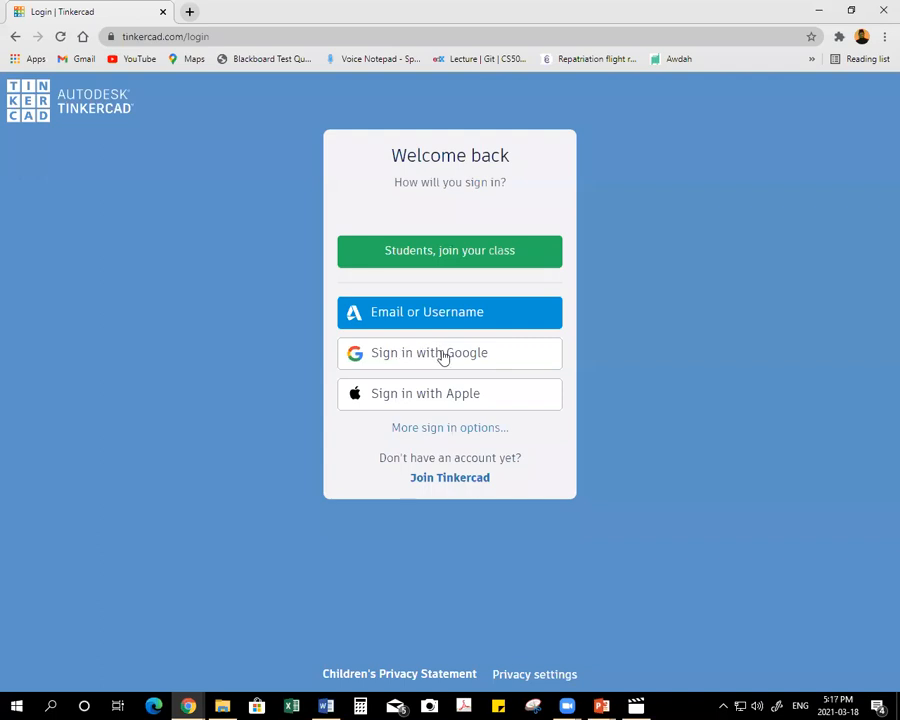
Sign in to Tinkercad with the third listed Google account and open the Circuits section of the dashboard.
{"action": "left_click", "coordinate": [437, 354]}
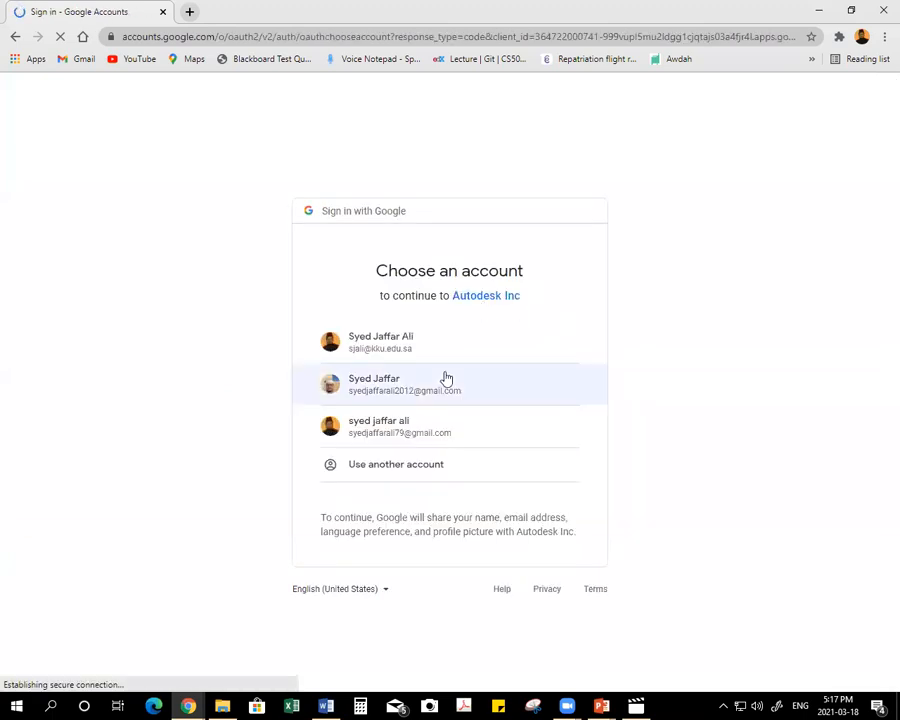
{"action": "left_click", "coordinate": [420, 432]}
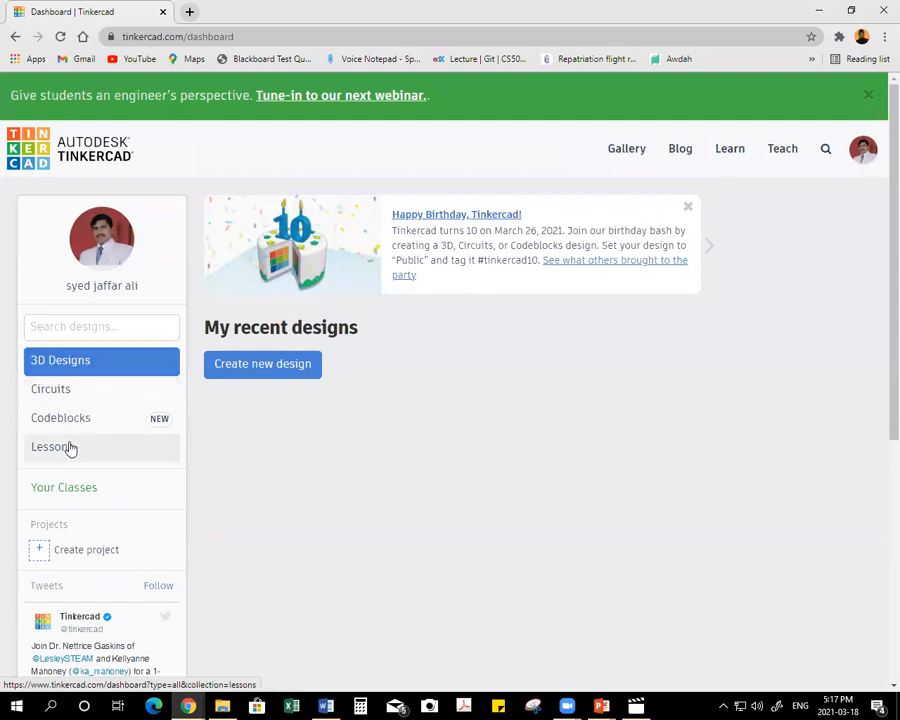
{"action": "left_click", "coordinate": [71, 392]}
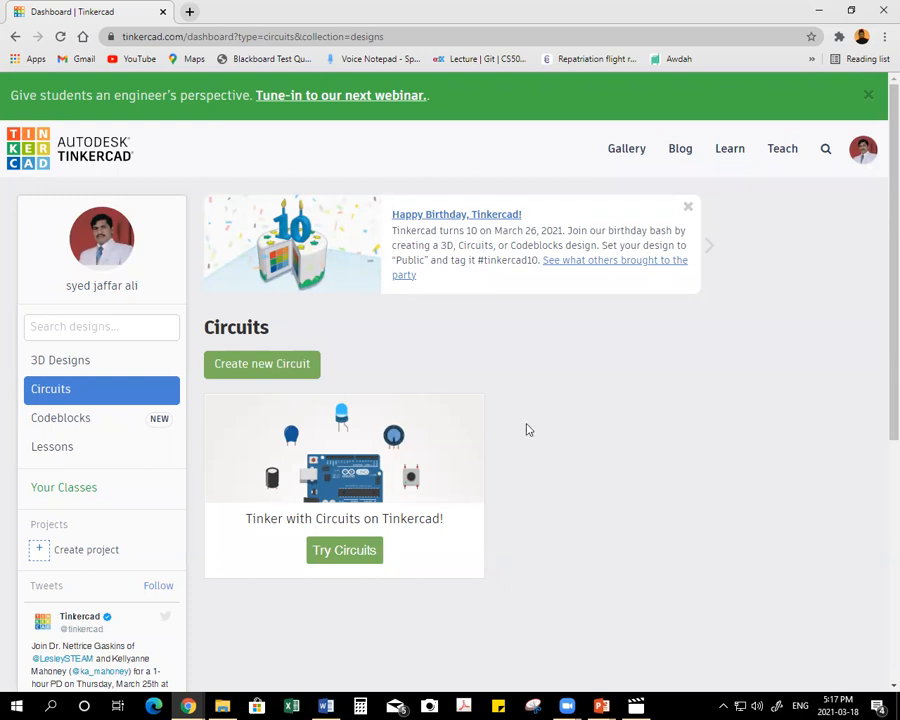
Switch to the Word document Topics for Trainig.docx and read through the list of training session topics.
{"action": "mouse_move", "coordinate": [327, 706]}
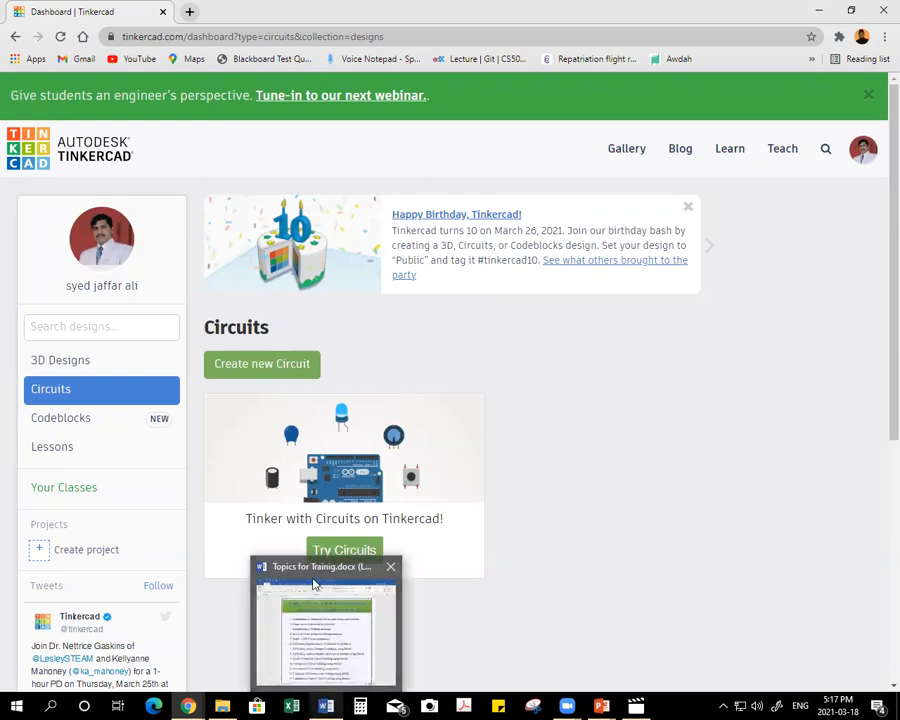
{"action": "left_click", "coordinate": [342, 600]}
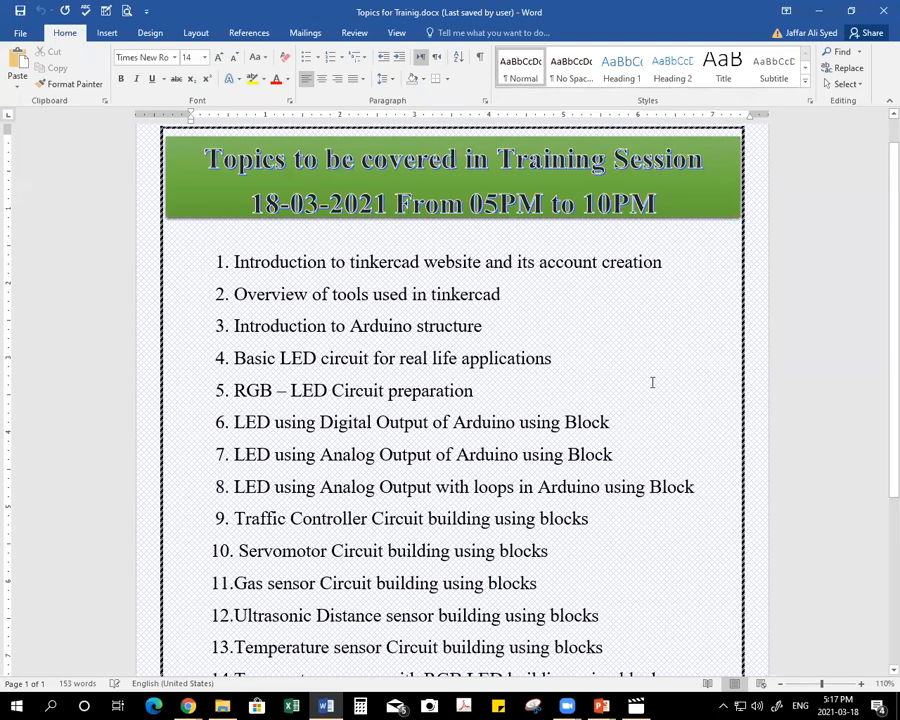
{"action": "scroll", "coordinate": [656, 378], "scroll_direction": "down", "scroll_amount": 2}
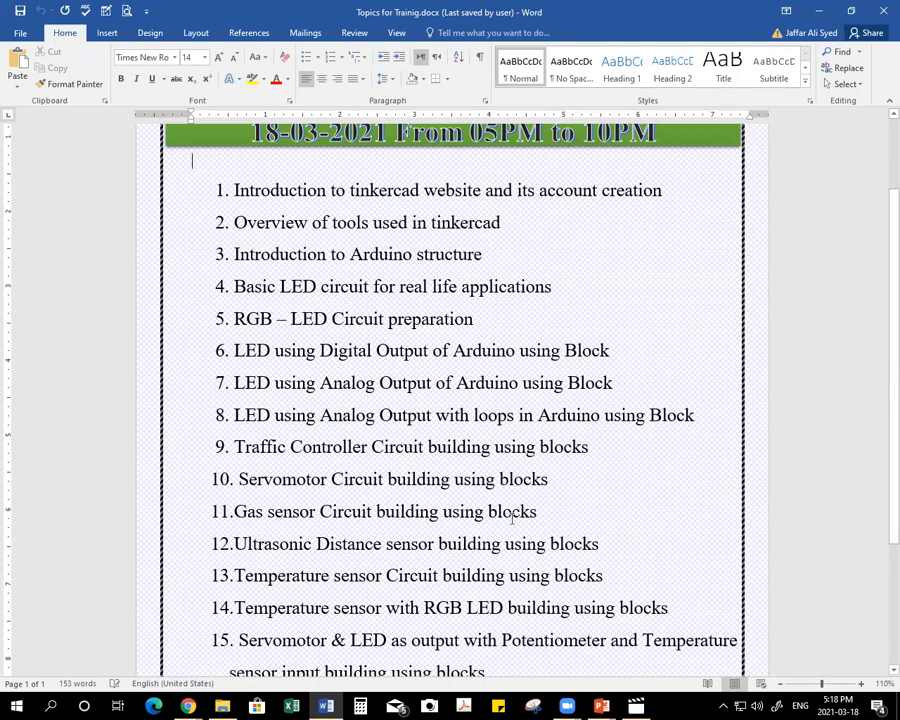
{"action": "scroll", "coordinate": [336, 528], "scroll_direction": "down", "scroll_amount": 1}
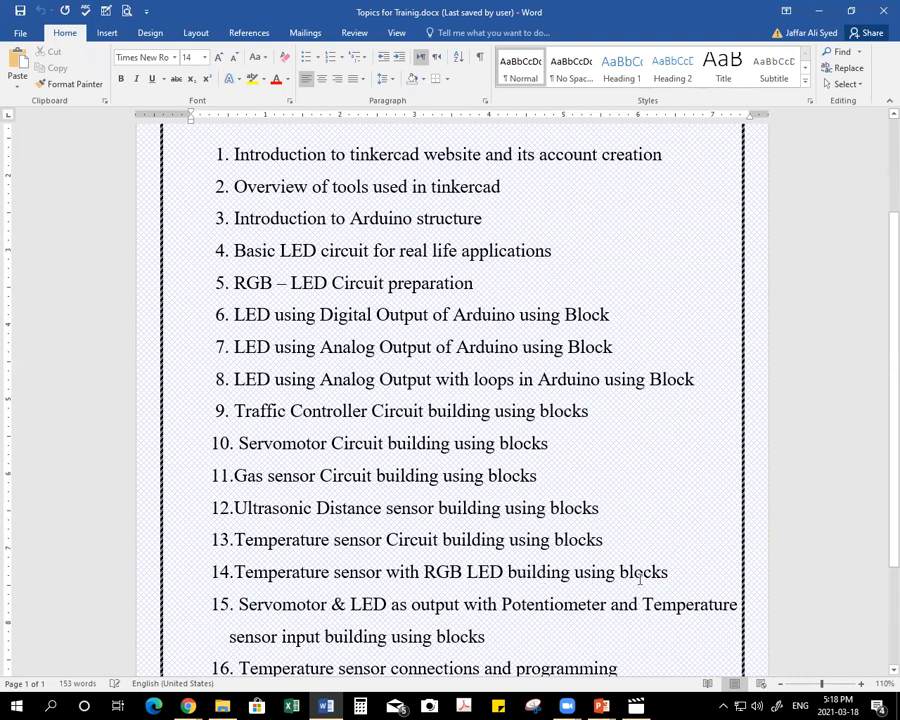
{"action": "scroll", "coordinate": [450, 535], "scroll_direction": "down", "scroll_amount": 1}
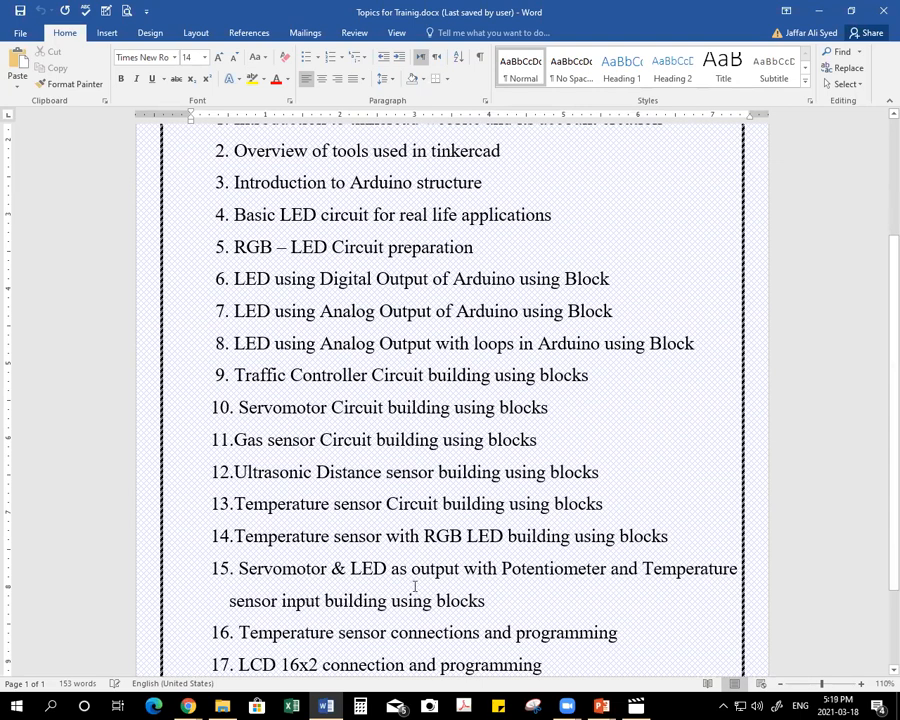
{"action": "scroll", "coordinate": [414, 587], "scroll_direction": "down", "scroll_amount": 2}
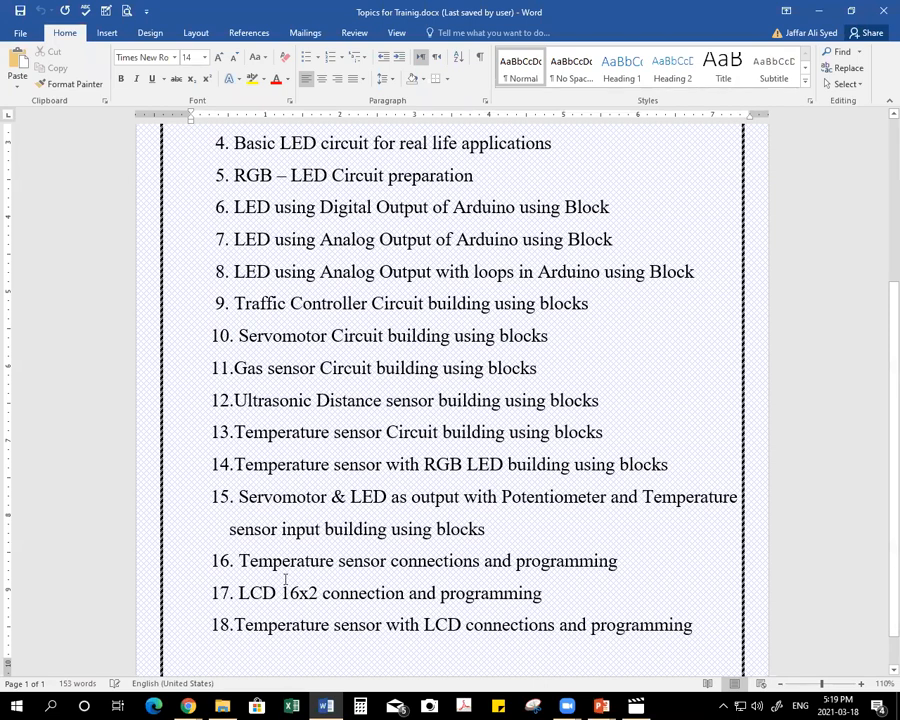
{"action": "scroll", "coordinate": [300, 575], "scroll_direction": "down", "scroll_amount": 1}
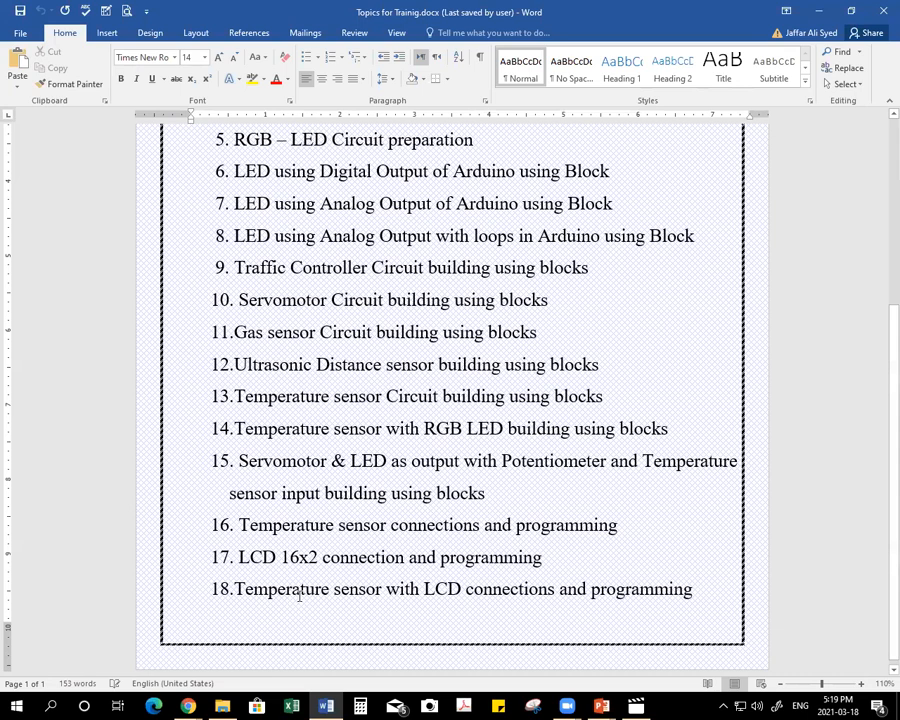
{"action": "scroll", "coordinate": [596, 511], "scroll_direction": "up", "scroll_amount": 5}
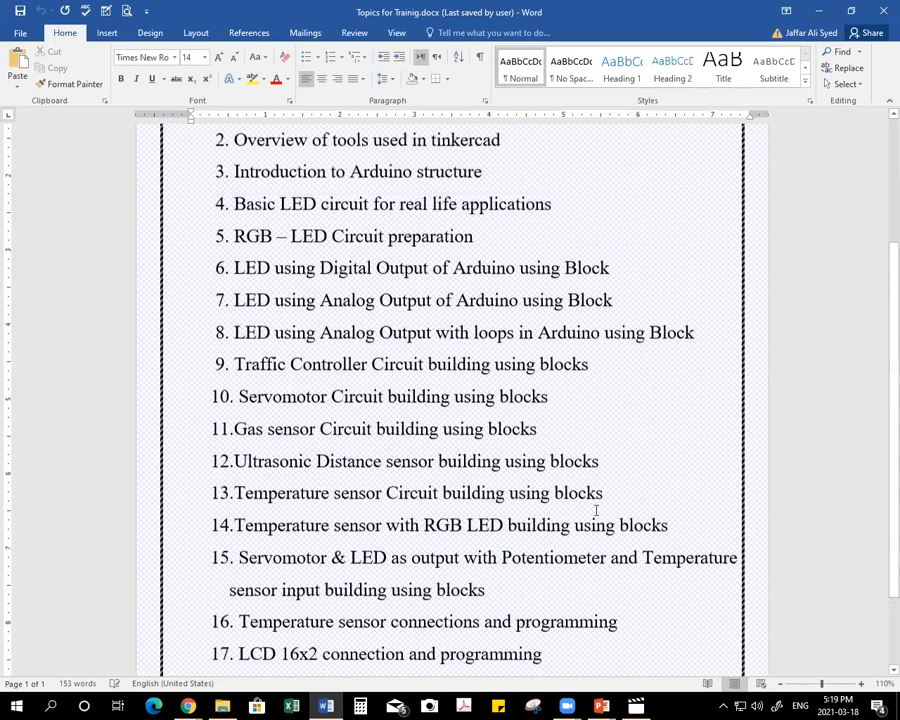
{"action": "scroll", "coordinate": [588, 509], "scroll_direction": "down", "scroll_amount": 1}
{"action": "scroll", "coordinate": [588, 509], "scroll_direction": "down", "scroll_amount": 1}
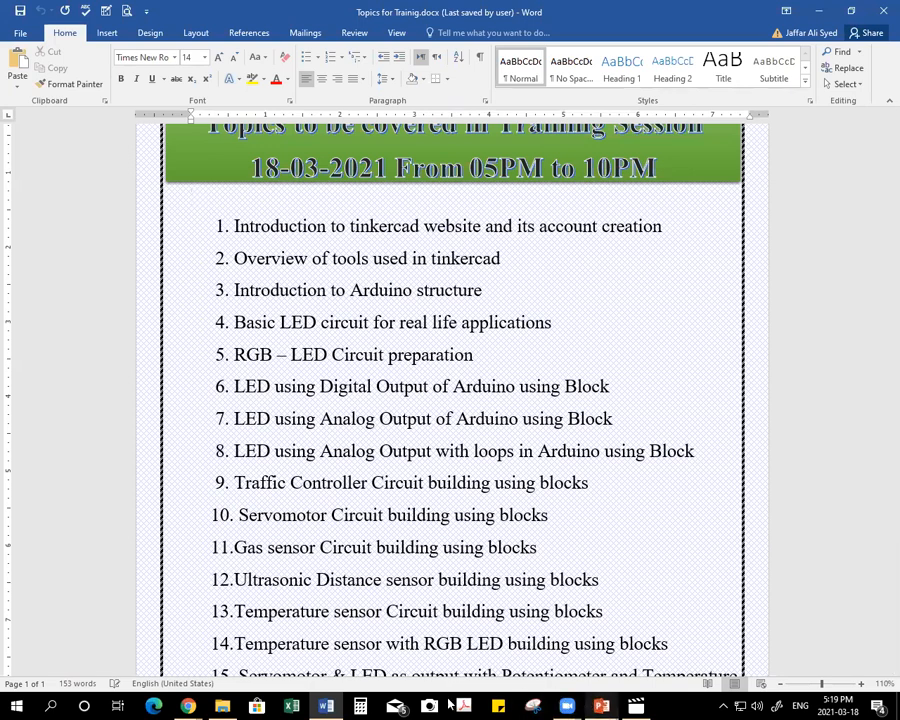
Switch back to the Tinkercad dashboard in Chrome and create a new circuit.
{"action": "left_click", "coordinate": [188, 706]}
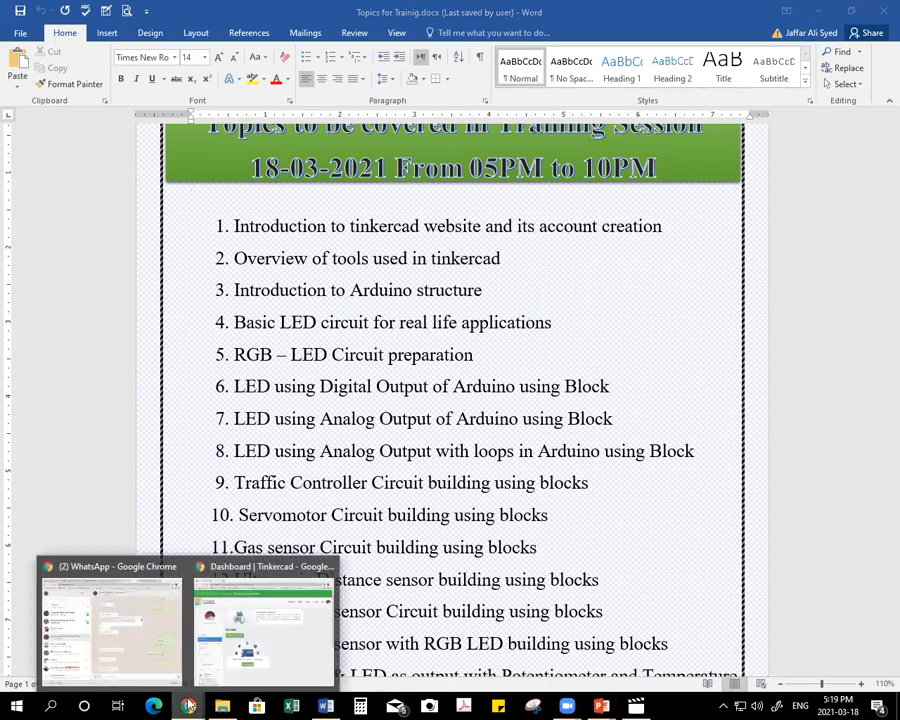
{"action": "left_click", "coordinate": [300, 640]}
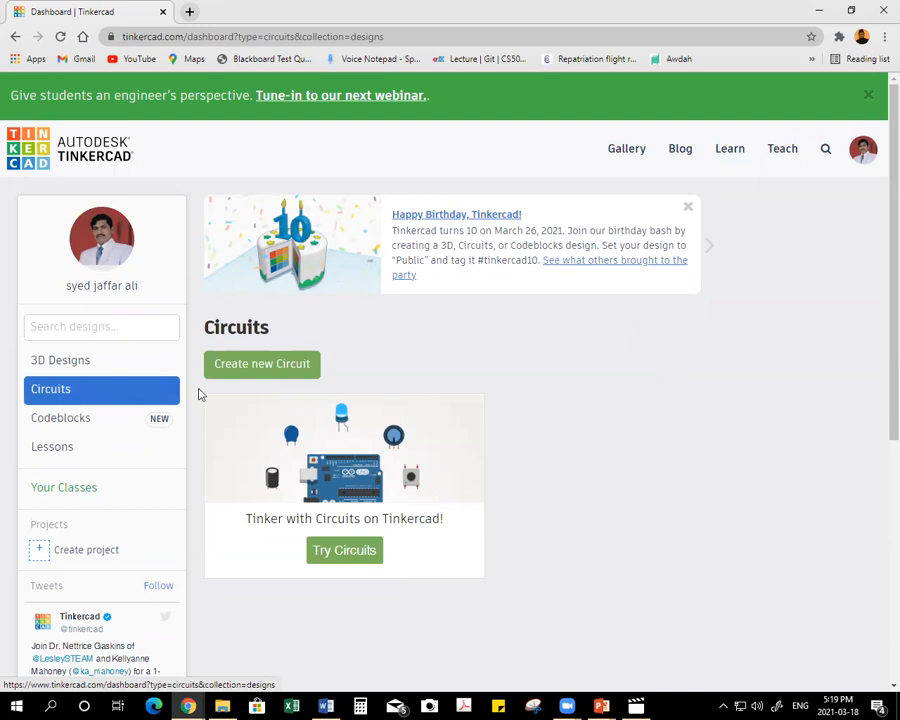
{"action": "left_click", "coordinate": [273, 365]}
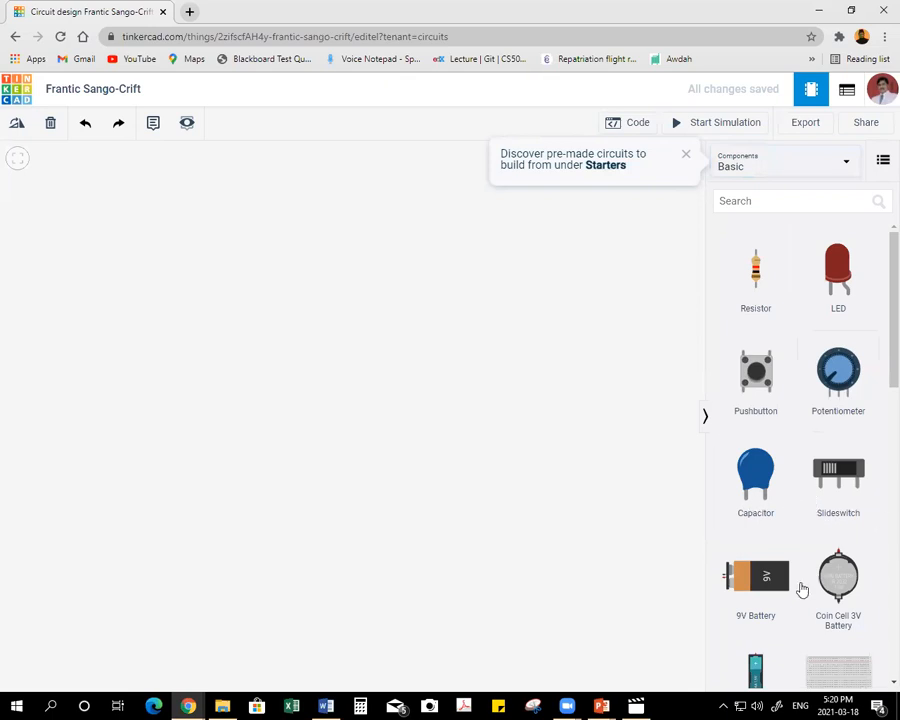
Look through the Basic component library from the resistor down to the multimeter.
{"action": "scroll", "coordinate": [820, 526], "scroll_direction": "down", "scroll_amount": 2}
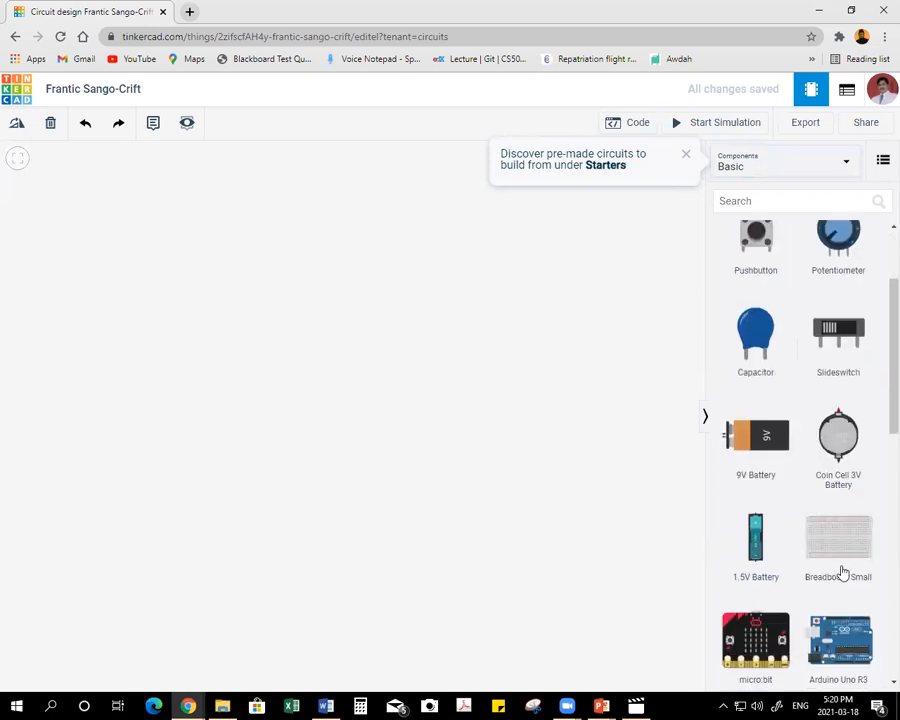
{"action": "scroll", "coordinate": [843, 572], "scroll_direction": "down", "scroll_amount": 2}
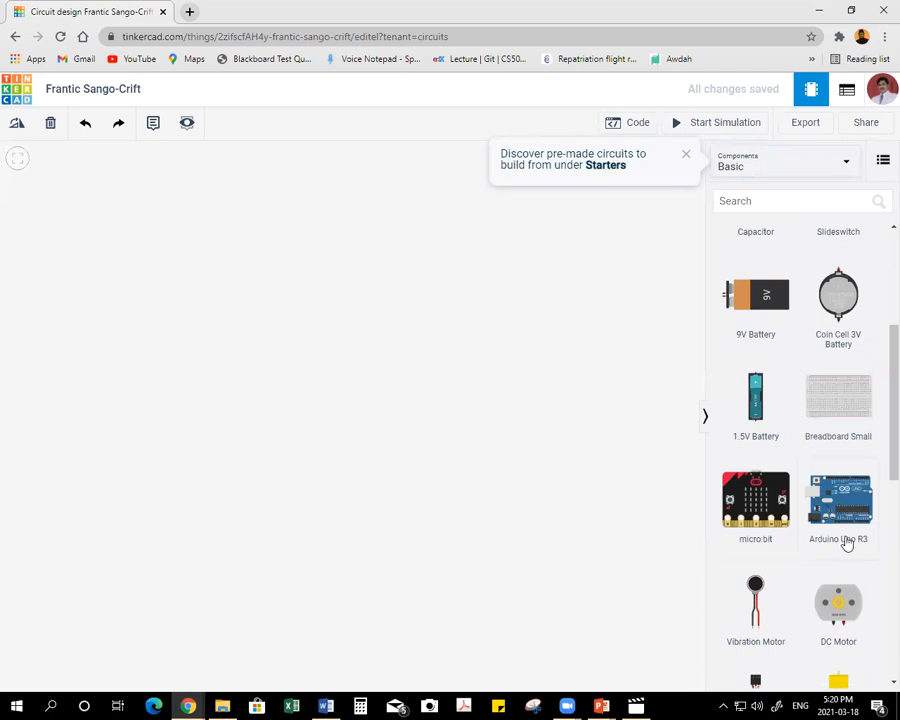
{"action": "scroll", "coordinate": [838, 530], "scroll_direction": "down", "scroll_amount": 5}
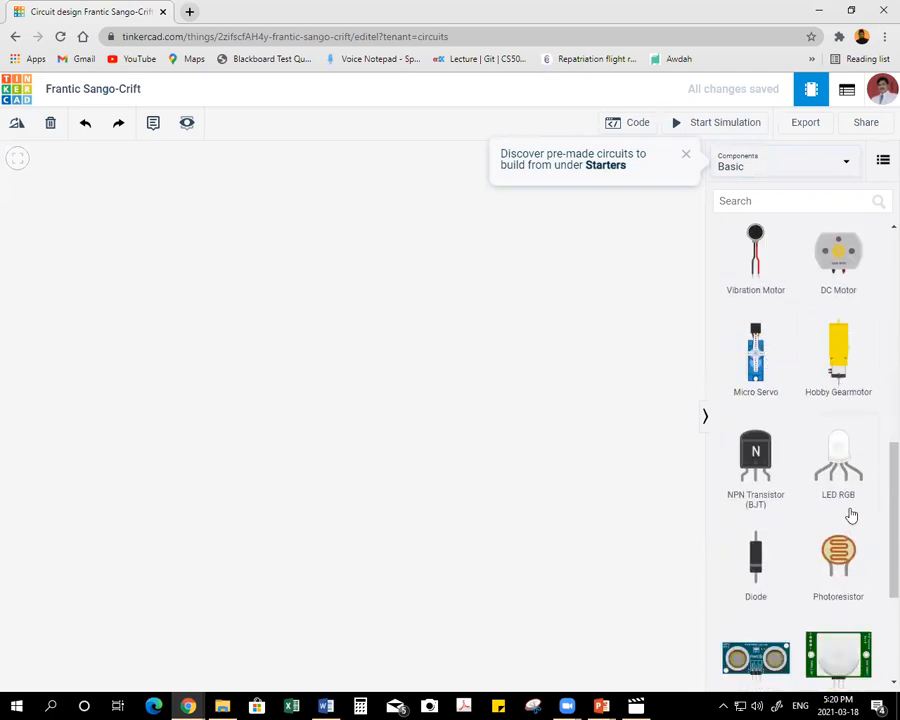
{"action": "scroll", "coordinate": [838, 476], "scroll_direction": "down", "scroll_amount": 3}
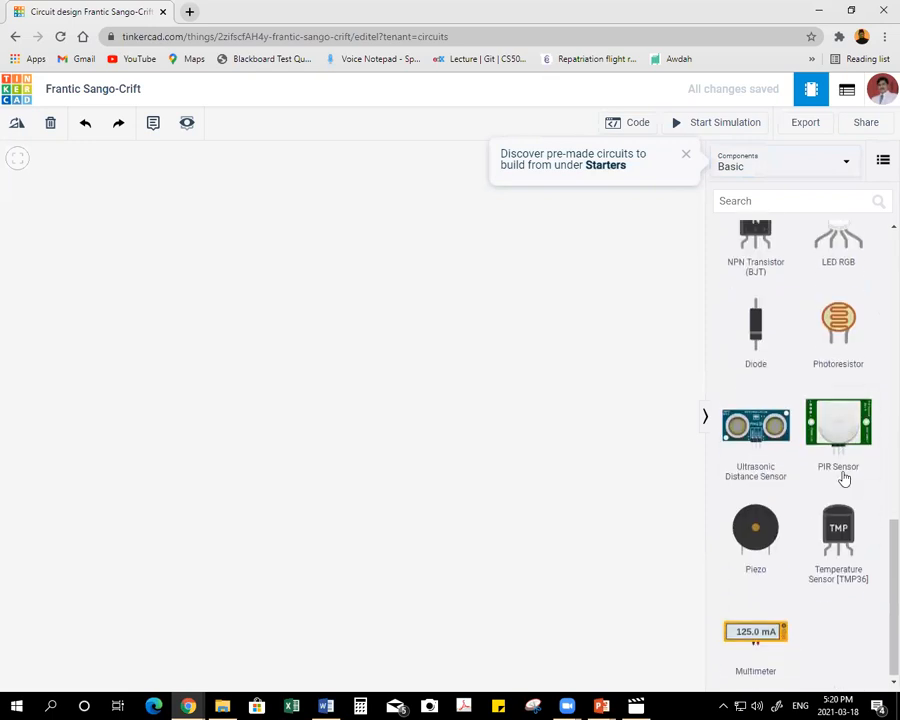
{"action": "scroll", "coordinate": [796, 444], "scroll_direction": "up", "scroll_amount": 5}
{"action": "scroll", "coordinate": [799, 400], "scroll_direction": "up", "scroll_amount": 5}
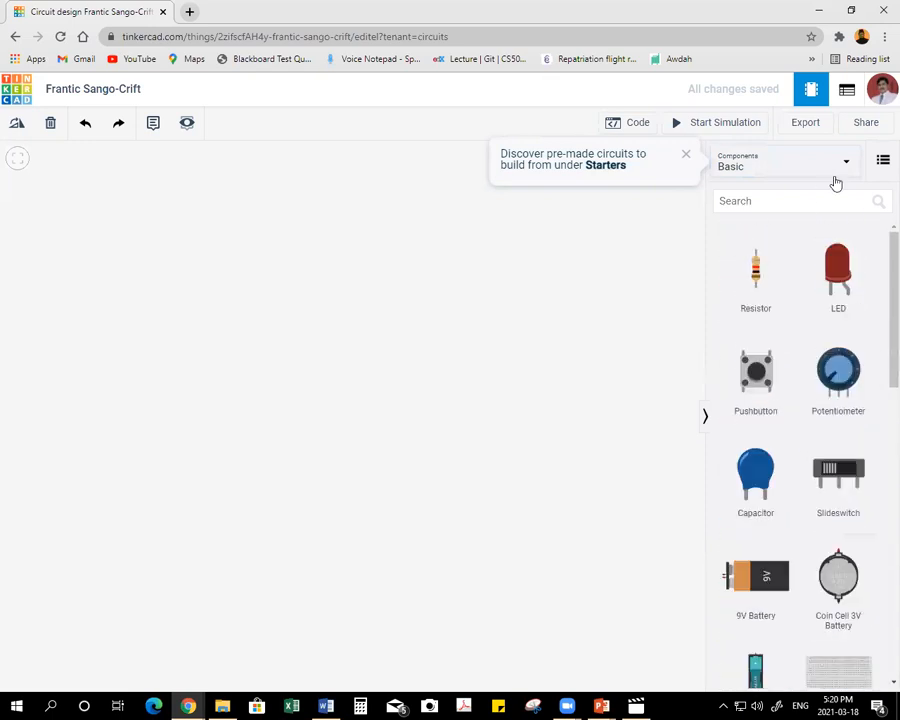
Set the component library to show All components and look through its categories from General to Logic.
{"action": "left_click", "coordinate": [801, 170]}
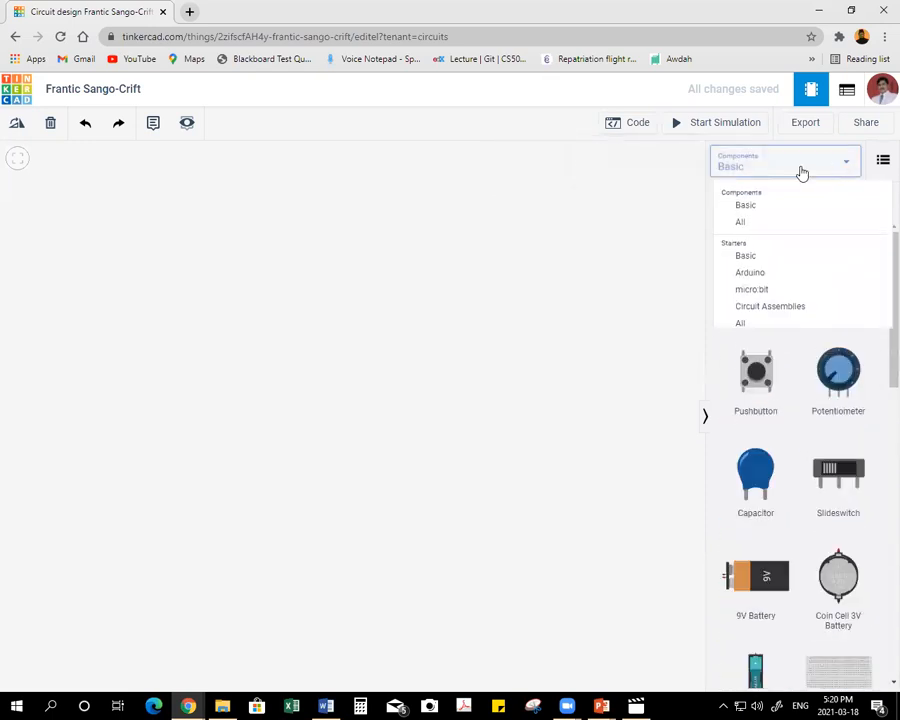
{"action": "left_click", "coordinate": [742, 224]}
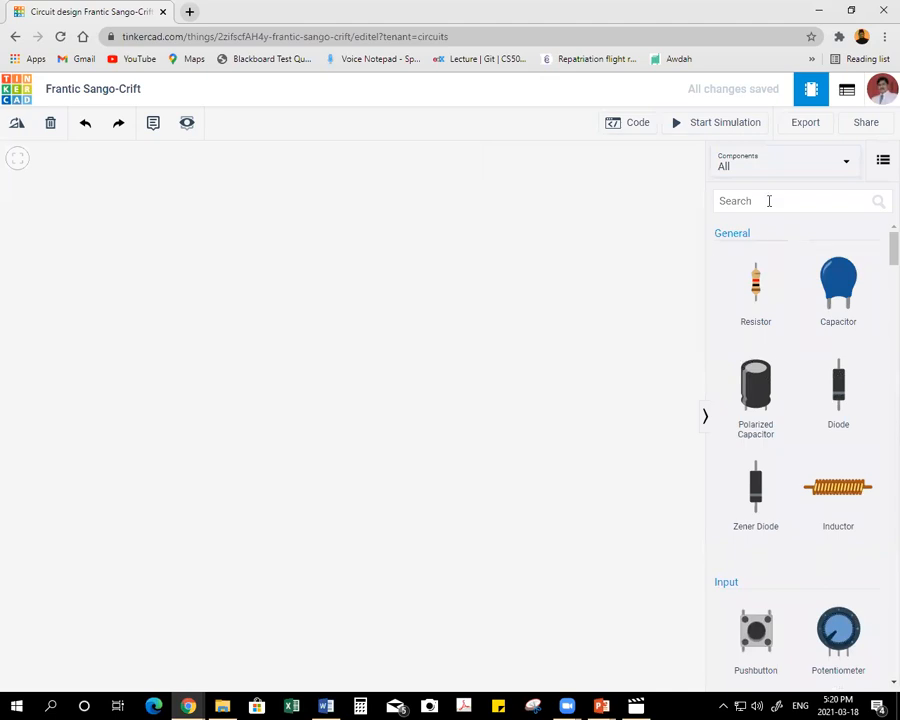
{"action": "scroll", "coordinate": [793, 363], "scroll_direction": "down", "scroll_amount": 2}
{"action": "scroll", "coordinate": [793, 363], "scroll_direction": "down", "scroll_amount": 6}
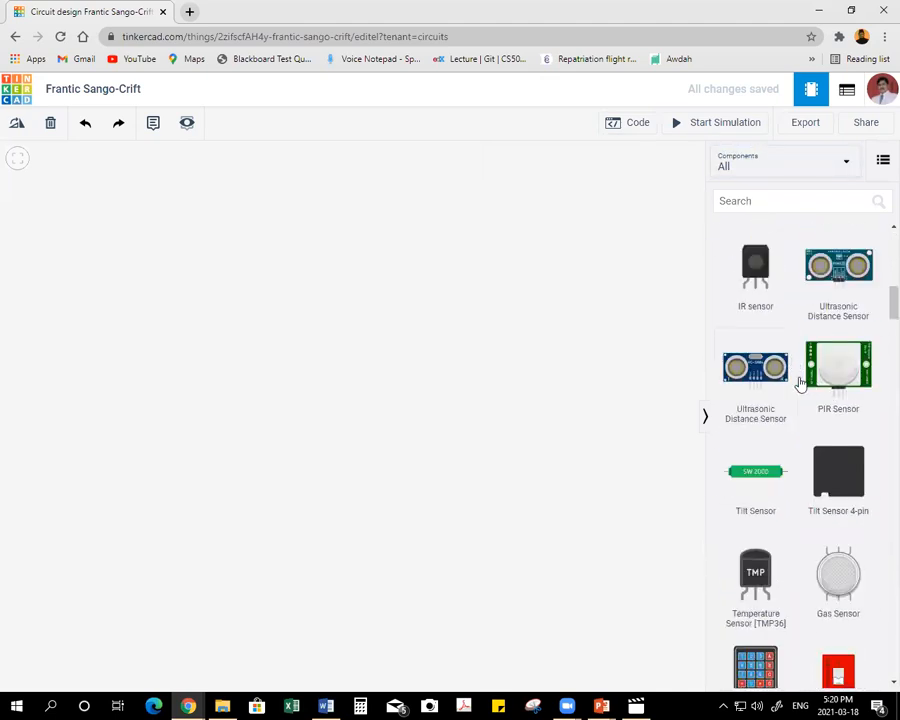
{"action": "scroll", "coordinate": [801, 383], "scroll_direction": "down", "scroll_amount": 10}
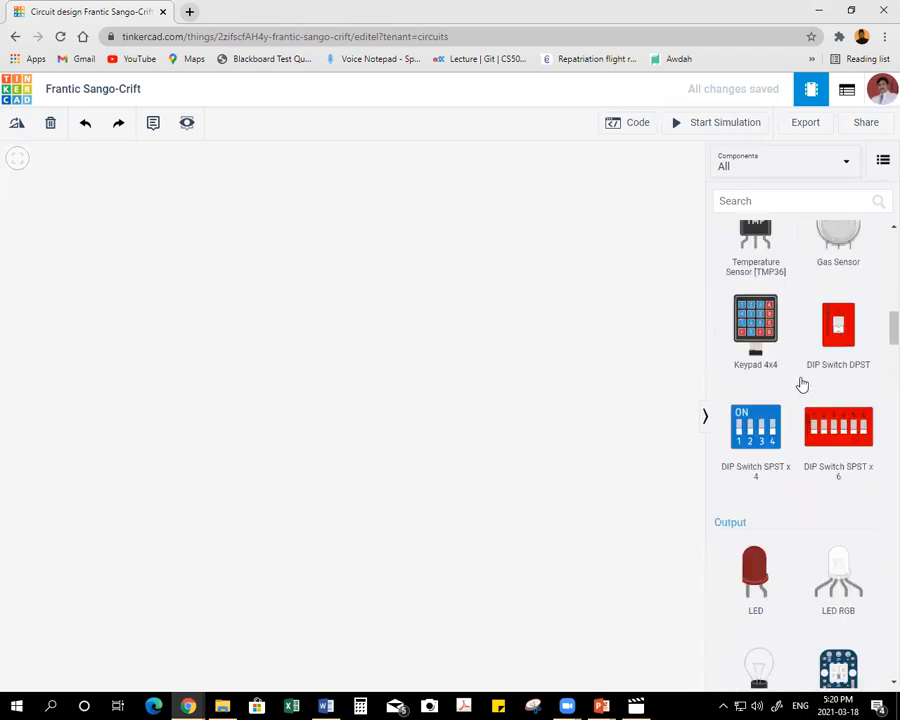
{"action": "scroll", "coordinate": [801, 383], "scroll_direction": "down", "scroll_amount": 3}
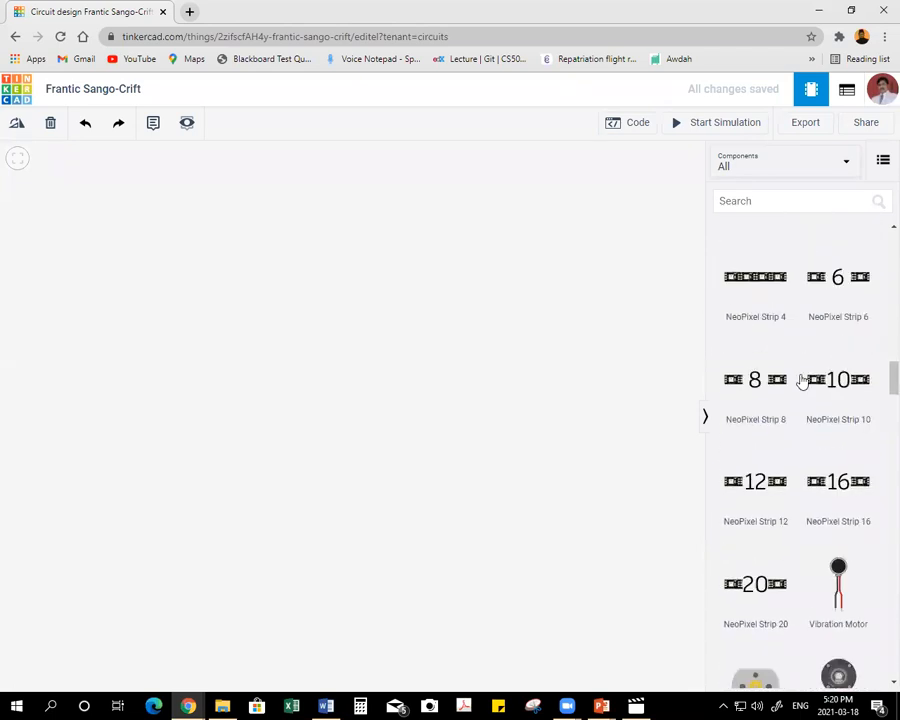
{"action": "scroll", "coordinate": [801, 383], "scroll_direction": "down", "scroll_amount": 10}
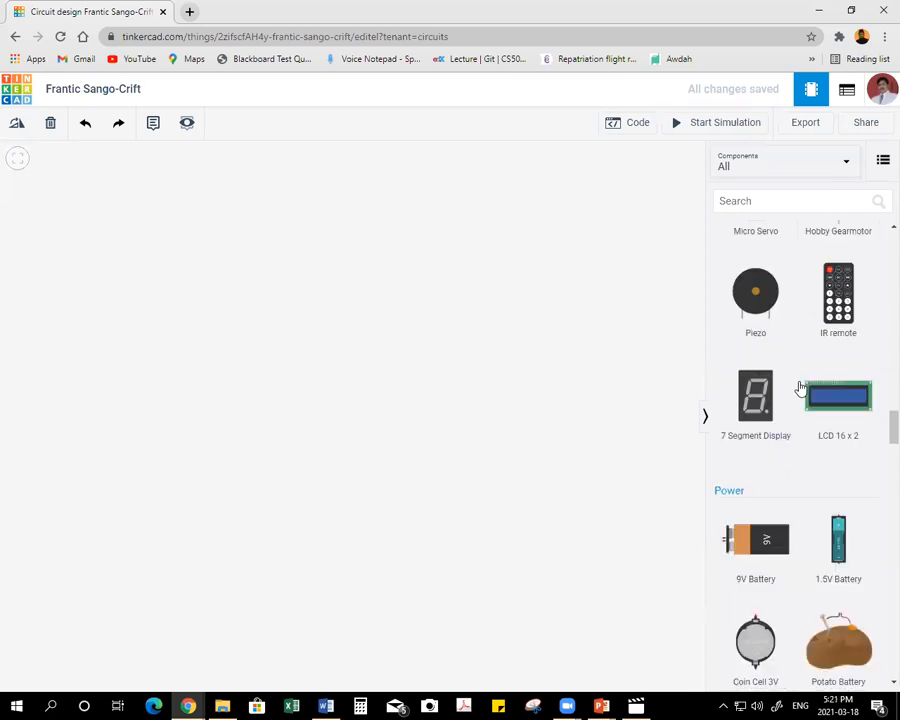
{"action": "scroll", "coordinate": [801, 388], "scroll_direction": "down", "scroll_amount": 4}
{"action": "scroll", "coordinate": [812, 390], "scroll_direction": "down", "scroll_amount": 6}
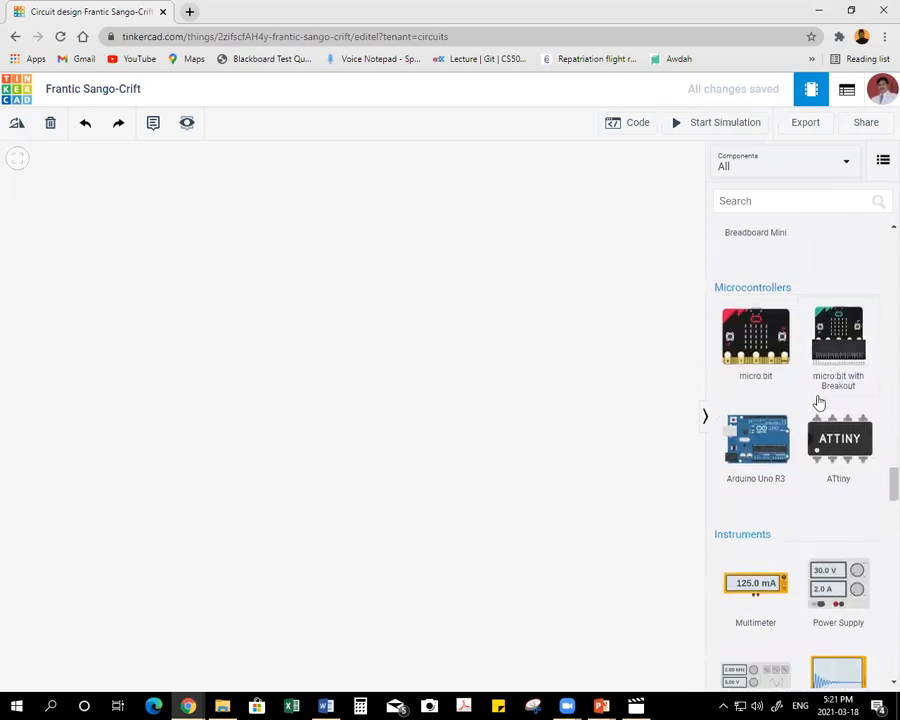
{"action": "scroll", "coordinate": [818, 402], "scroll_direction": "down", "scroll_amount": 6}
{"action": "scroll", "coordinate": [818, 408], "scroll_direction": "down", "scroll_amount": 10}
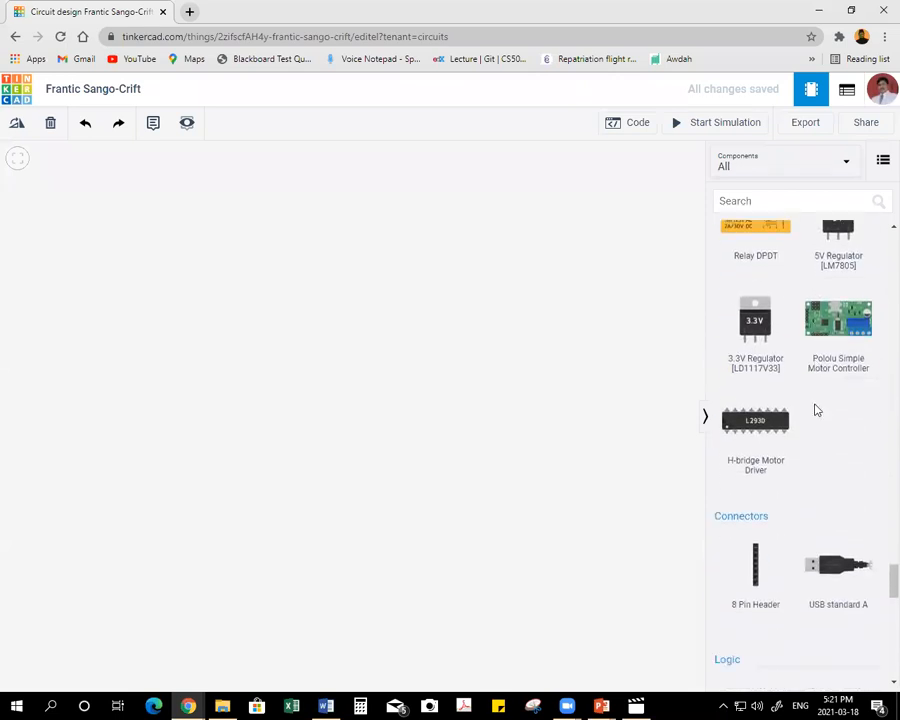
{"action": "scroll", "coordinate": [816, 410], "scroll_direction": "down", "scroll_amount": 13}
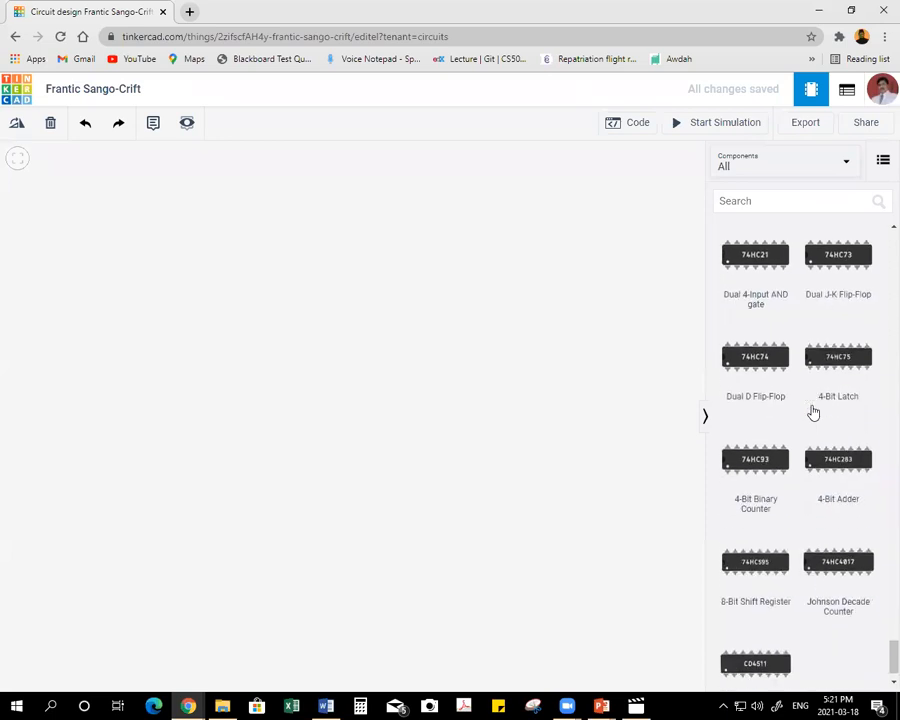
{"action": "scroll", "coordinate": [814, 412], "scroll_direction": "up", "scroll_amount": 12}
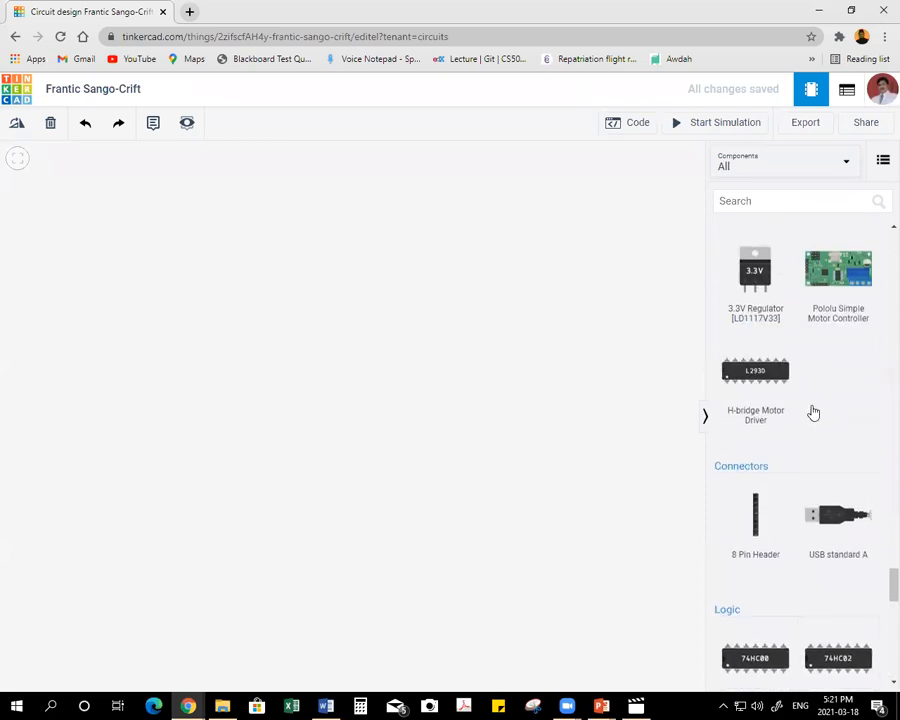
{"action": "scroll", "coordinate": [880, 403], "scroll_direction": "up", "scroll_amount": 15}
{"action": "scroll", "coordinate": [878, 400], "scroll_direction": "up", "scroll_amount": 15}
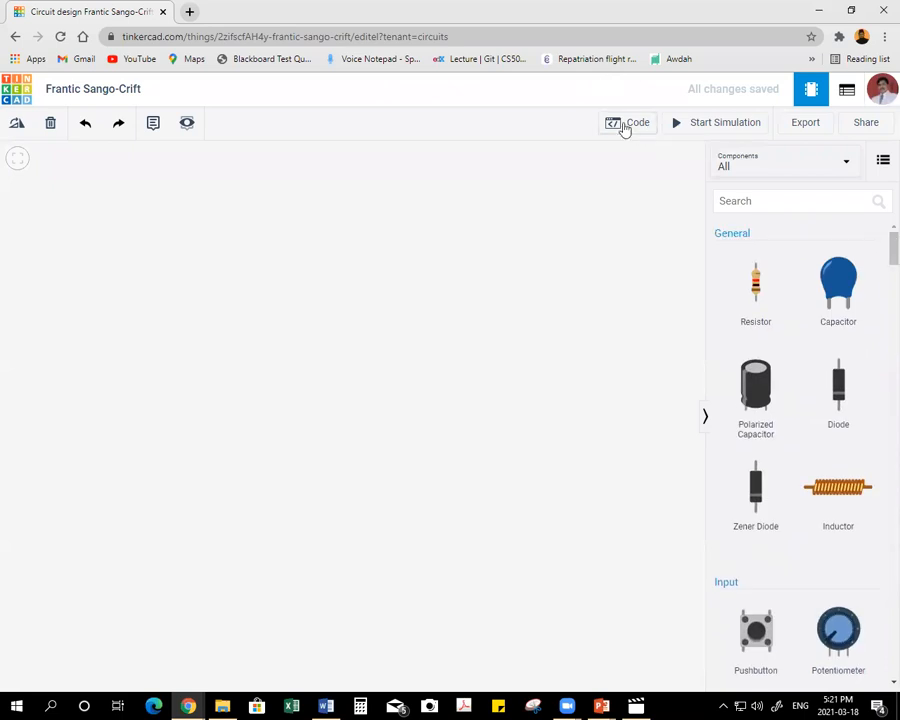
Show the code editor of the empty circuit and close it again.
{"action": "left_click", "coordinate": [624, 128]}
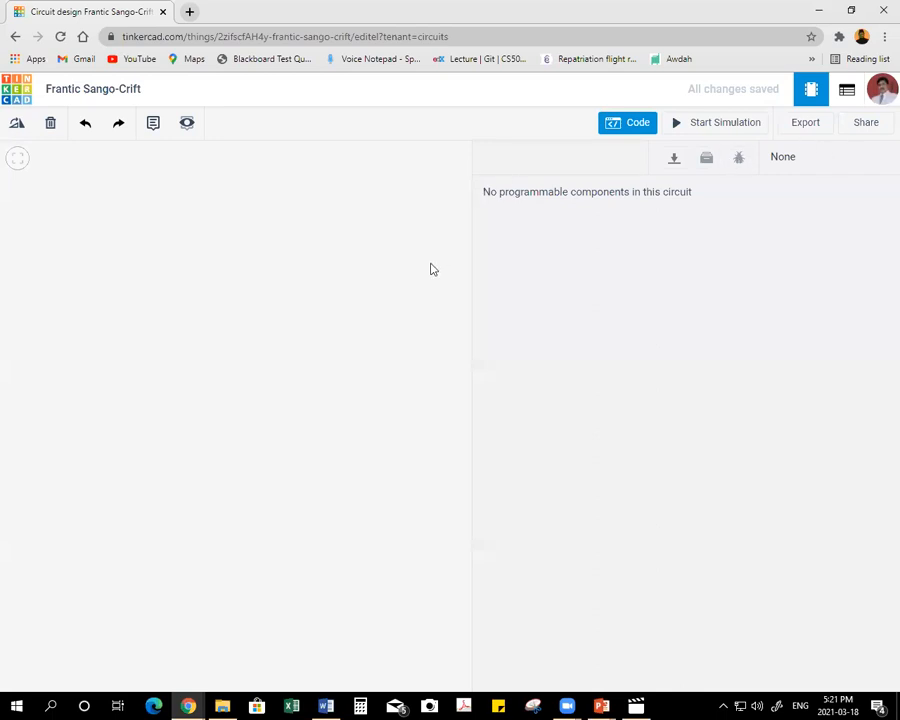
{"action": "left_click", "coordinate": [640, 126]}
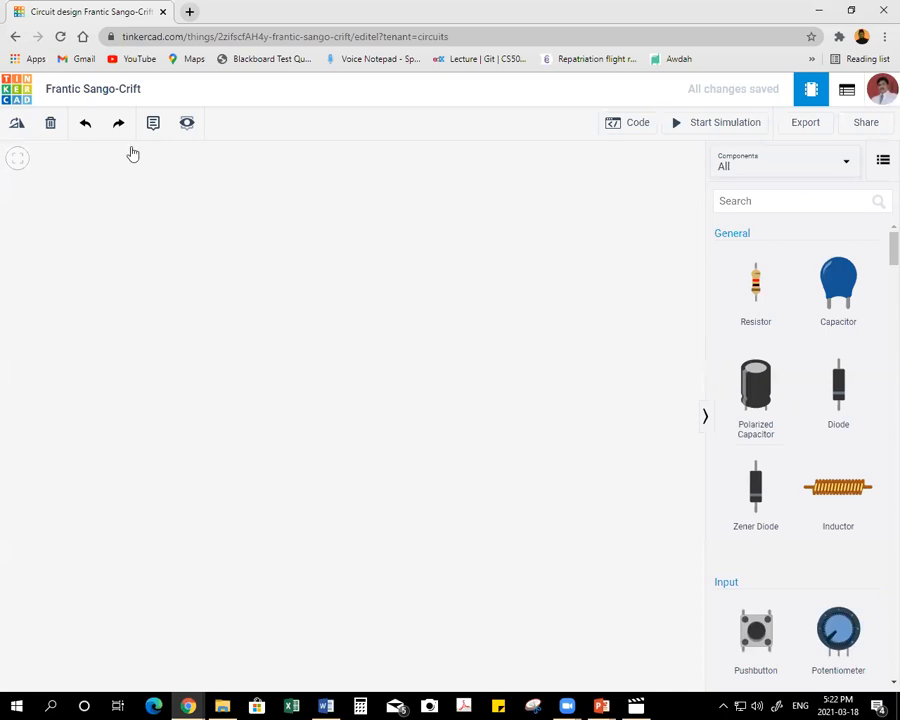
{"action": "left_click", "coordinate": [146, 90]}
{"action": "key", "text": "s"}
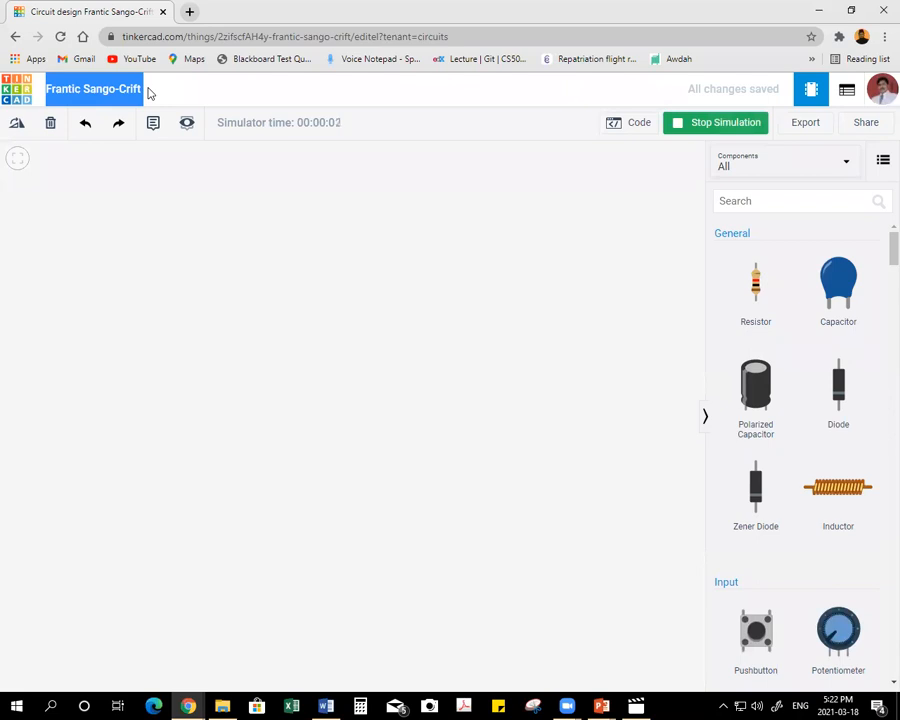
{"action": "left_click", "coordinate": [697, 123]}
Rename the circuit design as "Basic LED Circuit".
{"action": "left_click", "coordinate": [122, 85]}
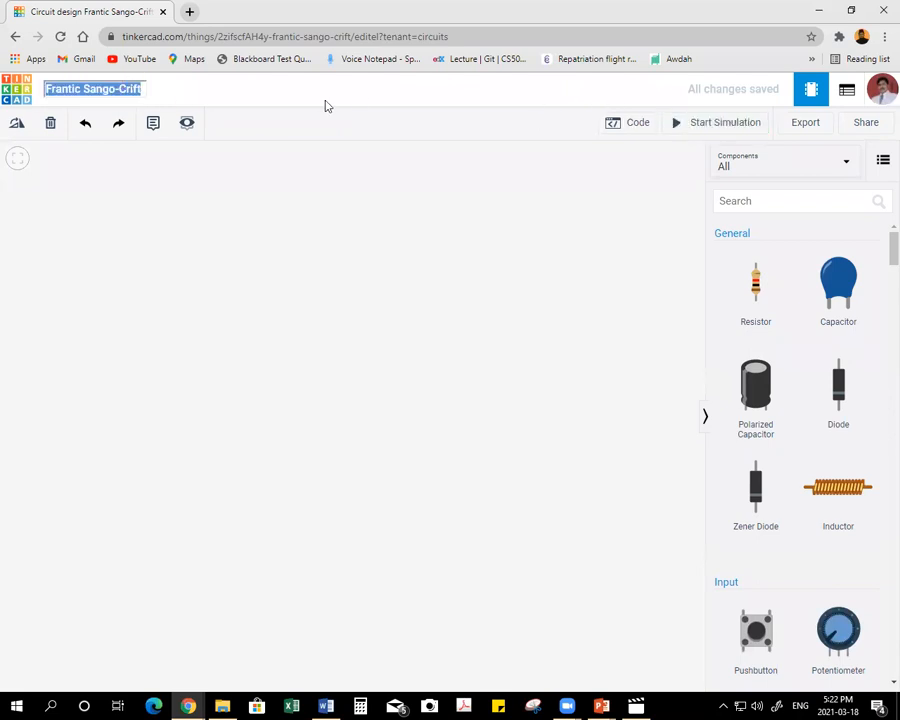
{"action": "type", "text": "Basic LED Circuit"}
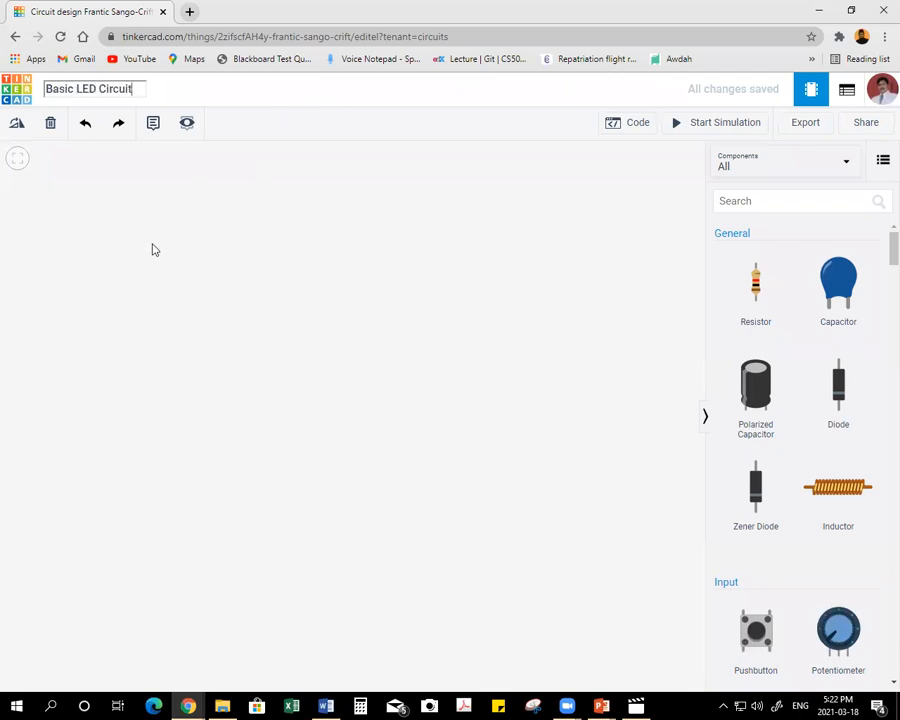
{"action": "key", "text": "Escape"}
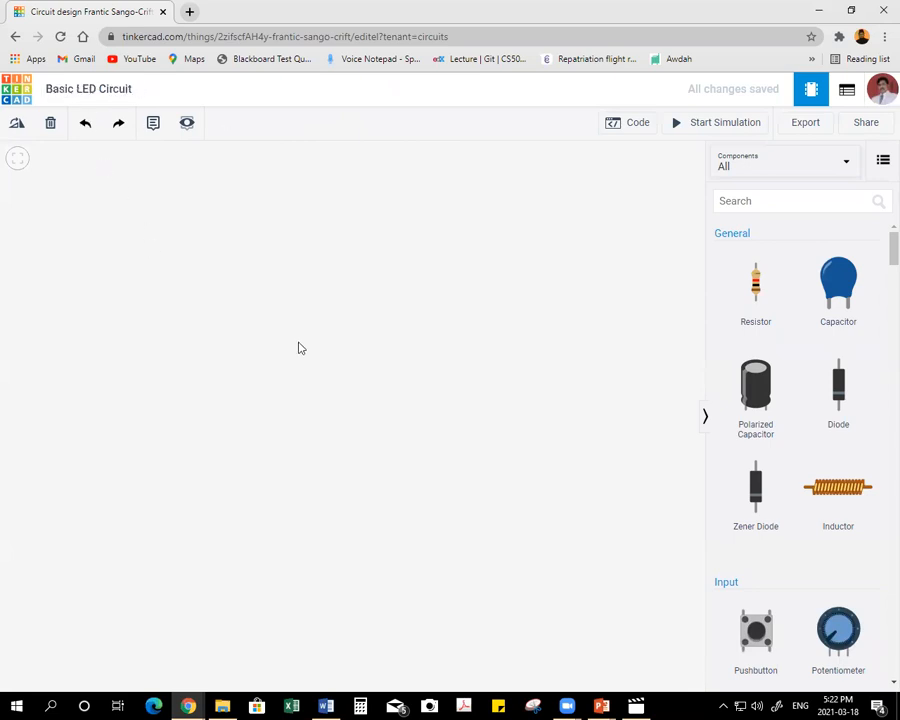
Limit the component library to Basic components and place an LED on the empty workplane.
{"action": "left_click", "coordinate": [761, 167]}
{"action": "key", "text": "Up"}
{"action": "key", "text": "Return"}
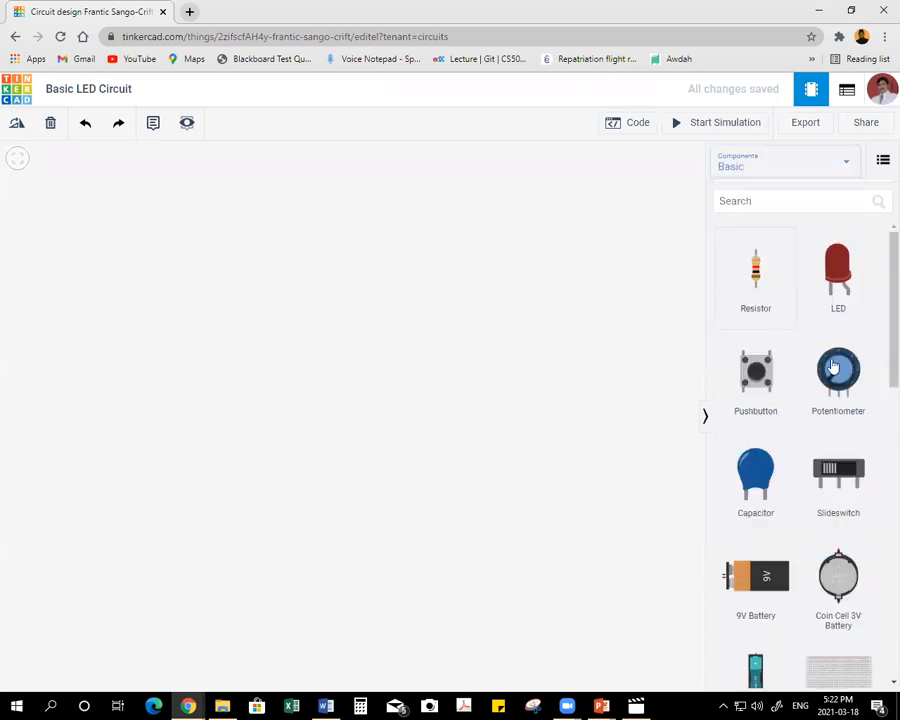
{"action": "left_click_drag", "start_coordinate": [840, 266], "coordinate": [351, 237]}
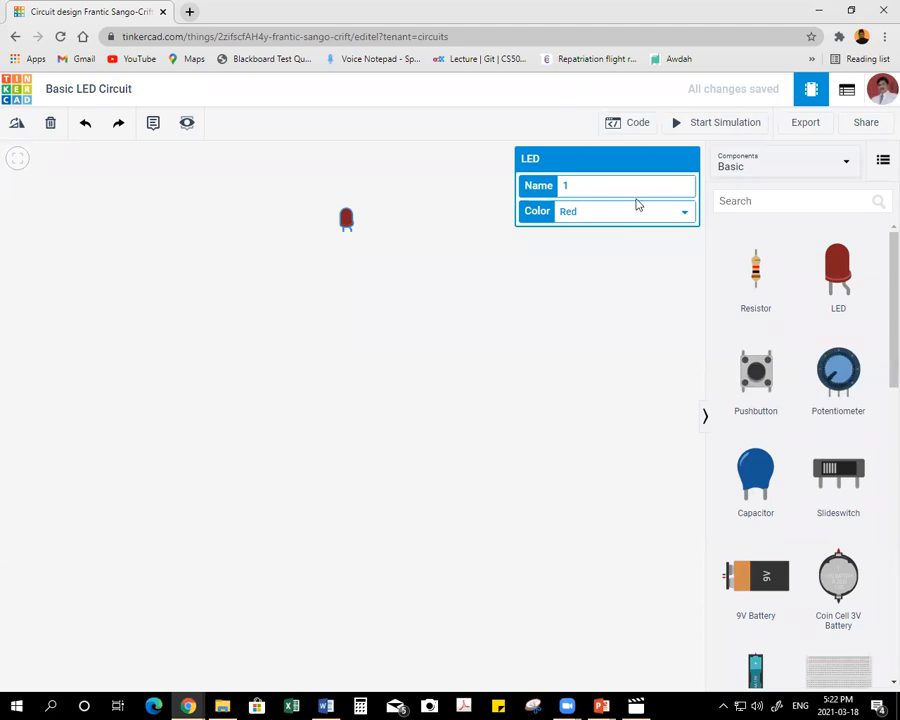
Name the LED "LED" and choose Red as its color.
{"action": "left_click", "coordinate": [572, 186]}
{"action": "left_click", "coordinate": [613, 211]}
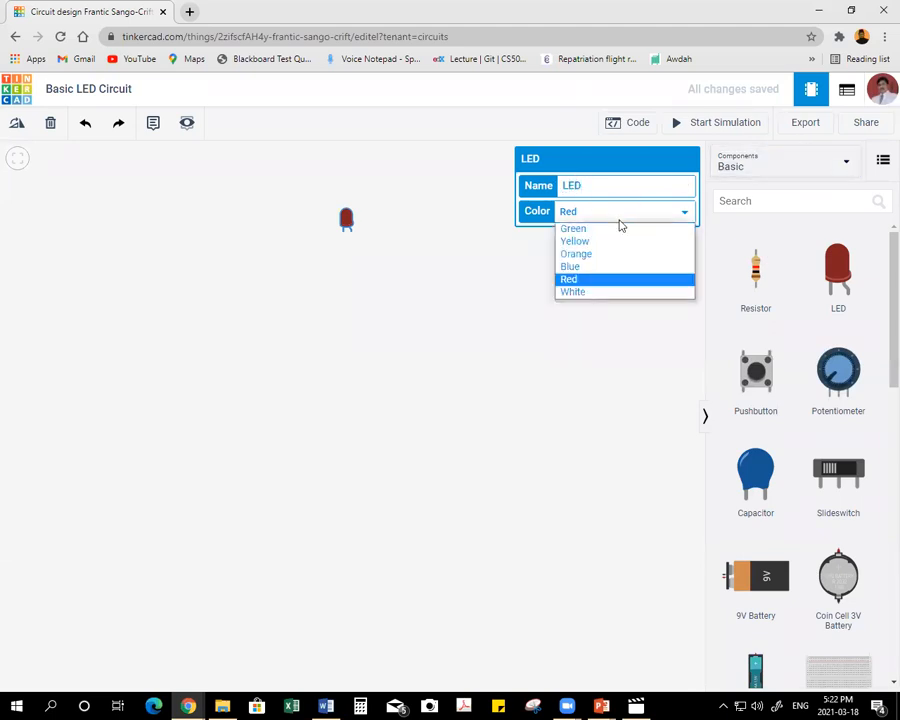
{"action": "left_click", "coordinate": [594, 282]}
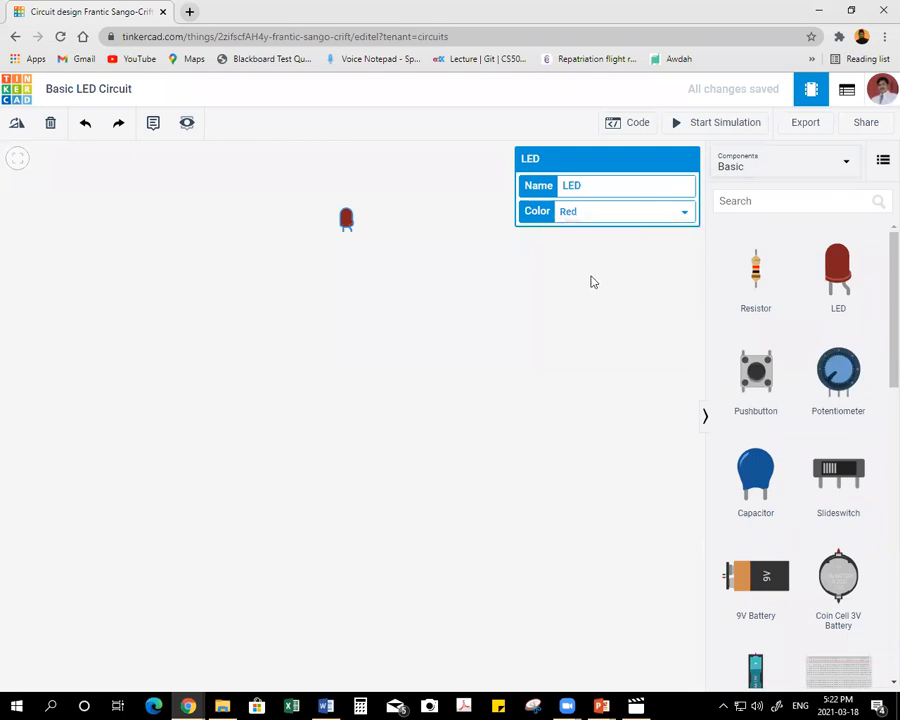
{"action": "left_click", "coordinate": [346, 258]}
Place a 9V battery below the LED and move the LED above the battery's terminal end.
{"action": "scroll", "coordinate": [309, 229], "scroll_direction": "up", "scroll_amount": 3}
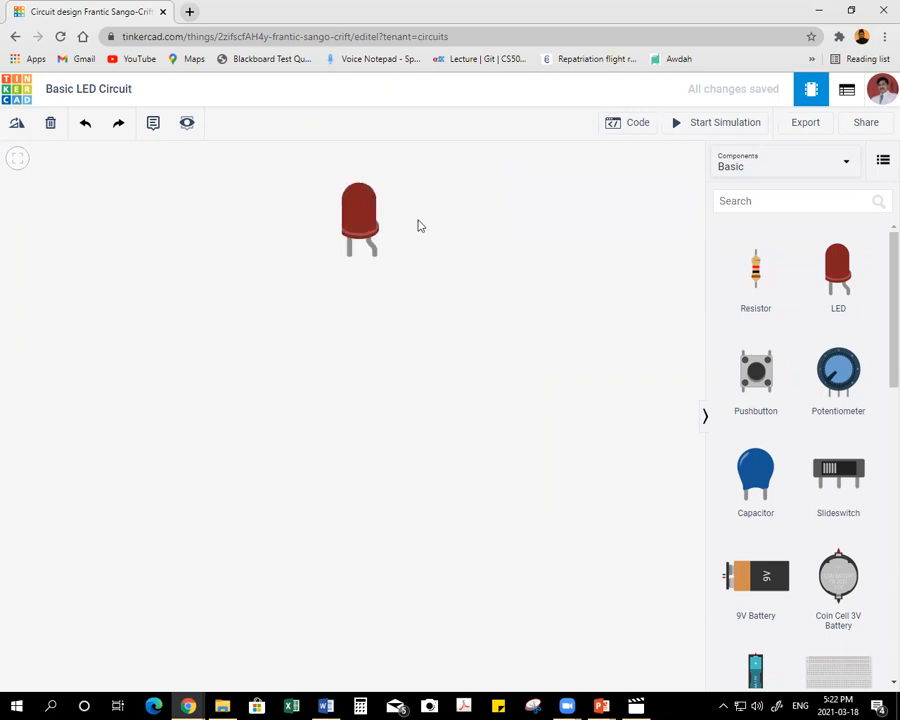
{"action": "scroll", "coordinate": [405, 218], "scroll_direction": "up", "scroll_amount": 1}
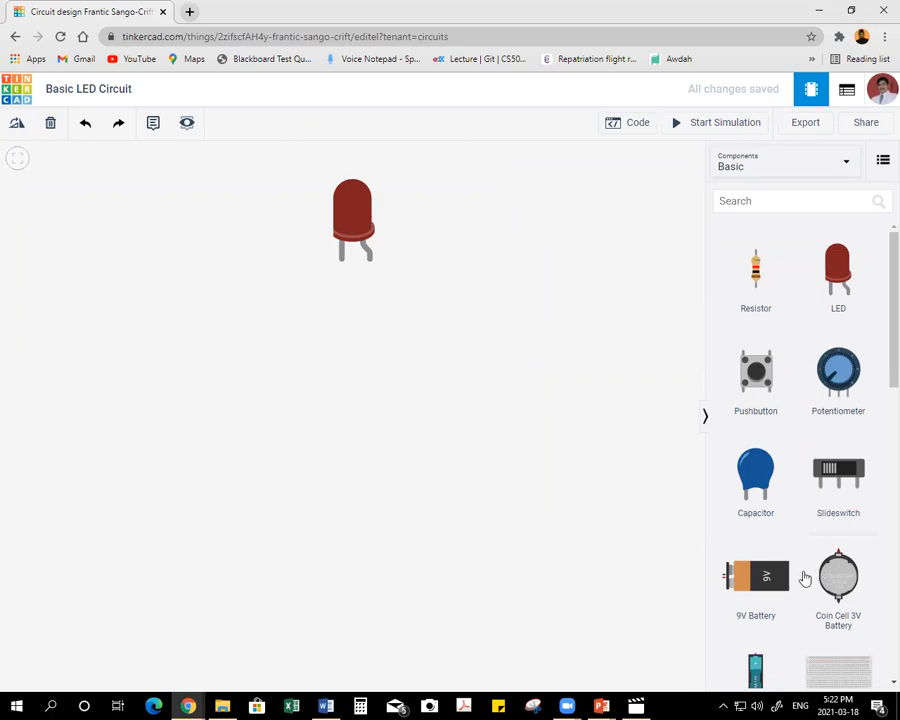
{"action": "left_click_drag", "start_coordinate": [762, 573], "coordinate": [44, 446]}
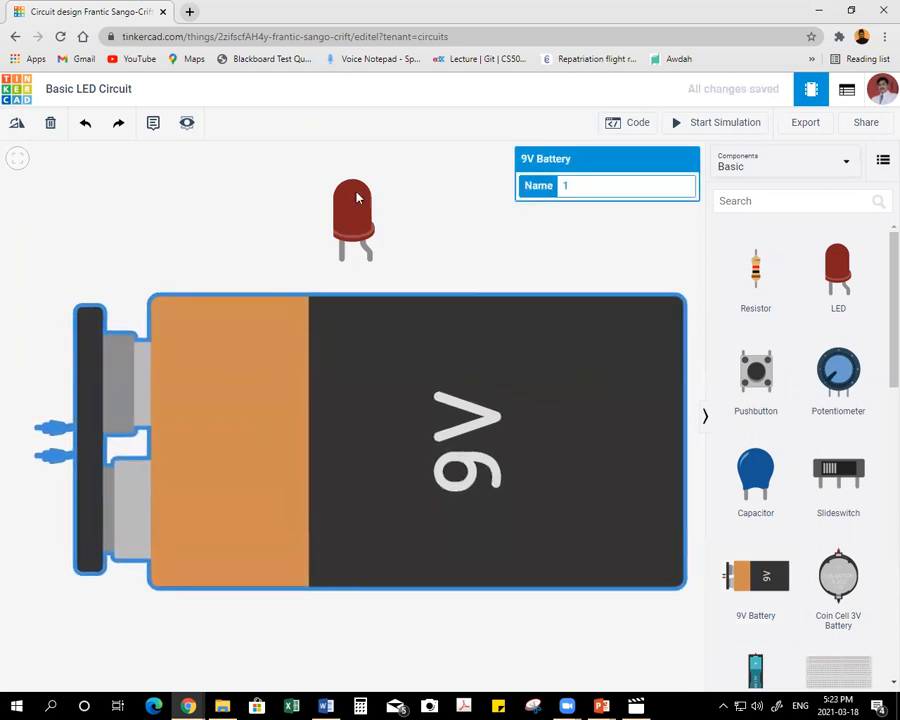
{"action": "left_click_drag", "start_coordinate": [340, 212], "coordinate": [99, 188]}
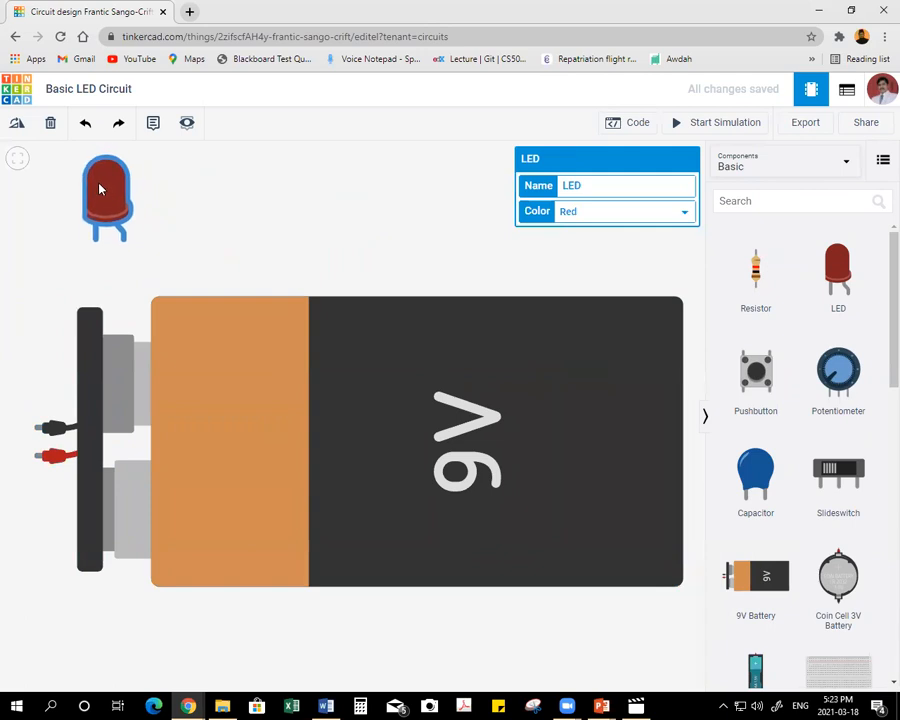
{"action": "left_click", "coordinate": [241, 207]}
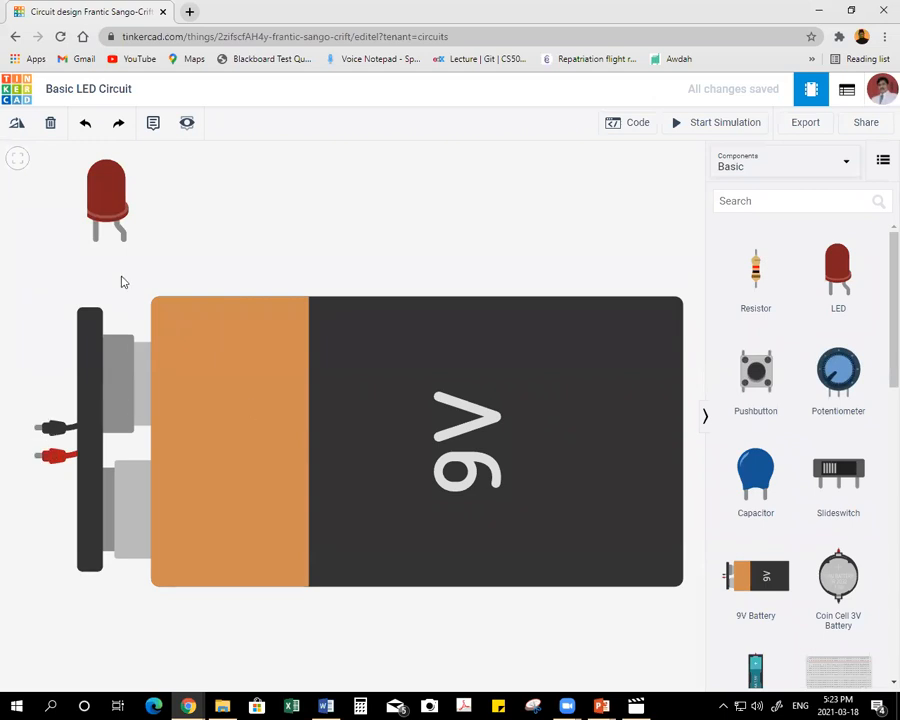
Wire the battery's positive terminal to the LED's anode, routing the wire with right-angle bends outside the battery's terminal end.
{"action": "left_click", "coordinate": [30, 452]}
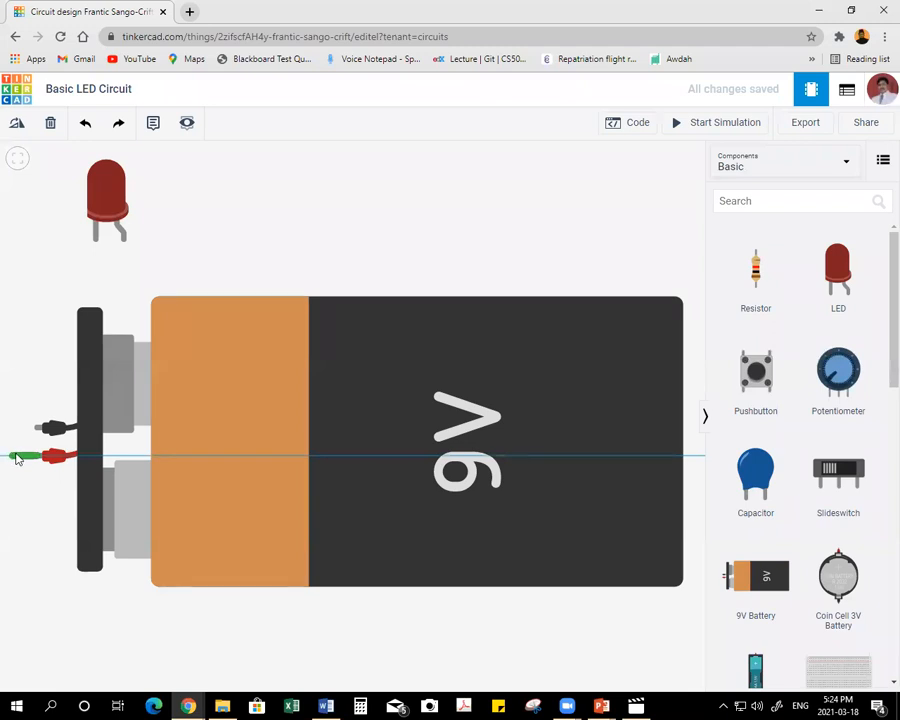
{"action": "left_click", "coordinate": [17, 458]}
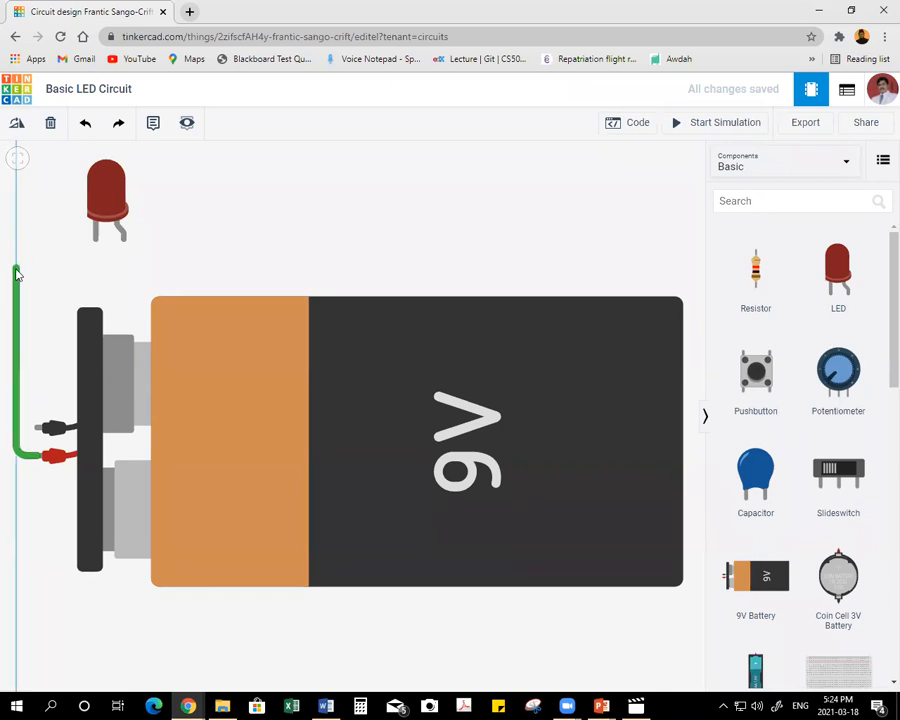
{"action": "left_click", "coordinate": [18, 281]}
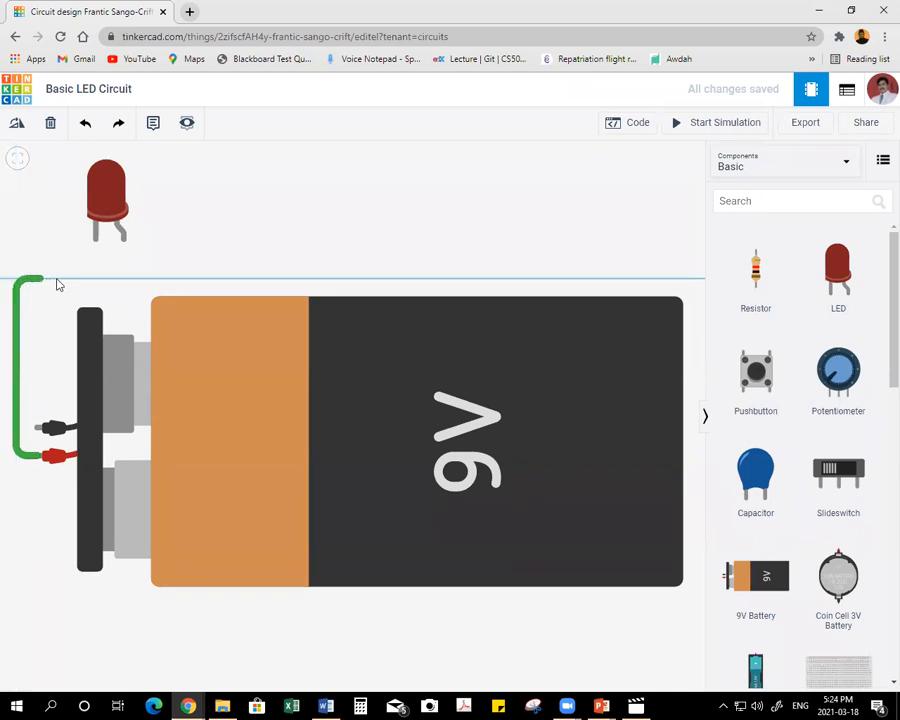
{"action": "left_click", "coordinate": [124, 281]}
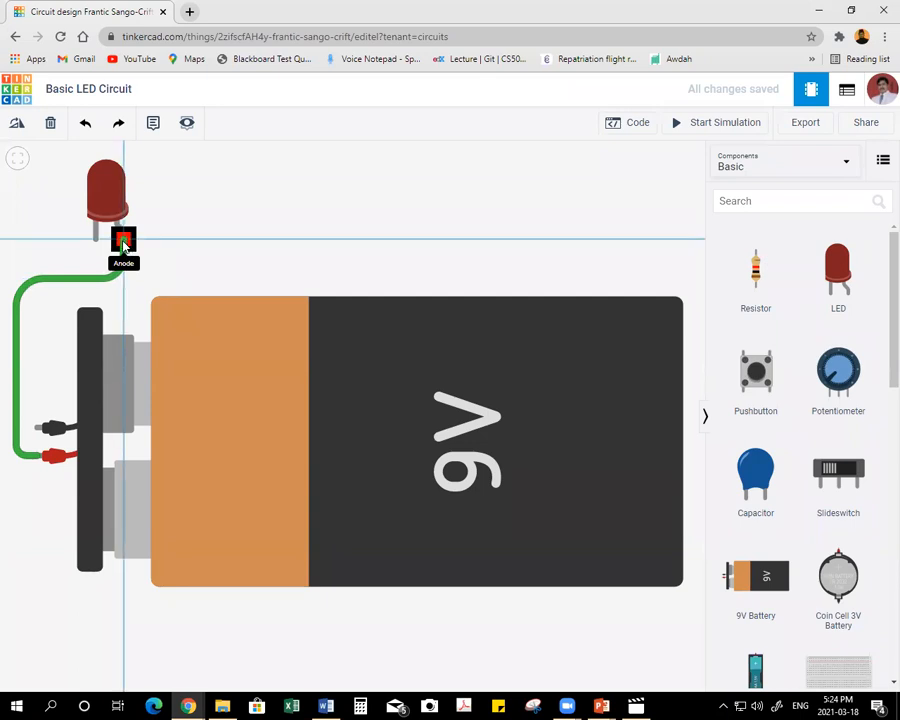
{"action": "left_click", "coordinate": [122, 242]}
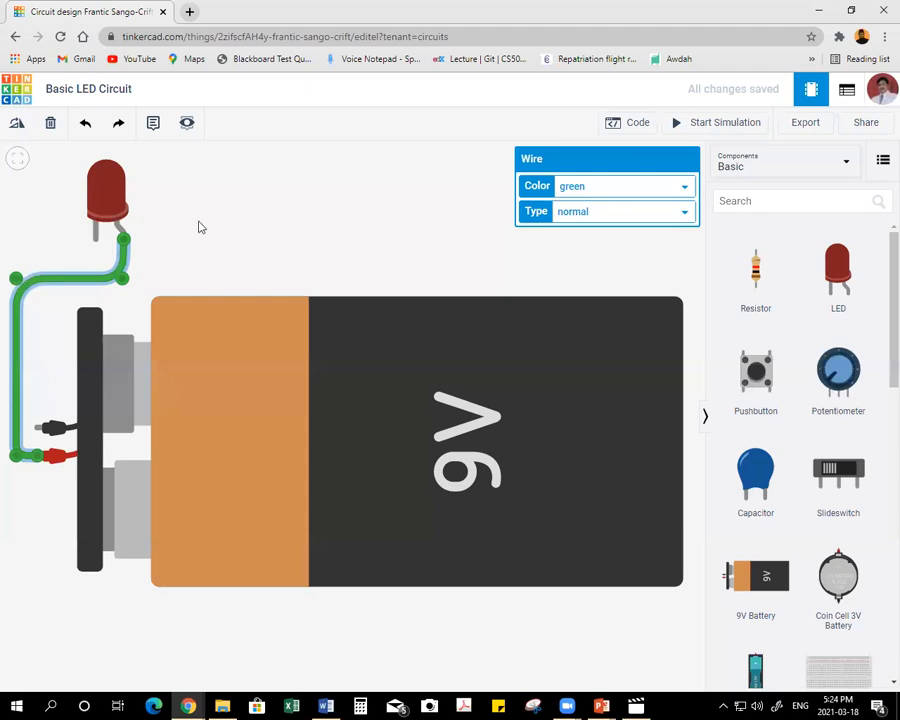
Set the positive wire's color to red and its type to normal.
{"action": "left_click", "coordinate": [642, 190]}
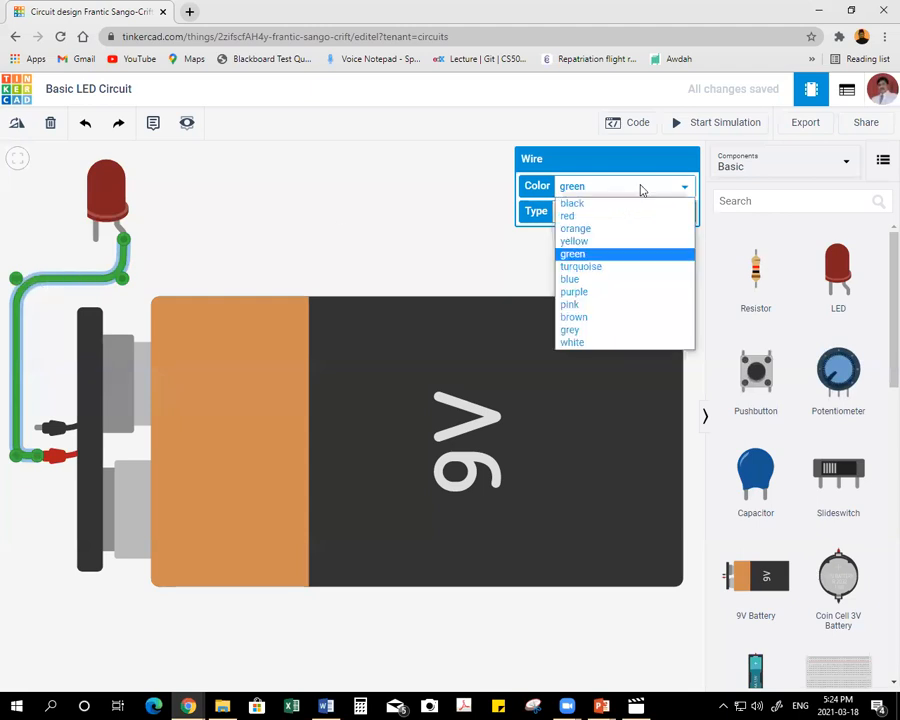
{"action": "left_click", "coordinate": [592, 217]}
{"action": "left_click", "coordinate": [629, 216]}
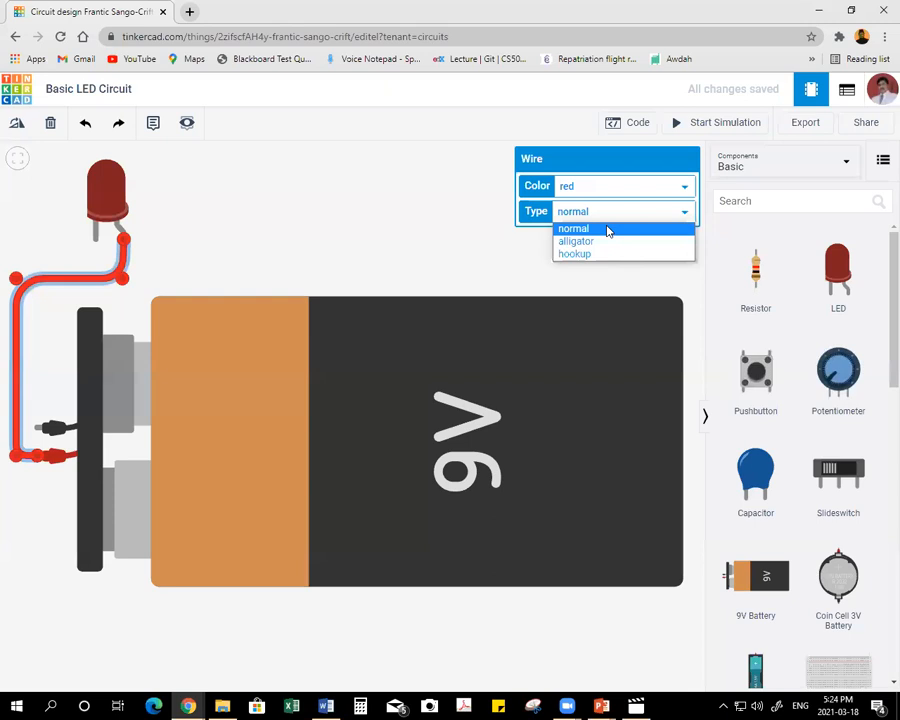
{"action": "left_click", "coordinate": [606, 229]}
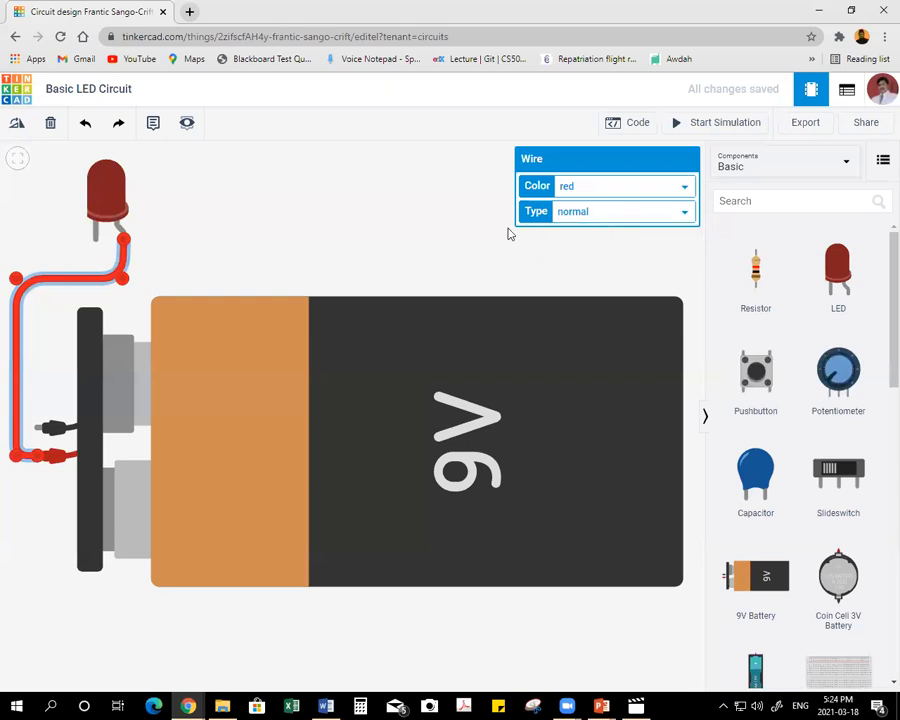
{"action": "left_click", "coordinate": [226, 203]}
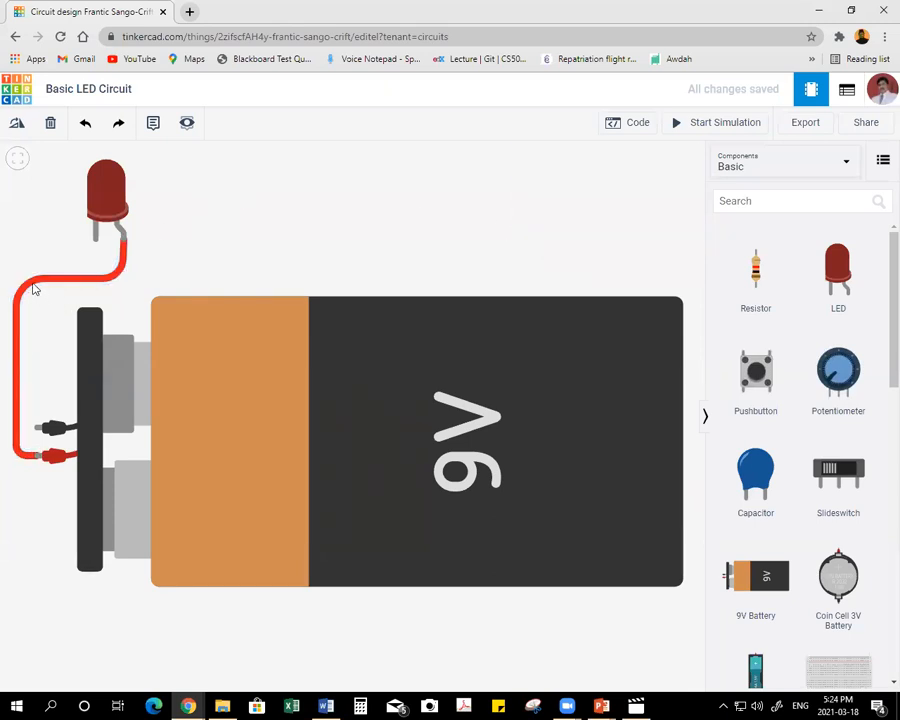
Wire the battery's negative terminal to the LED's cathode with one bend and color the wire black.
{"action": "left_click", "coordinate": [35, 428]}
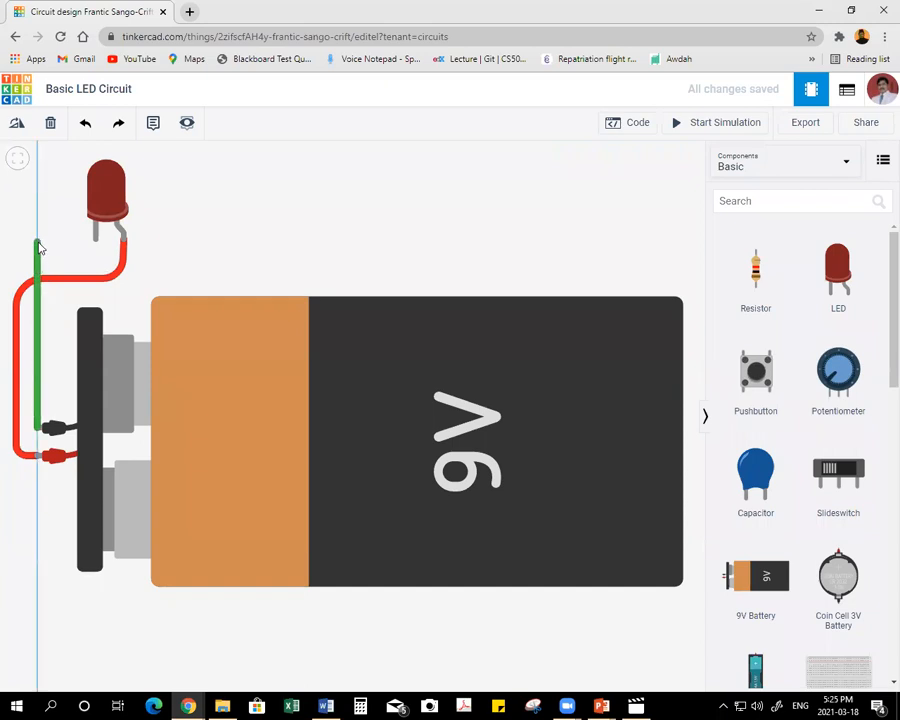
{"action": "left_click", "coordinate": [37, 242]}
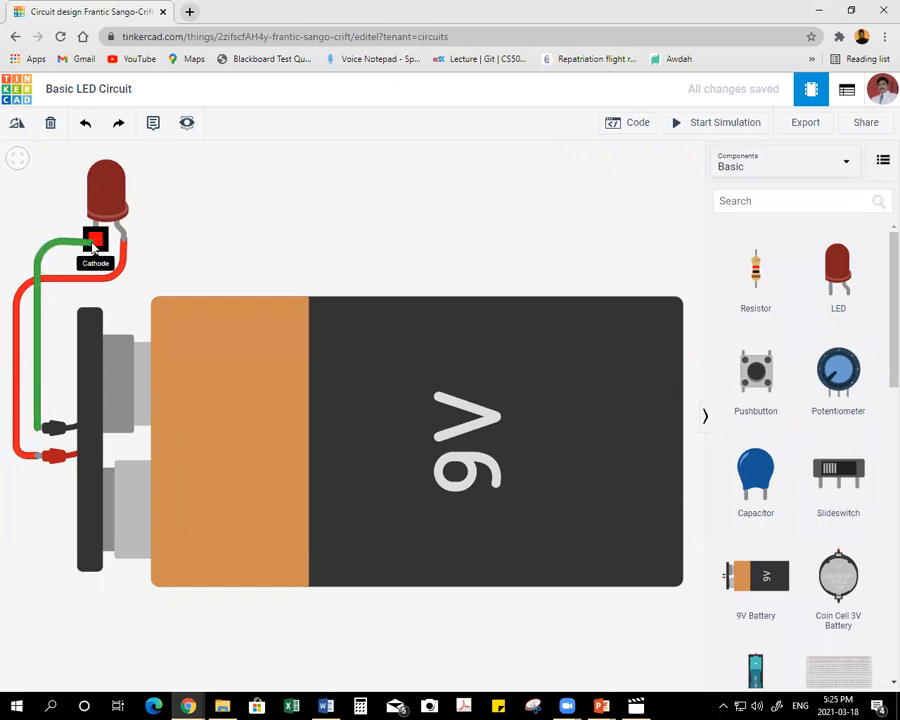
{"action": "left_click", "coordinate": [96, 243]}
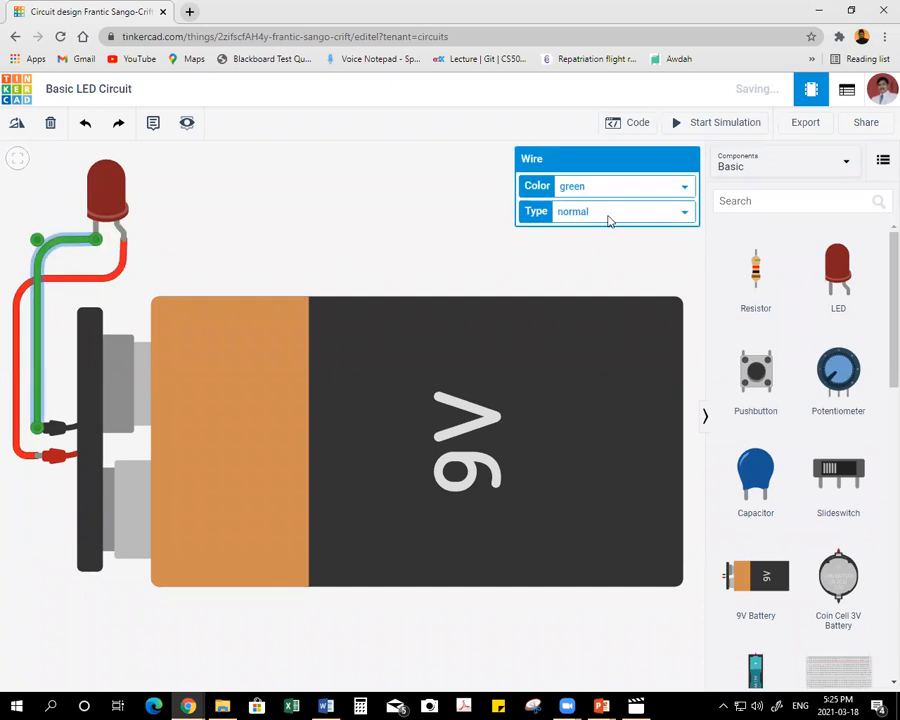
{"action": "left_click", "coordinate": [610, 190]}
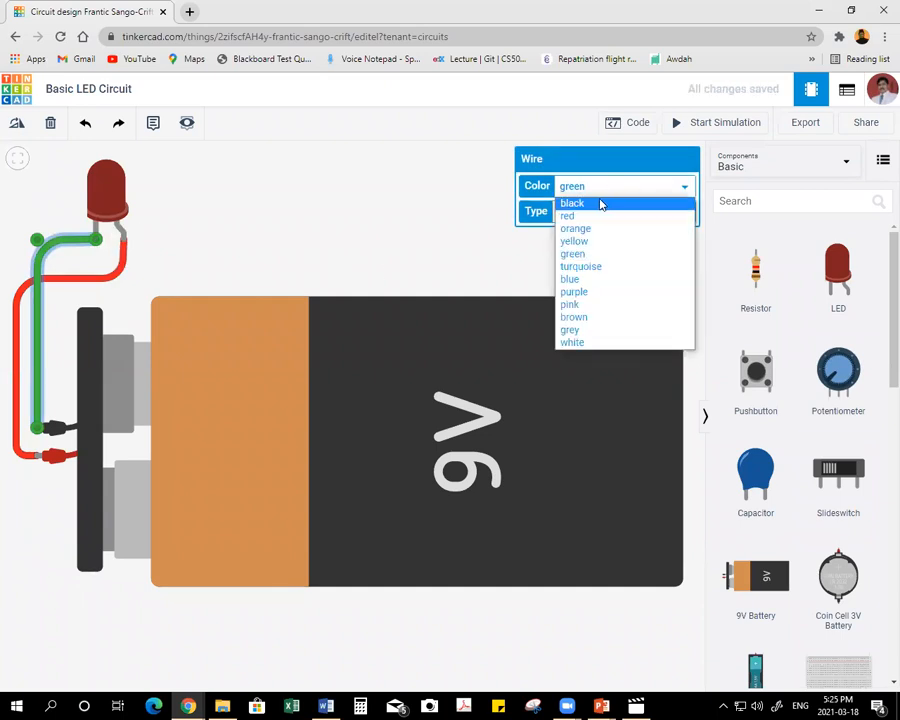
{"action": "left_click", "coordinate": [600, 203]}
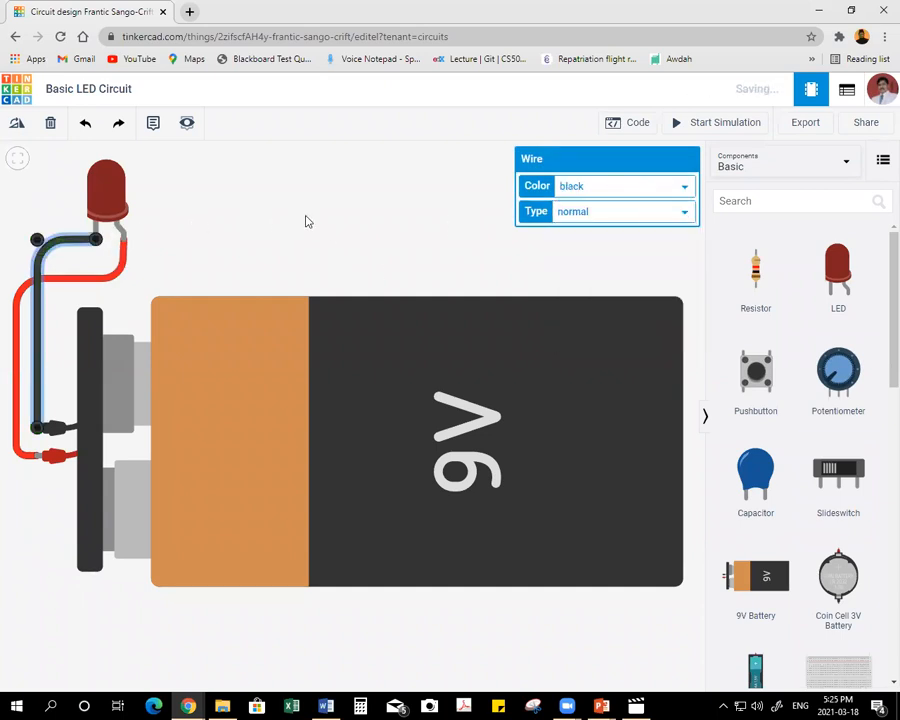
{"action": "left_click", "coordinate": [305, 221]}
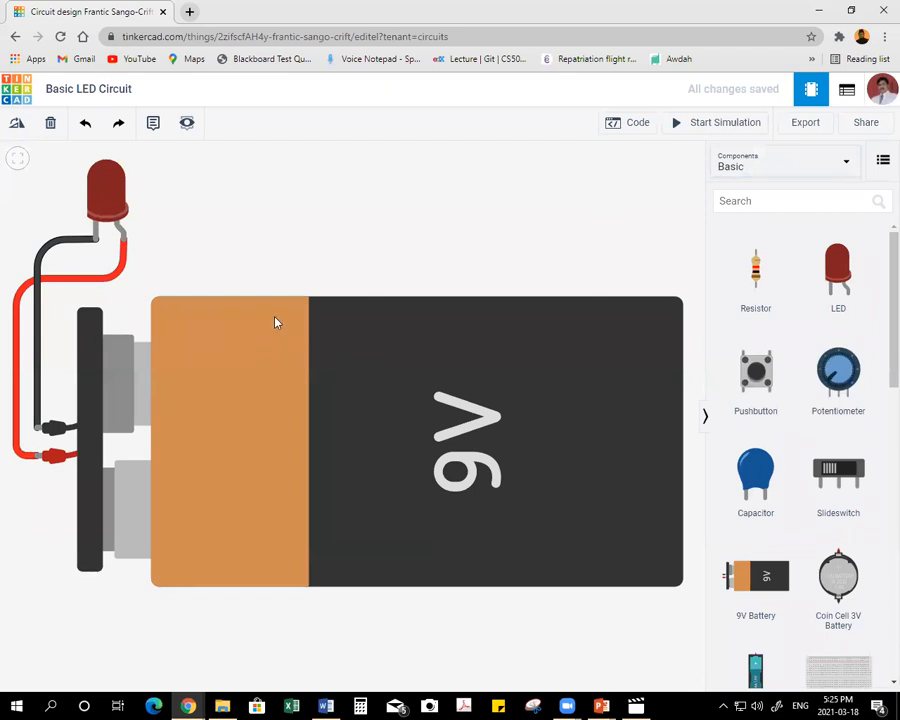
Run the simulation, inspect the warning on the LED and stop the simulation.
{"action": "left_click", "coordinate": [703, 123]}
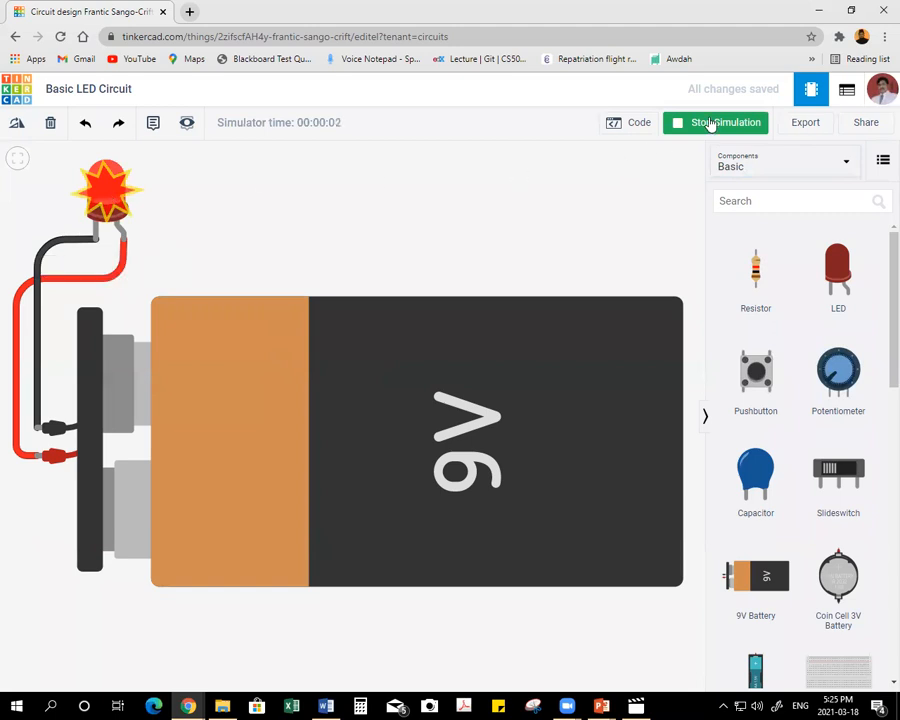
{"action": "mouse_move", "coordinate": [98, 173]}
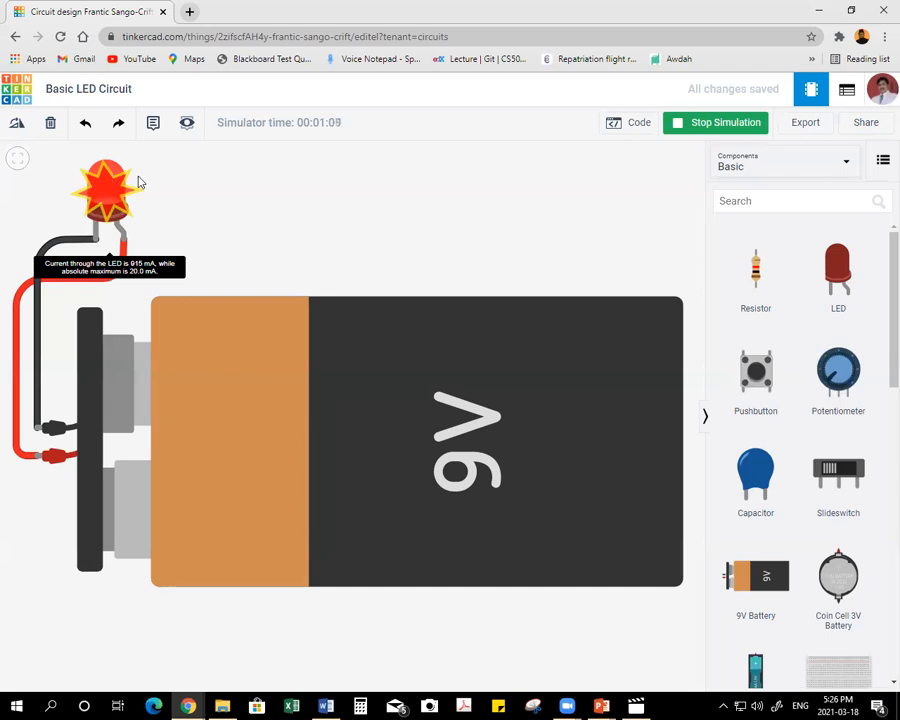
{"action": "left_click", "coordinate": [717, 125]}
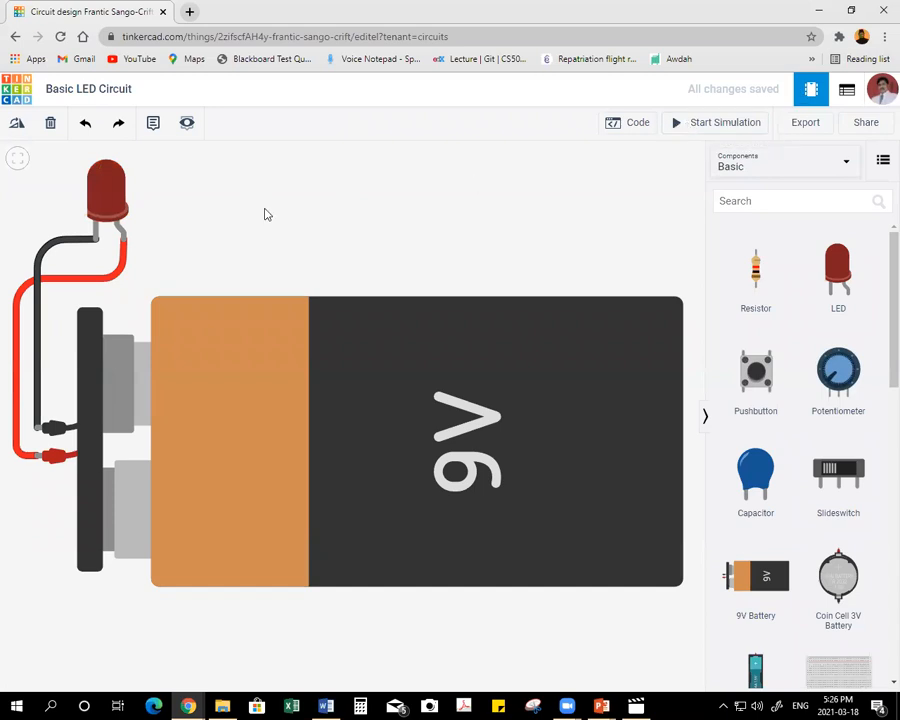
Place a resistor beside the LED above the battery and rotate it to lie horizontally.
{"action": "left_click", "coordinate": [753, 268]}
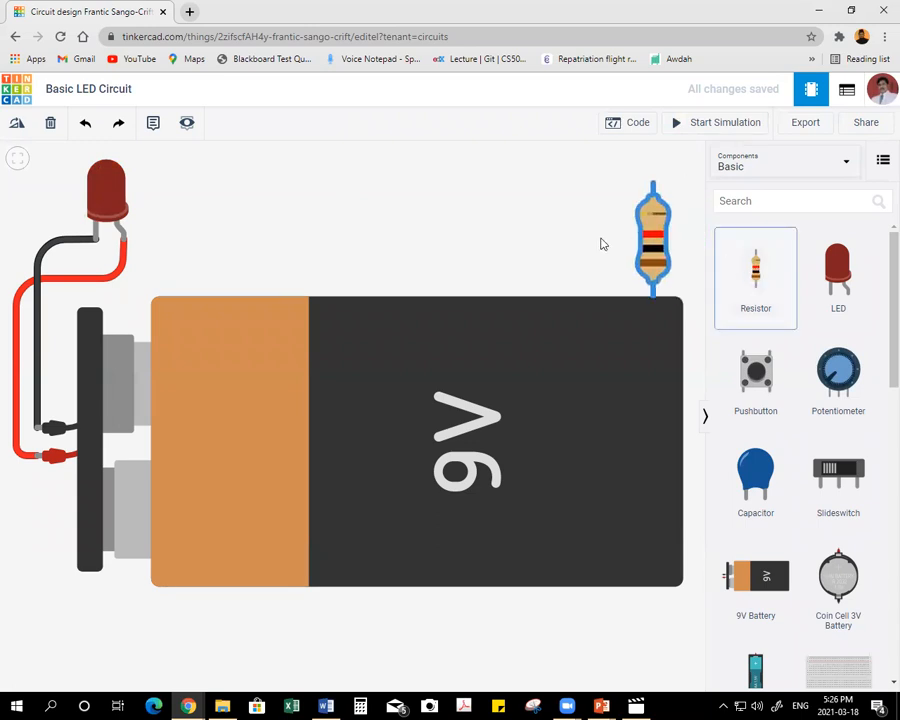
{"action": "left_click_drag", "start_coordinate": [128, 248], "coordinate": [253, 213]}
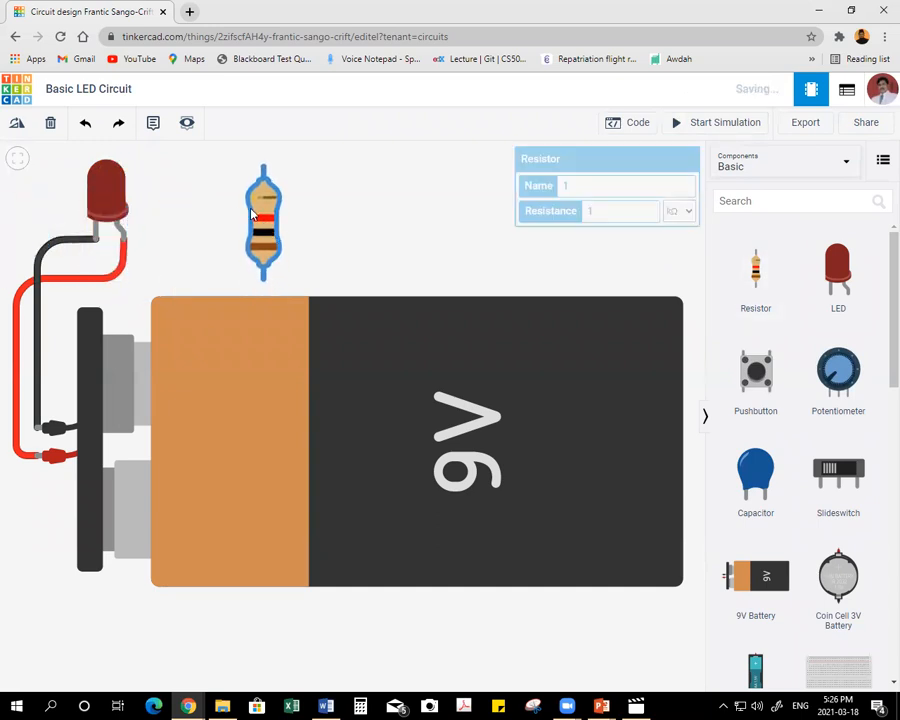
{"action": "left_click", "coordinate": [17, 122]}
{"action": "left_click", "coordinate": [17, 122]}
{"action": "left_click", "coordinate": [17, 122]}
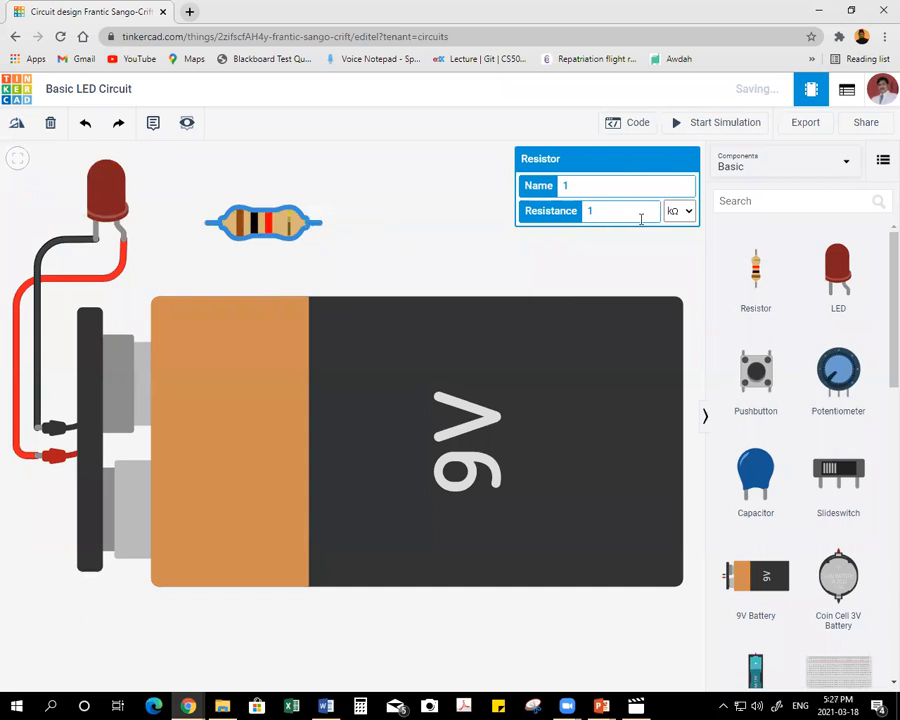
Name the resistor R1 and set its resistance to 100 Ω.
{"action": "left_click", "coordinate": [586, 183]}
{"action": "type", "text": "Re"}
{"action": "left_click", "coordinate": [592, 210]}
{"action": "left_click", "coordinate": [686, 212]}
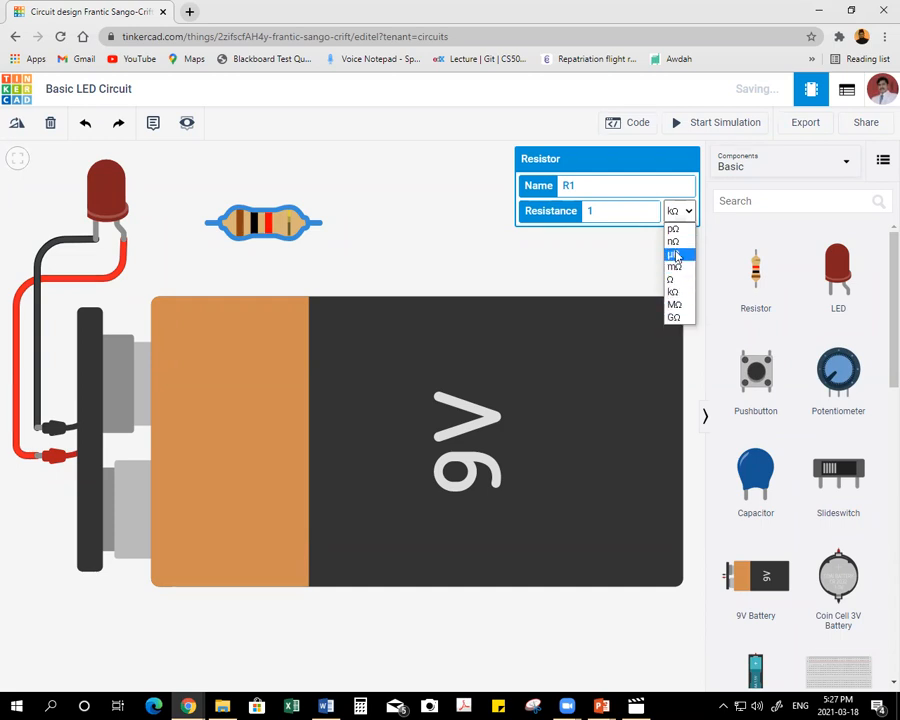
{"action": "double_click", "coordinate": [590, 210]}
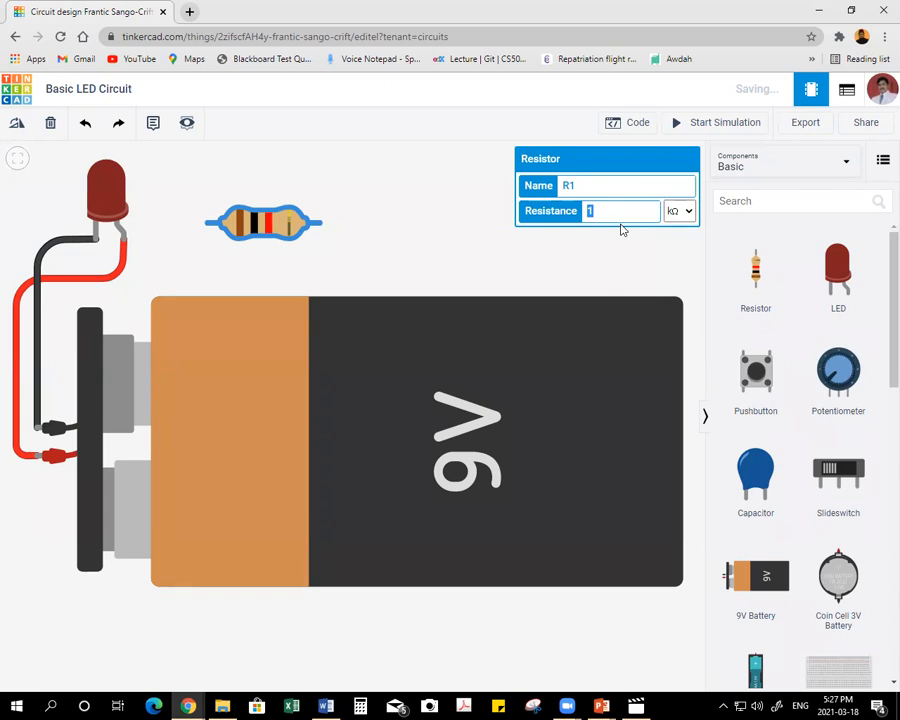
{"action": "type", "text": "00"}
{"action": "left_click", "coordinate": [686, 211]}
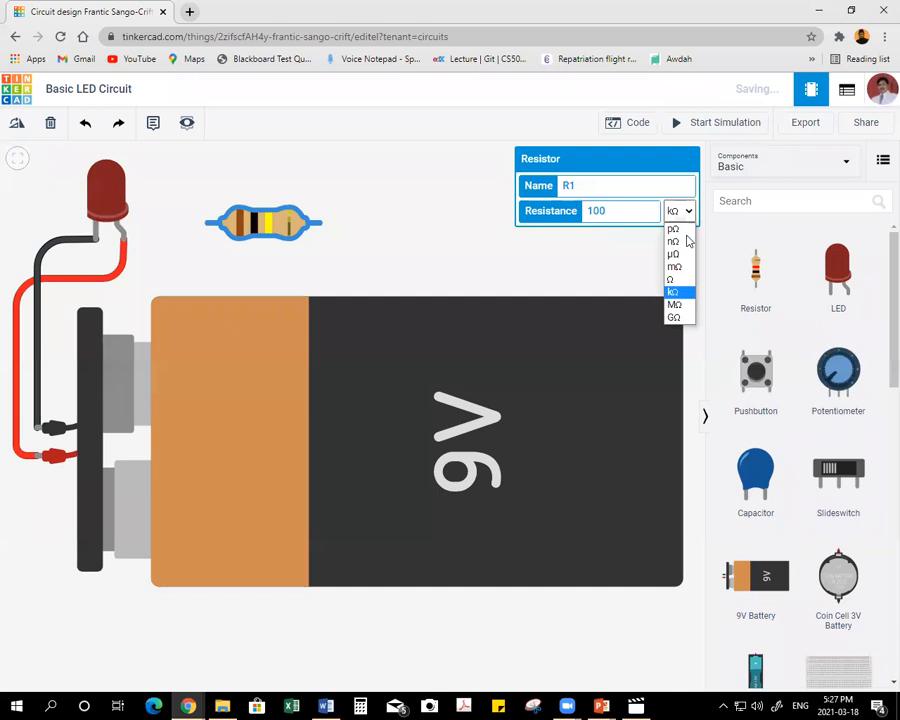
{"action": "left_click", "coordinate": [676, 279]}
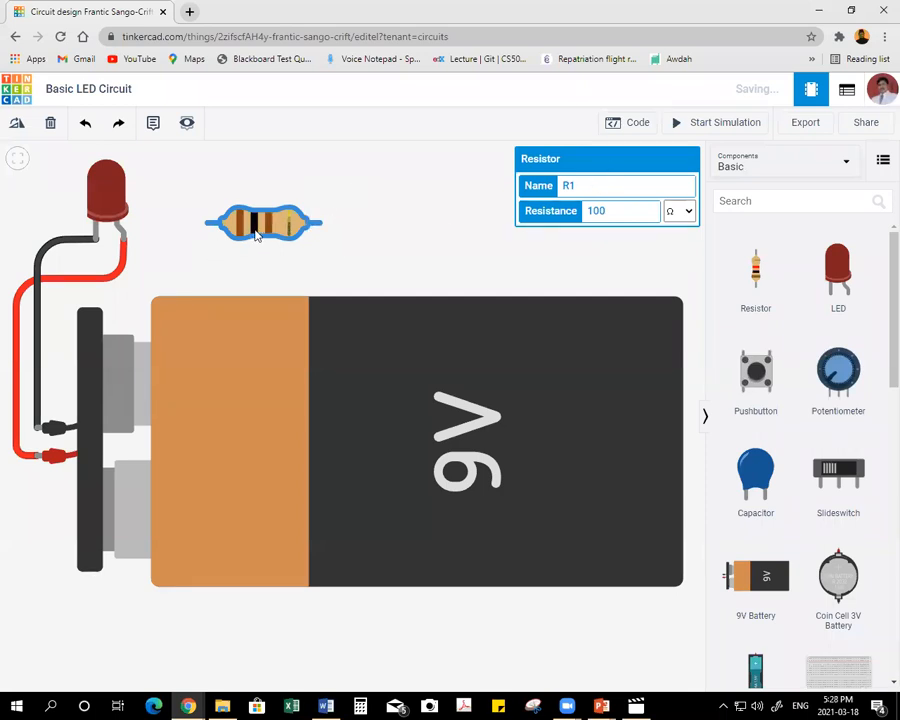
{"action": "left_click", "coordinate": [372, 194]}
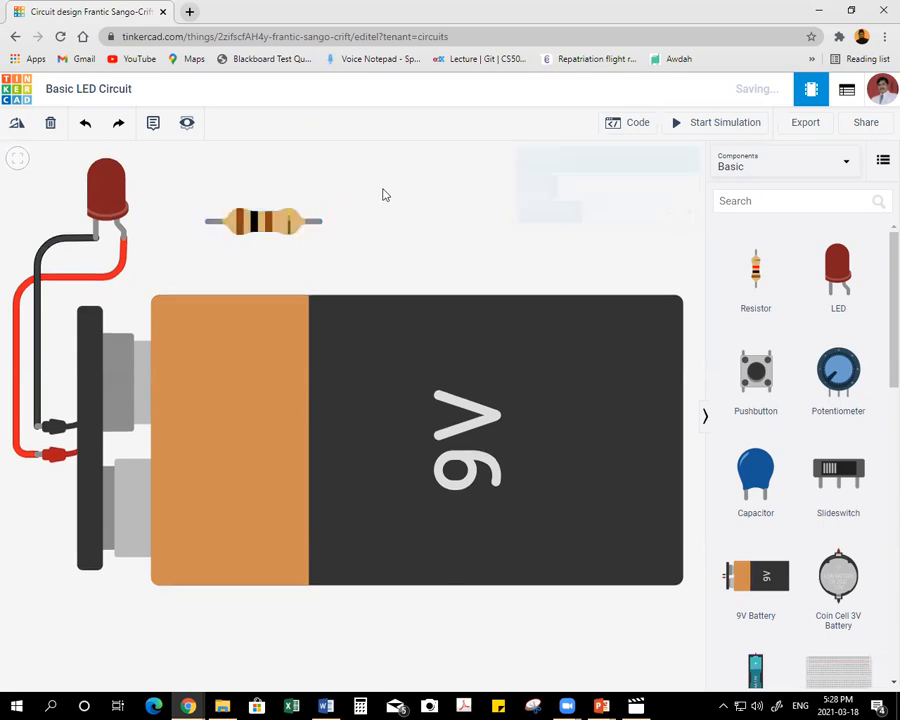
Move the resistor closer to the LED and delete the red wire between the battery and the LED's anode.
{"action": "left_click_drag", "start_coordinate": [255, 222], "coordinate": [212, 256]}
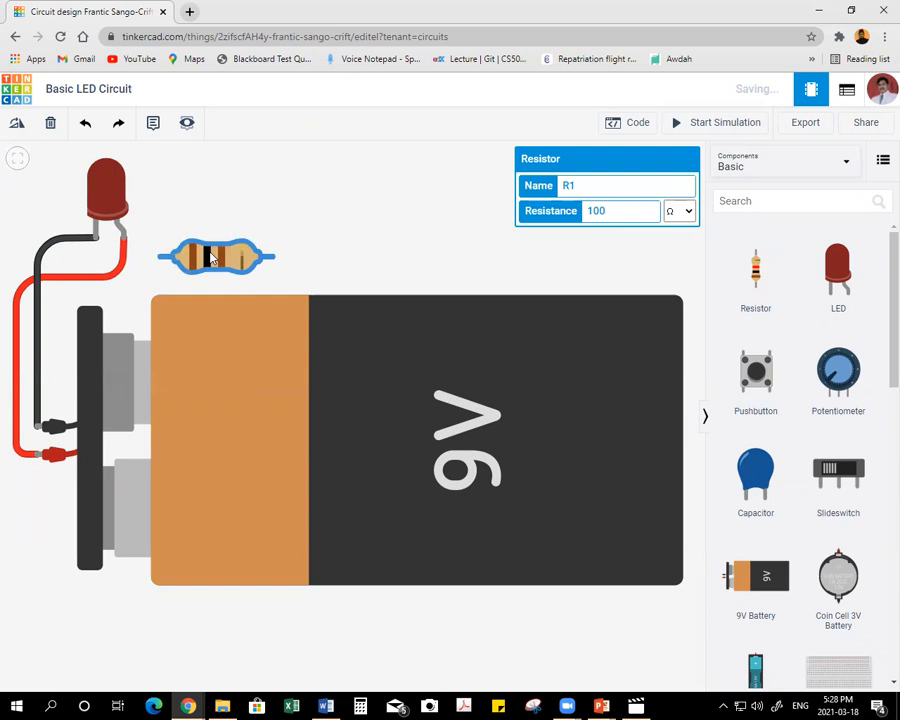
{"action": "left_click", "coordinate": [13, 343]}
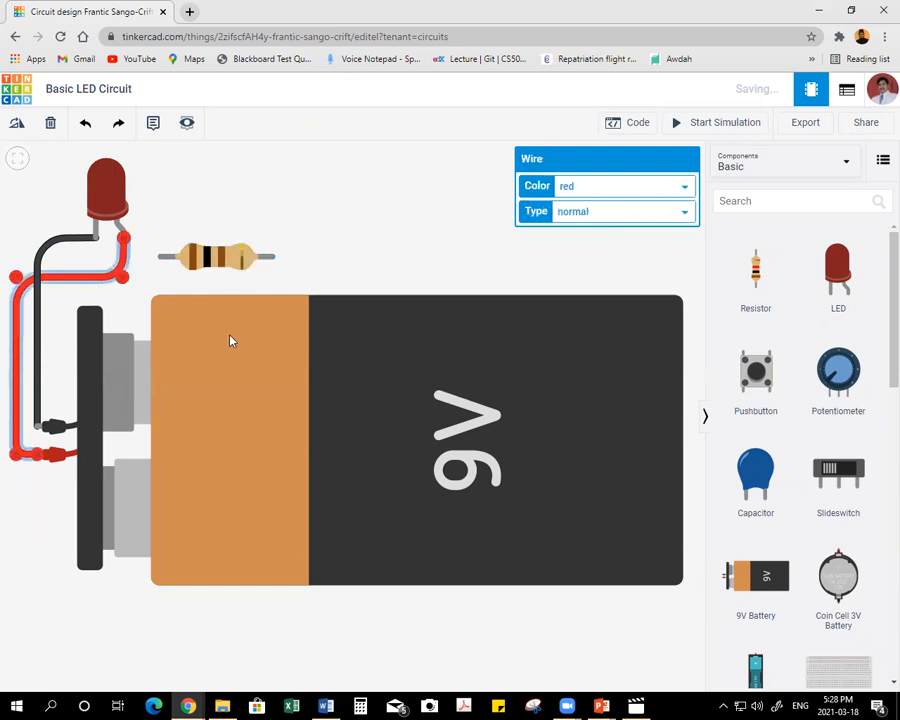
{"action": "key", "text": "Delete"}
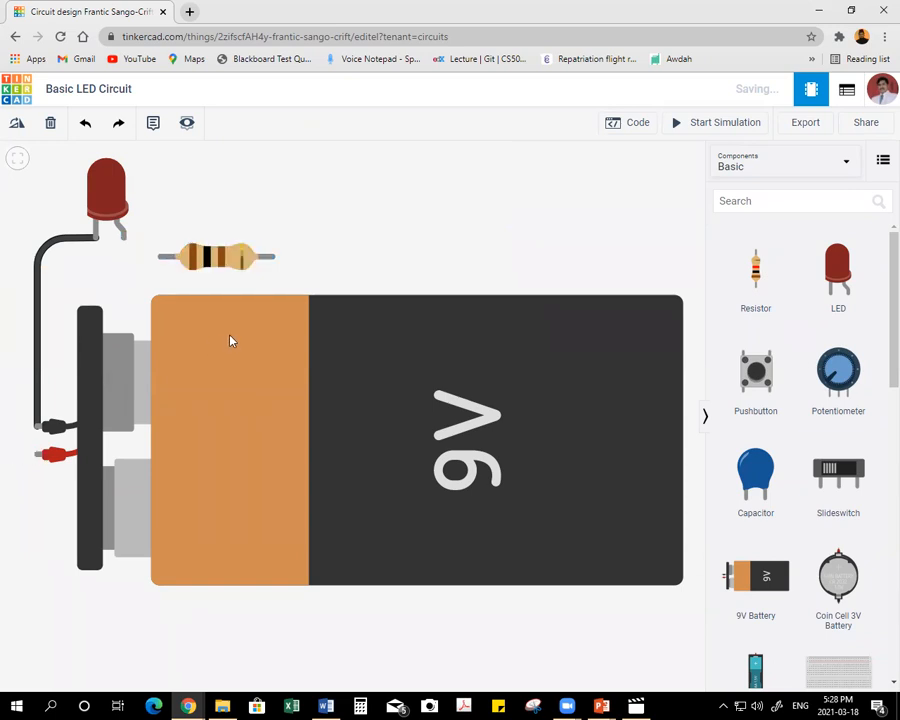
Rotate the resistor upright and place it beside the black wire, above the battery's positive terminal.
{"action": "left_click", "coordinate": [214, 264]}
{"action": "left_click", "coordinate": [16, 123]}
{"action": "left_click", "coordinate": [16, 123]}
{"action": "left_click", "coordinate": [17, 125]}
{"action": "left_click", "coordinate": [17, 125]}
{"action": "left_click", "coordinate": [17, 125]}
{"action": "left_click", "coordinate": [17, 125]}
{"action": "left_click", "coordinate": [17, 125]}
{"action": "left_click_drag", "start_coordinate": [218, 260], "coordinate": [14, 341]}
{"action": "scroll", "coordinate": [156, 310], "scroll_direction": "down", "scroll_amount": 1}
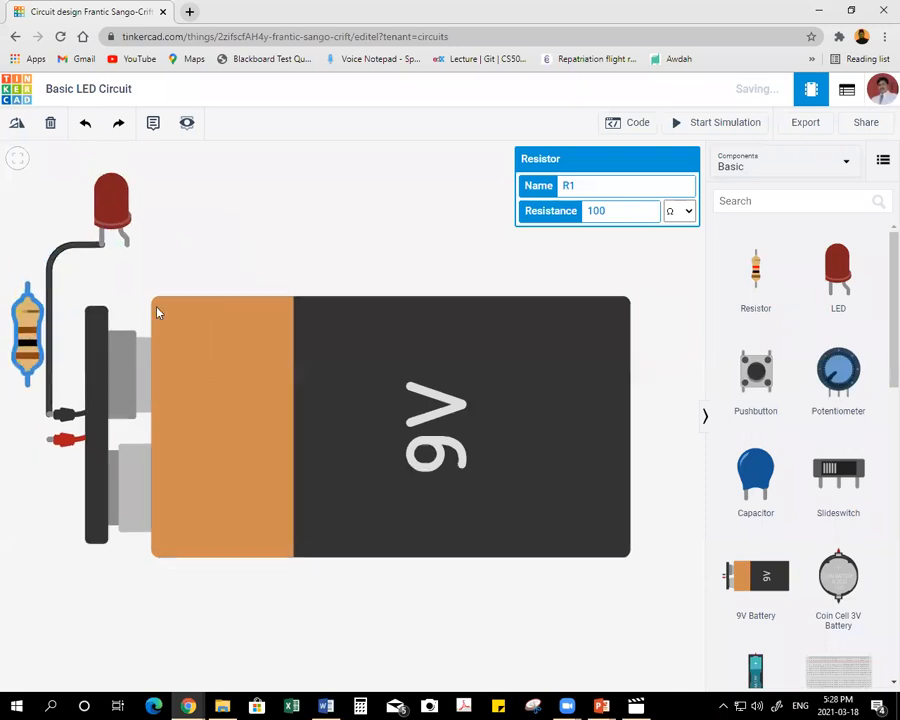
Wire the battery's positive terminal to the resistor's lower end with one bend and color the wire red.
{"action": "left_click", "coordinate": [49, 441]}
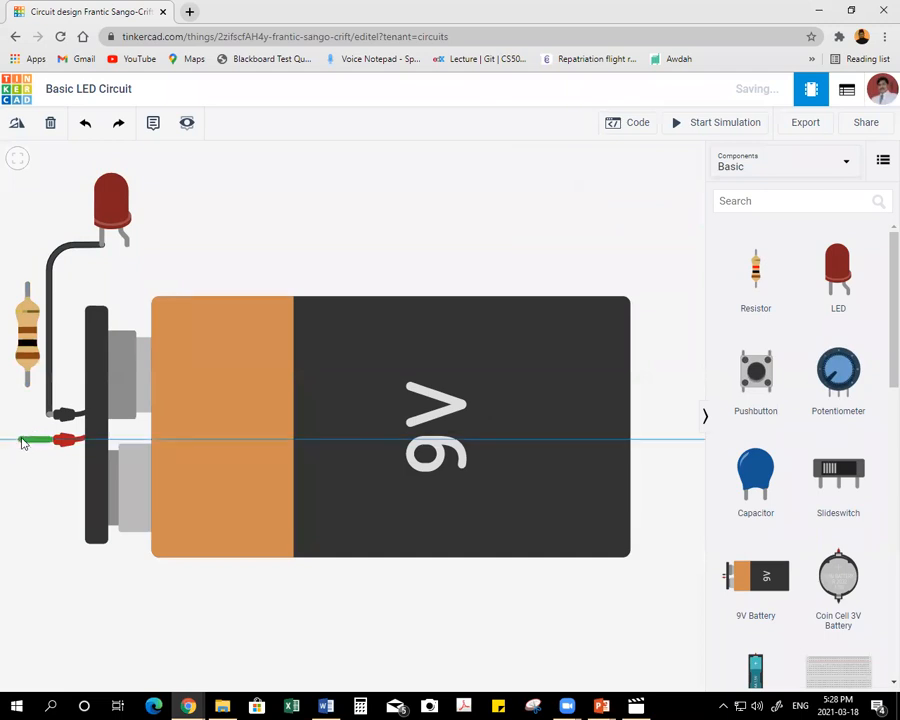
{"action": "left_click", "coordinate": [27, 384]}
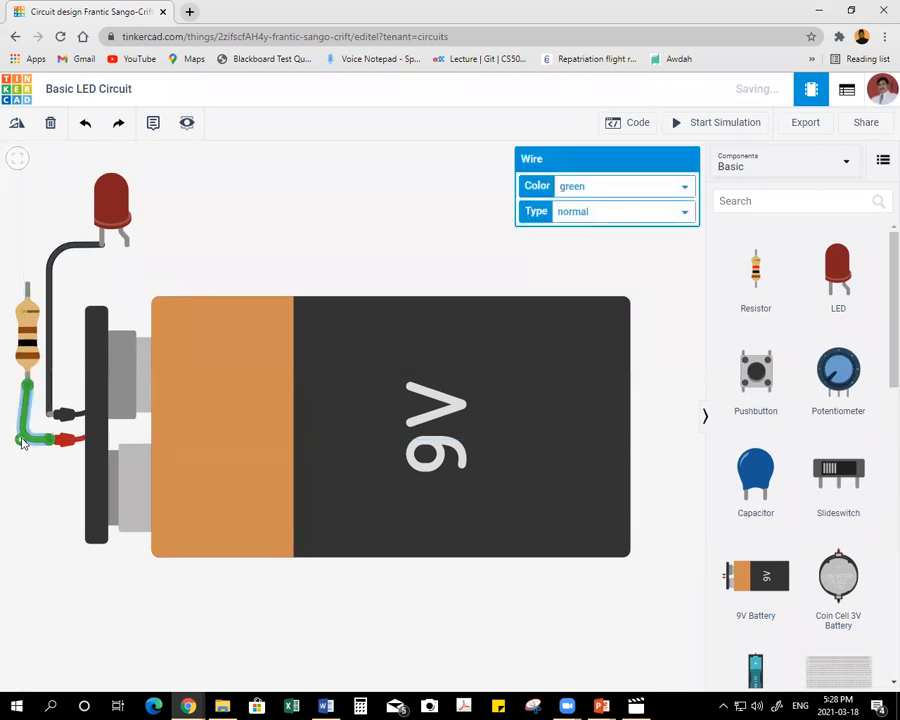
{"action": "left_click", "coordinate": [592, 187]}
{"action": "left_click", "coordinate": [590, 215]}
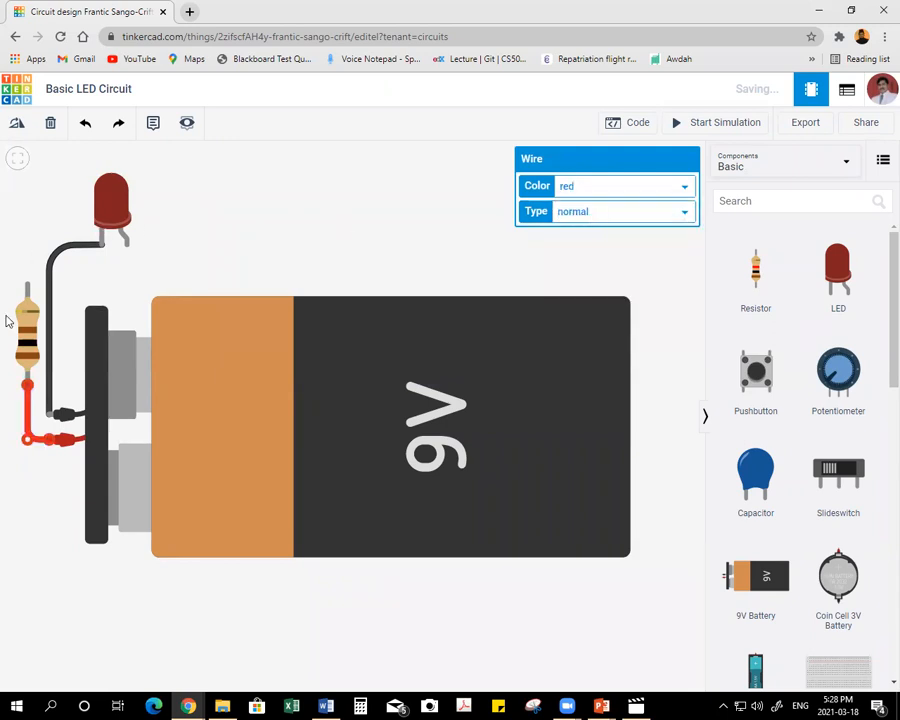
Wire the resistor's upper end to the LED's anode with one bend and color the wire red.
{"action": "left_click", "coordinate": [25, 283]}
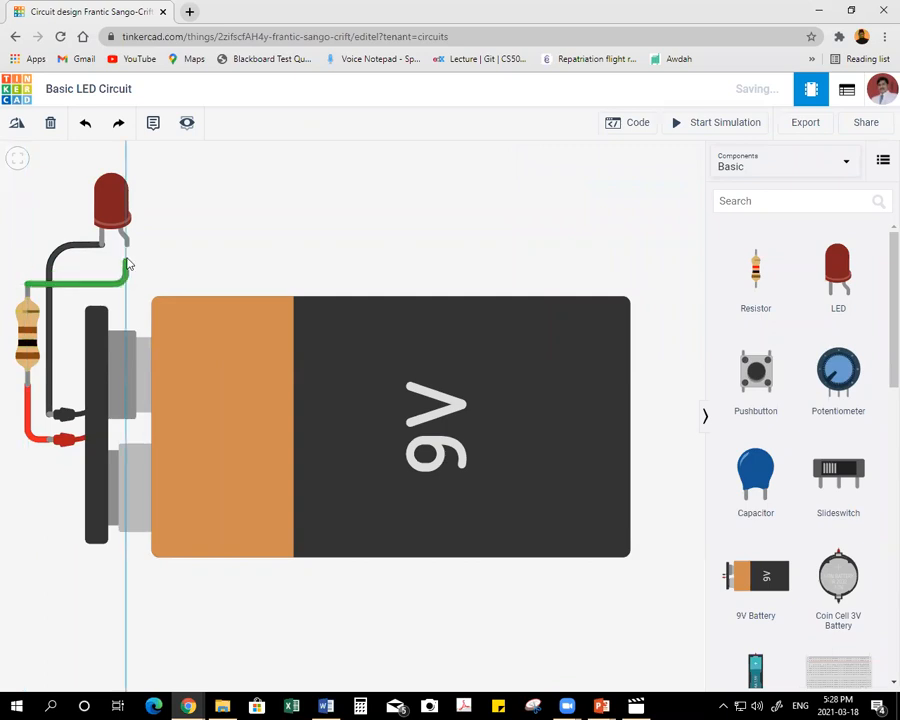
{"action": "left_click", "coordinate": [125, 244]}
{"action": "left_click", "coordinate": [590, 190]}
{"action": "left_click", "coordinate": [583, 215]}
{"action": "left_click", "coordinate": [255, 234]}
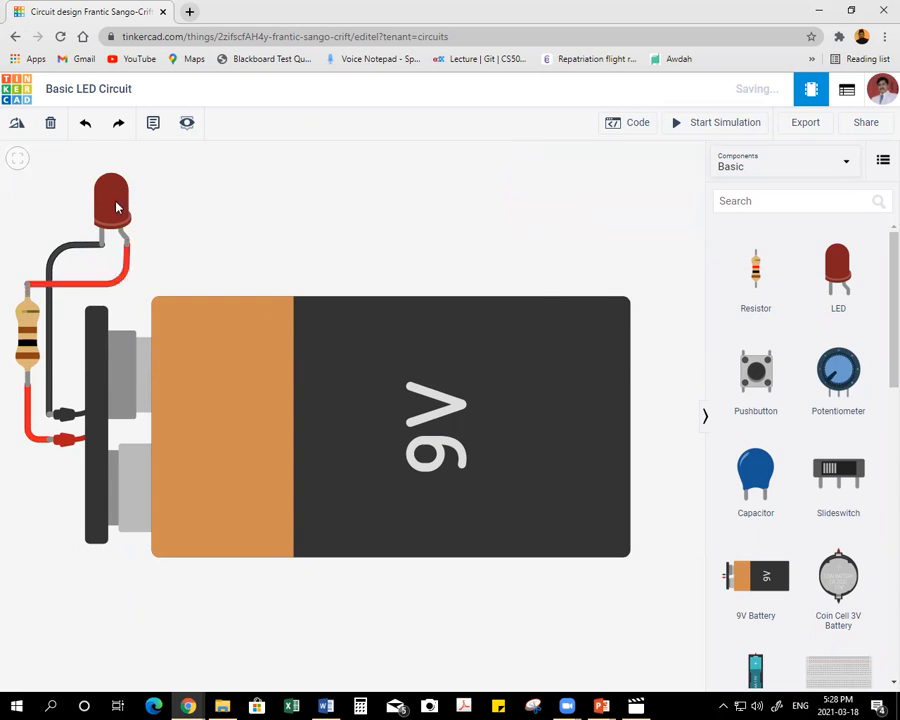
Check the resistor's settings, then run the simulation to inspect the LED's warning and stop it.
{"action": "left_click", "coordinate": [30, 342]}
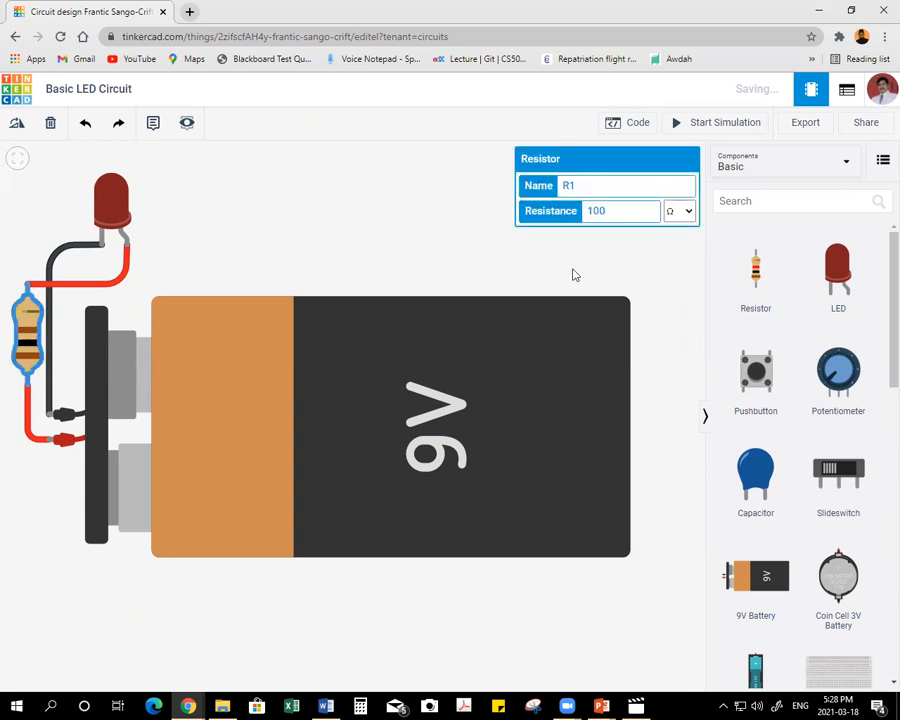
{"action": "left_click", "coordinate": [397, 196]}
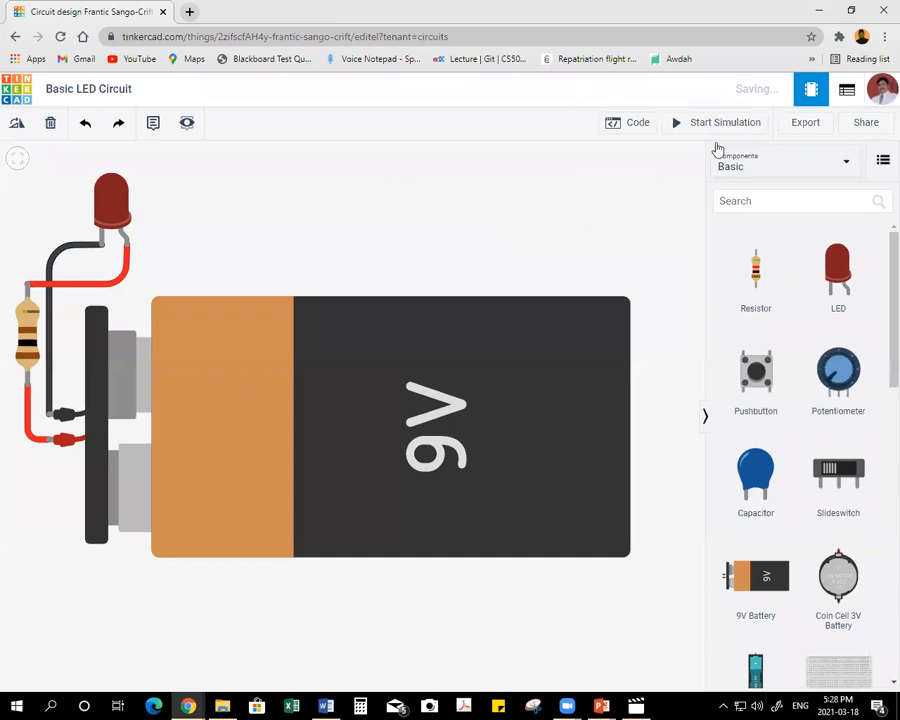
{"action": "left_click", "coordinate": [704, 131]}
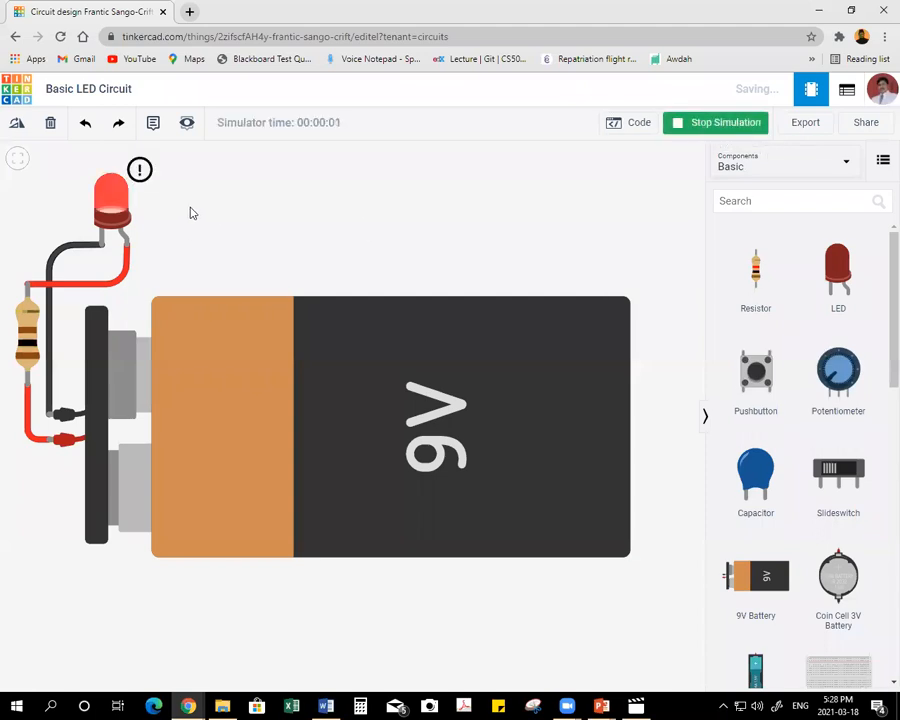
{"action": "mouse_move", "coordinate": [141, 173]}
{"action": "left_click", "coordinate": [706, 124]}
Set the resistor to 150 Ω and run the simulation briefly to read the LED's warning.
{"action": "left_click", "coordinate": [27, 335]}
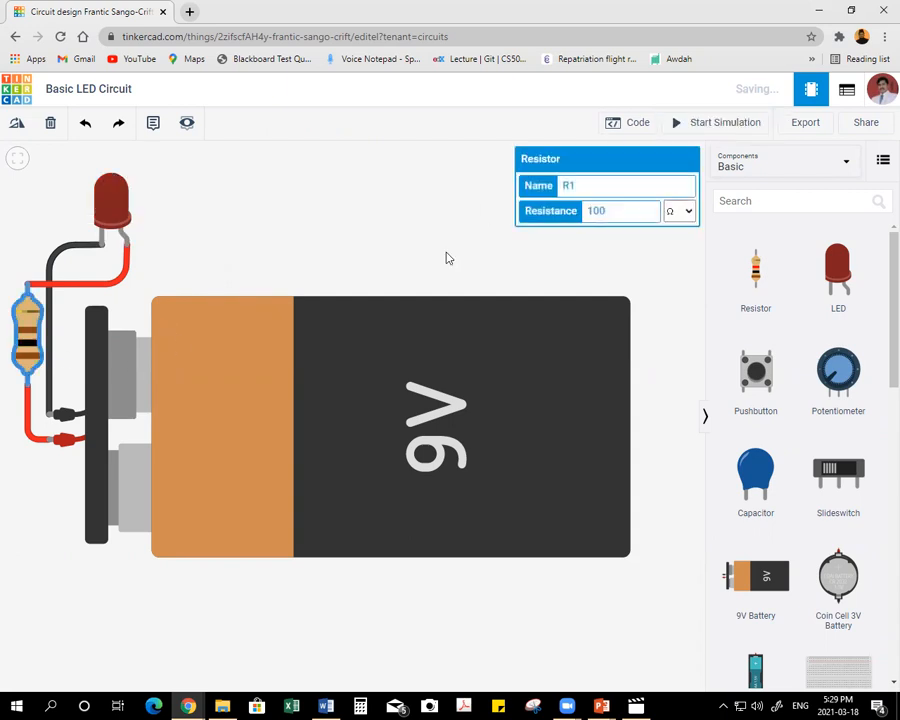
{"action": "left_click", "coordinate": [591, 210]}
{"action": "key", "text": "BackSpace"}
{"action": "type", "text": "5"}
{"action": "left_click", "coordinate": [401, 223]}
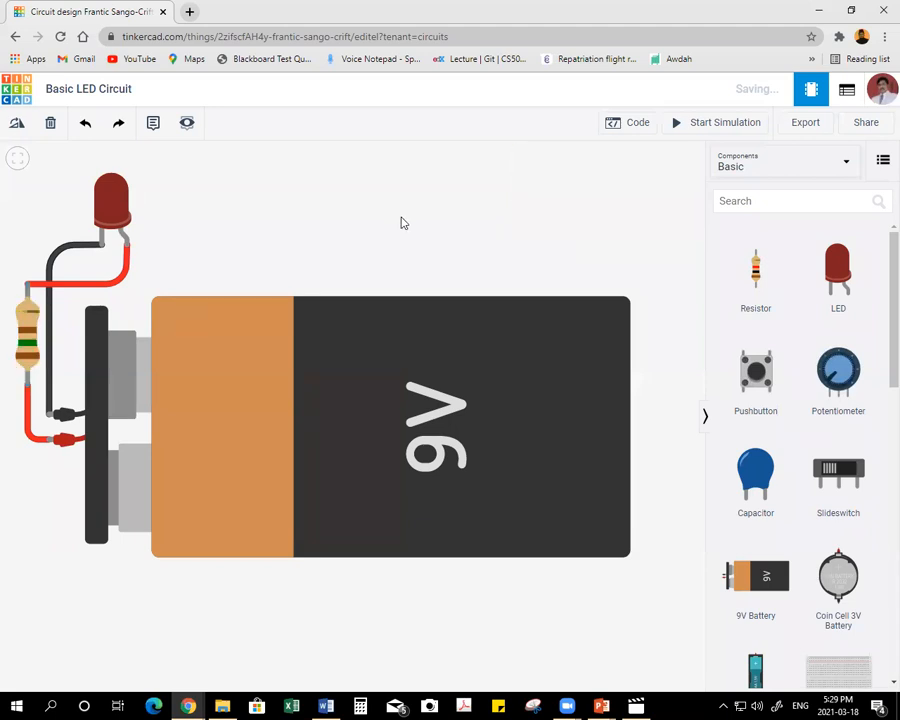
{"action": "left_click", "coordinate": [697, 125]}
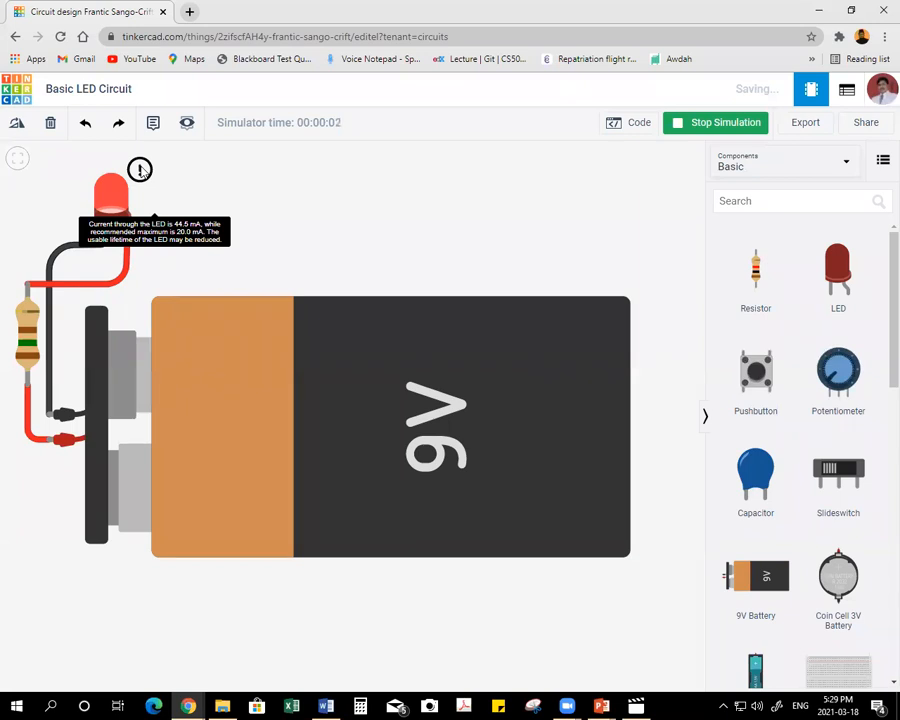
{"action": "left_click", "coordinate": [690, 127]}
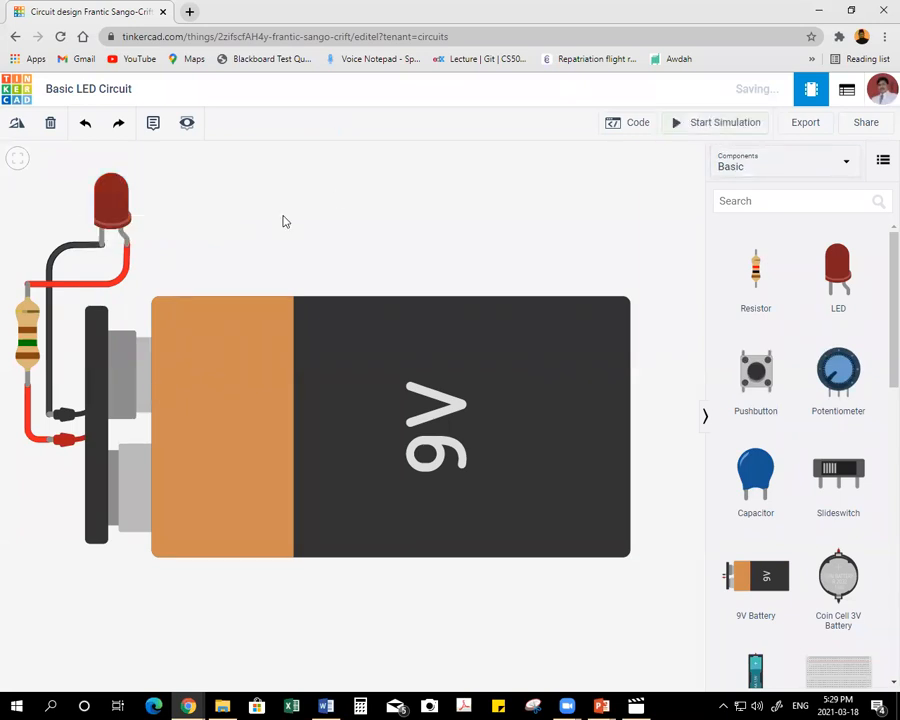
Set the resistor to 250 Ω and run the simulation briefly to read the LED's warning.
{"action": "left_click", "coordinate": [27, 330]}
{"action": "left_click_drag", "start_coordinate": [599, 213], "coordinate": [654, 220]}
{"action": "type", "text": "250"}
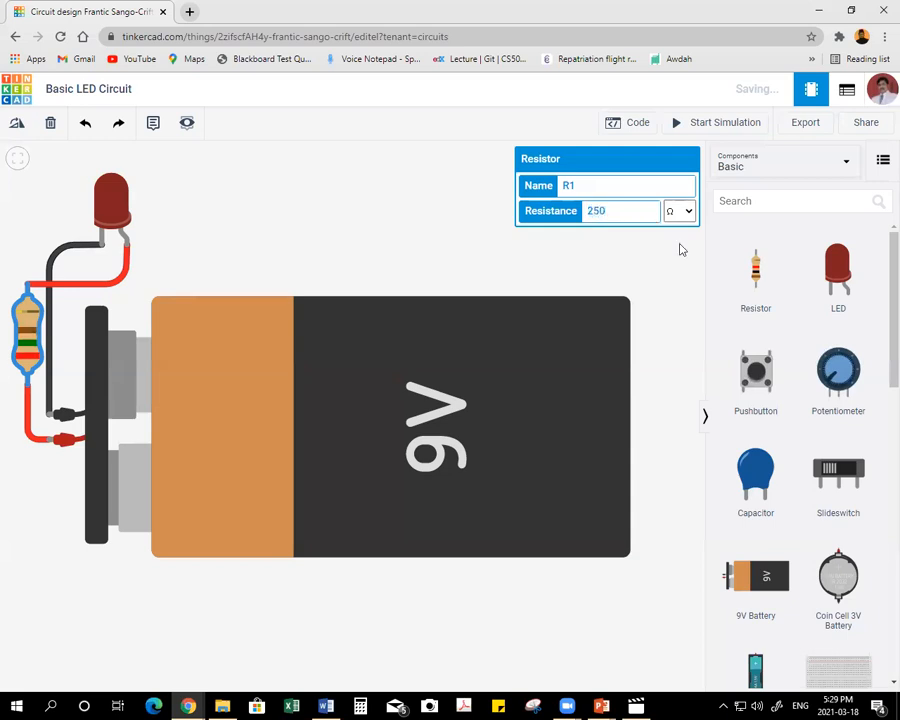
{"action": "left_click", "coordinate": [434, 216]}
{"action": "left_click", "coordinate": [714, 124]}
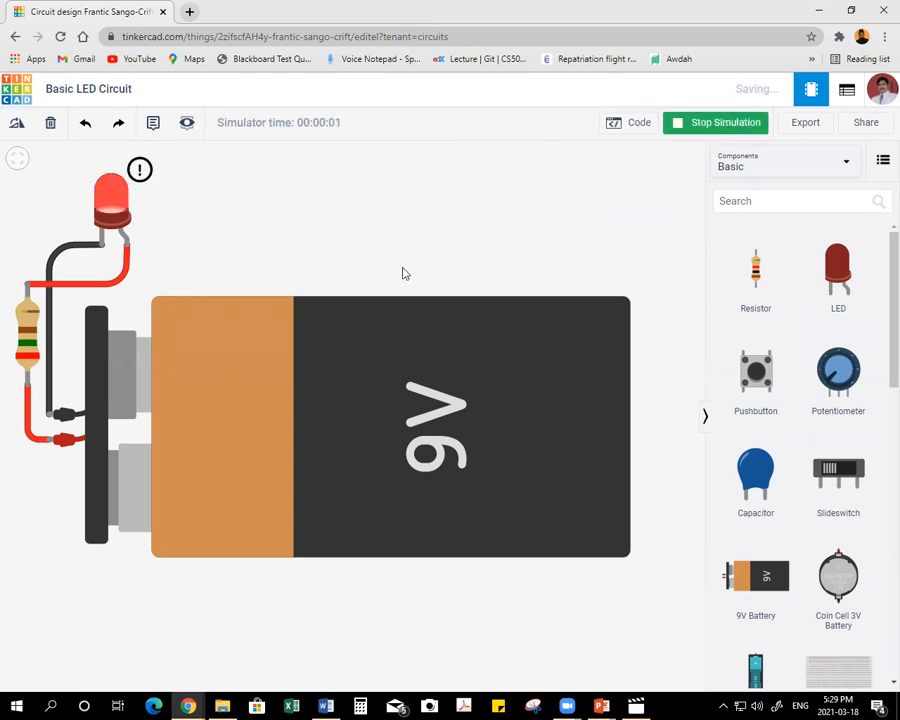
{"action": "mouse_move", "coordinate": [142, 170]}
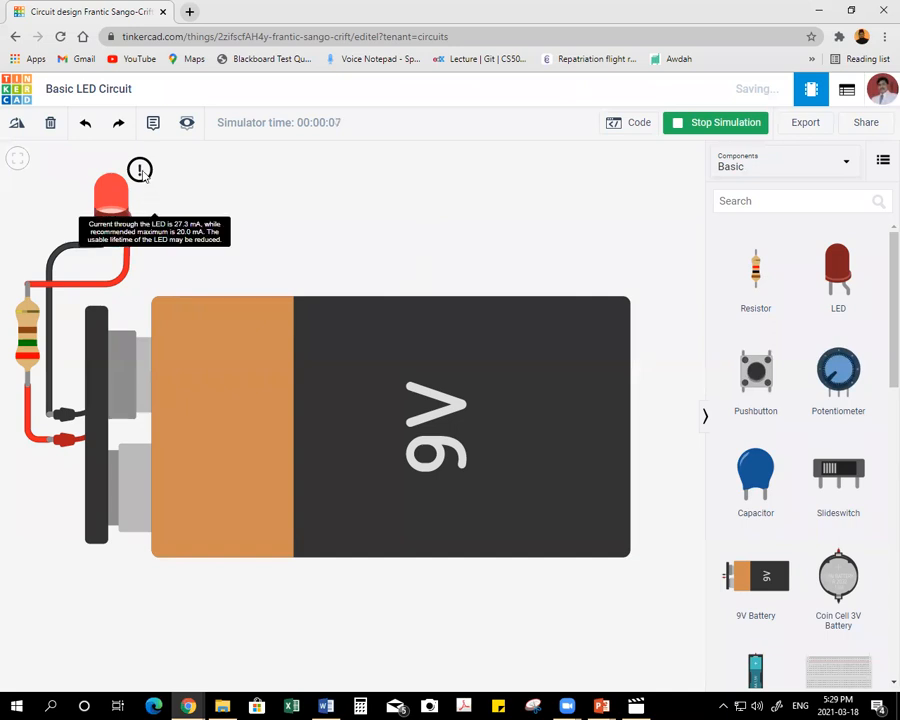
{"action": "left_click", "coordinate": [678, 128]}
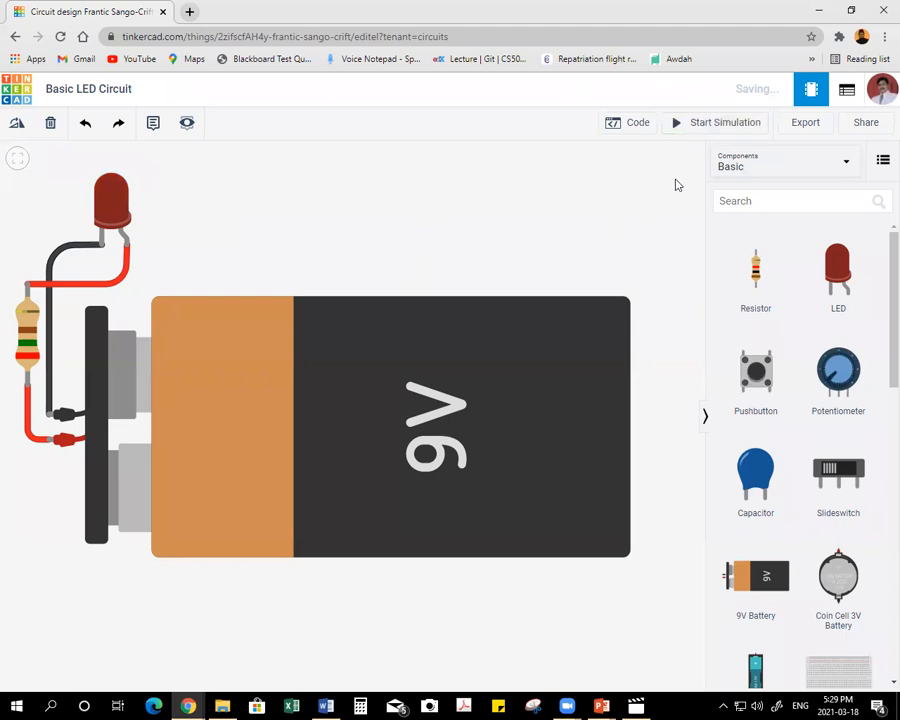
Set the resistor to 500 Ω and run the simulation to check the LED, stopping it after reviewing the resistor.
{"action": "left_click", "coordinate": [27, 322]}
{"action": "double_click", "coordinate": [596, 211]}
{"action": "type", "text": "500"}
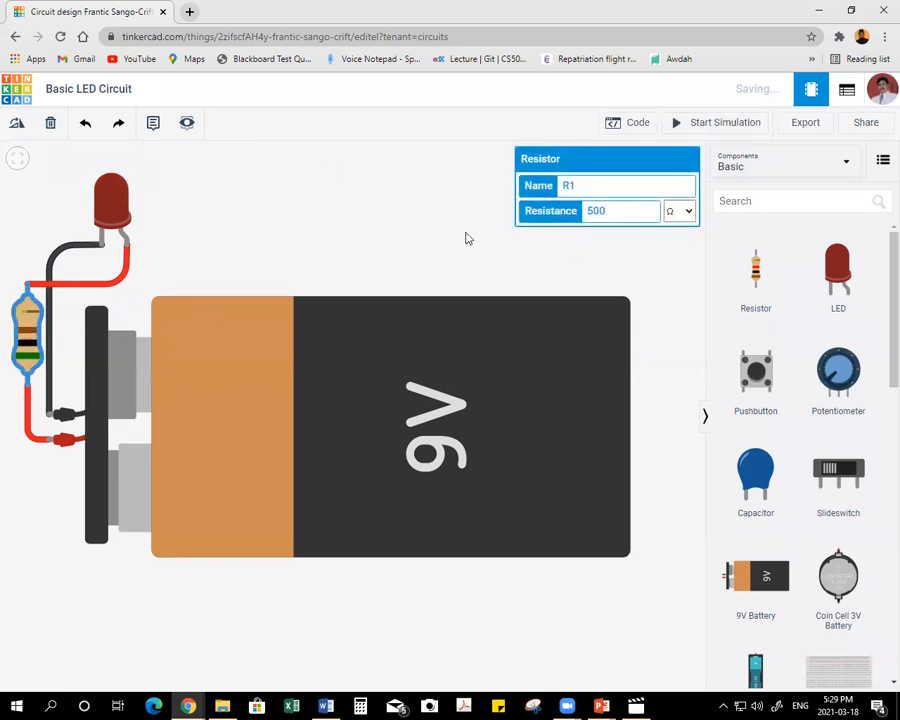
{"action": "key", "text": "Return"}
{"action": "left_click", "coordinate": [729, 125]}
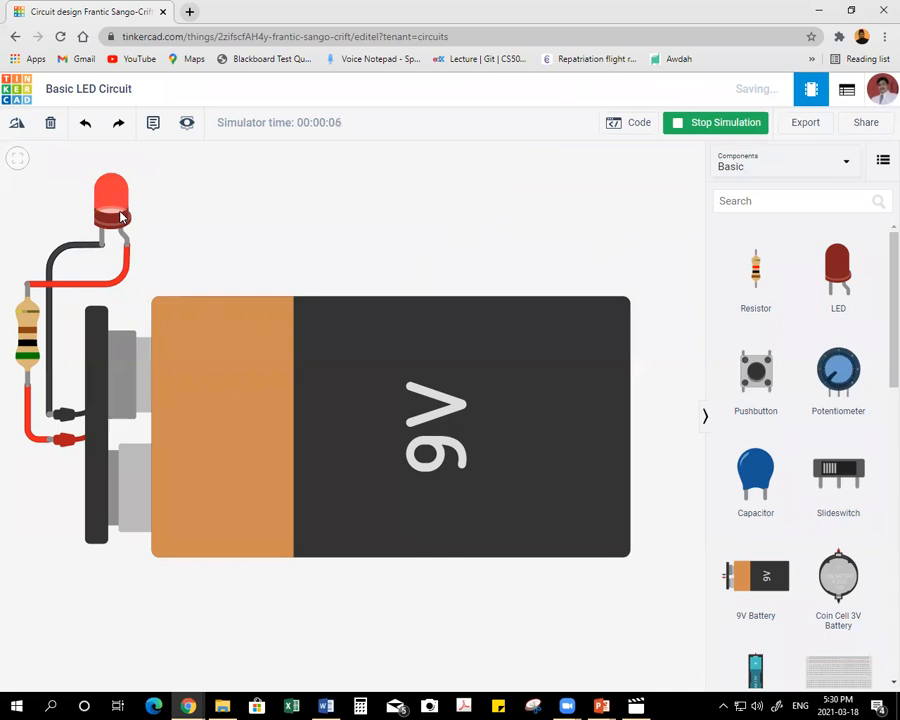
{"action": "left_click", "coordinate": [27, 320]}
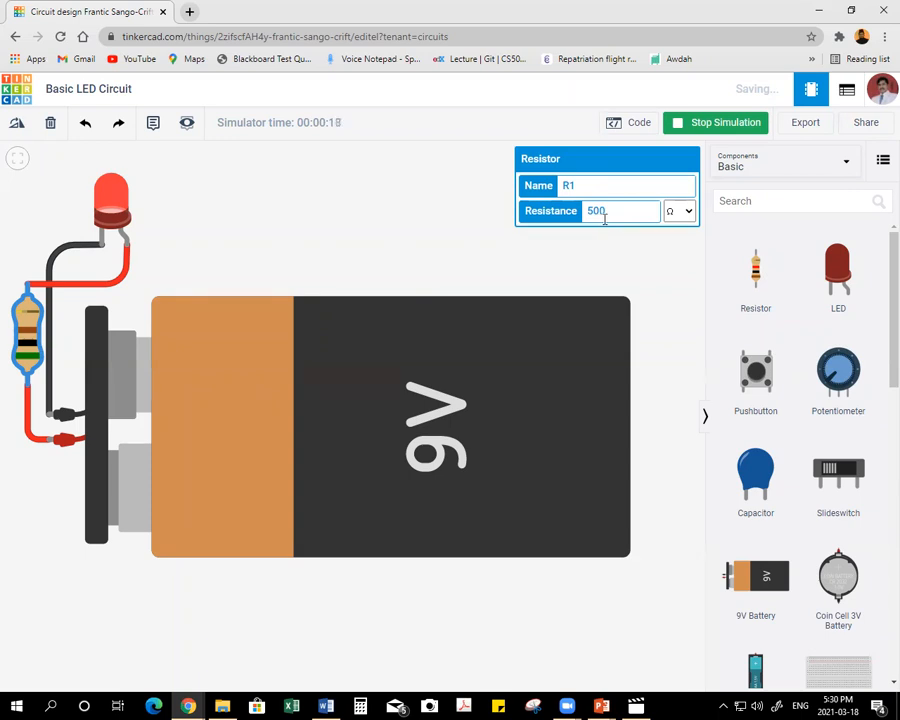
{"action": "left_click", "coordinate": [706, 125]}
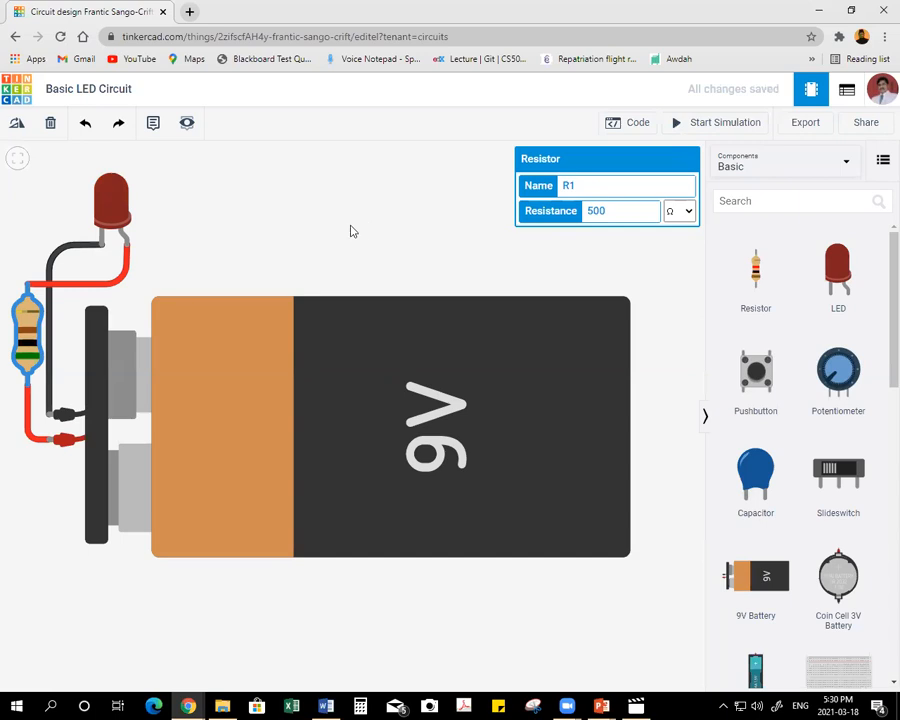
{"action": "left_click", "coordinate": [288, 207]}
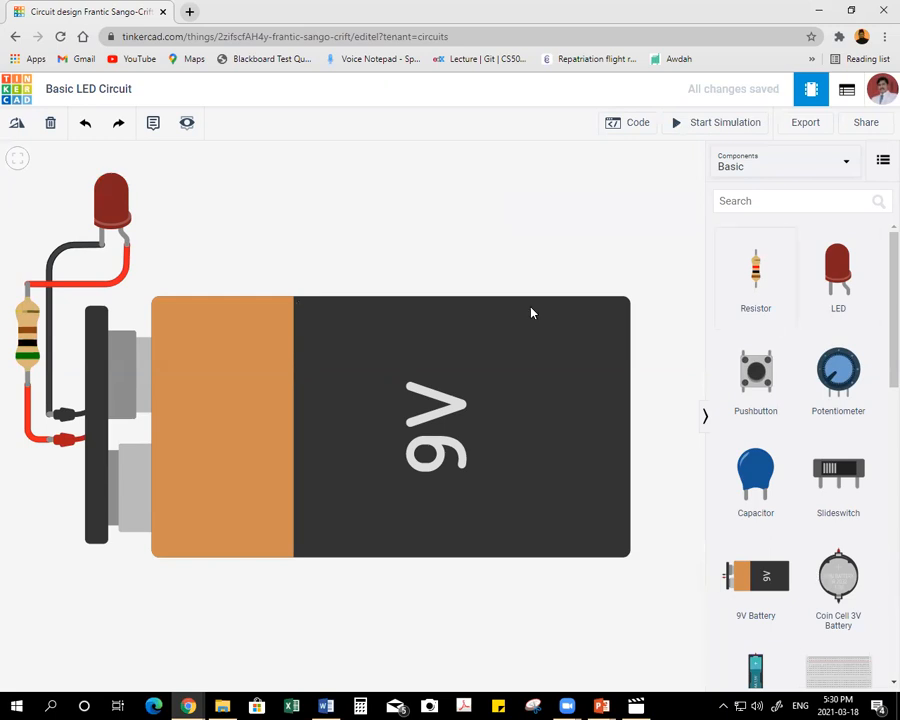
Delete the 9V battery and the red wire between the resistor and the LED.
{"action": "left_click", "coordinate": [282, 346]}
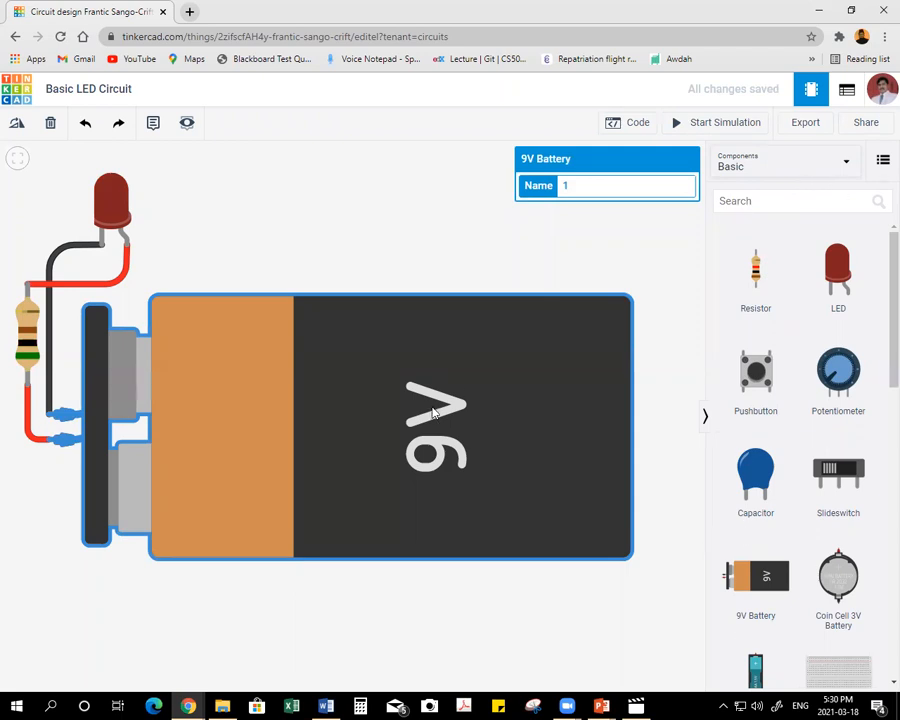
{"action": "key", "text": "Delete"}
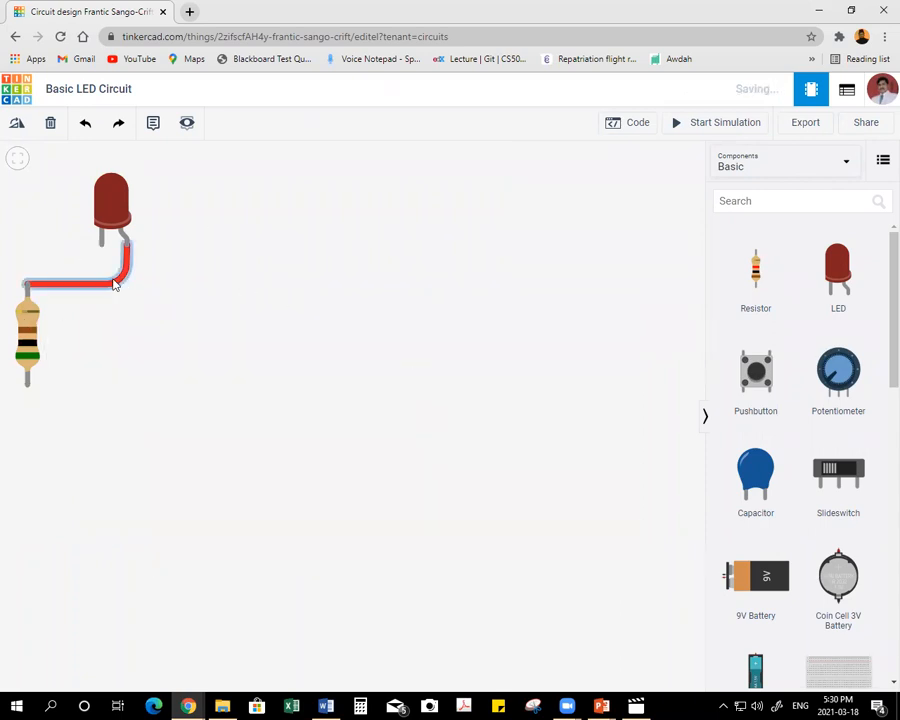
{"action": "left_click", "coordinate": [60, 284]}
{"action": "key", "text": "Delete"}
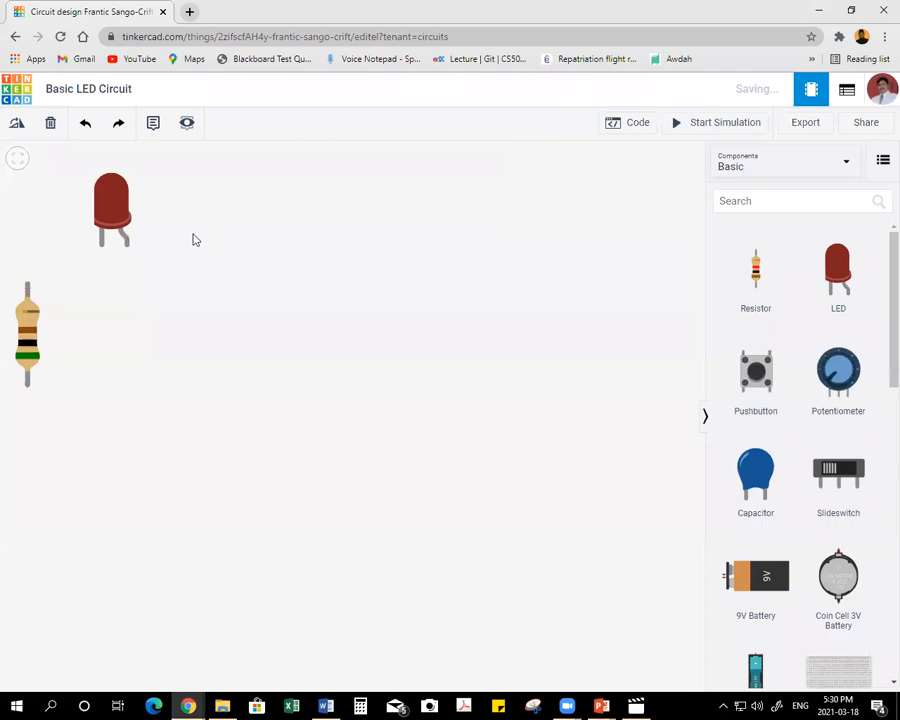
Add an RGB LED to the workspace, well to the right of the red LED.
{"action": "scroll", "coordinate": [848, 422], "scroll_direction": "down", "scroll_amount": 5}
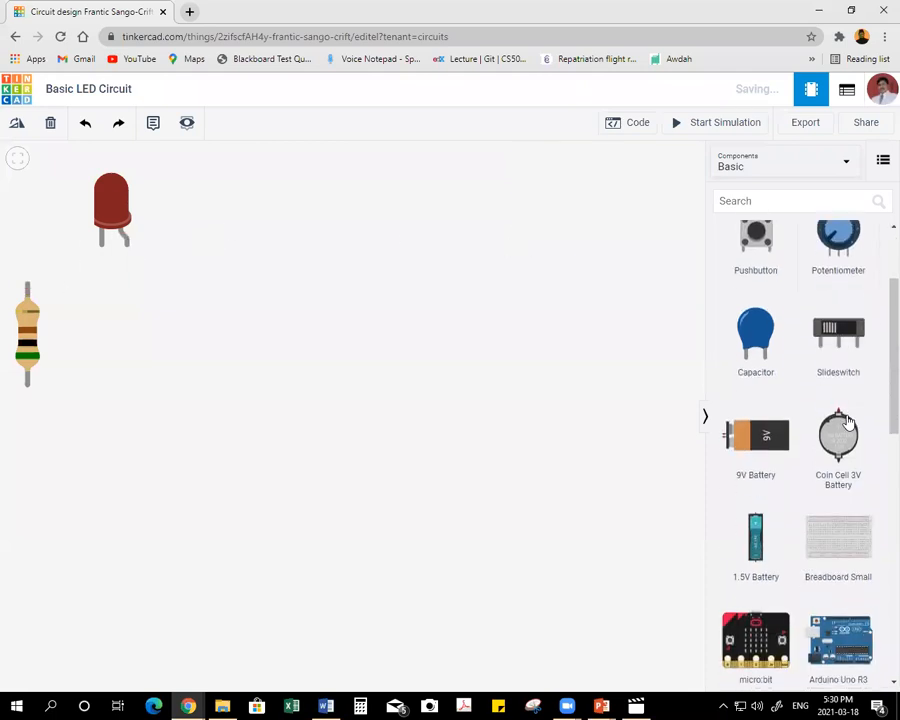
{"action": "scroll", "coordinate": [846, 425], "scroll_direction": "down", "scroll_amount": 1}
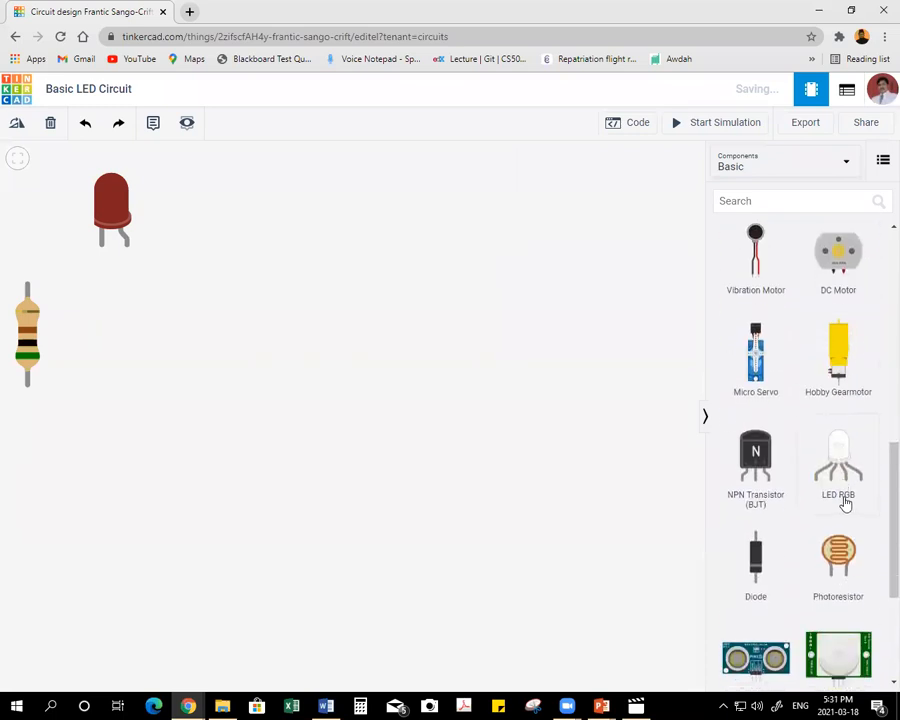
{"action": "left_click_drag", "start_coordinate": [843, 490], "coordinate": [394, 257]}
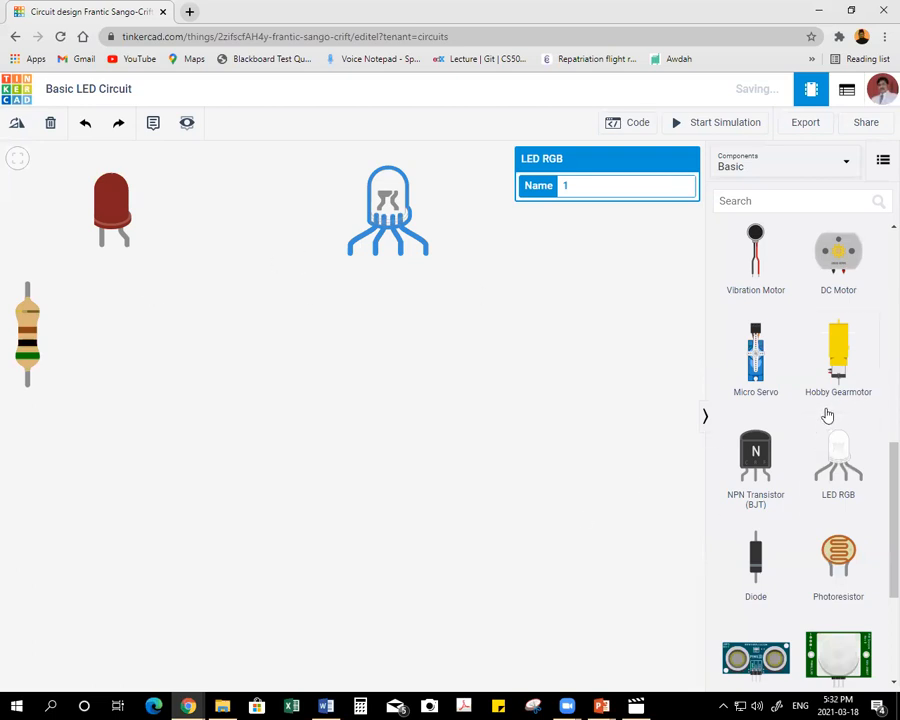
Add a 3V coin cell battery below the existing resistor and red LED.
{"action": "scroll", "coordinate": [827, 416], "scroll_direction": "down", "scroll_amount": 3}
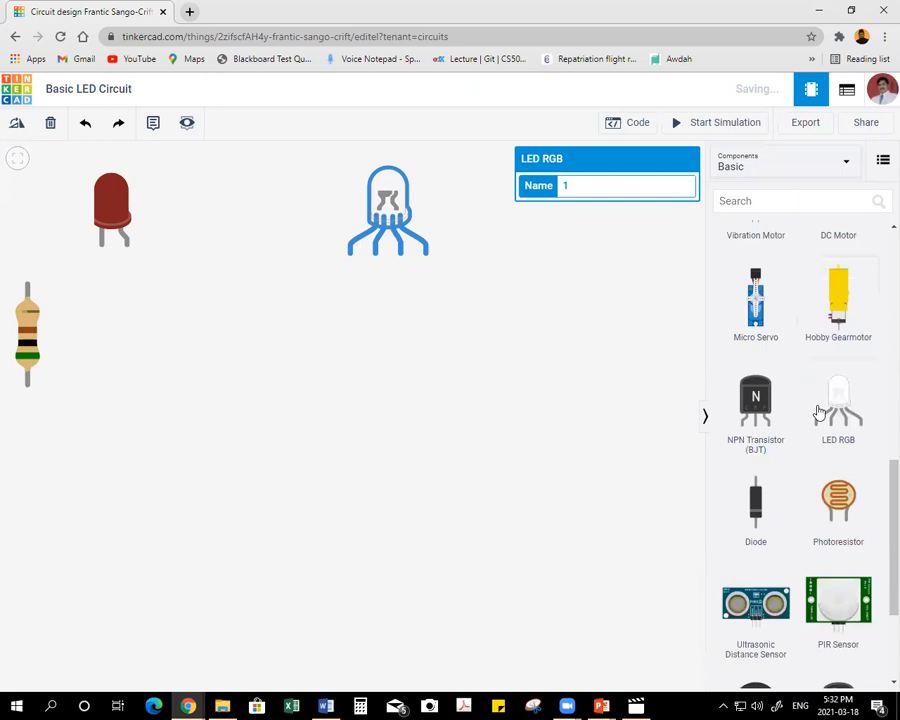
{"action": "scroll", "coordinate": [814, 410], "scroll_direction": "up", "scroll_amount": 1}
{"action": "scroll", "coordinate": [818, 412], "scroll_direction": "up", "scroll_amount": 3}
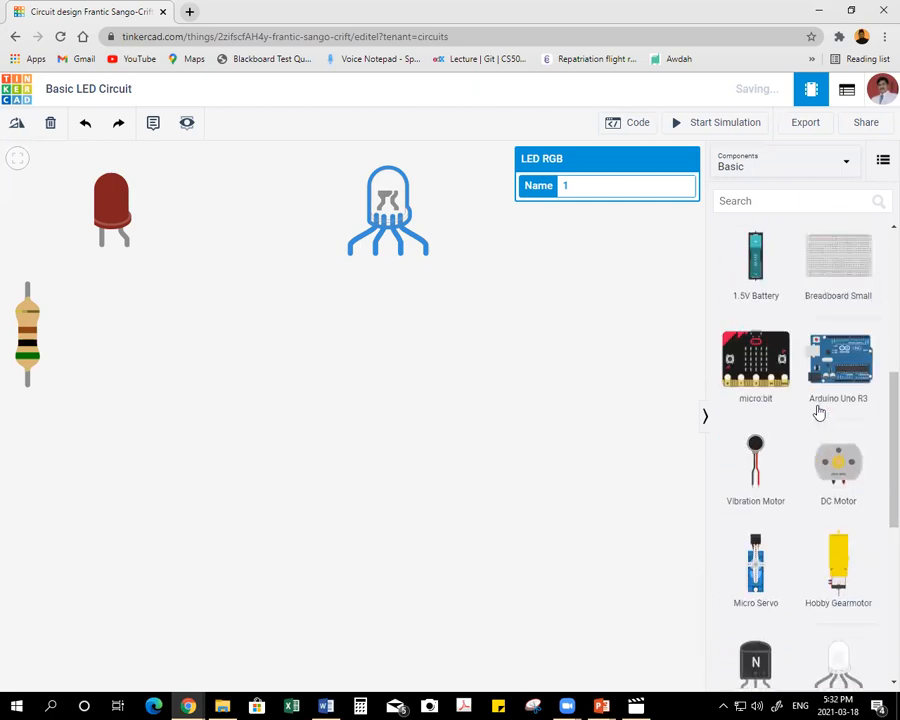
{"action": "scroll", "coordinate": [818, 412], "scroll_direction": "up", "scroll_amount": 2}
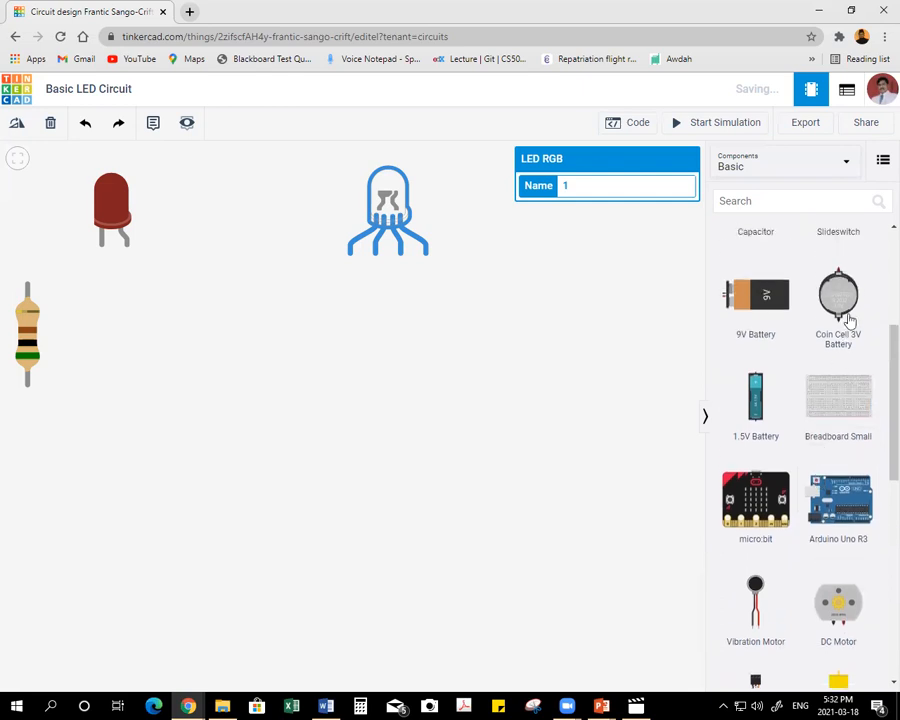
{"action": "left_click_drag", "start_coordinate": [847, 300], "coordinate": [128, 468]}
Rearrange the parts so the resistor stands above the coin cell, with the red LED and RGB LED spaced out to its right.
{"action": "left_click_drag", "start_coordinate": [29, 325], "coordinate": [130, 250]}
{"action": "left_click_drag", "start_coordinate": [113, 197], "coordinate": [245, 184]}
{"action": "left_click_drag", "start_coordinate": [386, 188], "coordinate": [470, 181]}
{"action": "left_click_drag", "start_coordinate": [130, 248], "coordinate": [135, 218]}
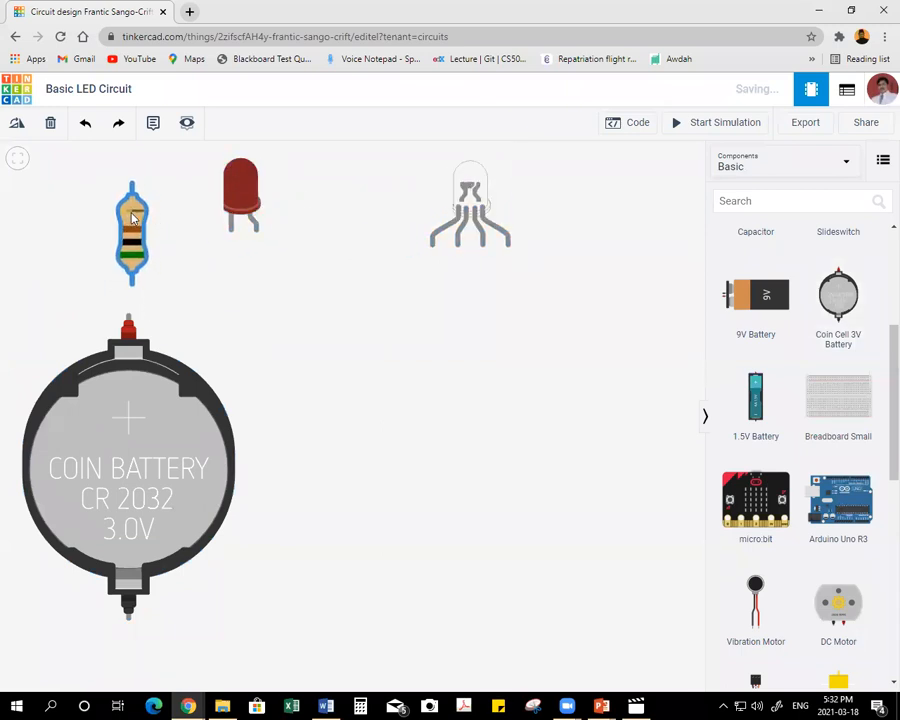
{"action": "left_click_drag", "start_coordinate": [241, 181], "coordinate": [259, 173]}
{"action": "scroll", "coordinate": [227, 265], "scroll_direction": "down", "scroll_amount": 1}
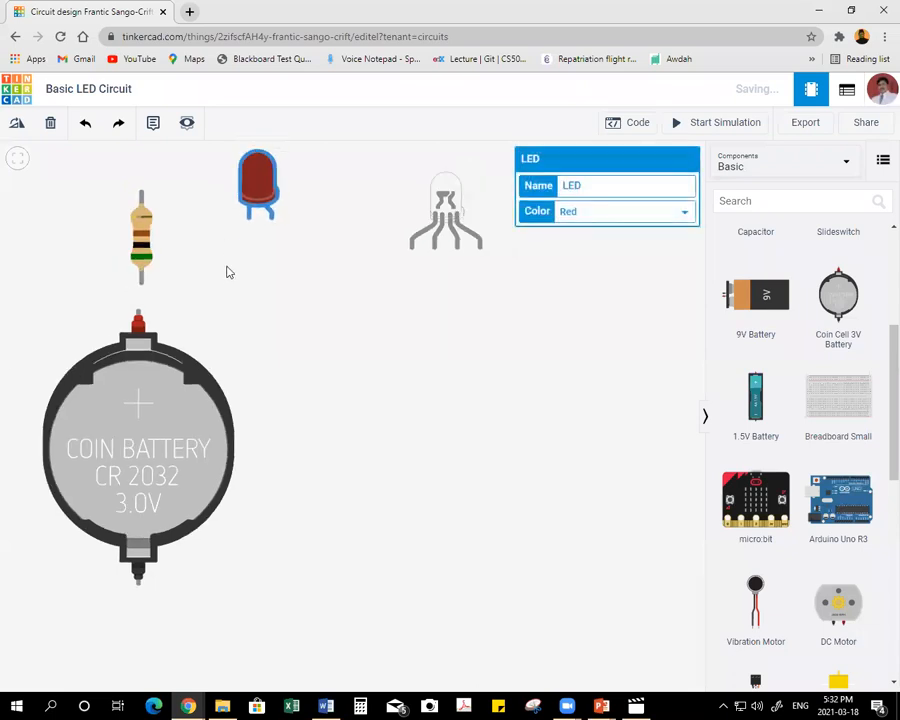
{"action": "left_click_drag", "start_coordinate": [236, 344], "coordinate": [236, 380]}
{"action": "left_click_drag", "start_coordinate": [250, 222], "coordinate": [239, 170]}
{"action": "left_click", "coordinate": [392, 432]}
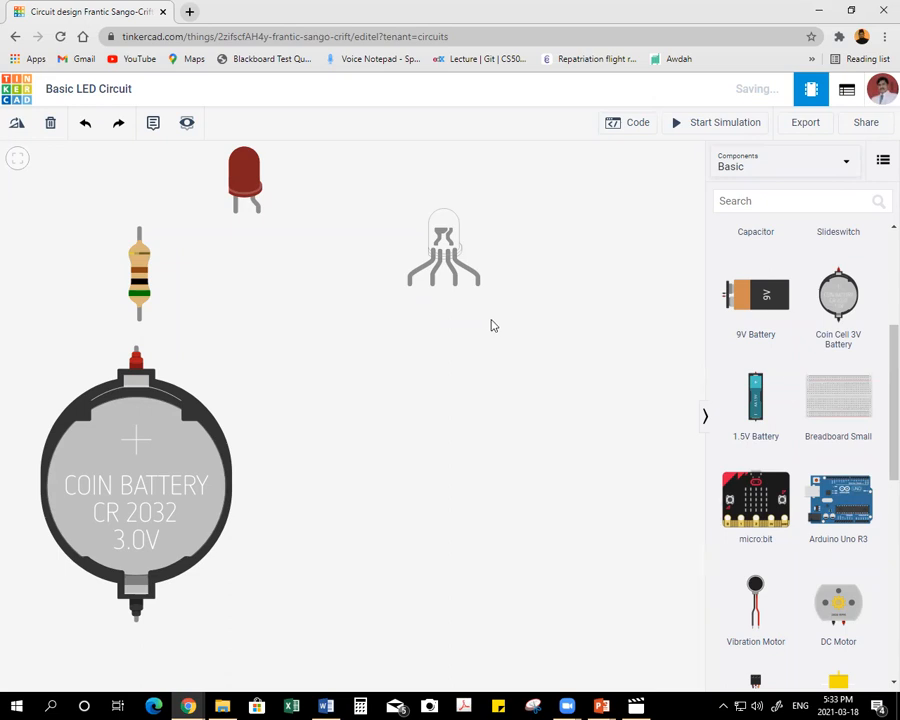
Show the complete component library and place a DIP Switch SPST x 4 below the RGB LED.
{"action": "scroll", "coordinate": [813, 396], "scroll_direction": "down", "scroll_amount": 2}
{"action": "scroll", "coordinate": [815, 397], "scroll_direction": "down", "scroll_amount": 6}
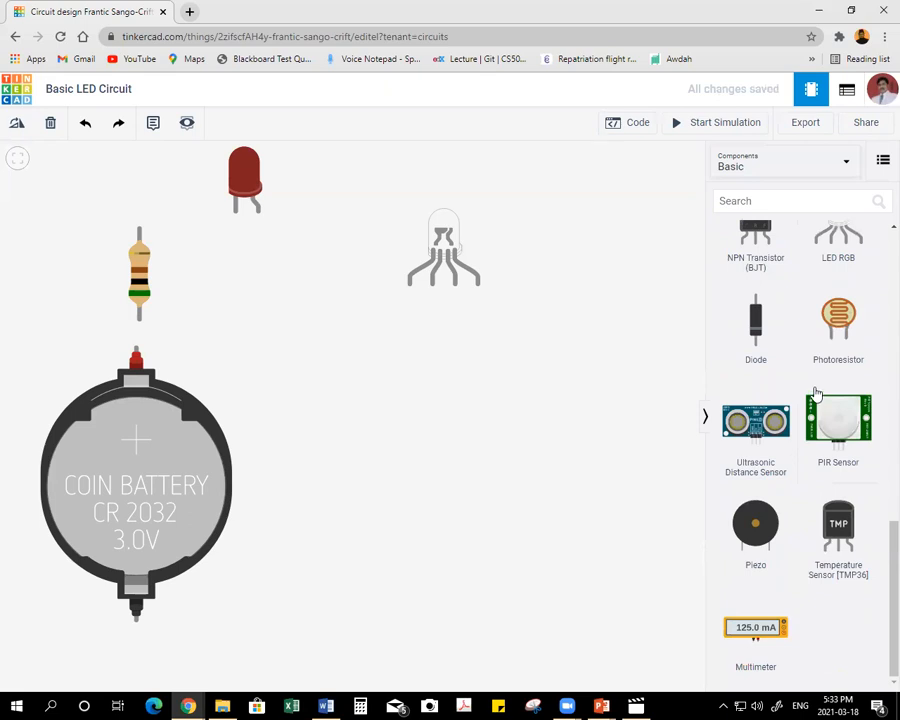
{"action": "scroll", "coordinate": [795, 300], "scroll_direction": "up", "scroll_amount": 8}
{"action": "scroll", "coordinate": [794, 296], "scroll_direction": "down", "scroll_amount": 5}
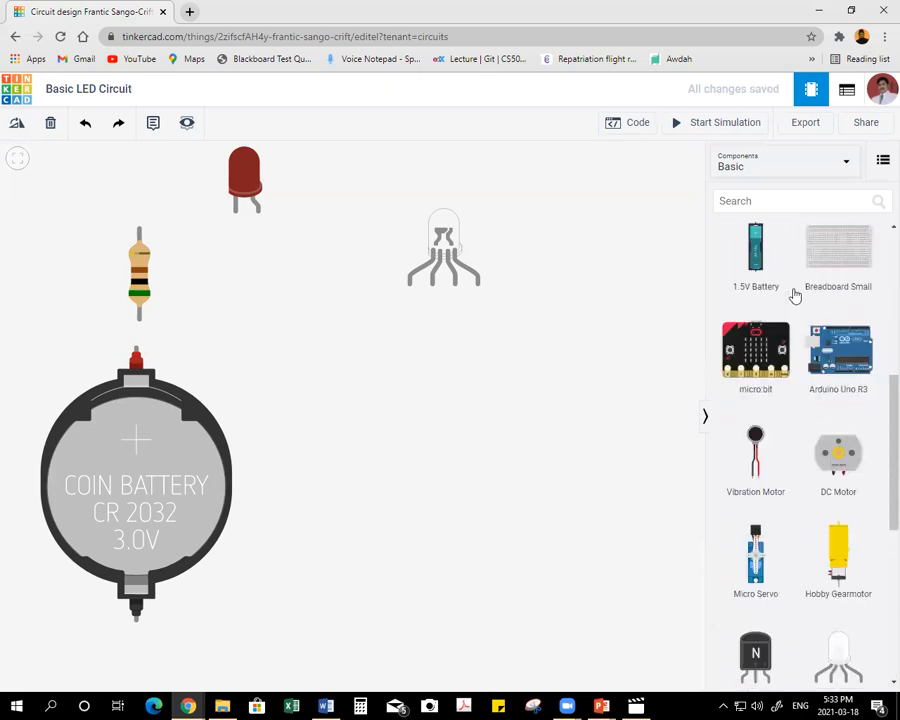
{"action": "left_click", "coordinate": [782, 161]}
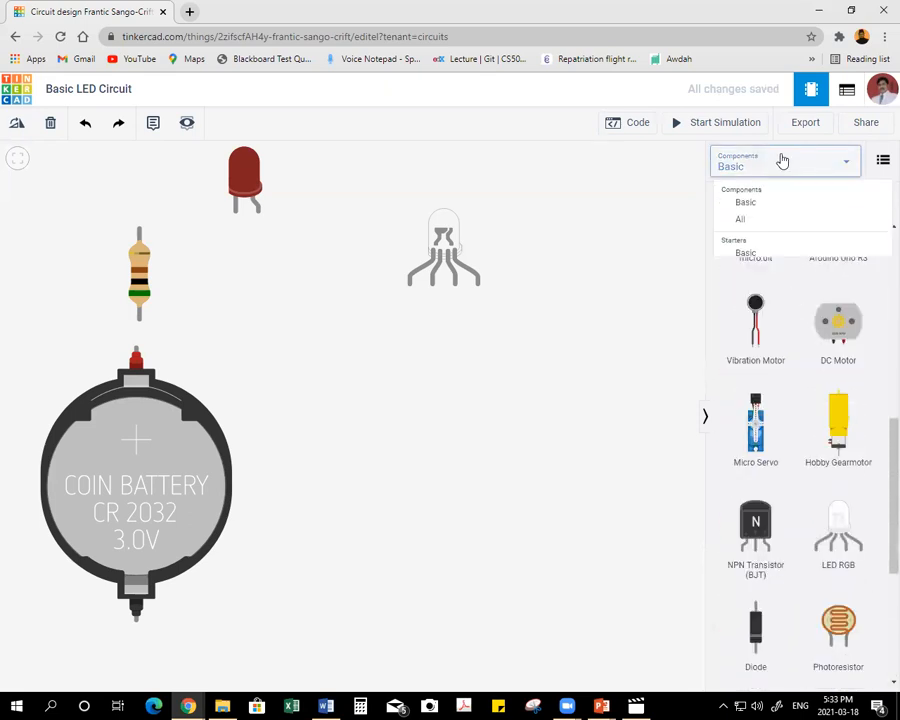
{"action": "left_click", "coordinate": [750, 223]}
{"action": "scroll", "coordinate": [798, 318], "scroll_direction": "down", "scroll_amount": 1}
{"action": "scroll", "coordinate": [798, 321], "scroll_direction": "down", "scroll_amount": 9}
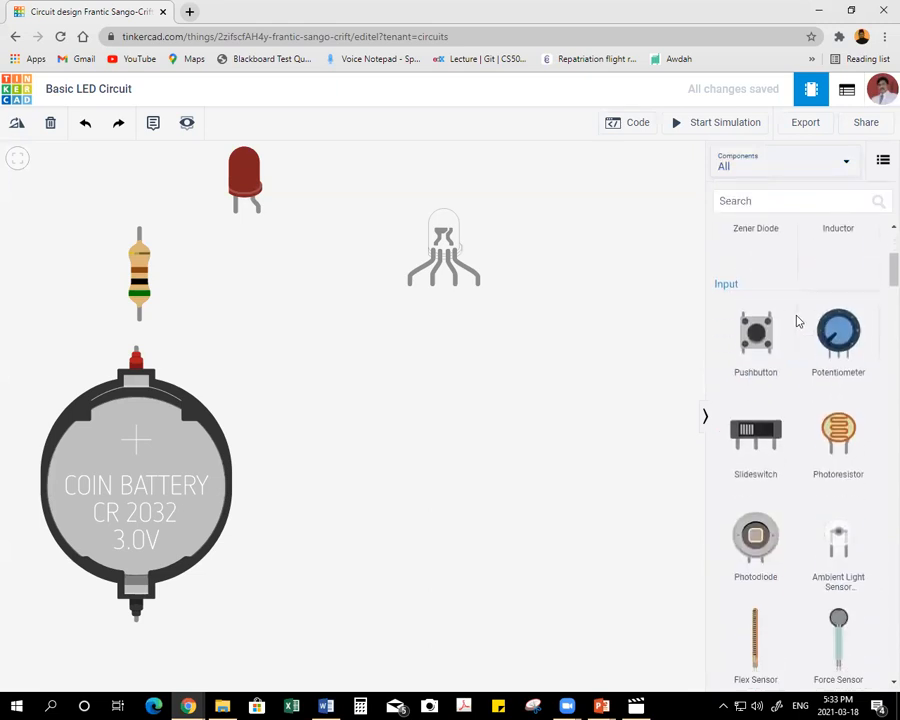
{"action": "scroll", "coordinate": [797, 318], "scroll_direction": "down", "scroll_amount": 2}
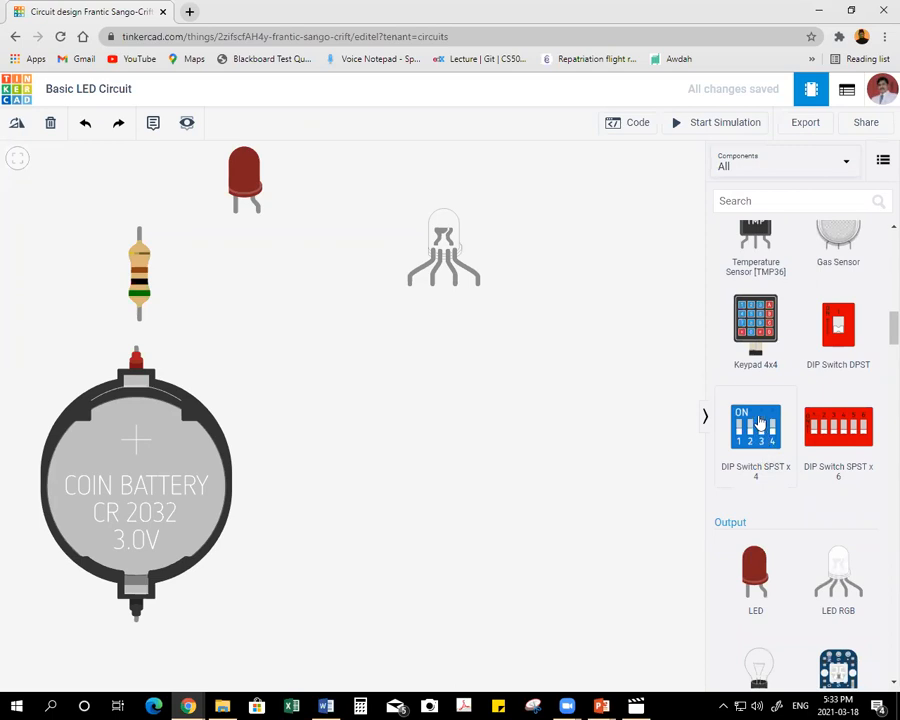
{"action": "left_click_drag", "start_coordinate": [760, 424], "coordinate": [446, 410]}
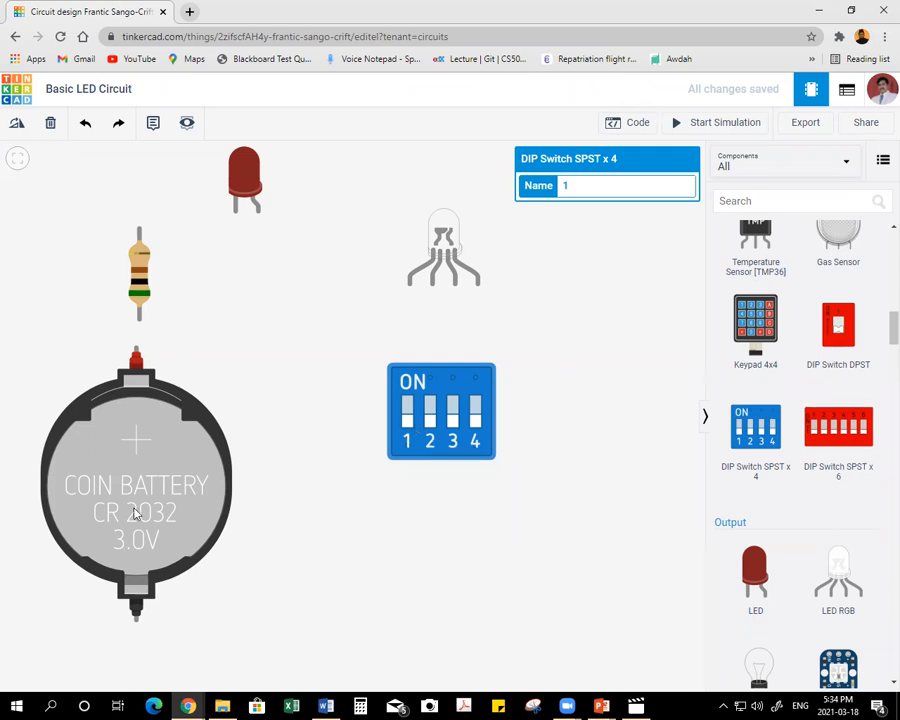
Wire the coin cell's positive terminal to the lower terminal of DIP switch 3 with squared bends, and colour the wire orange.
{"action": "left_click", "coordinate": [138, 349]}
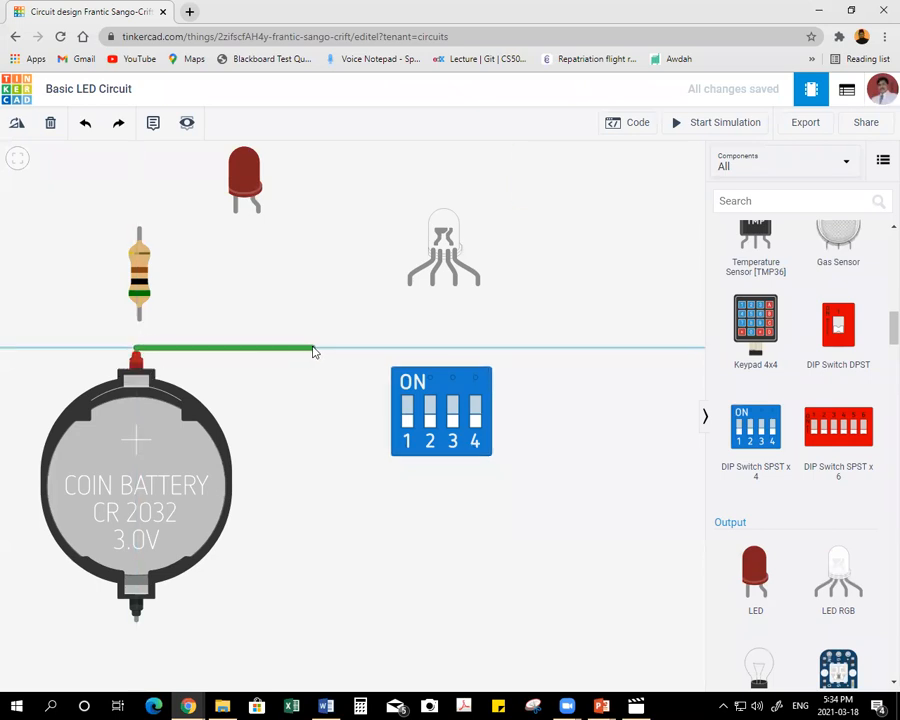
{"action": "left_click", "coordinate": [313, 350]}
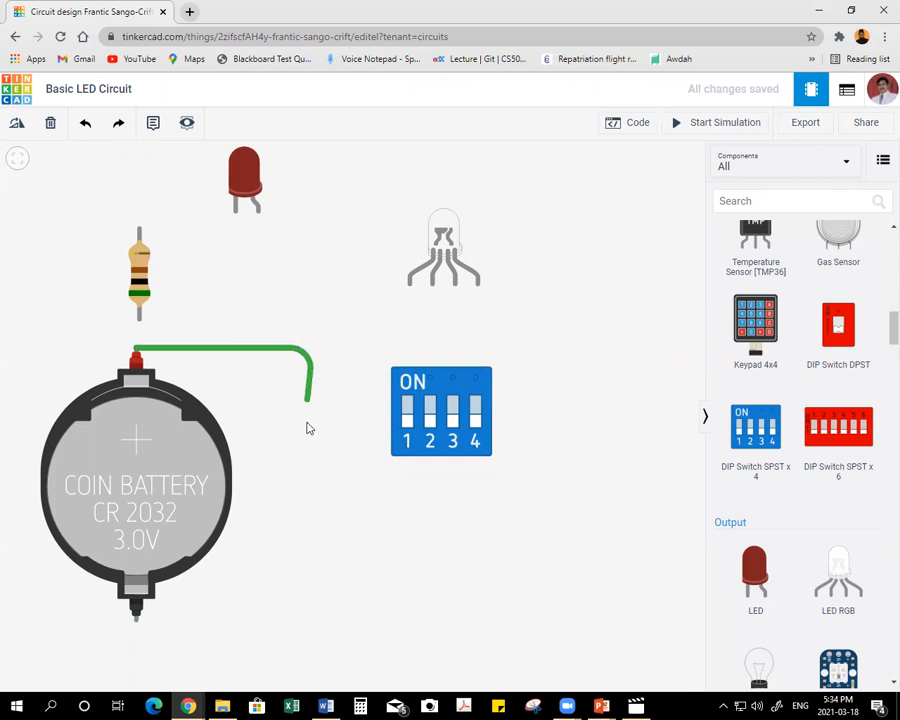
{"action": "left_click", "coordinate": [313, 515]}
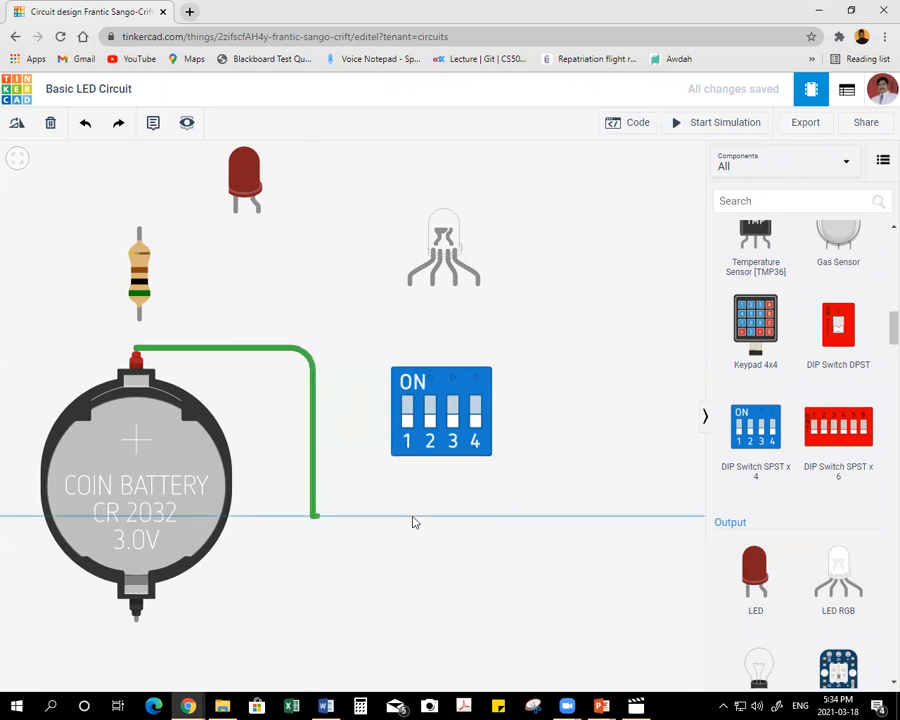
{"action": "left_click", "coordinate": [480, 514]}
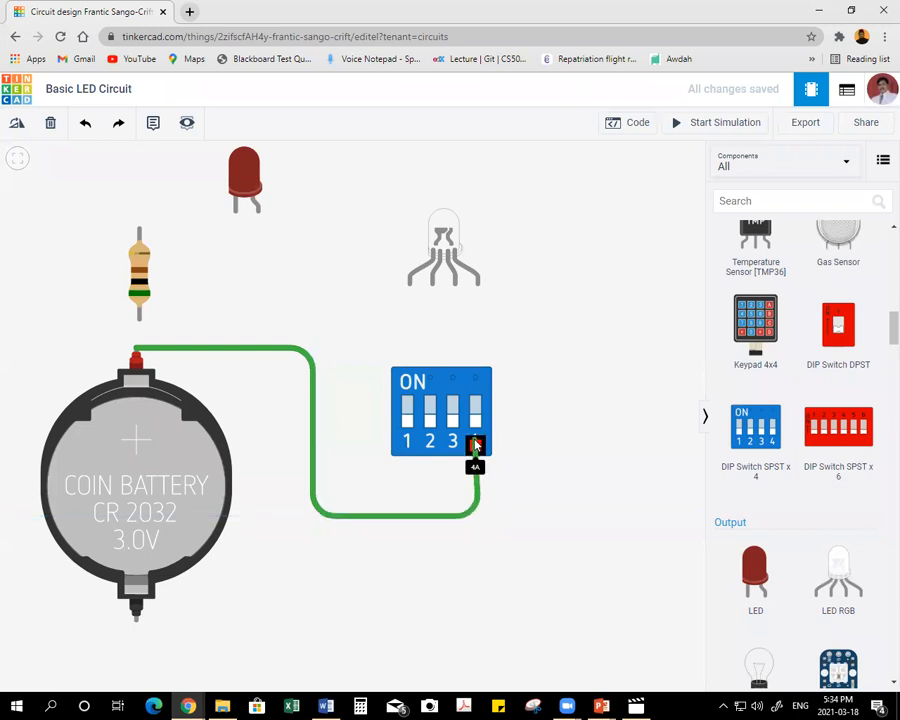
{"action": "left_click", "coordinate": [452, 444]}
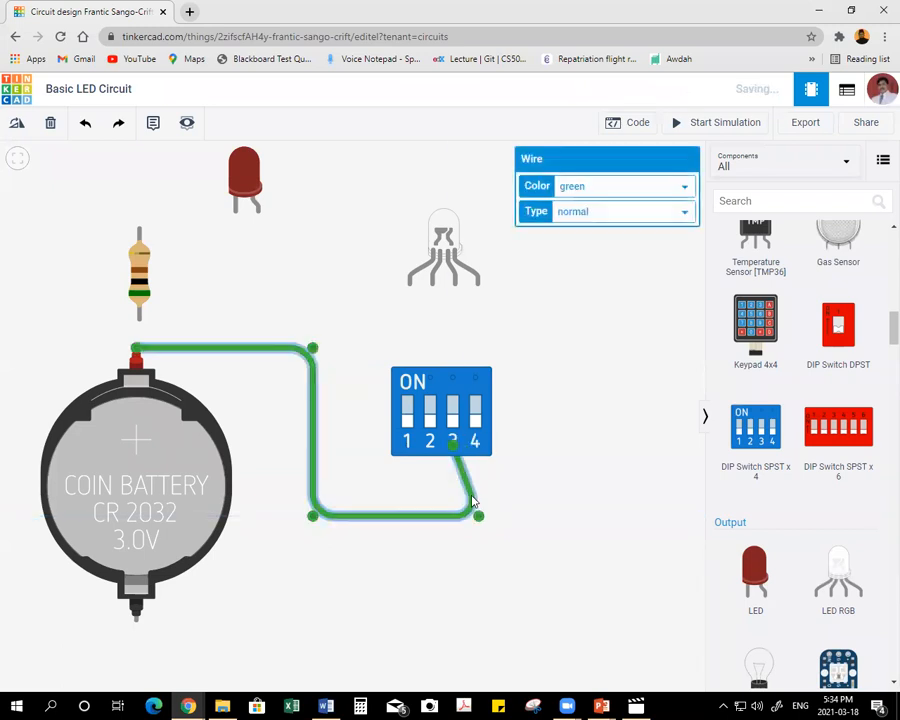
{"action": "left_click_drag", "start_coordinate": [479, 517], "coordinate": [452, 515]}
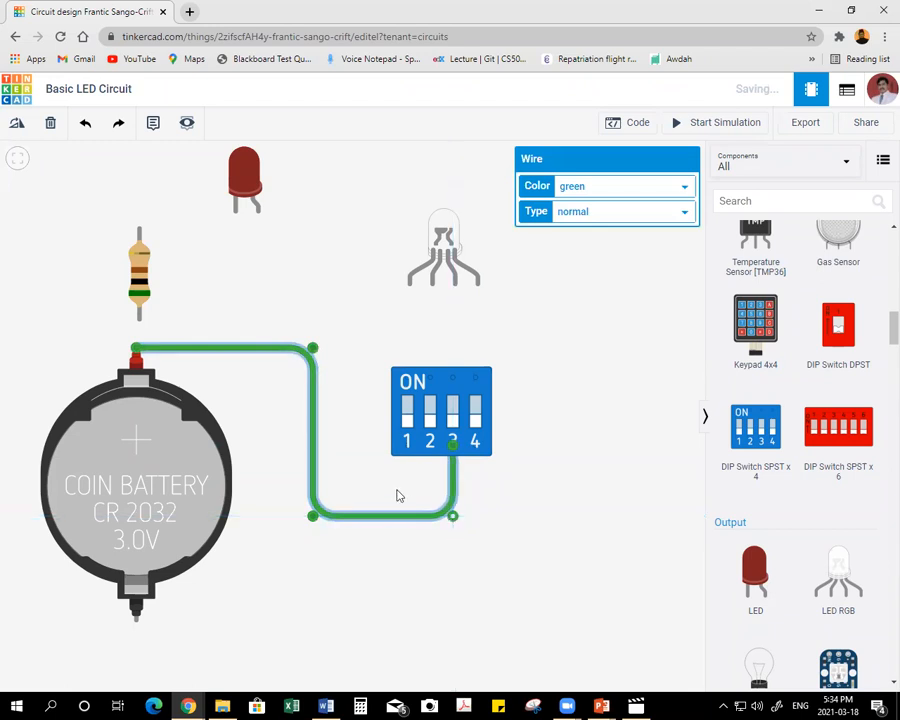
{"action": "left_click", "coordinate": [616, 190]}
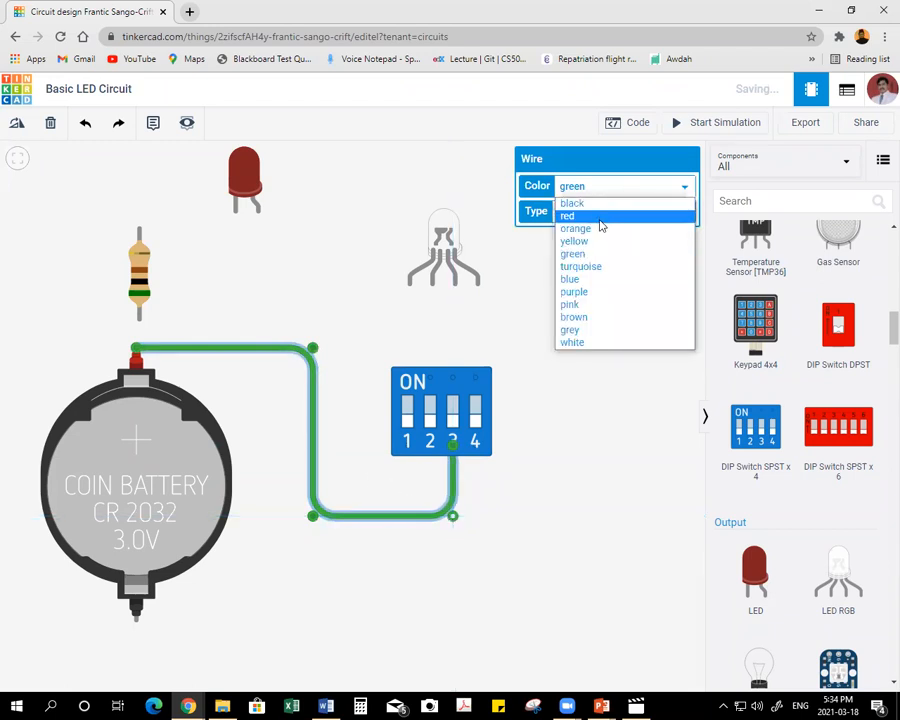
{"action": "left_click", "coordinate": [598, 231]}
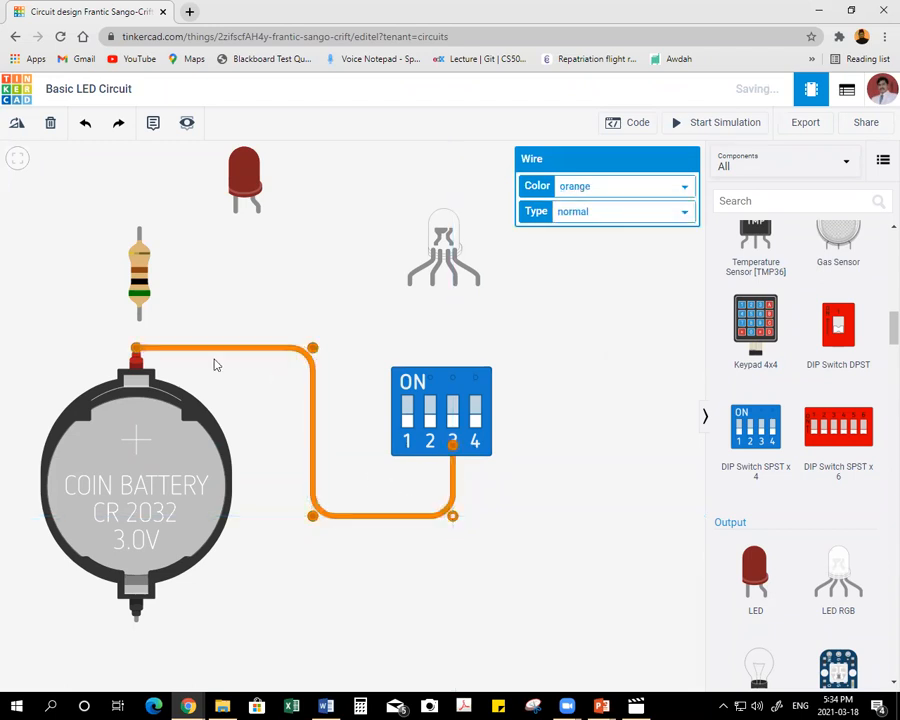
Route a green wire from the coin cell's positive terminal, alongside the orange wire, to the lower terminal of DIP switch 2.
{"action": "left_click", "coordinate": [136, 356]}
{"action": "left_click", "coordinate": [136, 349]}
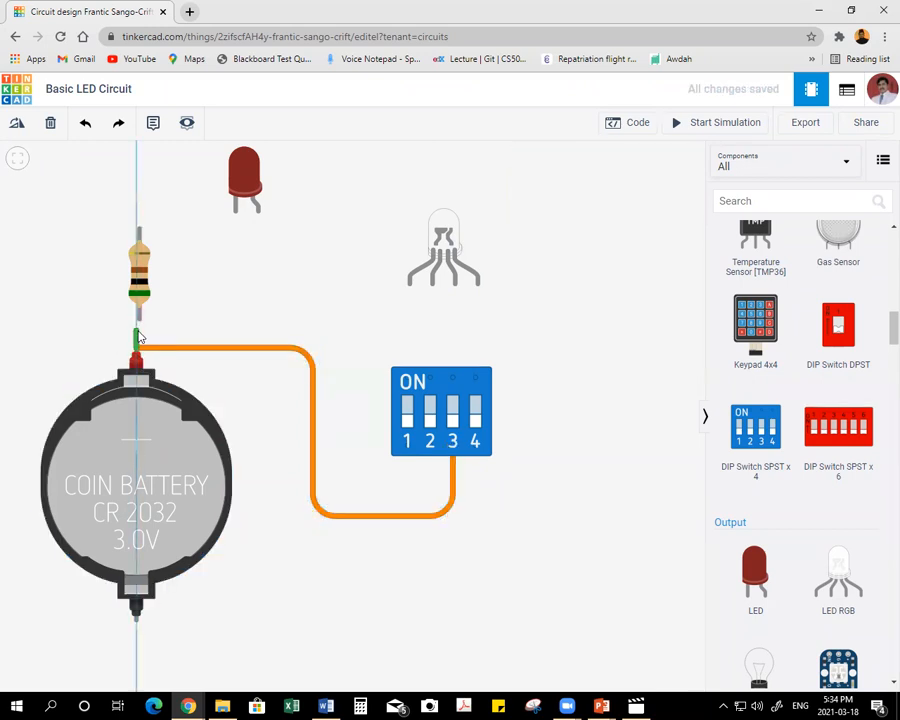
{"action": "left_click", "coordinate": [156, 321]}
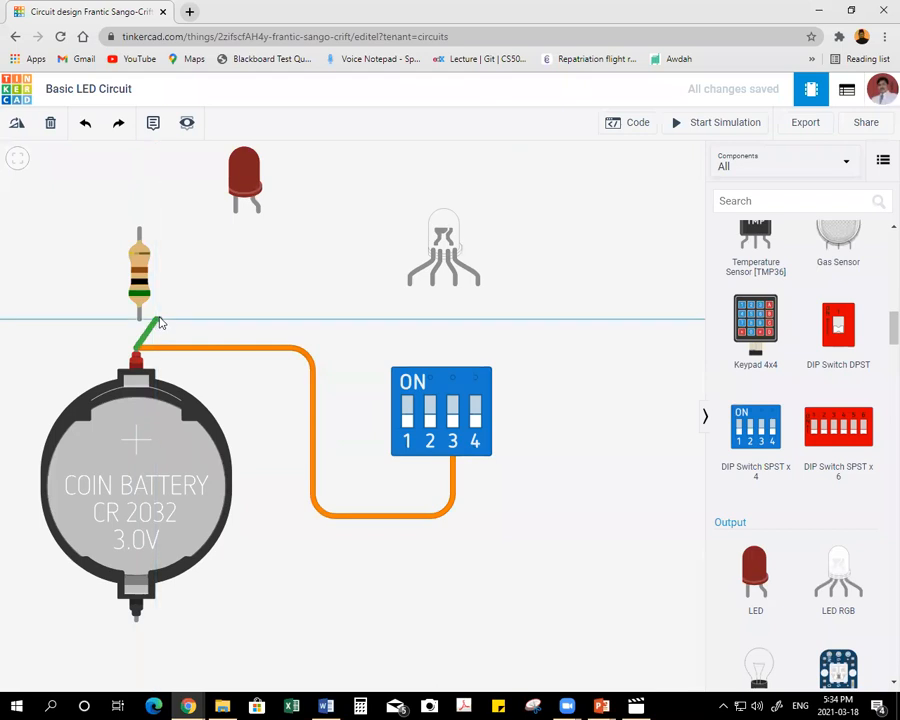
{"action": "left_click", "coordinate": [322, 322]}
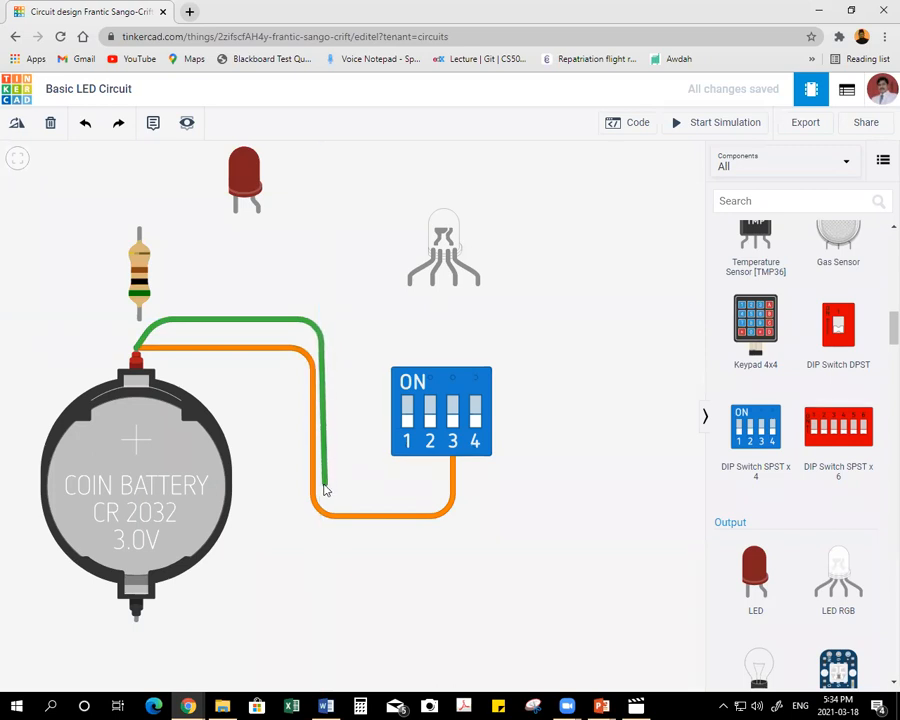
{"action": "left_click", "coordinate": [326, 491]}
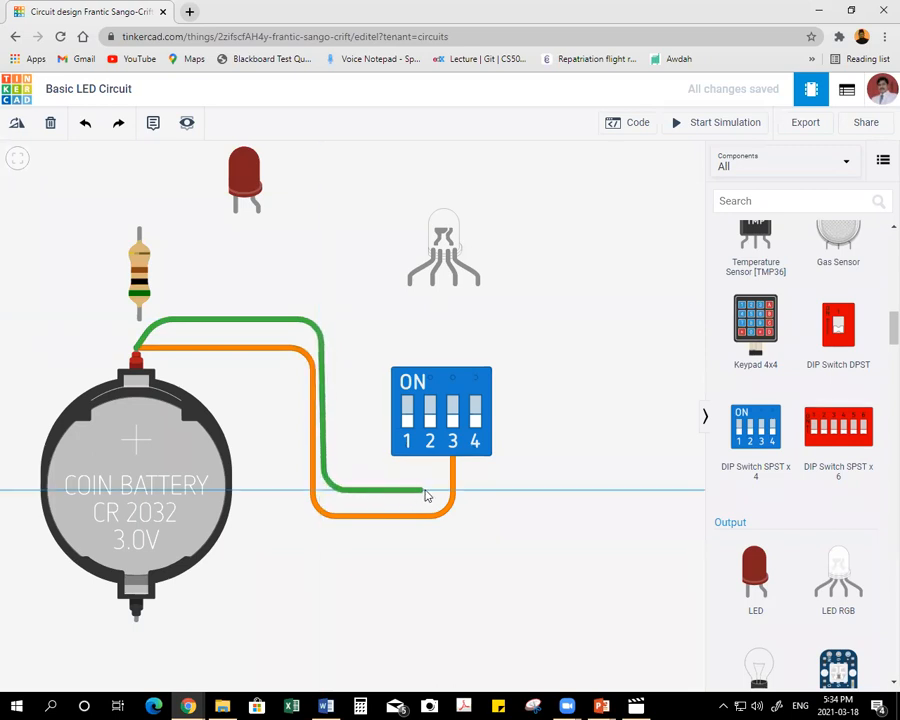
{"action": "left_click", "coordinate": [427, 492]}
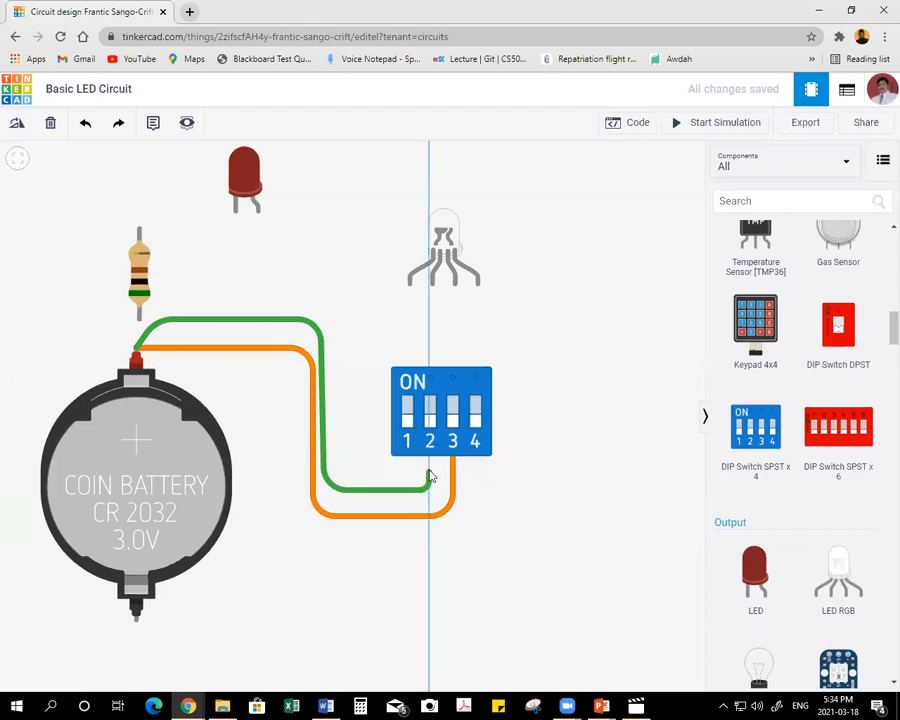
{"action": "left_click", "coordinate": [429, 446]}
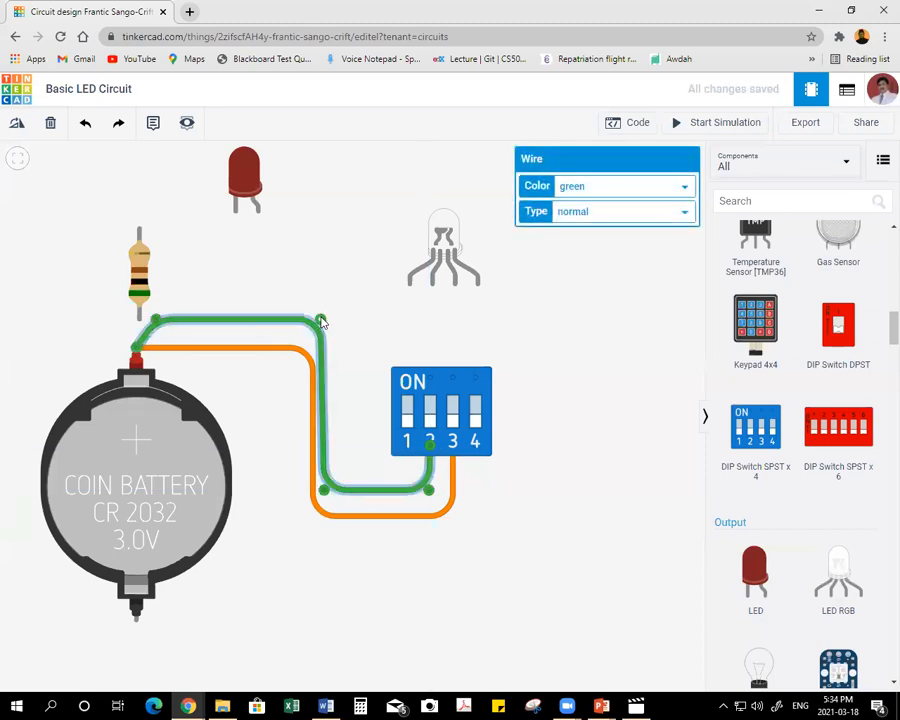
Move the resistor higher above the coin cell and straighten the green wire's upper bends so it runs parallel to the orange wire.
{"action": "left_click_drag", "start_coordinate": [145, 270], "coordinate": [142, 244]}
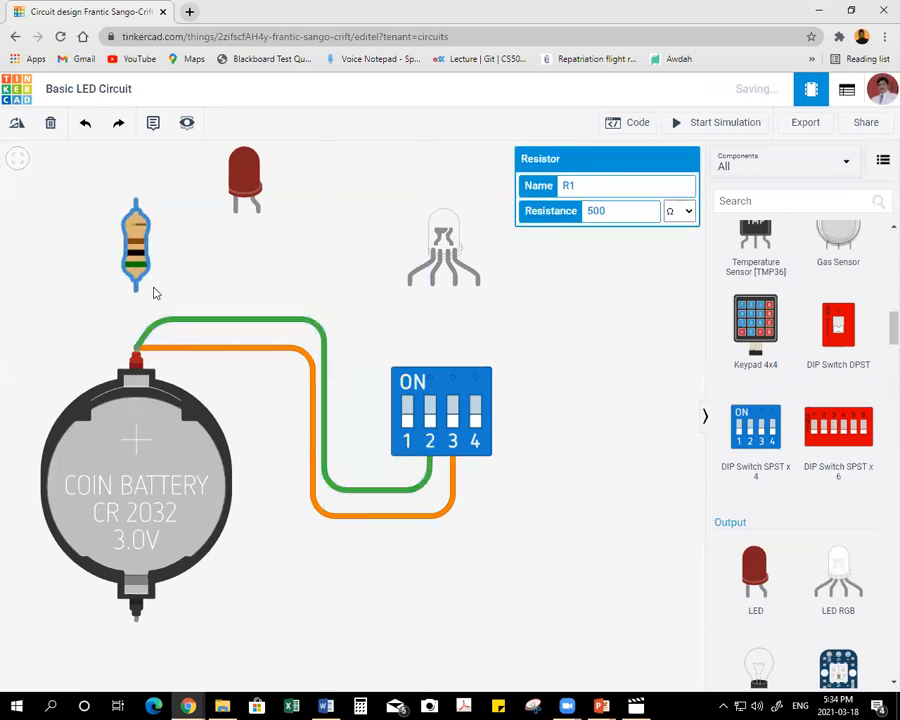
{"action": "left_click", "coordinate": [154, 326]}
{"action": "left_click_drag", "start_coordinate": [156, 328], "coordinate": [138, 331]}
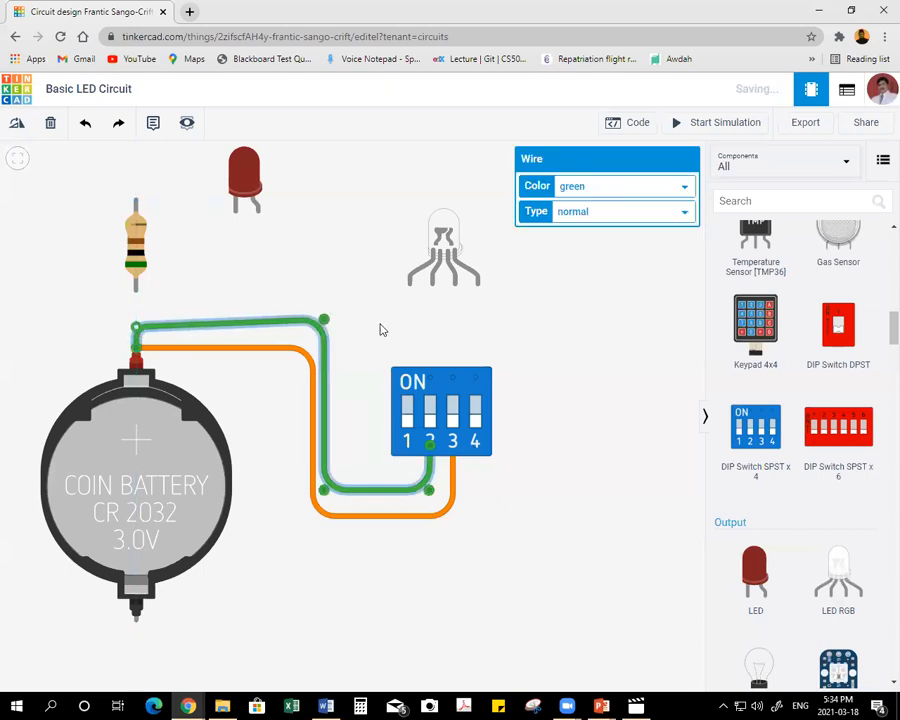
{"action": "mouse_move", "coordinate": [323, 320]}
{"action": "left_mouse_down"}
{"action": "mouse_move", "coordinate": [328, 336]}
{"action": "mouse_move", "coordinate": [324, 328]}
{"action": "left_mouse_up"}
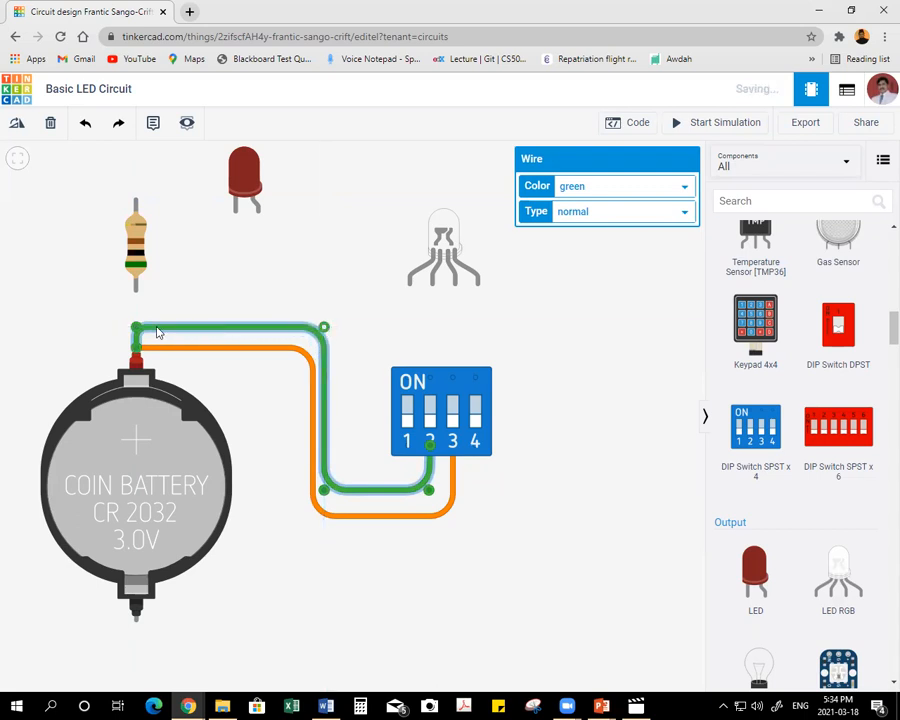
{"action": "left_click", "coordinate": [44, 335]}
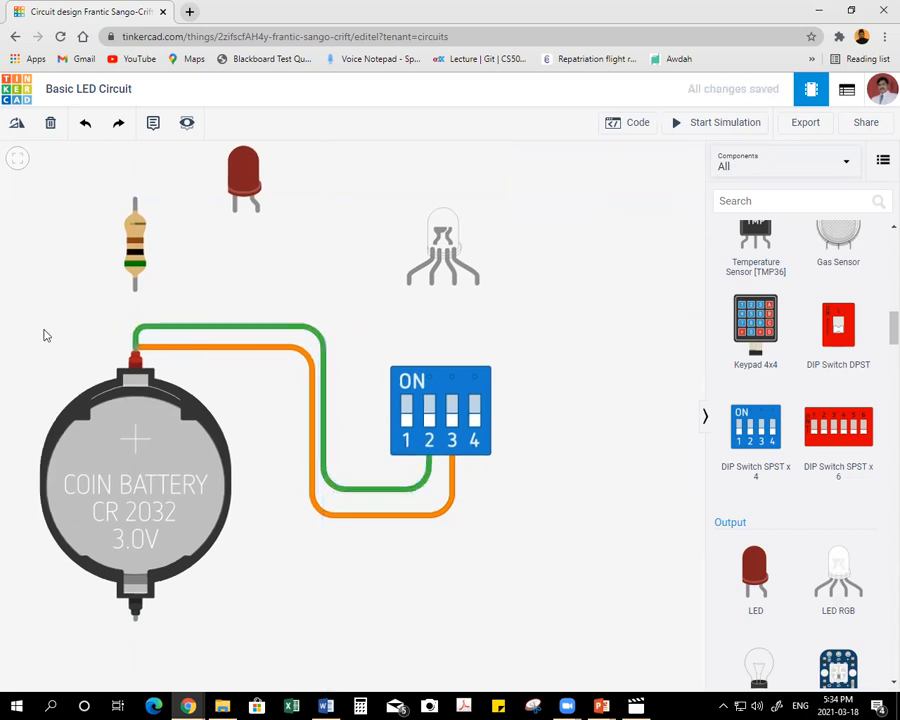
Wire the coin cell's positive terminal to the lower terminal of DIP switch 1 with squared bends, outside the two existing wires.
{"action": "left_click", "coordinate": [135, 348]}
{"action": "left_click", "coordinate": [135, 315]}
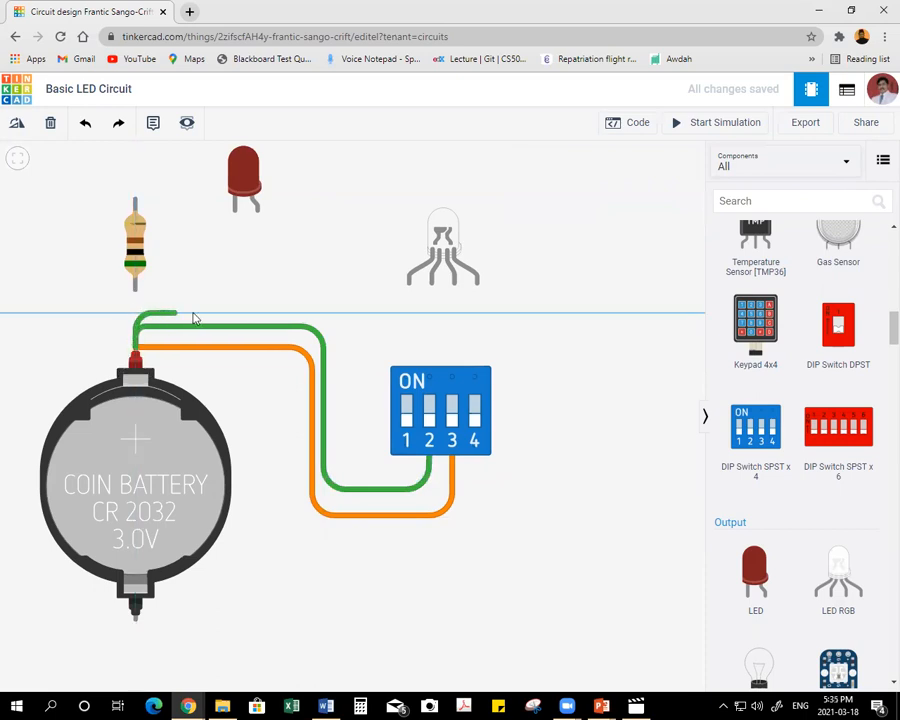
{"action": "left_click", "coordinate": [329, 316]}
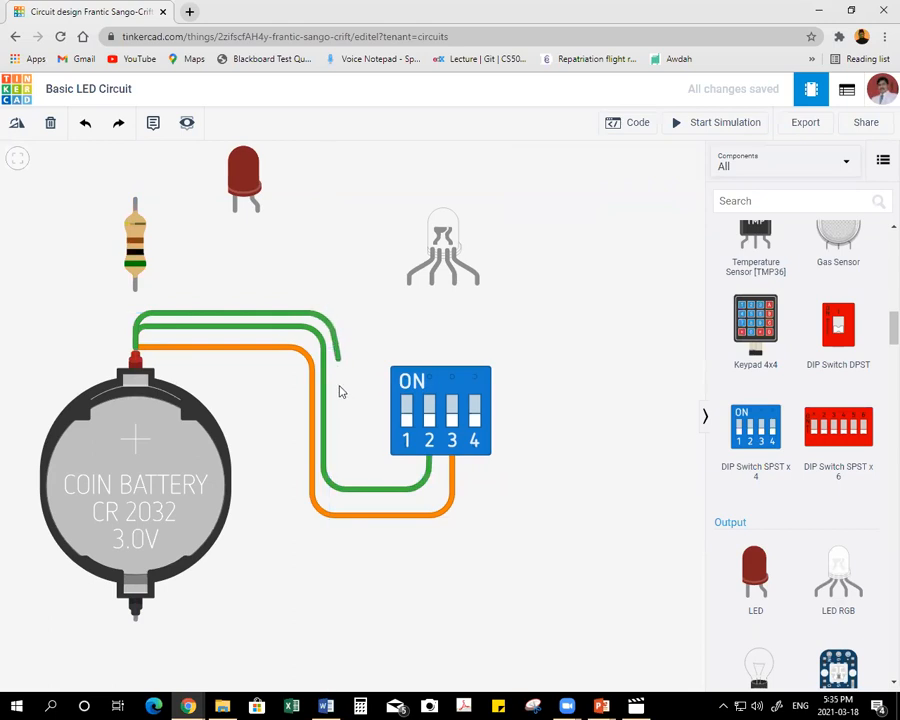
{"action": "left_click", "coordinate": [335, 470]}
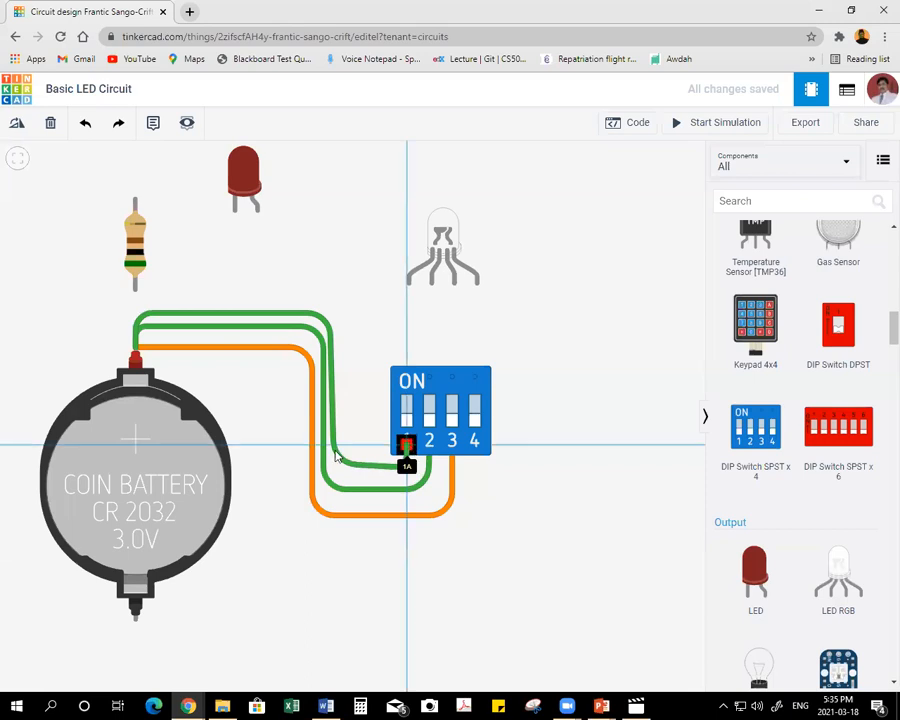
{"action": "left_click", "coordinate": [407, 447]}
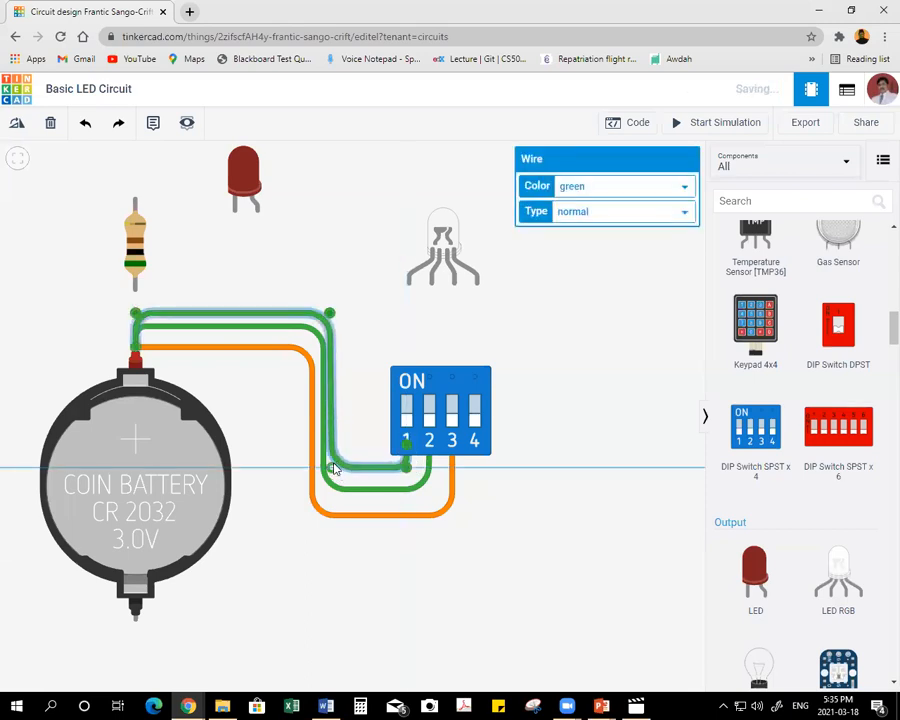
{"action": "left_click_drag", "start_coordinate": [328, 313], "coordinate": [332, 313]}
{"action": "left_click_drag", "start_coordinate": [136, 314], "coordinate": [136, 309]}
Turn the resistor horizontal and place it above the battery wires, with the red LED moved to its upper right.
{"action": "left_click_drag", "start_coordinate": [135, 251], "coordinate": [134, 245]}
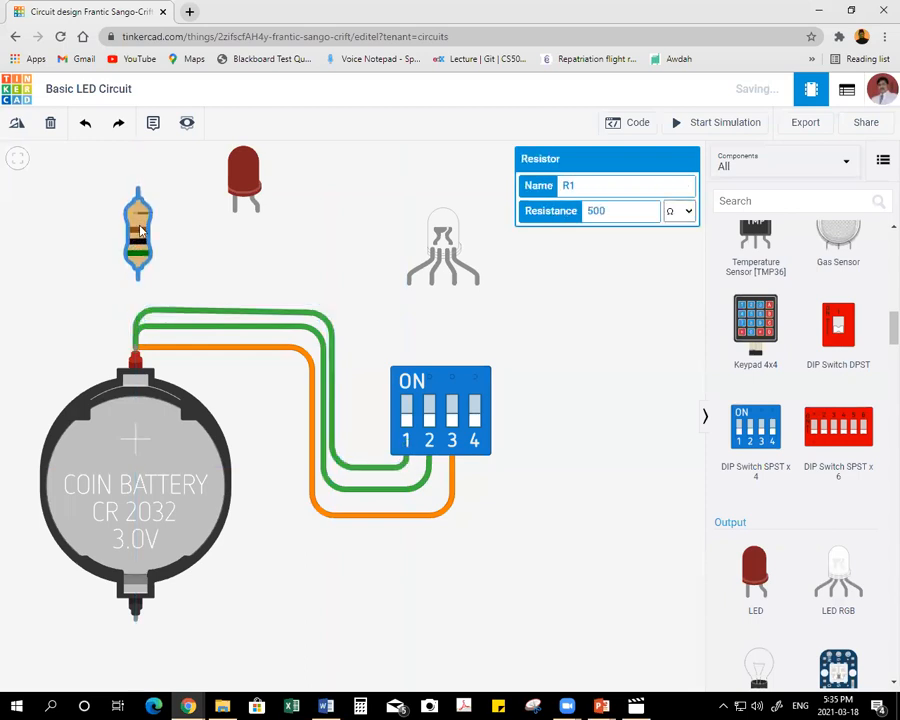
{"action": "left_click", "coordinate": [16, 123]}
{"action": "left_click", "coordinate": [16, 123]}
{"action": "left_click", "coordinate": [16, 123]}
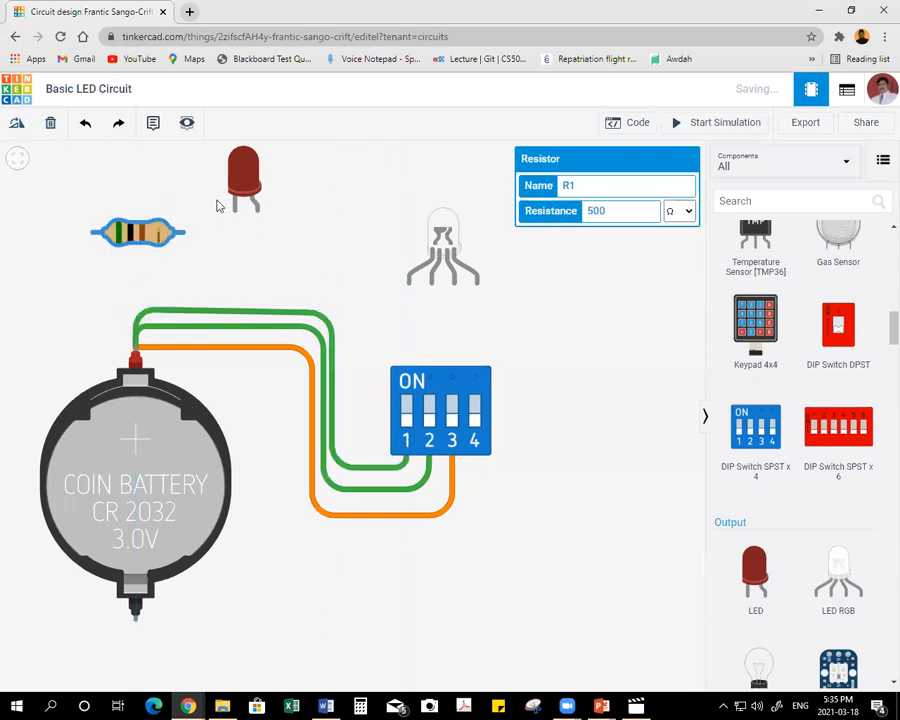
{"action": "left_click_drag", "start_coordinate": [241, 180], "coordinate": [306, 200]}
{"action": "left_click_drag", "start_coordinate": [142, 233], "coordinate": [222, 257]}
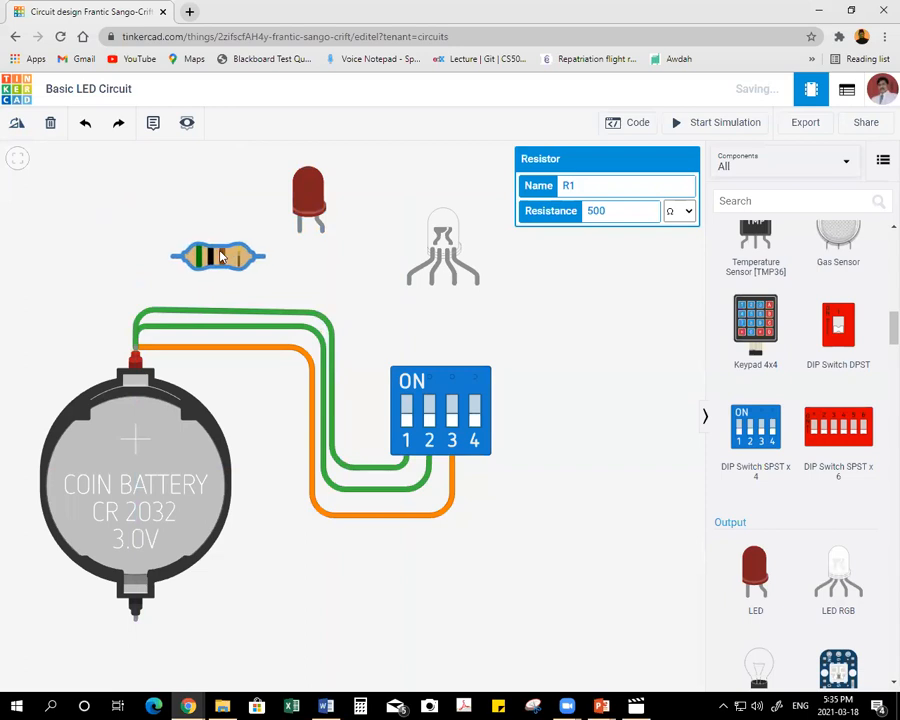
Colour the wire to DIP switch 2 blue and the wire to DIP switch 1 red.
{"action": "left_click", "coordinate": [341, 490]}
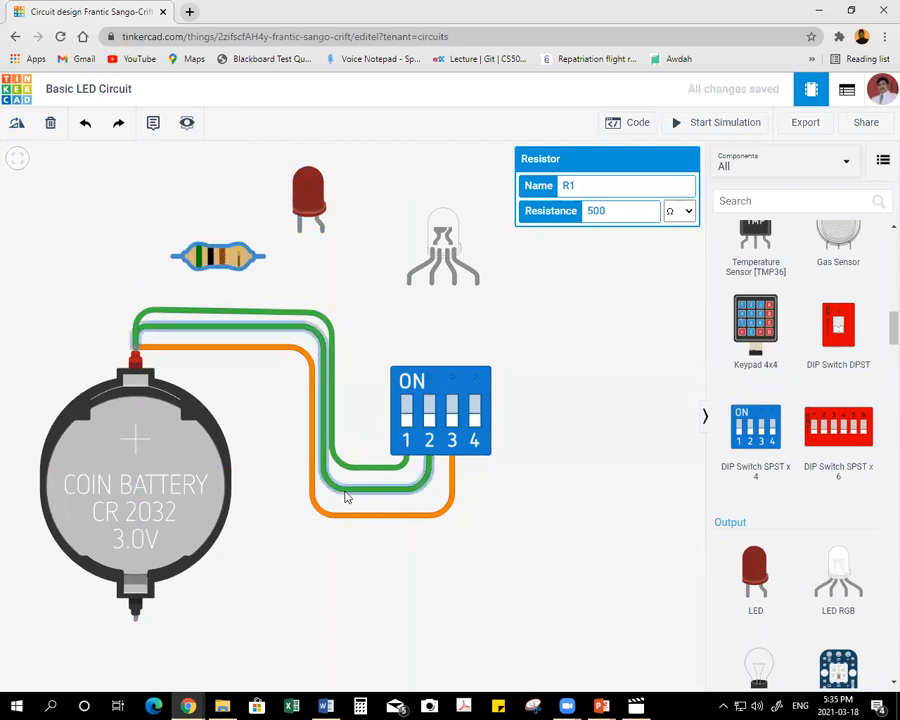
{"action": "left_click", "coordinate": [608, 189]}
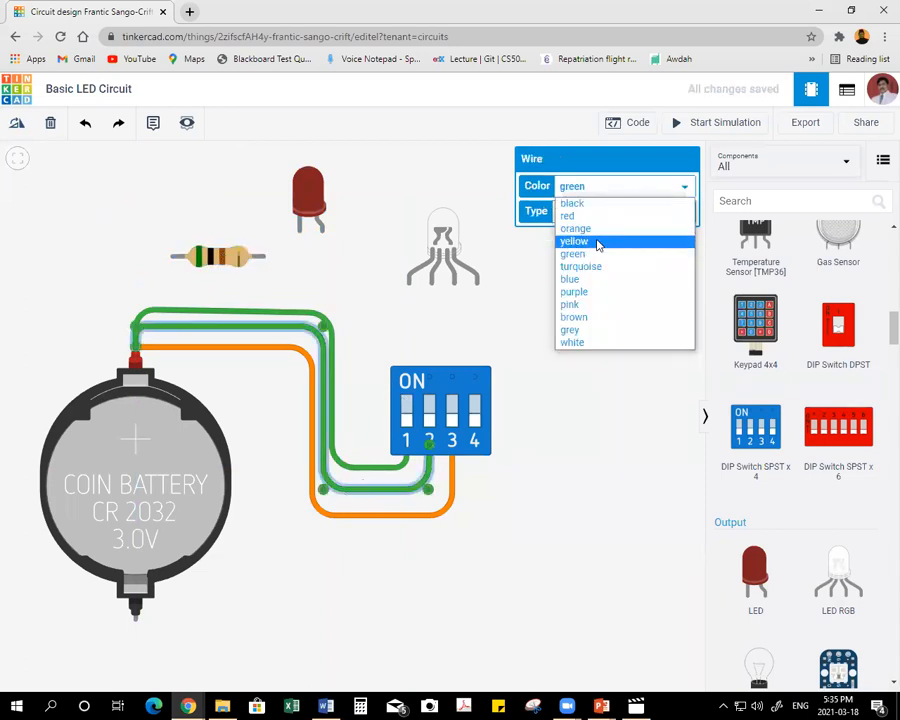
{"action": "left_click", "coordinate": [585, 279]}
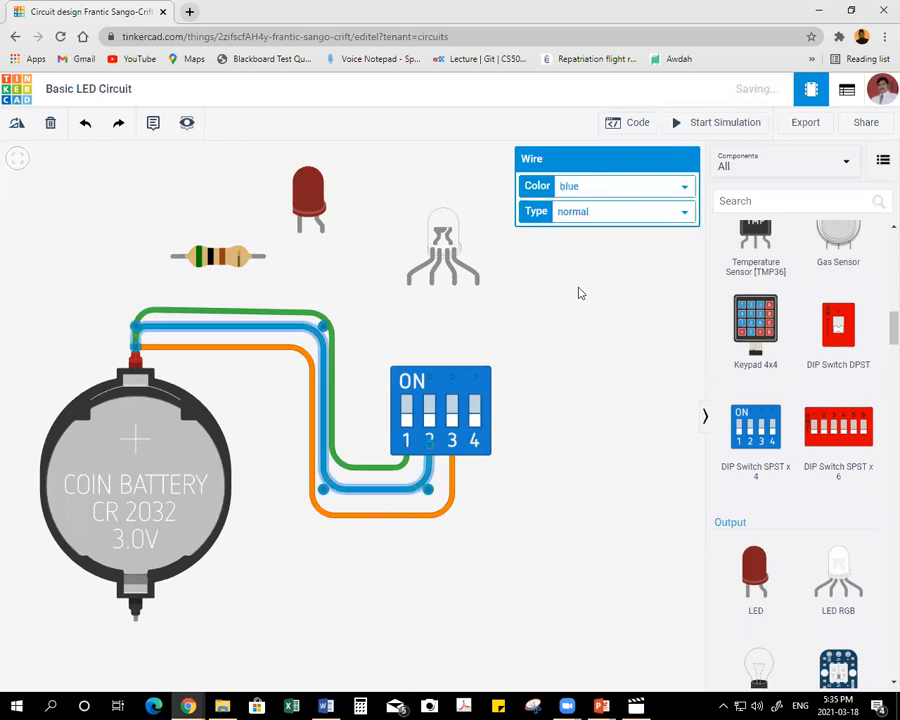
{"action": "left_click", "coordinate": [332, 425]}
{"action": "left_click", "coordinate": [615, 192]}
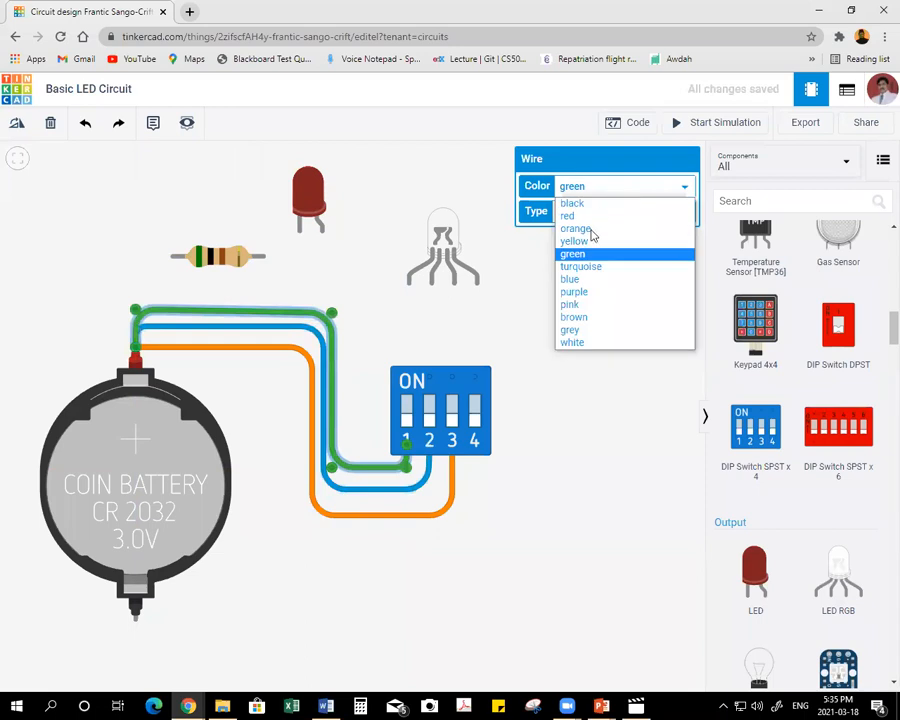
{"action": "left_click", "coordinate": [590, 216]}
{"action": "left_click", "coordinate": [430, 546]}
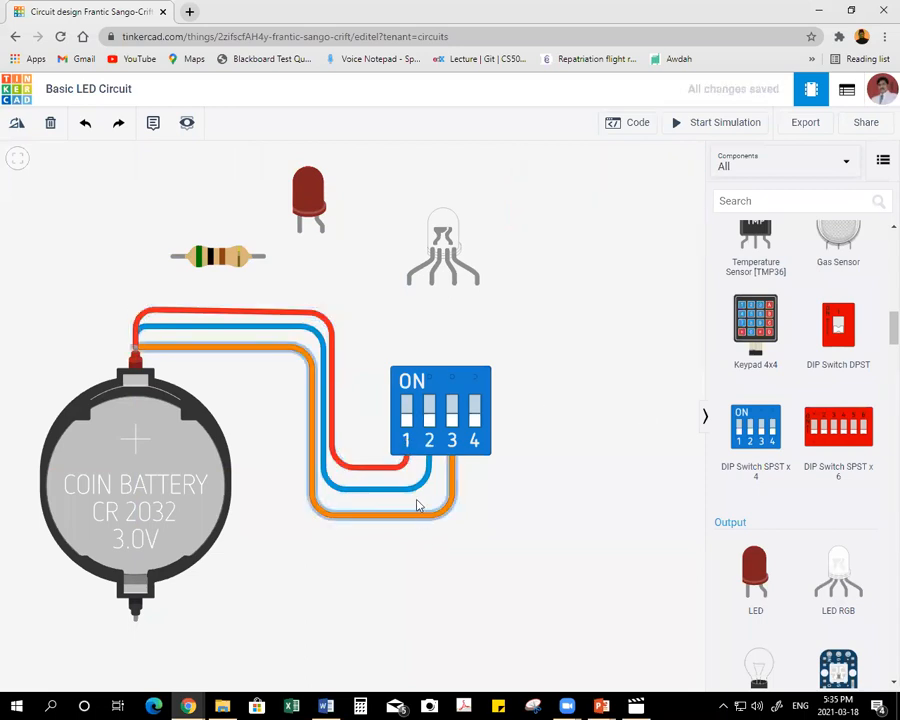
Colour the wire to DIP switch 3 green.
{"action": "left_click", "coordinate": [414, 515]}
{"action": "left_click", "coordinate": [590, 189]}
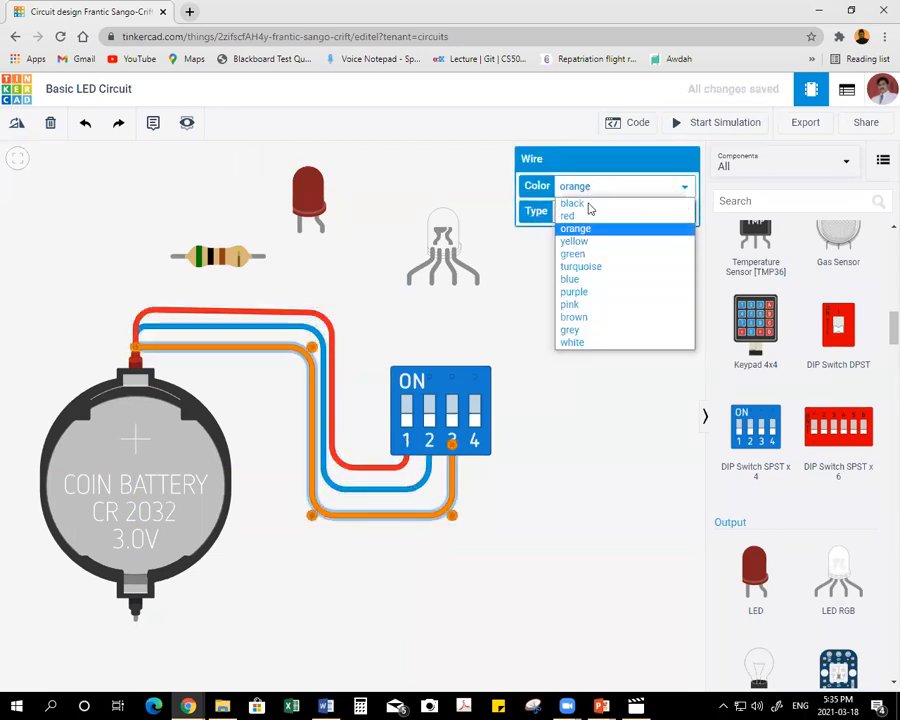
{"action": "left_click", "coordinate": [588, 253]}
{"action": "left_click", "coordinate": [576, 362]}
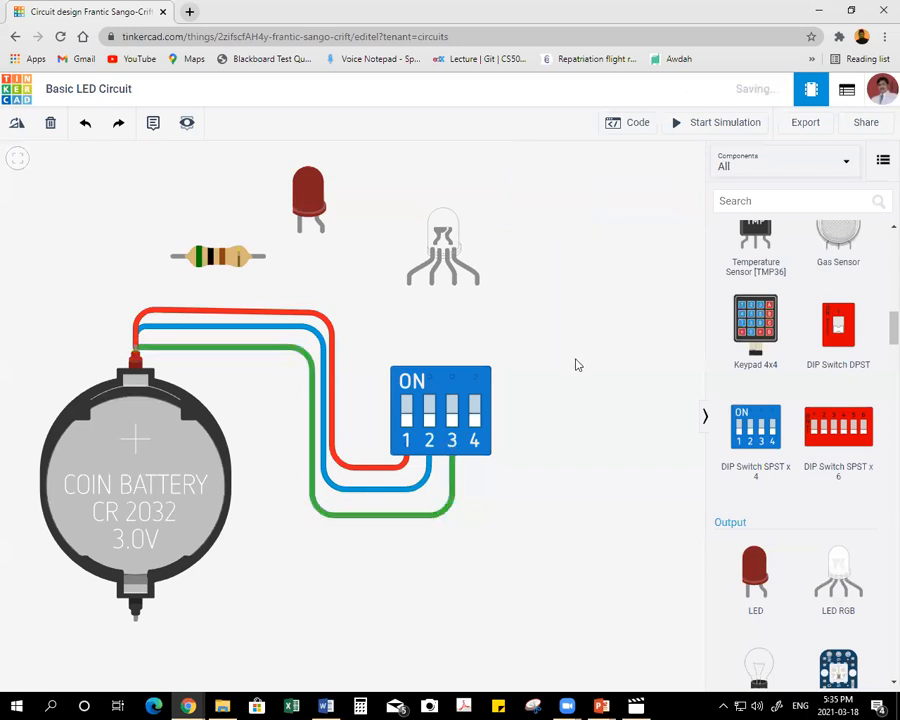
{"action": "left_click", "coordinate": [428, 515]}
{"action": "left_click", "coordinate": [532, 363]}
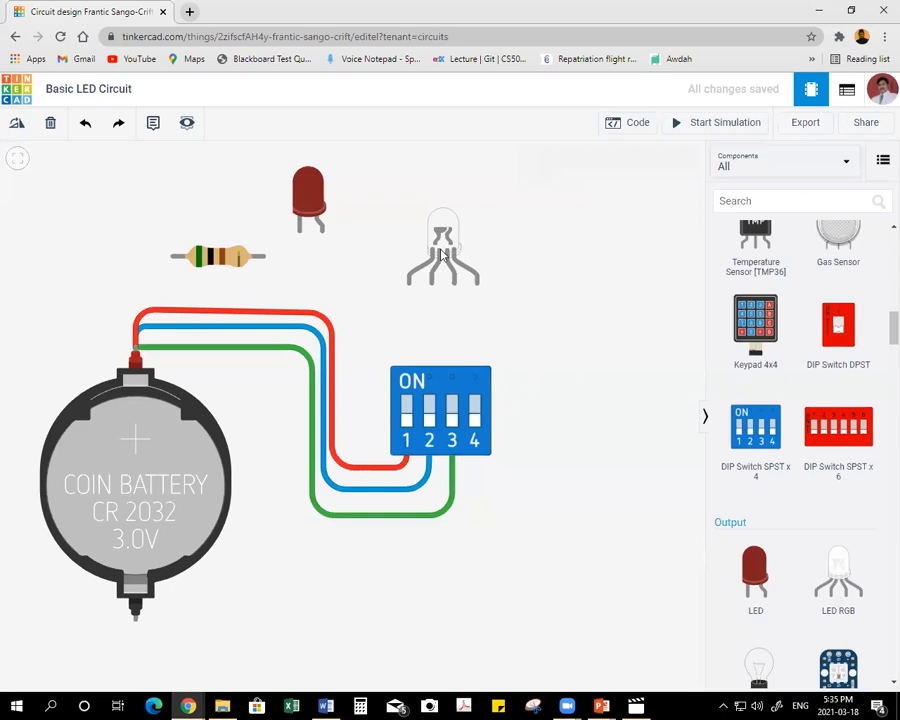
Wire the coin cell's negative terminal around its left side to the red LED's cathode, level the upper run, and colour the wire black.
{"action": "left_click", "coordinate": [136, 620]}
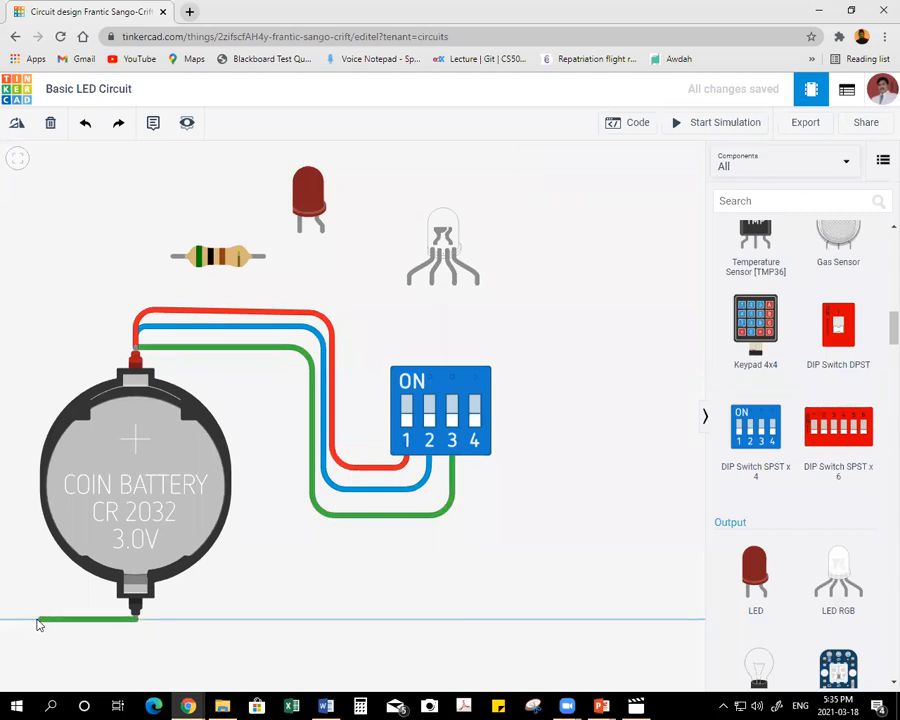
{"action": "left_click", "coordinate": [31, 620]}
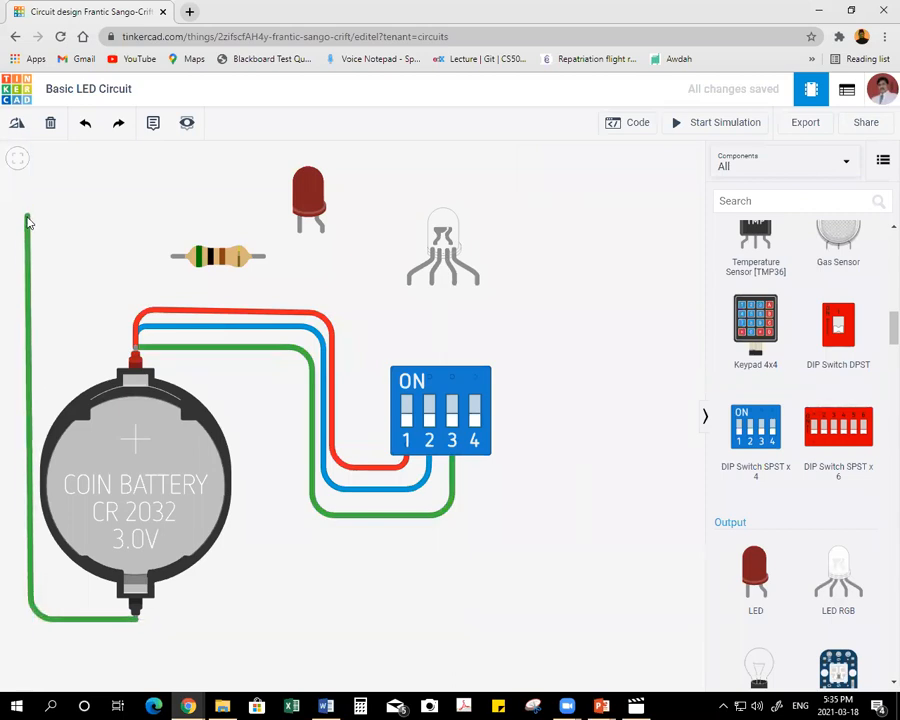
{"action": "left_click", "coordinate": [29, 222]}
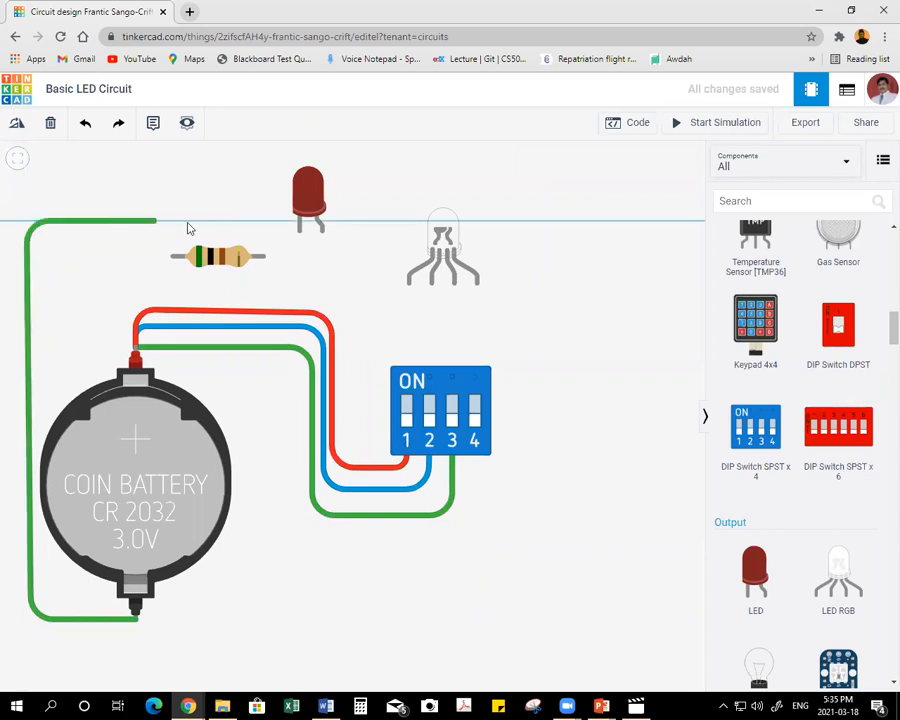
{"action": "left_click", "coordinate": [299, 231]}
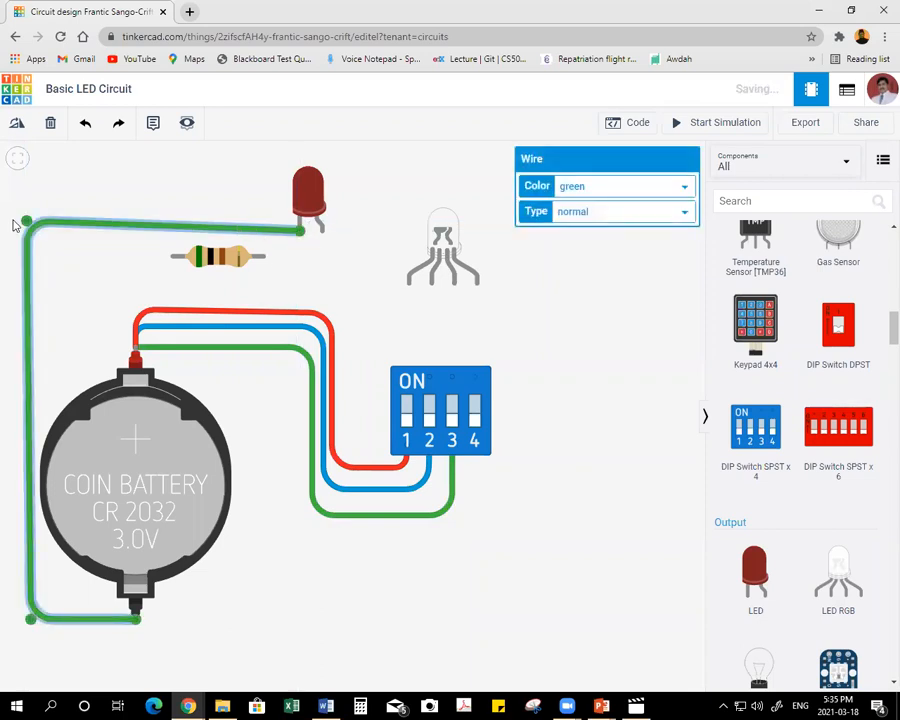
{"action": "left_click_drag", "start_coordinate": [27, 224], "coordinate": [23, 233]}
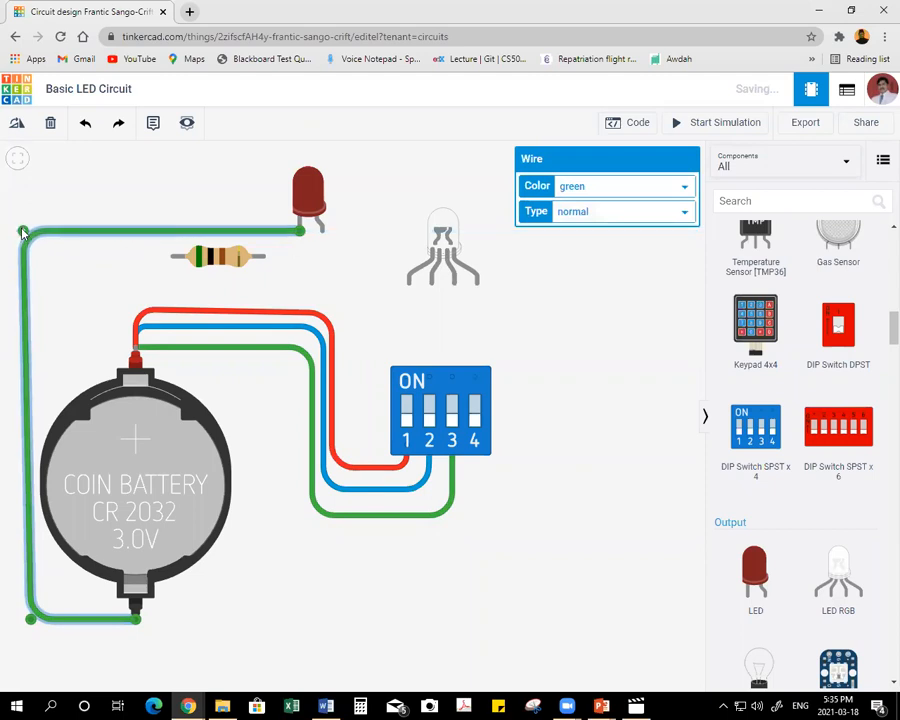
{"action": "left_click", "coordinate": [618, 187]}
{"action": "left_click", "coordinate": [624, 202]}
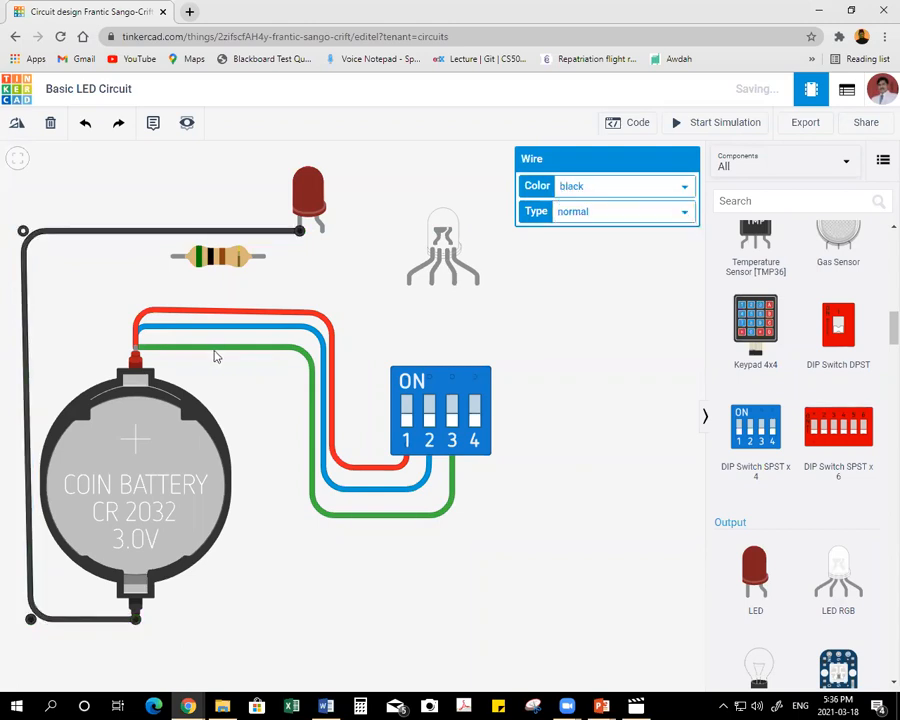
Route a green wire from the coin cell's negative terminal, outside the black wire and over the red LED, to the RGB LED's cathode.
{"action": "left_click", "coordinate": [136, 620]}
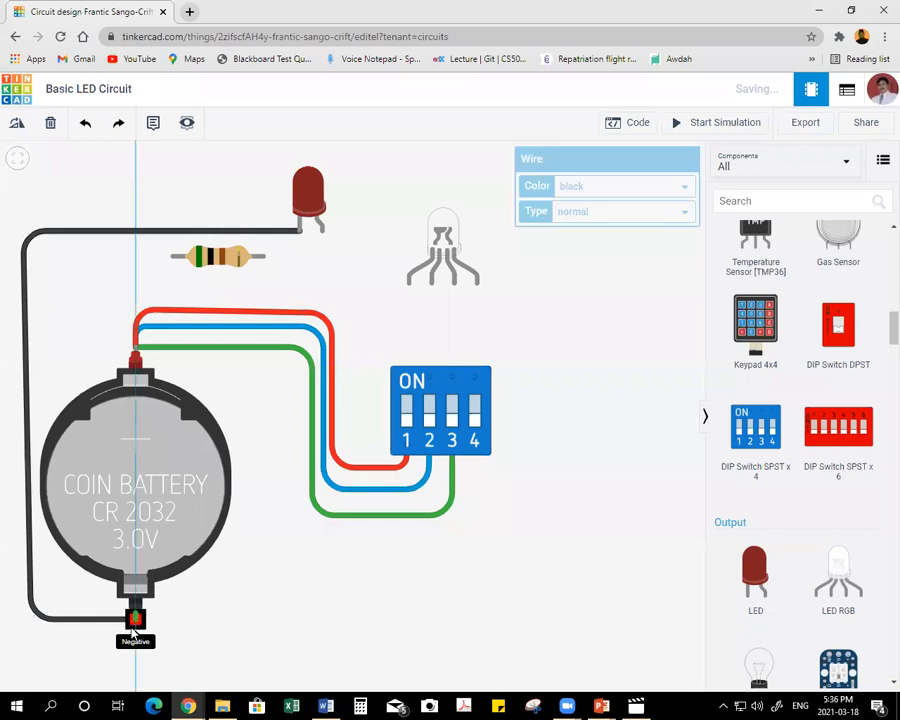
{"action": "left_click", "coordinate": [137, 635]}
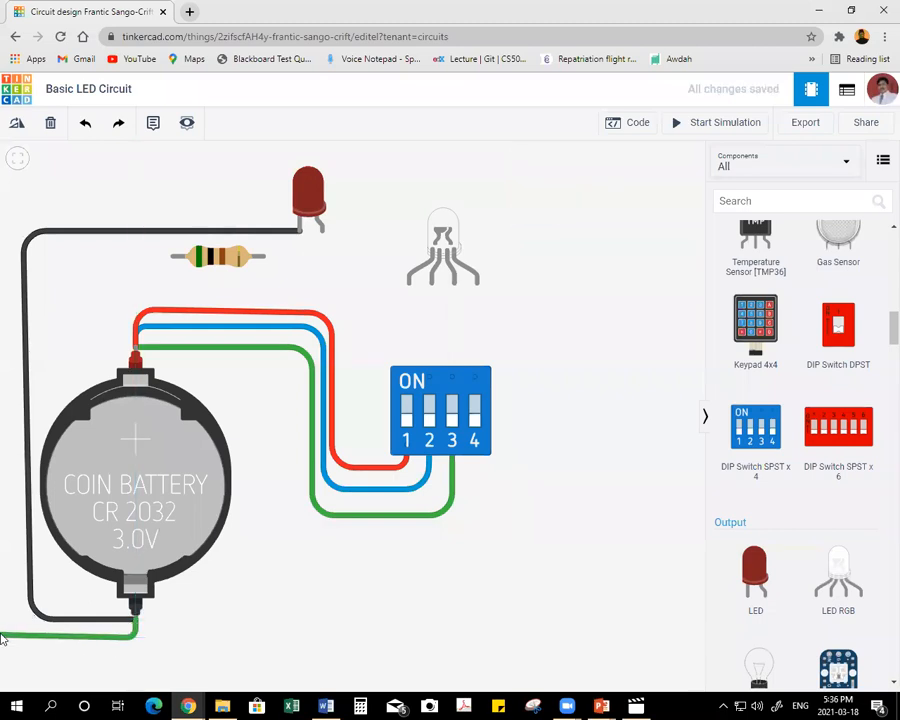
{"action": "left_click", "coordinate": [7, 636]}
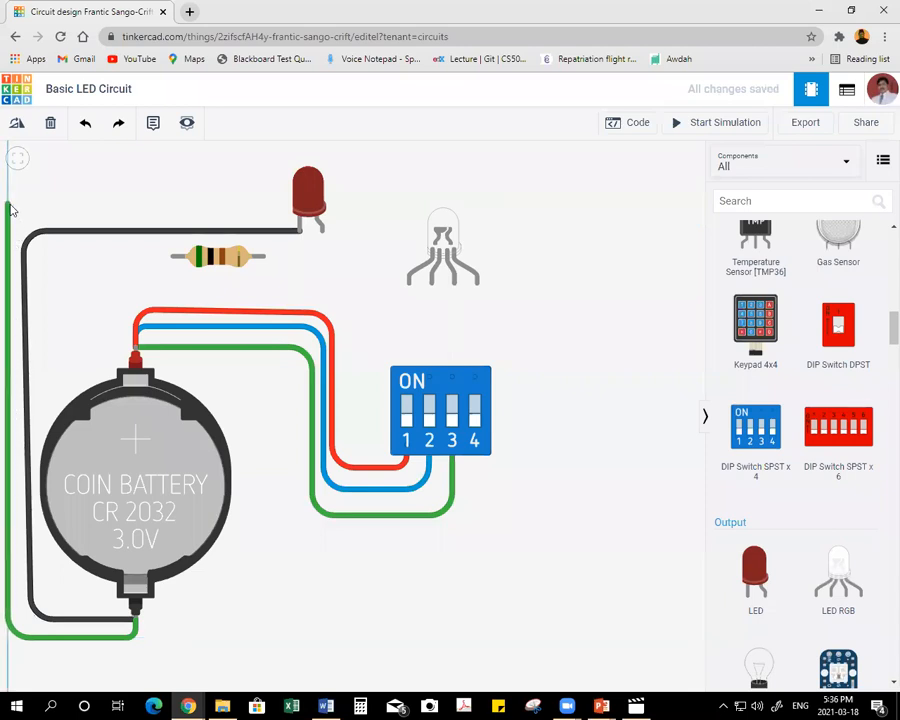
{"action": "left_click", "coordinate": [10, 180]}
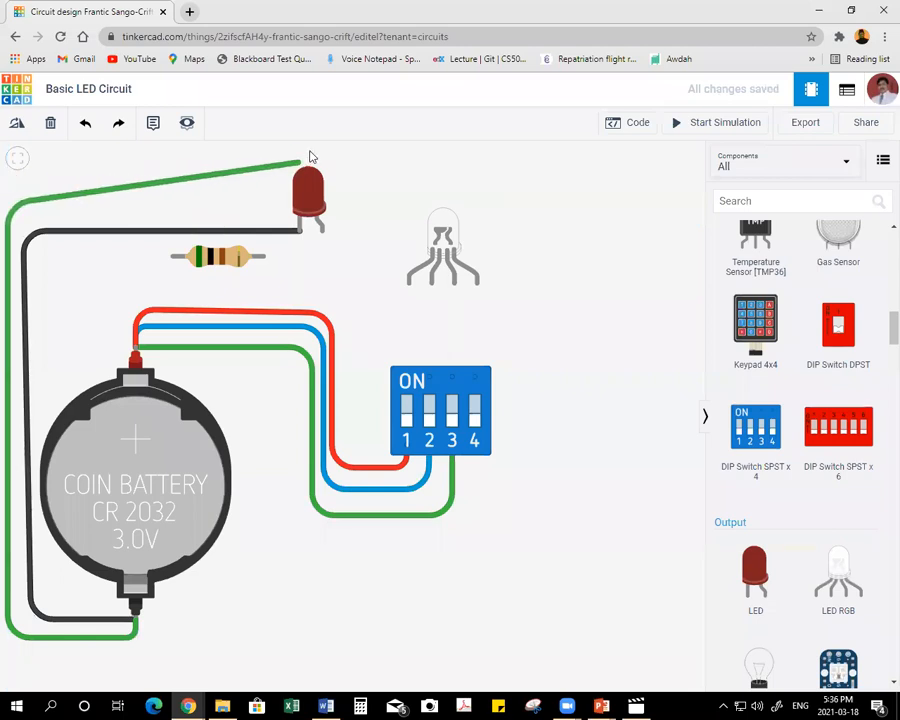
{"action": "left_click", "coordinate": [310, 153]}
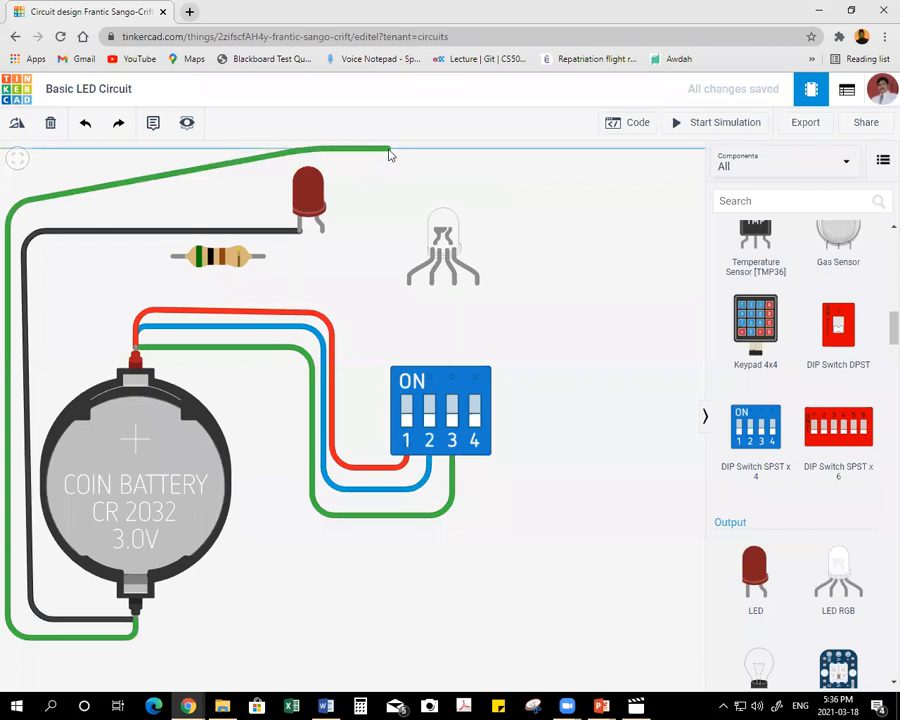
{"action": "left_click", "coordinate": [390, 153]}
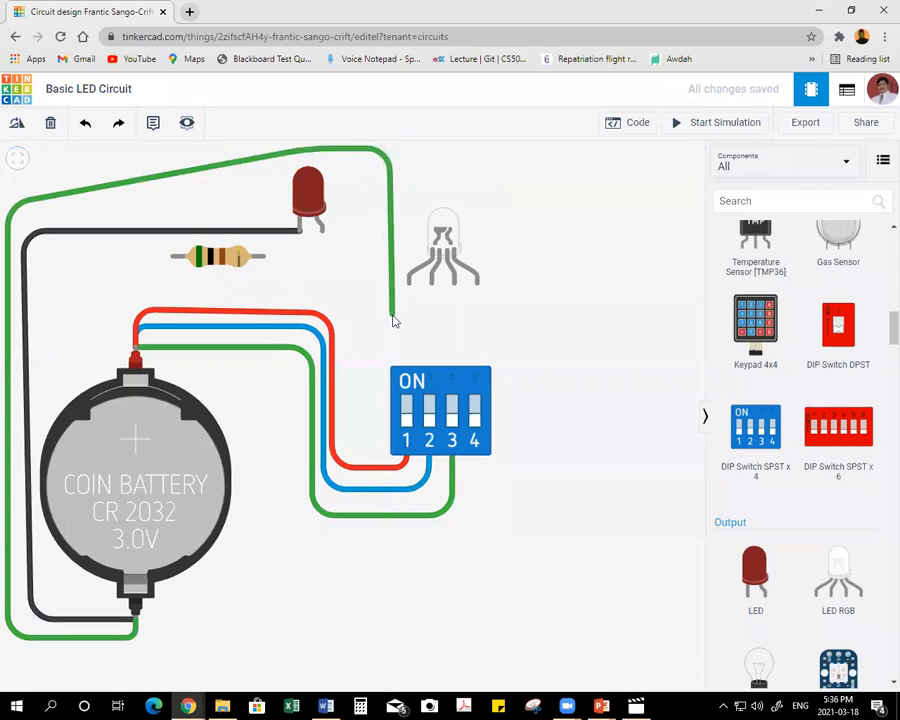
{"action": "left_click", "coordinate": [392, 318]}
{"action": "left_click", "coordinate": [432, 318]}
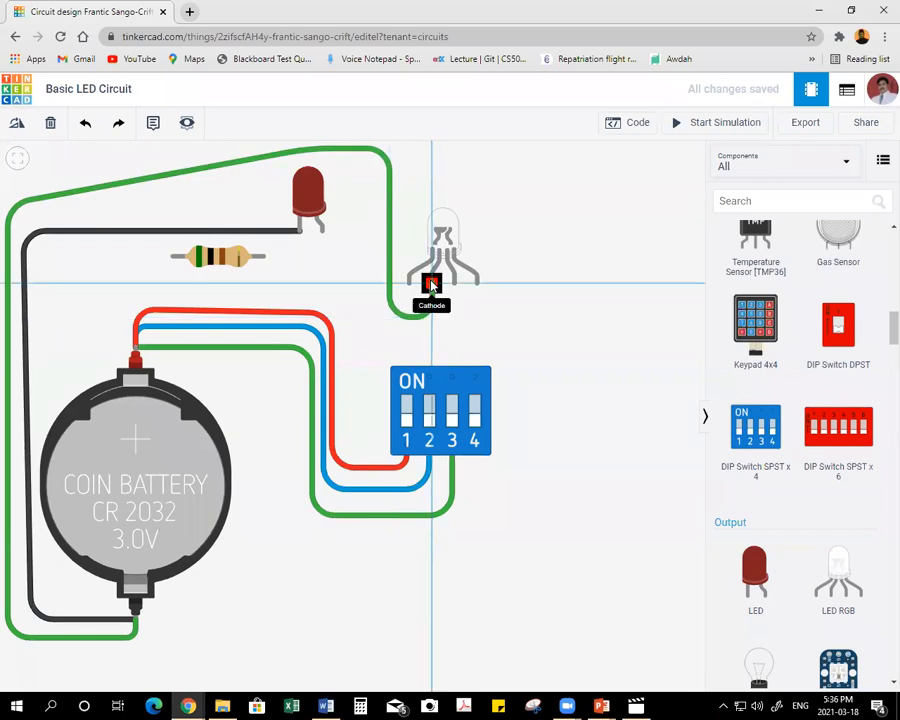
{"action": "left_click", "coordinate": [432, 285]}
Move the upper-left bend of the green cathode wire up and outward, clear of the black wire.
{"action": "mouse_move", "coordinate": [7, 205]}
{"action": "left_mouse_down"}
{"action": "mouse_move", "coordinate": [8, 157]}
{"action": "mouse_move", "coordinate": [18, 194]}
{"action": "mouse_move", "coordinate": [12, 182]}
{"action": "left_mouse_up"}
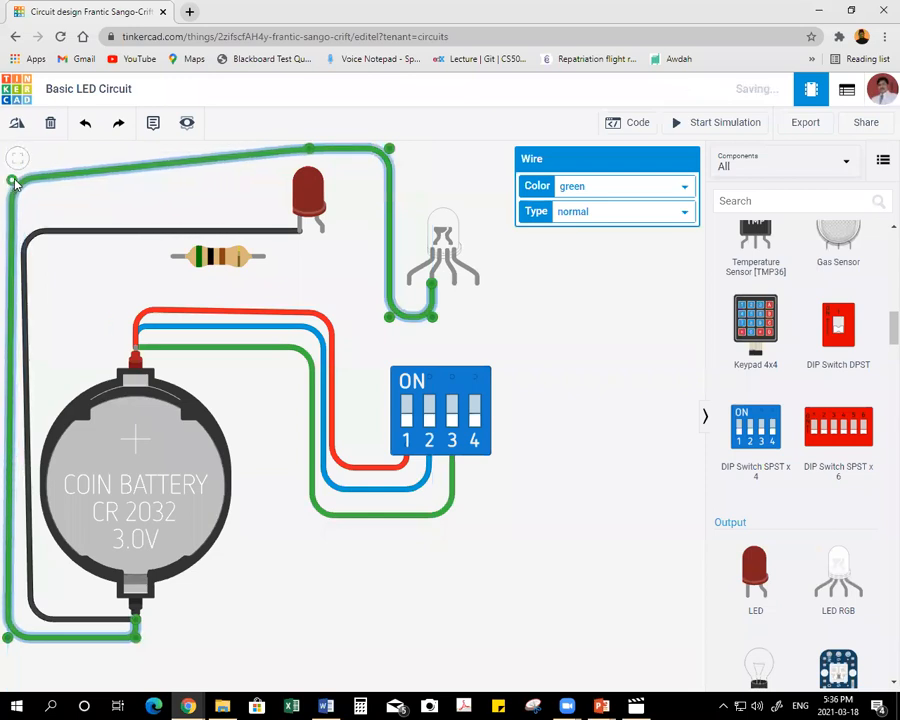
{"action": "scroll", "coordinate": [56, 181], "scroll_direction": "down", "scroll_amount": 1}
{"action": "scroll", "coordinate": [94, 189], "scroll_direction": "down", "scroll_amount": 1}
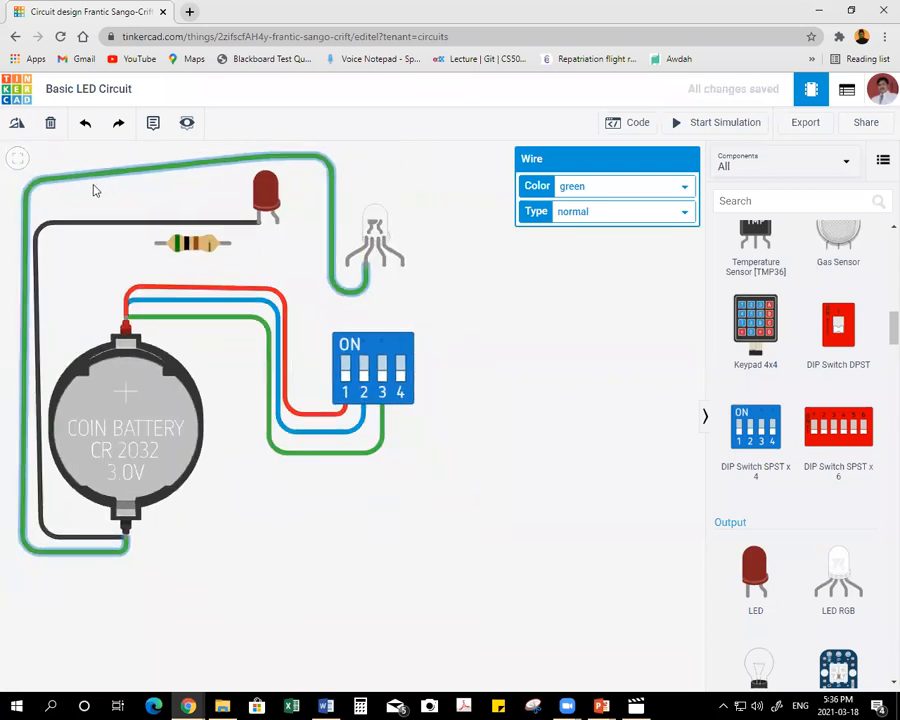
{"action": "left_click", "coordinate": [30, 176]}
{"action": "left_click", "coordinate": [28, 184]}
{"action": "mouse_move", "coordinate": [27, 181]}
{"action": "left_mouse_down"}
{"action": "mouse_move", "coordinate": [28, 161]}
{"action": "mouse_move", "coordinate": [17, 176]}
{"action": "left_mouse_up"}
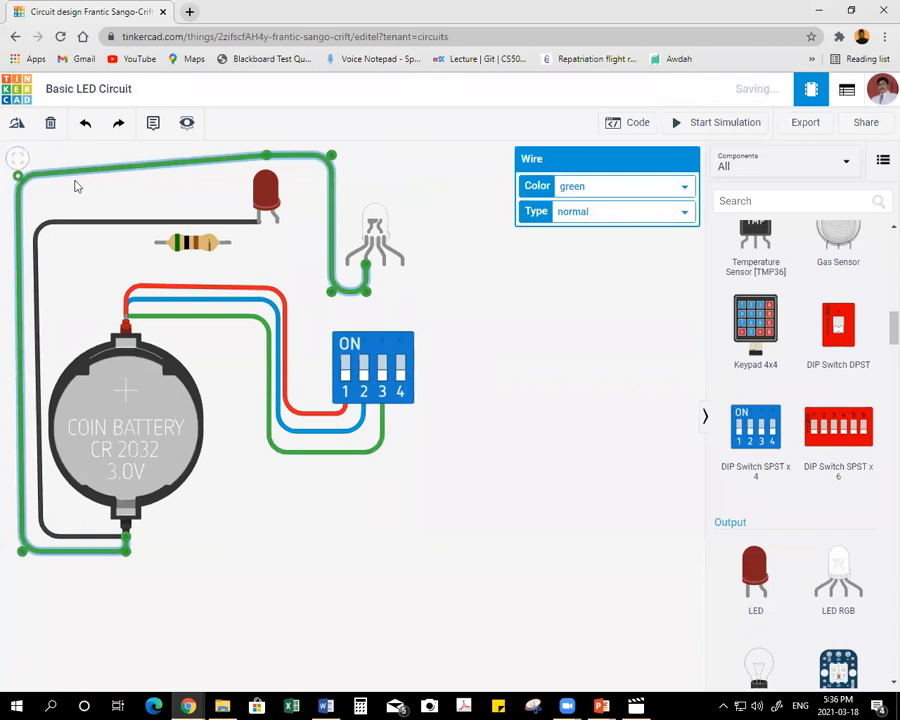
Shift the red LED and resistor slightly lower, and lower the black wire's upper-left bend to match the LED's cathode.
{"action": "left_click_drag", "start_coordinate": [260, 192], "coordinate": [264, 202]}
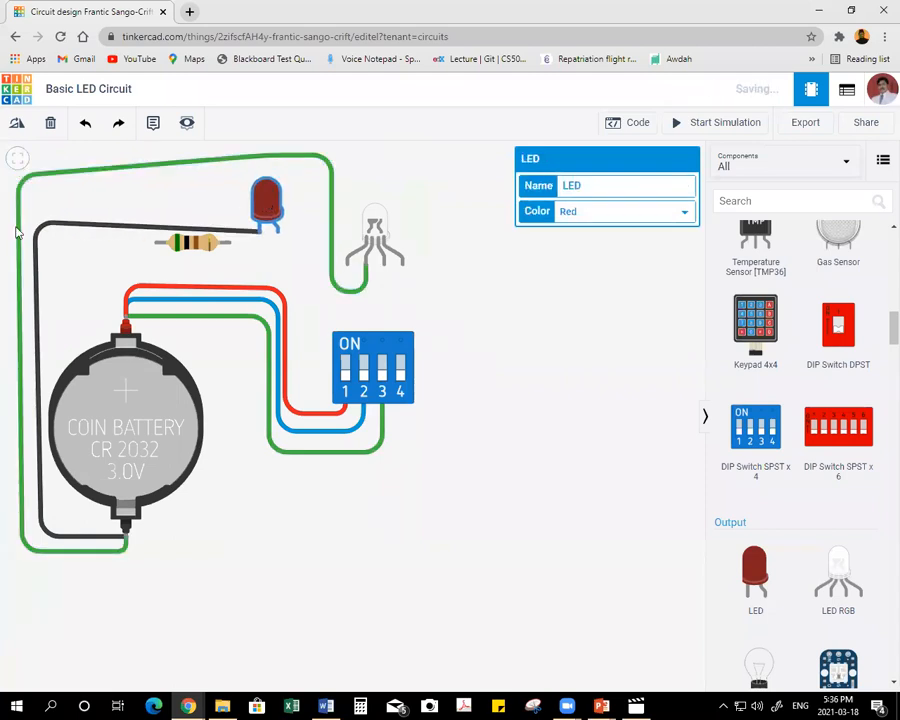
{"action": "left_click_drag", "start_coordinate": [55, 229], "coordinate": [36, 239]}
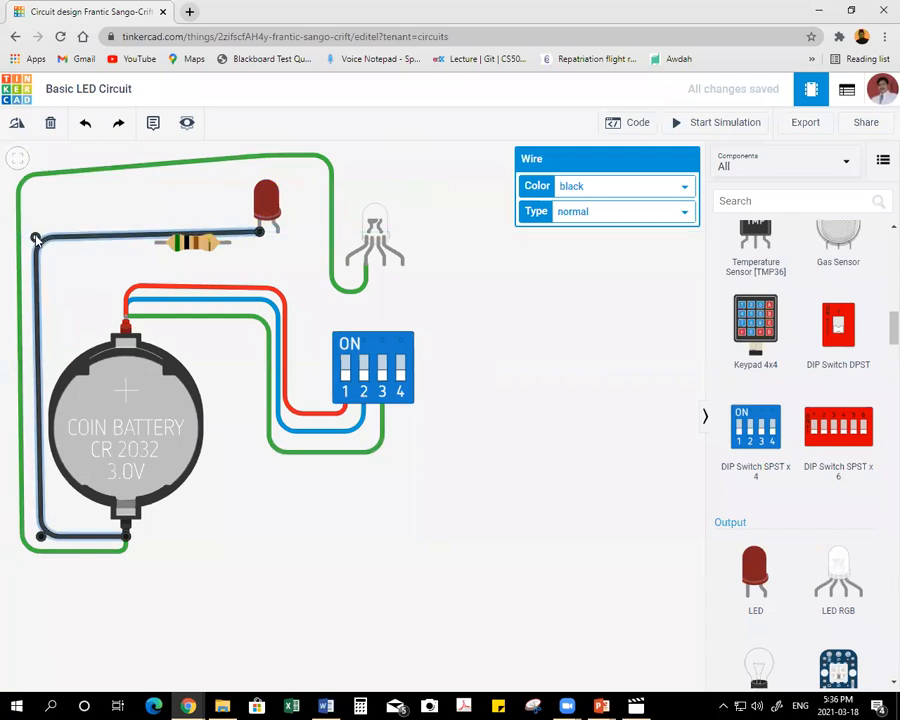
{"action": "left_click", "coordinate": [206, 248]}
{"action": "left_click_drag", "start_coordinate": [206, 248], "coordinate": [206, 260]}
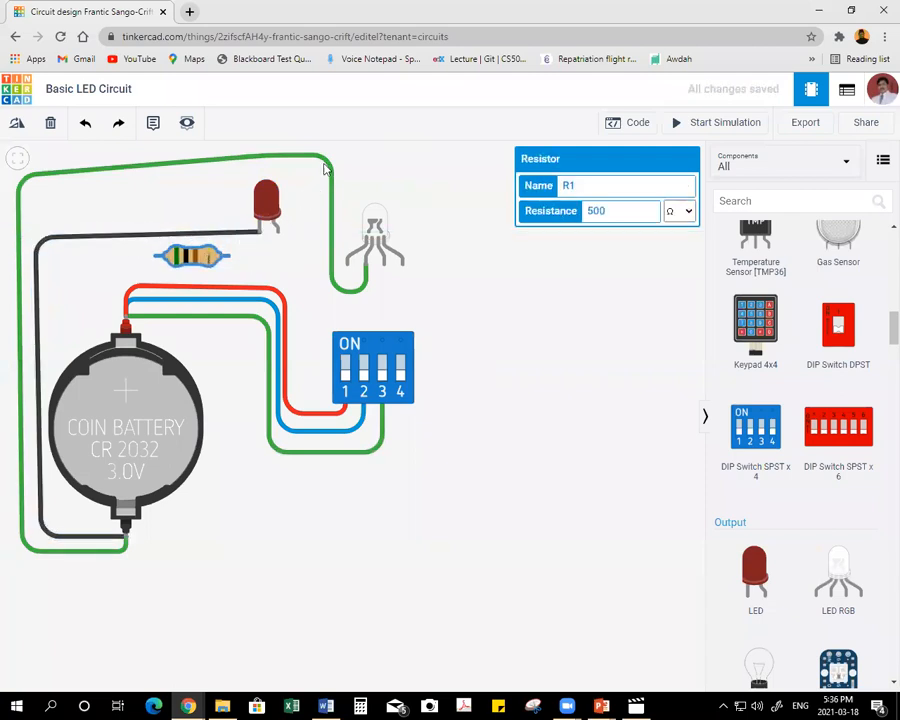
Lower the two upper bends of the green cathode wire, above and beyond the red LED, to flatten its upper run.
{"action": "left_click", "coordinate": [333, 170]}
{"action": "left_click_drag", "start_coordinate": [334, 164], "coordinate": [336, 168]}
{"action": "left_click", "coordinate": [267, 157]}
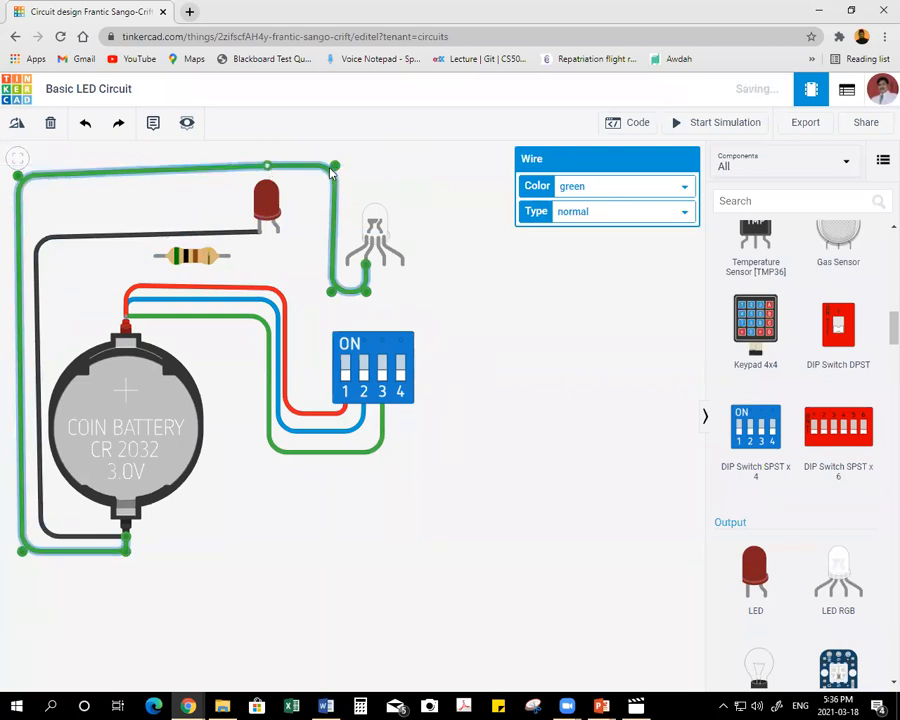
Straighten the drop of the RGB LED's cathode wire at its bend above the LED, and recolor the wire black.
{"action": "left_click_drag", "start_coordinate": [335, 168], "coordinate": [332, 168]}
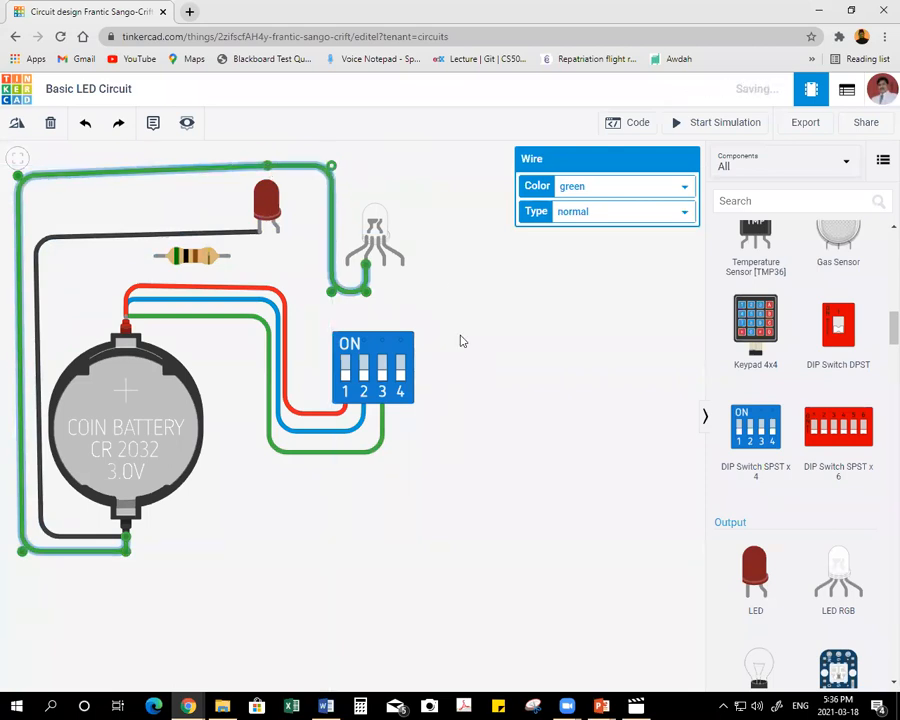
{"action": "left_click", "coordinate": [592, 190]}
{"action": "left_click", "coordinate": [591, 202]}
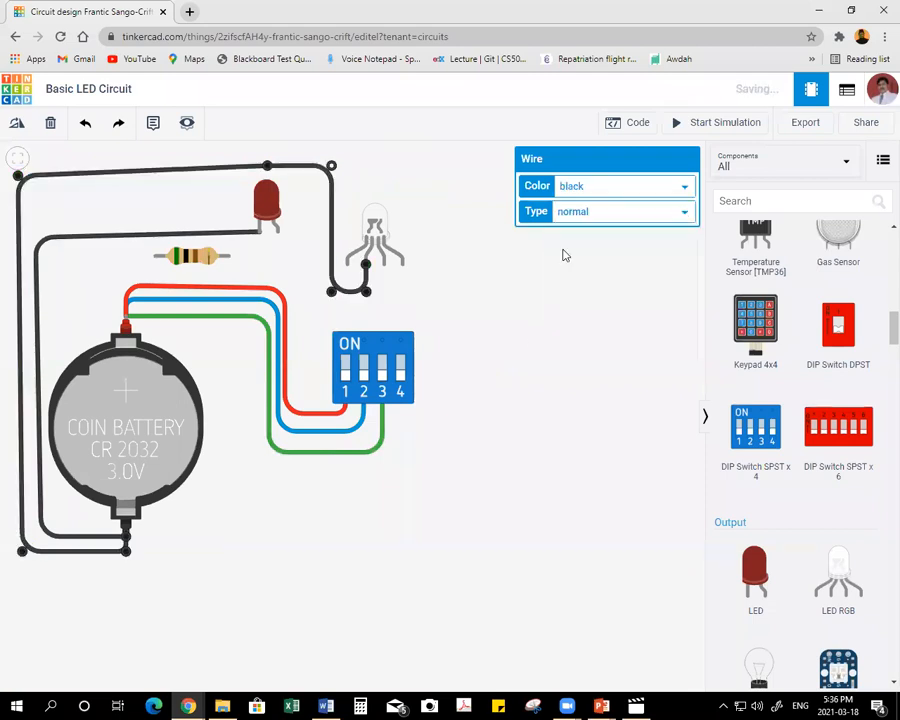
{"action": "left_click", "coordinate": [17, 211]}
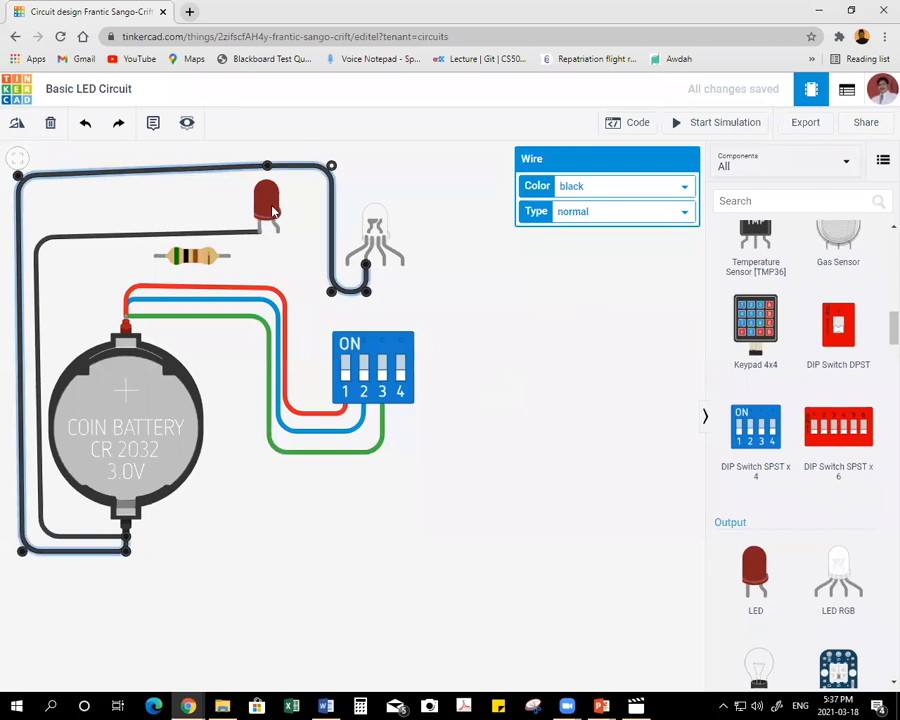
{"action": "left_click", "coordinate": [517, 310]}
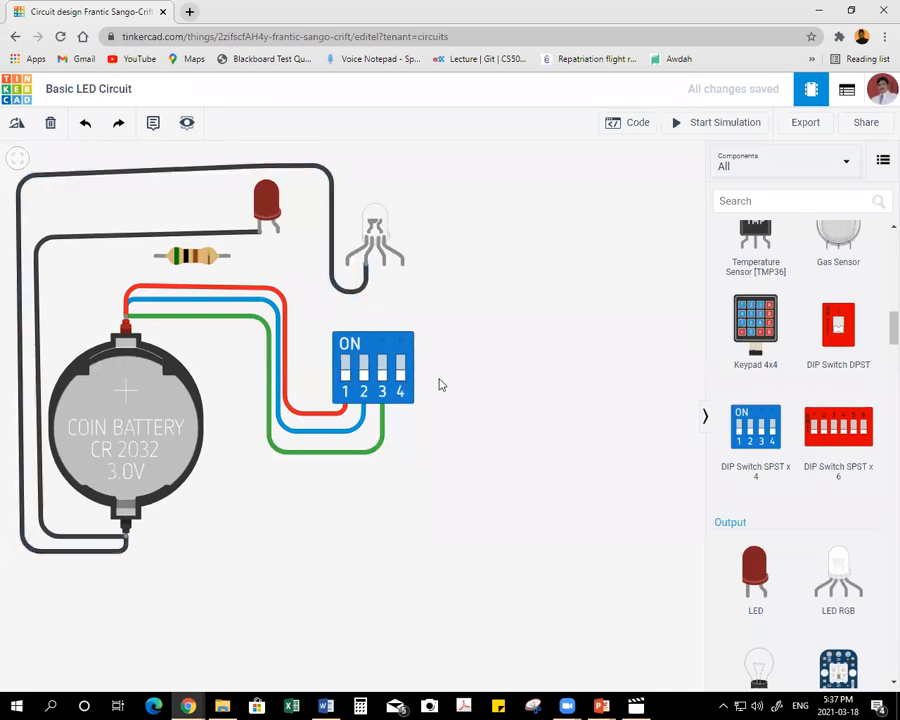
Connect DIP switch terminal 1B to the RGB LED's first leg with a red wire.
{"action": "left_click", "coordinate": [345, 341]}
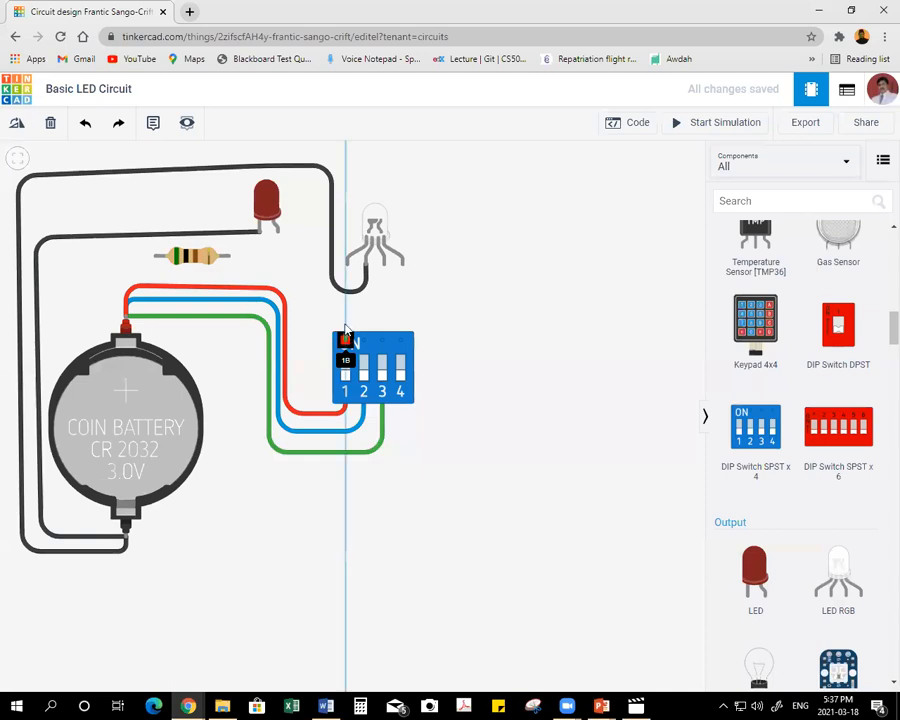
{"action": "left_click", "coordinate": [348, 266]}
{"action": "left_click", "coordinate": [565, 187]}
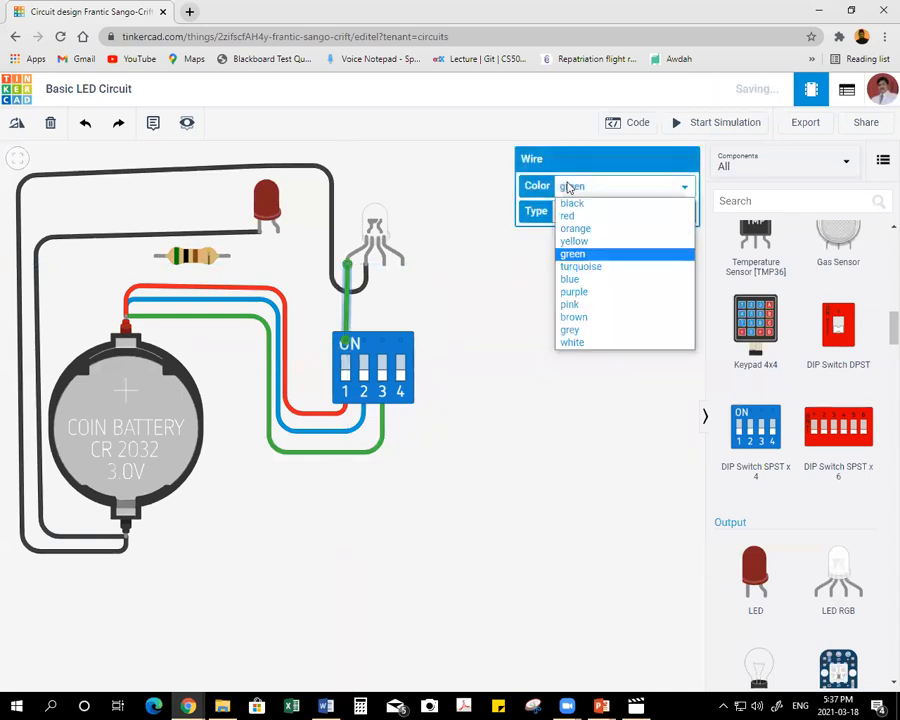
{"action": "left_click", "coordinate": [569, 215]}
Connect DIP switch terminal 2B to the RGB LED's third leg with a blue wire.
{"action": "left_click", "coordinate": [363, 340]}
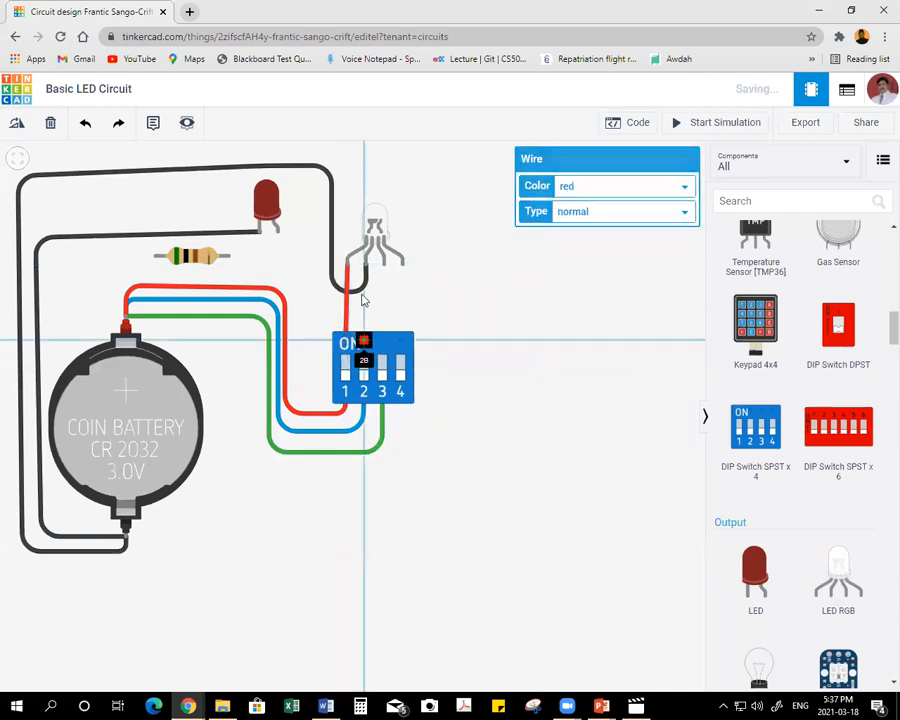
{"action": "left_click", "coordinate": [383, 266]}
{"action": "left_click", "coordinate": [600, 186]}
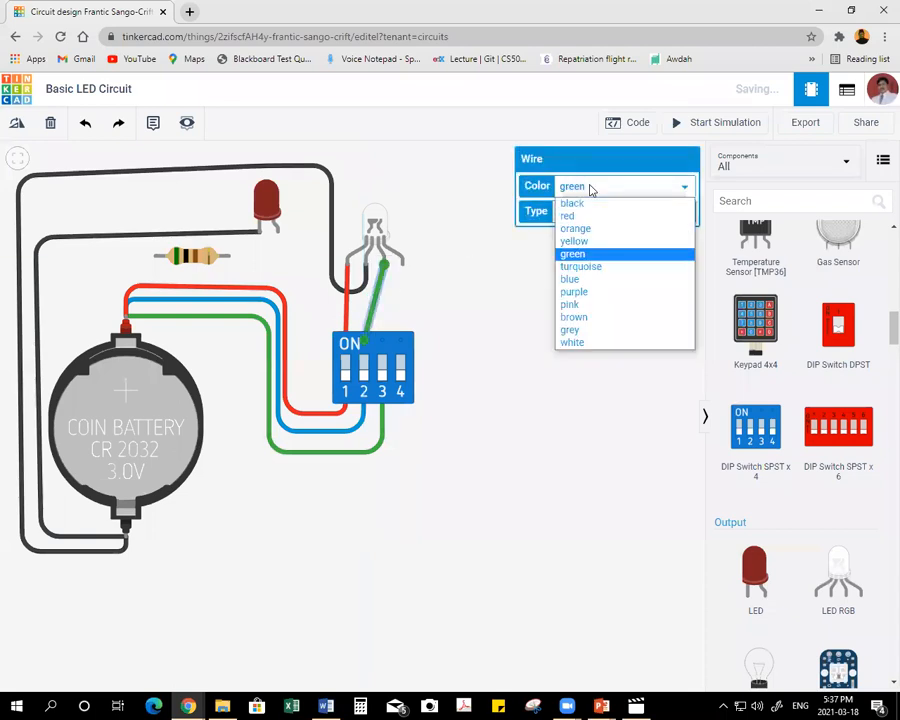
{"action": "left_click", "coordinate": [593, 279]}
Connect the upper terminal of DIP switch 3 to the RGB LED's fourth leg with a green wire.
{"action": "left_click", "coordinate": [382, 340]}
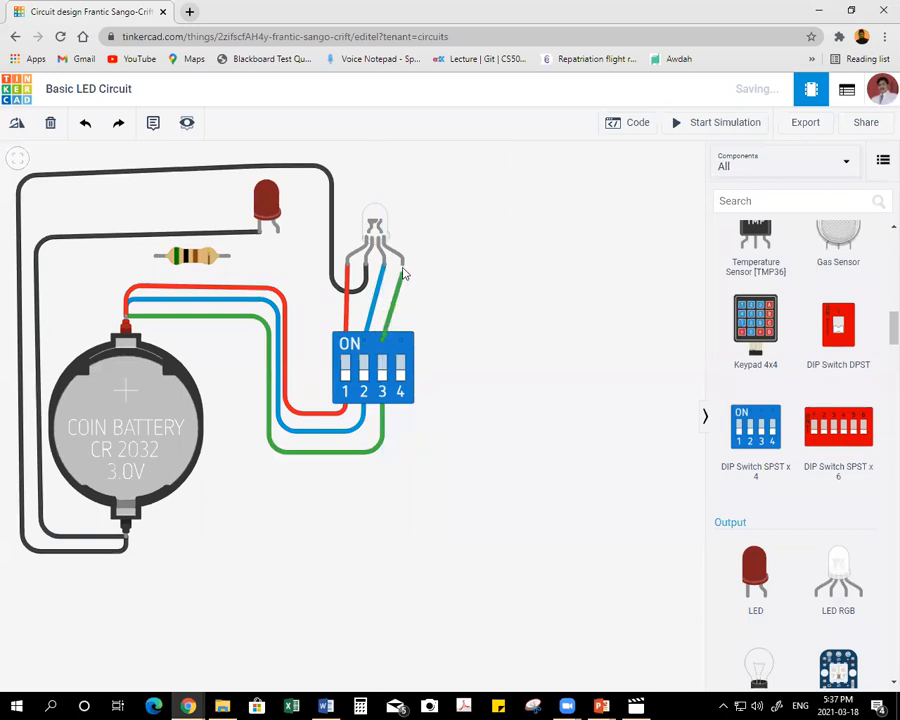
{"action": "left_click", "coordinate": [402, 264]}
{"action": "left_click", "coordinate": [576, 213]}
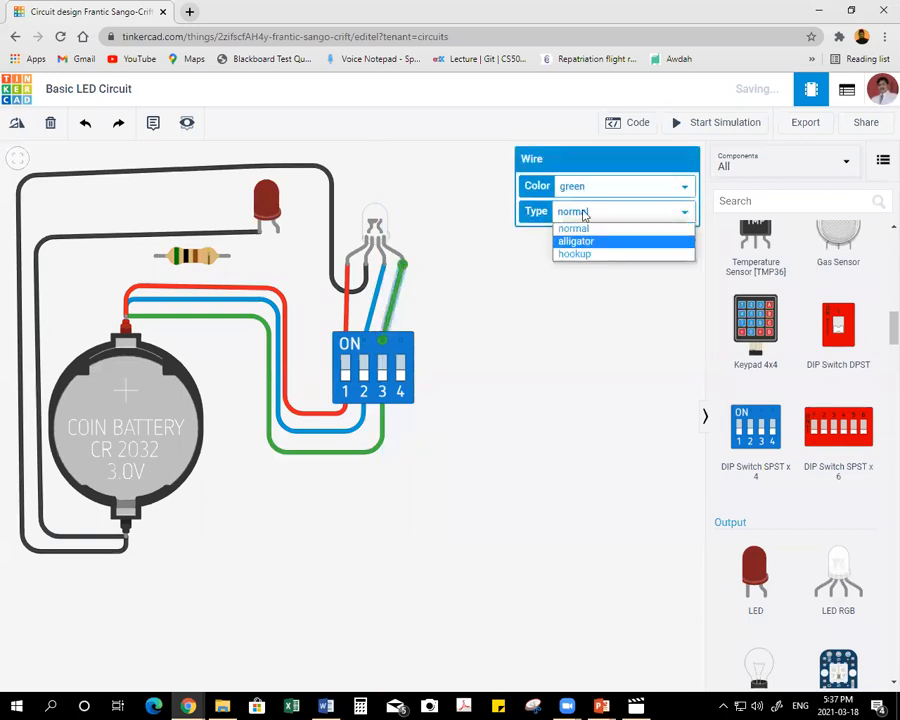
{"action": "left_click", "coordinate": [582, 188]}
{"action": "left_click", "coordinate": [580, 255]}
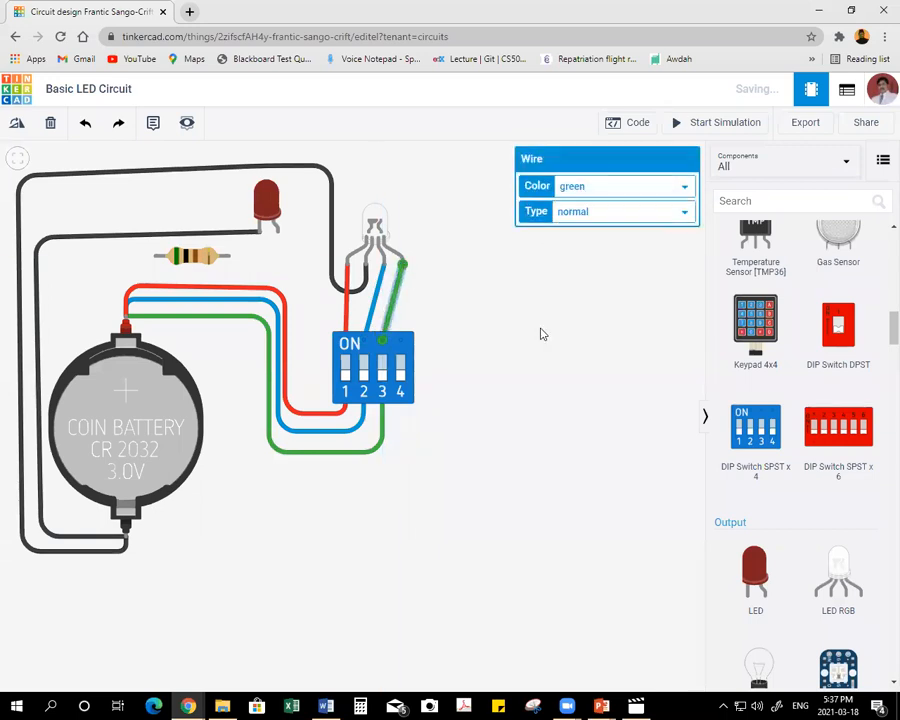
{"action": "left_click", "coordinate": [540, 334]}
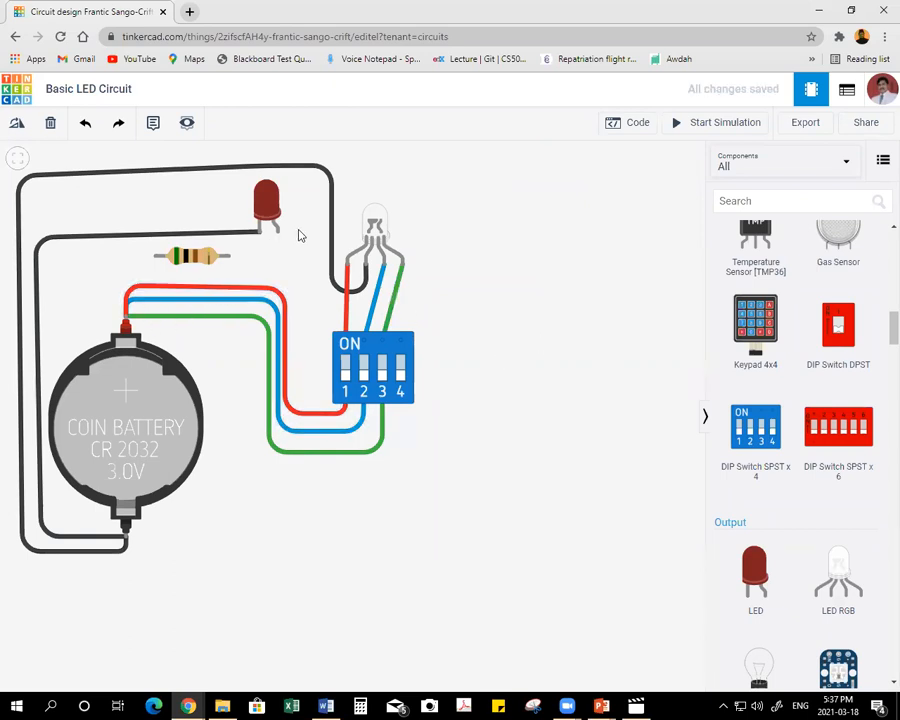
Wire the coin cell's positive terminal directly to the red LED's anode, passing just below the resistor, and color the wire purple.
{"action": "left_click", "coordinate": [123, 288]}
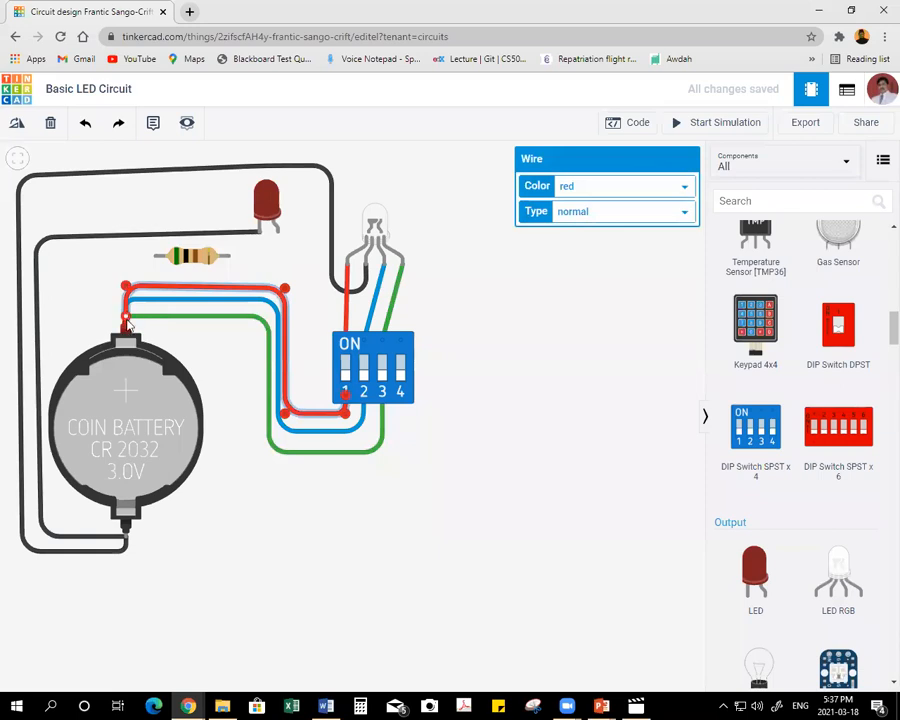
{"action": "left_click", "coordinate": [126, 320]}
{"action": "left_click", "coordinate": [126, 320]}
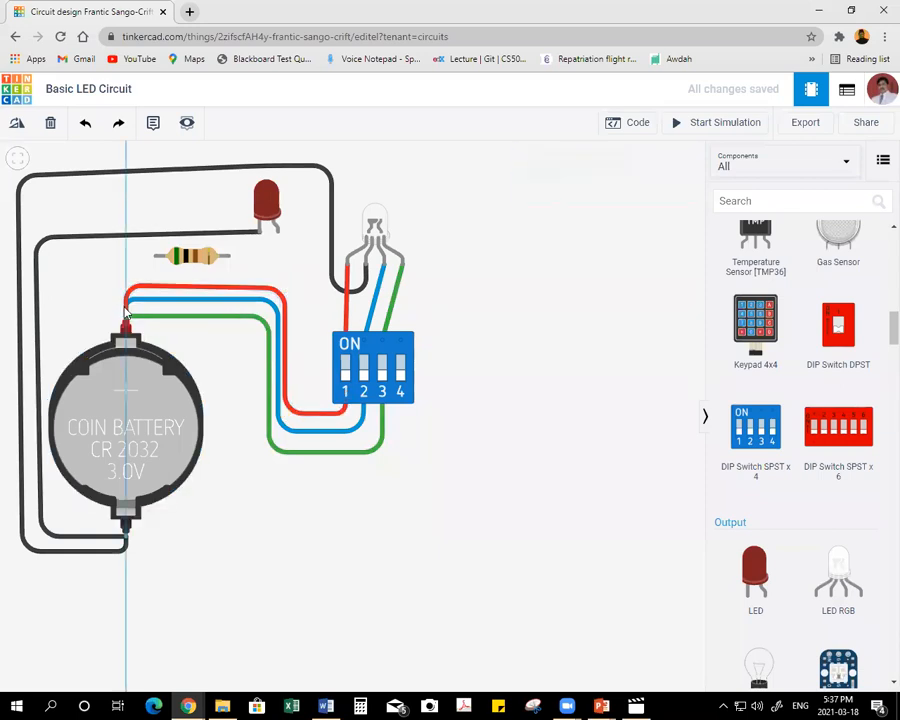
{"action": "left_click", "coordinate": [126, 270]}
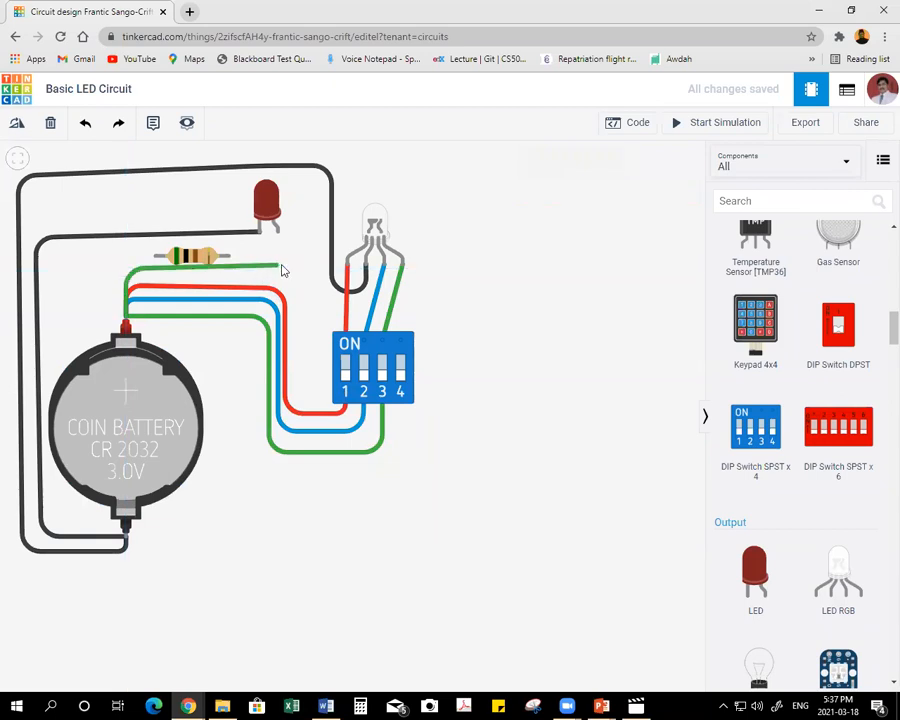
{"action": "left_click", "coordinate": [282, 270]}
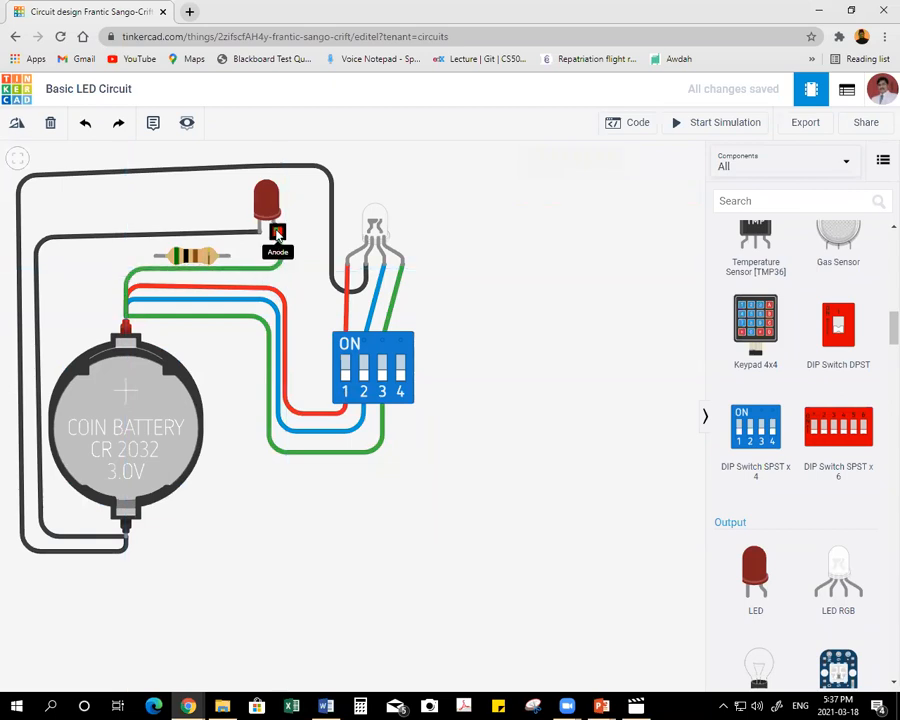
{"action": "left_click", "coordinate": [276, 234]}
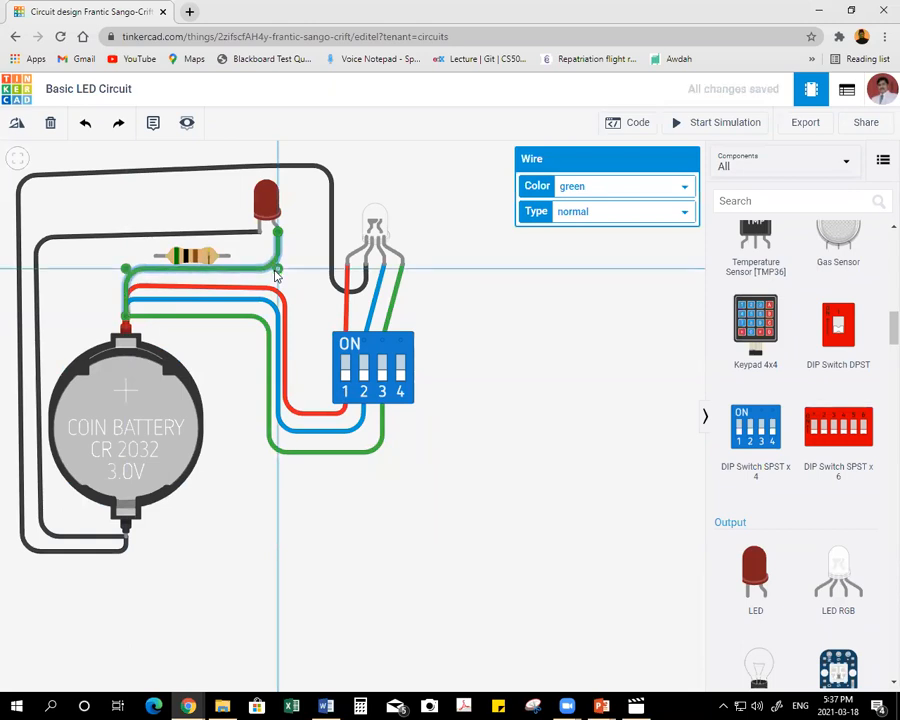
{"action": "left_click", "coordinate": [590, 188]}
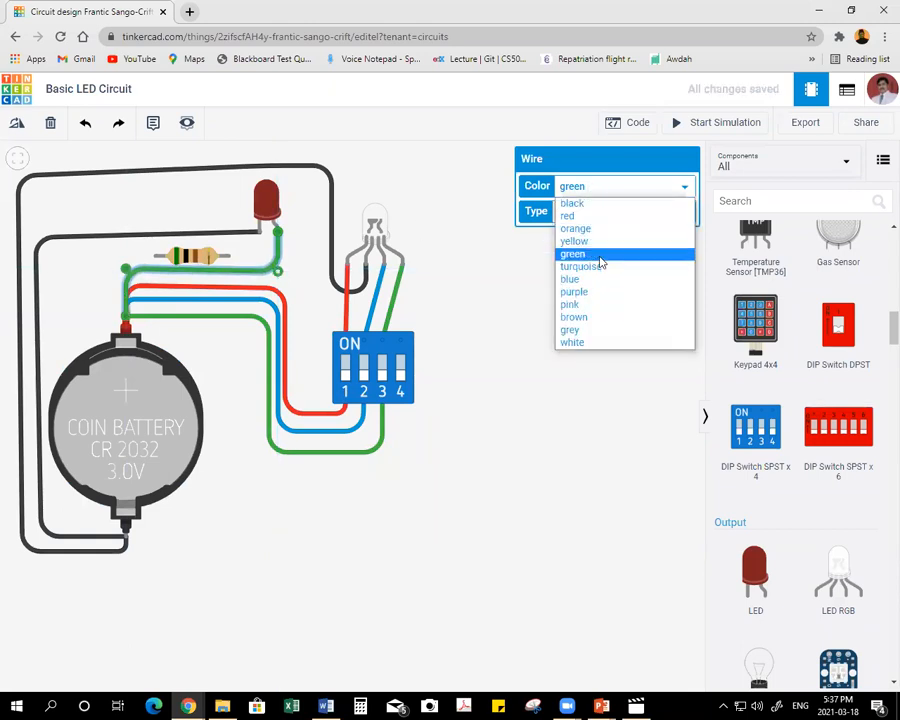
{"action": "left_click", "coordinate": [597, 292]}
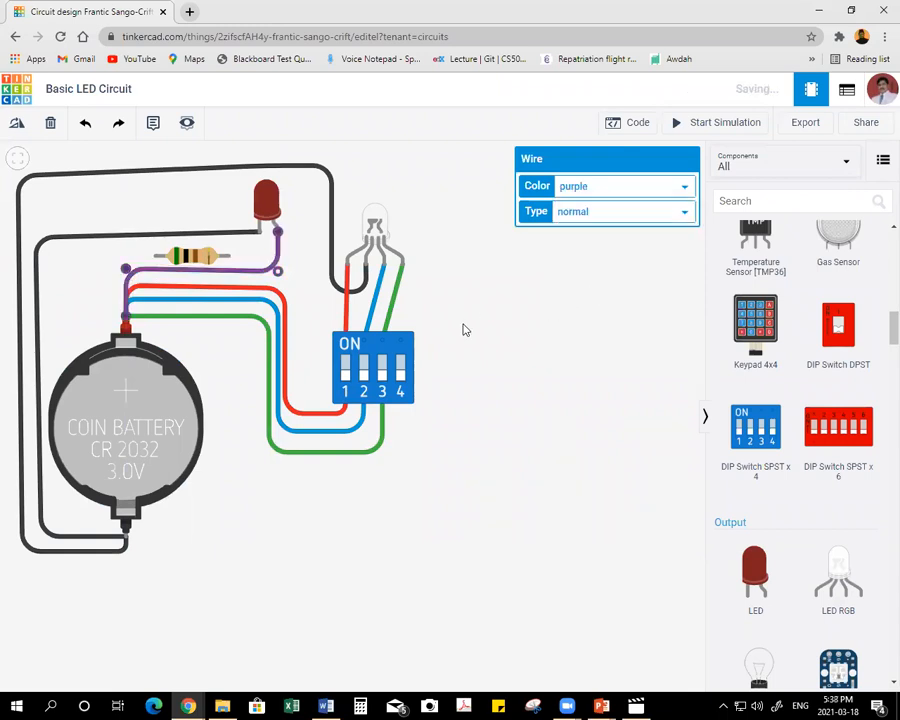
{"action": "left_click", "coordinate": [468, 330]}
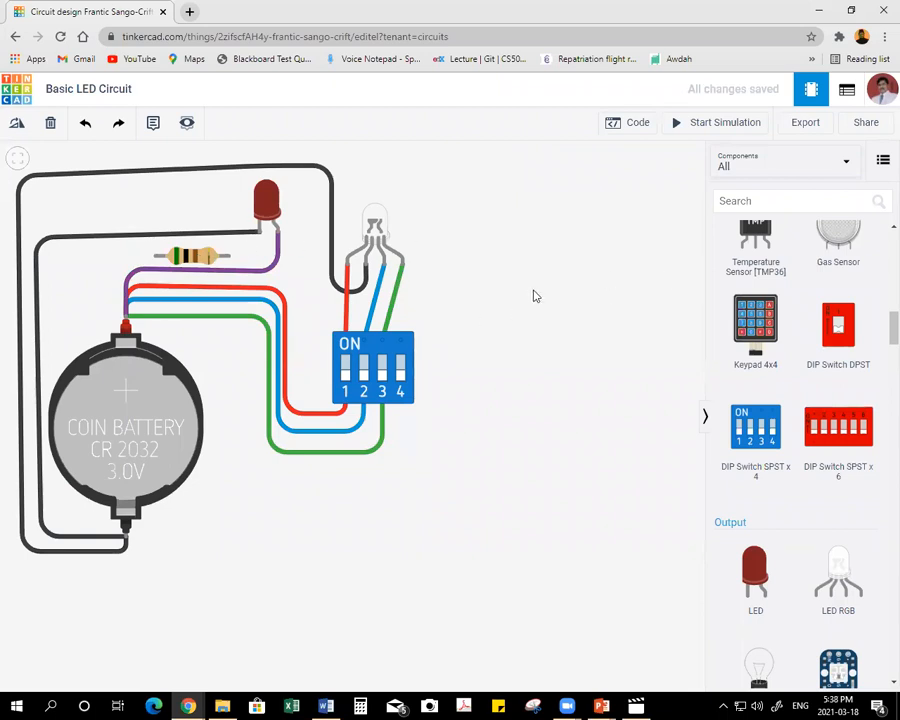
Simulate the circuit without the resistor, check the warning on the red LED, and stop the simulation.
{"action": "left_click", "coordinate": [717, 127]}
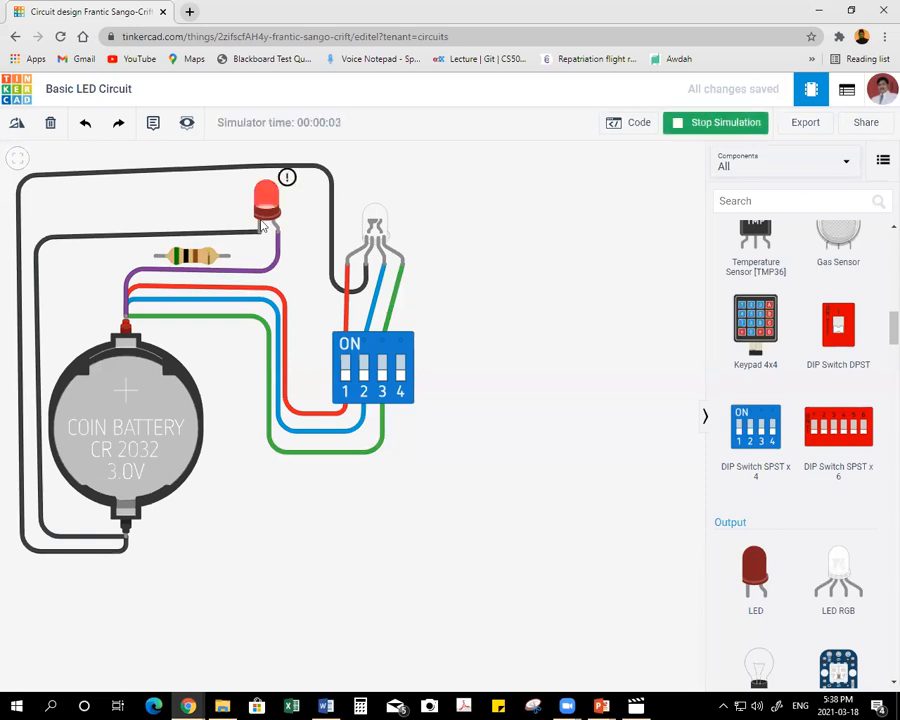
{"action": "mouse_move", "coordinate": [277, 192]}
{"action": "left_click", "coordinate": [703, 124]}
Replace the purple direct wire with a cornered wire from the coin cell's positive terminal to the resistor's nearer lead.
{"action": "left_click", "coordinate": [235, 271]}
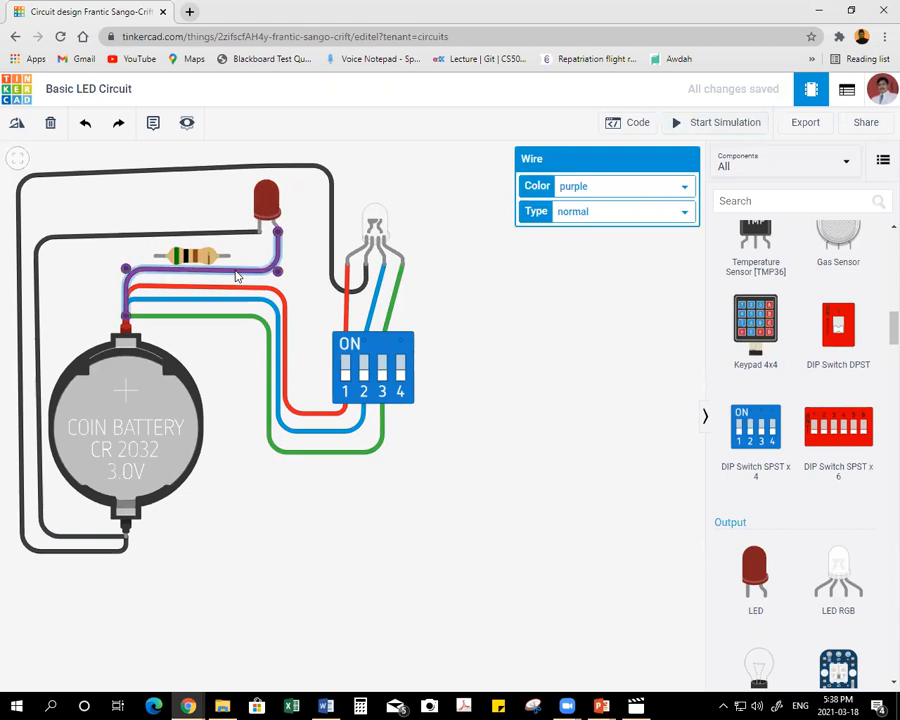
{"action": "key", "text": "Delete"}
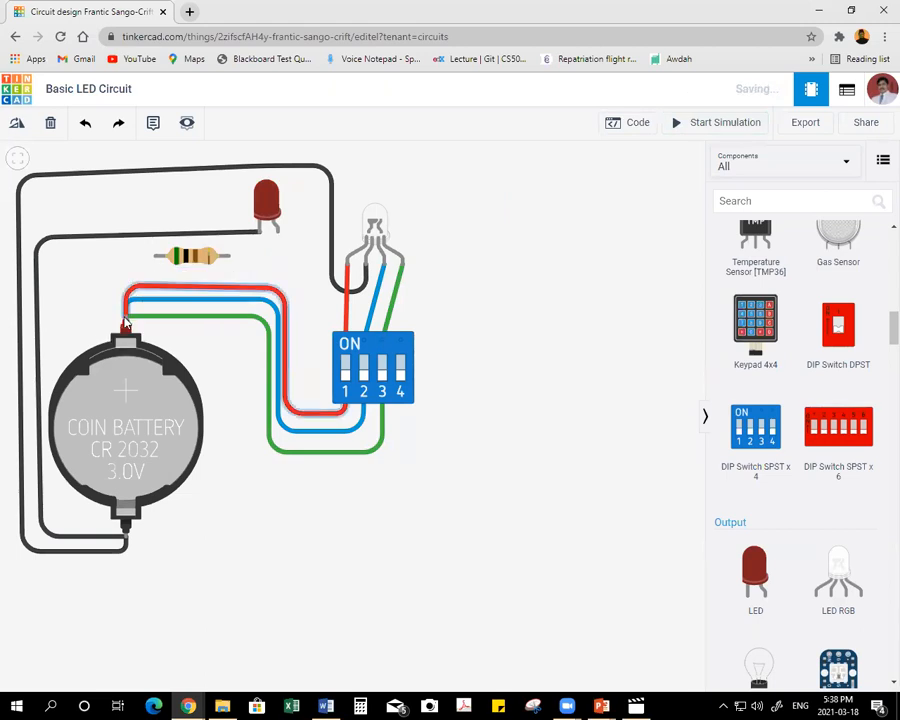
{"action": "left_click_drag", "start_coordinate": [128, 315], "coordinate": [127, 266]}
{"action": "left_click", "coordinate": [126, 259]}
{"action": "left_click", "coordinate": [155, 256]}
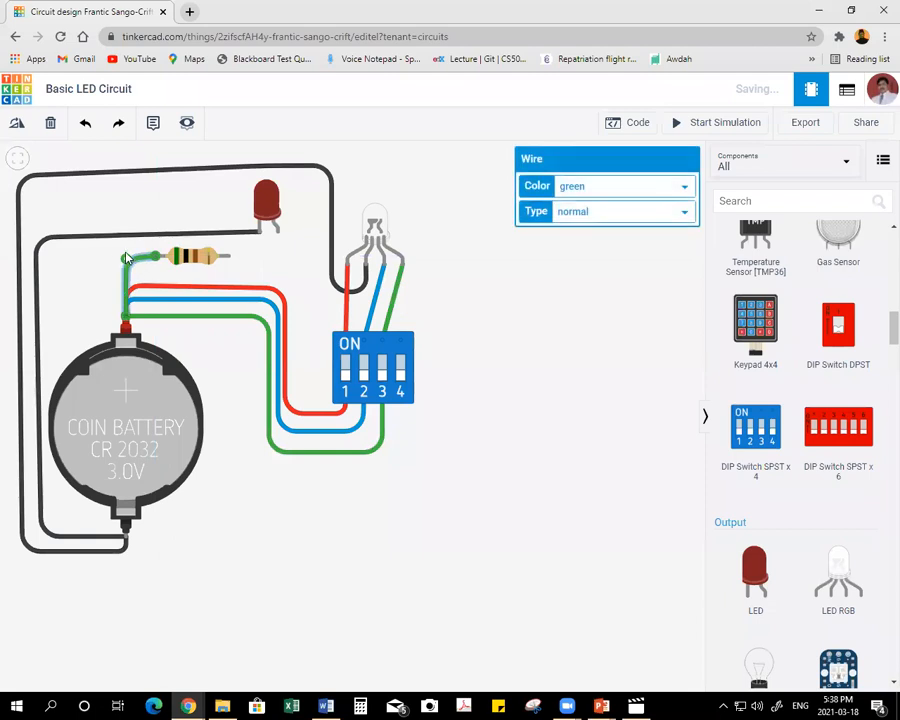
Connect the resistor's free lead to the red LED's anode with a right-angled wire and color it purple.
{"action": "left_click", "coordinate": [228, 256]}
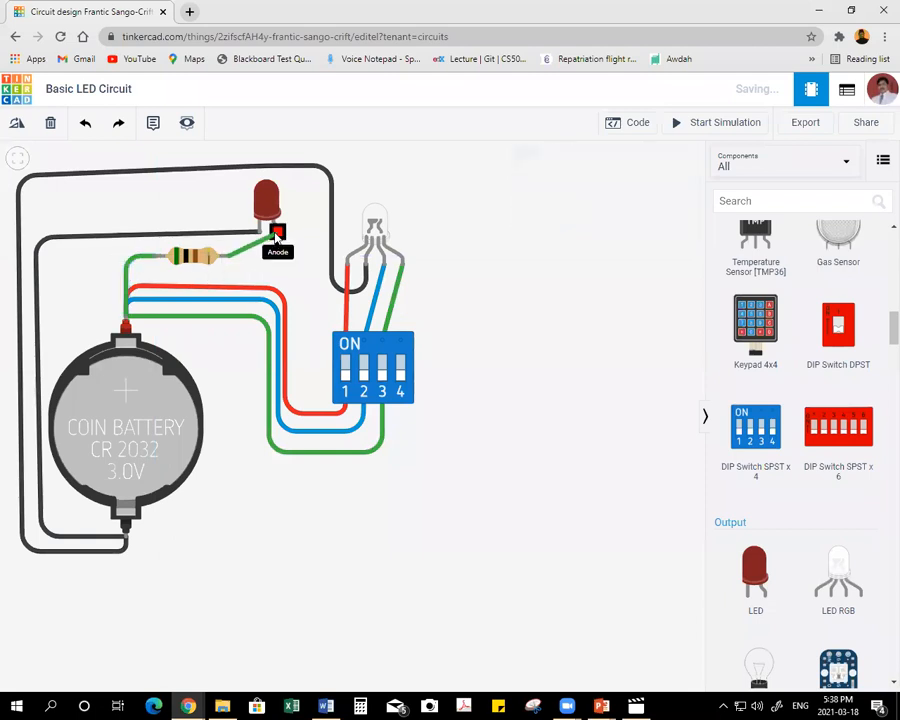
{"action": "left_click", "coordinate": [278, 256]}
{"action": "left_click", "coordinate": [277, 232]}
{"action": "left_click", "coordinate": [601, 195]}
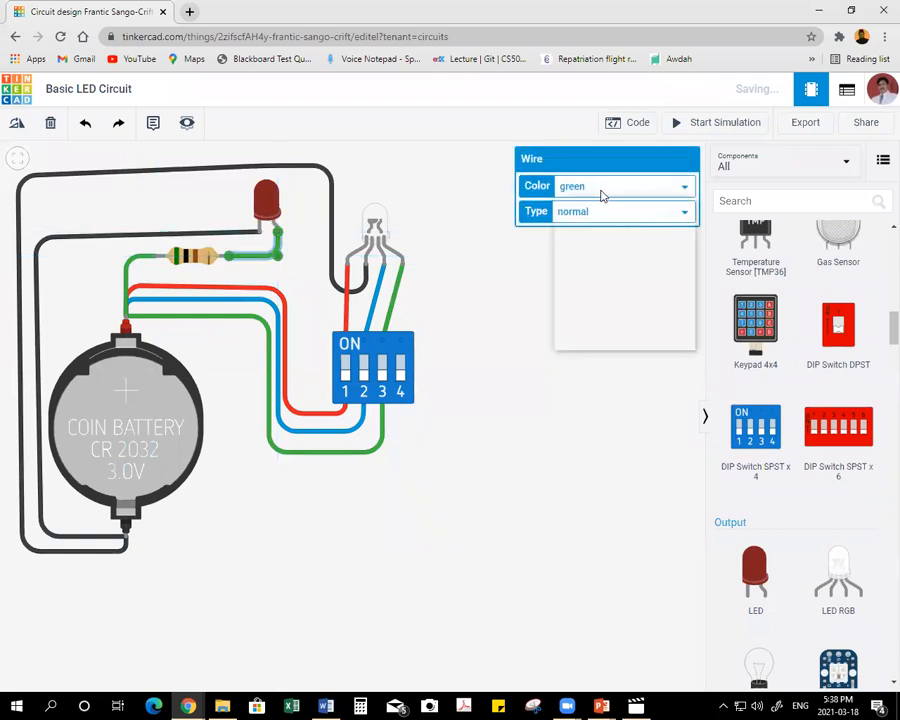
{"action": "left_click", "coordinate": [598, 292]}
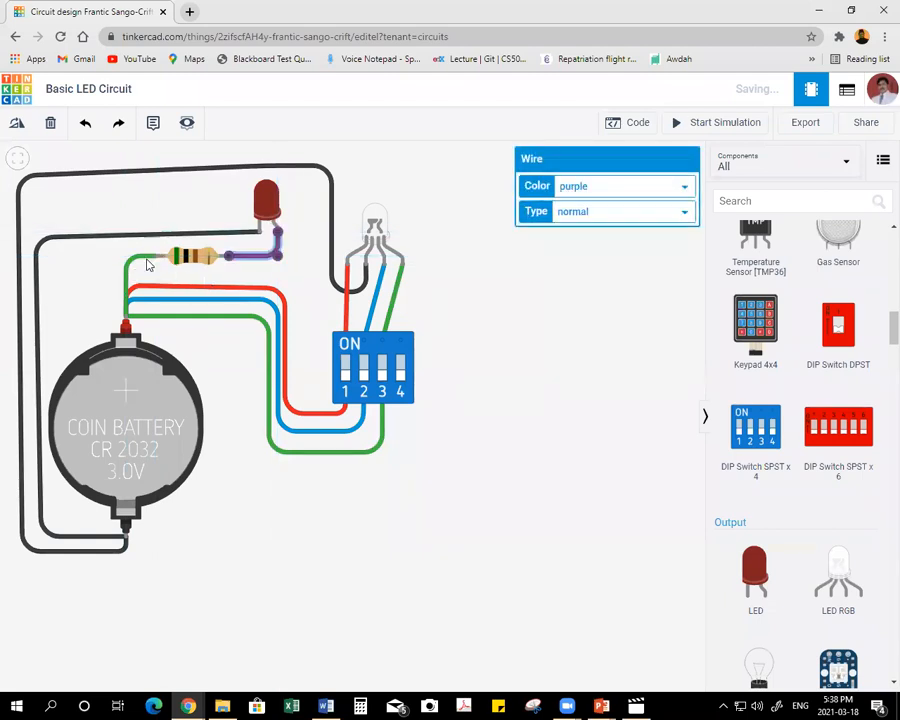
Recolor the wire between the coin cell and the resistor purple, and start the simulation.
{"action": "left_click", "coordinate": [142, 257]}
{"action": "left_click", "coordinate": [609, 202]}
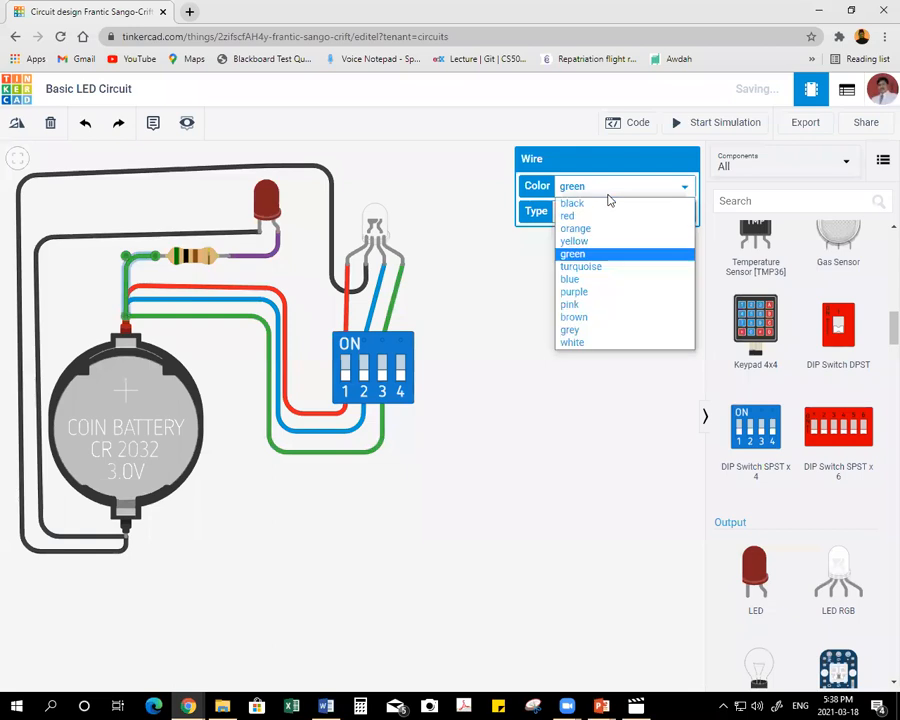
{"action": "left_click", "coordinate": [596, 291]}
{"action": "left_click", "coordinate": [446, 372]}
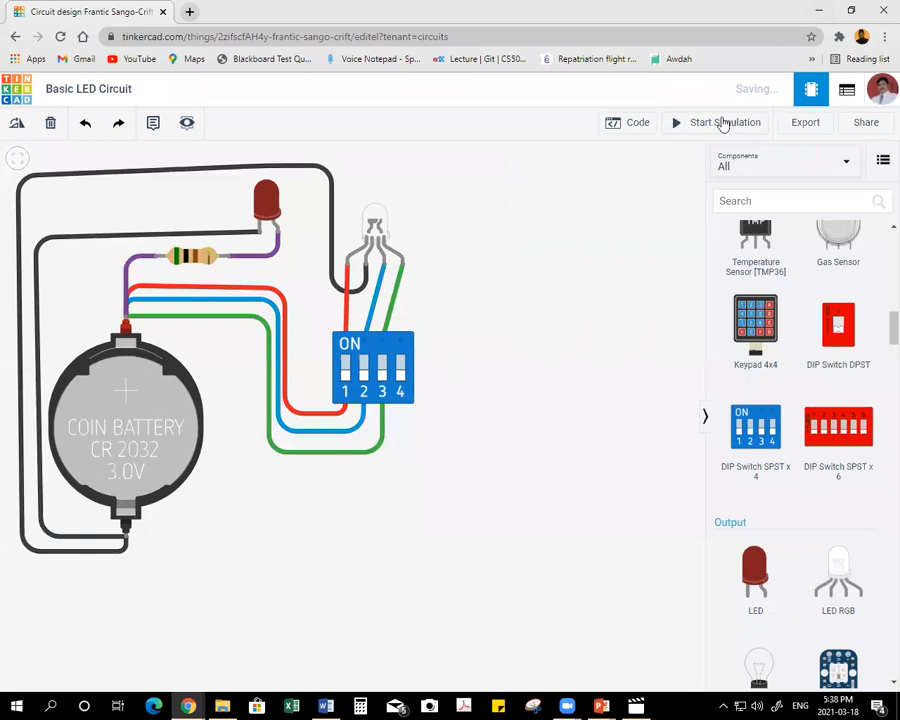
{"action": "left_click", "coordinate": [697, 122]}
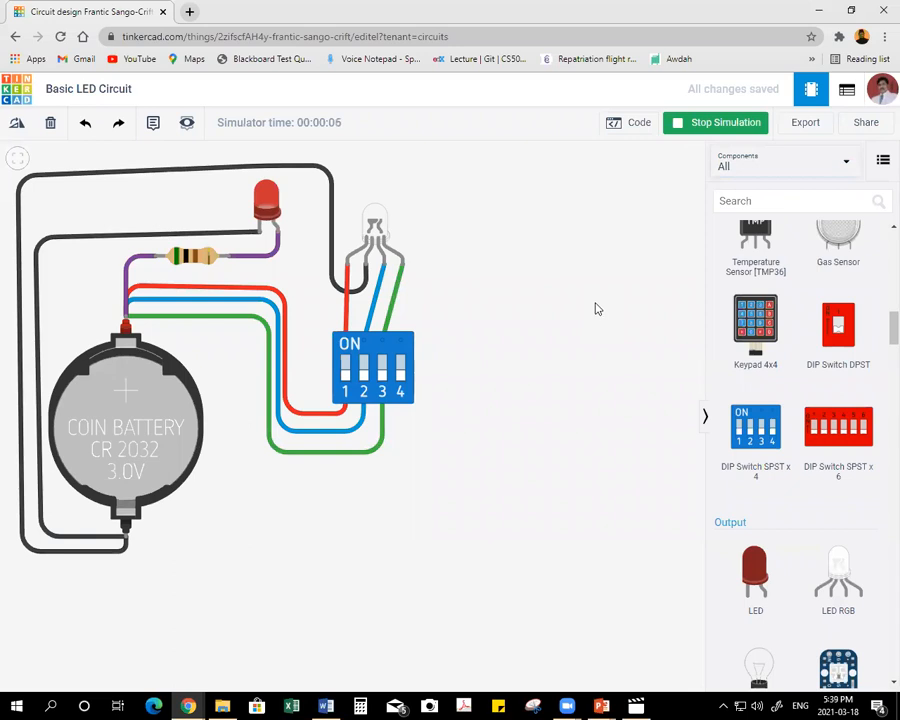
Set resistor R1's resistance to 20 Ω while the simulation runs, and read the warning on the red LED.
{"action": "left_click", "coordinate": [192, 256]}
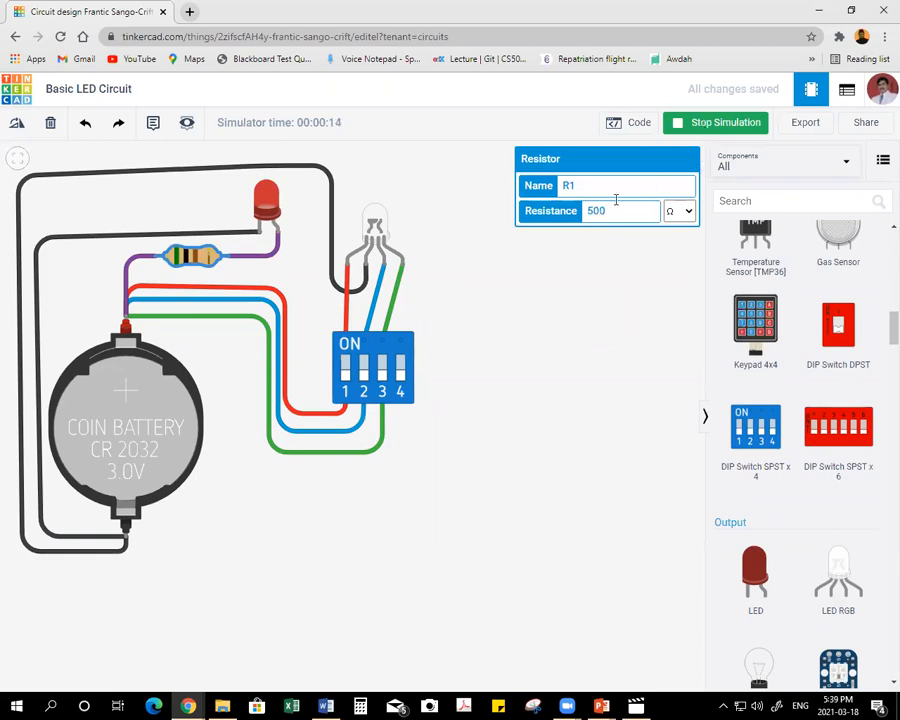
{"action": "double_click", "coordinate": [604, 213]}
{"action": "type", "text": "200"}
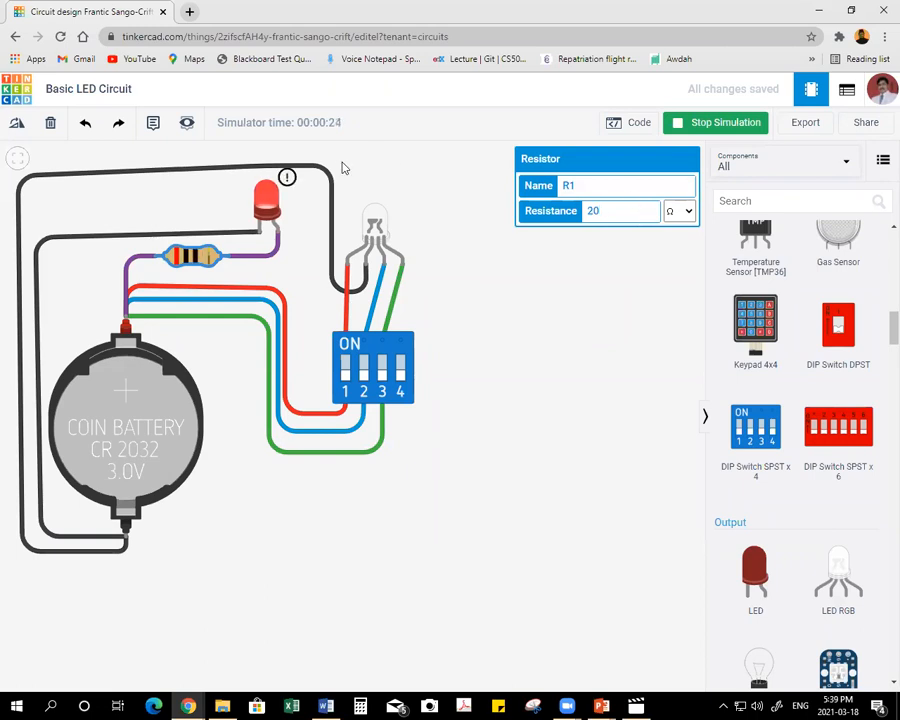
{"action": "mouse_move", "coordinate": [287, 178]}
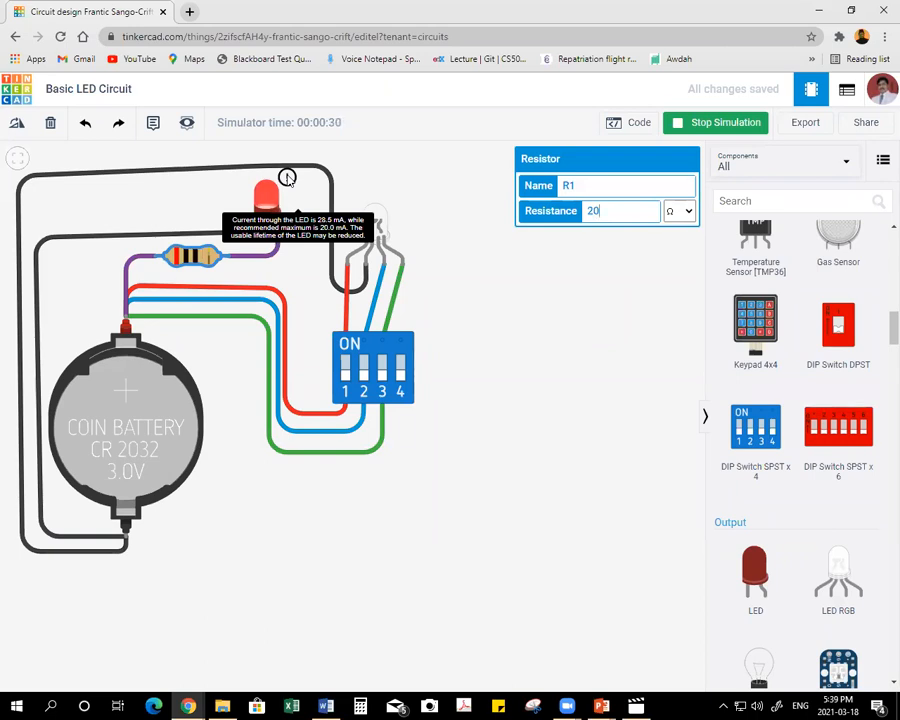
Try 30, 40 and 35 Ω for resistor R1 in the running simulation, and settle on 40 Ω.
{"action": "key", "text": "BackSpace"}
{"action": "type", "text": "30"}
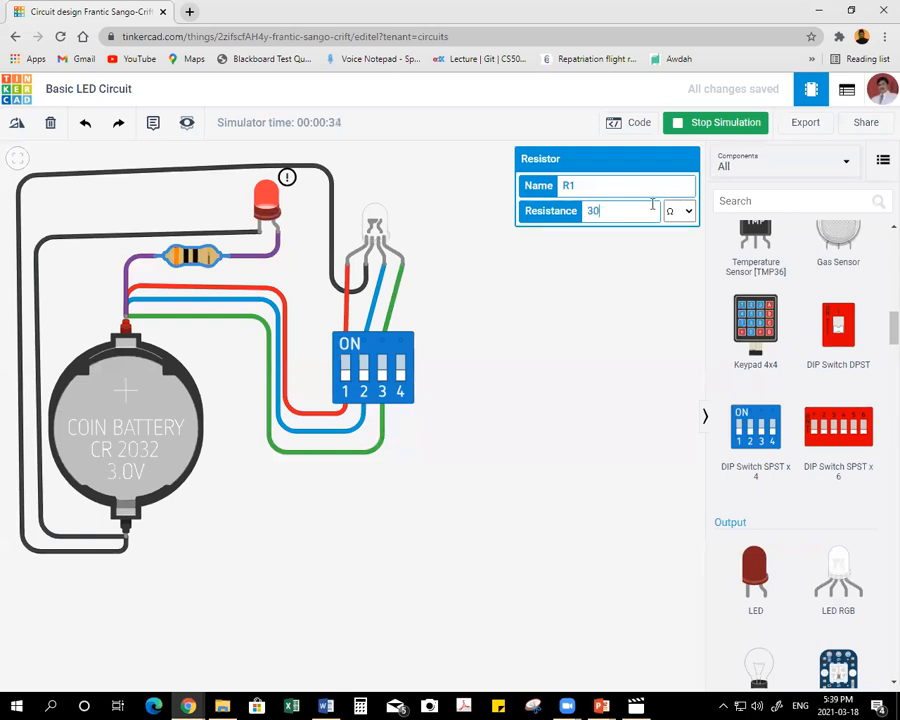
{"action": "key", "text": "BackSpace"}
{"action": "key", "text": "BackSpace"}
{"action": "type", "text": "40"}
{"action": "key", "text": "Return"}
{"action": "key", "text": "BackSpace"}
{"action": "key", "text": "BackSpace"}
{"action": "type", "text": "35"}
{"action": "key", "text": "BackSpace"}
{"action": "type", "text": "0"}
{"action": "left_click", "coordinate": [322, 235]}
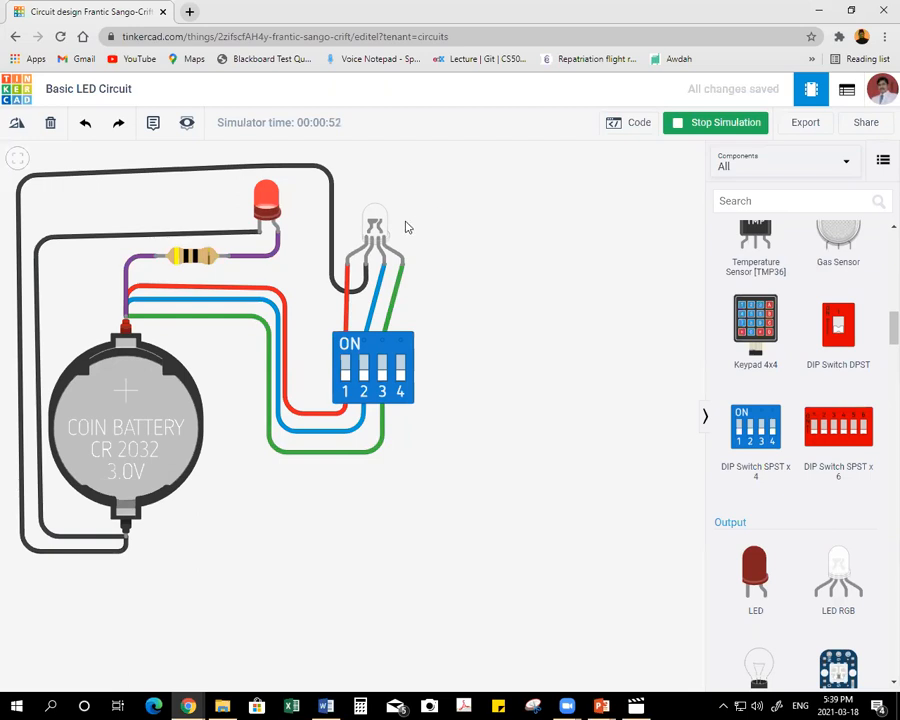
Test the RGB LED by turning DIP switches 1, 2 and 3 on in turn and back off, and stop the simulation.
{"action": "left_click", "coordinate": [375, 225]}
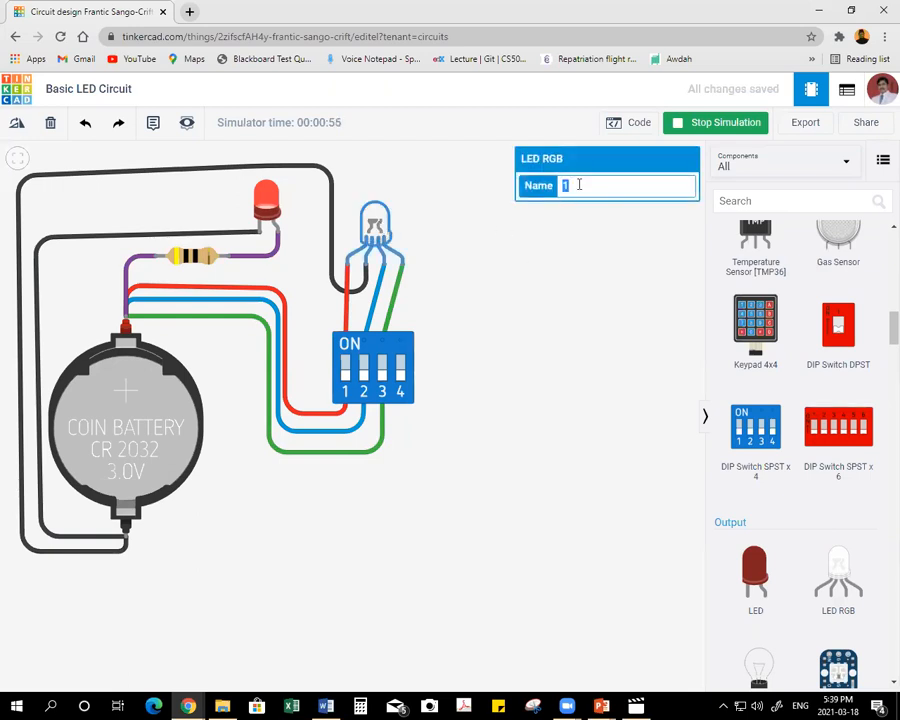
{"action": "left_click", "coordinate": [550, 254]}
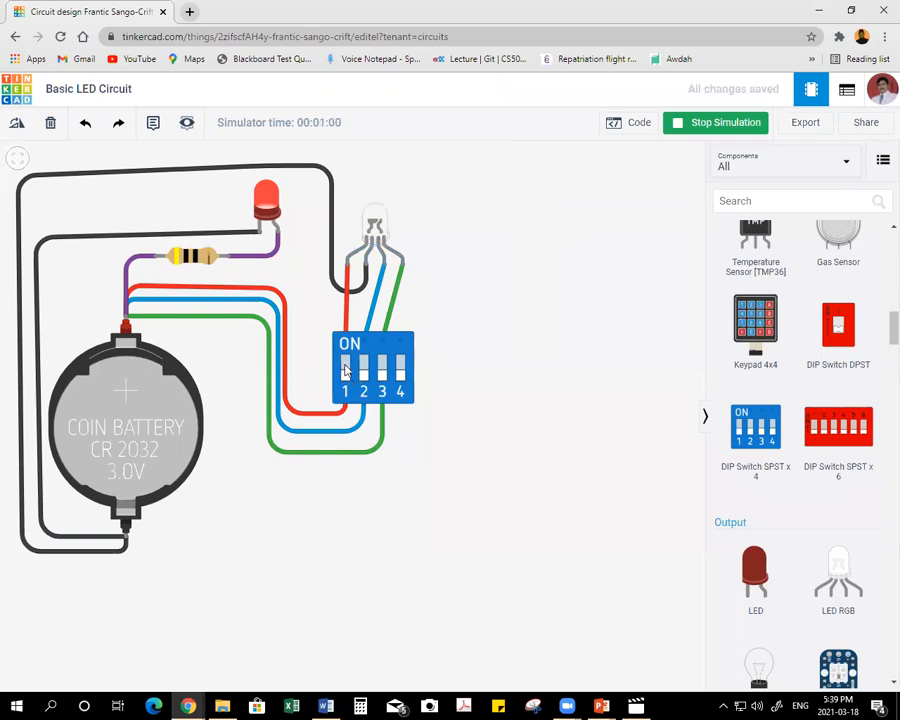
{"action": "left_click", "coordinate": [345, 370]}
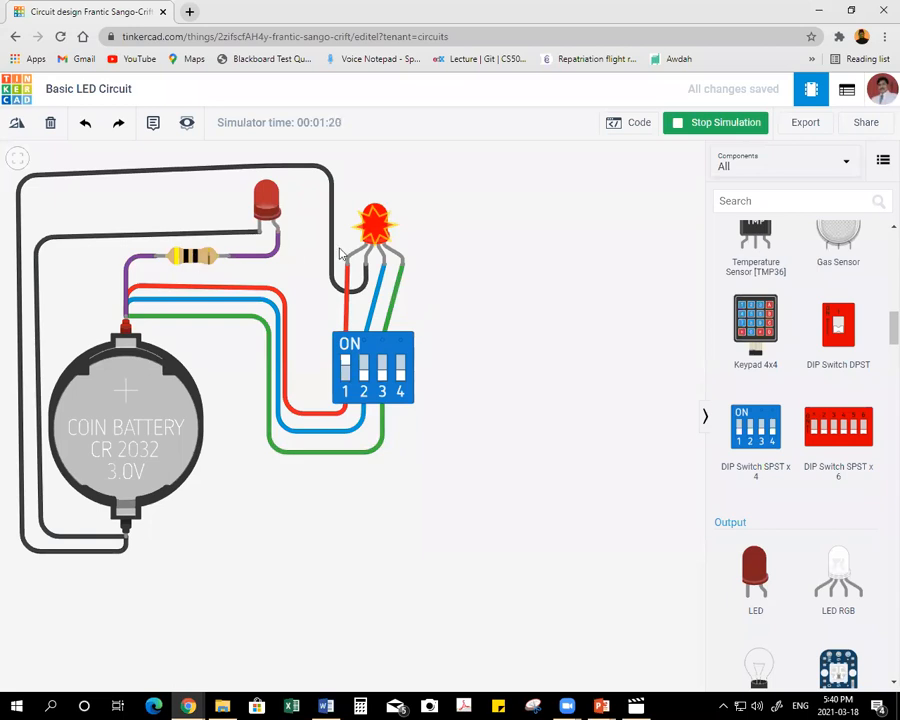
{"action": "left_click", "coordinate": [364, 370]}
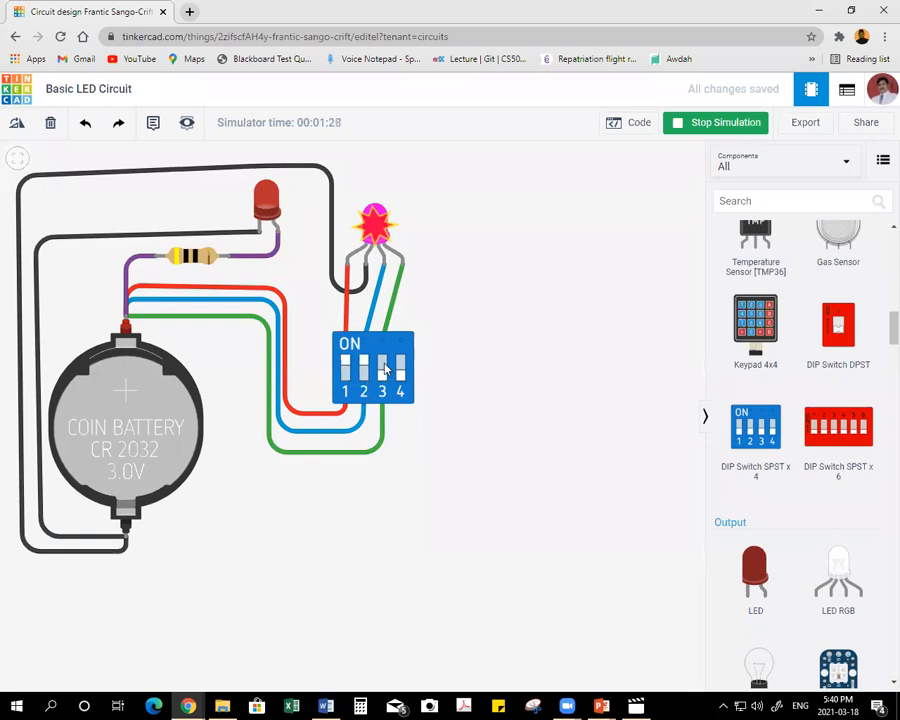
{"action": "left_click", "coordinate": [385, 369]}
{"action": "left_click", "coordinate": [379, 366]}
{"action": "left_click", "coordinate": [364, 369]}
{"action": "left_click", "coordinate": [347, 368]}
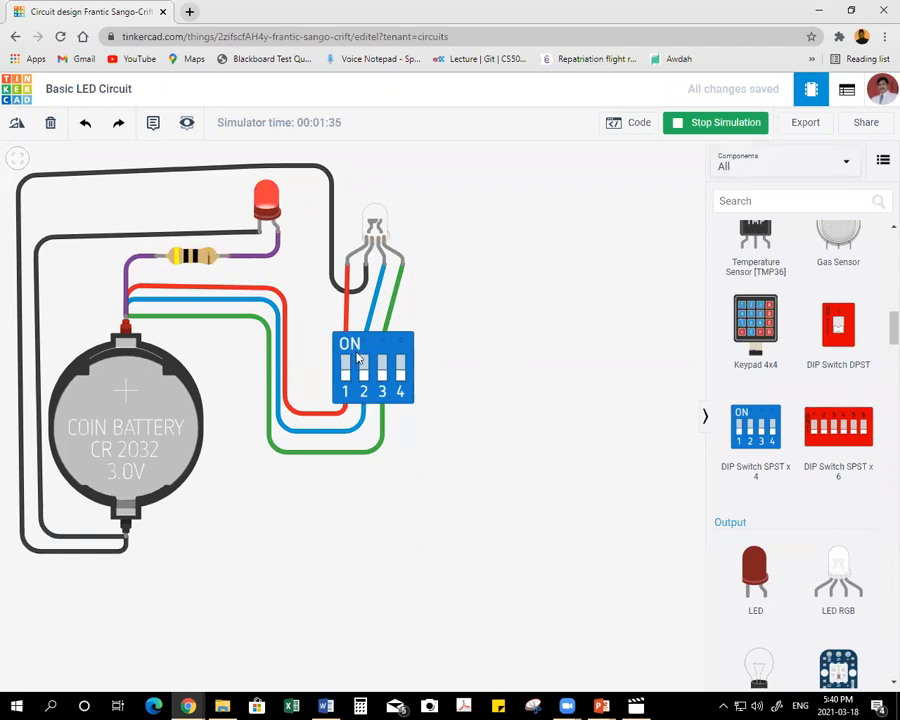
{"action": "left_click", "coordinate": [695, 124]}
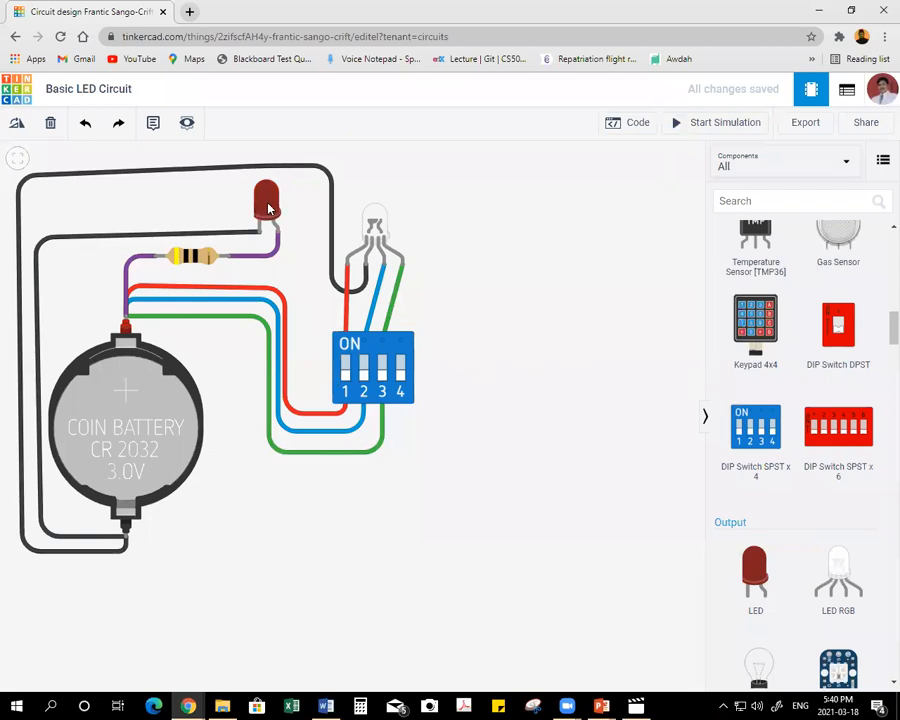
Add a second resistor from the Basic components, rotate it horizontal, and place it above the existing resistor, beside the red LED.
{"action": "left_click", "coordinate": [222, 258]}
{"action": "left_click", "coordinate": [242, 169]}
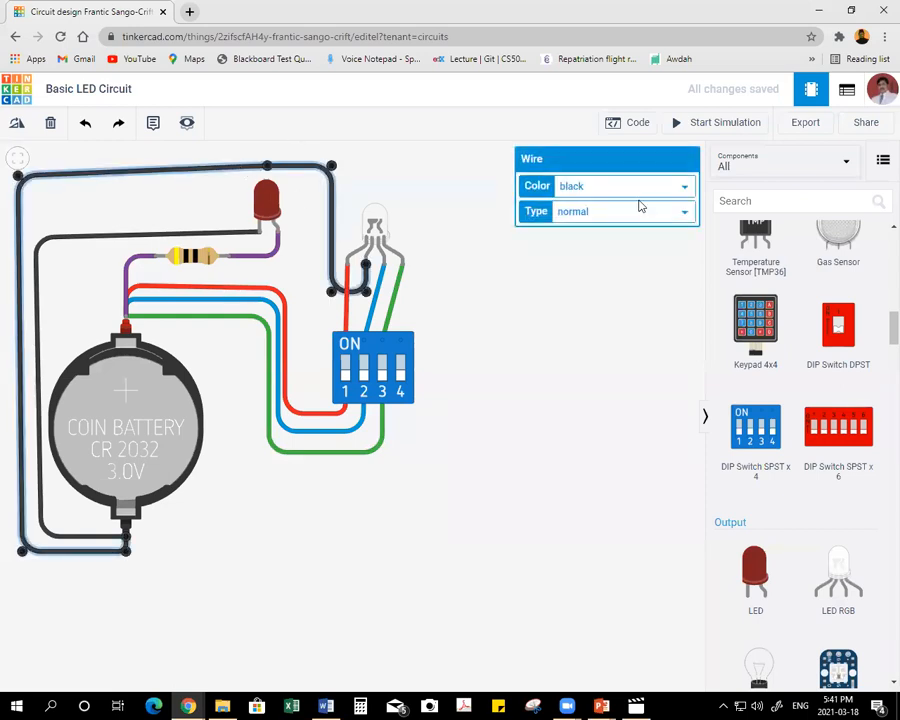
{"action": "left_click", "coordinate": [605, 309]}
{"action": "scroll", "coordinate": [771, 299], "scroll_direction": "up", "scroll_amount": 5}
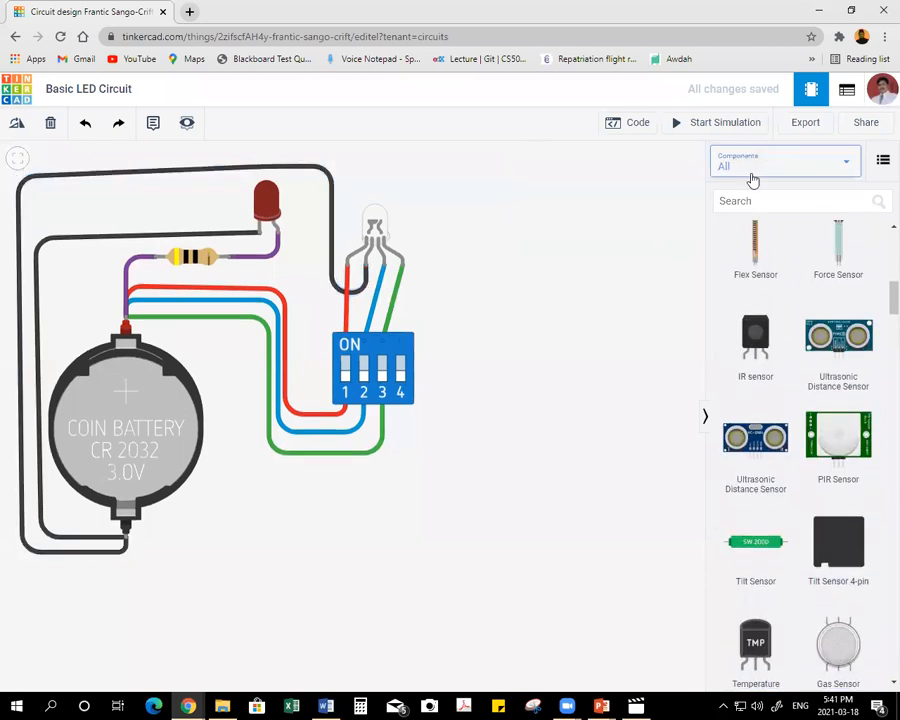
{"action": "left_click", "coordinate": [752, 168]}
{"action": "left_click", "coordinate": [762, 210]}
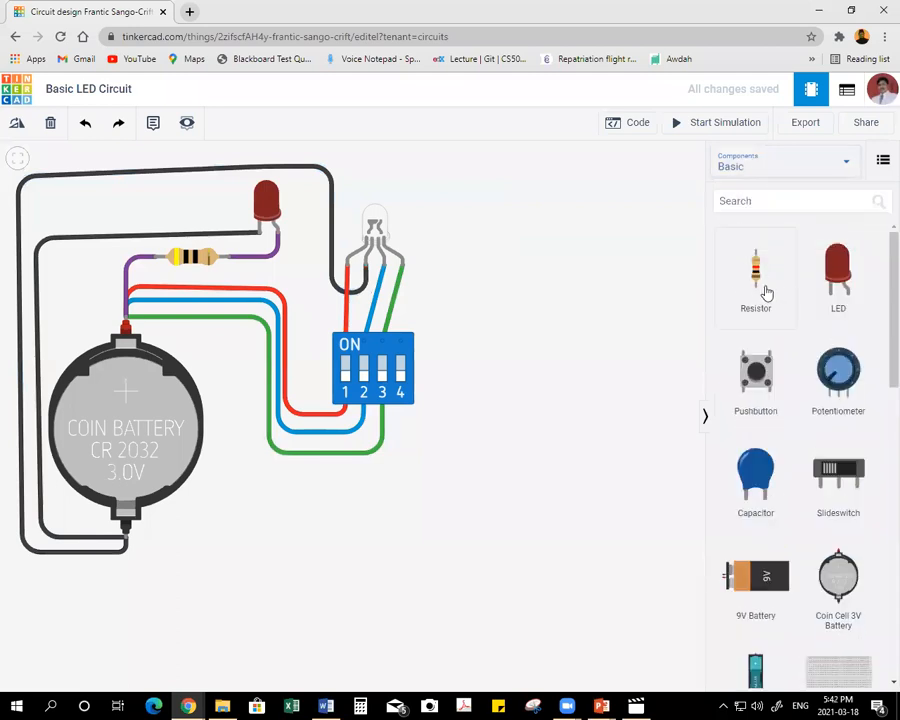
{"action": "left_click_drag", "start_coordinate": [757, 273], "coordinate": [486, 222]}
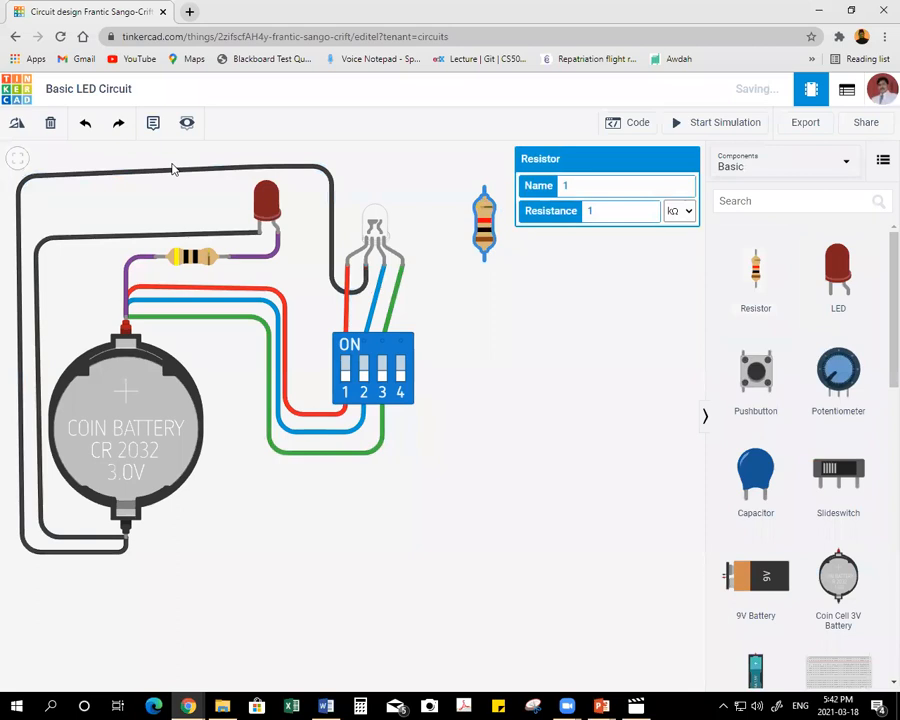
{"action": "left_click", "coordinate": [19, 124]}
{"action": "left_click", "coordinate": [17, 123]}
{"action": "left_click", "coordinate": [17, 123]}
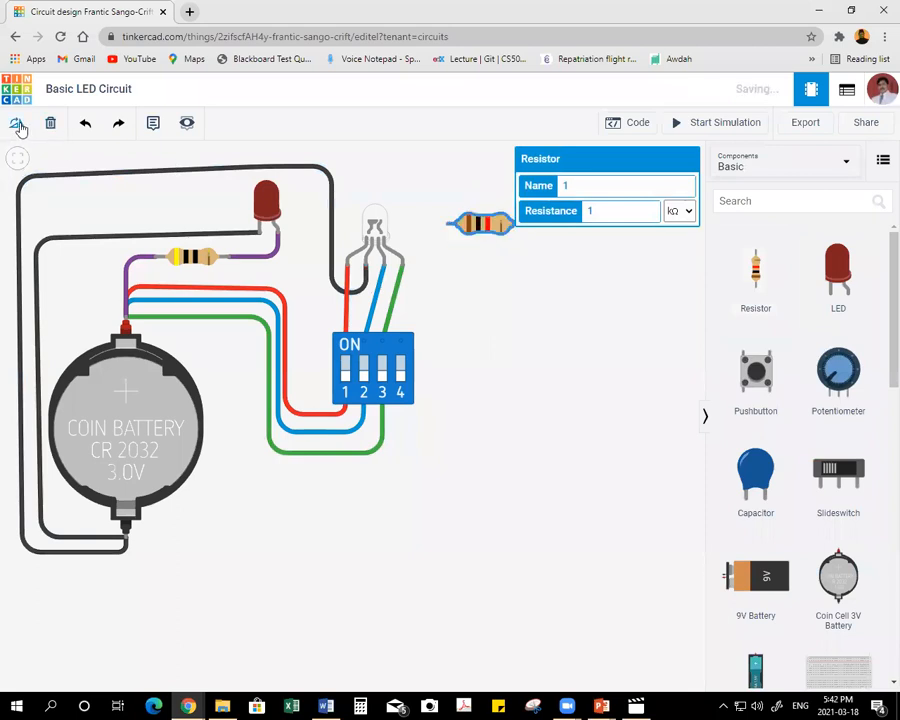
{"action": "left_click_drag", "start_coordinate": [480, 224], "coordinate": [183, 192]}
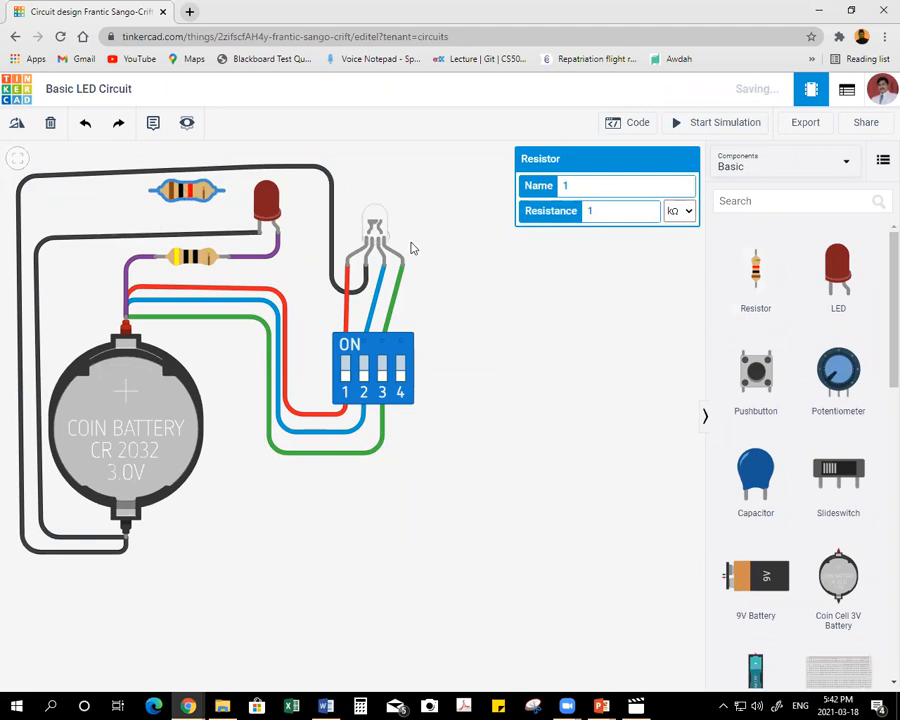
Delete the black wire between the RGB LED's cathode and the coin cell's negative terminal.
{"action": "left_click", "coordinate": [366, 268]}
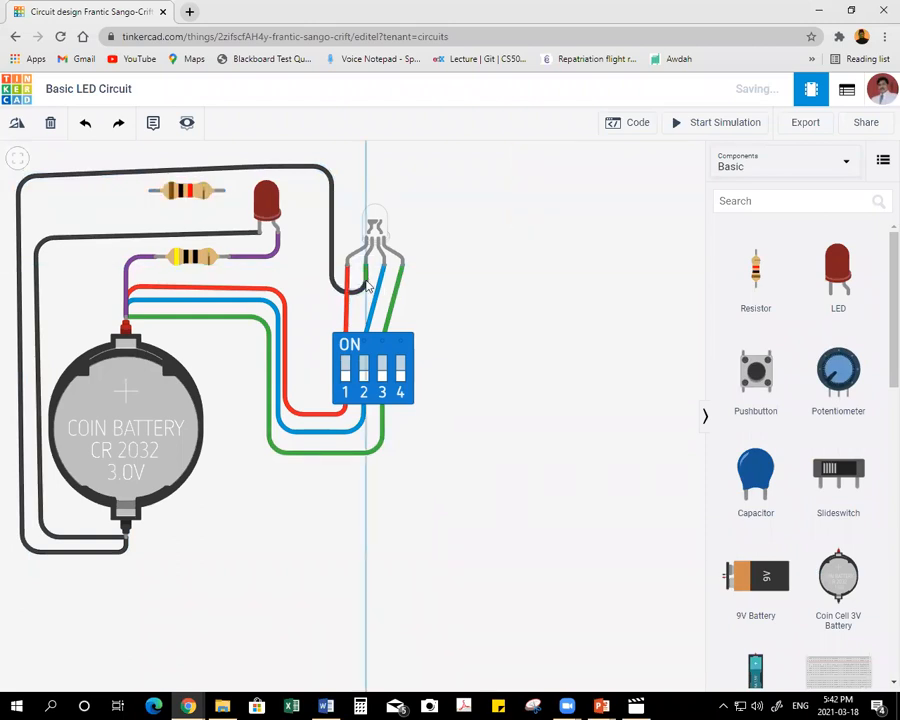
{"action": "left_click", "coordinate": [366, 278]}
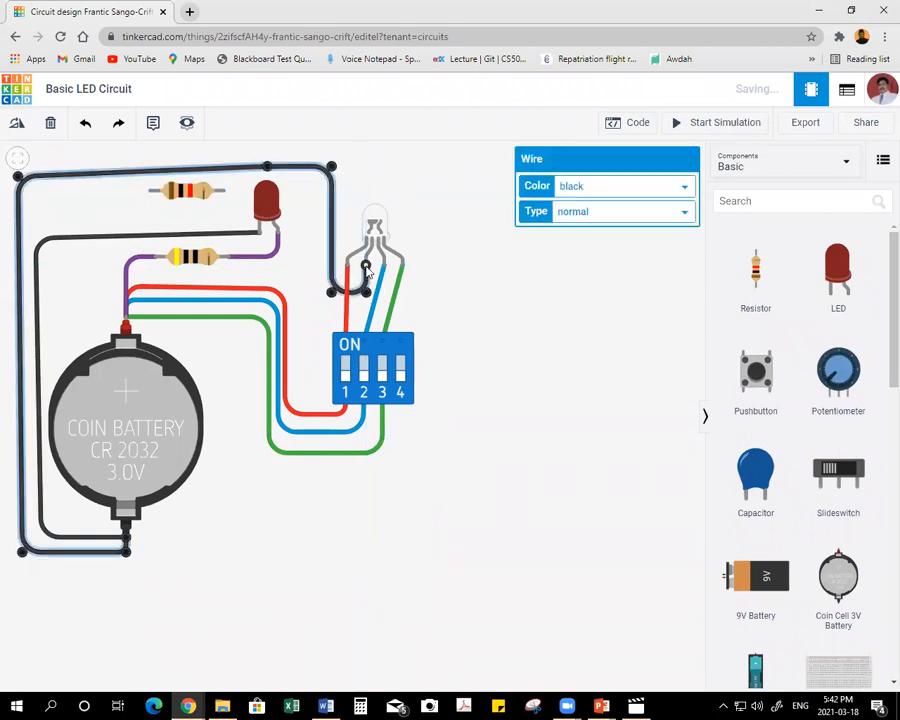
{"action": "left_click_drag", "start_coordinate": [366, 267], "coordinate": [368, 293]}
{"action": "key", "text": "Delete"}
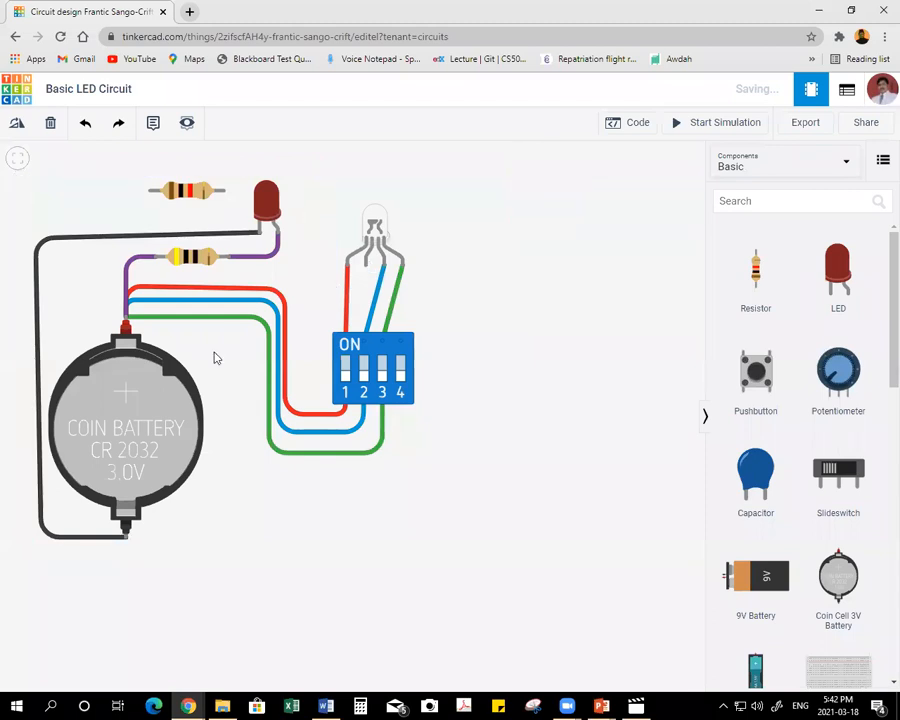
Route a wire from the coin cell's negative terminal around the circuit's outer side to the new resistor's nearer lead.
{"action": "left_click", "coordinate": [126, 538]}
{"action": "left_click", "coordinate": [126, 557]}
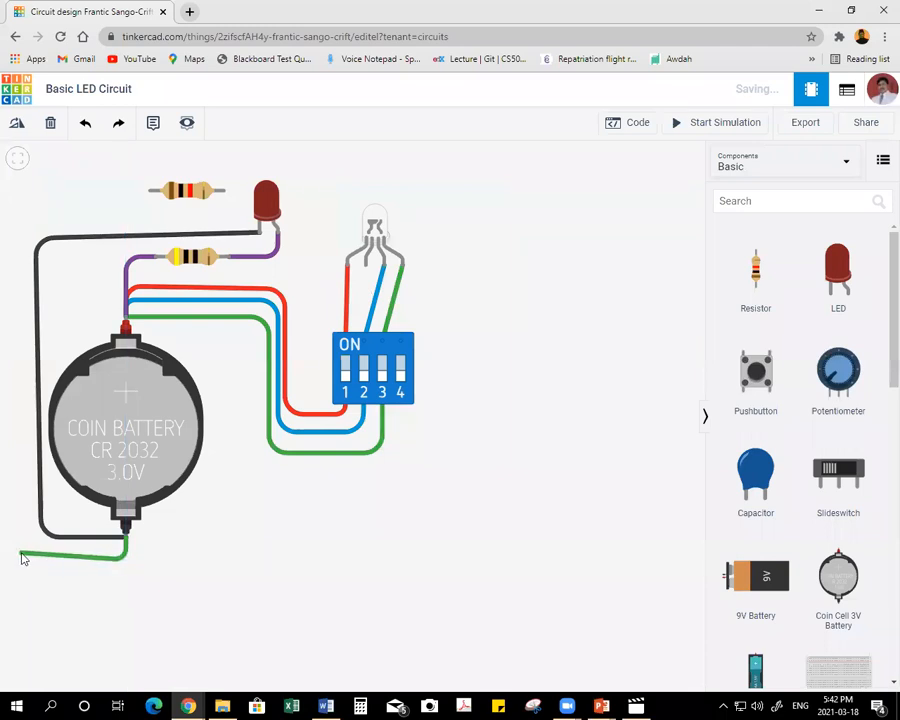
{"action": "left_click", "coordinate": [21, 557]}
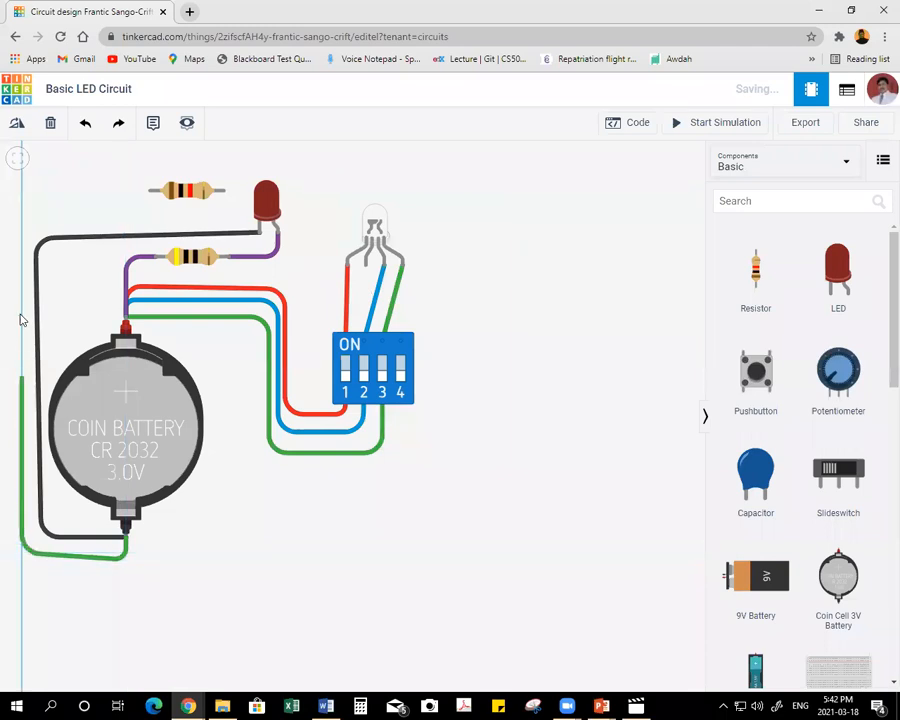
{"action": "left_click", "coordinate": [17, 191]}
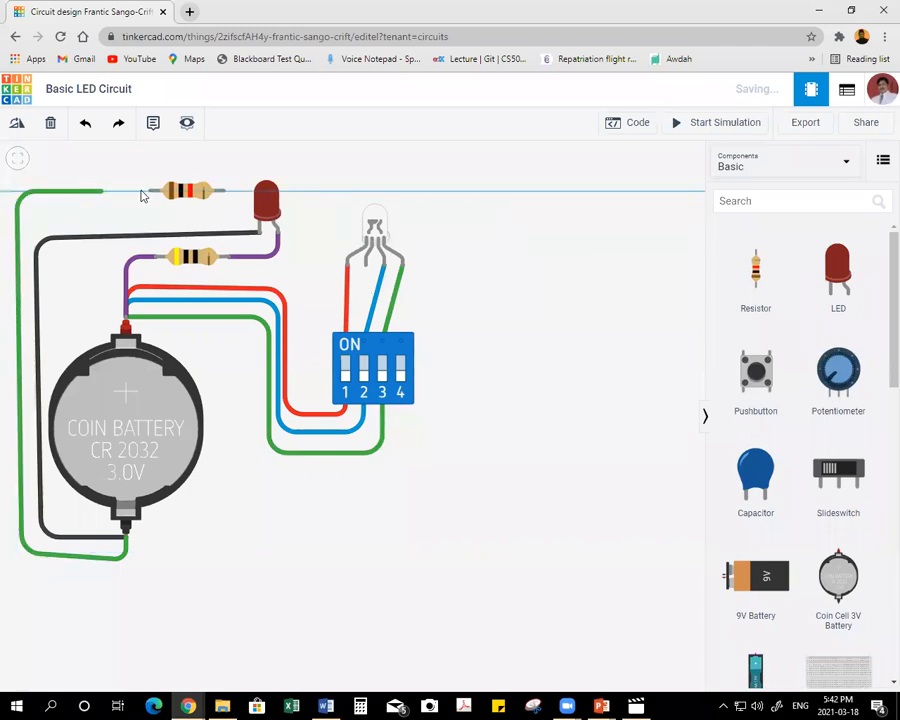
{"action": "left_click", "coordinate": [150, 190]}
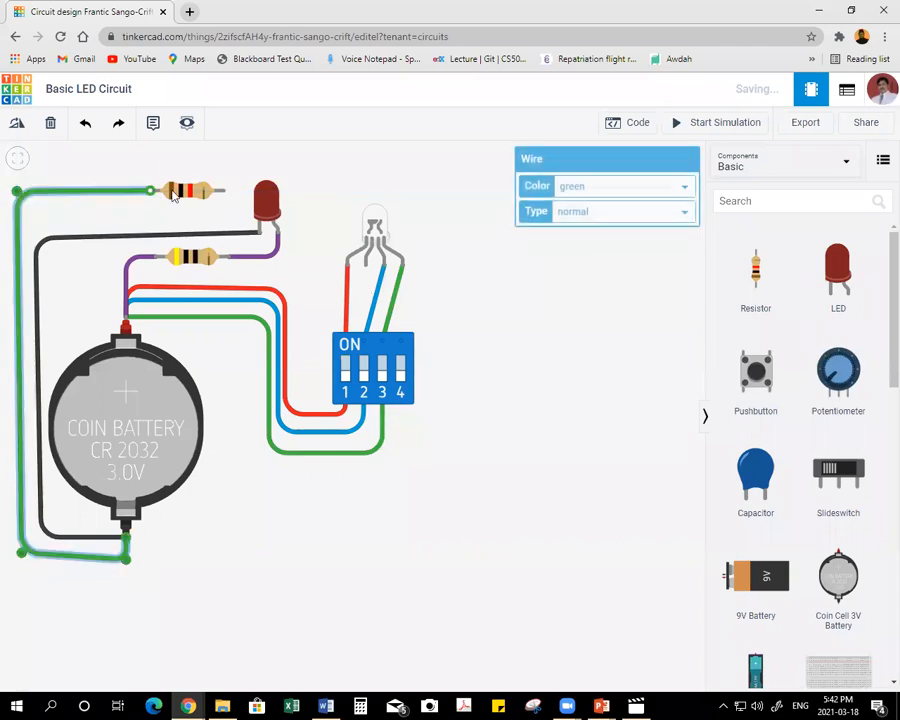
Route a wire from the new resistor's Terminal 2 over and past the red LED to the RGB LED's cathode.
{"action": "left_click", "coordinate": [224, 192]}
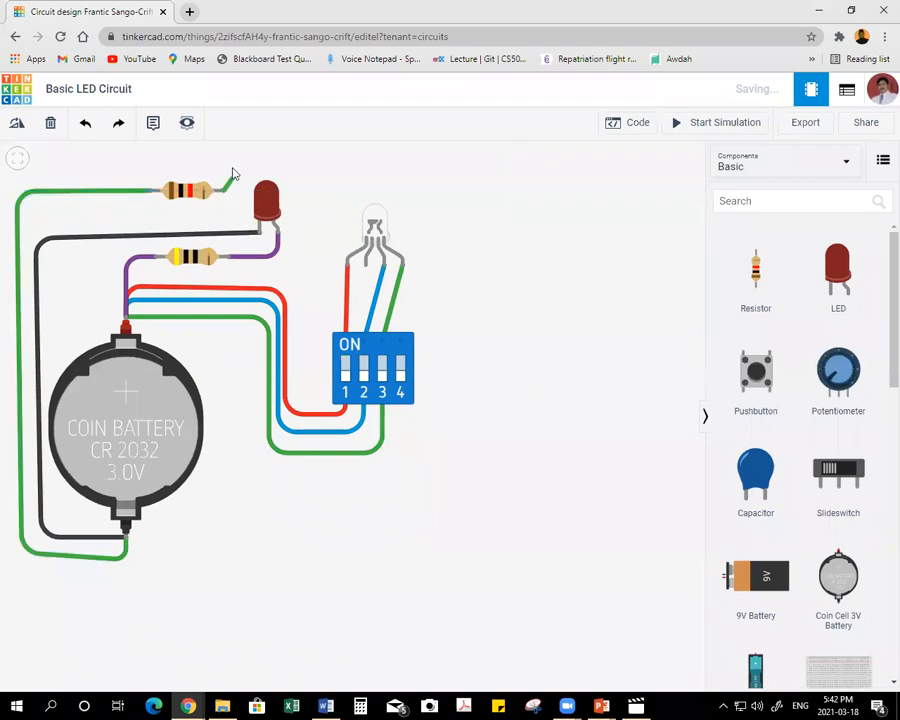
{"action": "left_click", "coordinate": [226, 160]}
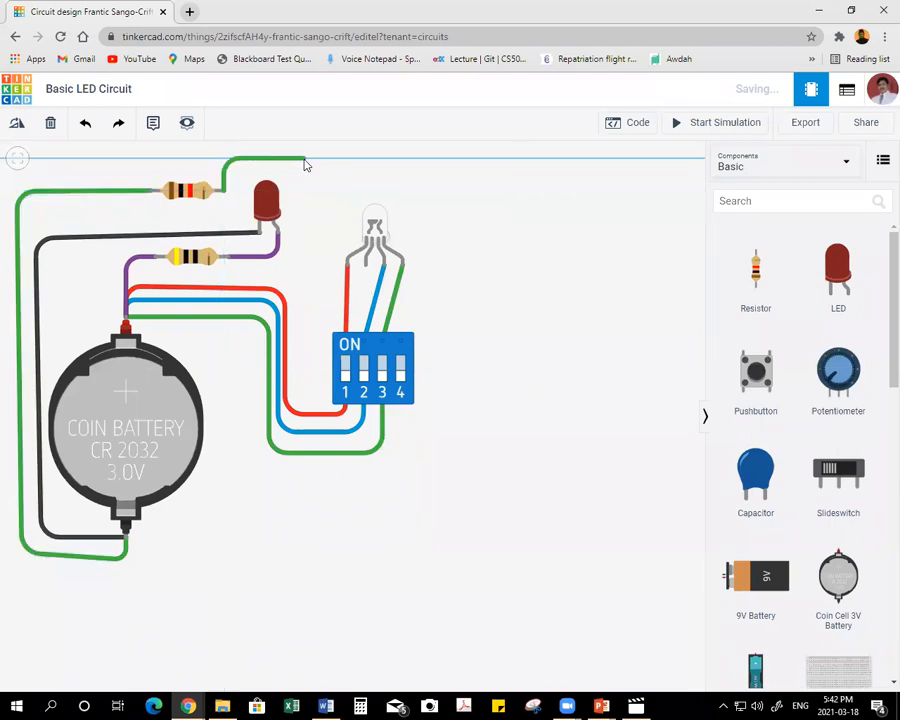
{"action": "left_click", "coordinate": [305, 161]}
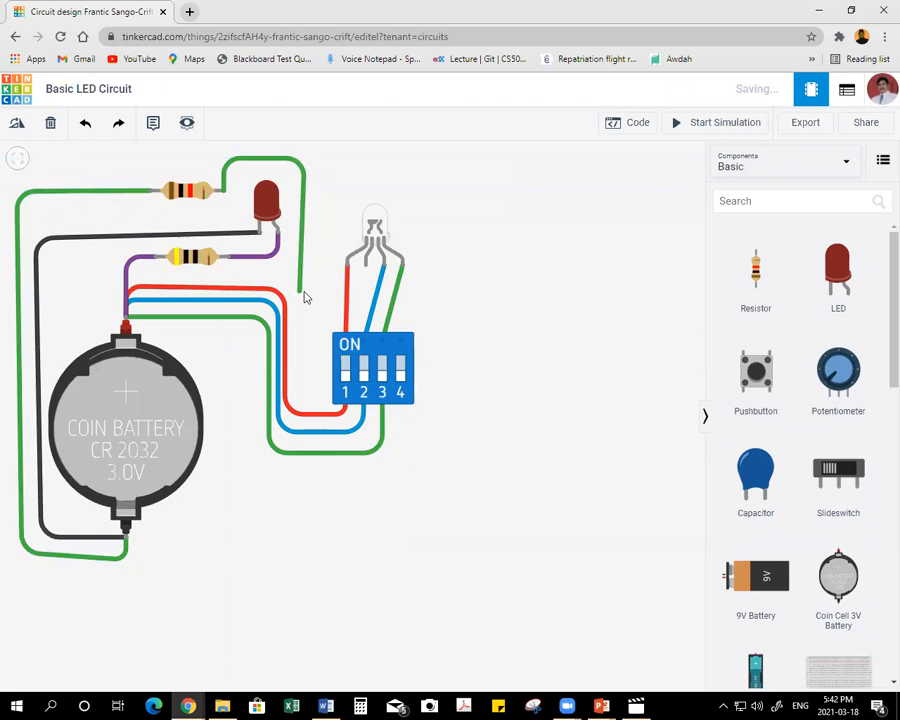
{"action": "left_click", "coordinate": [305, 288]}
{"action": "left_click", "coordinate": [363, 291]}
{"action": "left_click", "coordinate": [362, 290]}
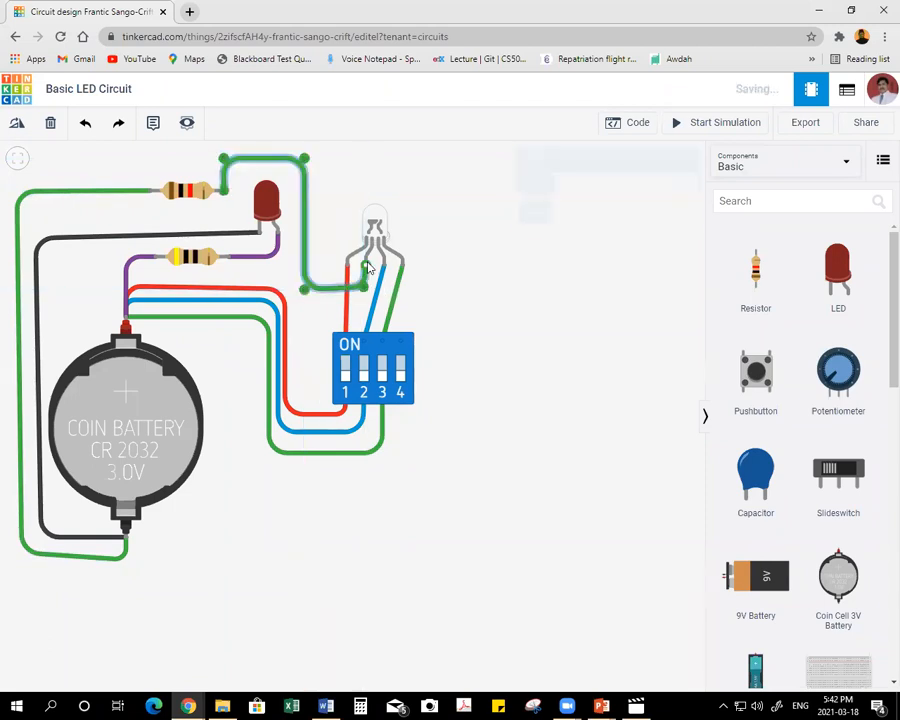
Color both wires attached to the new resistor black.
{"action": "left_click", "coordinate": [610, 204]}
{"action": "left_click", "coordinate": [100, 191]}
{"action": "left_click", "coordinate": [679, 192]}
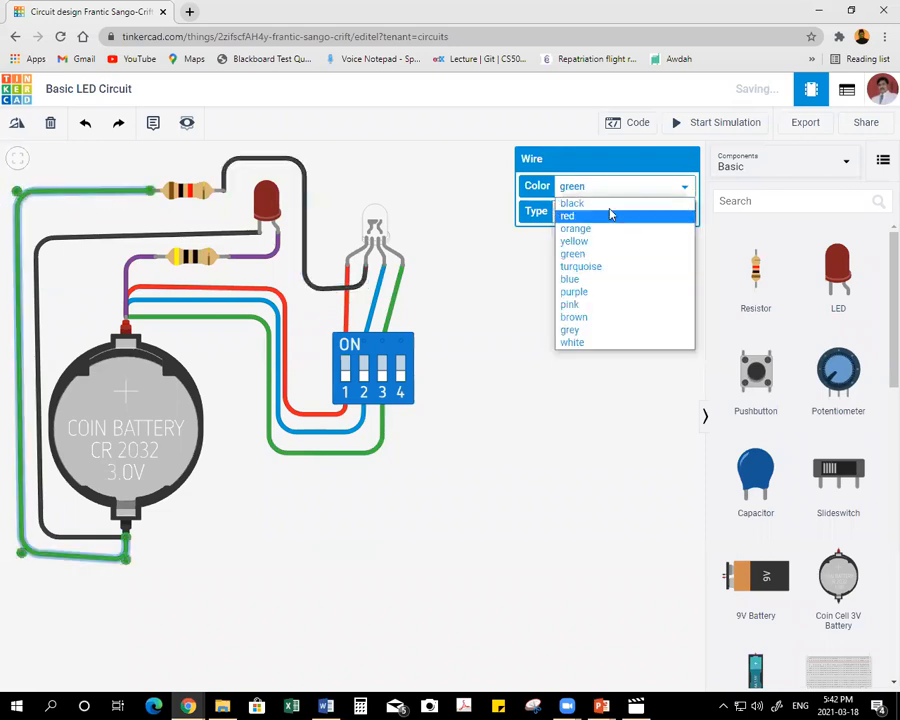
{"action": "left_click", "coordinate": [610, 201]}
{"action": "left_click", "coordinate": [548, 359]}
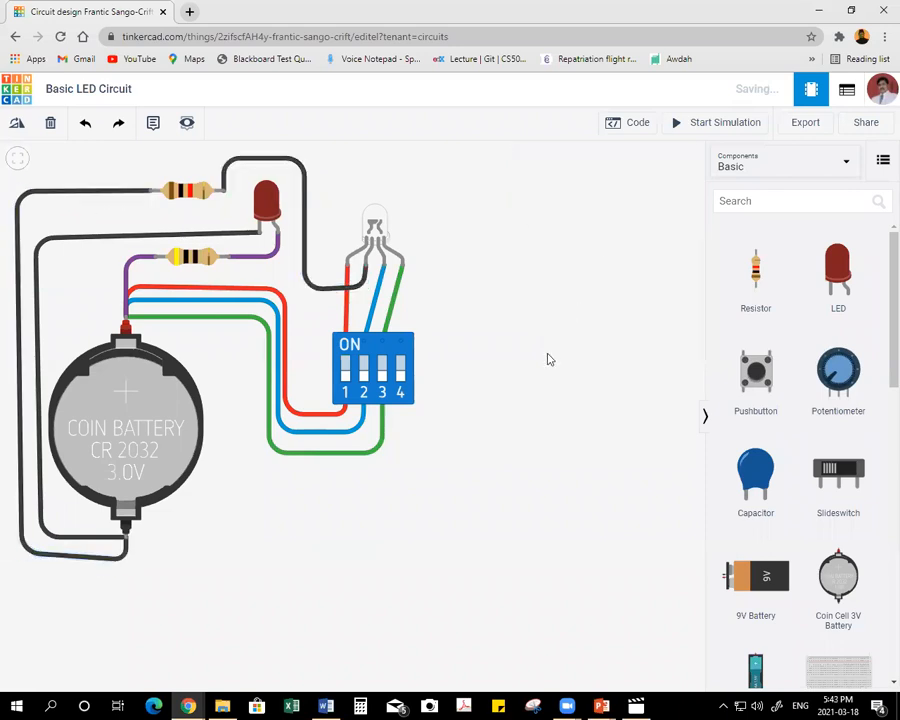
Start the simulation and turn on DIP switches 1, 2 and 3 one at a time, leaving only switch 3 on.
{"action": "left_click", "coordinate": [728, 122]}
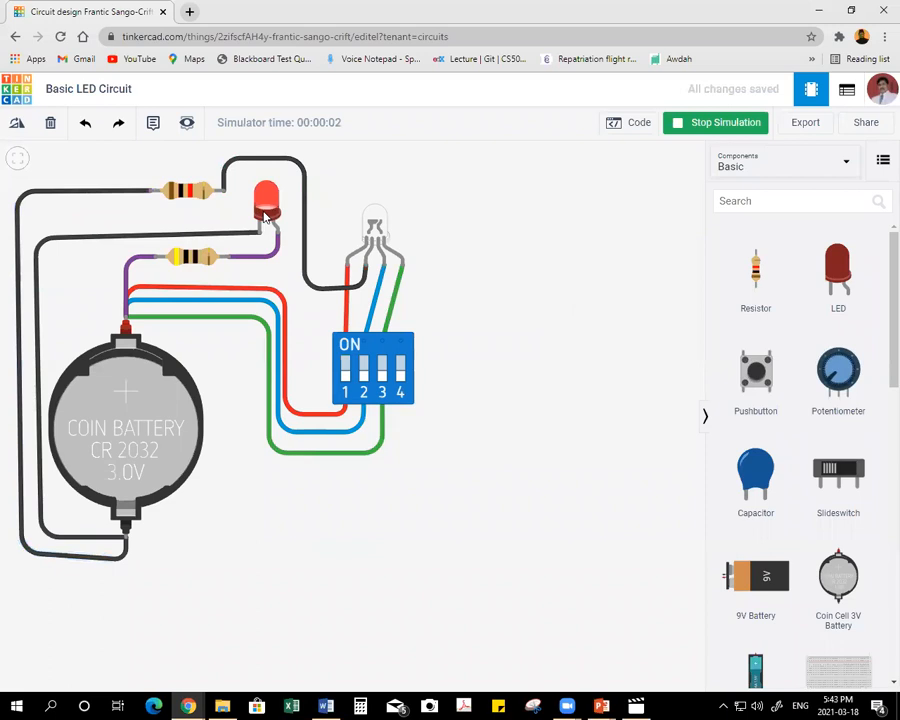
{"action": "left_click", "coordinate": [346, 369]}
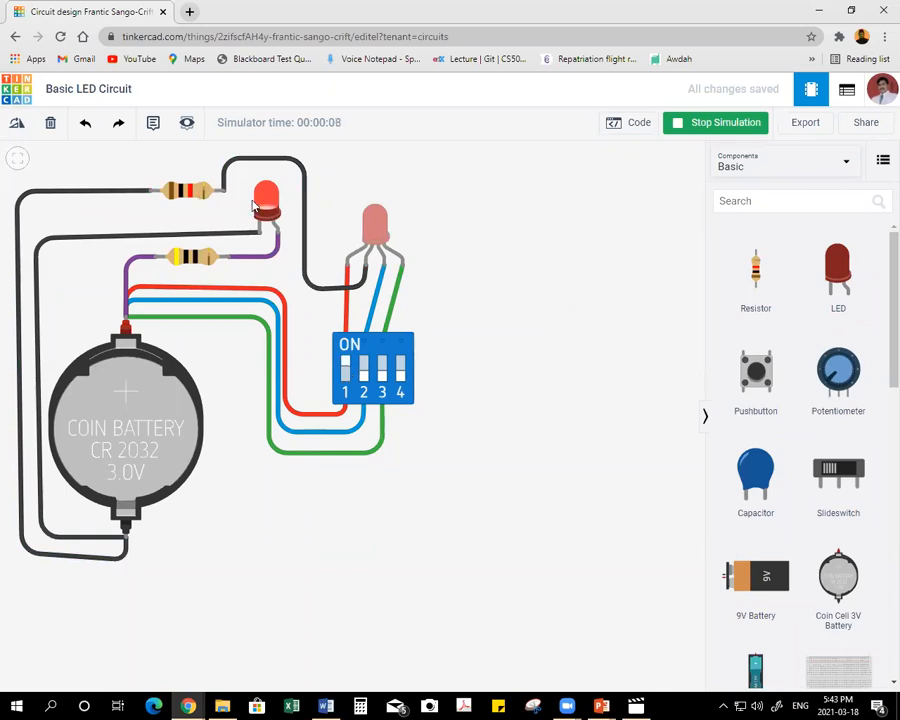
{"action": "left_click", "coordinate": [346, 368]}
{"action": "left_click", "coordinate": [364, 370]}
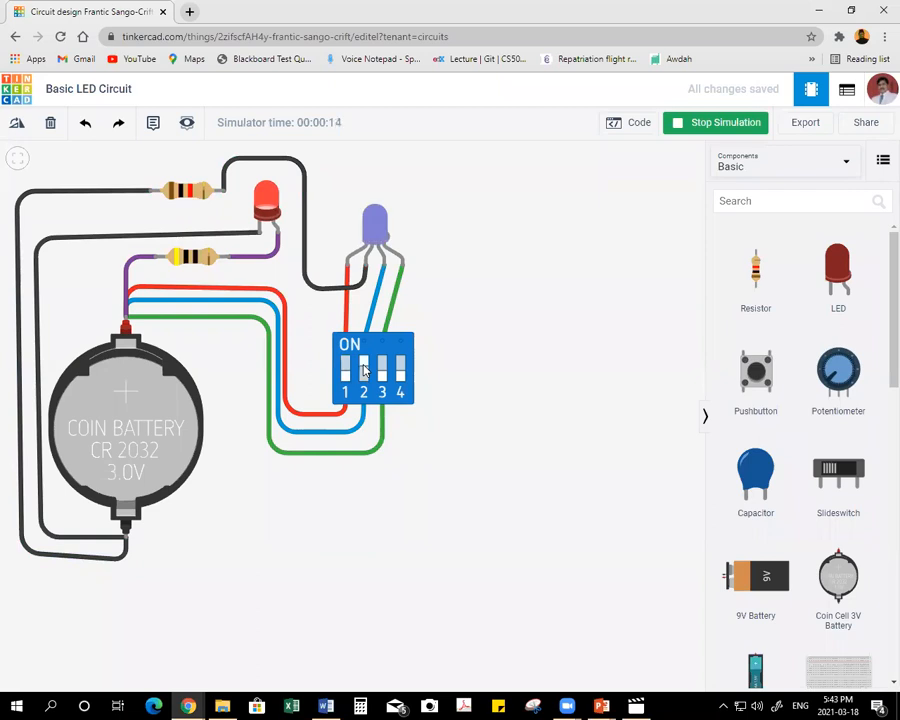
{"action": "left_click", "coordinate": [364, 370]}
{"action": "left_click", "coordinate": [382, 372]}
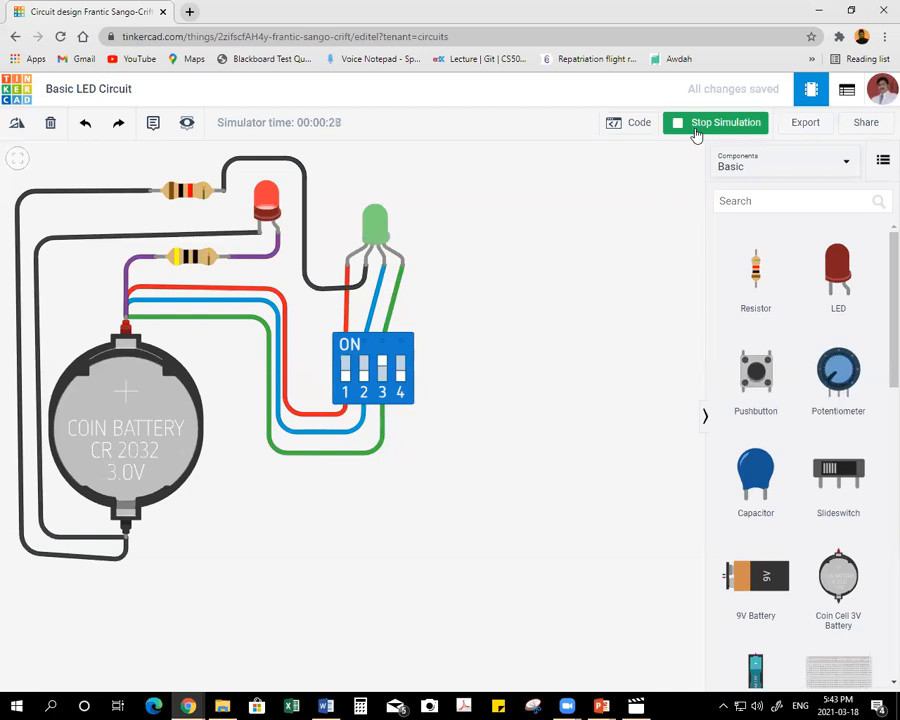
Show the circuit's code view and close it again.
{"action": "left_click", "coordinate": [633, 125]}
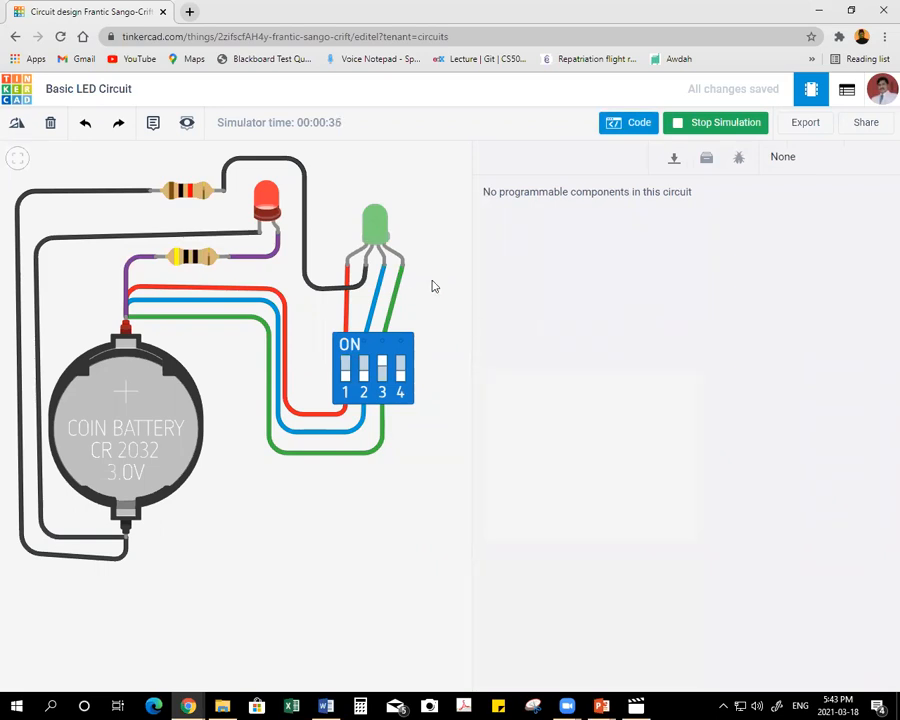
{"action": "left_click", "coordinate": [637, 123]}
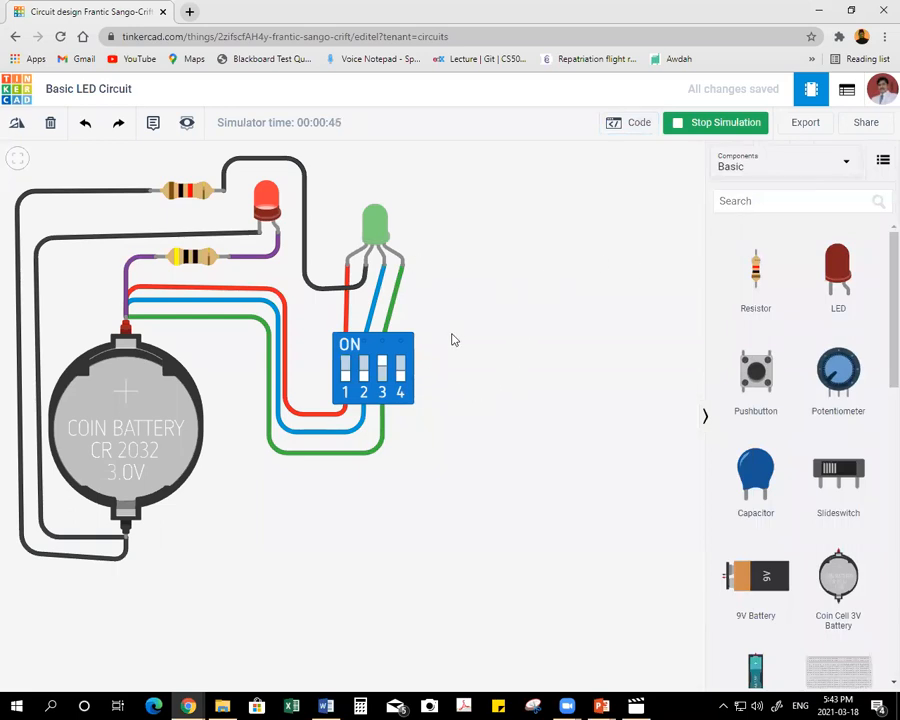
Turn off DIP switch 3, try switch 2 alone, and leave only switch 1 on.
{"action": "left_click", "coordinate": [380, 372]}
{"action": "left_click", "coordinate": [382, 372]}
{"action": "left_click", "coordinate": [364, 374]}
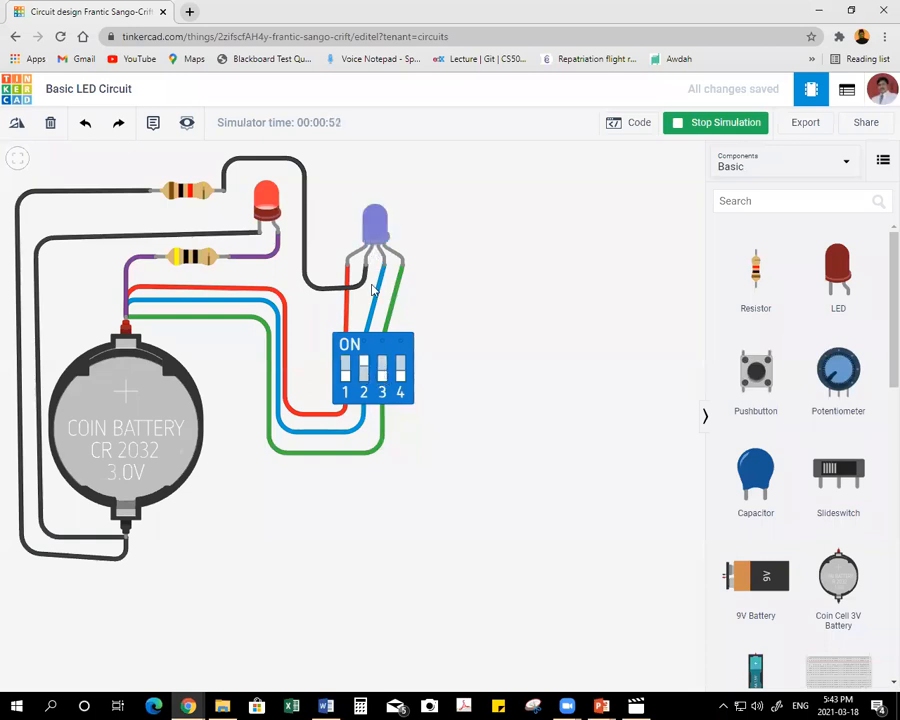
{"action": "left_click", "coordinate": [364, 372]}
{"action": "left_click", "coordinate": [345, 372]}
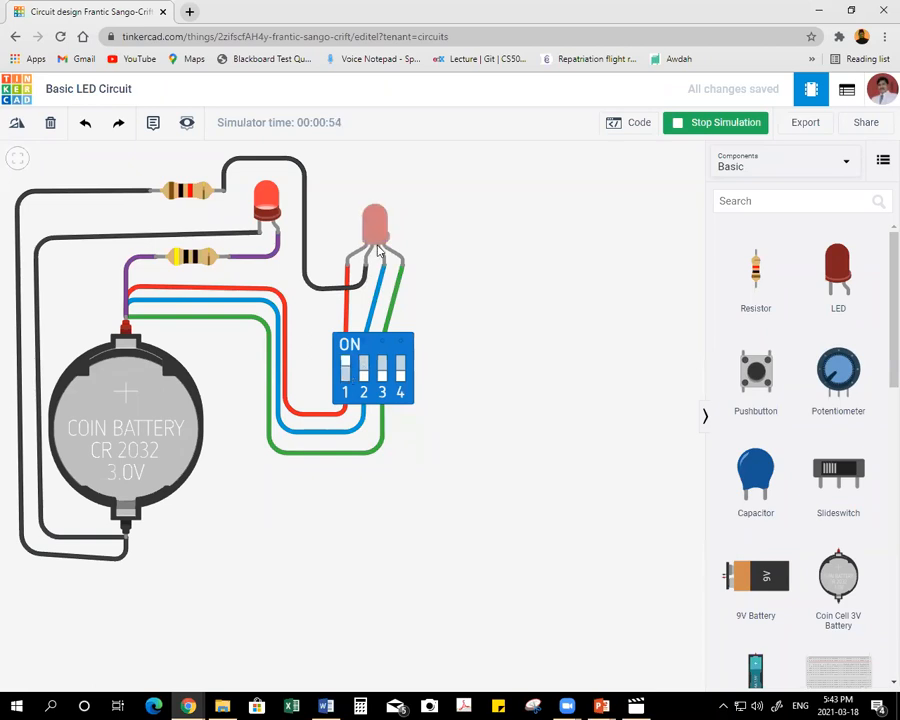
Turn on DIP switches 2 and 3 together with switch 1, and turn all three off again.
{"action": "left_click", "coordinate": [364, 369]}
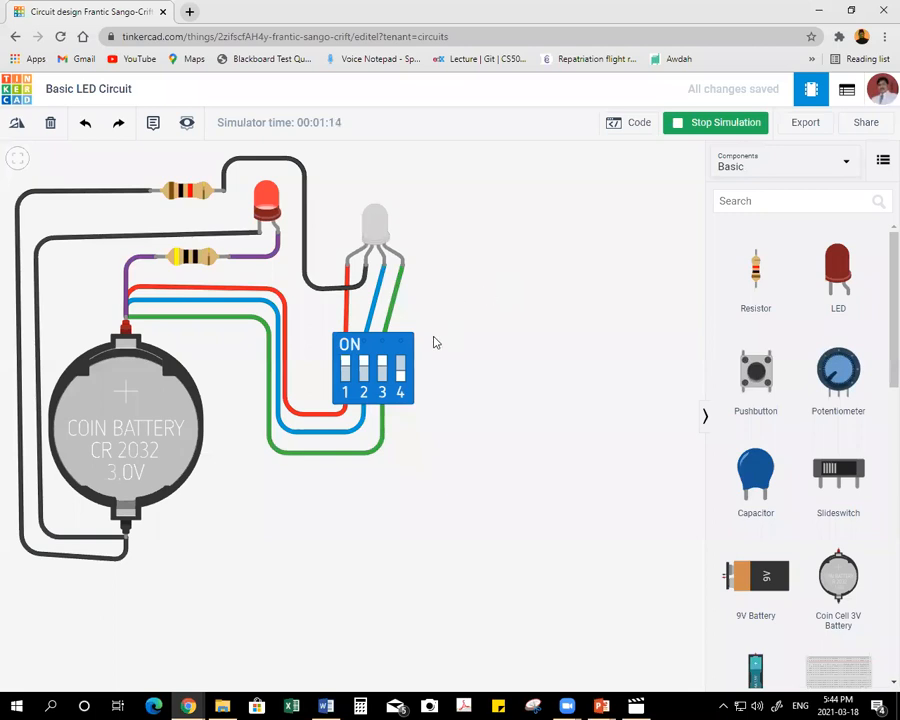
{"action": "left_click", "coordinate": [346, 369]}
{"action": "left_click", "coordinate": [364, 368]}
{"action": "left_click", "coordinate": [382, 370]}
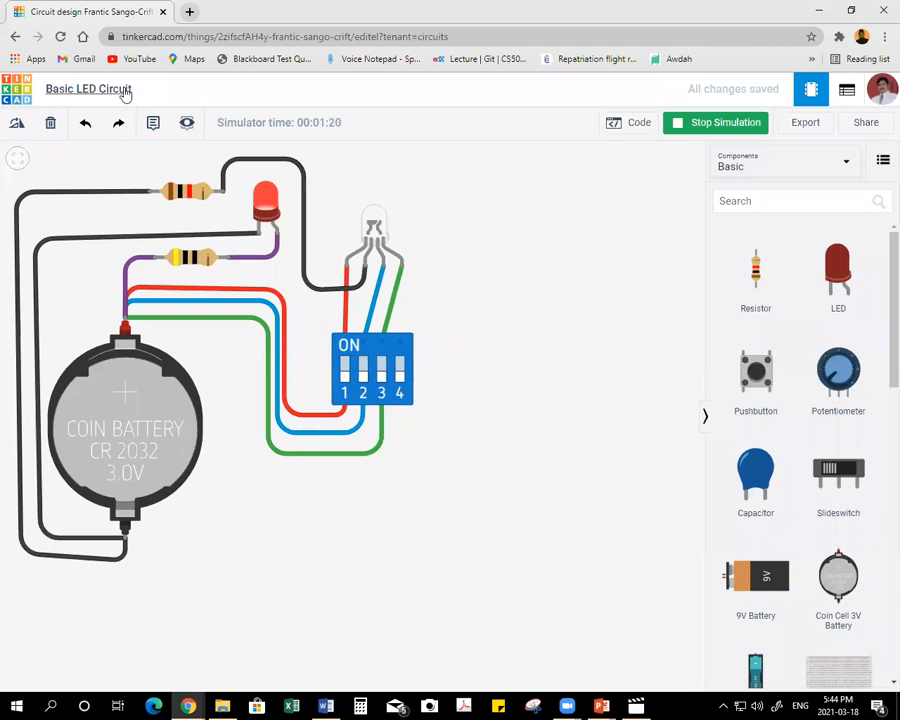
Rename the circuit design as RGB LED Circuit and stop the running simulation.
{"action": "left_click", "coordinate": [126, 90]}
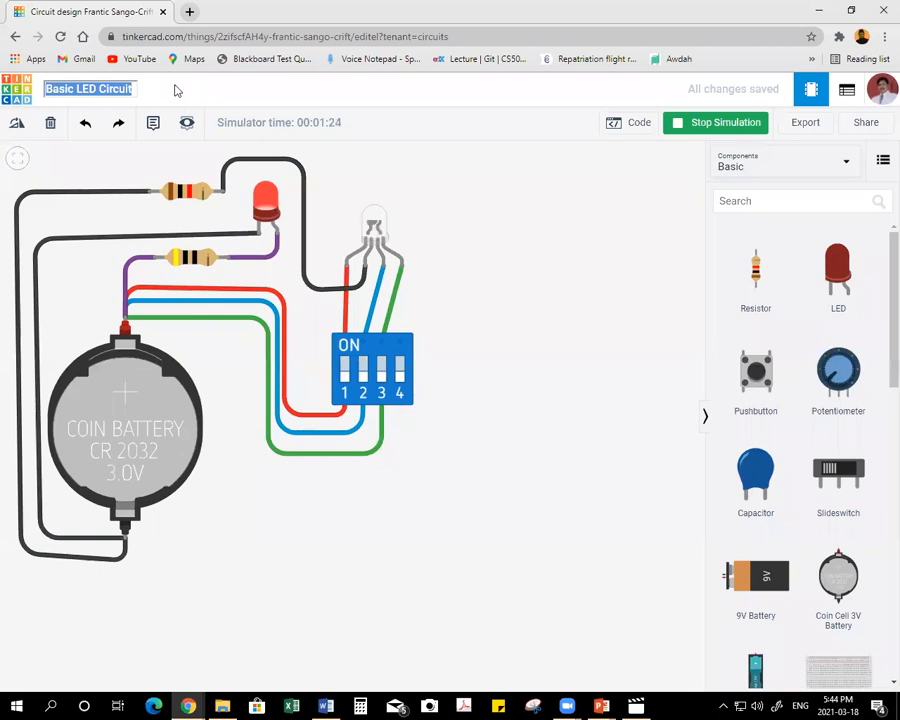
{"action": "left_click", "coordinate": [74, 88]}
{"action": "key", "text": "BackSpace"}
{"action": "key", "text": "BackSpace"}
{"action": "key", "text": "BackSpace"}
{"action": "key", "text": "BackSpace"}
{"action": "key", "text": "BackSpace"}
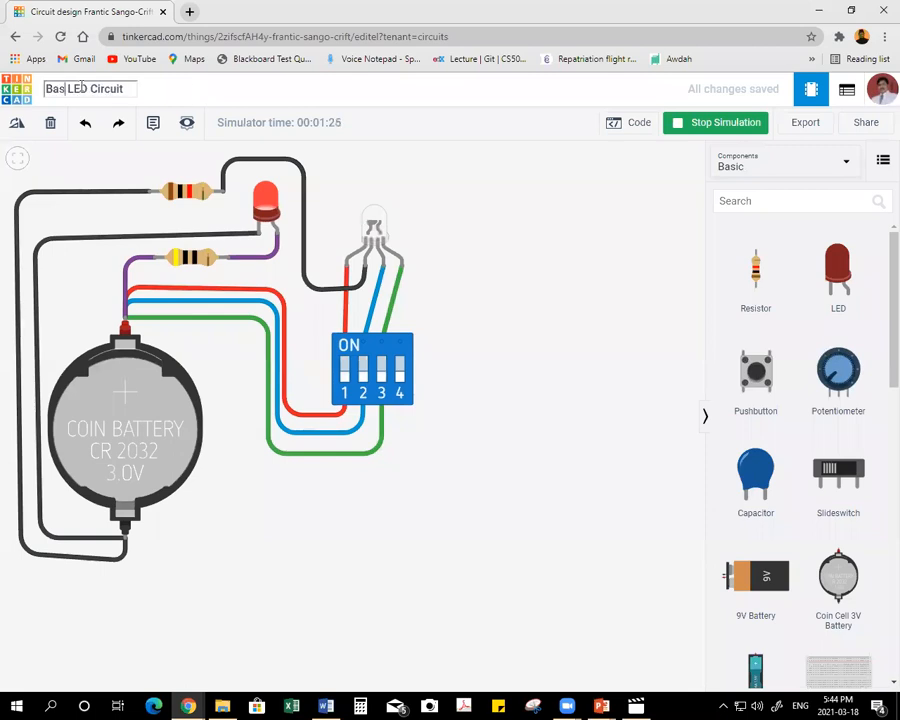
{"action": "type", "text": "RGB"}
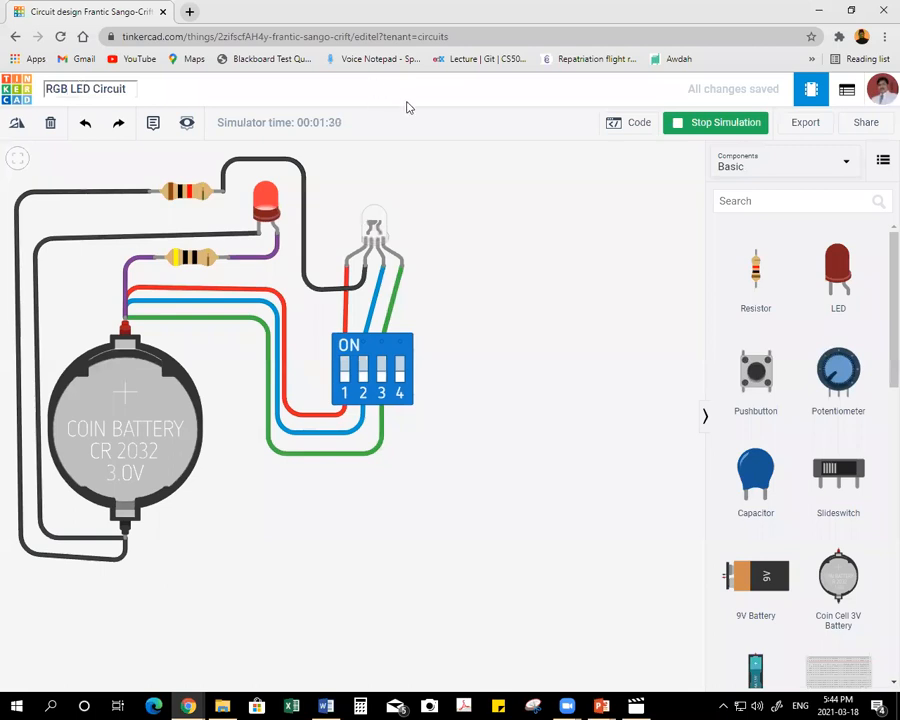
{"action": "key", "text": "Escape"}
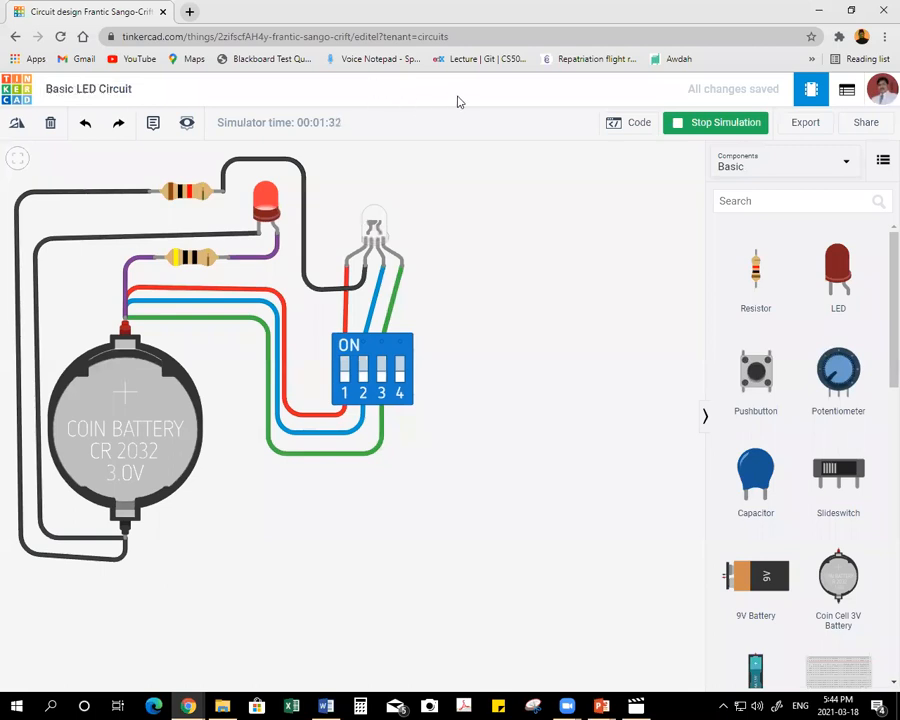
{"action": "left_click", "coordinate": [700, 123]}
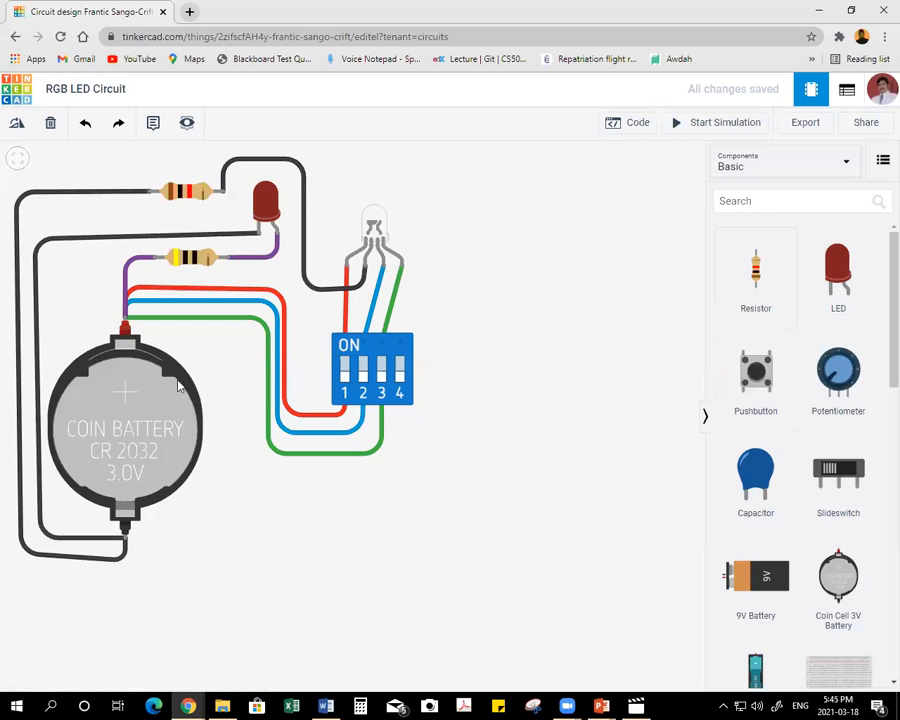
{"action": "left_click", "coordinate": [285, 370]}
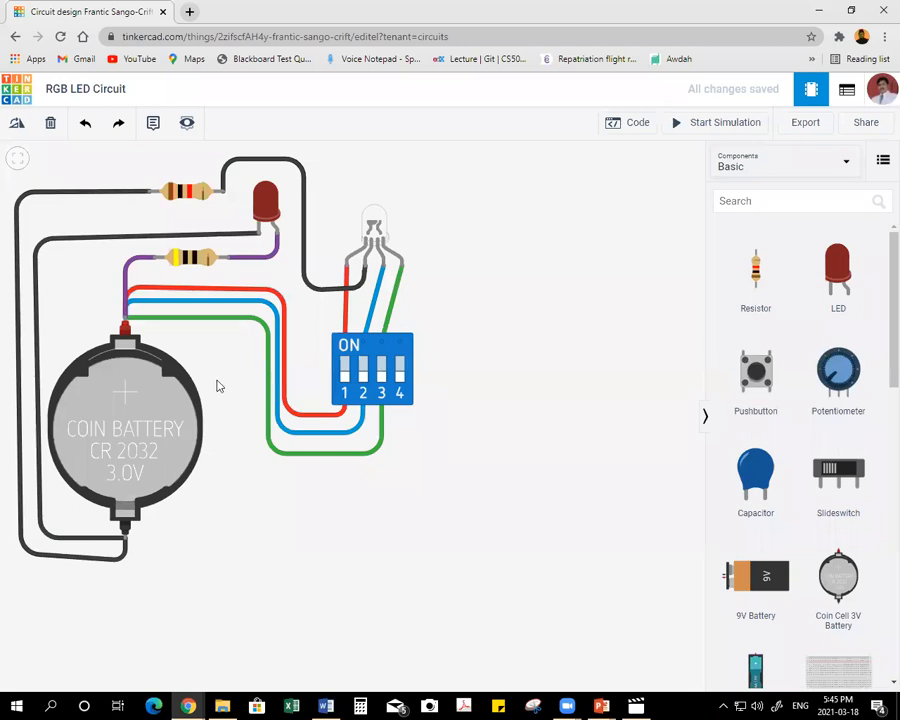
Return to the circuits dashboard and create a new circuit.
{"action": "left_click", "coordinate": [14, 91]}
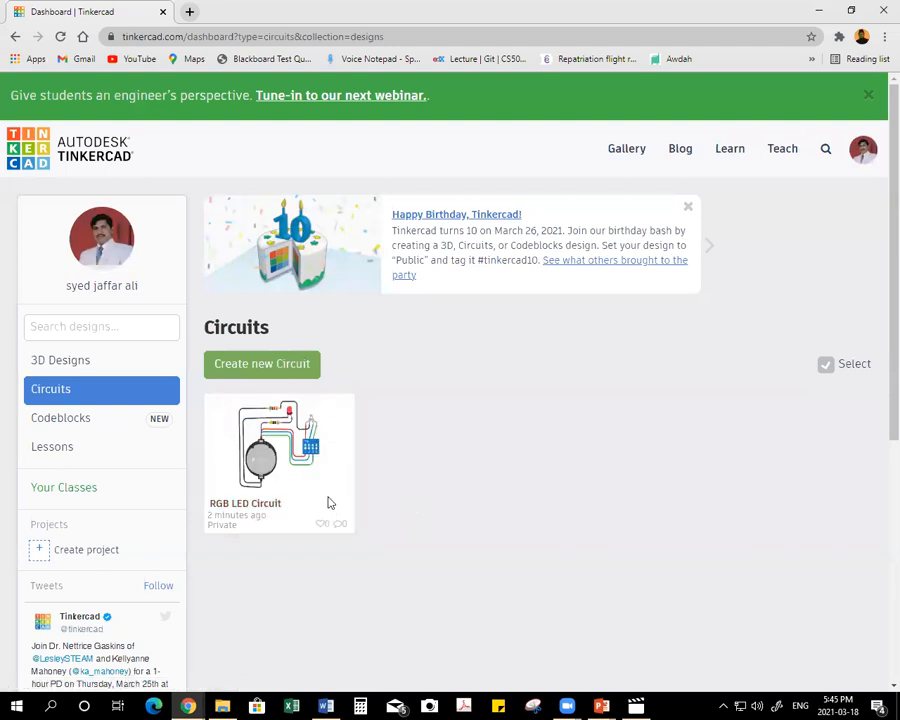
{"action": "mouse_move", "coordinate": [312, 494]}
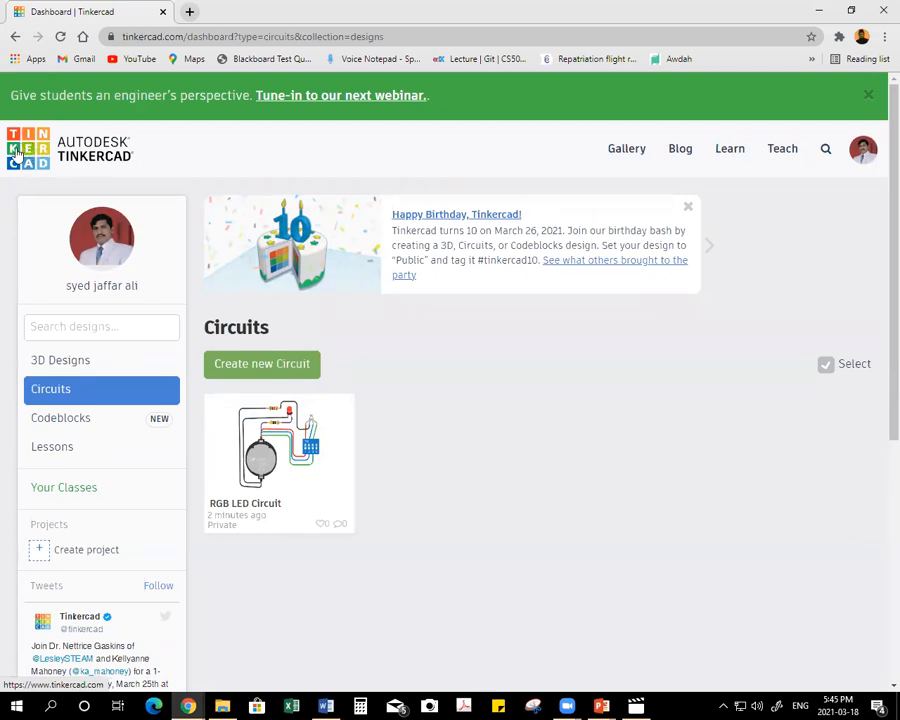
{"action": "left_click", "coordinate": [265, 368]}
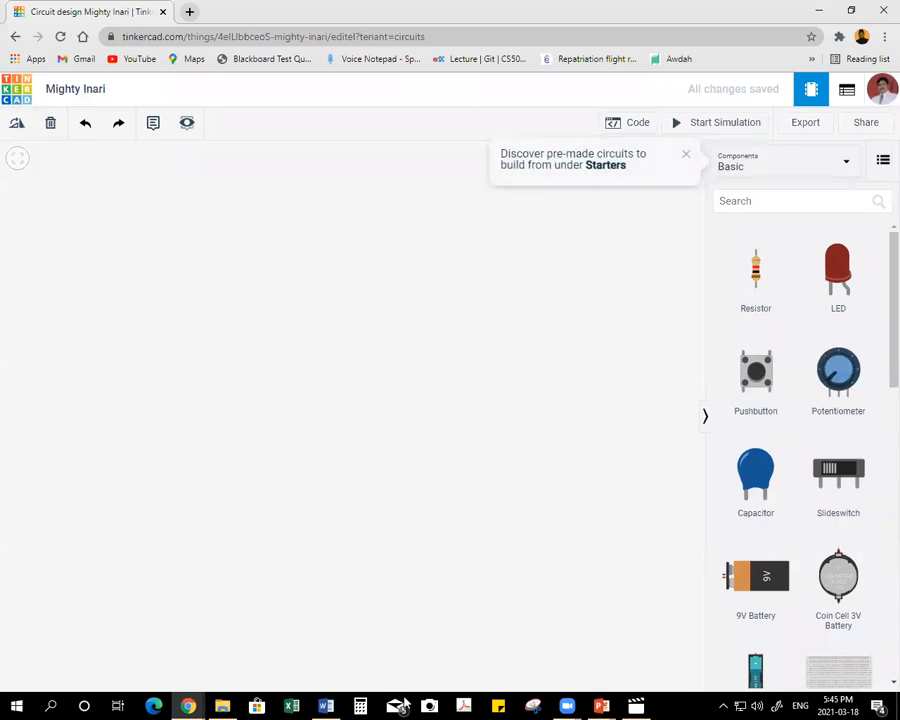
Check the training topics document in Word, and place an Arduino Uno R3 on the empty workplane of the new Tinkercad circuit.
{"action": "left_click", "coordinate": [330, 706]}
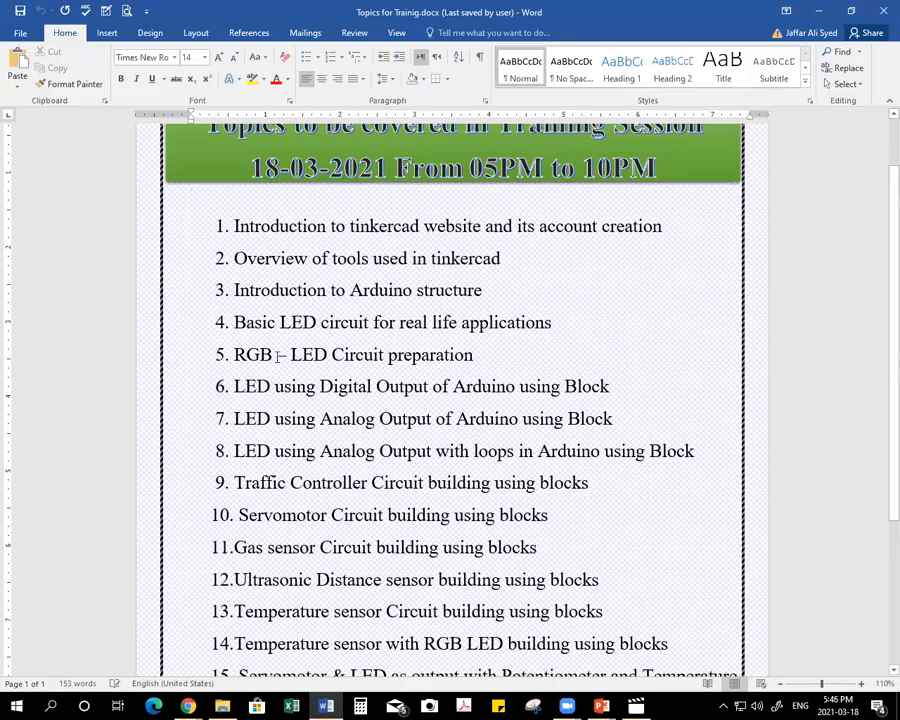
{"action": "left_click", "coordinate": [326, 706]}
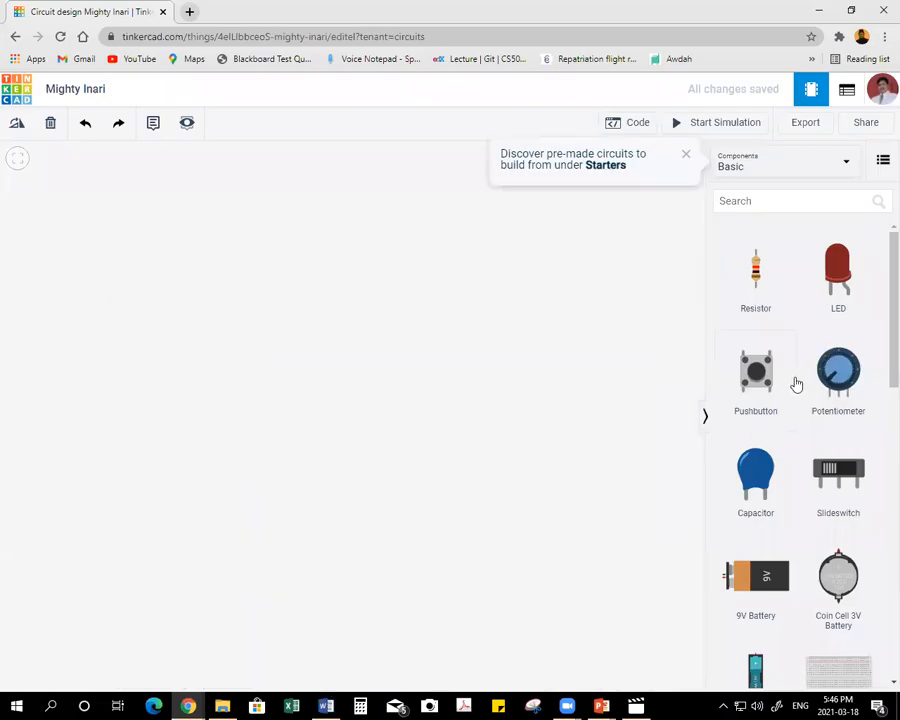
{"action": "scroll", "coordinate": [795, 387], "scroll_direction": "down", "scroll_amount": 4}
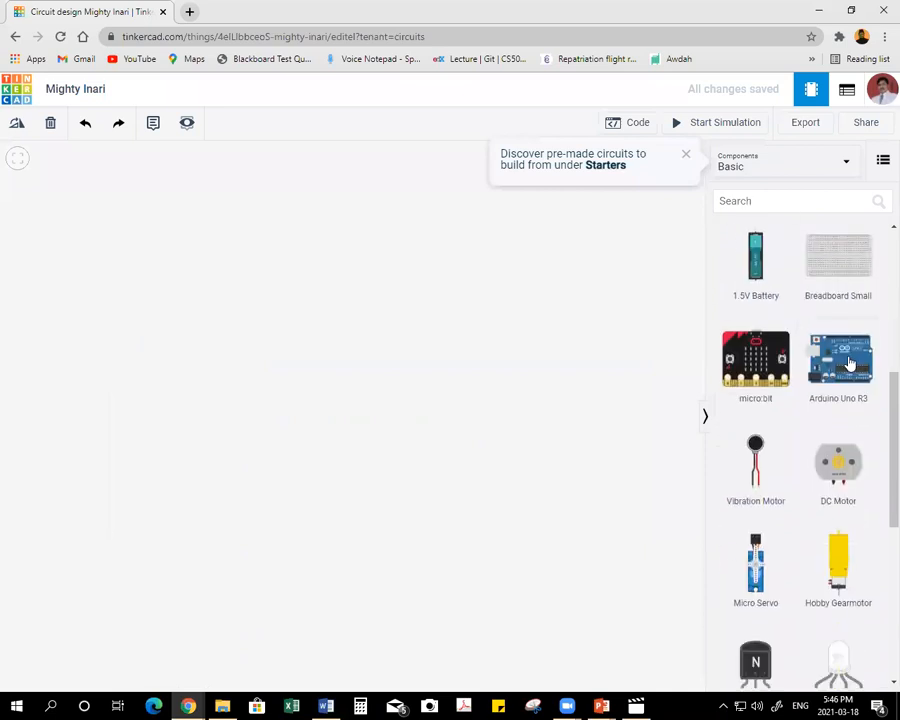
{"action": "left_click_drag", "start_coordinate": [551, 355], "coordinate": [321, 368]}
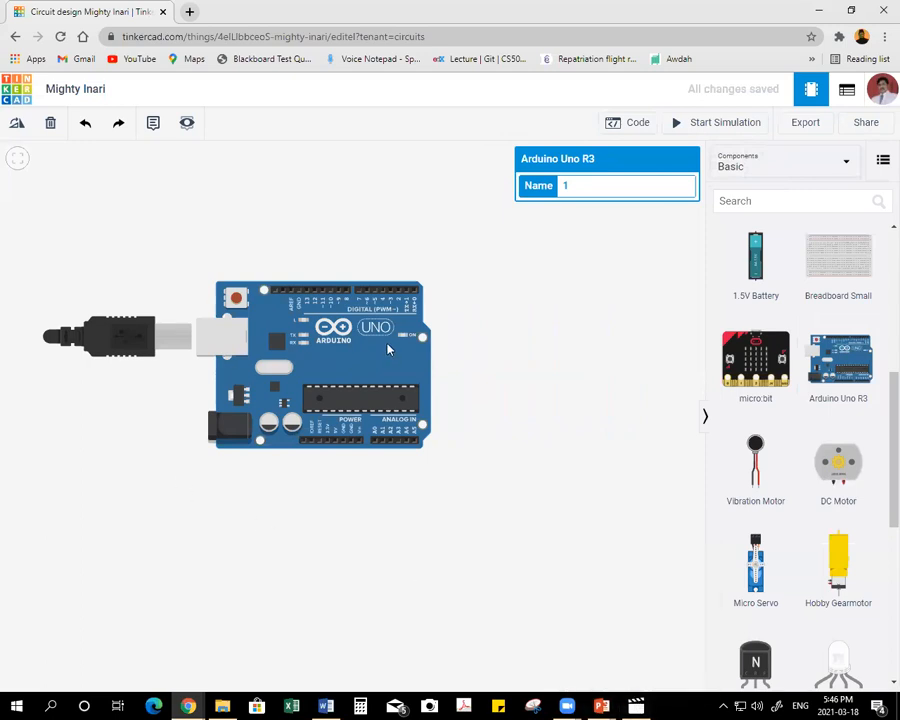
Switch to Movies & TV and play the Arduino Introduction Video.
{"action": "left_click", "coordinate": [636, 706]}
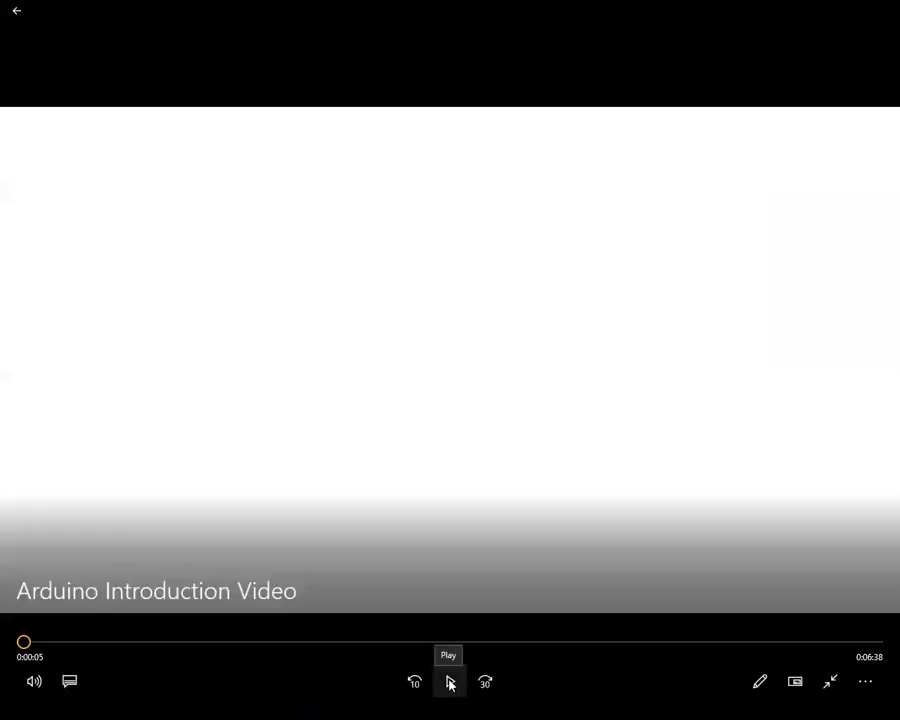
{"action": "left_click", "coordinate": [450, 684]}
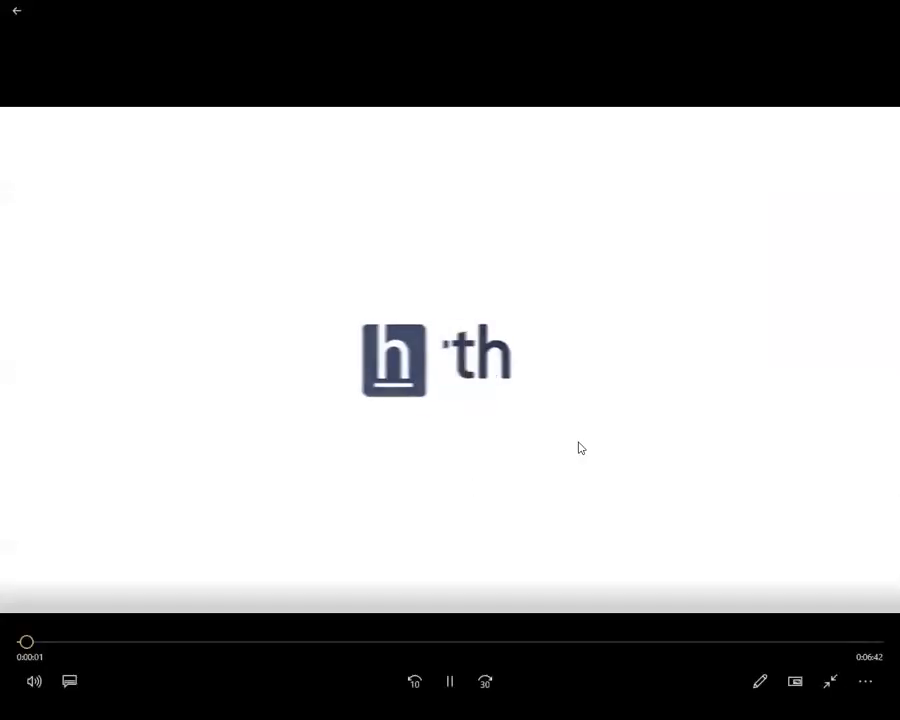
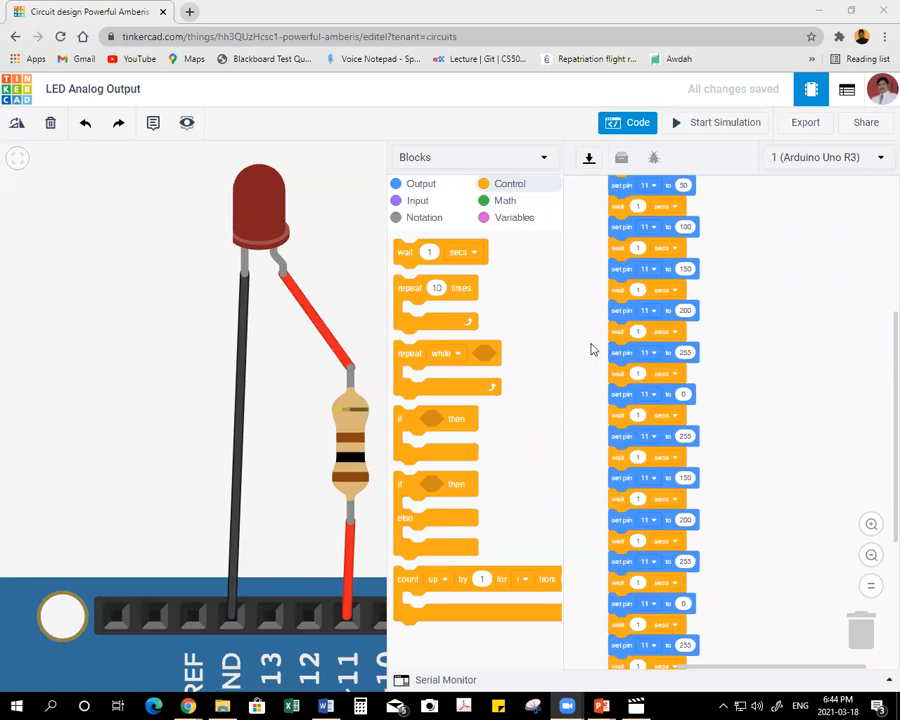
Set the four pin 11 output values following the first 255 to 200, 150, 100 and 50.
{"action": "scroll", "coordinate": [690, 400], "scroll_direction": "down", "scroll_amount": 2}
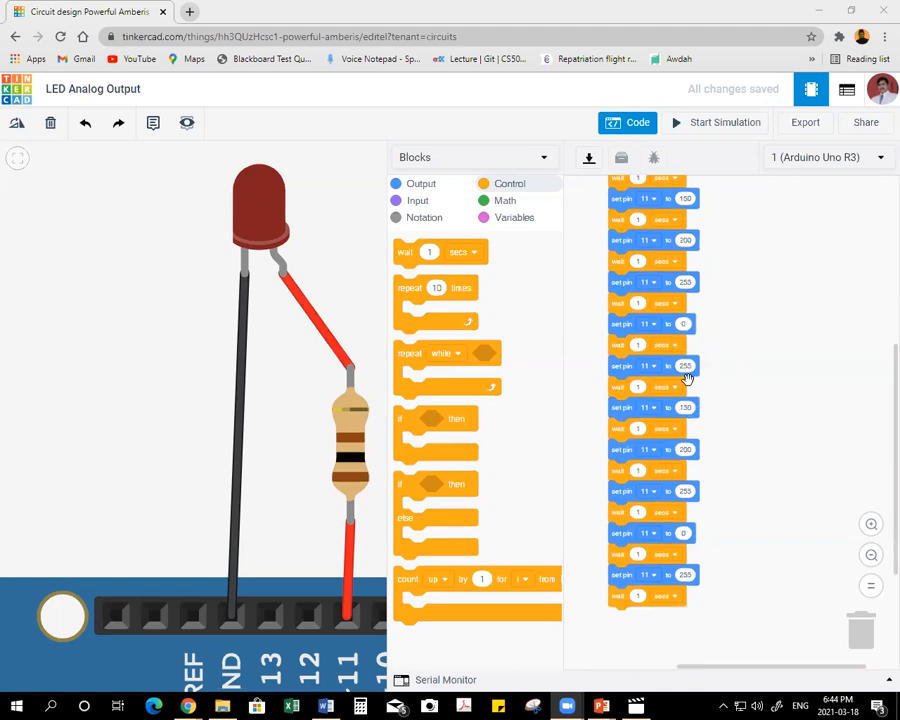
{"action": "left_click", "coordinate": [685, 325]}
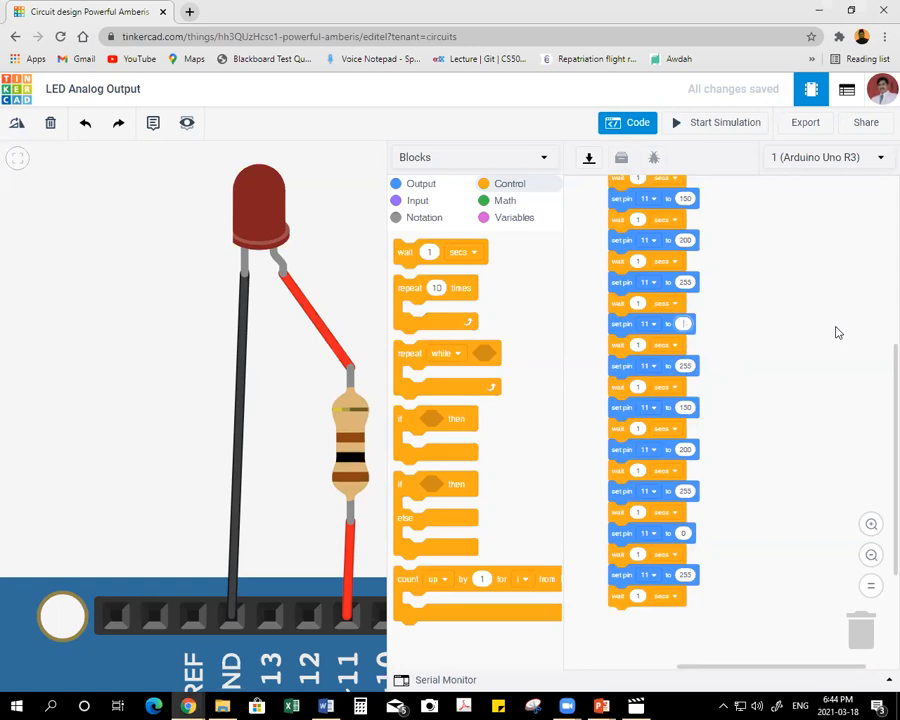
{"action": "type", "text": "200"}
{"action": "left_click", "coordinate": [685, 365]}
{"action": "type", "text": "150"}
{"action": "left_click", "coordinate": [685, 407]}
{"action": "type", "text": "100"}
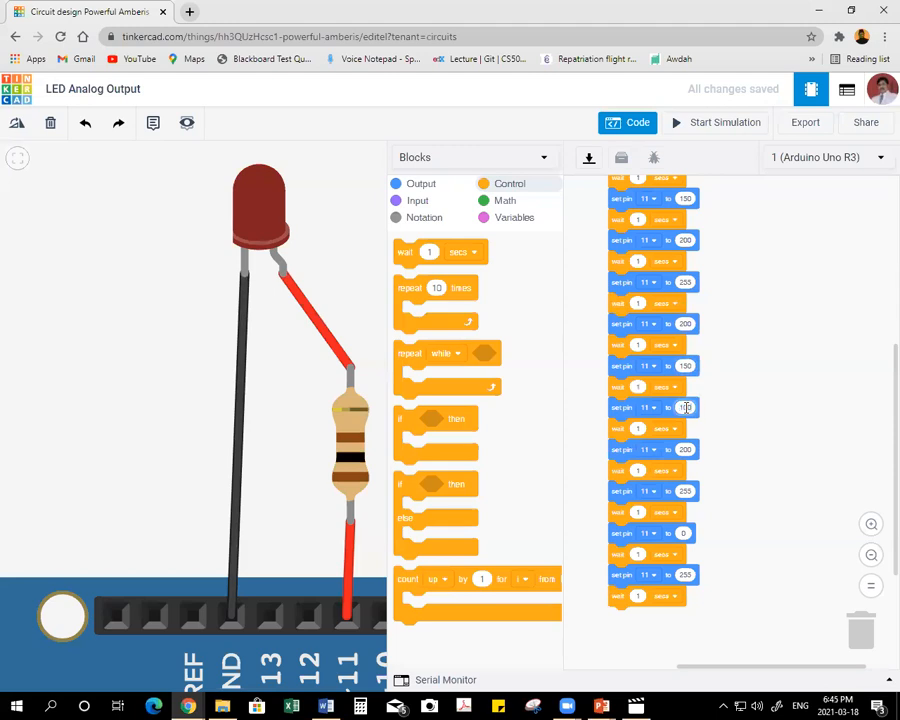
{"action": "left_click", "coordinate": [685, 449]}
{"action": "type", "text": "50"}
{"action": "left_click", "coordinate": [700, 488]}
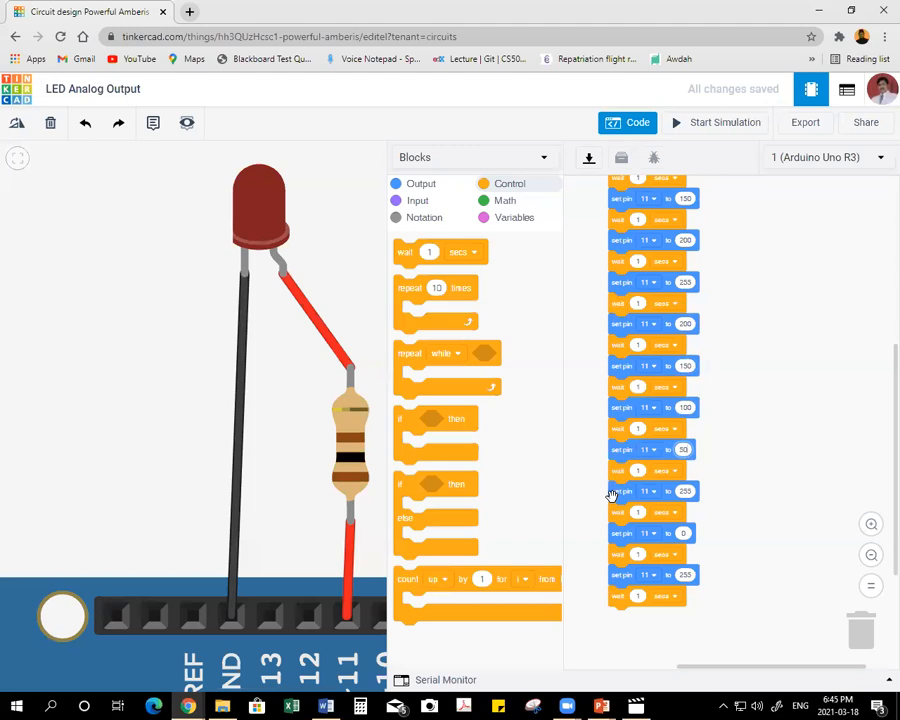
Delete the leftover set pin and wait blocks at the end of the sequence, starting from the 255 block after 50.
{"action": "left_click_drag", "start_coordinate": [616, 487], "coordinate": [858, 622]}
{"action": "scroll", "coordinate": [760, 336], "scroll_direction": "up", "scroll_amount": 2}
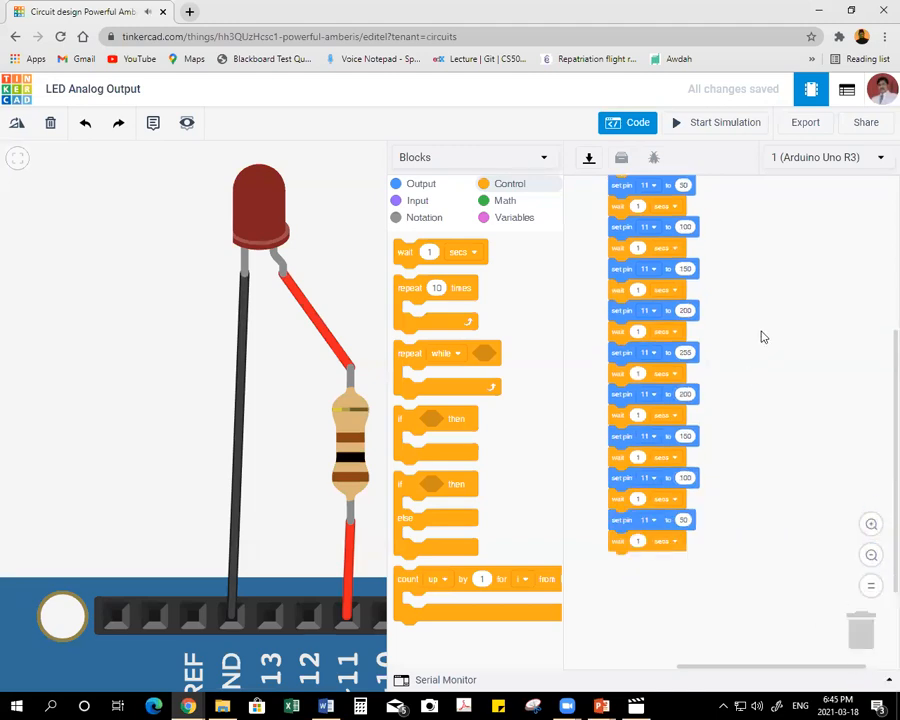
{"action": "scroll", "coordinate": [780, 328], "scroll_direction": "down", "scroll_amount": 1}
Run the simulation to watch the LED's brightness steps, and stop it.
{"action": "left_click", "coordinate": [871, 555]}
{"action": "scroll", "coordinate": [810, 330], "scroll_direction": "up", "scroll_amount": 1}
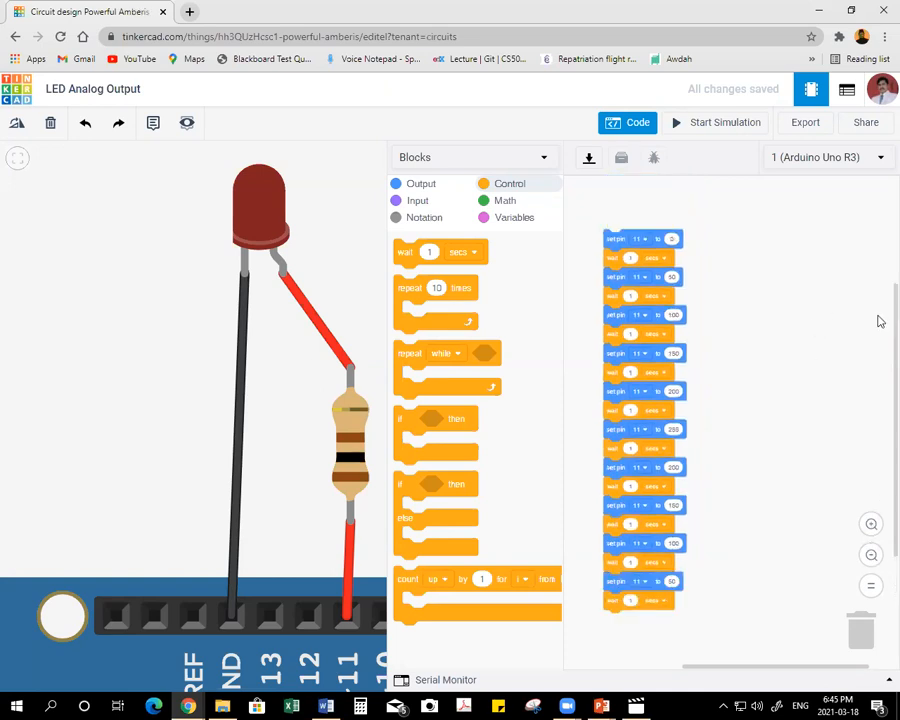
{"action": "scroll", "coordinate": [832, 334], "scroll_direction": "down", "scroll_amount": 1}
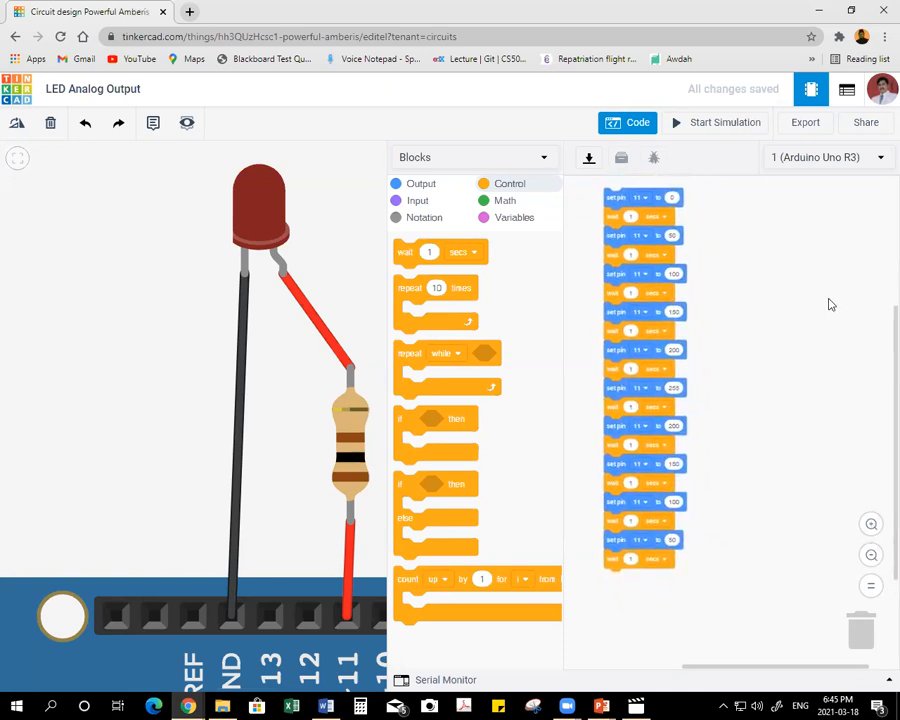
{"action": "left_click", "coordinate": [680, 122]}
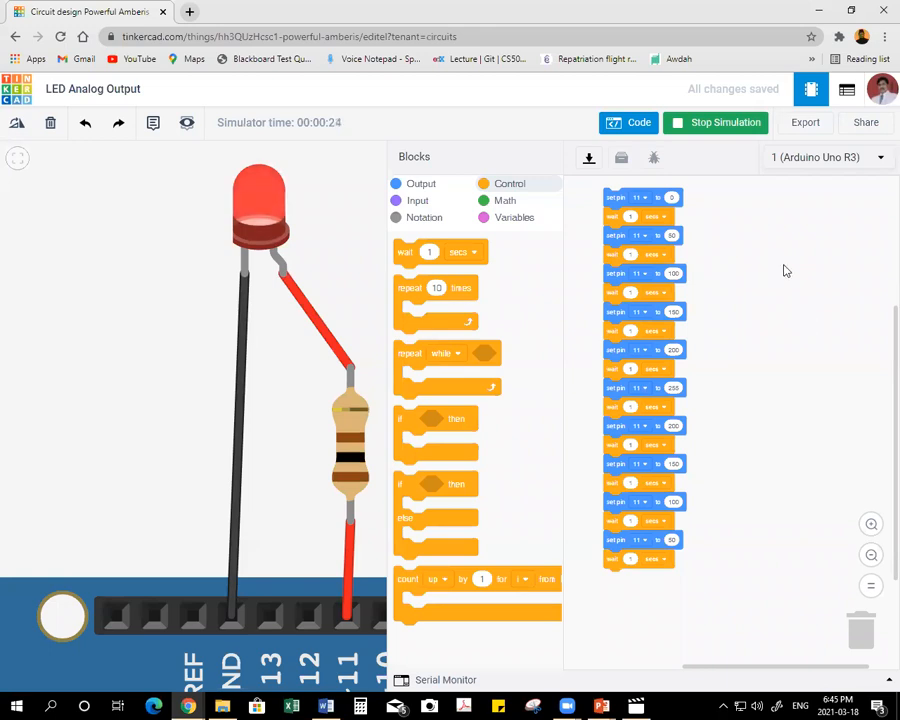
{"action": "left_click", "coordinate": [716, 124]}
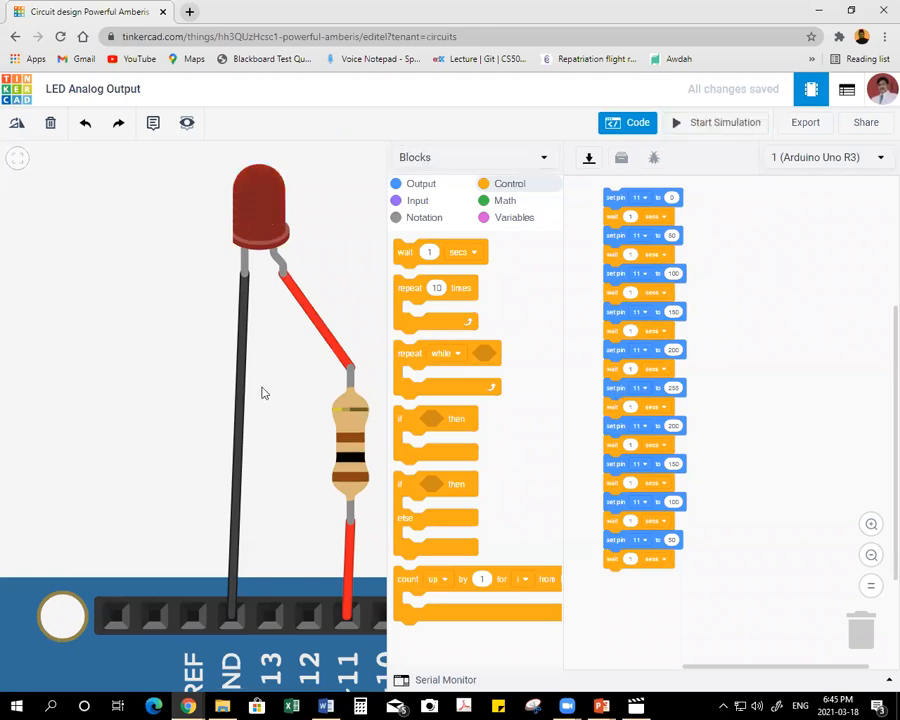
Return to the circuits dashboard and duplicate the LED Analog Output design.
{"action": "left_click", "coordinate": [14, 92]}
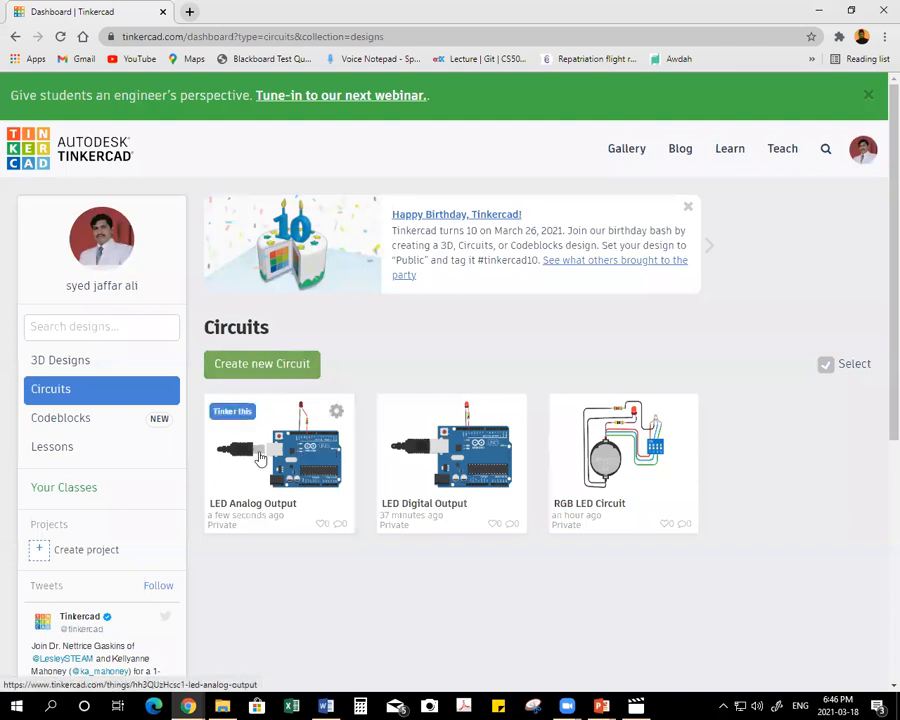
{"action": "left_click", "coordinate": [337, 414]}
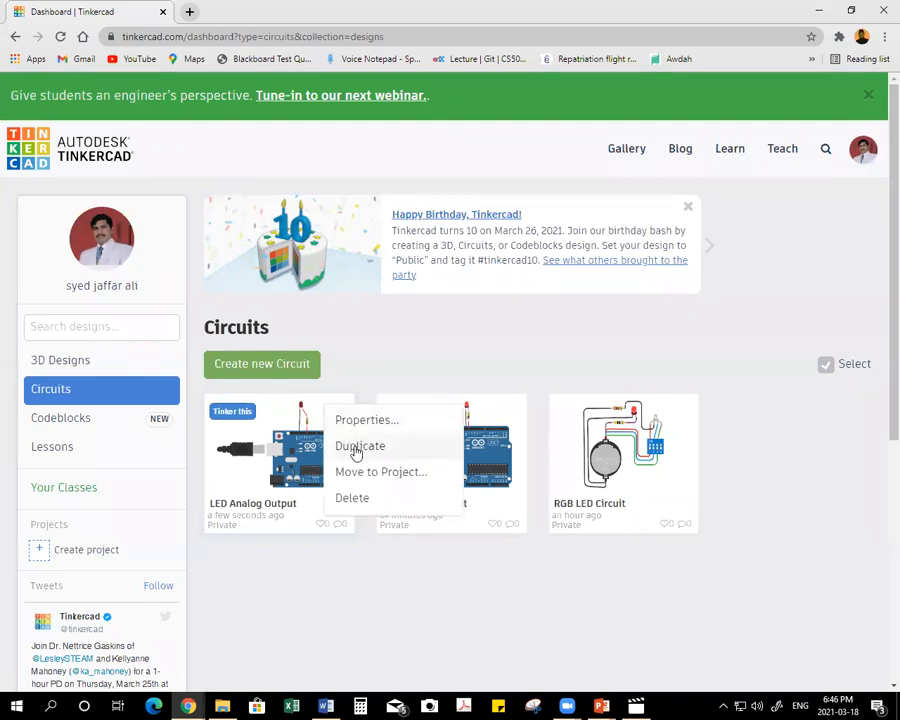
{"action": "left_click", "coordinate": [357, 450]}
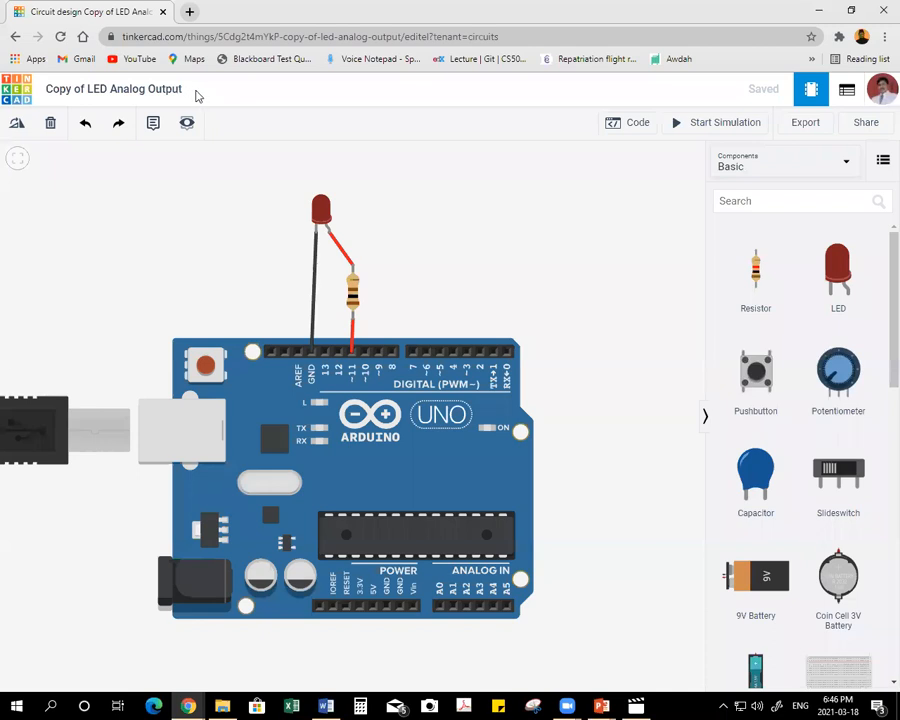
Rename the duplicated circuit as LED Analog Output with Loops.
{"action": "left_click", "coordinate": [92, 92]}
{"action": "left_click", "coordinate": [129, 89]}
{"action": "key", "text": "BackSpace"}
{"action": "key", "text": "BackSpace"}
{"action": "key", "text": "BackSpace"}
{"action": "key", "text": "BackSpace"}
{"action": "key", "text": "BackSpace"}
{"action": "key", "text": "BackSpace"}
{"action": "key", "text": "BackSpace"}
{"action": "key", "text": "BackSpace"}
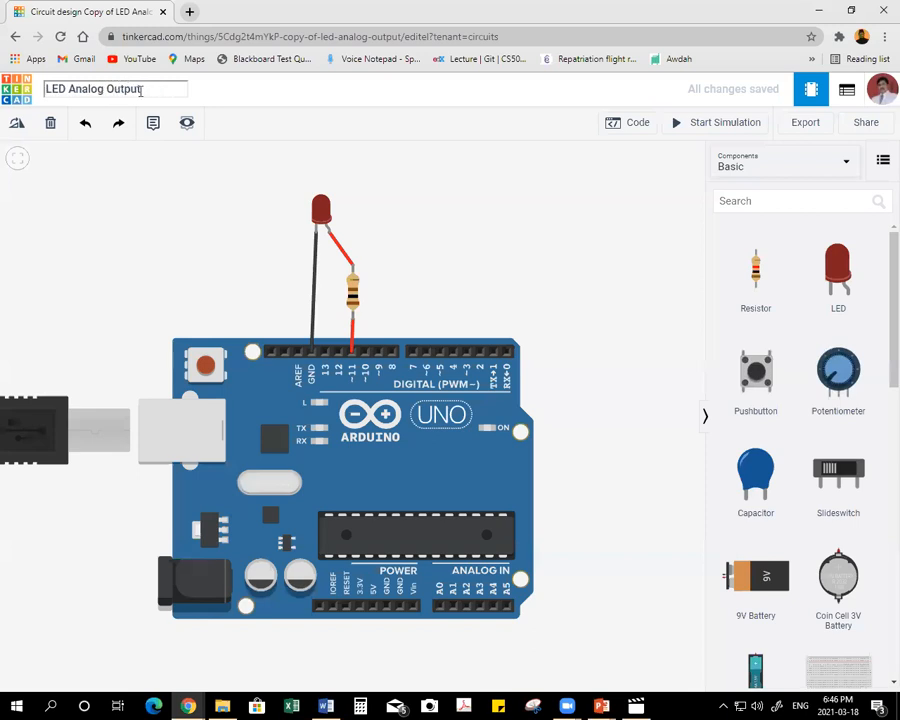
{"action": "type", "text": "with Loops"}
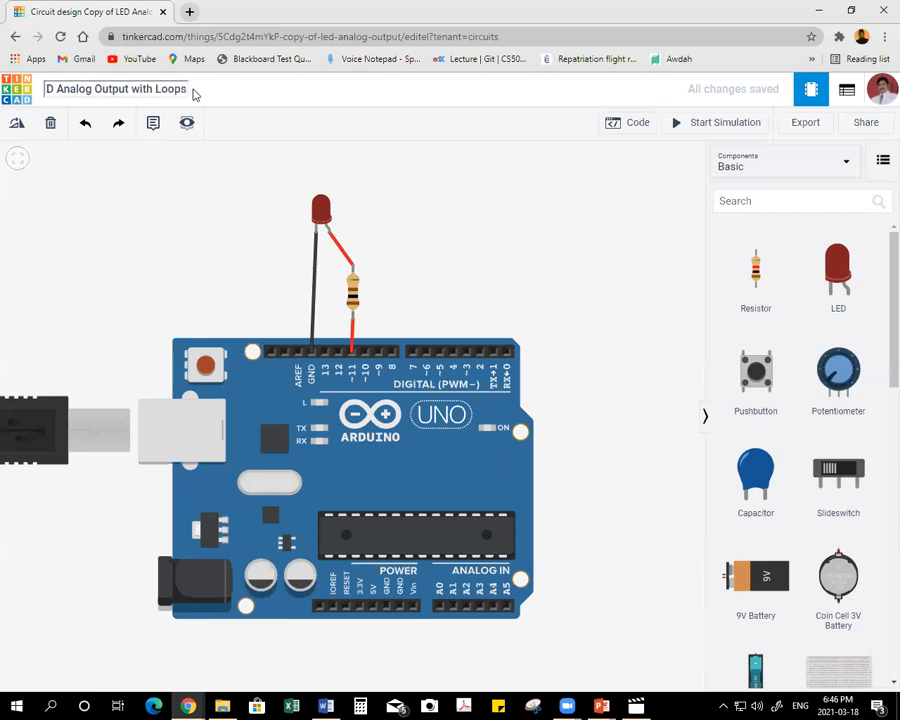
{"action": "left_click", "coordinate": [263, 176]}
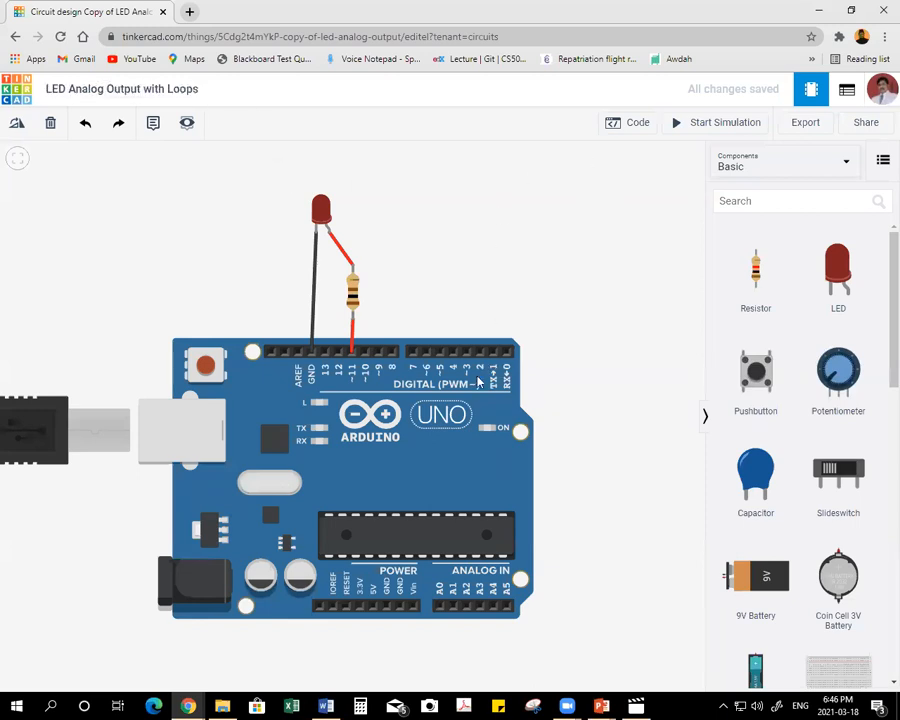
Open the block code of the Arduino and delete the entire existing stack of set pin and wait blocks.
{"action": "mouse_move", "coordinate": [466, 432]}
{"action": "left_mouse_down"}
{"action": "mouse_move", "coordinate": [285, 424]}
{"action": "mouse_move", "coordinate": [471, 424]}
{"action": "left_mouse_up"}
{"action": "left_click_drag", "start_coordinate": [603, 430], "coordinate": [426, 405]}
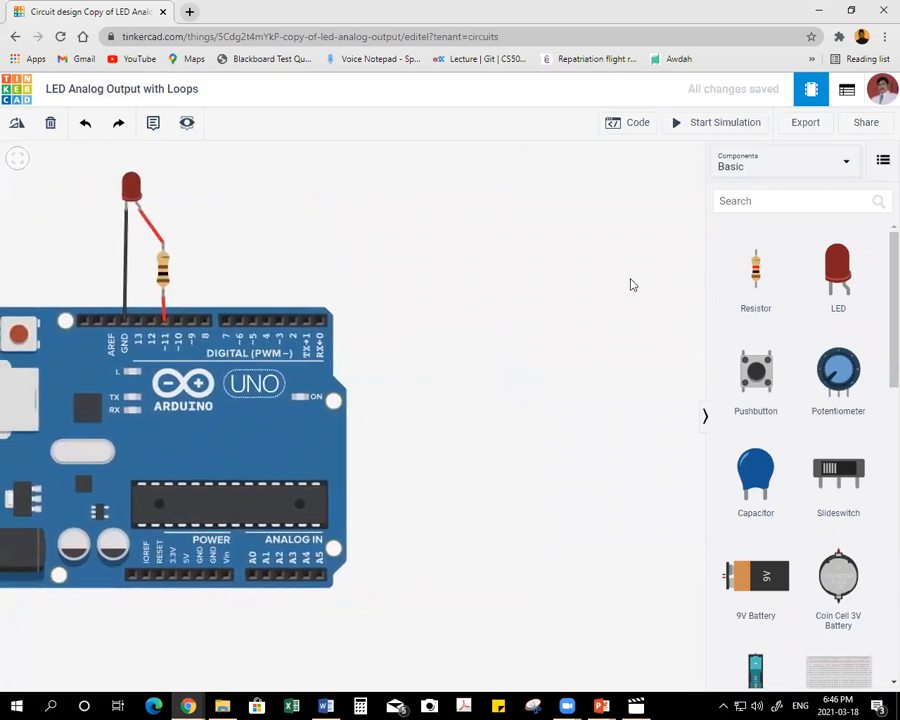
{"action": "left_click", "coordinate": [630, 126]}
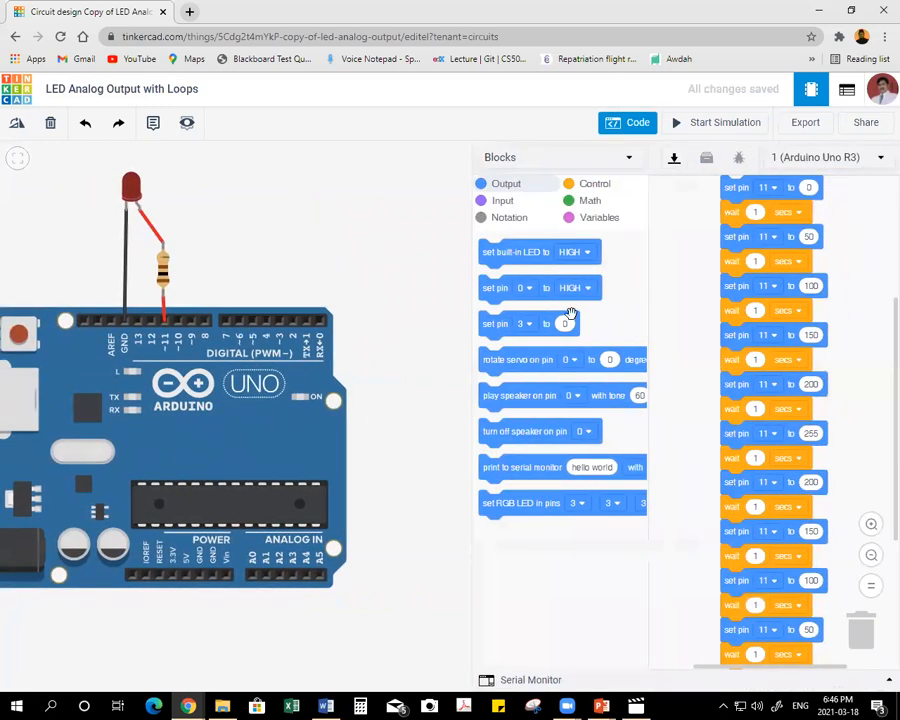
{"action": "left_click_drag", "start_coordinate": [468, 263], "coordinate": [380, 272]}
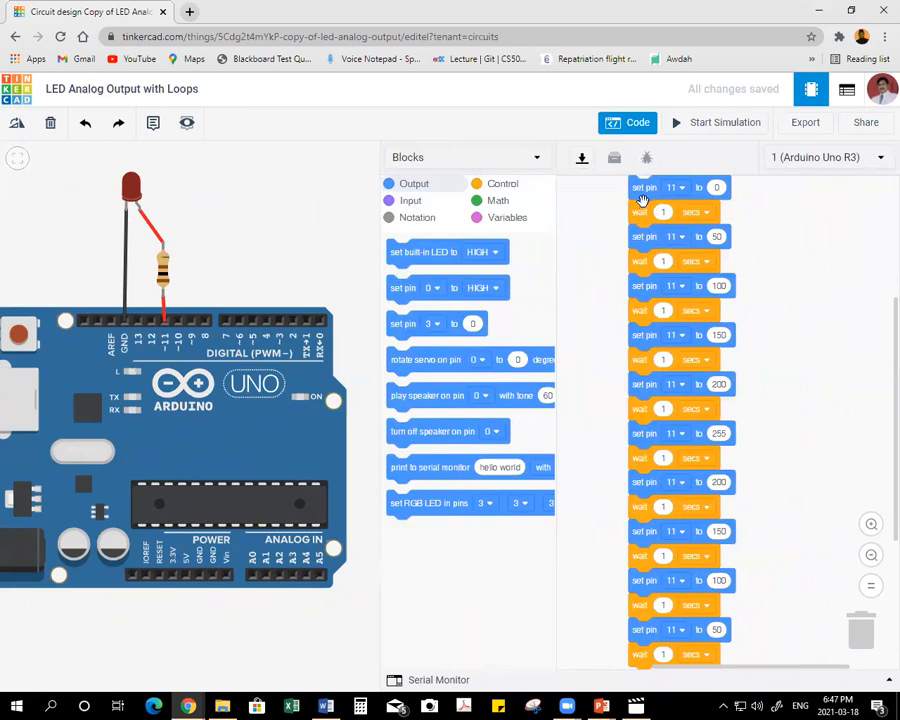
{"action": "left_click_drag", "start_coordinate": [643, 197], "coordinate": [855, 640]}
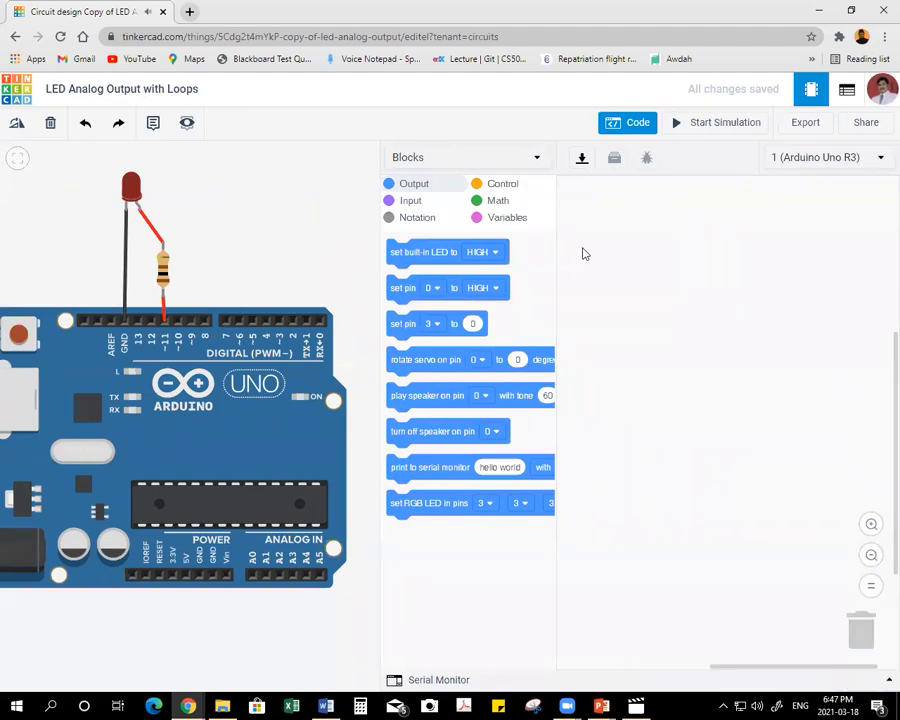
Create a variable named i and add a block that sets i to 0 to the empty code area.
{"action": "left_click", "coordinate": [511, 220]}
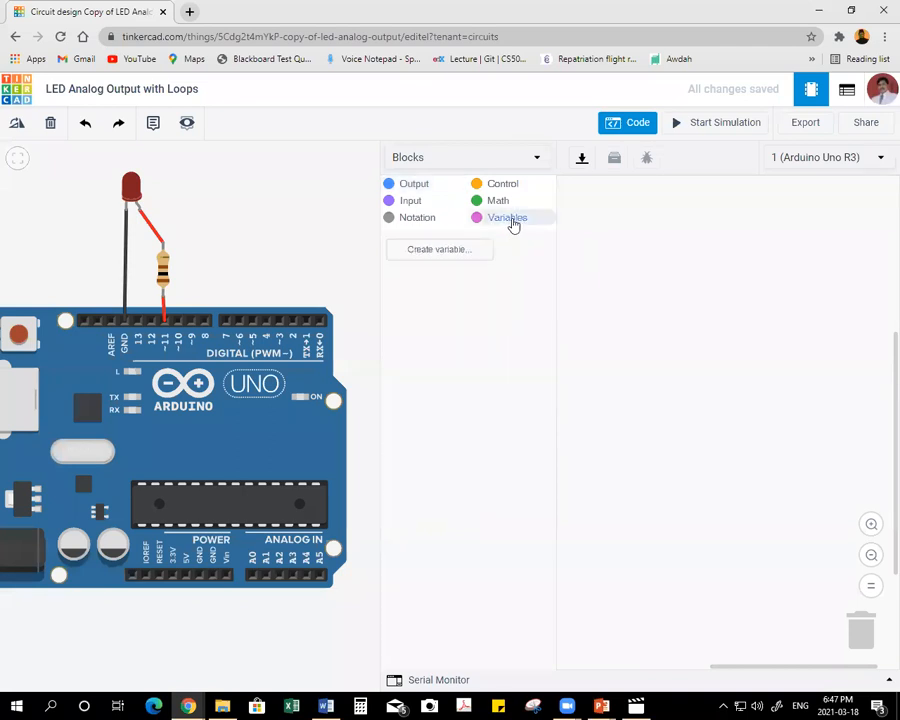
{"action": "left_click", "coordinate": [444, 252]}
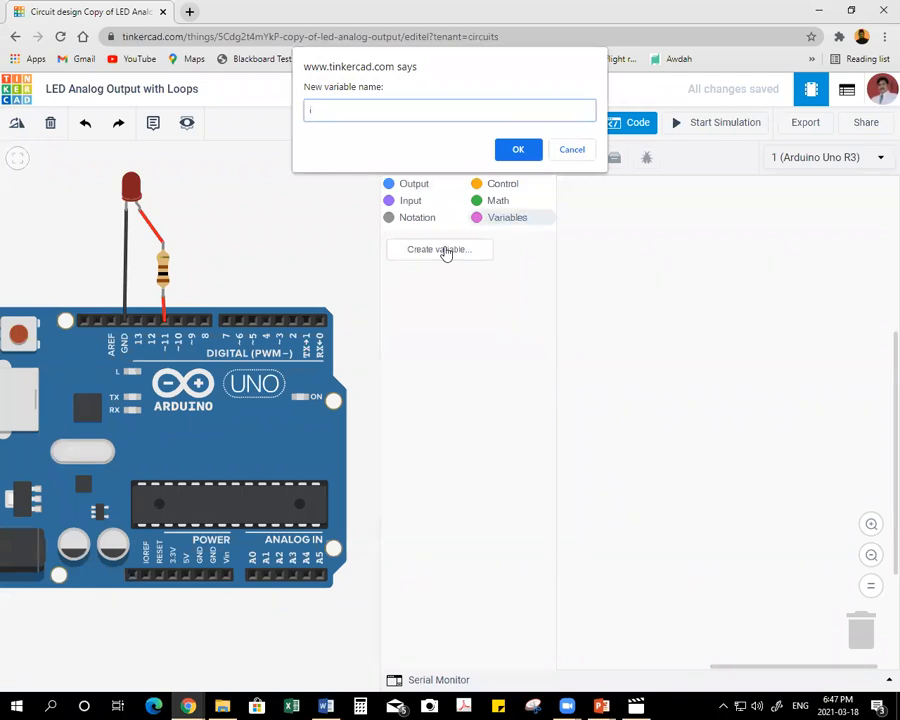
{"action": "left_click", "coordinate": [517, 150]}
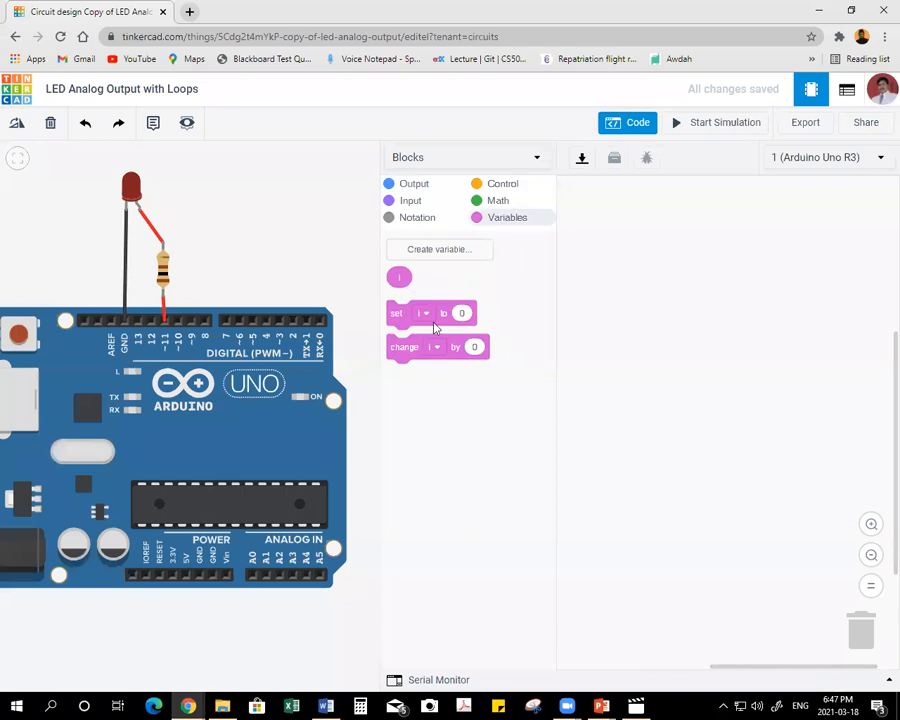
{"action": "left_click_drag", "start_coordinate": [399, 316], "coordinate": [600, 254]}
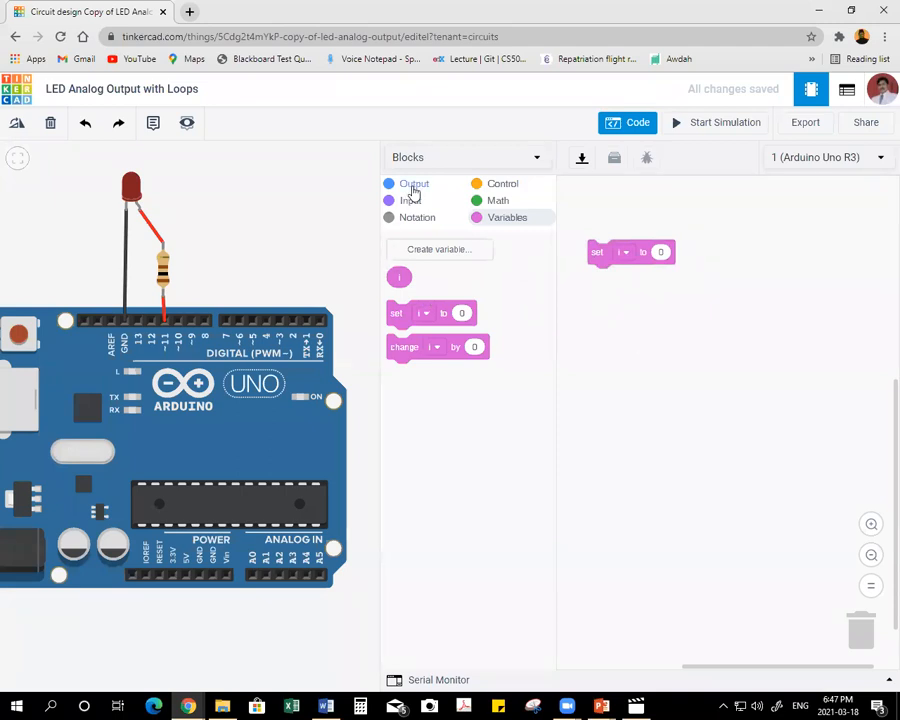
{"action": "left_click", "coordinate": [625, 254]}
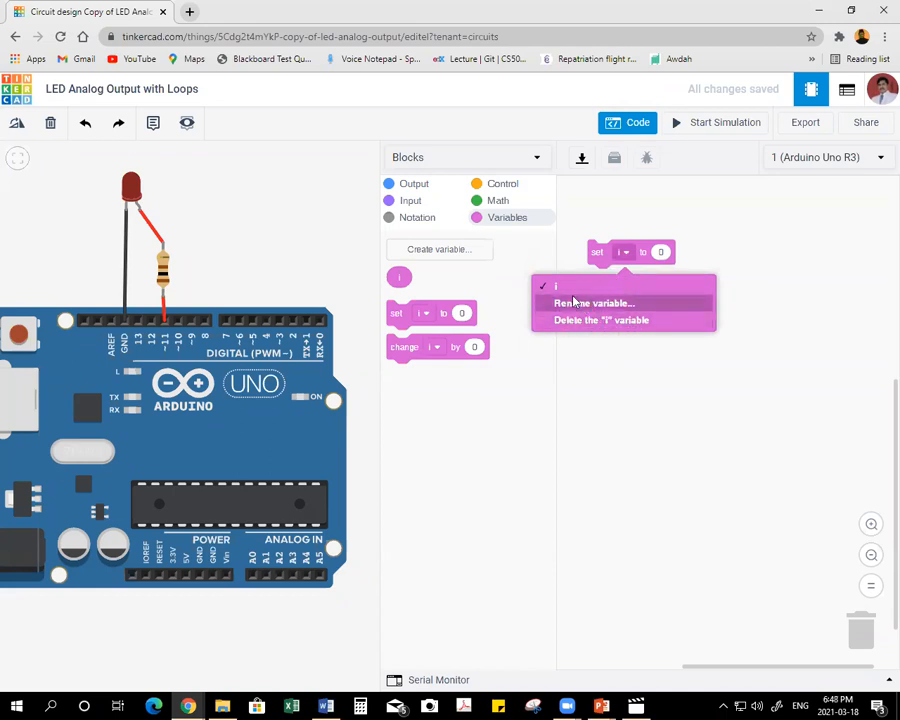
{"action": "left_click", "coordinate": [561, 288]}
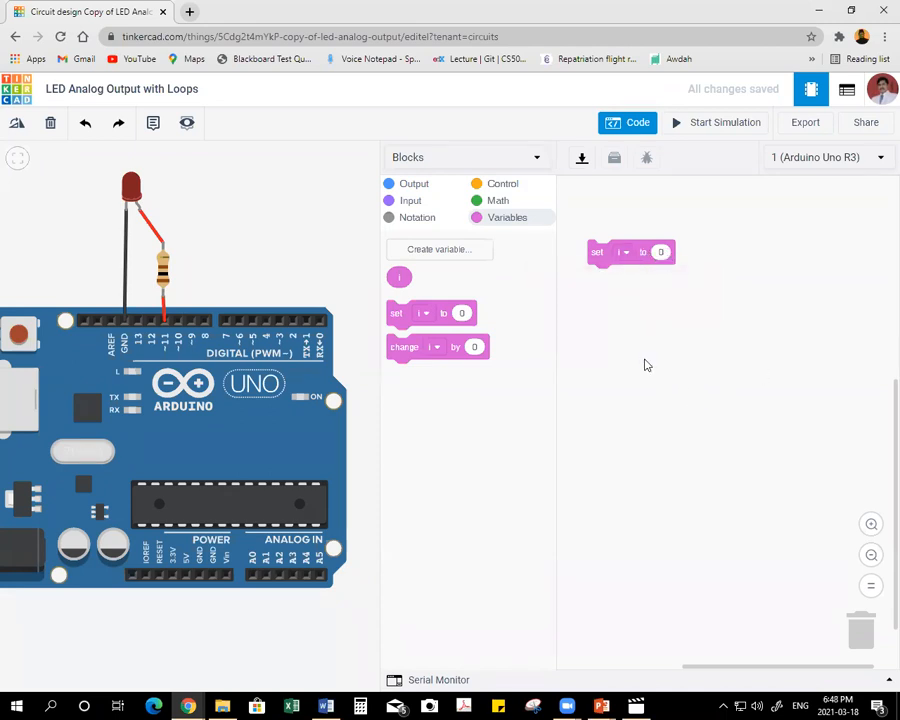
Add an analog set pin block for pin 11 below the set i block, using the variable i as its value.
{"action": "left_click", "coordinate": [424, 191]}
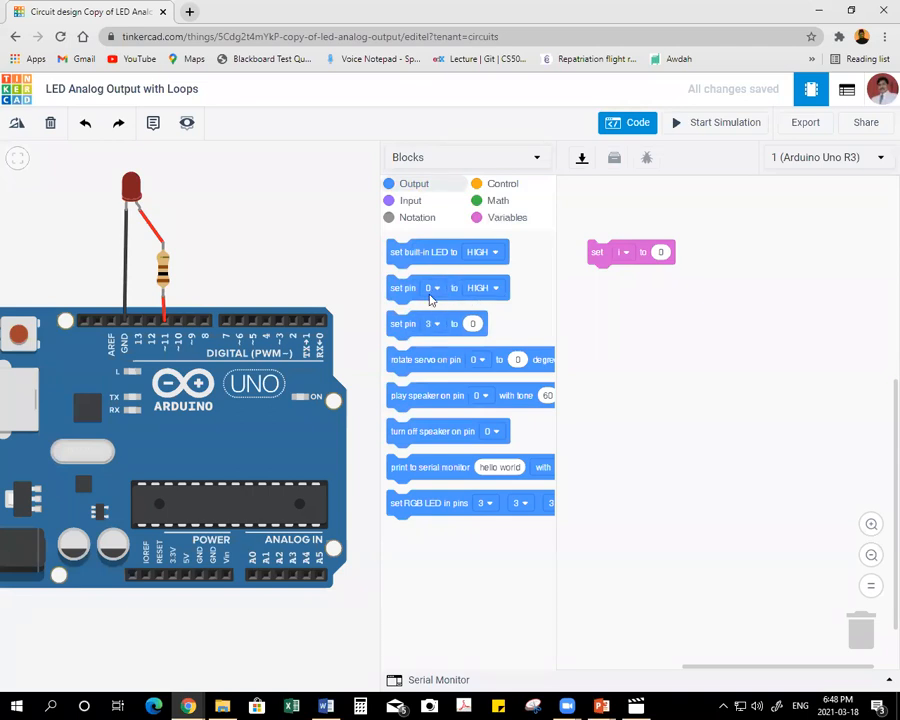
{"action": "left_click_drag", "start_coordinate": [400, 326], "coordinate": [604, 342]}
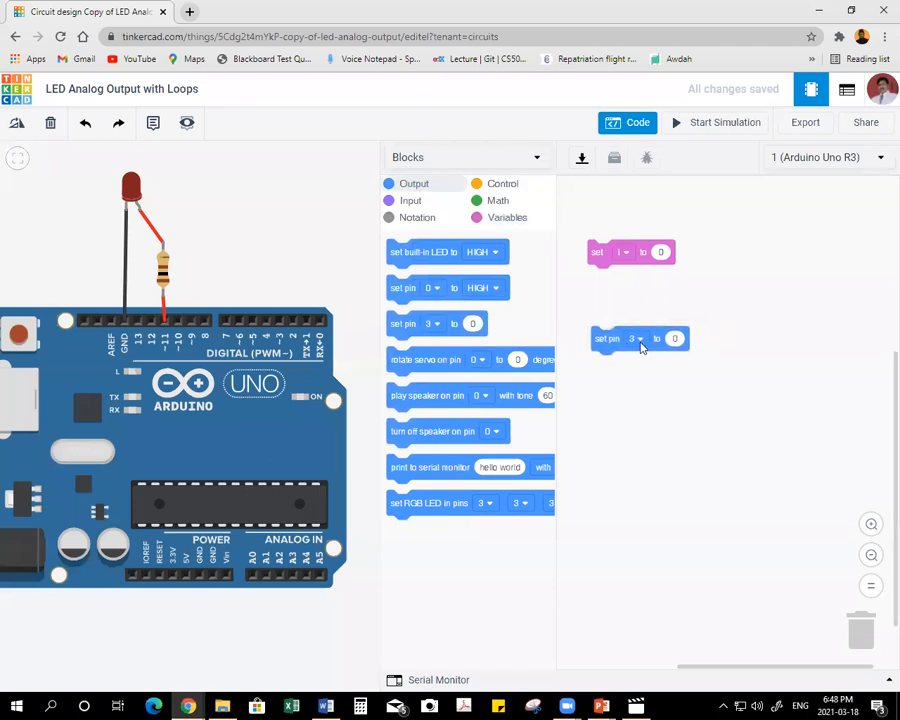
{"action": "left_click", "coordinate": [638, 342]}
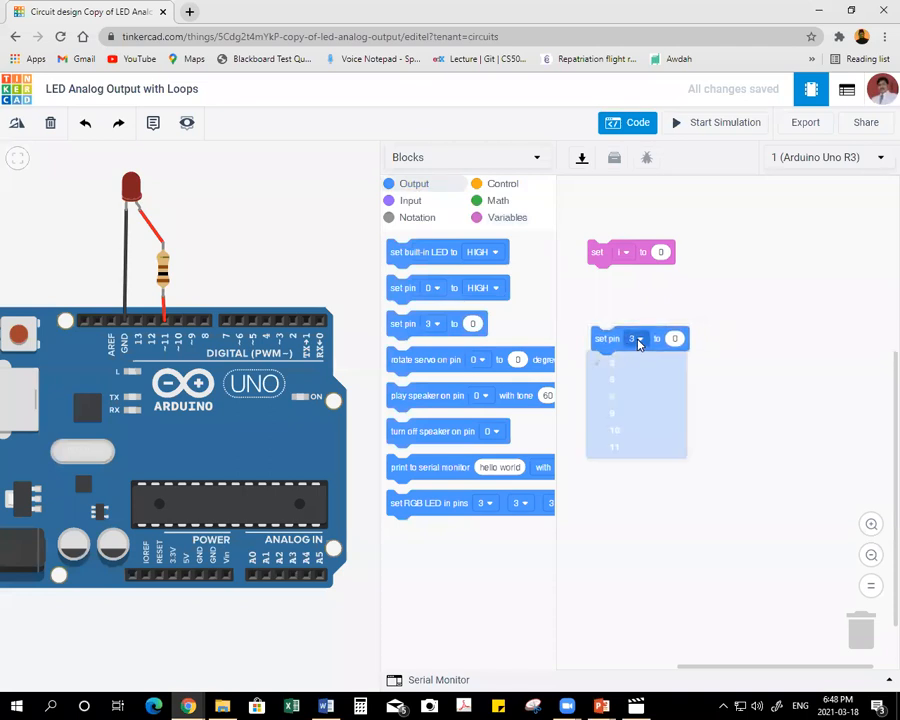
{"action": "left_click", "coordinate": [629, 457]}
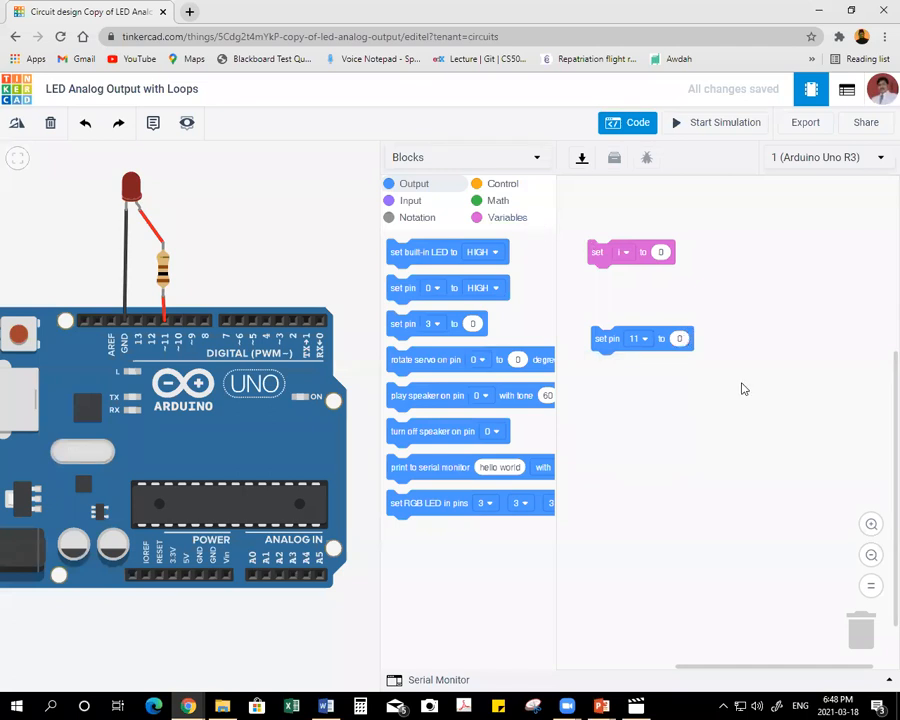
{"action": "left_click", "coordinate": [508, 218]}
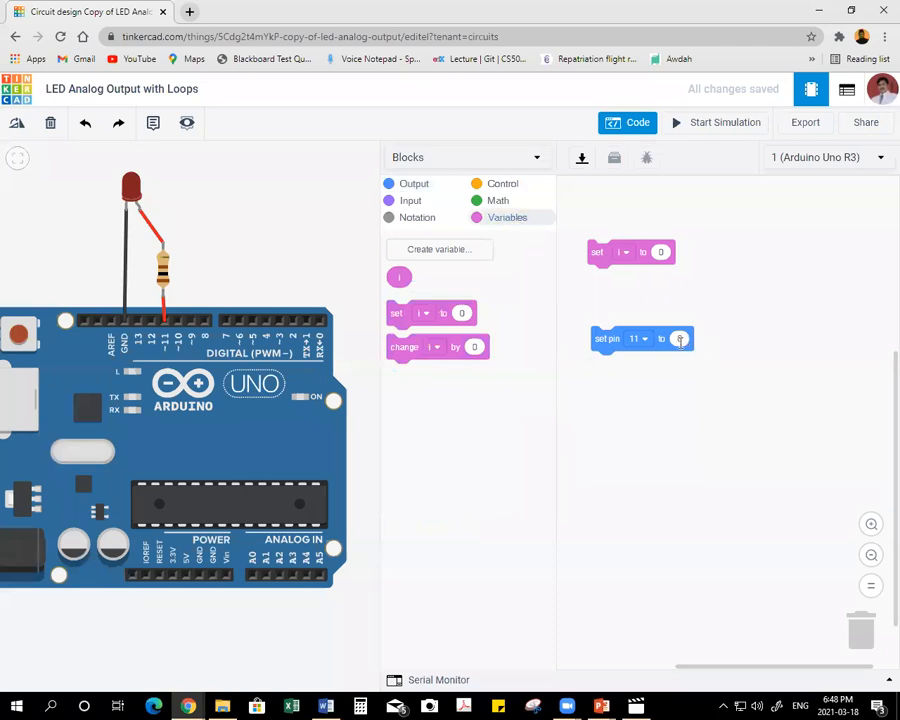
{"action": "left_click_drag", "start_coordinate": [398, 278], "coordinate": [683, 341]}
Attach a change i block under the set pin 11 block and make it change i by 50.
{"action": "left_click_drag", "start_coordinate": [397, 350], "coordinate": [599, 368]}
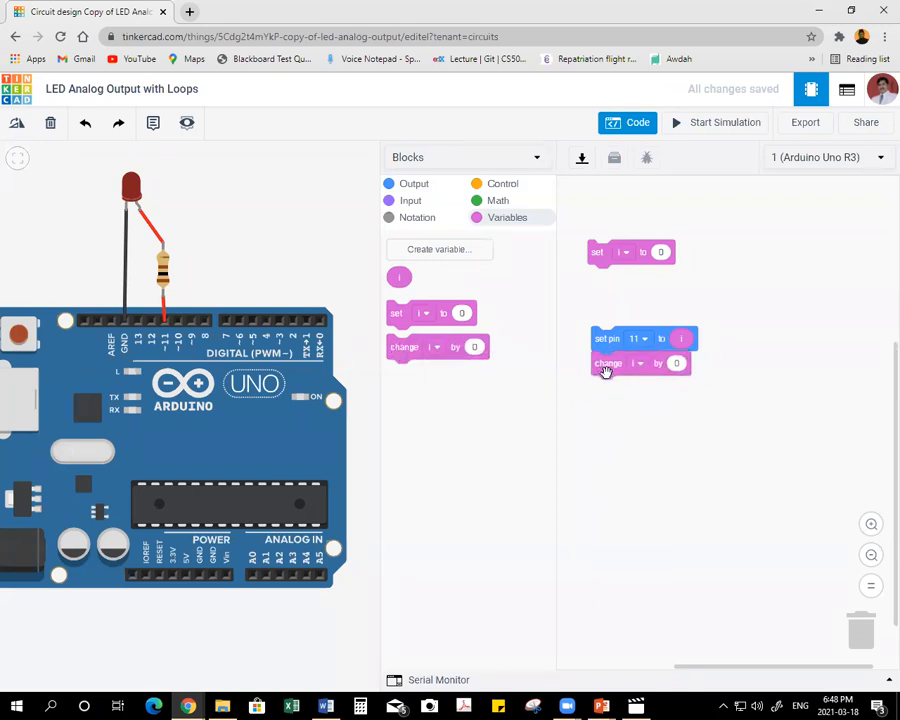
{"action": "left_click", "coordinate": [677, 363]}
{"action": "left_click", "coordinate": [677, 434]}
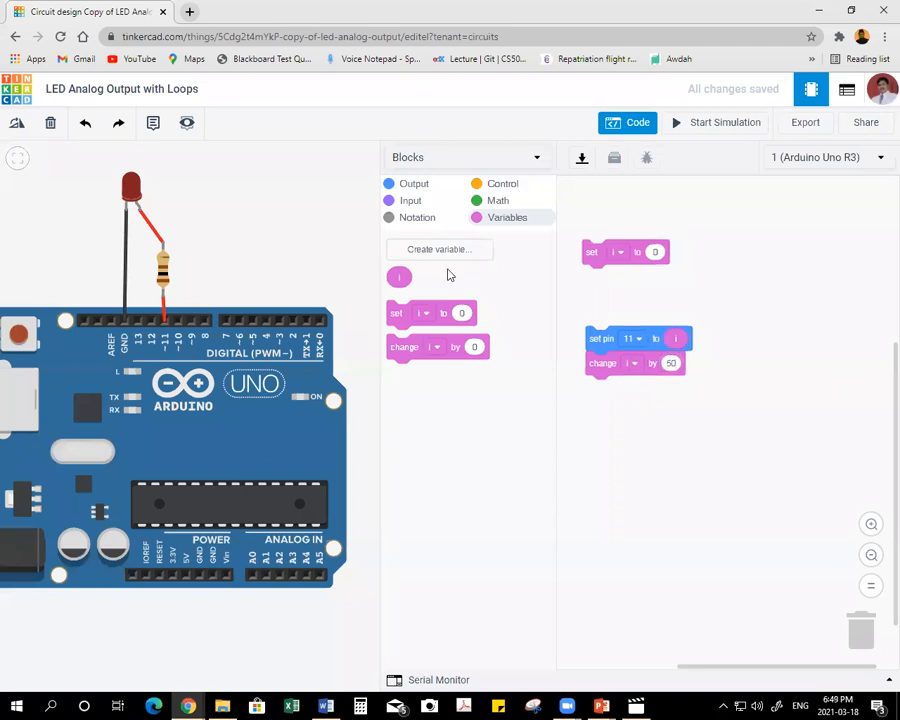
Attach a 1-second wait block under the change i block and move the stack closer to the set i block.
{"action": "left_click", "coordinate": [506, 190]}
{"action": "left_click_drag", "start_coordinate": [400, 258], "coordinate": [600, 392]}
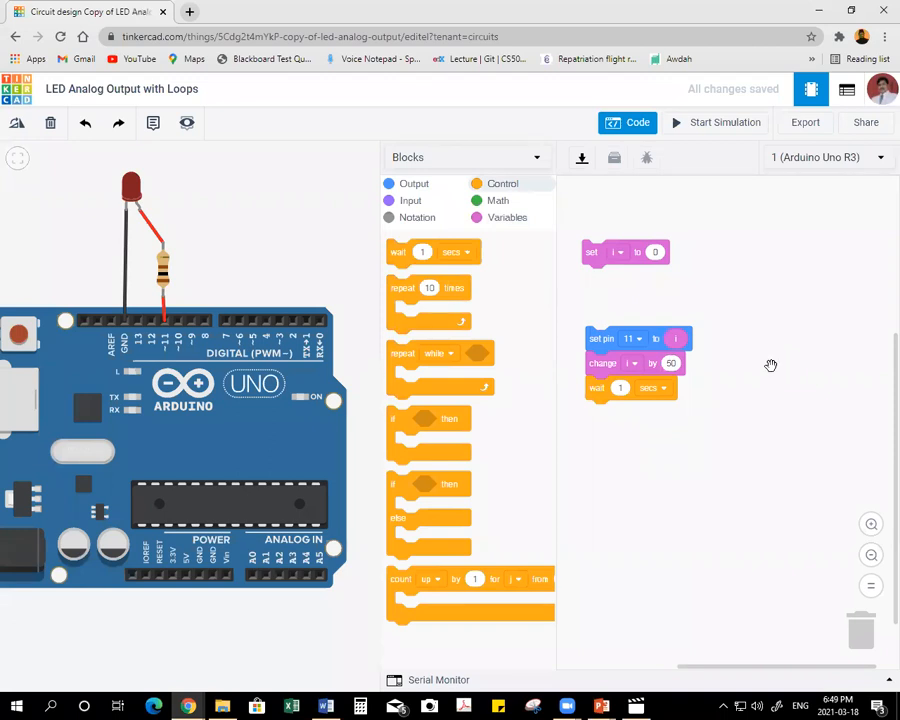
{"action": "left_click", "coordinate": [630, 363]}
{"action": "left_click", "coordinate": [807, 367]}
{"action": "left_click_drag", "start_coordinate": [598, 350], "coordinate": [596, 321]}
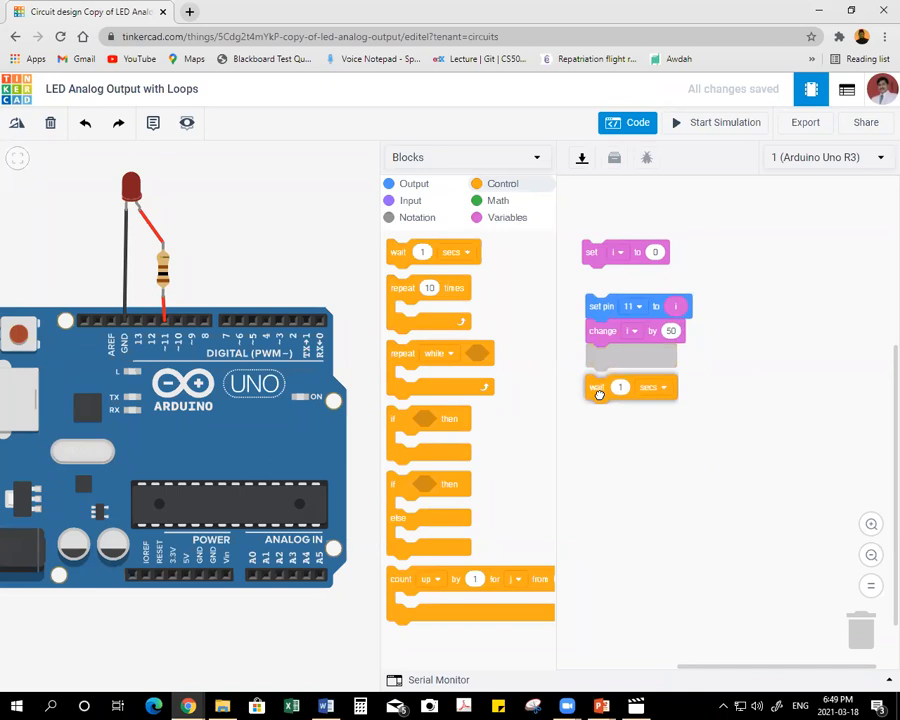
Duplicate the set pin 11, change i and wait stack below the original and make the copy change i by -50.
{"action": "right_click", "coordinate": [595, 311]}
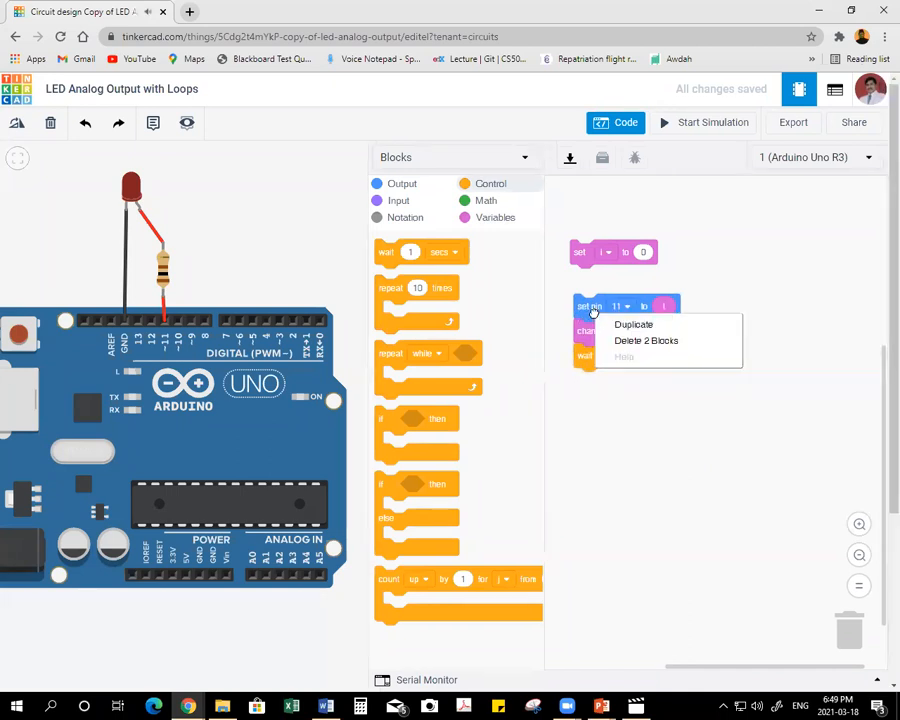
{"action": "left_click", "coordinate": [628, 324]}
{"action": "left_click_drag", "start_coordinate": [610, 441], "coordinate": [592, 427]}
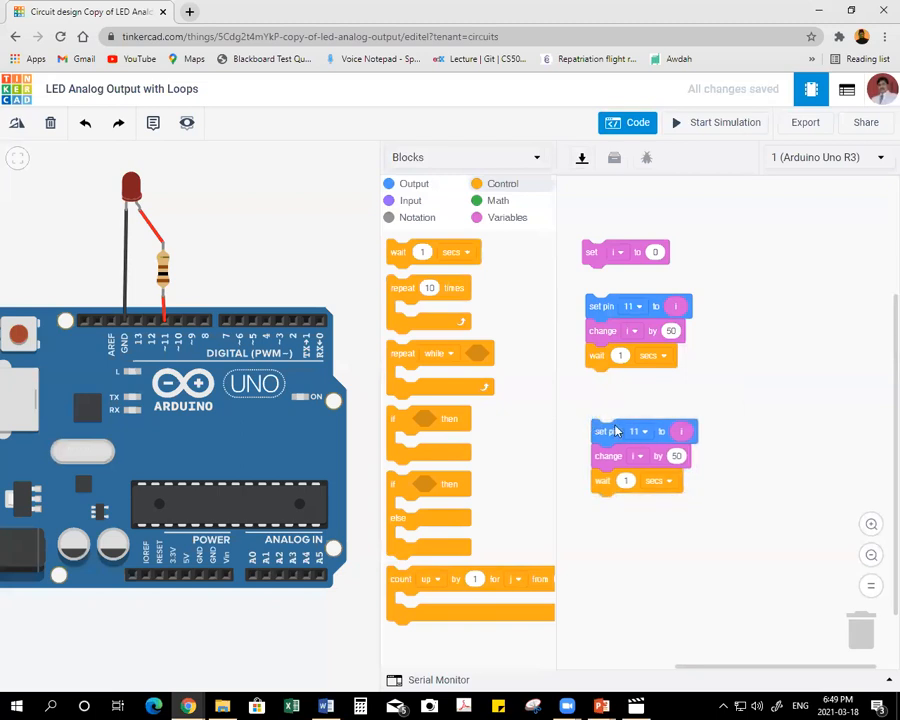
{"action": "type", "text": "-"}
{"action": "left_click_drag", "start_coordinate": [752, 490], "coordinate": [744, 484]}
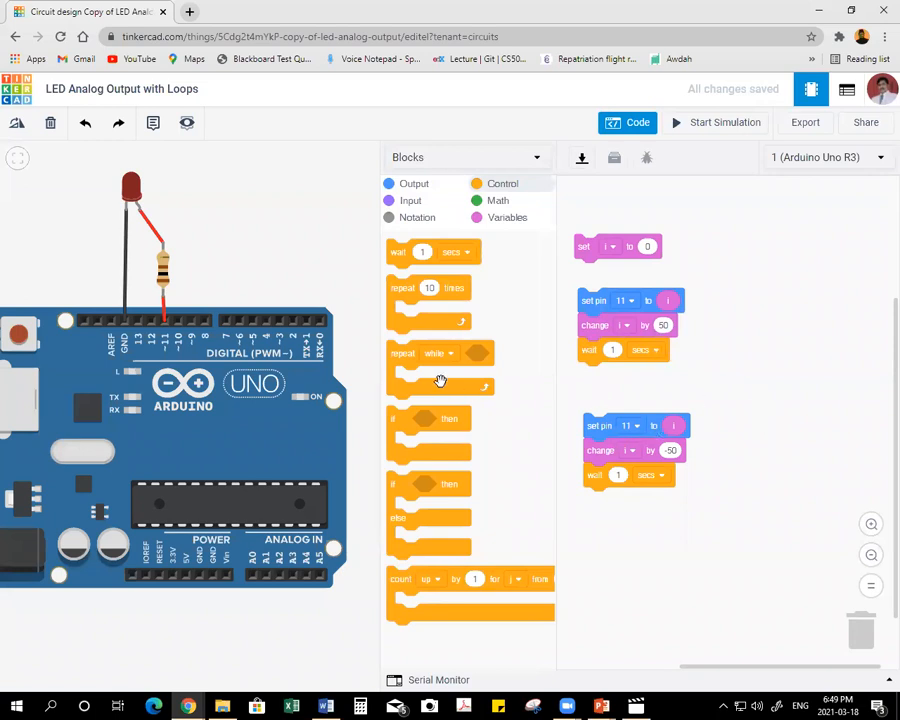
Wrap the first set pin, change and wait stack in a repeat while loop with the condition i ≤ 255.
{"action": "left_click_drag", "start_coordinate": [397, 357], "coordinate": [572, 289]}
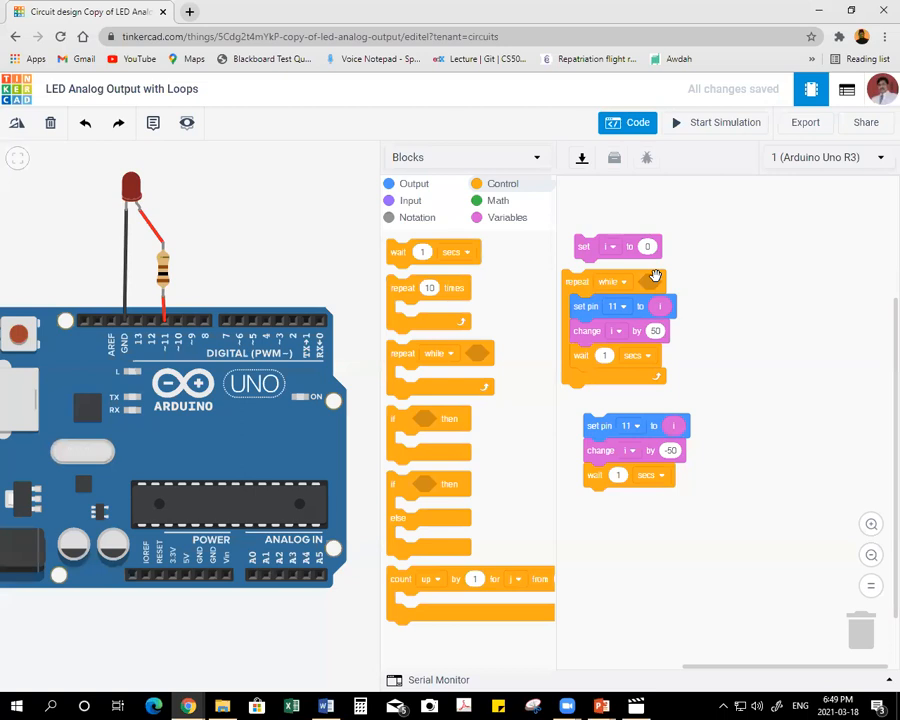
{"action": "left_click", "coordinate": [498, 203]}
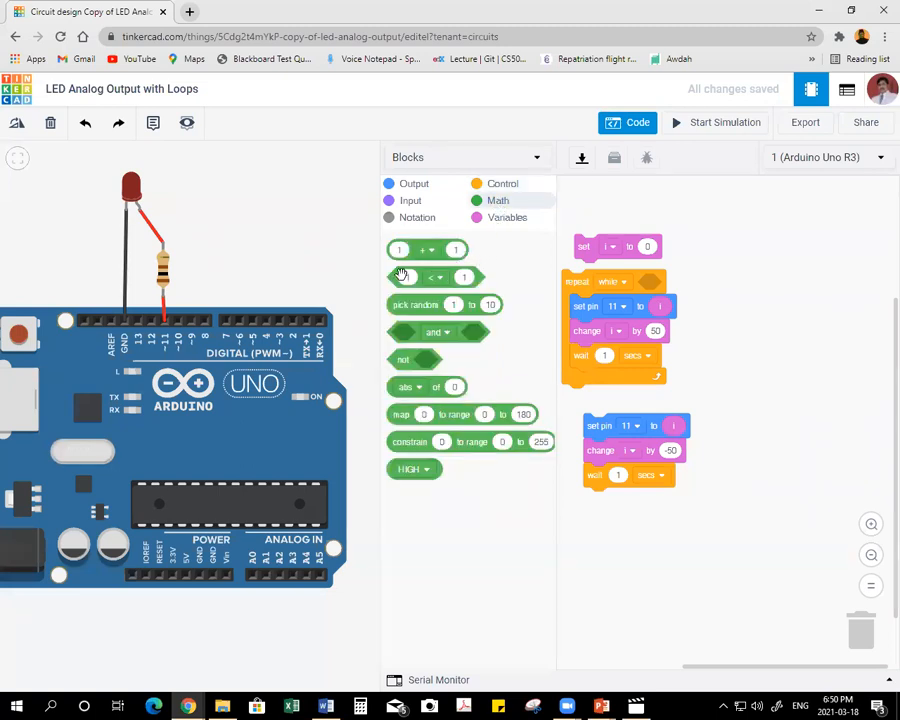
{"action": "left_click_drag", "start_coordinate": [395, 277], "coordinate": [650, 282]}
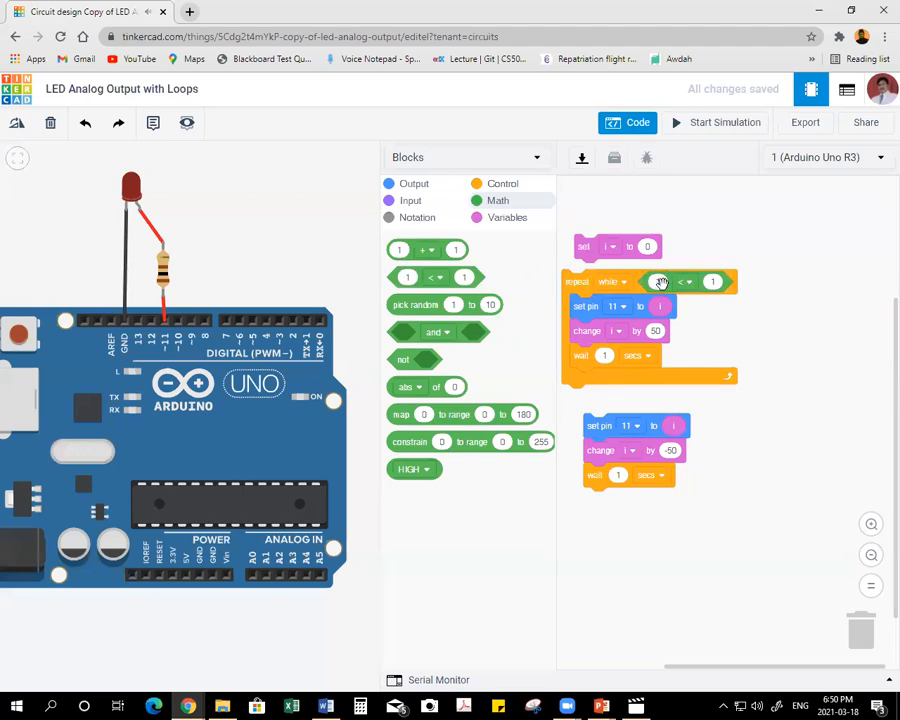
{"action": "left_click", "coordinate": [498, 219]}
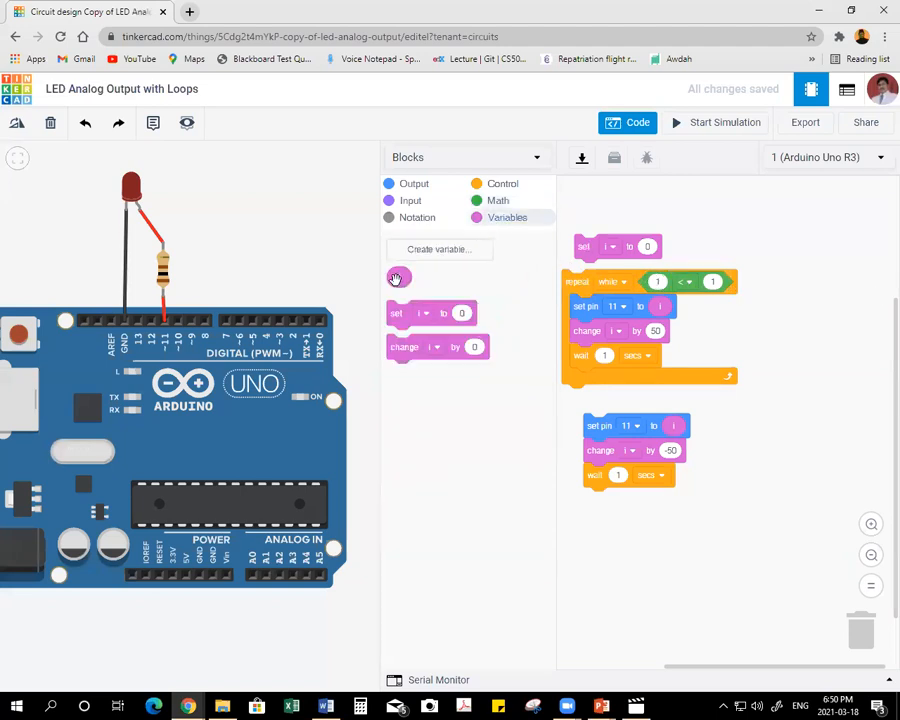
{"action": "left_click_drag", "start_coordinate": [396, 278], "coordinate": [654, 285]}
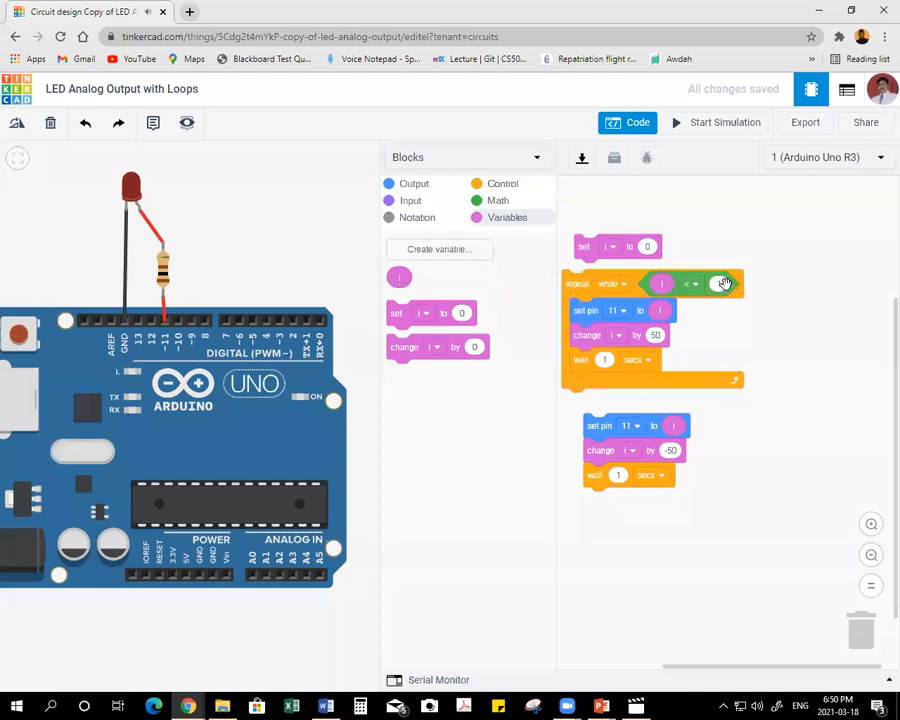
{"action": "left_click", "coordinate": [694, 287]}
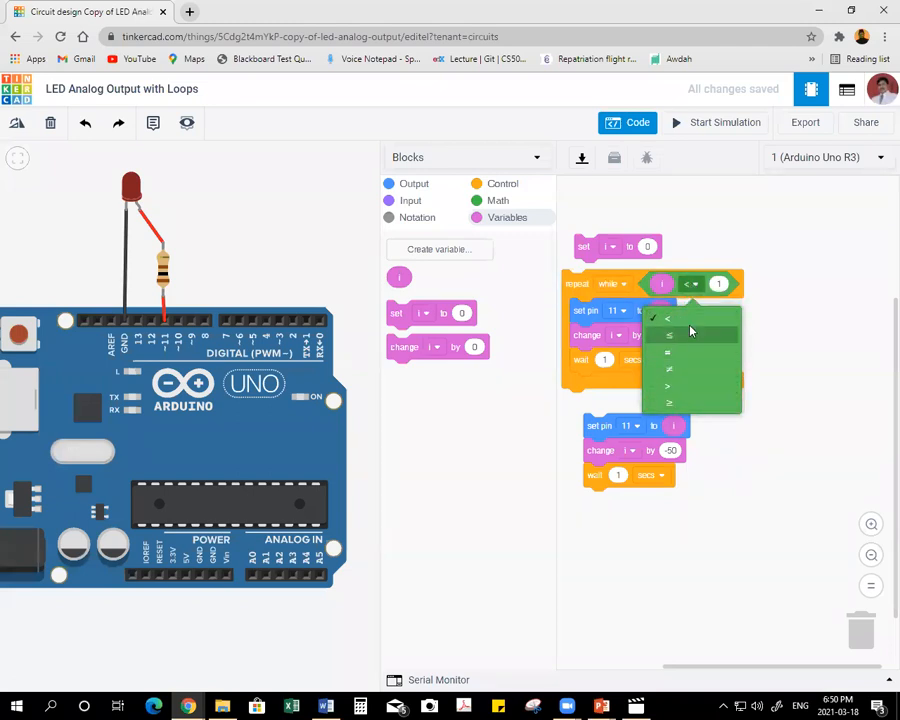
{"action": "left_click", "coordinate": [672, 335]}
{"action": "type", "text": "25"}
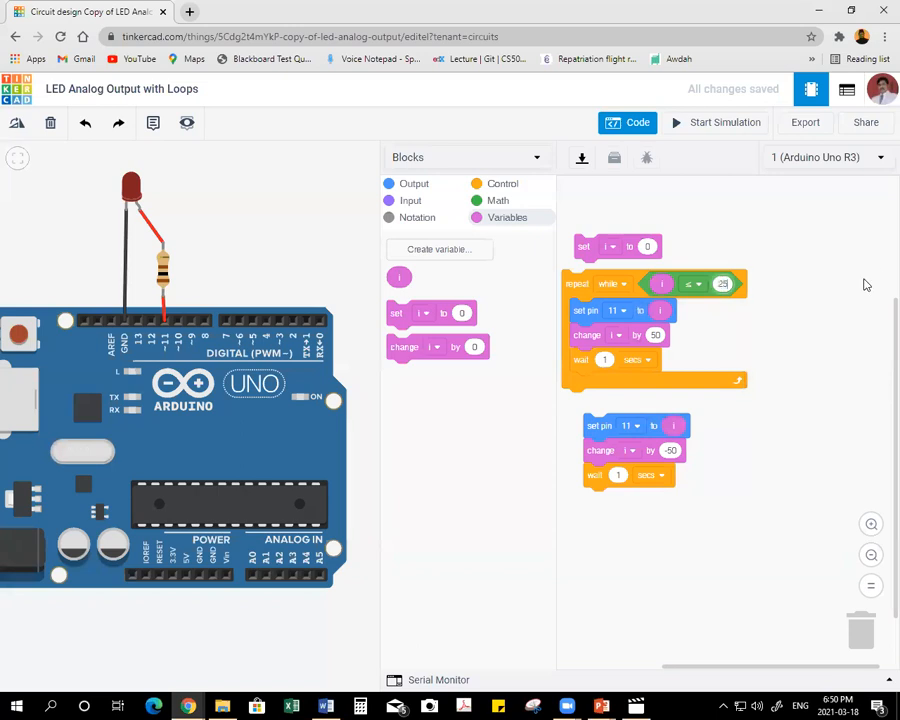
{"action": "type", "text": "5"}
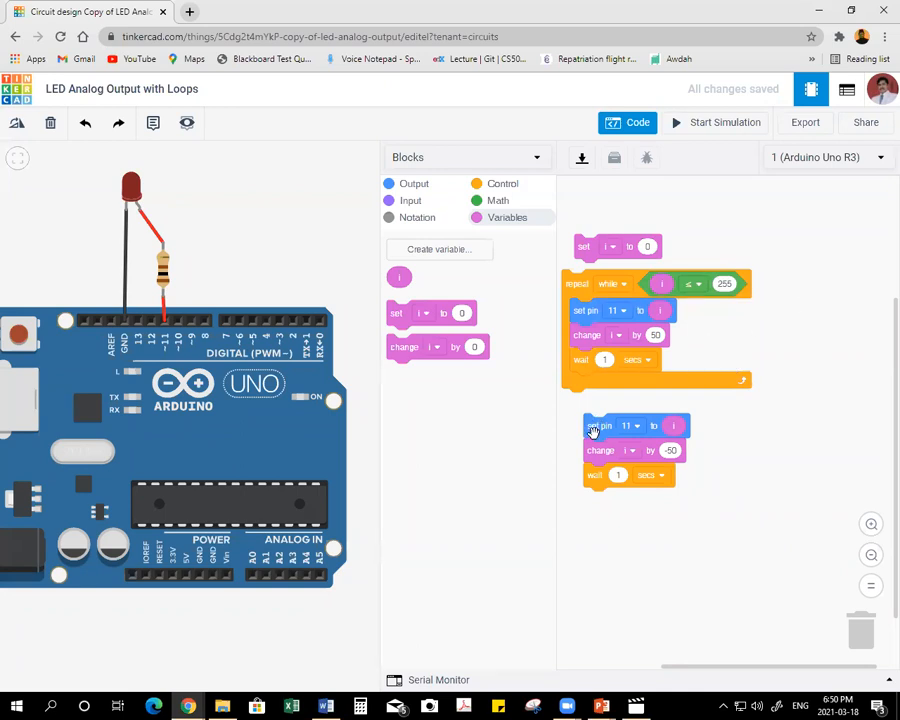
Wrap the duplicated stack in a second repeat while loop with the condition i ≥ 1.
{"action": "left_click", "coordinate": [494, 187]}
{"action": "left_click_drag", "start_coordinate": [398, 354], "coordinate": [583, 421]}
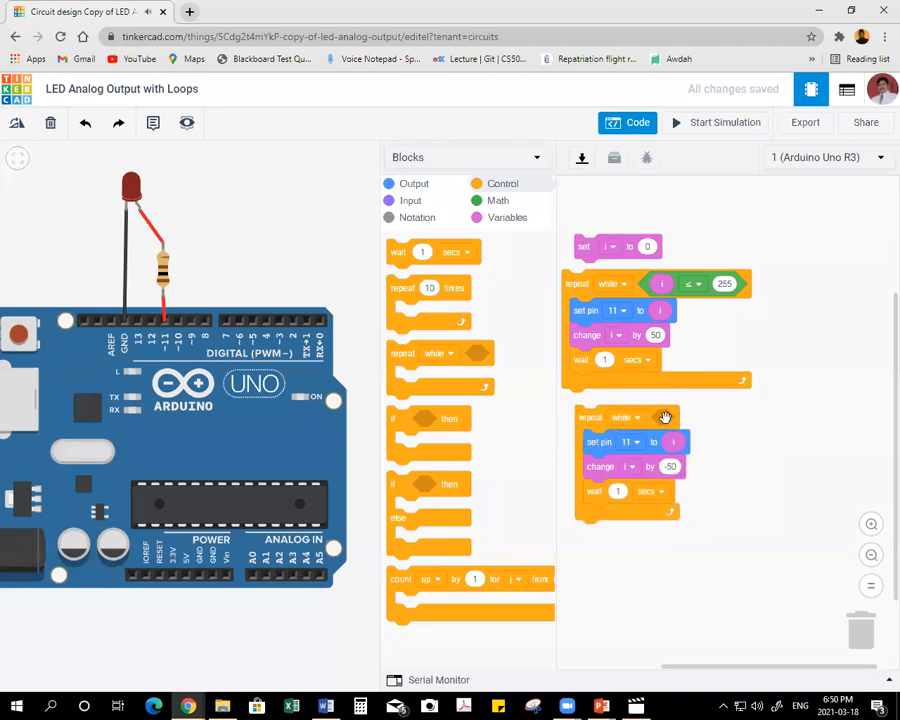
{"action": "left_click", "coordinate": [496, 202]}
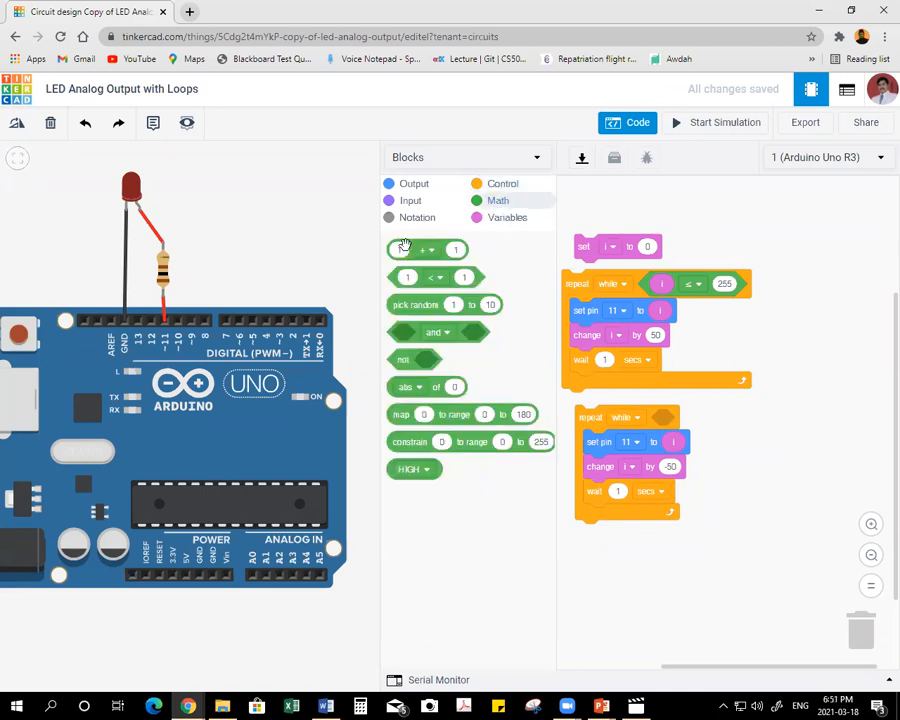
{"action": "left_click_drag", "start_coordinate": [397, 278], "coordinate": [658, 418]}
{"action": "left_click", "coordinate": [482, 218]}
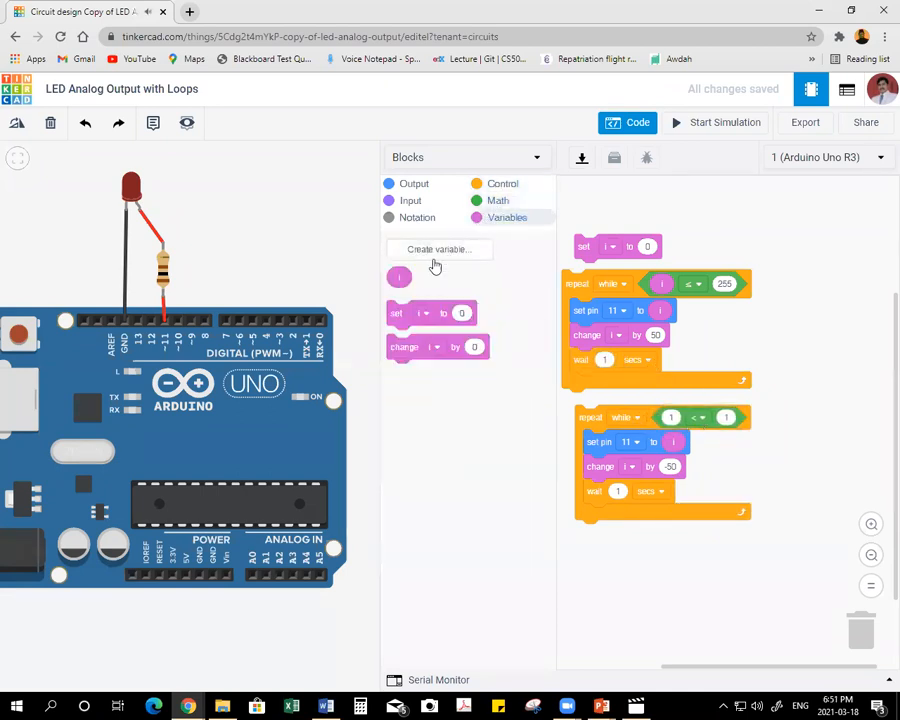
{"action": "left_click_drag", "start_coordinate": [401, 276], "coordinate": [679, 416]}
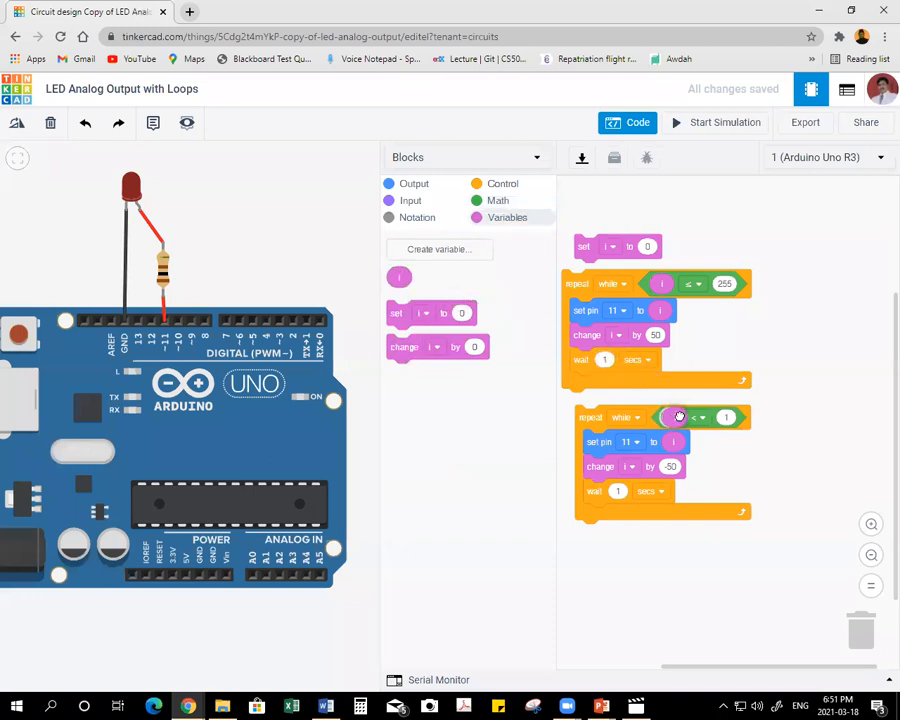
{"action": "left_click", "coordinate": [703, 418]}
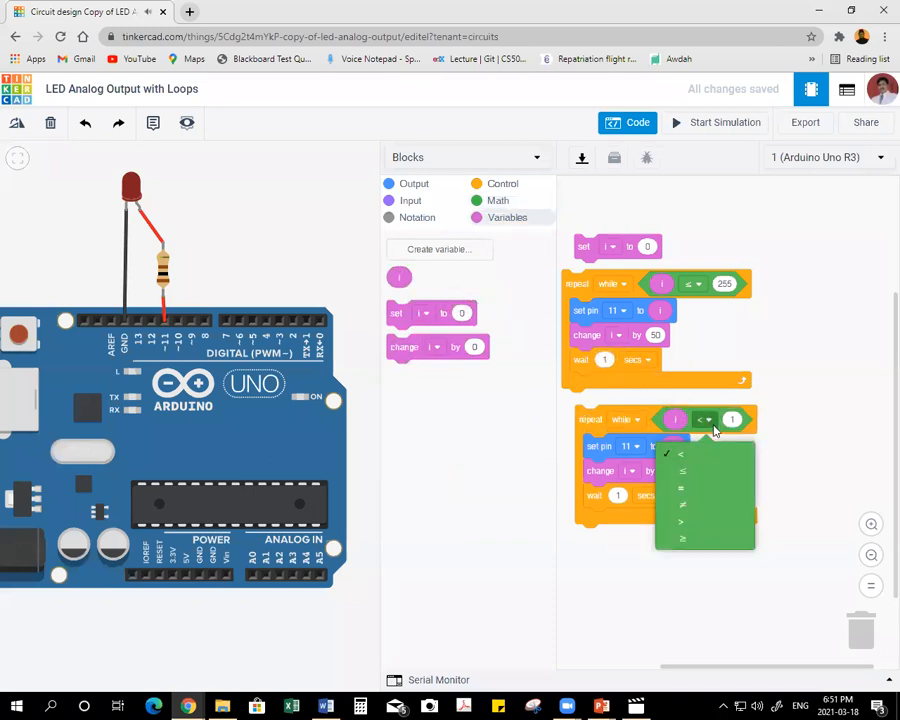
{"action": "left_click", "coordinate": [690, 540]}
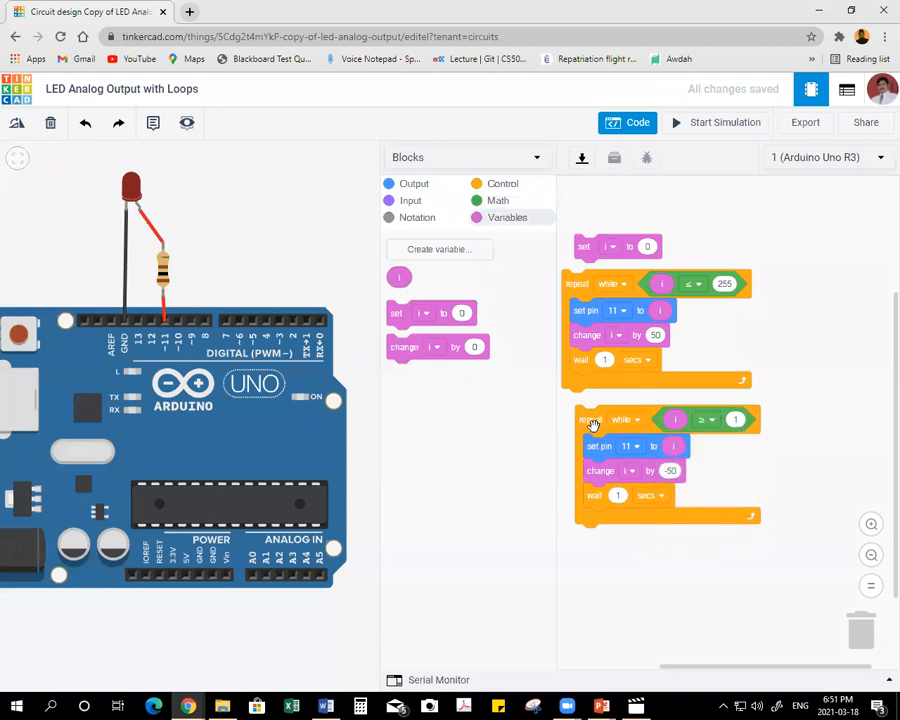
Attach the second loop under the first one and join the set i to 0 block above both loops.
{"action": "left_click_drag", "start_coordinate": [594, 424], "coordinate": [578, 407]}
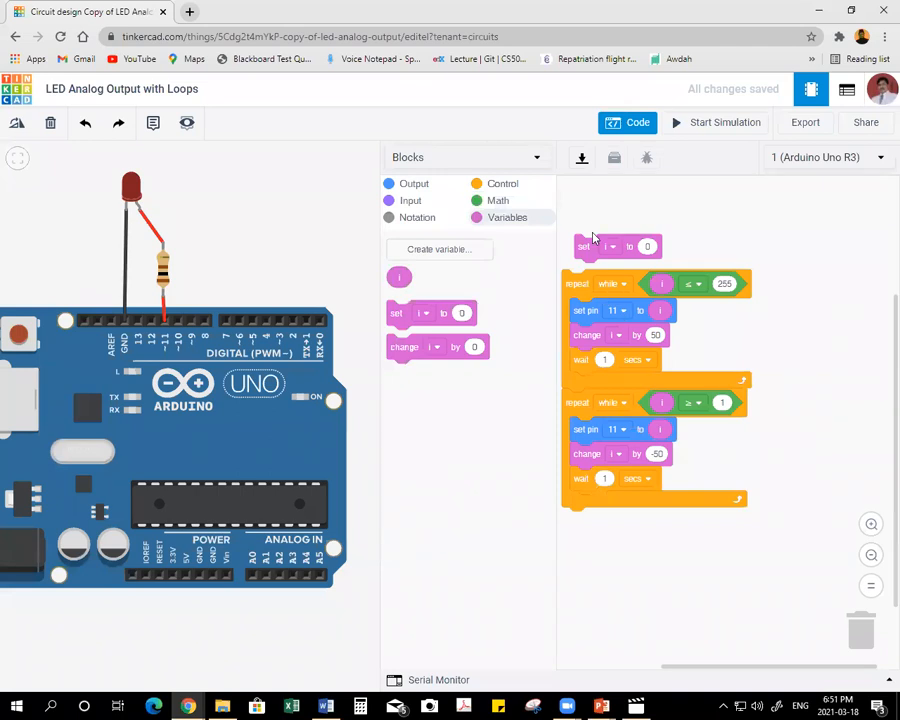
{"action": "left_click_drag", "start_coordinate": [577, 251], "coordinate": [568, 261]}
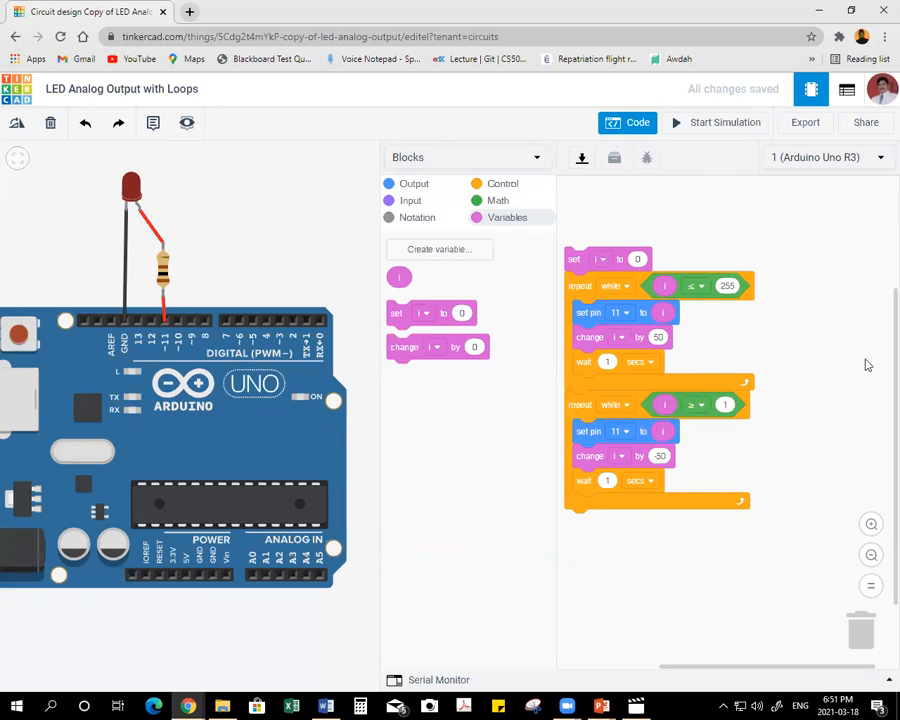
Run the simulation to watch how the LED's brightness changes with the loop code, and stop it.
{"action": "left_click", "coordinate": [722, 124]}
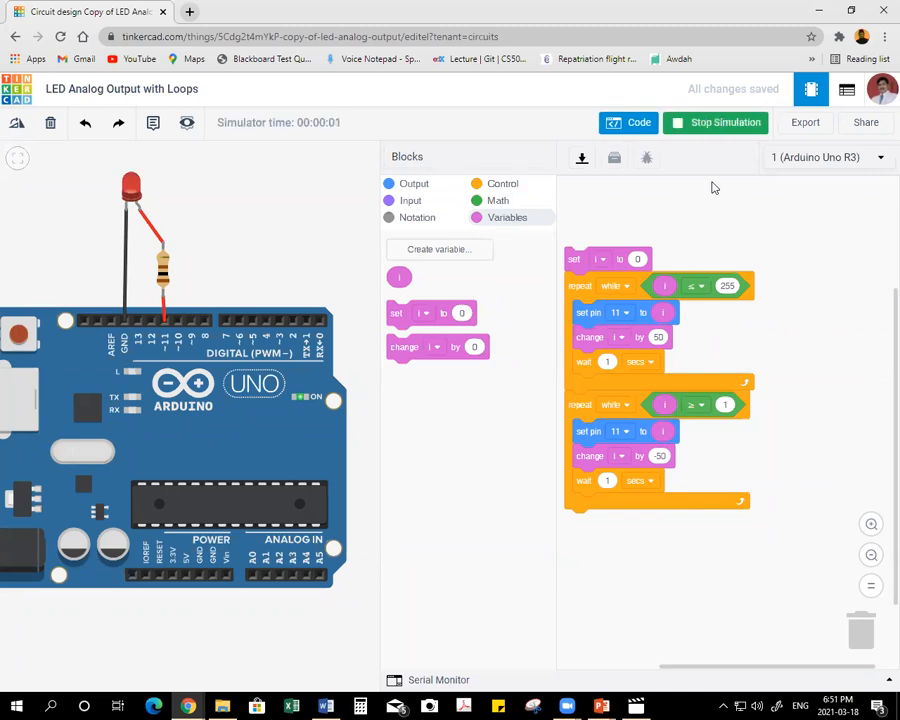
{"action": "scroll", "coordinate": [62, 206], "scroll_direction": "up", "scroll_amount": 2}
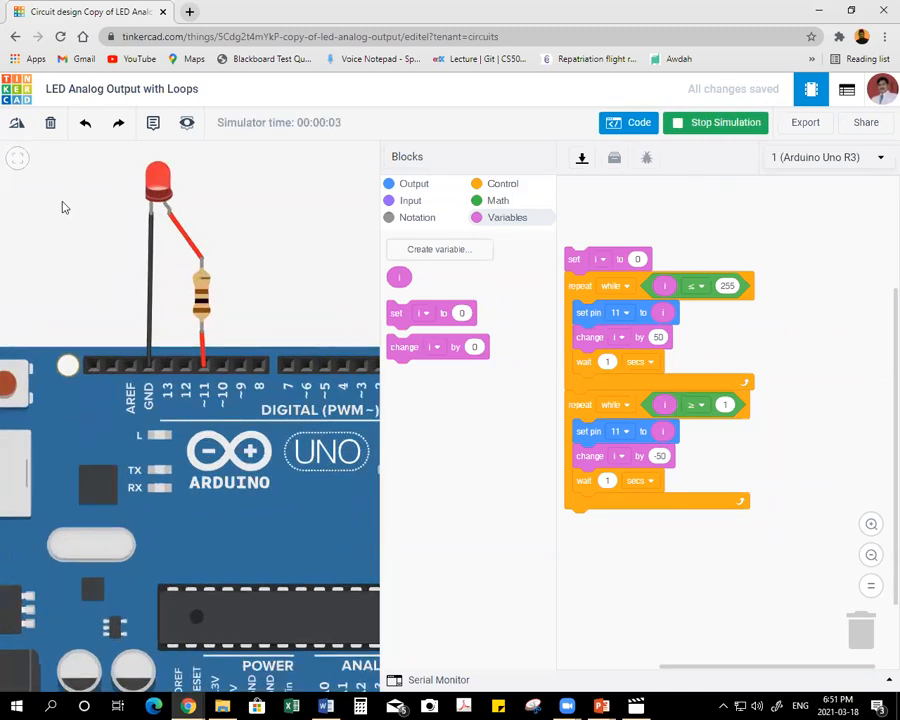
{"action": "scroll", "coordinate": [62, 206], "scroll_direction": "up", "scroll_amount": 1}
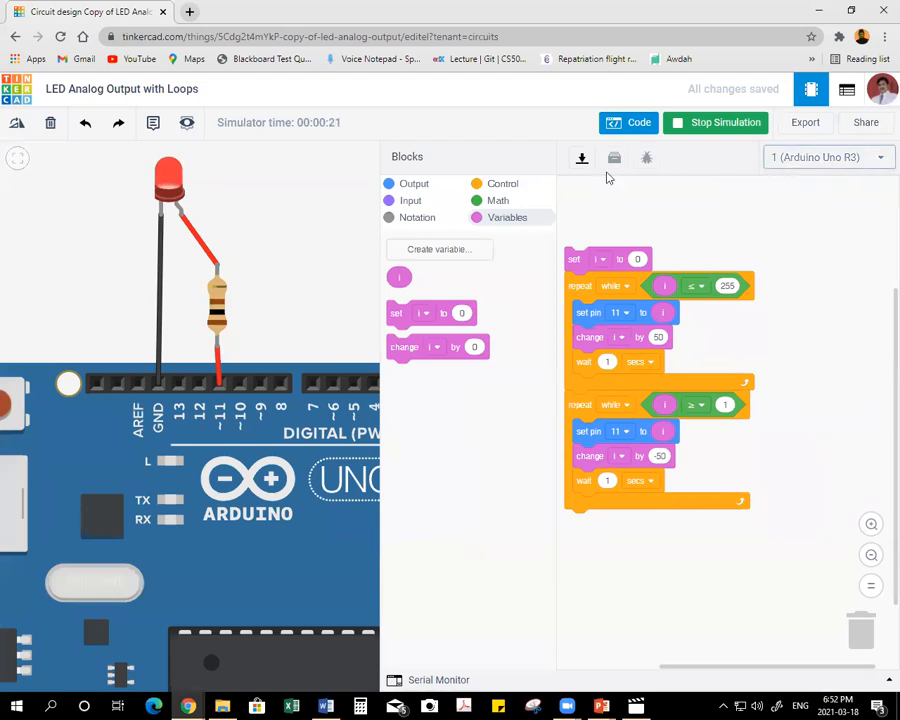
{"action": "left_click", "coordinate": [688, 140]}
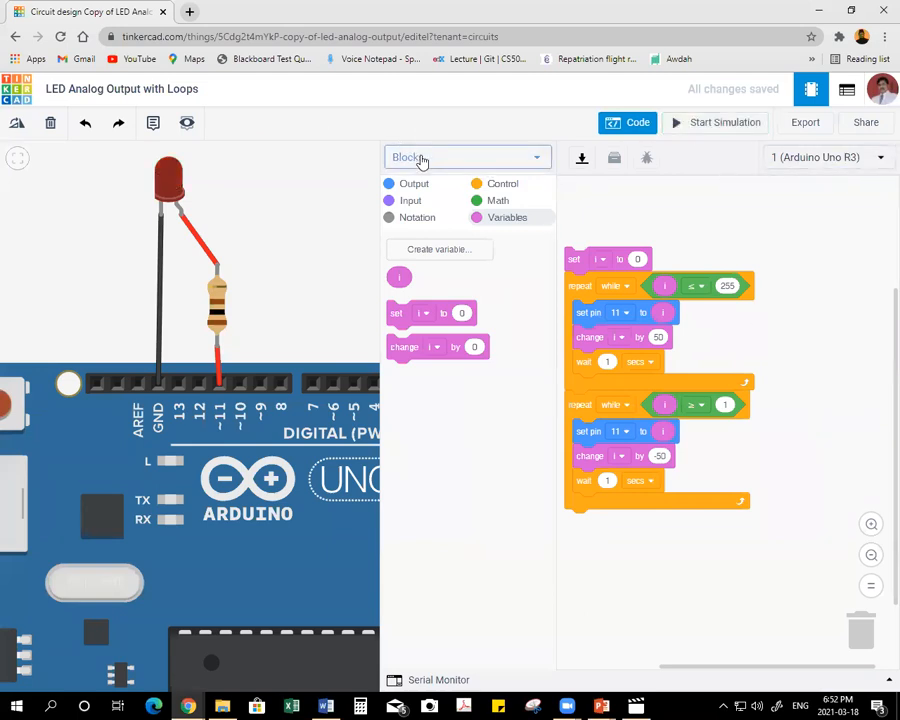
Show the generated text code beside the blocks with a short simulation run, and return to the Blocks view.
{"action": "left_click", "coordinate": [420, 158]}
{"action": "left_click", "coordinate": [420, 203]}
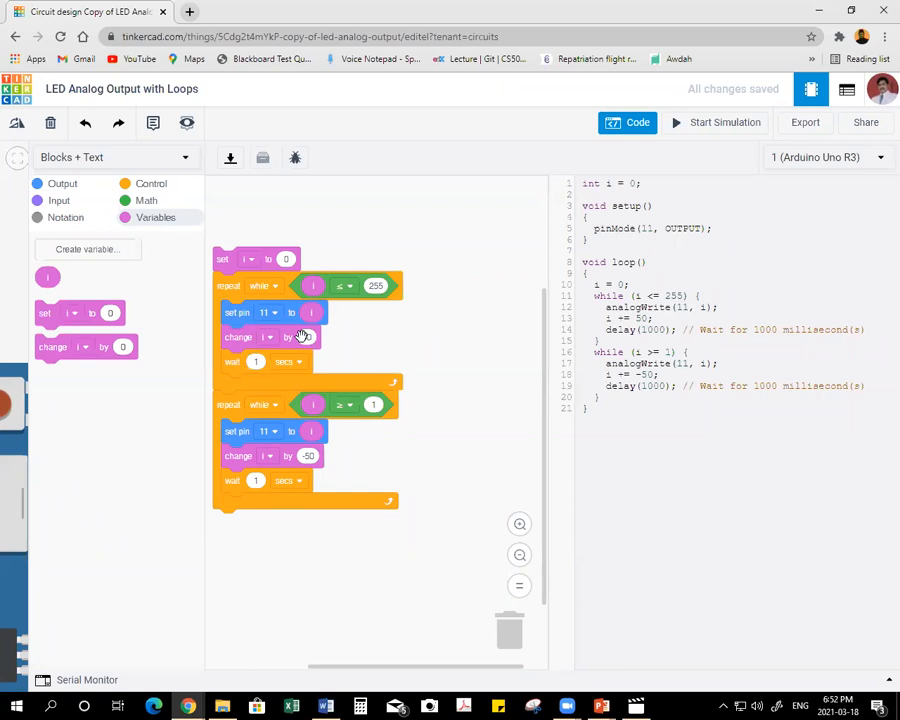
{"action": "left_click", "coordinate": [737, 122]}
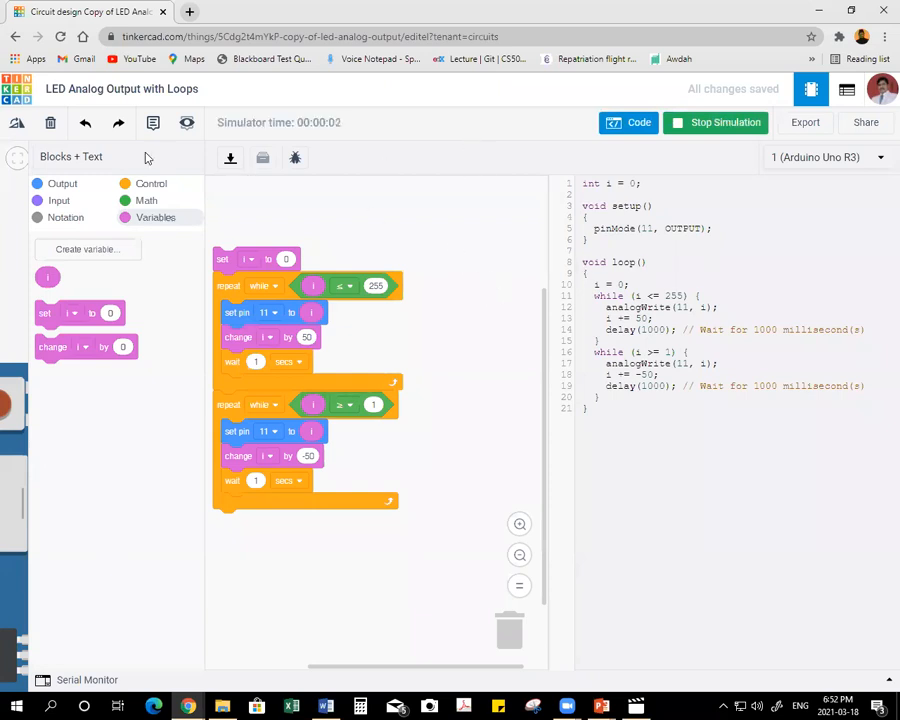
{"action": "left_click", "coordinate": [700, 123]}
{"action": "left_click", "coordinate": [78, 160]}
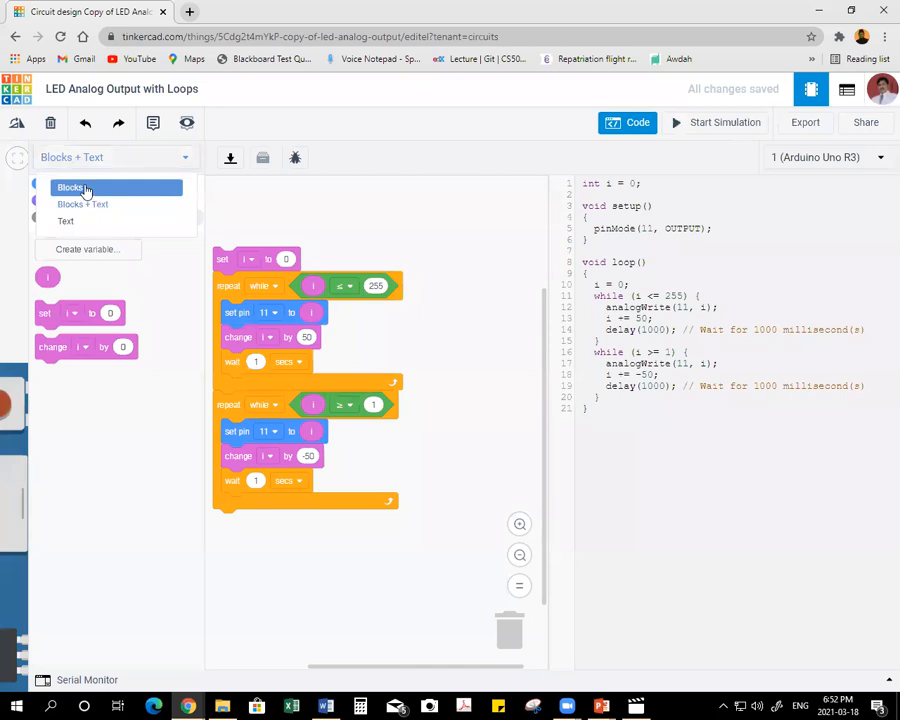
{"action": "left_click", "coordinate": [86, 191]}
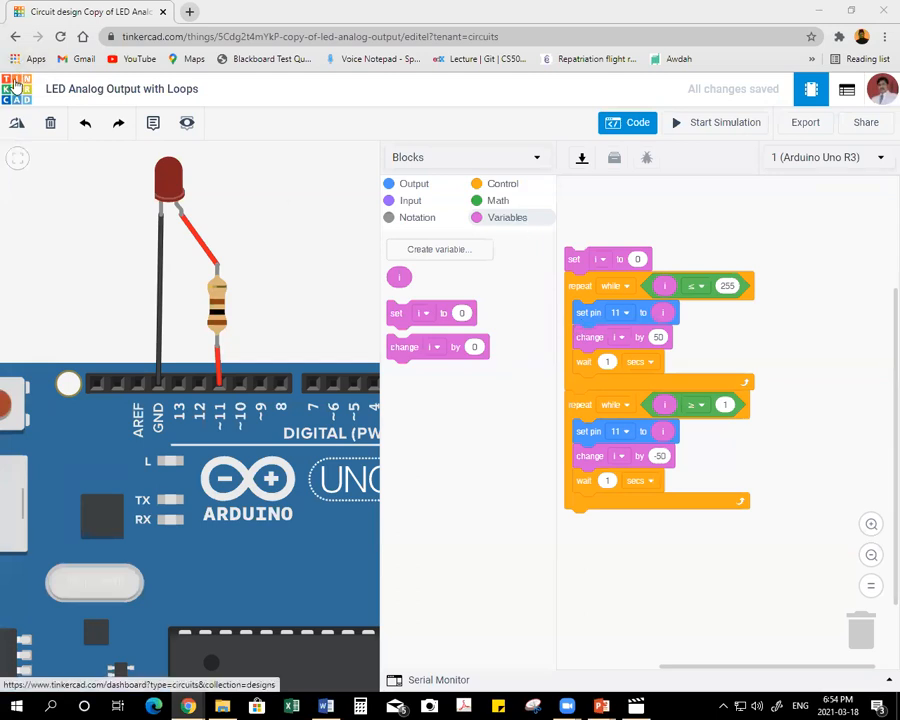
Return to the circuits dashboard and strike through topic 8, LED using Analog Output with loops, in the Word topics list.
{"action": "left_click", "coordinate": [16, 87]}
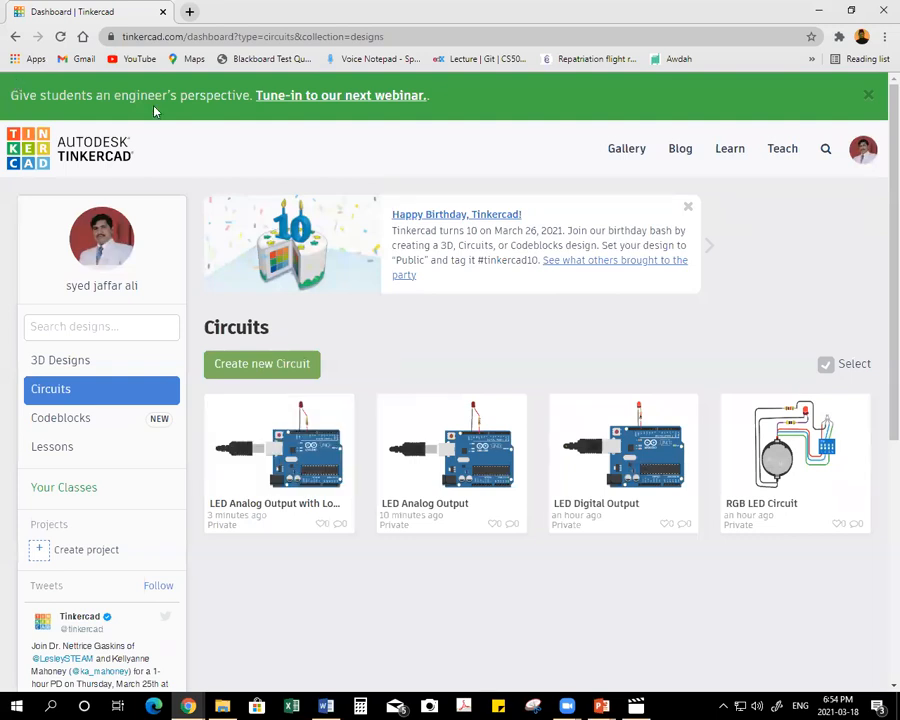
{"action": "left_click", "coordinate": [323, 706]}
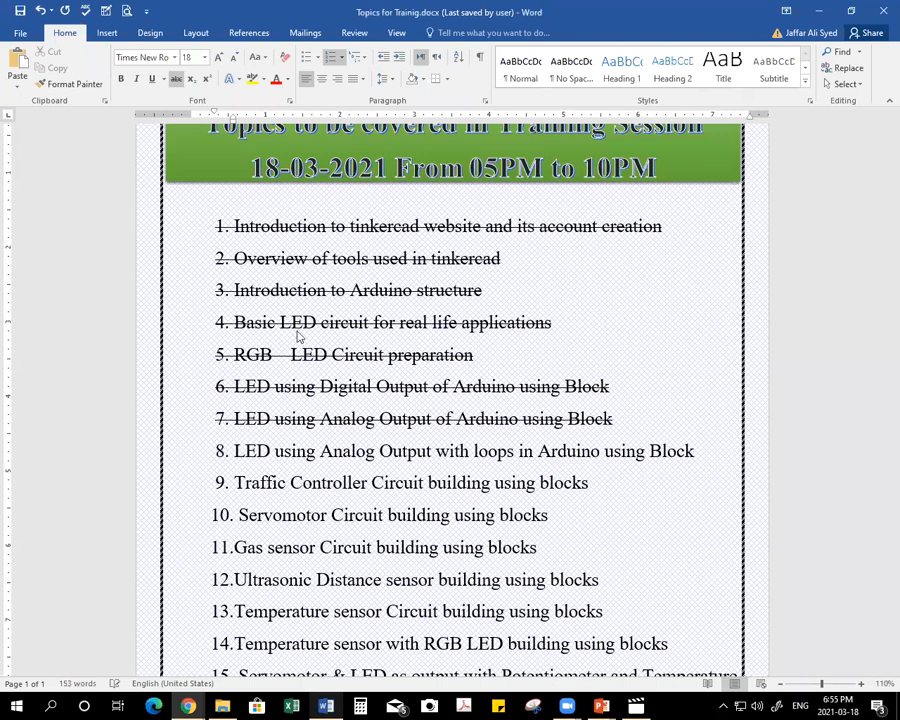
{"action": "left_click", "coordinate": [165, 455]}
{"action": "left_click", "coordinate": [176, 79]}
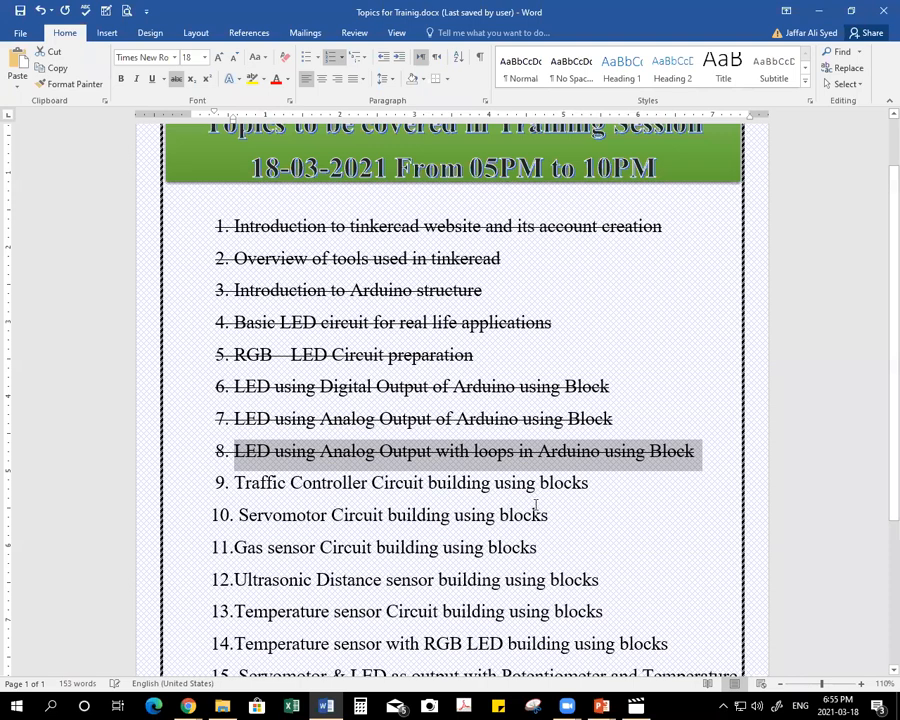
Copy the "Traffic Controller Circuit" title from topic 9 and create a new Tinkercad circuit named "9. Traffic Controller Circuit".
{"action": "left_click_drag", "start_coordinate": [236, 483], "coordinate": [421, 485]}
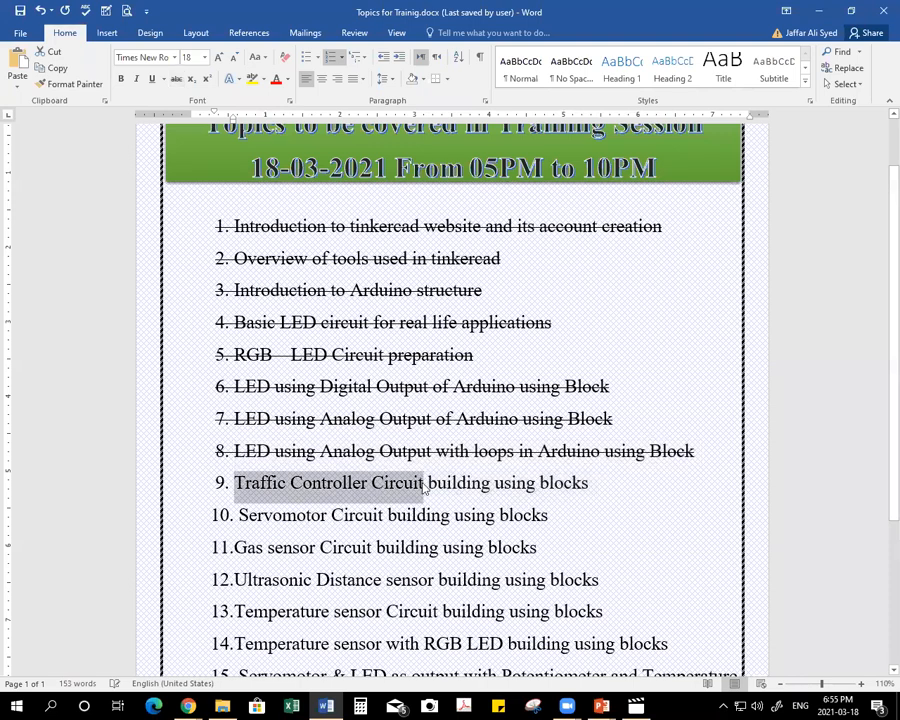
{"action": "key", "text": "alt+Tab"}
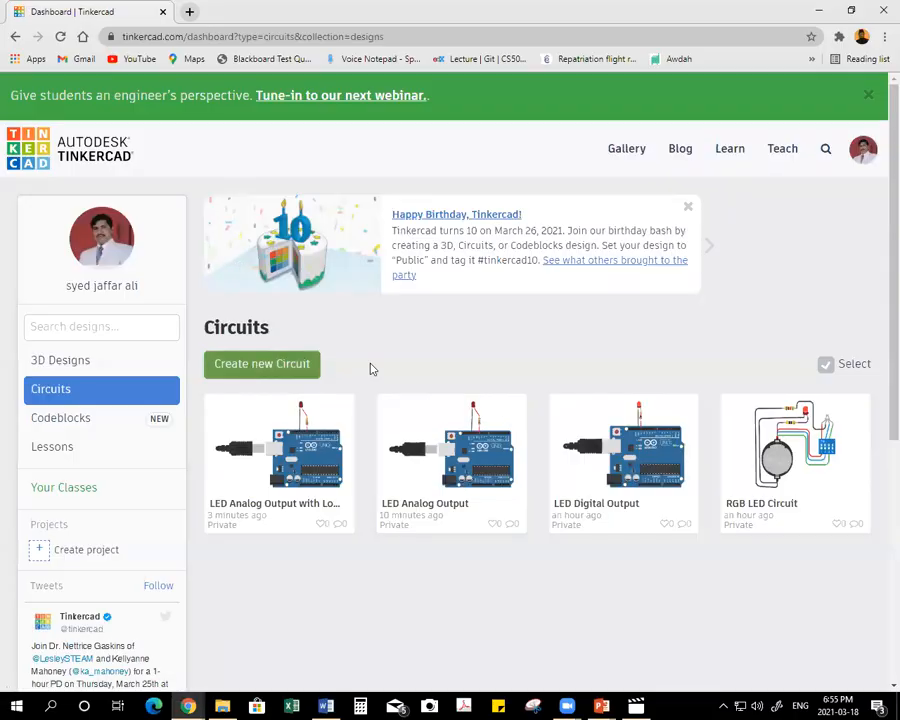
{"action": "left_click", "coordinate": [270, 366]}
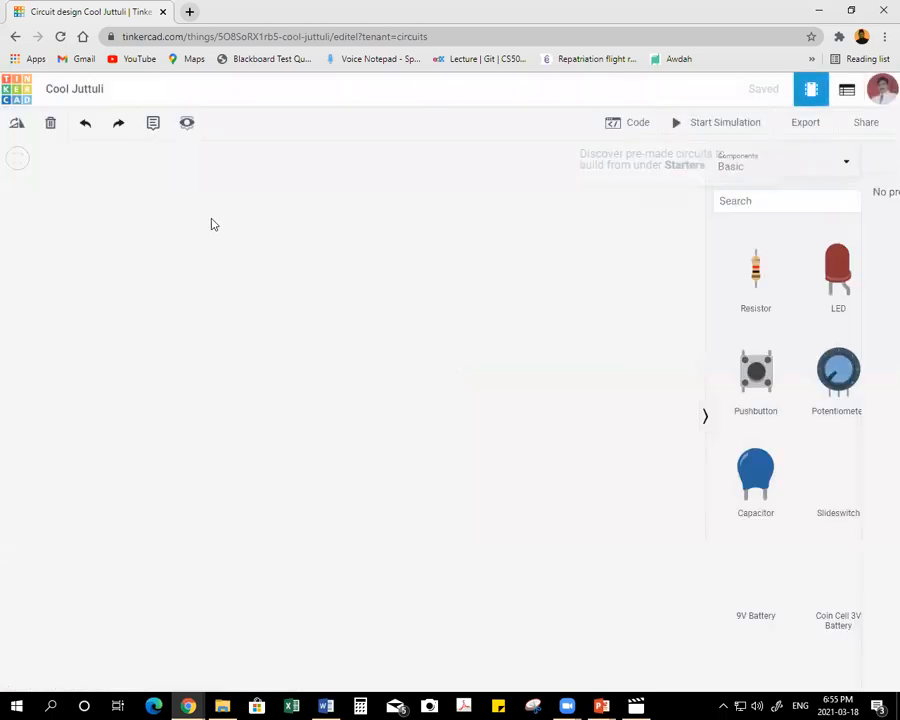
{"action": "left_click", "coordinate": [90, 91]}
{"action": "key", "text": "ctrl+v"}
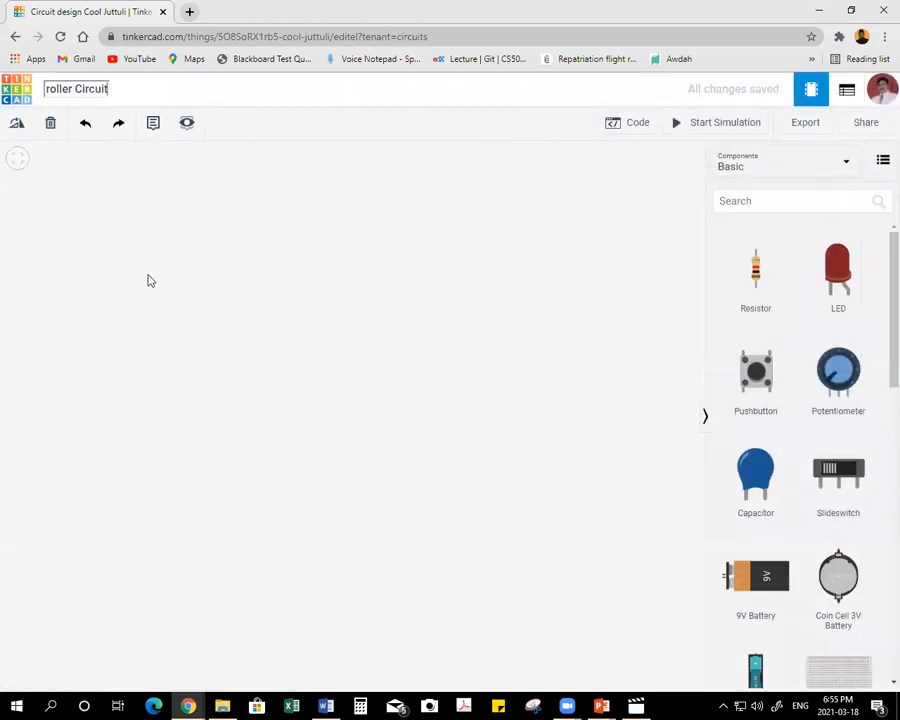
{"action": "key", "text": "Return"}
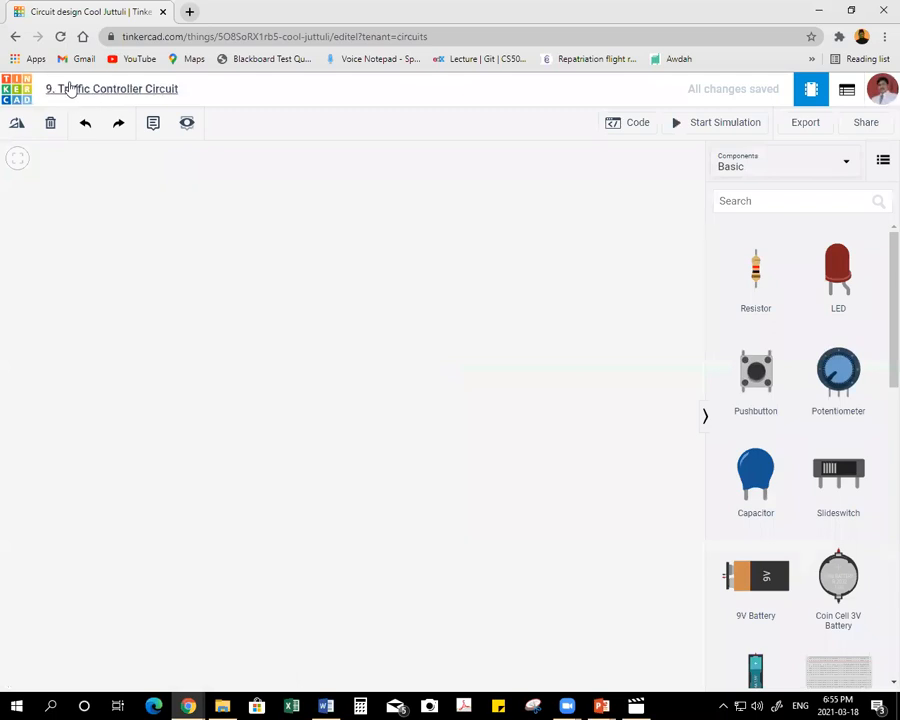
Remove the "9. " prefix so the circuit is named "Traffic Controller Circuit".
{"action": "left_click", "coordinate": [60, 85]}
{"action": "left_click", "coordinate": [64, 88]}
{"action": "key", "text": "BackSpace"}
{"action": "key", "text": "BackSpace"}
{"action": "key", "text": "BackSpace"}
{"action": "key", "text": "Return"}
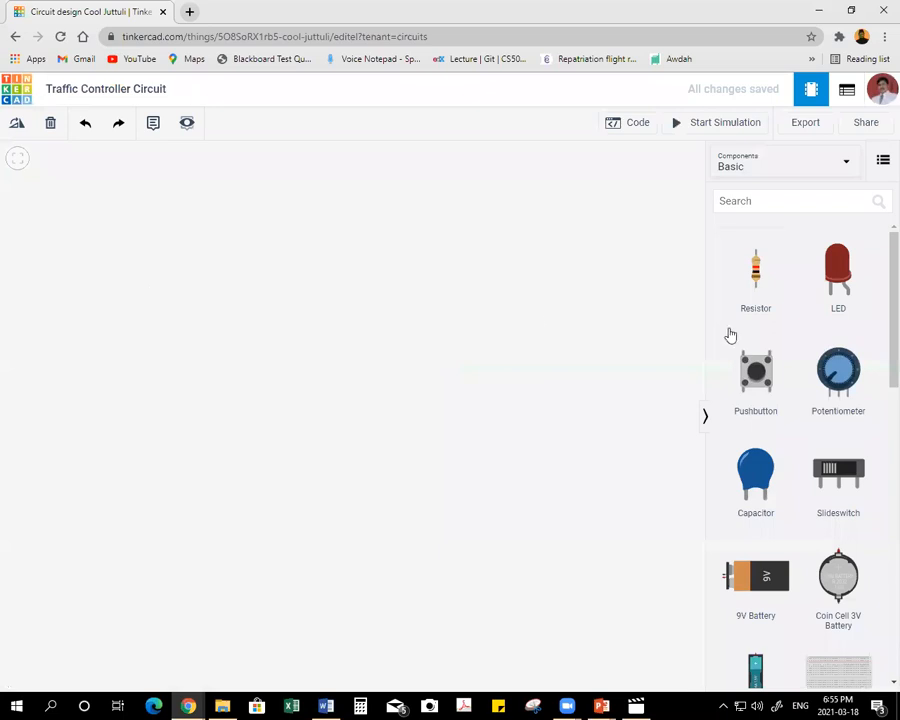
Add an Arduino Uno R3 and a small breadboard beside it, with the breadboard rotated to stand upright.
{"action": "scroll", "coordinate": [838, 424], "scroll_direction": "down", "scroll_amount": 3}
{"action": "left_click_drag", "start_coordinate": [165, 452], "coordinate": [576, 432]}
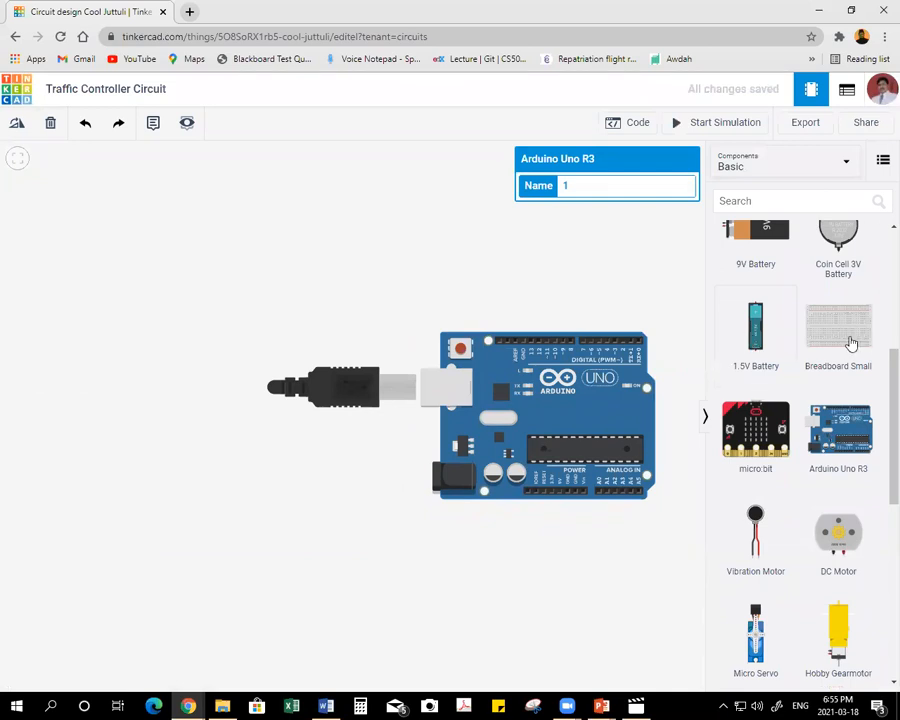
{"action": "left_click_drag", "start_coordinate": [799, 332], "coordinate": [181, 374]}
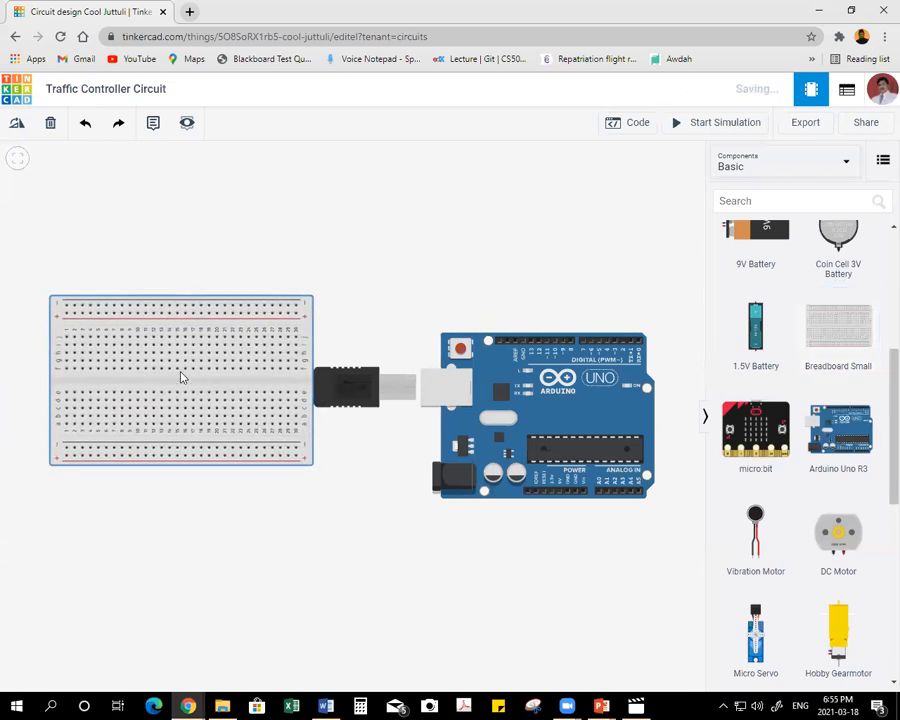
{"action": "left_click", "coordinate": [18, 125]}
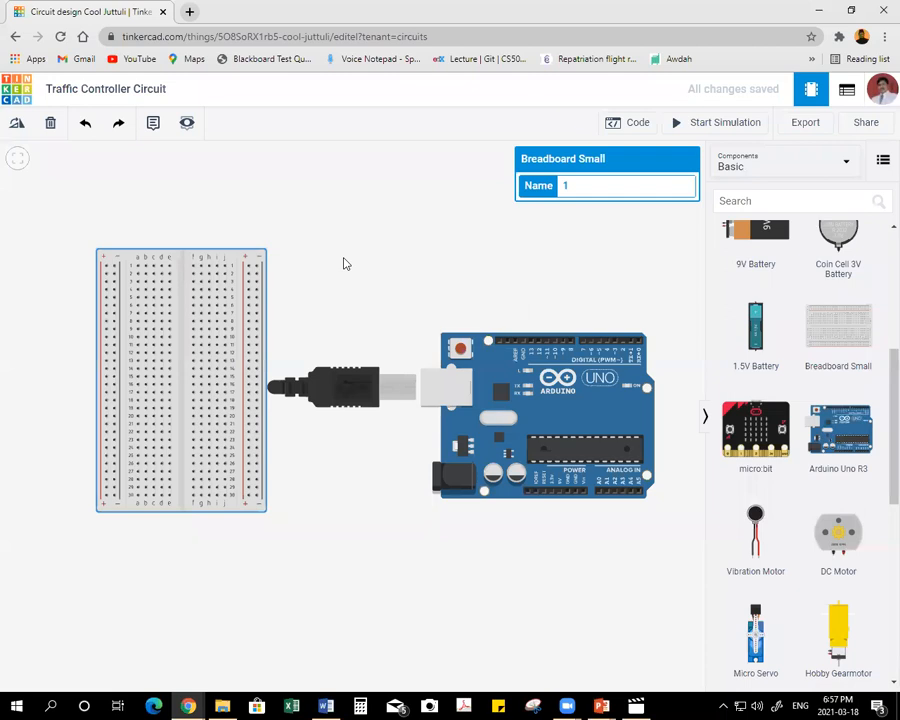
Add a red LED, rotate it to lie horizontally, and plug its legs into column j at rows 10 and 11.
{"action": "scroll", "coordinate": [777, 366], "scroll_direction": "up", "scroll_amount": 3}
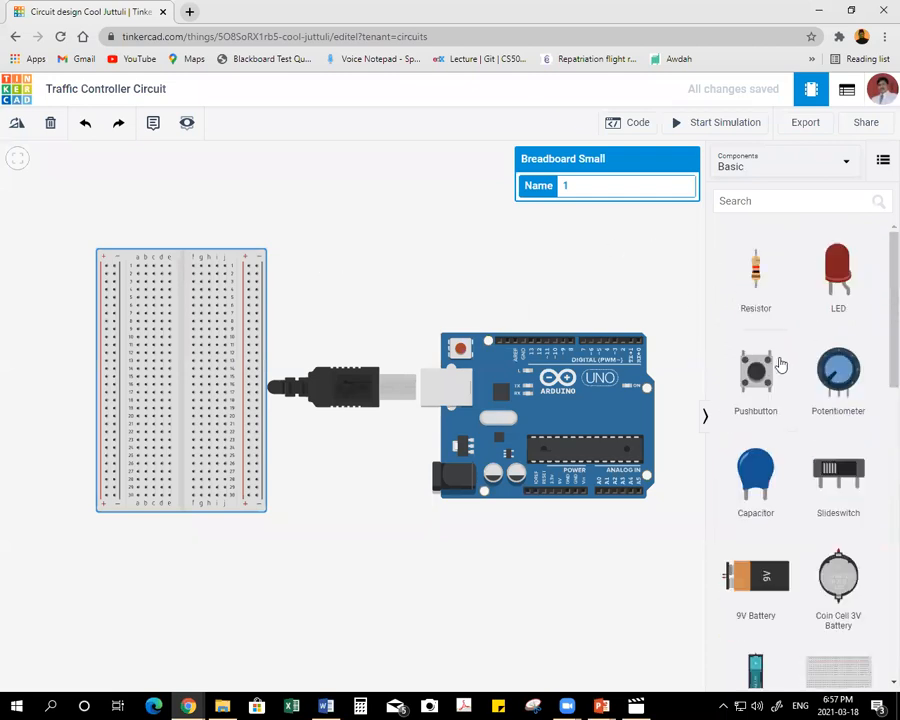
{"action": "left_click_drag", "start_coordinate": [840, 270], "coordinate": [273, 200]}
{"action": "left_click", "coordinate": [17, 125]}
{"action": "left_click", "coordinate": [17, 125]}
{"action": "left_click", "coordinate": [17, 125]}
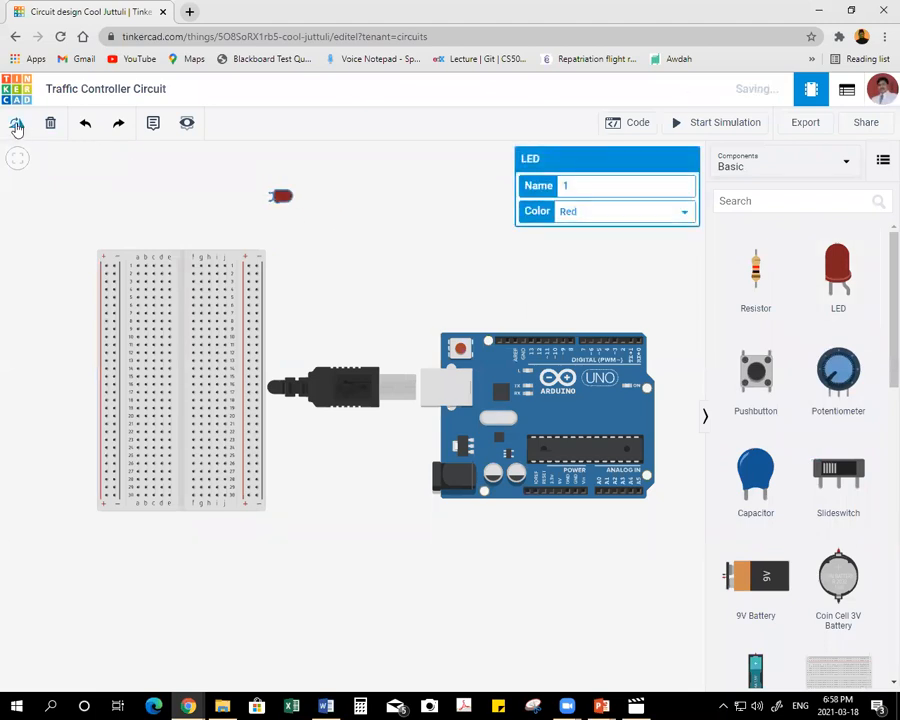
{"action": "left_click_drag", "start_coordinate": [281, 196], "coordinate": [244, 350]}
{"action": "left_click_drag", "start_coordinate": [243, 349], "coordinate": [246, 340]}
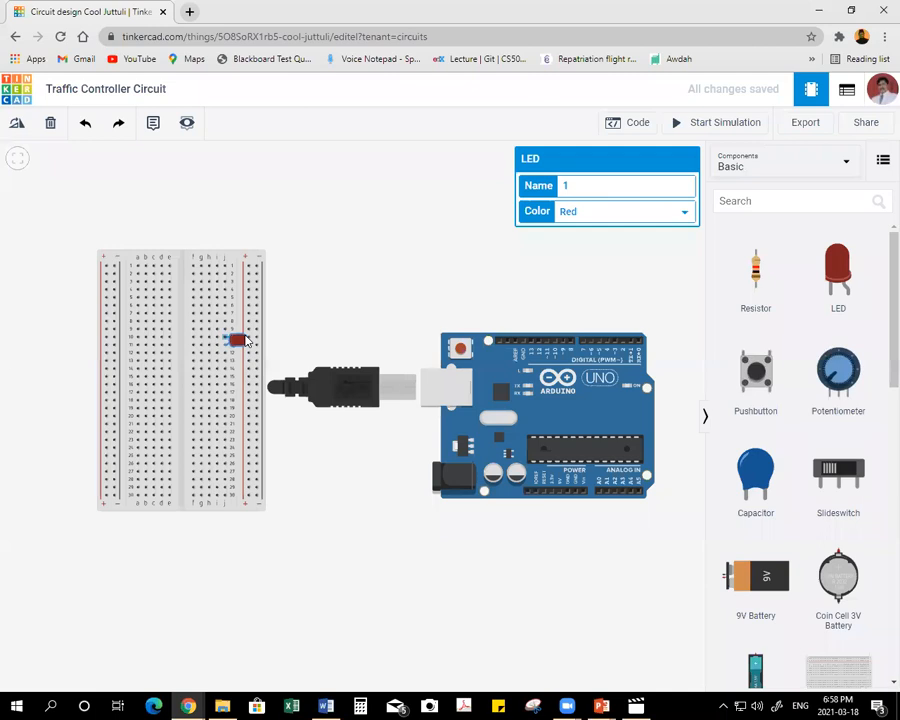
{"action": "left_click_drag", "start_coordinate": [244, 340], "coordinate": [244, 340]}
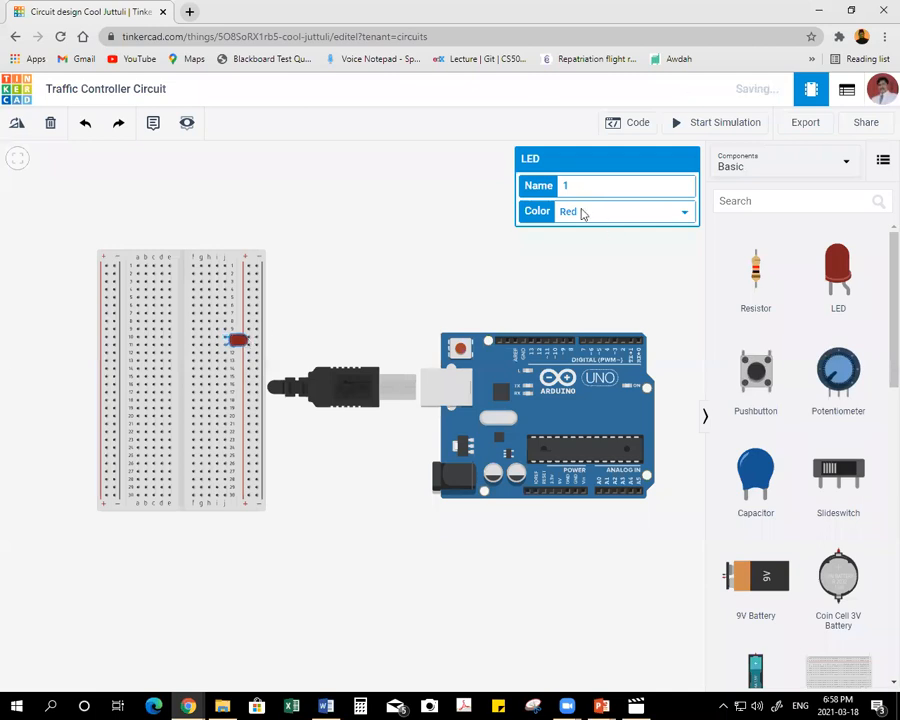
{"action": "left_click", "coordinate": [582, 278]}
Add a second LED lying horizontally with its legs in column j at rows 16 and 17, and set its color to Yellow.
{"action": "left_click_drag", "start_coordinate": [838, 275], "coordinate": [328, 230]}
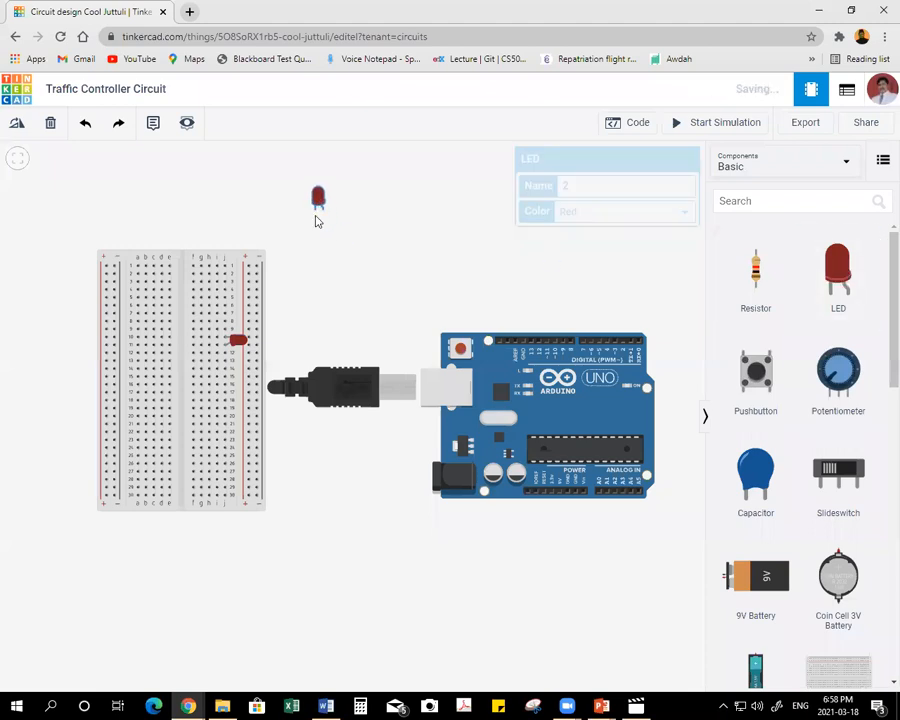
{"action": "left_click", "coordinate": [18, 124]}
{"action": "left_click", "coordinate": [14, 126]}
{"action": "left_click", "coordinate": [14, 126]}
{"action": "left_click", "coordinate": [14, 126]}
{"action": "left_click", "coordinate": [14, 126]}
{"action": "left_click", "coordinate": [14, 126]}
{"action": "left_click", "coordinate": [13, 126]}
{"action": "left_click", "coordinate": [13, 126]}
{"action": "left_click", "coordinate": [13, 126]}
{"action": "left_click", "coordinate": [14, 126]}
{"action": "left_click", "coordinate": [14, 126]}
{"action": "left_click", "coordinate": [14, 126]}
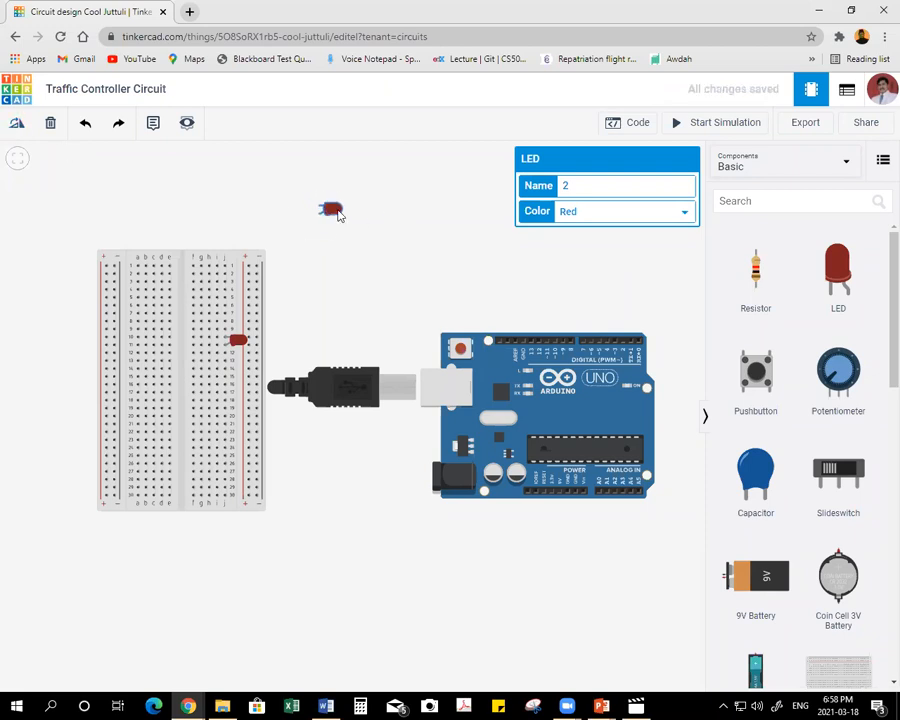
{"action": "left_click_drag", "start_coordinate": [336, 212], "coordinate": [241, 392]}
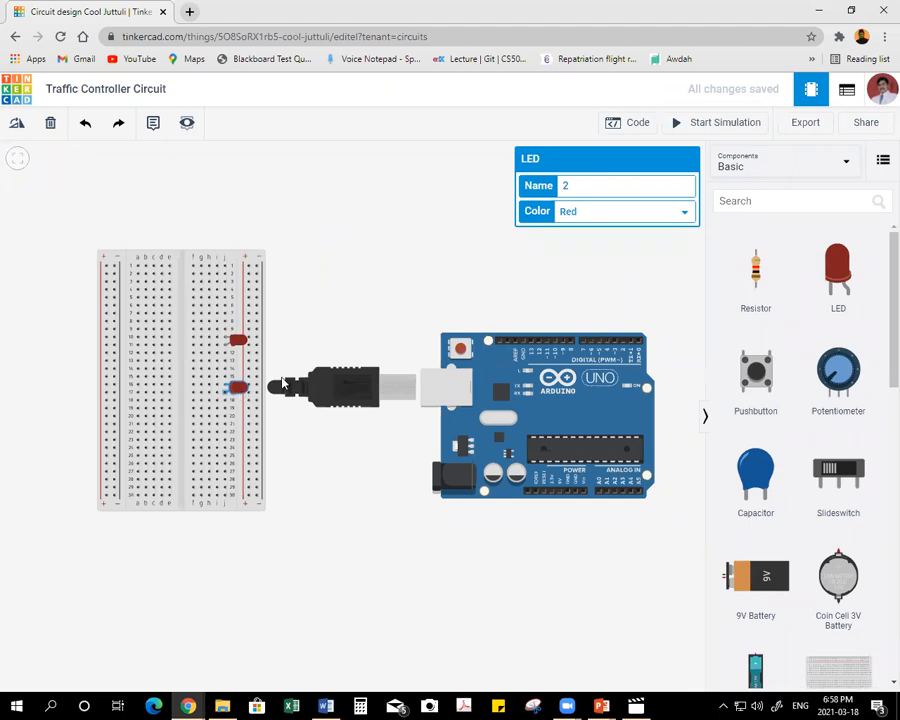
{"action": "left_click", "coordinate": [629, 216]}
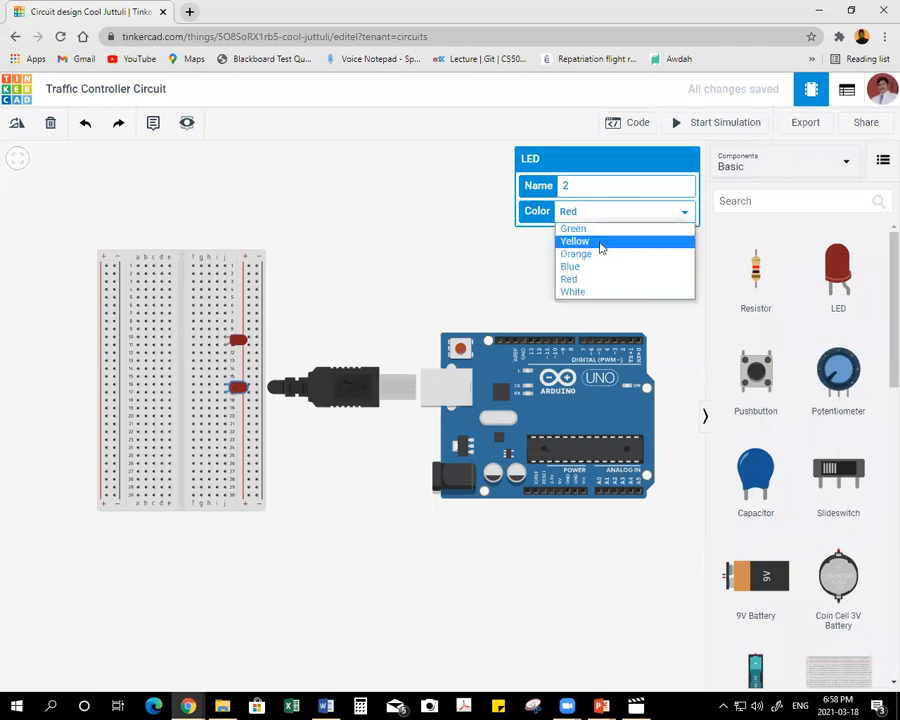
{"action": "left_click", "coordinate": [601, 241]}
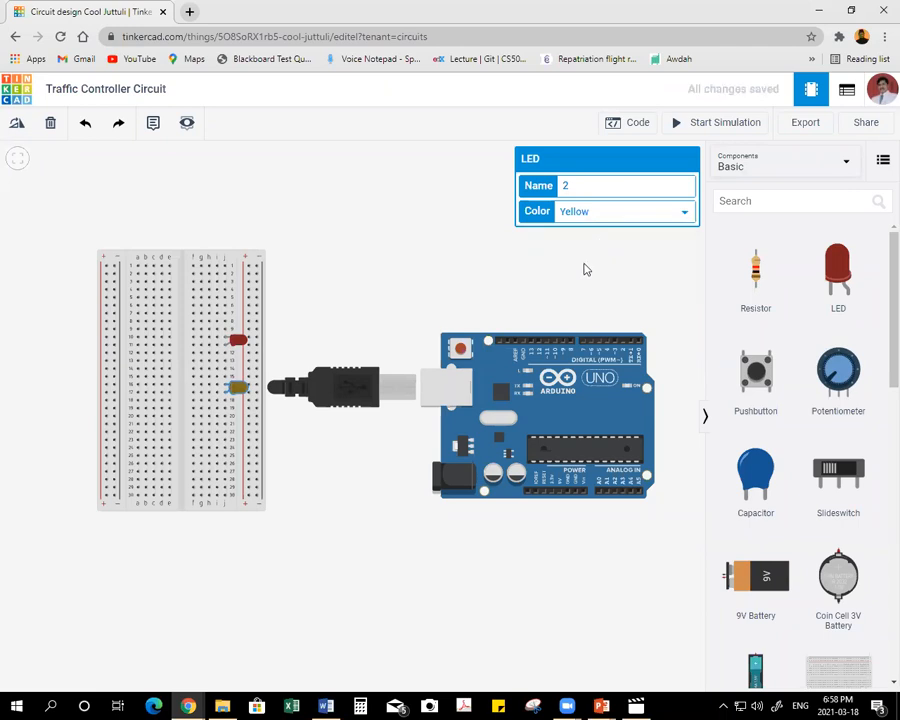
{"action": "left_click", "coordinate": [583, 270]}
Add a third LED lying horizontally with its legs in column j at rows 22 and 23, and set its color to Green.
{"action": "left_click_drag", "start_coordinate": [838, 270], "coordinate": [343, 228]}
{"action": "left_click", "coordinate": [343, 226]}
{"action": "left_click", "coordinate": [17, 127]}
{"action": "left_click", "coordinate": [17, 127]}
{"action": "left_click", "coordinate": [17, 127]}
{"action": "left_click", "coordinate": [17, 127]}
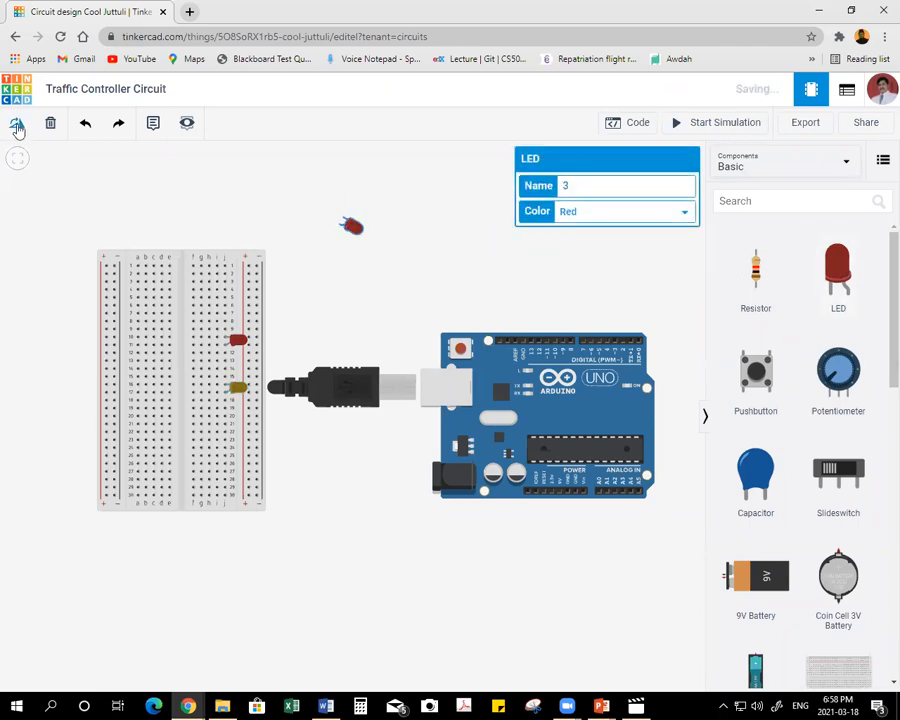
{"action": "left_click", "coordinate": [17, 127]}
{"action": "left_click", "coordinate": [17, 127]}
{"action": "left_click", "coordinate": [17, 127]}
{"action": "left_click", "coordinate": [17, 127]}
{"action": "left_click", "coordinate": [17, 127]}
{"action": "left_click_drag", "start_coordinate": [350, 215], "coordinate": [243, 440]}
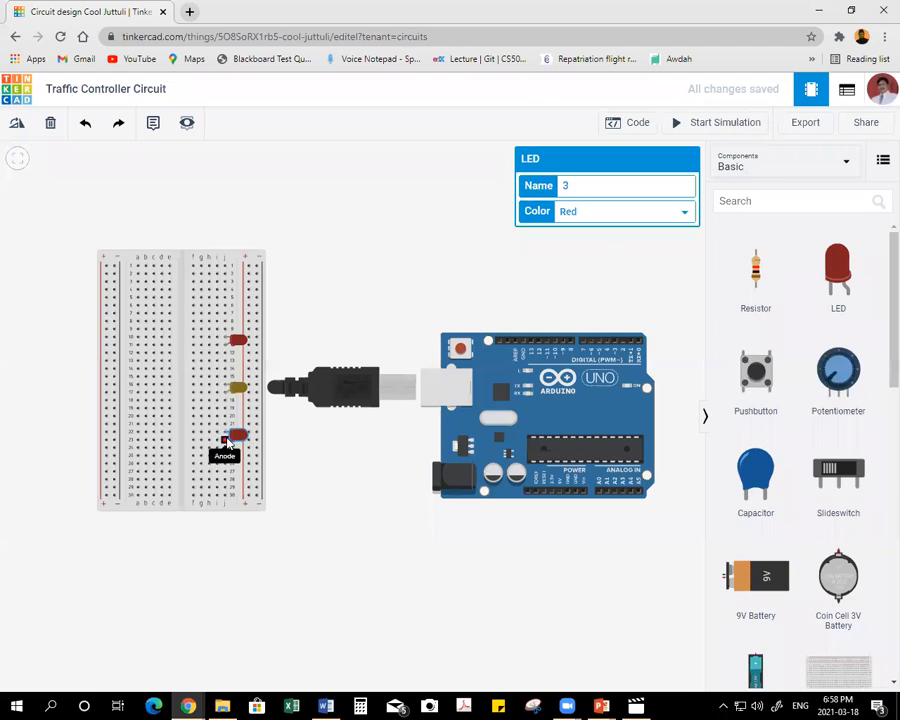
{"action": "left_click", "coordinate": [611, 212]}
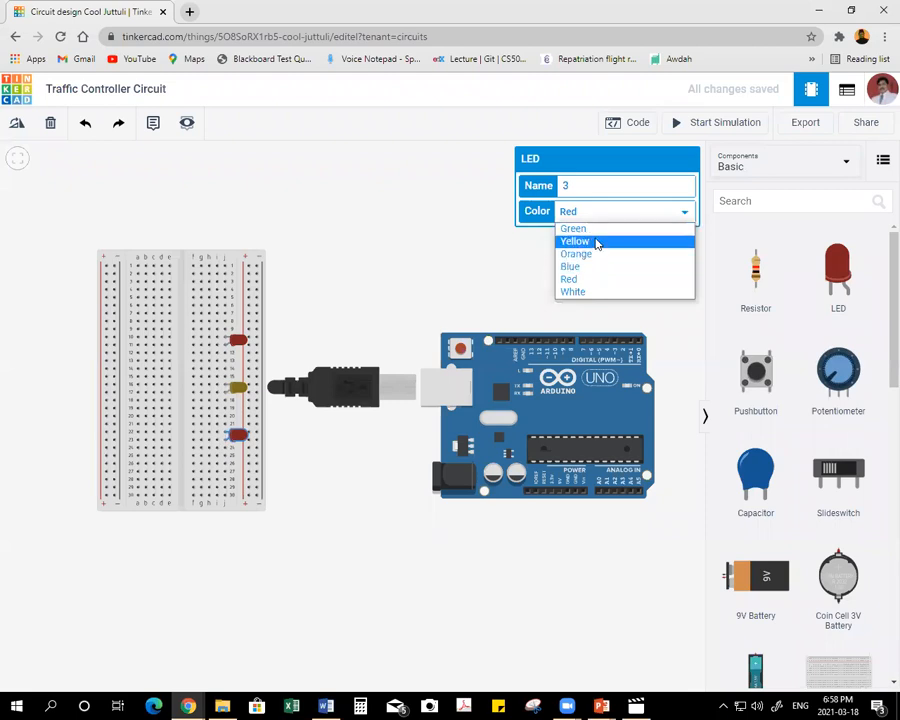
{"action": "left_click", "coordinate": [578, 228]}
{"action": "left_click", "coordinate": [372, 217]}
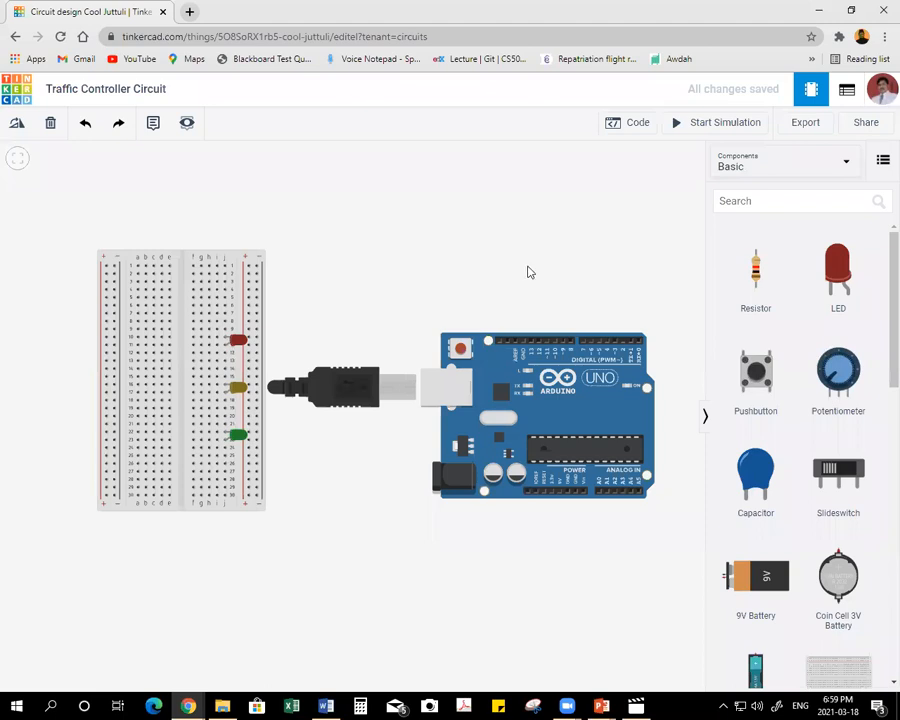
Place a horizontal resistor across the breadboard's center gap at row 10, in line with the red LED, and set it to 150 Ω.
{"action": "left_click_drag", "start_coordinate": [760, 267], "coordinate": [337, 193]}
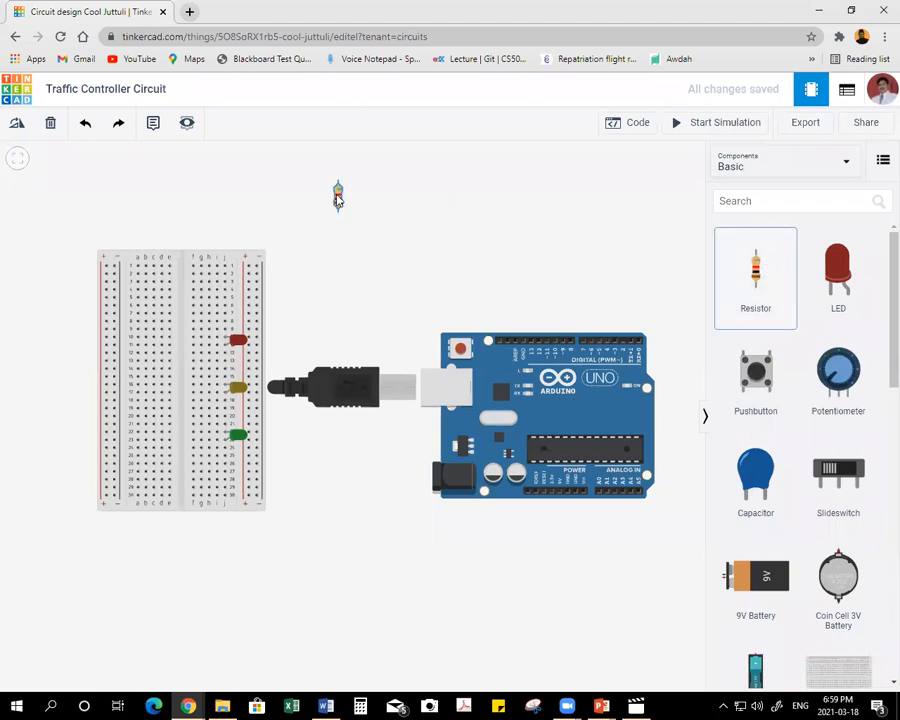
{"action": "left_click", "coordinate": [18, 125]}
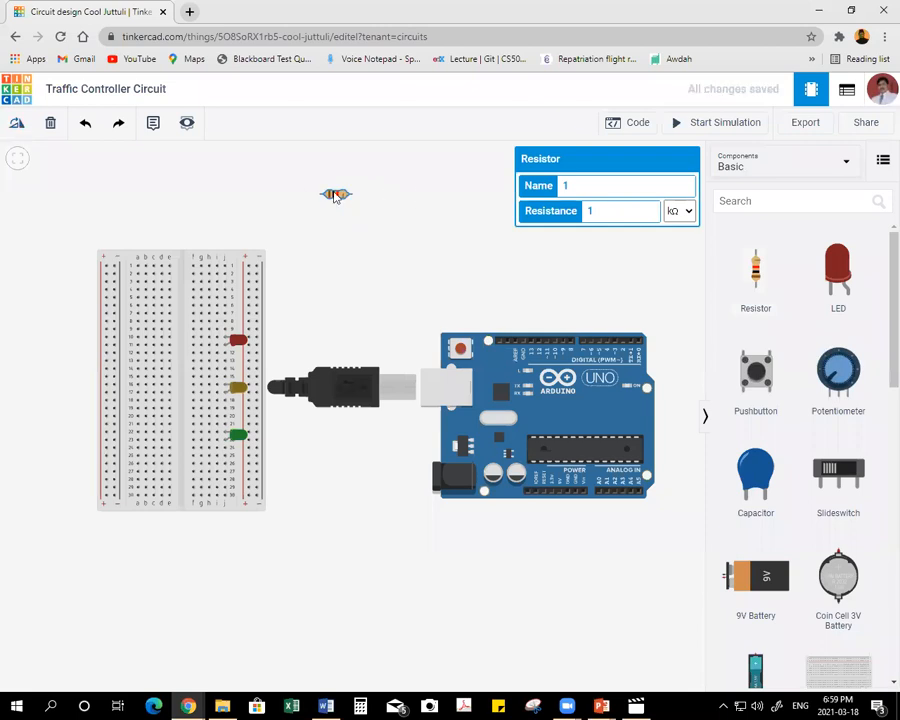
{"action": "left_click_drag", "start_coordinate": [336, 194], "coordinate": [183, 342]}
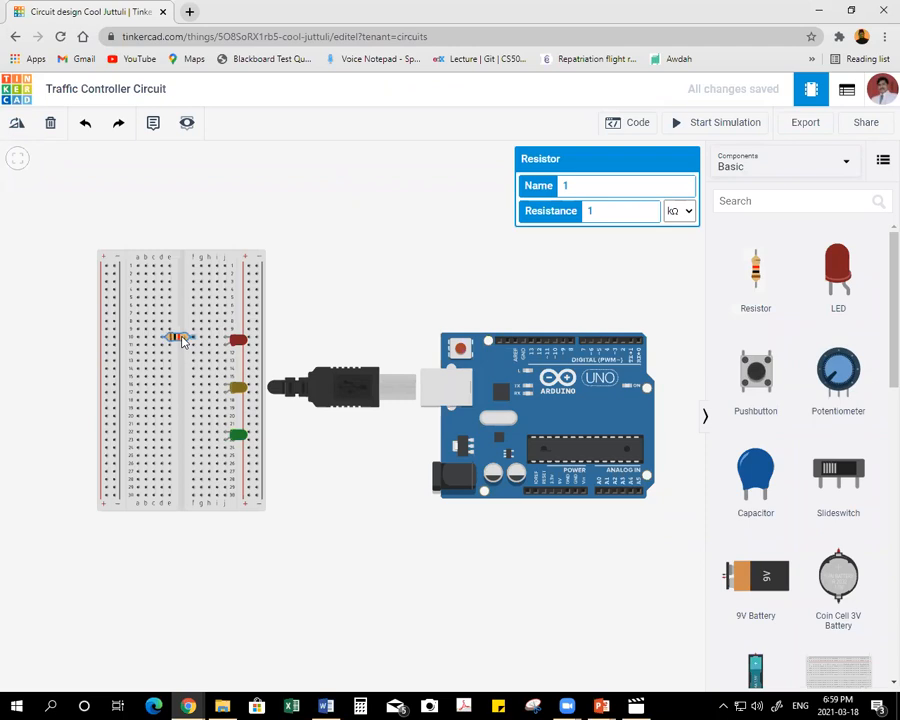
{"action": "left_click", "coordinate": [624, 212]}
{"action": "left_click", "coordinate": [681, 214]}
{"action": "left_click", "coordinate": [676, 279]}
{"action": "left_click", "coordinate": [642, 269]}
Place a second horizontal resistor across the center gap at row 16 for the yellow LED and set it to 150 Ω.
{"action": "left_click_drag", "start_coordinate": [756, 260], "coordinate": [357, 196]}
{"action": "left_click", "coordinate": [25, 128]}
{"action": "left_click", "coordinate": [25, 128]}
{"action": "left_click", "coordinate": [25, 128]}
{"action": "left_click_drag", "start_coordinate": [353, 200], "coordinate": [176, 388]}
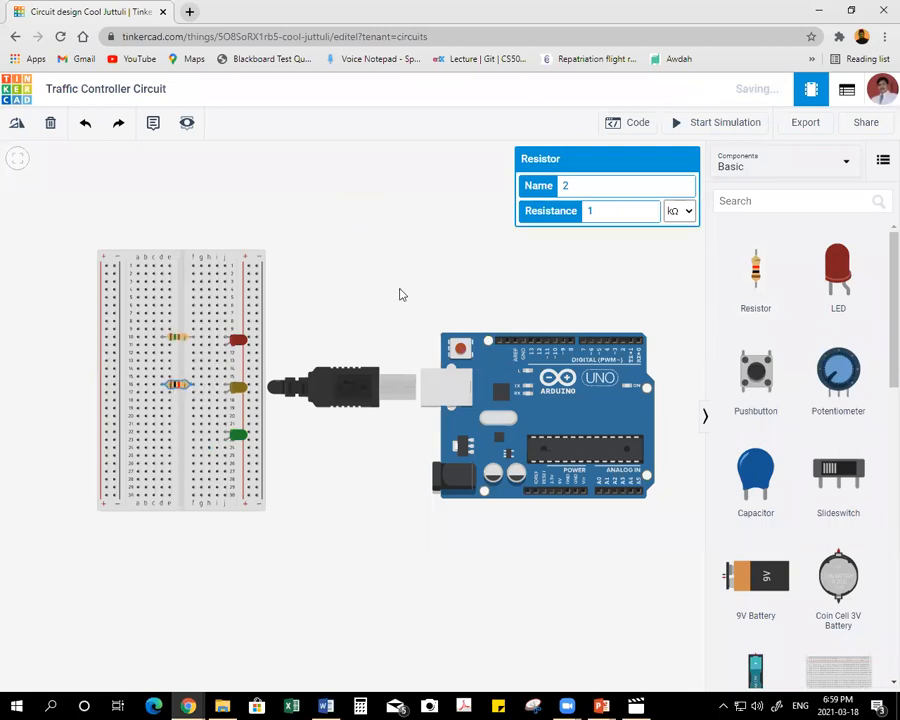
{"action": "left_click", "coordinate": [670, 260]}
{"action": "left_click", "coordinate": [174, 386]}
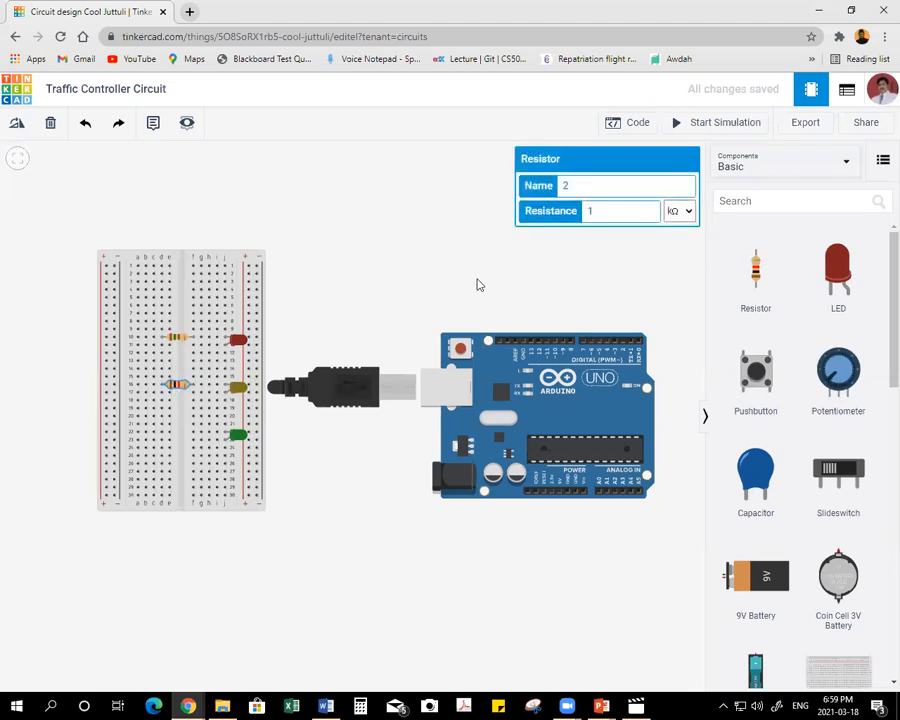
{"action": "type", "text": "50"}
{"action": "left_click", "coordinate": [672, 212]}
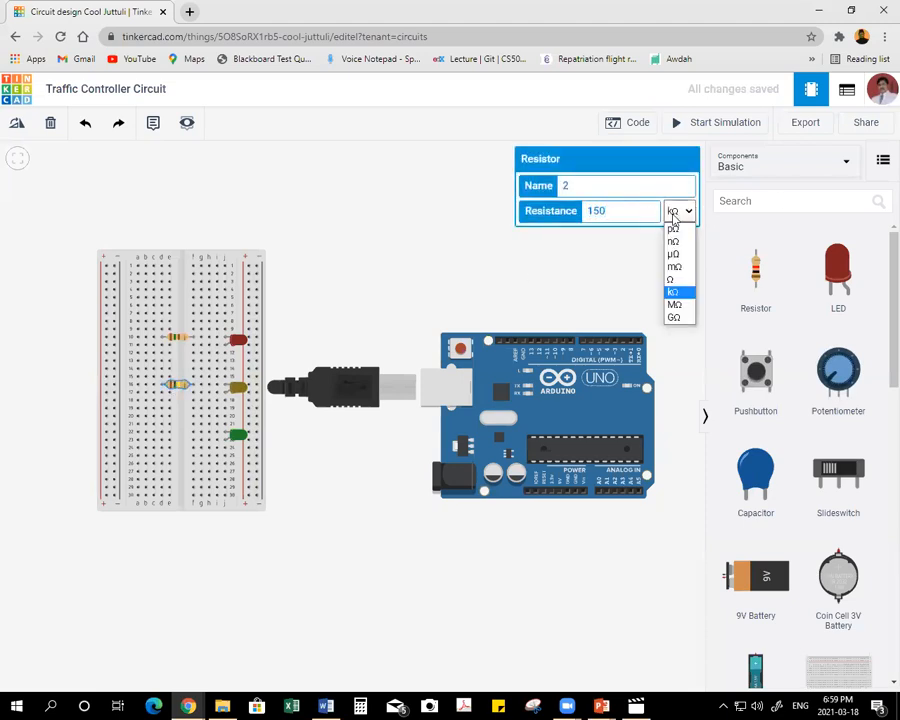
{"action": "left_click", "coordinate": [675, 279]}
Add a third resistor, set it to 150 Ω, and place it horizontally across the center gap at row 22 for the green LED.
{"action": "left_click_drag", "start_coordinate": [755, 270], "coordinate": [491, 244]}
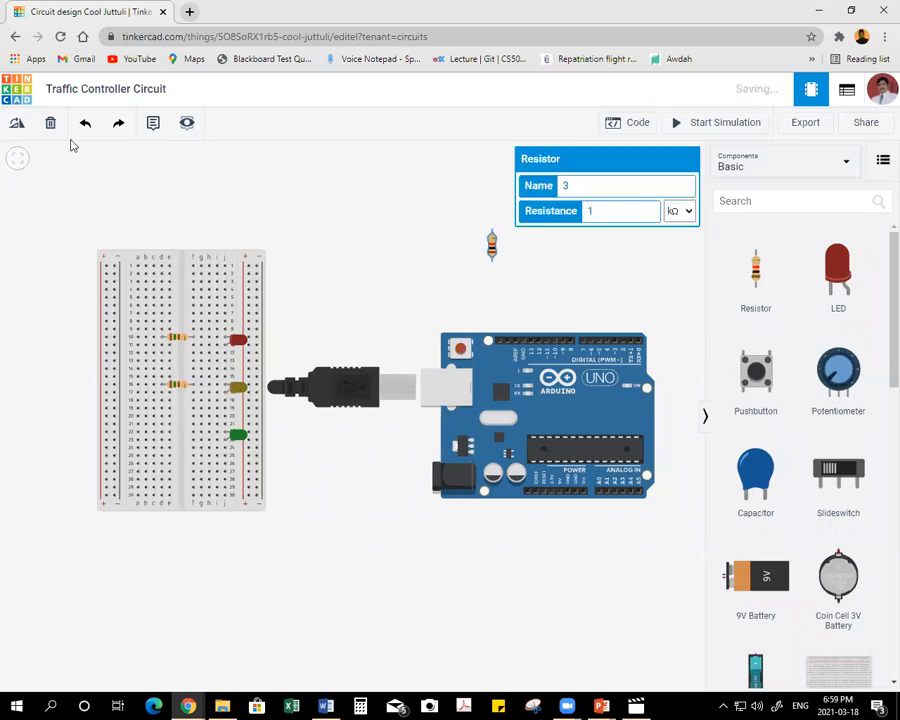
{"action": "left_click", "coordinate": [17, 124]}
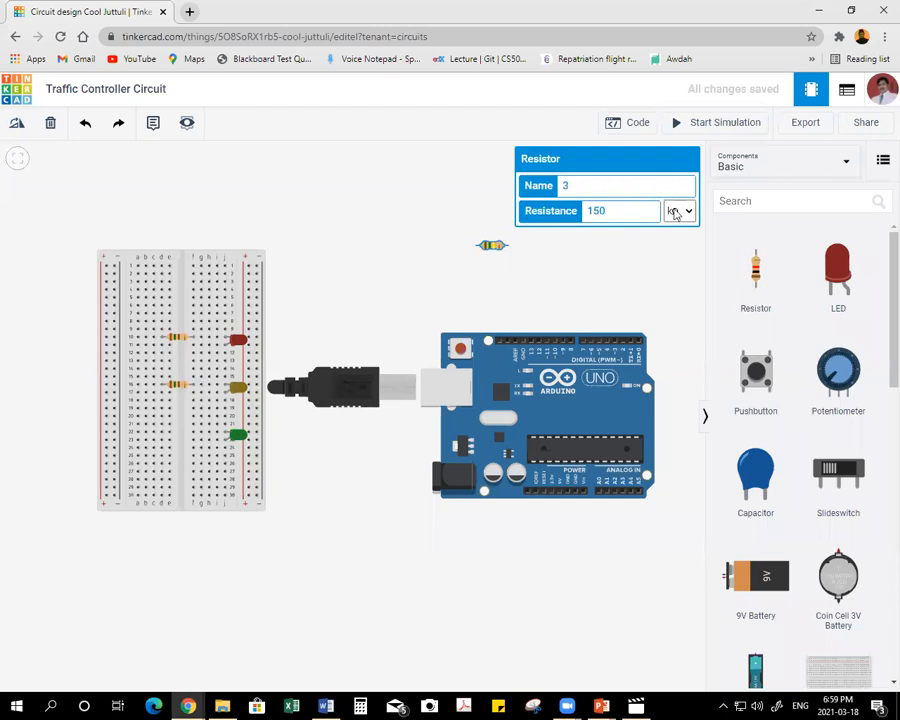
{"action": "left_click", "coordinate": [675, 212]}
{"action": "left_click", "coordinate": [675, 279]}
{"action": "left_click", "coordinate": [519, 252]}
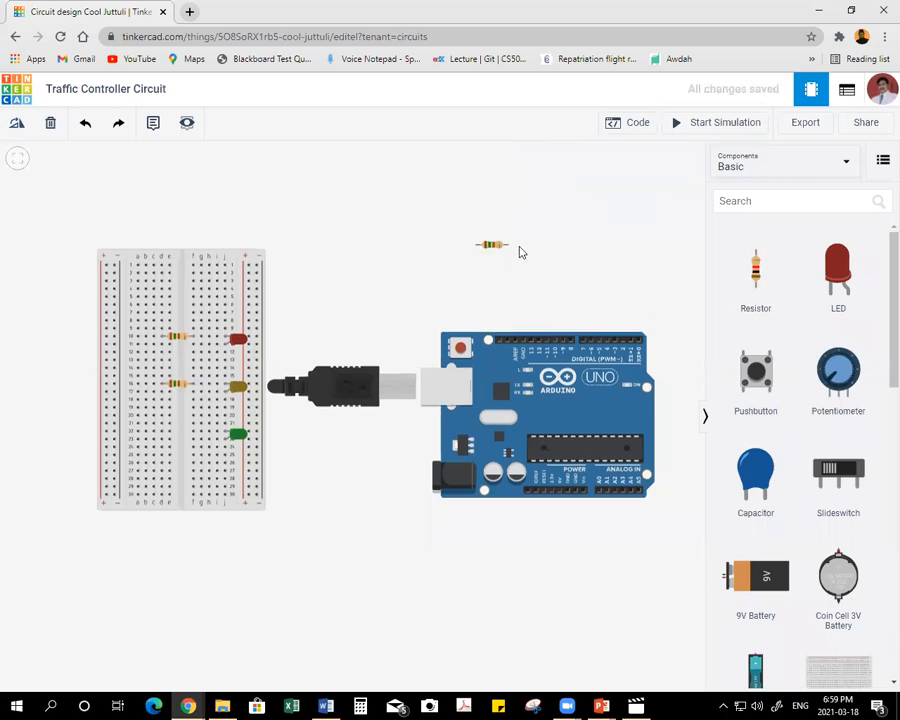
{"action": "left_click_drag", "start_coordinate": [499, 224], "coordinate": [140, 407]}
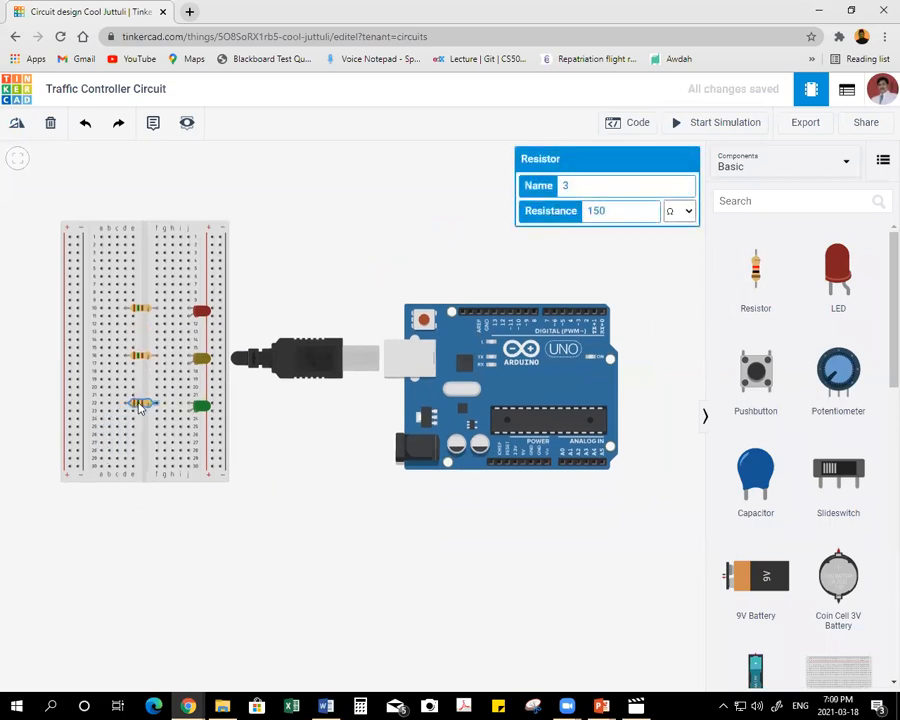
{"action": "left_click", "coordinate": [630, 293]}
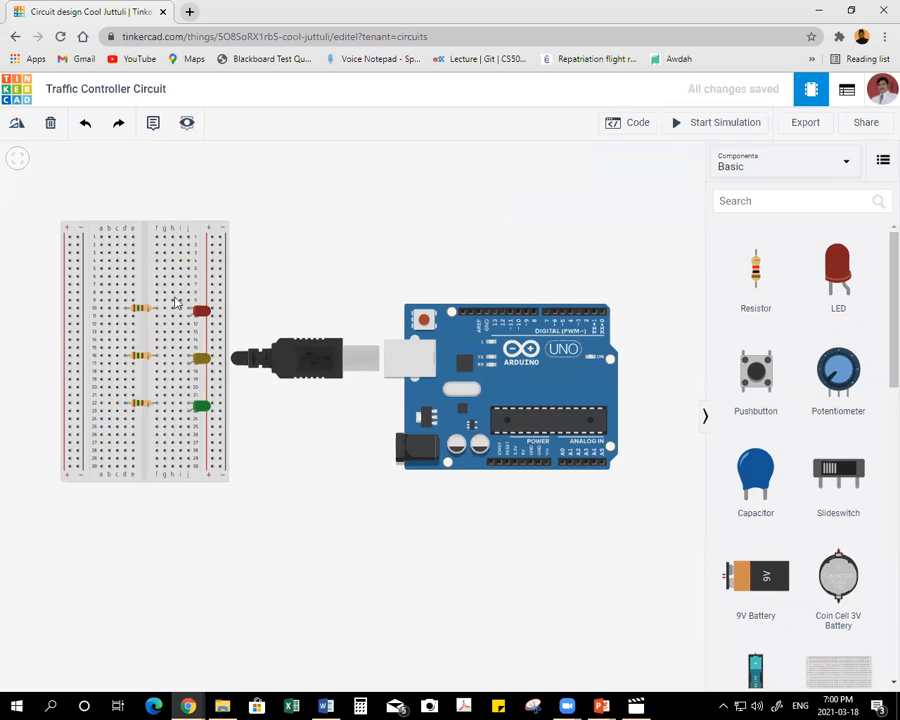
Move the breadboard with its LEDs and resistors closer to the Arduino, over the USB plug.
{"action": "left_click", "coordinate": [164, 268]}
{"action": "key", "text": "Escape"}
{"action": "left_click_drag", "start_coordinate": [145, 230], "coordinate": [253, 238]}
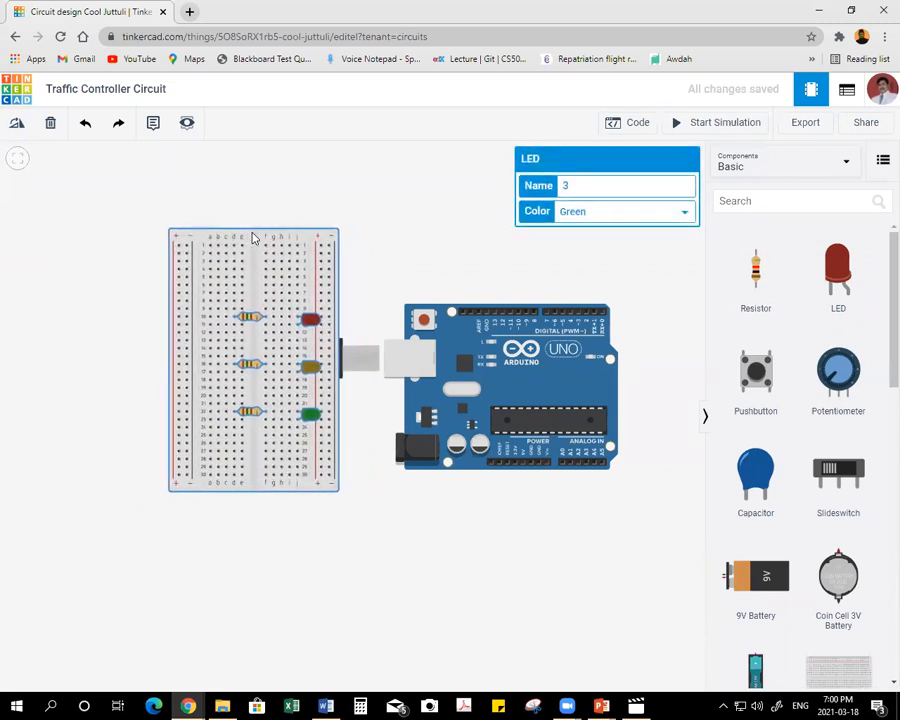
{"action": "left_click", "coordinate": [371, 184]}
{"action": "left_click_drag", "start_coordinate": [628, 251], "coordinate": [648, 255]}
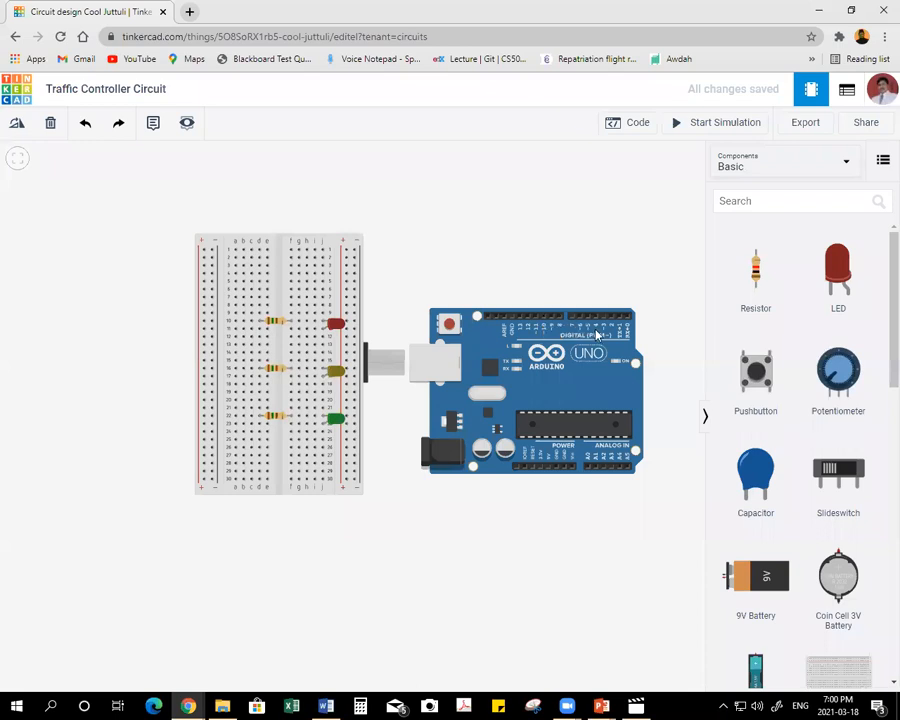
Wire the Arduino's upper GND pin around below the board to the breadboard's outer-left negative rail at row 30, and color the wire black.
{"action": "left_click", "coordinate": [511, 320]}
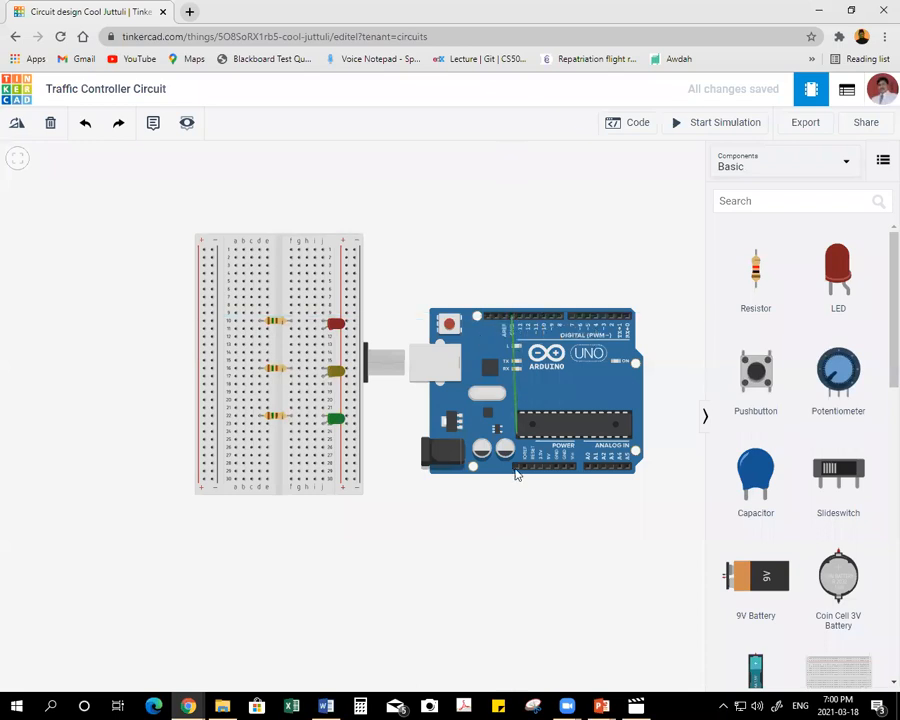
{"action": "left_click", "coordinate": [511, 521]}
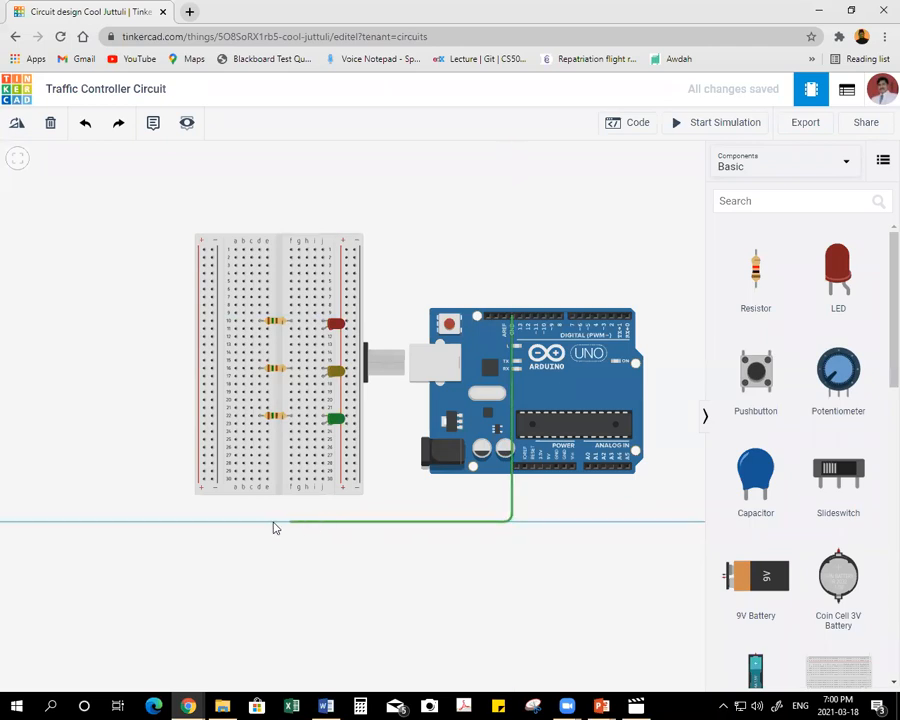
{"action": "left_click", "coordinate": [212, 521]}
{"action": "left_click", "coordinate": [211, 478]}
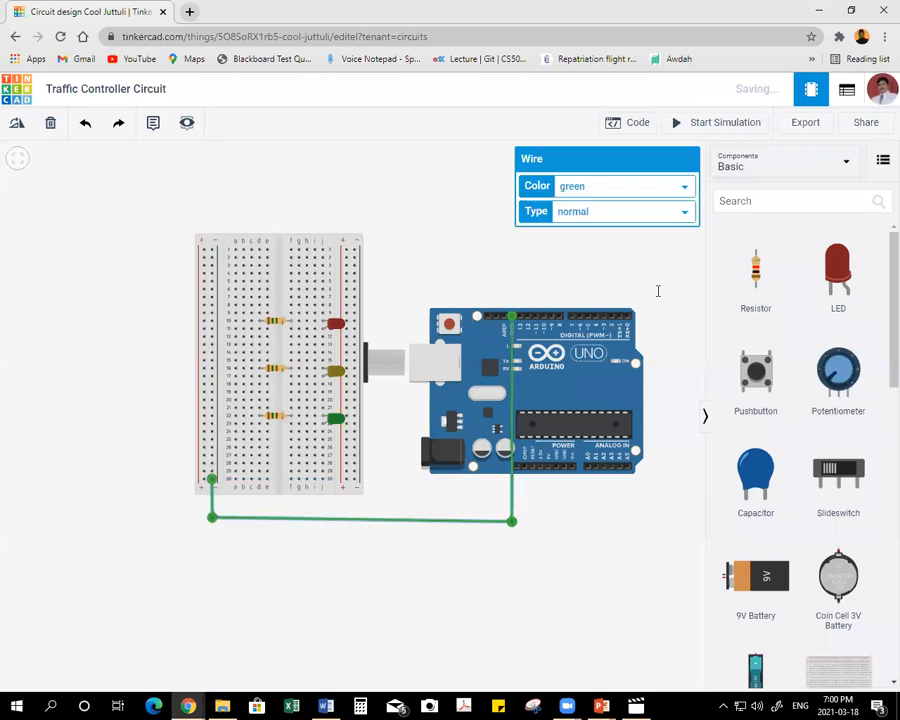
{"action": "left_click", "coordinate": [615, 189]}
{"action": "left_click", "coordinate": [596, 203]}
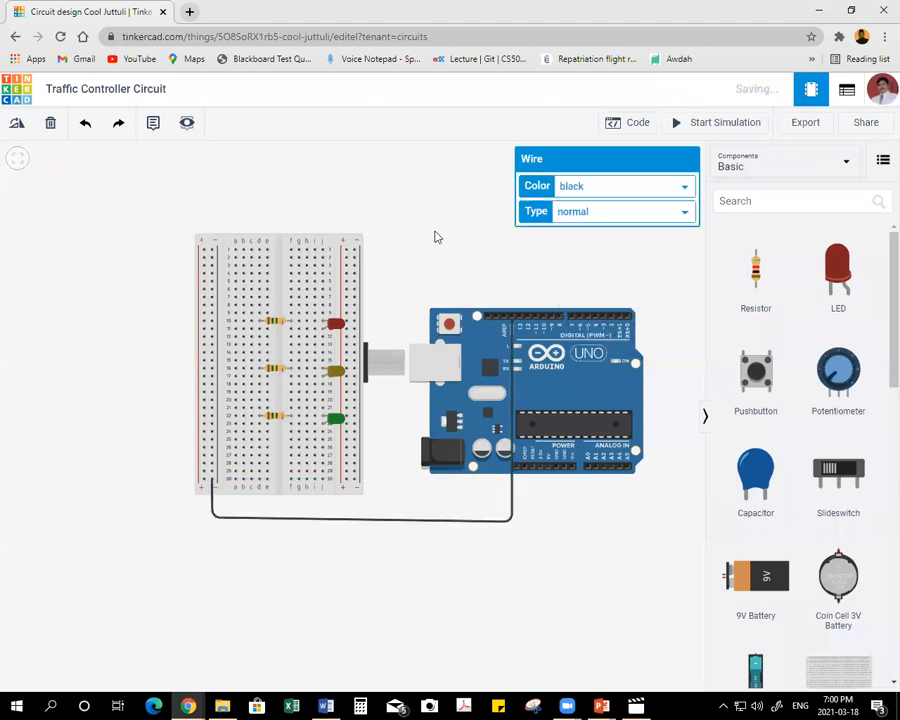
{"action": "left_click", "coordinate": [464, 229]}
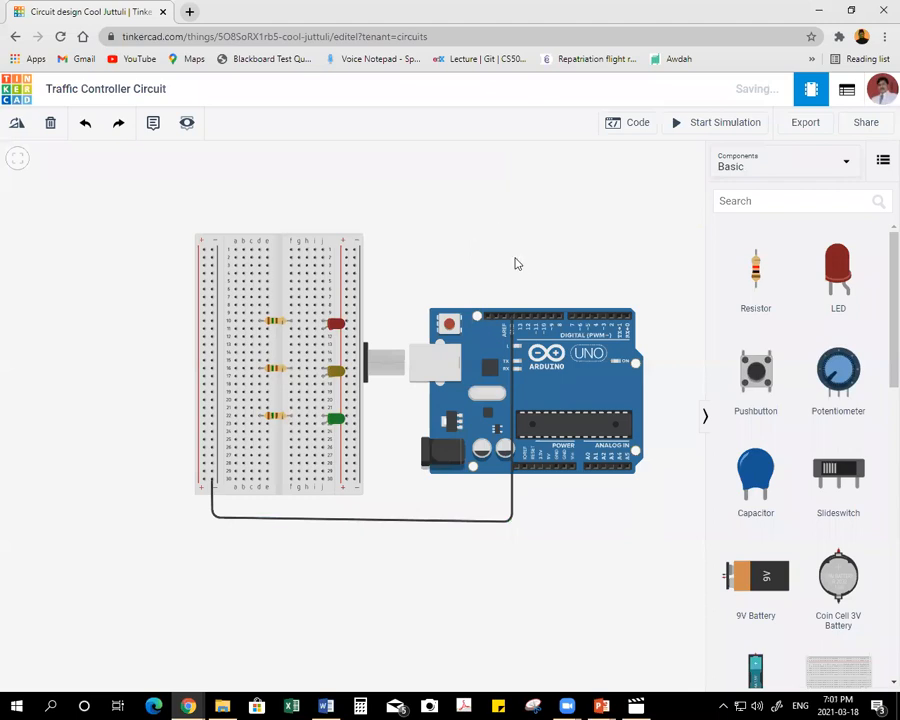
Wire Arduino pin 2 up and over the boards to breadboard hole g11 at the red LED, straighten it, and color the wire red.
{"action": "left_click", "coordinate": [610, 318]}
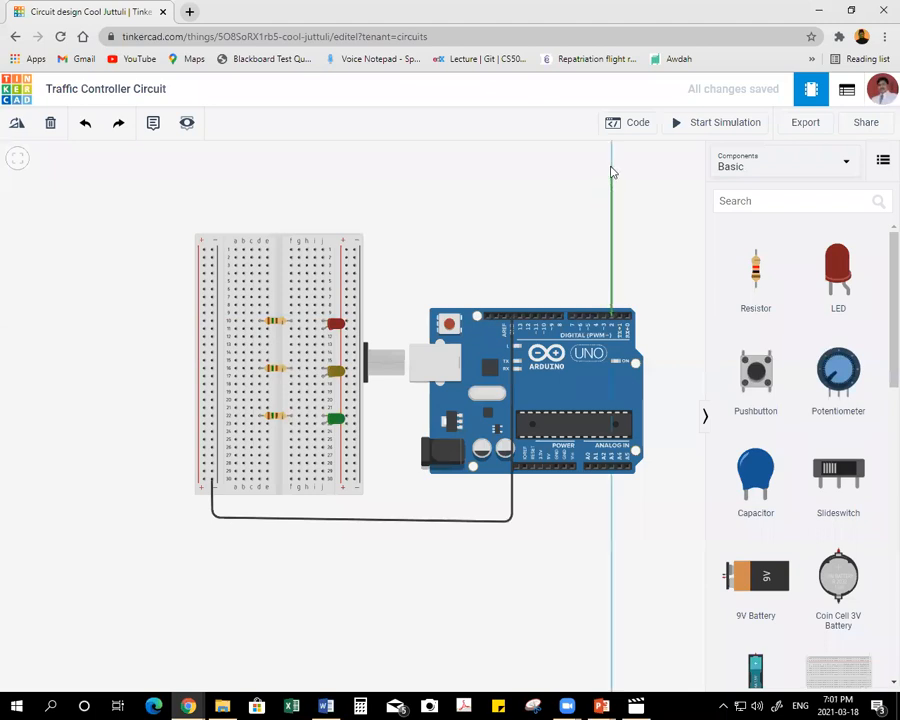
{"action": "left_click", "coordinate": [612, 147]}
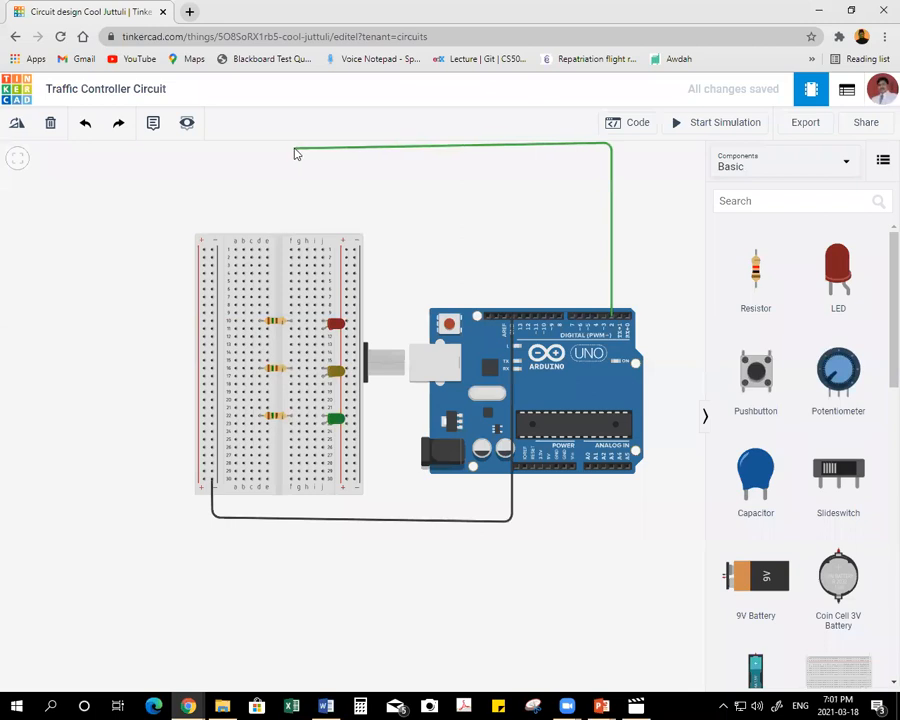
{"action": "left_click", "coordinate": [294, 147]}
{"action": "left_click", "coordinate": [298, 329]}
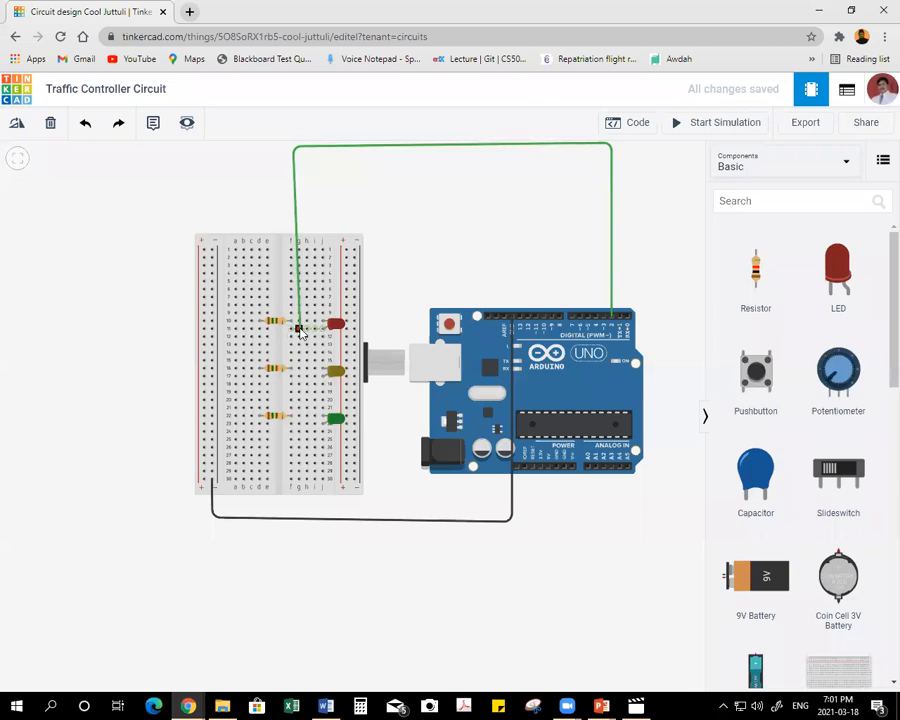
{"action": "left_click", "coordinate": [298, 329]}
{"action": "left_click_drag", "start_coordinate": [294, 146], "coordinate": [298, 147]}
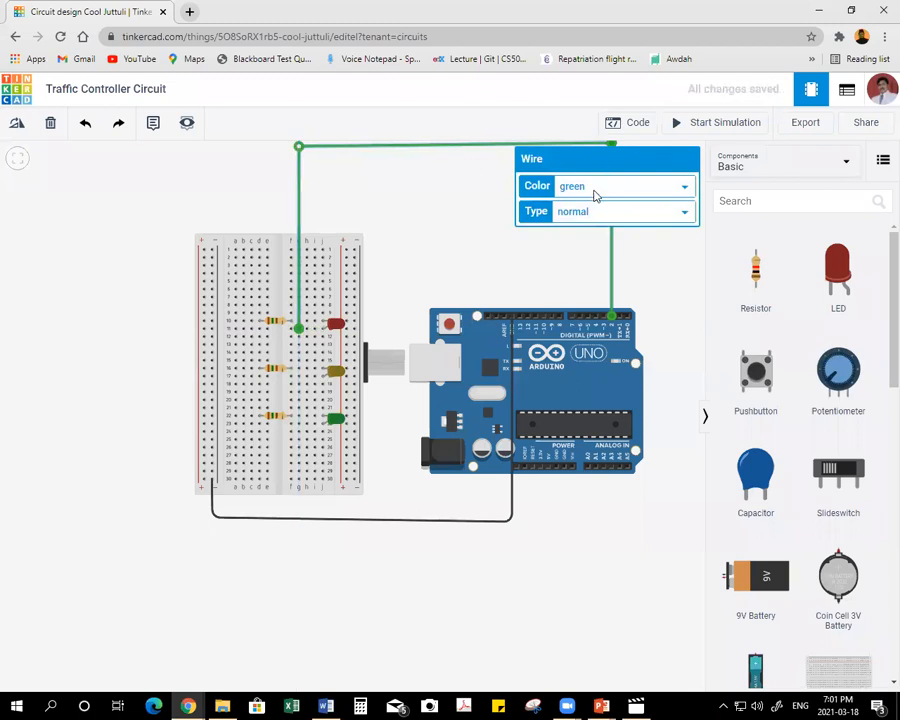
{"action": "left_click", "coordinate": [594, 191]}
{"action": "left_click", "coordinate": [601, 216]}
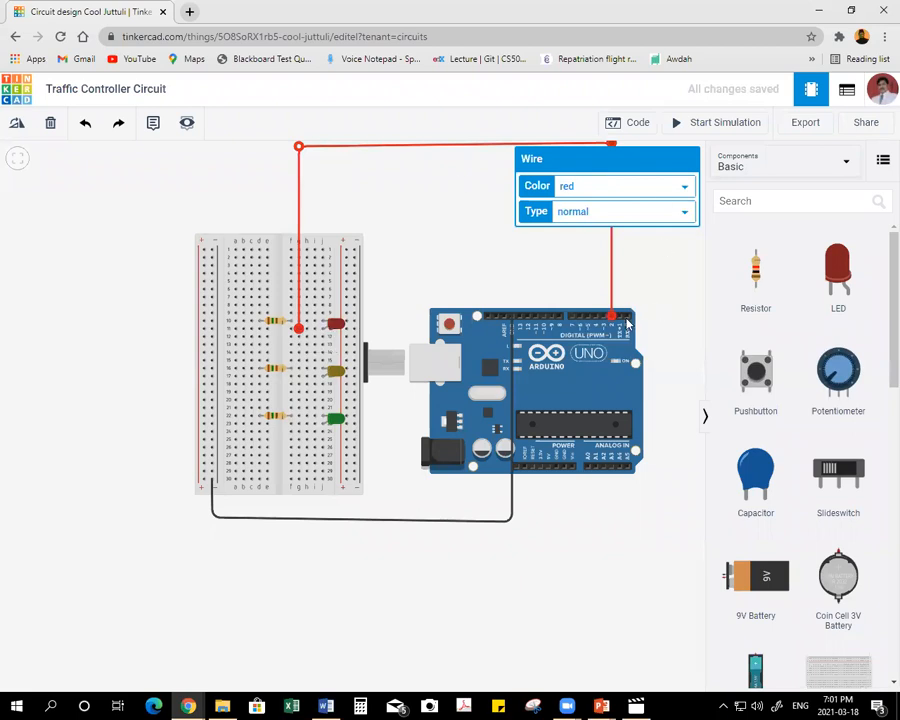
{"action": "left_click", "coordinate": [486, 250]}
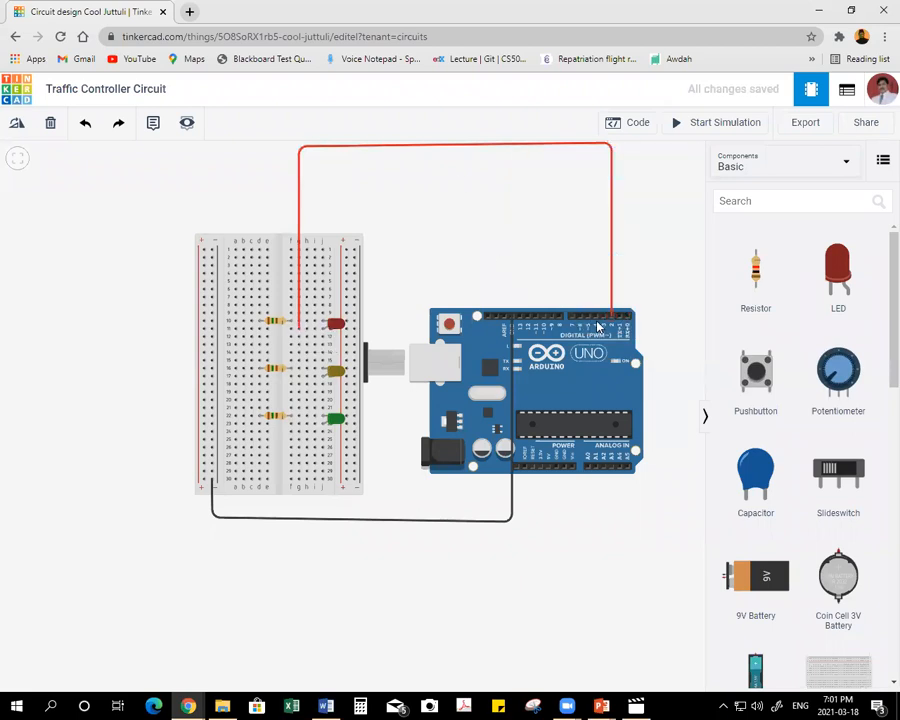
Wire Arduino pin 4 over the boards to breadboard hole h17 at the yellow LED, straighten it, and color the wire yellow.
{"action": "left_click", "coordinate": [596, 316]}
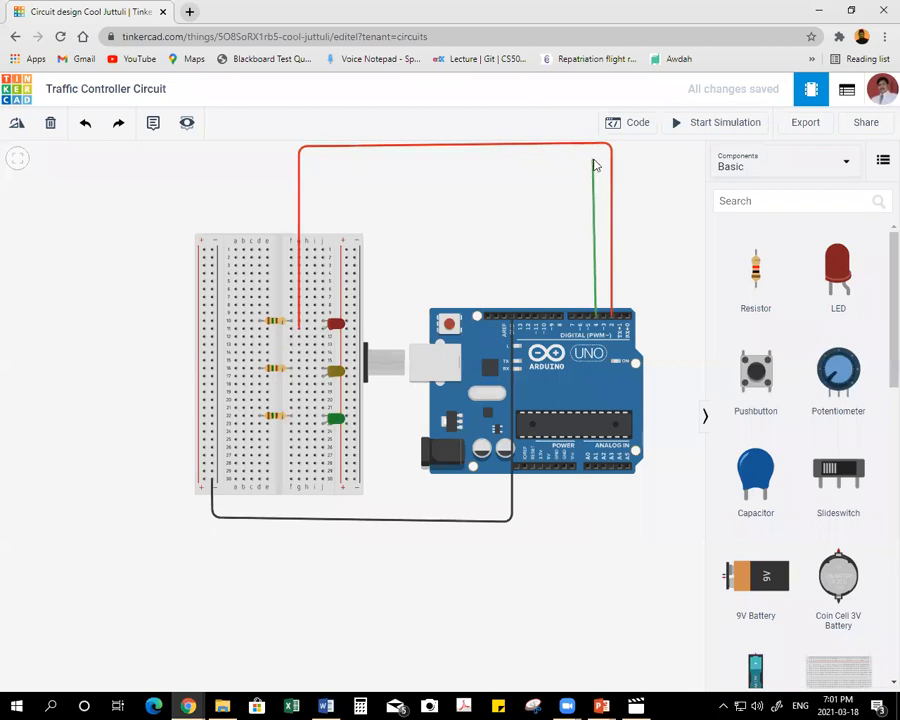
{"action": "left_click", "coordinate": [595, 162]}
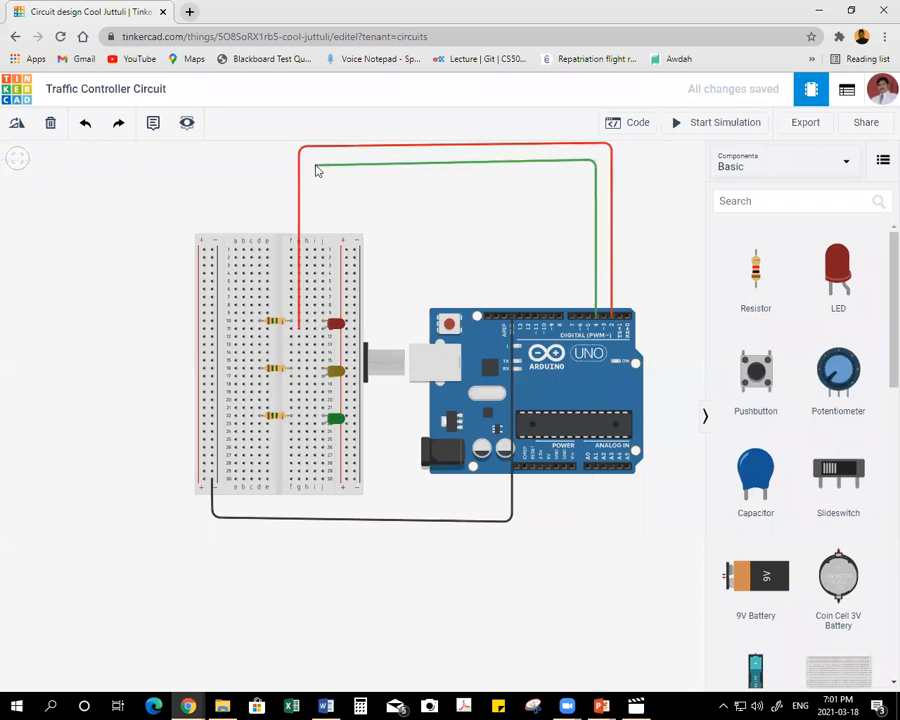
{"action": "left_click", "coordinate": [312, 164]}
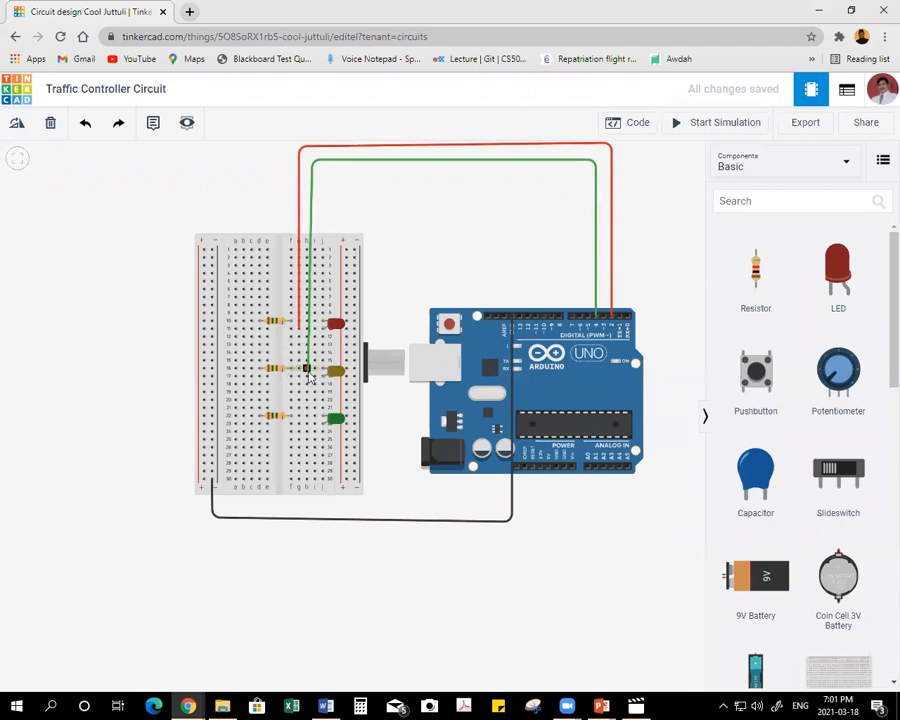
{"action": "left_click", "coordinate": [307, 377]}
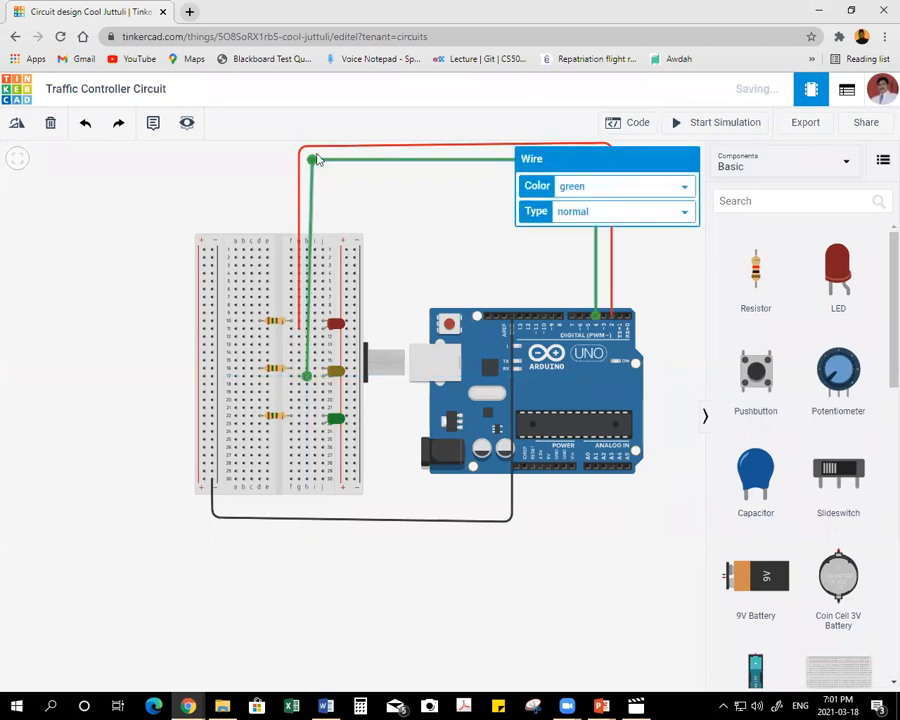
{"action": "left_click_drag", "start_coordinate": [311, 158], "coordinate": [308, 162]}
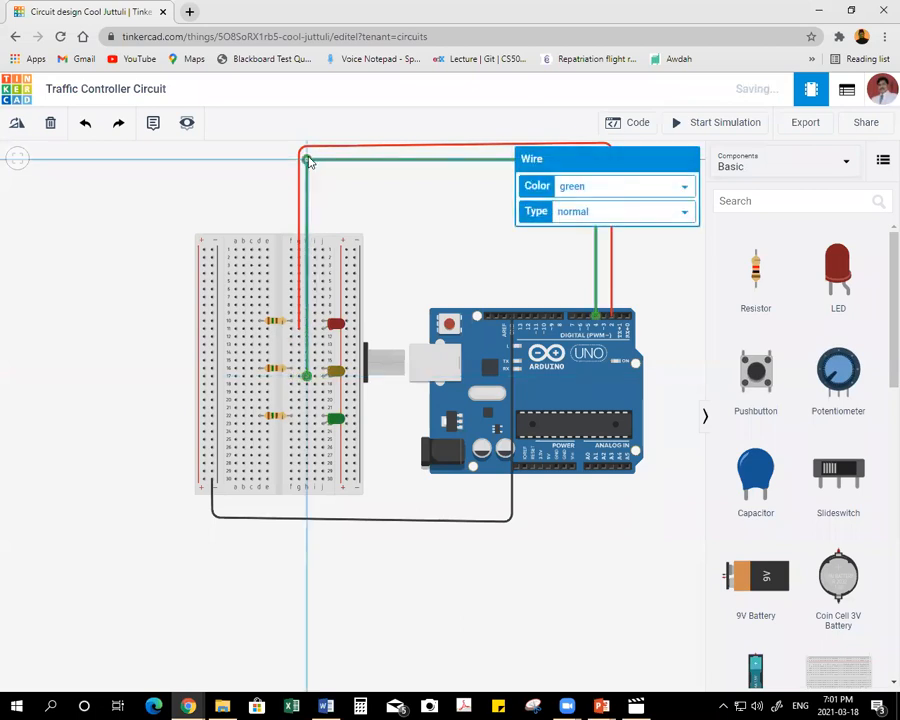
{"action": "left_click", "coordinate": [604, 189]}
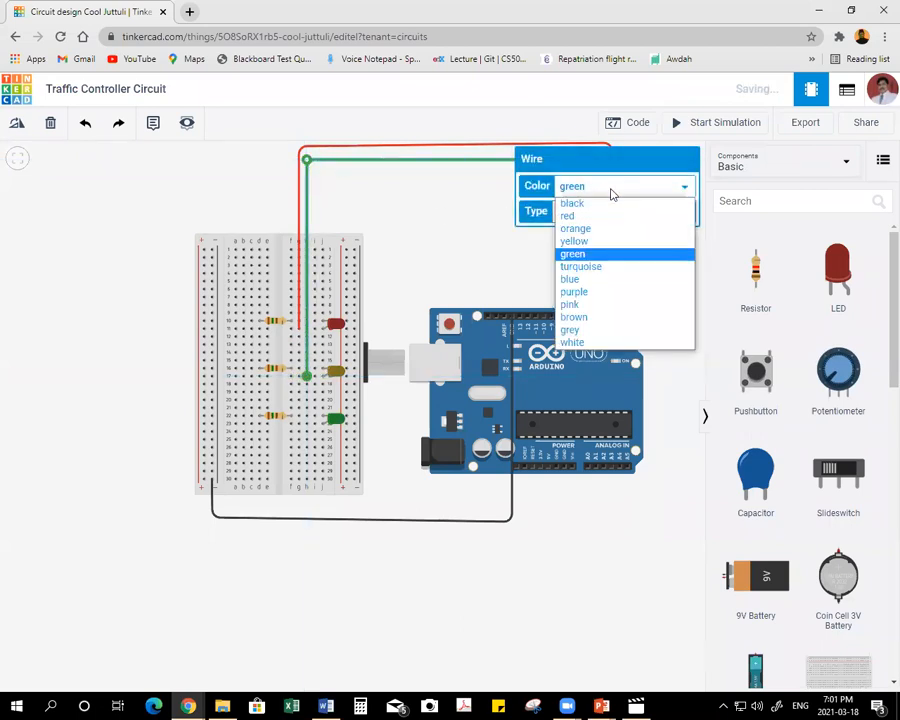
{"action": "left_click", "coordinate": [597, 242]}
{"action": "left_click", "coordinate": [430, 234]}
Wire Arduino pin 8 over the boards to breadboard hole i23 at the green LED, keeping the wire green, and dismiss the browser advert.
{"action": "left_click", "coordinate": [561, 320]}
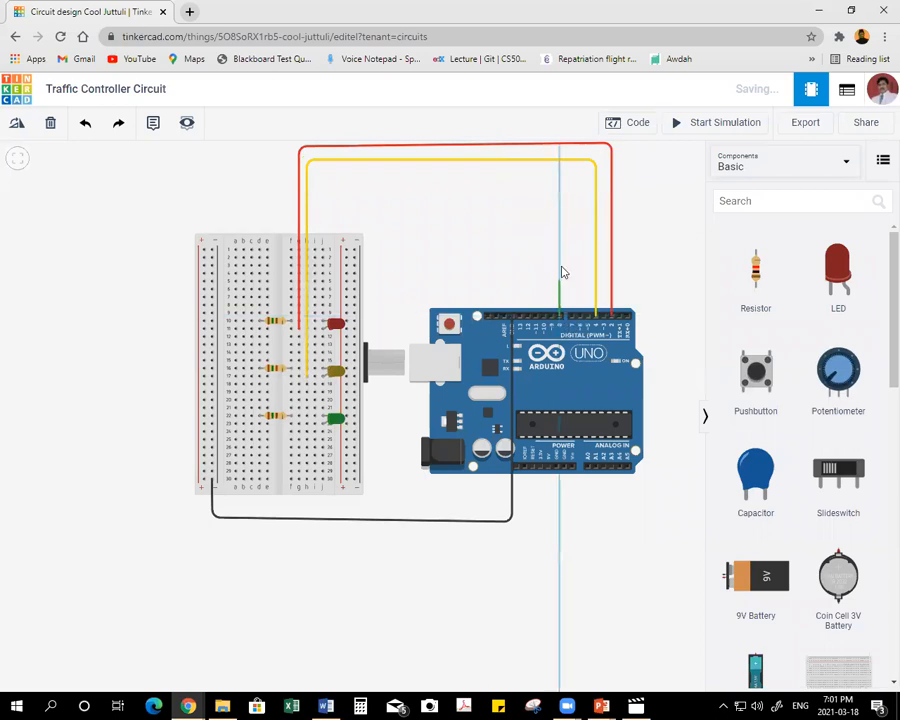
{"action": "left_click", "coordinate": [561, 178]}
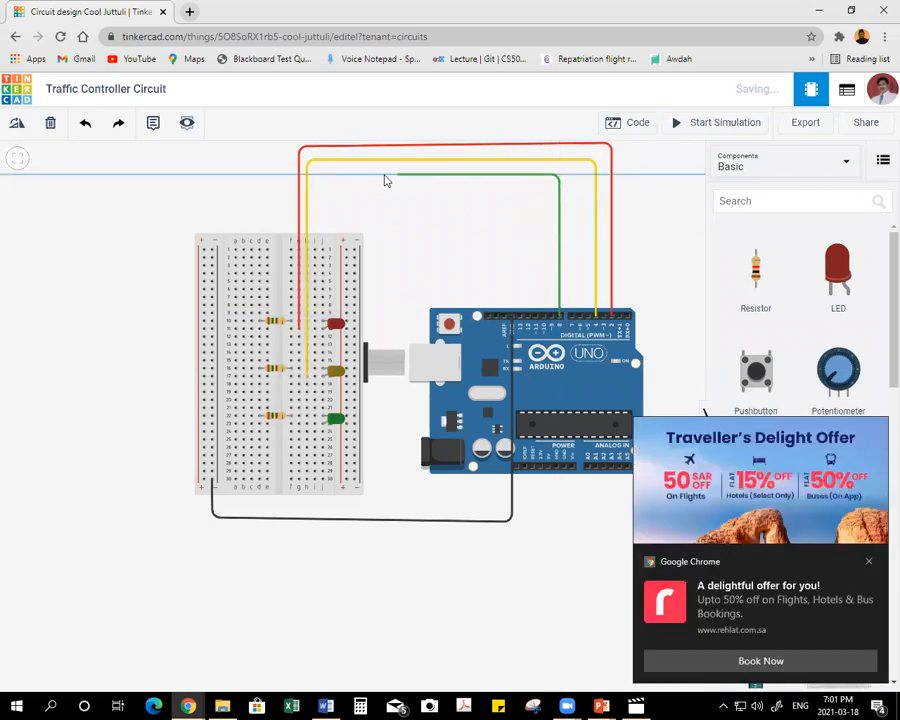
{"action": "left_click", "coordinate": [317, 177]}
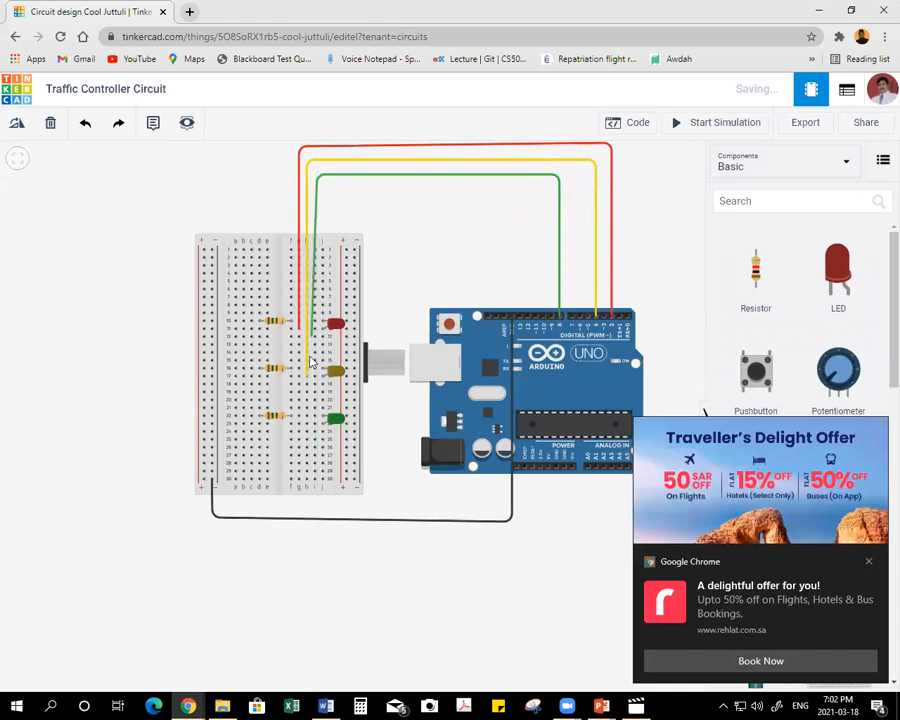
{"action": "left_click", "coordinate": [315, 424]}
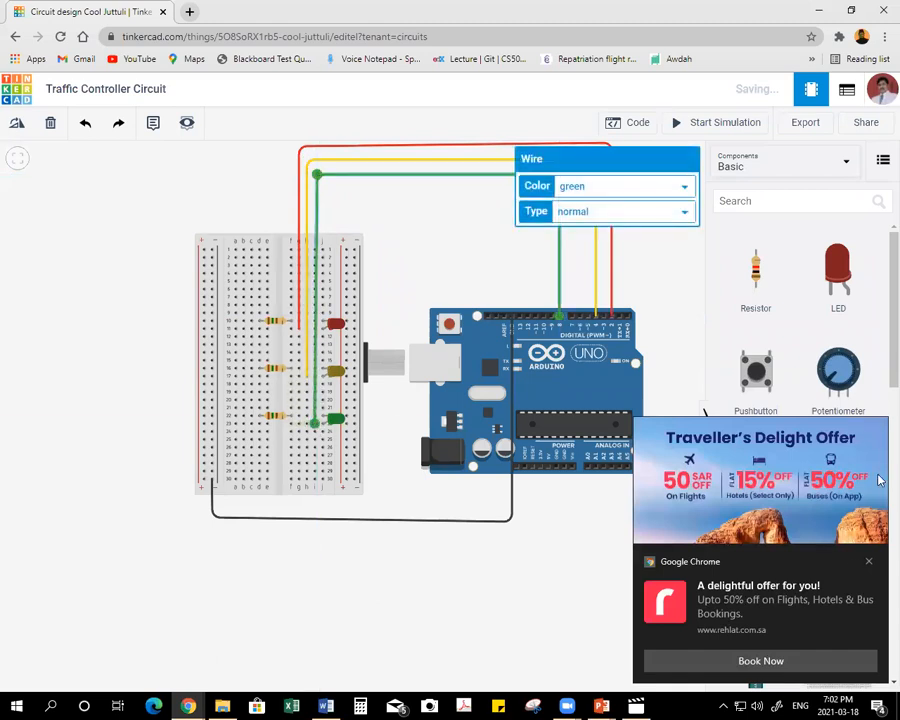
{"action": "left_click", "coordinate": [870, 563]}
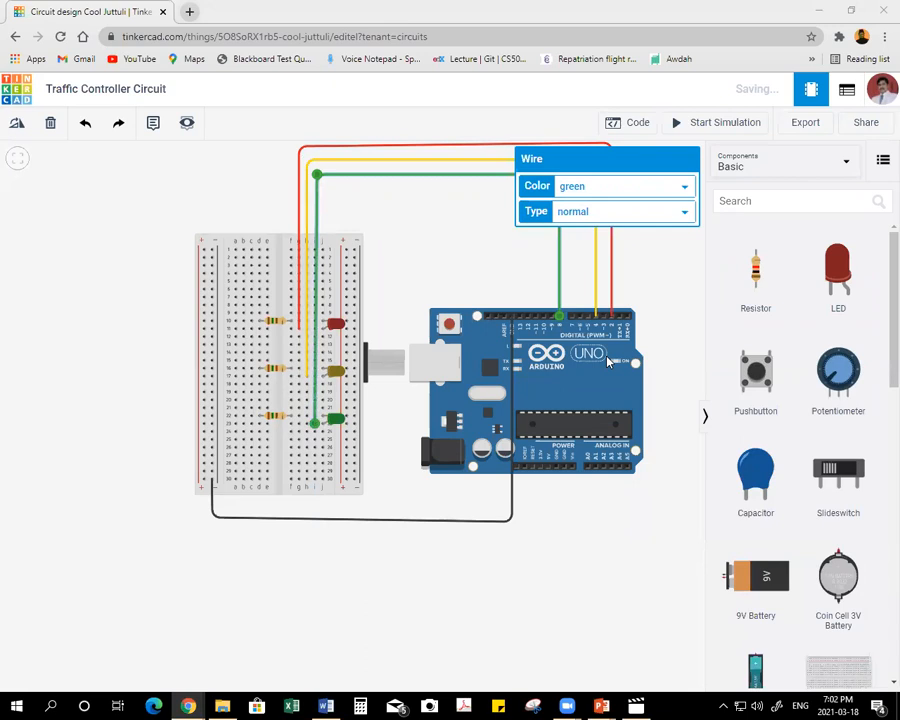
{"action": "left_click", "coordinate": [448, 269]}
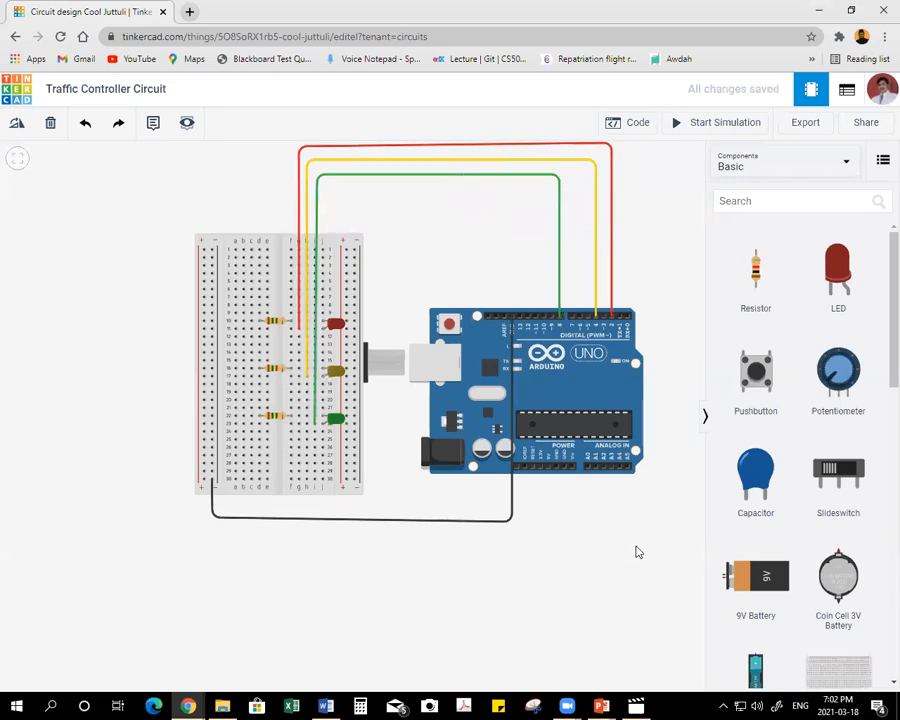
Open the block code editor beside the circuit, widen it, and delete the default built-in LED blink program.
{"action": "mouse_move", "coordinate": [597, 543]}
{"action": "left_mouse_down"}
{"action": "mouse_move", "coordinate": [440, 548]}
{"action": "mouse_move", "coordinate": [455, 551]}
{"action": "left_mouse_up"}
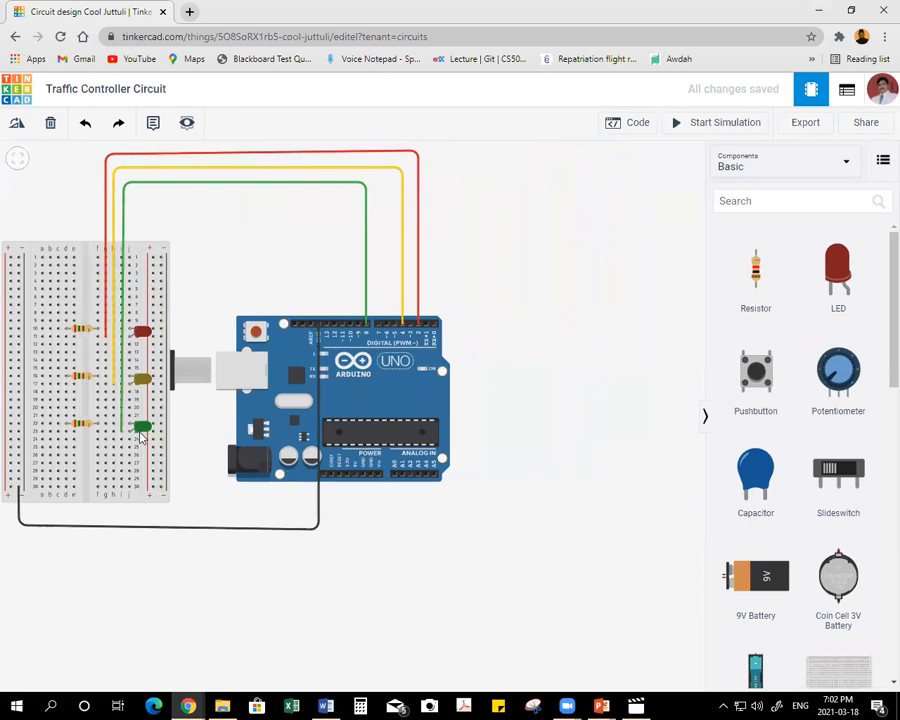
{"action": "left_click", "coordinate": [628, 122]}
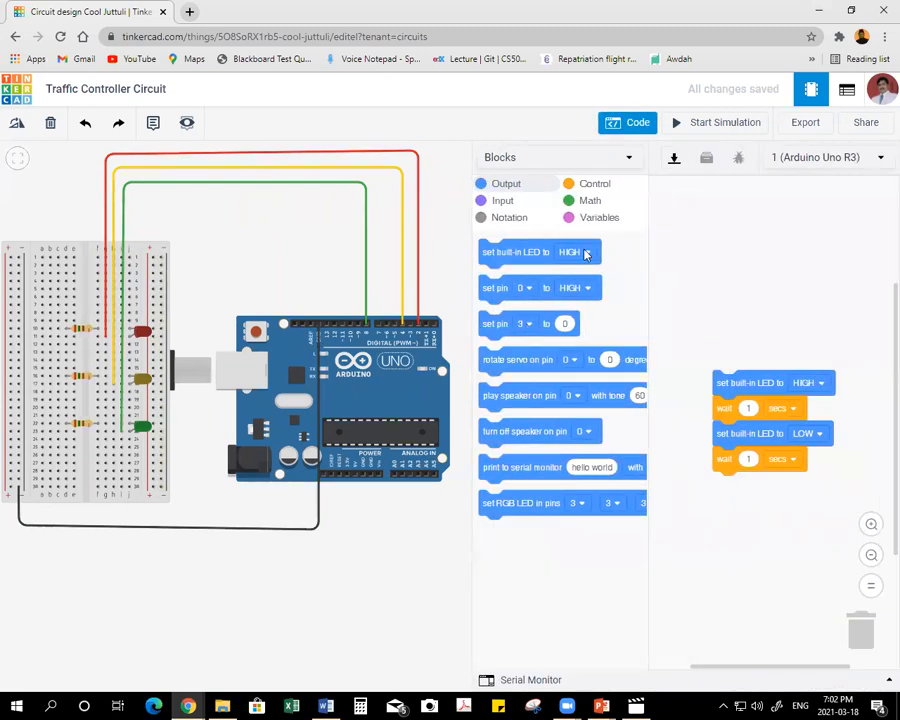
{"action": "left_click_drag", "start_coordinate": [470, 239], "coordinate": [433, 240]}
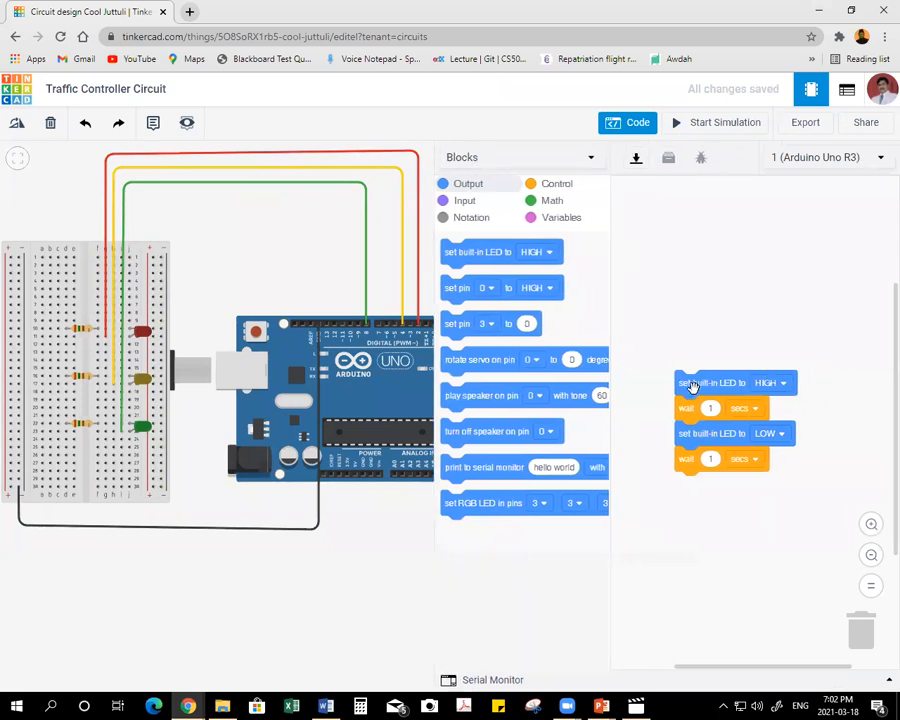
{"action": "left_click_drag", "start_coordinate": [690, 385], "coordinate": [866, 632]}
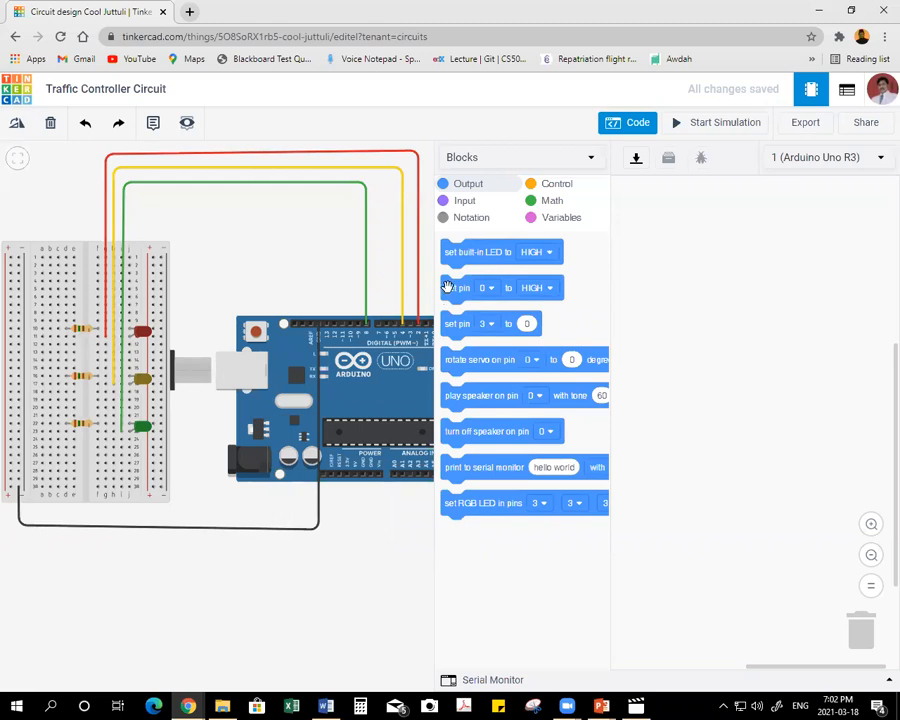
Stack three digital set pin blocks set to HIGH and assign them to pins 2, 4 and 8 in order.
{"action": "left_click_drag", "start_coordinate": [450, 289], "coordinate": [651, 240]}
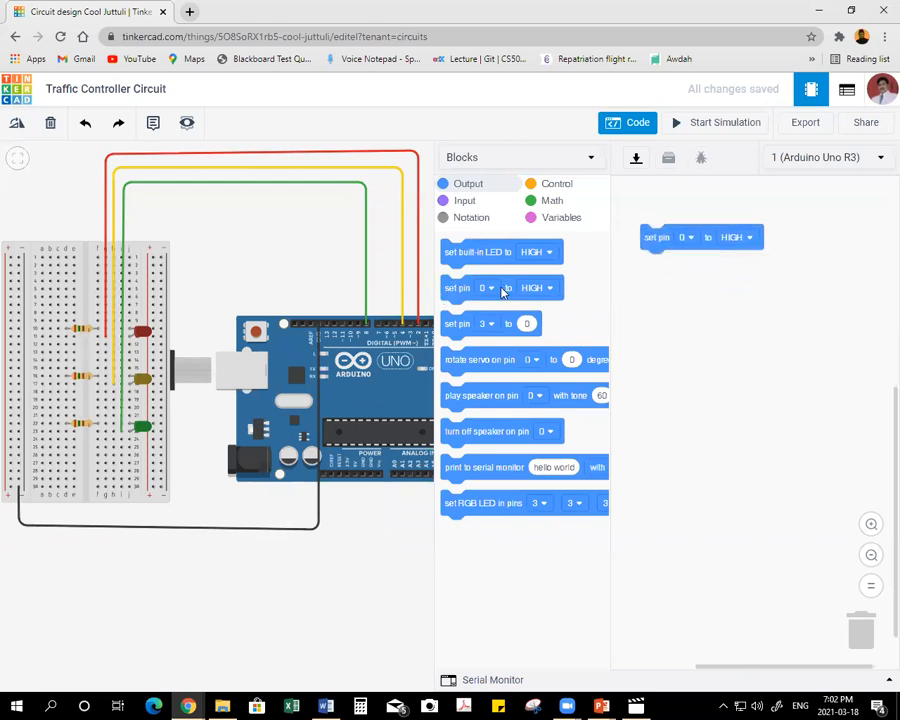
{"action": "left_click_drag", "start_coordinate": [454, 287], "coordinate": [652, 268]}
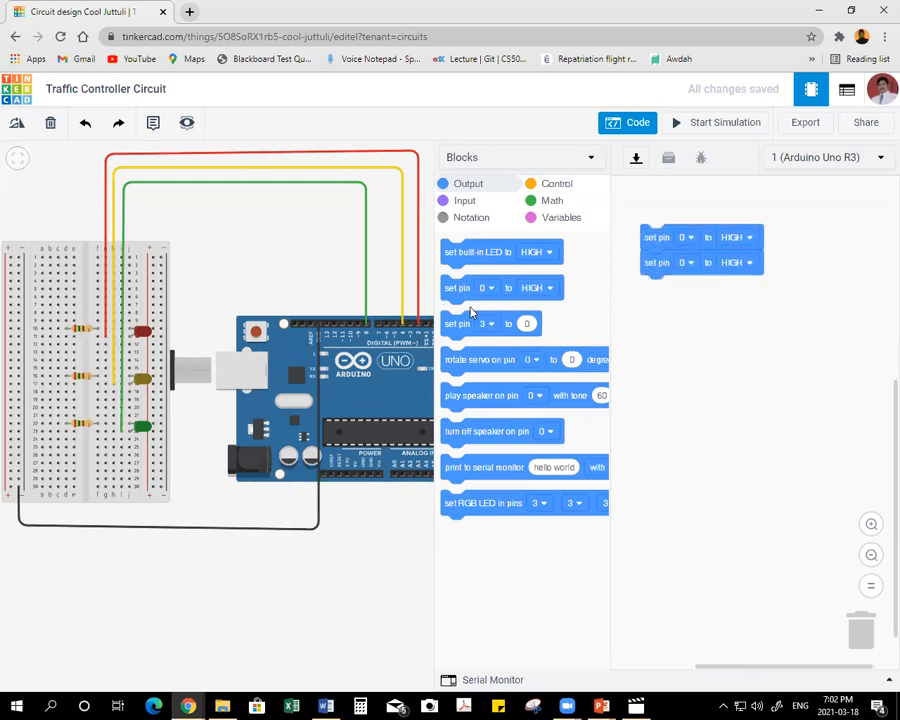
{"action": "left_click_drag", "start_coordinate": [456, 287], "coordinate": [646, 292]}
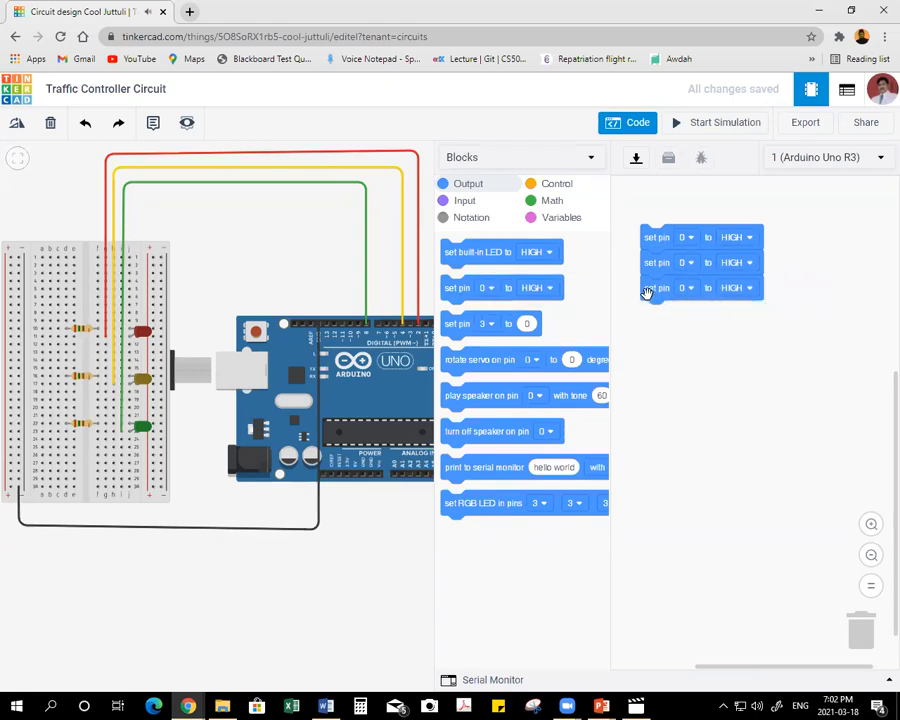
{"action": "left_click", "coordinate": [686, 237]}
{"action": "left_click", "coordinate": [658, 305]}
{"action": "left_click", "coordinate": [686, 263]}
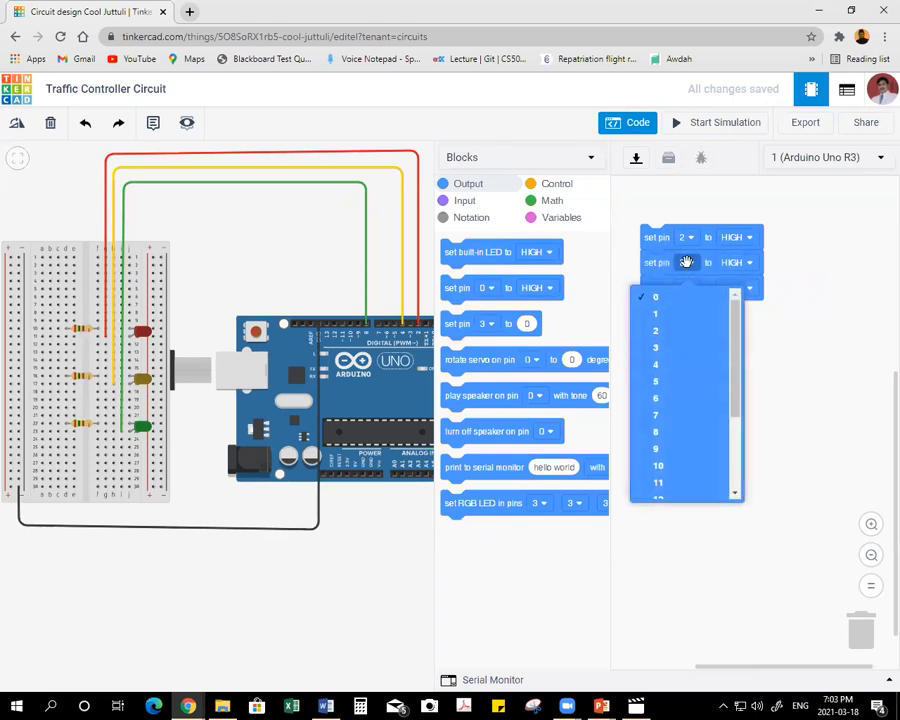
{"action": "left_click", "coordinate": [666, 364]}
{"action": "left_click", "coordinate": [686, 288]}
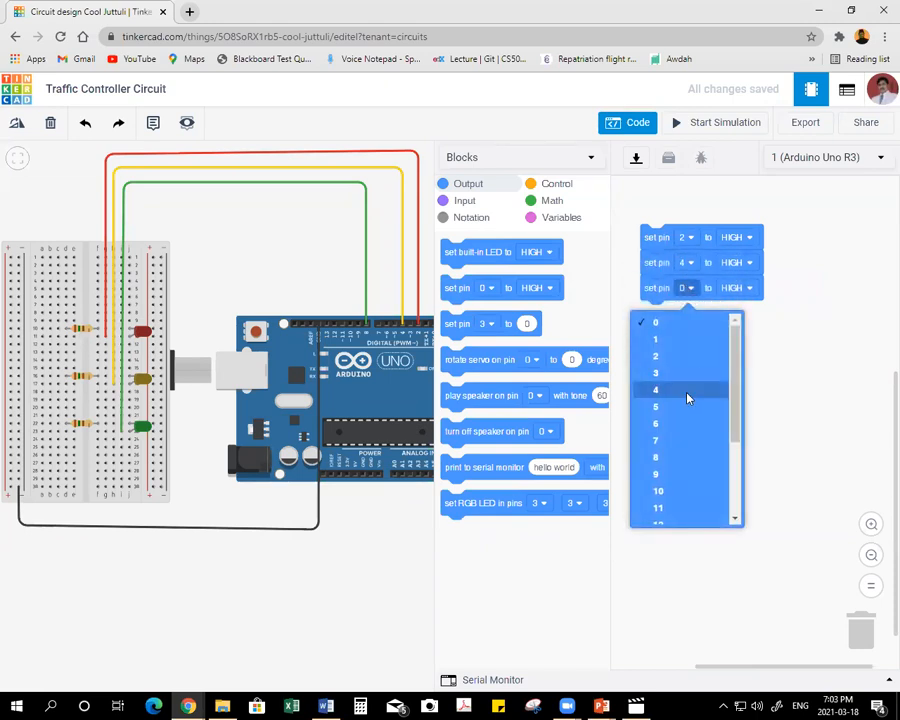
{"action": "left_click", "coordinate": [666, 457]}
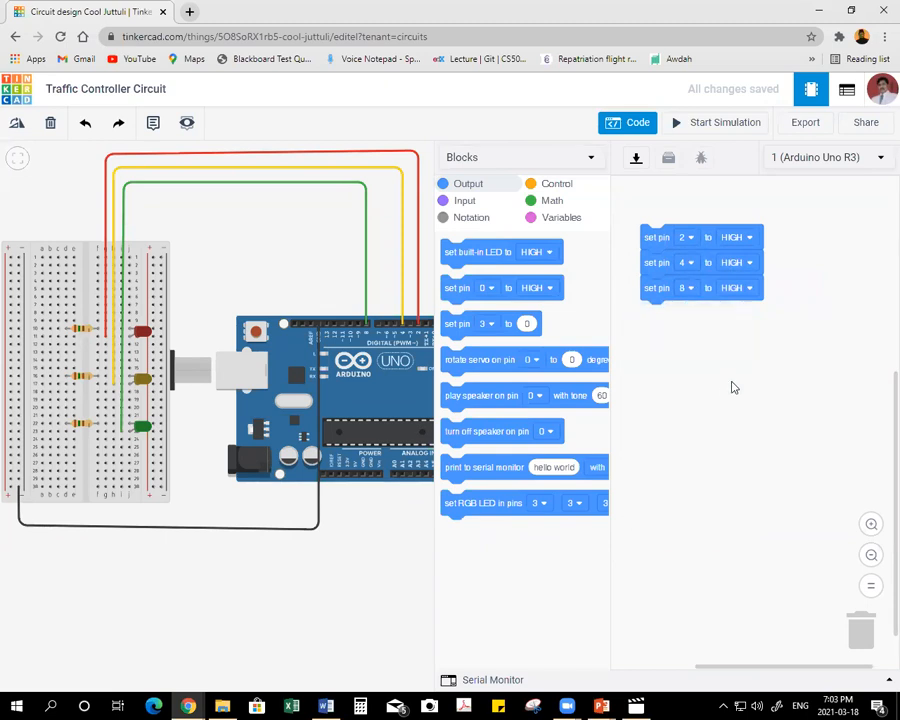
Set the pin 4 and pin 8 blocks to LOW for the red-light phase.
{"action": "left_click", "coordinate": [741, 263]}
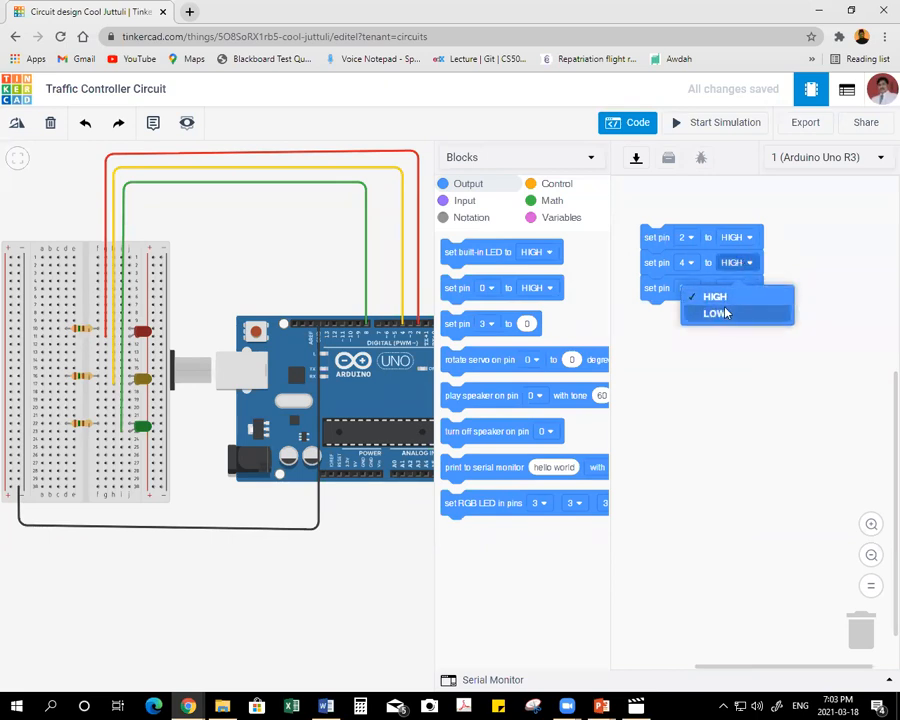
{"action": "left_click", "coordinate": [810, 250]}
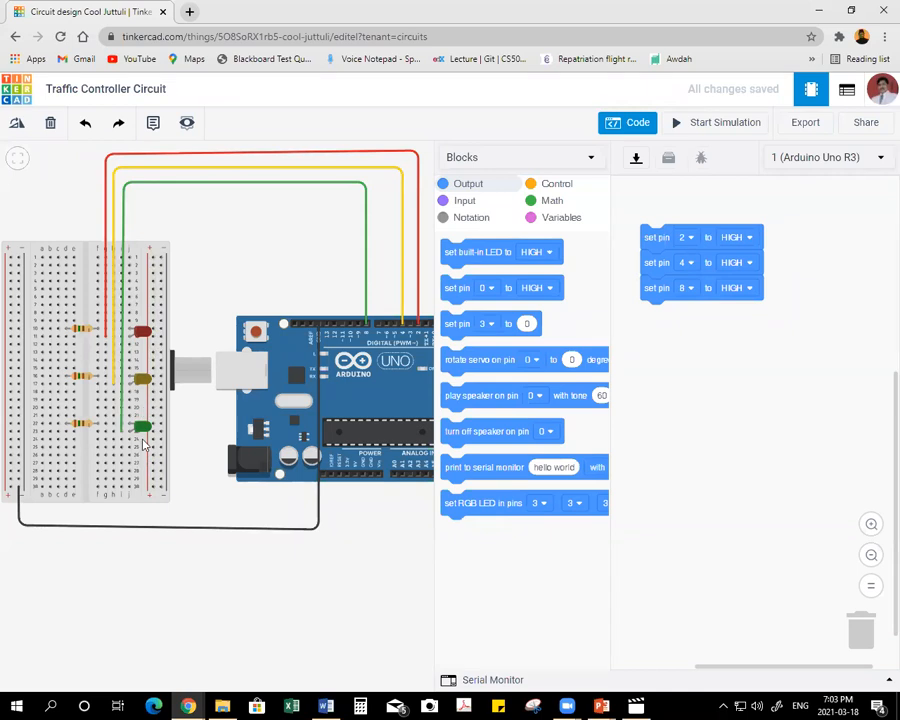
{"action": "left_click", "coordinate": [743, 263]}
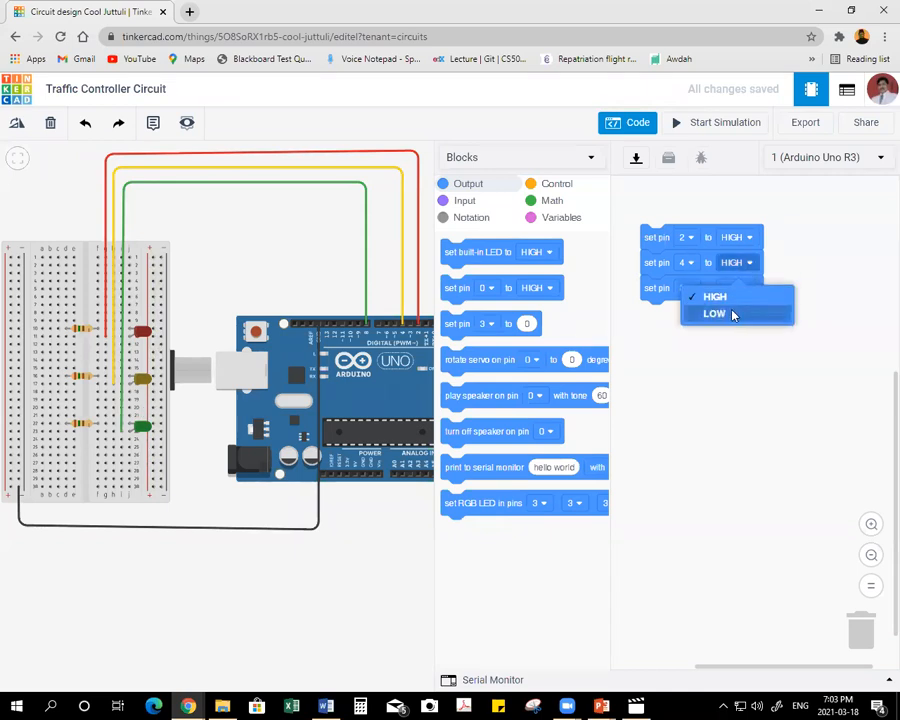
{"action": "left_click", "coordinate": [733, 314]}
{"action": "left_click", "coordinate": [743, 290]}
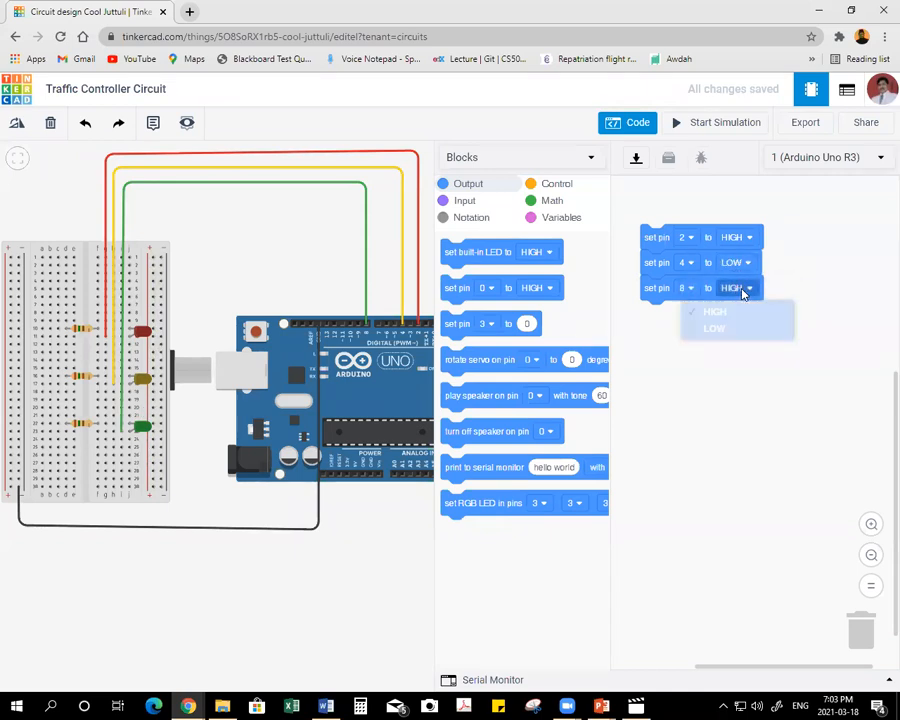
{"action": "left_click", "coordinate": [735, 345]}
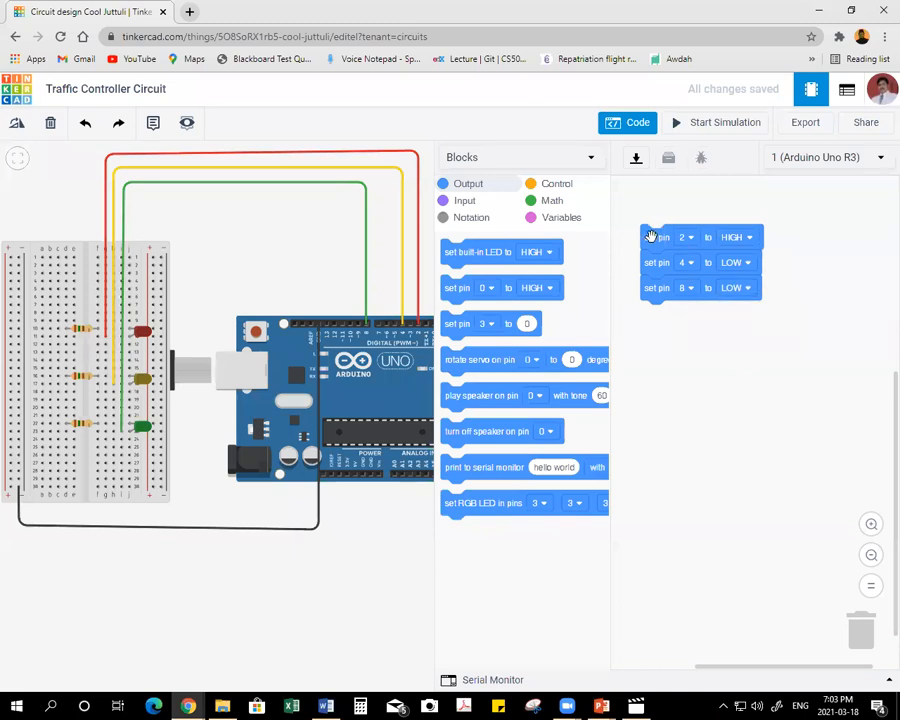
Add a wait block beneath the pin 8 block and set it to 10 secs for the red-light phase.
{"action": "left_click", "coordinate": [534, 184]}
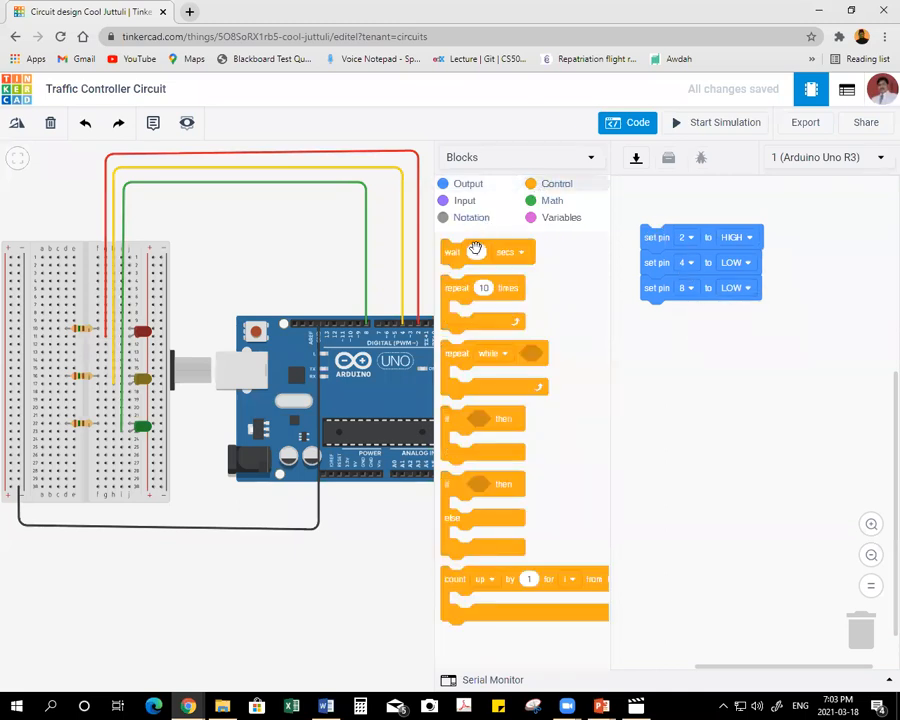
{"action": "left_click_drag", "start_coordinate": [454, 251], "coordinate": [653, 315]}
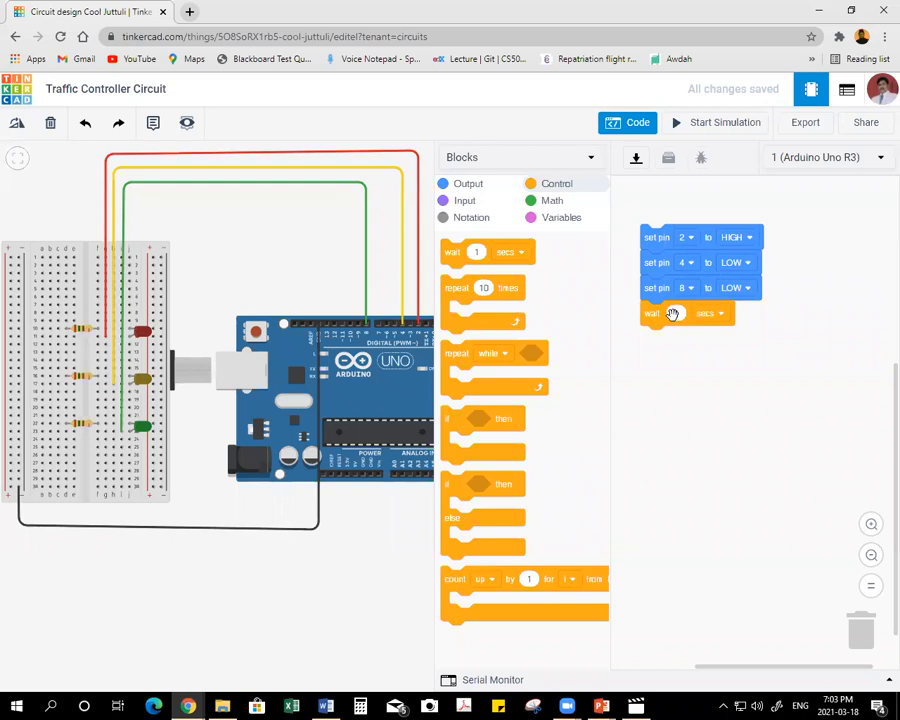
{"action": "type", "text": "10"}
{"action": "left_click", "coordinate": [747, 347]}
Duplicate the complete red-light phase of three set pin blocks and a wait, and place the copy separately below the original.
{"action": "right_click", "coordinate": [655, 237]}
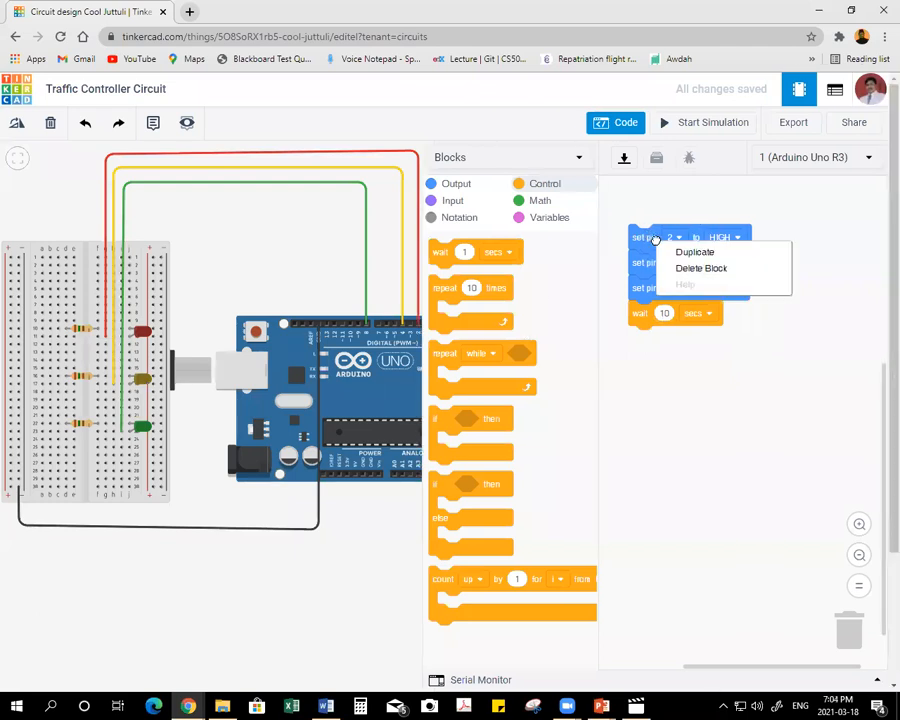
{"action": "left_click", "coordinate": [704, 250]}
{"action": "left_click", "coordinate": [650, 336]}
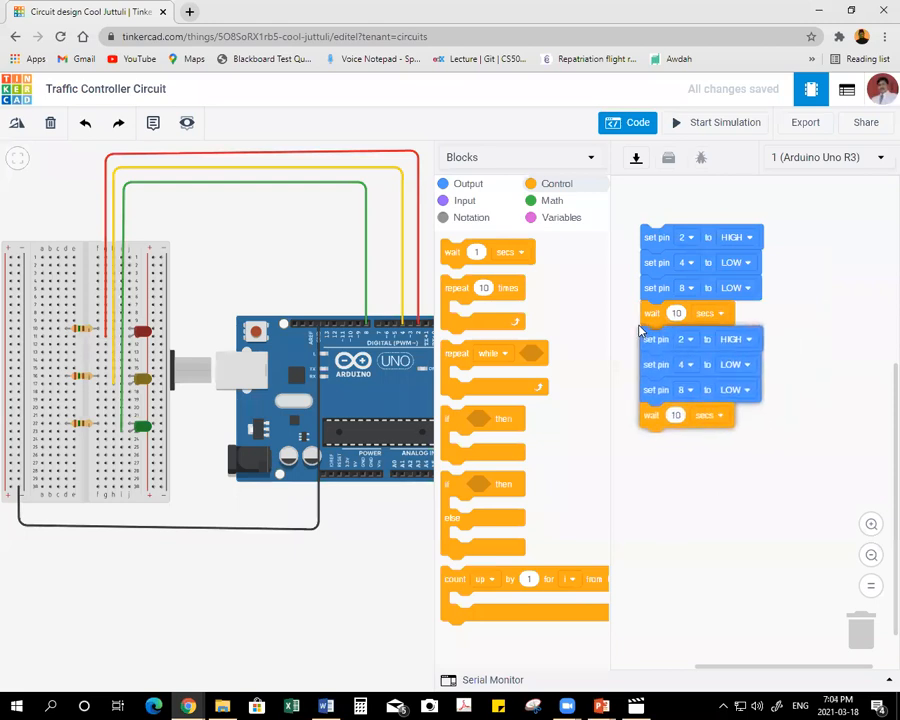
{"action": "left_click_drag", "start_coordinate": [657, 340], "coordinate": [658, 411]}
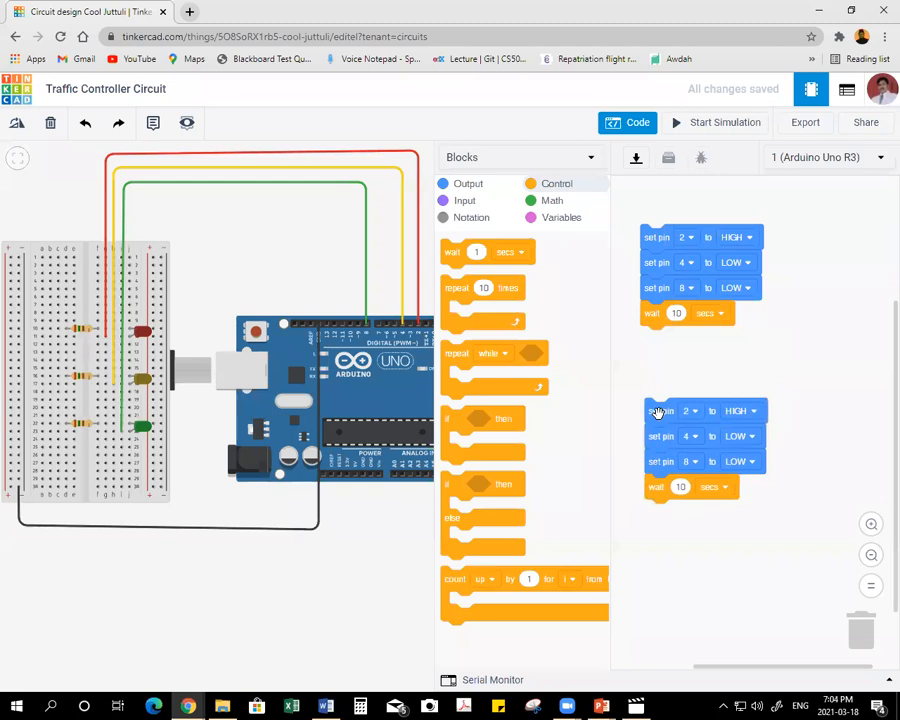
Duplicate the four-block phase again and join all three groups into one continuous stack.
{"action": "right_click", "coordinate": [658, 411]}
{"action": "left_click", "coordinate": [690, 426]}
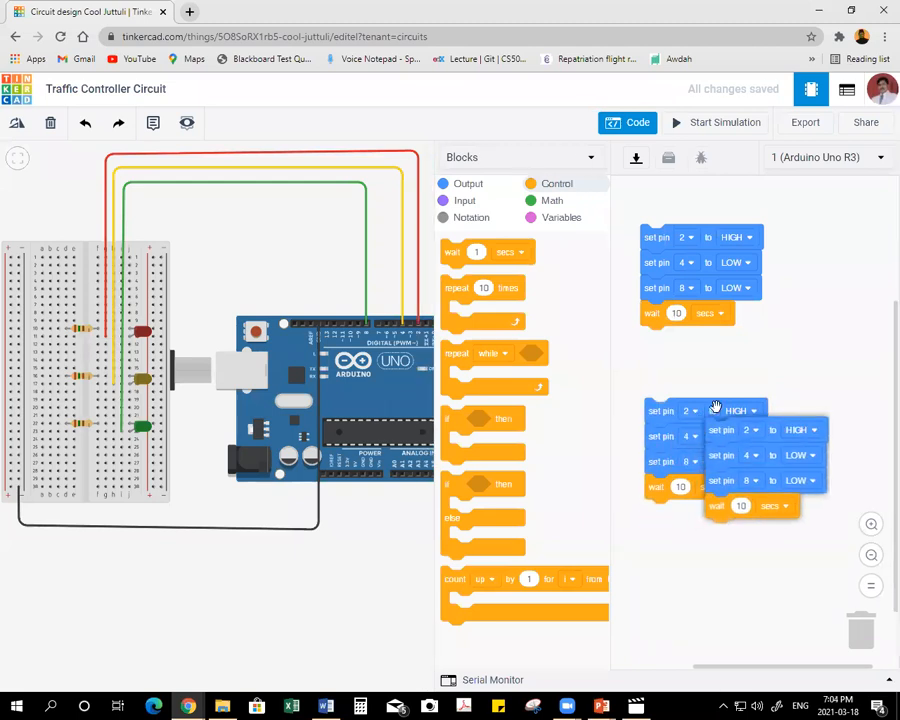
{"action": "left_click", "coordinate": [641, 322]}
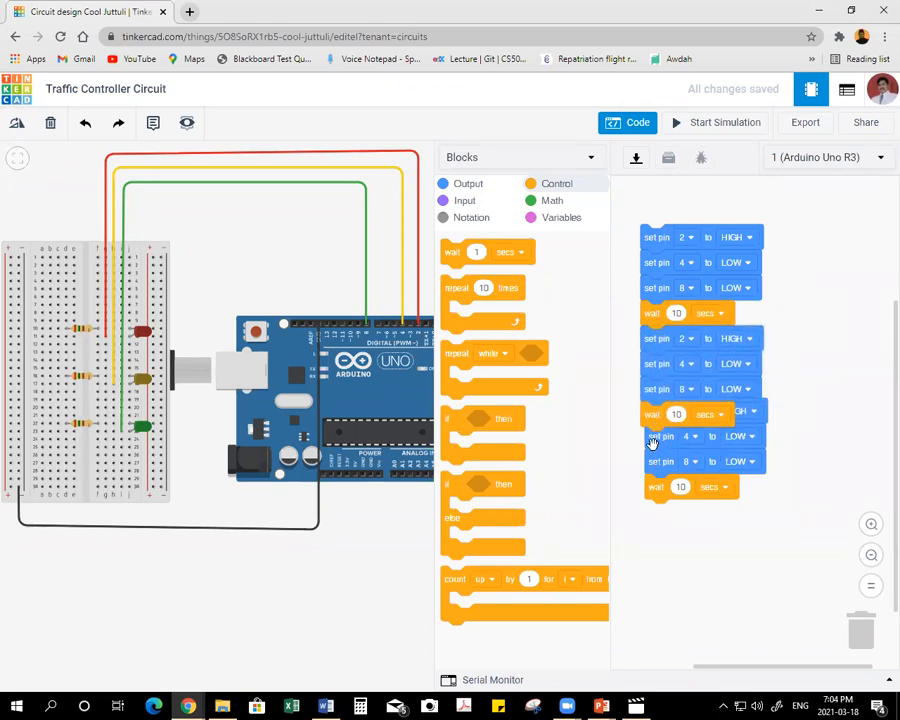
{"action": "mouse_move", "coordinate": [656, 441]}
{"action": "left_mouse_down"}
{"action": "mouse_move", "coordinate": [663, 488]}
{"action": "mouse_move", "coordinate": [663, 452]}
{"action": "left_mouse_up"}
{"action": "left_click_drag", "start_coordinate": [665, 337], "coordinate": [803, 288]}
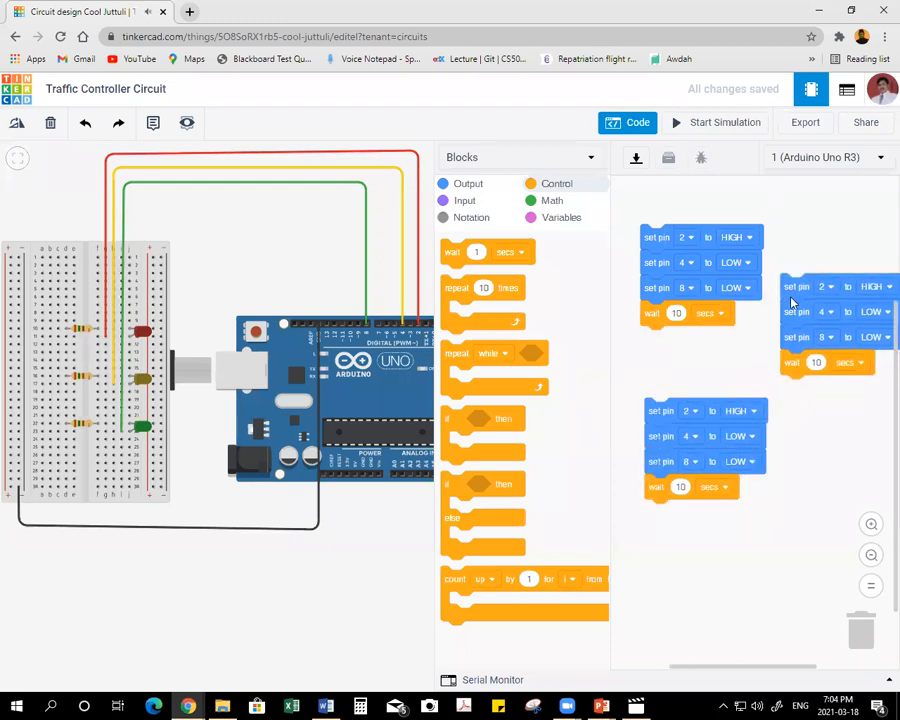
{"action": "left_click_drag", "start_coordinate": [656, 411], "coordinate": [663, 511]}
{"action": "left_click_drag", "start_coordinate": [803, 288], "coordinate": [652, 340]}
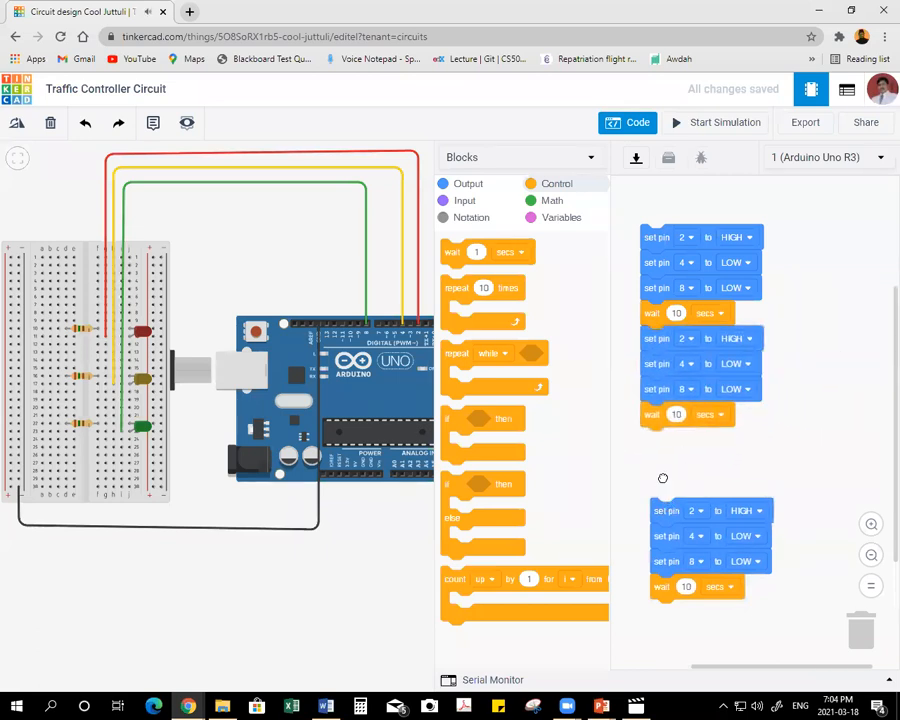
{"action": "left_click_drag", "start_coordinate": [662, 508], "coordinate": [653, 438]}
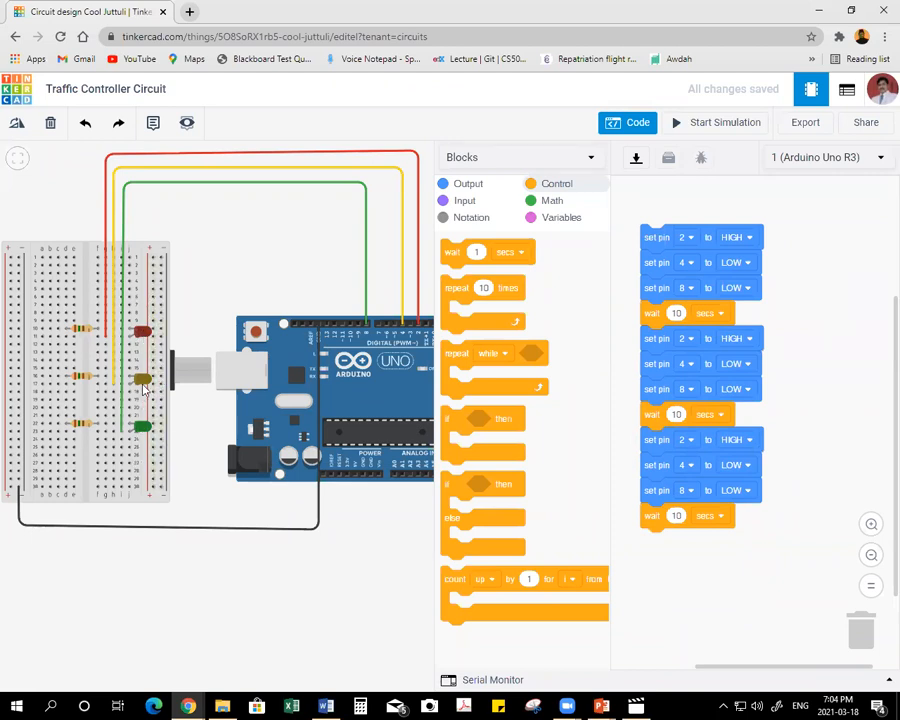
Turn the second phase into the green light: set pin 2 to LOW, pin 8 to HIGH and the wait to 6 secs.
{"action": "left_click", "coordinate": [741, 342]}
{"action": "left_click", "coordinate": [715, 388]}
{"action": "left_click", "coordinate": [739, 390]}
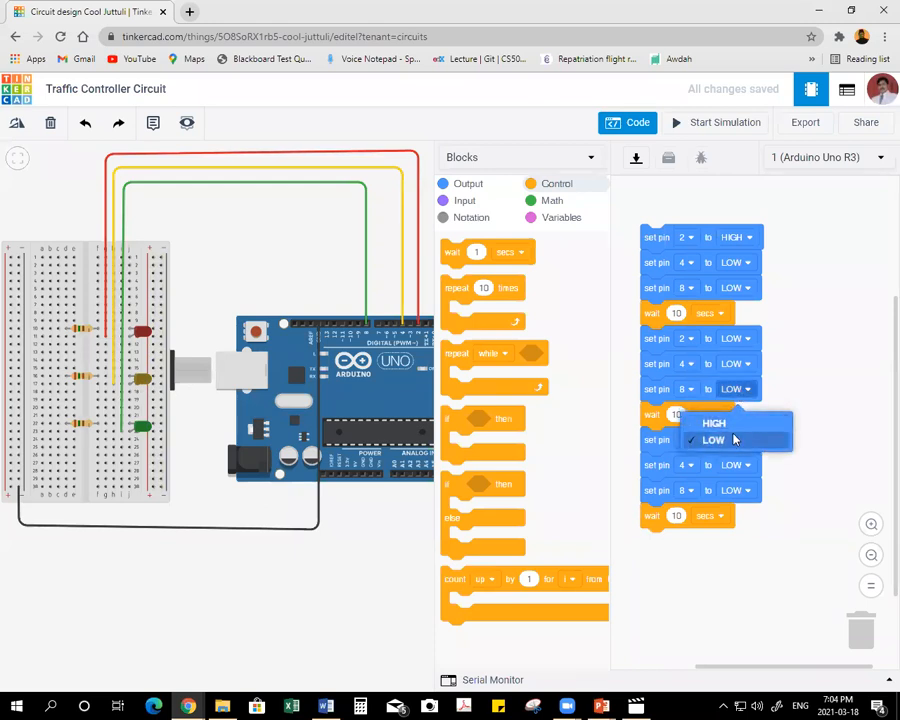
{"action": "left_click", "coordinate": [735, 440]}
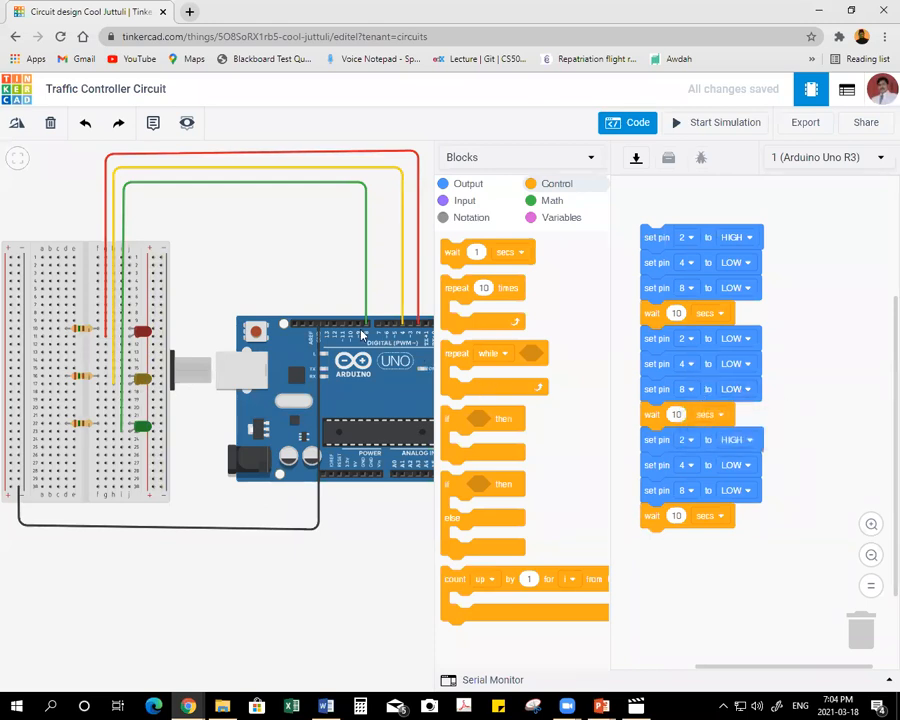
{"action": "left_click", "coordinate": [739, 389]}
{"action": "left_click", "coordinate": [730, 424]}
{"action": "left_click", "coordinate": [676, 414]}
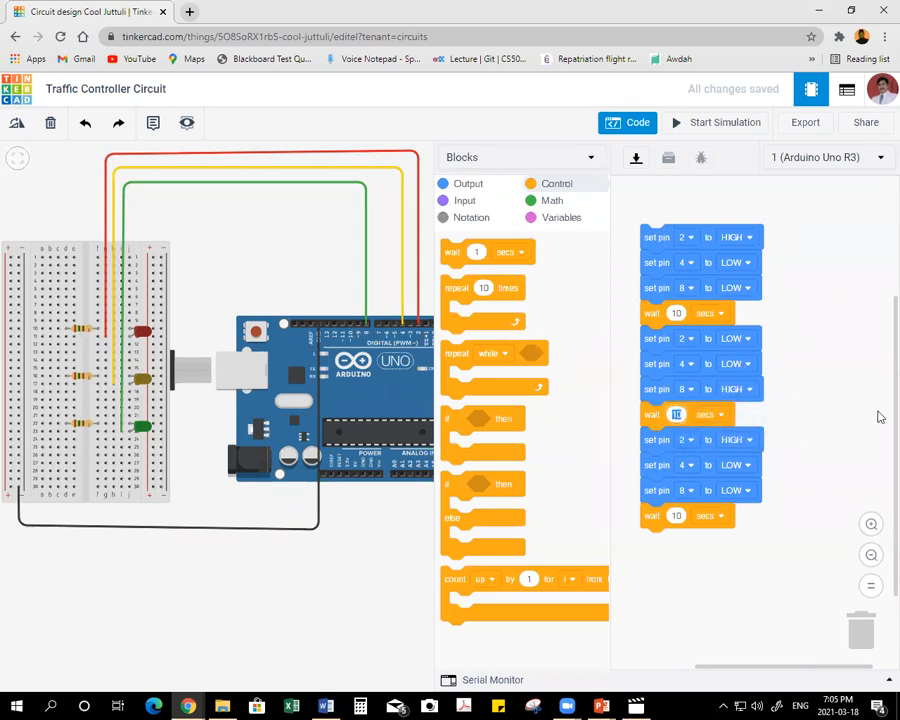
{"action": "type", "text": "6"}
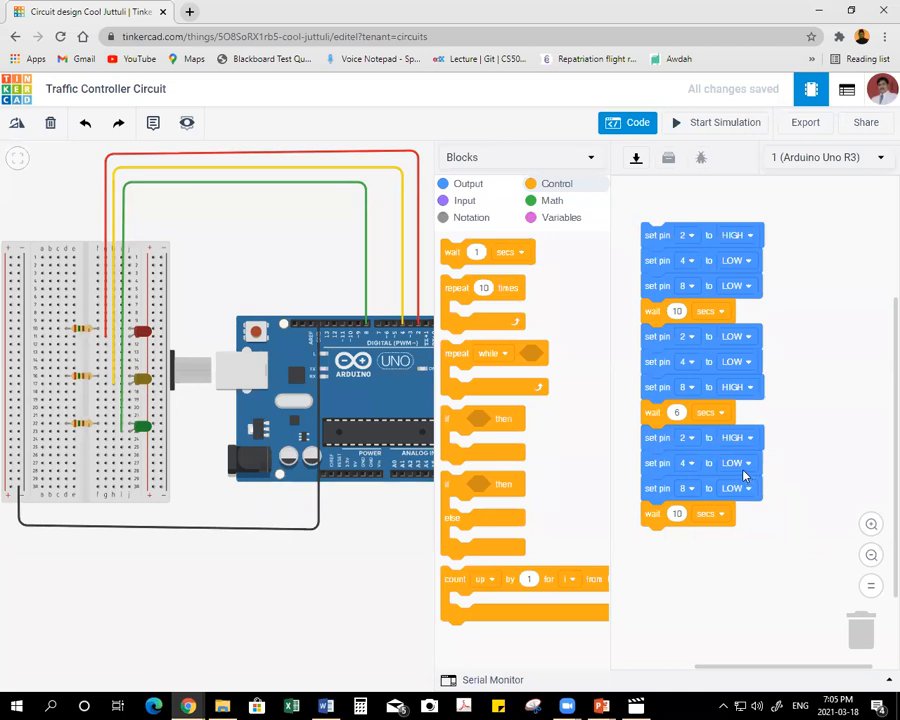
Turn the third phase into the yellow light: set pin 2 to LOW, pin 4 to HIGH and the wait to 4 secs.
{"action": "left_click", "coordinate": [741, 437]}
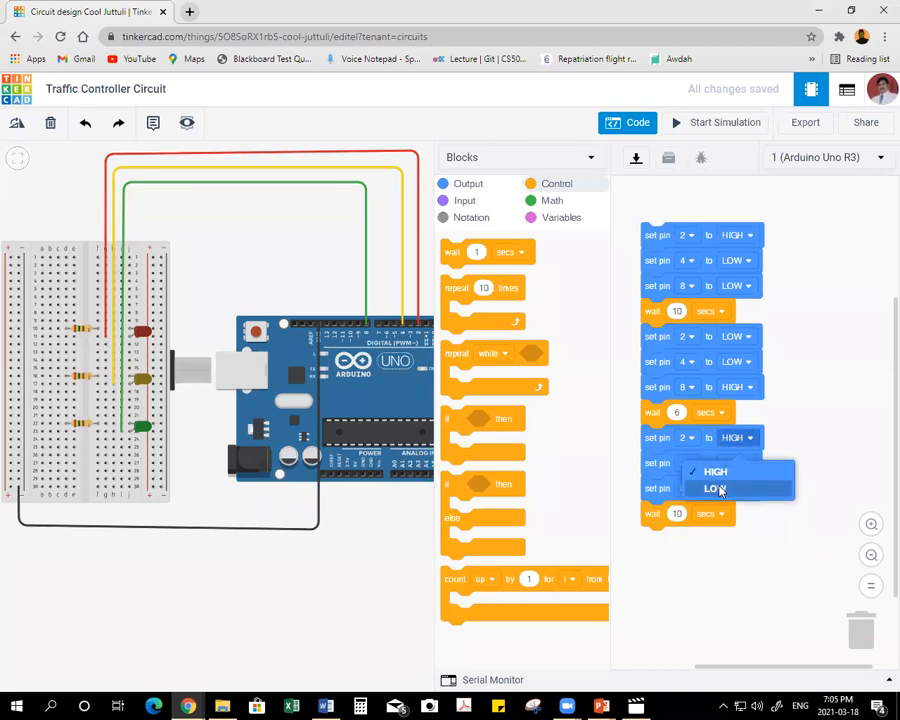
{"action": "left_click", "coordinate": [716, 487]}
{"action": "left_click", "coordinate": [742, 463]}
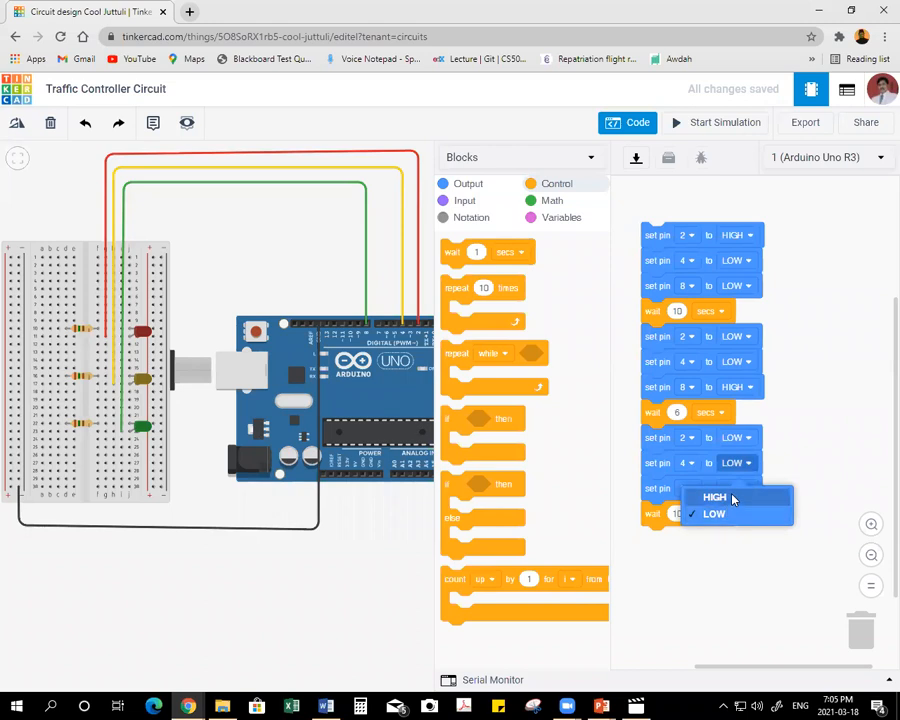
{"action": "left_click", "coordinate": [730, 496]}
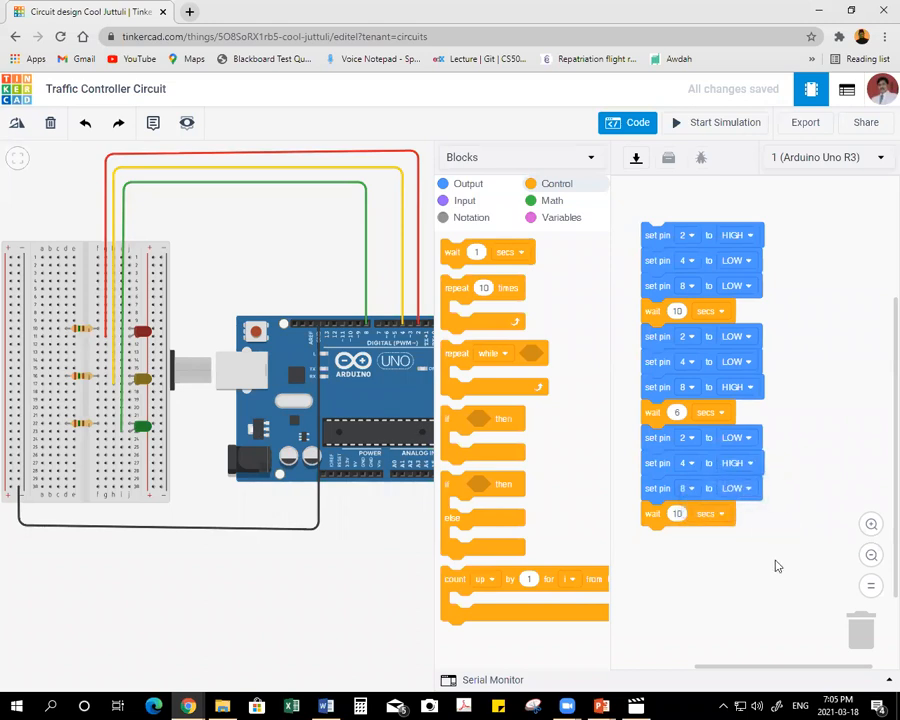
{"action": "left_click", "coordinate": [676, 514]}
Run the simulation through the programmed light phases to check the LEDs, and stop it.
{"action": "left_click", "coordinate": [712, 123]}
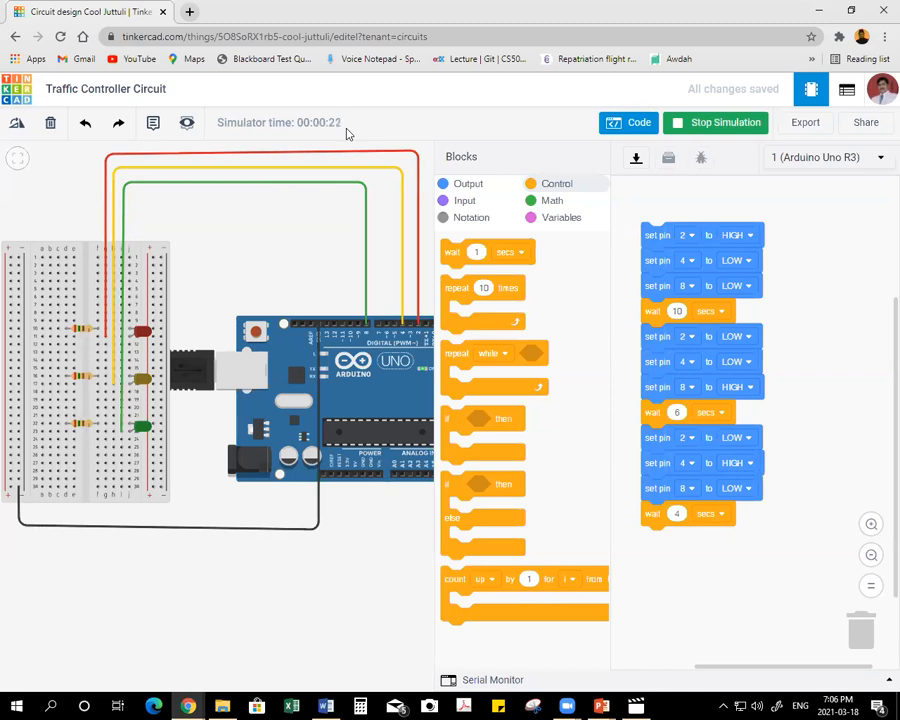
{"action": "left_click", "coordinate": [688, 124]}
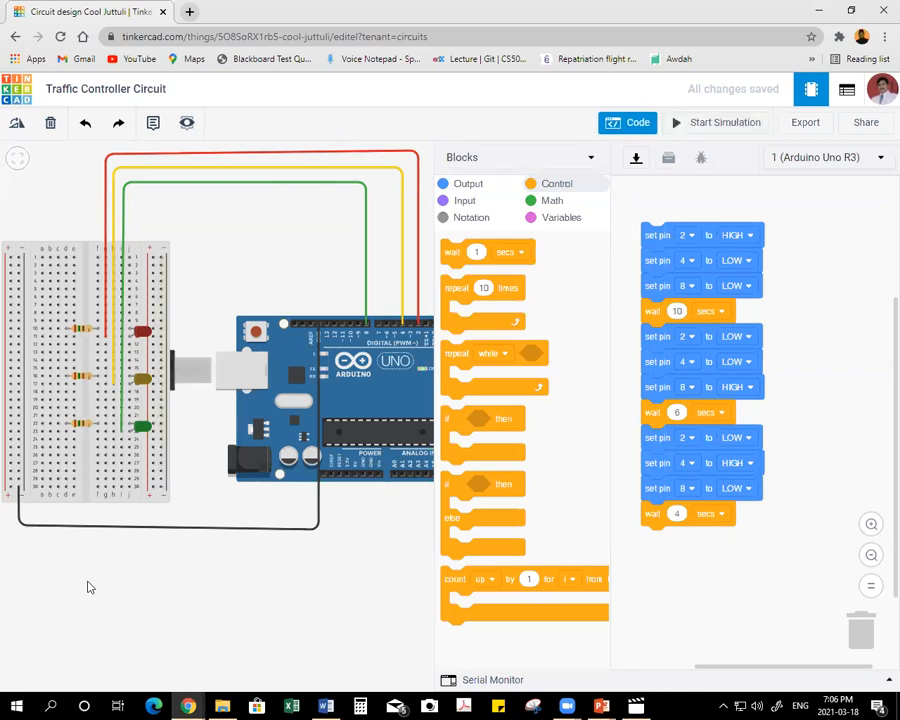
Wire column a in the red LED resistor's row to the breadboard's negative rail and colour the wire black.
{"action": "mouse_move", "coordinate": [86, 580]}
{"action": "left_mouse_down"}
{"action": "mouse_move", "coordinate": [123, 580]}
{"action": "mouse_move", "coordinate": [90, 580]}
{"action": "left_mouse_up"}
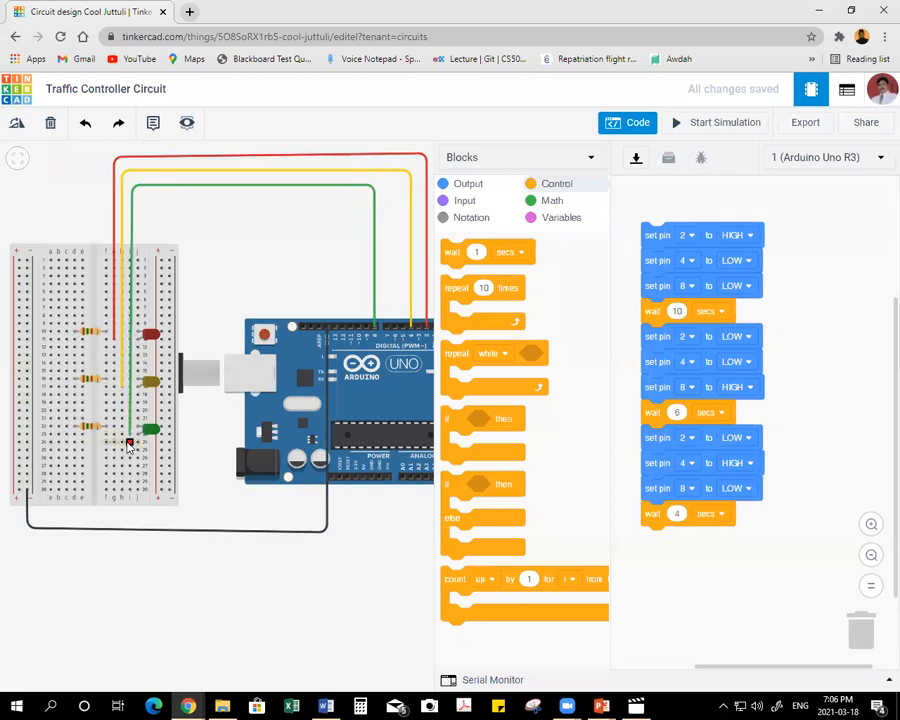
{"action": "left_click", "coordinate": [50, 334]}
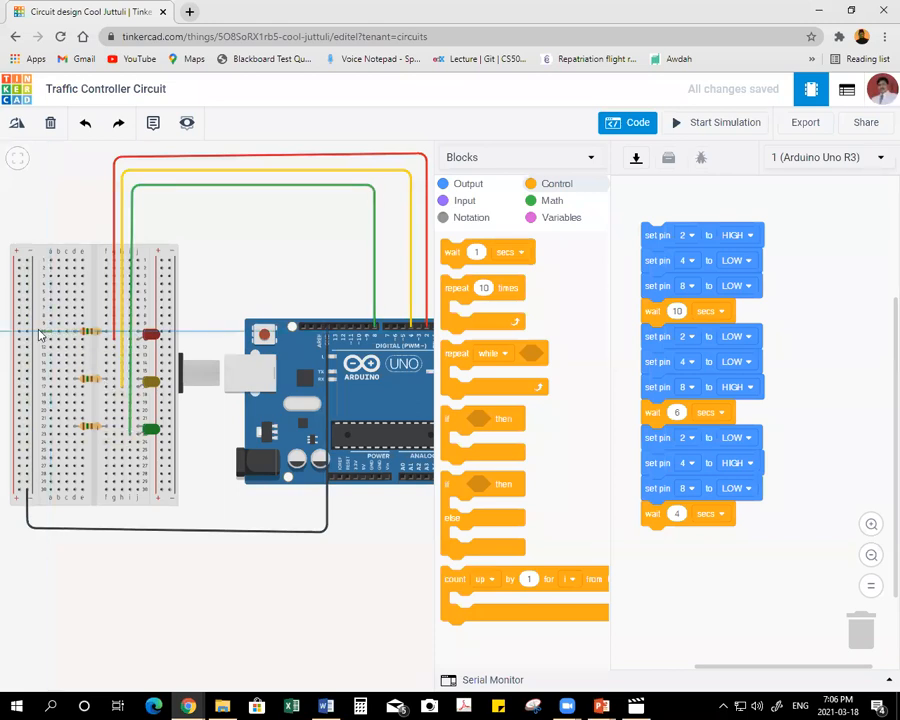
{"action": "left_click", "coordinate": [27, 334]}
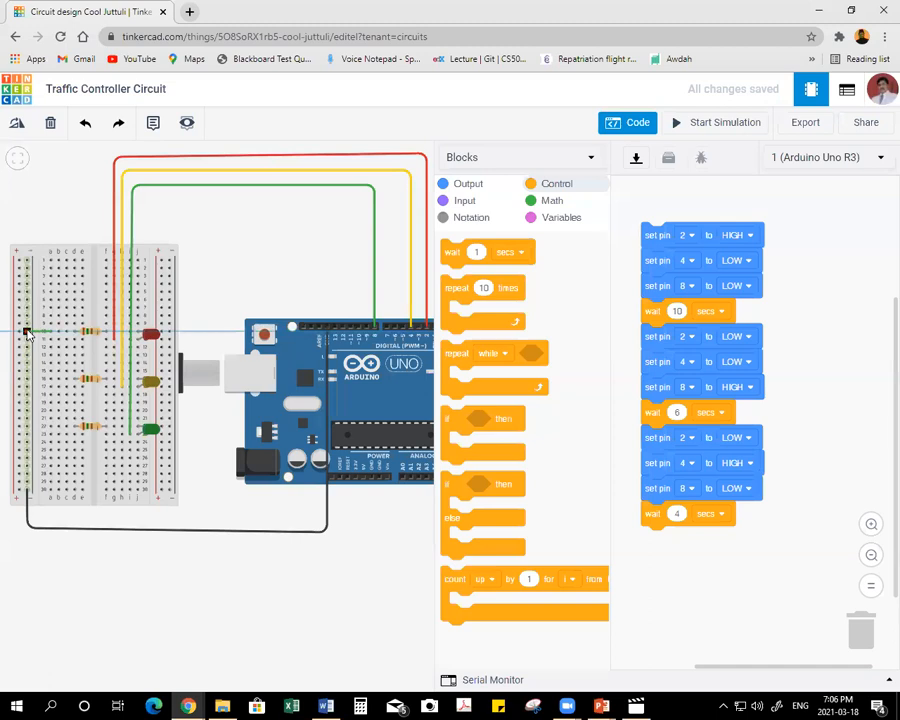
{"action": "left_click", "coordinate": [27, 334]}
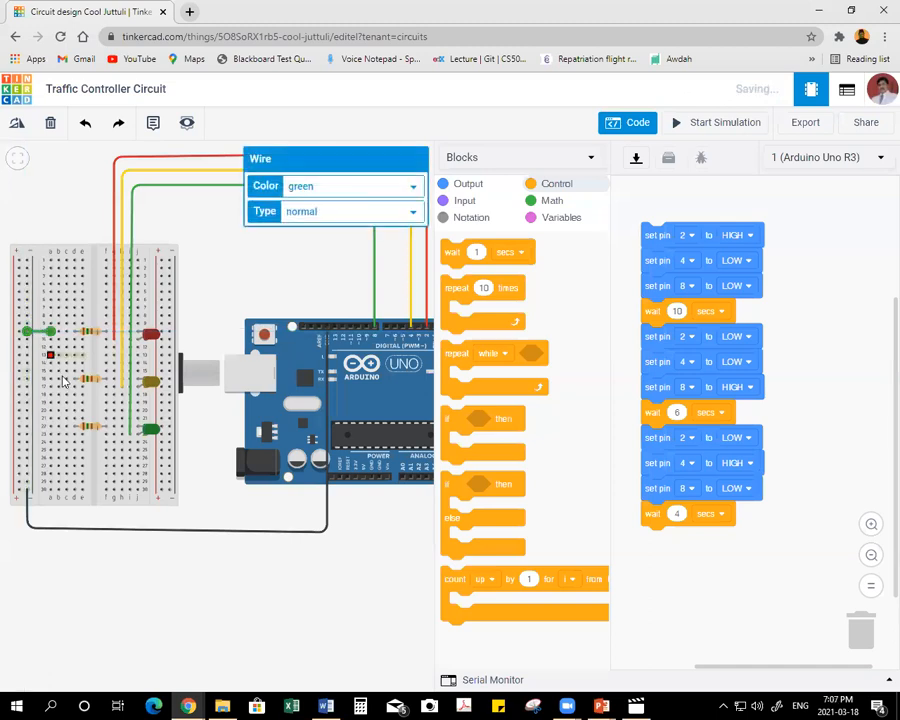
{"action": "left_click", "coordinate": [324, 194]}
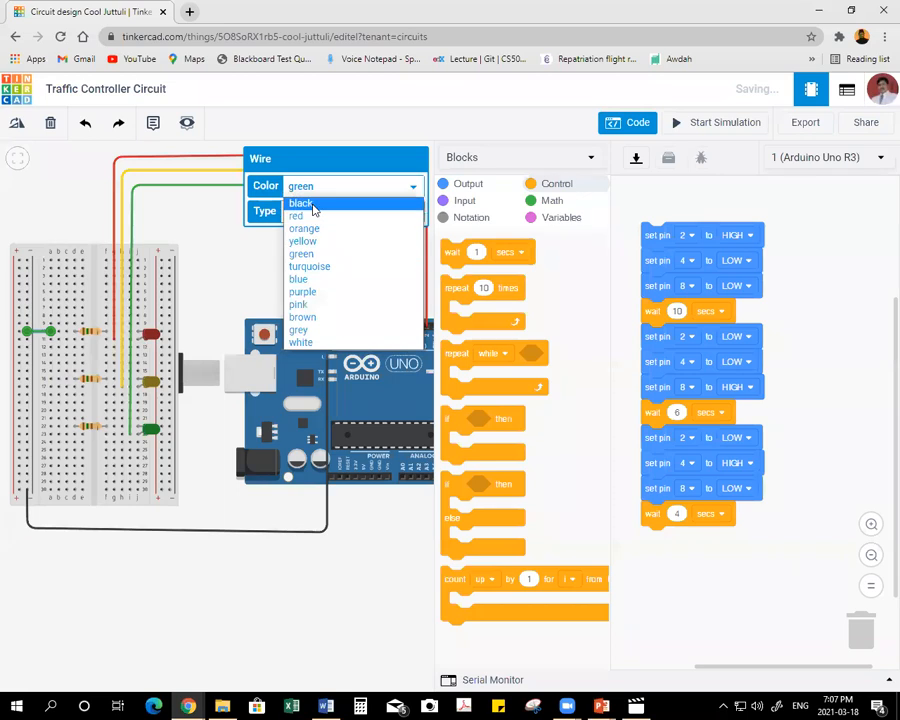
{"action": "left_click", "coordinate": [301, 203]}
Wire column a in the yellow LED resistor's row to the negative rail and colour the wire black.
{"action": "left_click", "coordinate": [50, 381]}
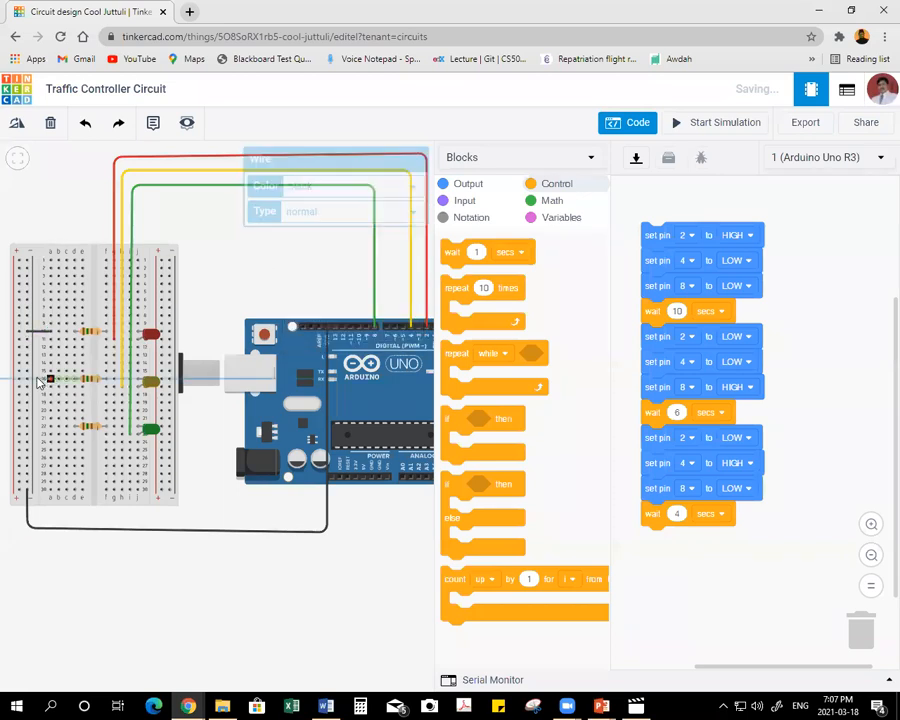
{"action": "left_click", "coordinate": [27, 378]}
{"action": "left_click", "coordinate": [301, 187]}
{"action": "left_click", "coordinate": [301, 203]}
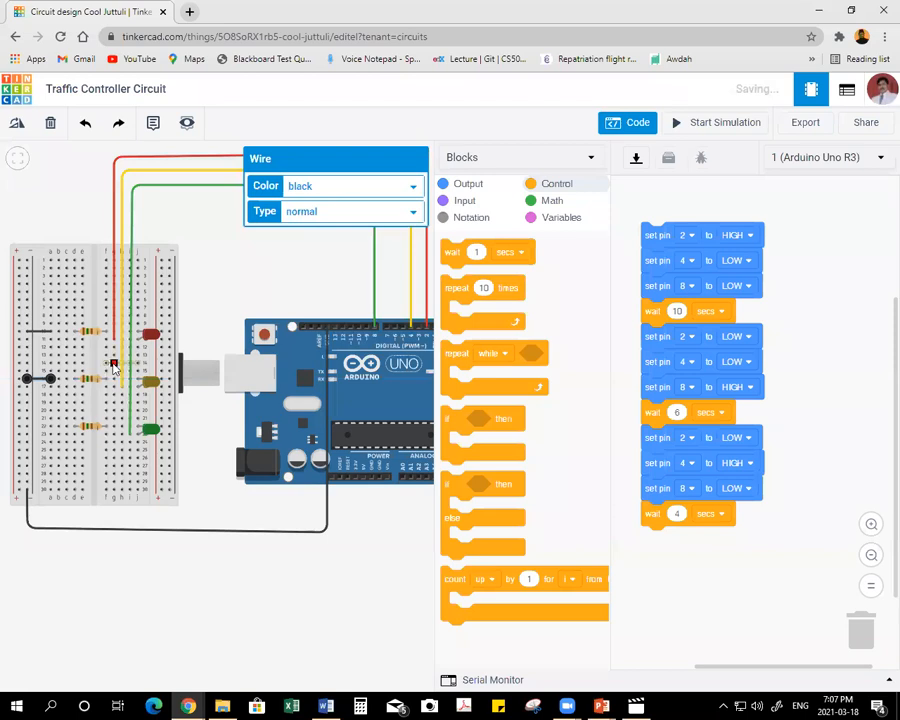
Wire column a in the green LED resistor's row to the negative rail, colour the wire black, and deselect it.
{"action": "left_click", "coordinate": [51, 427]}
{"action": "left_click", "coordinate": [27, 426]}
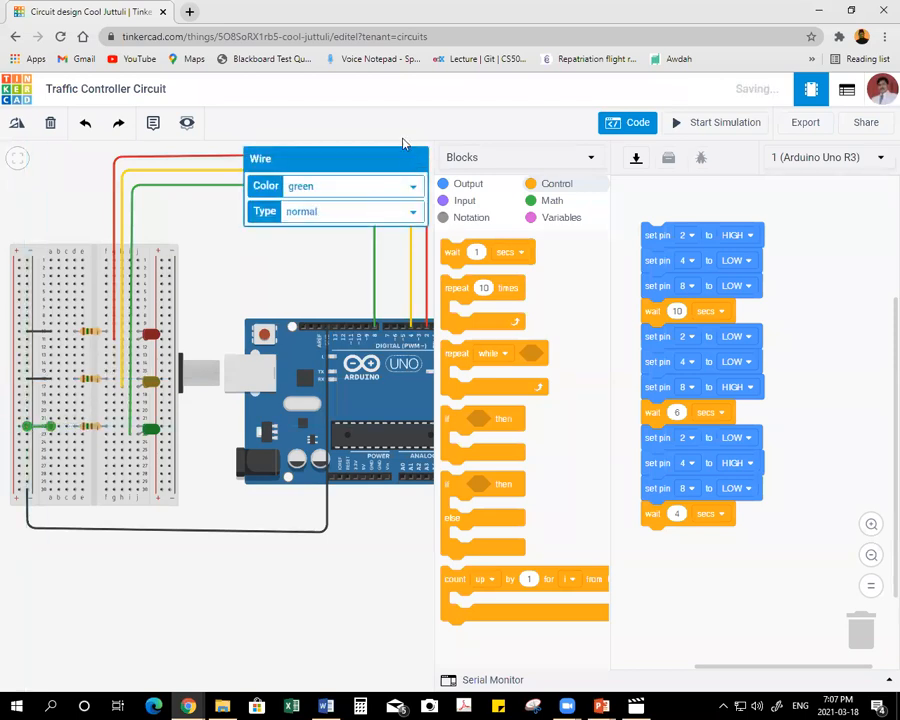
{"action": "left_click", "coordinate": [353, 190]}
{"action": "left_click", "coordinate": [298, 201]}
{"action": "left_click", "coordinate": [265, 255]}
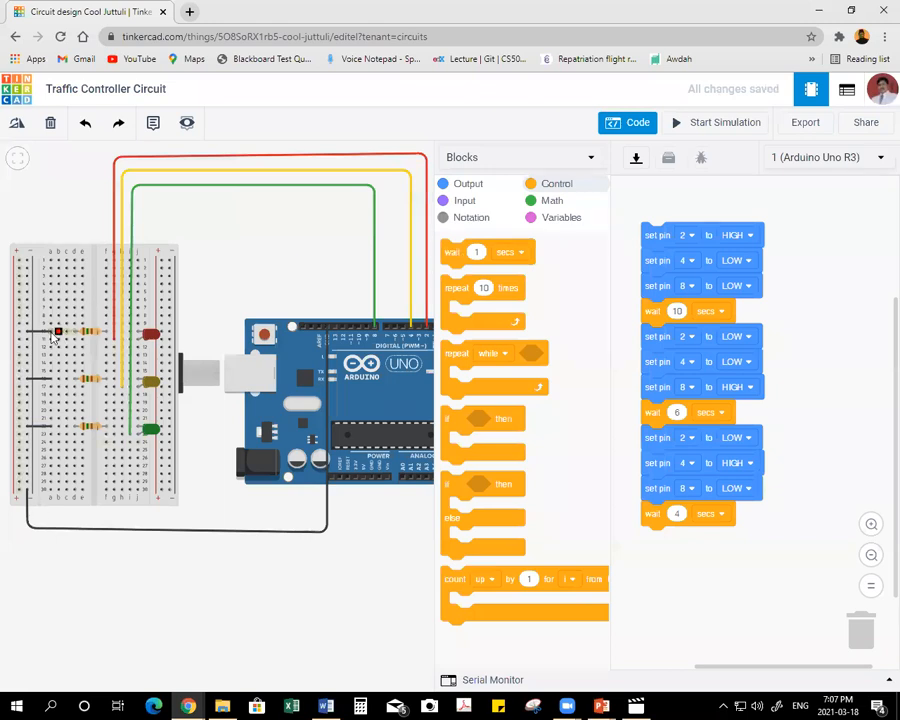
Start the simulation again to test the traffic light sequence with the resistors grounded.
{"action": "left_click", "coordinate": [712, 123]}
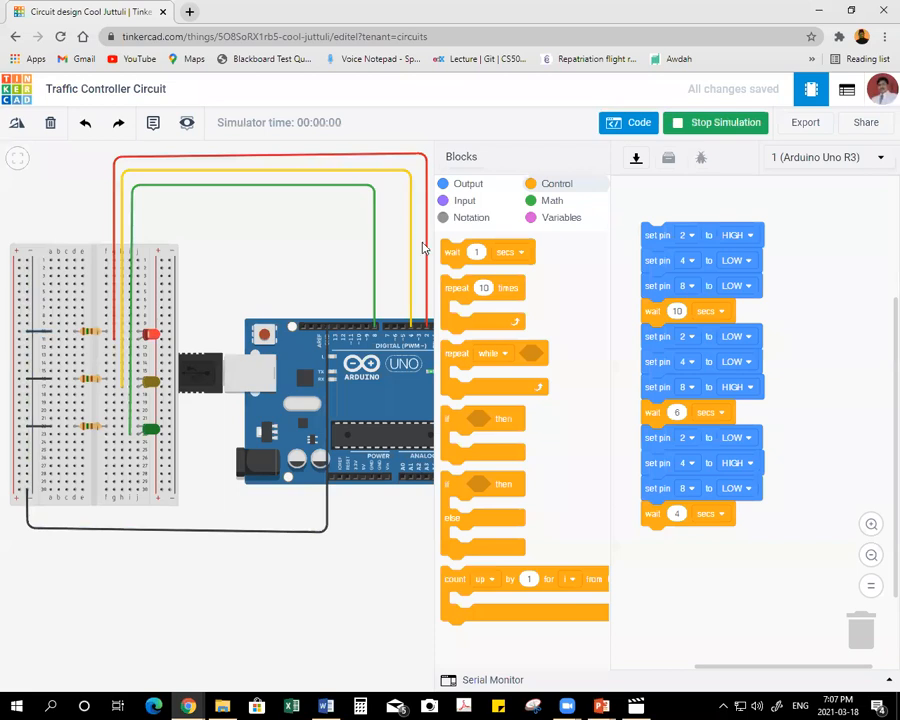
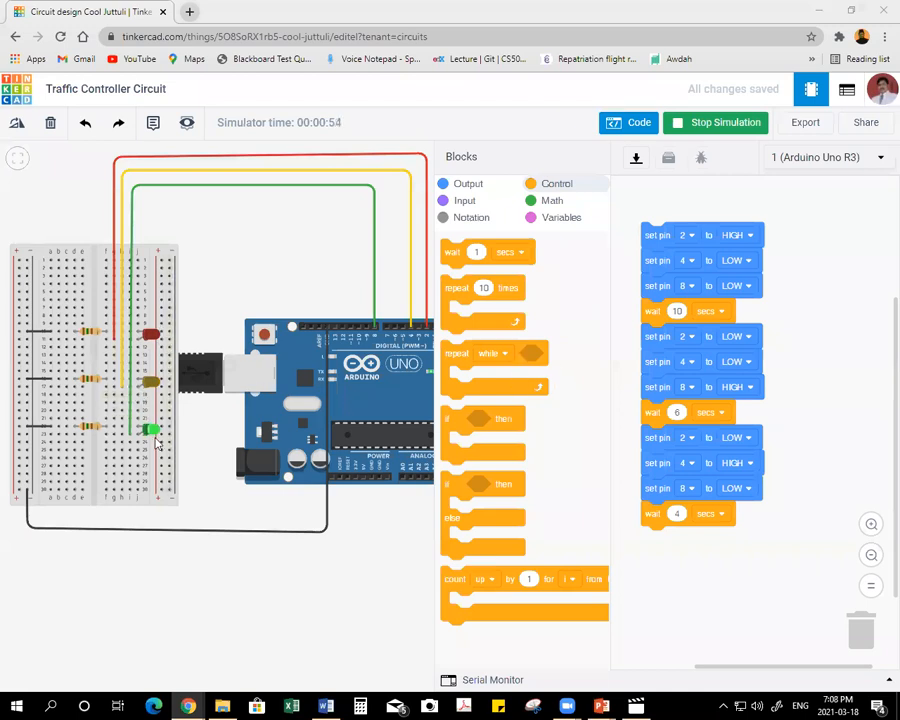
Stop the simulation, examine the generated Arduino text code beside the blocks, and return to the blocks-only view.
{"action": "left_click", "coordinate": [718, 128]}
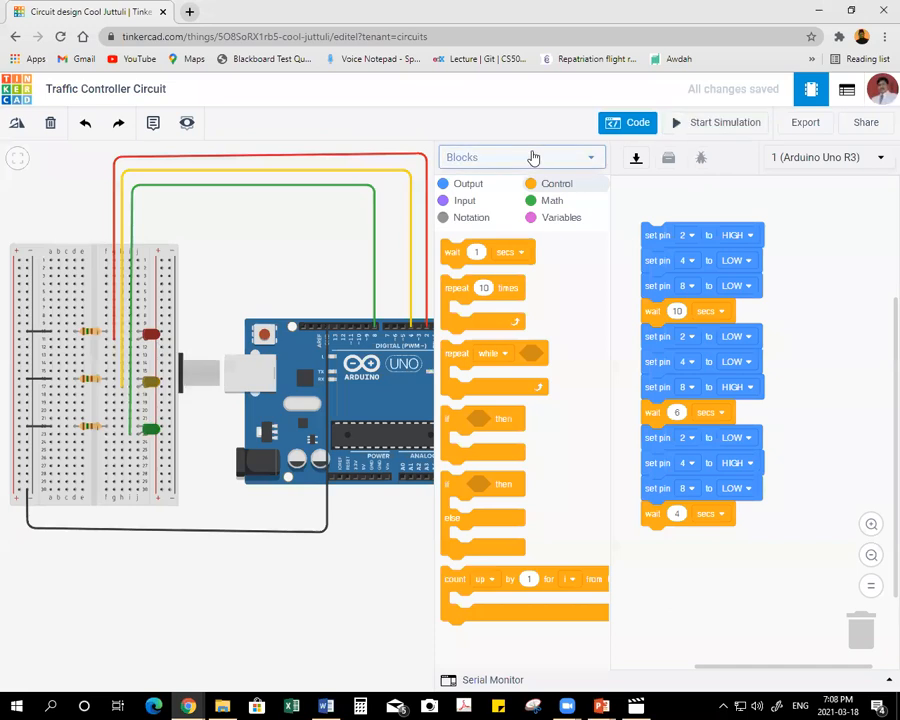
{"action": "left_click", "coordinate": [532, 157]}
{"action": "left_click", "coordinate": [530, 203]}
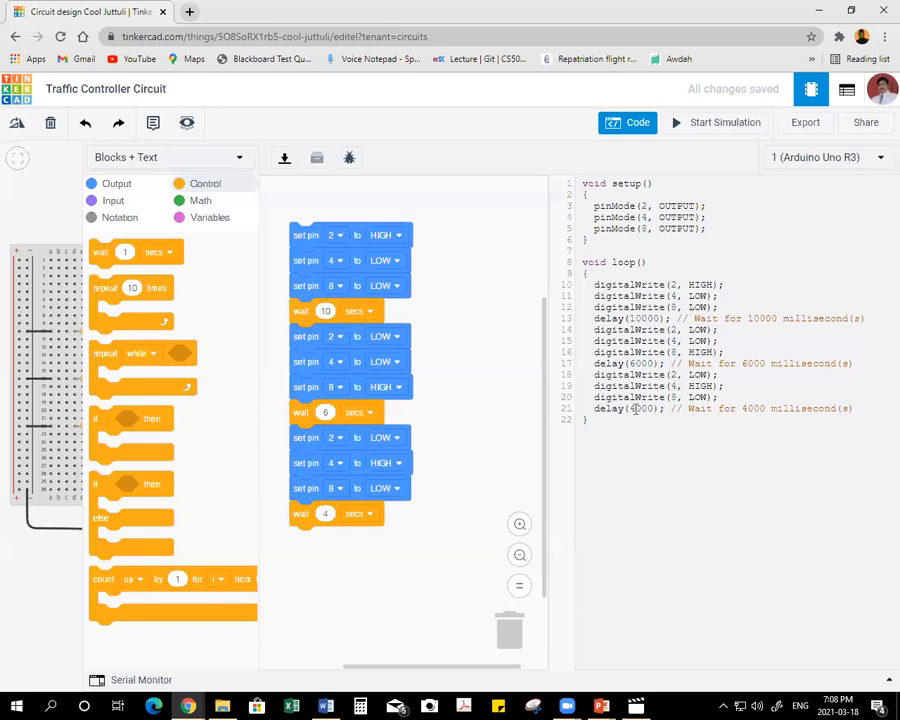
{"action": "left_click", "coordinate": [190, 167]}
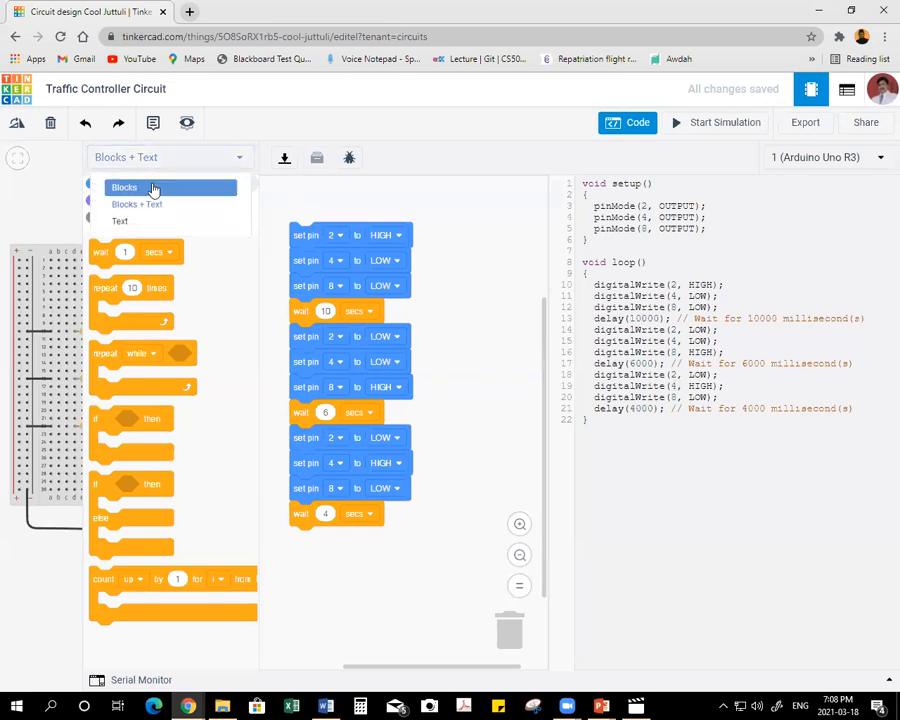
{"action": "left_click", "coordinate": [100, 189]}
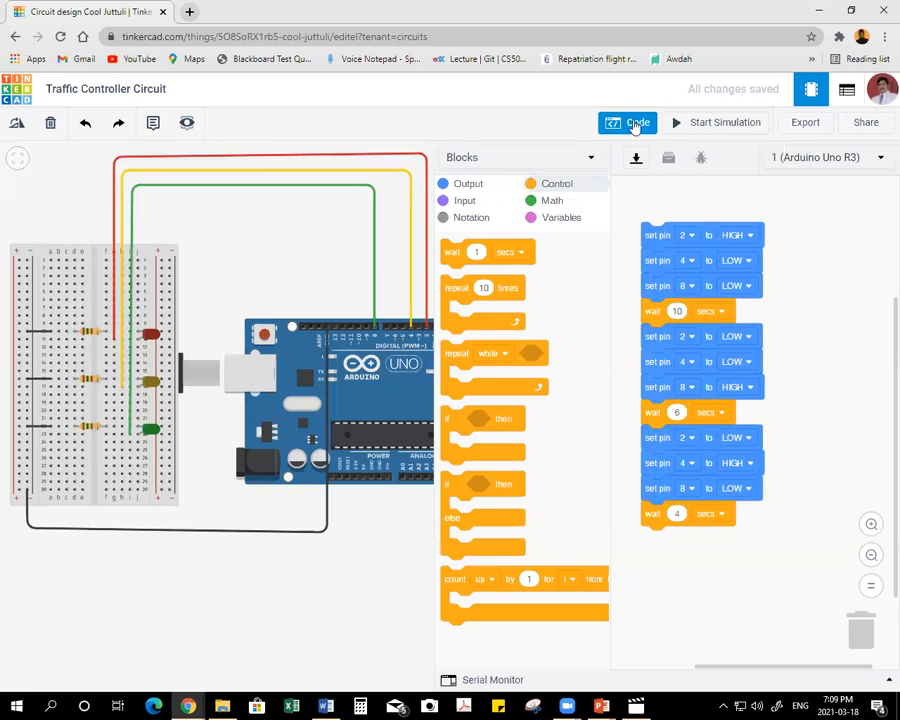
Run the traffic light simulation once more to watch the LED sequence, and stop it.
{"action": "left_click", "coordinate": [705, 122]}
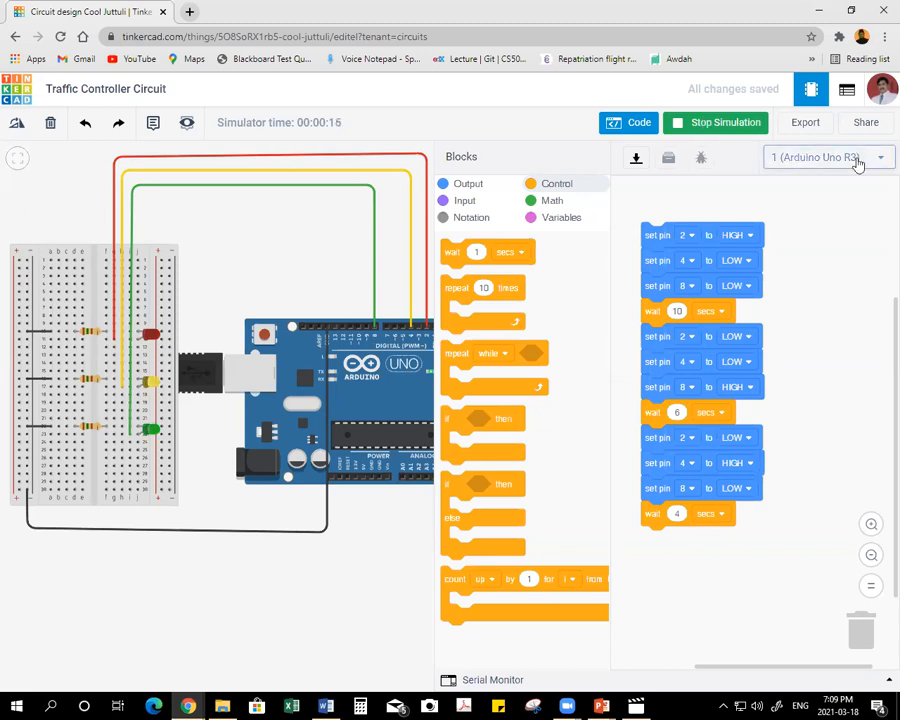
{"action": "left_click", "coordinate": [712, 125]}
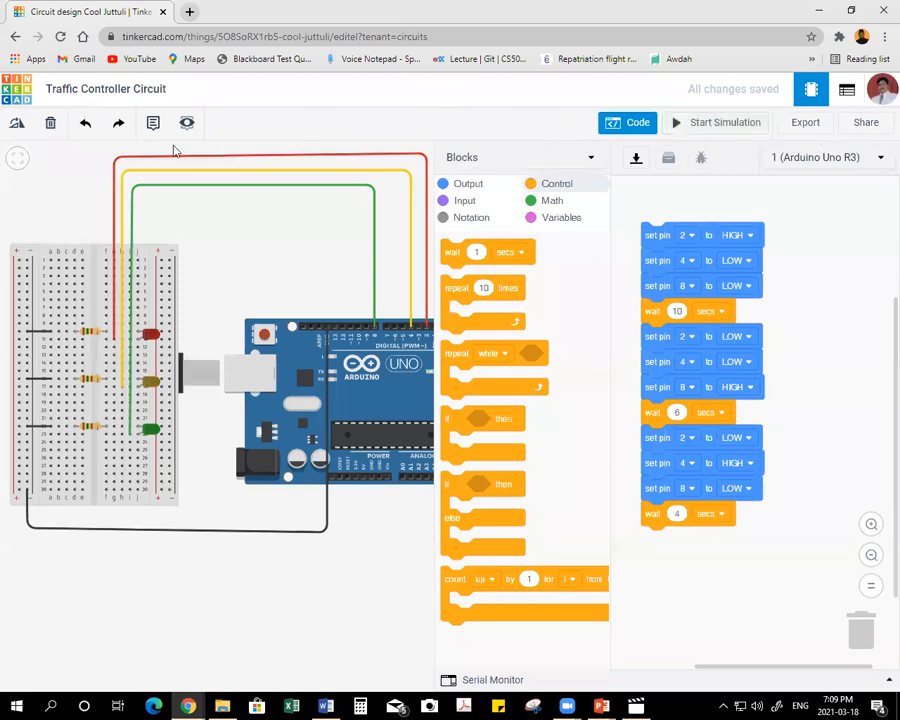
Leave the Traffic Controller Circuit design for the dashboard and create a new circuit.
{"action": "left_click", "coordinate": [17, 91]}
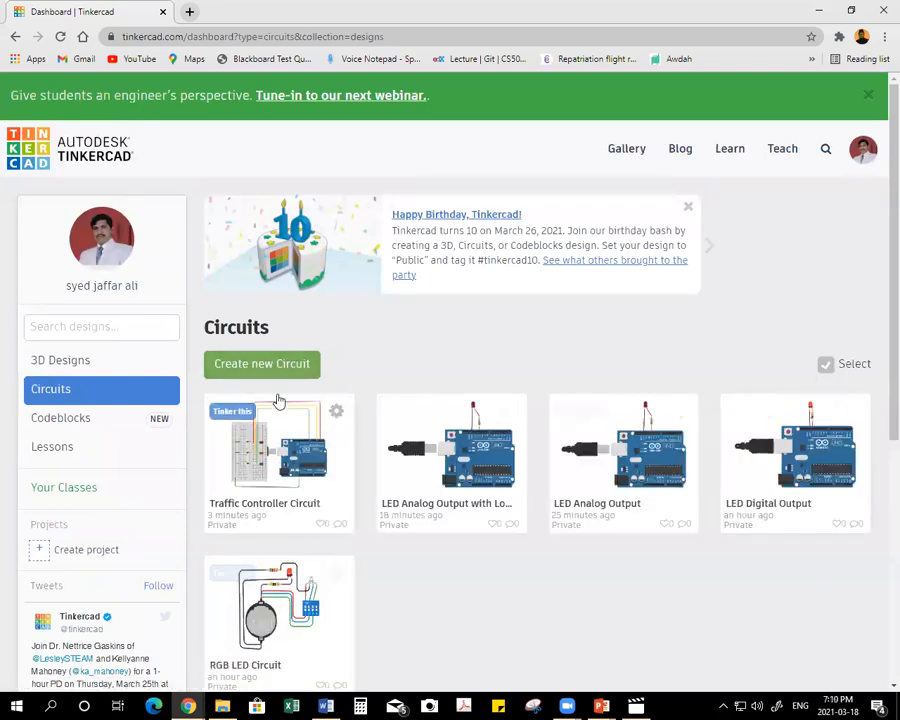
{"action": "left_click", "coordinate": [279, 363]}
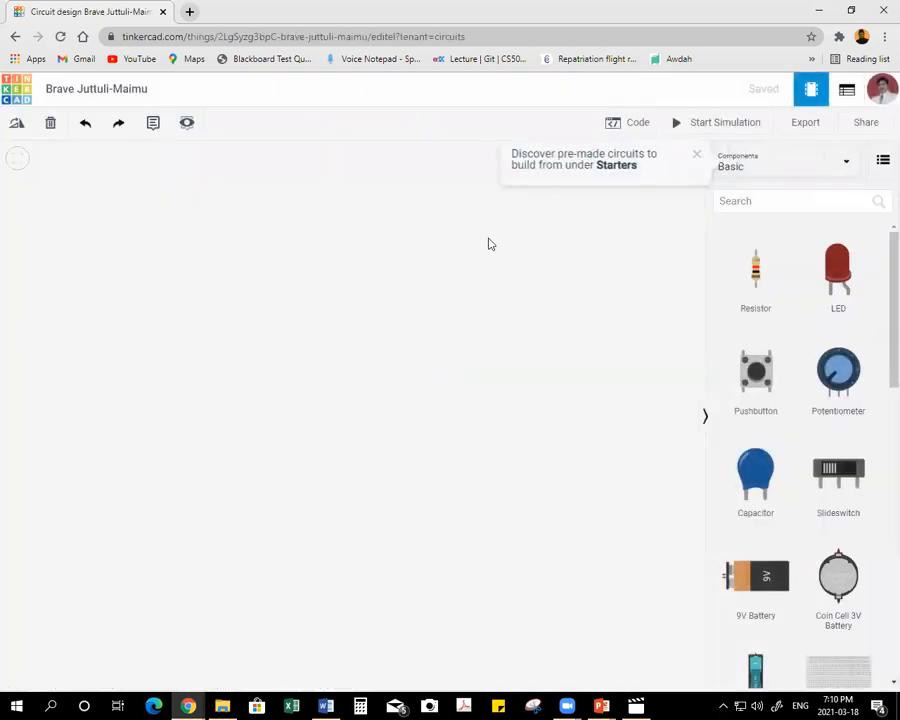
Switch to the training topics document in Word and strike through topic 9, the traffic controller circuit.
{"action": "left_click", "coordinate": [326, 706]}
{"action": "left_click_drag", "start_coordinate": [229, 482], "coordinate": [424, 483]}
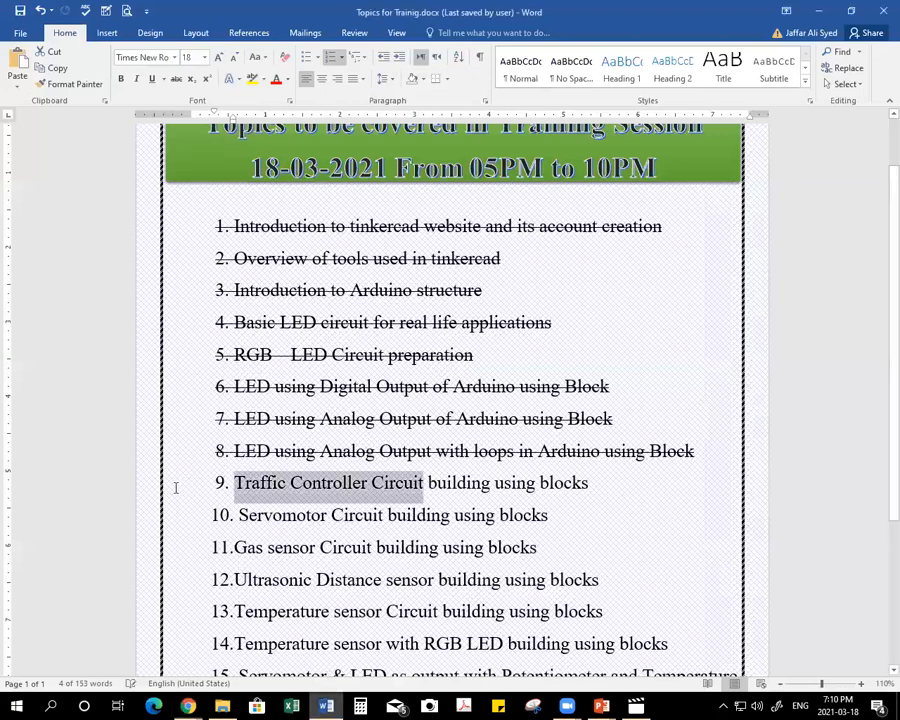
{"action": "left_click", "coordinate": [177, 80]}
Copy the text "Servomotor Circuit" from topic 10 and use it to name the new Tinkercad design.
{"action": "left_click_drag", "start_coordinate": [239, 514], "coordinate": [384, 518]}
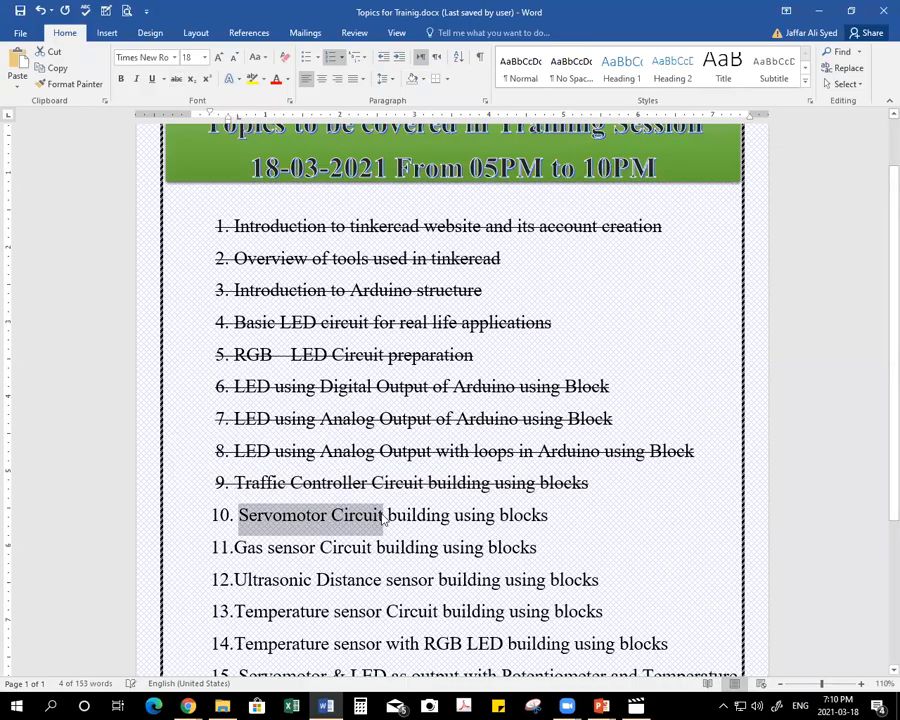
{"action": "key", "text": "alt+Tab"}
{"action": "left_click", "coordinate": [145, 92]}
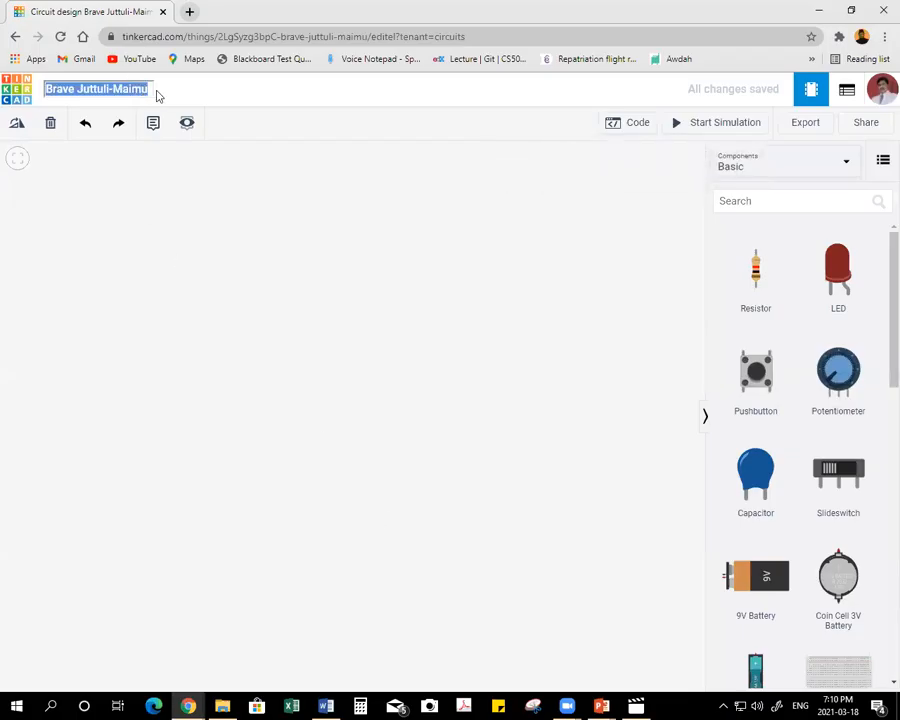
{"action": "type", "text": "10. Servomotor Circuit"}
{"action": "key", "text": "BackSpace"}
{"action": "key", "text": "BackSpace"}
{"action": "key", "text": "BackSpace"}
{"action": "key", "text": "BackSpace"}
{"action": "left_click", "coordinate": [145, 254]}
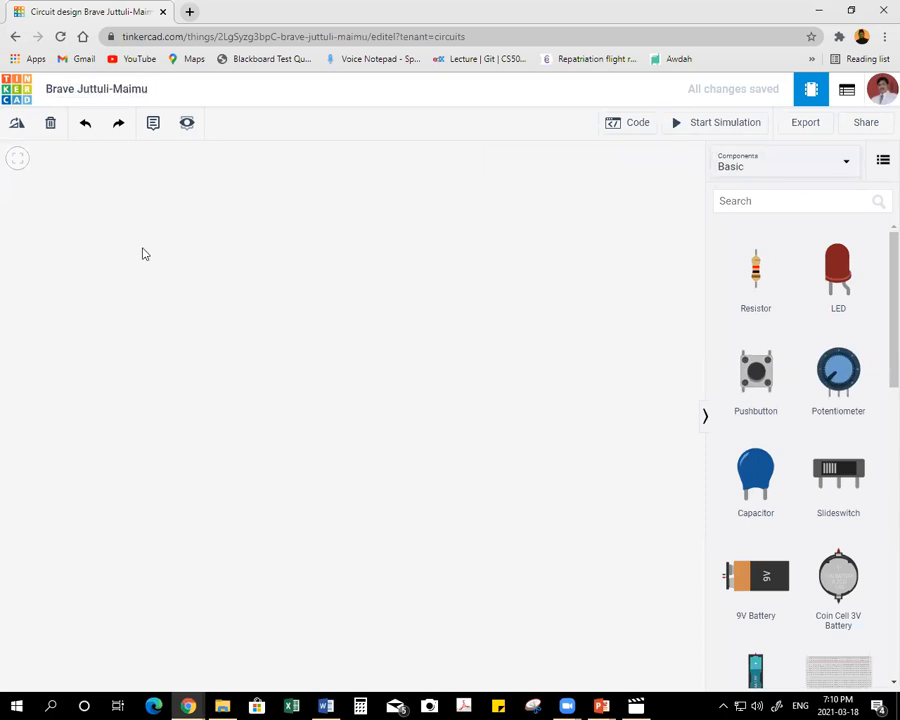
Add an Arduino Uno R3, rotate it so its USB port faces up, and position it at the left of the workplane.
{"action": "scroll", "coordinate": [840, 394], "scroll_direction": "down", "scroll_amount": 2}
{"action": "left_click_drag", "start_coordinate": [846, 577], "coordinate": [224, 366]}
{"action": "left_click", "coordinate": [18, 124]}
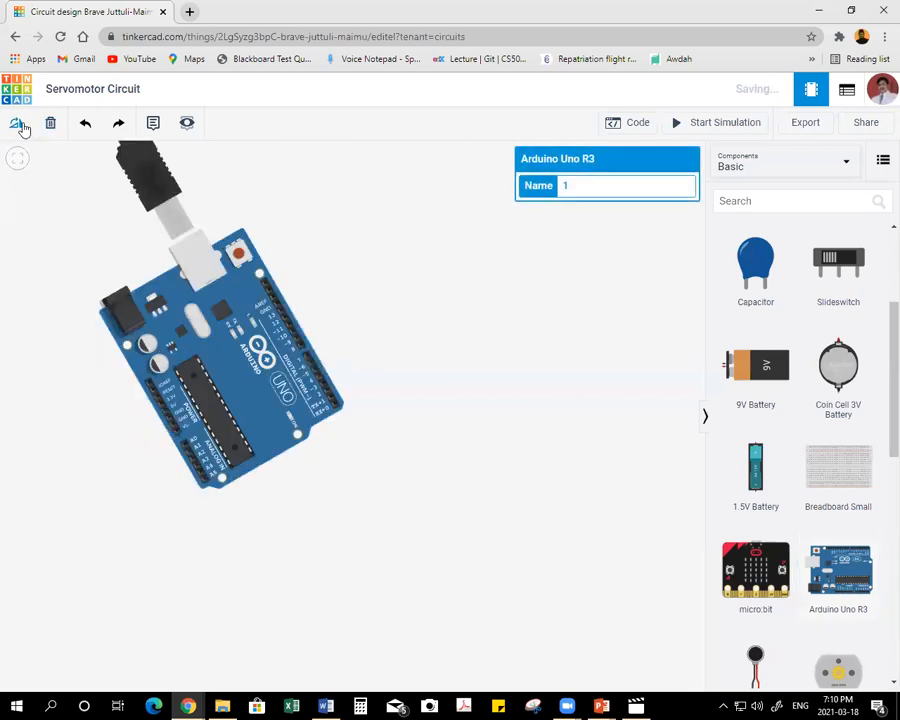
{"action": "left_click", "coordinate": [21, 125]}
{"action": "left_click_drag", "start_coordinate": [232, 390], "coordinate": [138, 410]}
{"action": "left_click", "coordinate": [384, 418]}
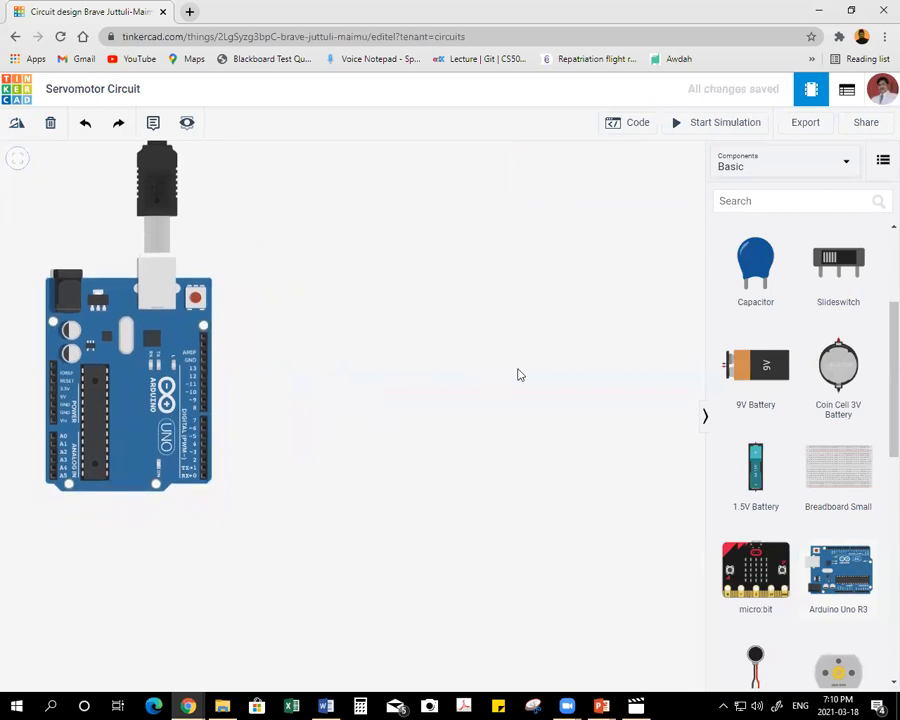
Place a Micro Servo just to the right of the Arduino.
{"action": "scroll", "coordinate": [784, 372], "scroll_direction": "down", "scroll_amount": 5}
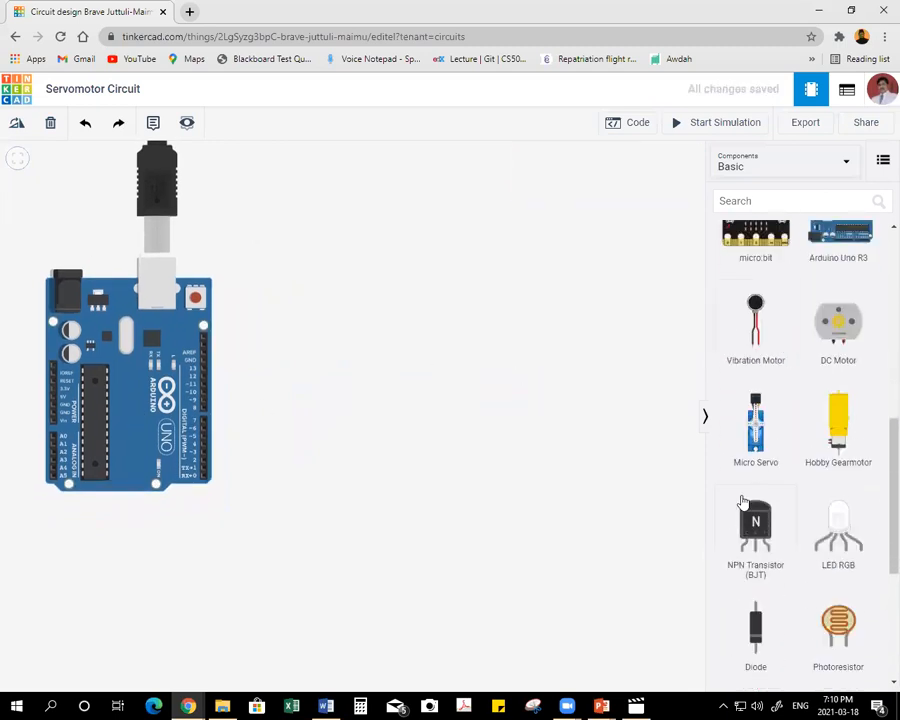
{"action": "left_click_drag", "start_coordinate": [755, 420], "coordinate": [286, 318]}
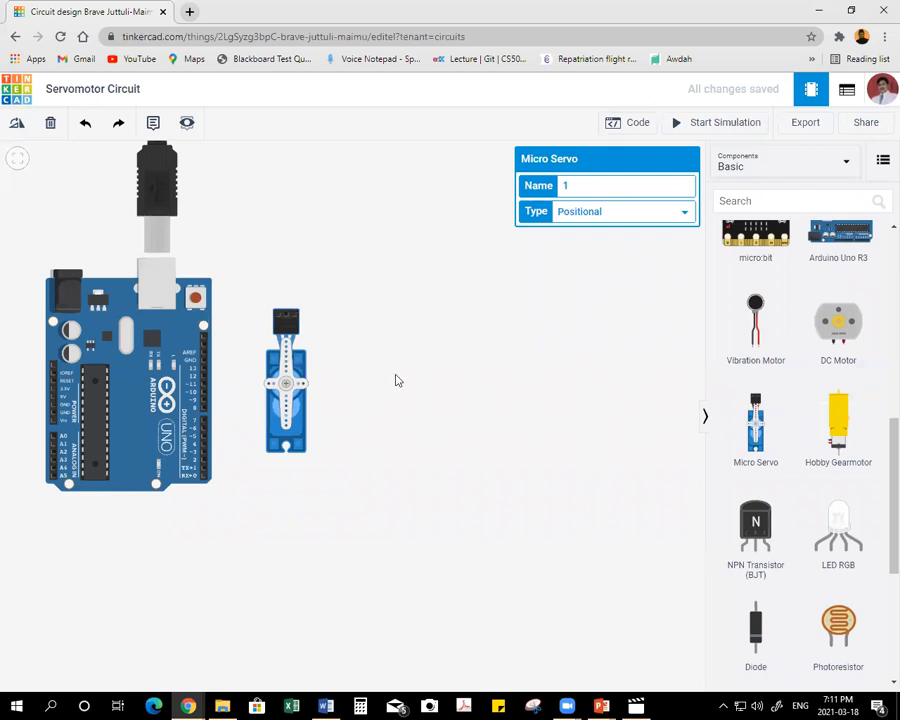
{"action": "left_click", "coordinate": [204, 360]}
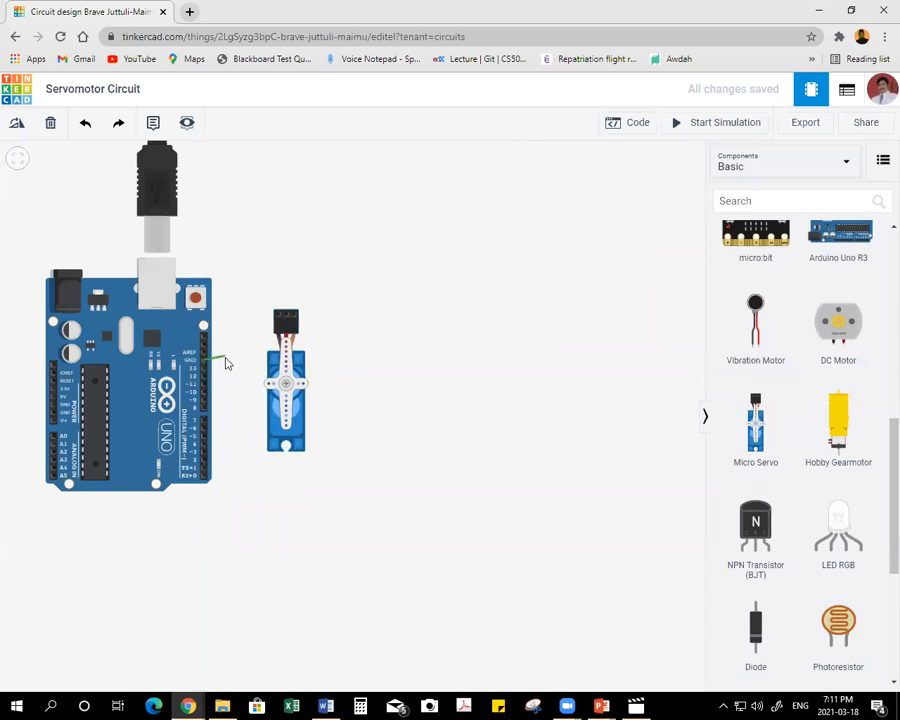
{"action": "left_click", "coordinate": [227, 361]}
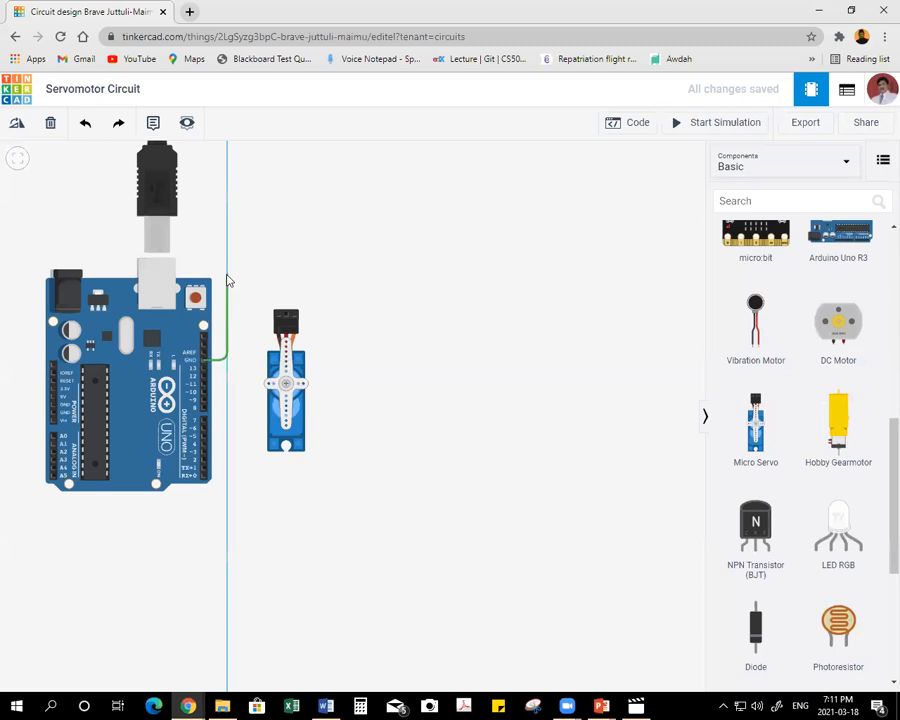
{"action": "left_click", "coordinate": [227, 268]}
{"action": "left_click", "coordinate": [278, 269]}
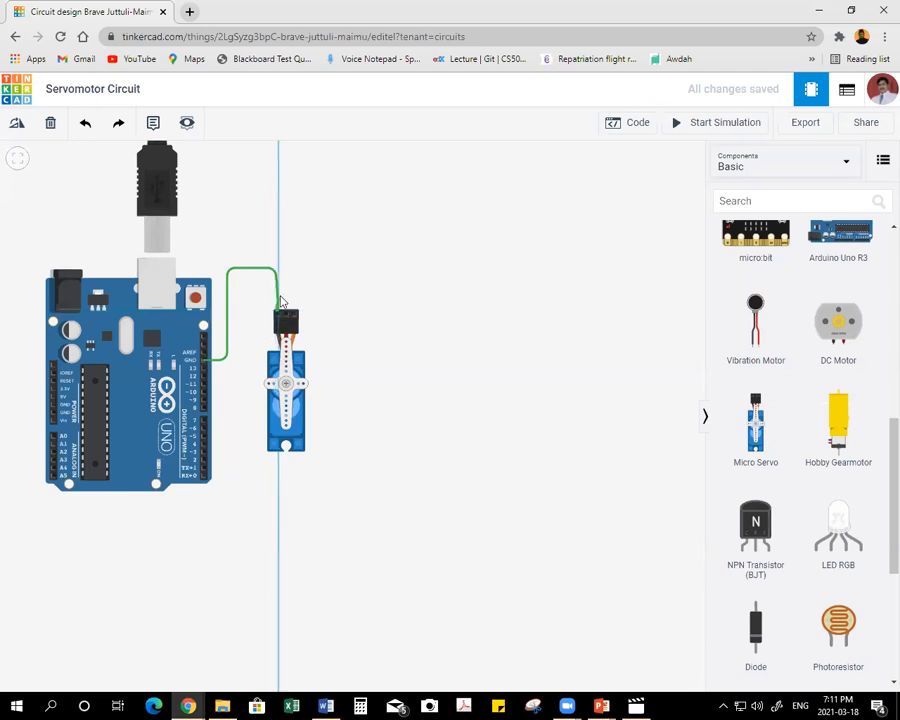
Wire the Arduino's digital-side GND to the servo's ground pin, colour the wire black, and straighten its corner above the servo.
{"action": "left_click", "coordinate": [205, 359]}
{"action": "left_click", "coordinate": [223, 360]}
{"action": "left_click", "coordinate": [224, 260]}
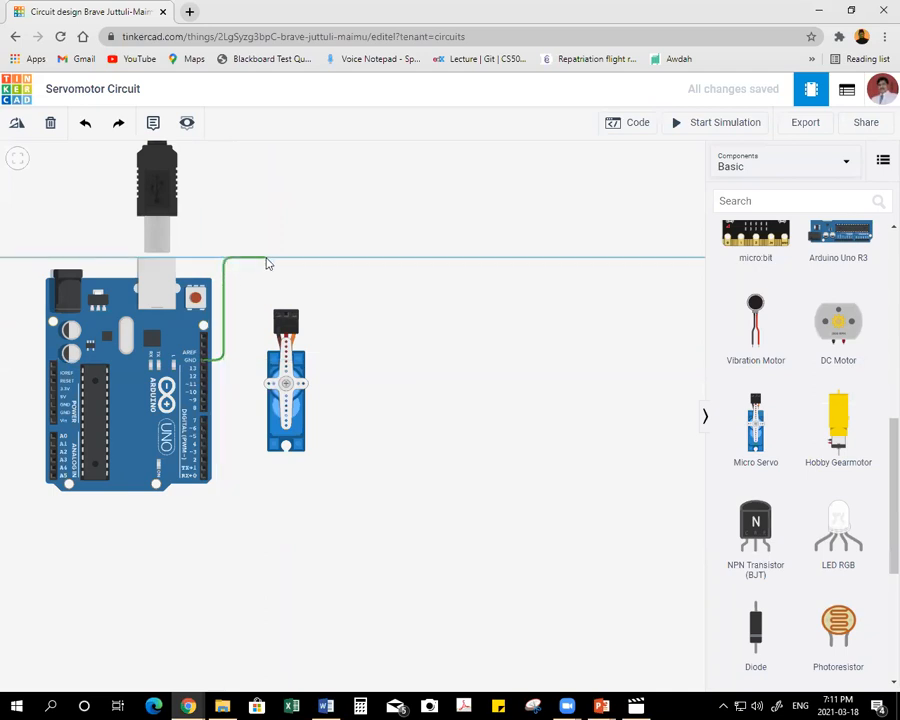
{"action": "left_click", "coordinate": [277, 260]}
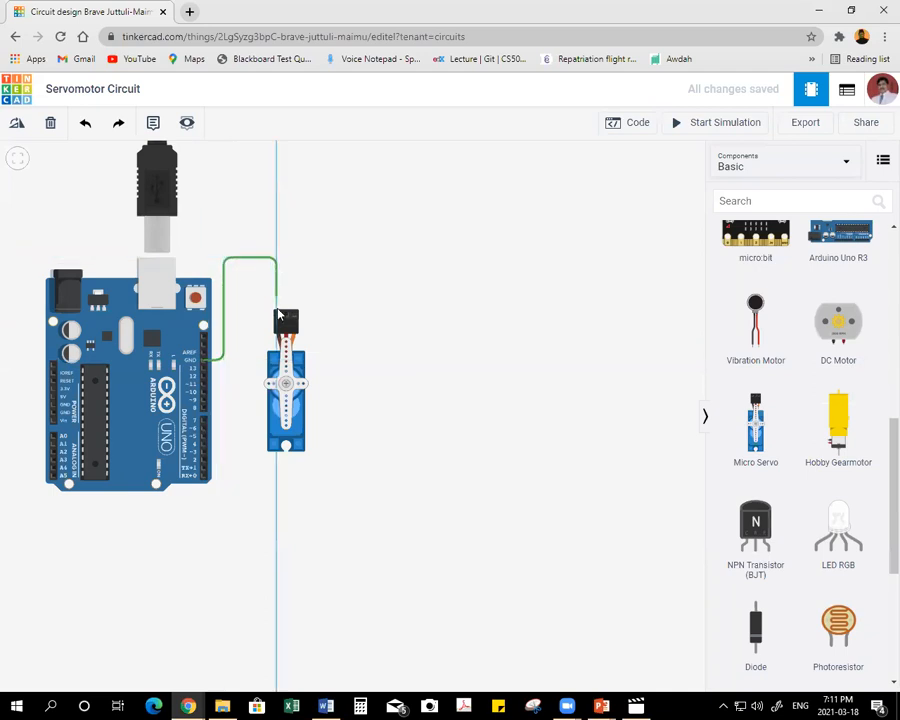
{"action": "left_click", "coordinate": [280, 317]}
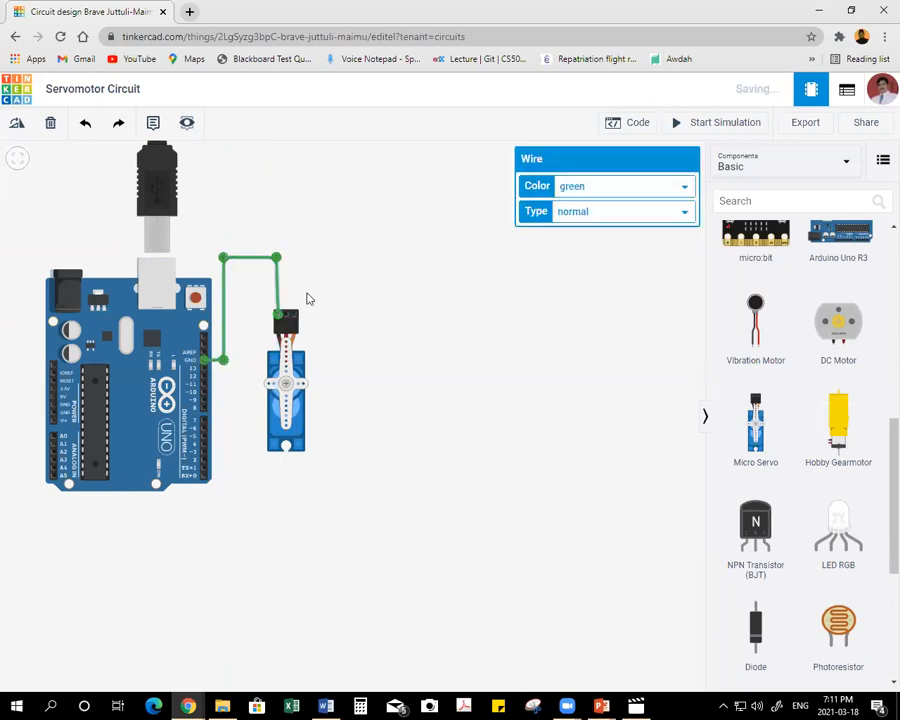
{"action": "left_click", "coordinate": [628, 188]}
{"action": "left_click", "coordinate": [588, 205]}
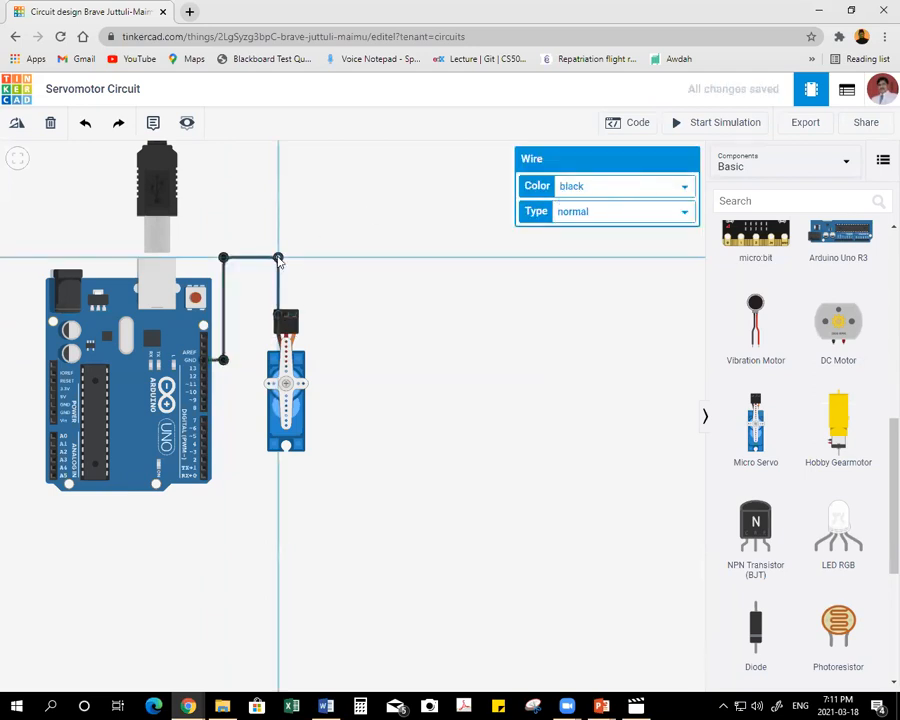
{"action": "left_click", "coordinate": [390, 318]}
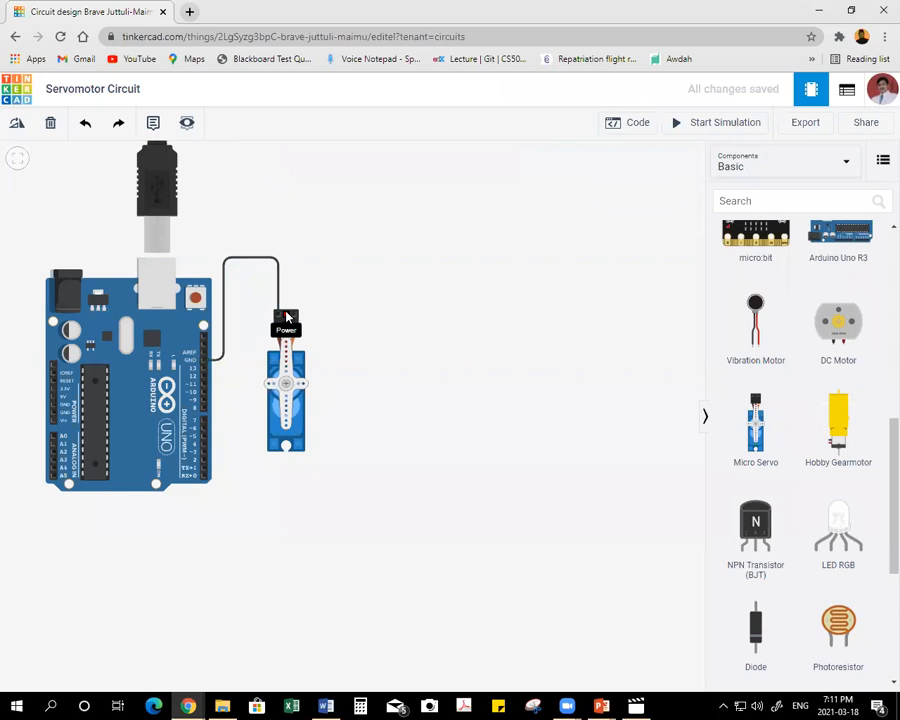
Wire the servo's Power pin around the servo and under the board to the Arduino's 5V pin, and colour the wire red.
{"action": "left_click", "coordinate": [286, 318]}
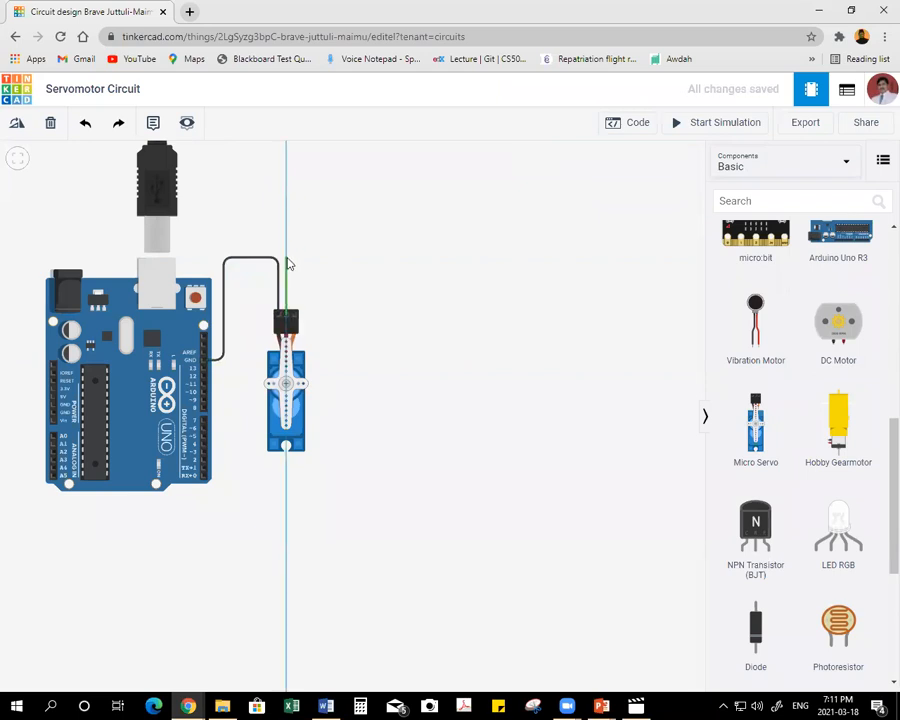
{"action": "left_click", "coordinate": [287, 261]}
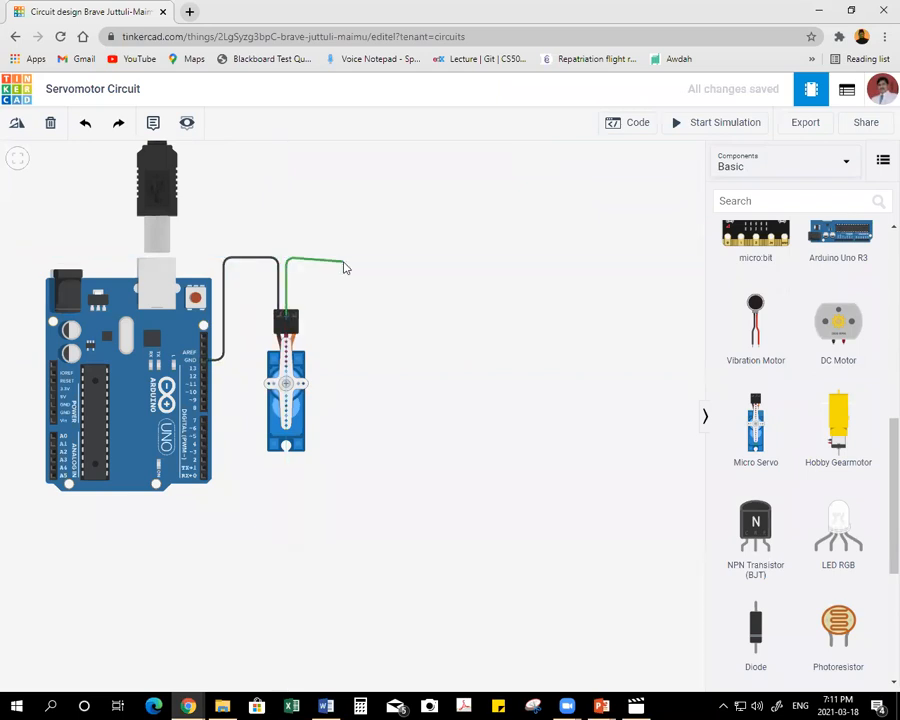
{"action": "left_click", "coordinate": [345, 260]}
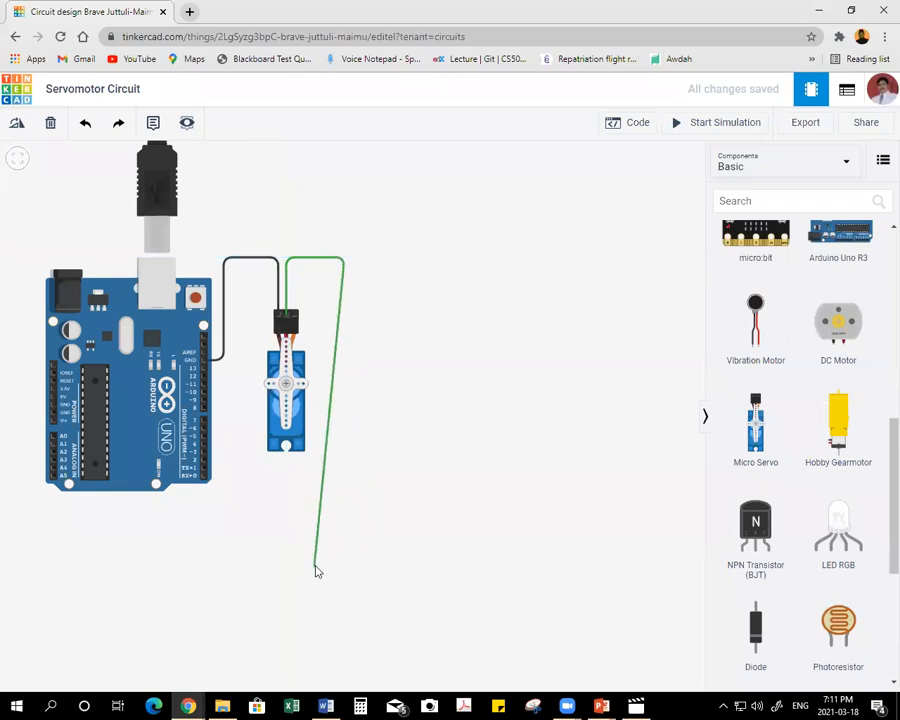
{"action": "left_click", "coordinate": [343, 547]}
{"action": "left_click", "coordinate": [14, 547]}
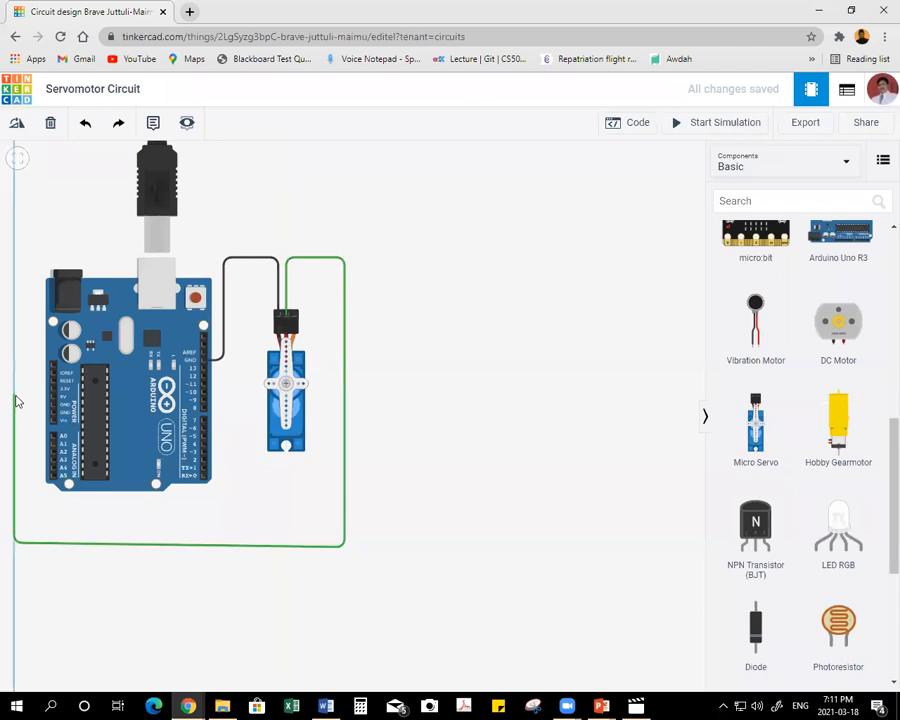
{"action": "left_click", "coordinate": [16, 401]}
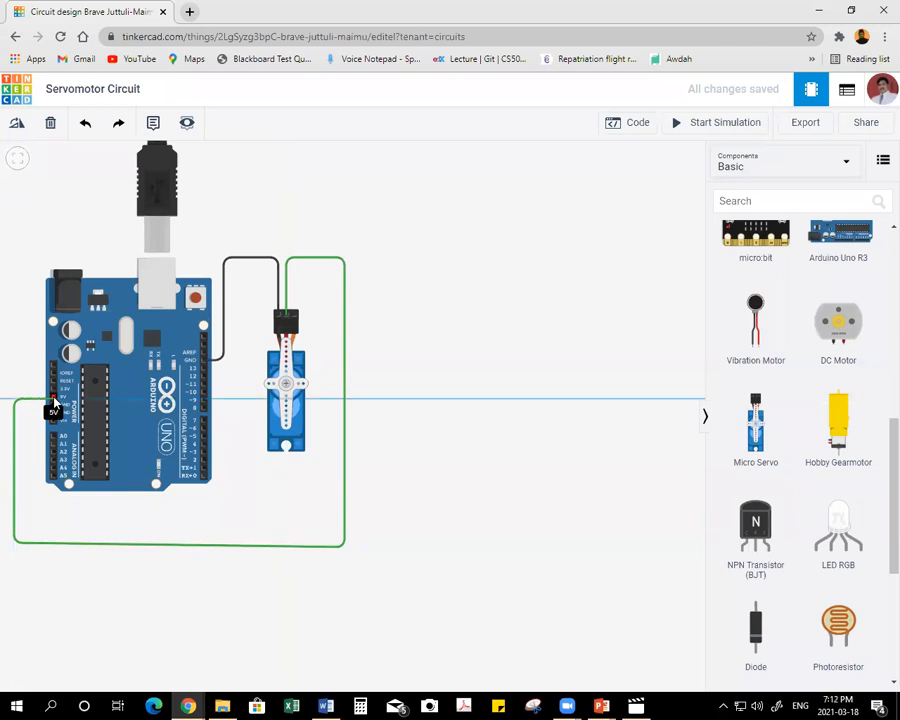
{"action": "left_click", "coordinate": [54, 402]}
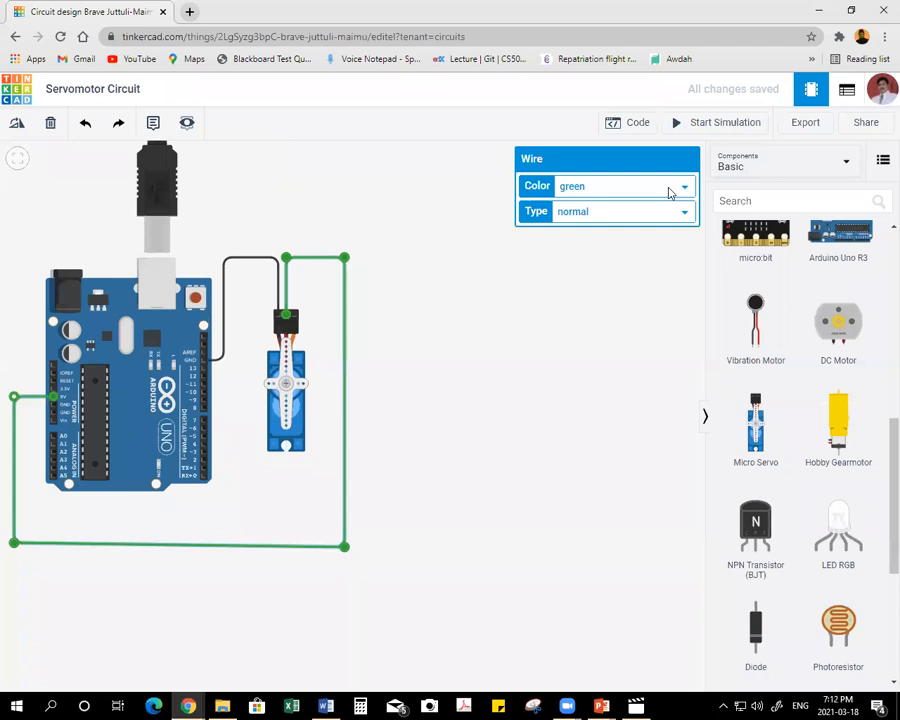
{"action": "left_click", "coordinate": [669, 194]}
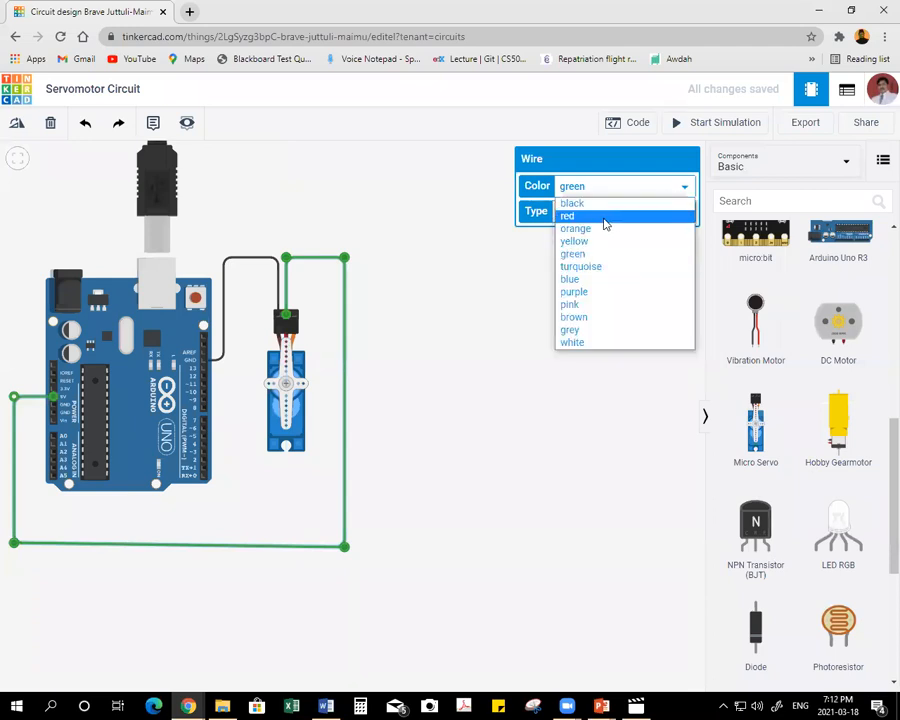
{"action": "left_click", "coordinate": [606, 223]}
{"action": "left_click", "coordinate": [464, 334]}
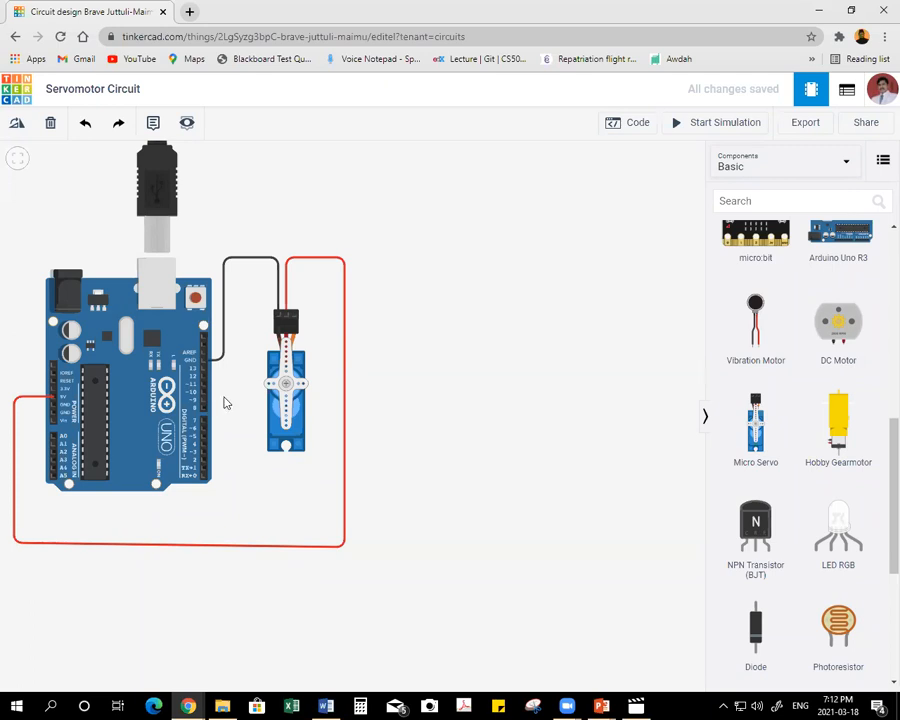
Wire the Arduino's digital pin 9 under and around the servo to its Signal pin, and colour the wire orange.
{"action": "left_click", "coordinate": [204, 401]}
{"action": "left_click", "coordinate": [225, 408]}
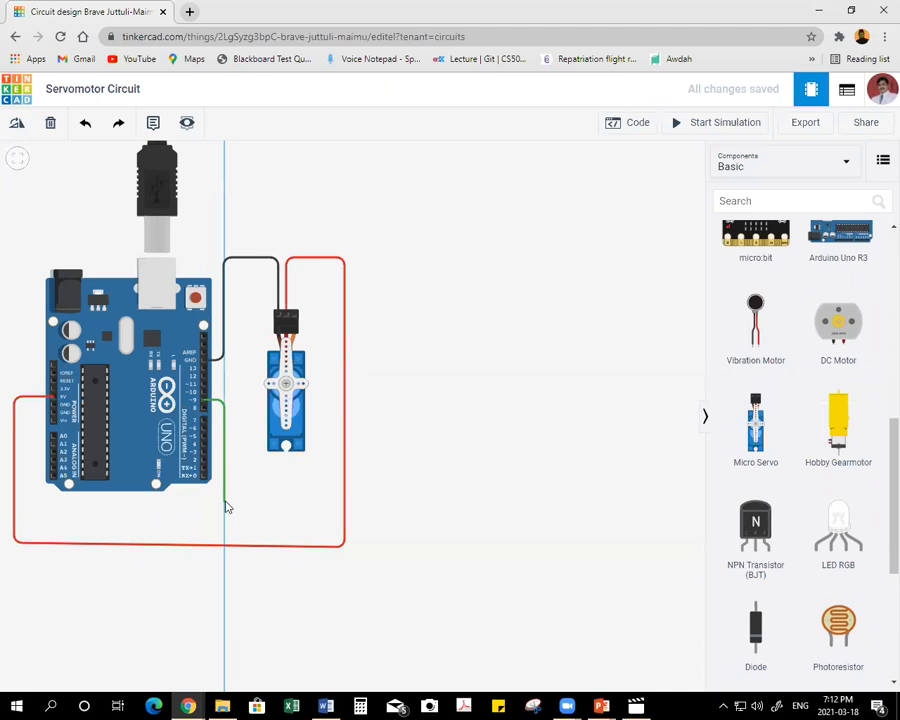
{"action": "left_click", "coordinate": [225, 497]}
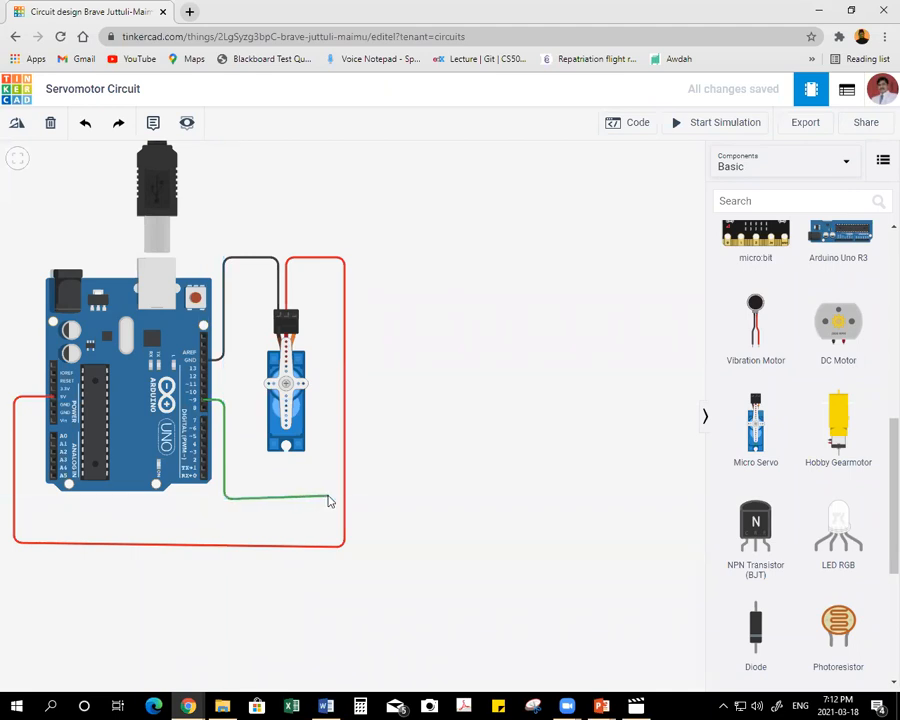
{"action": "left_click", "coordinate": [323, 499]}
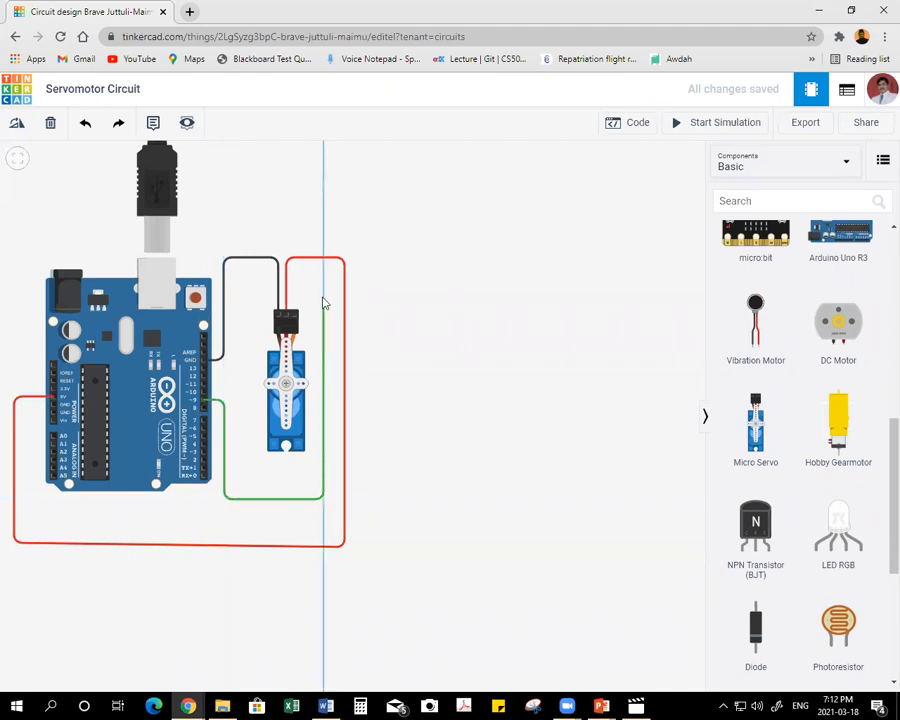
{"action": "left_click", "coordinate": [321, 271]}
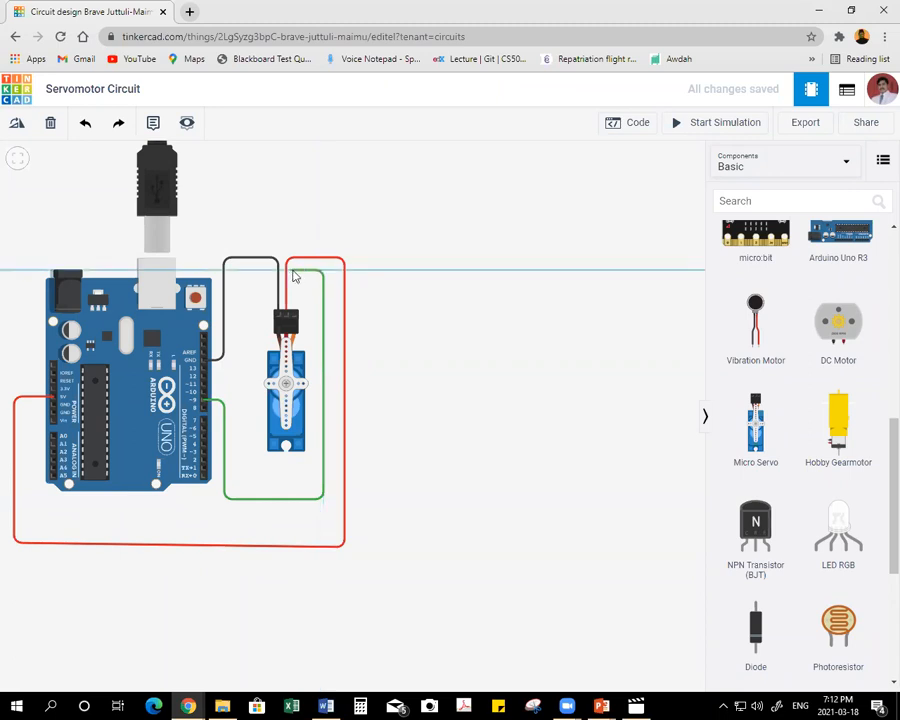
{"action": "left_click", "coordinate": [292, 273]}
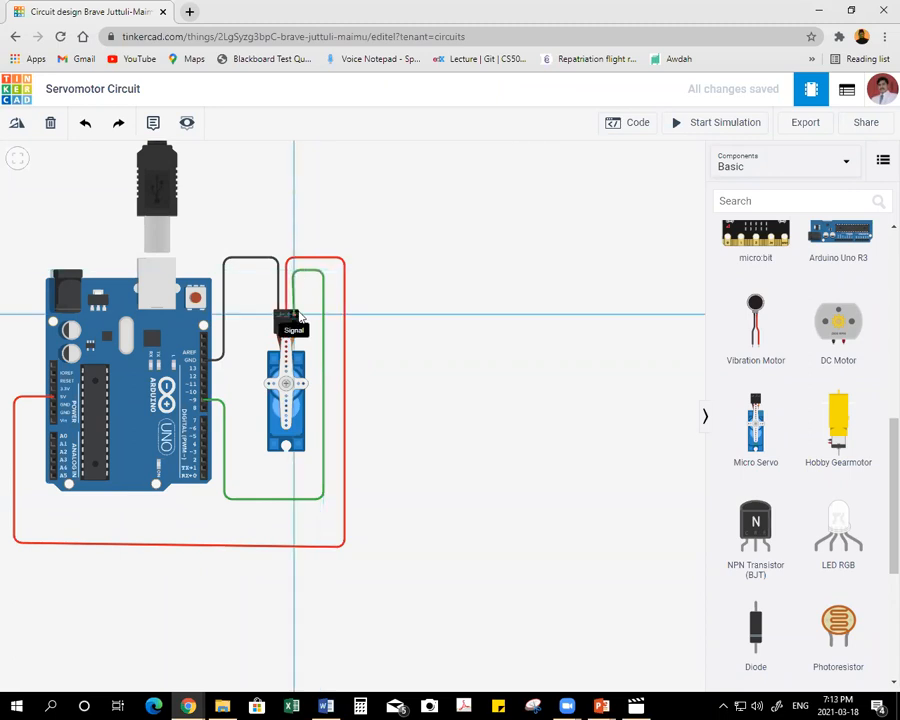
{"action": "left_click", "coordinate": [293, 322]}
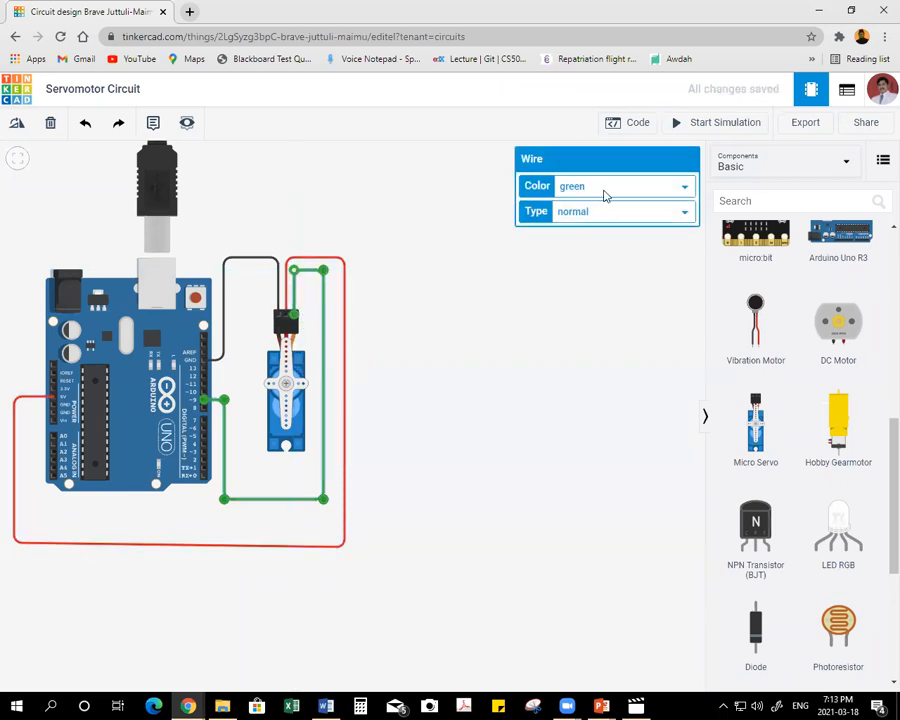
{"action": "left_click", "coordinate": [606, 194]}
{"action": "left_click", "coordinate": [594, 229]}
{"action": "left_click", "coordinate": [461, 367]}
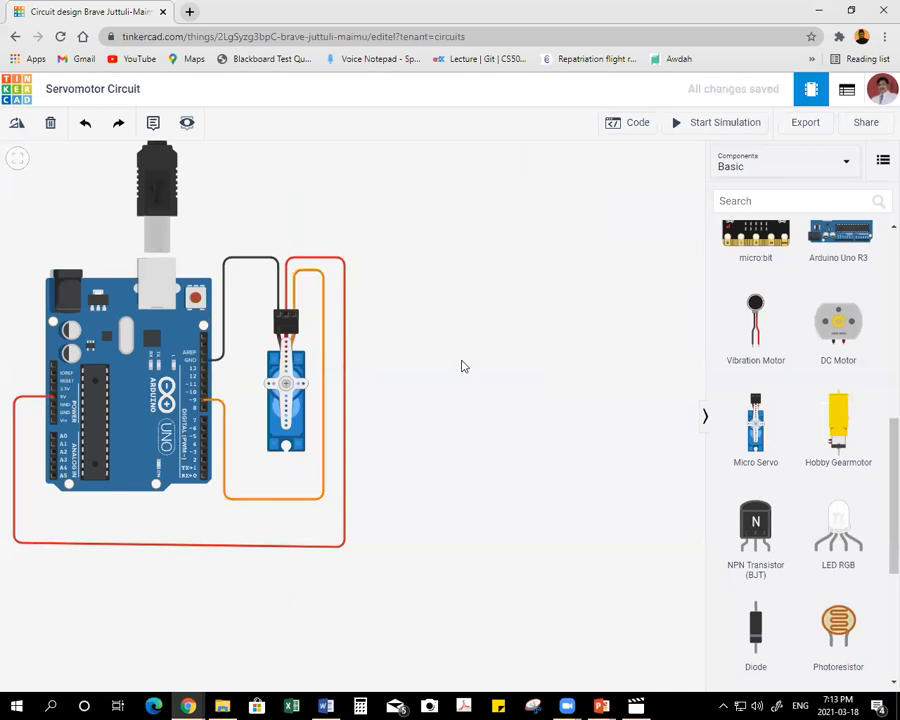
Open the block code editor, widen it, and delete the default built-in LED blink blocks.
{"action": "left_click", "coordinate": [624, 124]}
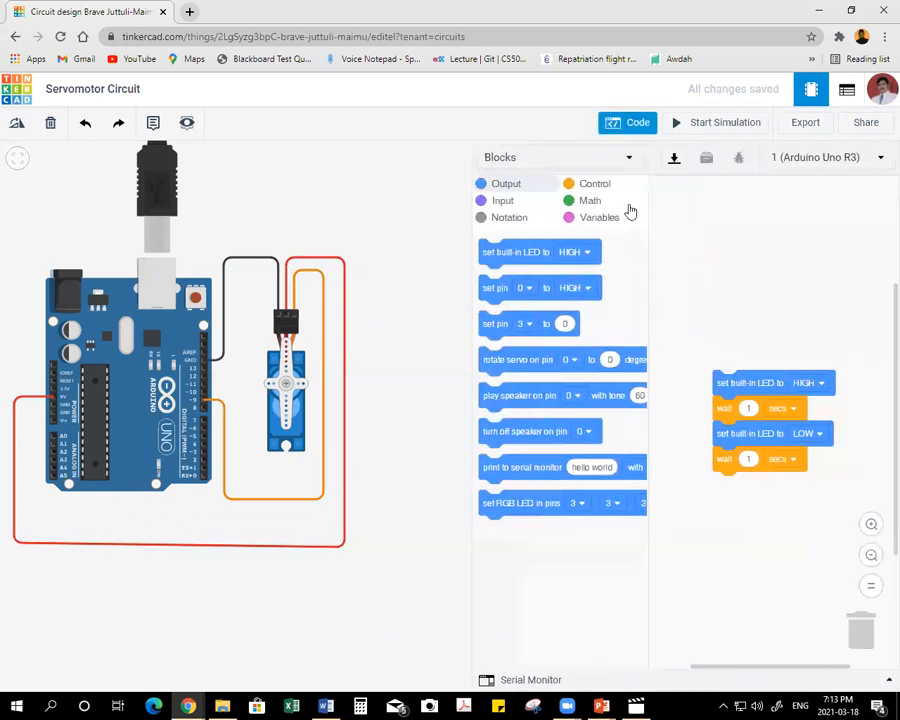
{"action": "left_click_drag", "start_coordinate": [472, 240], "coordinate": [357, 240]}
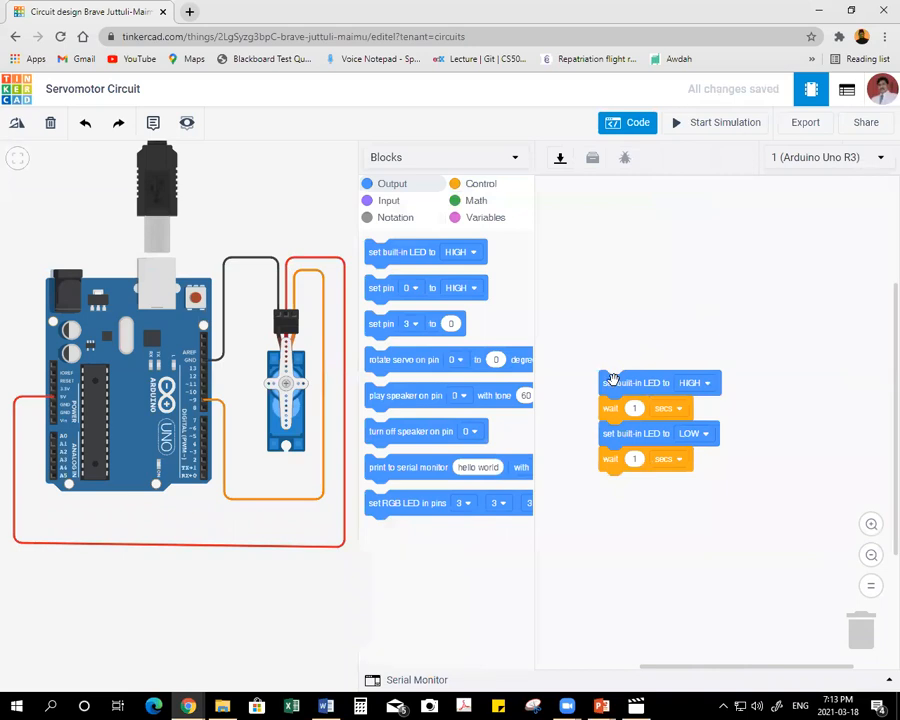
{"action": "left_click_drag", "start_coordinate": [613, 378], "coordinate": [860, 640]}
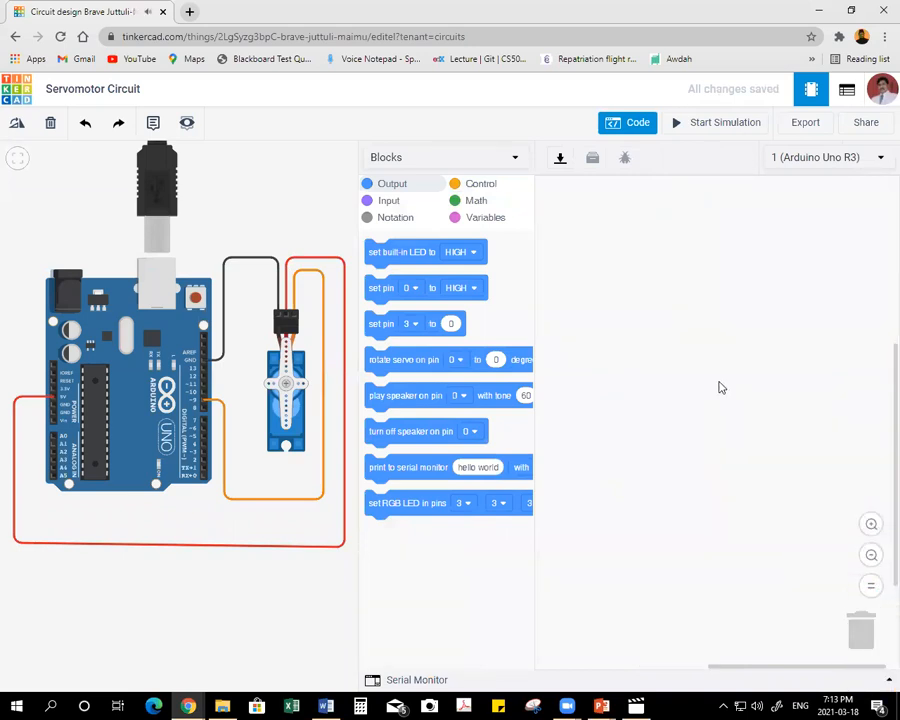
Create a variable named Position_Servo and add a block that sets it to 0 near the top of the workspace.
{"action": "left_click", "coordinate": [494, 221]}
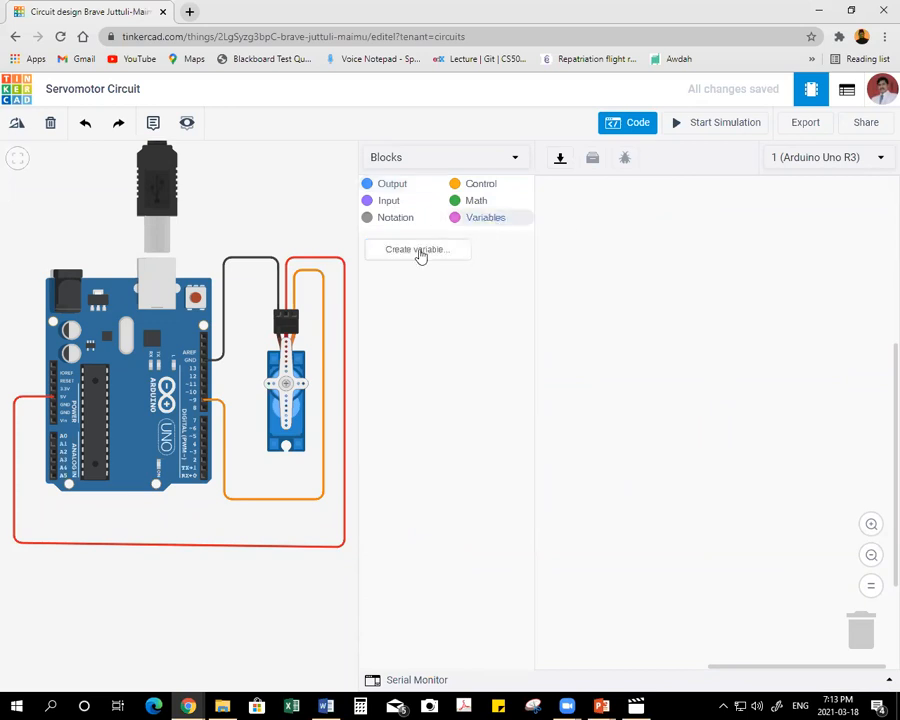
{"action": "left_click", "coordinate": [417, 250]}
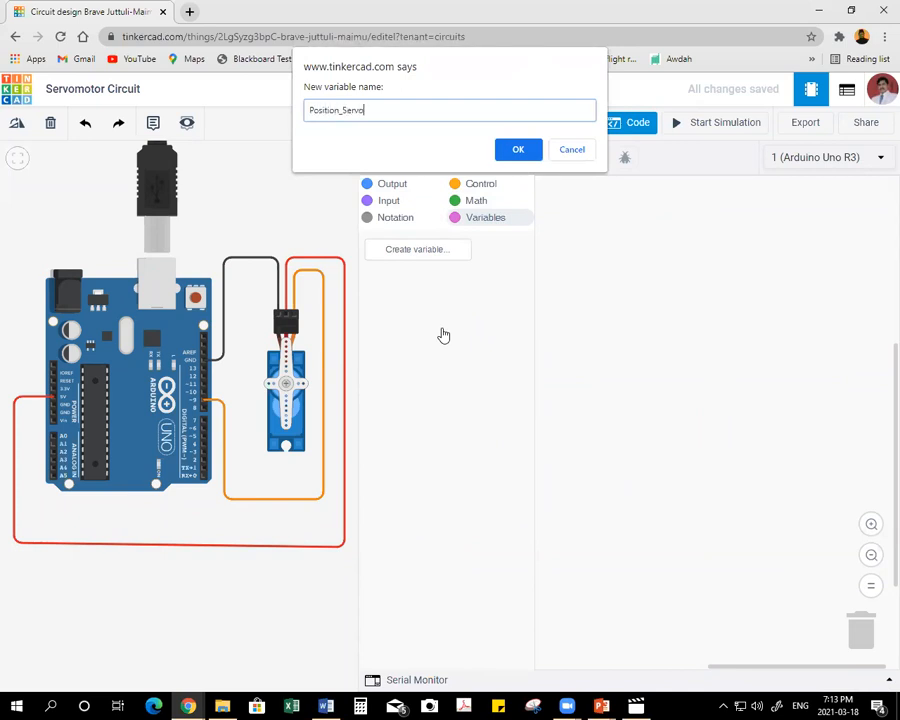
{"action": "left_click", "coordinate": [518, 150]}
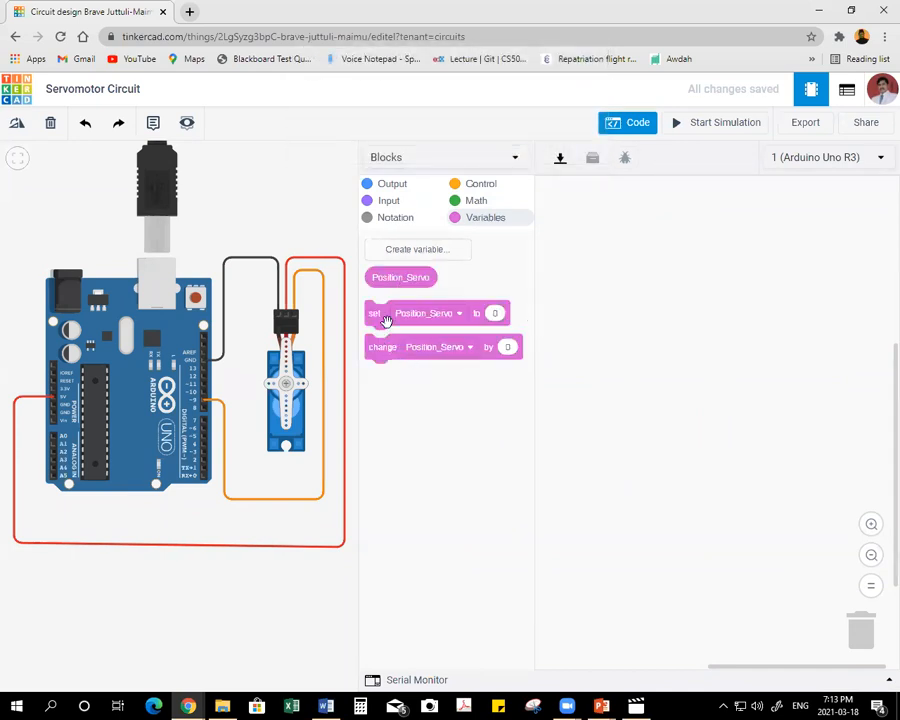
{"action": "left_click_drag", "start_coordinate": [376, 318], "coordinate": [567, 251]}
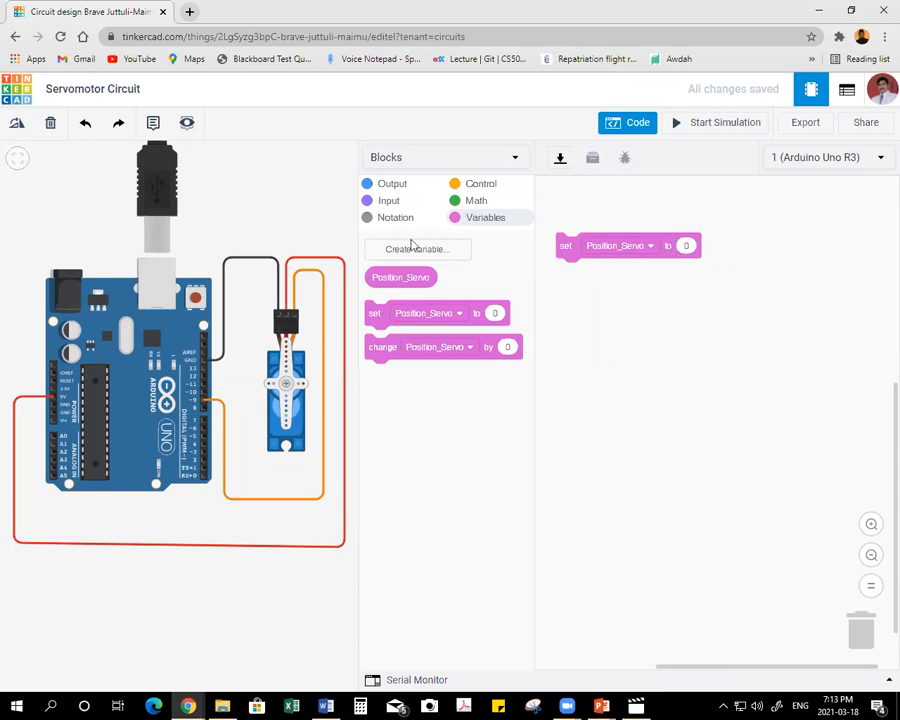
Add a rotate servo block below the set block, on pin 9, with Position_Servo as its degrees value.
{"action": "left_click", "coordinate": [393, 188]}
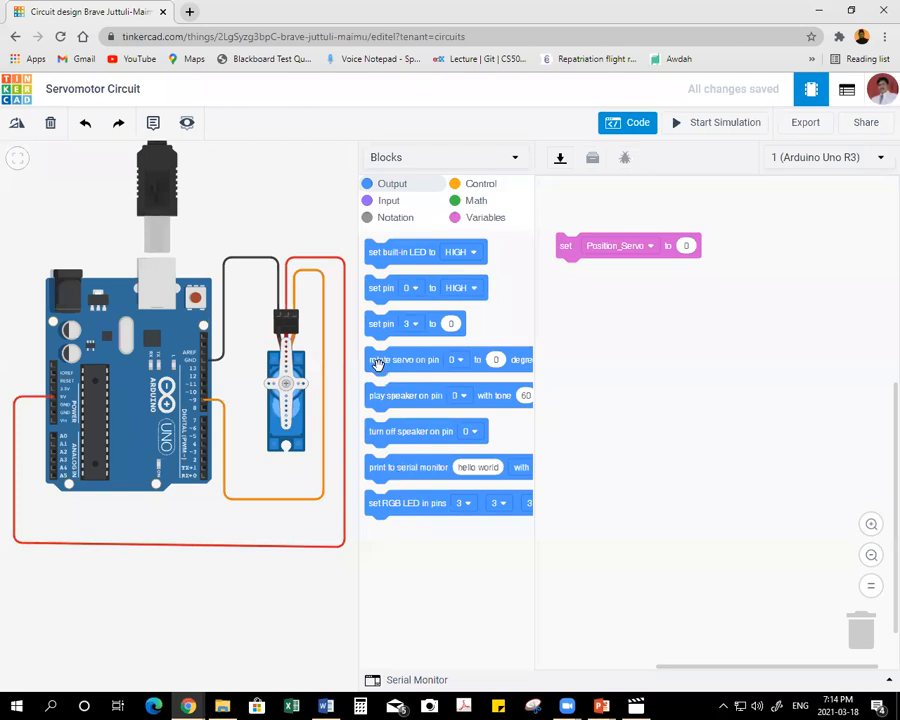
{"action": "left_click_drag", "start_coordinate": [382, 364], "coordinate": [585, 333]}
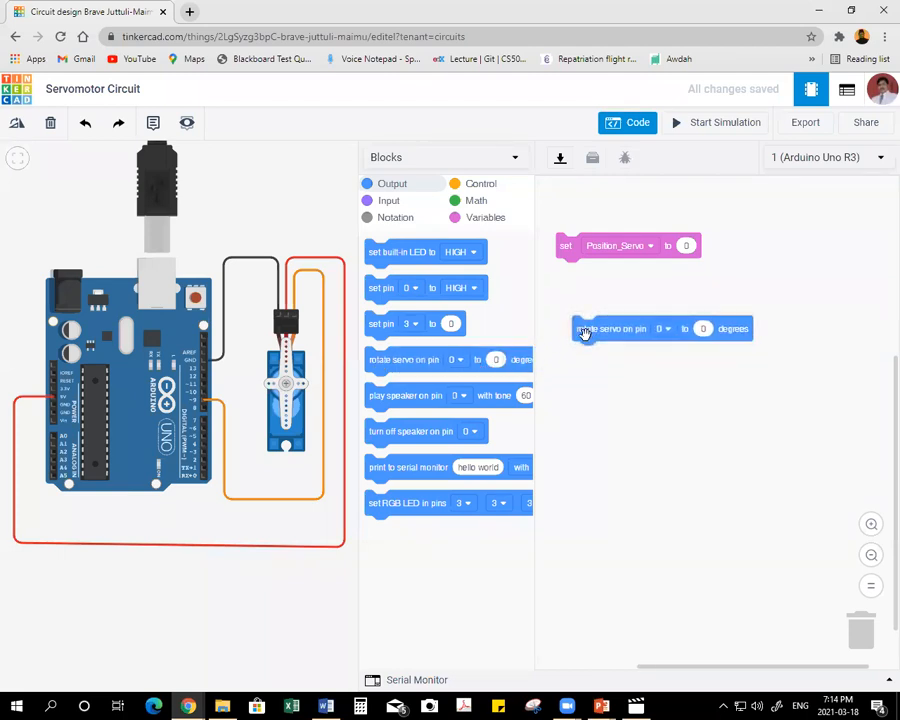
{"action": "left_click", "coordinate": [664, 330]}
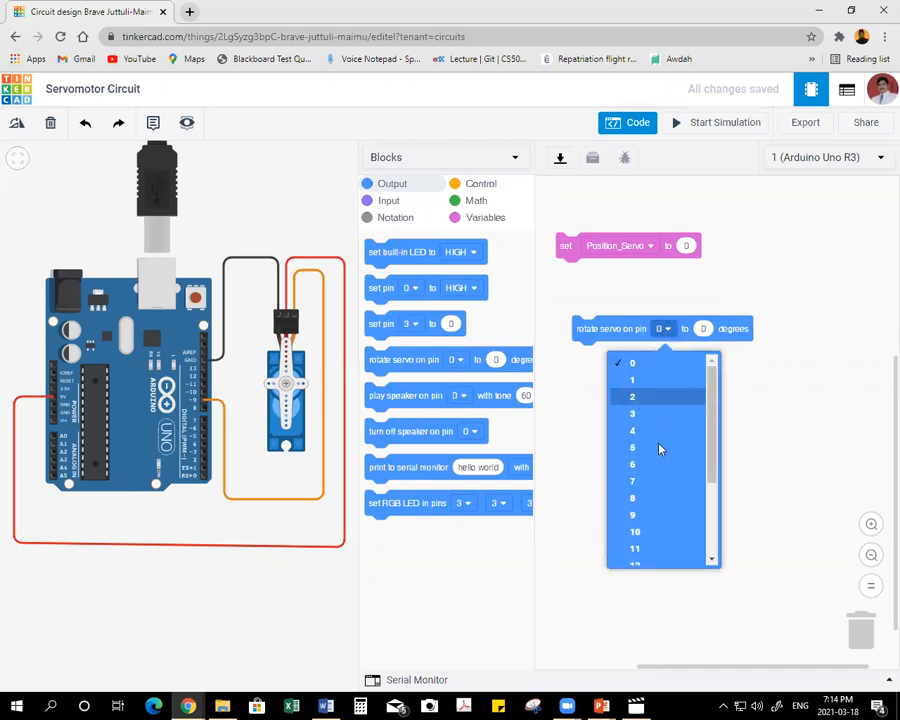
{"action": "left_click", "coordinate": [645, 517]}
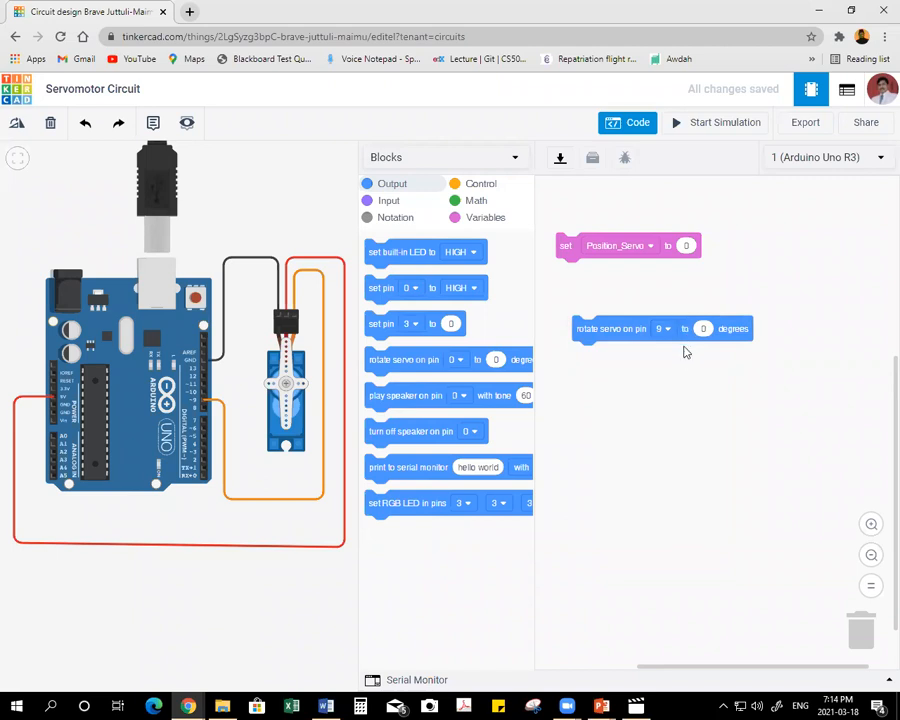
{"action": "left_click", "coordinate": [485, 220]}
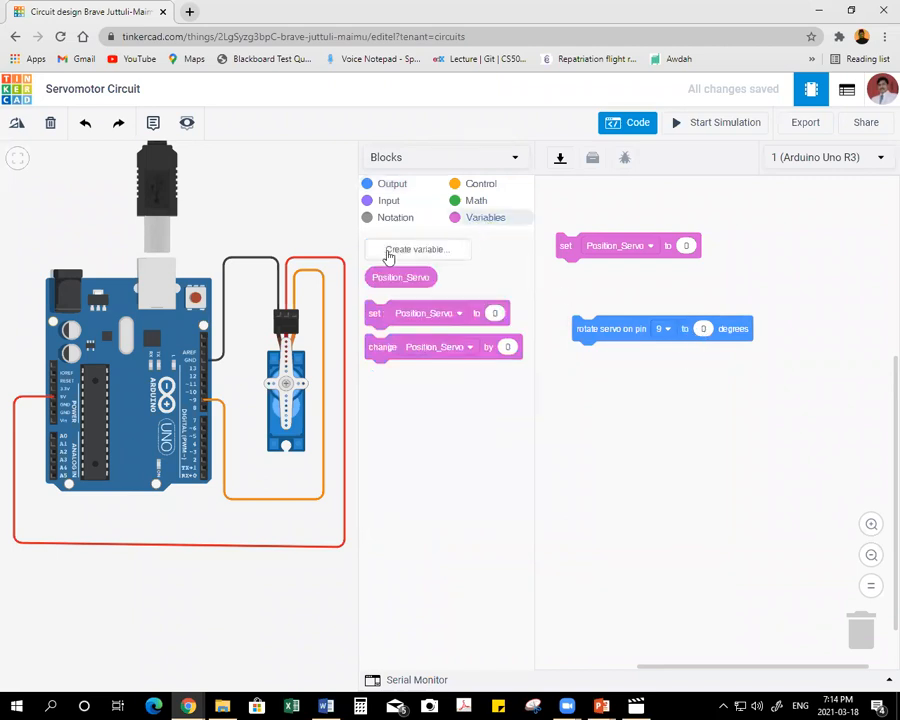
{"action": "left_click_drag", "start_coordinate": [408, 278], "coordinate": [705, 332]}
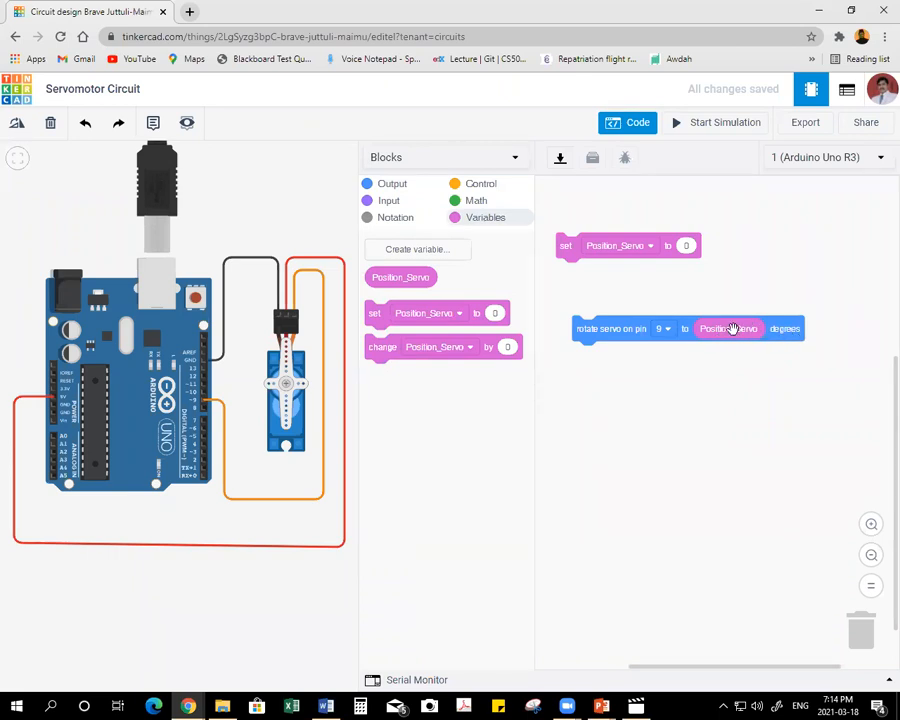
Attach a wait block under the rotate servo block and set it to 10 milliseconds.
{"action": "left_click", "coordinate": [468, 185]}
{"action": "left_click_drag", "start_coordinate": [376, 251], "coordinate": [585, 377]}
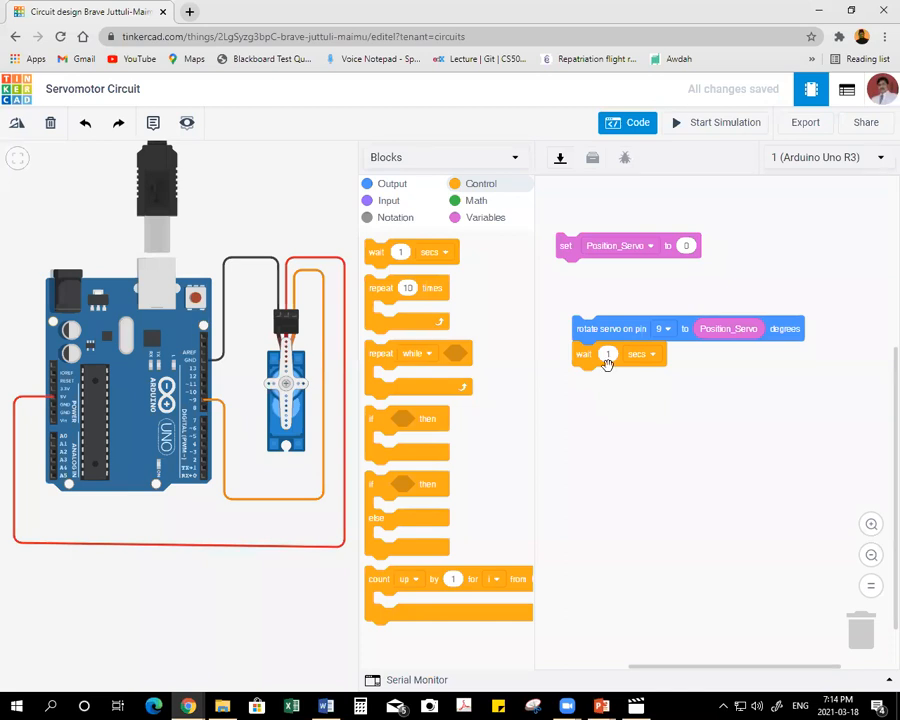
{"action": "left_click", "coordinate": [611, 354]}
{"action": "left_click", "coordinate": [612, 355]}
{"action": "type", "text": "0"}
{"action": "left_click", "coordinate": [636, 354]}
{"action": "left_click", "coordinate": [606, 405]}
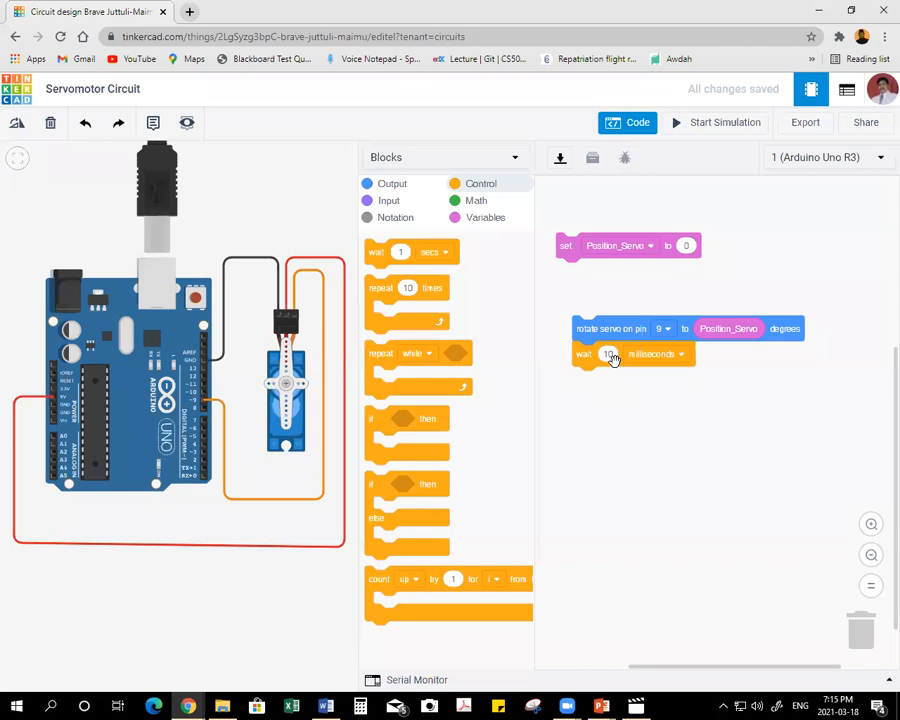
Duplicate the rotate servo and wait blocks and place the copy below the originals.
{"action": "right_click", "coordinate": [588, 328]}
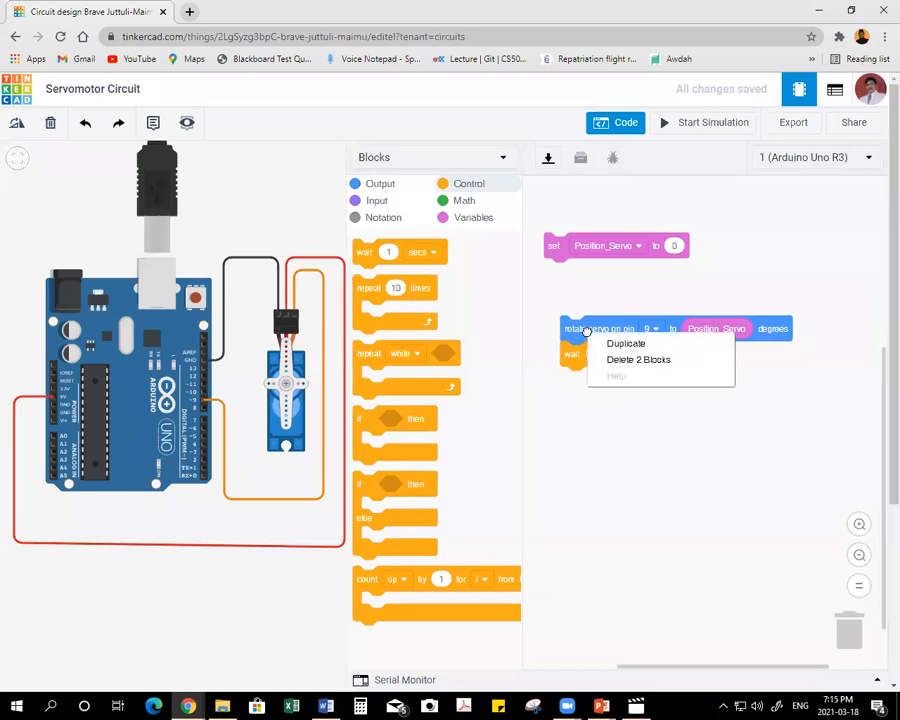
{"action": "left_click", "coordinate": [636, 347]}
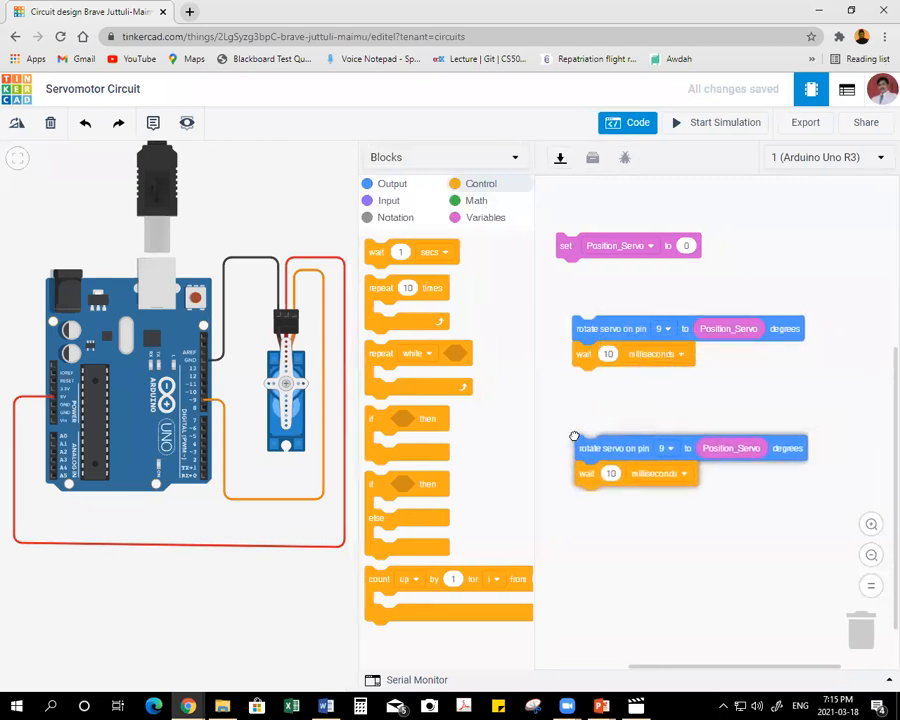
{"action": "left_click", "coordinate": [575, 433]}
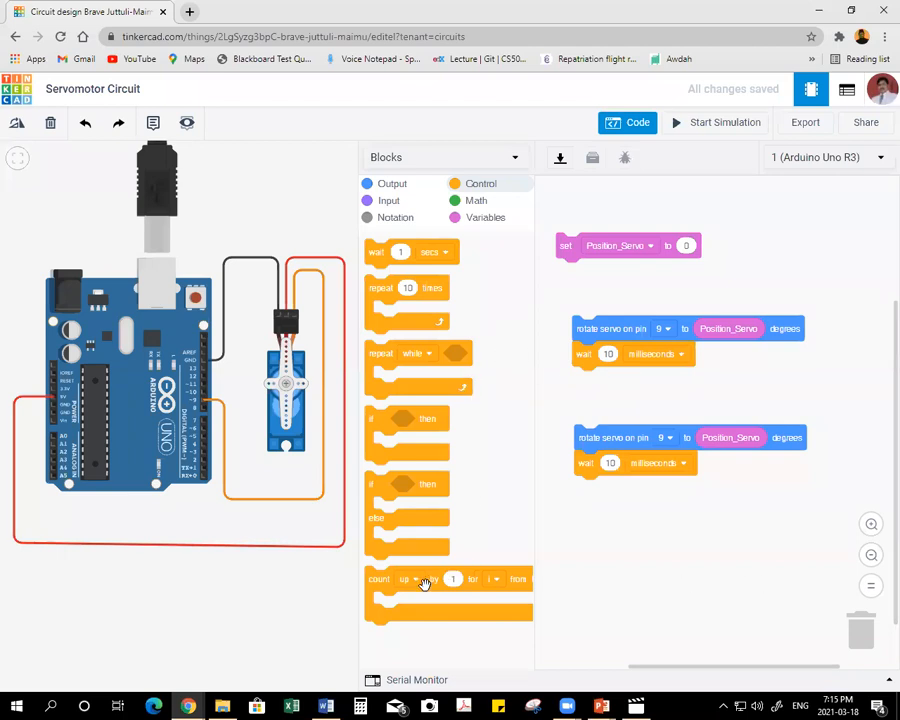
Wrap the upper rotate-and-wait pair in a count up loop and delete the loop's i variable.
{"action": "left_click_drag", "start_coordinate": [380, 582], "coordinate": [574, 308]}
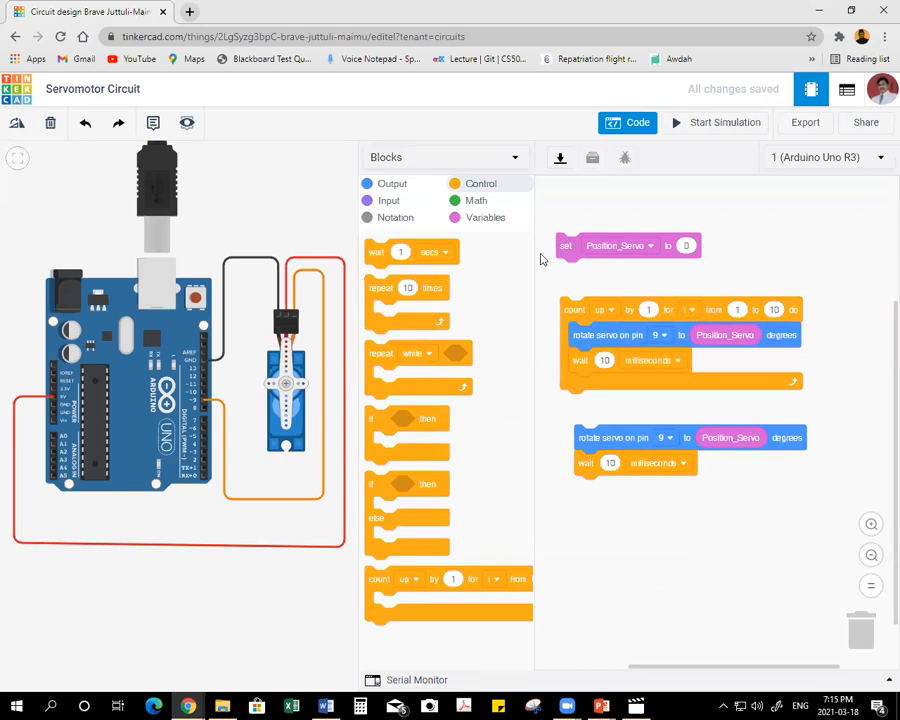
{"action": "left_click", "coordinate": [492, 222]}
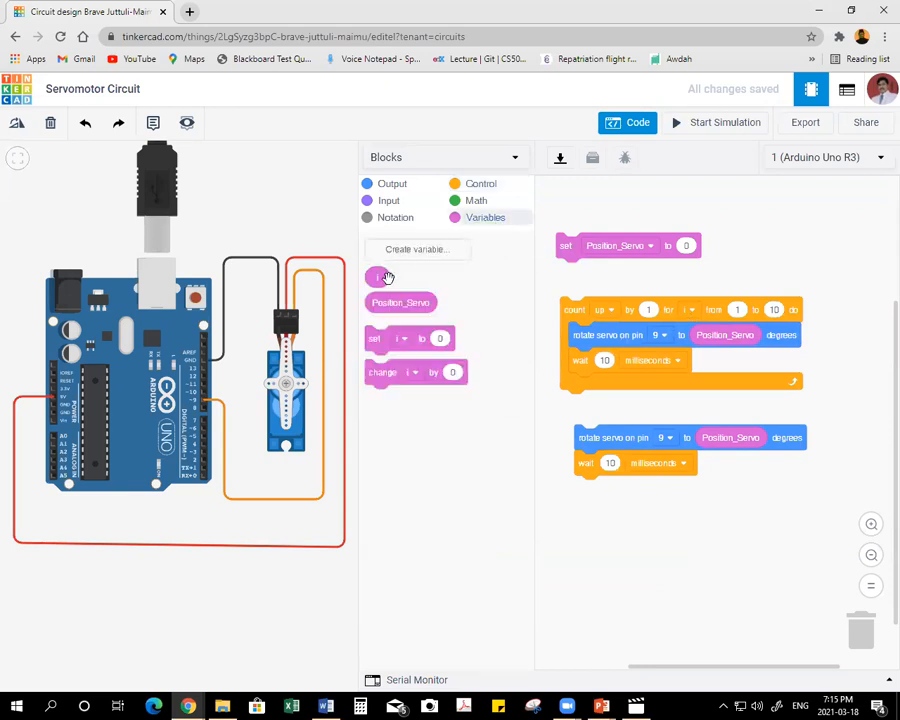
{"action": "right_click", "coordinate": [384, 278]}
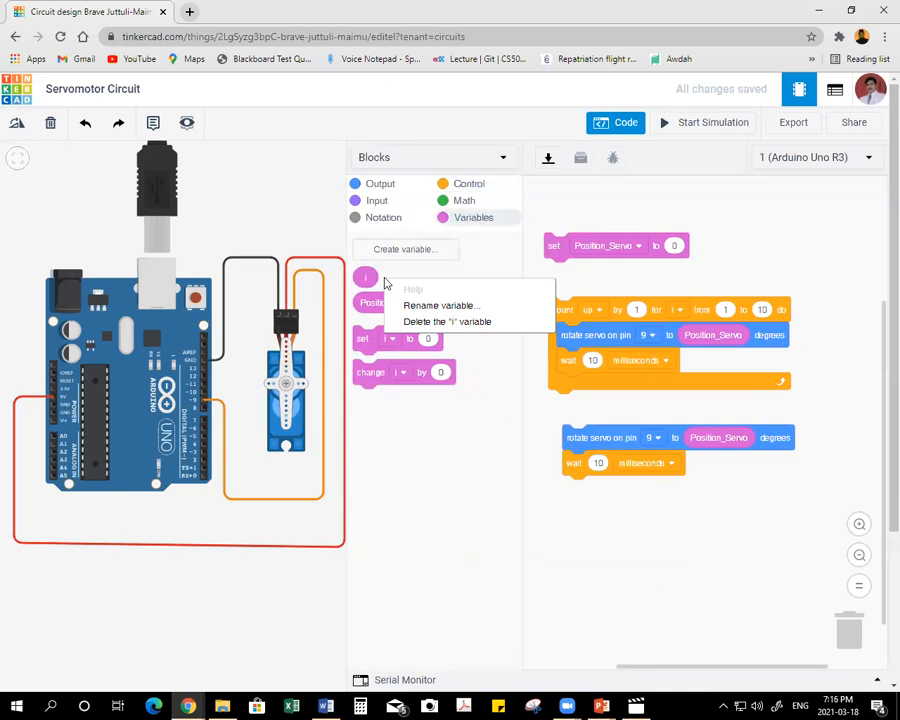
{"action": "left_click", "coordinate": [438, 322]}
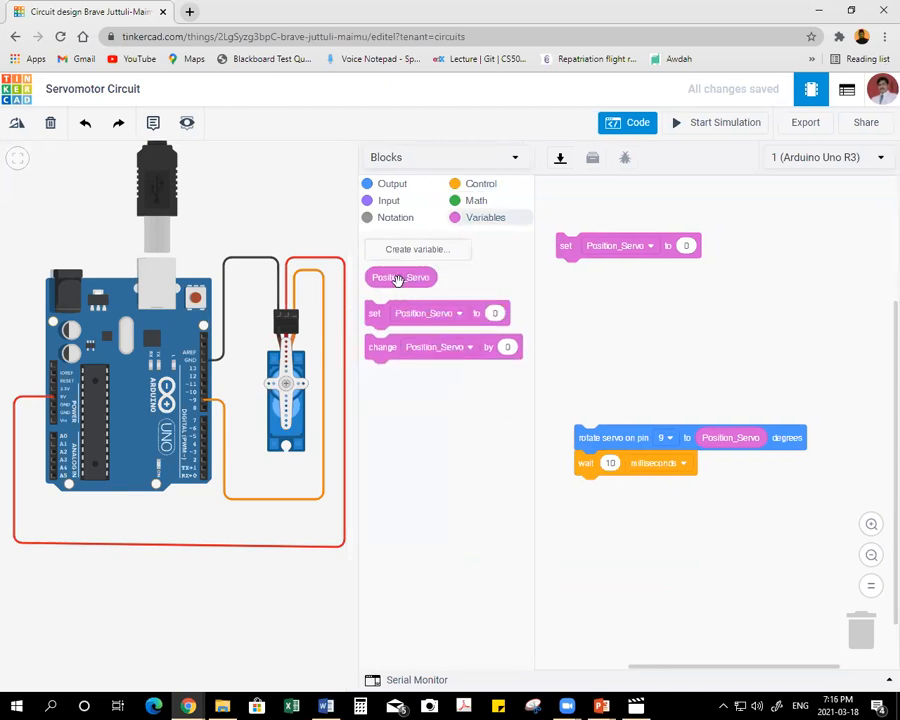
Move the remaining rotate-and-wait pair up, wrap it in a count up loop, and choose Position_Servo as the loop variable.
{"action": "left_click_drag", "start_coordinate": [595, 443], "coordinate": [597, 347]}
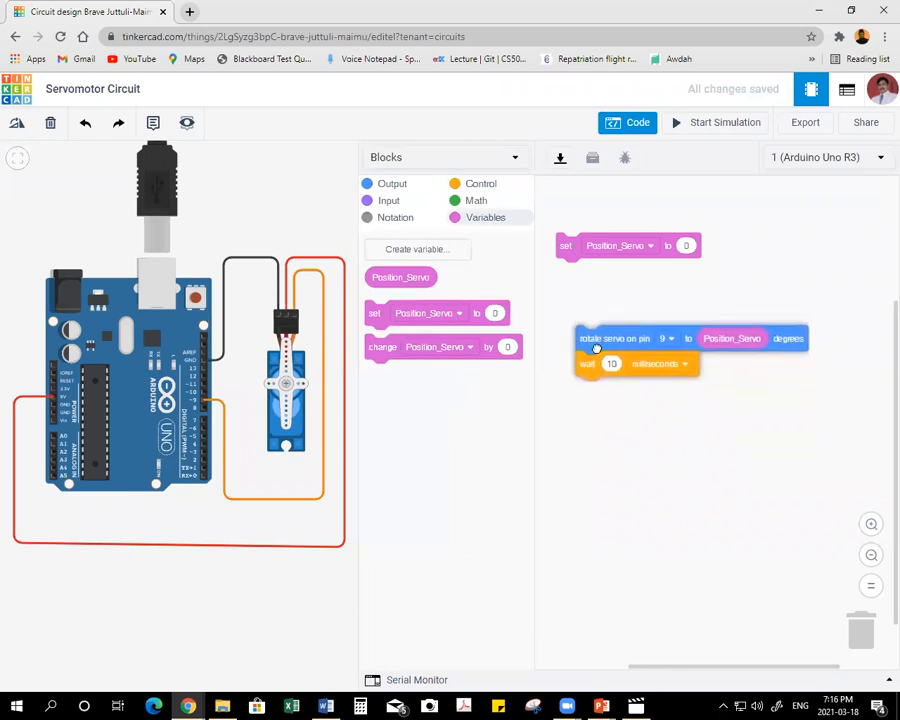
{"action": "left_click", "coordinate": [477, 185]}
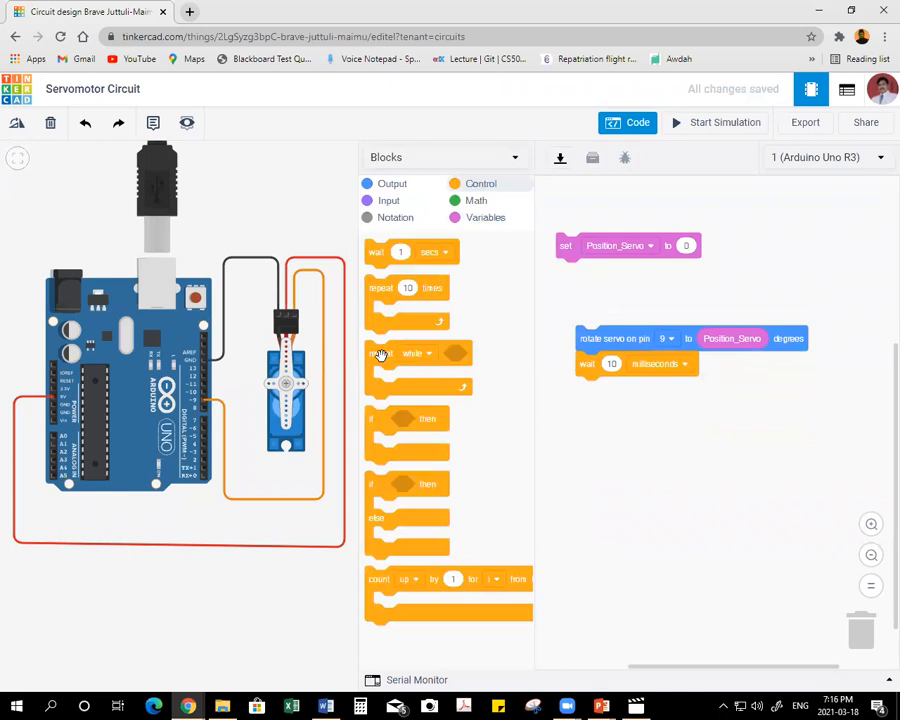
{"action": "left_click_drag", "start_coordinate": [373, 574], "coordinate": [566, 305]}
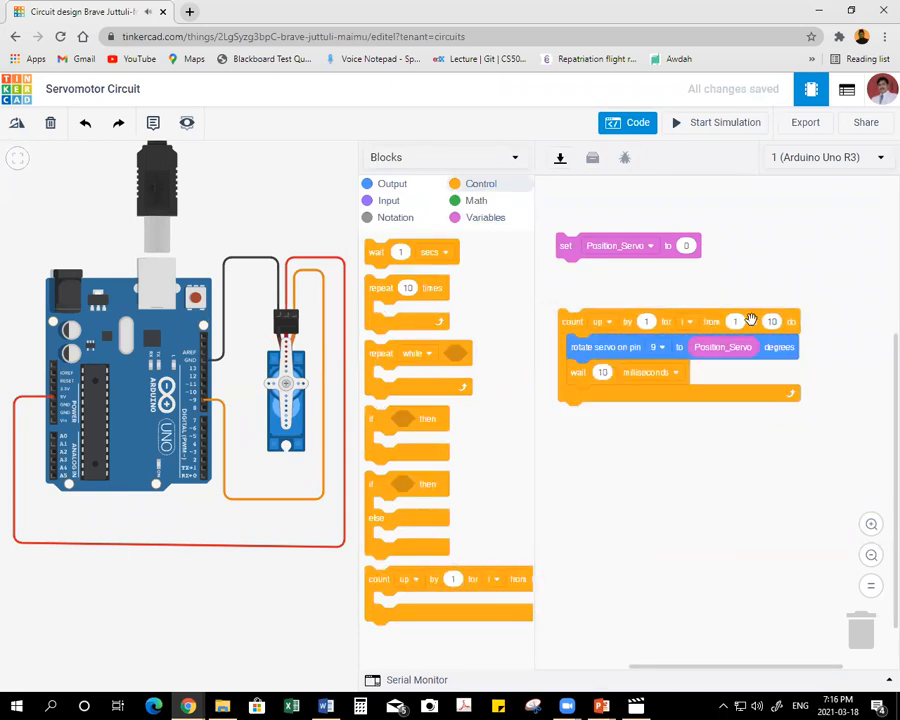
{"action": "left_click", "coordinate": [486, 218]}
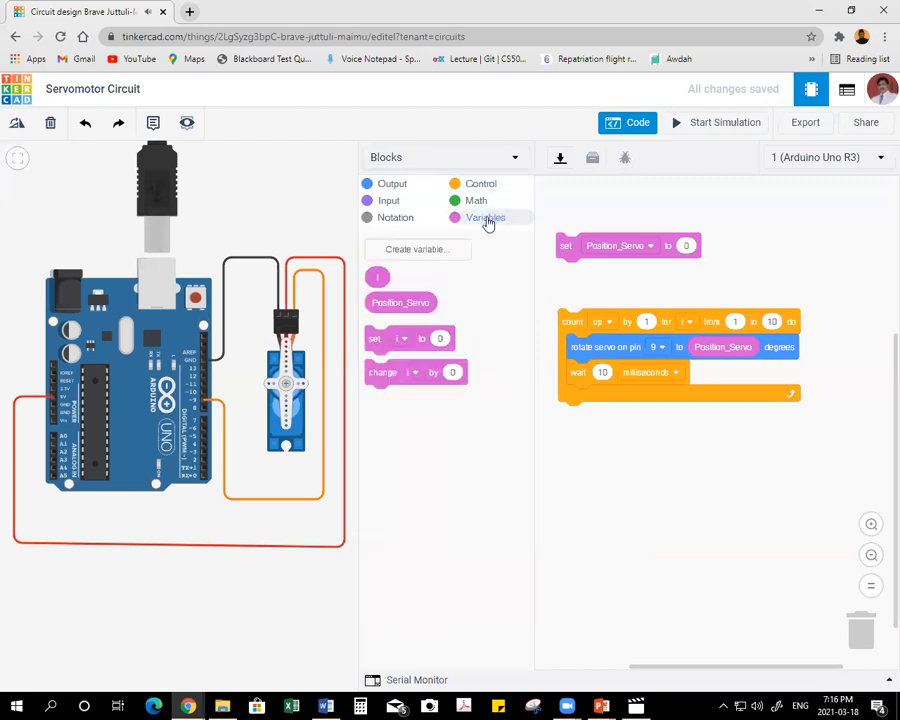
{"action": "left_click", "coordinate": [688, 321]}
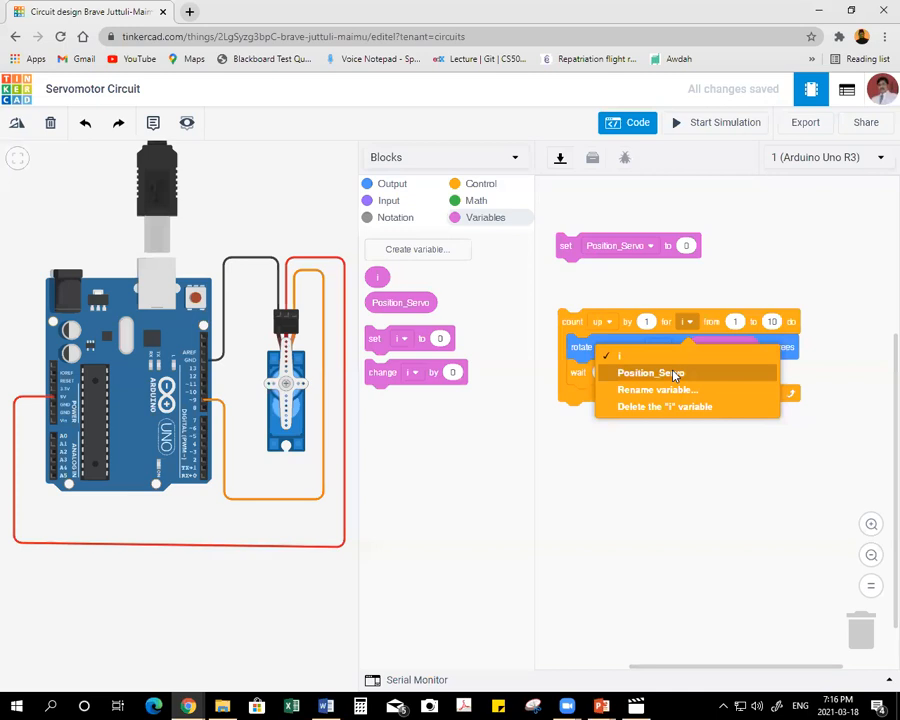
{"action": "left_click", "coordinate": [674, 373]}
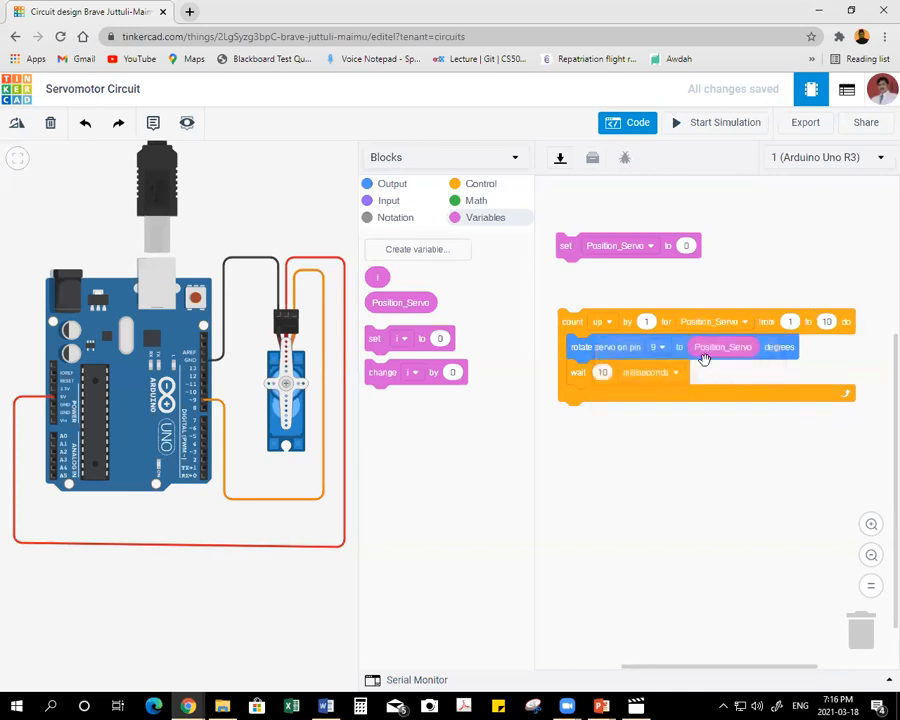
Insert the Position_Servo variable as the rotate block's angle and set the count up loop's end value to 179.
{"action": "left_click_drag", "start_coordinate": [708, 354], "coordinate": [706, 356]}
{"action": "left_click", "coordinate": [826, 321]}
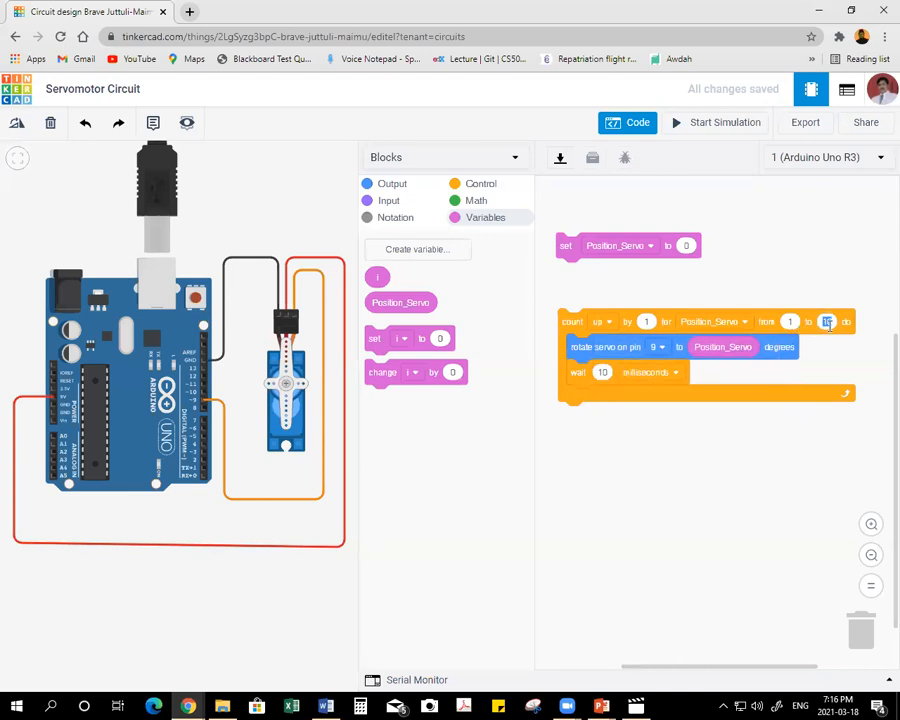
{"action": "type", "text": "179"}
{"action": "left_click", "coordinate": [826, 449]}
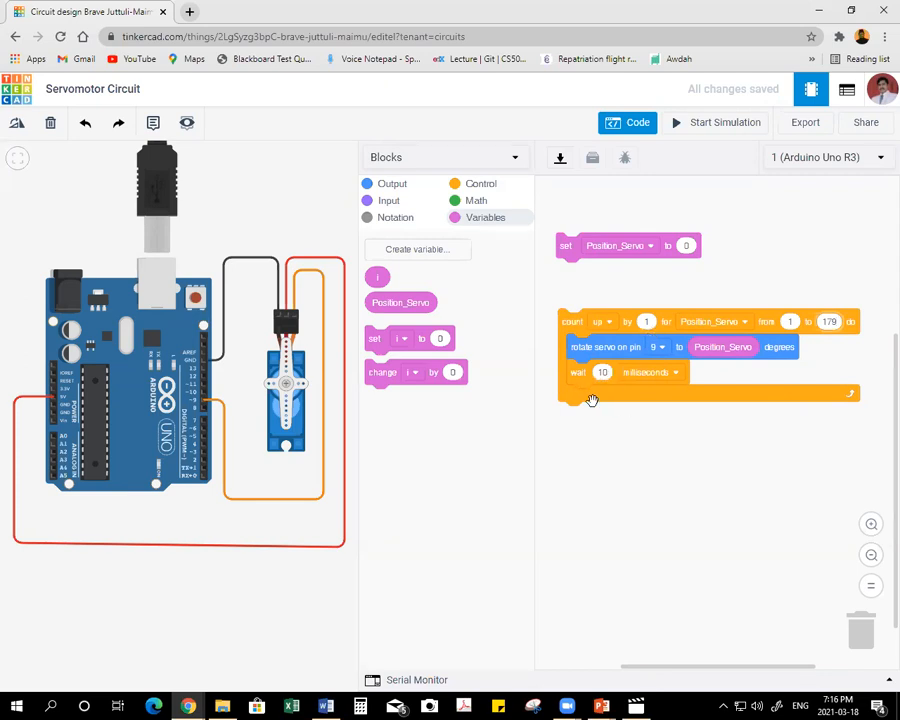
Duplicate the whole count up loop and attach the copy directly beneath the original loop.
{"action": "right_click", "coordinate": [578, 316]}
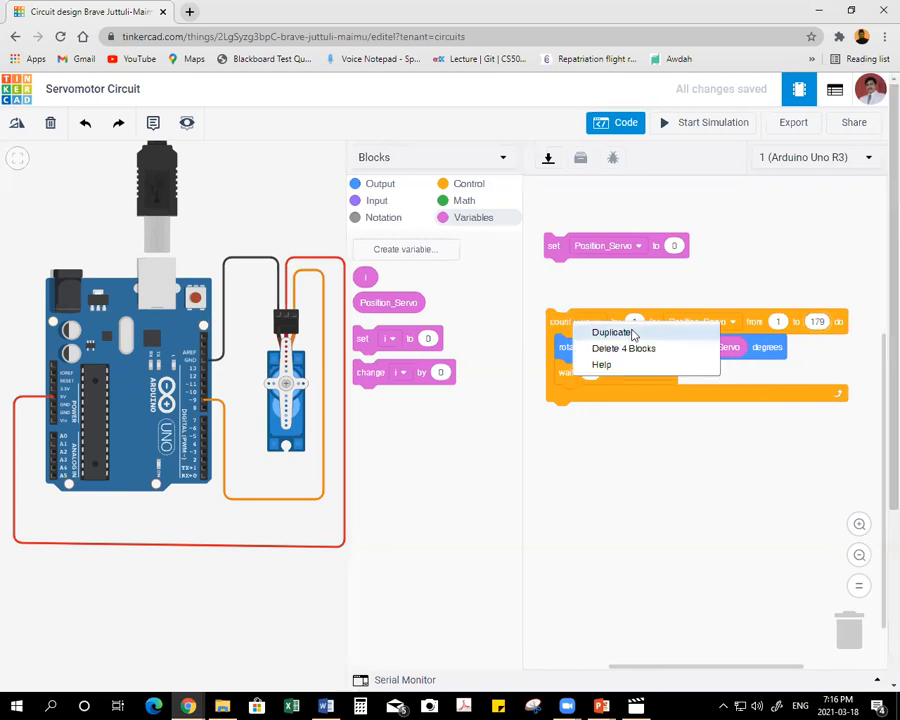
{"action": "left_click", "coordinate": [612, 332]}
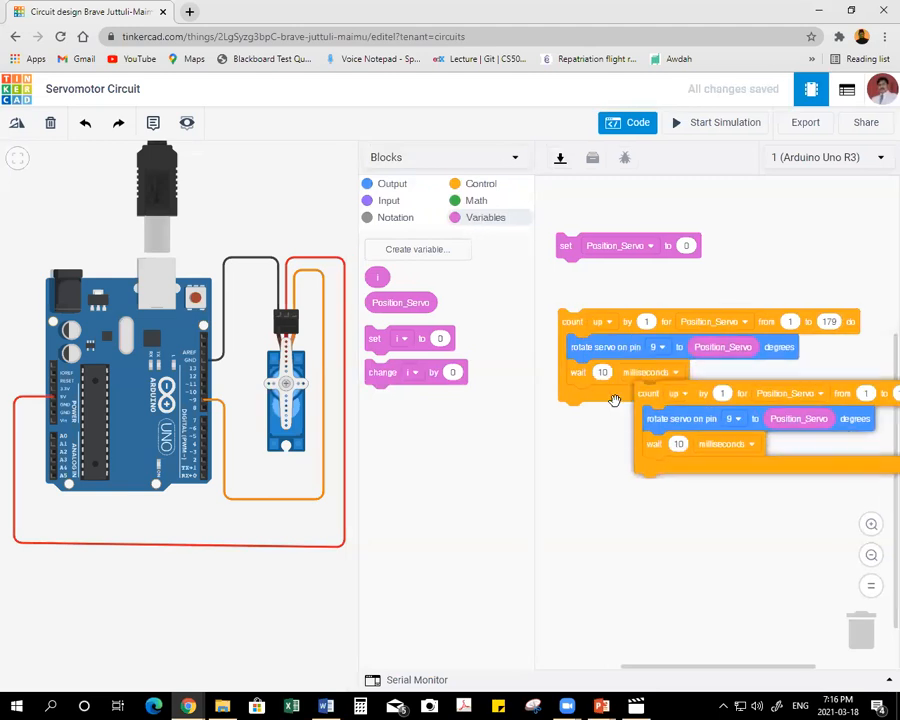
{"action": "left_click", "coordinate": [558, 402]}
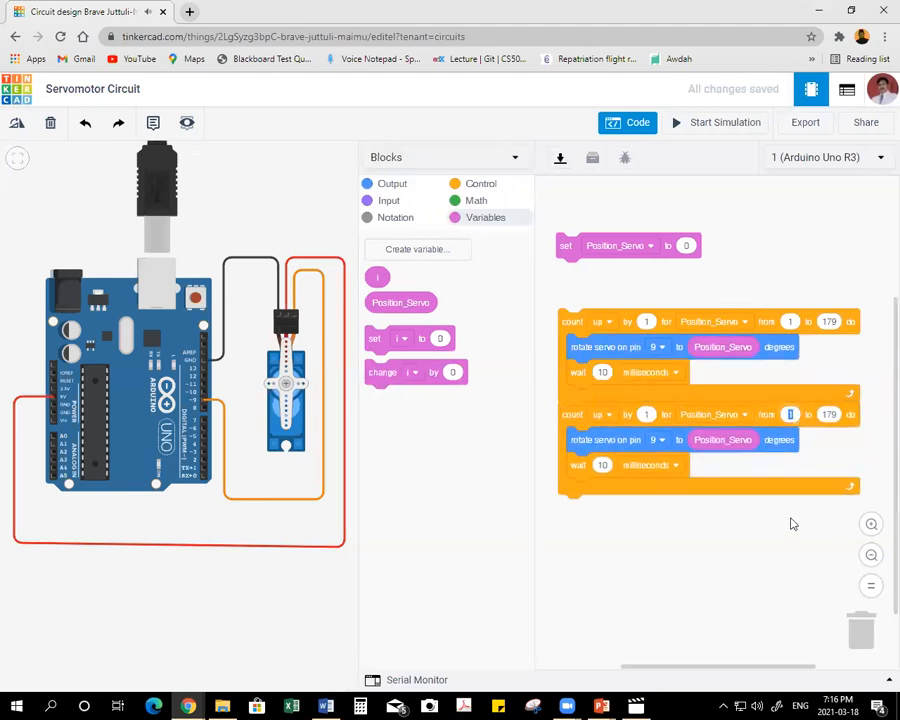
Set the second loop's range to run from 179 to 1.
{"action": "type", "text": "179"}
{"action": "left_click", "coordinate": [833, 414]}
{"action": "left_click_drag", "start_coordinate": [835, 416], "coordinate": [836, 434]}
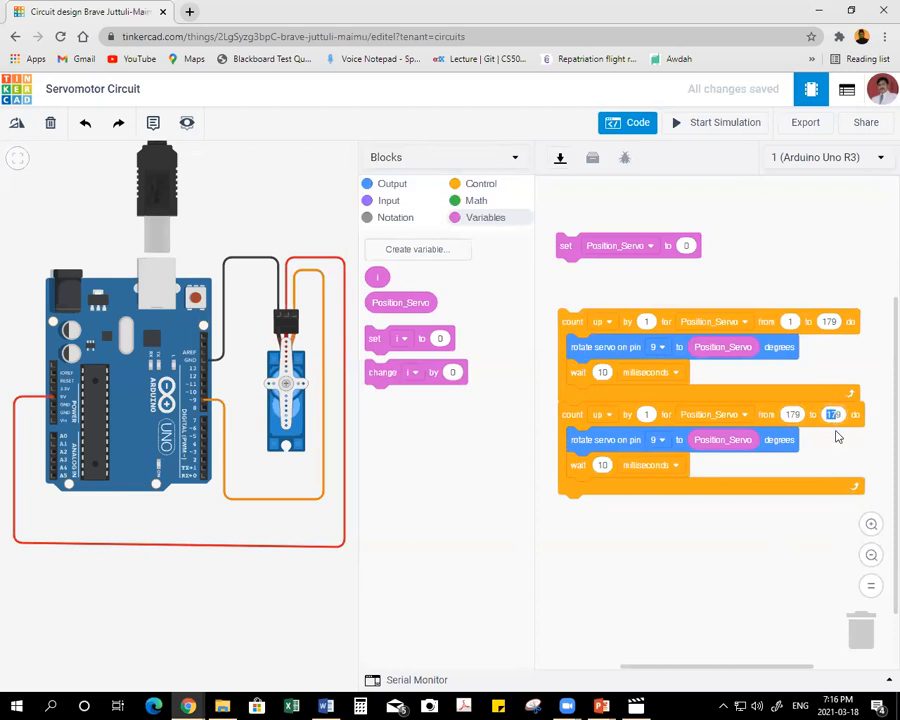
{"action": "key", "text": "Delete"}
{"action": "key", "text": "Delete"}
{"action": "type", "text": "1"}
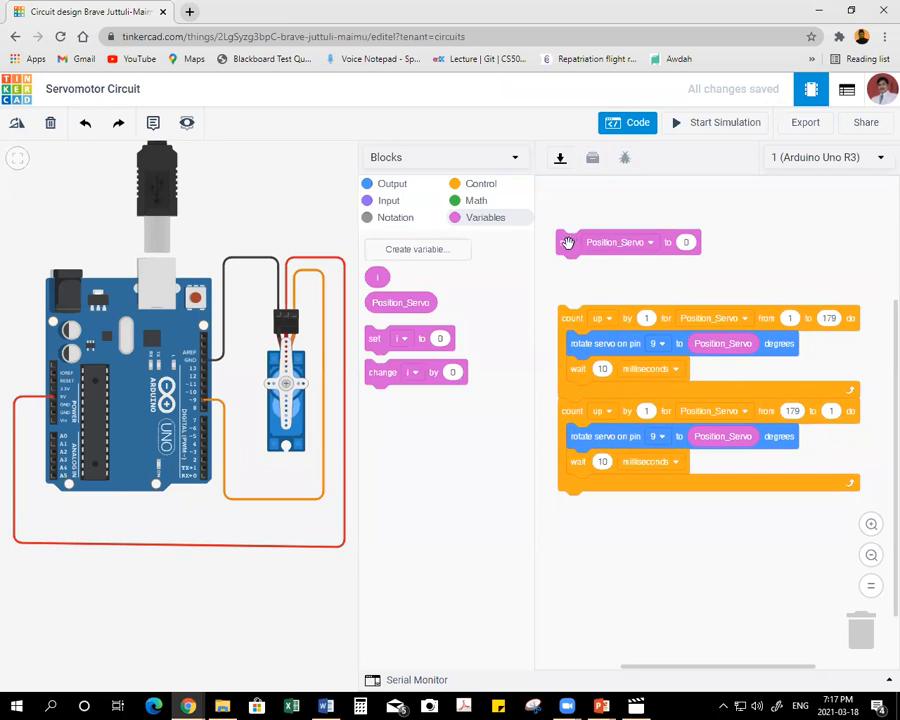
Attach the set Position_Servo to 0 block above the first loop and change the second loop to count down.
{"action": "mouse_move", "coordinate": [570, 242]}
{"action": "left_mouse_down"}
{"action": "mouse_move", "coordinate": [570, 298]}
{"action": "mouse_move", "coordinate": [560, 235]}
{"action": "left_mouse_up"}
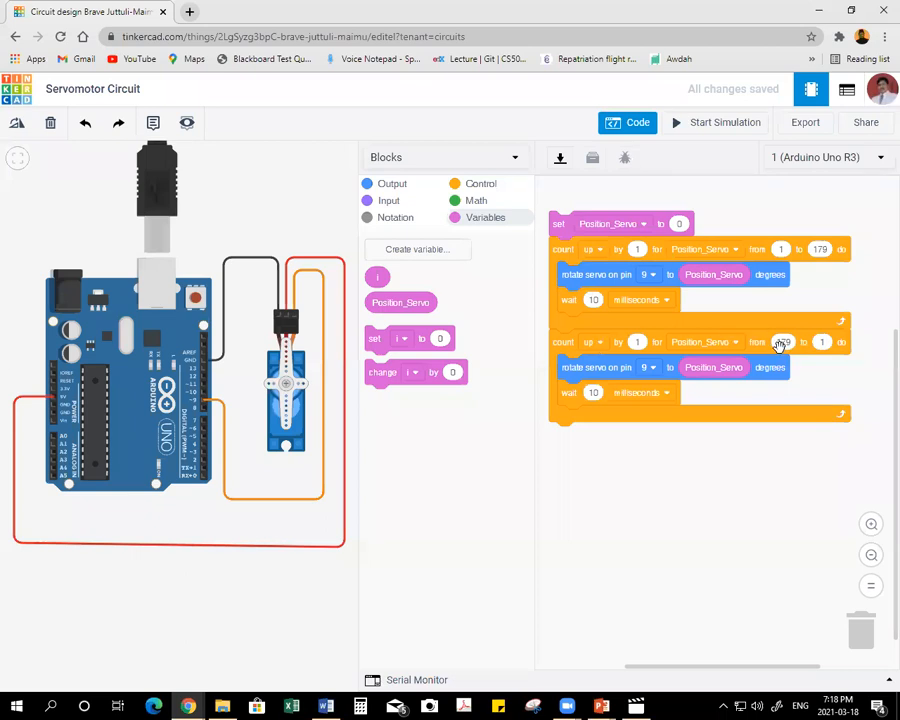
{"action": "left_click", "coordinate": [593, 347]}
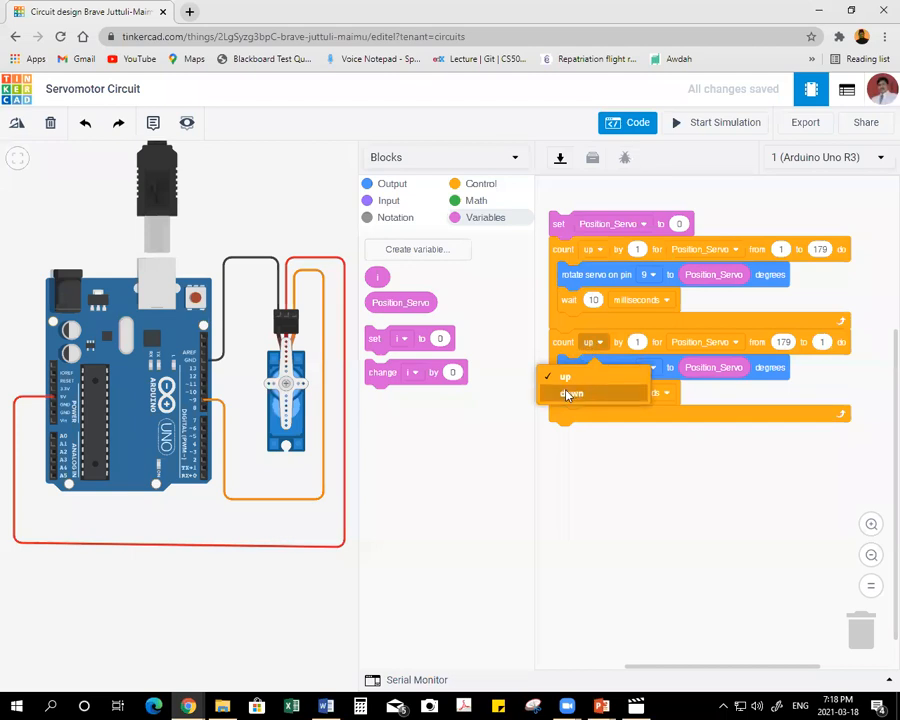
{"action": "left_click", "coordinate": [568, 392]}
{"action": "mouse_move", "coordinate": [582, 242]}
{"action": "left_mouse_down"}
{"action": "mouse_move", "coordinate": [573, 241]}
{"action": "mouse_move", "coordinate": [567, 217]}
{"action": "mouse_move", "coordinate": [558, 225]}
{"action": "left_mouse_up"}
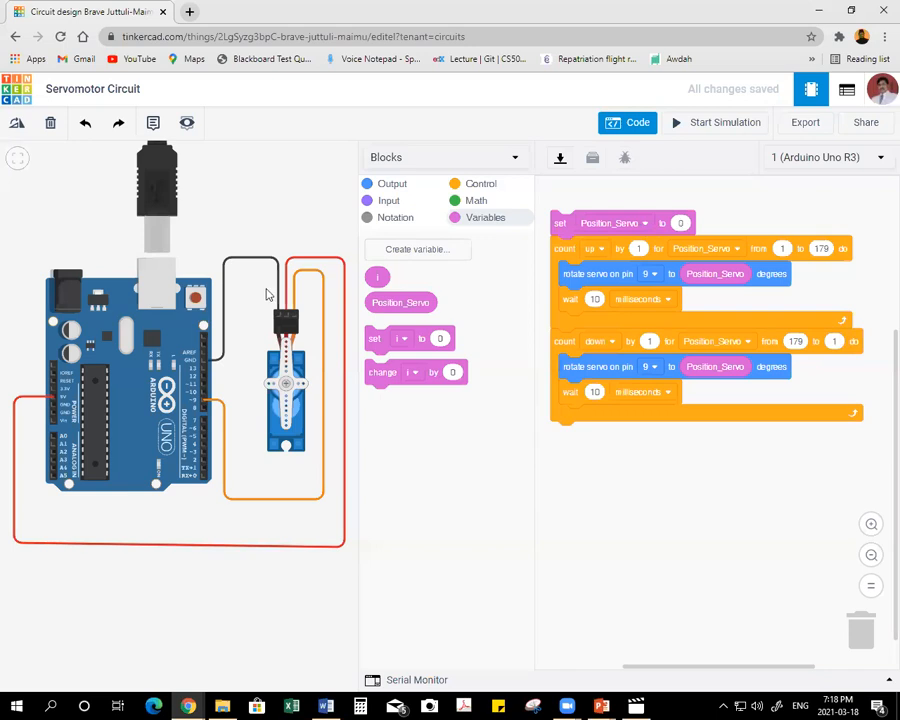
Run the simulation to watch the servomotor sweep back and forth, and stop it.
{"action": "left_click", "coordinate": [705, 128]}
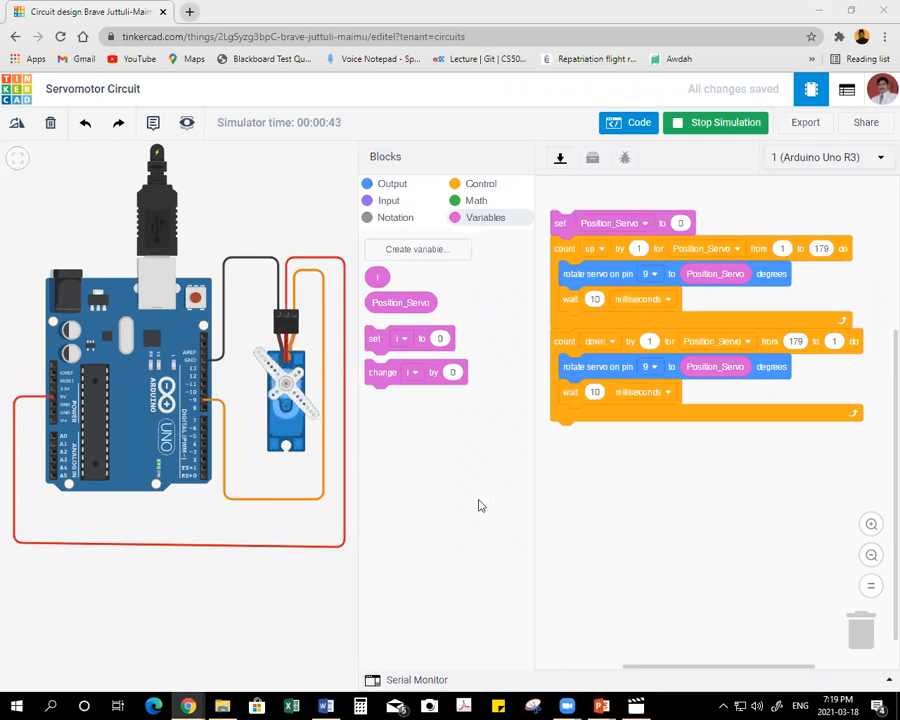
{"action": "left_click", "coordinate": [690, 122]}
Show the program as Blocks + Text and examine the Servo.h include line in the generated code.
{"action": "left_click", "coordinate": [416, 159]}
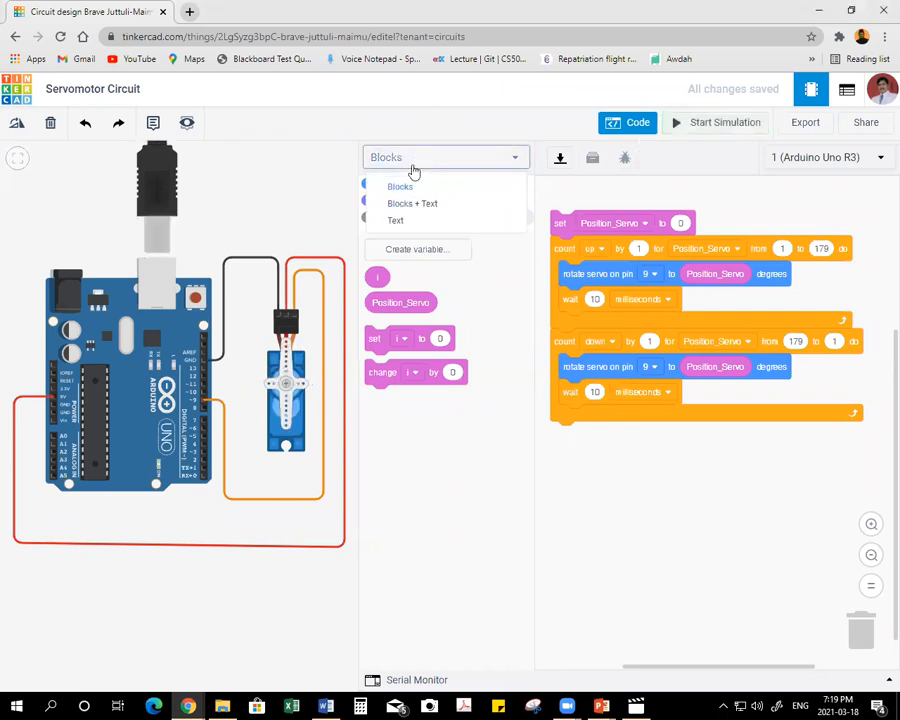
{"action": "left_click", "coordinate": [413, 208]}
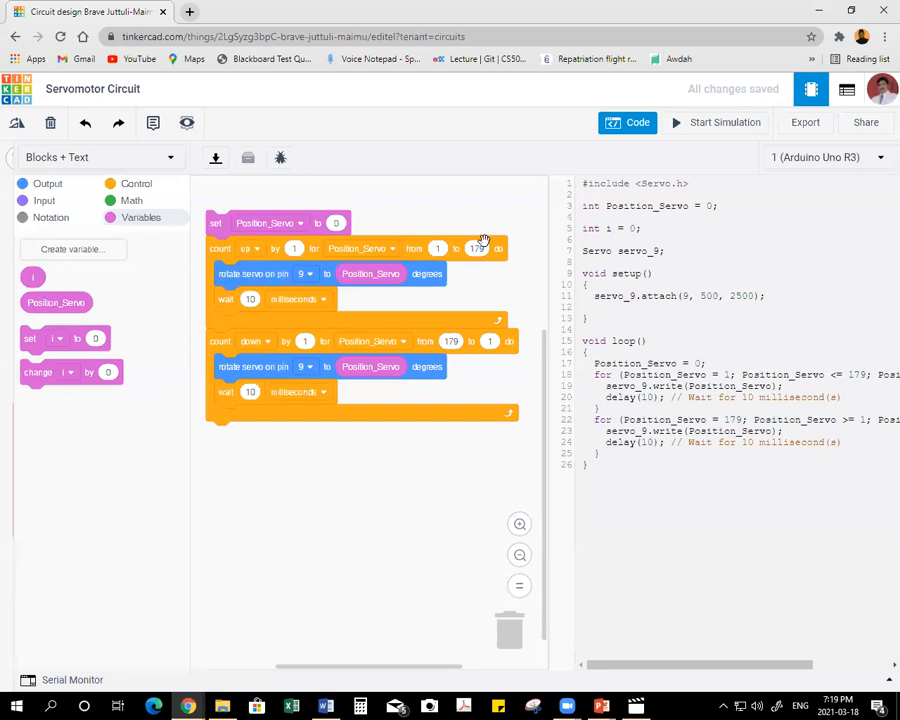
{"action": "left_click_drag", "start_coordinate": [581, 183], "coordinate": [682, 185]}
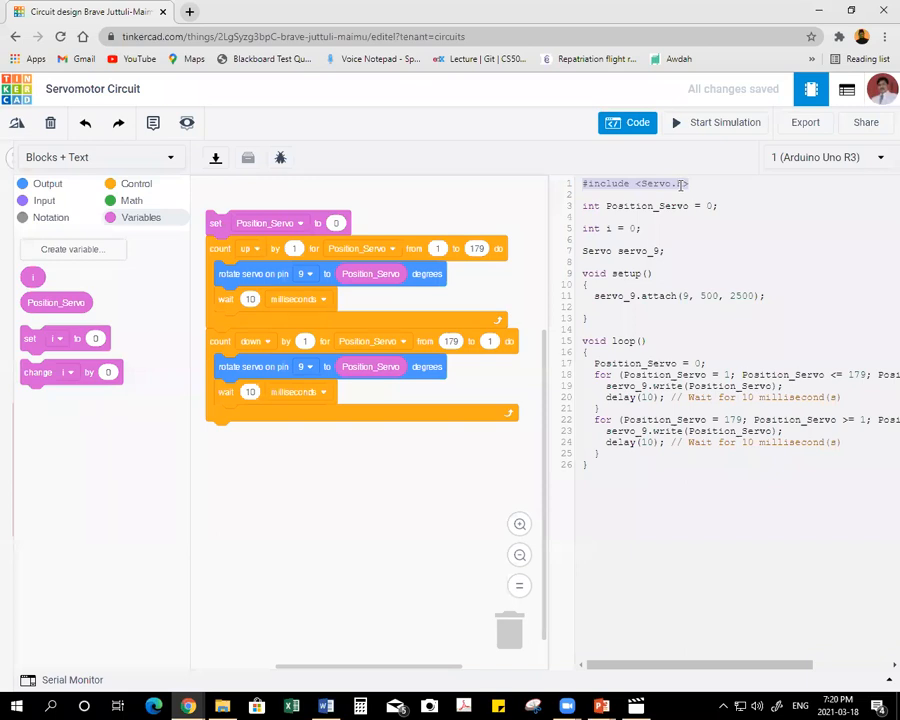
{"action": "left_click", "coordinate": [675, 183]}
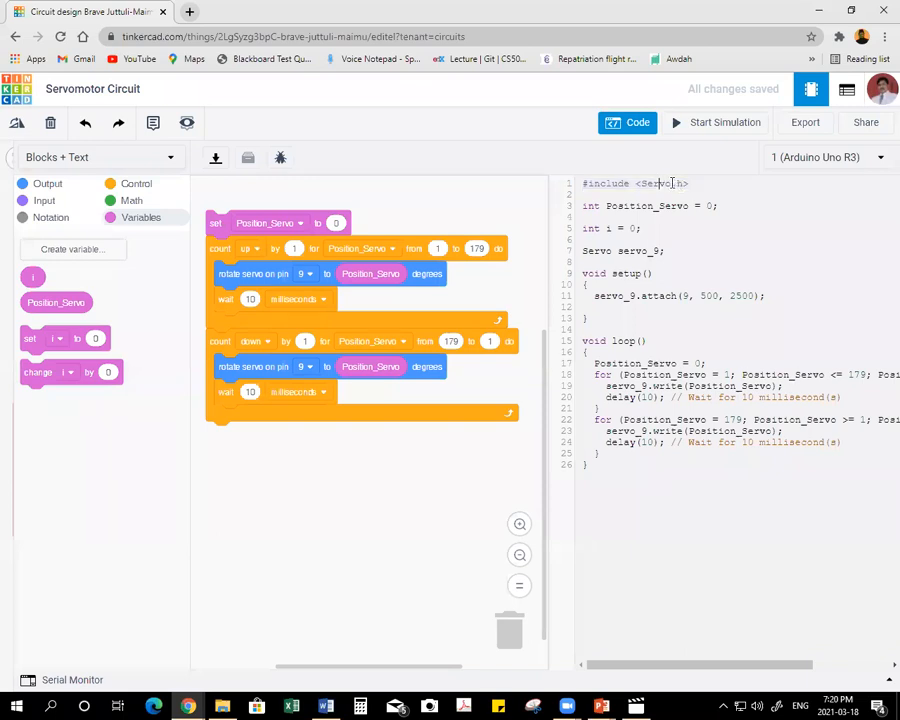
{"action": "left_click_drag", "start_coordinate": [640, 183], "coordinate": [686, 183]}
{"action": "left_click", "coordinate": [681, 196]}
Examine the full for loop statements and the delay lines inside both loops of the generated code.
{"action": "left_click_drag", "start_coordinate": [13, 427], "coordinate": [122, 427]}
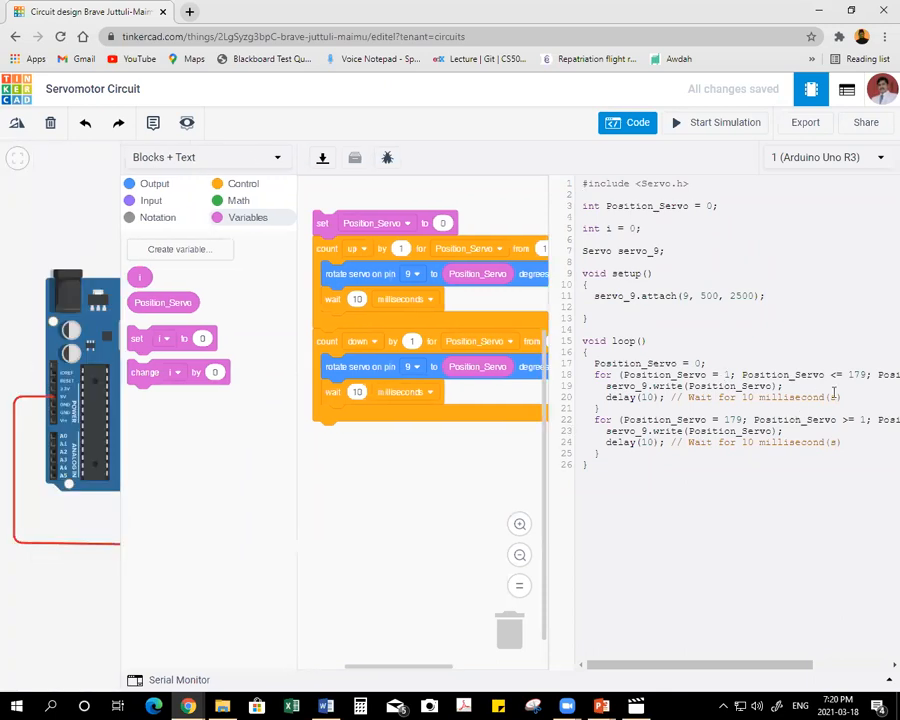
{"action": "key", "text": "Right"}
{"action": "key", "text": "Right"}
{"action": "key", "text": "Right"}
{"action": "key", "text": "Right"}
{"action": "key", "text": "Right"}
{"action": "key", "text": "Right"}
{"action": "key", "text": "Right"}
{"action": "key", "text": "Right"}
{"action": "key", "text": "Right"}
{"action": "key", "text": "Right"}
{"action": "key", "text": "Right"}
{"action": "key", "text": "Right"}
{"action": "key", "text": "Right"}
{"action": "key", "text": "Right"}
{"action": "key", "text": "Right"}
{"action": "key", "text": "Right"}
{"action": "key", "text": "Right"}
{"action": "key", "text": "Right"}
{"action": "key", "text": "Right"}
{"action": "key", "text": "Right"}
{"action": "key", "text": "Right"}
{"action": "key", "text": "Right"}
{"action": "key", "text": "Right"}
{"action": "key", "text": "Right"}
{"action": "key", "text": "Right"}
{"action": "key", "text": "Right"}
{"action": "key", "text": "Right"}
{"action": "key", "text": "Right"}
{"action": "key", "text": "Right"}
{"action": "key", "text": "Right"}
{"action": "key", "text": "Right"}
{"action": "key", "text": "Right"}
{"action": "key", "text": "Right"}
{"action": "key", "text": "Right"}
{"action": "key", "text": "Right"}
{"action": "key", "text": "Right"}
{"action": "key", "text": "Right"}
{"action": "key", "text": "Right"}
{"action": "key", "text": "Left"}
{"action": "key", "text": "Left"}
{"action": "key", "text": "Left"}
{"action": "key", "text": "Left"}
{"action": "key", "text": "Left"}
{"action": "key", "text": "Left"}
{"action": "key", "text": "Left"}
{"action": "key", "text": "Left"}
{"action": "key", "text": "Left"}
{"action": "key", "text": "Left"}
{"action": "key", "text": "Left"}
{"action": "key", "text": "Left"}
{"action": "key", "text": "Left"}
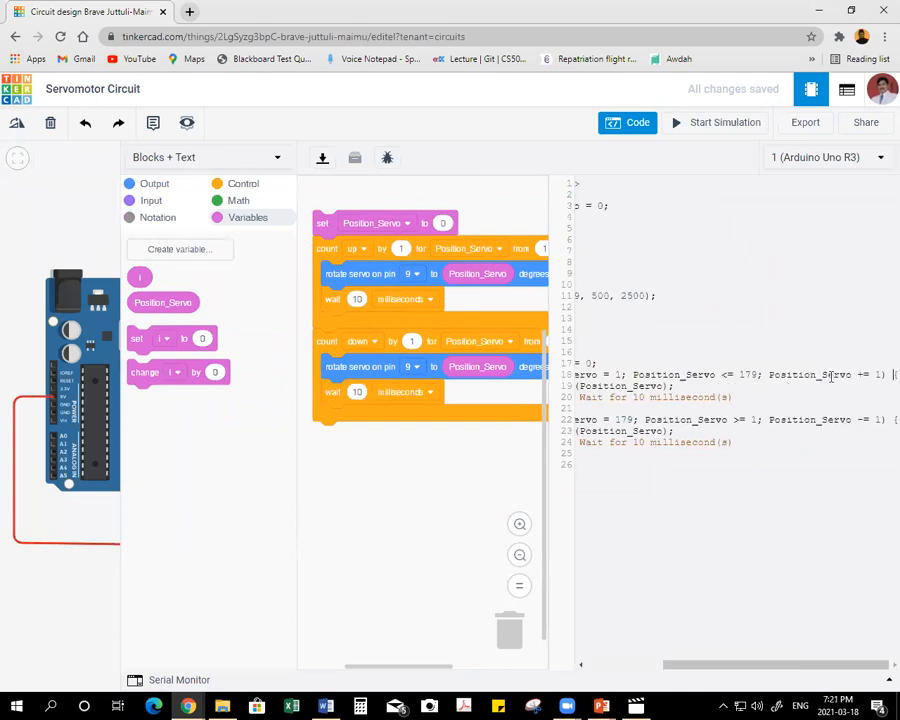
{"action": "key", "text": "Right"}
{"action": "key", "text": "Right"}
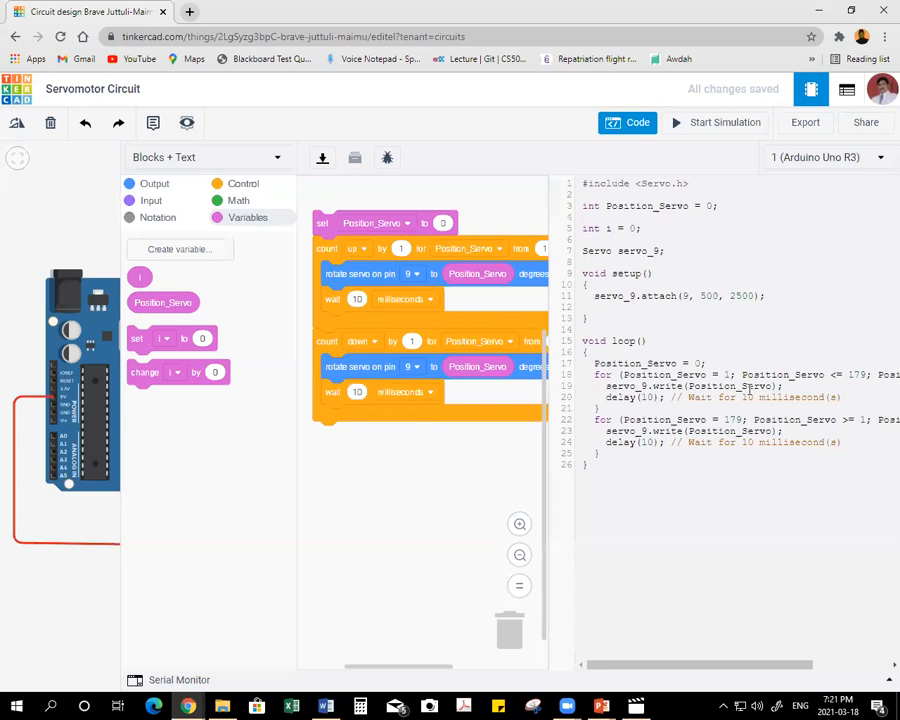
{"action": "left_click", "coordinate": [651, 398]}
{"action": "left_click", "coordinate": [650, 442]}
Return the code editor to the Blocks view and widen it so both complete loops fit beside the circuit.
{"action": "left_click", "coordinate": [200, 162]}
{"action": "left_click", "coordinate": [183, 190]}
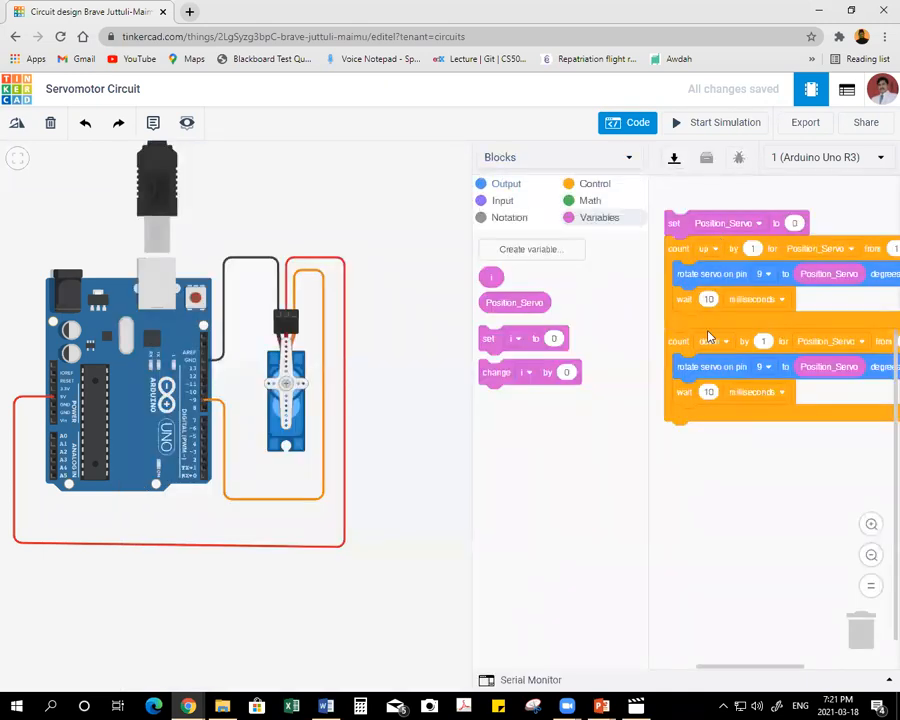
{"action": "left_click_drag", "start_coordinate": [470, 428], "coordinate": [379, 427]}
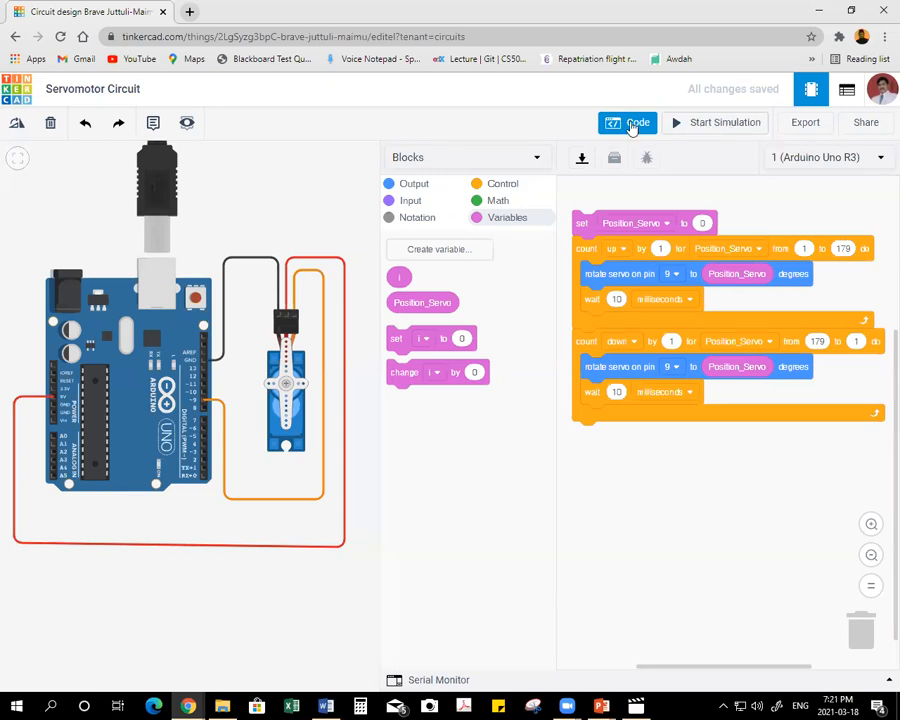
Leave the servomotor design for the dashboard and create a new circuit.
{"action": "left_click", "coordinate": [14, 90]}
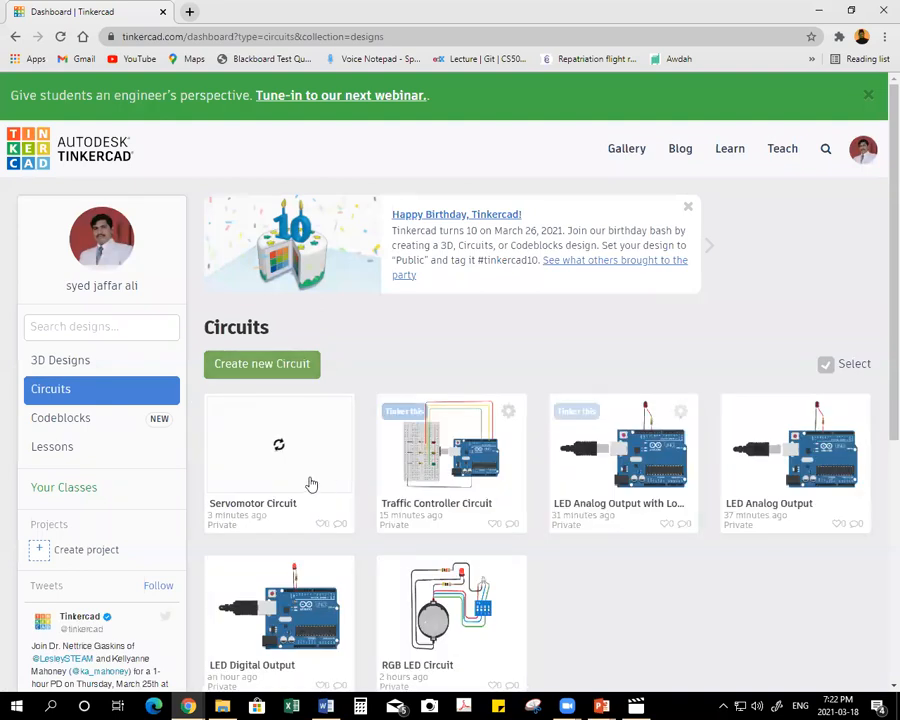
{"action": "left_click", "coordinate": [276, 372]}
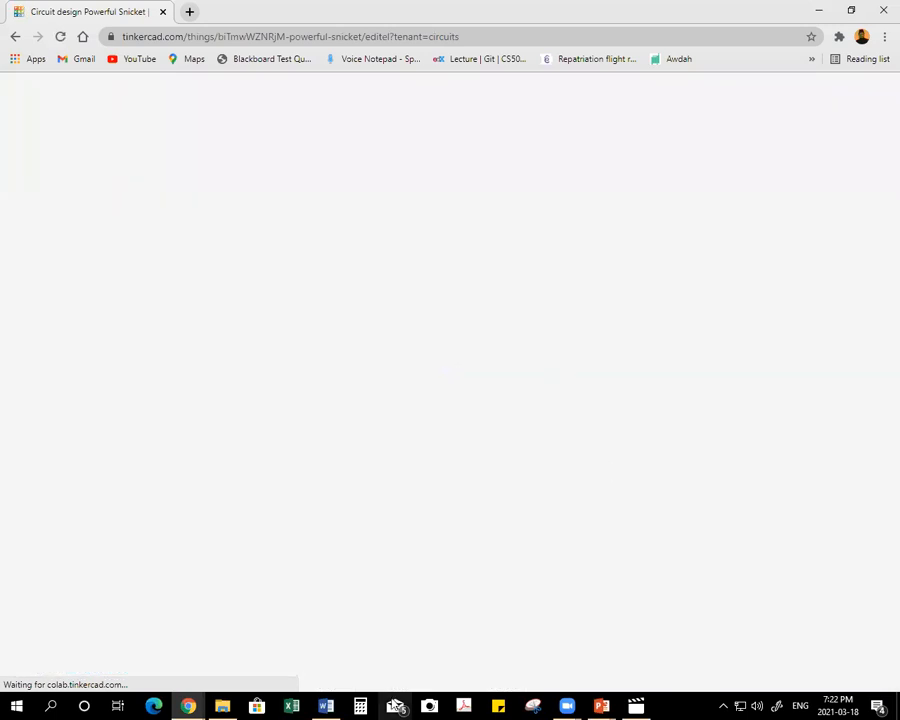
Switch to the Word topics list and strike through topic 10, "Servomotor Circuit building using blocks".
{"action": "left_click", "coordinate": [331, 706]}
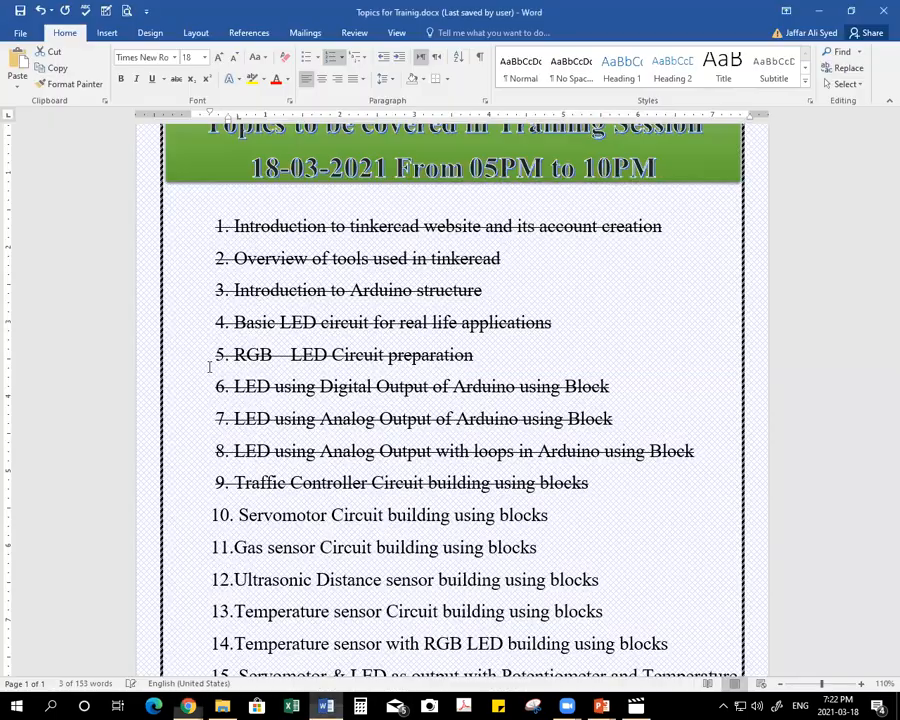
{"action": "left_click", "coordinate": [178, 518]}
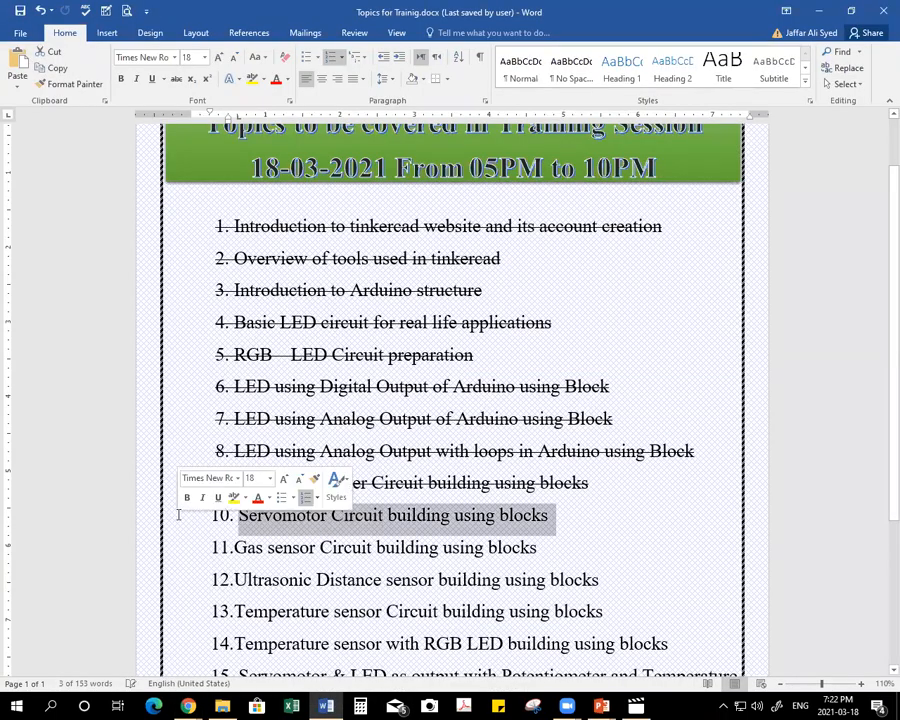
{"action": "left_click", "coordinate": [176, 78]}
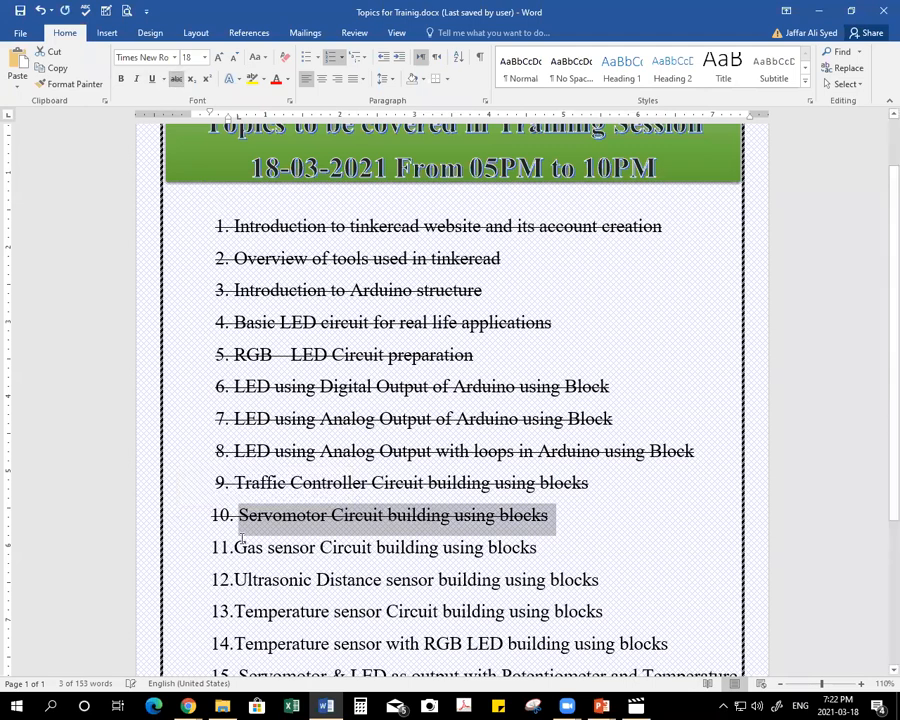
Copy "Gas sensor Circuit" from topic 11, switch back to Tinkercad, and name the new design "Gas sensor Circuit".
{"action": "left_click_drag", "start_coordinate": [235, 545], "coordinate": [368, 550]}
{"action": "key", "text": "ctrl+c"}
{"action": "key", "text": "alt+Tab"}
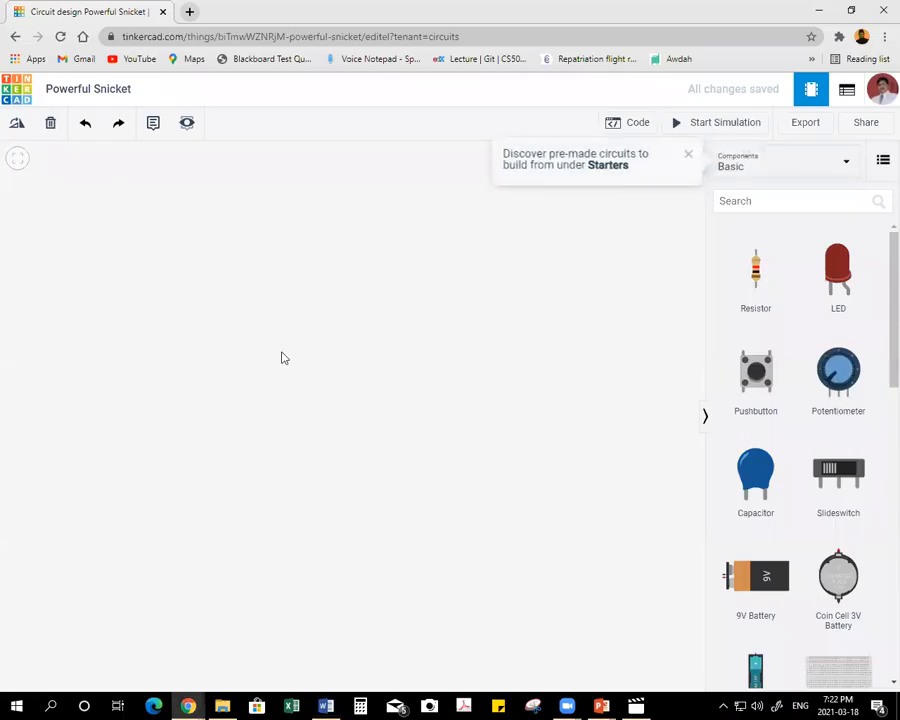
{"action": "left_click", "coordinate": [110, 89]}
{"action": "key", "text": "ctrl+v"}
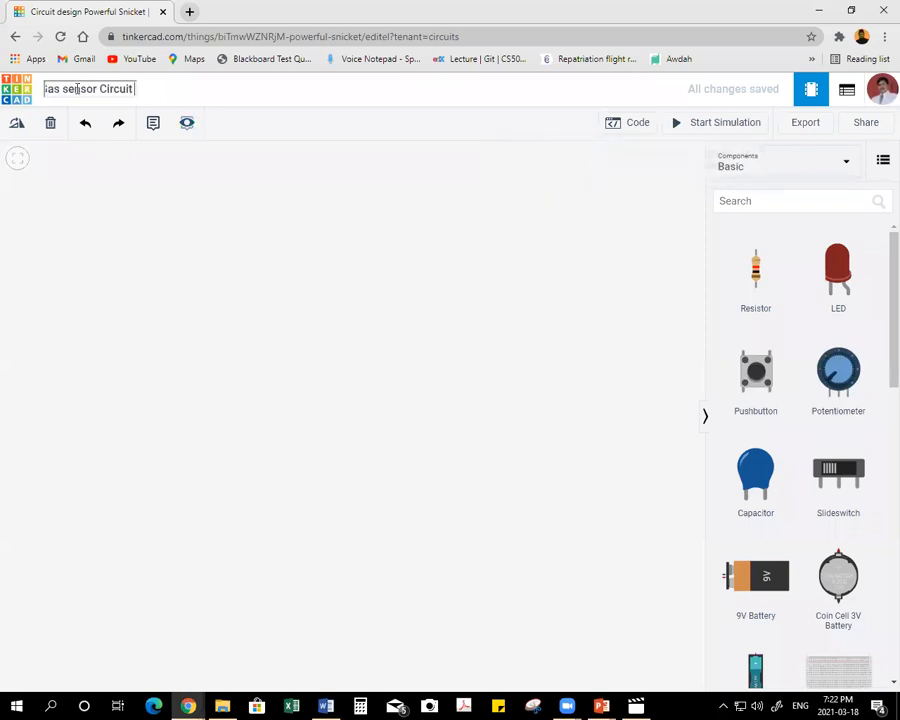
{"action": "type", "text": "11."}
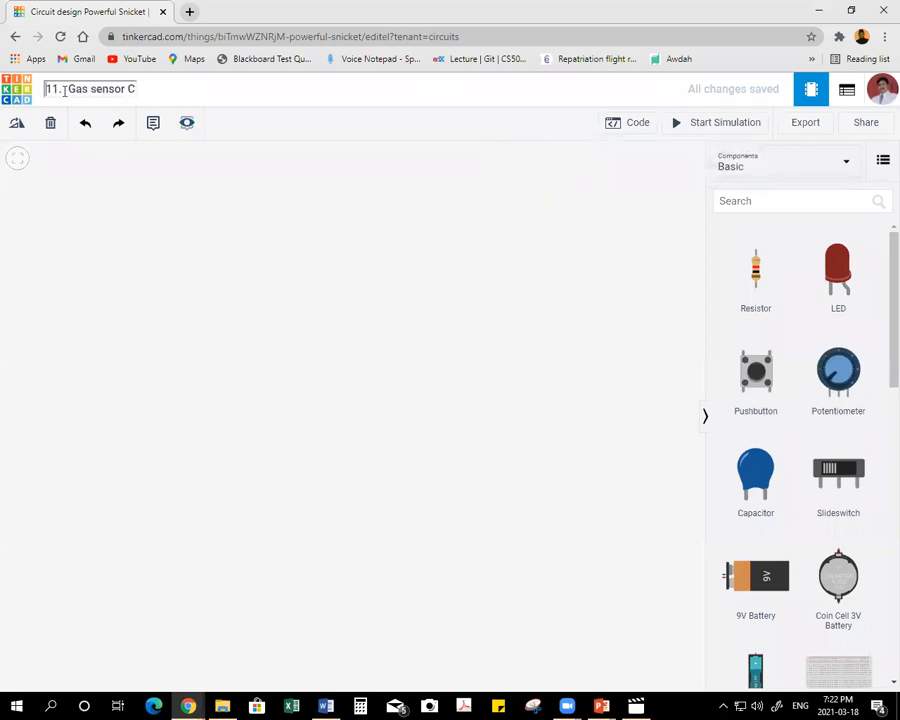
{"action": "key", "text": "BackSpace"}
{"action": "key", "text": "BackSpace"}
{"action": "key", "text": "BackSpace"}
{"action": "key", "text": "BackSpace"}
{"action": "left_click", "coordinate": [172, 304]}
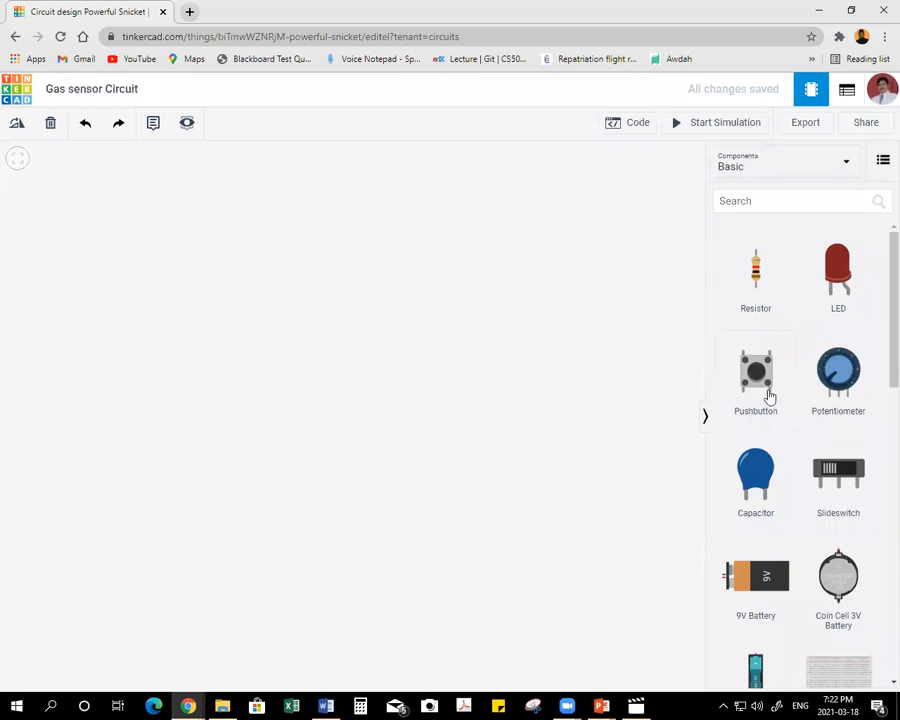
Place an Arduino Uno R3 on the workplane and a small breadboard beside it.
{"action": "scroll", "coordinate": [827, 387], "scroll_direction": "down", "scroll_amount": 3}
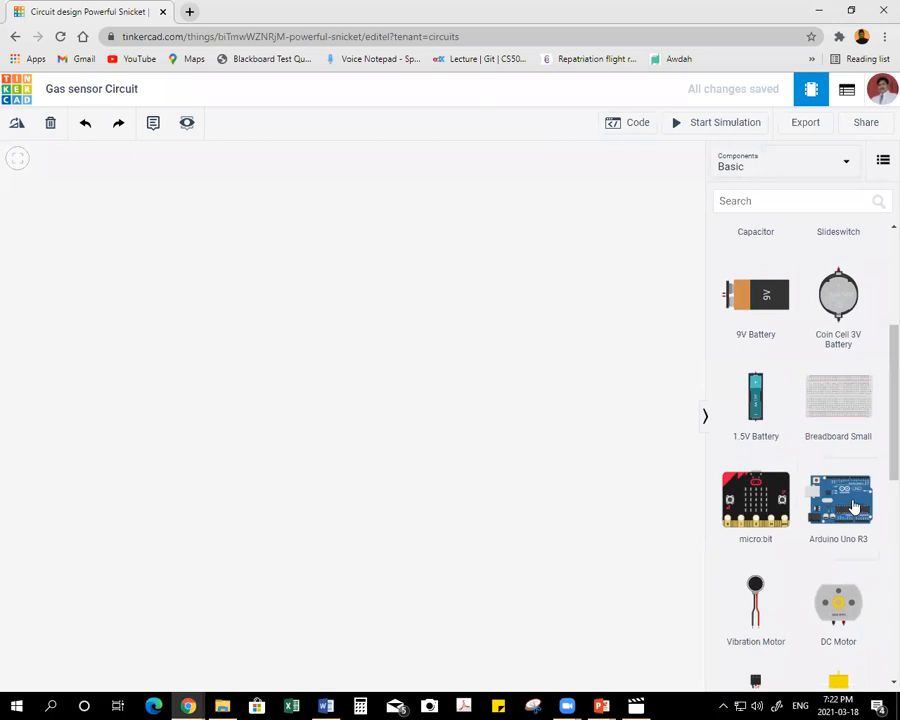
{"action": "left_click_drag", "start_coordinate": [848, 508], "coordinate": [141, 372]}
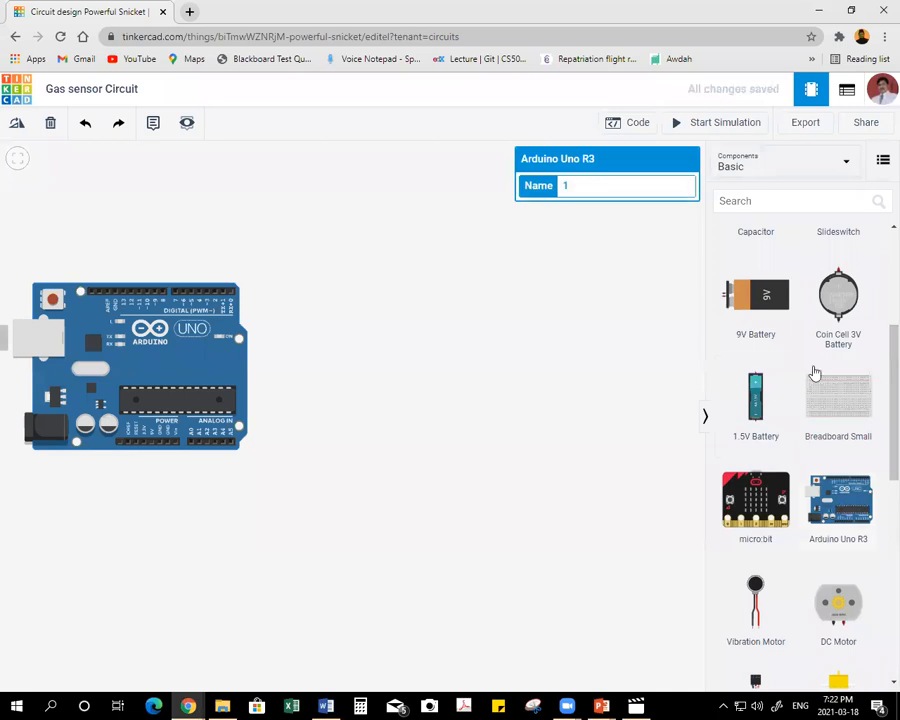
{"action": "left_click_drag", "start_coordinate": [441, 355], "coordinate": [420, 369]}
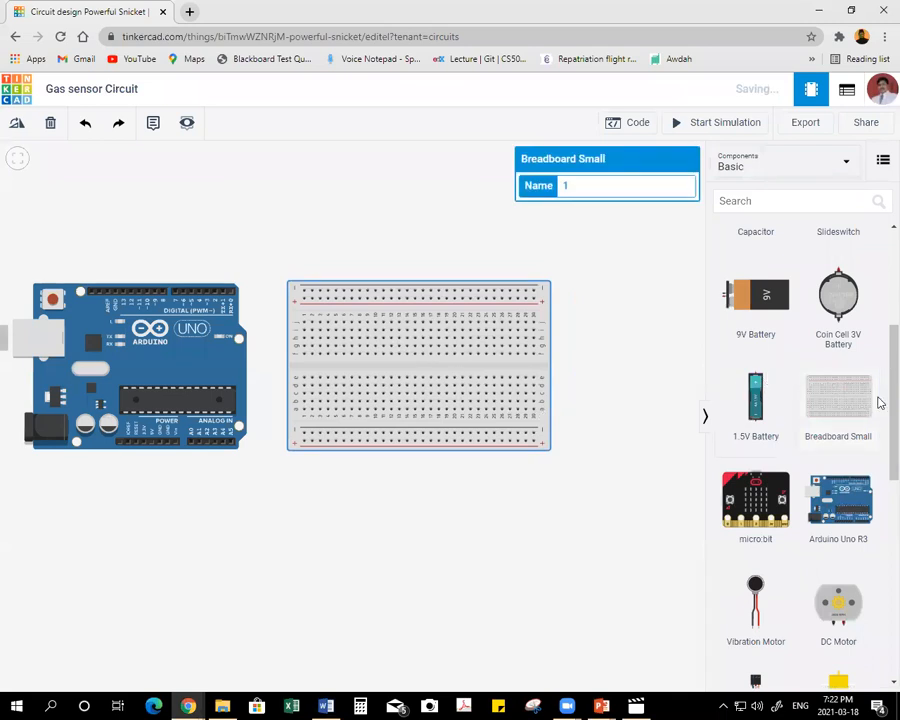
Place a piezo near the breadboard's right end, turned upside down so its legs point up into the upper terminal rows.
{"action": "scroll", "coordinate": [841, 430], "scroll_direction": "down", "scroll_amount": 1}
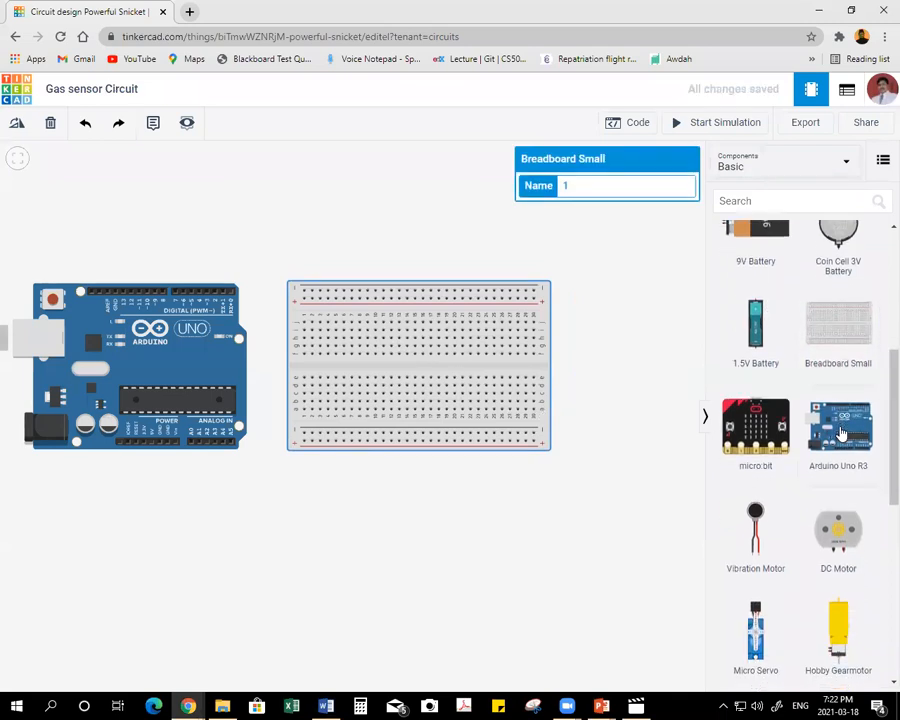
{"action": "scroll", "coordinate": [841, 432], "scroll_direction": "down", "scroll_amount": 1}
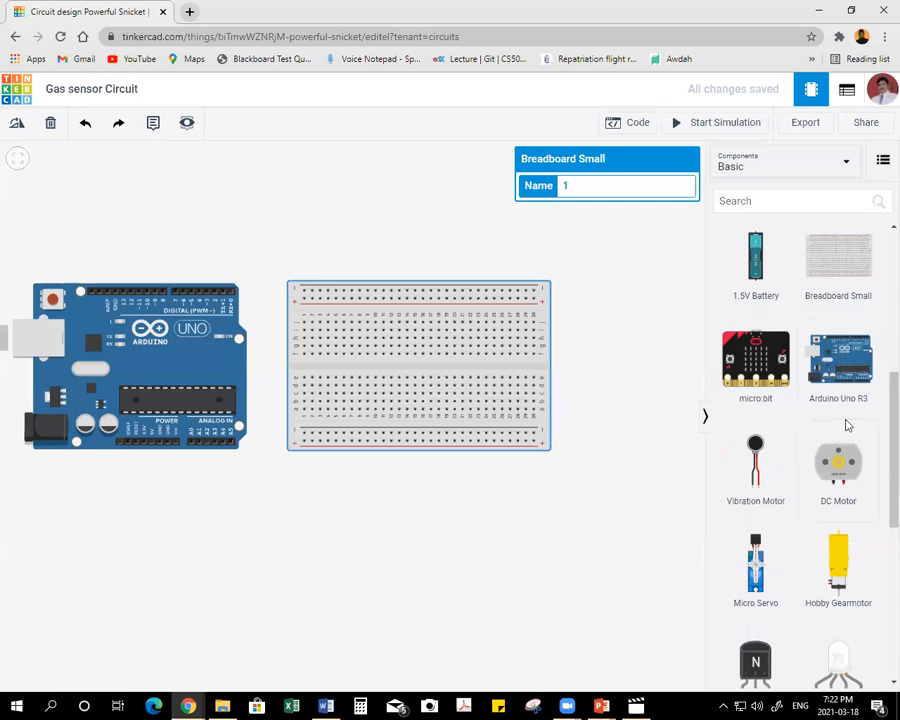
{"action": "scroll", "coordinate": [845, 426], "scroll_direction": "down", "scroll_amount": 5}
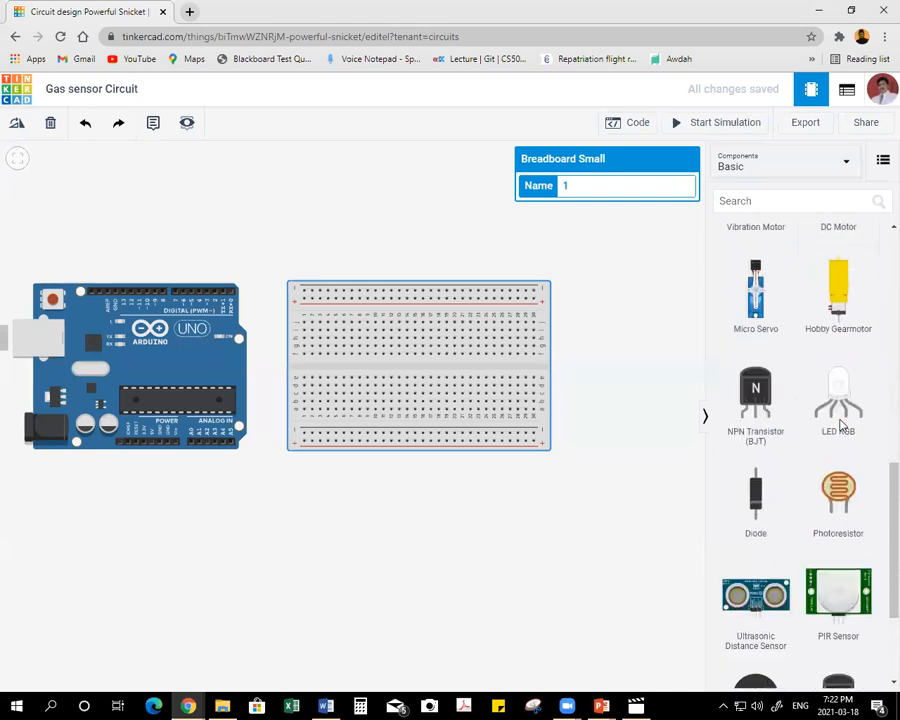
{"action": "scroll", "coordinate": [838, 425], "scroll_direction": "down", "scroll_amount": 1}
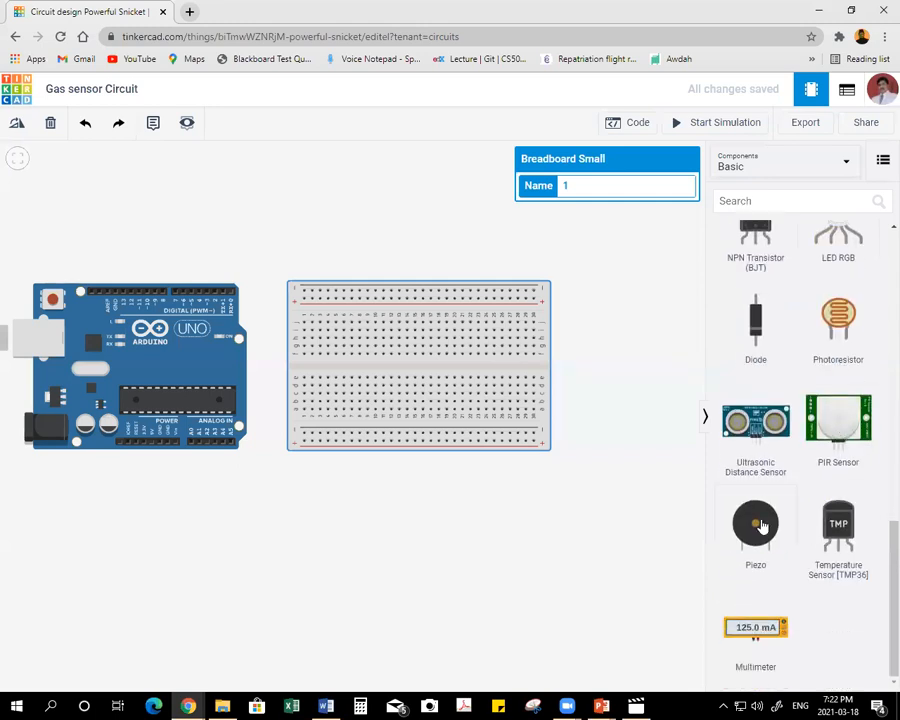
{"action": "left_click_drag", "start_coordinate": [755, 523], "coordinate": [487, 360]}
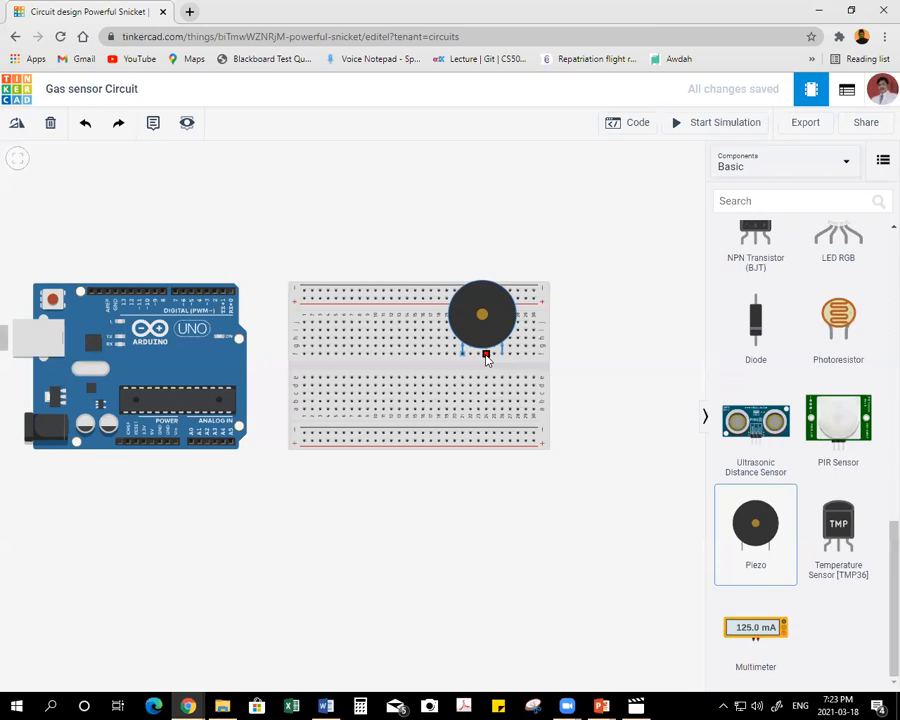
{"action": "left_click_drag", "start_coordinate": [502, 353], "coordinate": [365, 230]}
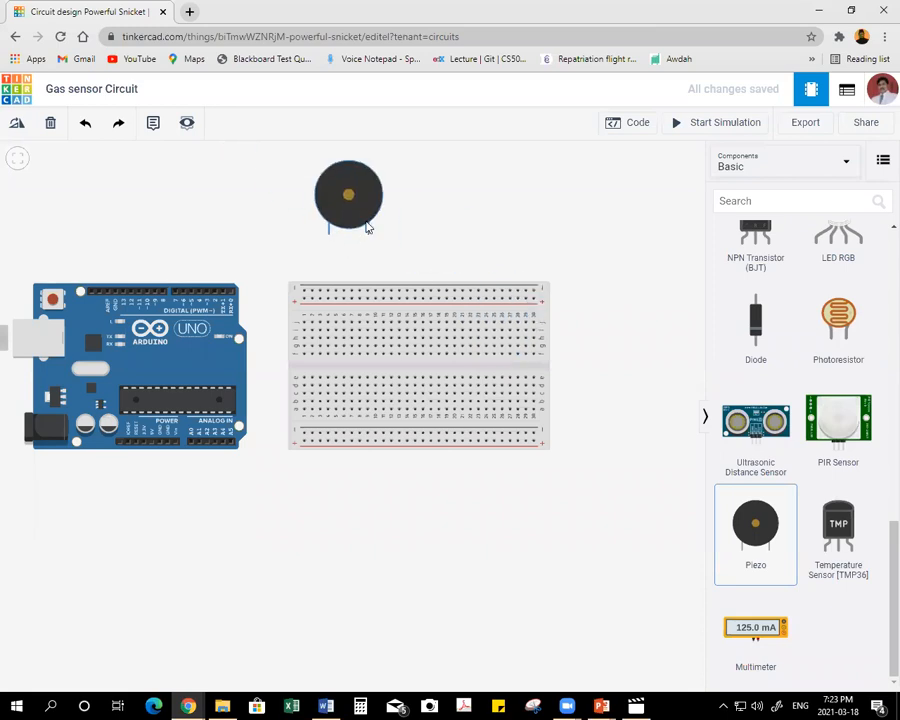
{"action": "left_click", "coordinate": [15, 123]}
{"action": "left_click", "coordinate": [9, 128]}
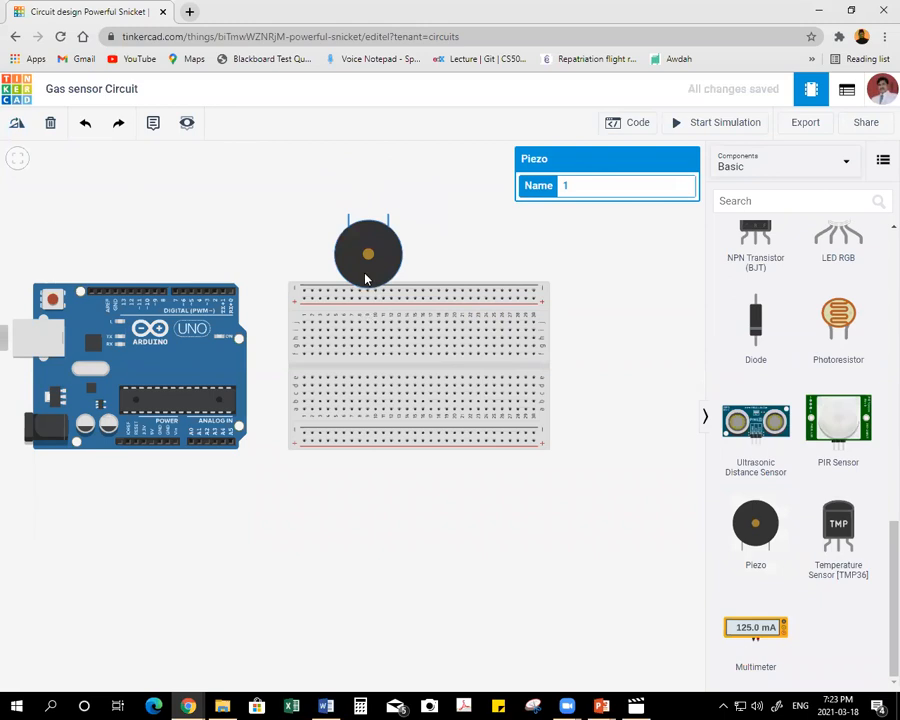
{"action": "left_click_drag", "start_coordinate": [391, 271], "coordinate": [496, 397]}
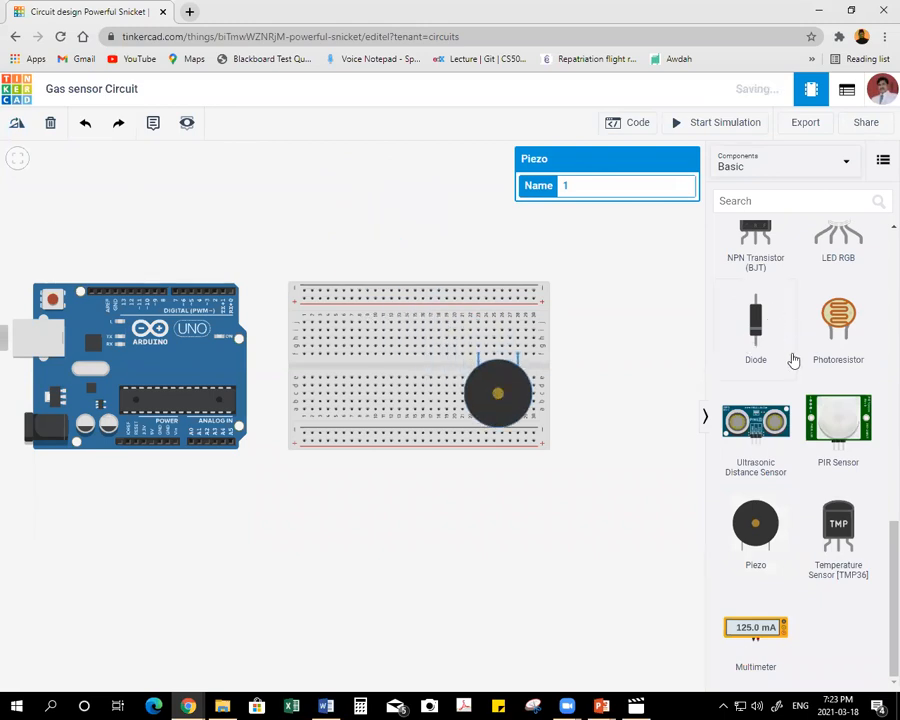
Show all components and place a gas sensor across the centre gap in the left half of the breadboard.
{"action": "scroll", "coordinate": [825, 400], "scroll_direction": "up", "scroll_amount": 1}
{"action": "scroll", "coordinate": [840, 410], "scroll_direction": "down", "scroll_amount": 1}
{"action": "scroll", "coordinate": [845, 413], "scroll_direction": "up", "scroll_amount": 5}
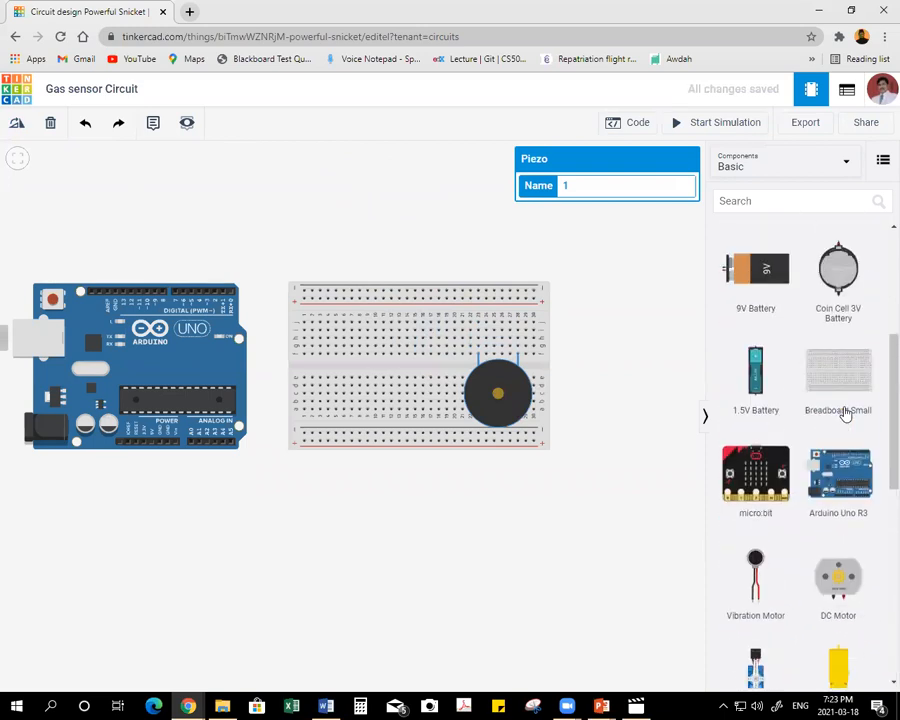
{"action": "scroll", "coordinate": [845, 413], "scroll_direction": "up", "scroll_amount": 3}
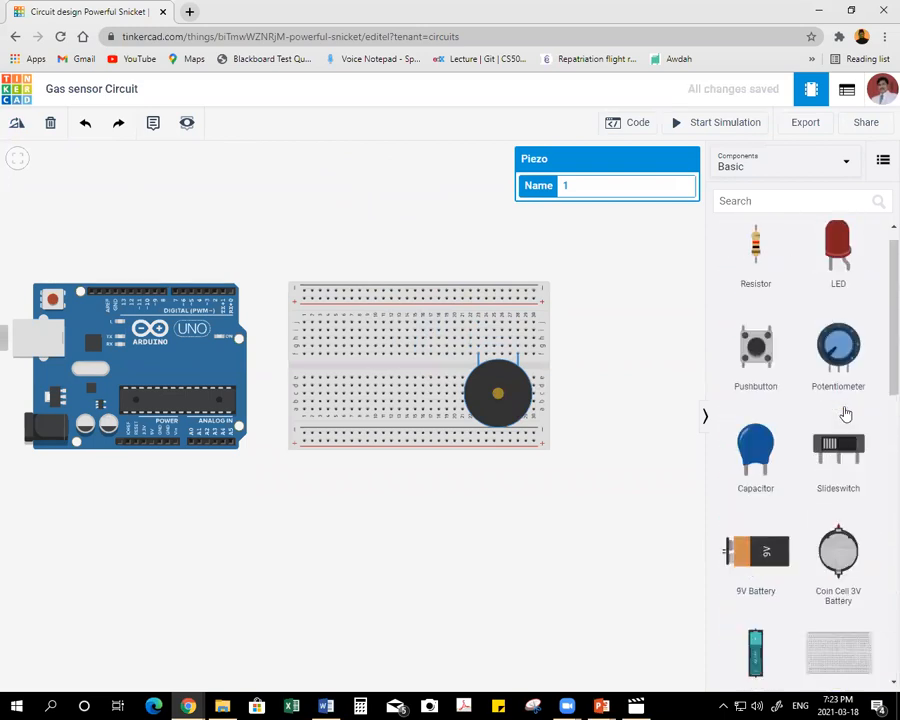
{"action": "left_click", "coordinate": [788, 165]}
{"action": "left_click", "coordinate": [757, 223]}
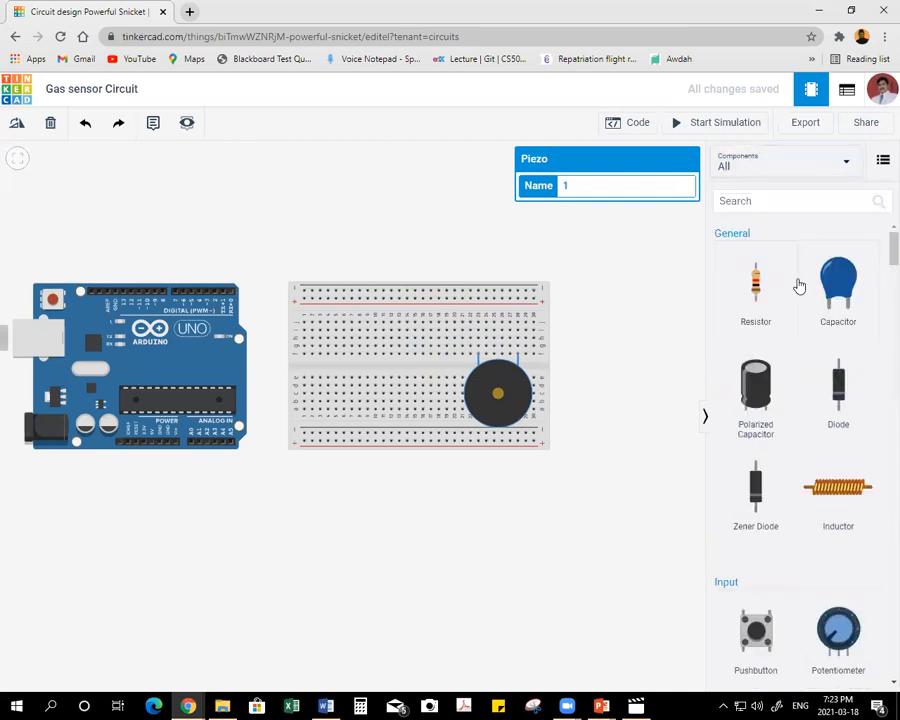
{"action": "scroll", "coordinate": [800, 340], "scroll_direction": "down", "scroll_amount": 10}
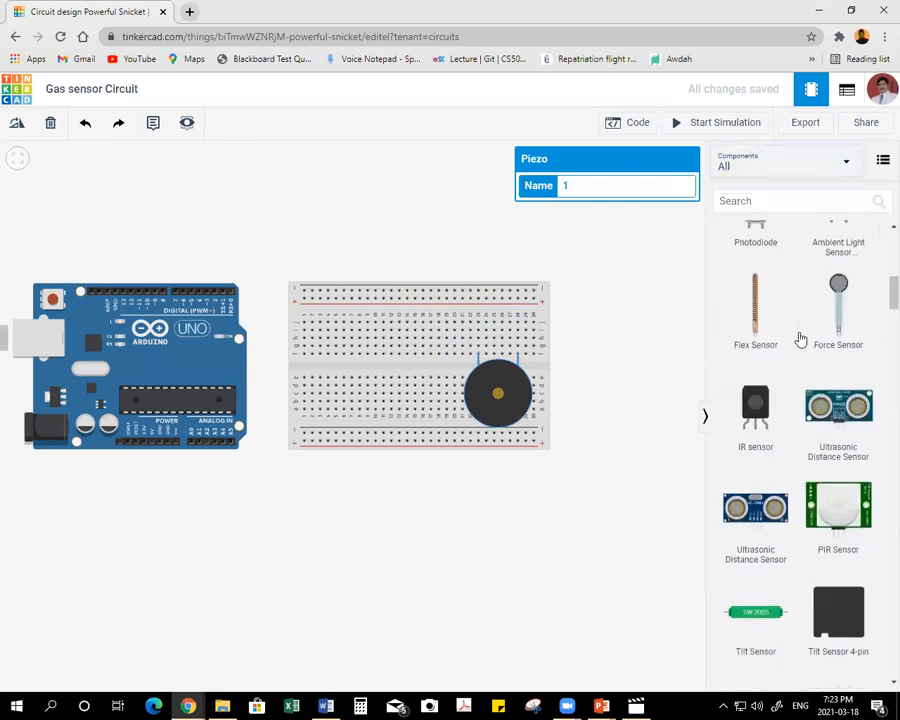
{"action": "scroll", "coordinate": [801, 340], "scroll_direction": "down", "scroll_amount": 1}
{"action": "left_click", "coordinate": [836, 364]}
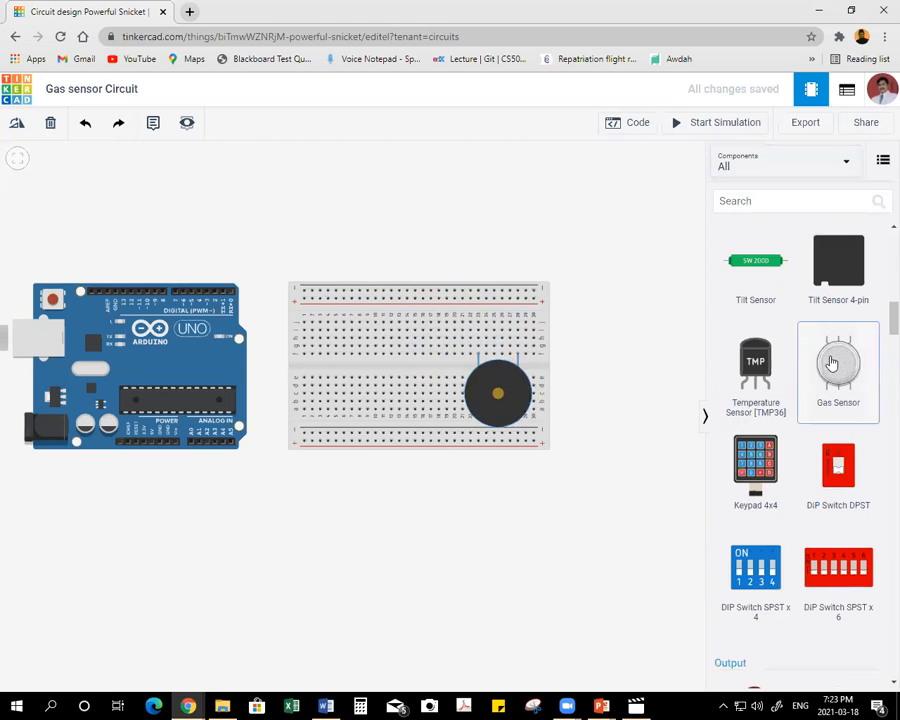
{"action": "left_click_drag", "start_coordinate": [533, 372], "coordinate": [351, 372]}
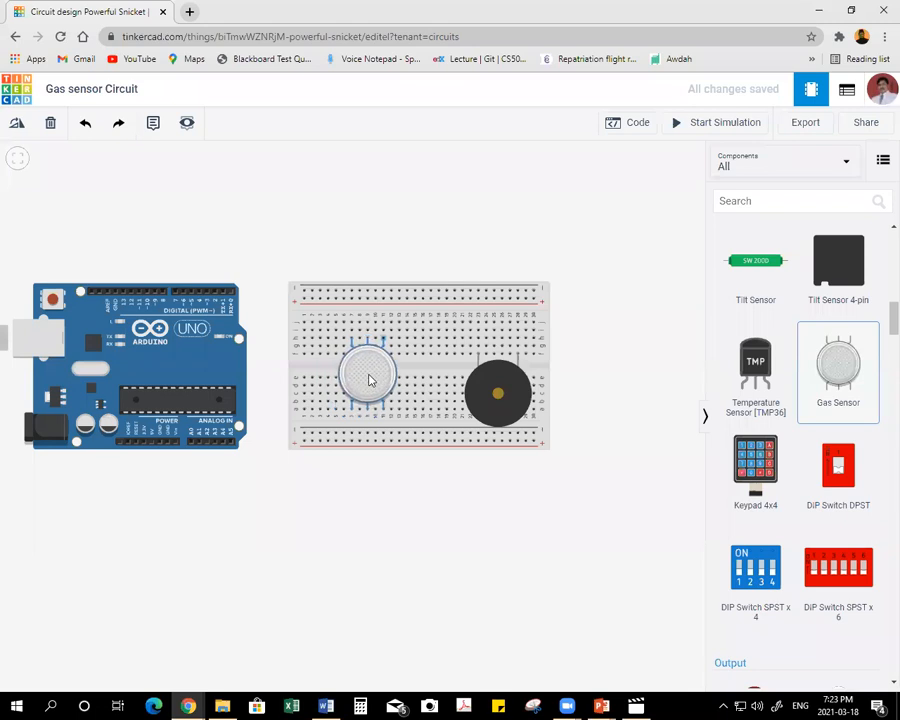
{"action": "left_click", "coordinate": [369, 379]}
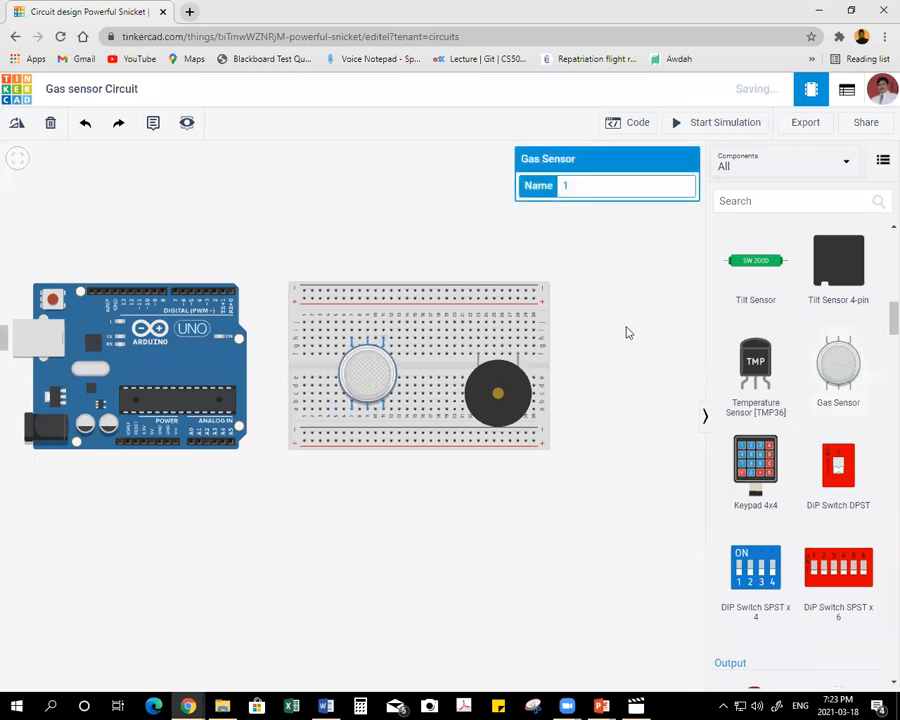
{"action": "left_click", "coordinate": [598, 270]}
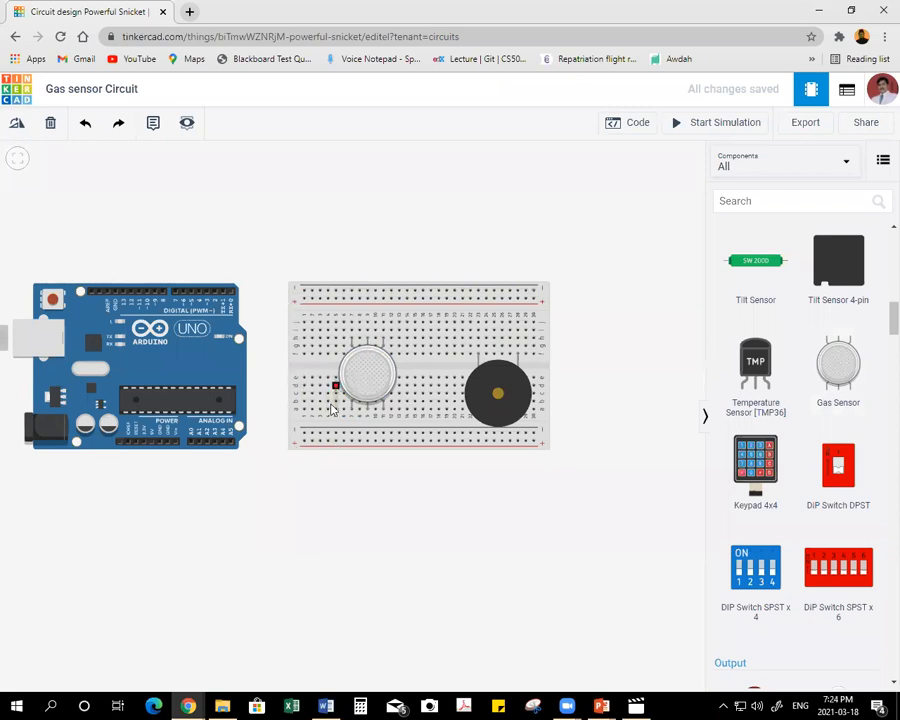
Wire the Arduino's 5V pin to the right end of the breadboard's lower positive rail and colour the wire red.
{"action": "left_click", "coordinate": [151, 447]}
{"action": "left_click", "coordinate": [151, 505]}
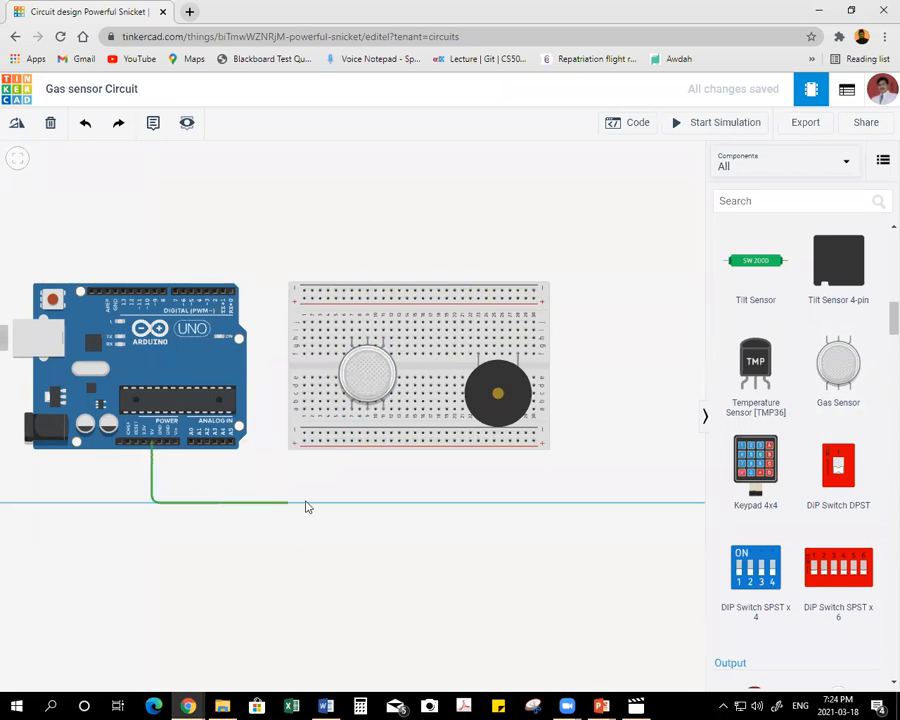
{"action": "left_click", "coordinate": [534, 501]}
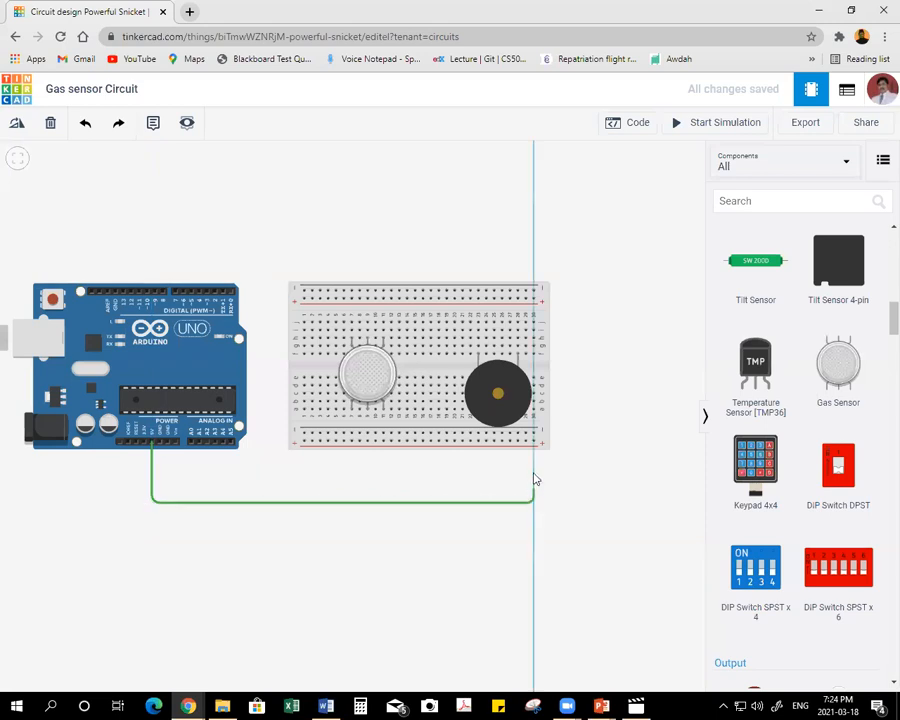
{"action": "left_click", "coordinate": [534, 442]}
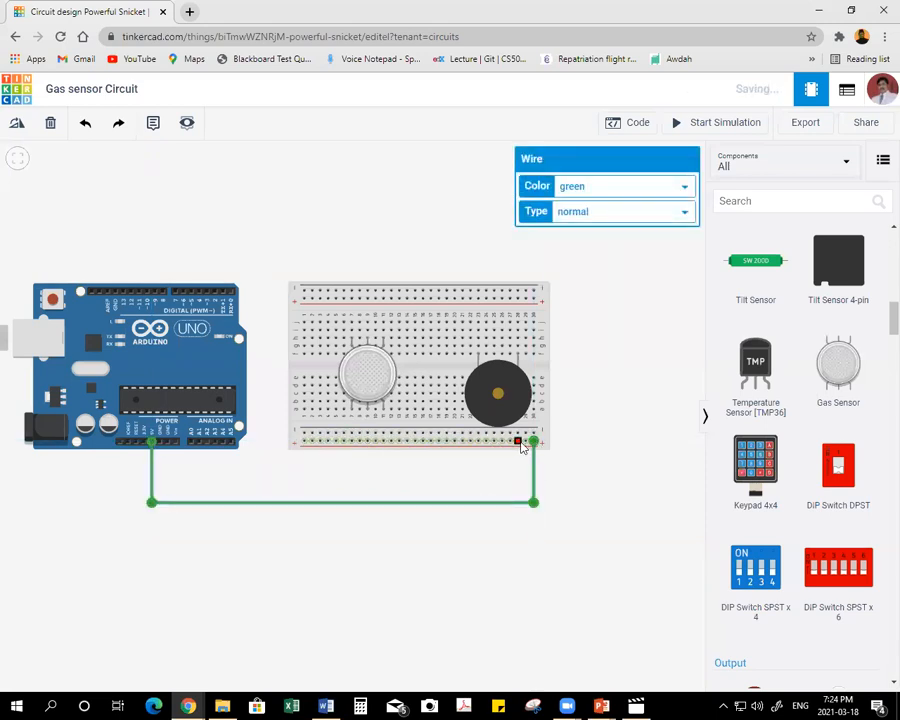
{"action": "left_click", "coordinate": [650, 189]}
{"action": "left_click", "coordinate": [625, 212]}
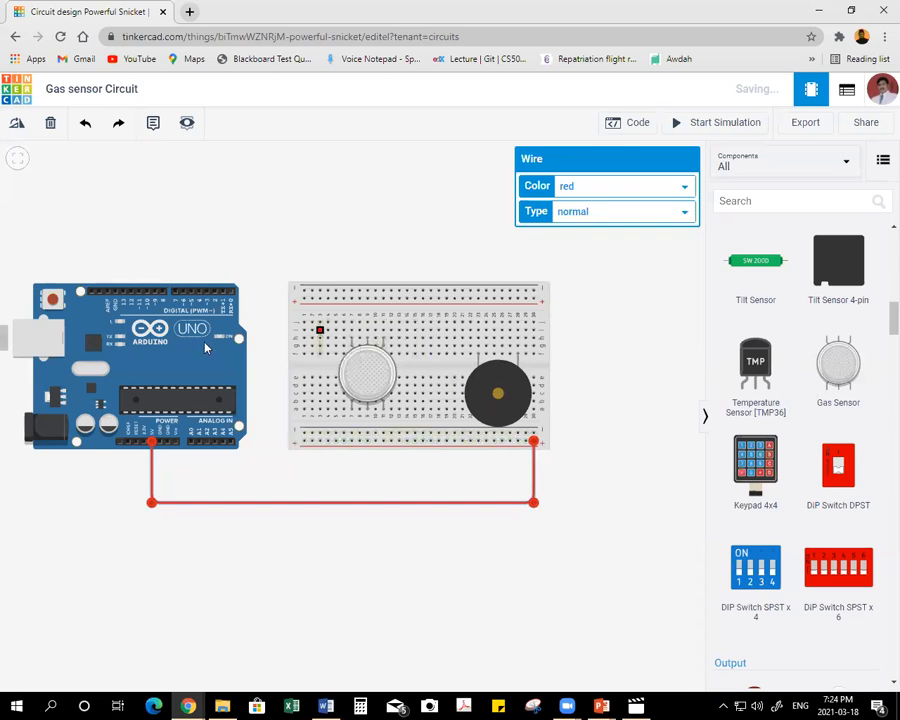
Wire the Arduino's upper GND pin to the right end of the breadboard's upper negative rail and colour the wire black.
{"action": "left_click", "coordinate": [115, 291]}
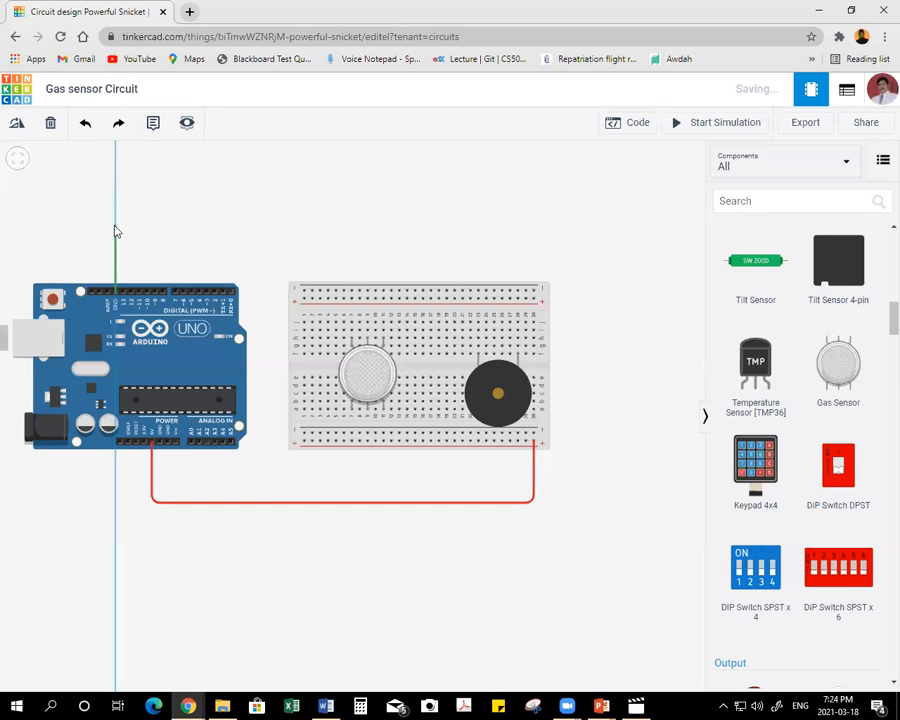
{"action": "left_click", "coordinate": [115, 223]}
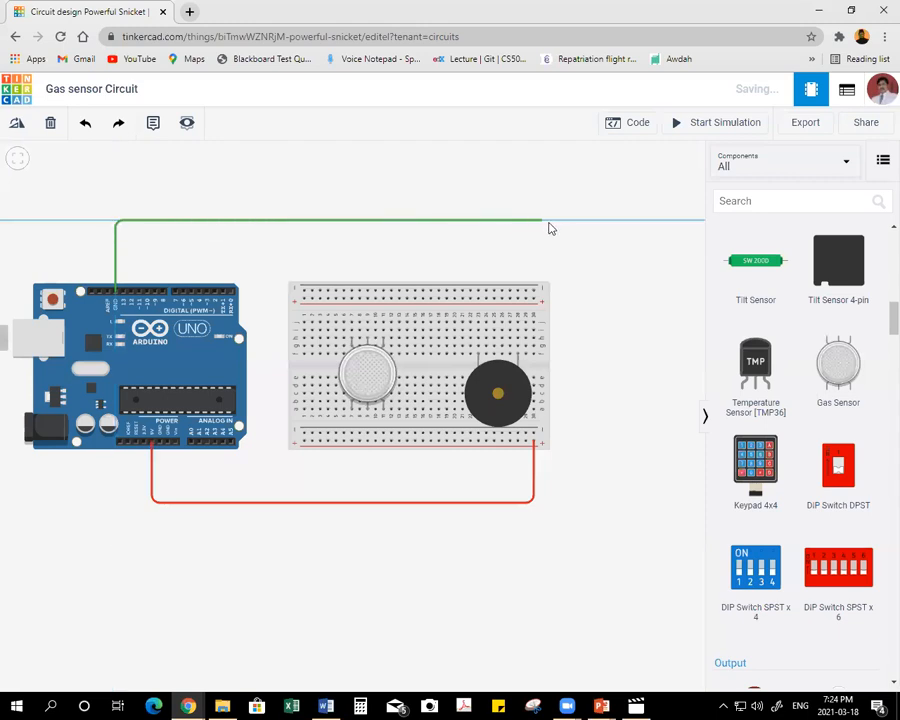
{"action": "left_click", "coordinate": [585, 223]}
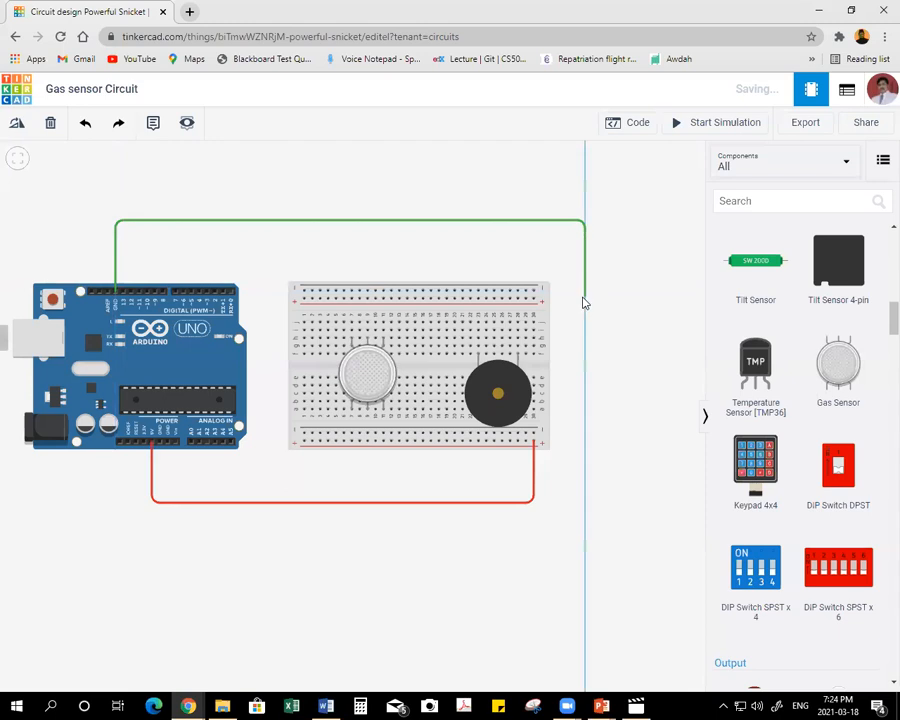
{"action": "left_click", "coordinate": [585, 299]}
{"action": "left_click", "coordinate": [534, 292]}
{"action": "left_click", "coordinate": [599, 185]}
{"action": "left_click", "coordinate": [593, 201]}
{"action": "left_click", "coordinate": [617, 309]}
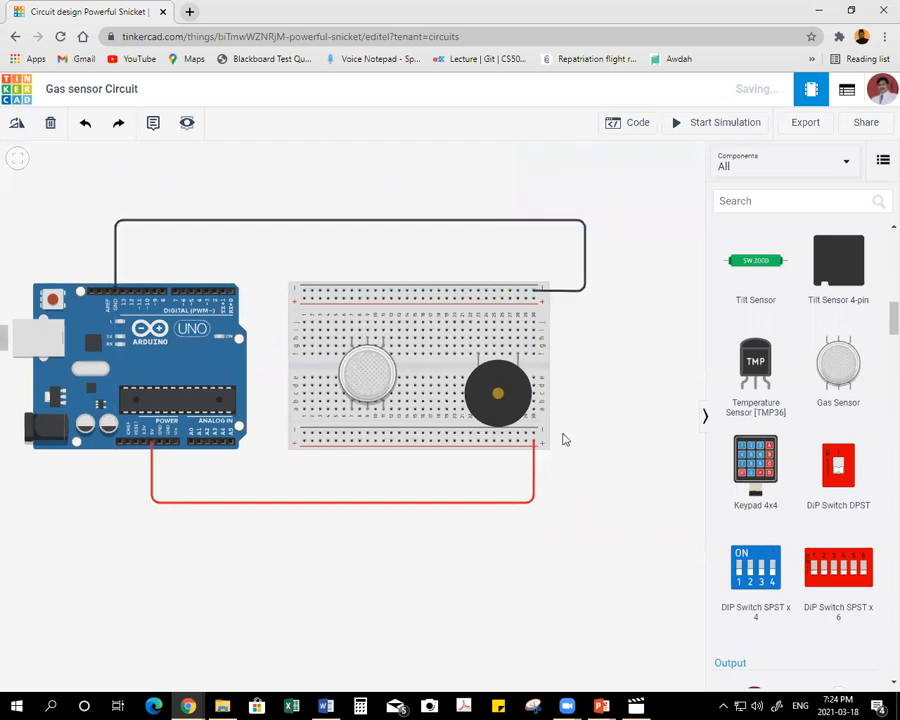
Straighten the black ground wire so it runs horizontally above the boards and drops vertically into the upper negative rail.
{"action": "left_click_drag", "start_coordinate": [587, 272], "coordinate": [535, 252]}
{"action": "left_click", "coordinate": [585, 271]}
{"action": "left_click", "coordinate": [533, 214]}
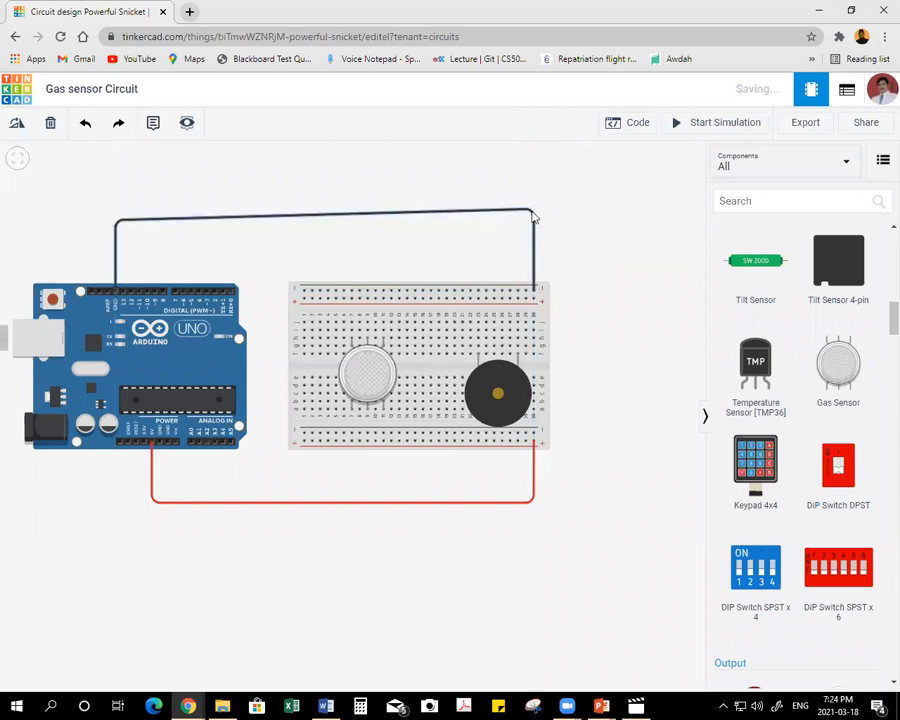
{"action": "scroll", "coordinate": [450, 259], "scroll_direction": "down", "scroll_amount": 2}
{"action": "scroll", "coordinate": [480, 248], "scroll_direction": "down", "scroll_amount": 1}
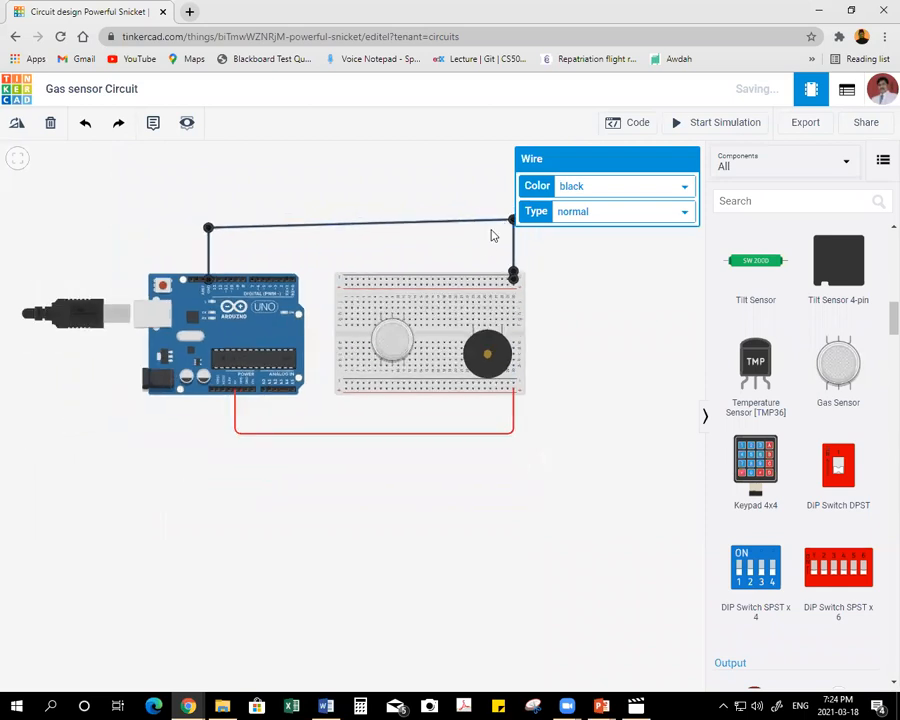
{"action": "left_click_drag", "start_coordinate": [514, 220], "coordinate": [513, 229]}
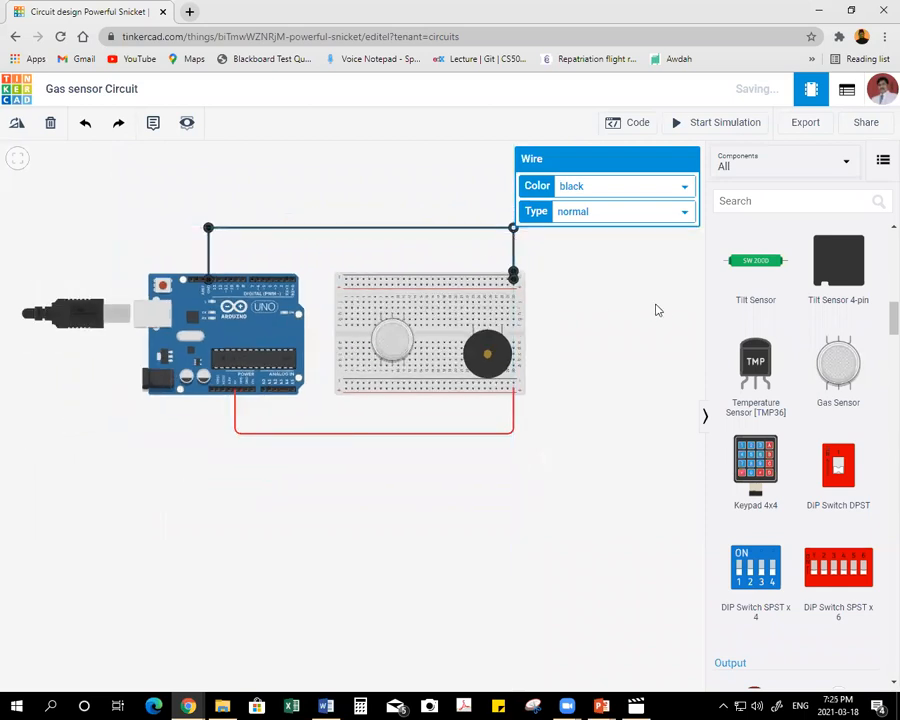
{"action": "left_click", "coordinate": [611, 301]}
Connect the piezo's left leg to the upper negative rail with a straight wire and colour it black.
{"action": "left_click_drag", "start_coordinate": [455, 586], "coordinate": [445, 579]}
{"action": "left_click_drag", "start_coordinate": [559, 554], "coordinate": [435, 583]}
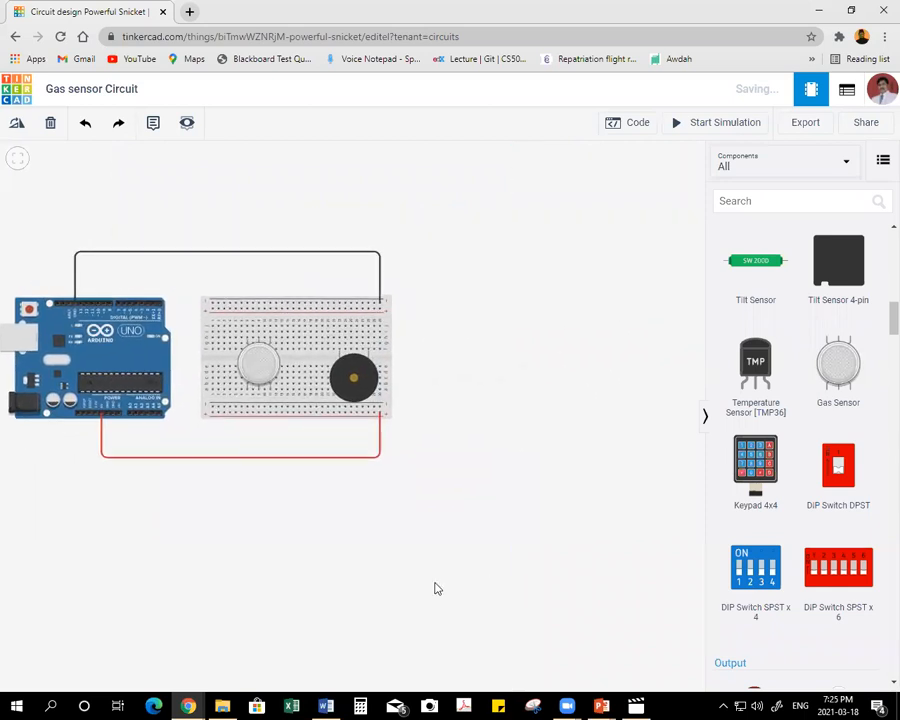
{"action": "scroll", "coordinate": [401, 394], "scroll_direction": "up", "scroll_amount": 3}
{"action": "left_click_drag", "start_coordinate": [358, 530], "coordinate": [509, 570]}
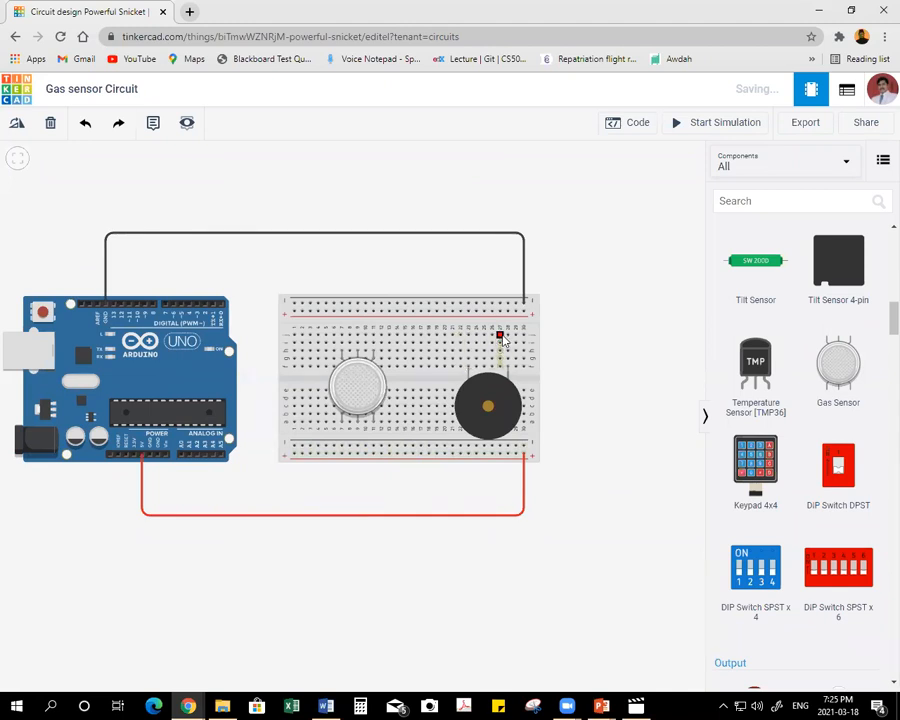
{"action": "left_click", "coordinate": [467, 371]}
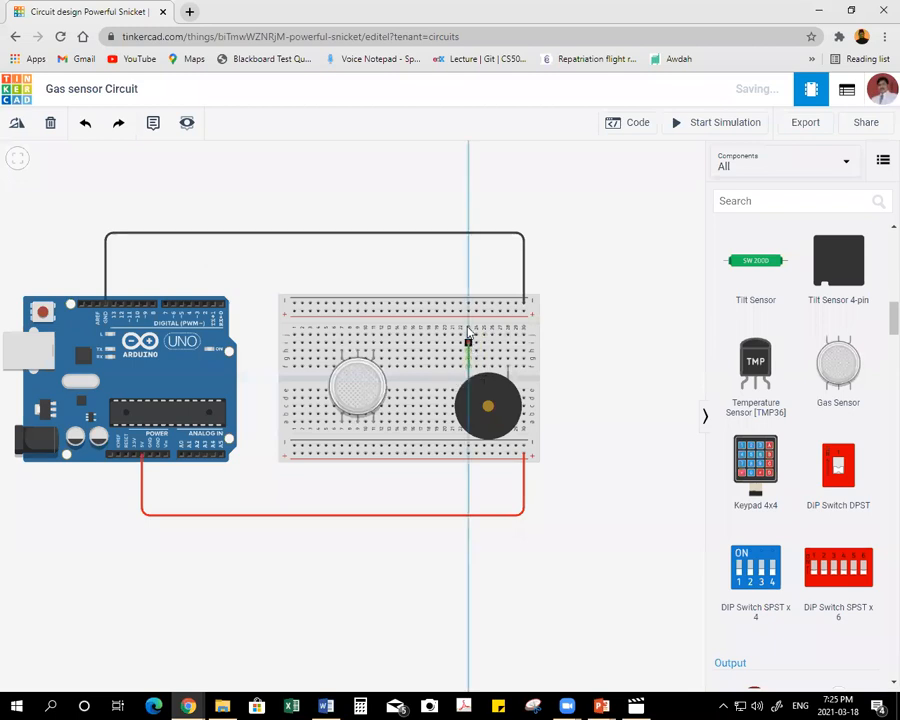
{"action": "left_click", "coordinate": [468, 304]}
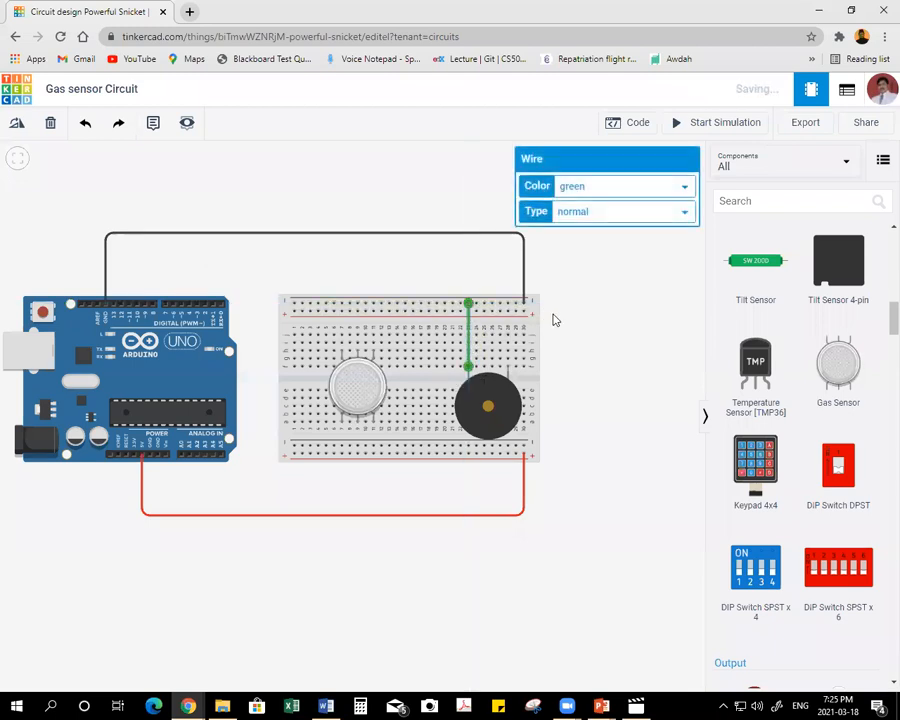
{"action": "left_click", "coordinate": [588, 186]}
{"action": "left_click", "coordinate": [584, 204]}
{"action": "left_click", "coordinate": [589, 384]}
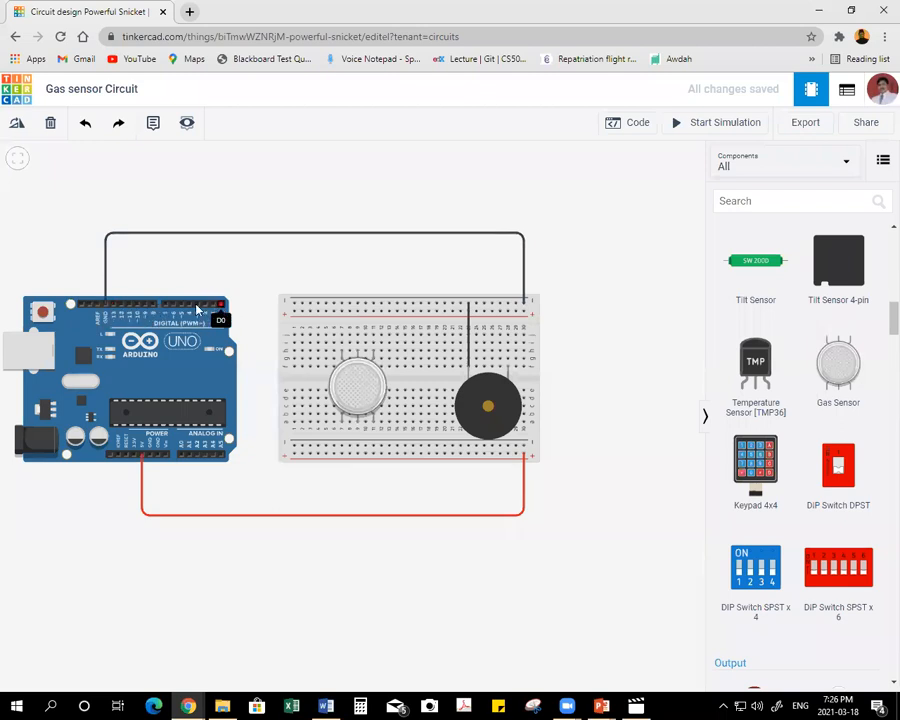
Wire Arduino digital pin 9 above the boards and down to the breadboard column of the piezo's right leg, then colour the wire orange.
{"action": "left_click", "coordinate": [145, 307]}
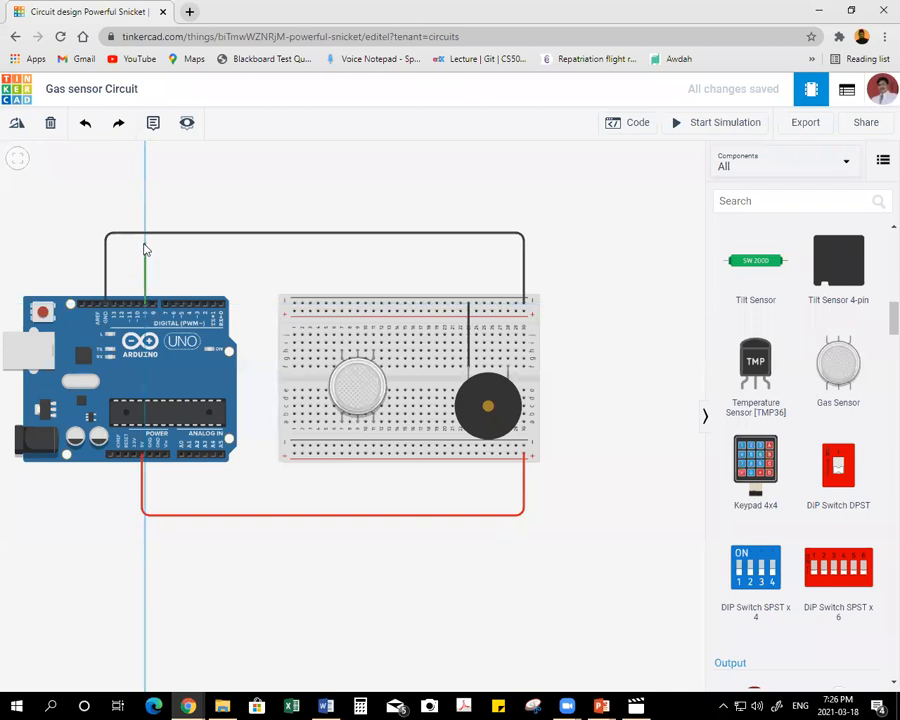
{"action": "left_click", "coordinate": [145, 245]}
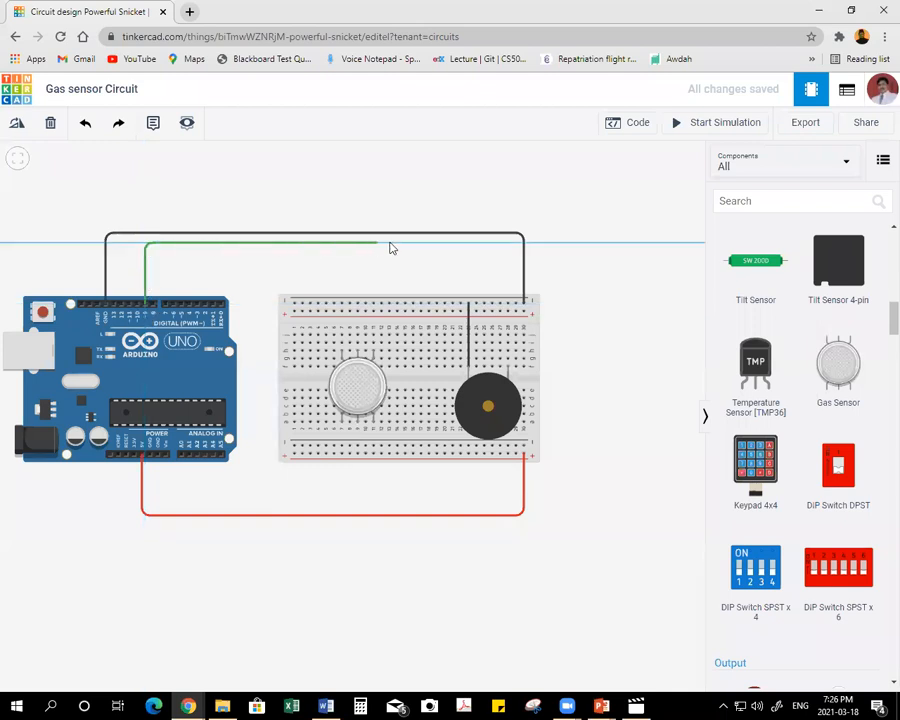
{"action": "left_click", "coordinate": [507, 245]}
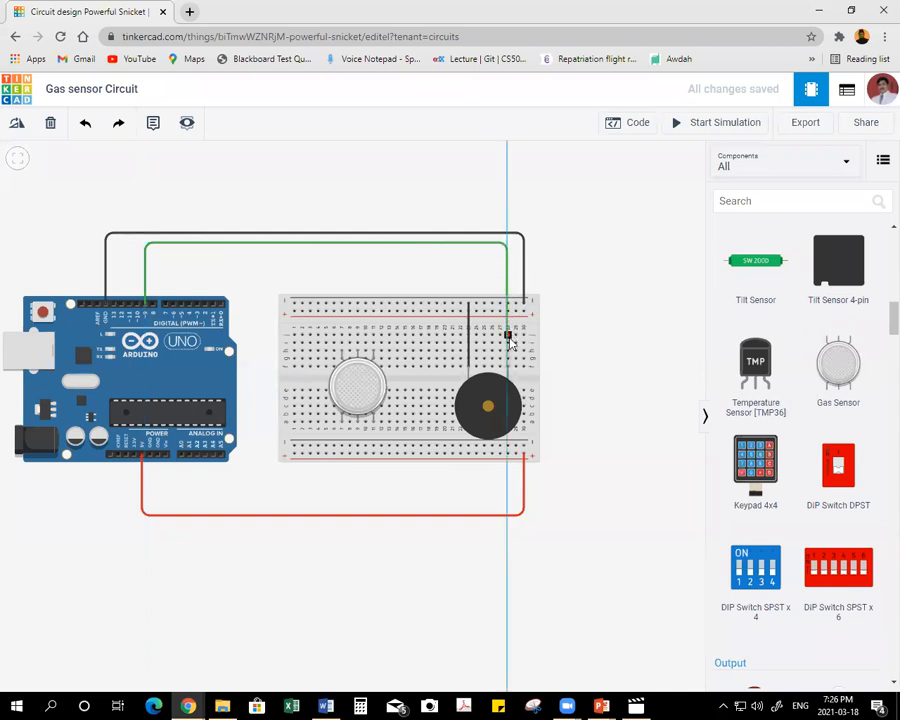
{"action": "left_click", "coordinate": [507, 334]}
{"action": "left_click", "coordinate": [596, 190]}
{"action": "left_click", "coordinate": [576, 229]}
{"action": "left_click", "coordinate": [596, 297]}
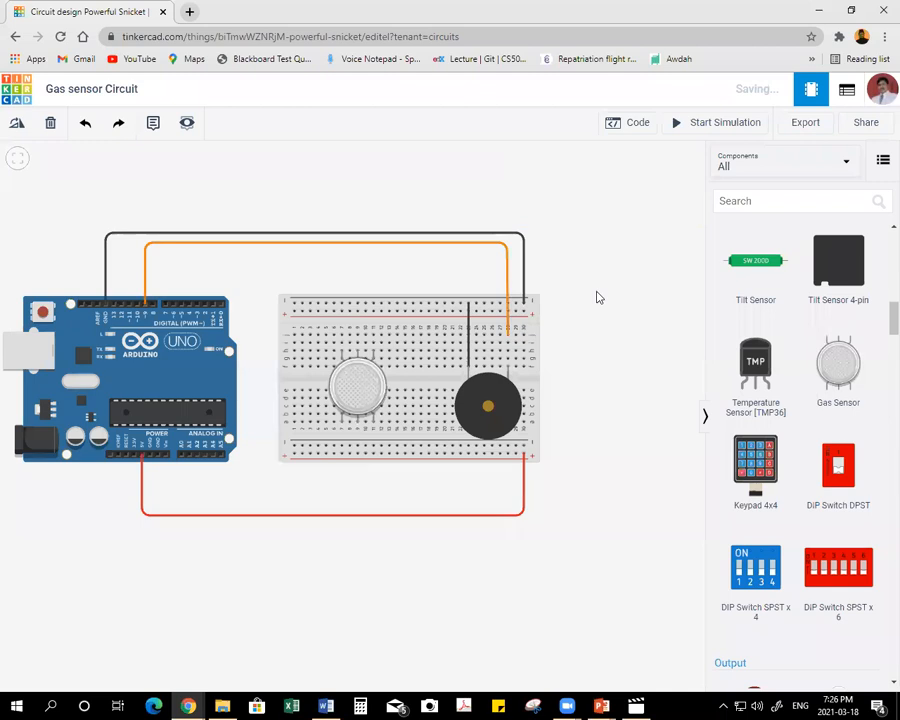
Connect the gas sensor's lower right pin B2 straight down to the lower positive rail and colour the wire red.
{"action": "left_click", "coordinate": [363, 396]}
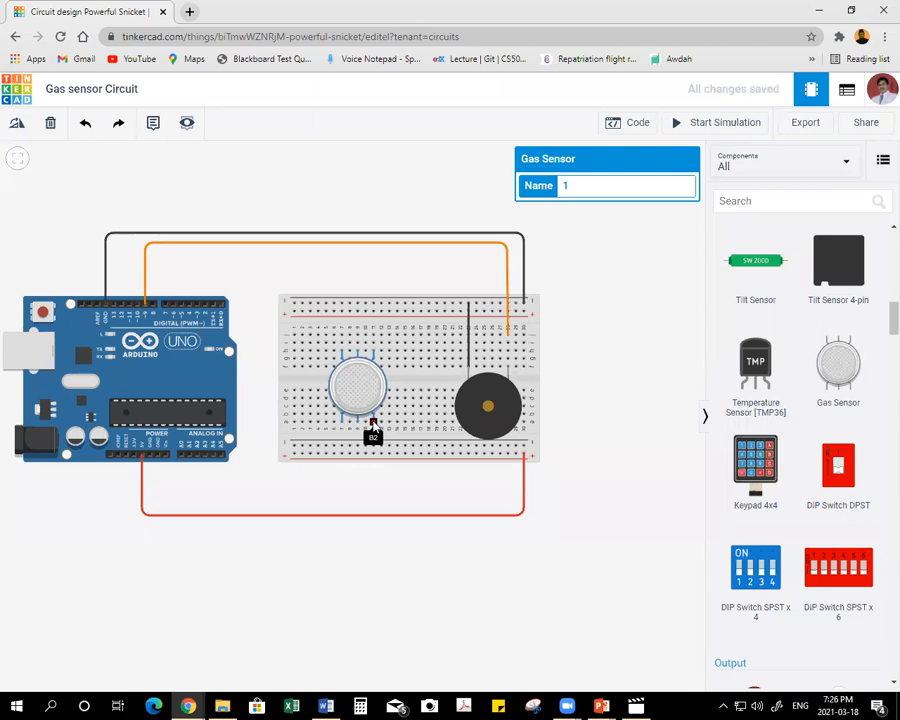
{"action": "left_click", "coordinate": [373, 427]}
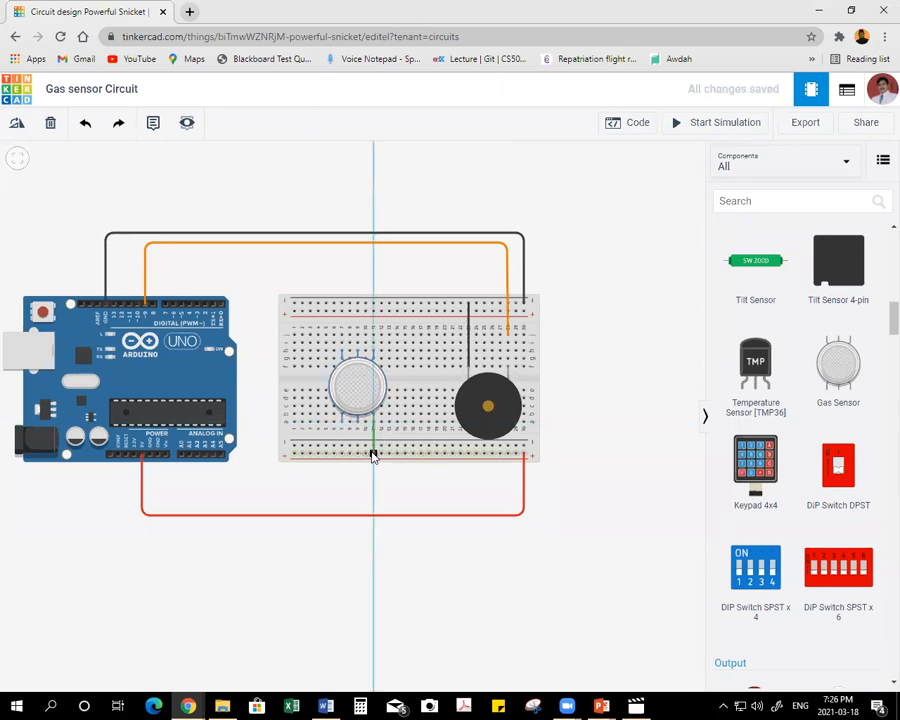
{"action": "left_click", "coordinate": [373, 456]}
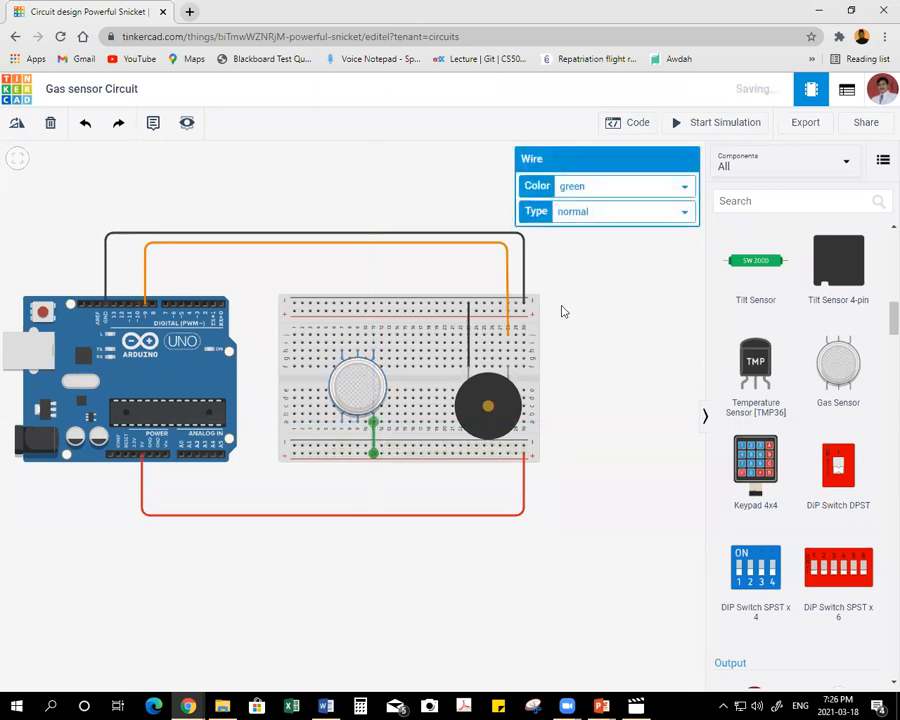
{"action": "left_click", "coordinate": [613, 187]}
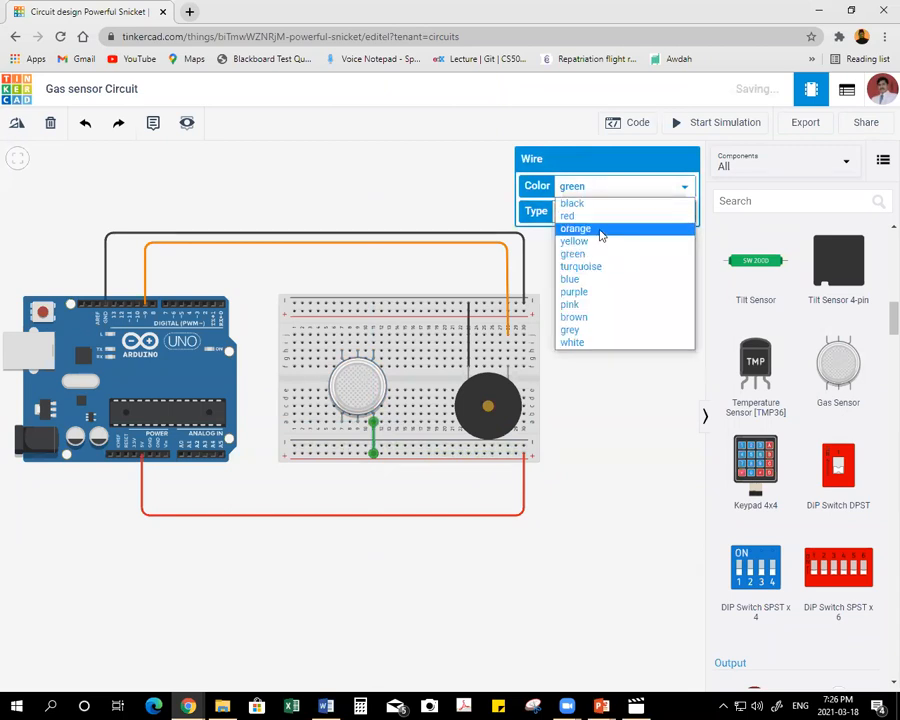
{"action": "left_click", "coordinate": [600, 225]}
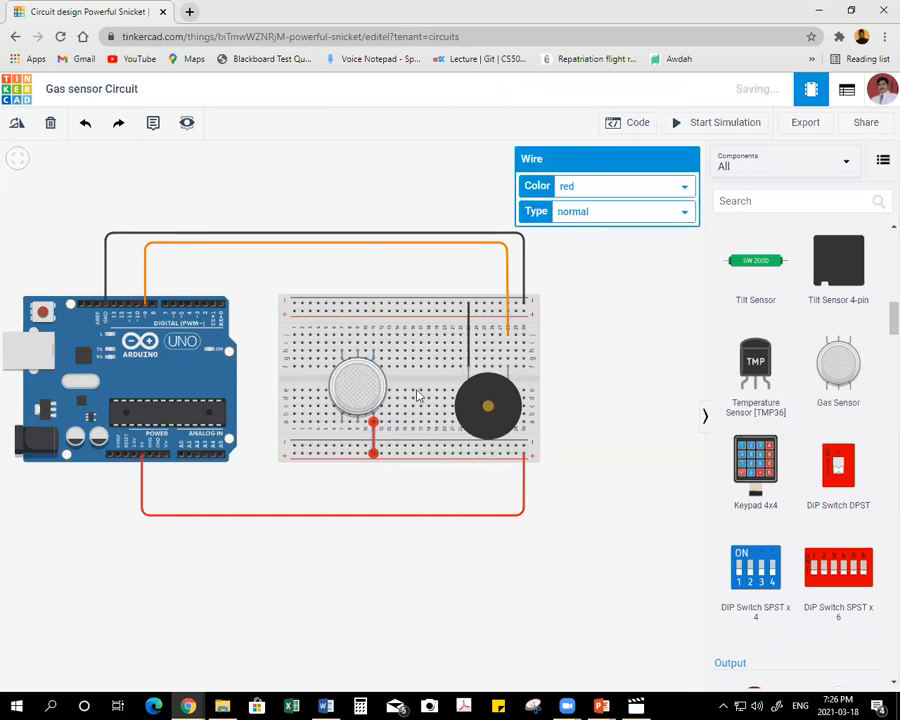
Connect the gas sensor's lower middle pin straight down to the lower positive rail and colour the wire red.
{"action": "left_click", "coordinate": [357, 428]}
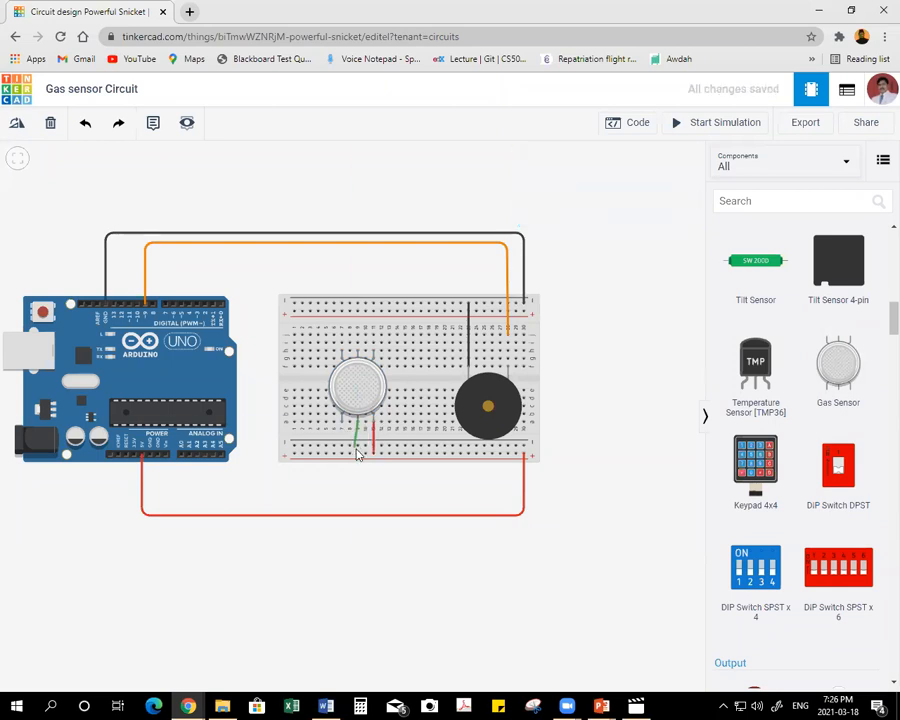
{"action": "left_click", "coordinate": [358, 455]}
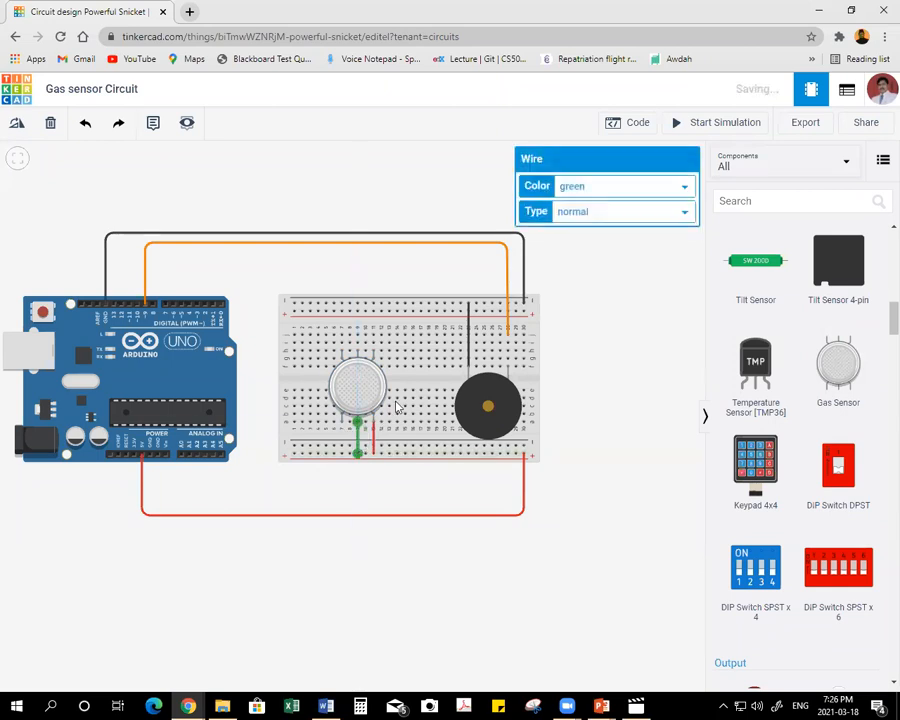
{"action": "left_click", "coordinate": [605, 190]}
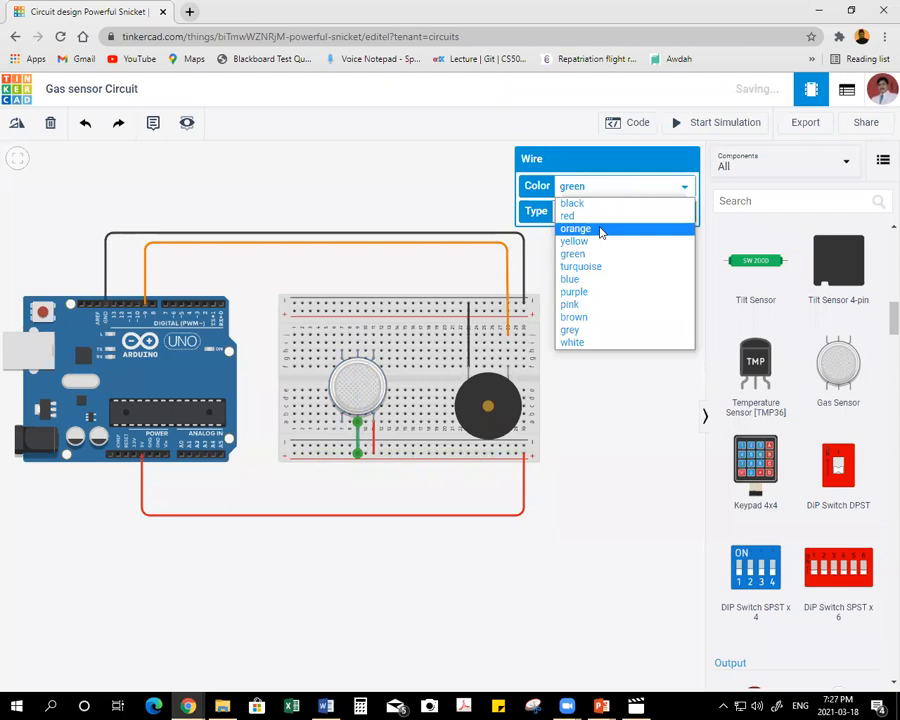
{"action": "left_click", "coordinate": [568, 216]}
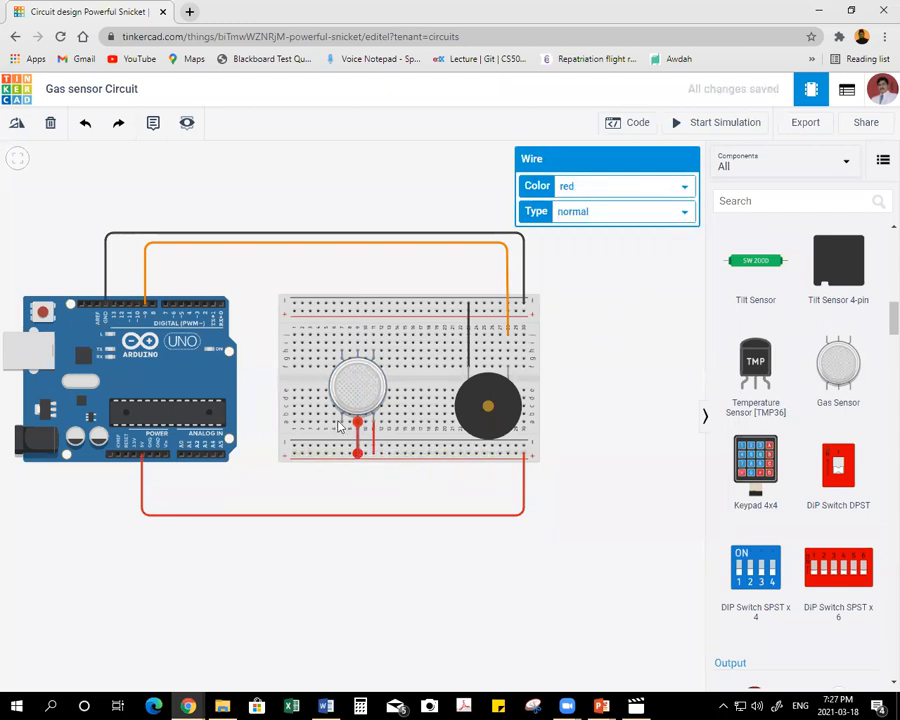
Connect the gas sensor's lower left pin straight down to the lower positive rail and colour the wire red.
{"action": "left_click", "coordinate": [341, 425]}
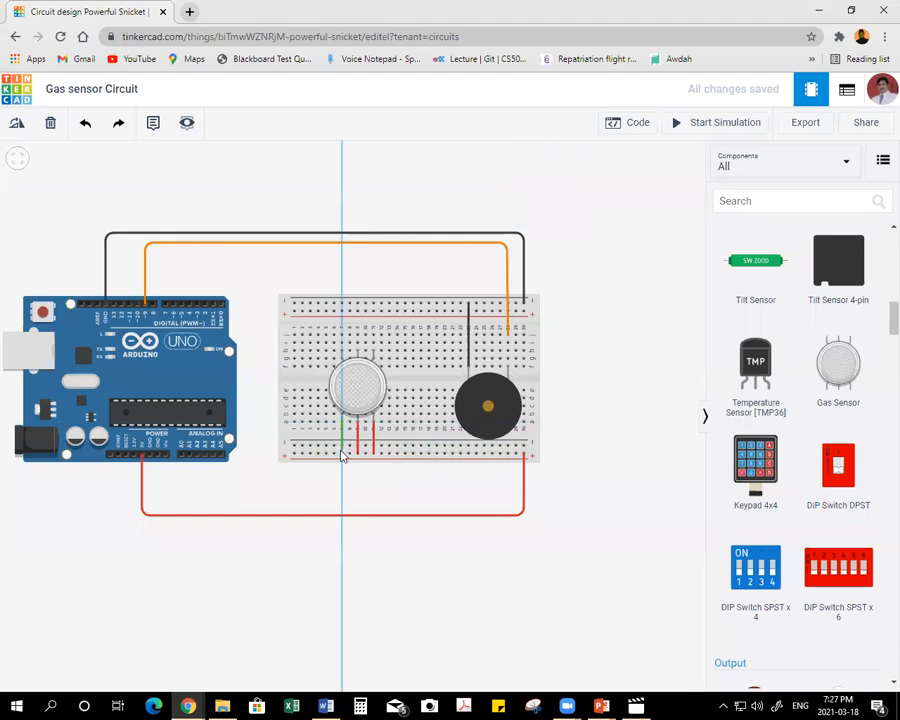
{"action": "left_click", "coordinate": [341, 455]}
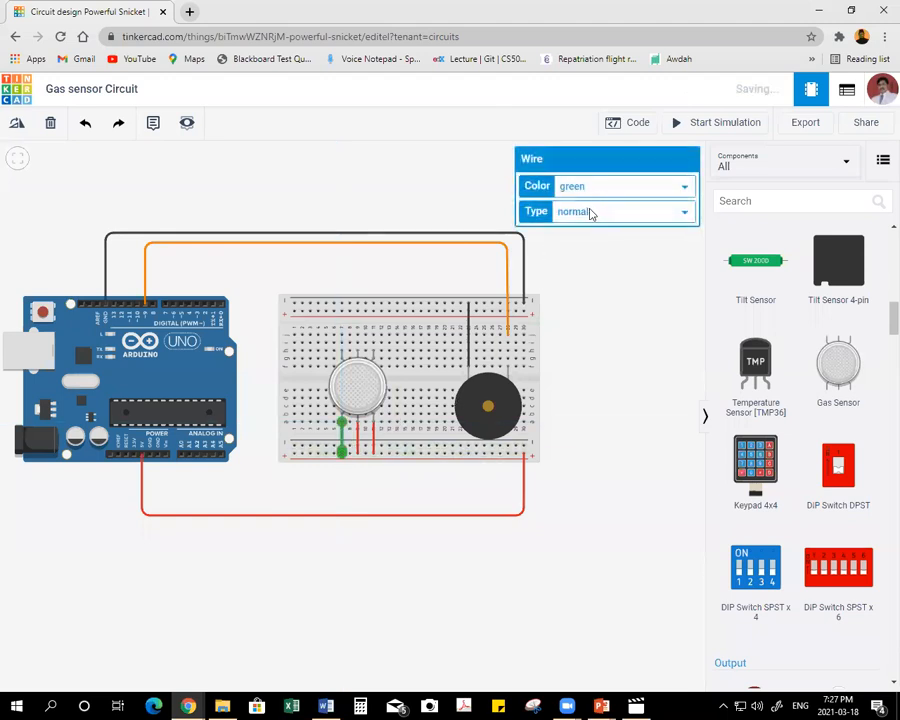
{"action": "left_click", "coordinate": [594, 195]}
{"action": "left_click", "coordinate": [586, 215]}
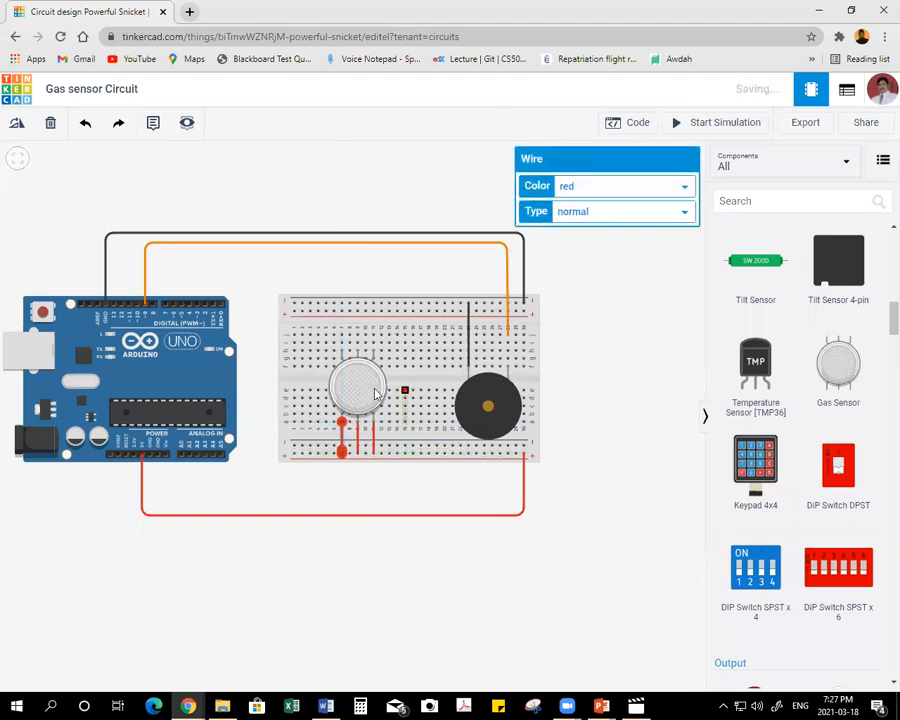
{"action": "left_click", "coordinate": [608, 418]}
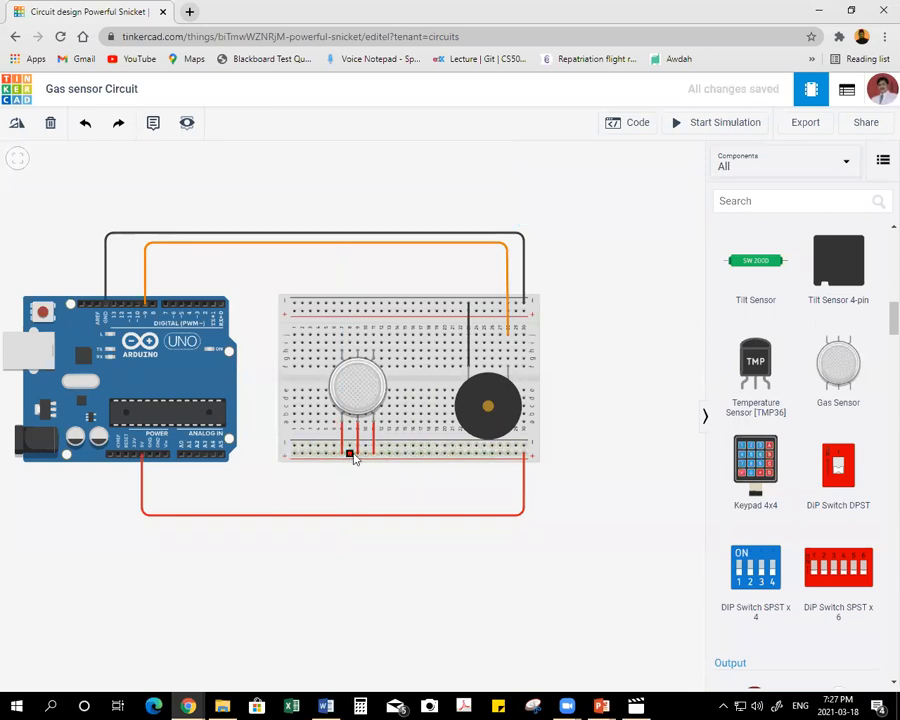
Wire the gas sensor's upper right pin over the breadboard and down between the boards to Arduino pin A0, and colour it purple.
{"action": "left_click", "coordinate": [373, 356]}
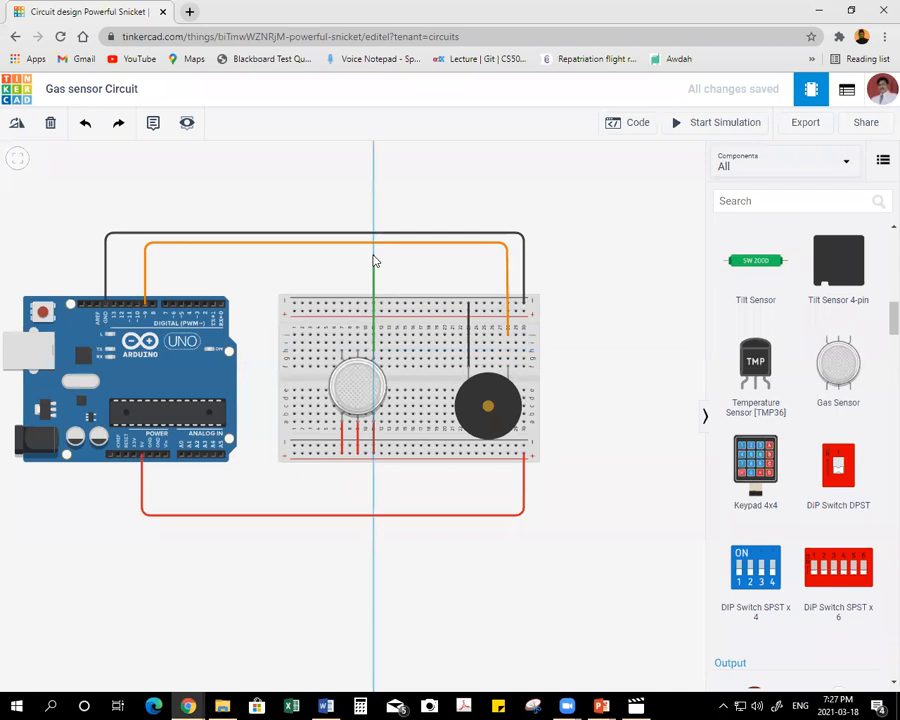
{"action": "left_click", "coordinate": [373, 255]}
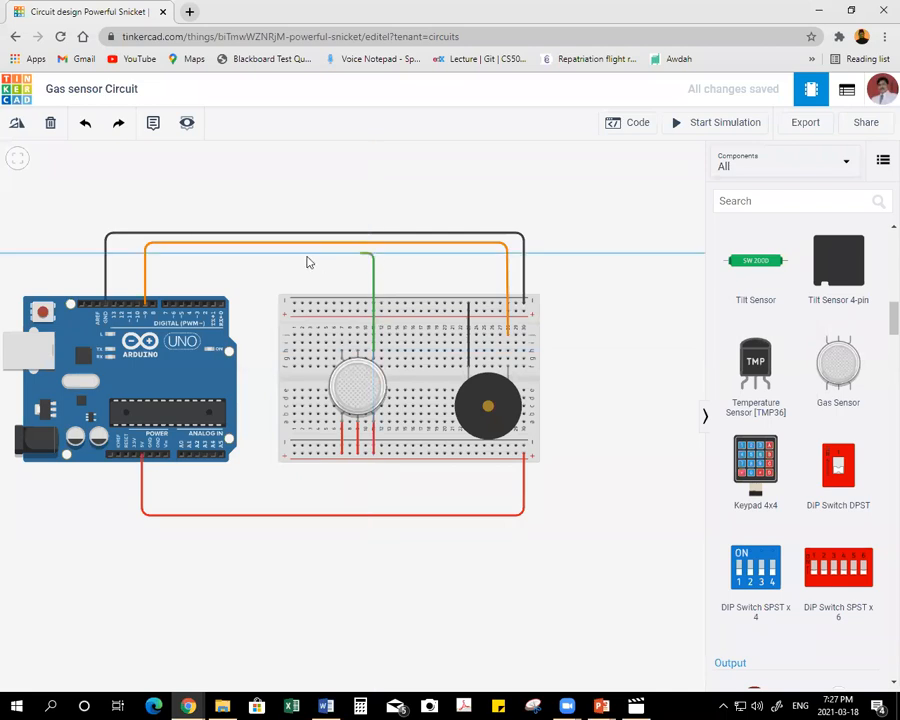
{"action": "left_click", "coordinate": [255, 257]}
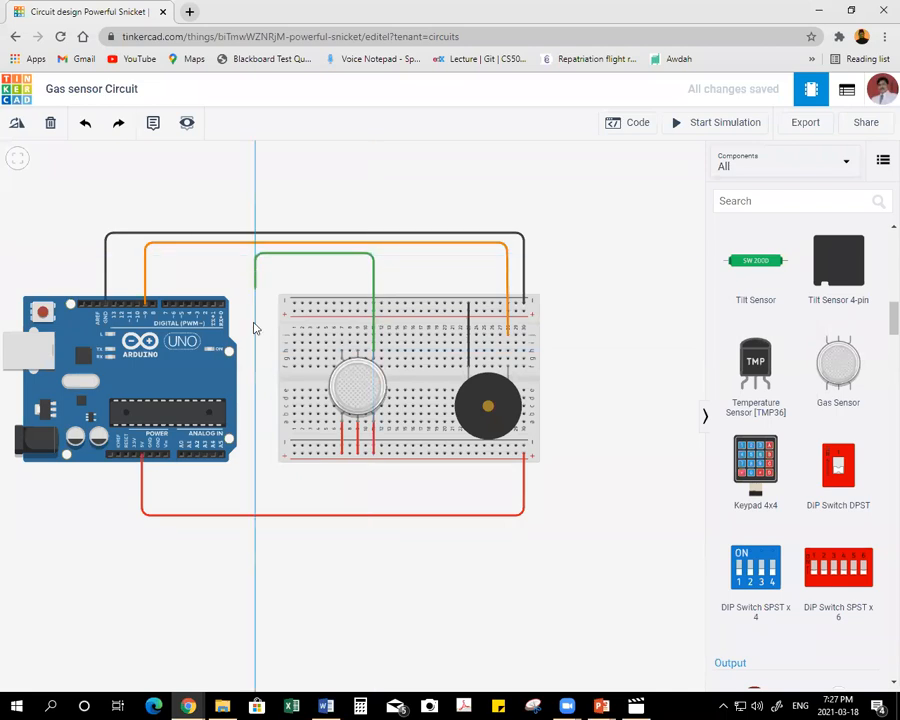
{"action": "left_click", "coordinate": [229, 485]}
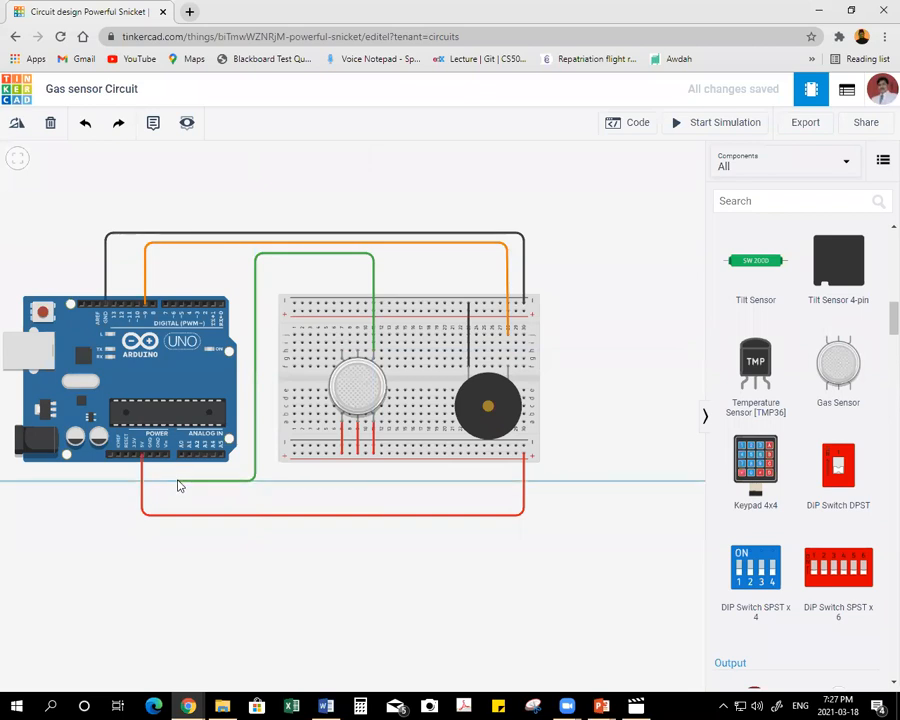
{"action": "left_click", "coordinate": [179, 478]}
{"action": "left_click", "coordinate": [180, 457]}
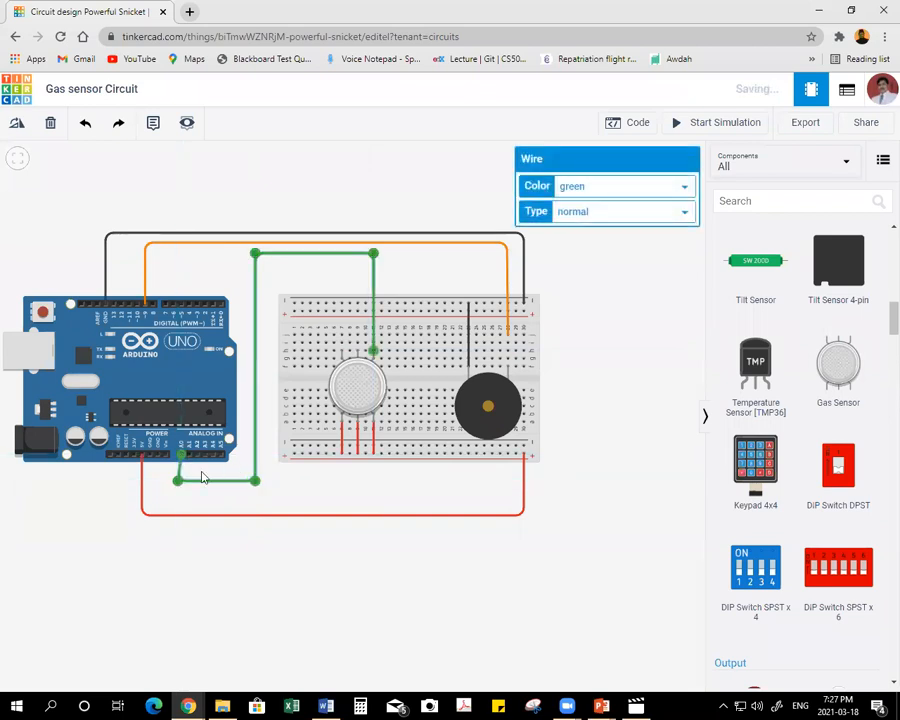
{"action": "left_click", "coordinate": [592, 189]}
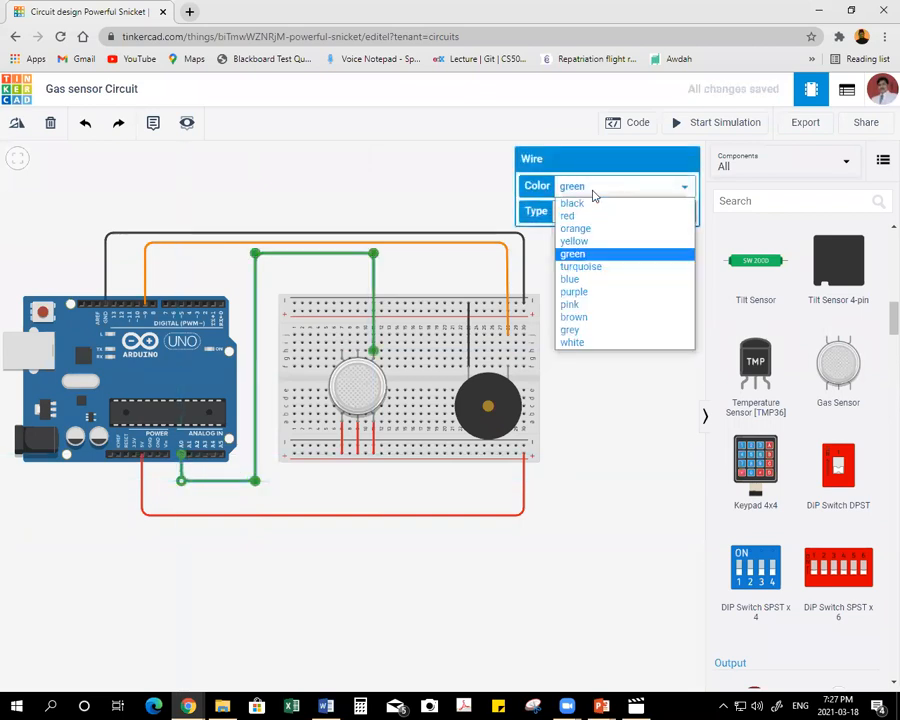
{"action": "left_click", "coordinate": [594, 291]}
{"action": "left_click", "coordinate": [615, 373]}
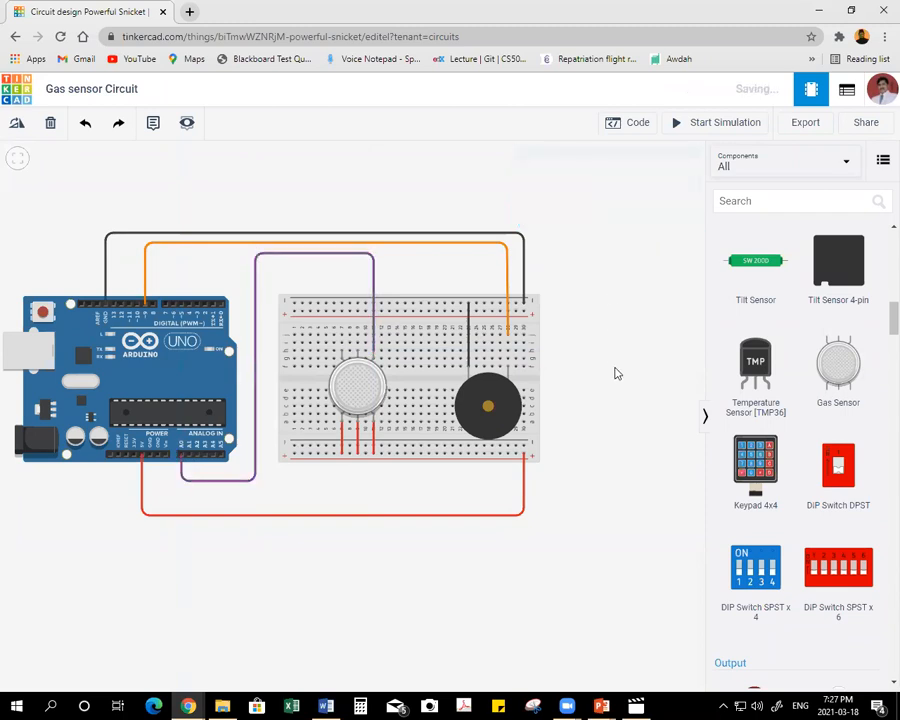
Connect the breadboard column of the gas sensor's upper middle pin to the upper negative rail with a black wire.
{"action": "left_click", "coordinate": [357, 336]}
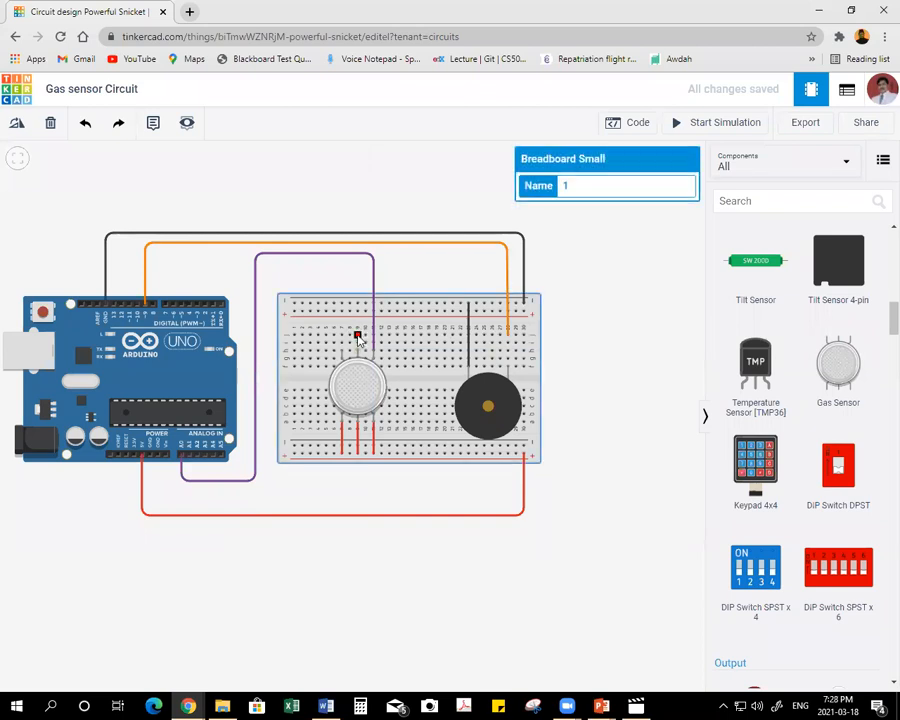
{"action": "left_click", "coordinate": [357, 336]}
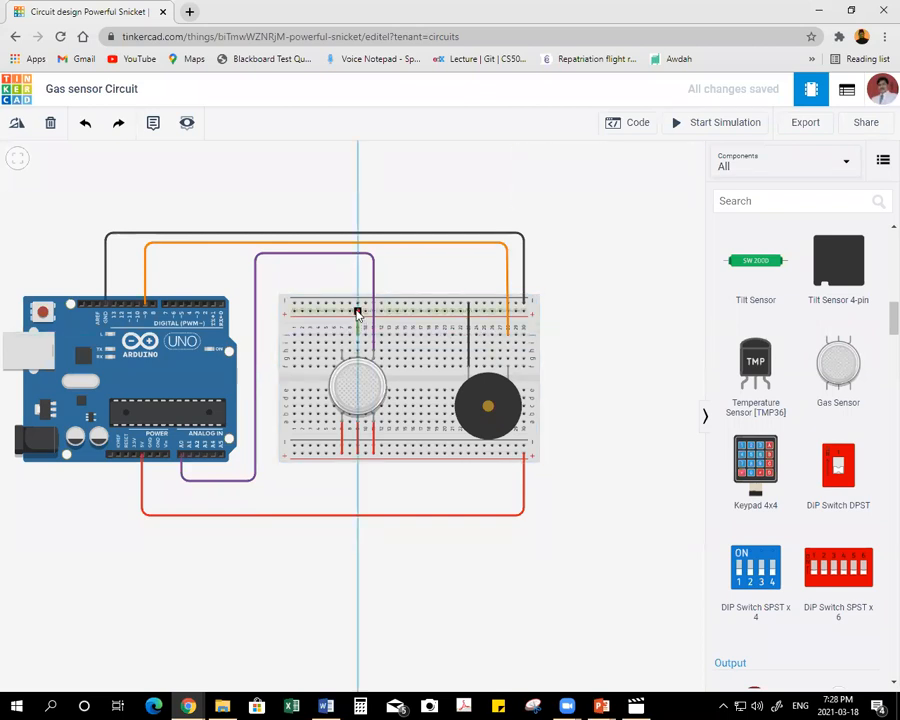
{"action": "left_click", "coordinate": [357, 334]}
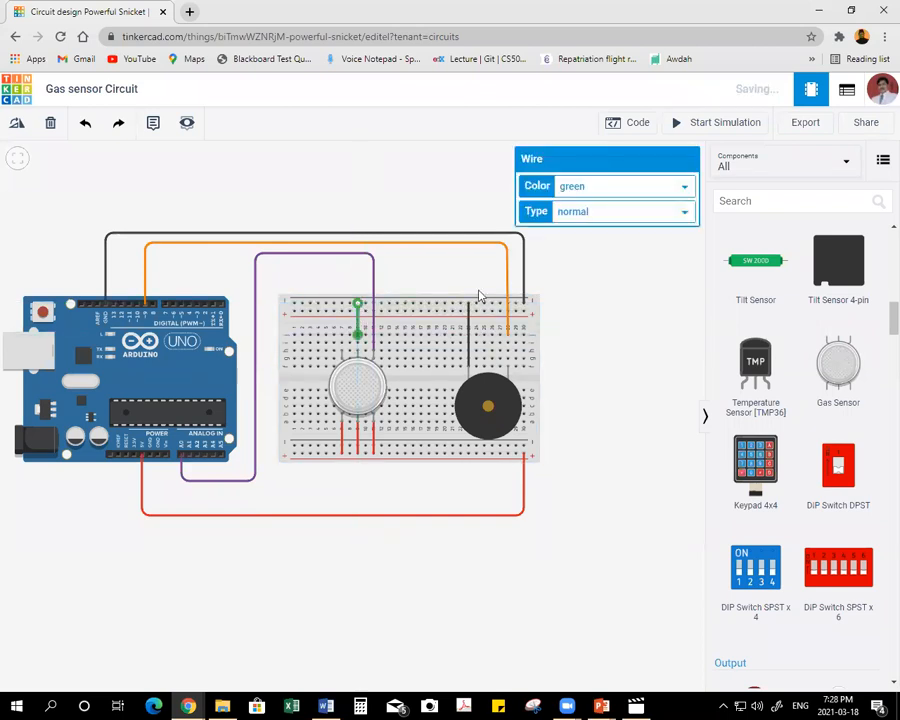
{"action": "left_click", "coordinate": [582, 188]}
{"action": "left_click", "coordinate": [574, 204]}
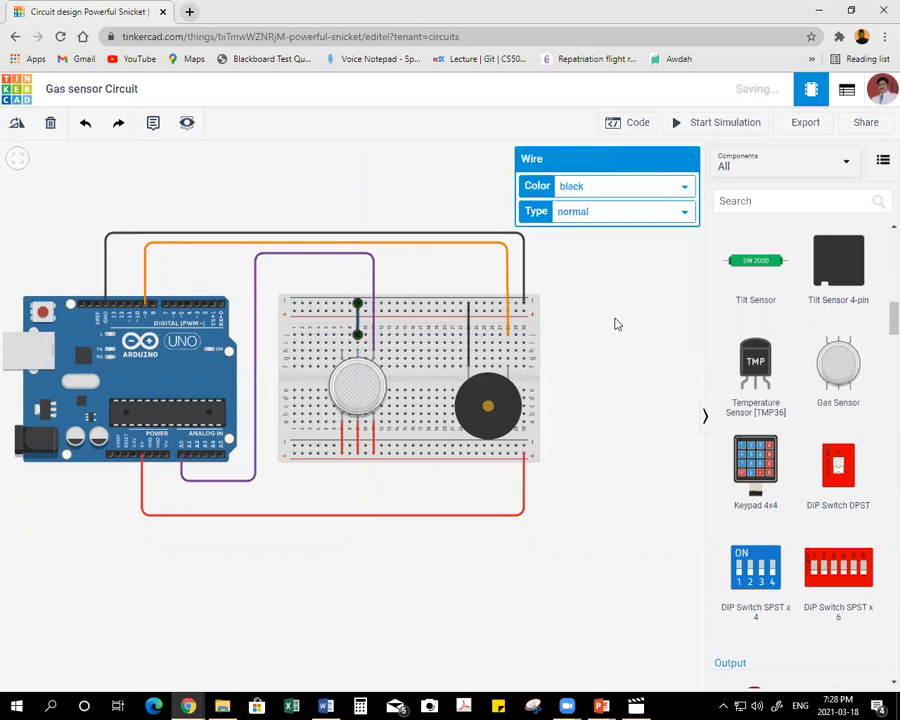
{"action": "left_click", "coordinate": [610, 314]}
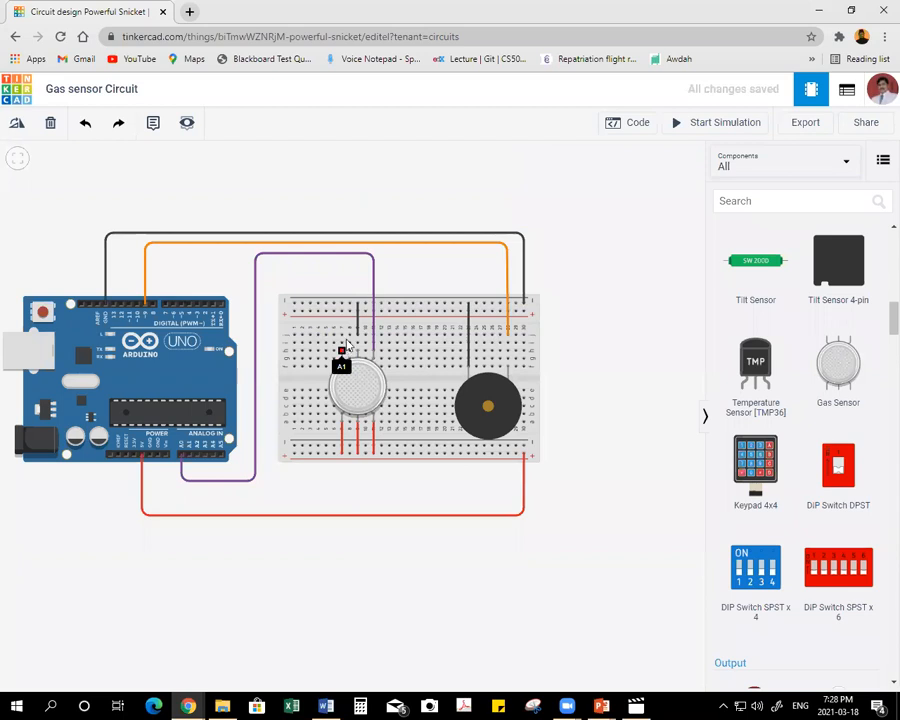
Add a 1 kΩ resistor, rotate it horizontal and place it on the breadboard with its right end above the gas sensor's upper left pin.
{"action": "left_click", "coordinate": [762, 164]}
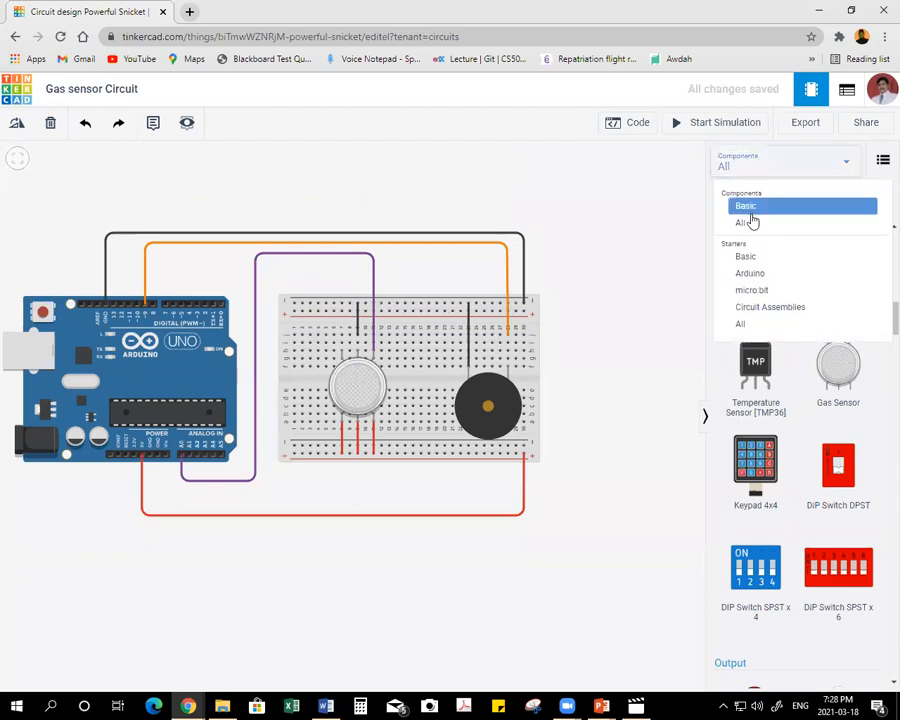
{"action": "left_click", "coordinate": [750, 208]}
{"action": "left_click_drag", "start_coordinate": [756, 274], "coordinate": [303, 192]}
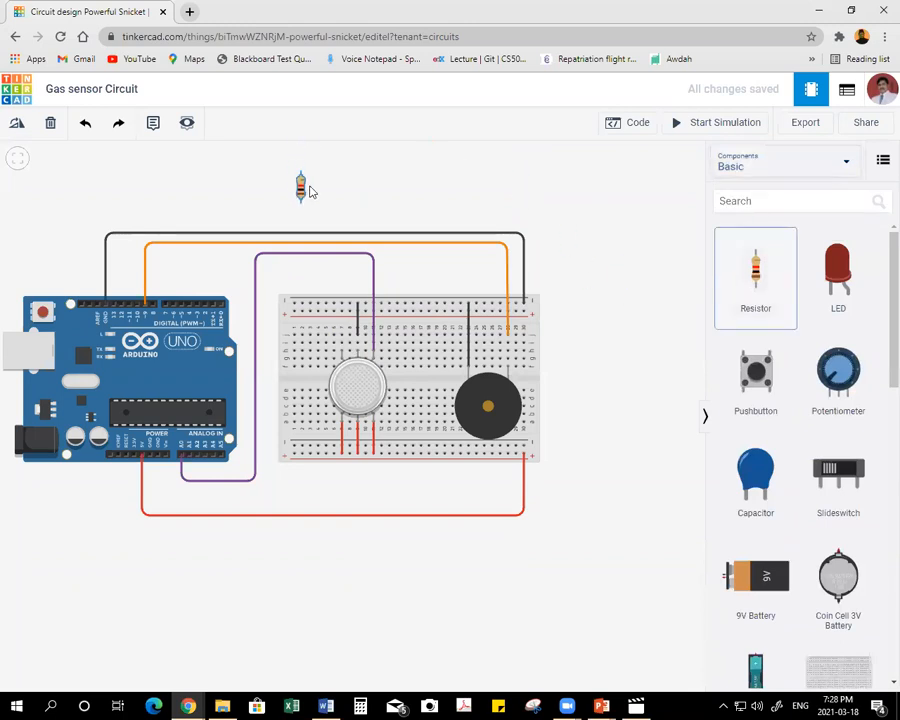
{"action": "left_click", "coordinate": [19, 124]}
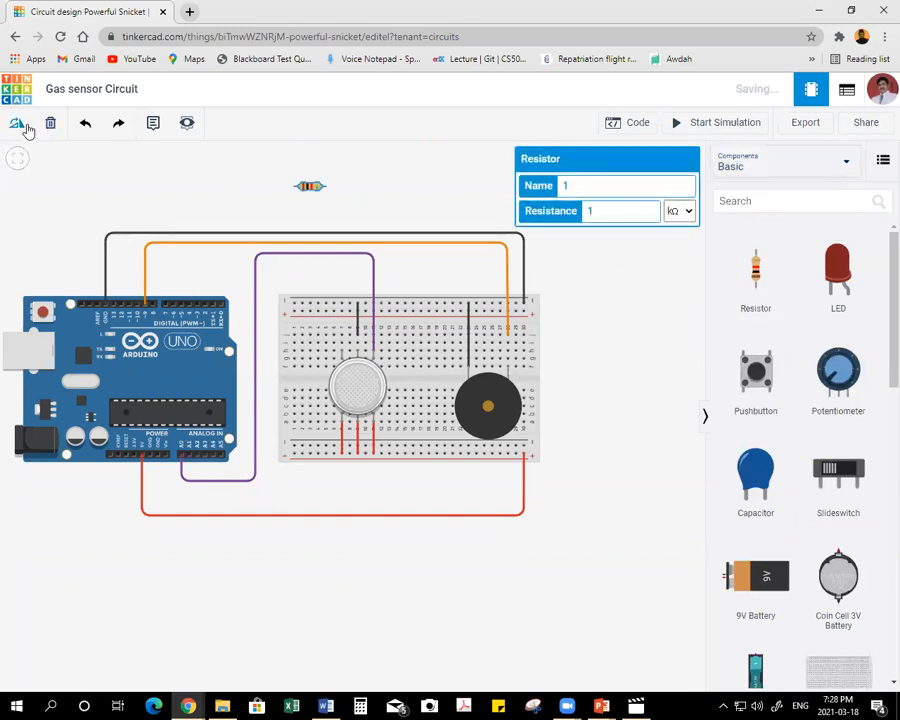
{"action": "left_click_drag", "start_coordinate": [309, 186], "coordinate": [329, 340]}
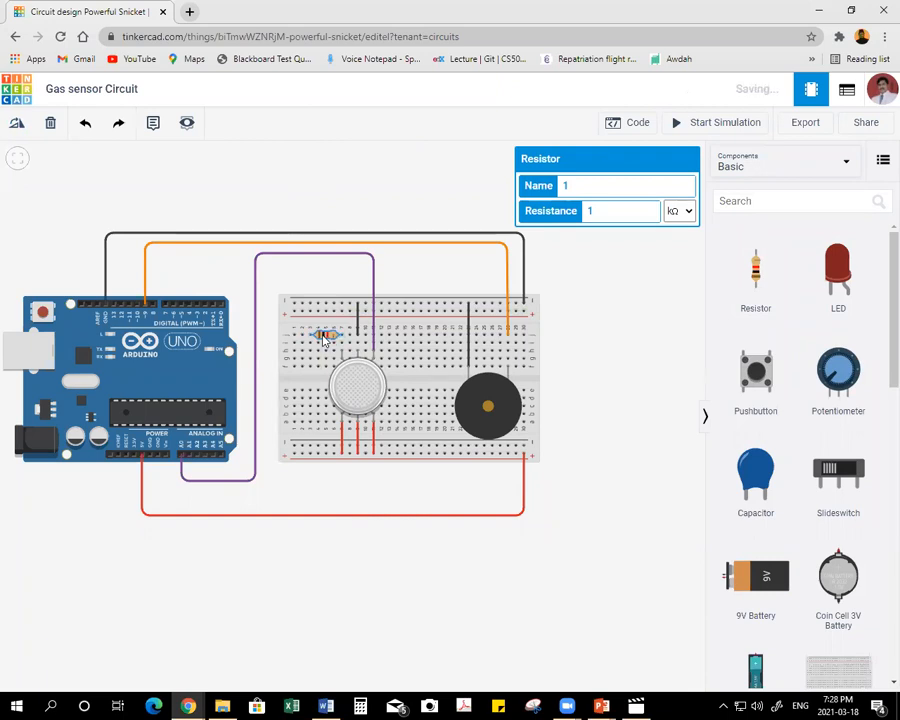
{"action": "left_click_drag", "start_coordinate": [323, 335], "coordinate": [323, 338]}
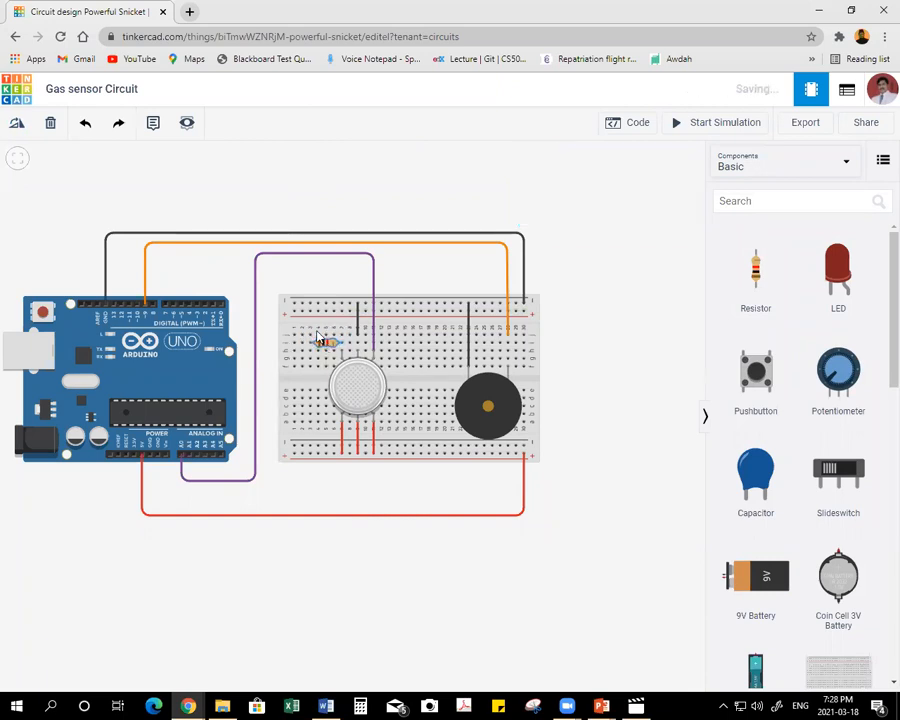
Connect the breadboard column of the resistor's left end to the upper negative rail with a black wire, and check the resistor's resistance.
{"action": "left_click", "coordinate": [310, 336]}
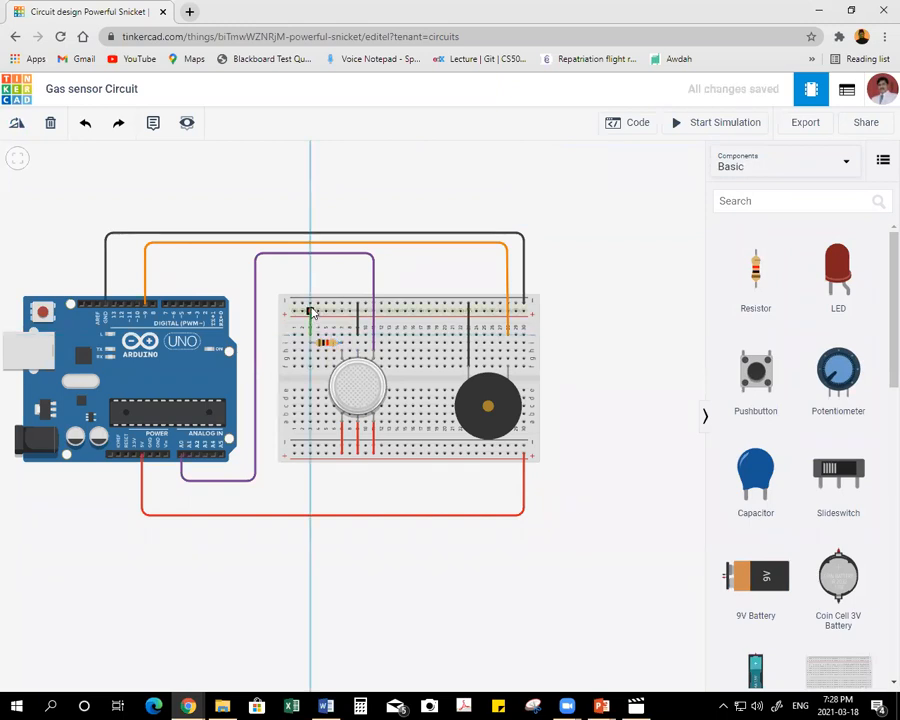
{"action": "left_click", "coordinate": [311, 306]}
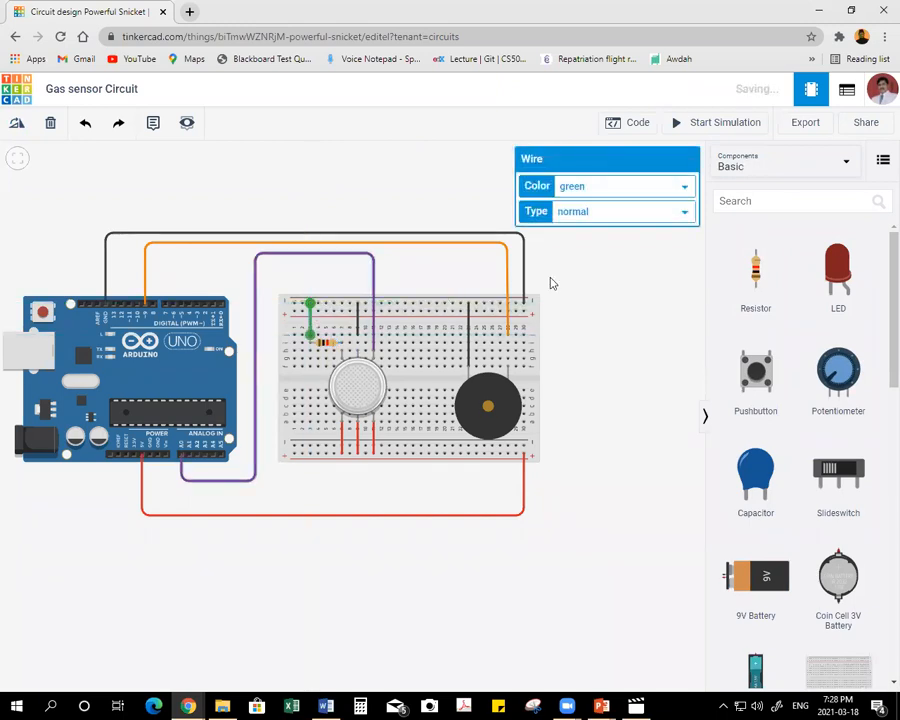
{"action": "left_click", "coordinate": [584, 186]}
{"action": "left_click", "coordinate": [584, 205]}
{"action": "left_click", "coordinate": [590, 315]}
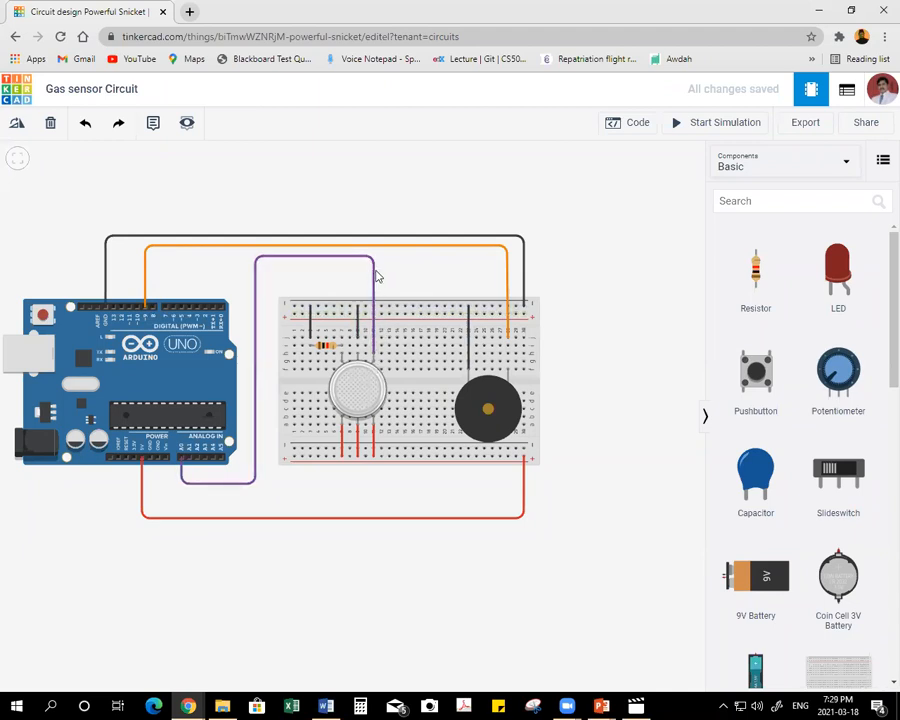
{"action": "left_click", "coordinate": [325, 345]}
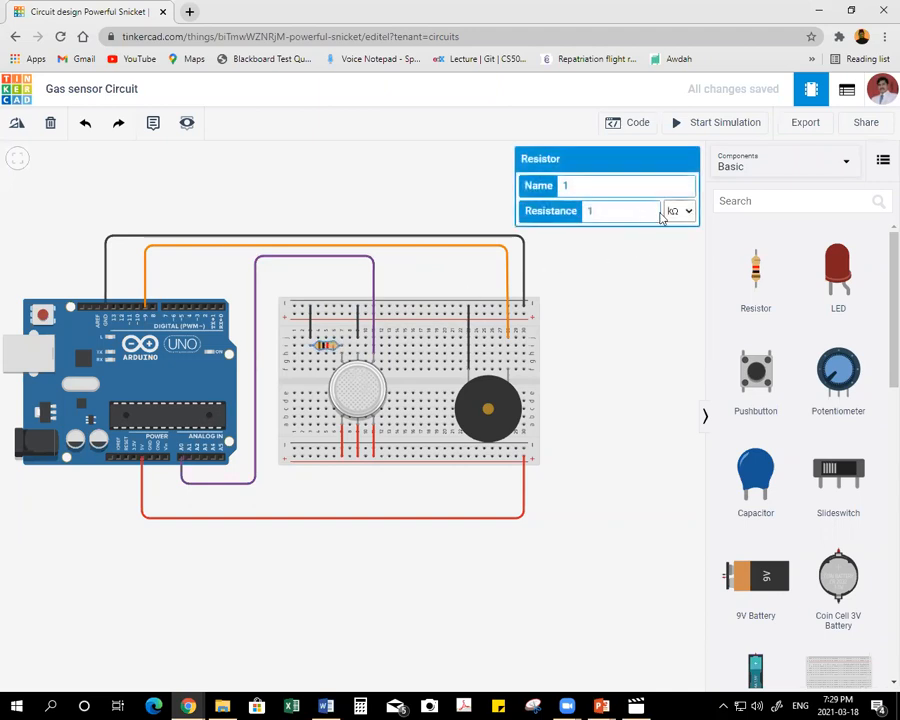
{"action": "left_click", "coordinate": [632, 304]}
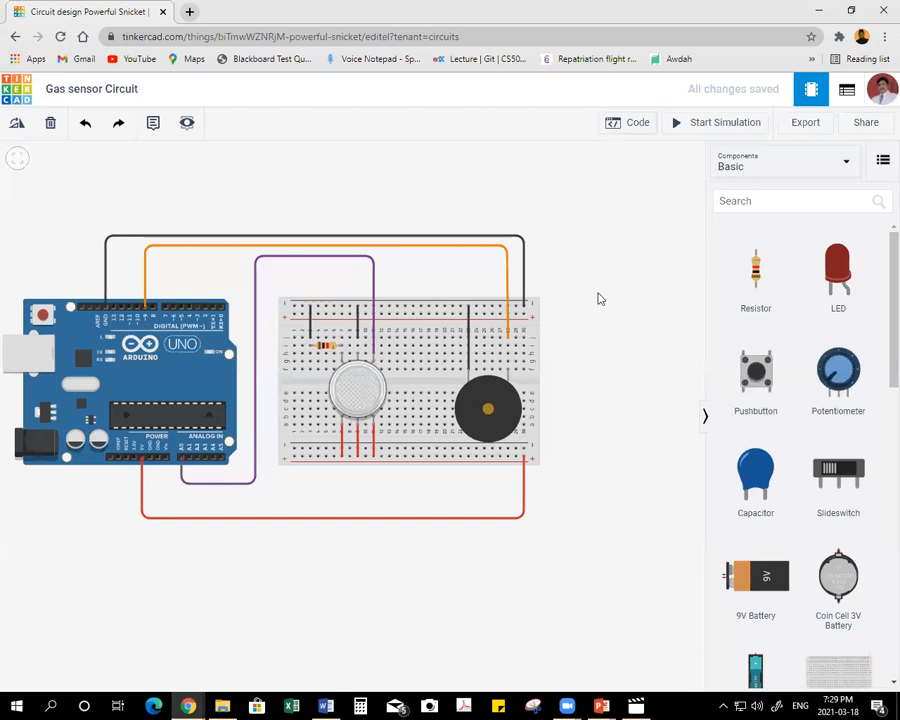
Open the Arduino's block code and delete the default built-in LED blink blocks.
{"action": "left_click_drag", "start_coordinate": [580, 384], "coordinate": [504, 386]}
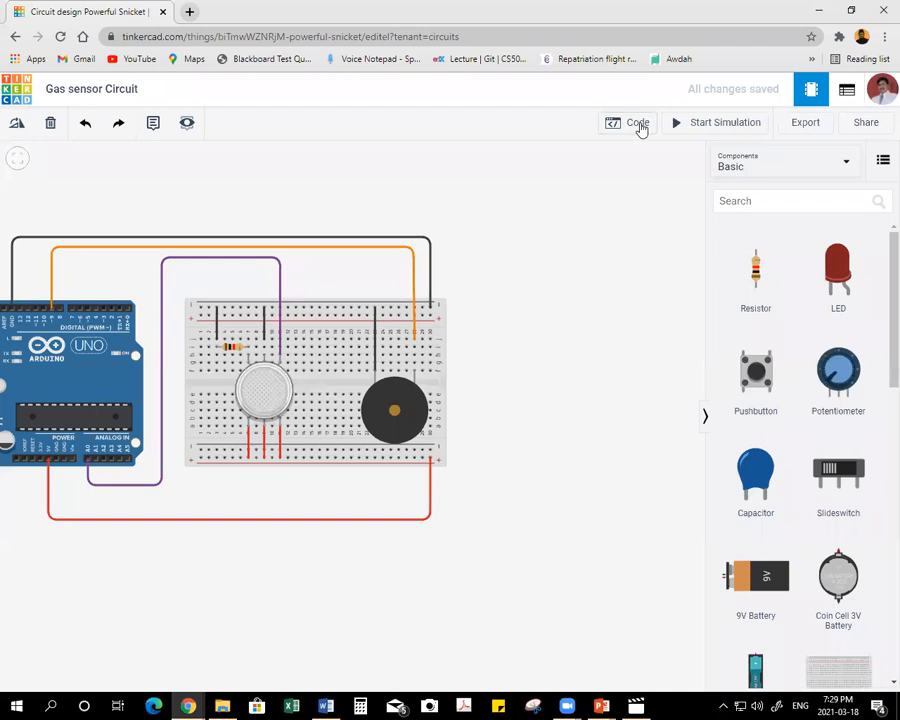
{"action": "left_click", "coordinate": [636, 127]}
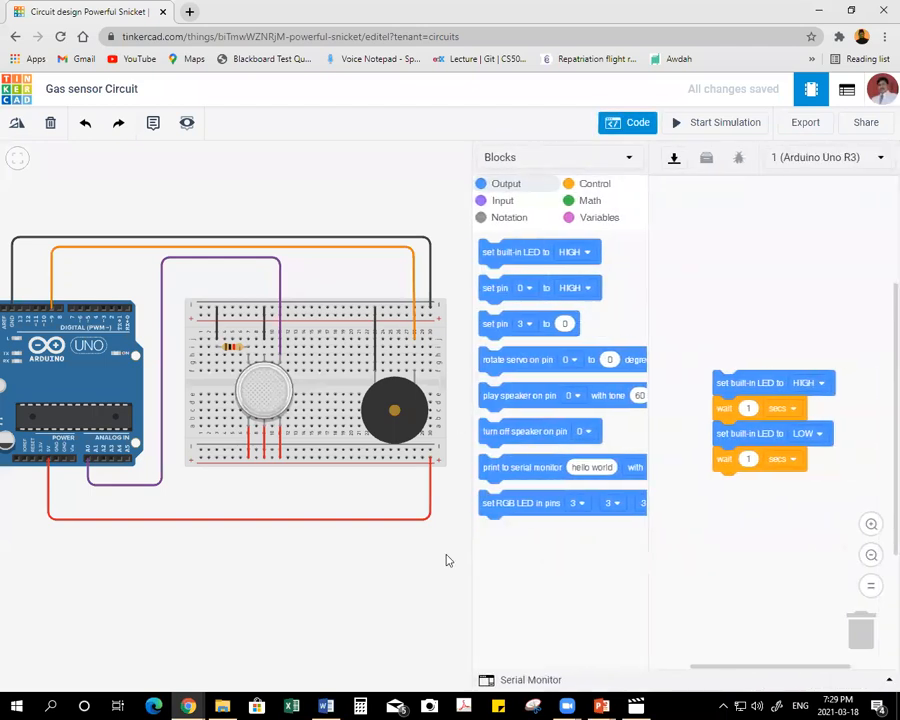
{"action": "left_click_drag", "start_coordinate": [729, 393], "coordinate": [816, 588]}
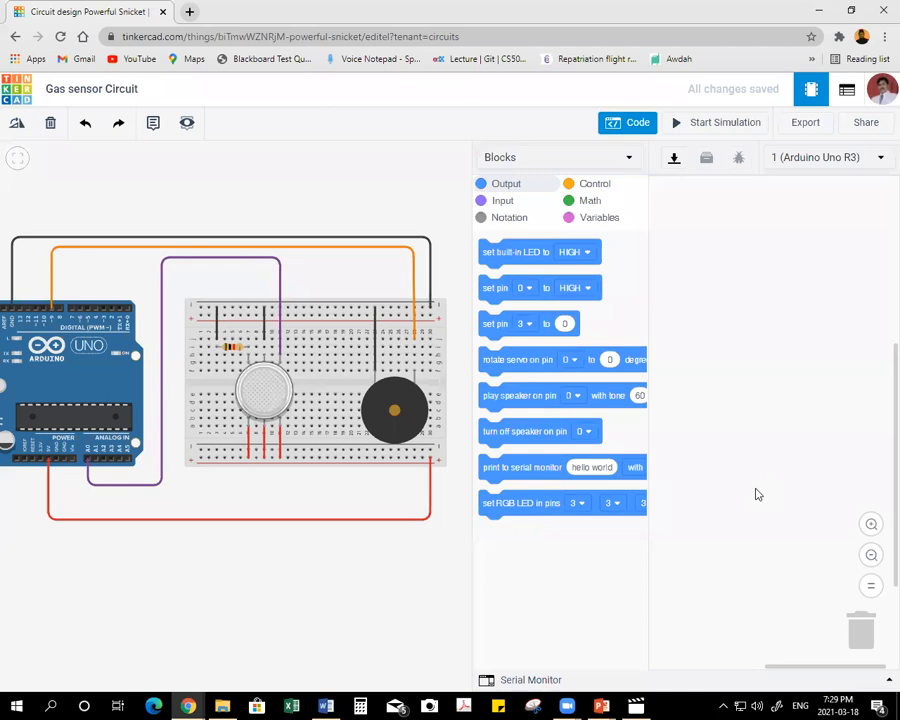
Create a variable named V_Gas and place a block that sets V_Gas in the empty program.
{"action": "left_click", "coordinate": [578, 220]}
{"action": "left_click", "coordinate": [548, 248]}
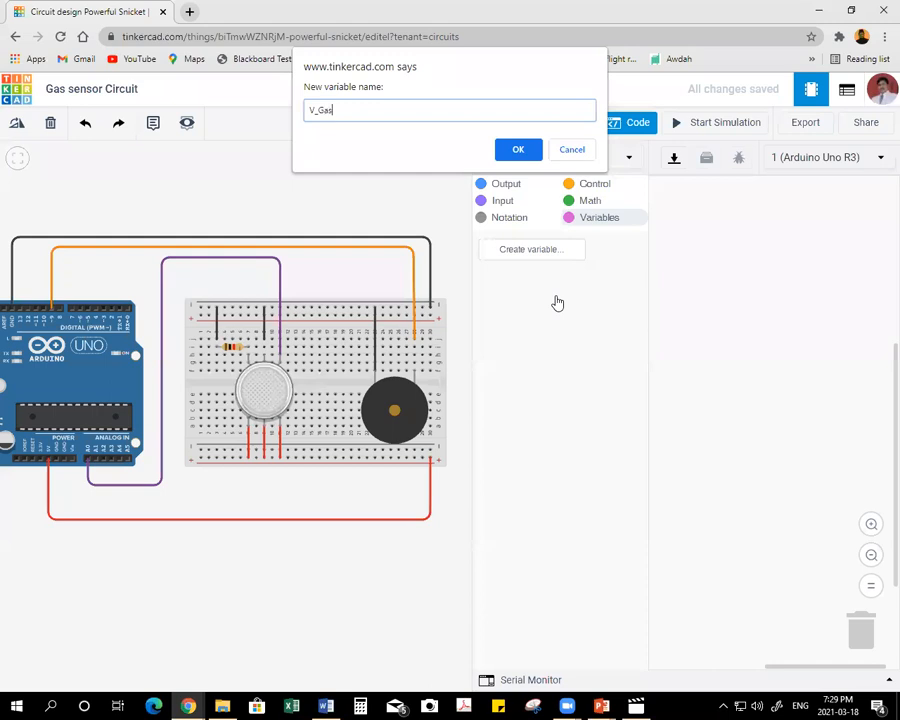
{"action": "left_click", "coordinate": [516, 149]}
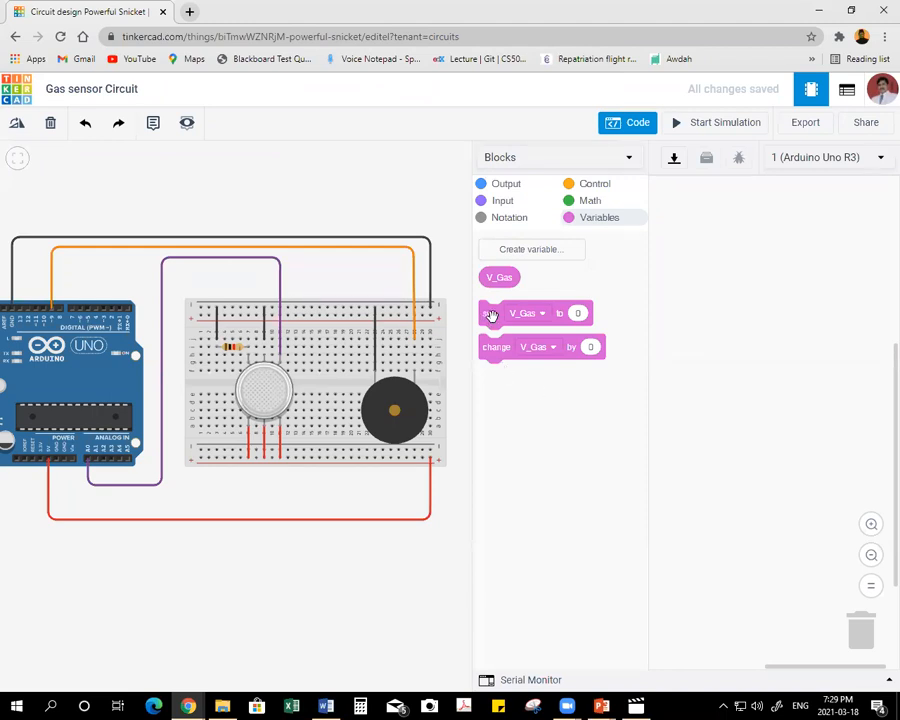
{"action": "left_click_drag", "start_coordinate": [491, 315], "coordinate": [702, 286]}
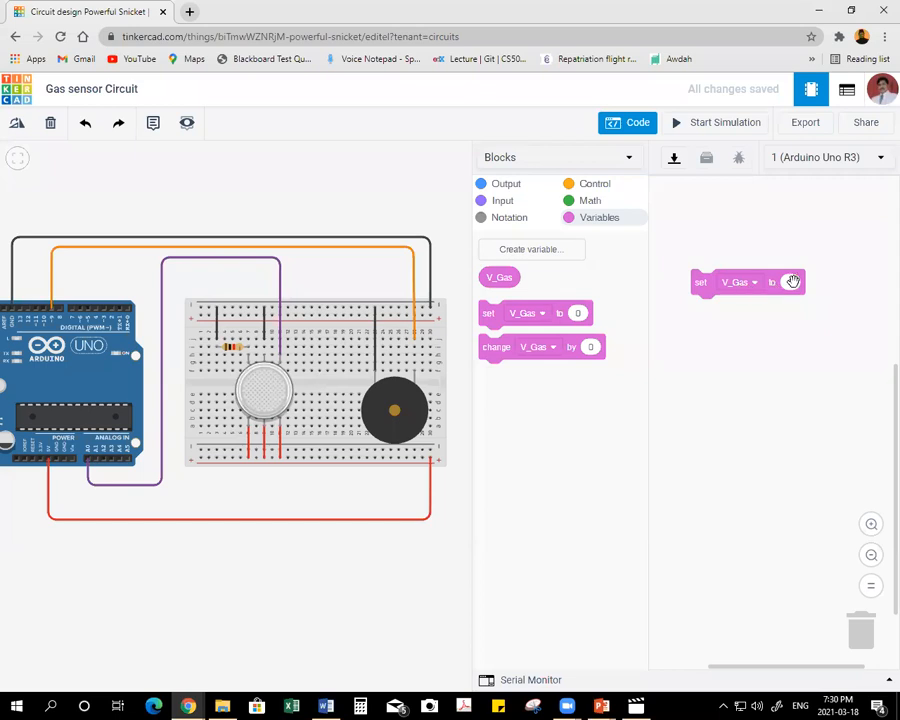
Make the set block assign the reading of analog pin A0 to V_Gas.
{"action": "left_click", "coordinate": [503, 203]}
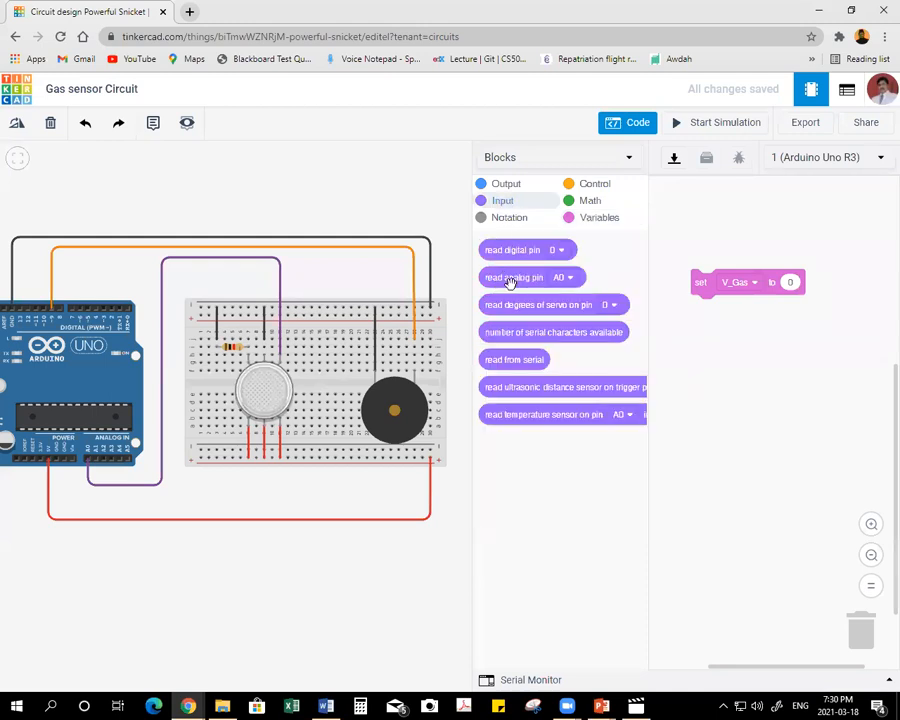
{"action": "left_click", "coordinate": [570, 279]}
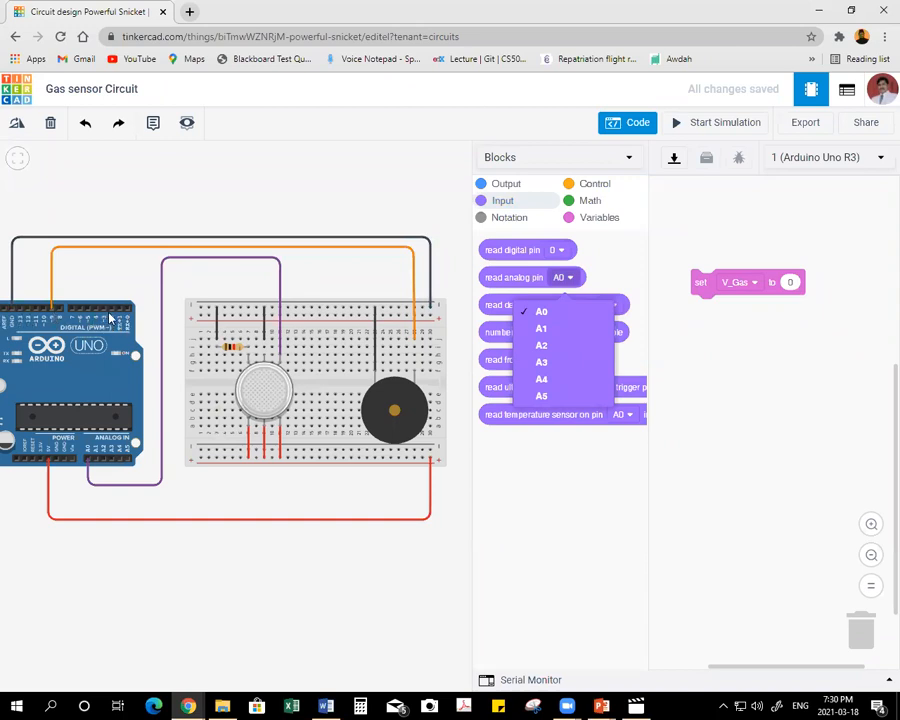
{"action": "left_click", "coordinate": [615, 263]}
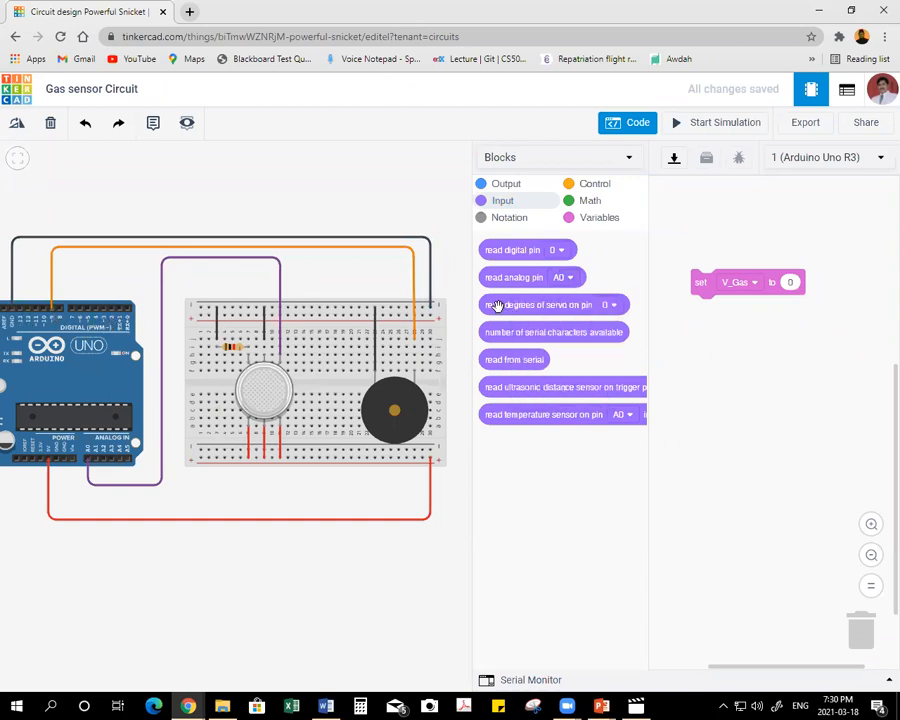
{"action": "left_click_drag", "start_coordinate": [490, 282], "coordinate": [794, 300]}
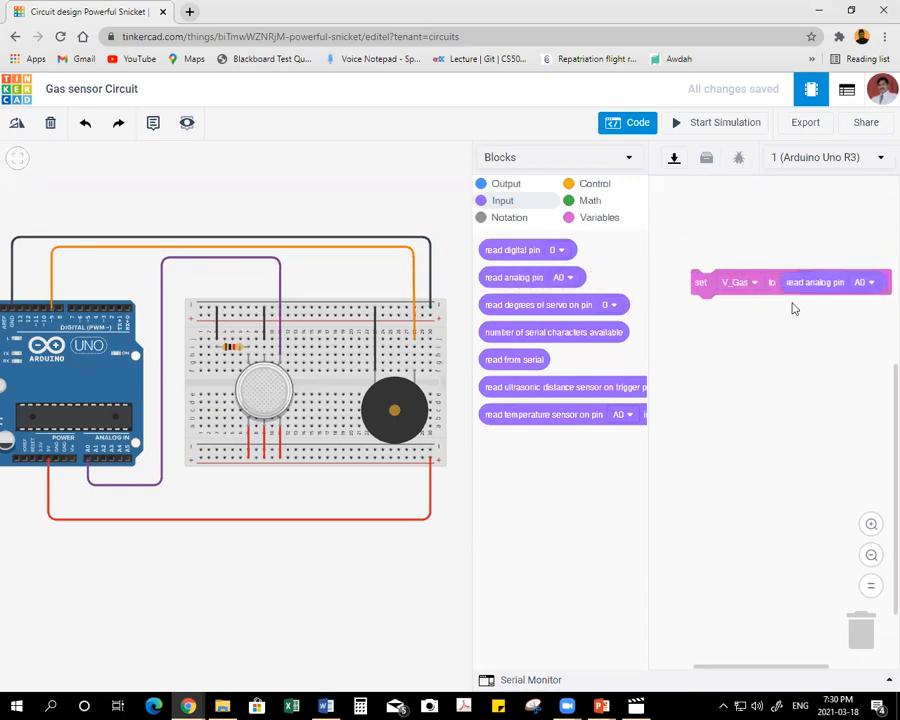
{"action": "left_click_drag", "start_coordinate": [691, 289], "coordinate": [666, 284]}
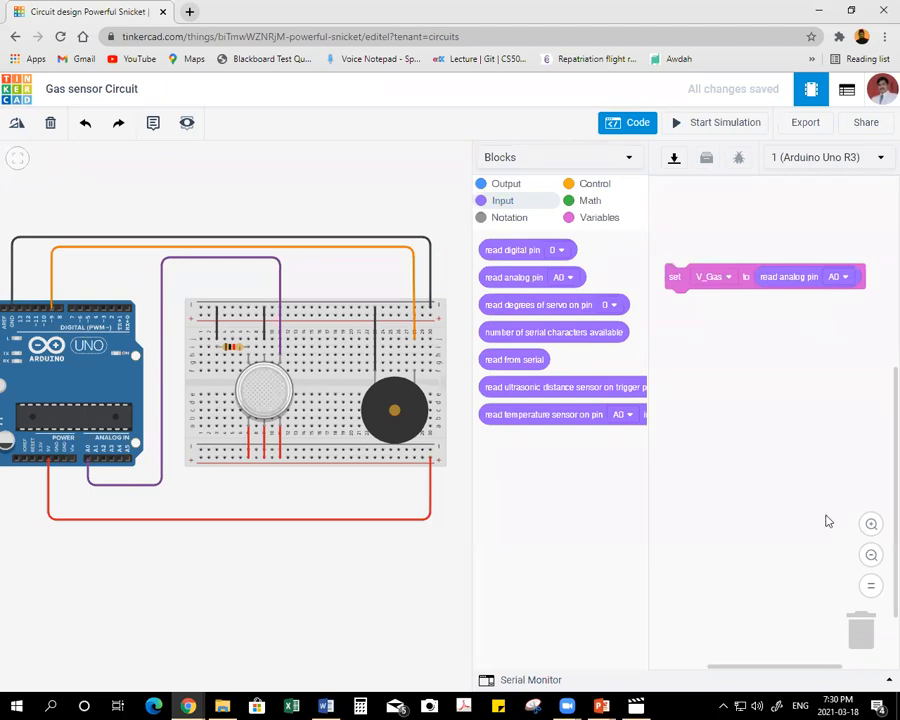
Add a play speaker block below the V_Gas block and set its pin to 9, keeping tone 60 for 1 second.
{"action": "left_click", "coordinate": [506, 188]}
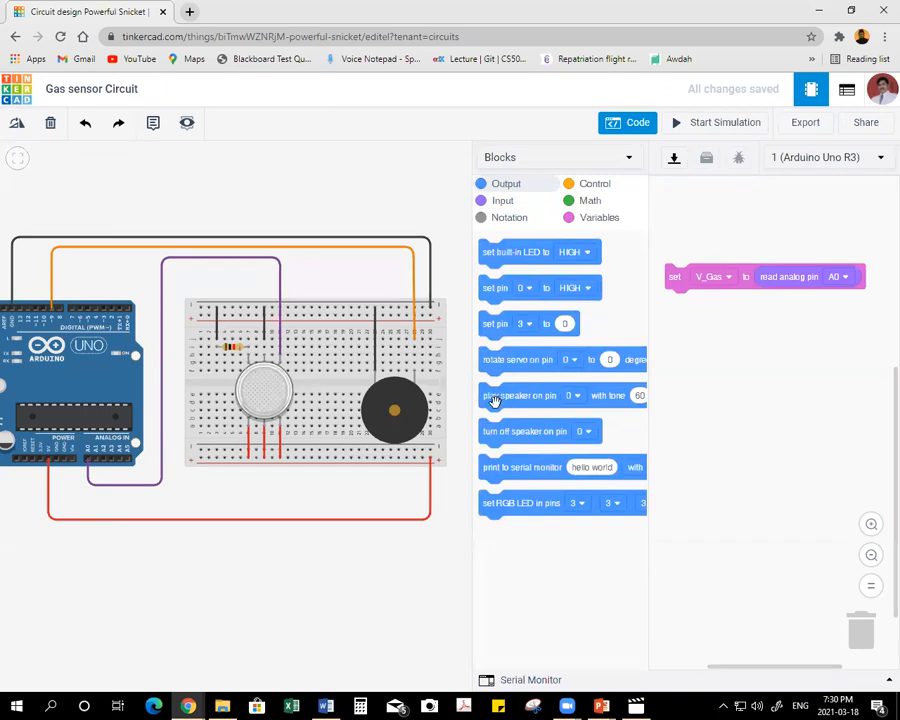
{"action": "left_click_drag", "start_coordinate": [494, 402], "coordinate": [680, 368]}
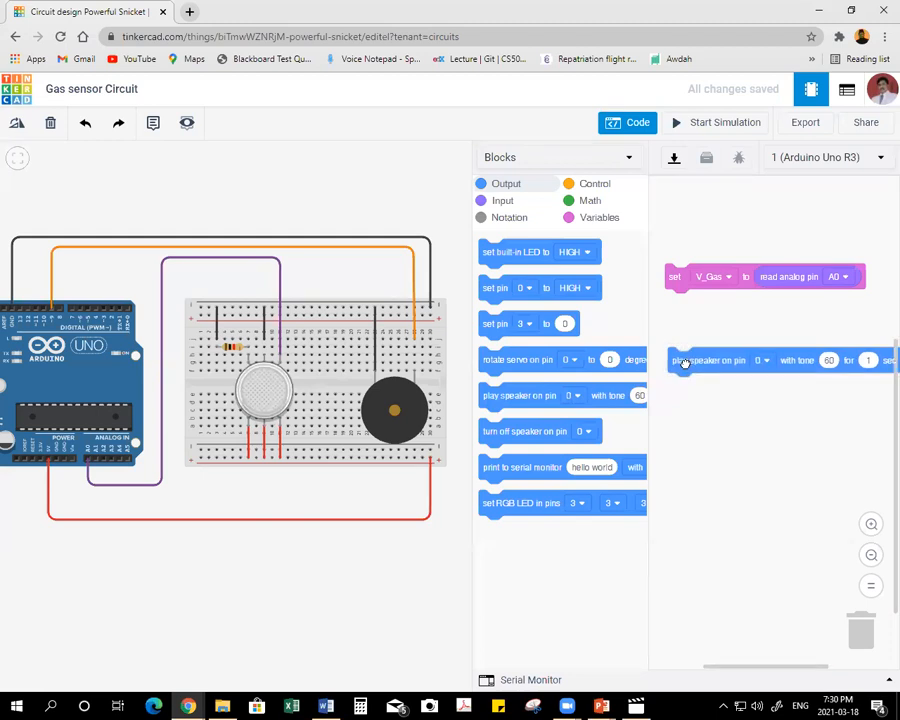
{"action": "left_click_drag", "start_coordinate": [473, 356], "coordinate": [437, 356]}
{"action": "left_click_drag", "start_coordinate": [677, 364], "coordinate": [668, 358]}
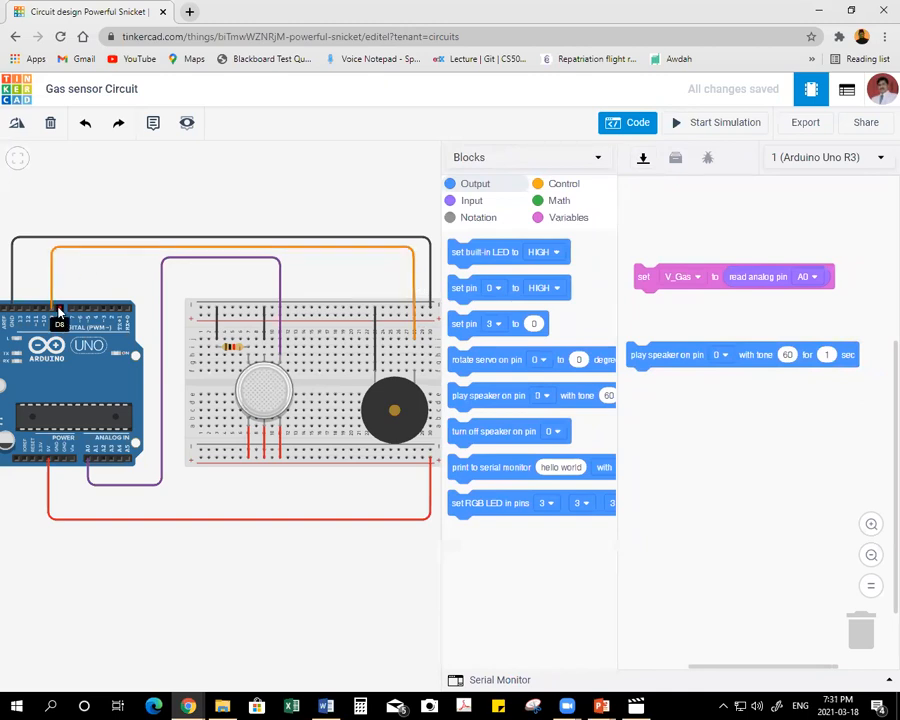
{"action": "left_click", "coordinate": [721, 357]}
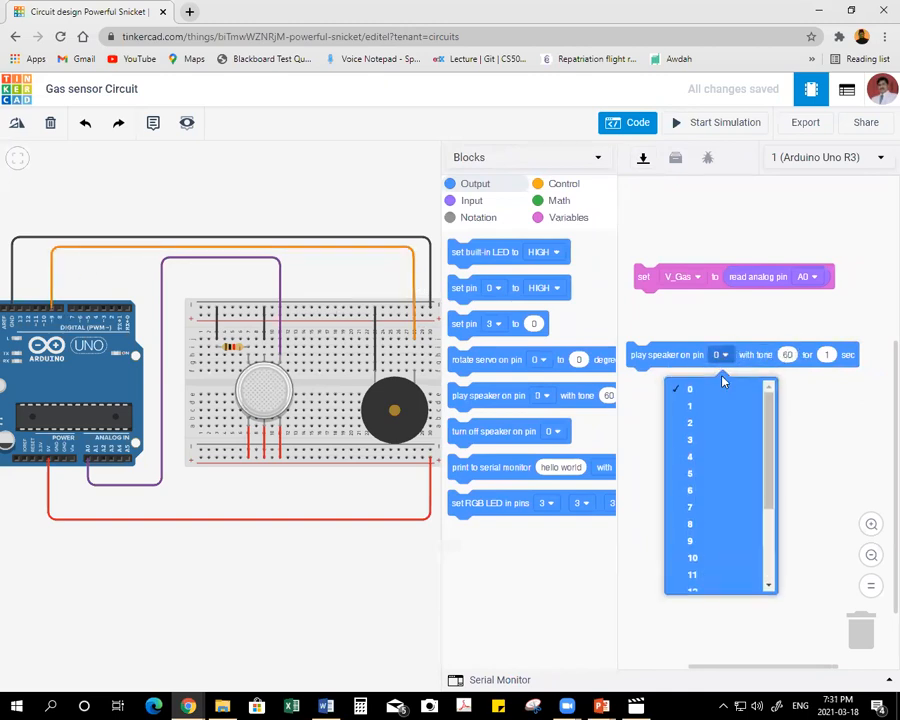
{"action": "left_click", "coordinate": [713, 545]}
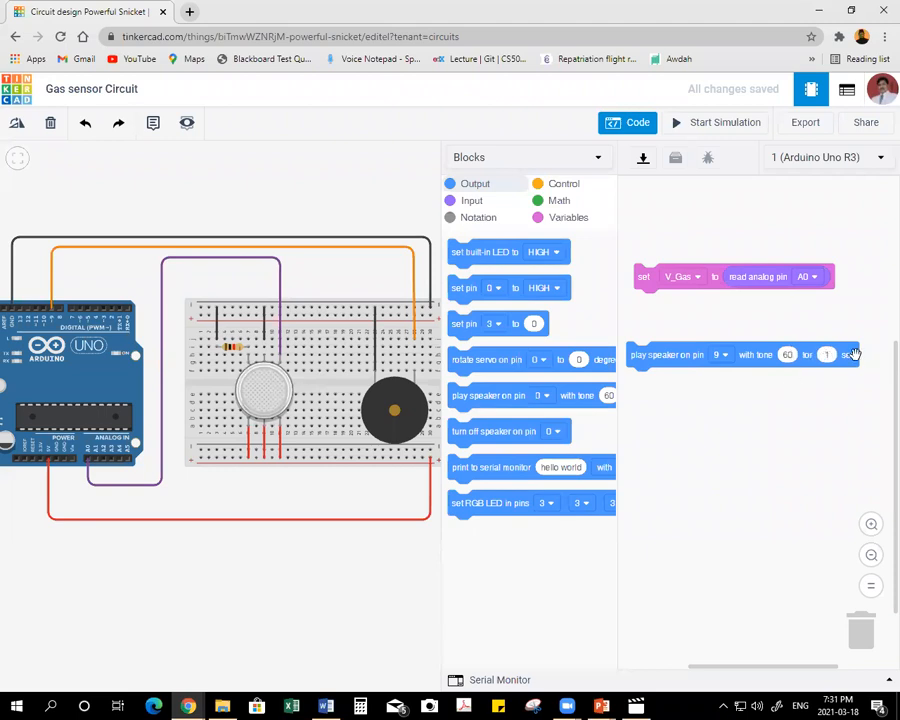
{"action": "left_click_drag", "start_coordinate": [635, 354], "coordinate": [647, 349]}
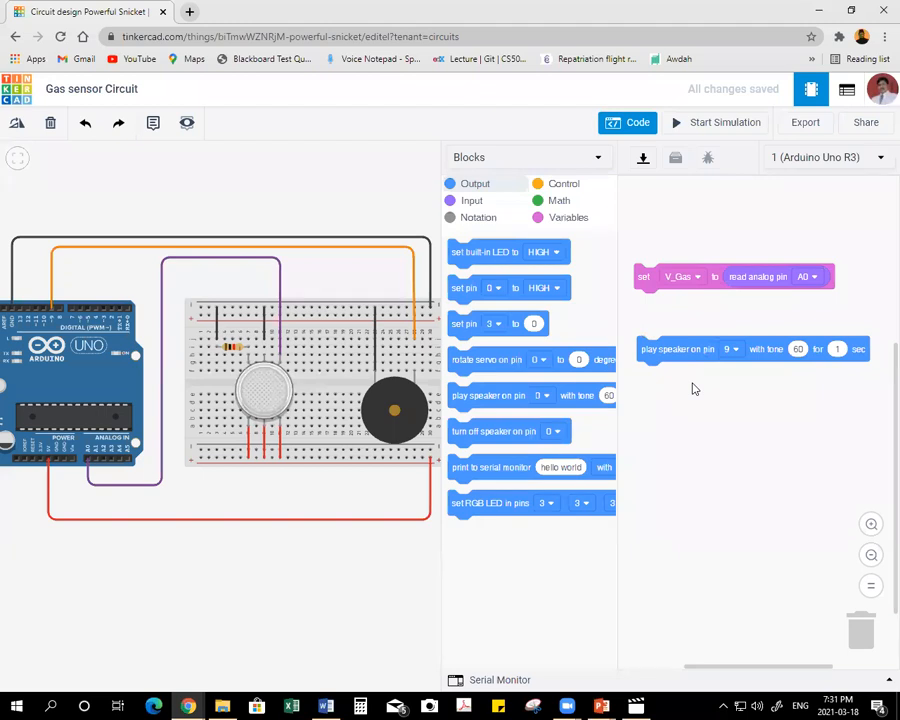
Attach an if-then block under the set V_Gas block, enclosing the speaker block, and insert a comparison as its condition.
{"action": "left_click", "coordinate": [565, 185]}
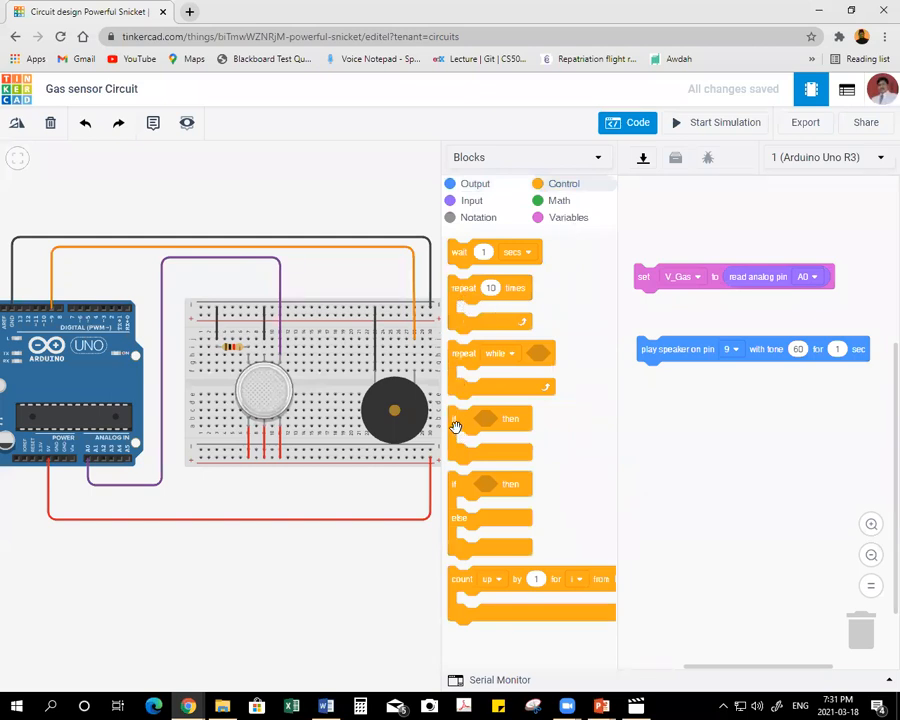
{"action": "left_click_drag", "start_coordinate": [465, 428], "coordinate": [651, 328]}
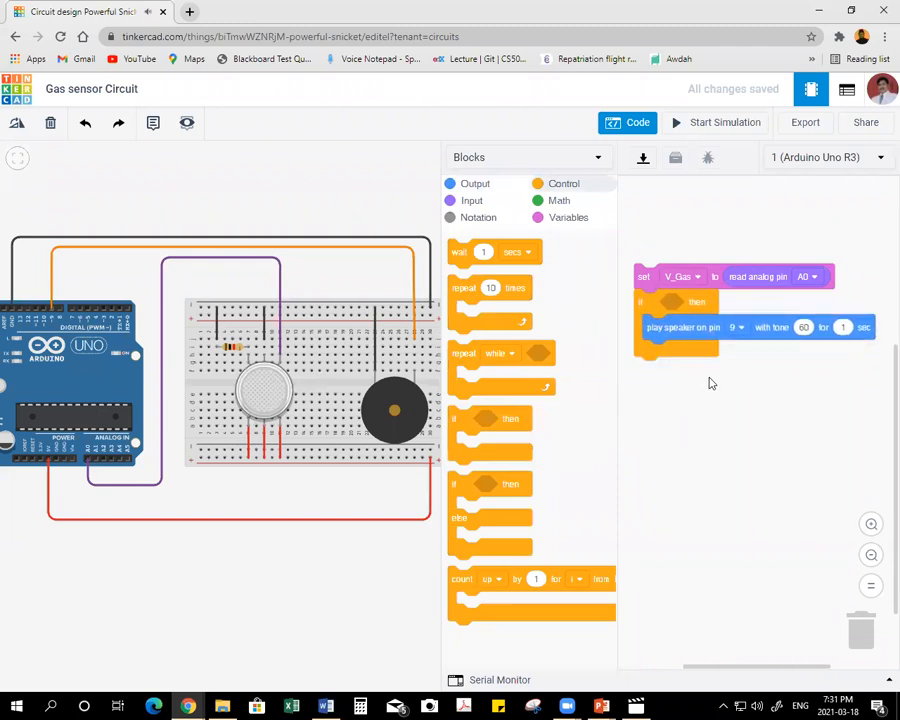
{"action": "left_click", "coordinate": [558, 201]}
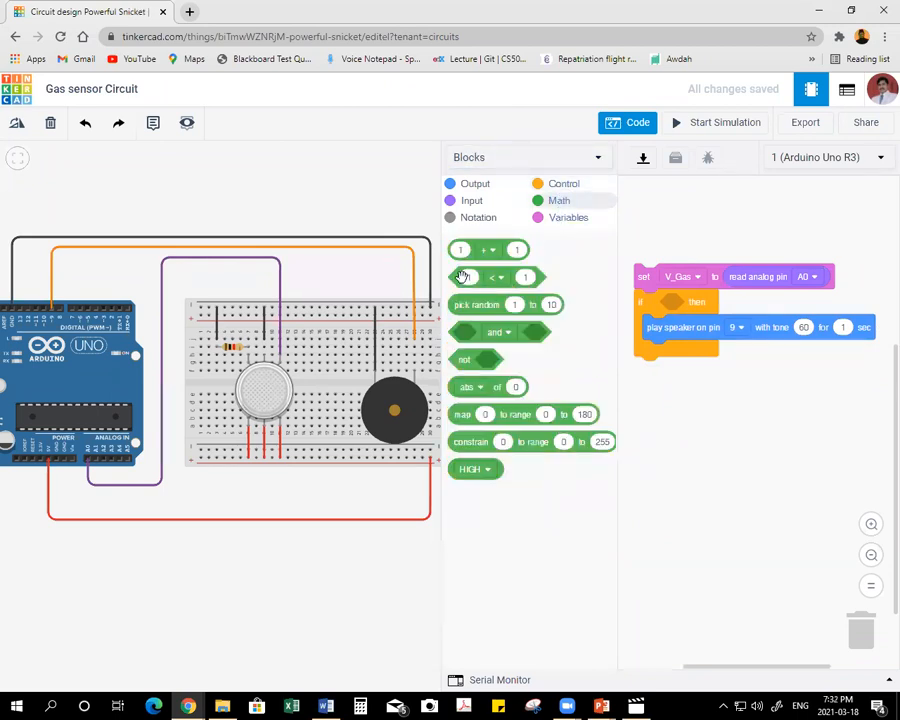
{"action": "left_click_drag", "start_coordinate": [459, 277], "coordinate": [676, 301]}
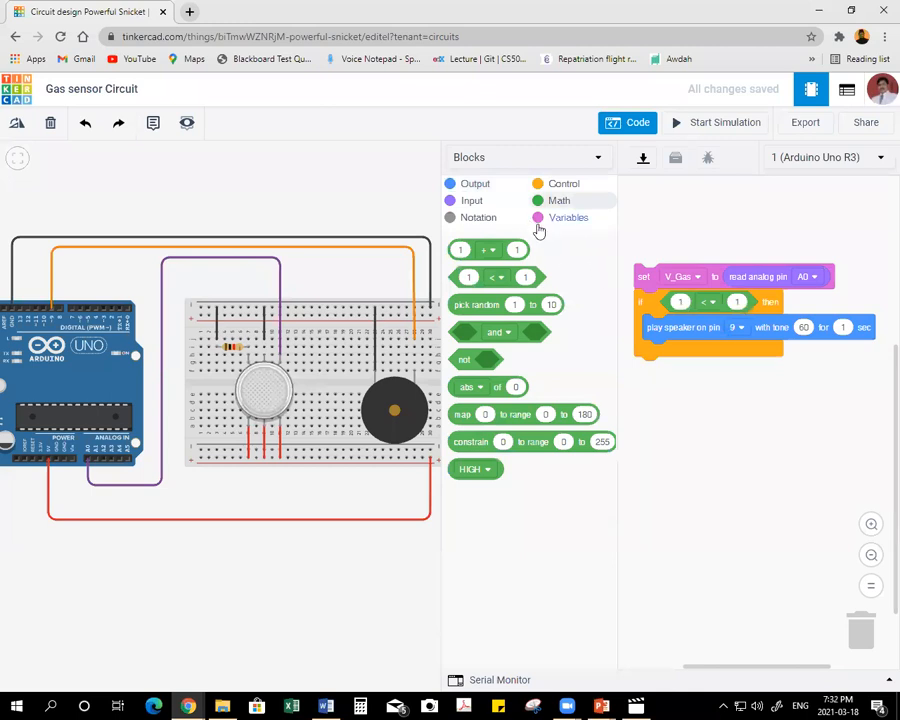
Complete the if condition so that it tests whether V_Gas is greater than 200.
{"action": "left_click", "coordinate": [576, 219]}
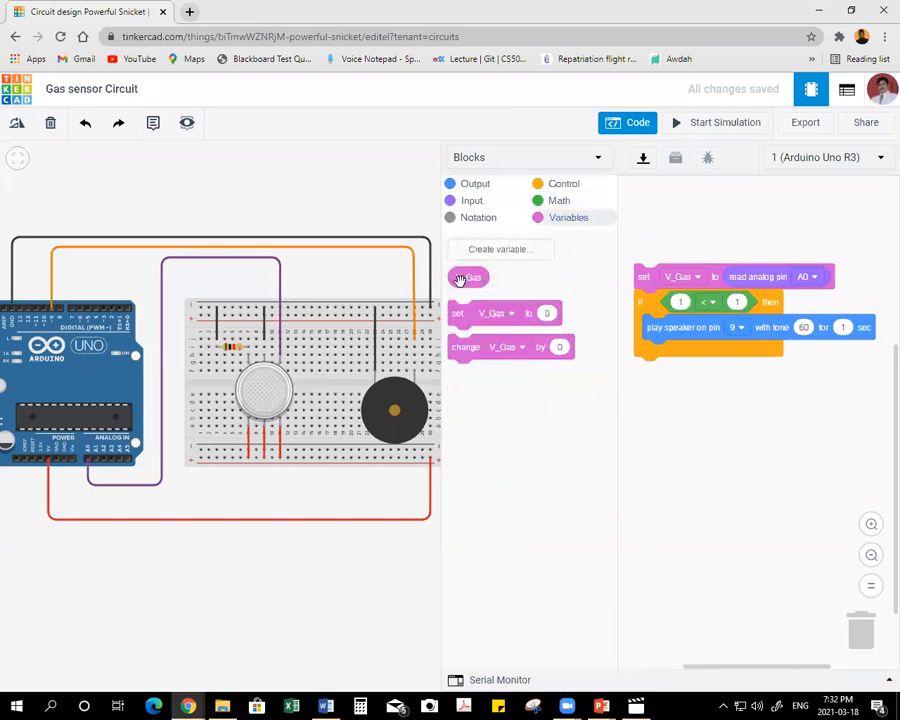
{"action": "left_click_drag", "start_coordinate": [464, 284], "coordinate": [680, 305]}
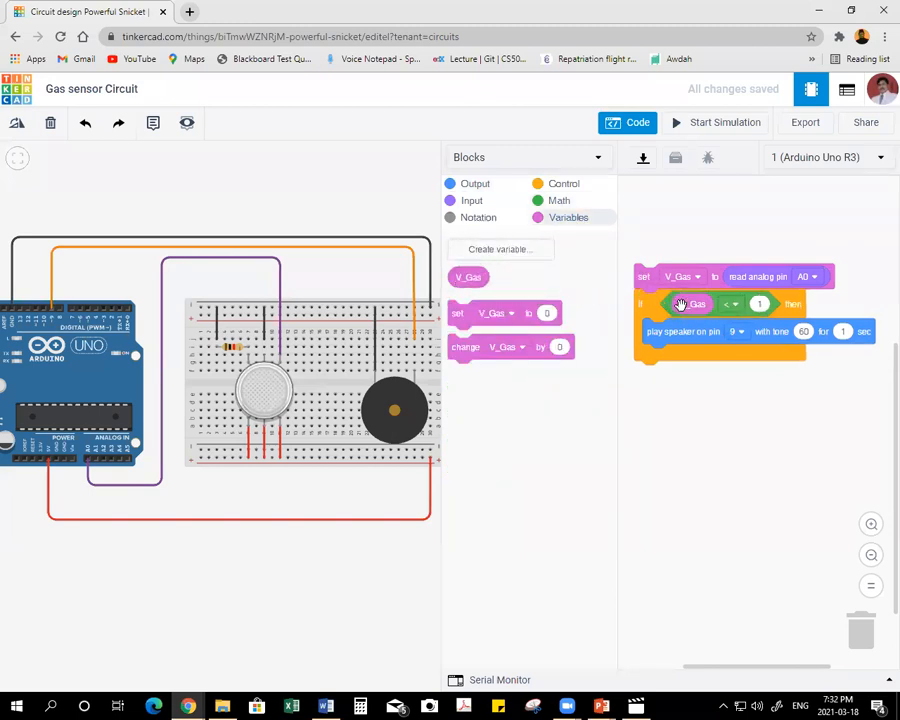
{"action": "left_click", "coordinate": [734, 306]}
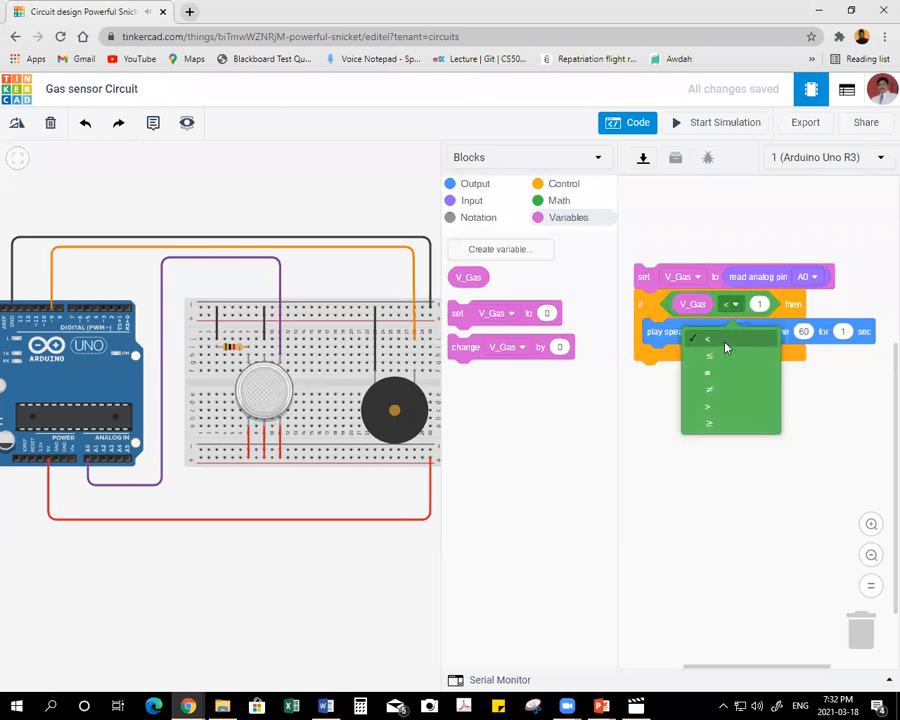
{"action": "left_click", "coordinate": [723, 407]}
{"action": "left_click", "coordinate": [766, 305]}
{"action": "type", "text": "200"}
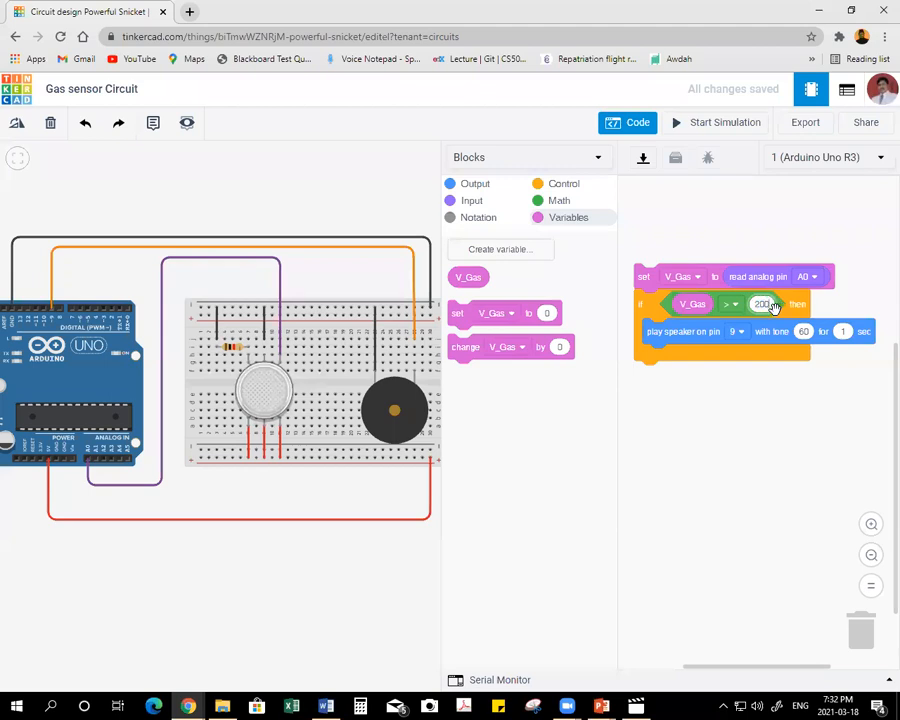
{"action": "left_click", "coordinate": [752, 394]}
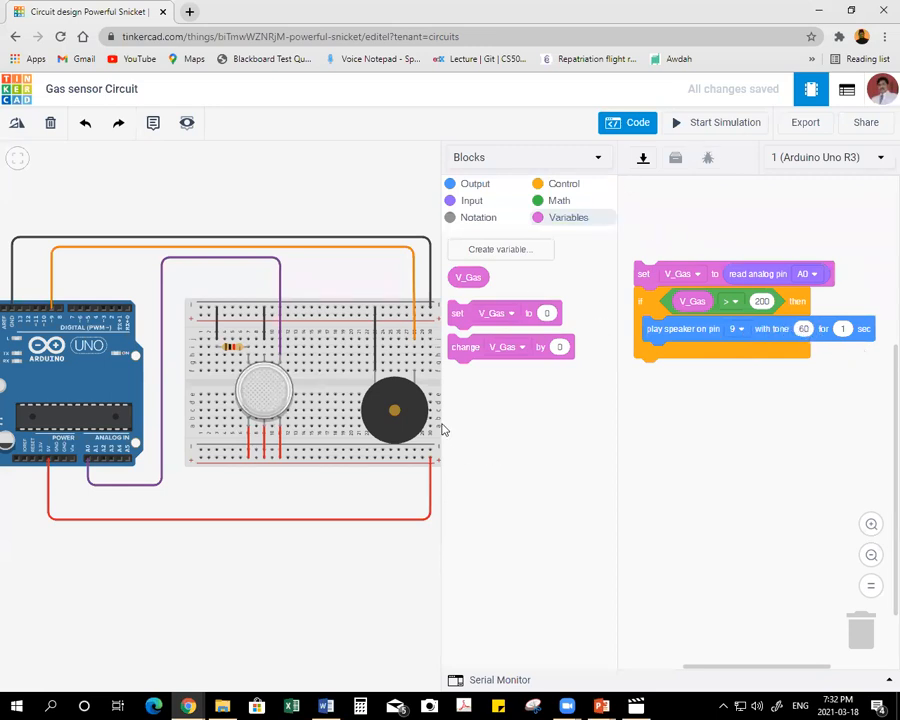
Start the simulation and test the gas sensor by moving the smoke cloud onto it and away again, twice.
{"action": "left_click_drag", "start_coordinate": [440, 418], "coordinate": [456, 418]}
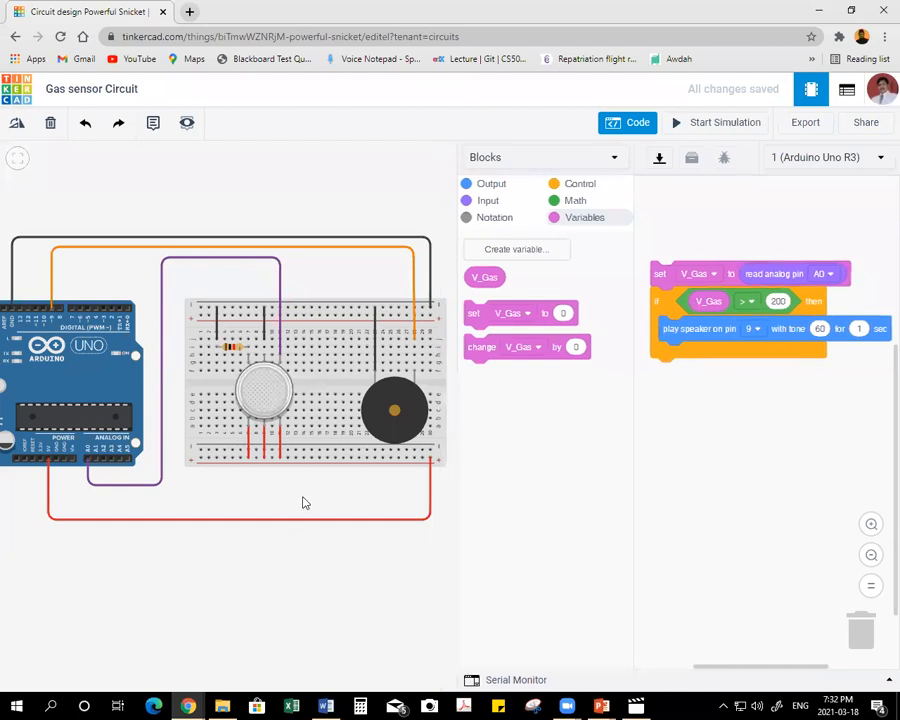
{"action": "left_click_drag", "start_coordinate": [202, 543], "coordinate": [209, 543]}
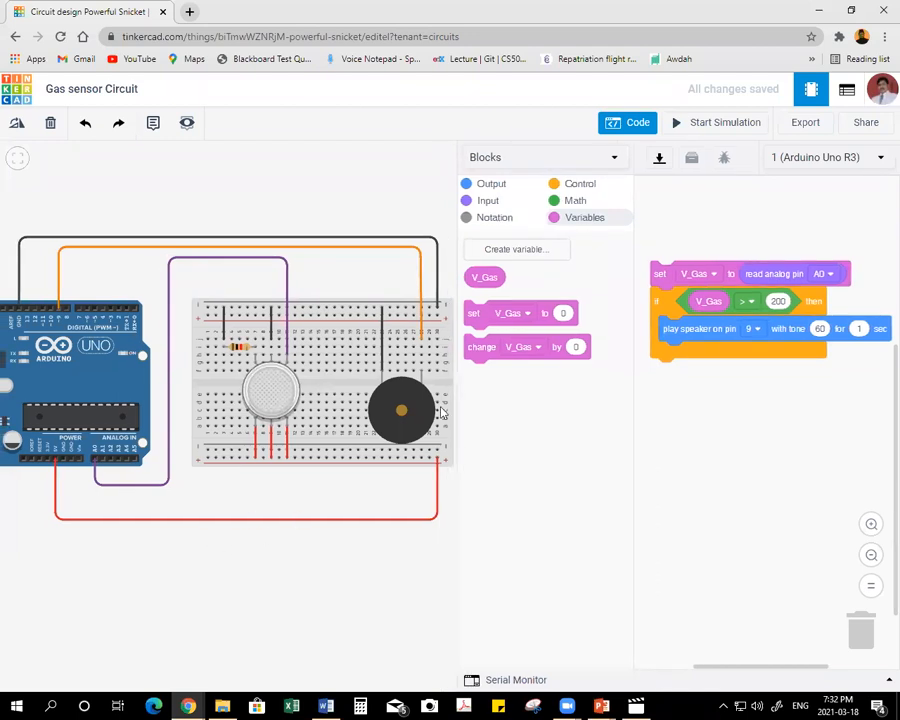
{"action": "left_click", "coordinate": [738, 124]}
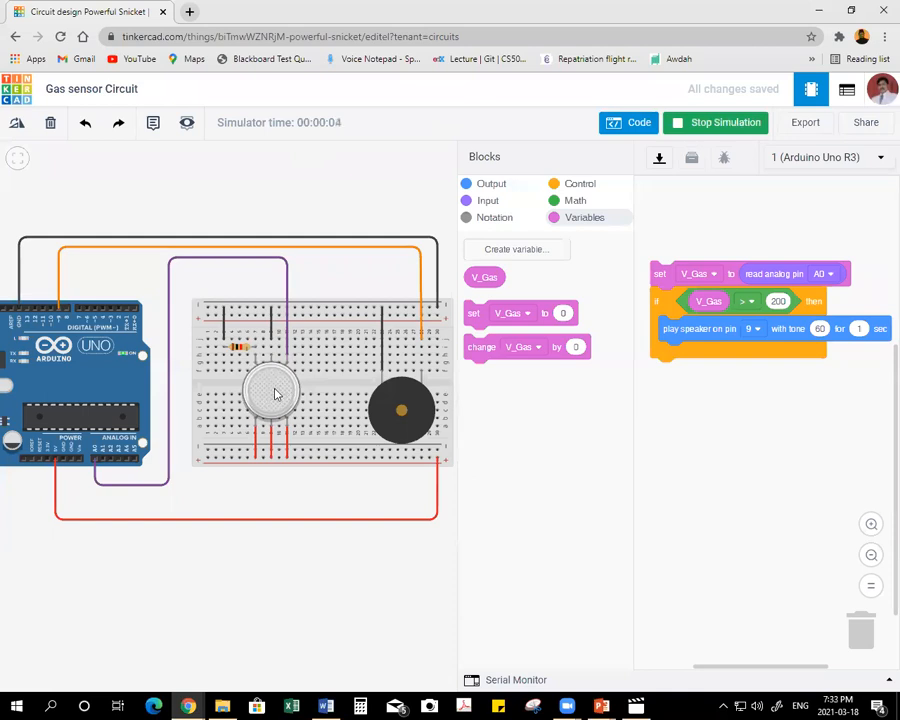
{"action": "mouse_move", "coordinate": [275, 392]}
{"action": "left_mouse_down"}
{"action": "mouse_move", "coordinate": [272, 230]}
{"action": "mouse_move", "coordinate": [237, 211]}
{"action": "mouse_move", "coordinate": [175, 213]}
{"action": "mouse_move", "coordinate": [287, 198]}
{"action": "mouse_move", "coordinate": [233, 205]}
{"action": "mouse_move", "coordinate": [244, 205]}
{"action": "mouse_move", "coordinate": [266, 387]}
{"action": "left_mouse_up"}
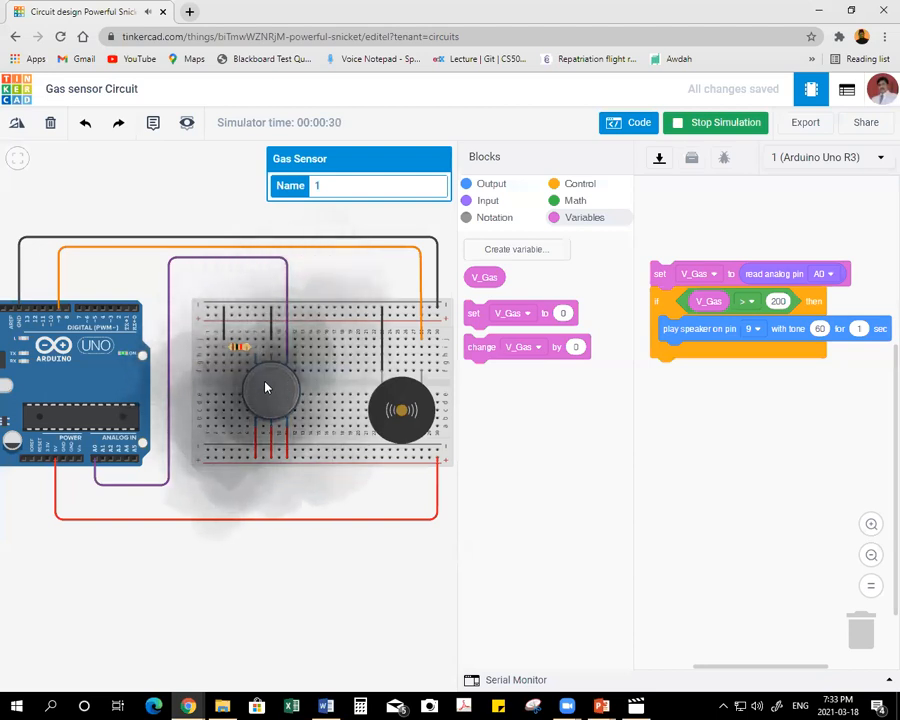
{"action": "left_click_drag", "start_coordinate": [266, 387], "coordinate": [248, 206]}
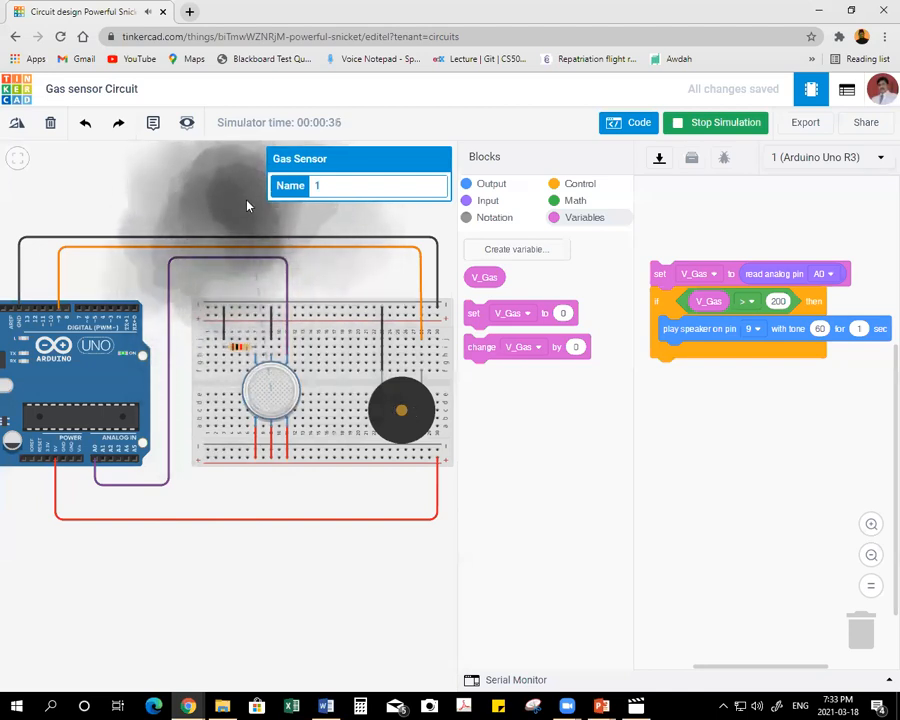
{"action": "left_click_drag", "start_coordinate": [248, 205], "coordinate": [267, 363]}
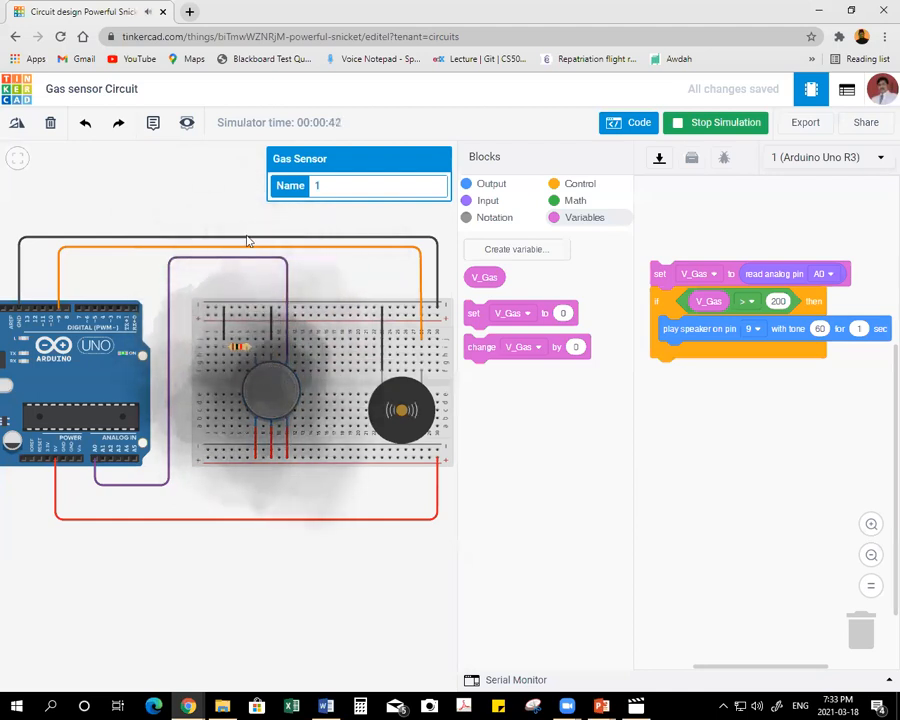
{"action": "left_click_drag", "start_coordinate": [255, 332], "coordinate": [241, 215]}
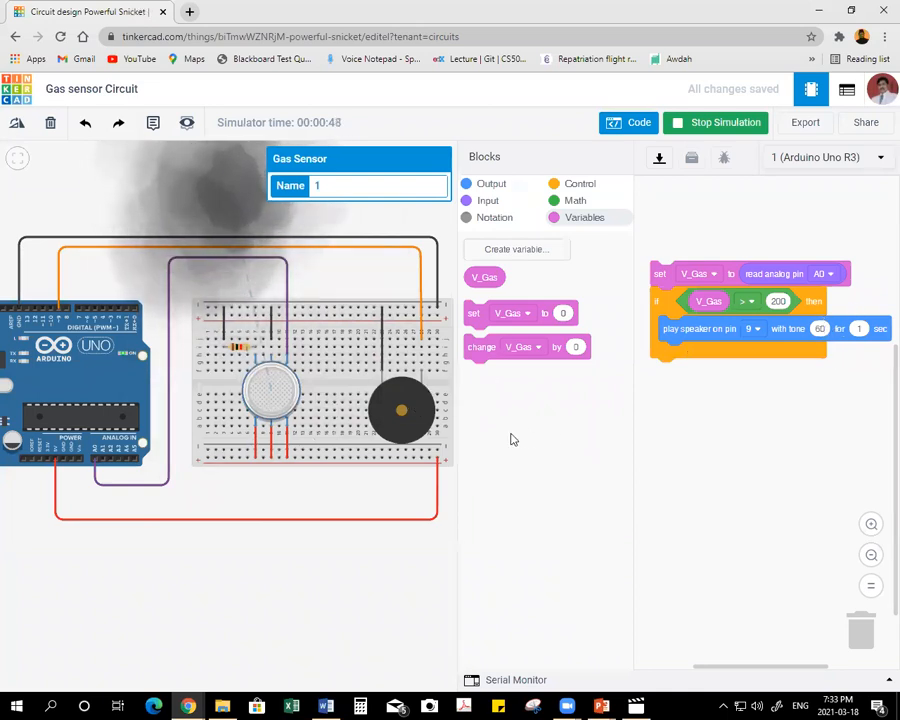
Set the speaker tone to 500, rerun the simulation, and move the smoke cloud over the gas sensor and away.
{"action": "left_click", "coordinate": [819, 328]}
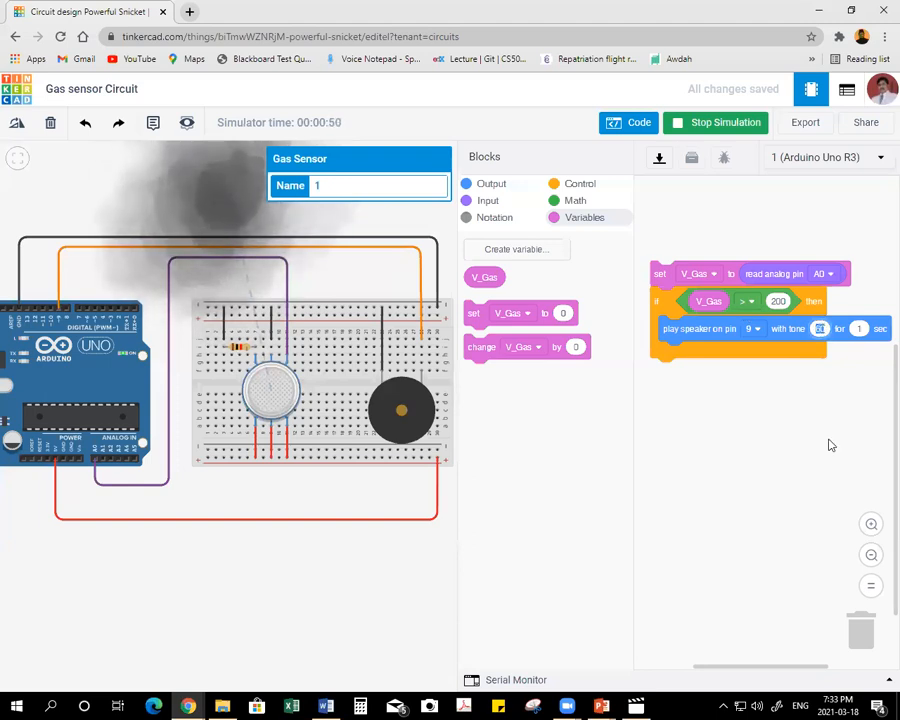
{"action": "type", "text": "500"}
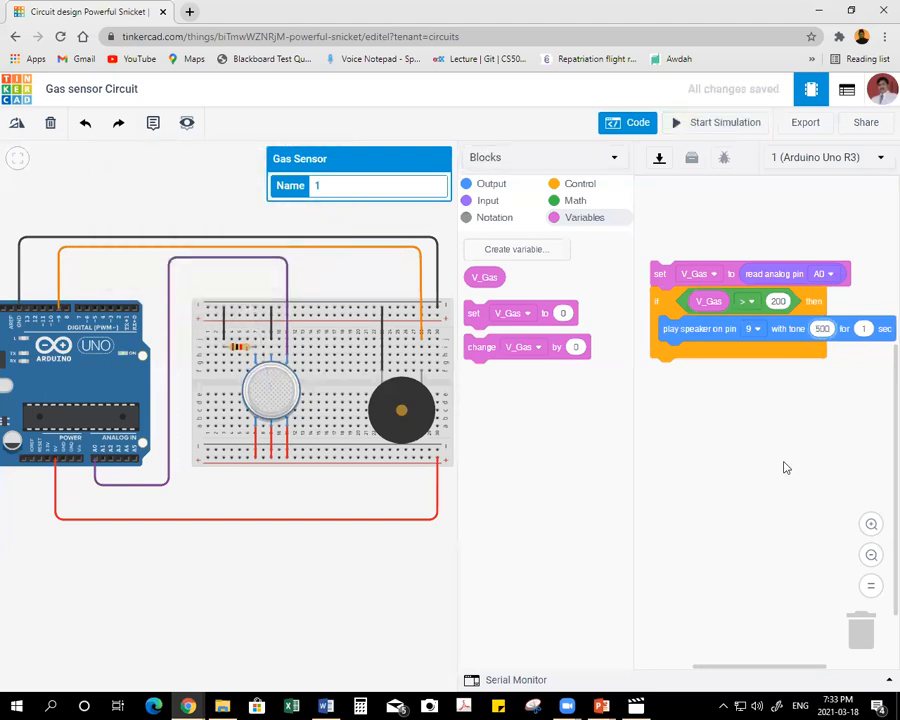
{"action": "left_click", "coordinate": [726, 123]}
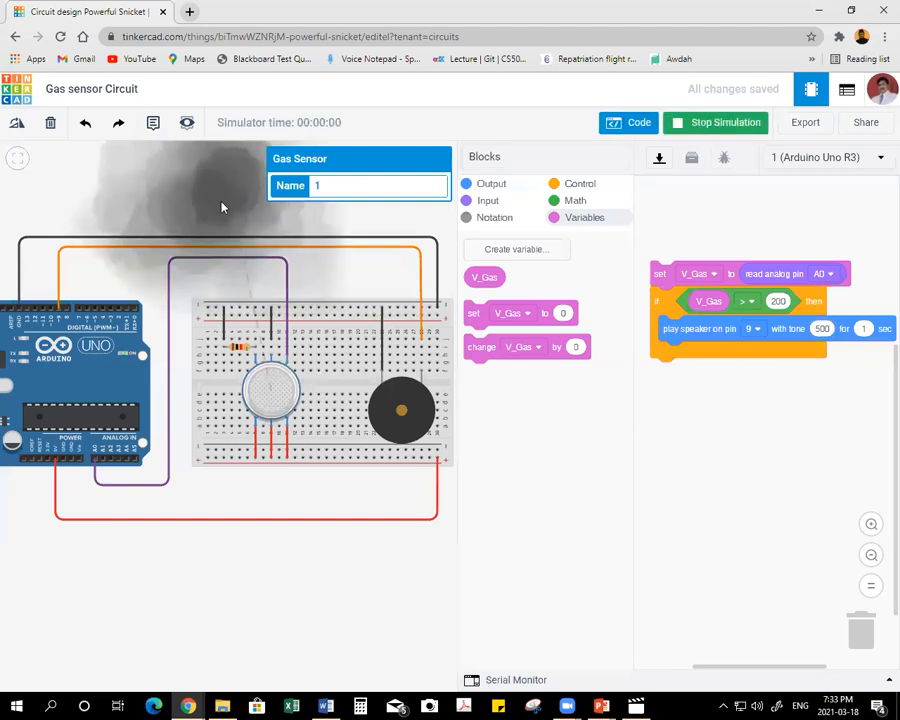
{"action": "left_click_drag", "start_coordinate": [238, 254], "coordinate": [267, 381]}
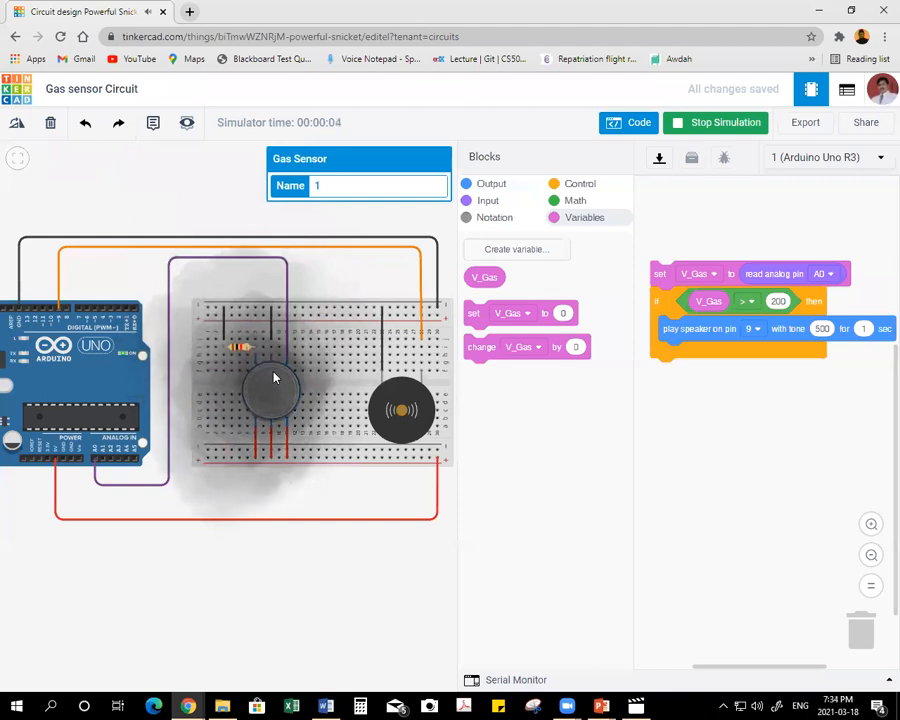
{"action": "left_click_drag", "start_coordinate": [262, 358], "coordinate": [198, 178]}
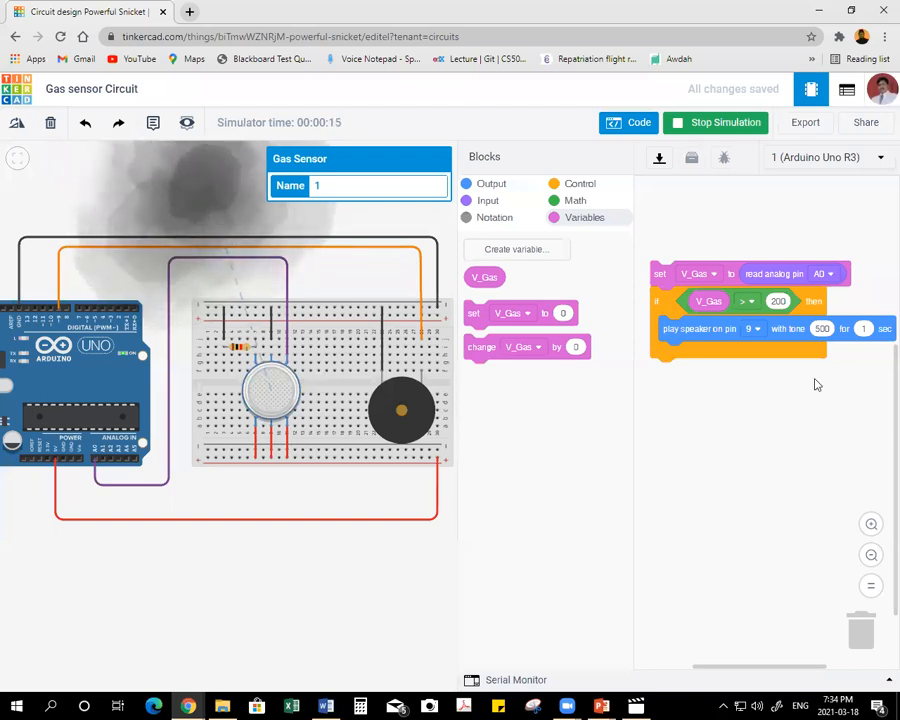
Set the speaker tone to 12239, rerun the simulation, and move the smoke cloud onto the gas sensor and off again.
{"action": "left_click", "coordinate": [824, 328]}
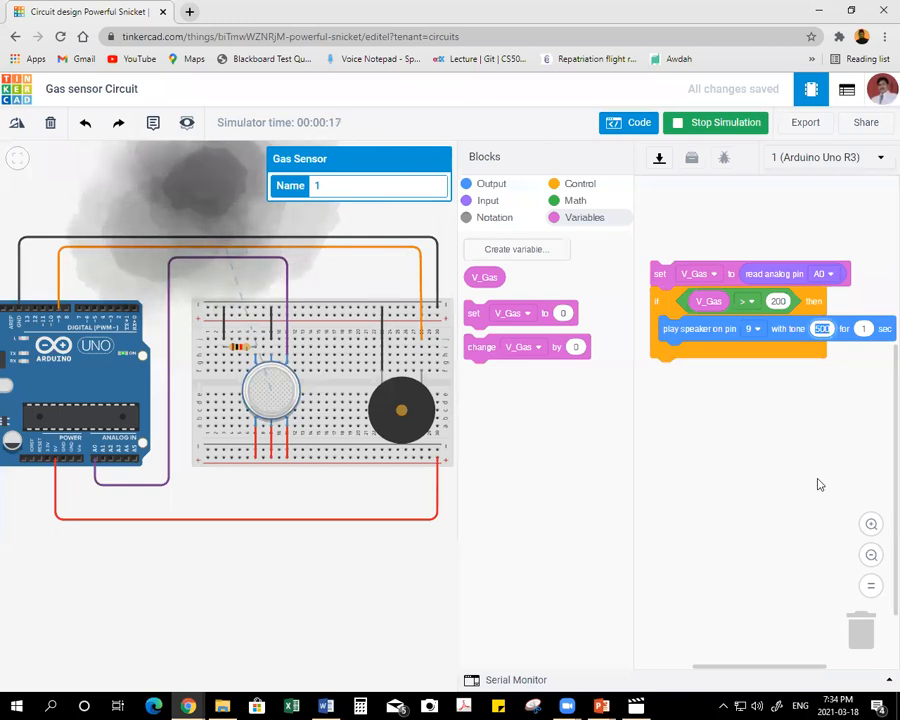
{"action": "type", "text": "12"}
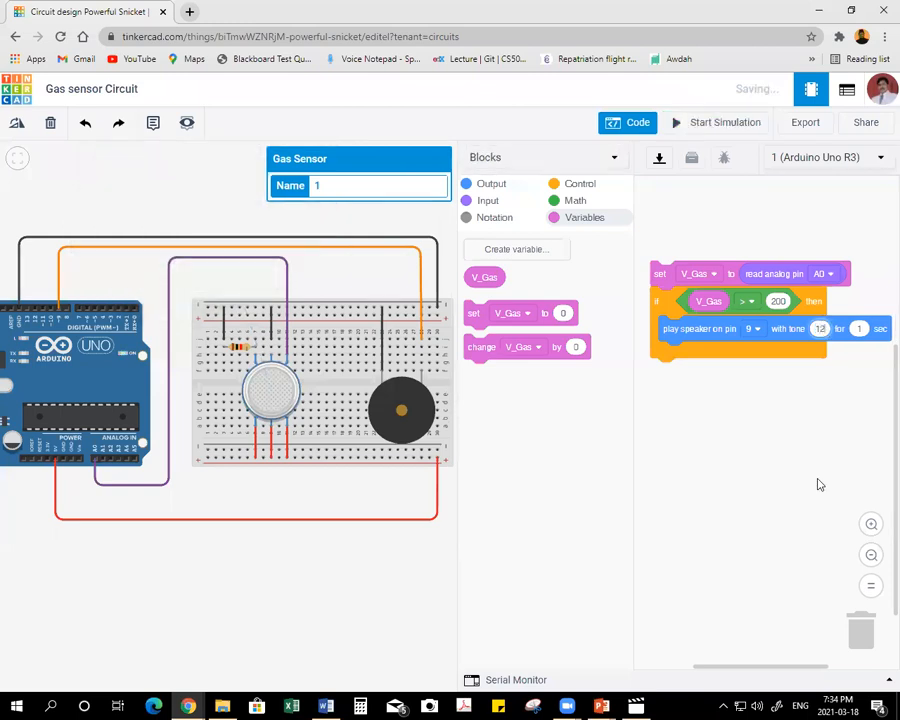
{"action": "type", "text": "239"}
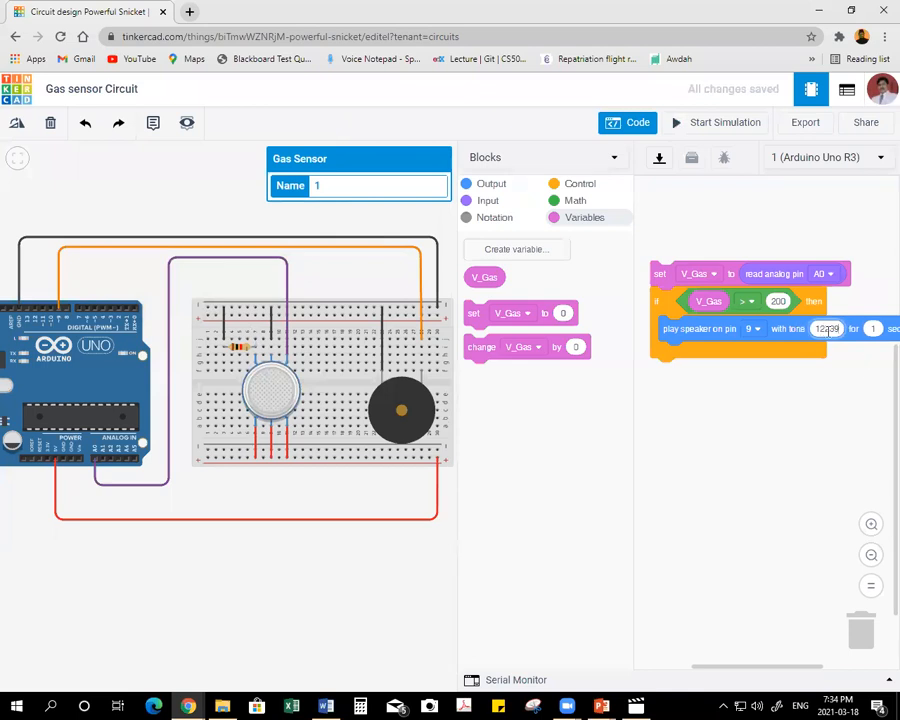
{"action": "left_click", "coordinate": [781, 456]}
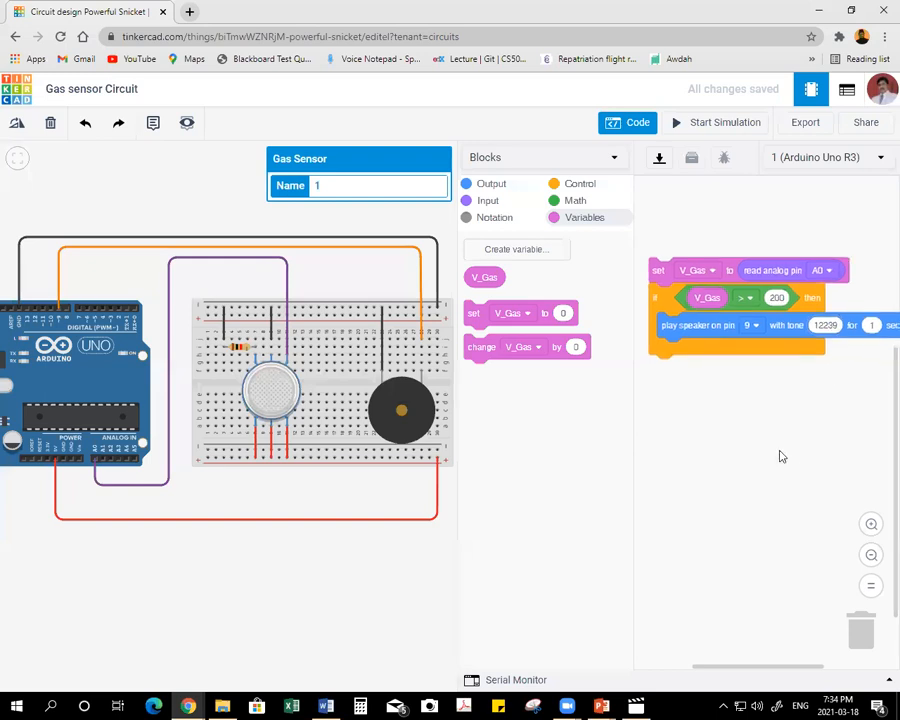
{"action": "left_click", "coordinate": [703, 122]}
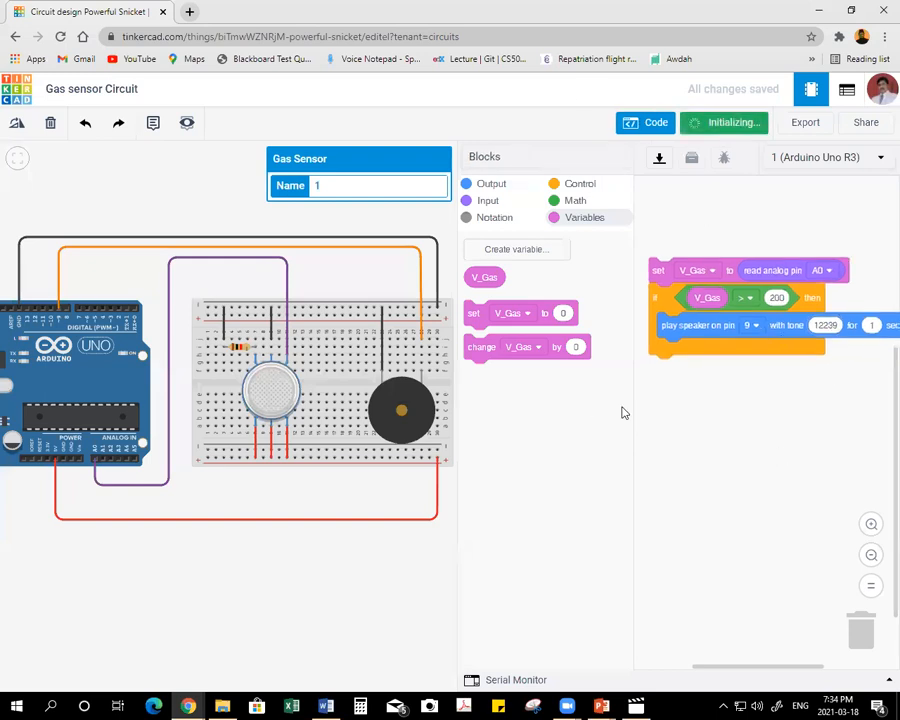
{"action": "left_click_drag", "start_coordinate": [193, 195], "coordinate": [273, 388]}
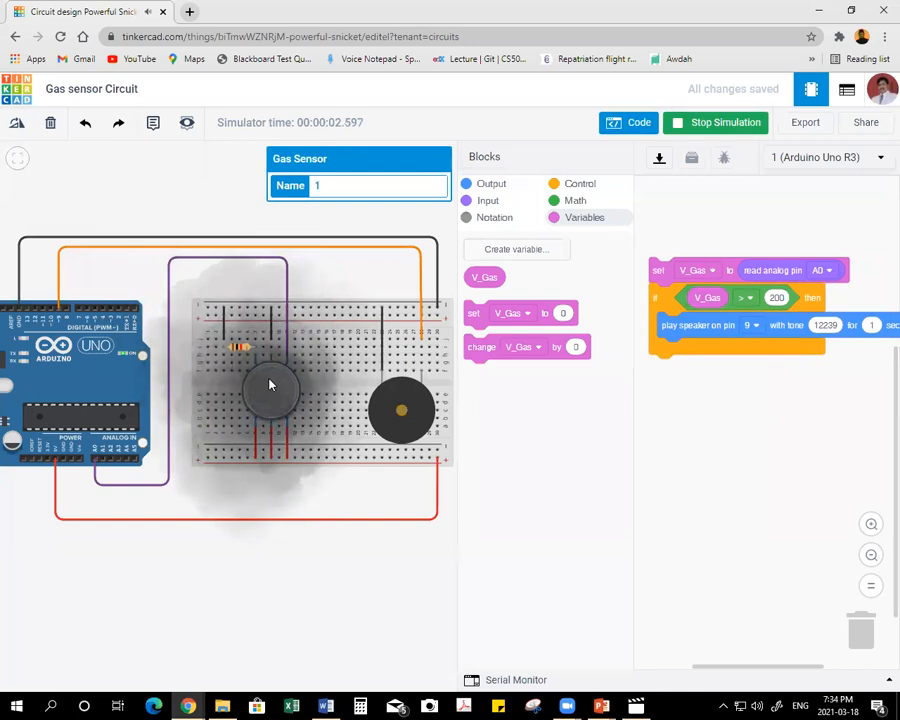
{"action": "left_click_drag", "start_coordinate": [268, 386], "coordinate": [211, 227]}
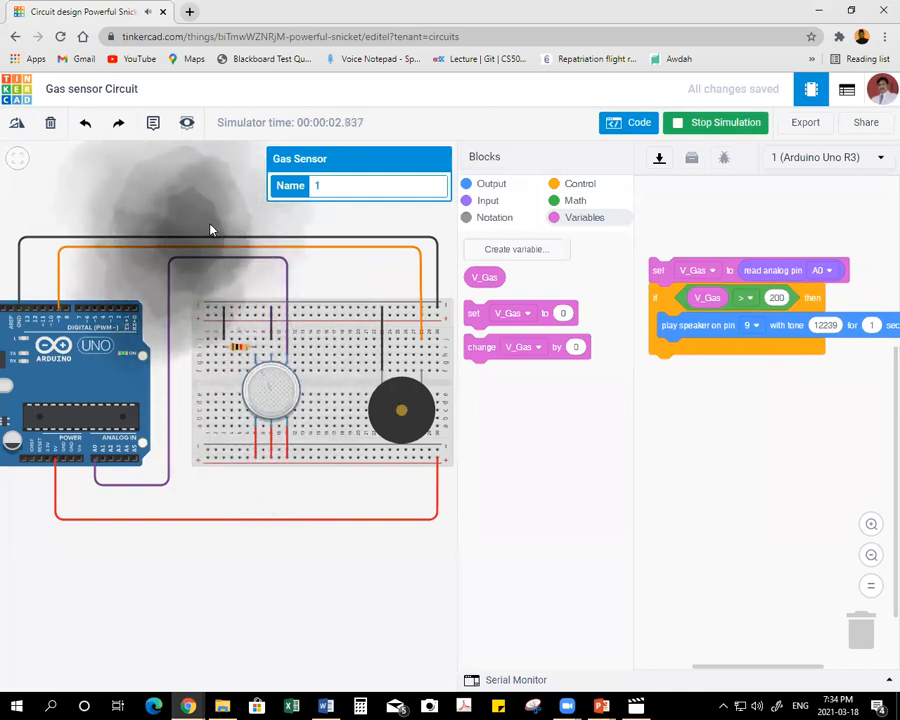
Try to run the simulation with the speaker tone set to 12240.
{"action": "left_click", "coordinate": [828, 322]}
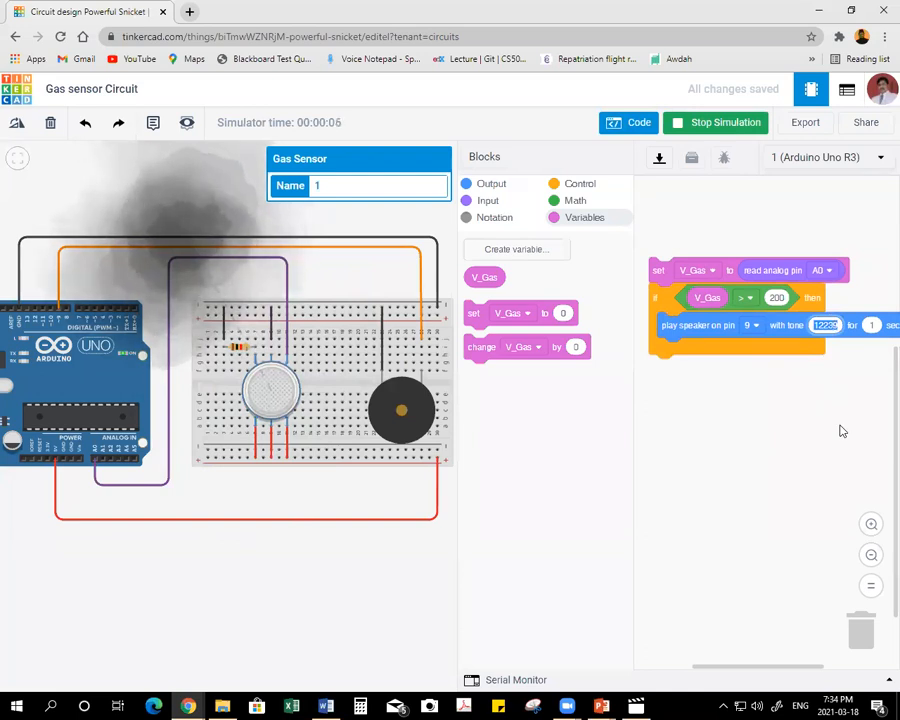
{"action": "type", "text": "12240"}
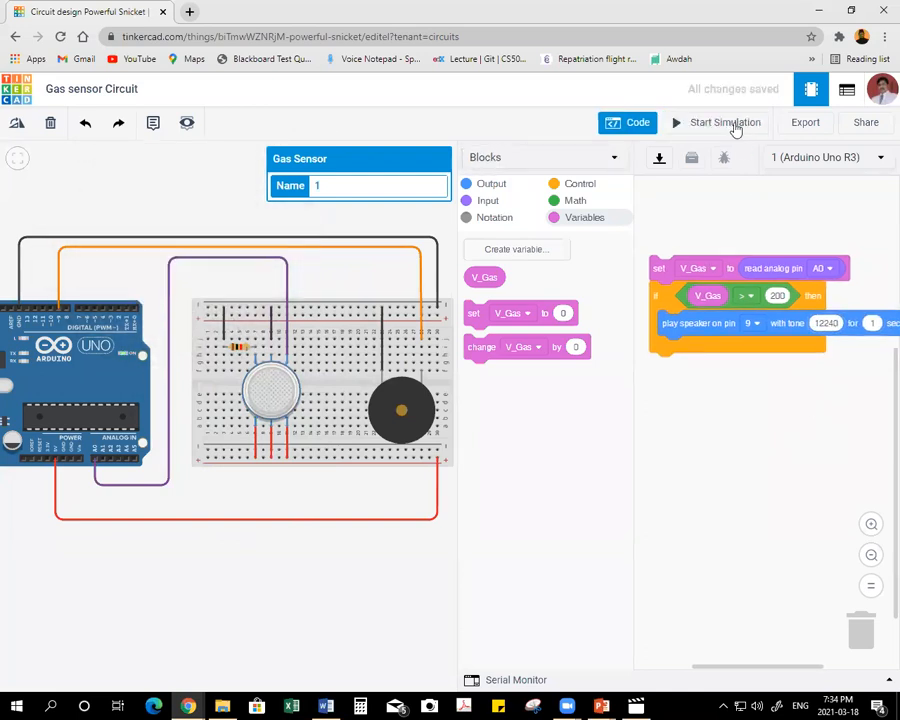
{"action": "left_click", "coordinate": [727, 123]}
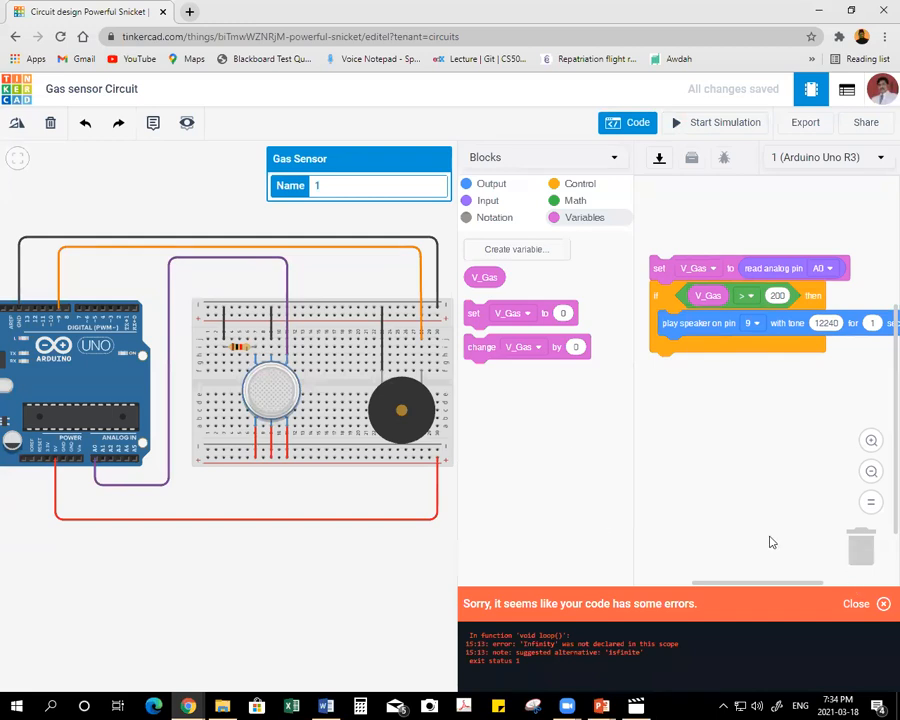
Set the speaker tone back to 12239, rerun the simulation, and move the smoke cloud across the gas sensor to below the breadboard.
{"action": "left_click", "coordinate": [830, 323]}
{"action": "type", "text": "12239"}
{"action": "left_click", "coordinate": [708, 123]}
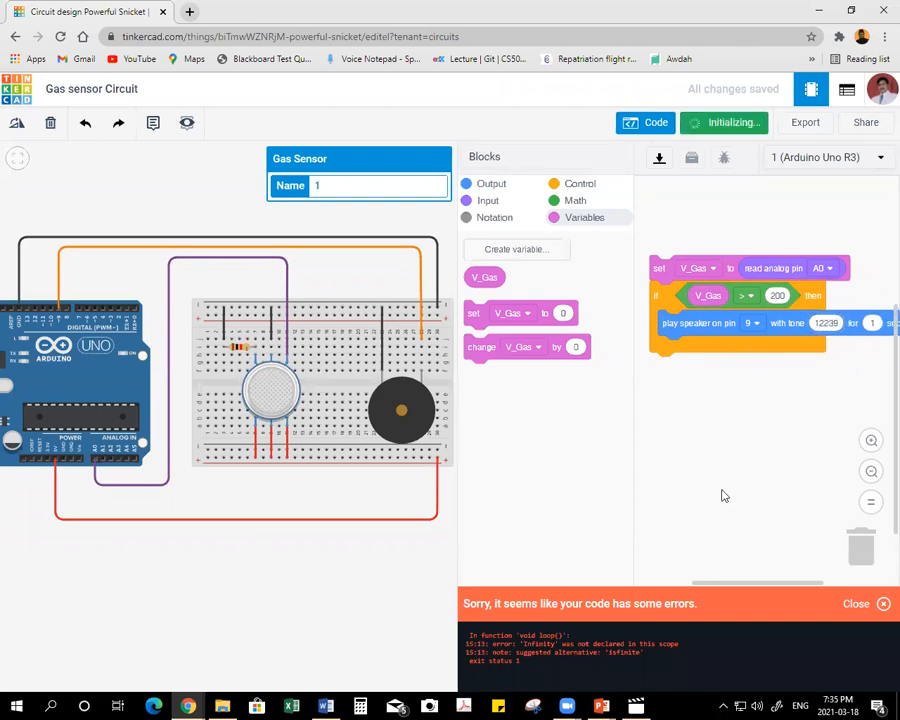
{"action": "left_click_drag", "start_coordinate": [179, 209], "coordinate": [218, 568]}
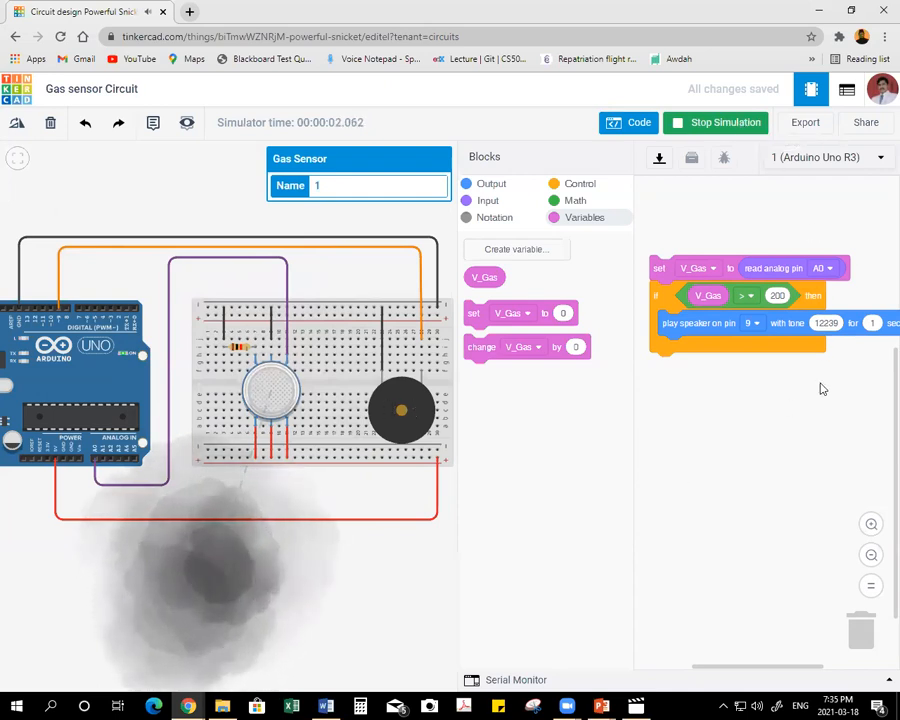
Set the speaker tone to 0, run the simulation while moving the smoke cloud, and stop the simulation.
{"action": "left_click", "coordinate": [828, 323]}
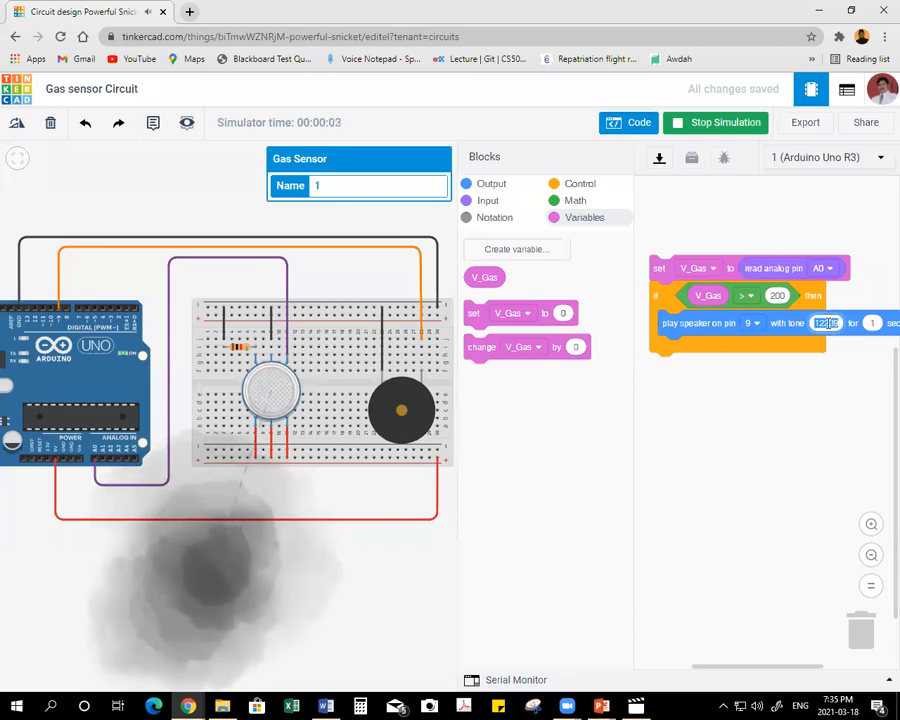
{"action": "type", "text": "0"}
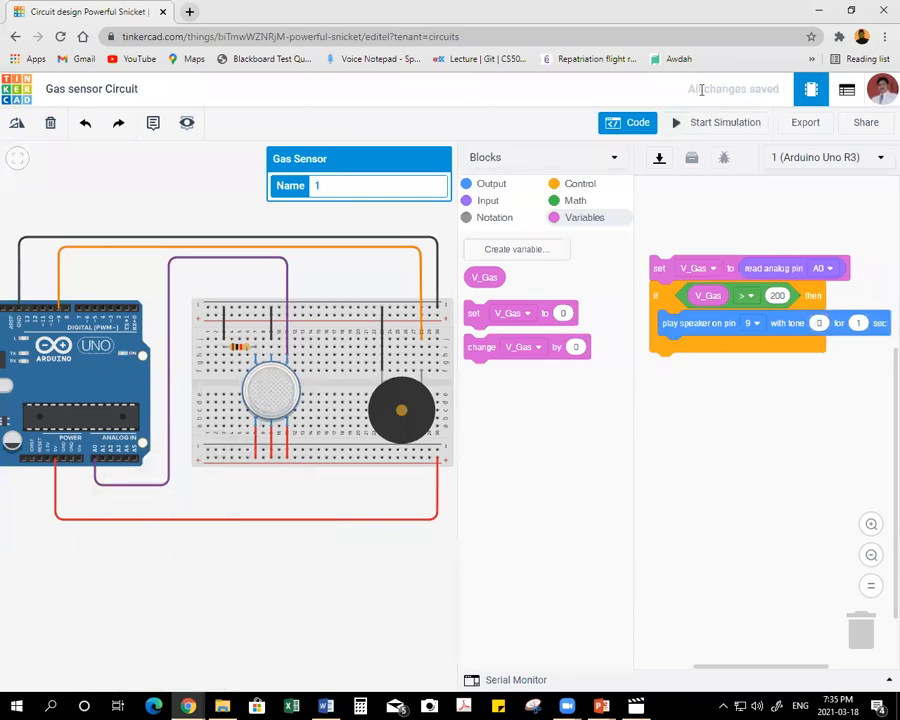
{"action": "left_click", "coordinate": [702, 122]}
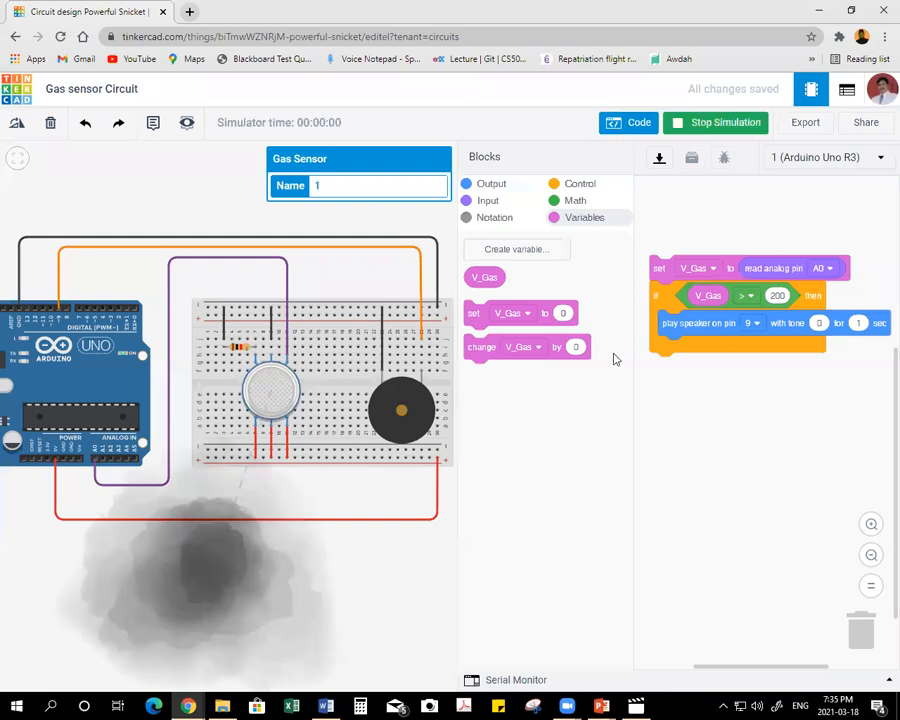
{"action": "mouse_move", "coordinate": [180, 580]}
{"action": "left_mouse_down"}
{"action": "mouse_move", "coordinate": [228, 460]}
{"action": "mouse_move", "coordinate": [271, 402]}
{"action": "mouse_move", "coordinate": [239, 530]}
{"action": "mouse_move", "coordinate": [193, 561]}
{"action": "mouse_move", "coordinate": [196, 570]}
{"action": "left_mouse_up"}
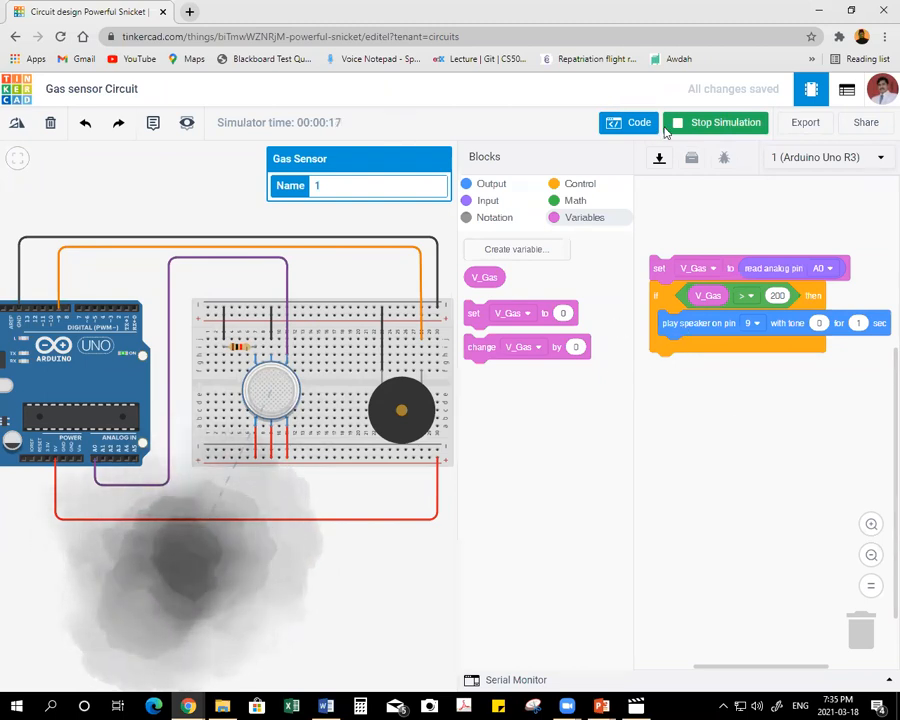
{"action": "left_click", "coordinate": [698, 122]}
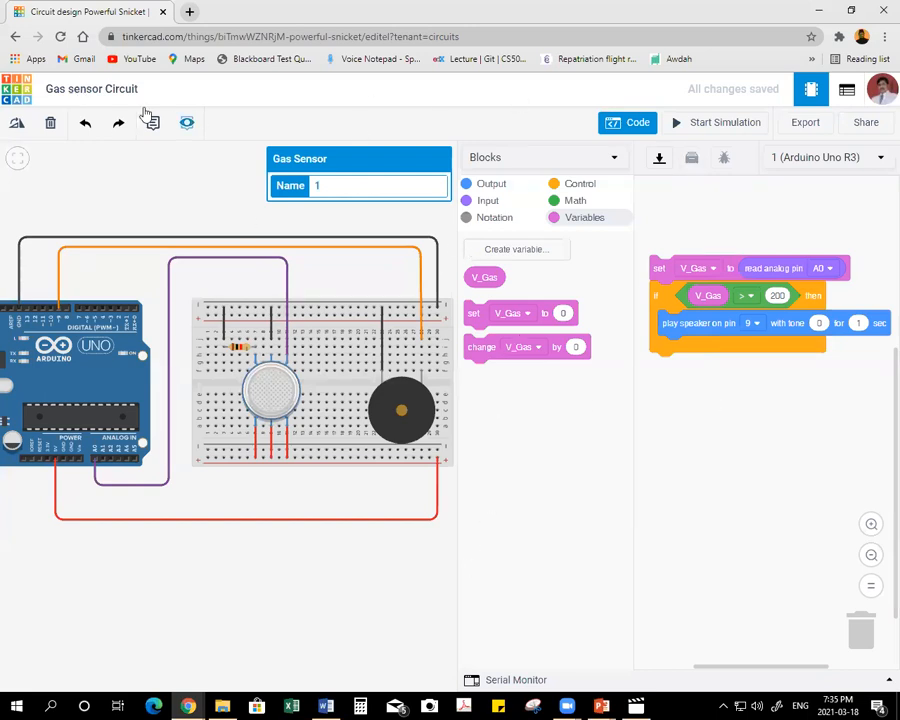
Leave the gas sensor circuit for the dashboard, and strike through topic 11, the gas sensor circuit, in the Word topics list.
{"action": "left_click", "coordinate": [25, 95]}
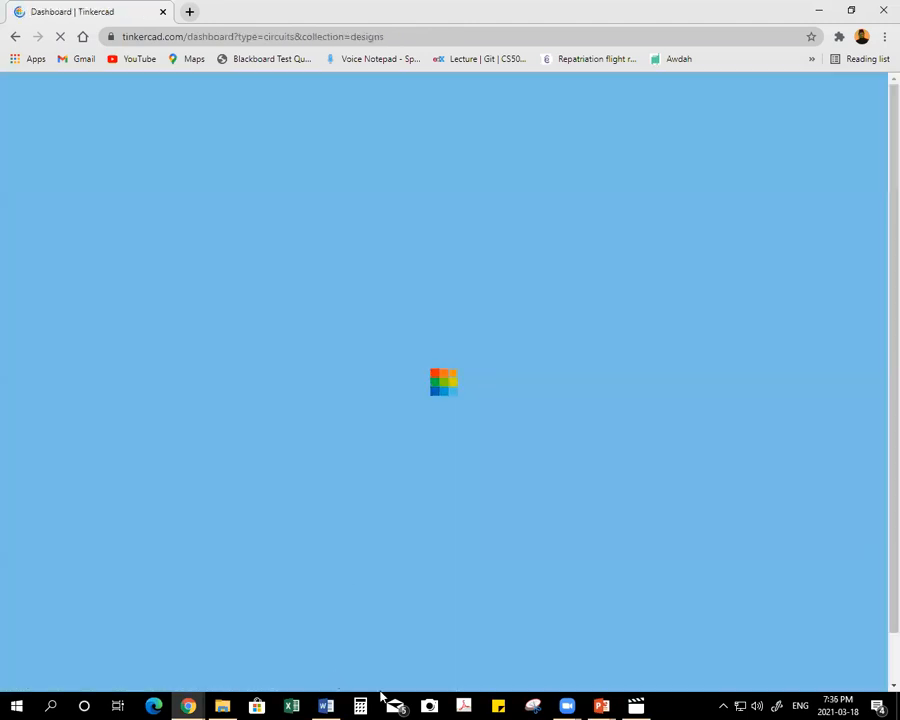
{"action": "left_click", "coordinate": [329, 705]}
{"action": "left_click", "coordinate": [176, 550]}
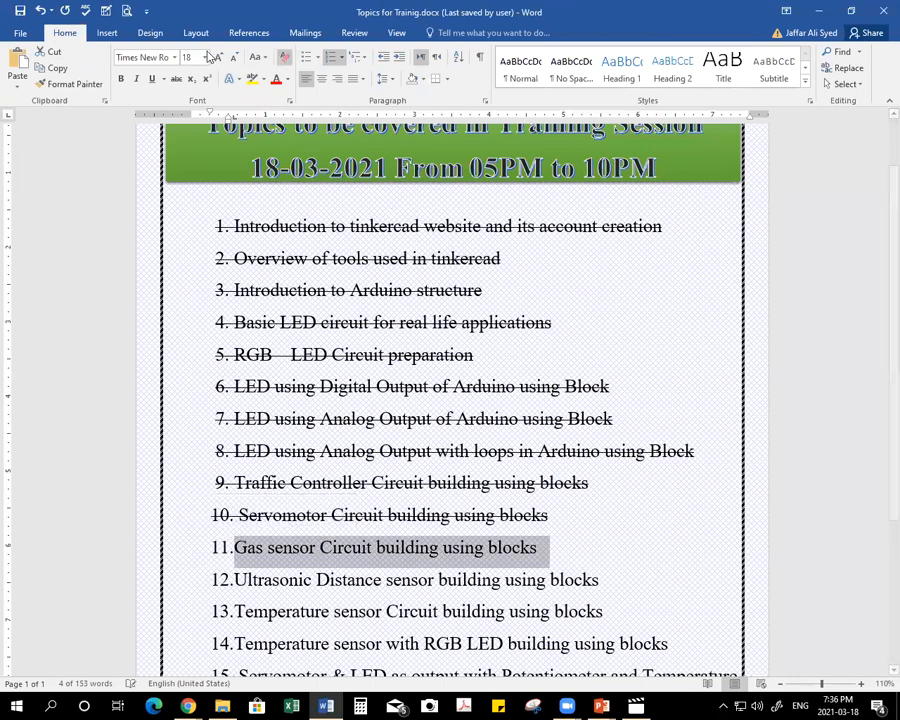
{"action": "left_click", "coordinate": [176, 80]}
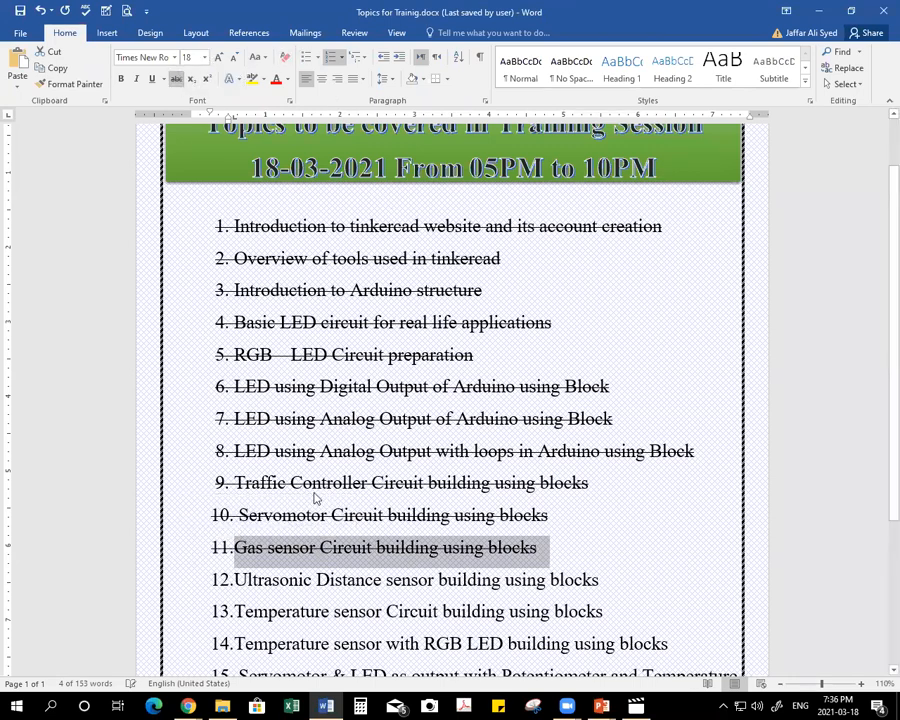
Highlight "Ultrasonic Distance sensor" in topic 12 as the upcoming topic and switch back to the Tinkercad dashboard.
{"action": "left_click_drag", "start_coordinate": [248, 579], "coordinate": [362, 581]}
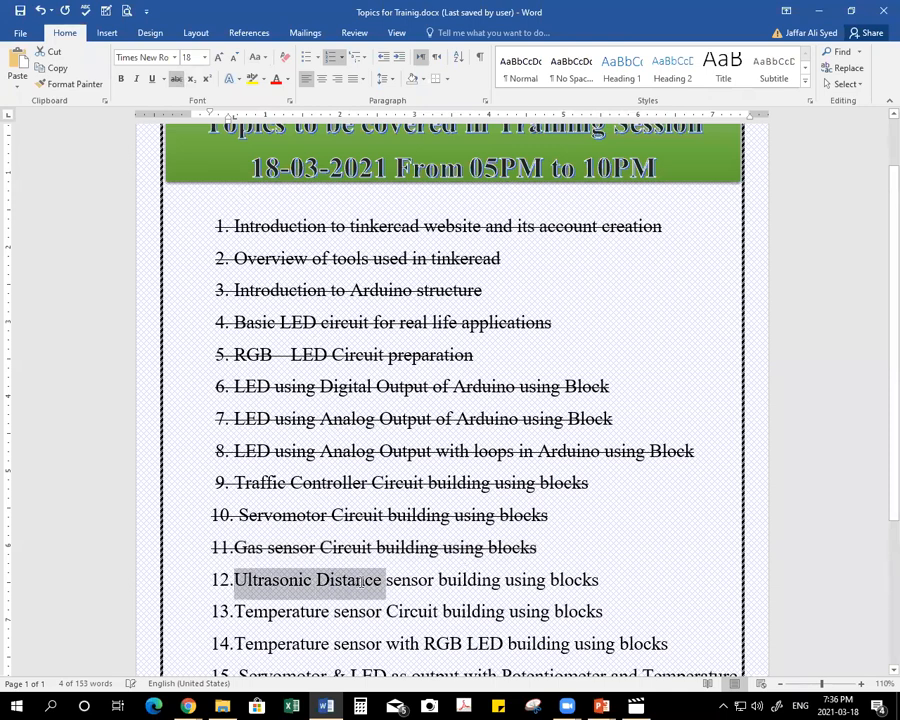
{"action": "left_click_drag", "start_coordinate": [378, 580], "coordinate": [396, 581]}
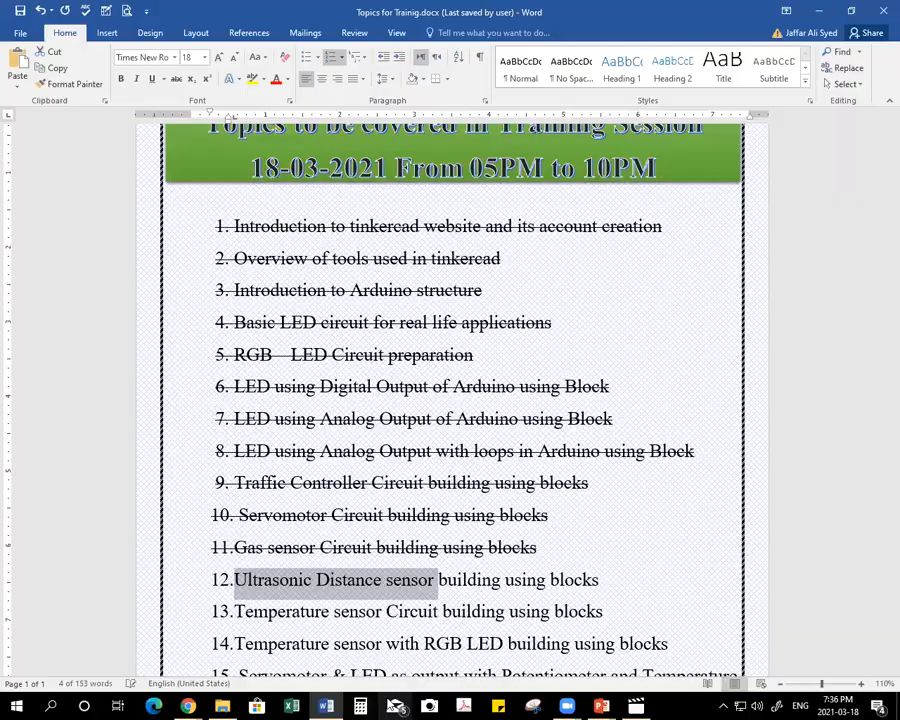
{"action": "left_click", "coordinate": [188, 706]}
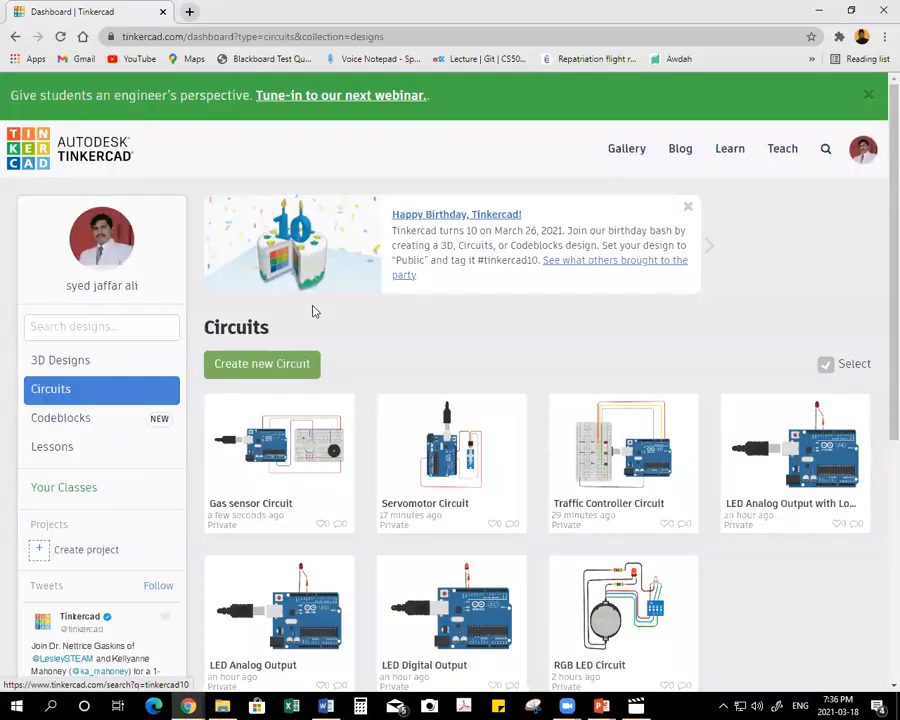
Create a new circuit and name it "Ultrasonic Distance sensor".
{"action": "left_click", "coordinate": [262, 366]}
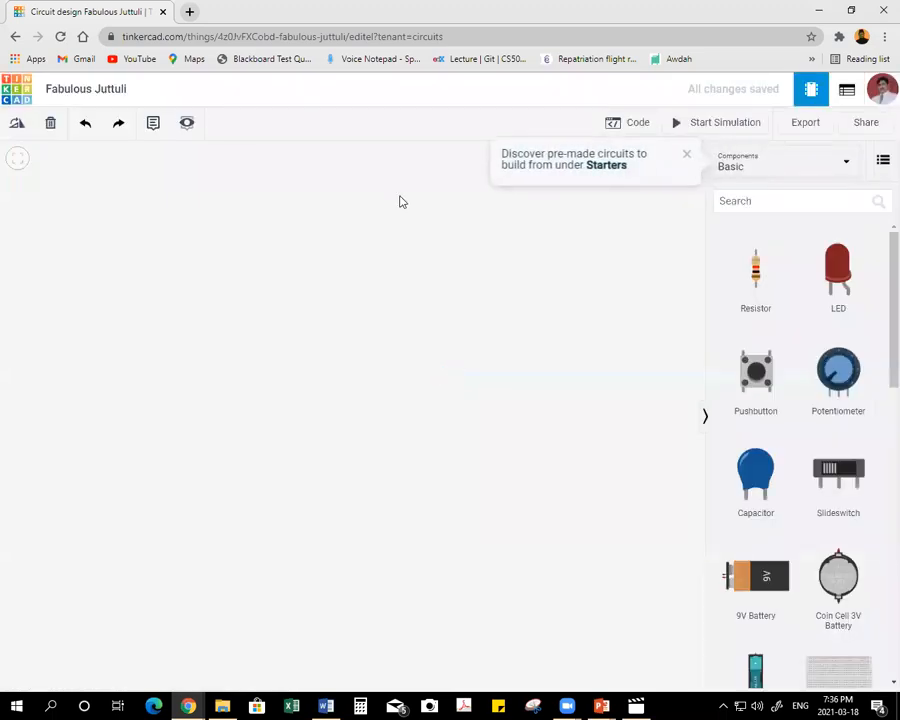
{"action": "left_click", "coordinate": [108, 87]}
{"action": "type", "text": "Distance sensor"}
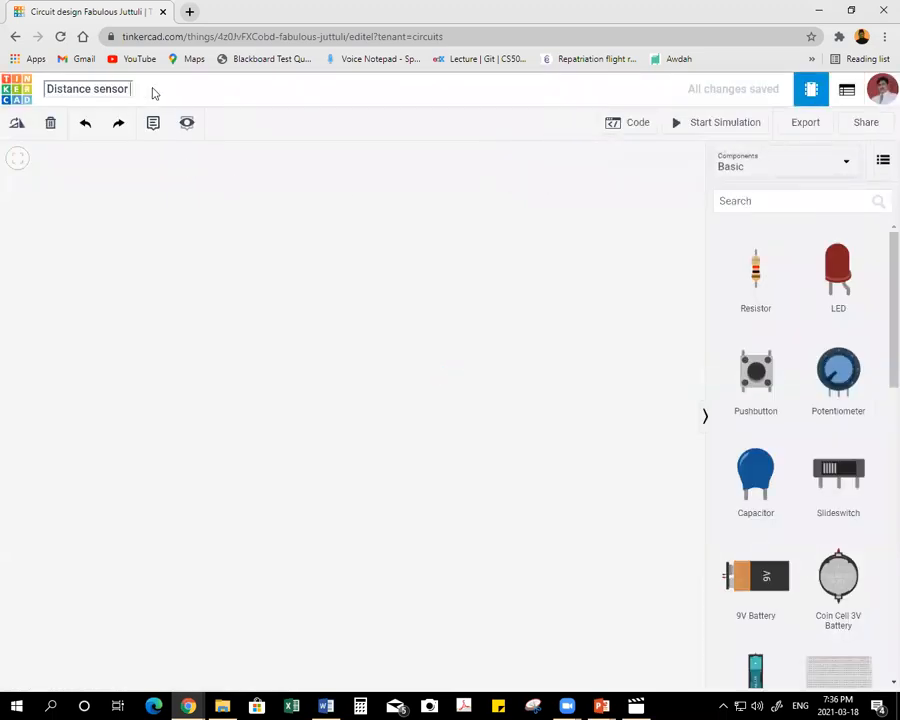
{"action": "key", "text": "Home"}
{"action": "key", "text": "Delete"}
{"action": "key", "text": "Delete"}
{"action": "key", "text": "Delete"}
{"action": "left_click", "coordinate": [165, 257]}
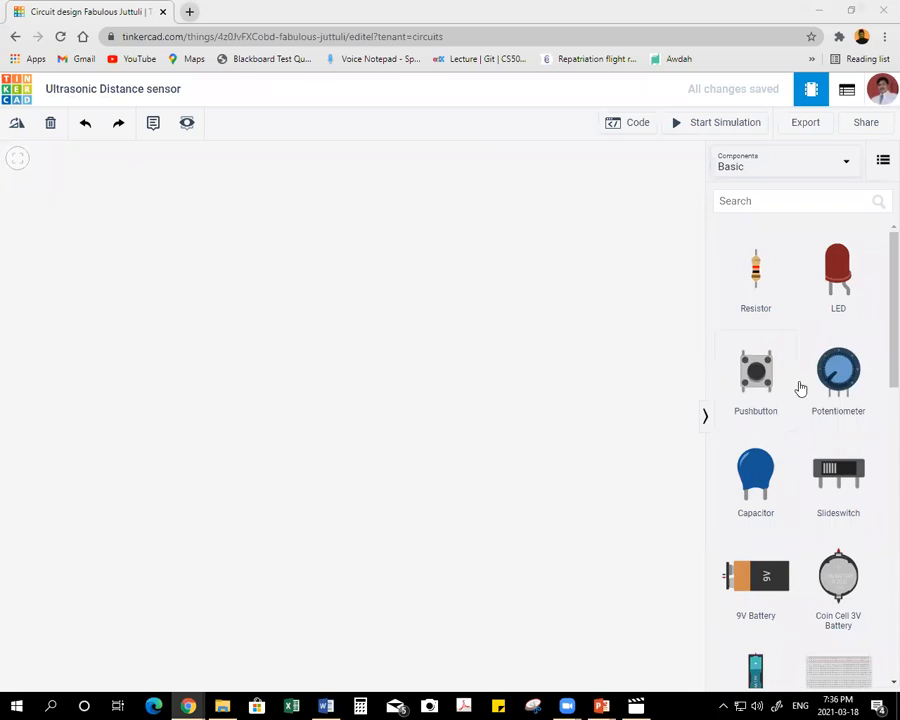
Add an Arduino Uno R3 from the basic components to the left side of the workplane.
{"action": "scroll", "coordinate": [800, 387], "scroll_direction": "down", "scroll_amount": 3}
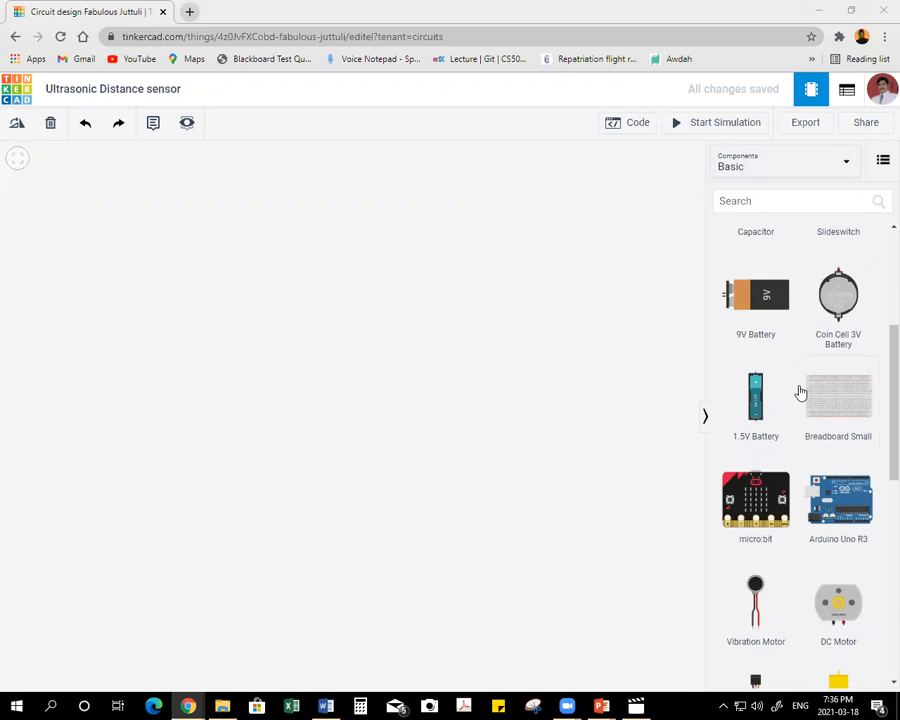
{"action": "scroll", "coordinate": [796, 394], "scroll_direction": "down", "scroll_amount": 3}
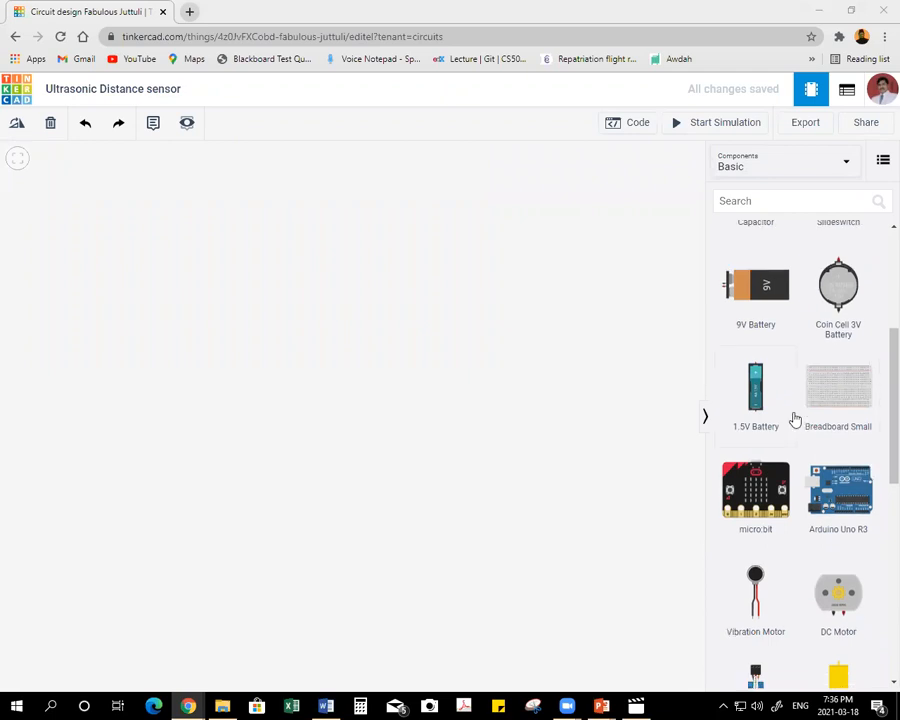
{"action": "left_click_drag", "start_coordinate": [270, 390], "coordinate": [146, 379]}
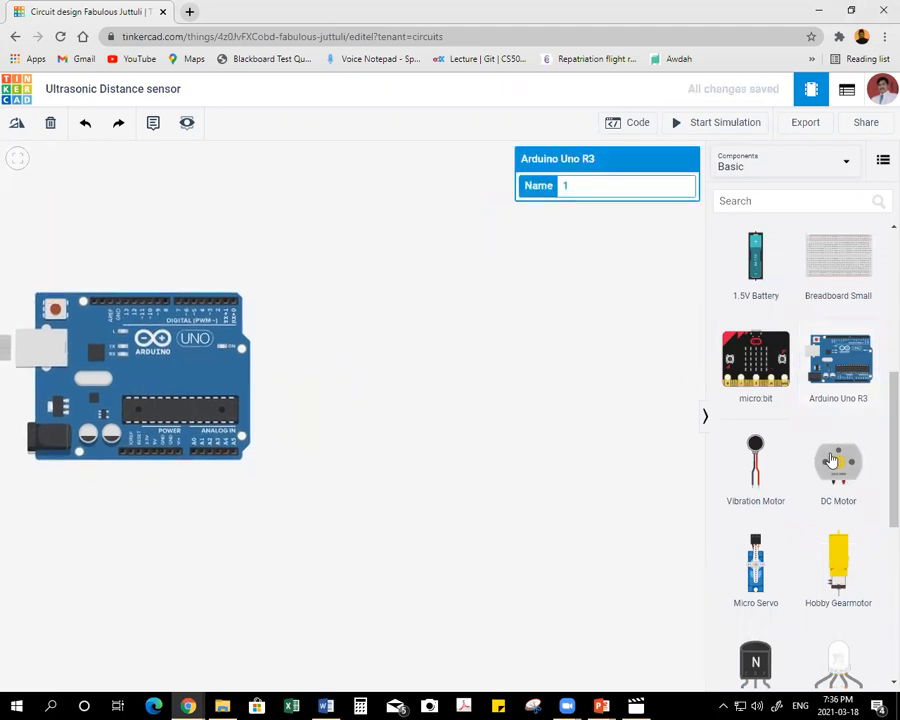
Add a Piezo from the basic components above the Arduino board.
{"action": "scroll", "coordinate": [810, 374], "scroll_direction": "up", "scroll_amount": 8}
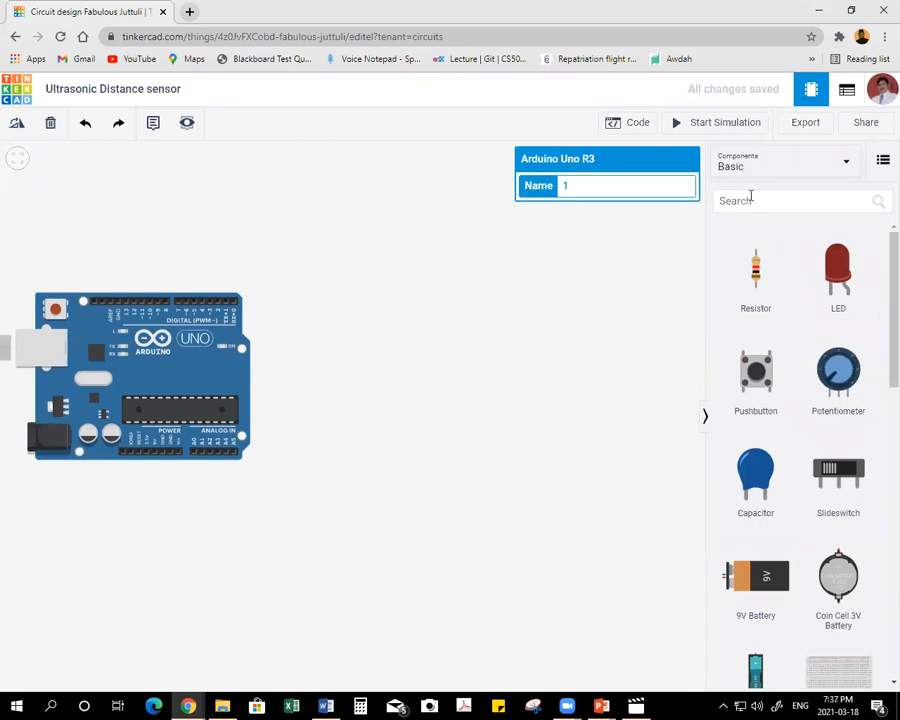
{"action": "left_click", "coordinate": [753, 165]}
{"action": "left_click", "coordinate": [757, 205]}
{"action": "scroll", "coordinate": [812, 405], "scroll_direction": "down", "scroll_amount": 8}
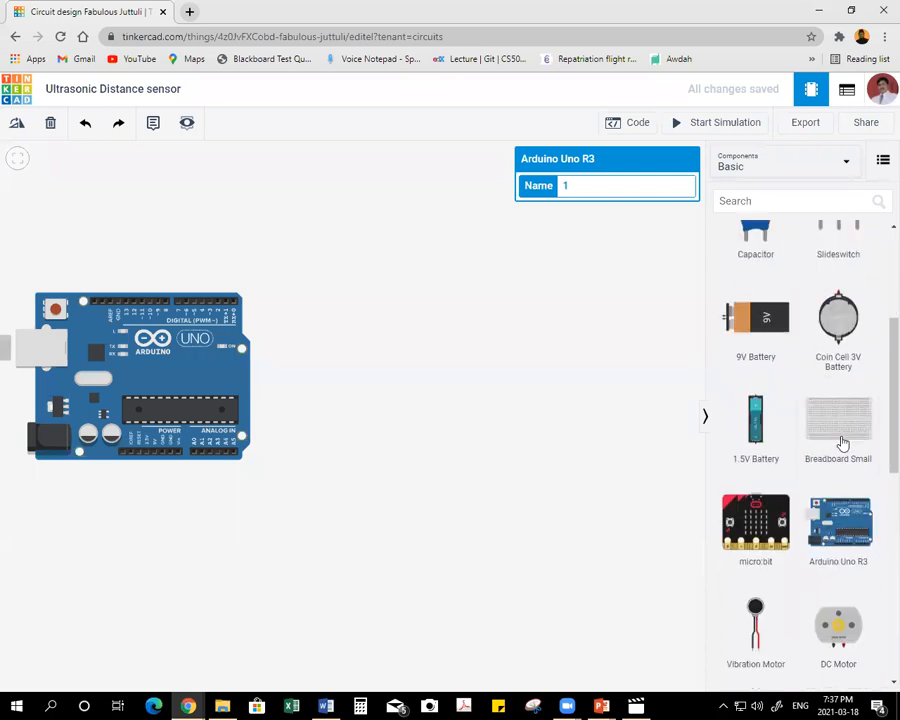
{"action": "scroll", "coordinate": [843, 446], "scroll_direction": "down", "scroll_amount": 8}
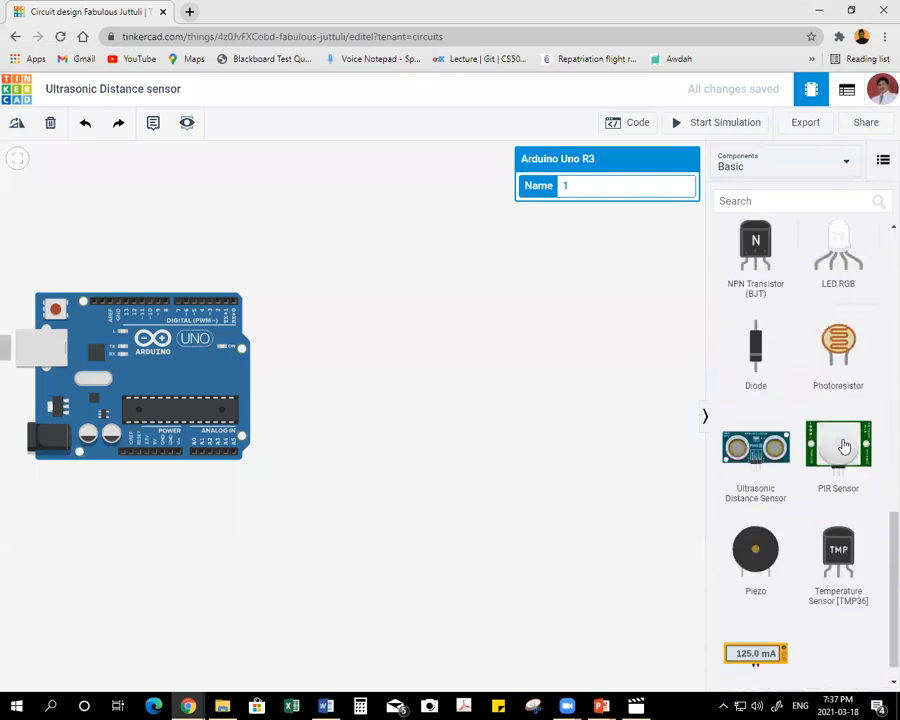
{"action": "left_click_drag", "start_coordinate": [755, 557], "coordinate": [80, 240]}
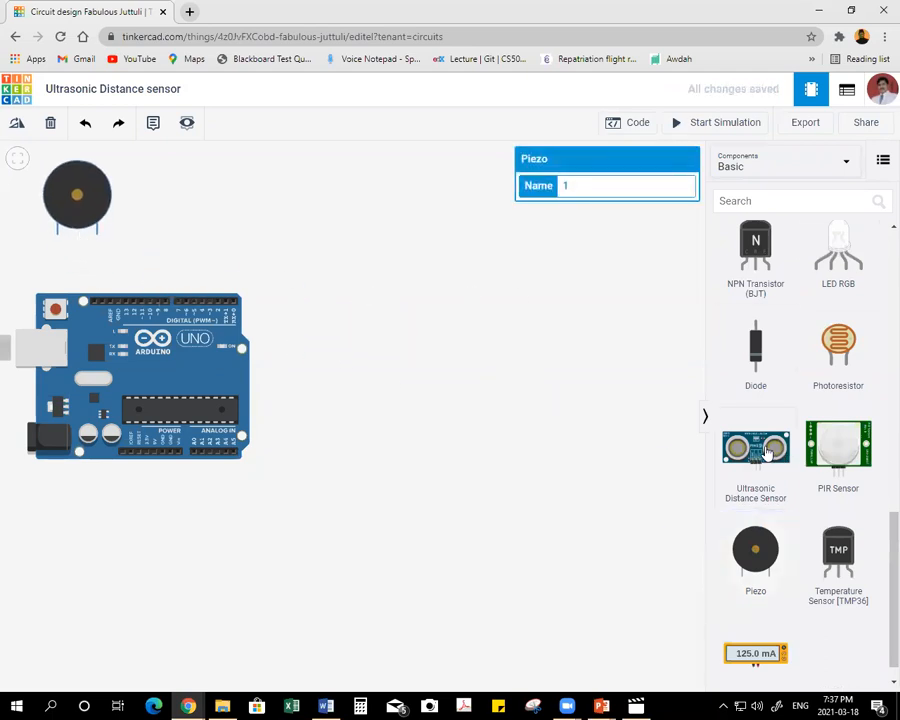
Place an Ultrasonic Distance Sensor beside the Arduino and rotate it 90 degrees clockwise so its pins face the board.
{"action": "left_click_drag", "start_coordinate": [768, 452], "coordinate": [354, 338]}
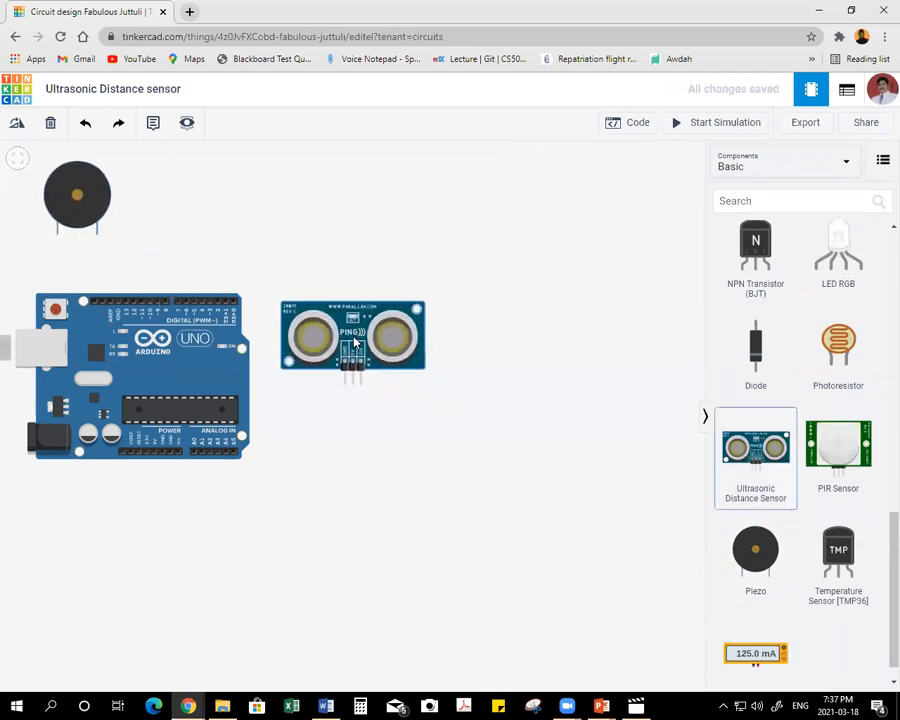
{"action": "left_click", "coordinate": [17, 123]}
{"action": "left_click", "coordinate": [17, 123]}
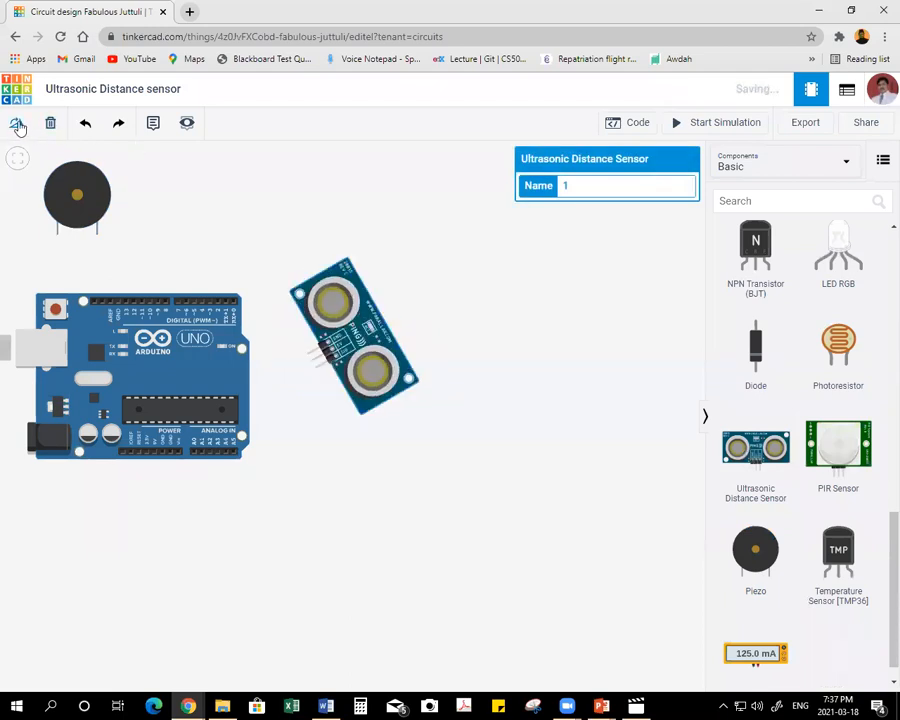
{"action": "left_click", "coordinate": [17, 123]}
{"action": "left_click", "coordinate": [591, 375]}
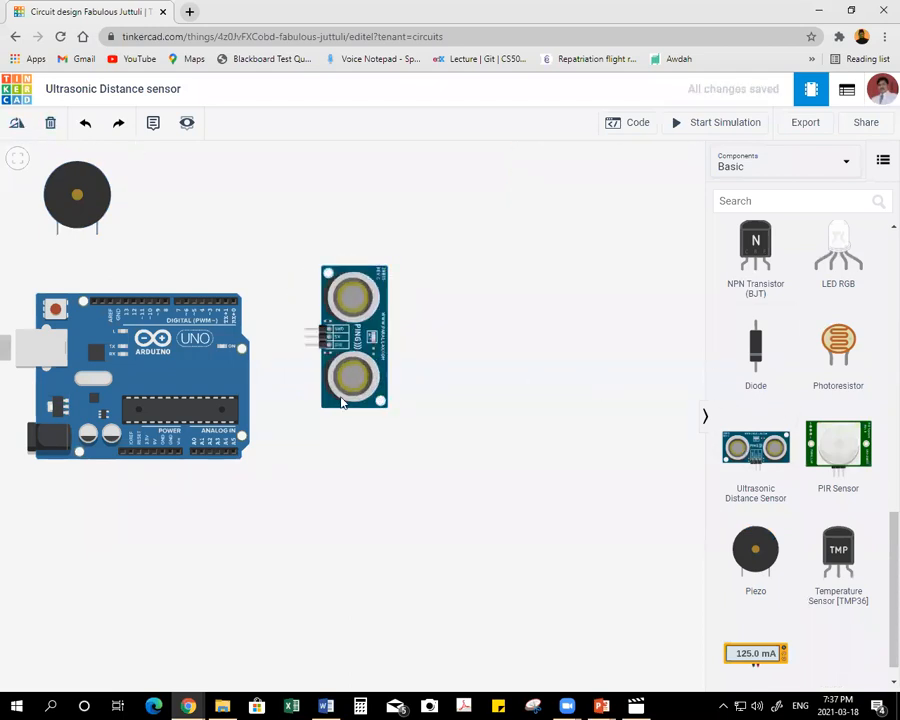
Shift the Arduino slightly up and away from the distance sensor, and centre the piezo above the board's digital pins.
{"action": "left_click_drag", "start_coordinate": [139, 379], "coordinate": [99, 368]}
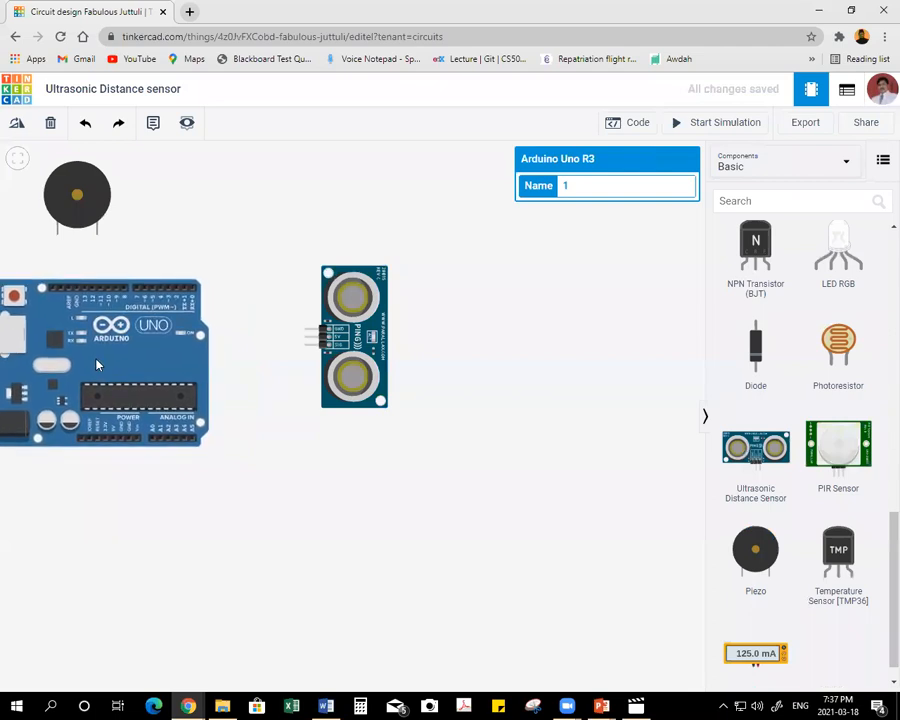
{"action": "left_click_drag", "start_coordinate": [98, 200], "coordinate": [117, 196]}
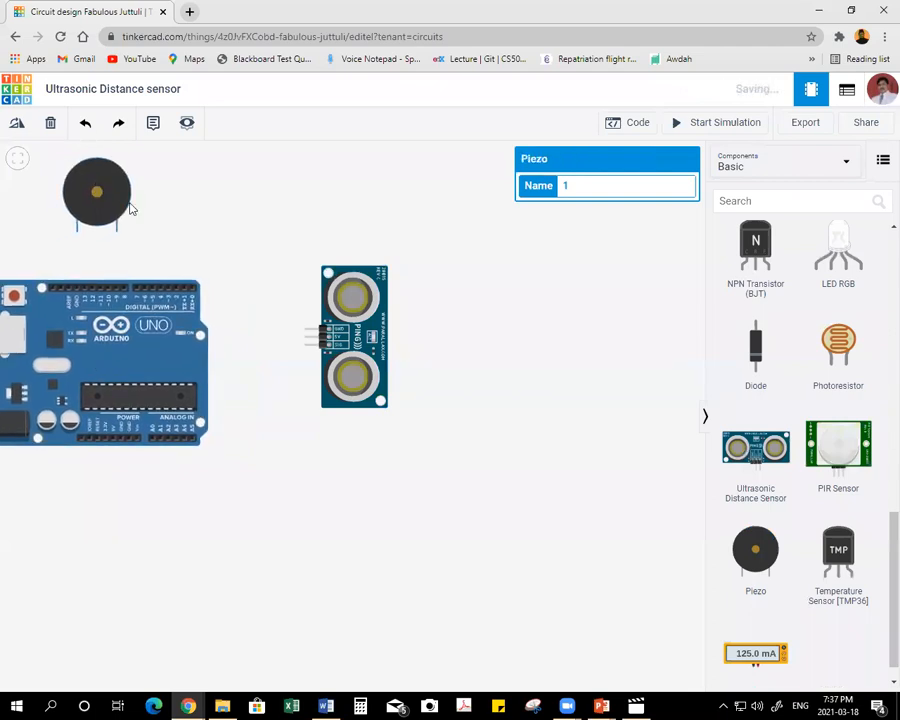
{"action": "left_click", "coordinate": [165, 251]}
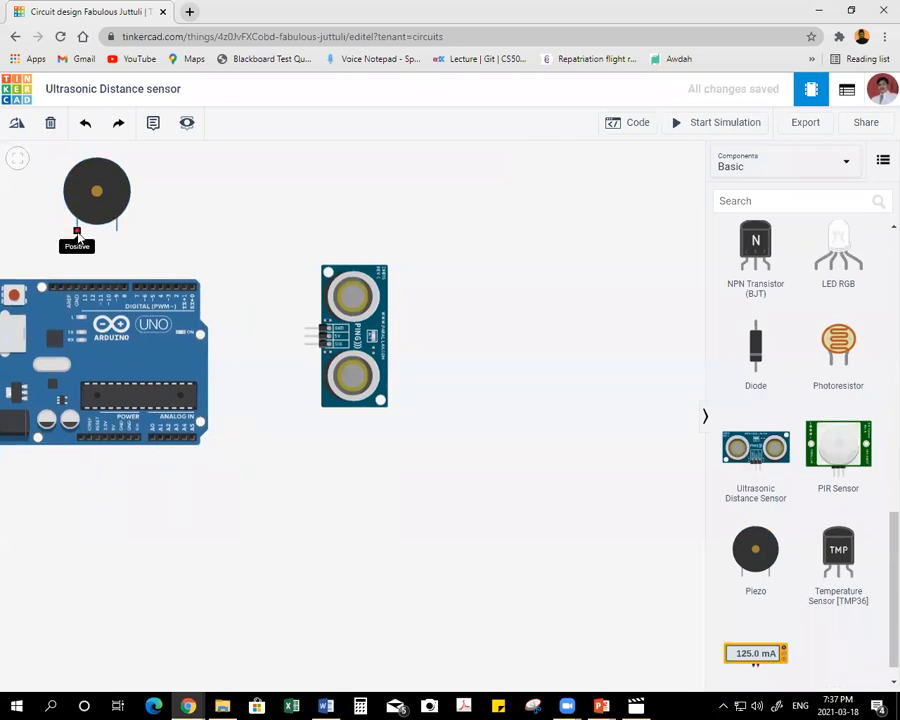
Wire the piezo's negative terminal to the Arduino's upper GND pin with a bent wire and colour it black.
{"action": "left_click", "coordinate": [116, 232]}
{"action": "left_click", "coordinate": [117, 259]}
{"action": "left_click", "coordinate": [73, 261]}
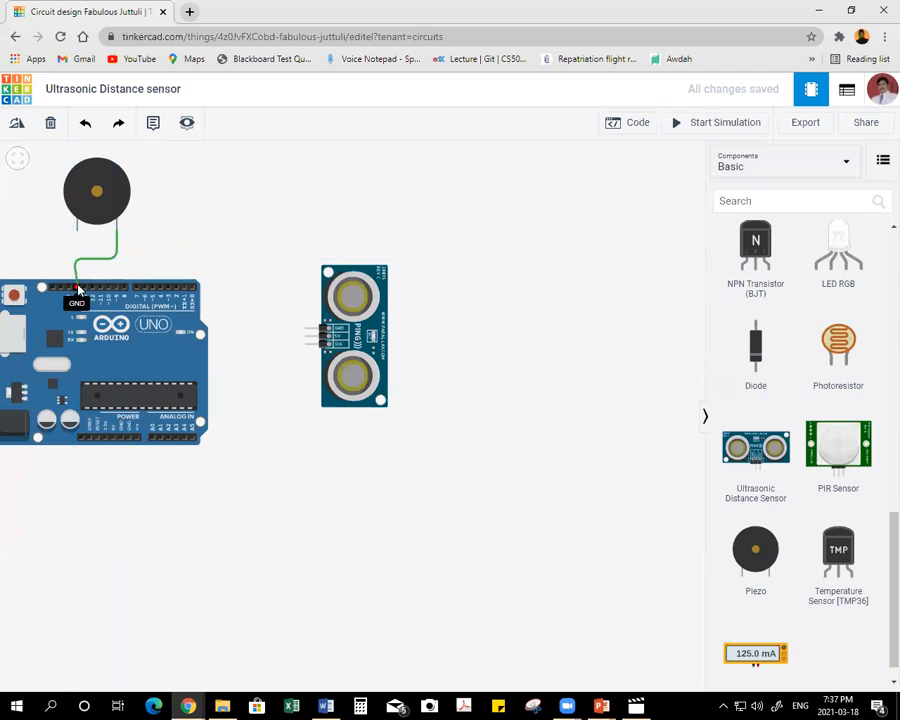
{"action": "left_click", "coordinate": [75, 289]}
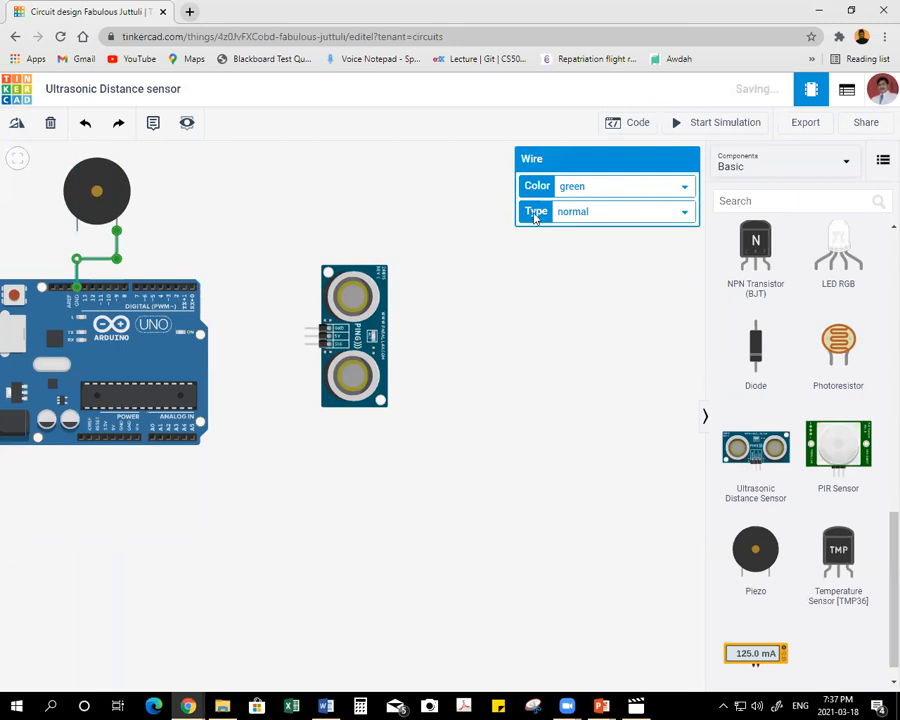
{"action": "left_click", "coordinate": [620, 189]}
{"action": "left_click", "coordinate": [575, 203]}
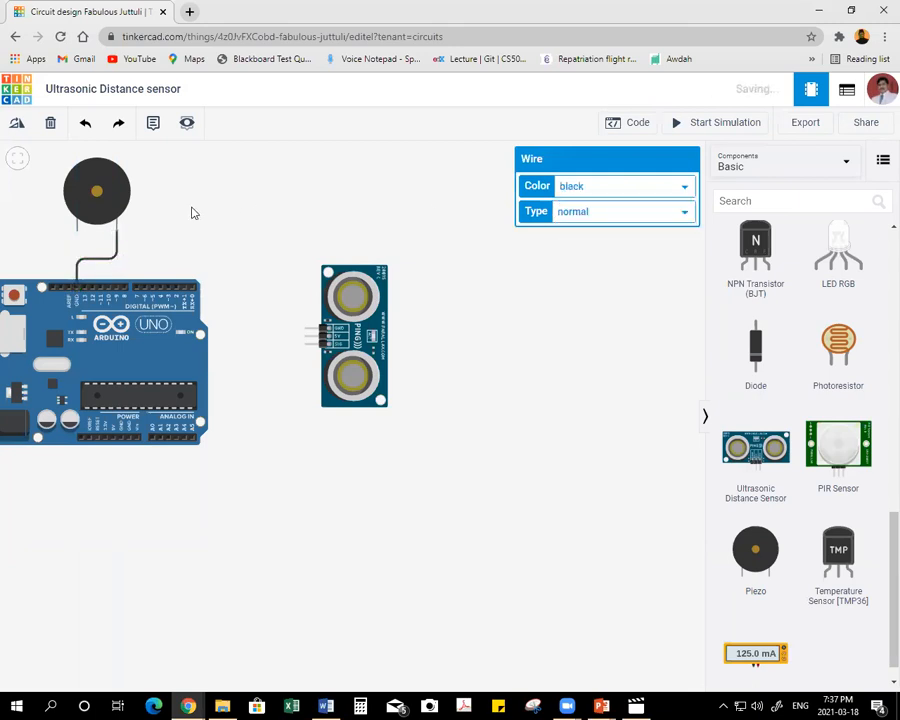
Wire the piezo's positive terminal to Arduino digital pin 10 with a bent wire and colour it orange.
{"action": "left_click", "coordinate": [77, 232]}
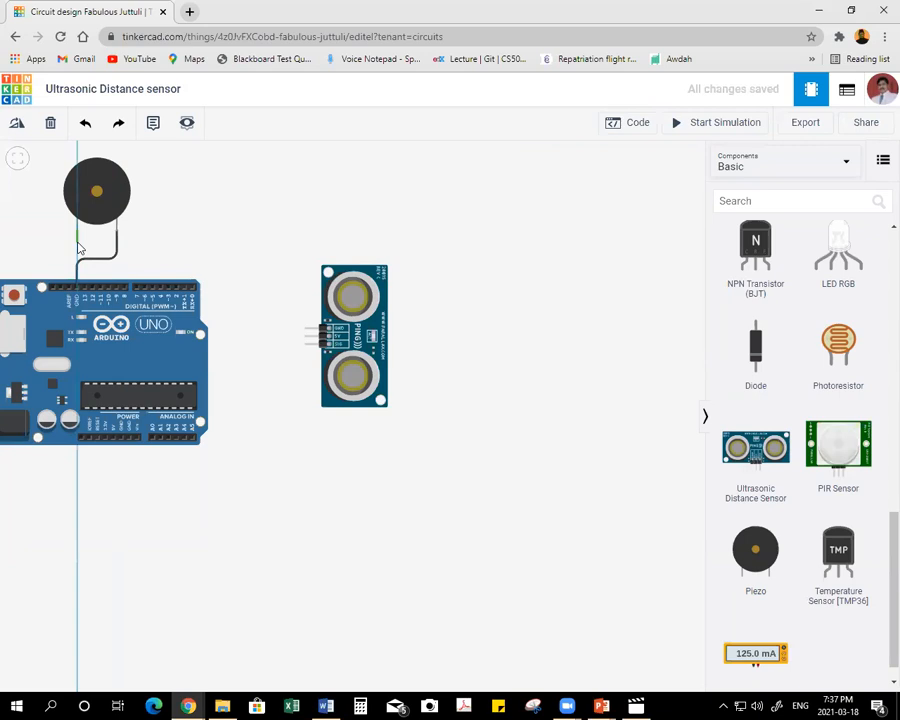
{"action": "left_click", "coordinate": [77, 243]}
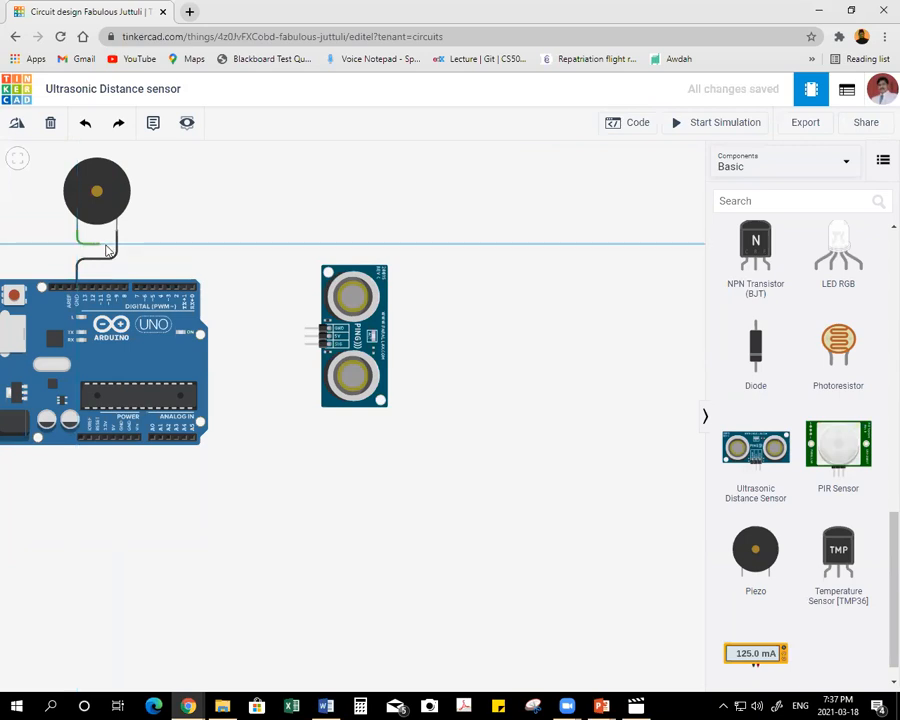
{"action": "left_click", "coordinate": [108, 243]}
{"action": "left_click", "coordinate": [108, 288]}
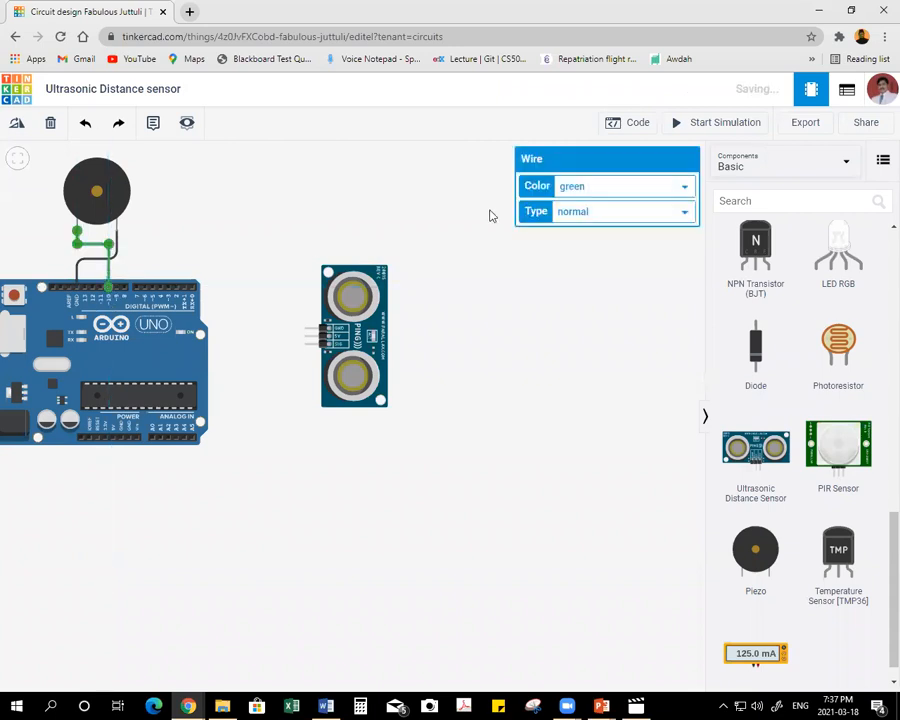
{"action": "left_click", "coordinate": [603, 193]}
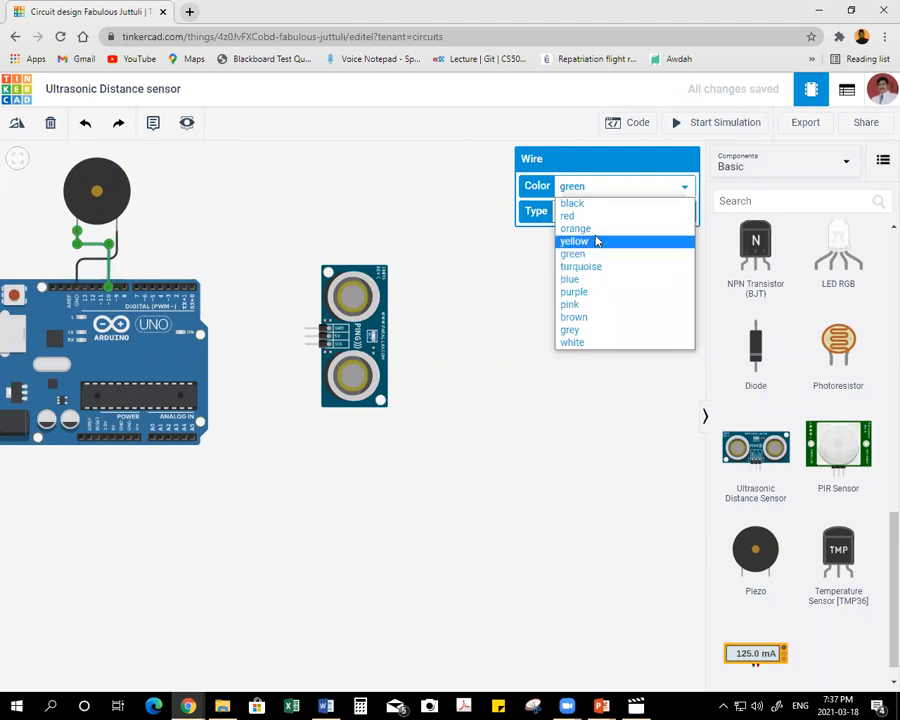
{"action": "left_click", "coordinate": [575, 228]}
{"action": "left_click", "coordinate": [306, 186]}
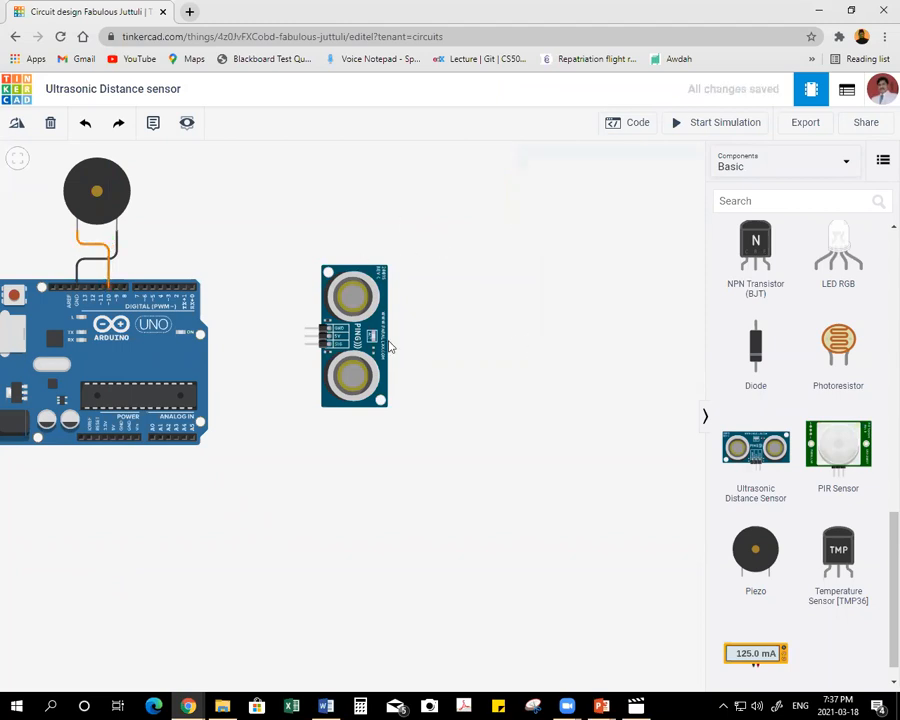
Move the ultrasonic distance sensor closer to the Arduino and slightly lower, leaving a gap for wiring.
{"action": "left_click_drag", "start_coordinate": [345, 332], "coordinate": [285, 358]}
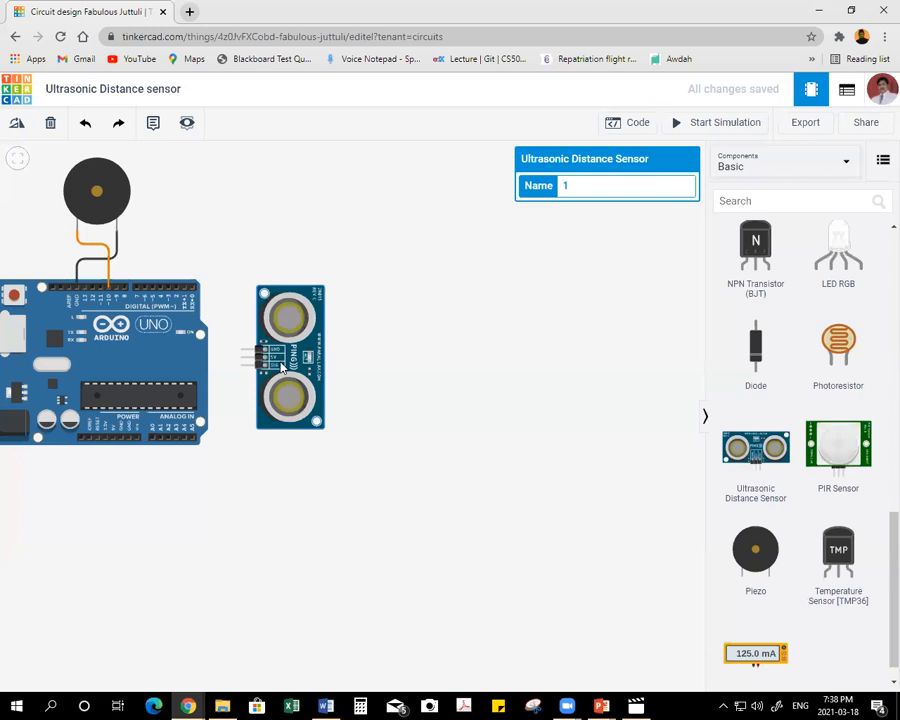
{"action": "left_click_drag", "start_coordinate": [298, 352], "coordinate": [296, 372]}
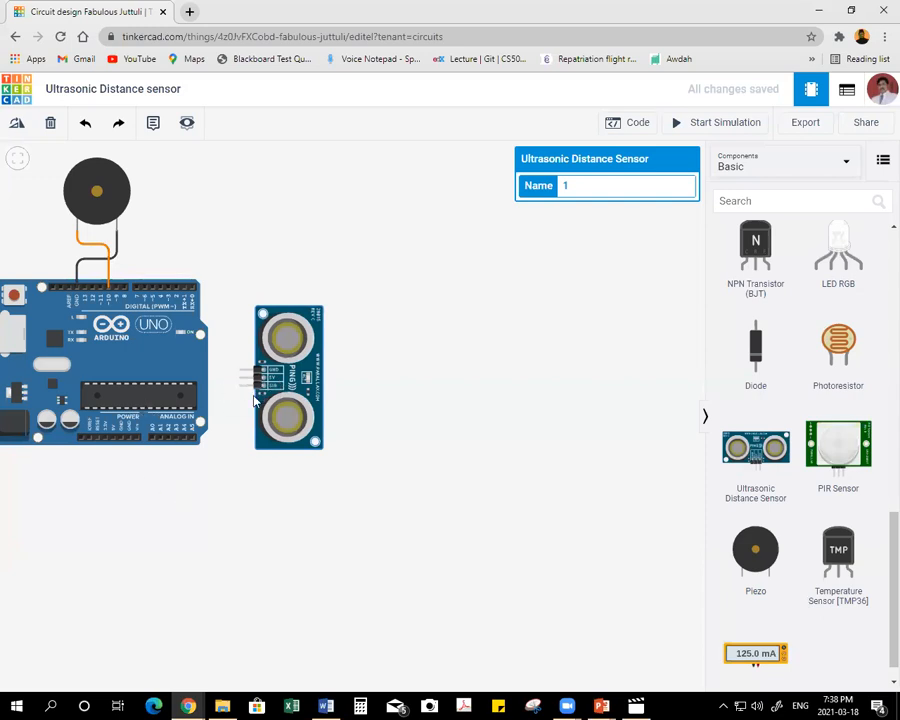
{"action": "left_click_drag", "start_coordinate": [270, 376], "coordinate": [263, 378]}
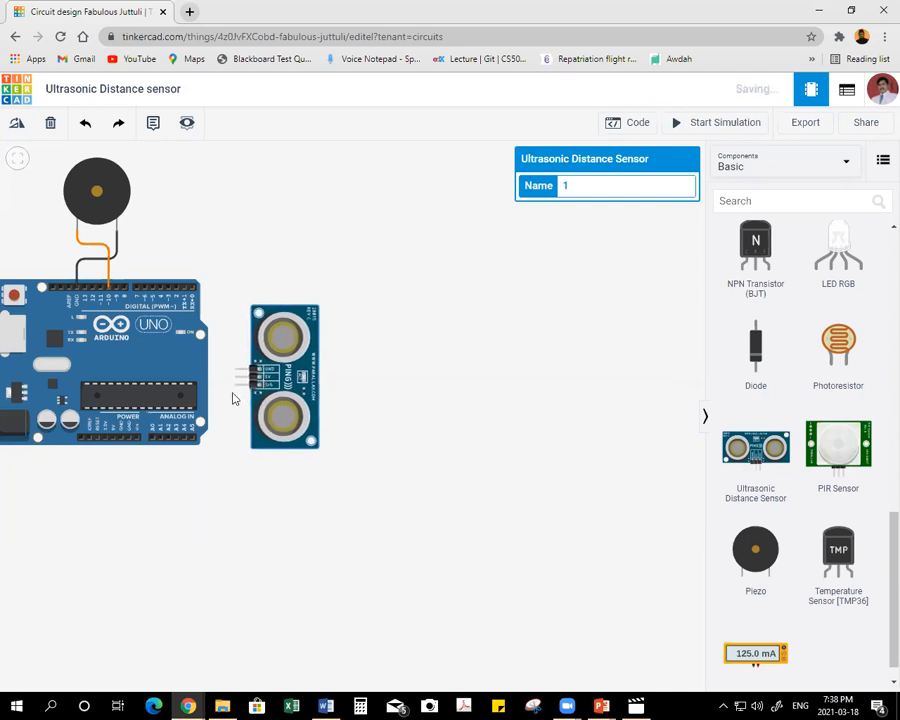
Wire the distance sensor's SIG pin to Arduino analog pin A0 below the board, colour it purple, and straighten its bend.
{"action": "left_click_drag", "start_coordinate": [237, 382], "coordinate": [238, 487]}
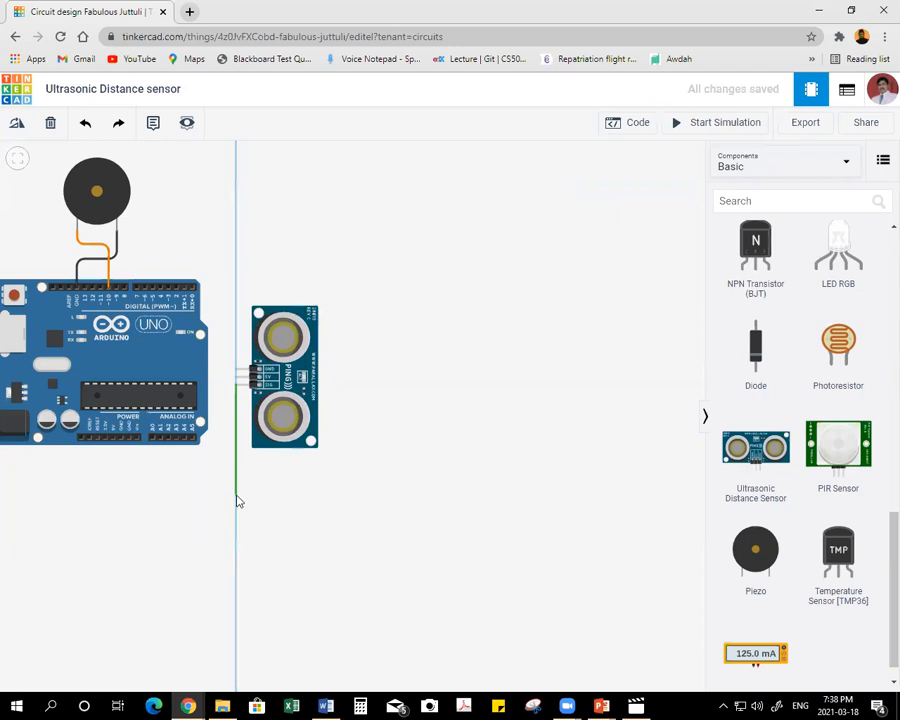
{"action": "left_click", "coordinate": [237, 495]}
{"action": "left_click", "coordinate": [152, 495]}
{"action": "left_click", "coordinate": [152, 439]}
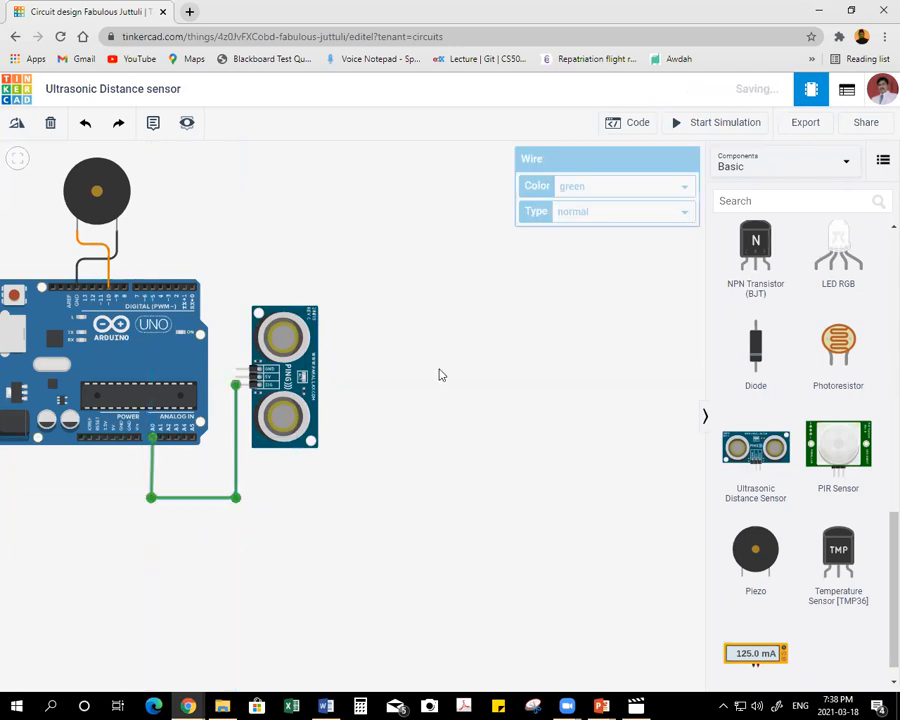
{"action": "left_click", "coordinate": [598, 195]}
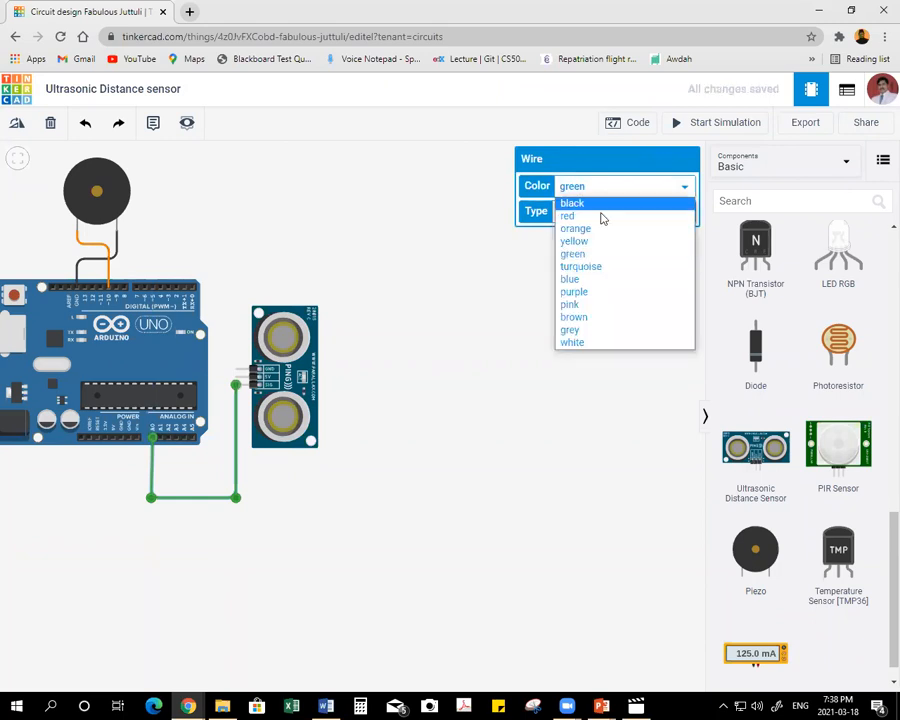
{"action": "left_click", "coordinate": [593, 290]}
{"action": "left_click_drag", "start_coordinate": [151, 497], "coordinate": [153, 497]}
{"action": "left_click", "coordinate": [273, 517]}
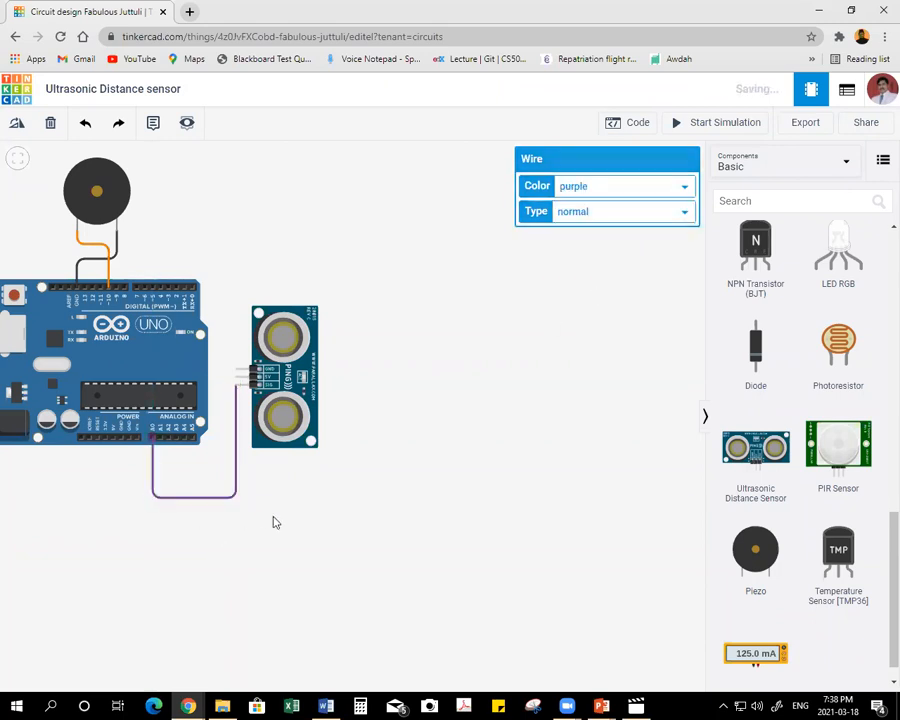
Wire the distance sensor's 5V power pin to the Arduino's 5V pin, routed inside the purple wire, and colour it red.
{"action": "left_click", "coordinate": [237, 380]}
{"action": "left_click", "coordinate": [224, 380]}
{"action": "left_click", "coordinate": [223, 481]}
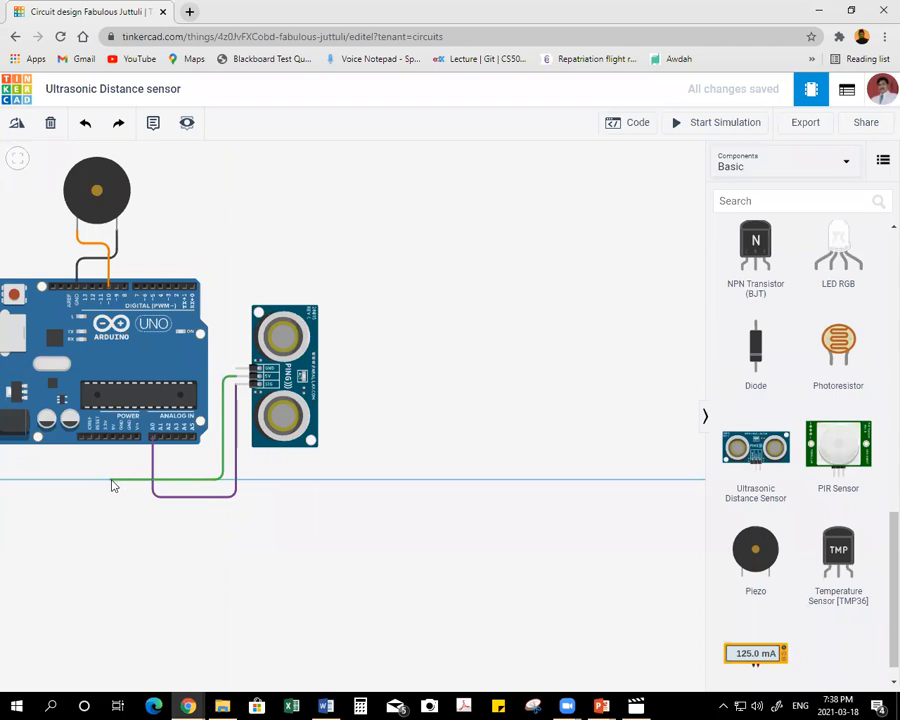
{"action": "left_click", "coordinate": [113, 437]}
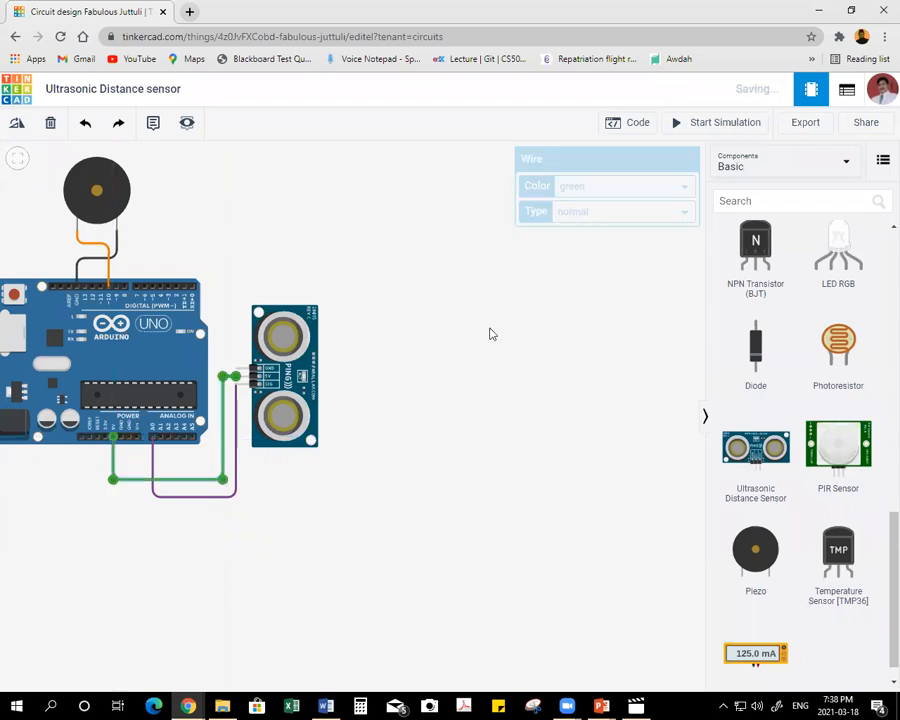
{"action": "left_click", "coordinate": [590, 186]}
{"action": "left_click", "coordinate": [585, 214]}
{"action": "left_click", "coordinate": [450, 323]}
Wire the distance sensor's GND pin to the Arduino's power-side GND pin, routed inside the red wire, and colour it black.
{"action": "left_click", "coordinate": [238, 369]}
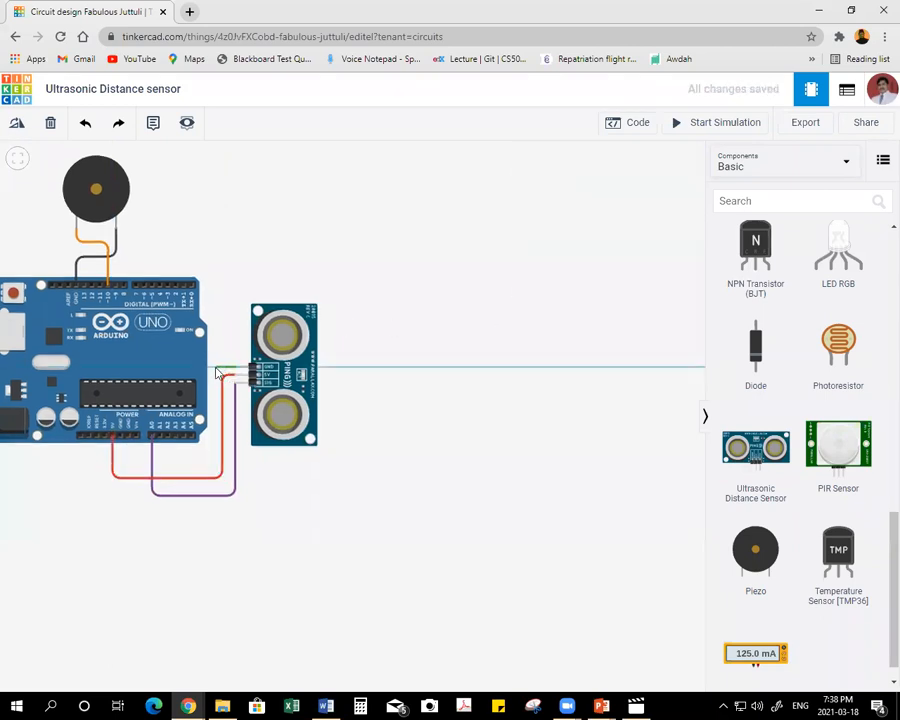
{"action": "left_click", "coordinate": [216, 371]}
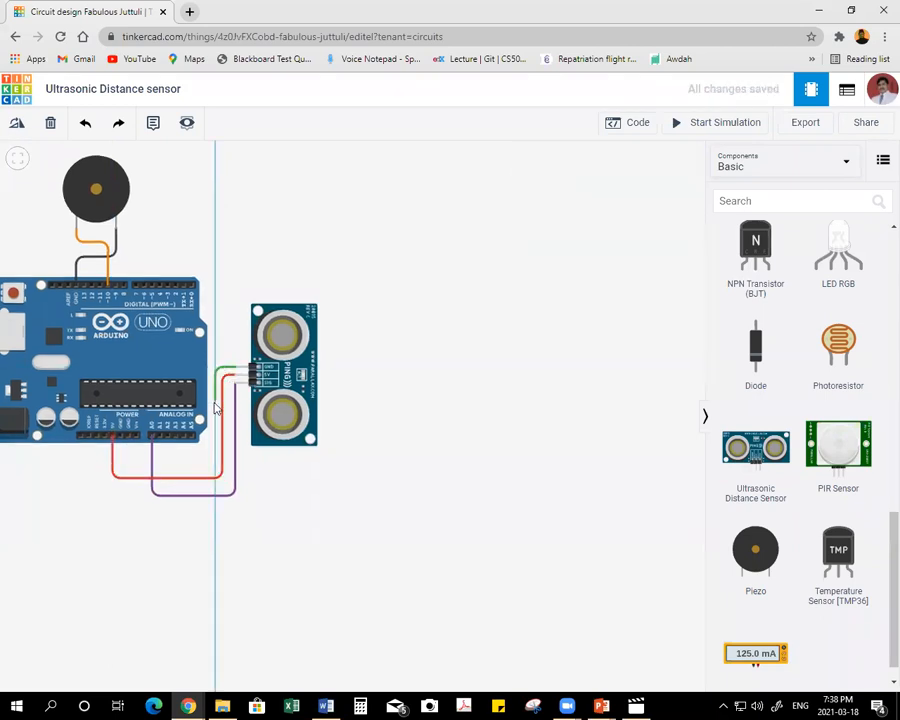
{"action": "left_click", "coordinate": [215, 460]}
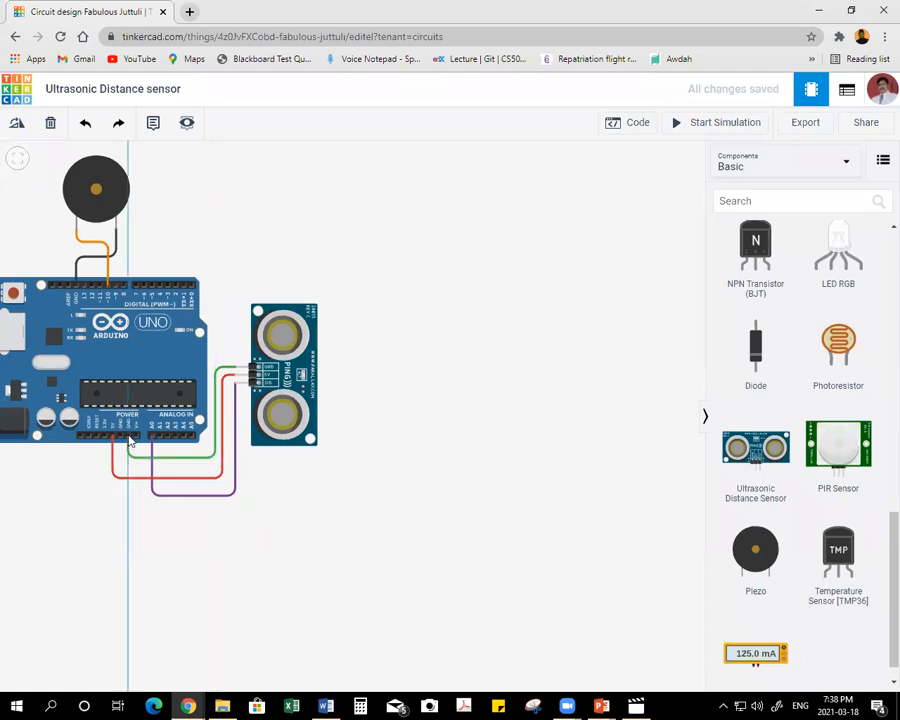
{"action": "left_click", "coordinate": [128, 437]}
{"action": "left_click", "coordinate": [585, 188]}
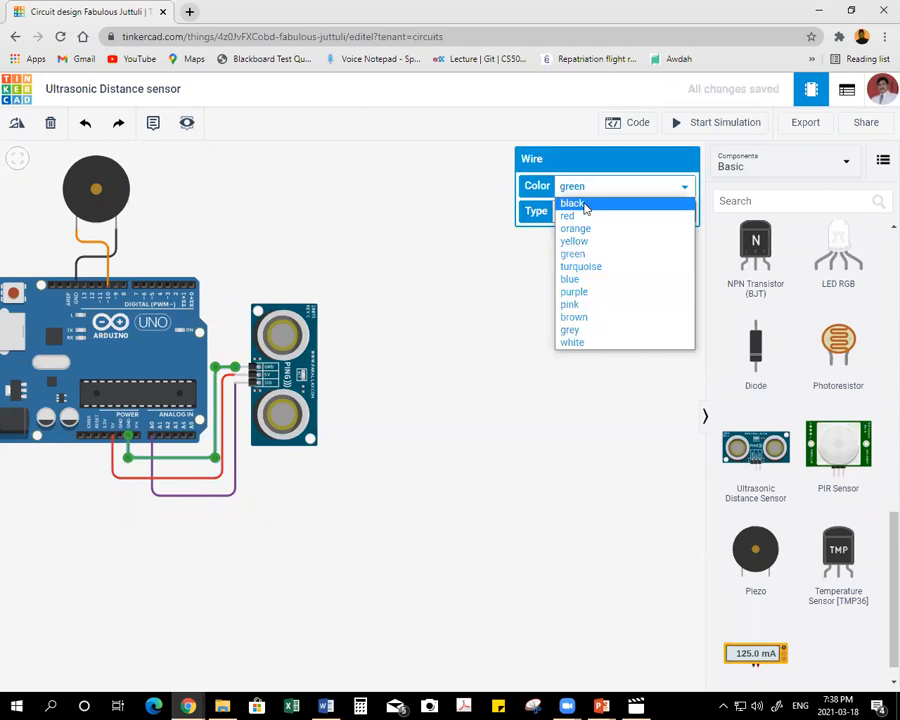
{"action": "left_click", "coordinate": [572, 204]}
{"action": "left_click_drag", "start_coordinate": [432, 379], "coordinate": [444, 370]}
Nudge the piezo slightly closer to the Arduino board.
{"action": "left_click_drag", "start_coordinate": [141, 345], "coordinate": [160, 343]}
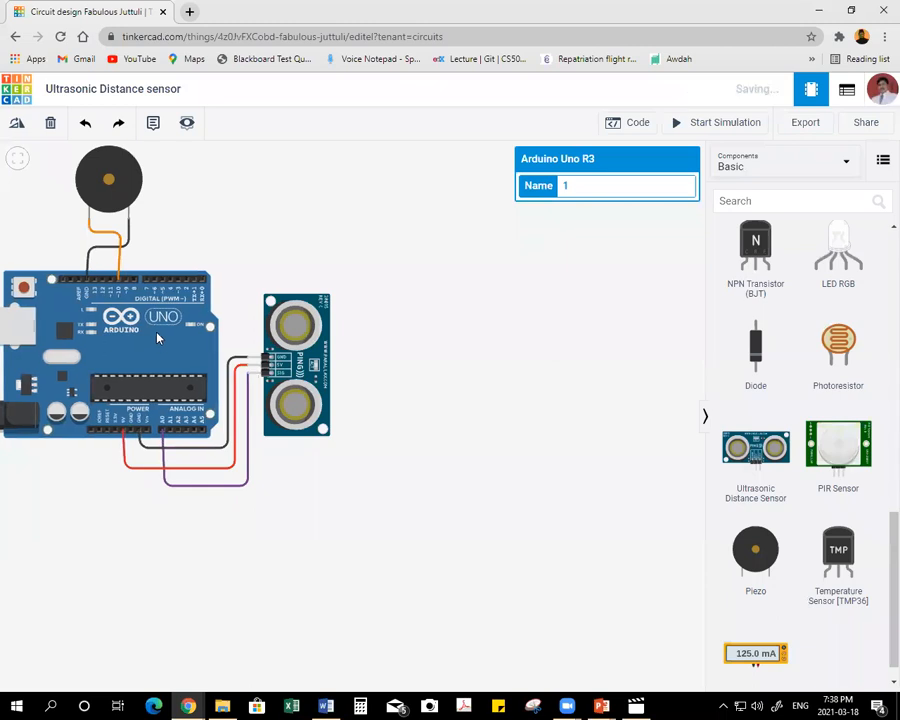
{"action": "left_click_drag", "start_coordinate": [122, 188], "coordinate": [120, 195]}
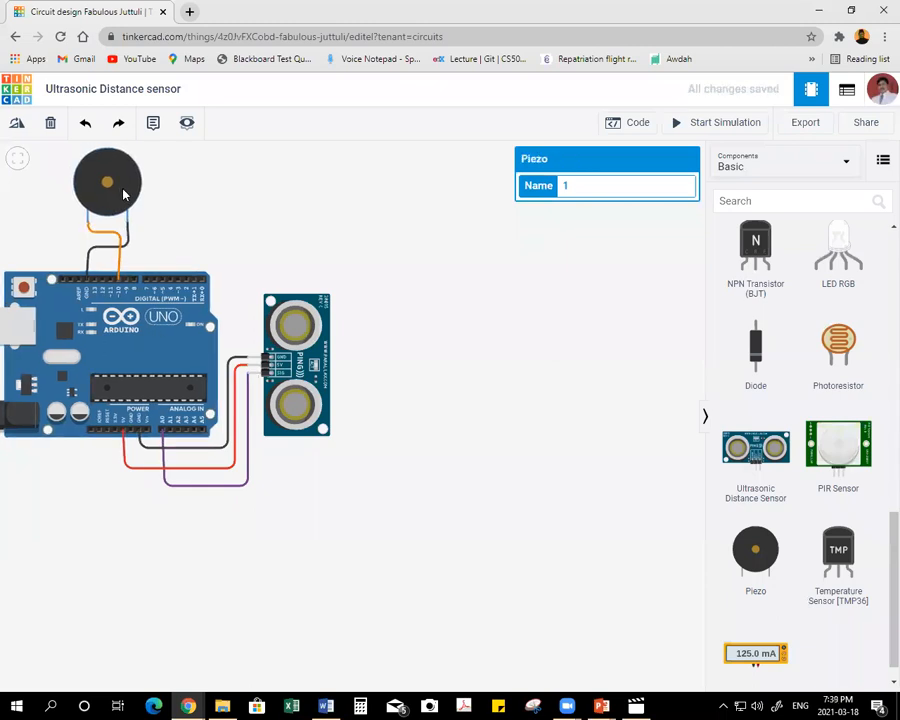
{"action": "left_click_drag", "start_coordinate": [518, 342], "coordinate": [477, 382]}
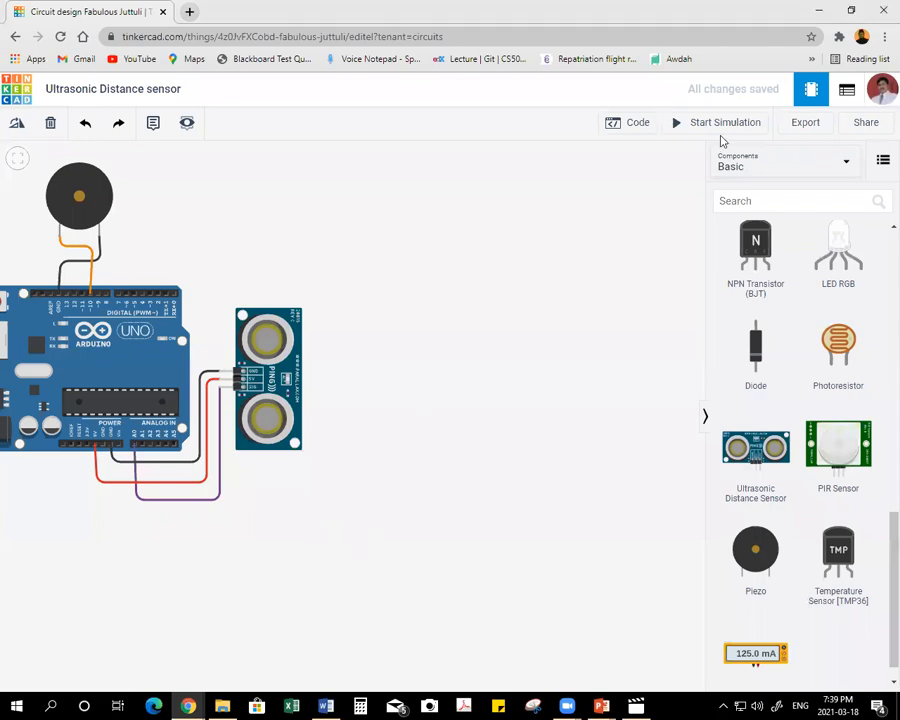
Open the block code editor, widen it, and delete the default built-in LED blink blocks.
{"action": "left_click", "coordinate": [631, 123]}
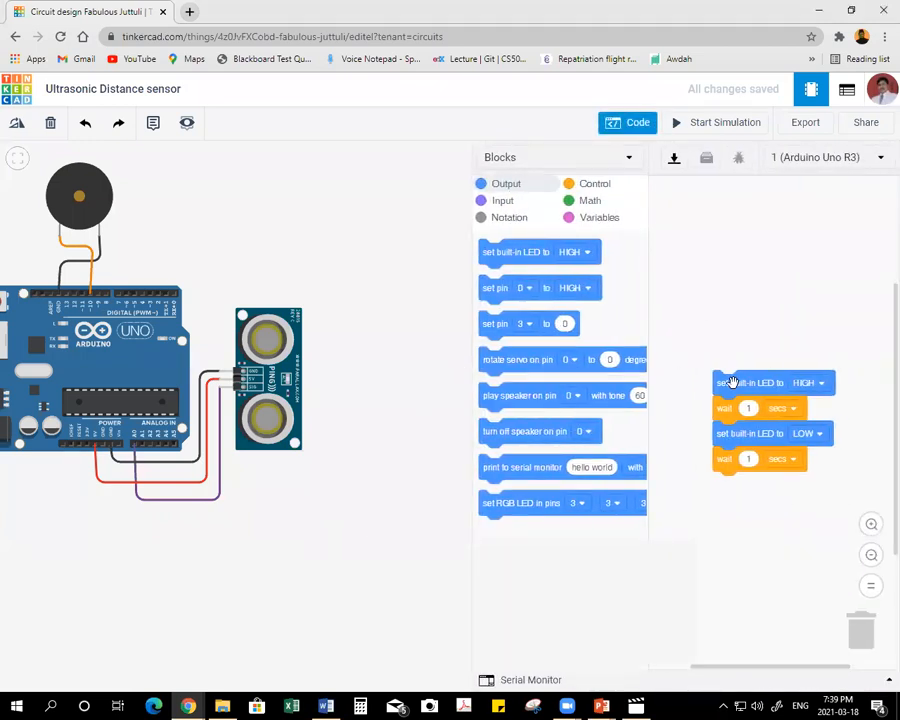
{"action": "left_click_drag", "start_coordinate": [473, 240], "coordinate": [377, 240]}
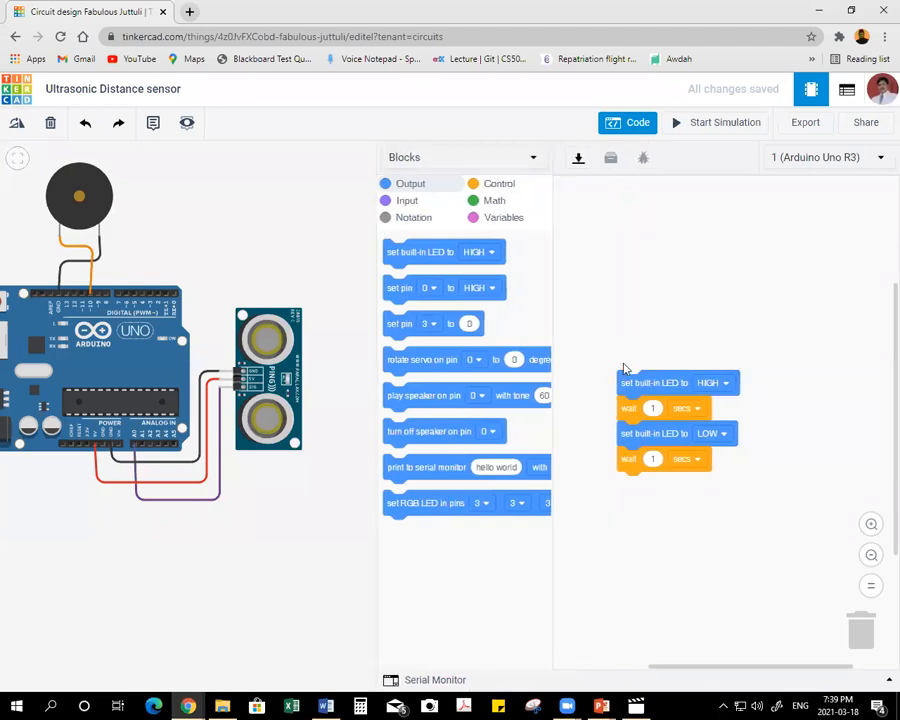
{"action": "left_click_drag", "start_coordinate": [625, 378], "coordinate": [860, 630]}
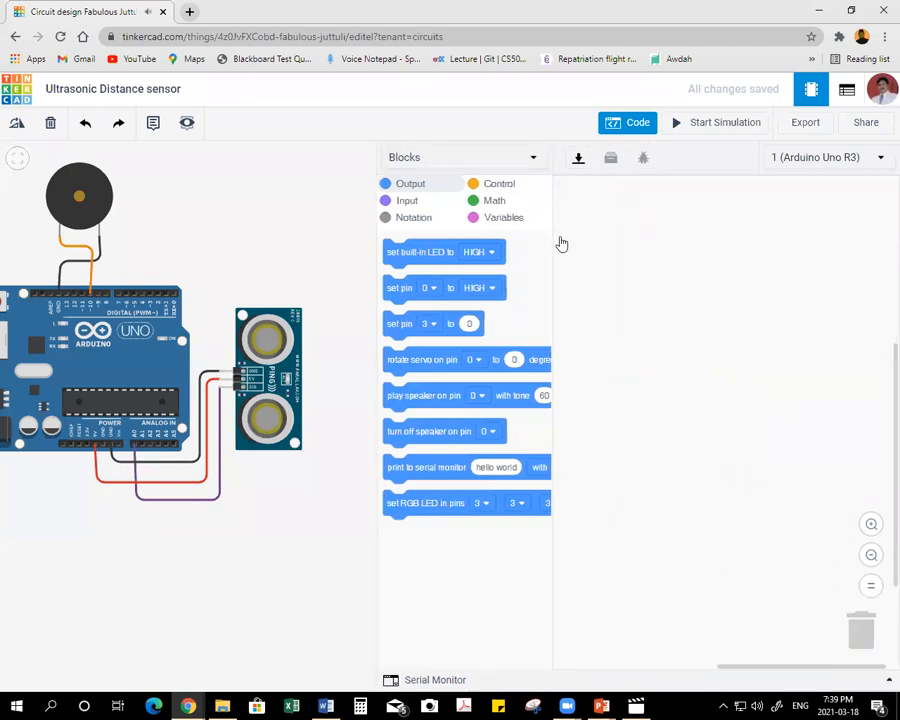
Create a variable named Distance and place its set block in the empty program area.
{"action": "left_click", "coordinate": [493, 225]}
{"action": "left_click", "coordinate": [457, 250]}
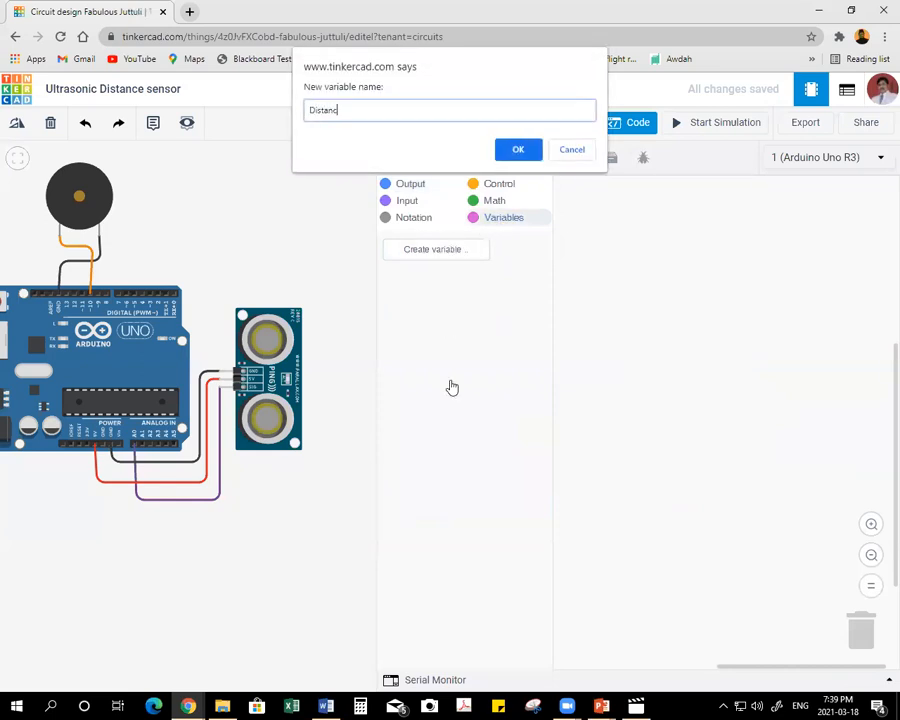
{"action": "left_click", "coordinate": [530, 152]}
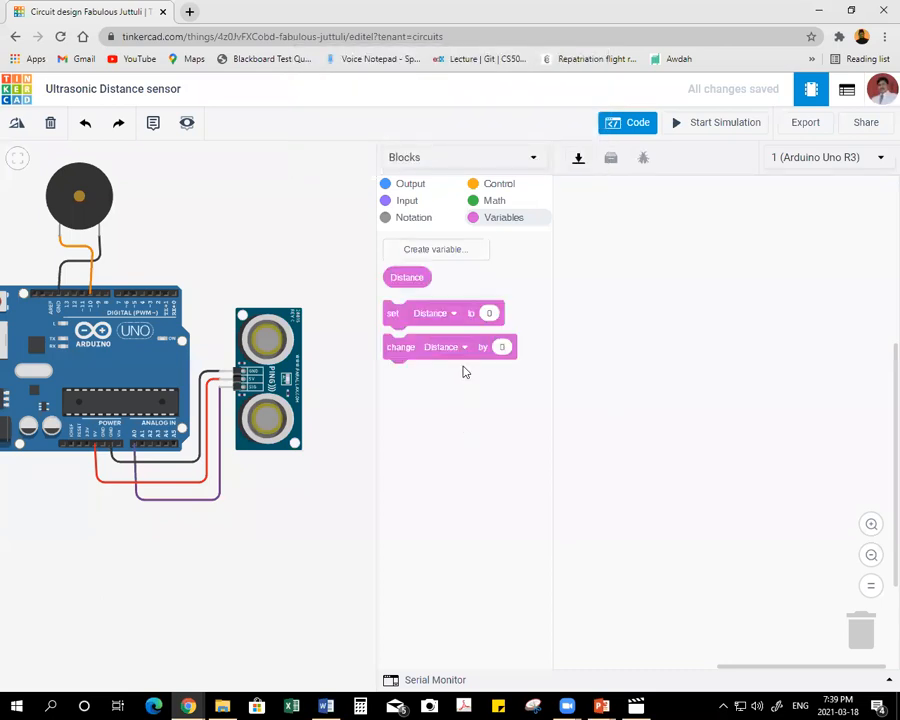
{"action": "left_click_drag", "start_coordinate": [393, 314], "coordinate": [582, 268]}
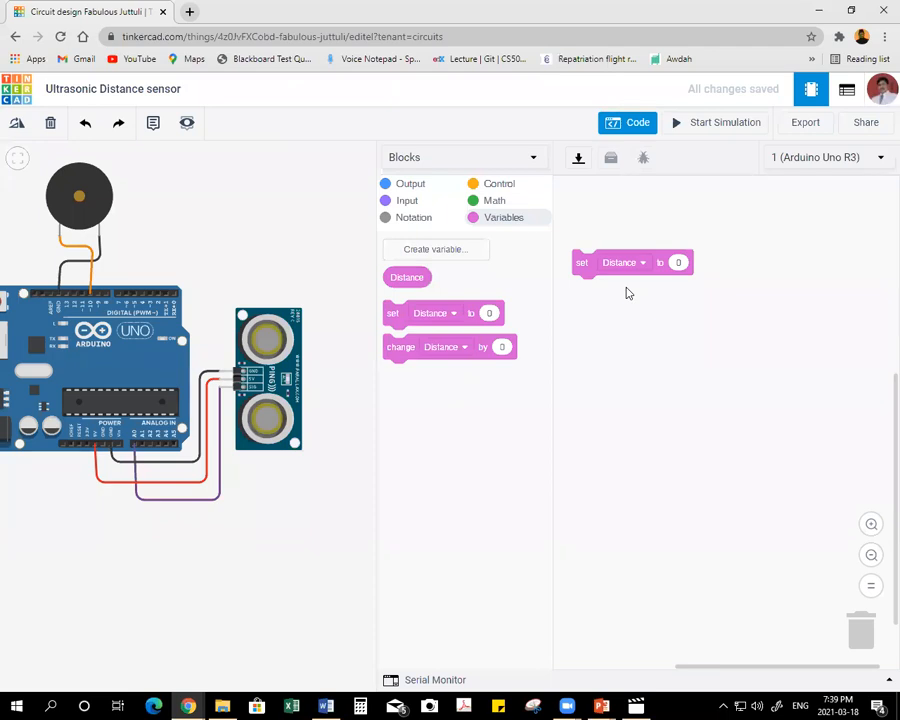
{"action": "left_click_drag", "start_coordinate": [585, 263], "coordinate": [575, 263]}
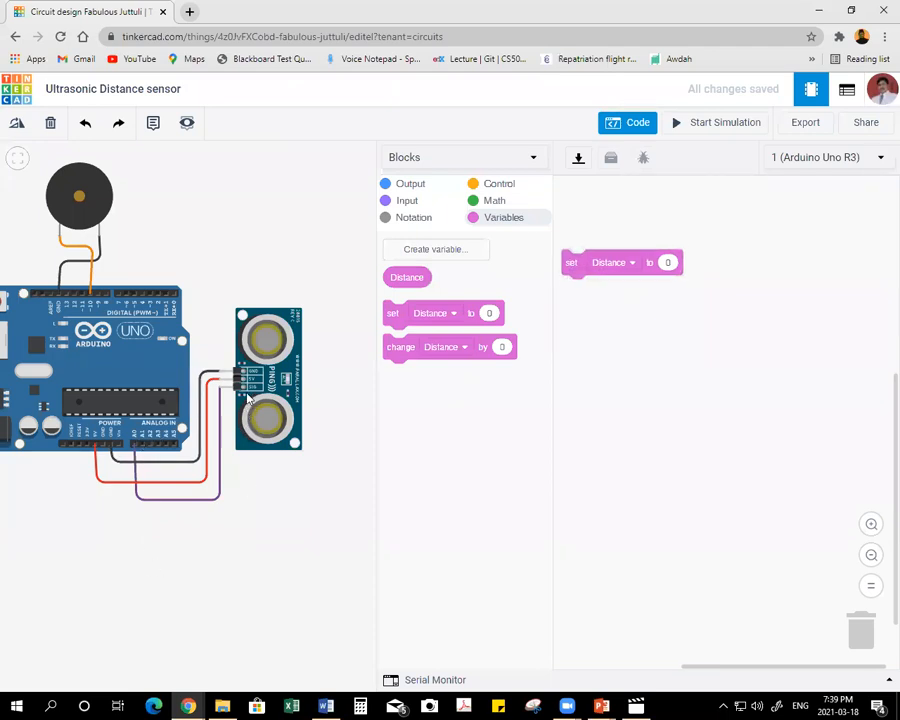
Insert the read ultrasonic distance sensor block as the value of the set Distance block, and move the block up so it fits.
{"action": "left_click", "coordinate": [406, 200]}
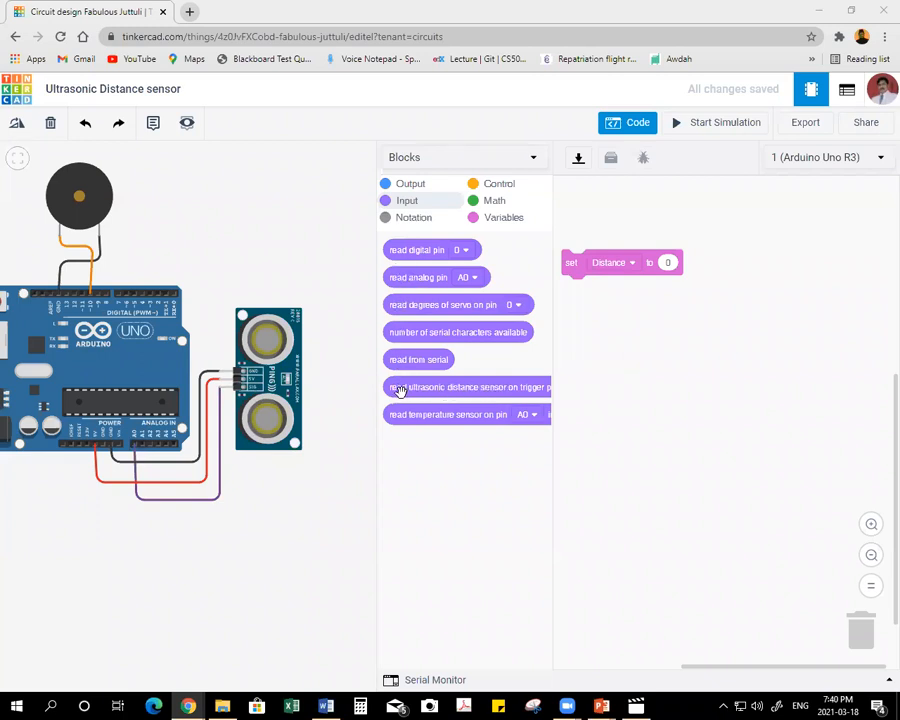
{"action": "left_click_drag", "start_coordinate": [398, 392], "coordinate": [668, 264]}
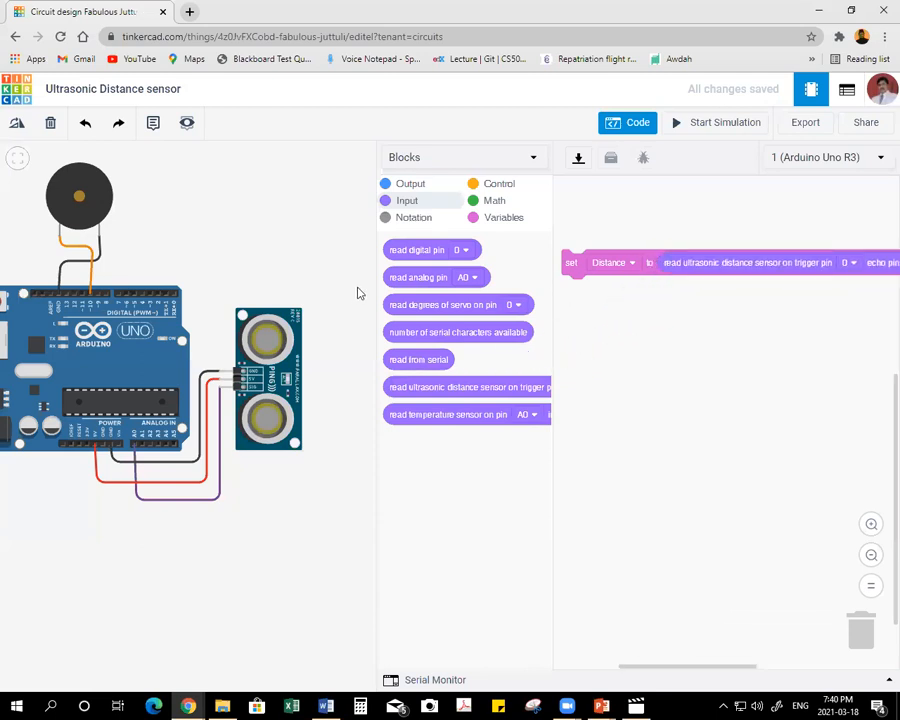
{"action": "left_click_drag", "start_coordinate": [374, 278], "coordinate": [196, 281]}
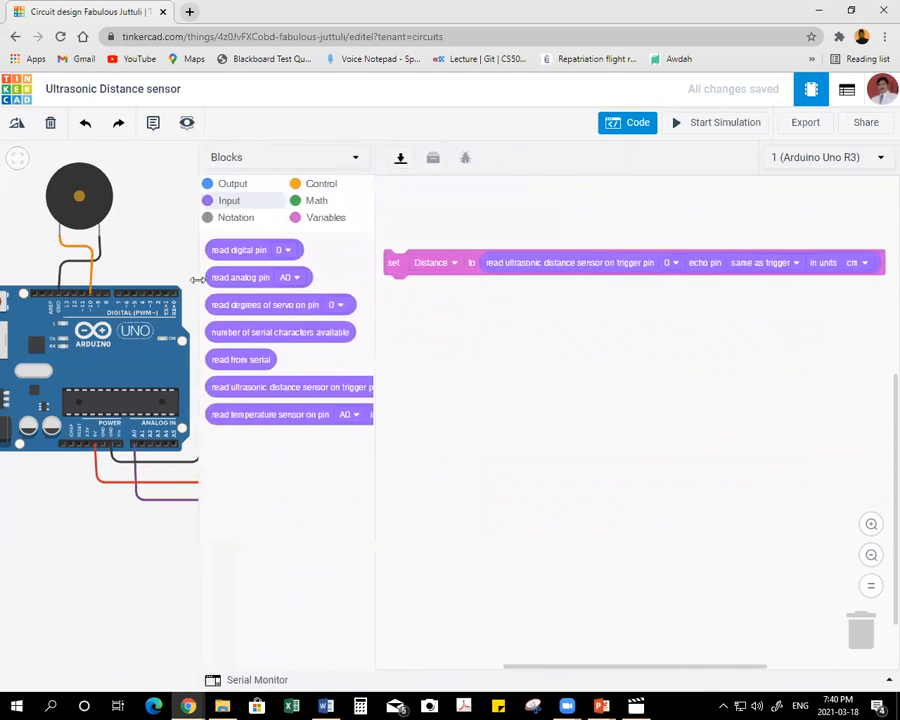
{"action": "left_click", "coordinate": [871, 554]}
{"action": "left_click_drag", "start_coordinate": [196, 219], "coordinate": [256, 230]}
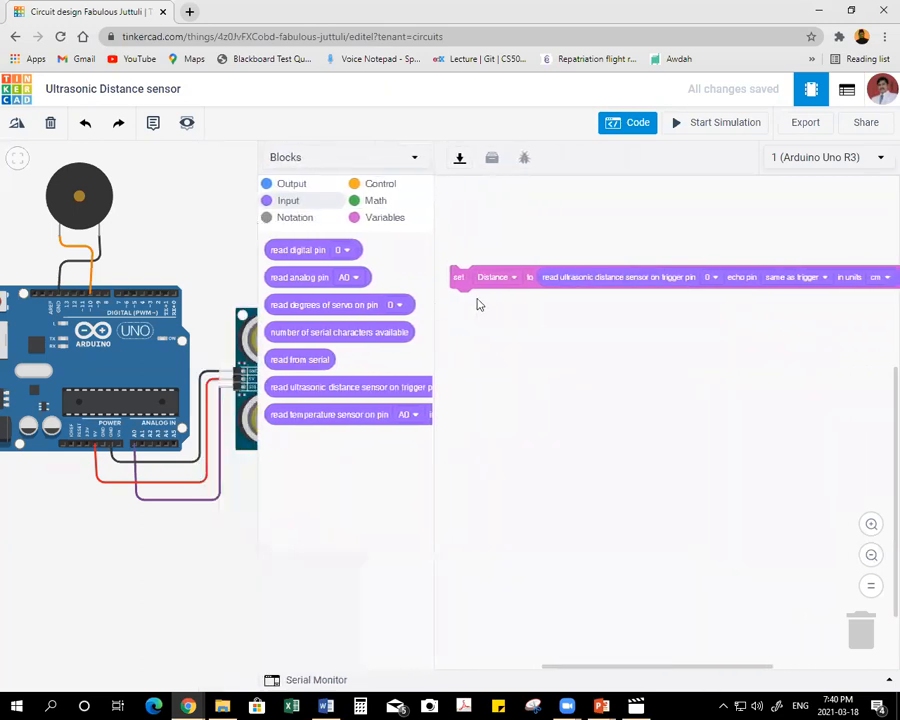
{"action": "left_click_drag", "start_coordinate": [458, 275], "coordinate": [458, 232]}
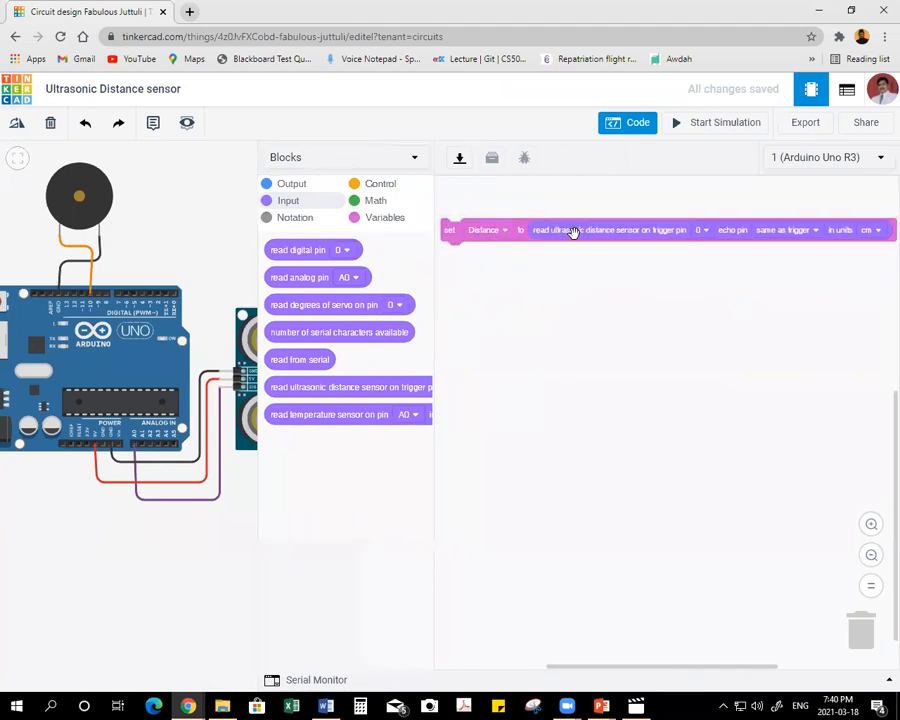
Set the ultrasonic sensor block's trigger pin to A0 and keep its units in cm.
{"action": "left_click", "coordinate": [706, 234]}
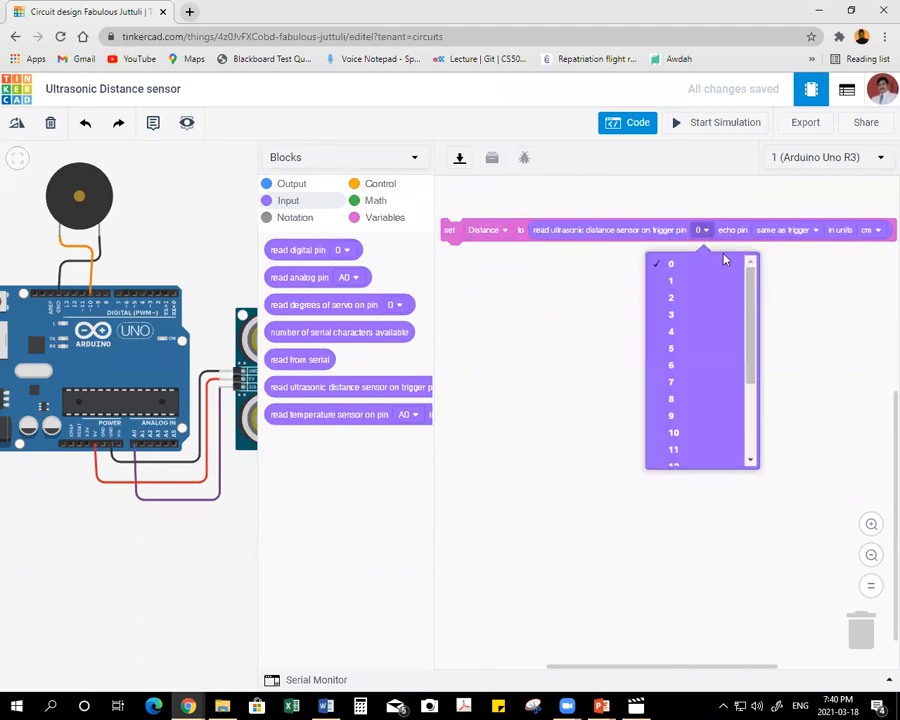
{"action": "left_click_drag", "start_coordinate": [749, 278], "coordinate": [749, 338]}
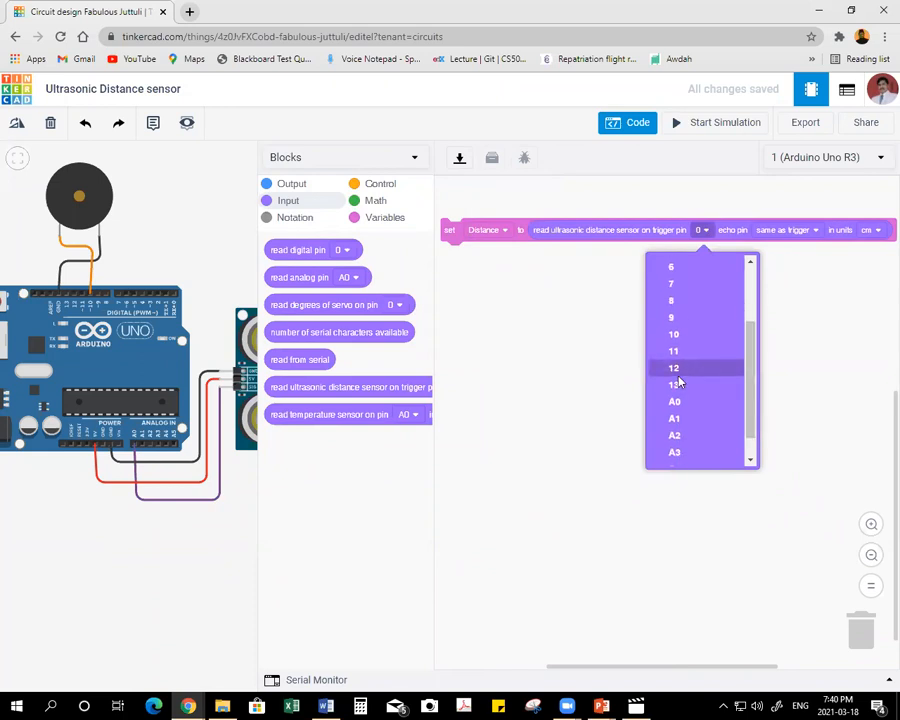
{"action": "left_click", "coordinate": [675, 402]}
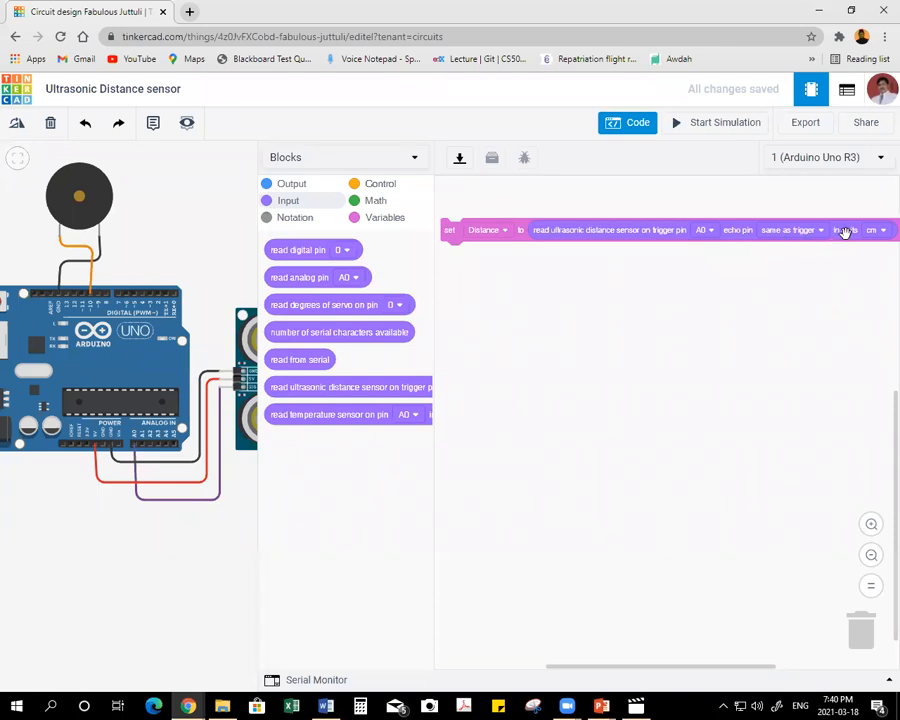
{"action": "left_click", "coordinate": [874, 232]}
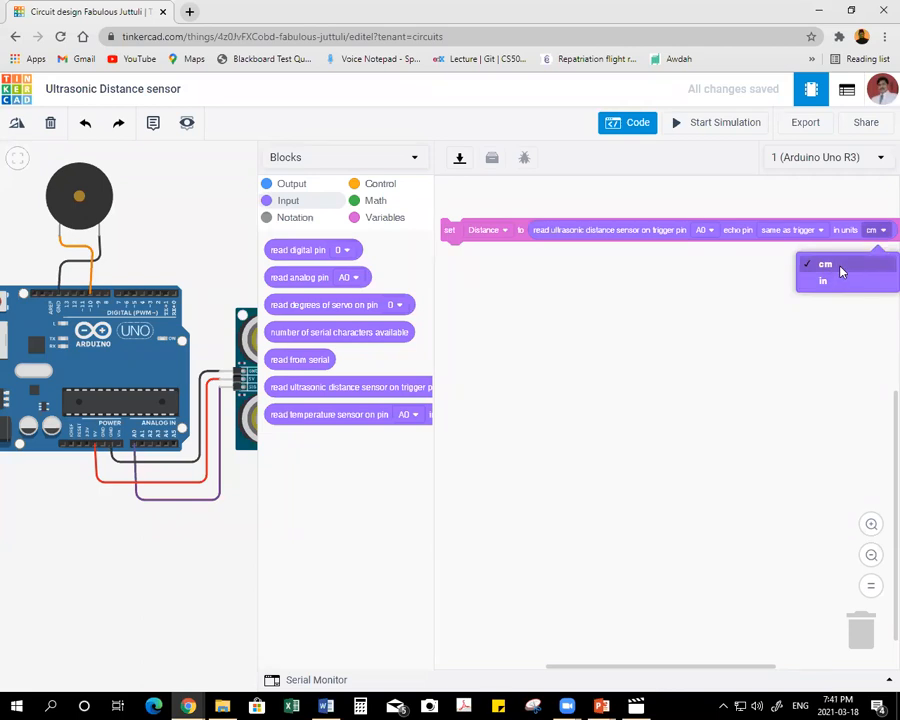
{"action": "left_click", "coordinate": [840, 267]}
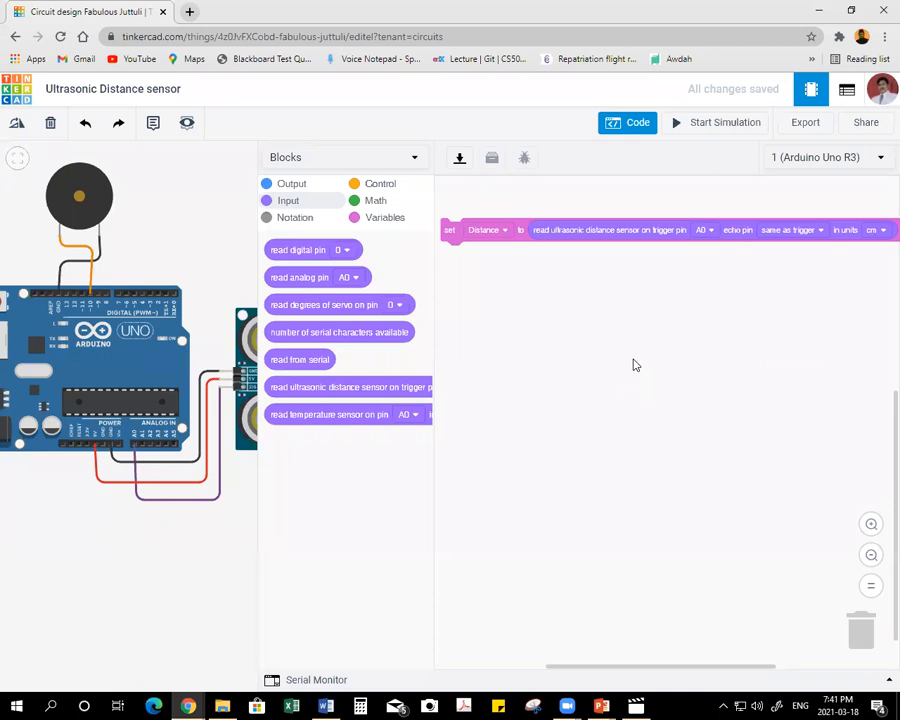
Add a play speaker block below the set Distance block and set its pin to 10.
{"action": "left_click", "coordinate": [293, 187]}
{"action": "left_click_drag", "start_coordinate": [287, 405], "coordinate": [486, 325]}
{"action": "left_click", "coordinate": [563, 324]}
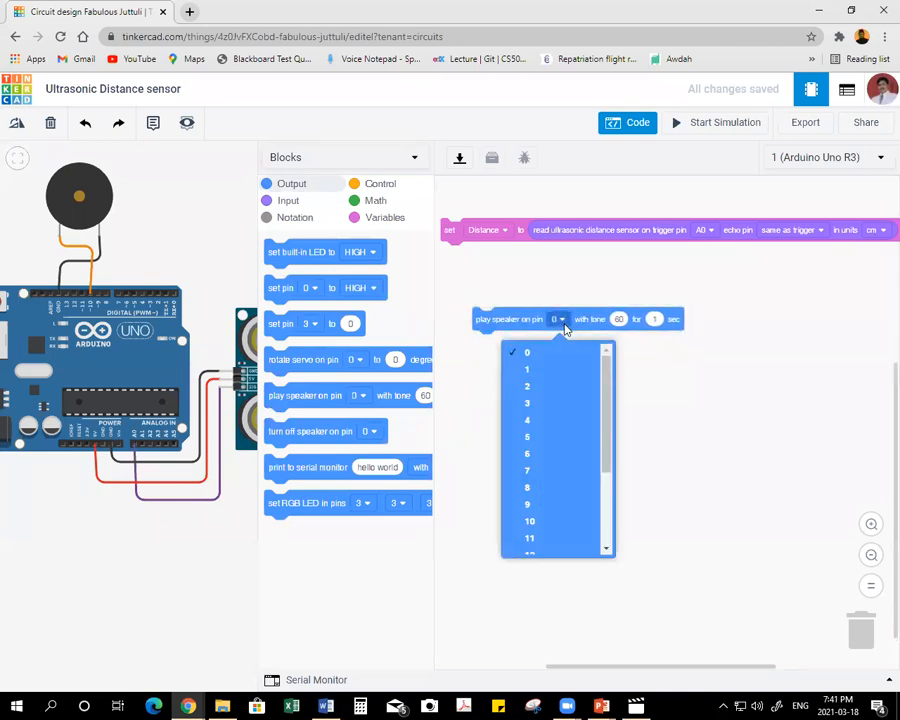
{"action": "left_click", "coordinate": [547, 522]}
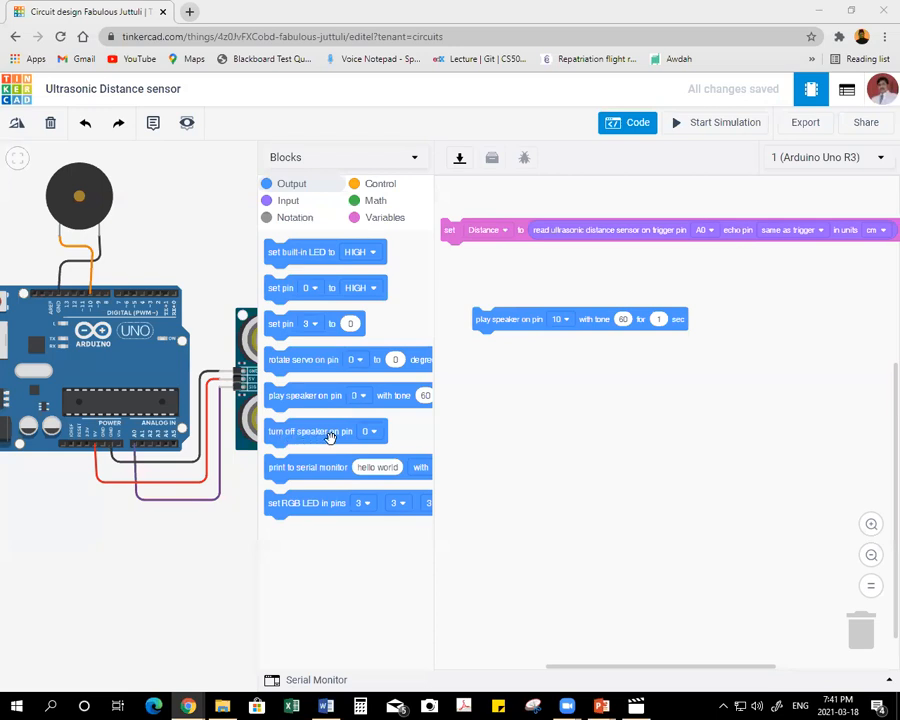
Add a turn off speaker block under the play speaker block and set its pin to 10.
{"action": "left_click_drag", "start_coordinate": [281, 434], "coordinate": [489, 398]}
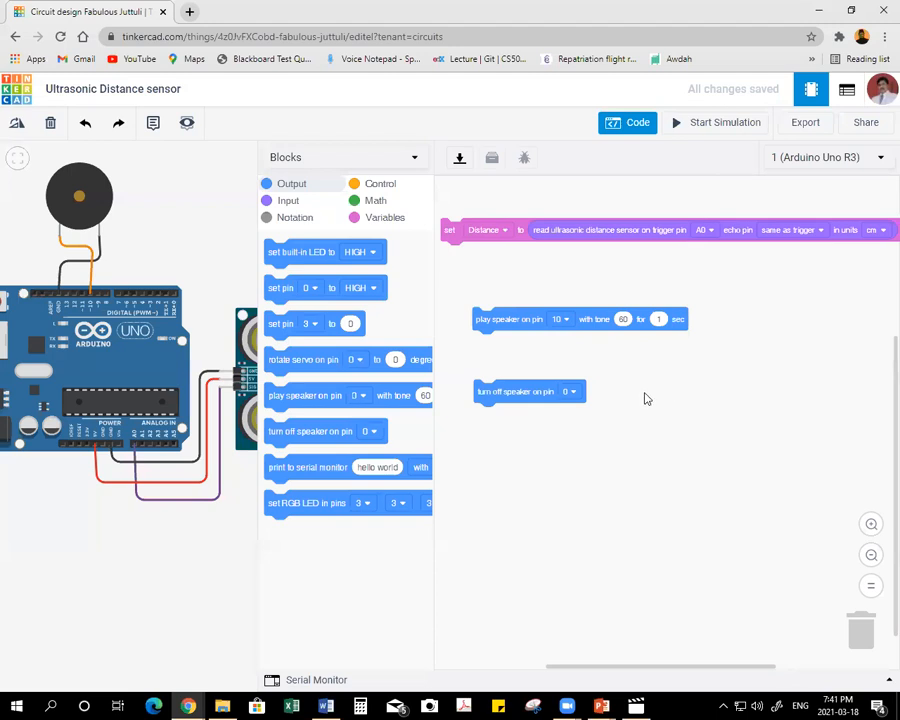
{"action": "left_click", "coordinate": [575, 395]}
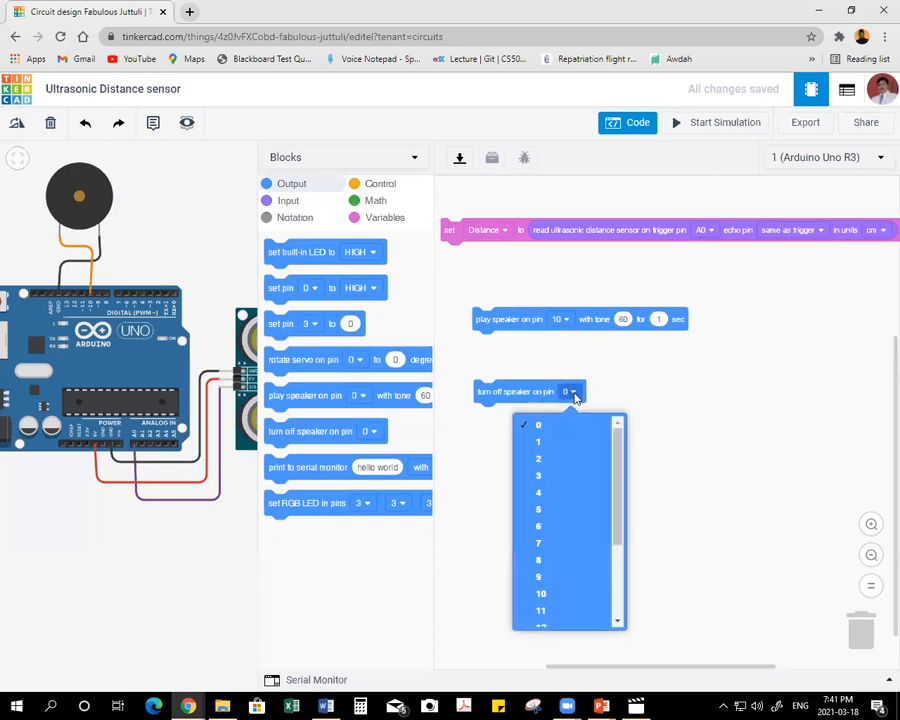
{"action": "left_click", "coordinate": [560, 590]}
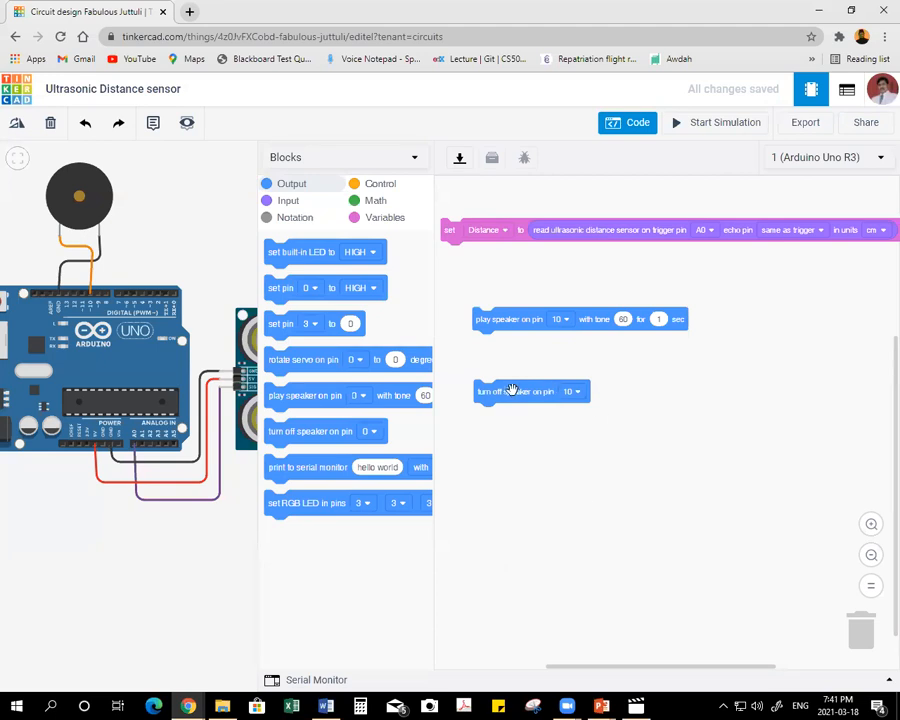
{"action": "left_click_drag", "start_coordinate": [501, 391], "coordinate": [499, 381]}
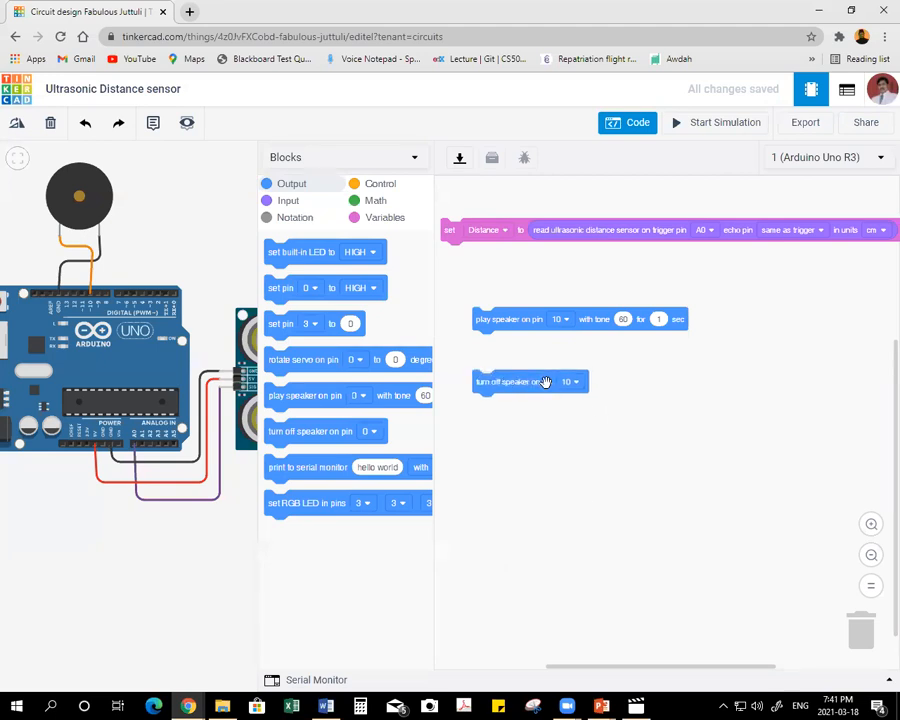
Attach an if-then-else block under set Distance, with play speaker in the then branch and turn off speaker in the else branch.
{"action": "left_click", "coordinate": [379, 186]}
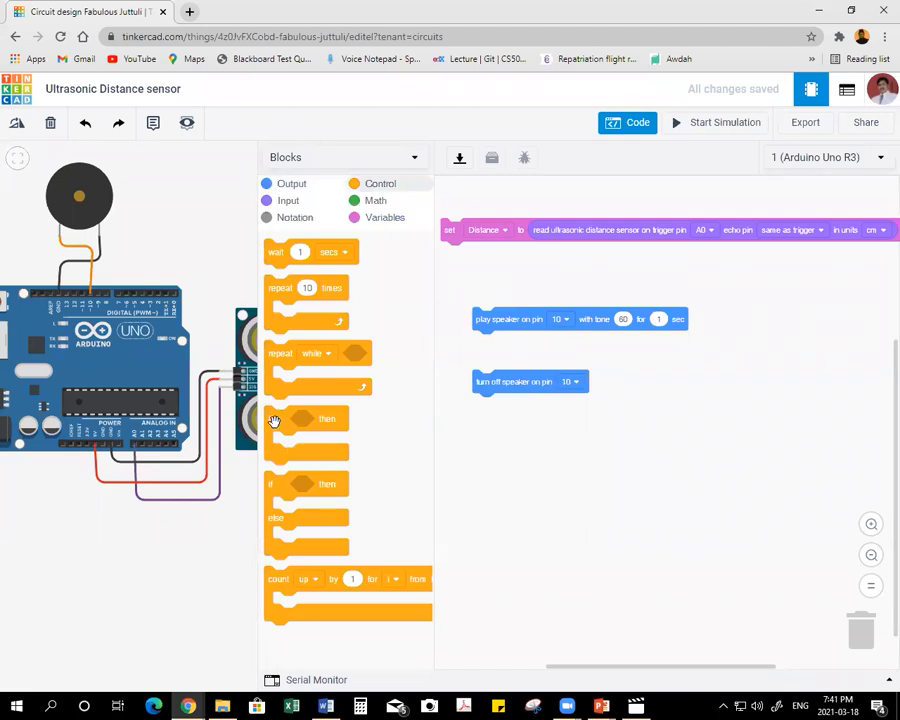
{"action": "left_click_drag", "start_coordinate": [274, 482], "coordinate": [476, 308]}
{"action": "left_click_drag", "start_coordinate": [480, 384], "coordinate": [454, 258]}
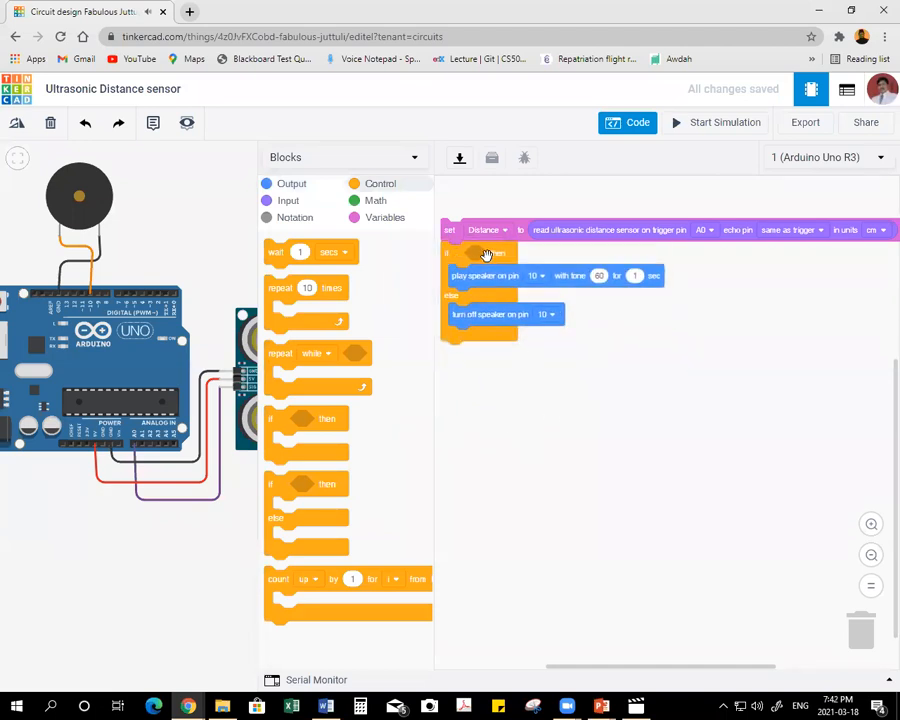
Fill the if block's condition with a comparison block reading Distance < 20, using the Distance variable.
{"action": "left_click", "coordinate": [376, 200]}
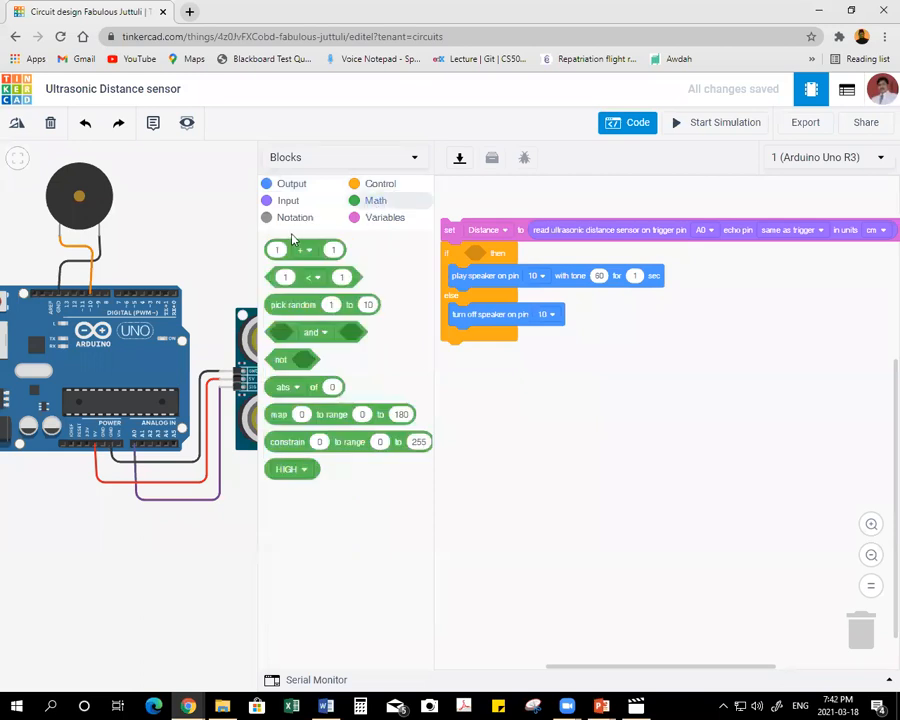
{"action": "left_click_drag", "start_coordinate": [271, 280], "coordinate": [466, 251]}
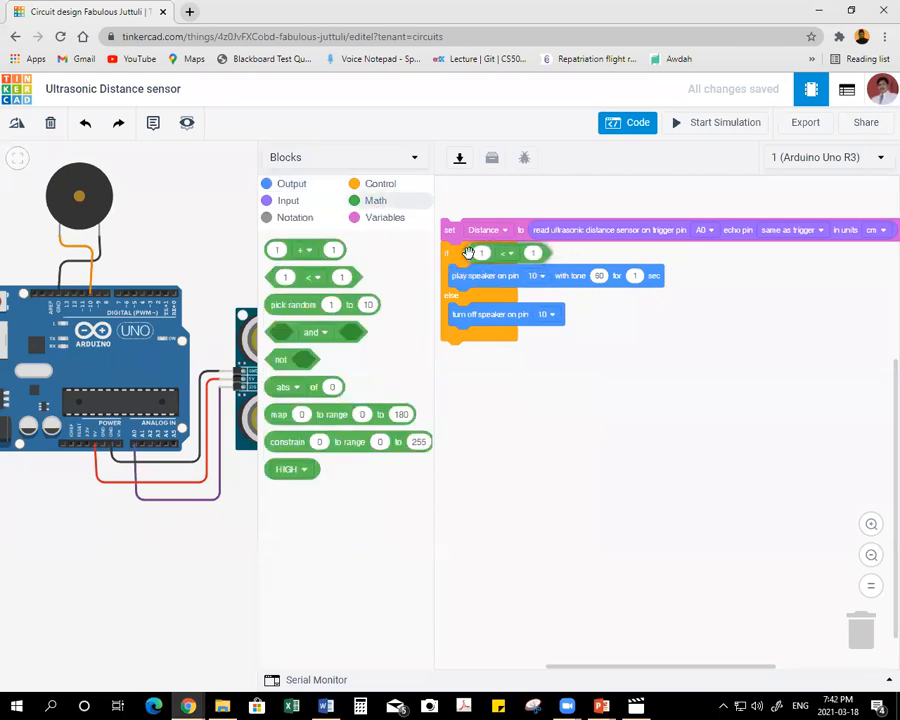
{"action": "left_click", "coordinate": [385, 218]}
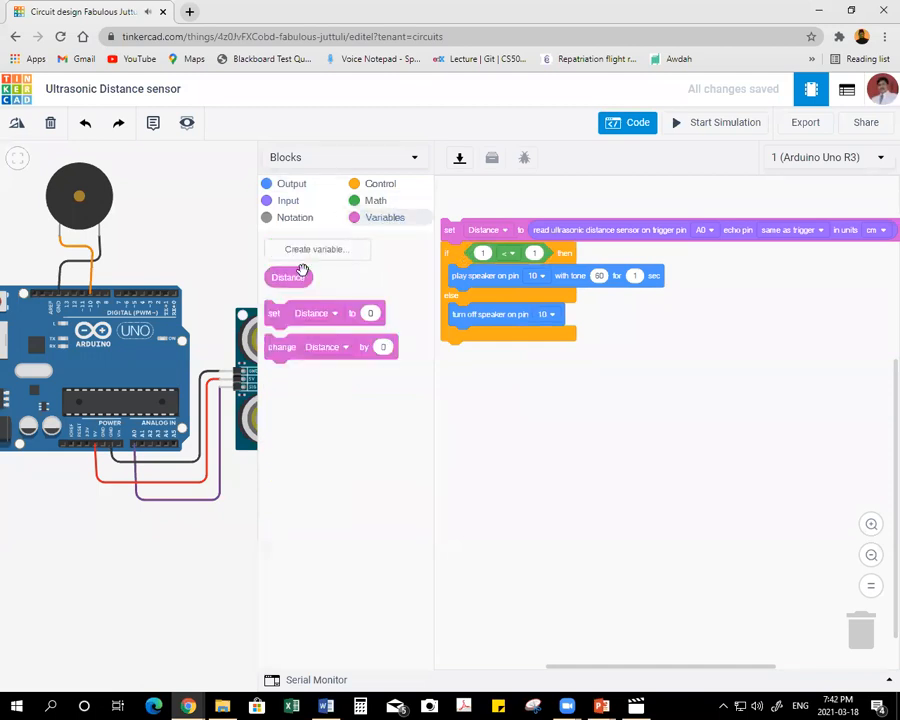
{"action": "left_click_drag", "start_coordinate": [292, 279], "coordinate": [490, 256]}
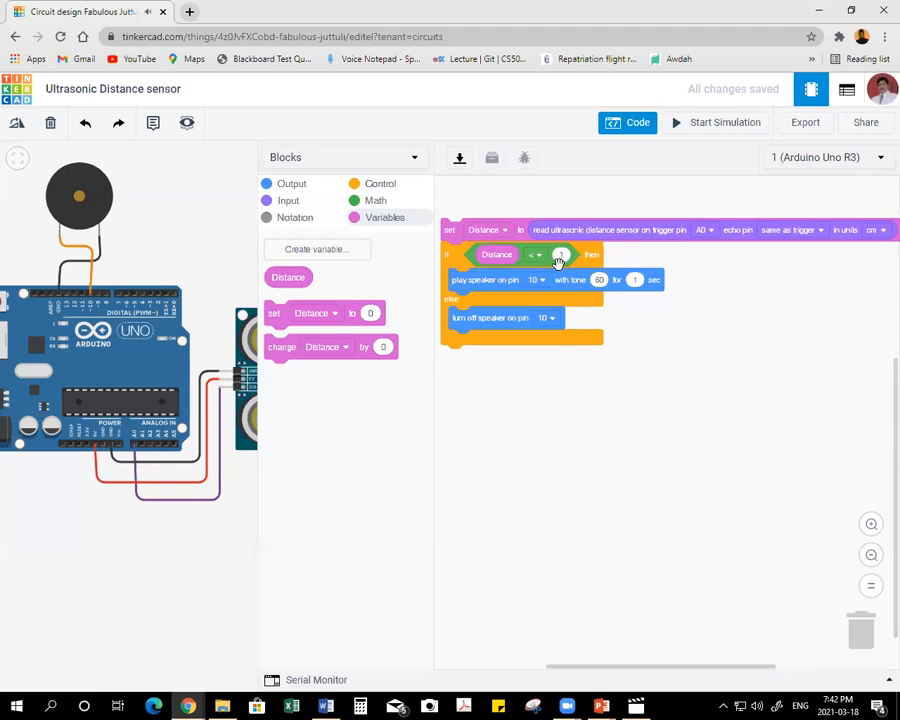
{"action": "left_click", "coordinate": [538, 256]}
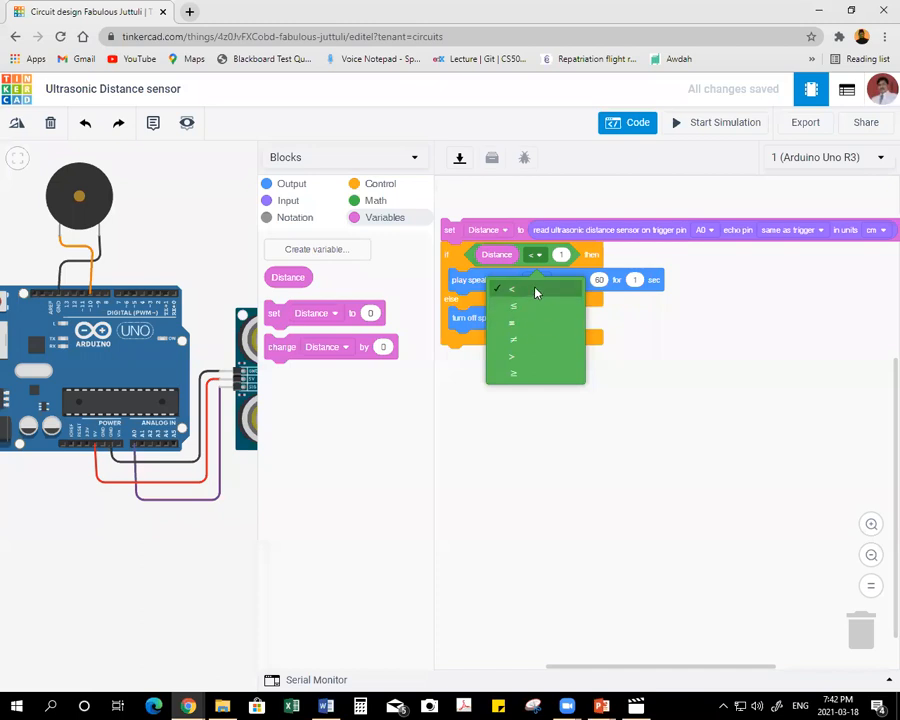
{"action": "left_click", "coordinate": [535, 292]}
{"action": "left_click", "coordinate": [561, 254]}
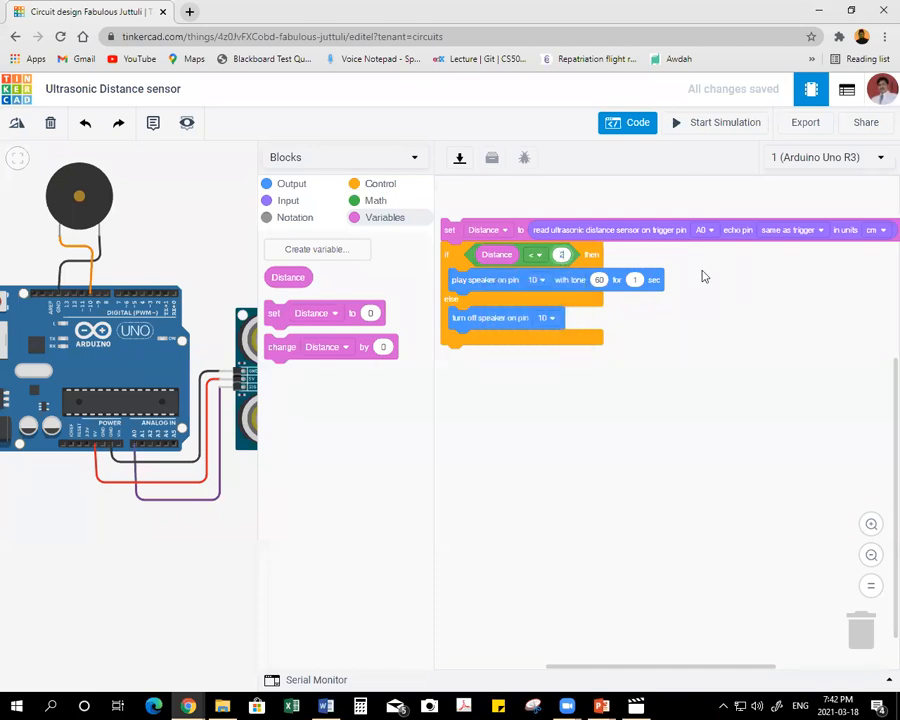
{"action": "left_click", "coordinate": [678, 373]}
Start the simulation with the full circuit in view and move the ultrasonic sensor's target out to about 335 cm.
{"action": "left_click_drag", "start_coordinate": [256, 270], "coordinate": [472, 272]}
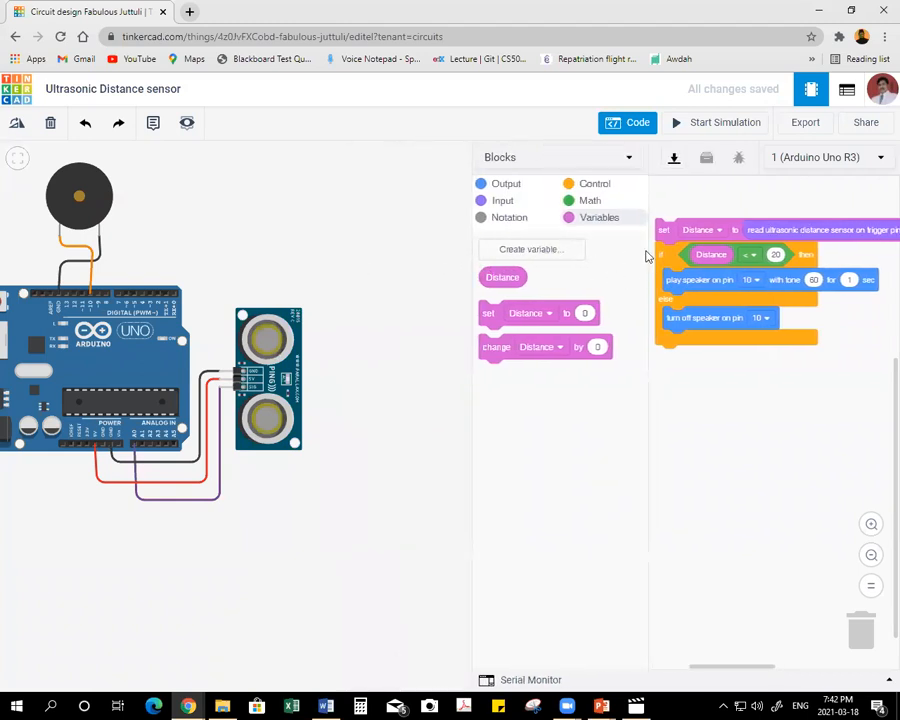
{"action": "left_click", "coordinate": [636, 125]}
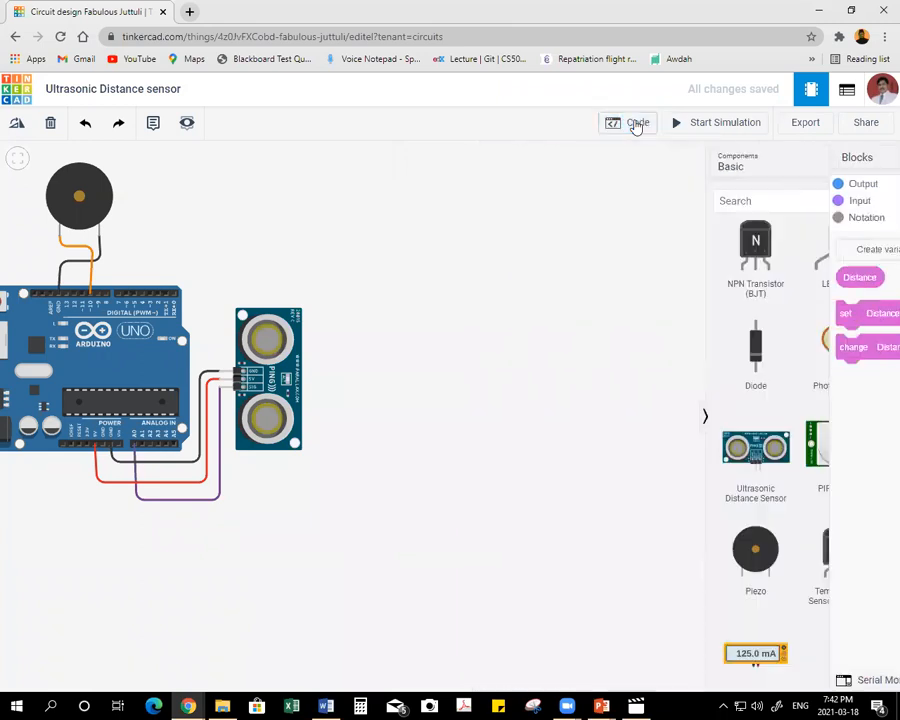
{"action": "left_click", "coordinate": [710, 123]}
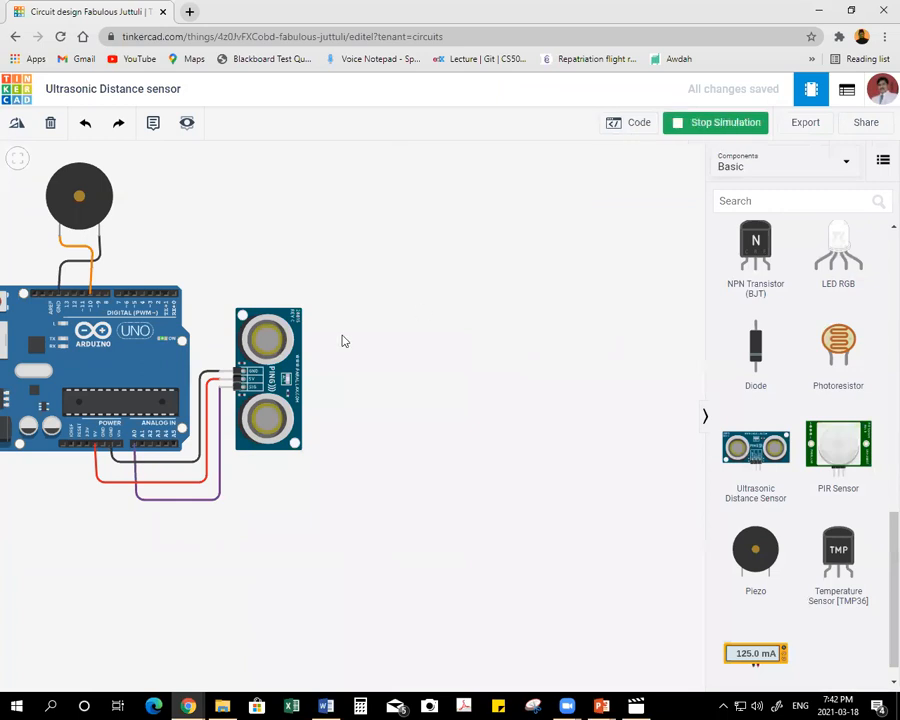
{"action": "left_click", "coordinate": [276, 379]}
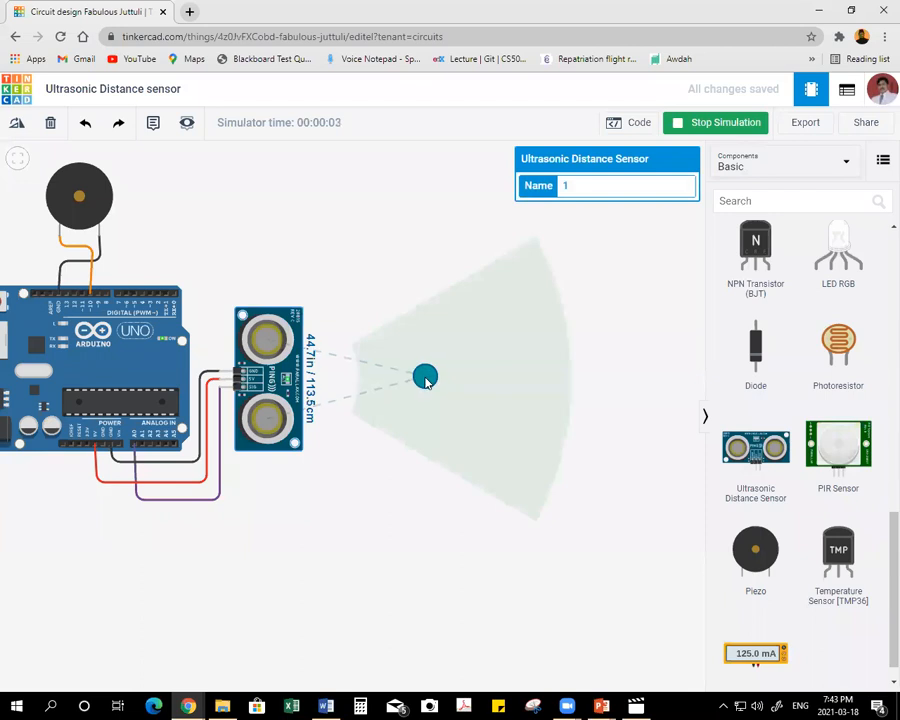
{"action": "mouse_move", "coordinate": [427, 381]}
{"action": "left_mouse_down"}
{"action": "mouse_move", "coordinate": [435, 386]}
{"action": "mouse_move", "coordinate": [437, 377]}
{"action": "left_mouse_up"}
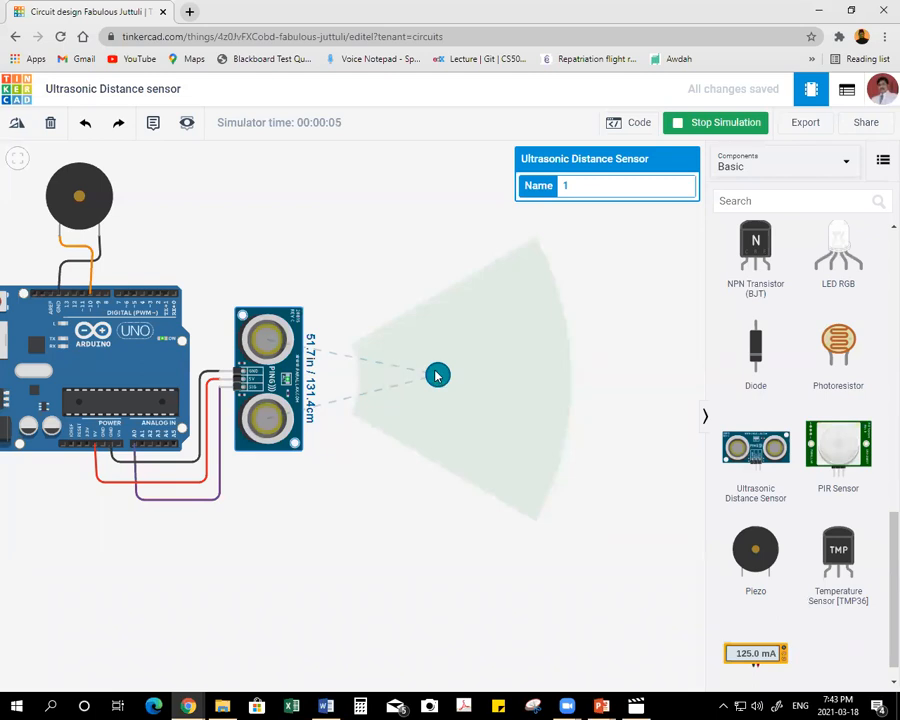
{"action": "left_click_drag", "start_coordinate": [437, 375], "coordinate": [430, 378]}
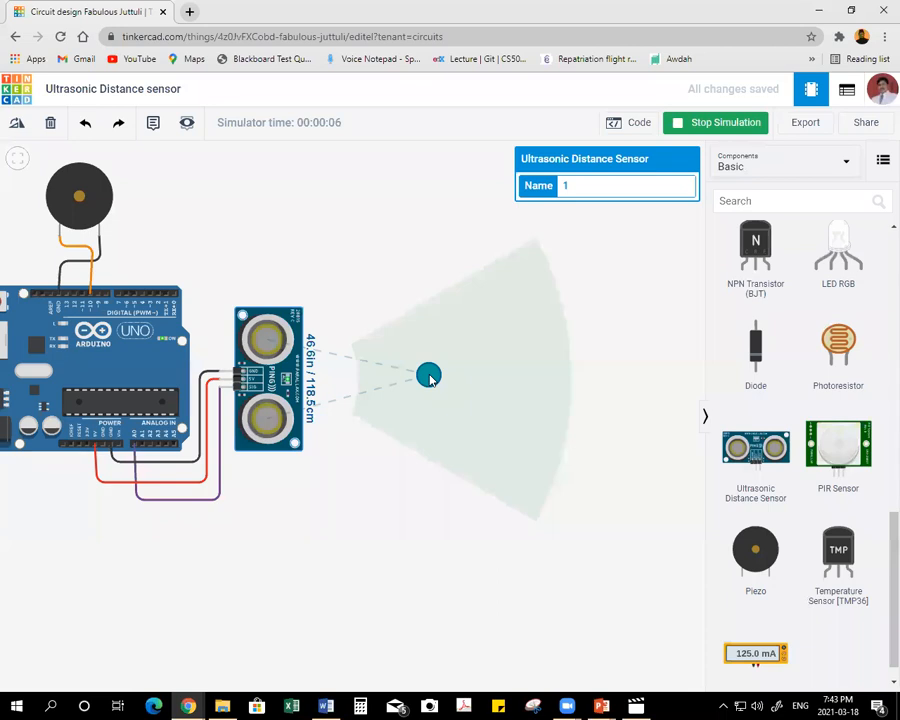
{"action": "left_click_drag", "start_coordinate": [430, 378], "coordinate": [585, 387]}
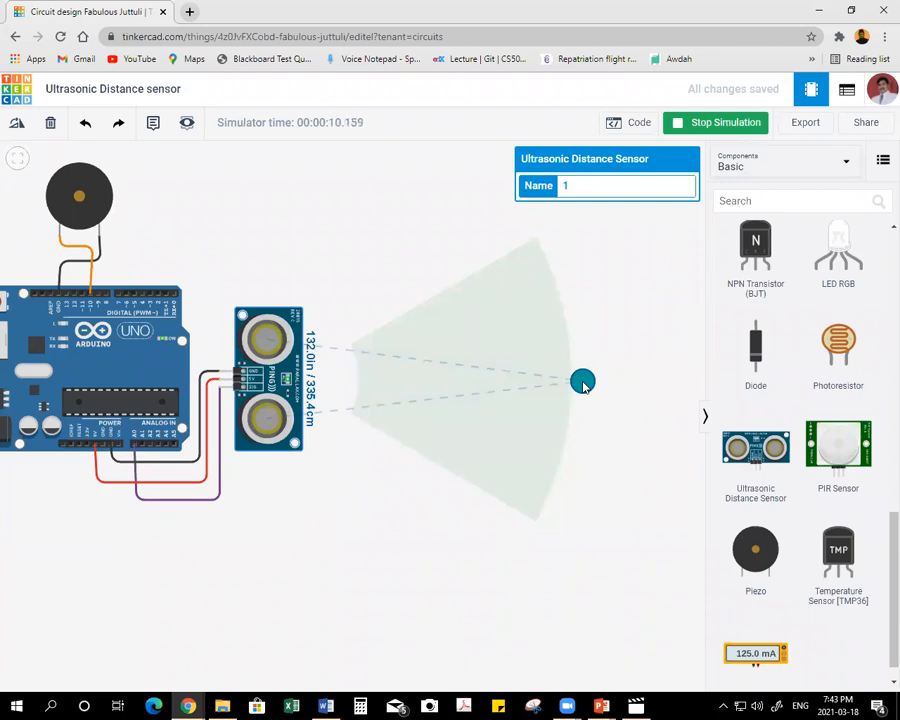
Test the piezo by moving the target between about 4 cm and 336 cm from the sensor, and stop the simulation.
{"action": "left_click_drag", "start_coordinate": [586, 388], "coordinate": [348, 388]}
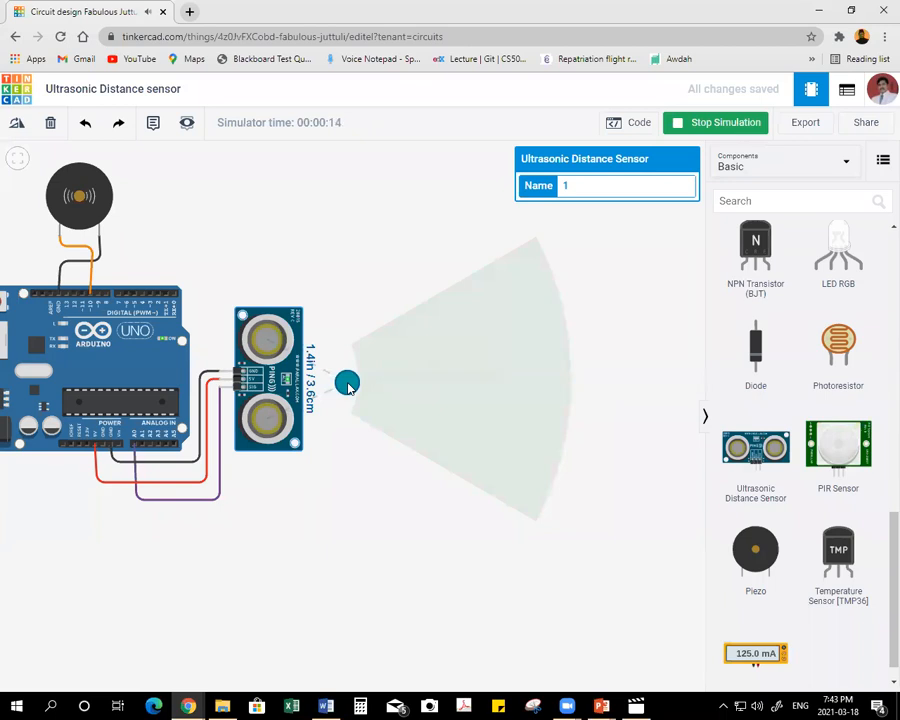
{"action": "left_click_drag", "start_coordinate": [347, 388], "coordinate": [459, 379]}
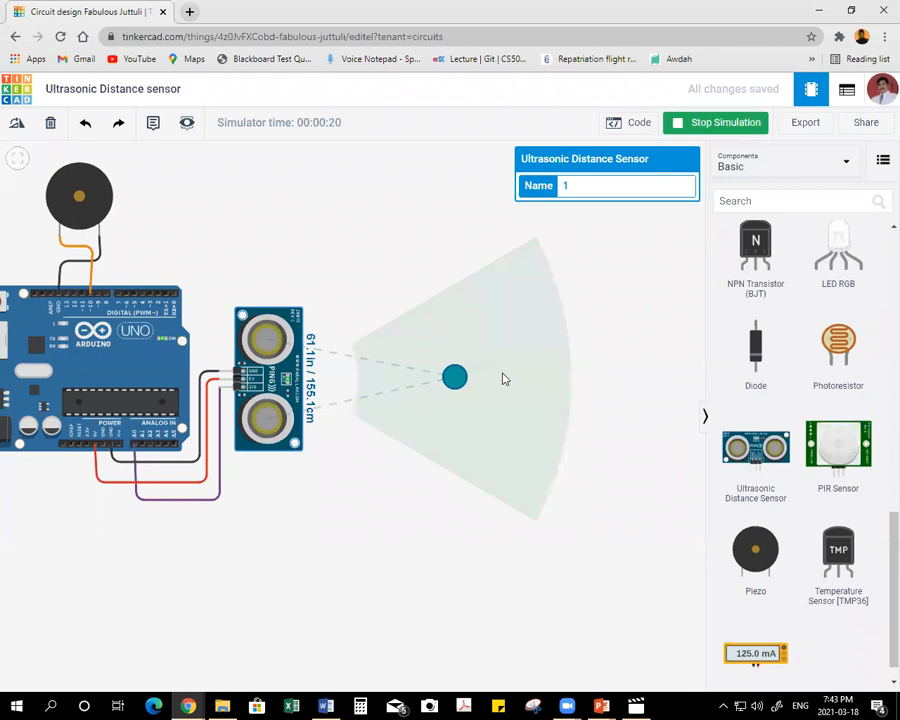
{"action": "left_click_drag", "start_coordinate": [455, 376], "coordinate": [586, 379]}
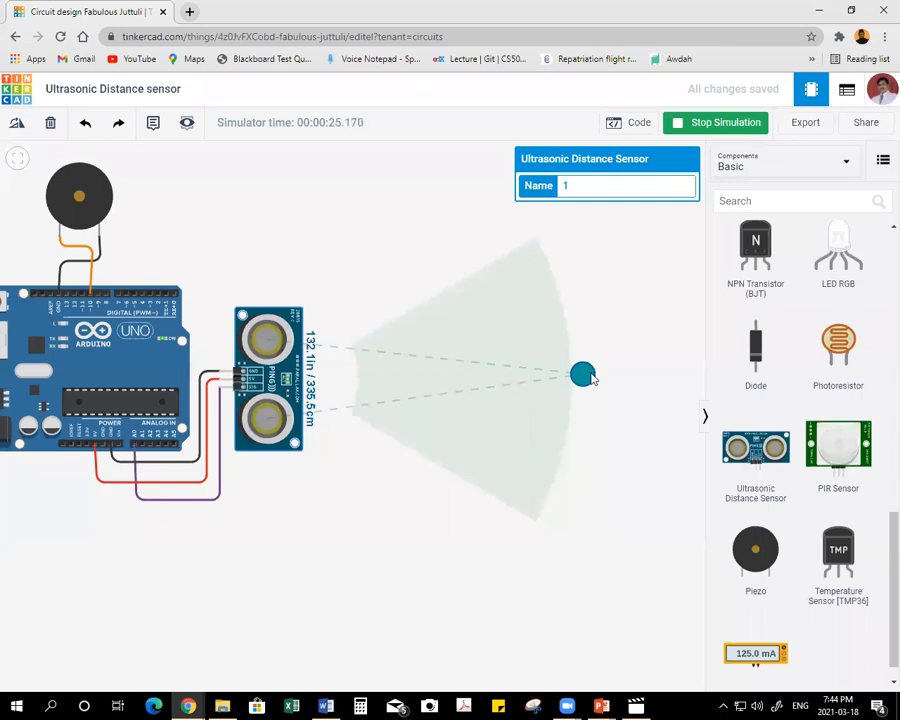
{"action": "left_click_drag", "start_coordinate": [588, 378], "coordinate": [366, 382]}
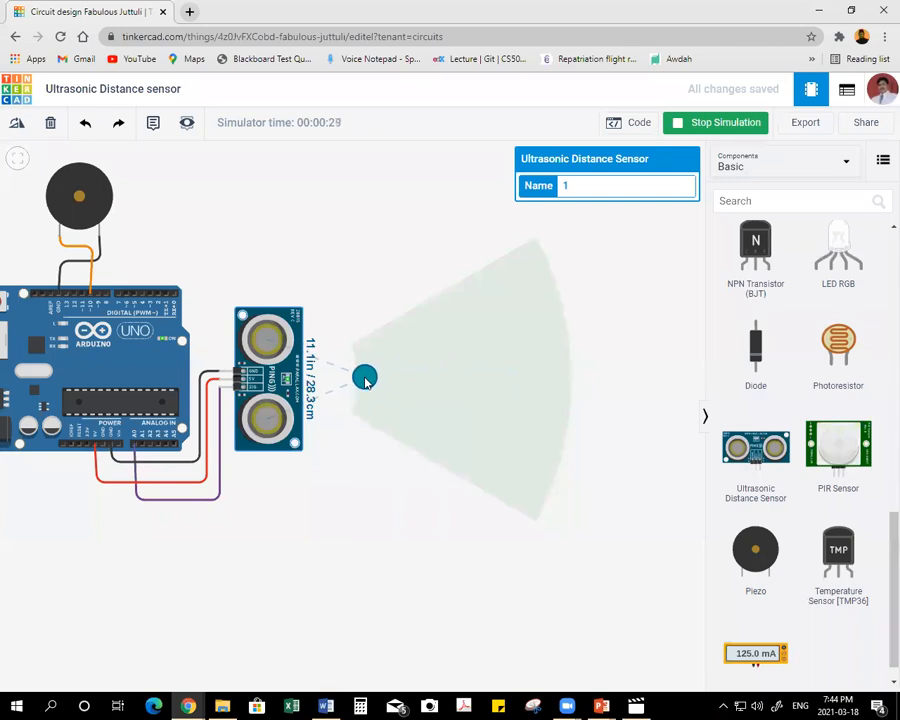
{"action": "left_click_drag", "start_coordinate": [366, 382], "coordinate": [518, 372]}
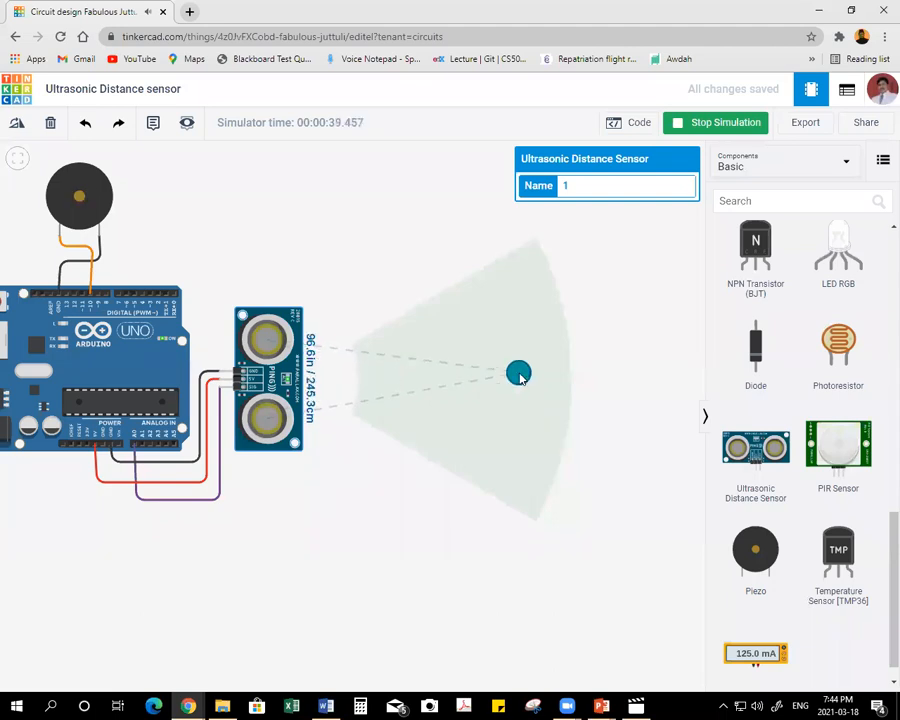
{"action": "left_click", "coordinate": [693, 125]}
Set the tone in the play speaker block to 12239.
{"action": "left_click", "coordinate": [617, 128]}
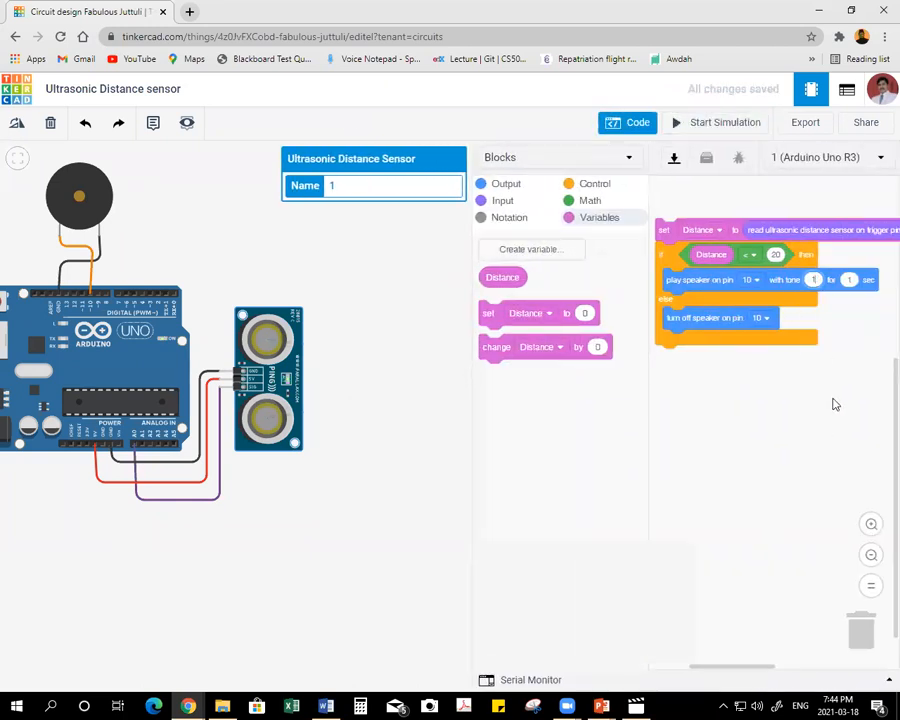
{"action": "type", "text": "239"}
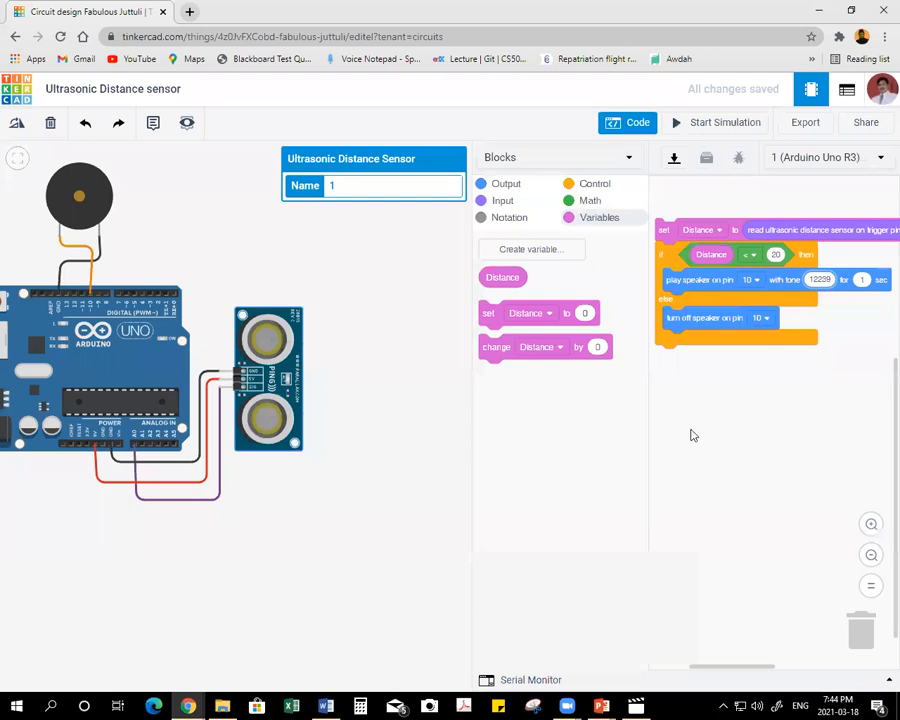
{"action": "left_click", "coordinate": [376, 424]}
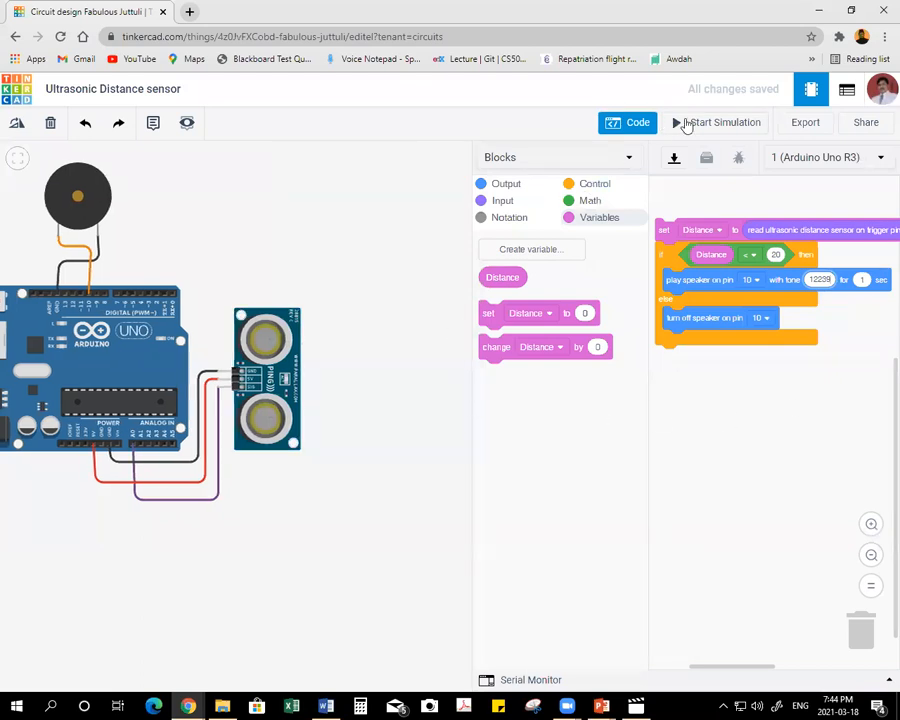
Simulate the circuit with the new tone, moving the target from close range to about 243 cm, and return to the code.
{"action": "left_click", "coordinate": [640, 124]}
{"action": "left_click", "coordinate": [690, 123]}
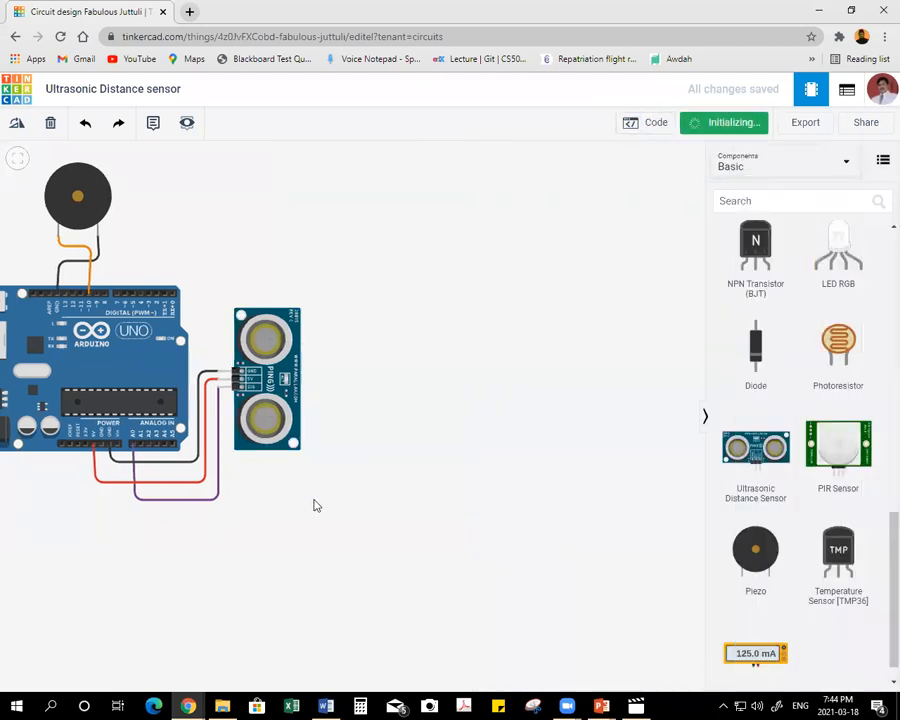
{"action": "left_click", "coordinate": [295, 395]}
{"action": "left_click_drag", "start_coordinate": [343, 390], "coordinate": [377, 386]}
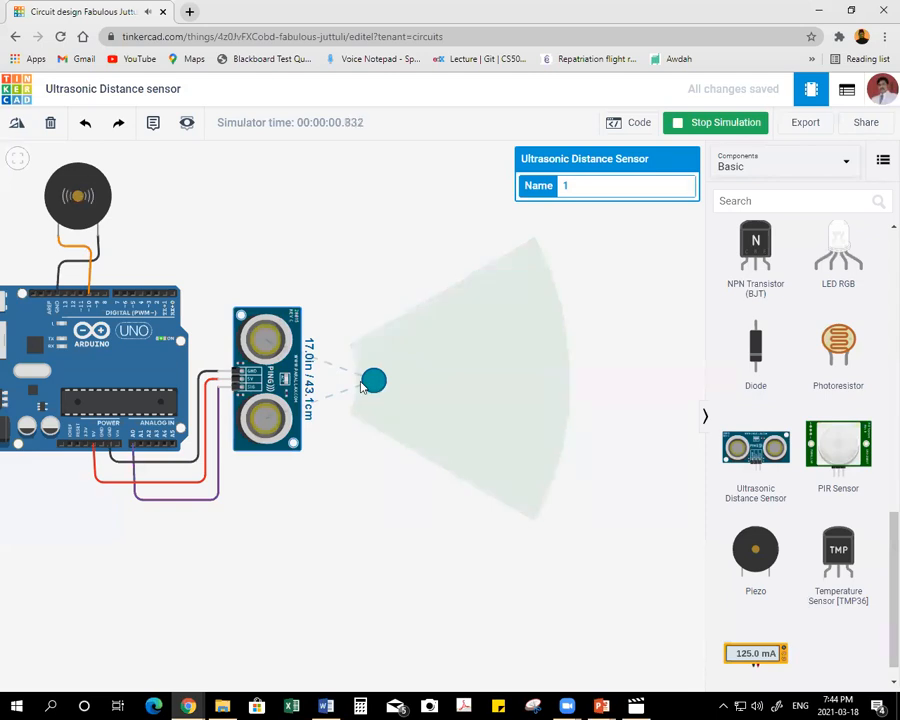
{"action": "left_click_drag", "start_coordinate": [373, 381], "coordinate": [515, 374]}
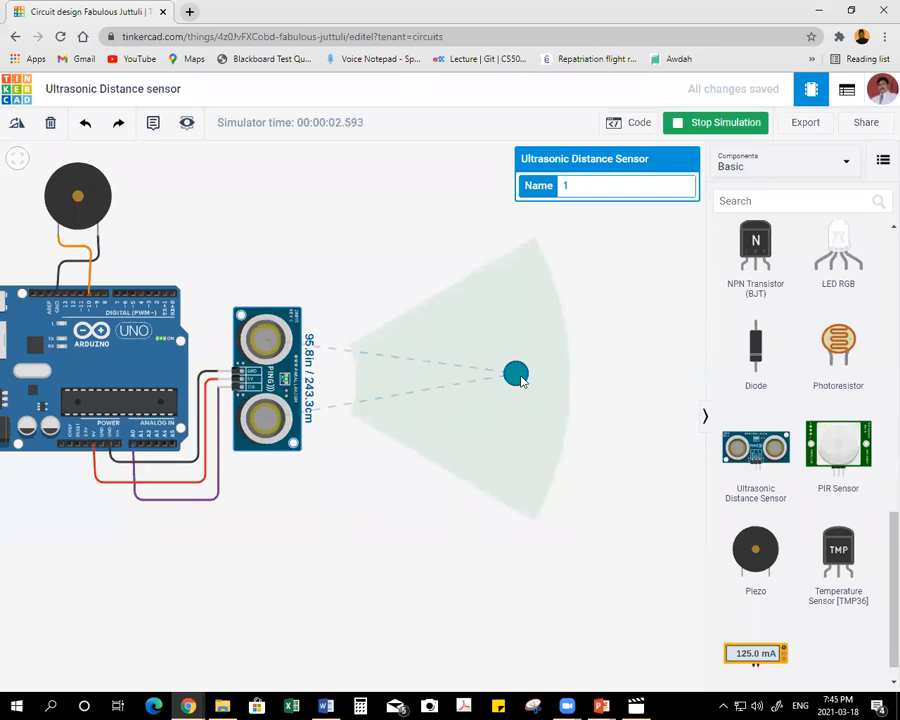
{"action": "left_click", "coordinate": [695, 126]}
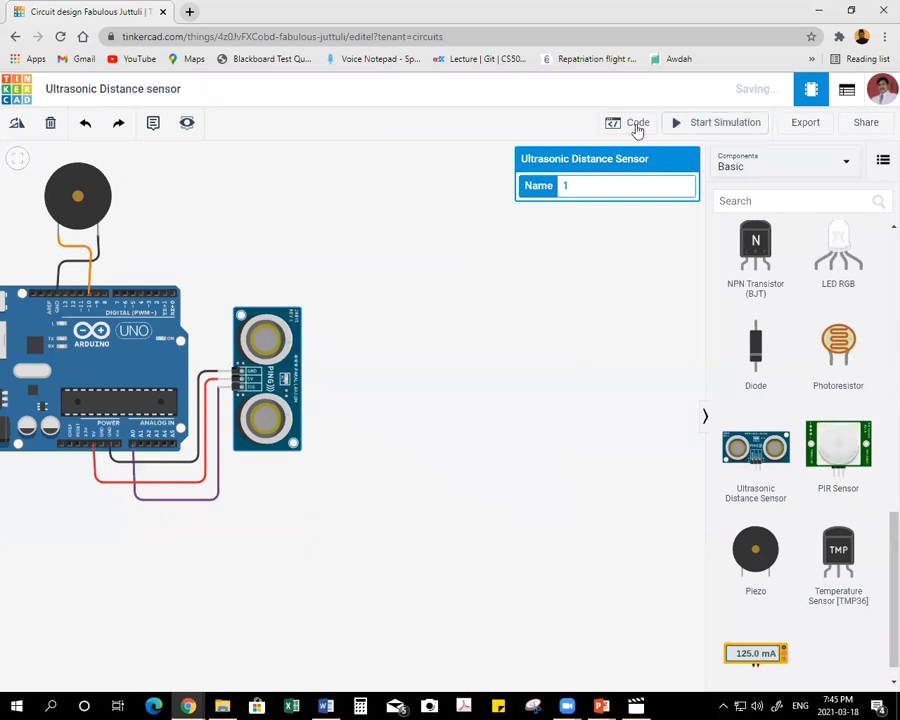
{"action": "left_click", "coordinate": [636, 124]}
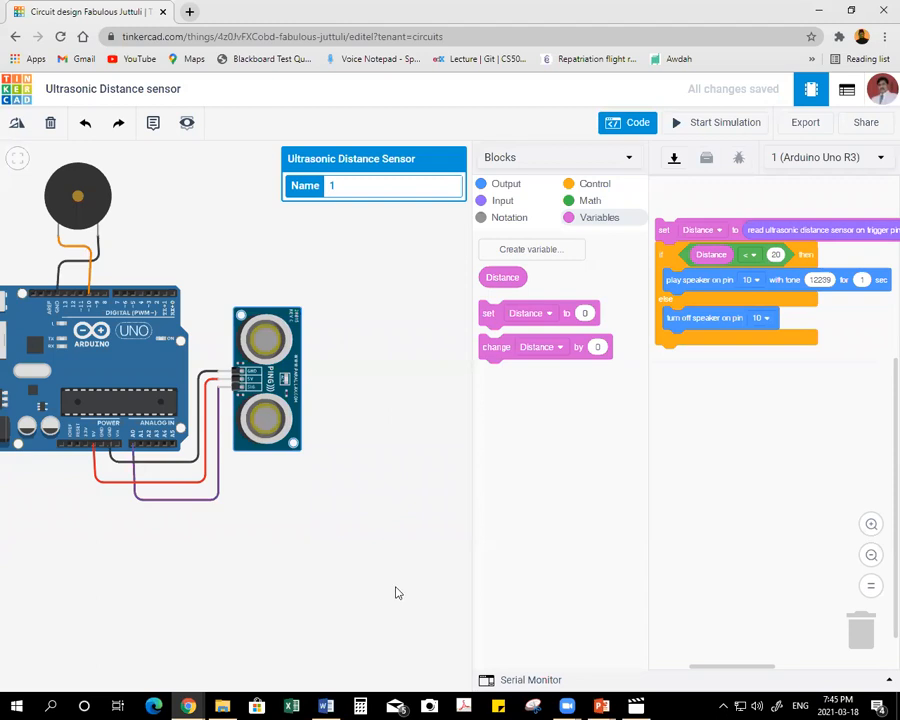
Switch to the Word topic list and strike through topic 12, "Ultrasonic Distance sensor building using blocks".
{"action": "left_click", "coordinate": [326, 706]}
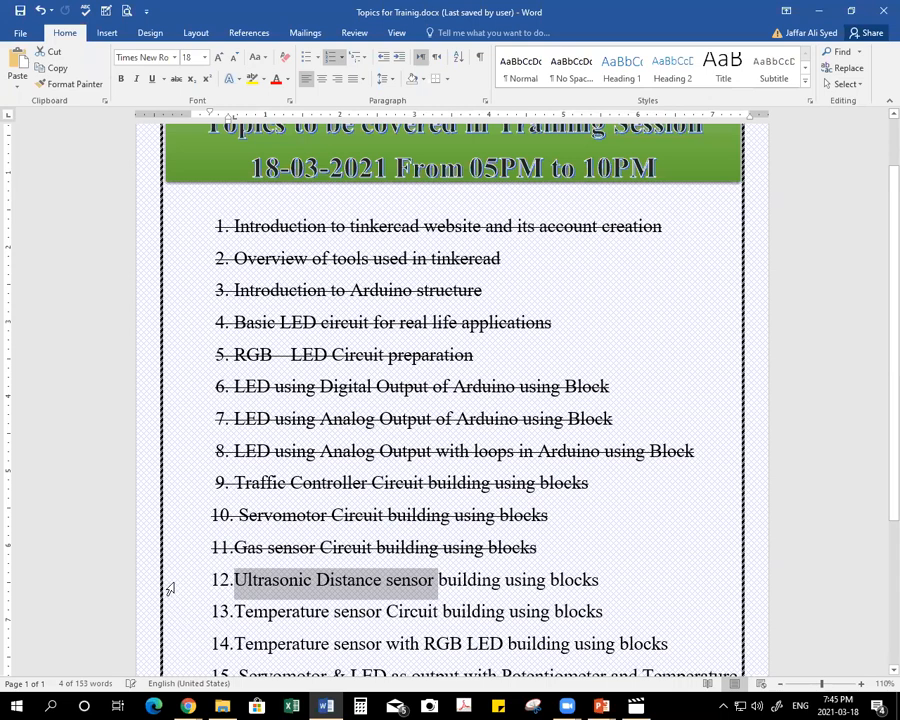
{"action": "left_click_drag", "start_coordinate": [170, 590], "coordinate": [168, 586]}
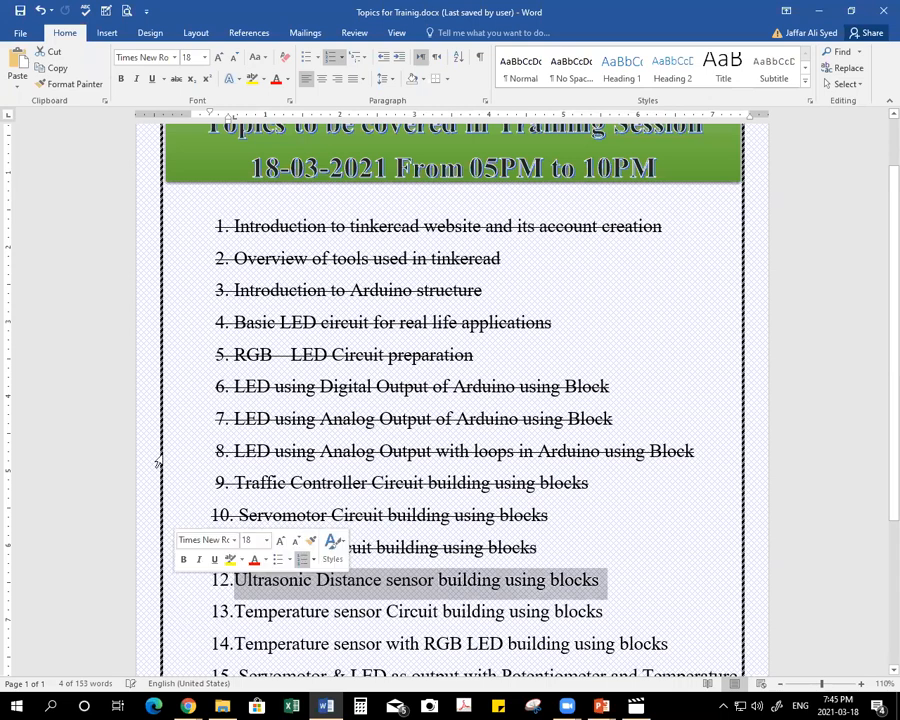
{"action": "left_click", "coordinate": [176, 78]}
Copy "Temperature sensor Circuit" from topic 13 and switch back to Tinkercad in the browser.
{"action": "left_click", "coordinate": [254, 611]}
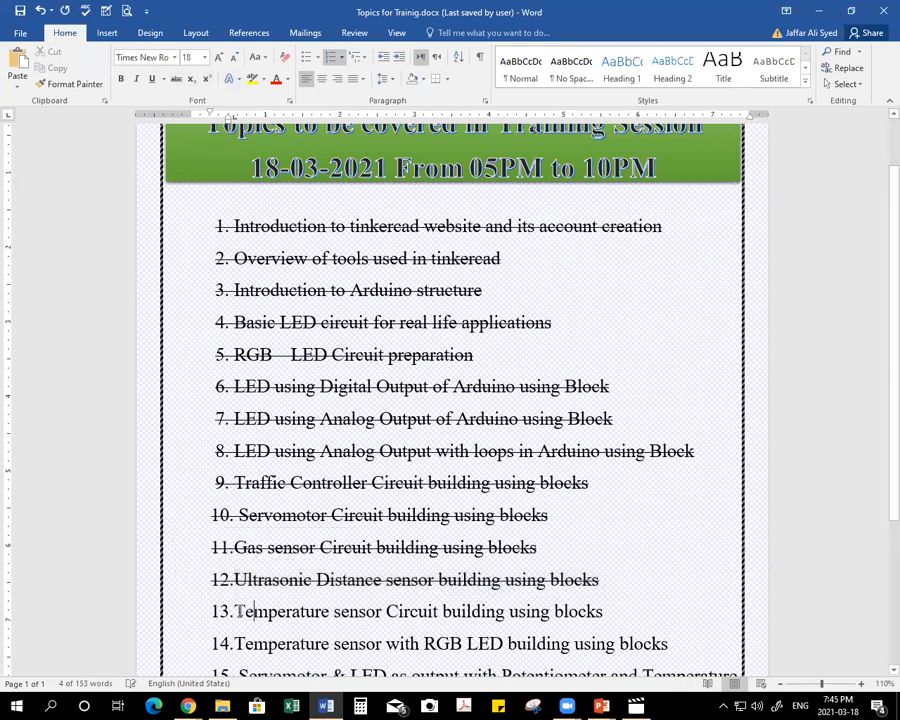
{"action": "left_click_drag", "start_coordinate": [239, 611], "coordinate": [311, 608]}
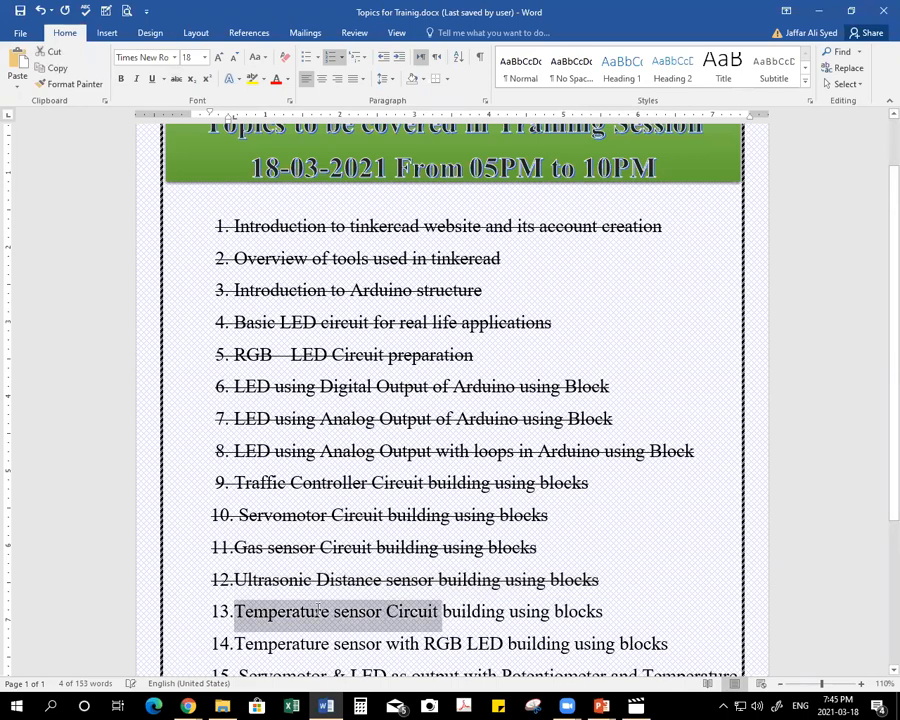
{"action": "key", "text": "alt+Tab"}
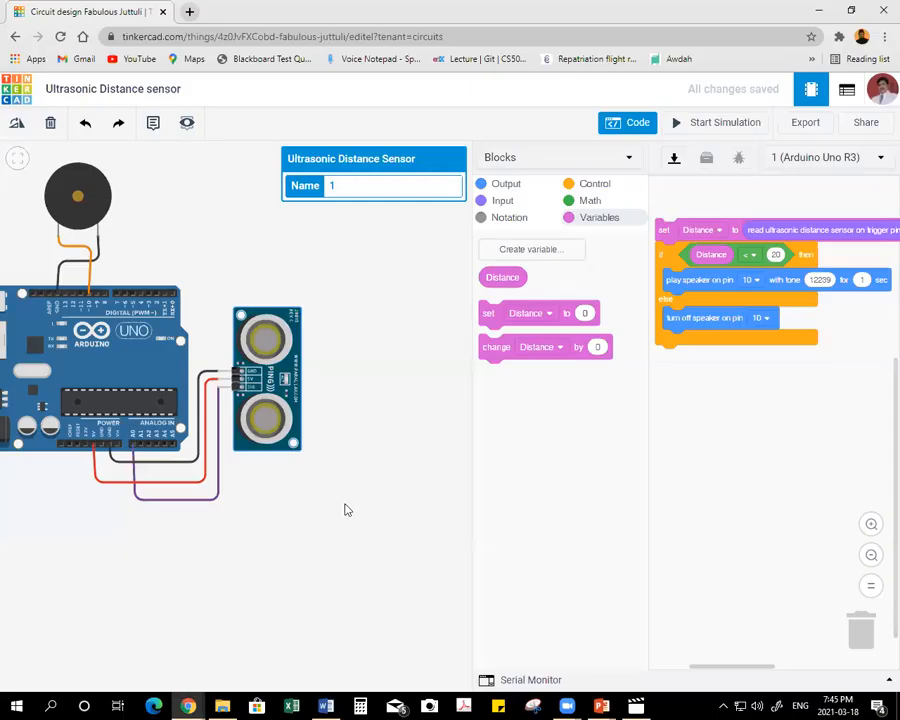
Create a new circuit from the dashboard and name it "Temperature sensor Circuit" using the copied text.
{"action": "left_click", "coordinate": [20, 88]}
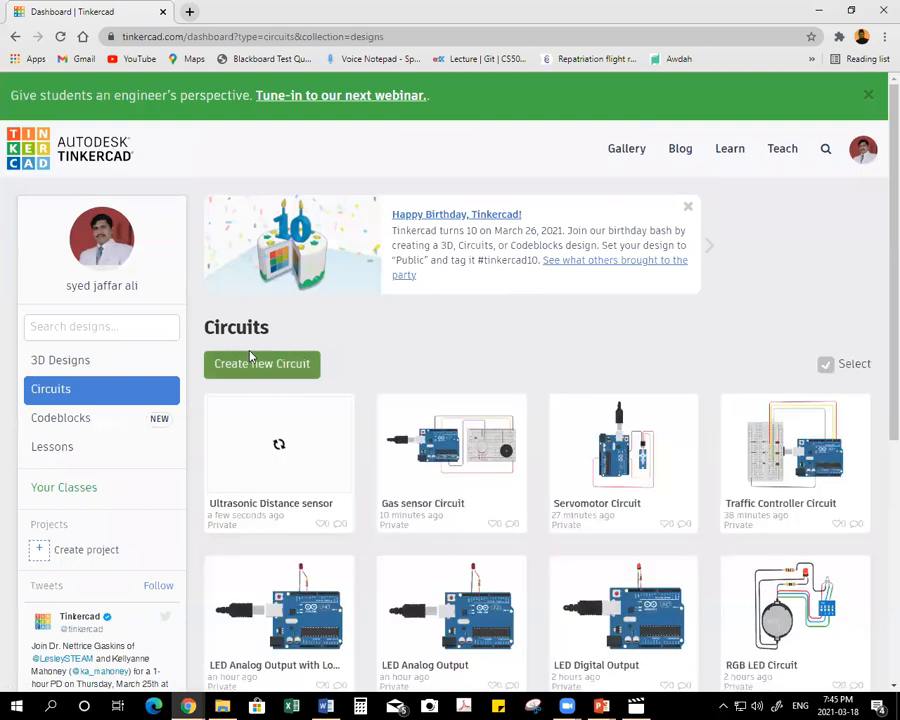
{"action": "left_click", "coordinate": [266, 365]}
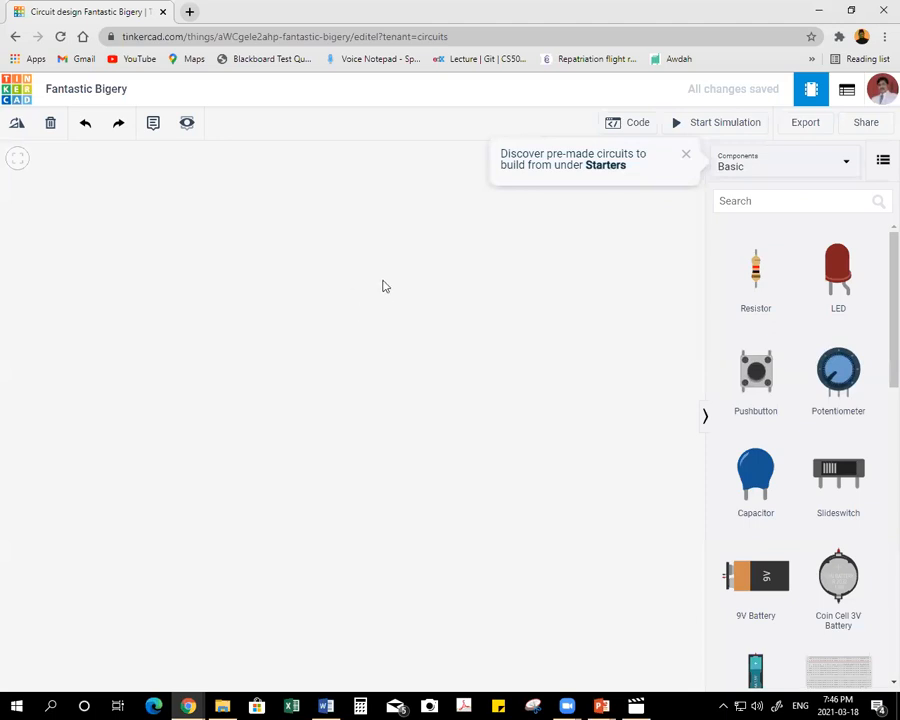
{"action": "left_click", "coordinate": [104, 90]}
{"action": "key", "text": "ctrl+v"}
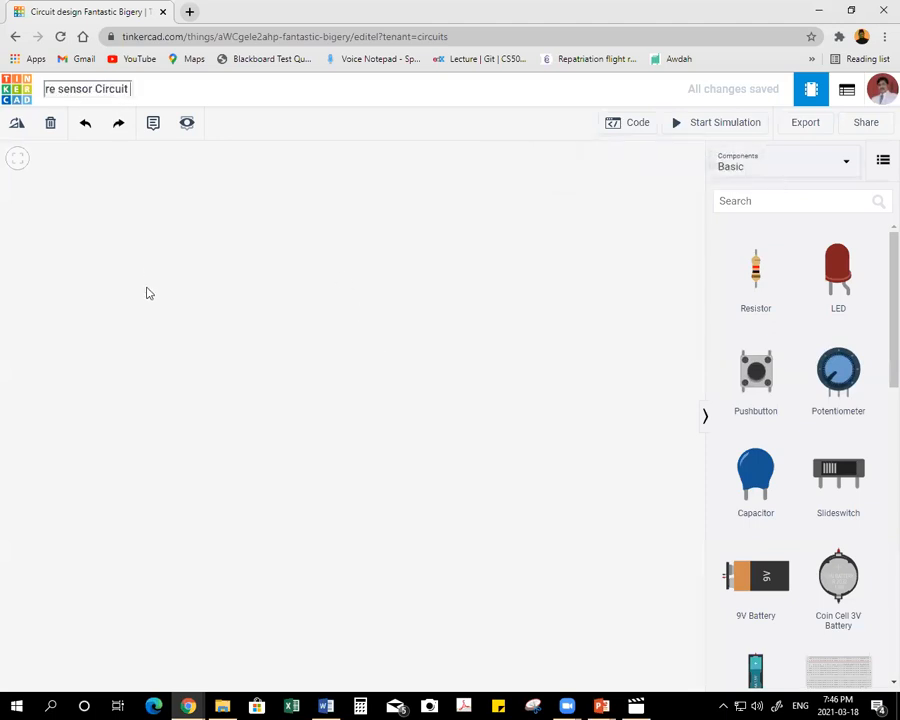
{"action": "key", "text": "Home"}
{"action": "key", "text": "Delete"}
{"action": "left_click", "coordinate": [154, 287]}
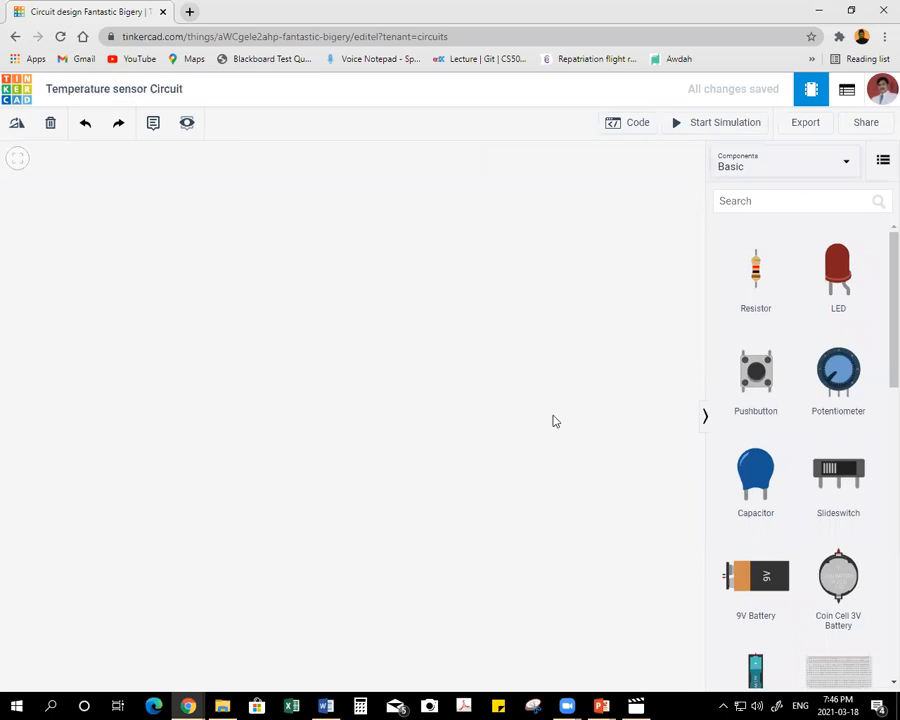
Place an Arduino Uno R3 on the workplane and a small breadboard directly above it.
{"action": "scroll", "coordinate": [826, 414], "scroll_direction": "down", "scroll_amount": 3}
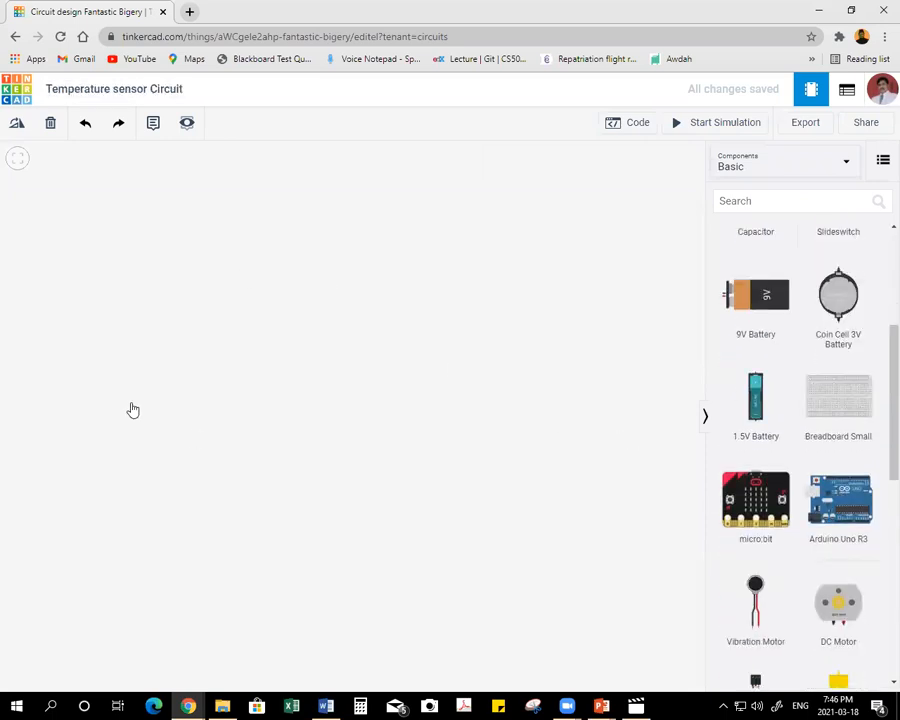
{"action": "left_click_drag", "start_coordinate": [184, 352], "coordinate": [196, 485]}
{"action": "left_click_drag", "start_coordinate": [830, 405], "coordinate": [230, 279]}
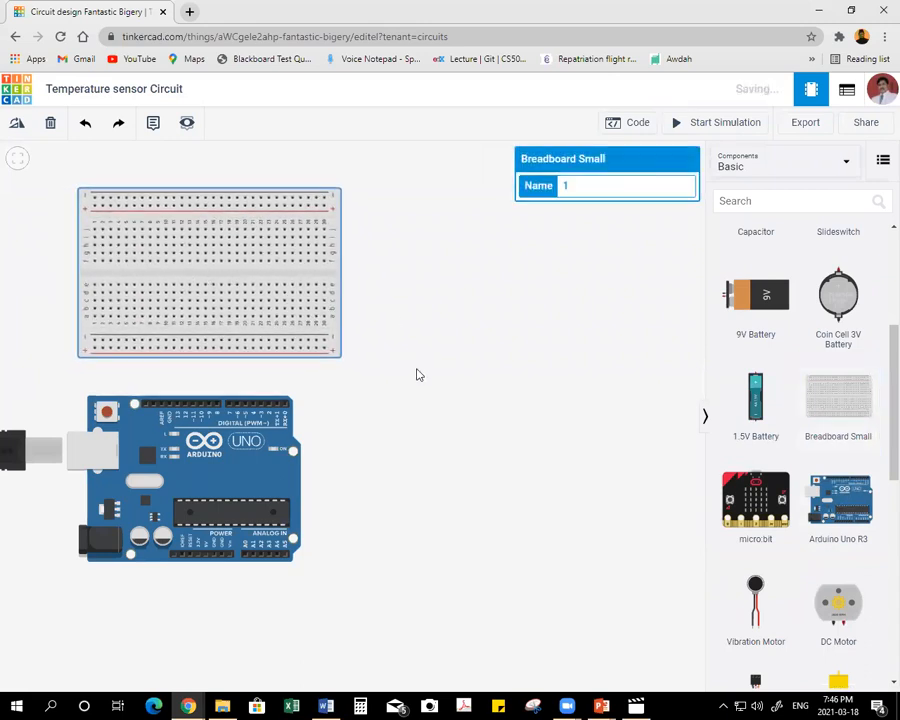
{"action": "left_click", "coordinate": [432, 442]}
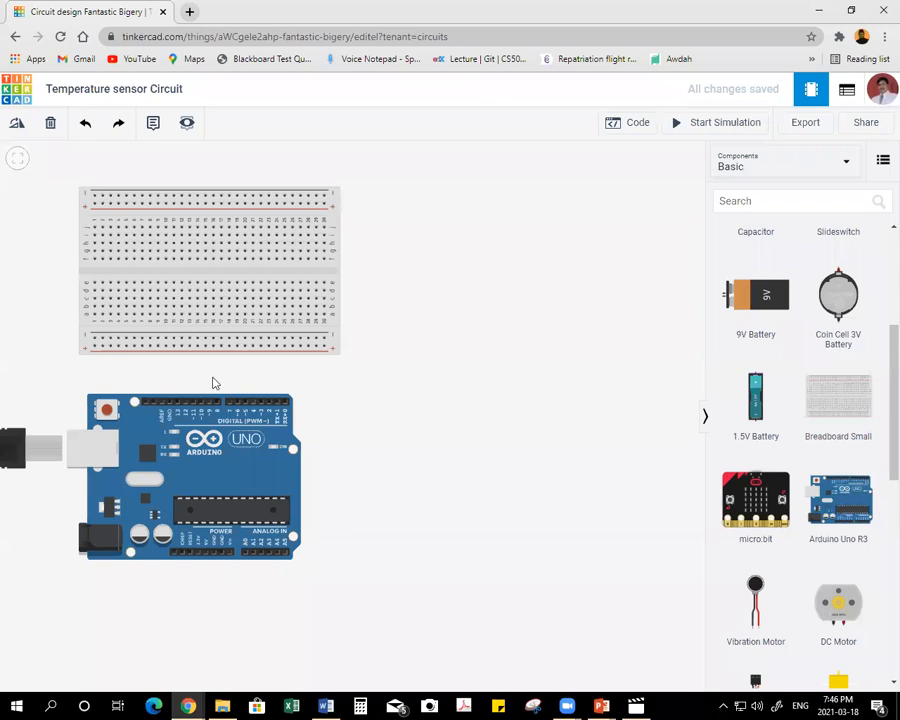
Wire the Arduino's 5V pin around the board to the breadboard's lower positive rail, straighten the wire and colour it red.
{"action": "left_click", "coordinate": [205, 557]}
{"action": "left_click", "coordinate": [206, 582]}
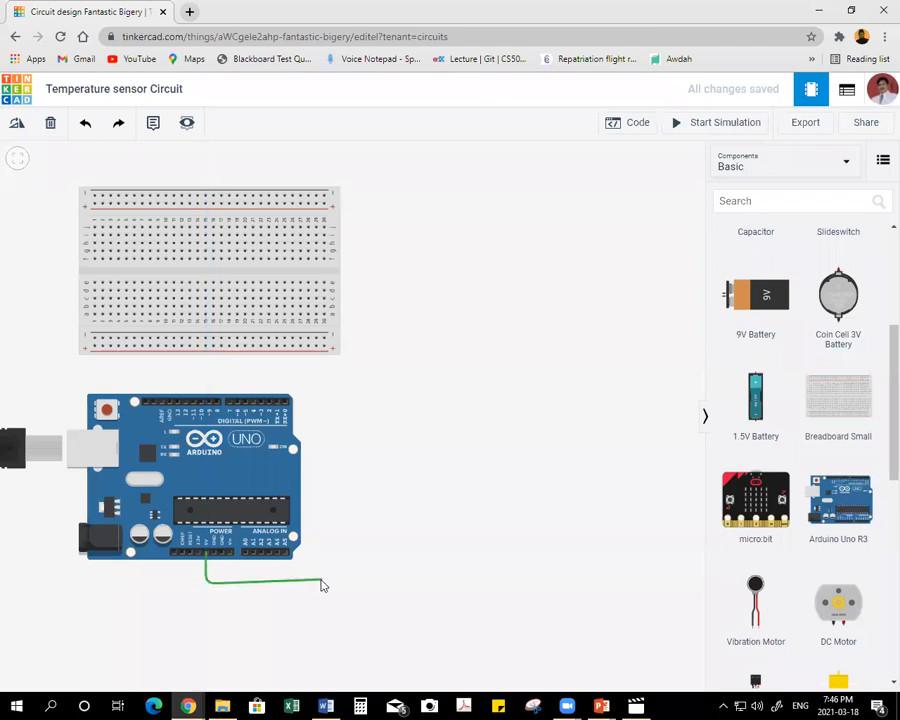
{"action": "left_click", "coordinate": [326, 580]}
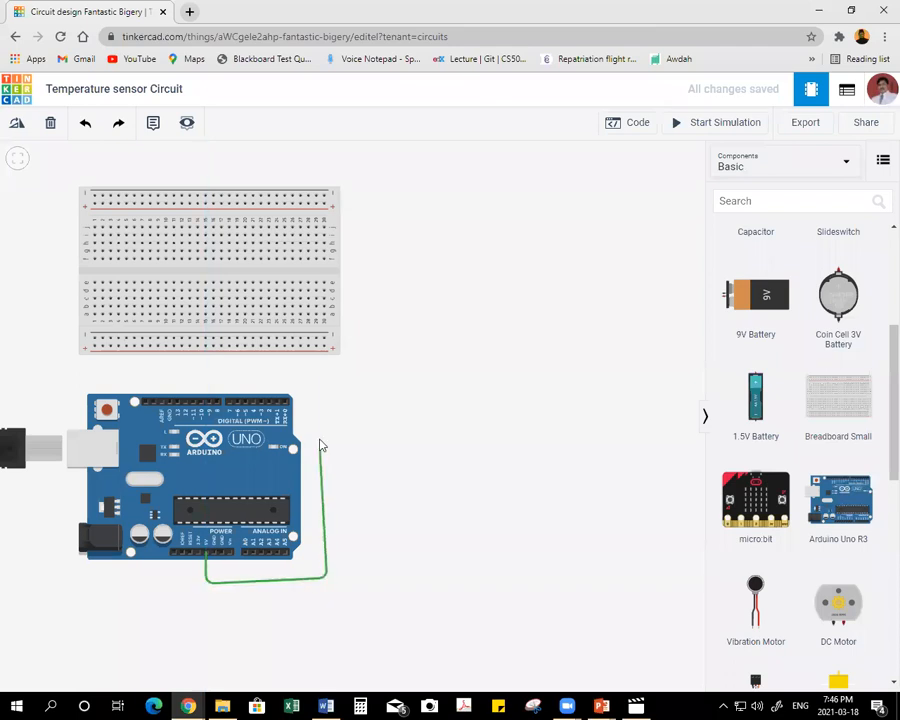
{"action": "left_click", "coordinate": [324, 347]}
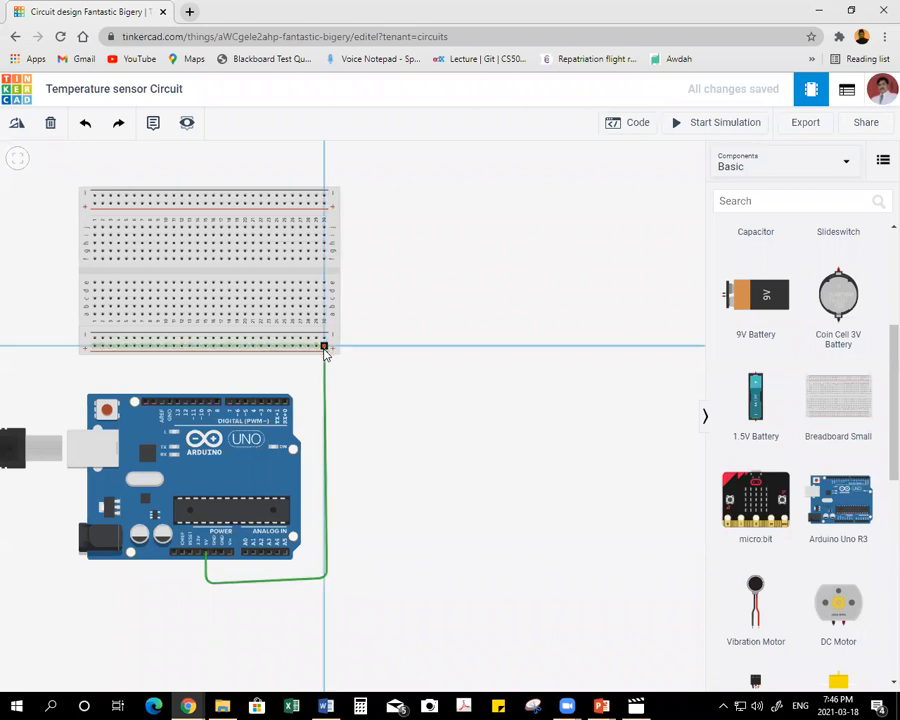
{"action": "left_click_drag", "start_coordinate": [328, 582], "coordinate": [322, 582]}
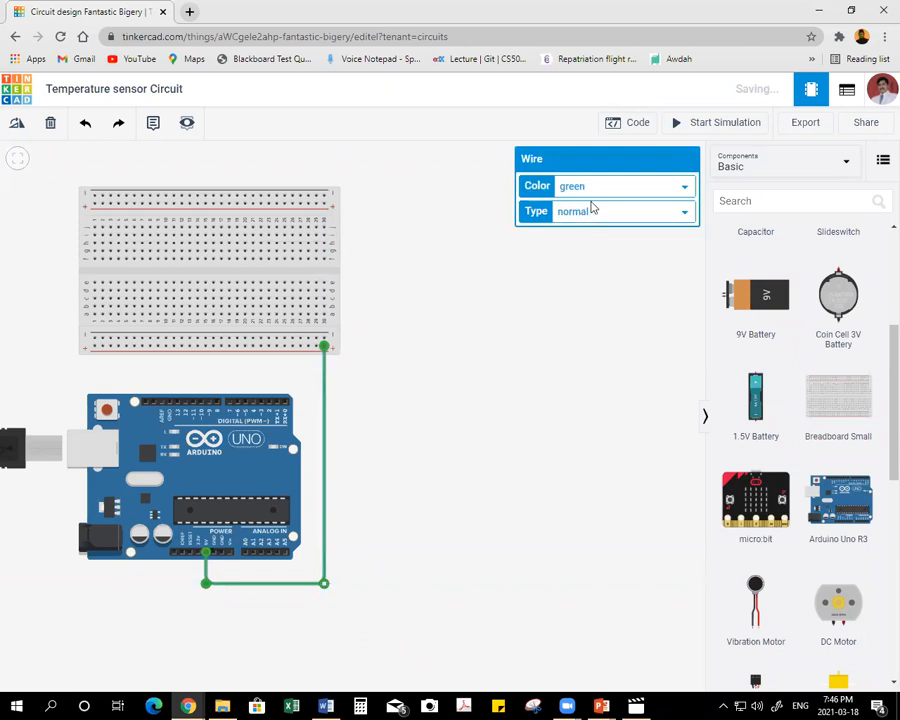
{"action": "left_click", "coordinate": [590, 188]}
{"action": "left_click", "coordinate": [590, 218]}
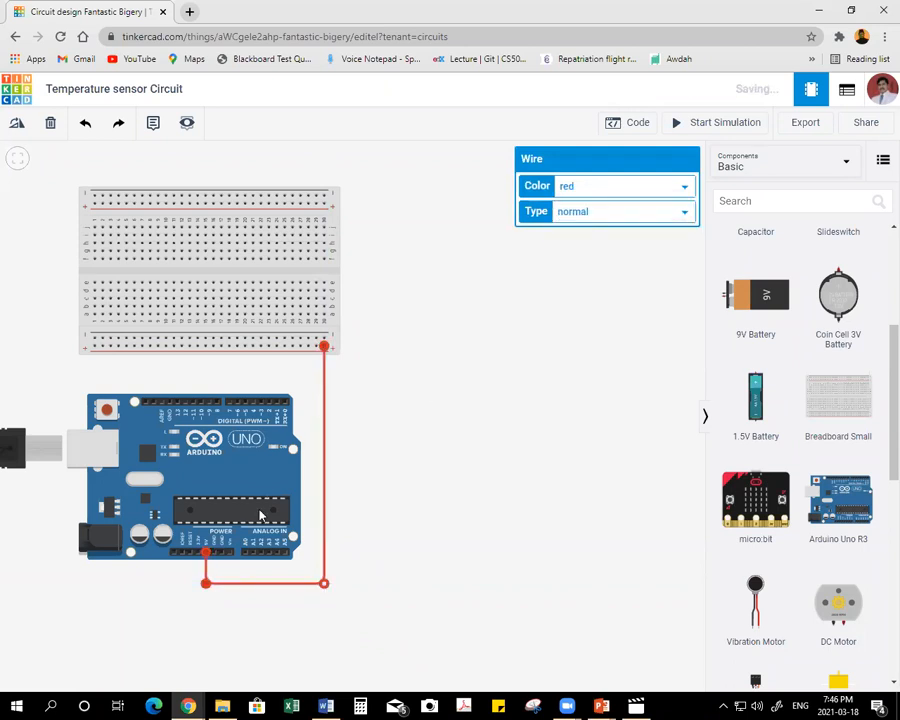
Wire the Arduino's GND power pin to the breadboard's lower negative rail, straighten the wire and colour it black.
{"action": "left_click", "coordinate": [223, 560]}
{"action": "left_click", "coordinate": [223, 573]}
{"action": "left_click", "coordinate": [311, 572]}
{"action": "left_click", "coordinate": [308, 340]}
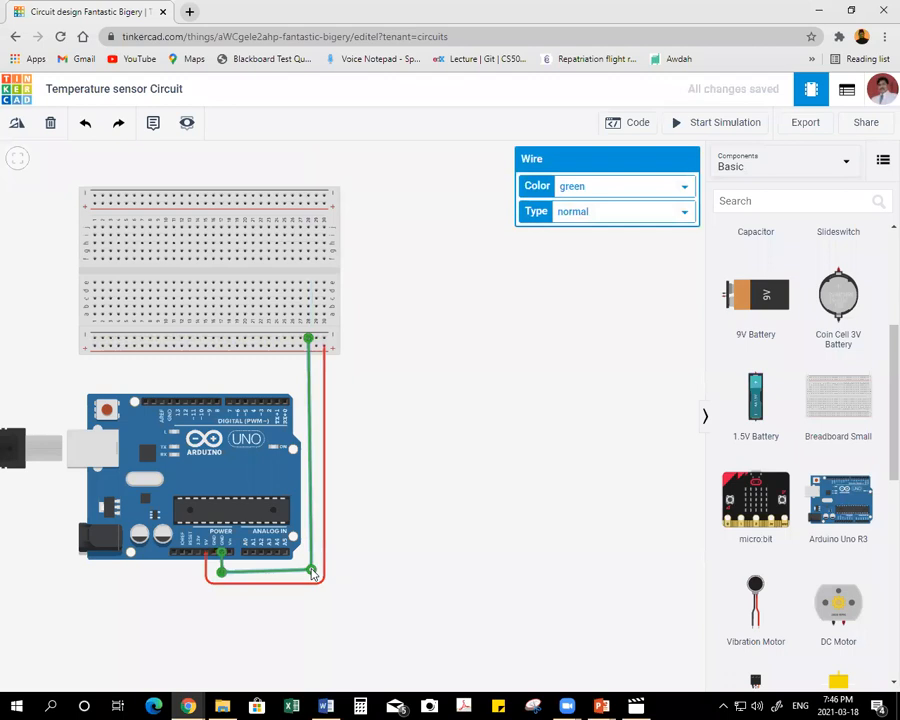
{"action": "left_click_drag", "start_coordinate": [311, 572], "coordinate": [308, 572]}
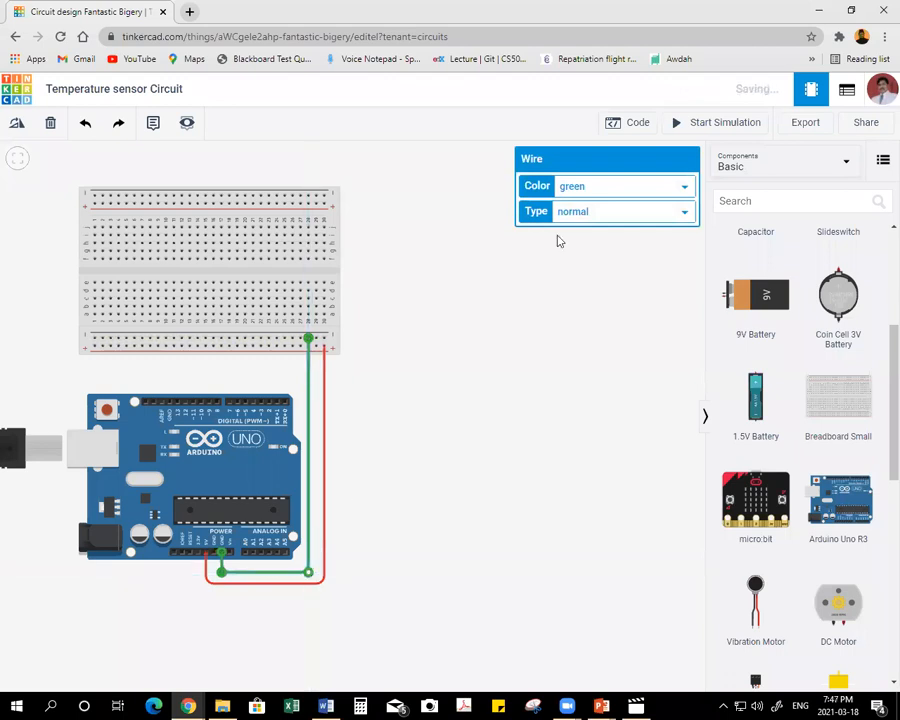
{"action": "left_click", "coordinate": [613, 186]}
{"action": "left_click", "coordinate": [572, 201]}
{"action": "left_click", "coordinate": [478, 358]}
Place a TMP36 temperature sensor on the lower half of the breadboard with its legs in columns 20 to 22.
{"action": "scroll", "coordinate": [834, 388], "scroll_direction": "down", "scroll_amount": 5}
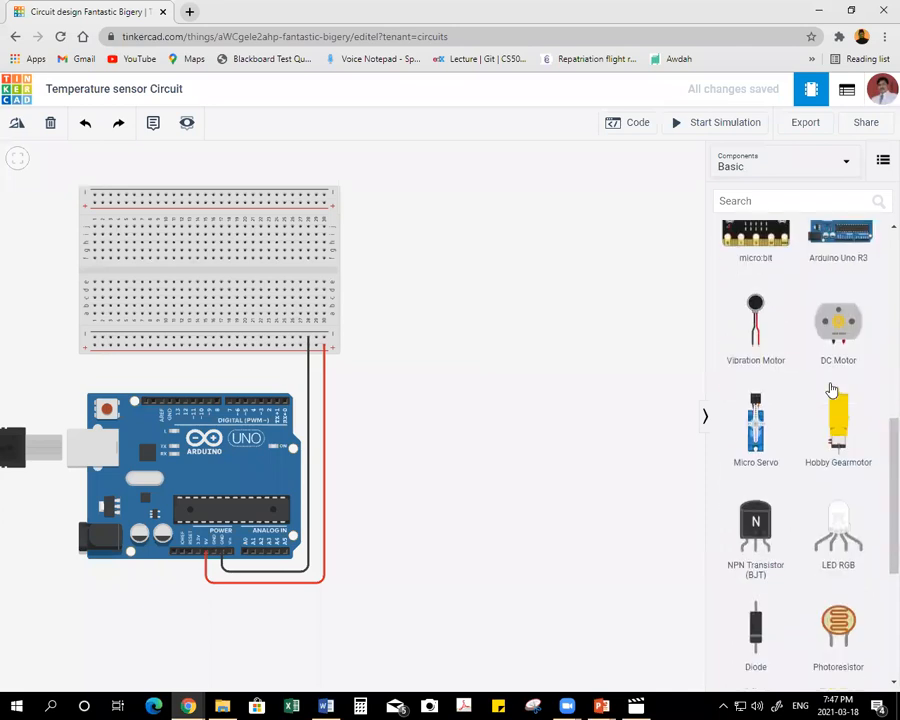
{"action": "scroll", "coordinate": [836, 385], "scroll_direction": "down", "scroll_amount": 2}
{"action": "left_click_drag", "start_coordinate": [846, 526], "coordinate": [261, 300]}
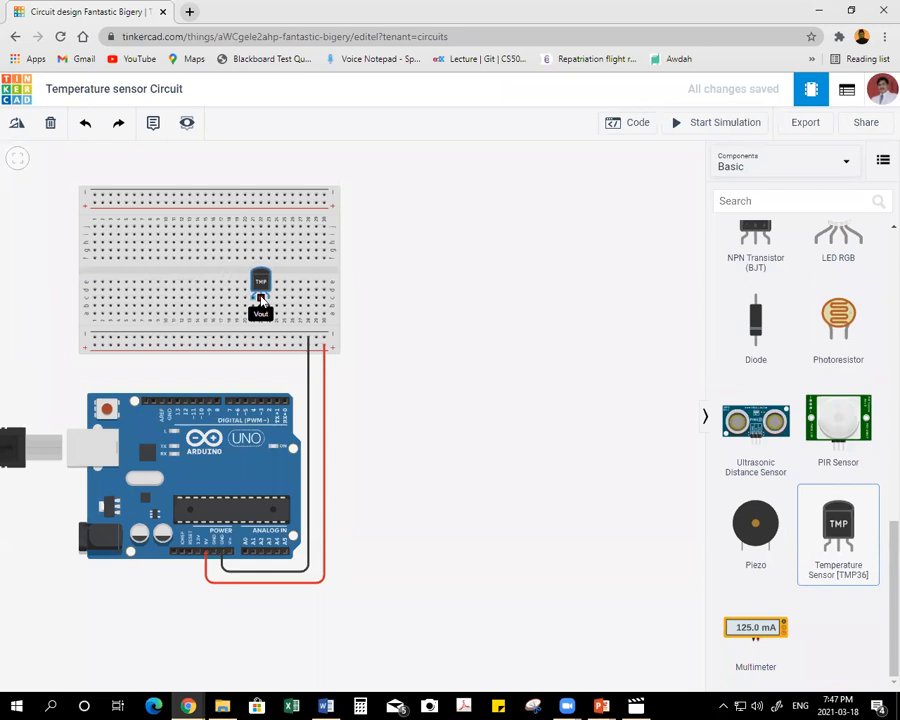
{"action": "left_click_drag", "start_coordinate": [261, 300], "coordinate": [253, 298]}
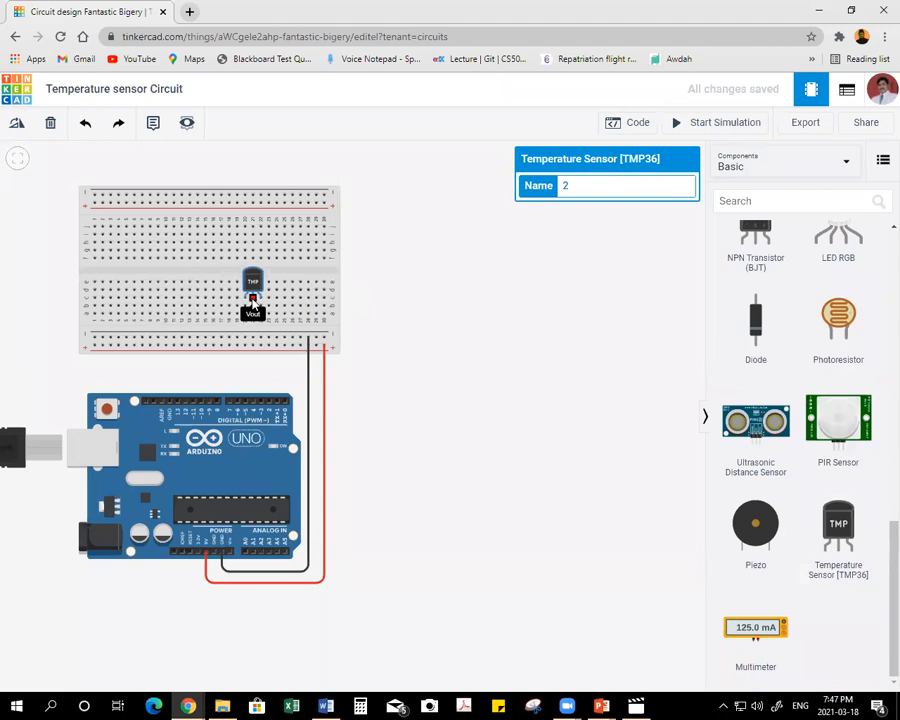
Wire the temperature sensor's Power leg to the lower positive rail and its GND leg to the lower negative rail.
{"action": "left_click", "coordinate": [245, 302]}
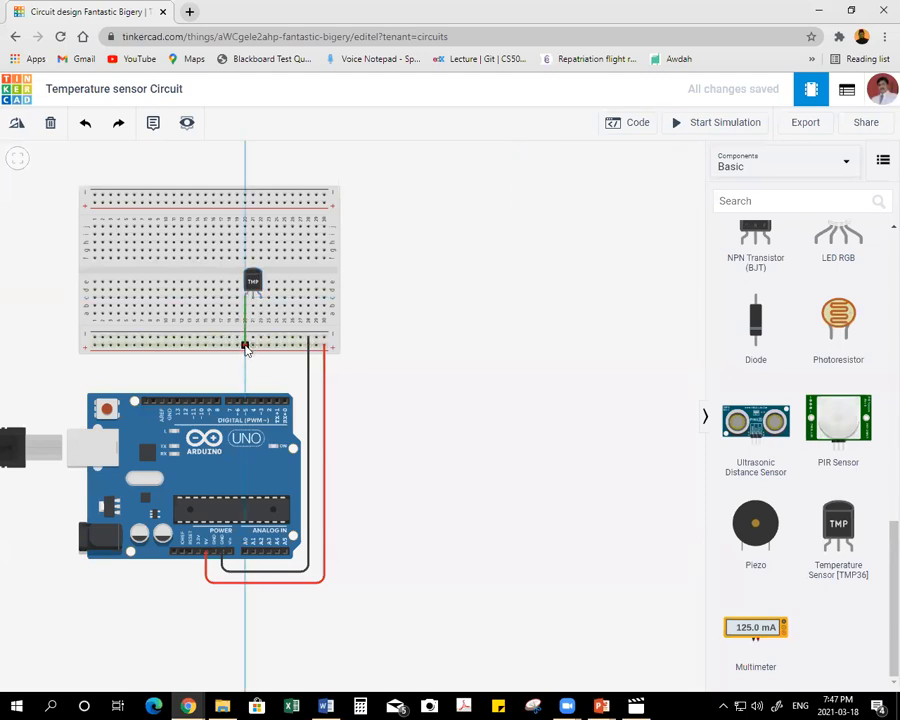
{"action": "left_click", "coordinate": [245, 346]}
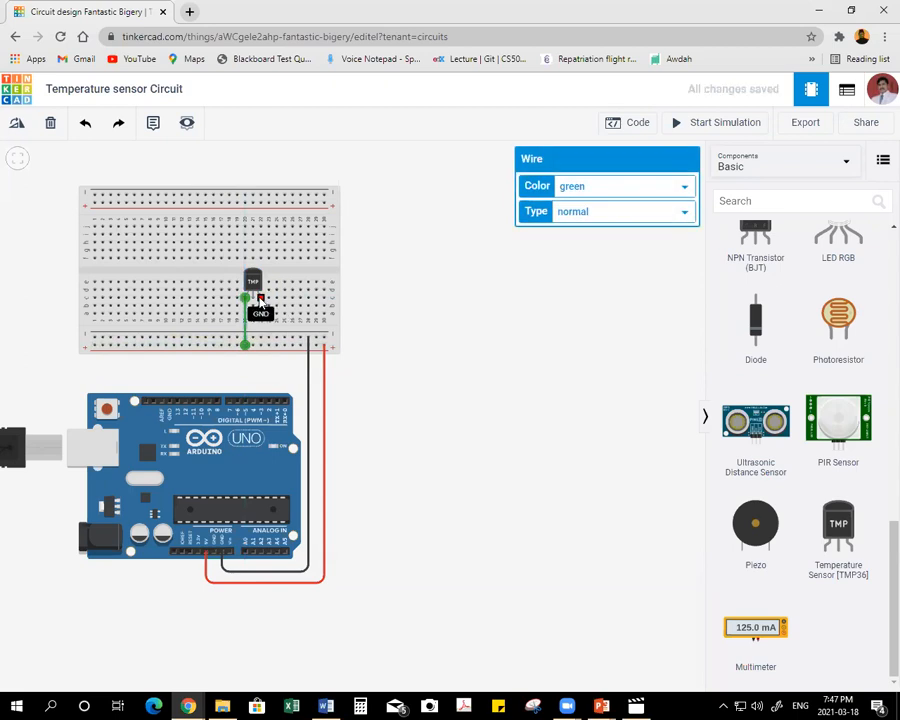
{"action": "left_click", "coordinate": [261, 307]}
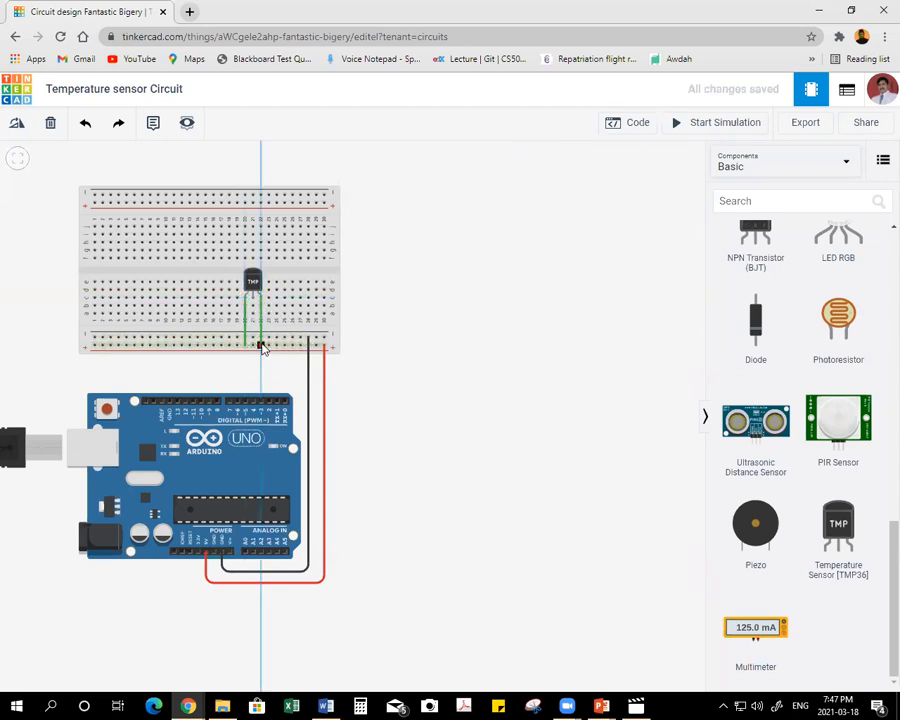
{"action": "left_click", "coordinate": [261, 346]}
{"action": "left_click", "coordinate": [263, 336]}
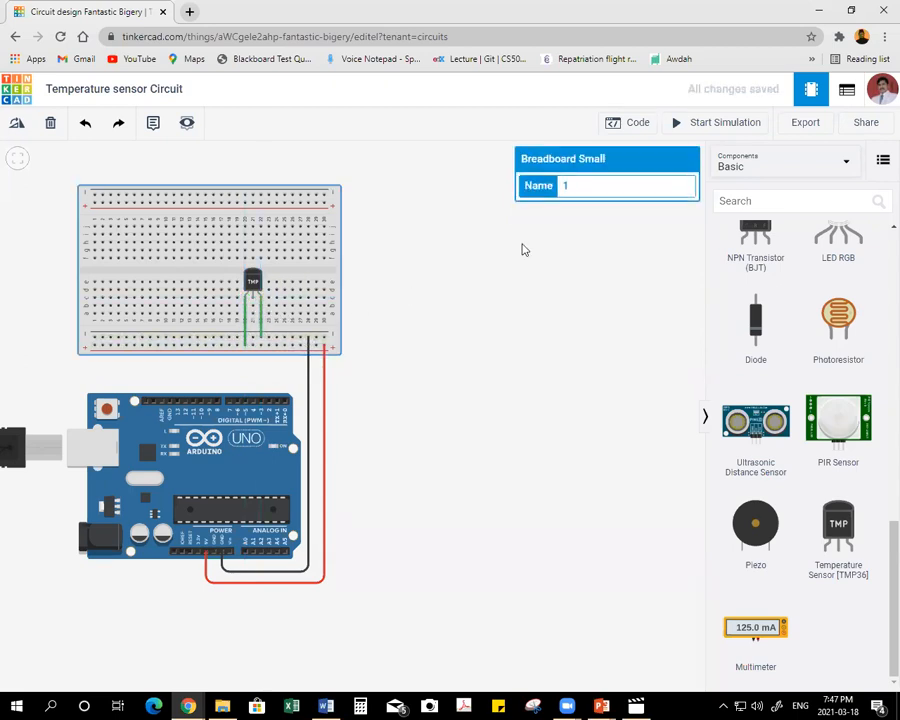
Colour the sensor's power wire red and its ground wire black.
{"action": "left_click", "coordinate": [245, 320]}
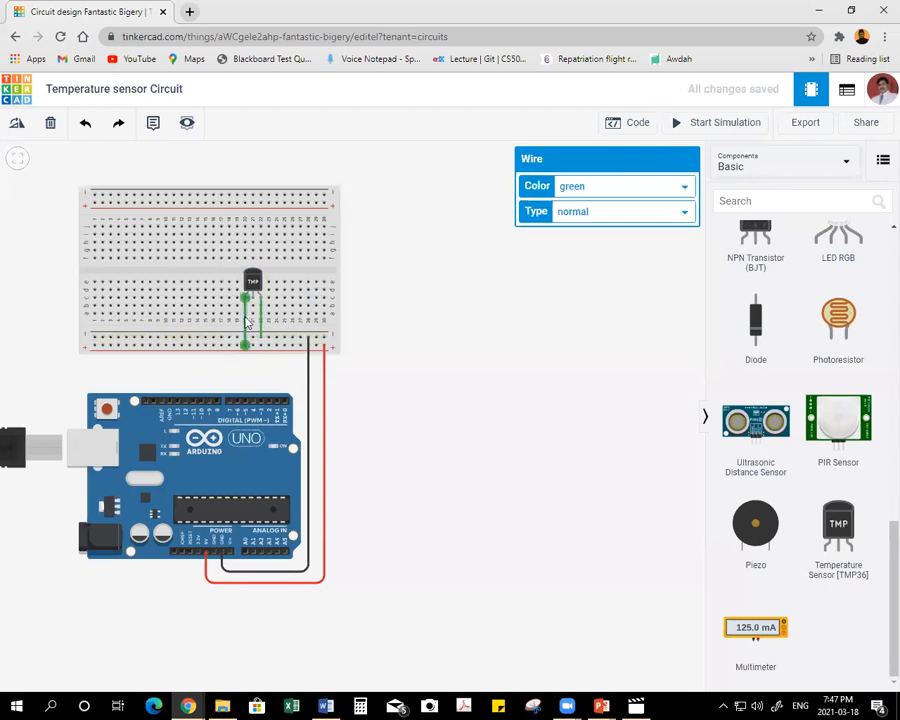
{"action": "left_click", "coordinate": [578, 187]}
{"action": "left_click", "coordinate": [568, 216]}
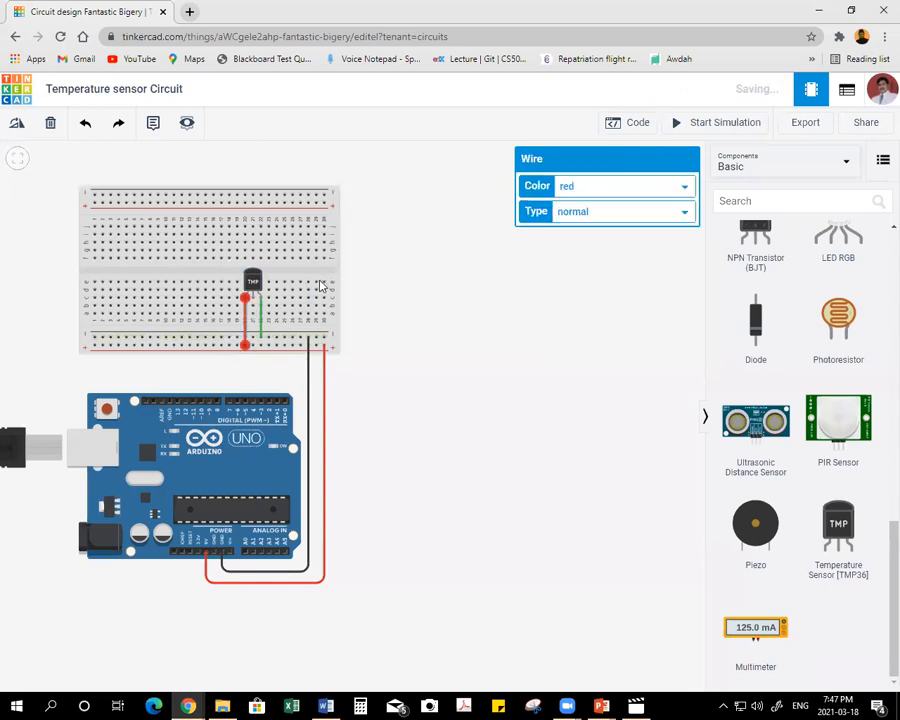
{"action": "left_click", "coordinate": [263, 315]}
{"action": "left_click", "coordinate": [582, 193]}
{"action": "left_click", "coordinate": [582, 193]}
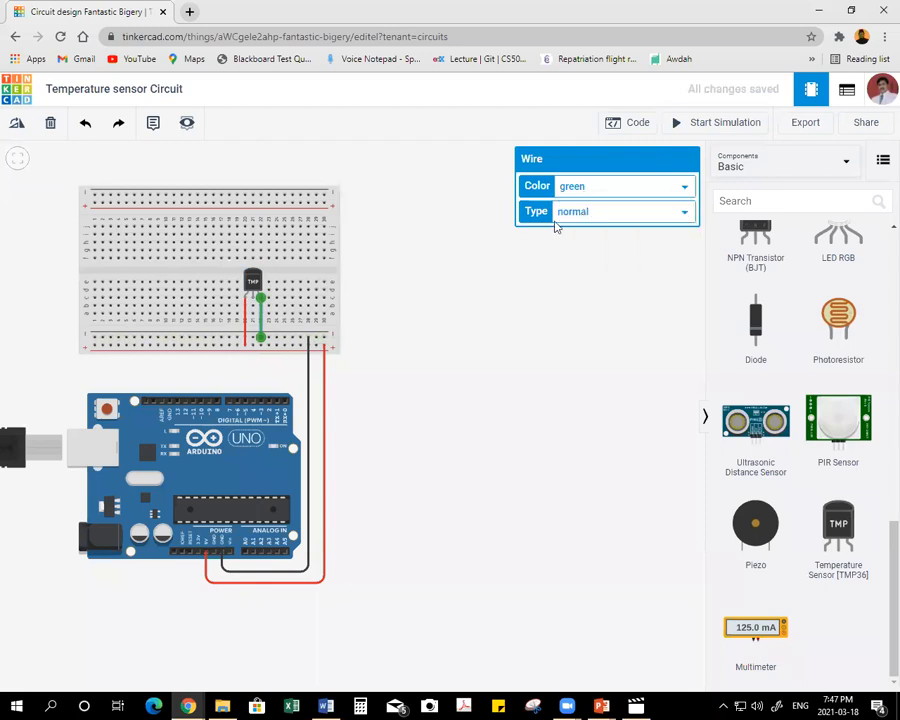
{"action": "key", "text": "Delete"}
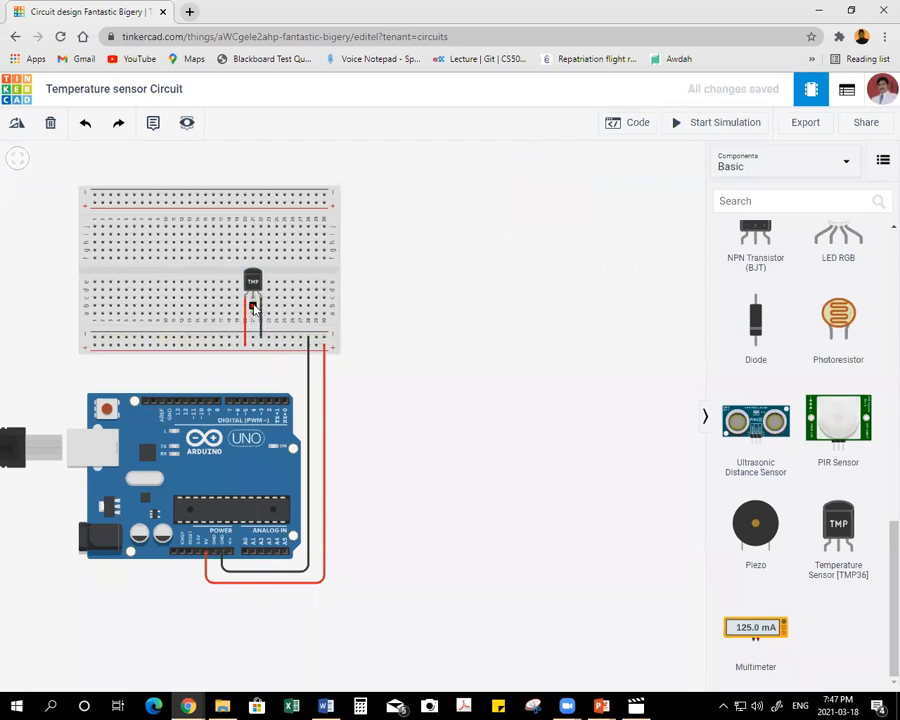
Wire the sensor's Vout column around the breadboard to Arduino pin A0, colour the wire orange and straighten its lower corner.
{"action": "left_click", "coordinate": [253, 308]}
{"action": "left_click", "coordinate": [367, 309]}
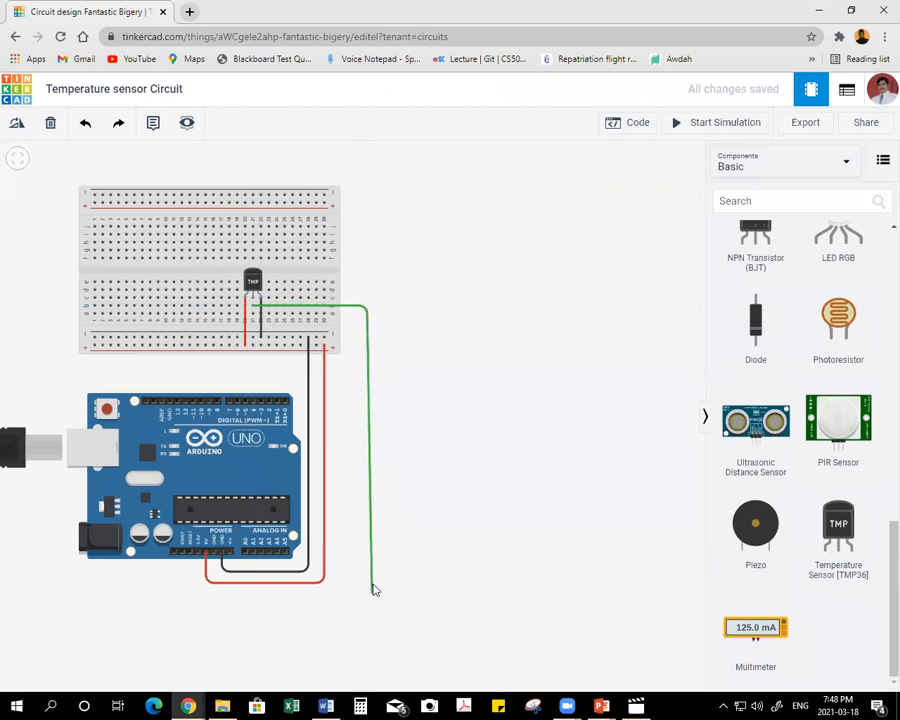
{"action": "left_click", "coordinate": [368, 589]}
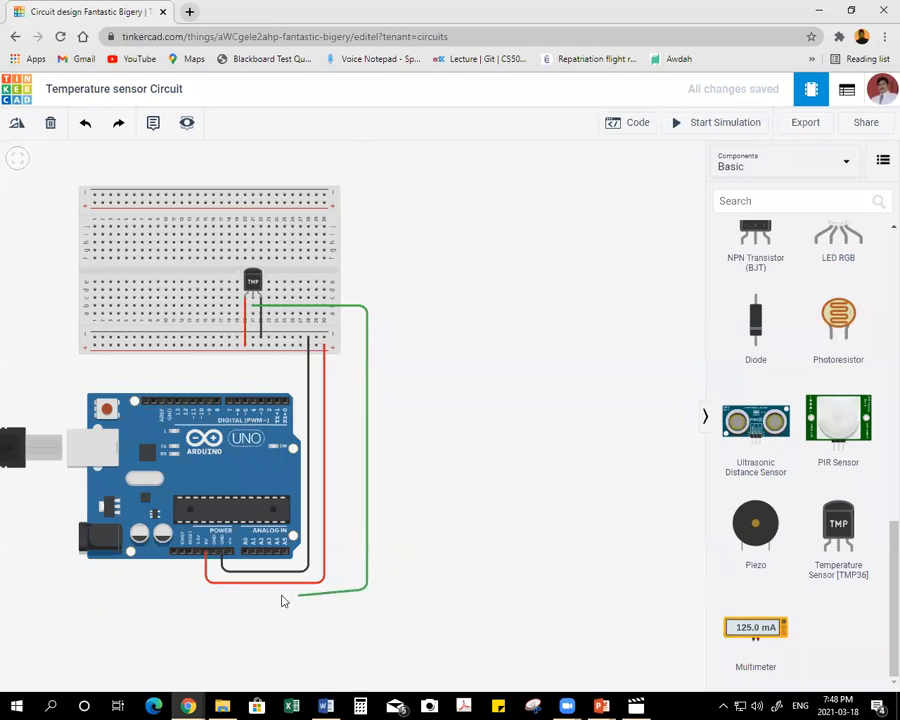
{"action": "left_click", "coordinate": [245, 589]}
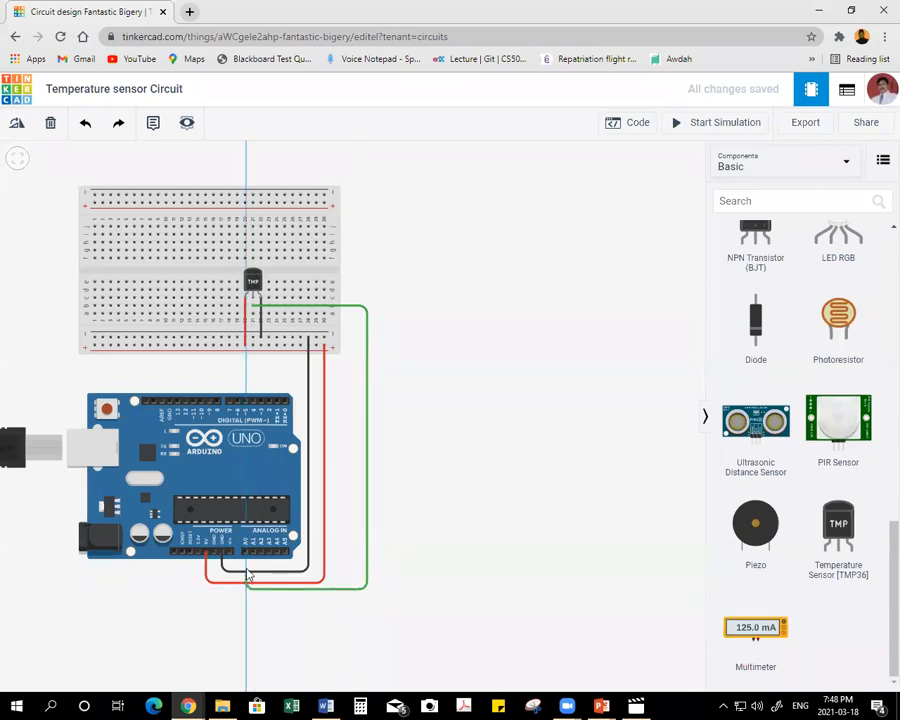
{"action": "left_click", "coordinate": [245, 552]}
{"action": "left_click", "coordinate": [590, 186]}
{"action": "left_click", "coordinate": [598, 237]}
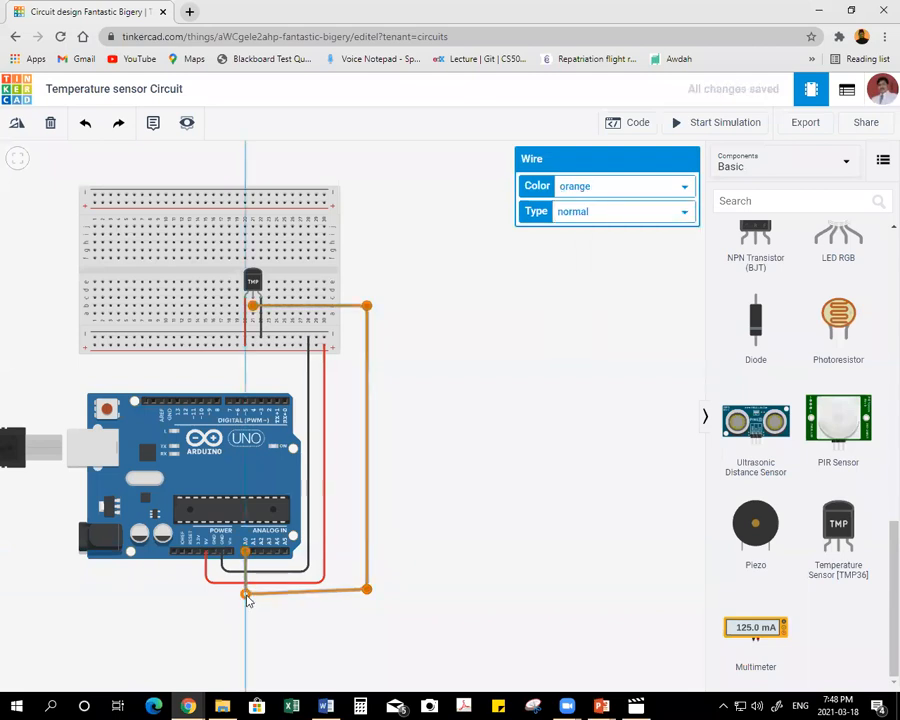
{"action": "left_click_drag", "start_coordinate": [247, 596], "coordinate": [249, 597]}
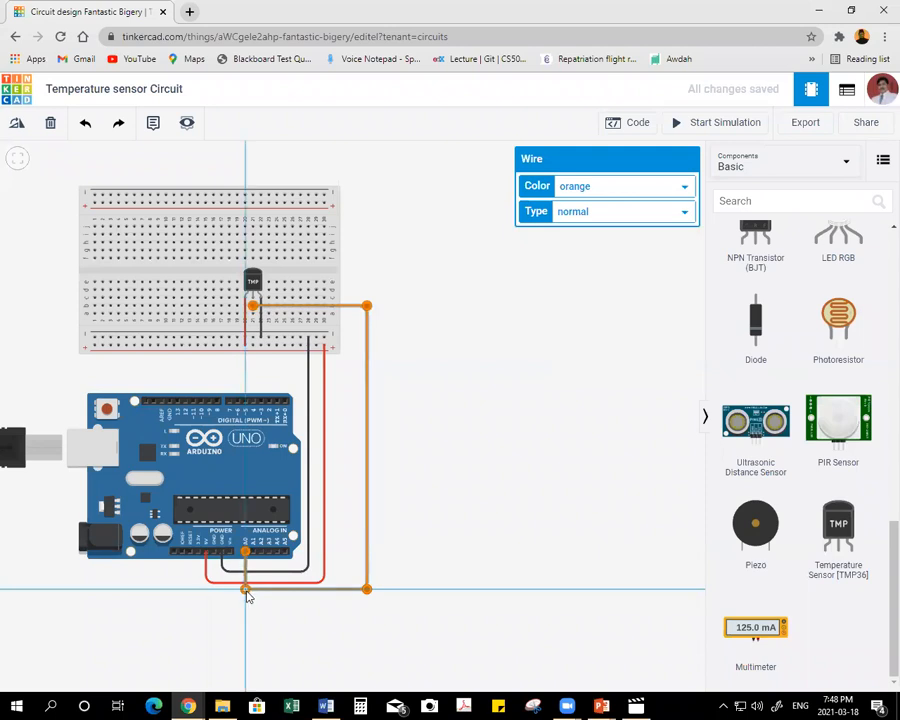
{"action": "left_click", "coordinate": [520, 469]}
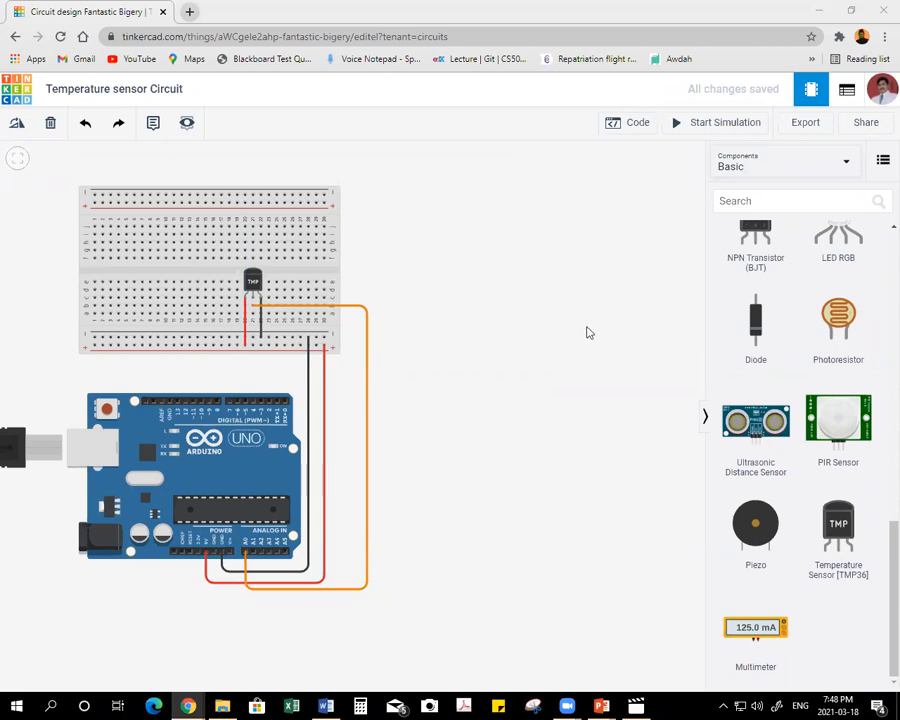
Open the block code editor, widen it, and delete the default built-in LED blink blocks.
{"action": "left_click_drag", "start_coordinate": [594, 331], "coordinate": [594, 323]}
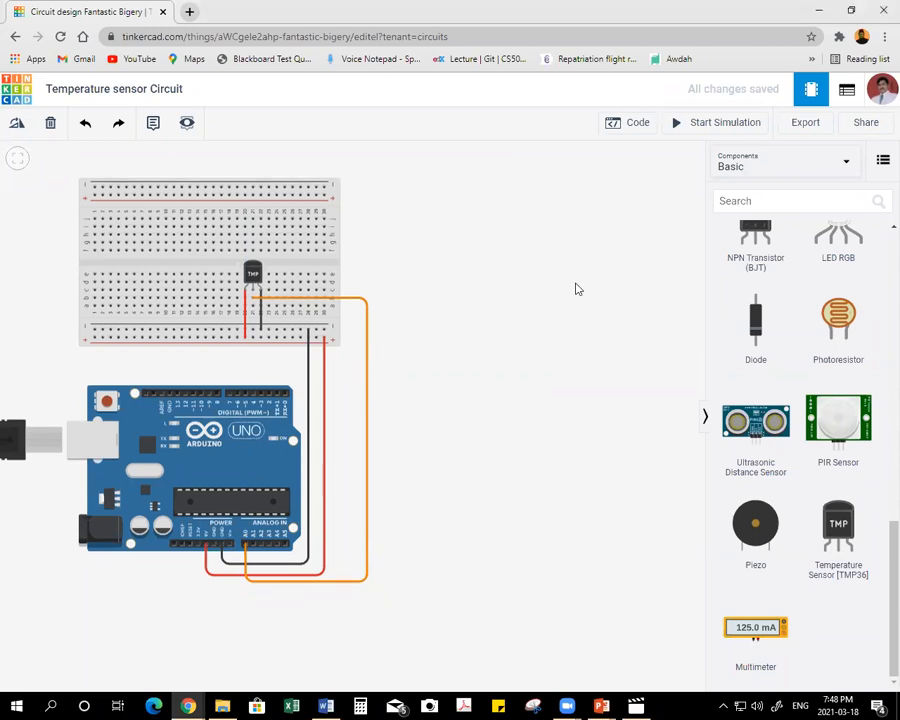
{"action": "left_click_drag", "start_coordinate": [466, 418], "coordinate": [349, 427]}
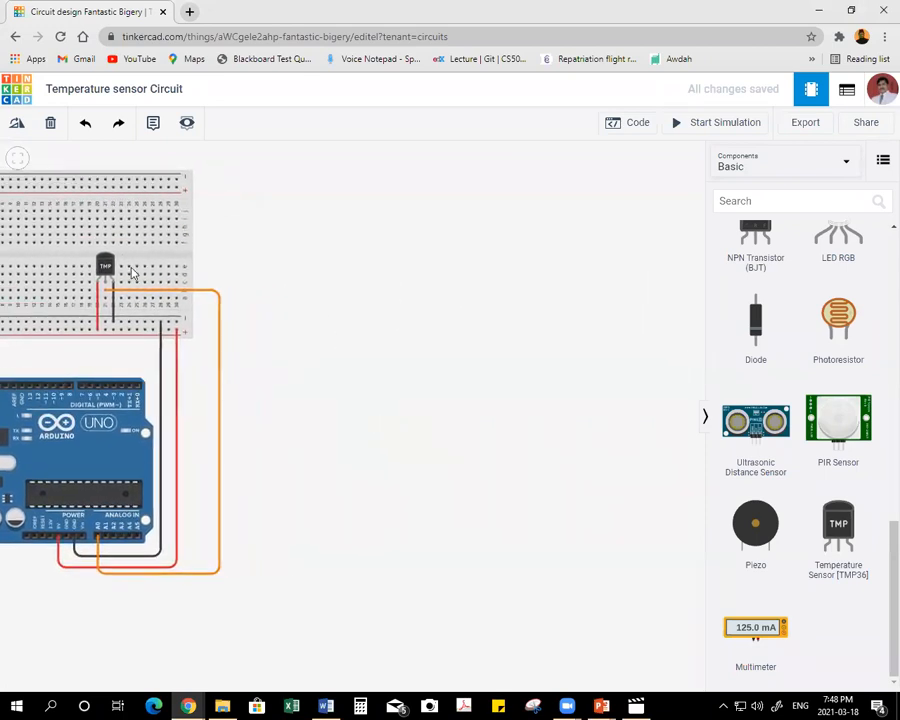
{"action": "left_click", "coordinate": [105, 266]}
{"action": "left_click", "coordinate": [315, 321]}
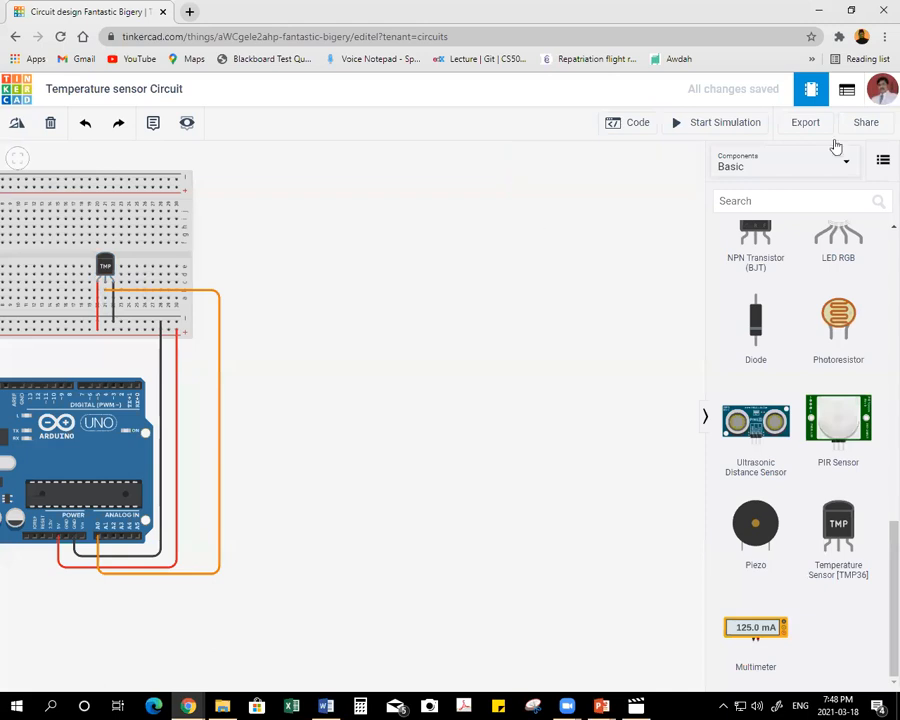
{"action": "left_click", "coordinate": [632, 124]}
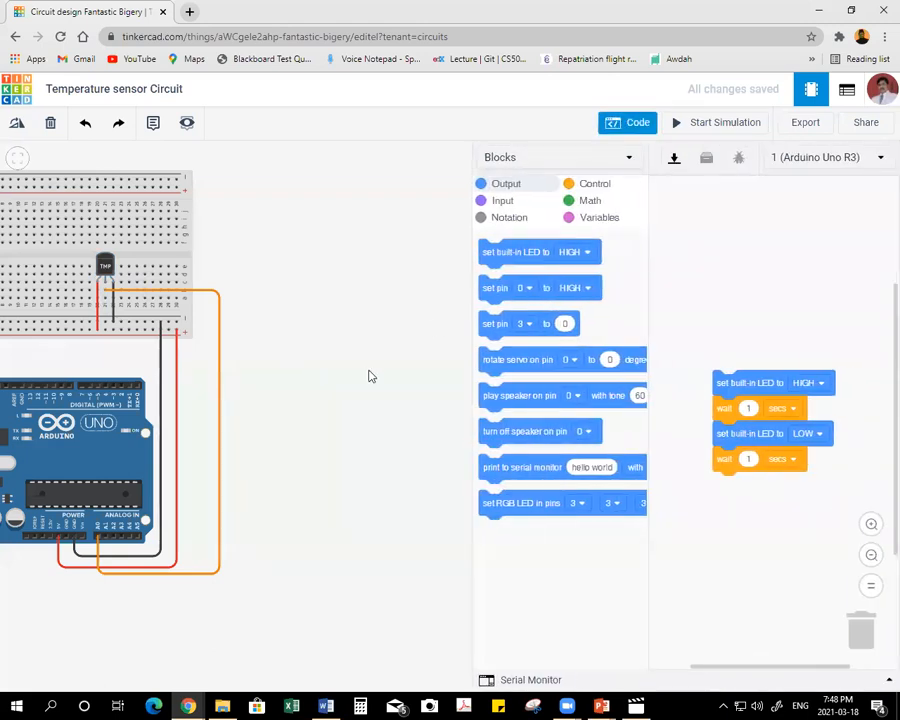
{"action": "left_click_drag", "start_coordinate": [469, 238], "coordinate": [280, 241]}
{"action": "left_click_drag", "start_coordinate": [545, 383], "coordinate": [862, 640]}
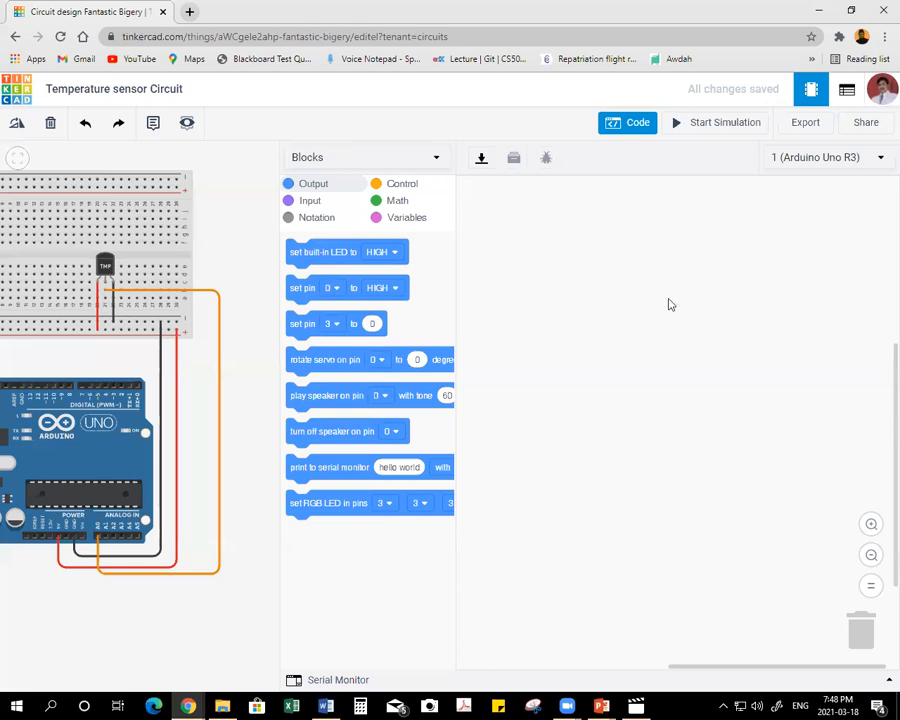
Create a new variable named "Temperature".
{"action": "left_click", "coordinate": [428, 216]}
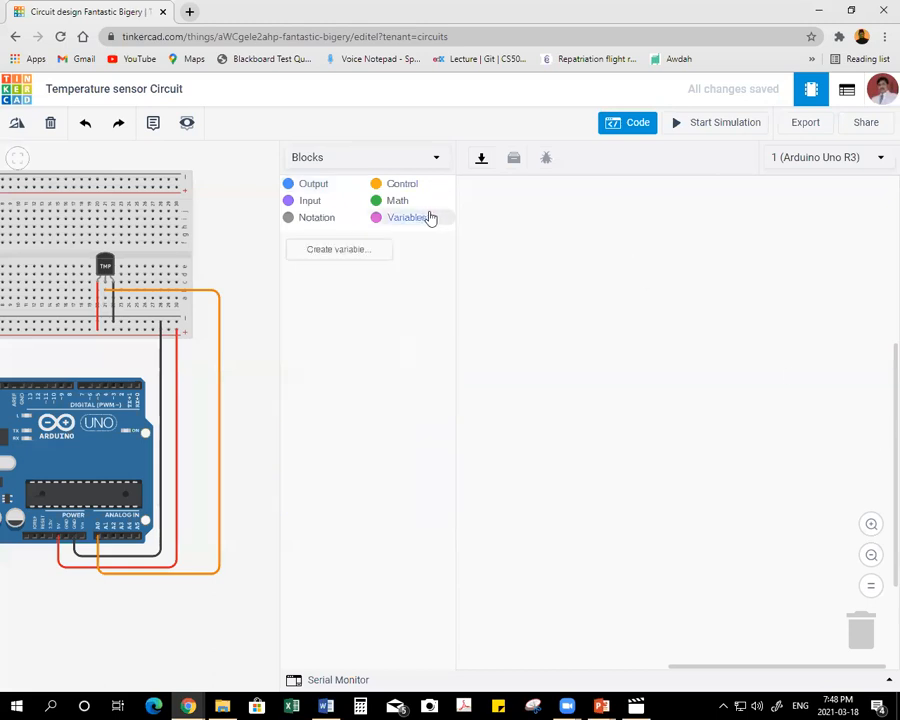
{"action": "left_click", "coordinate": [368, 249]}
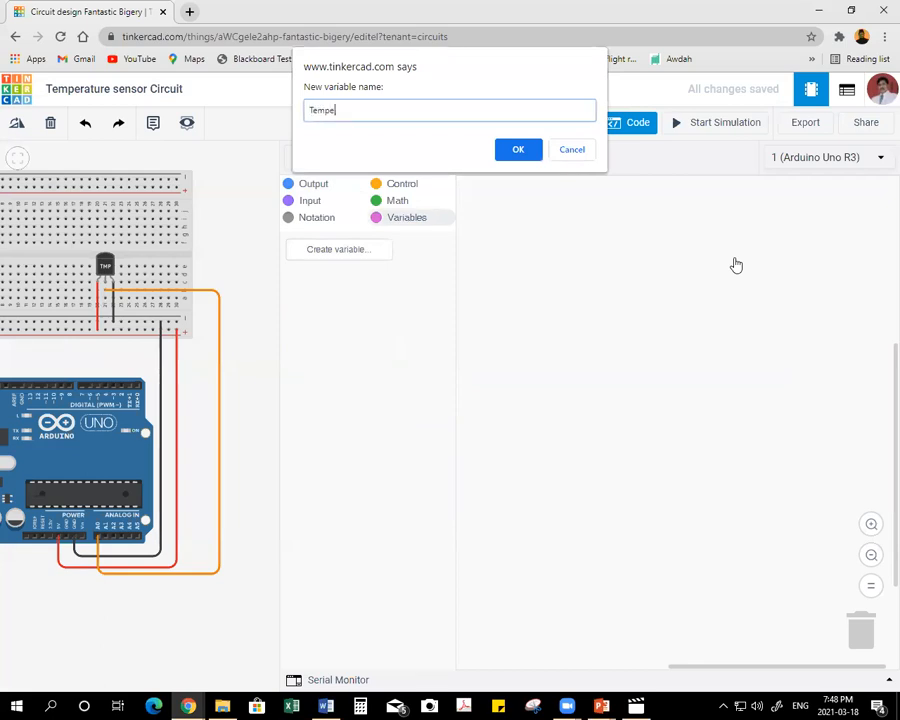
{"action": "type", "text": "Temperature"}
{"action": "key", "text": "Return"}
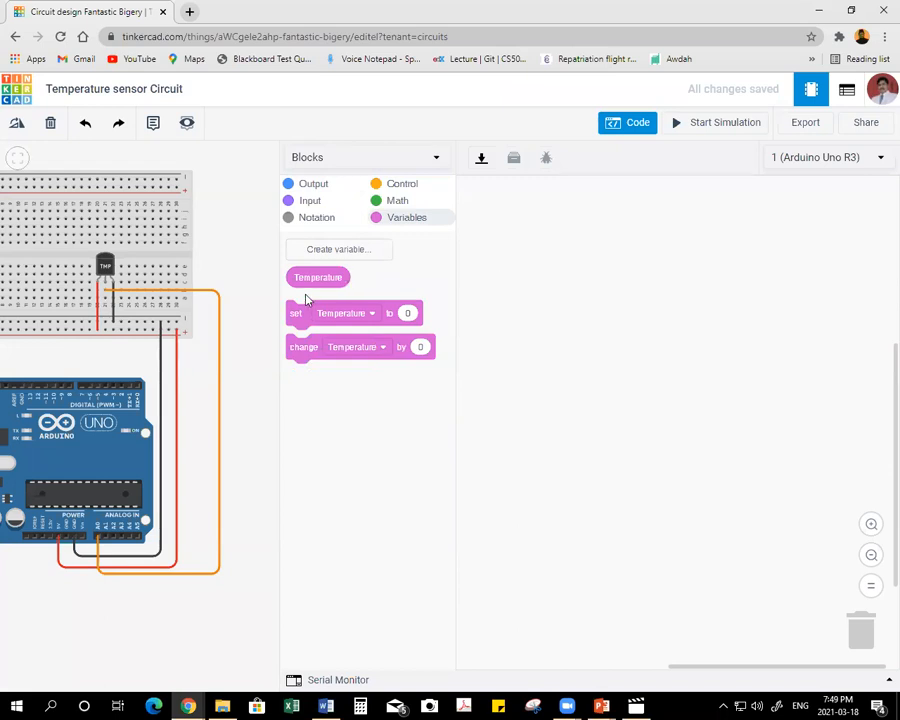
Add a block setting Temperature to the temperature sensor reading on pin A0 in °C.
{"action": "left_click_drag", "start_coordinate": [296, 317], "coordinate": [523, 284]}
{"action": "left_click", "coordinate": [313, 201]}
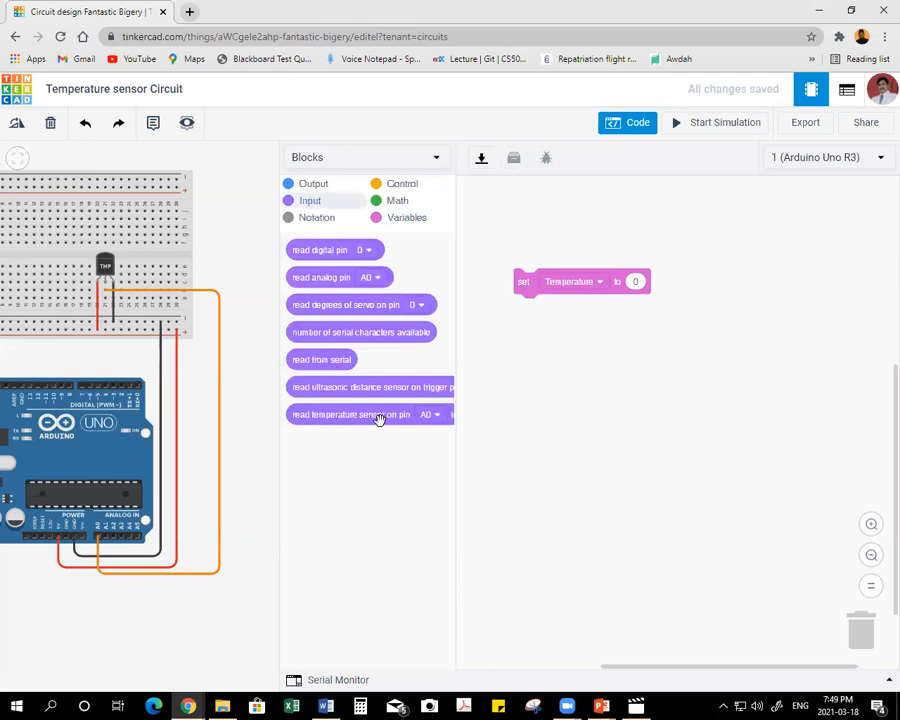
{"action": "left_click_drag", "start_coordinate": [302, 414], "coordinate": [643, 281]}
{"action": "left_click", "coordinate": [772, 282]}
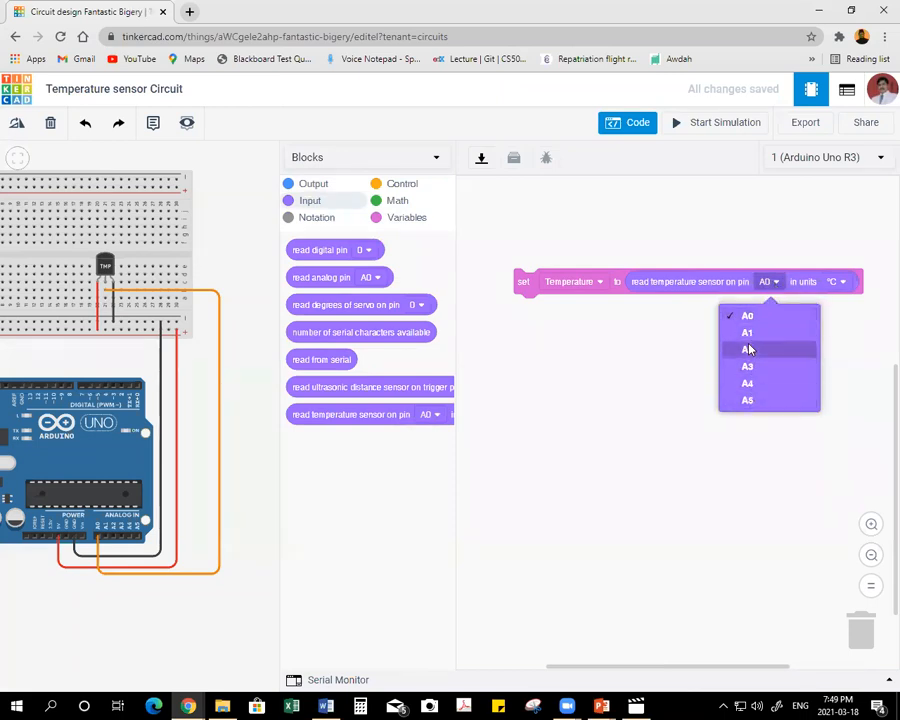
{"action": "left_click", "coordinate": [752, 322]}
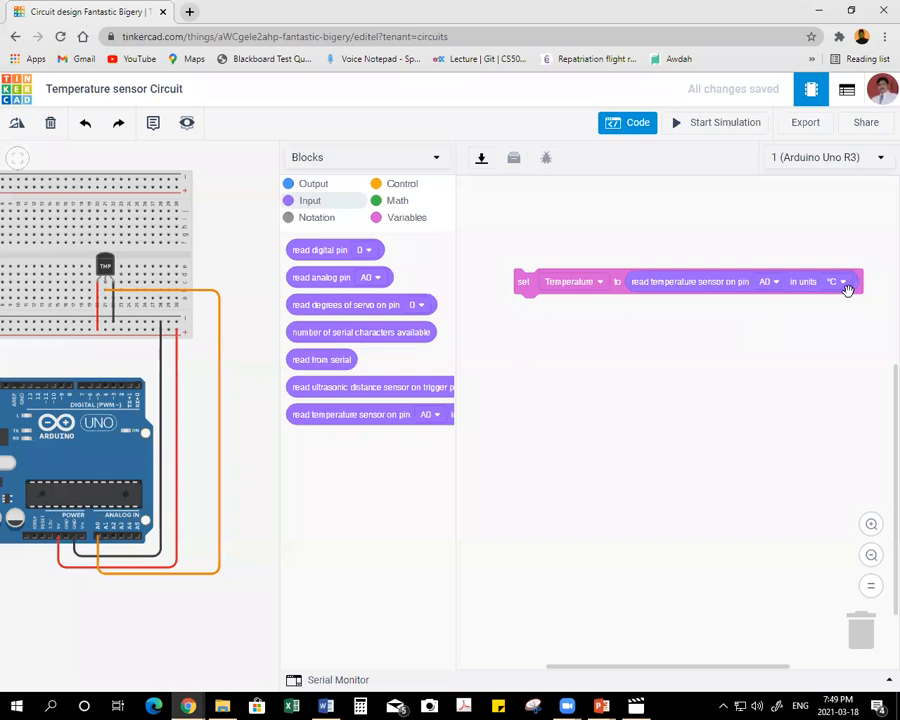
Replace the temperature sensor reading with an analog read of pin A0 and shift the set block toward the workspace's upper-left corner.
{"action": "left_click_drag", "start_coordinate": [644, 287], "coordinate": [862, 640]}
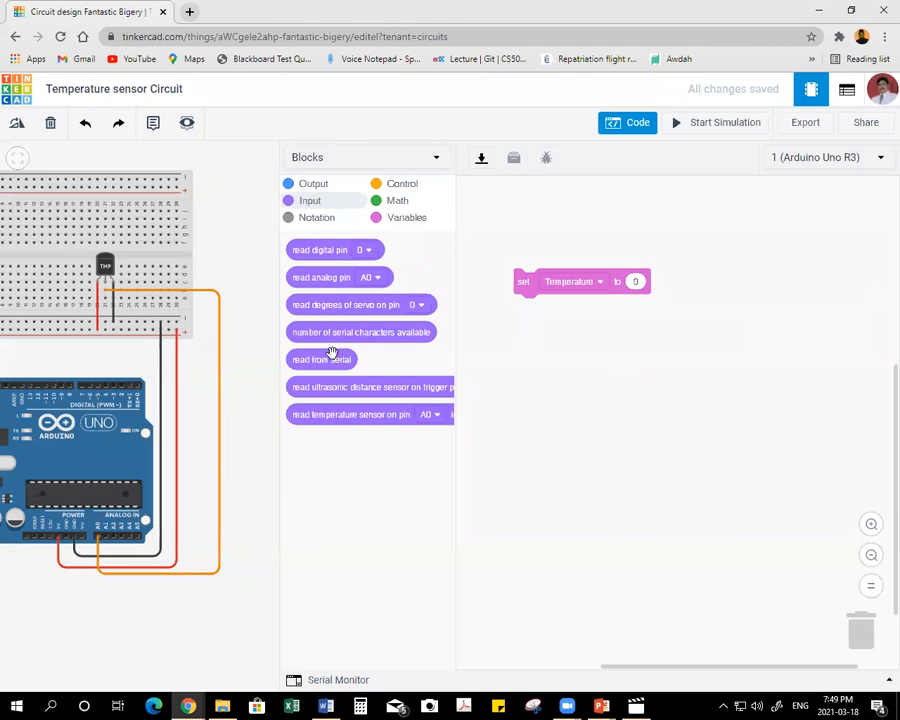
{"action": "left_click_drag", "start_coordinate": [305, 280], "coordinate": [645, 289]}
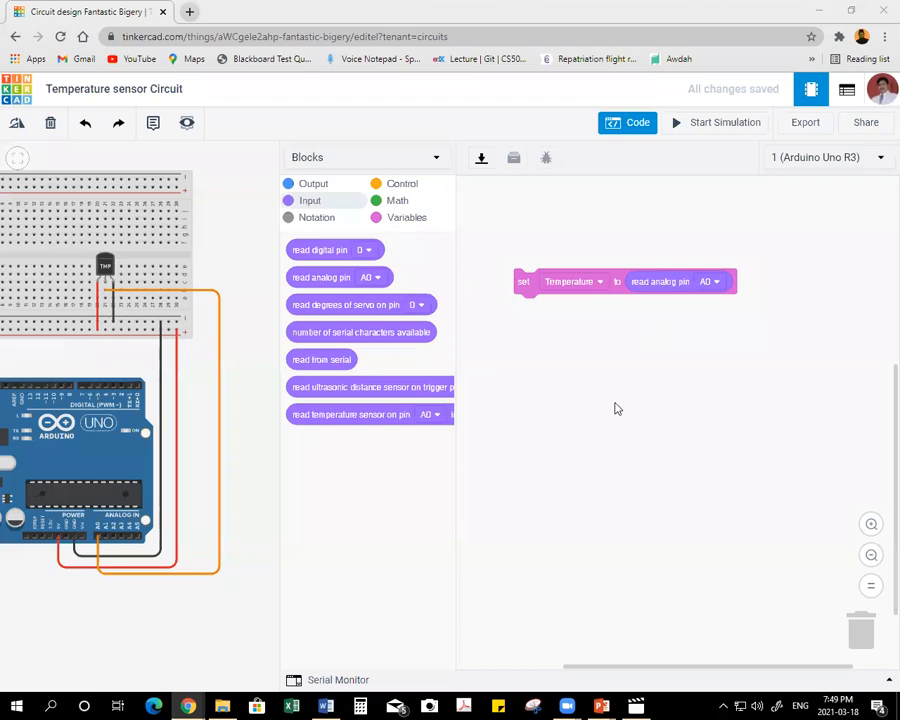
{"action": "left_click_drag", "start_coordinate": [521, 289], "coordinate": [481, 268]}
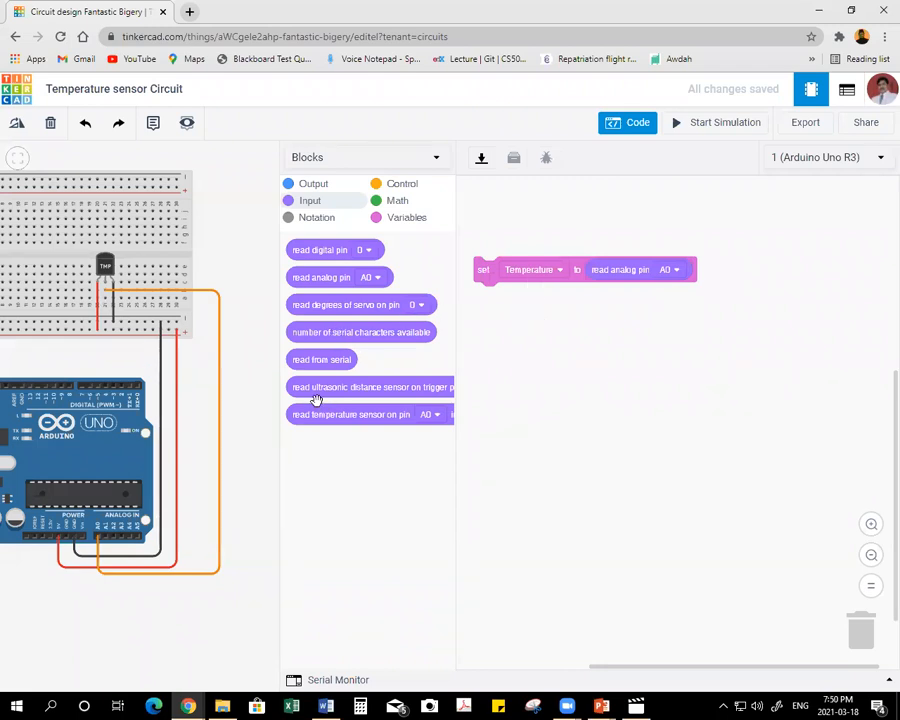
Attach a second set Temperature block below the first and place a separate map block with range -40 to 125.
{"action": "left_click", "coordinate": [402, 222]}
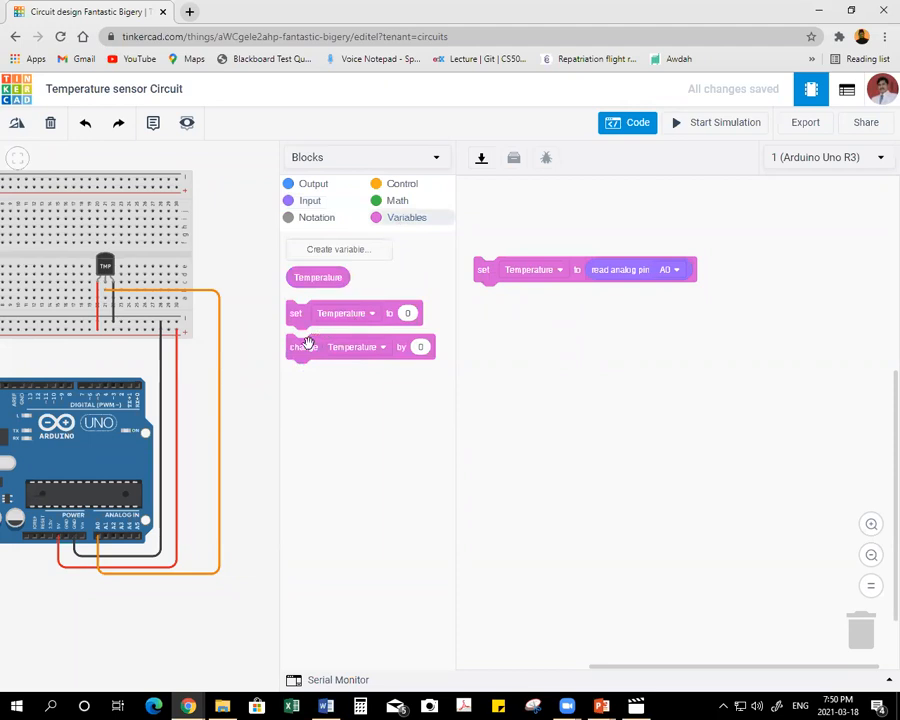
{"action": "left_click_drag", "start_coordinate": [296, 314], "coordinate": [482, 298]}
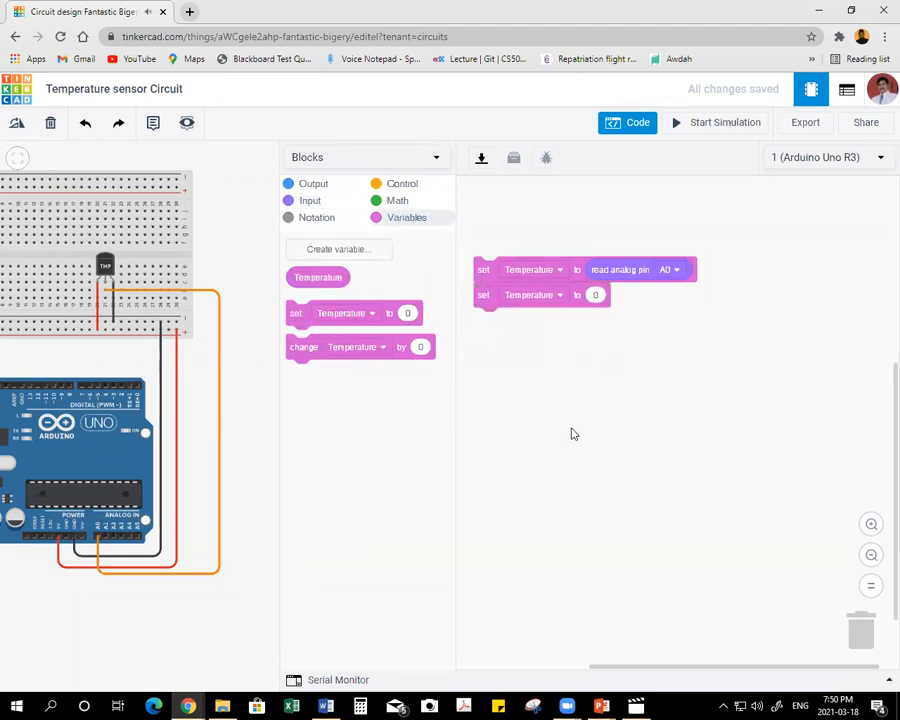
{"action": "left_click", "coordinate": [400, 201]}
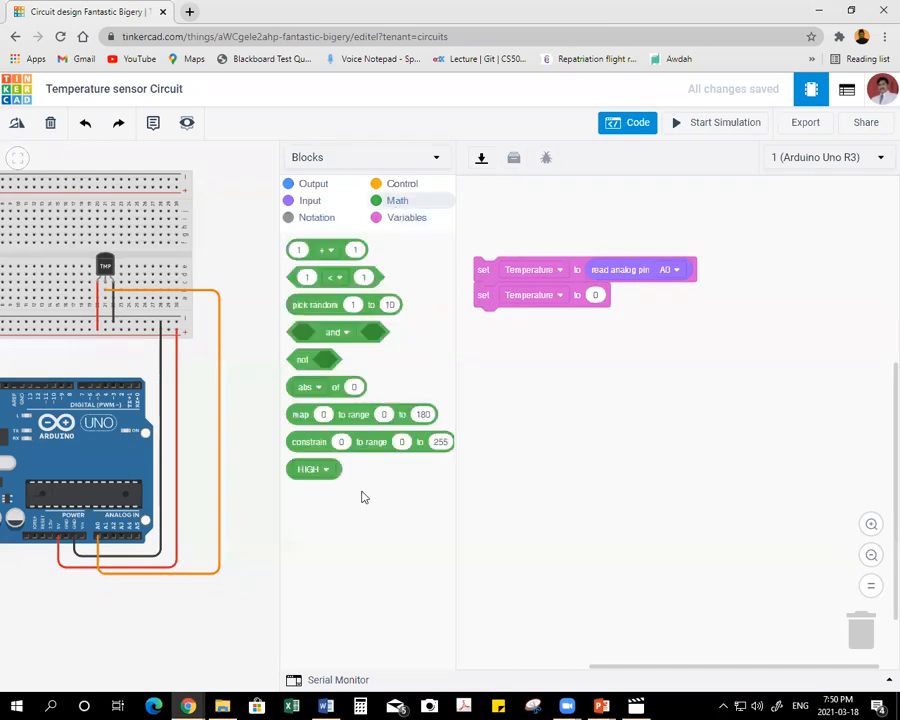
{"action": "left_click_drag", "start_coordinate": [298, 412], "coordinate": [634, 394]}
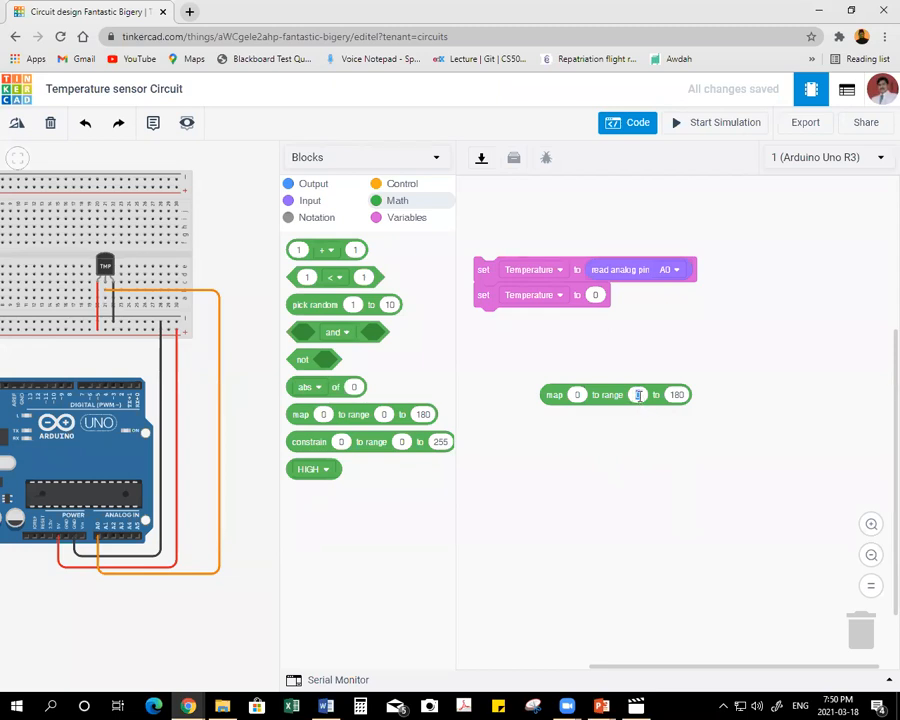
{"action": "type", "text": "40"}
{"action": "left_click", "coordinate": [679, 395]}
{"action": "type", "text": "125"}
{"action": "left_click", "coordinate": [720, 434]}
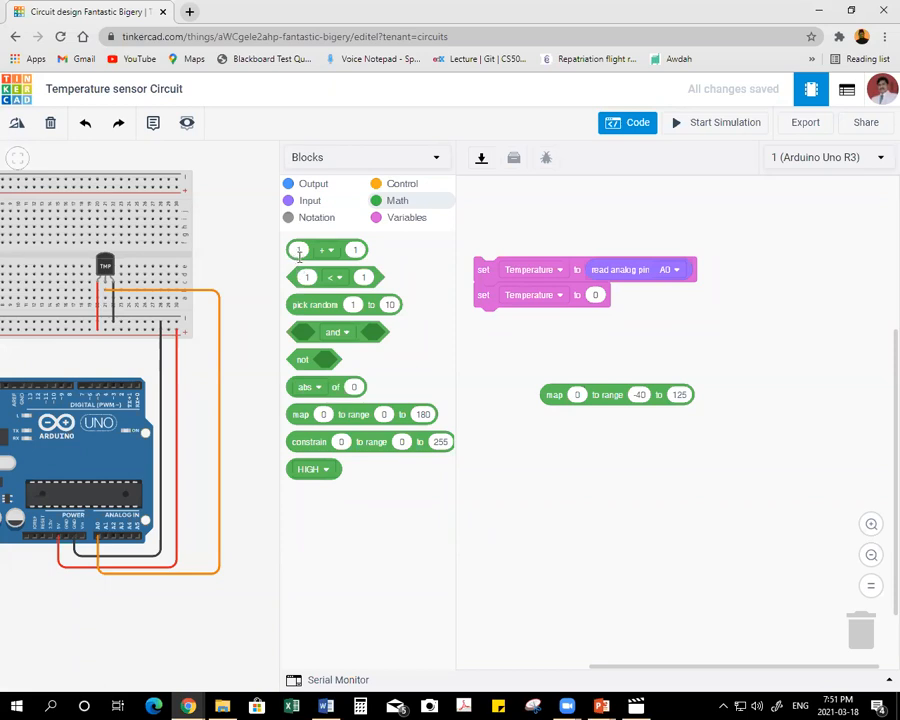
Build a separate arithmetic block that subtracts 20 from the analog reading of pin A0.
{"action": "left_click_drag", "start_coordinate": [313, 250], "coordinate": [603, 478]}
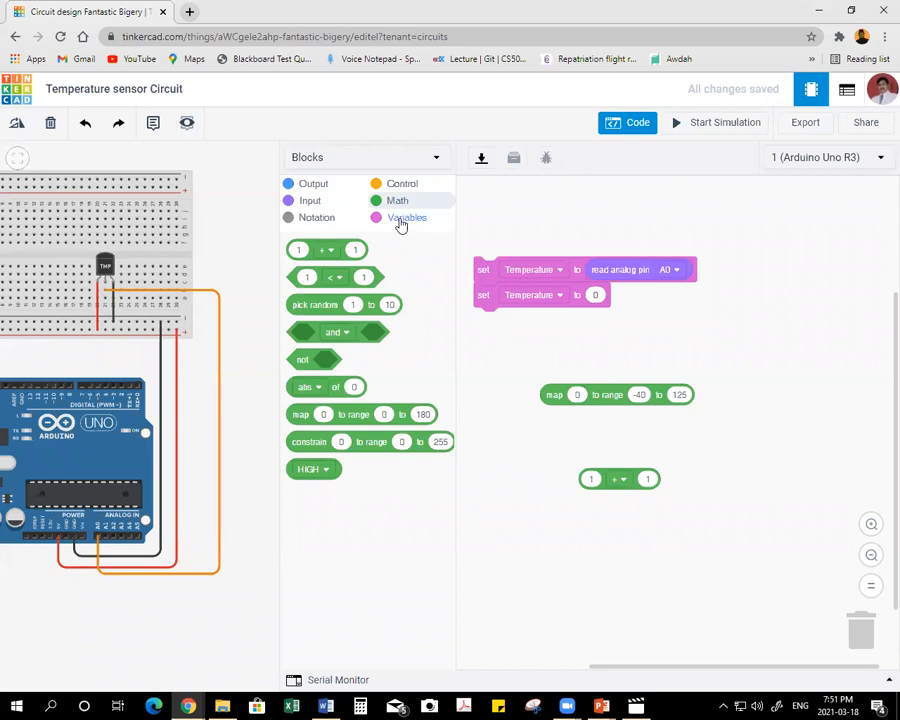
{"action": "left_click", "coordinate": [309, 200]}
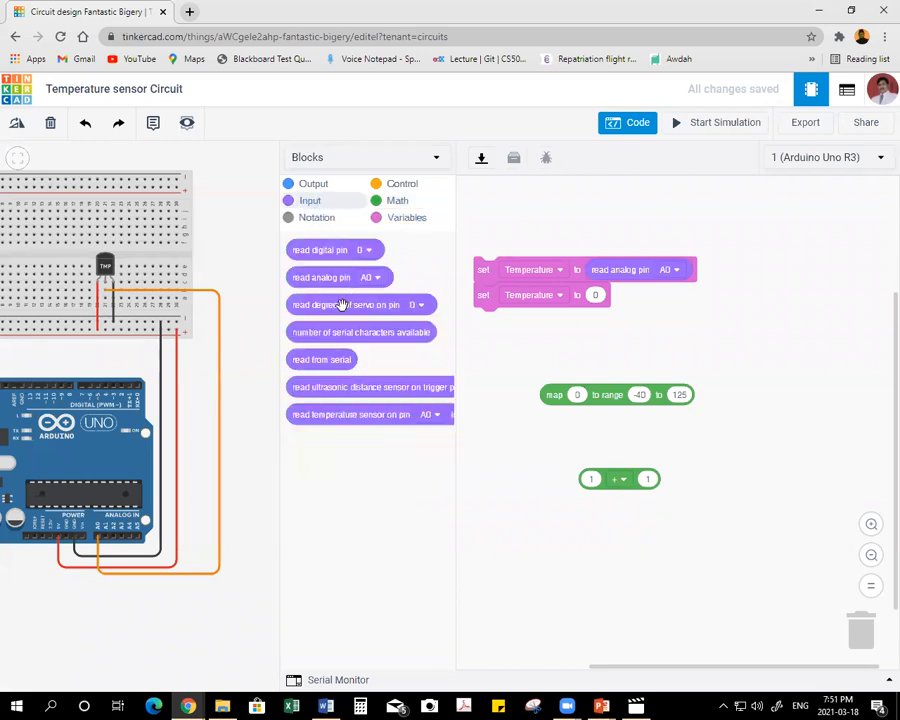
{"action": "left_click_drag", "start_coordinate": [306, 280], "coordinate": [488, 455]}
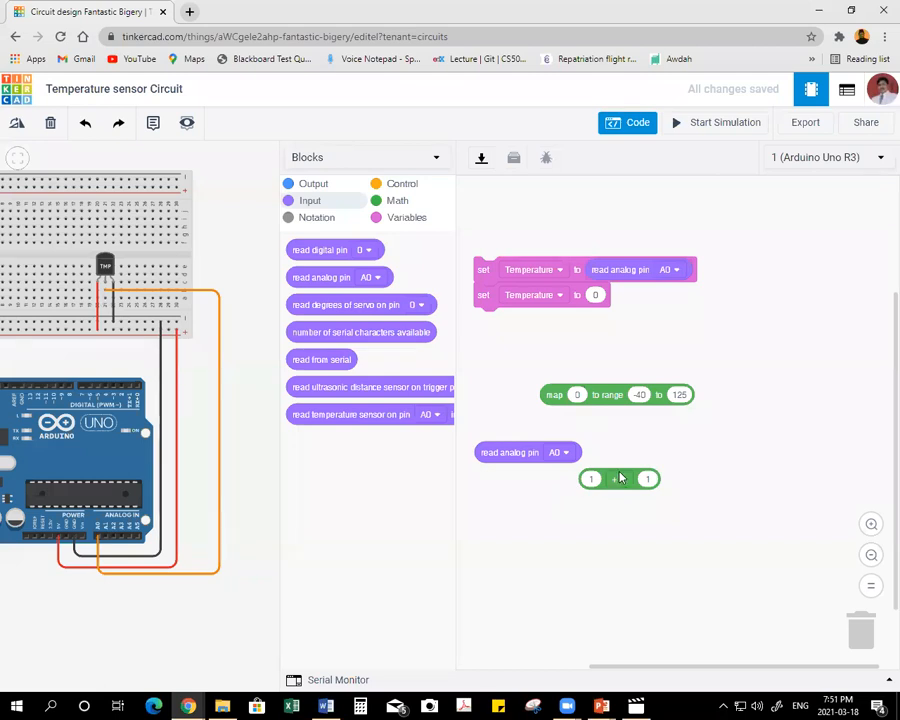
{"action": "left_click_drag", "start_coordinate": [501, 458], "coordinate": [576, 478]}
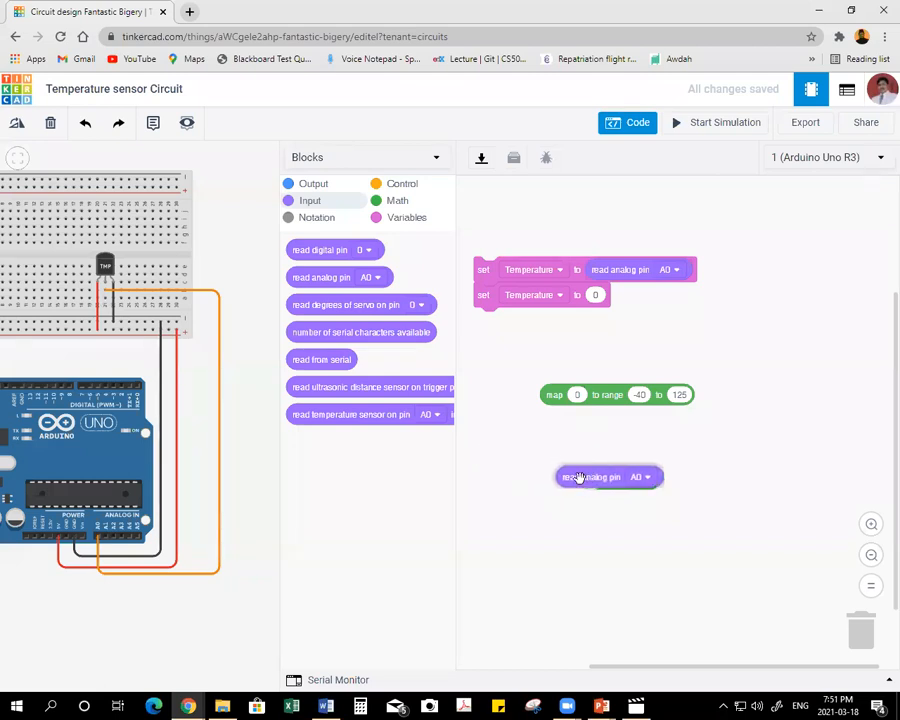
{"action": "left_click", "coordinate": [706, 483]}
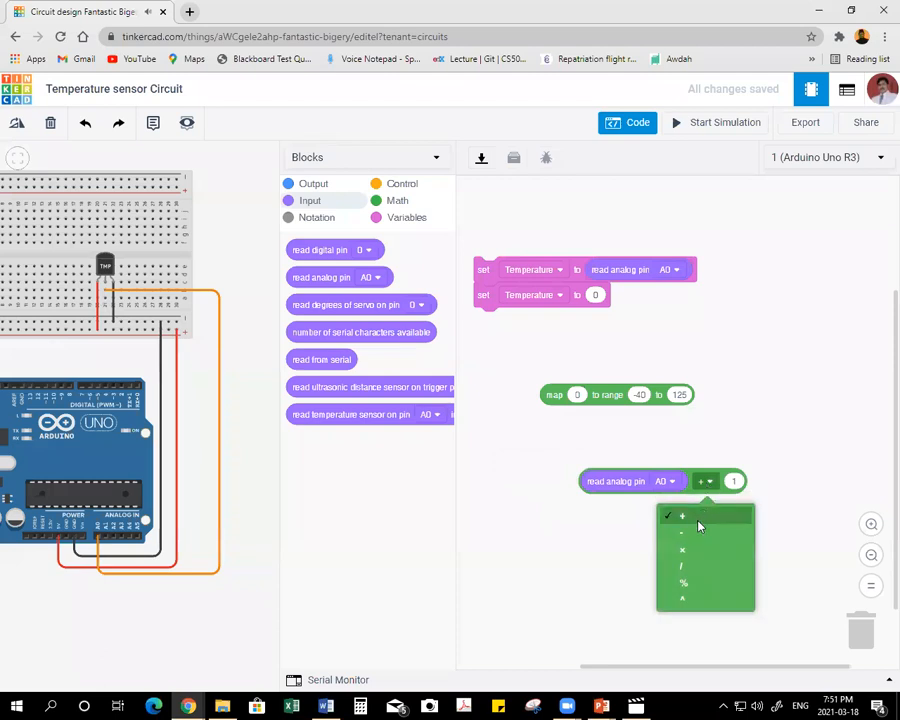
{"action": "left_click", "coordinate": [700, 531]}
{"action": "type", "text": "20"}
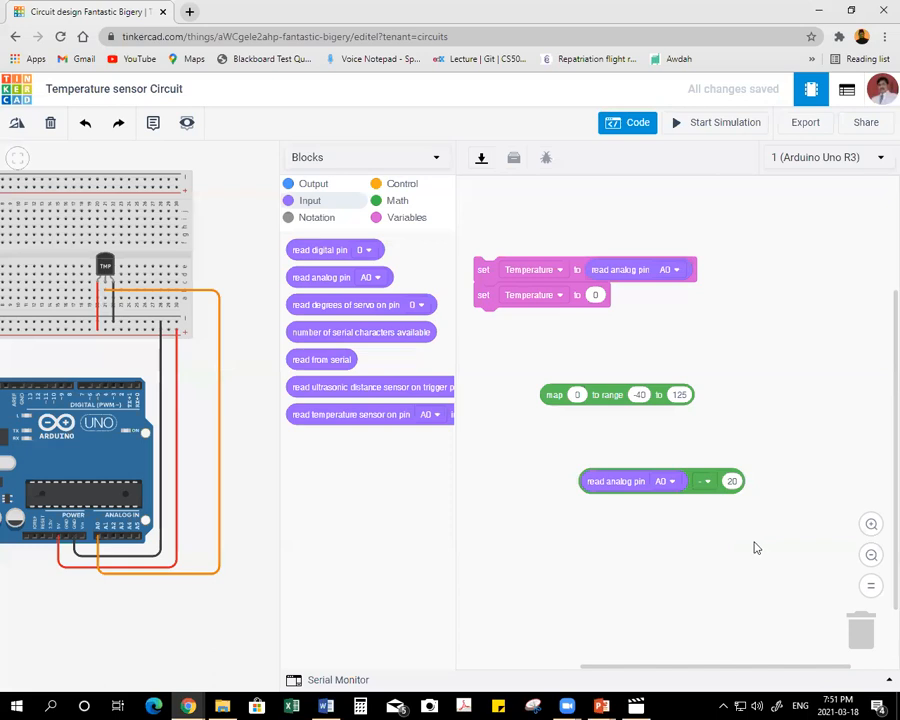
Nest the subtraction block inside a new arithmetic block that multiplies it by 3.04.
{"action": "left_click", "coordinate": [397, 204]}
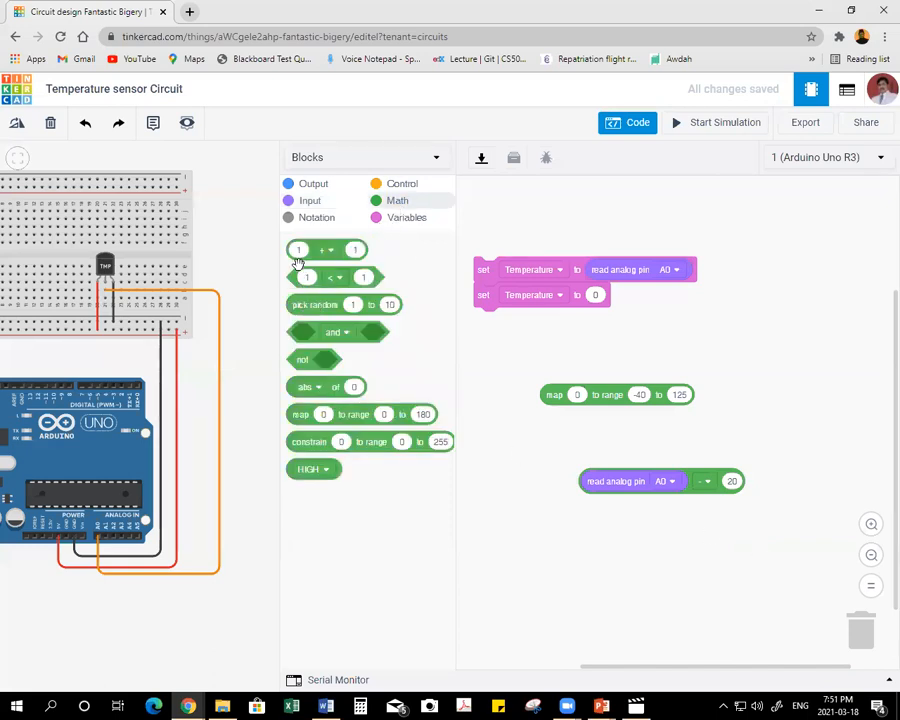
{"action": "left_click_drag", "start_coordinate": [310, 248], "coordinate": [766, 421]}
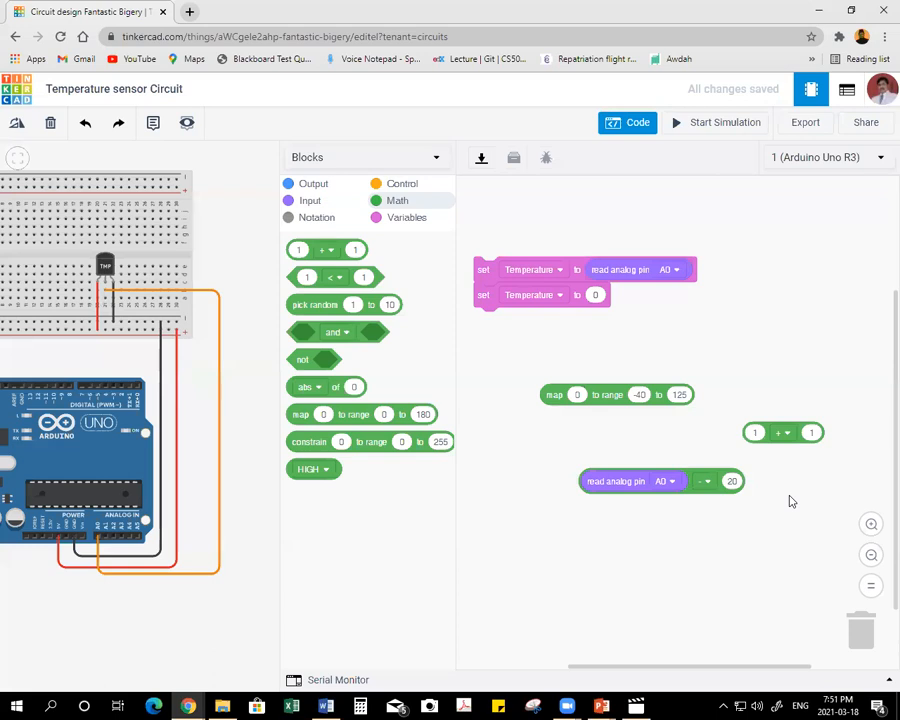
{"action": "left_click_drag", "start_coordinate": [689, 486], "coordinate": [842, 440]}
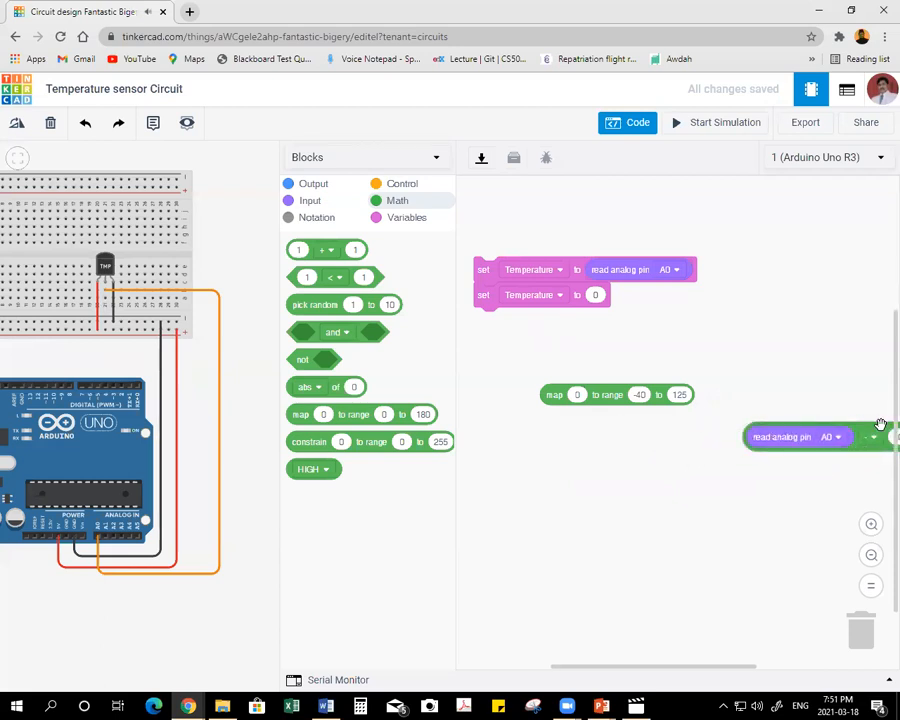
{"action": "left_click_drag", "start_coordinate": [857, 450], "coordinate": [628, 547]}
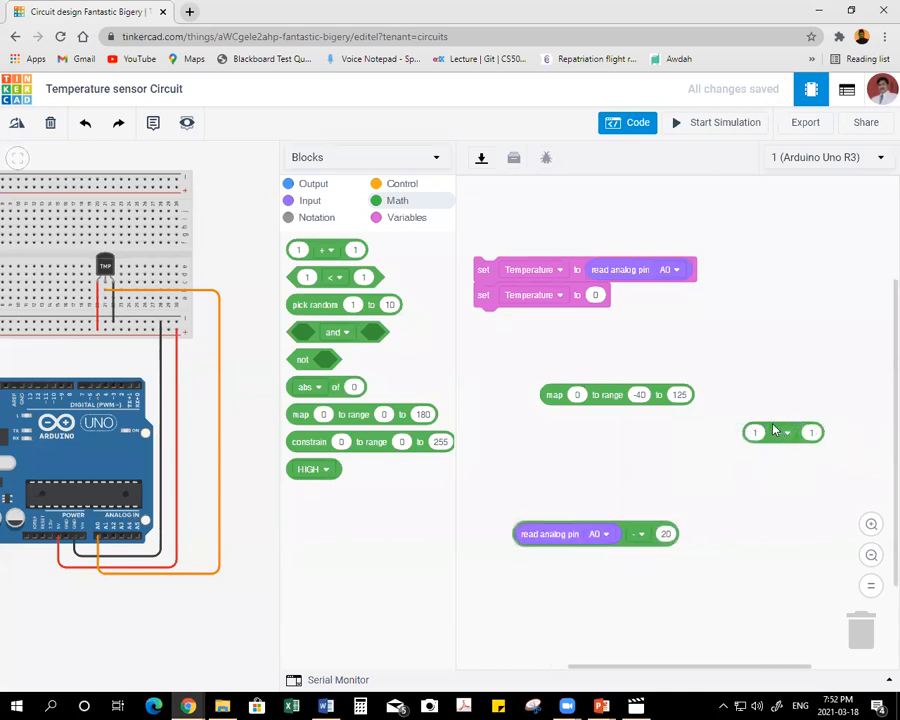
{"action": "left_click_drag", "start_coordinate": [766, 430], "coordinate": [595, 455]}
{"action": "left_click_drag", "start_coordinate": [621, 523], "coordinate": [675, 450]}
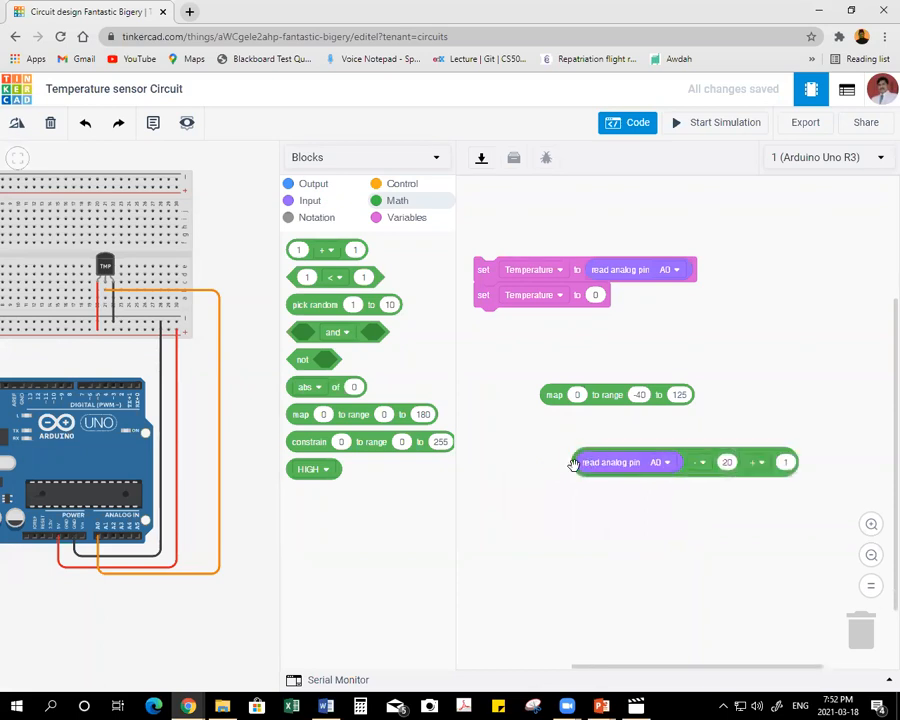
{"action": "left_click", "coordinate": [764, 463]}
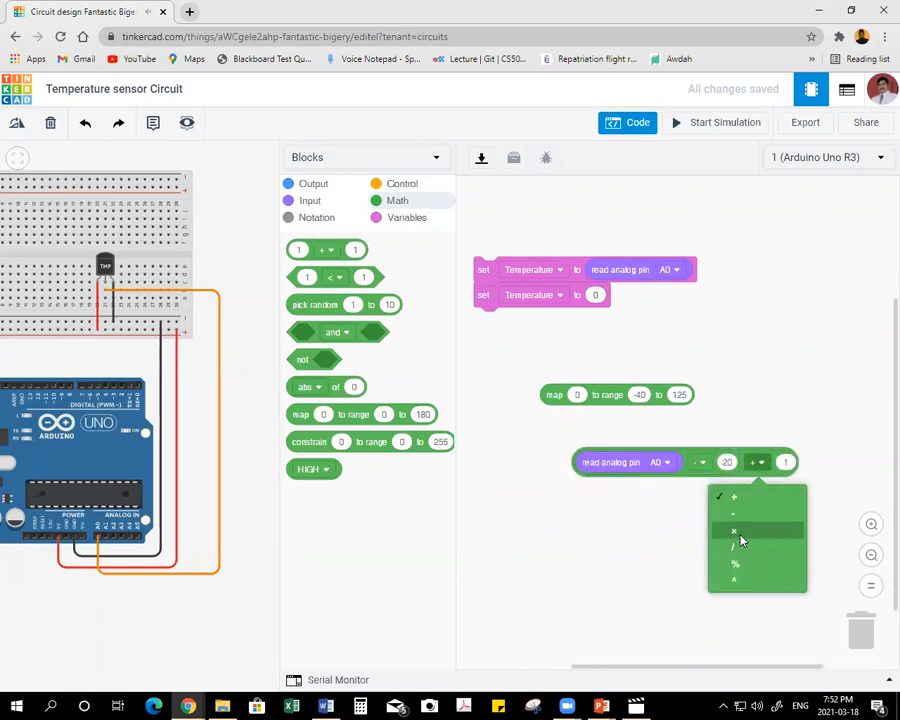
{"action": "left_click", "coordinate": [741, 539]}
{"action": "left_click", "coordinate": [786, 462]}
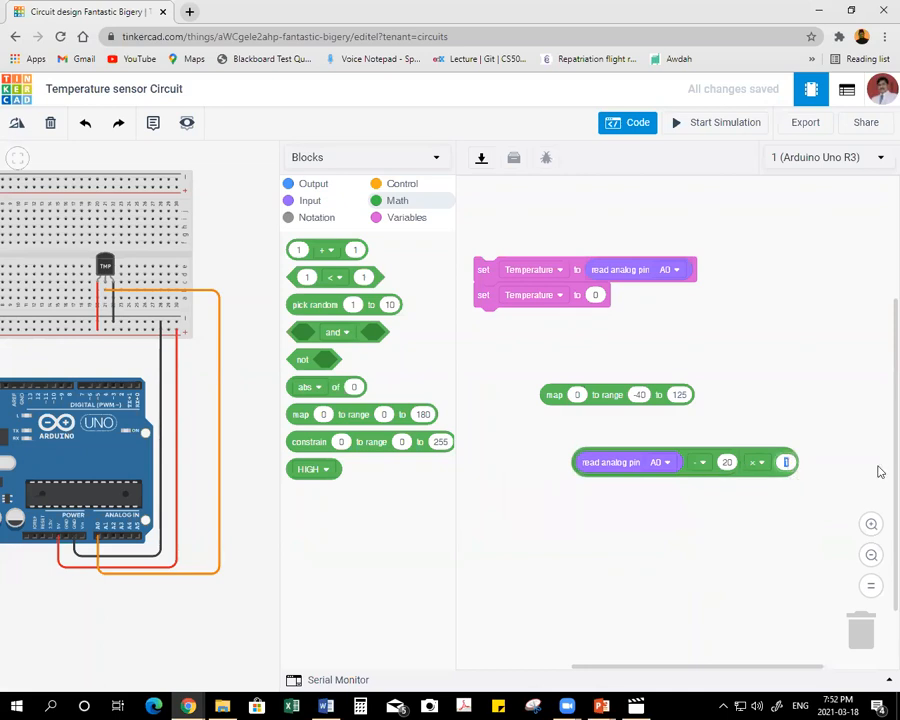
{"action": "type", "text": "3.04"}
{"action": "left_click", "coordinate": [724, 525]}
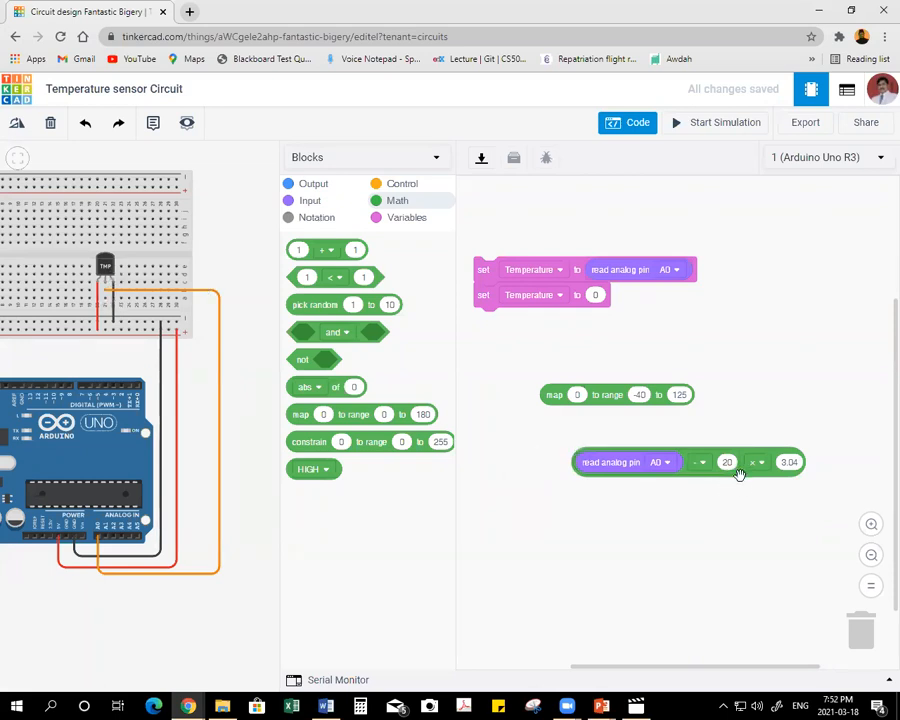
Insert the multiplied expression as the map block's input, fit the map into the second set Temperature block, and widen the code editor.
{"action": "left_click_drag", "start_coordinate": [736, 472], "coordinate": [716, 398]}
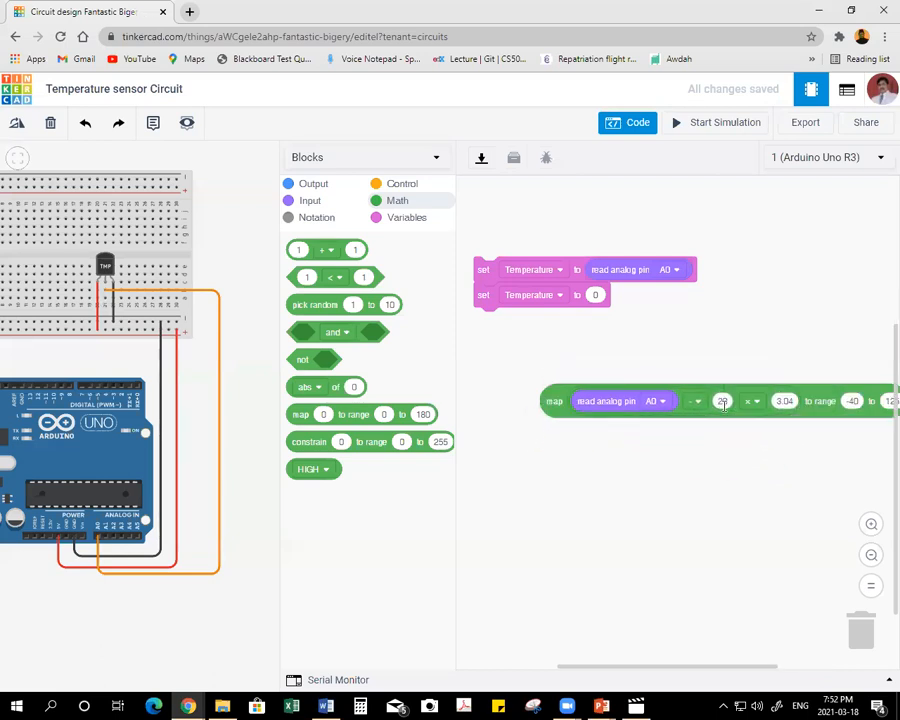
{"action": "left_click_drag", "start_coordinate": [557, 401], "coordinate": [594, 302]}
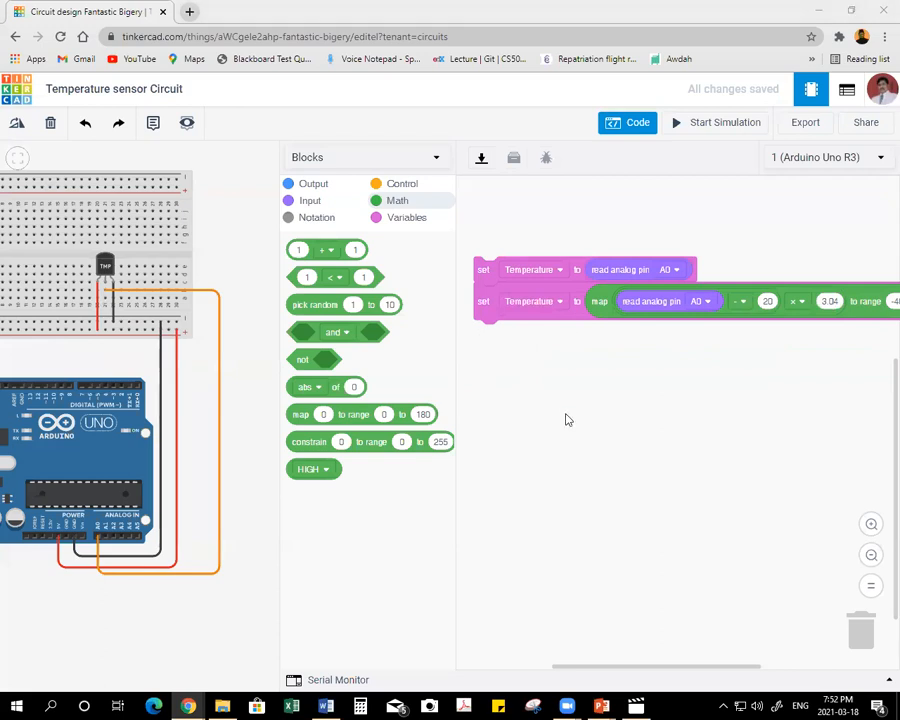
{"action": "left_click_drag", "start_coordinate": [278, 362], "coordinate": [144, 374]}
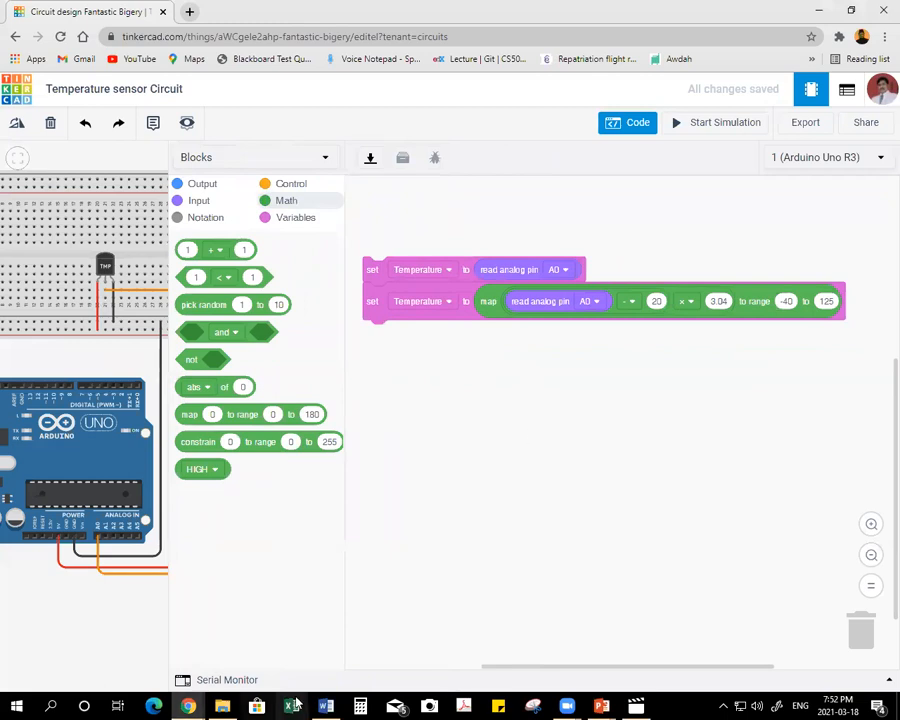
Check the temperature sensor topics in the Word training document and return to the Tinkercad circuit.
{"action": "left_click", "coordinate": [327, 706]}
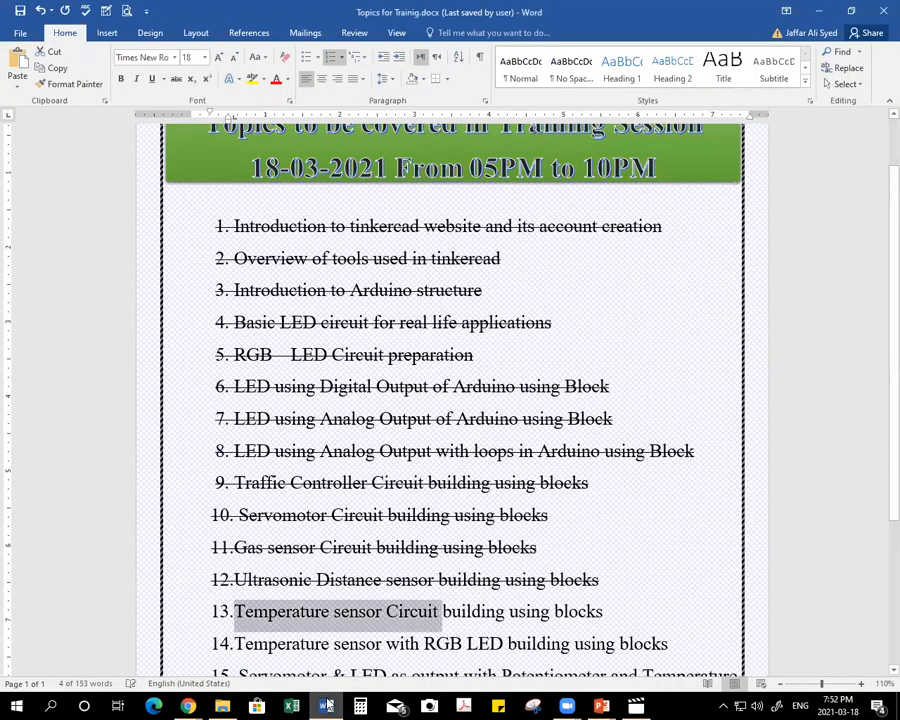
{"action": "left_click", "coordinate": [280, 617]}
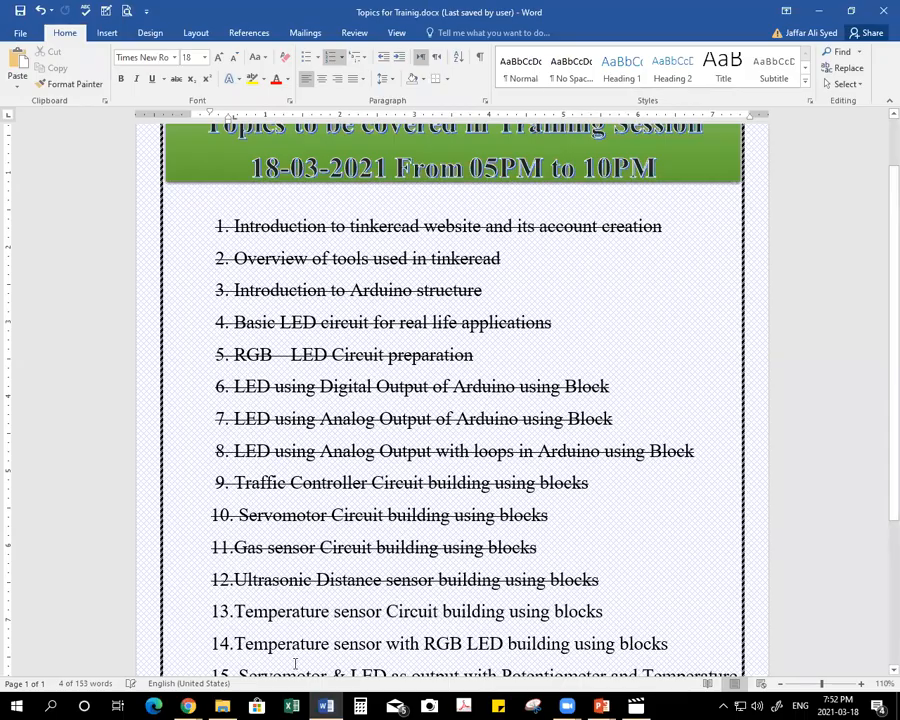
{"action": "key", "text": "alt+Tab"}
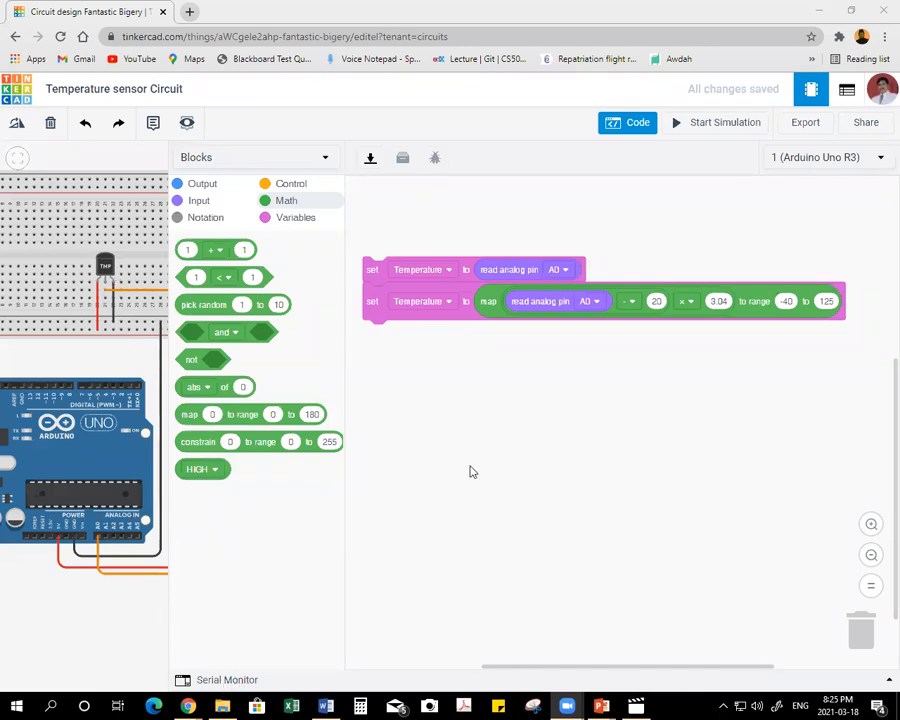
Add a serial monitor print block below the map block that prints the Temperature variable without a newline.
{"action": "left_click", "coordinate": [200, 187]}
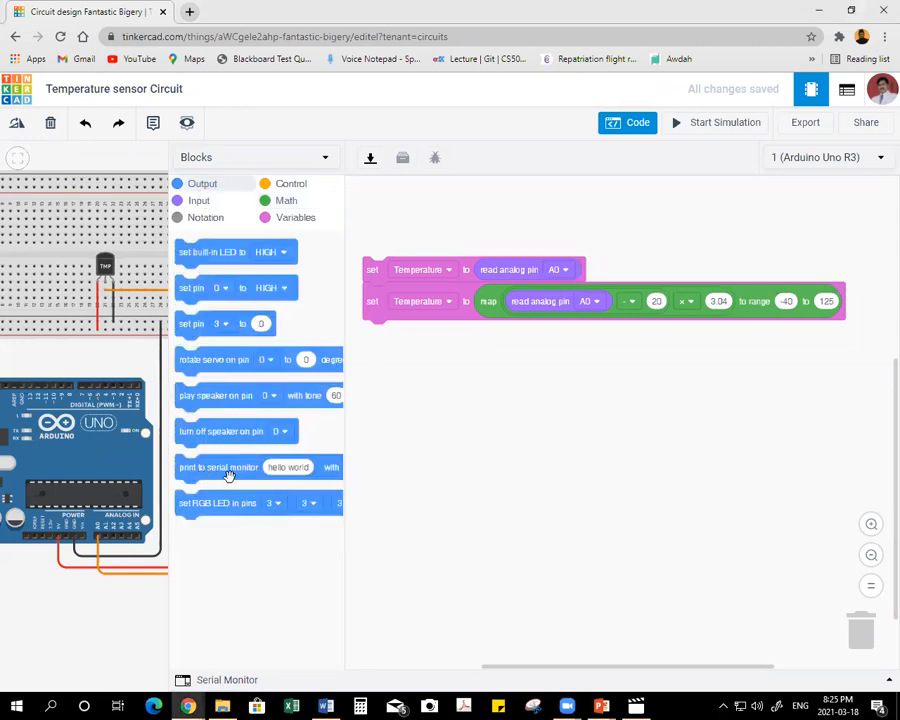
{"action": "left_click_drag", "start_coordinate": [191, 476], "coordinate": [371, 359]}
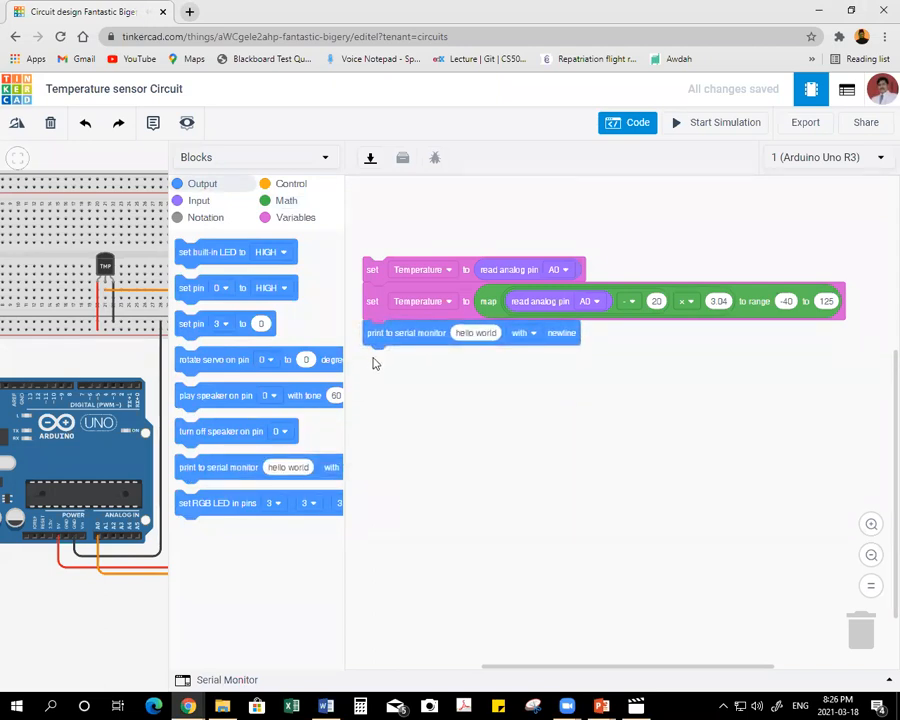
{"action": "left_click", "coordinate": [288, 217]}
{"action": "left_click_drag", "start_coordinate": [205, 276], "coordinate": [476, 335]}
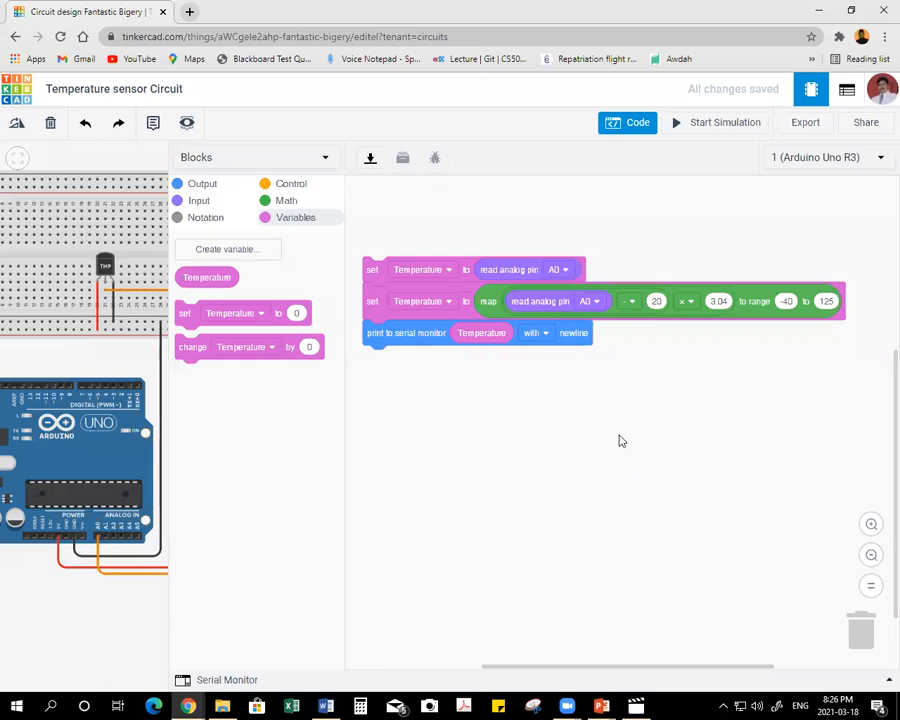
{"action": "left_click", "coordinate": [544, 336]}
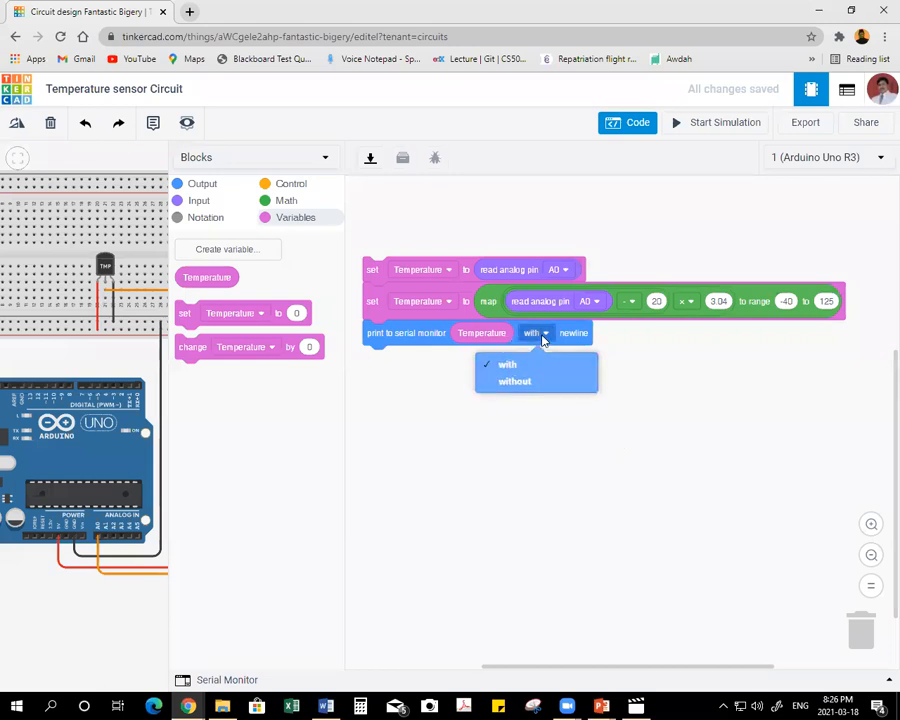
{"action": "left_click", "coordinate": [523, 384]}
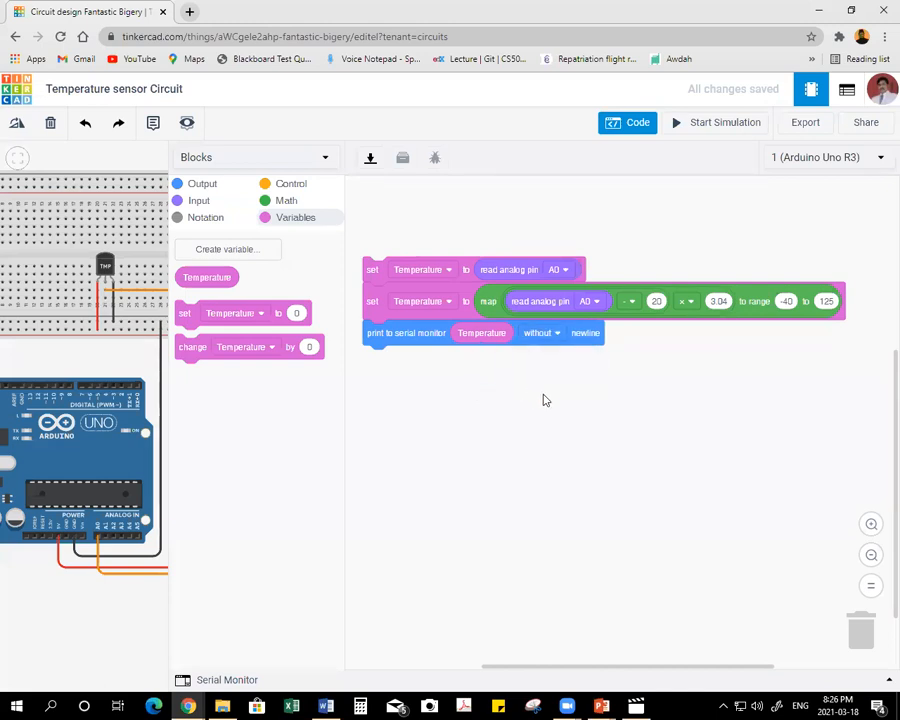
Add a second serial monitor print block that prints "Degree Celcius" with a newline.
{"action": "left_click", "coordinate": [200, 186]}
{"action": "left_click_drag", "start_coordinate": [193, 471], "coordinate": [380, 370]}
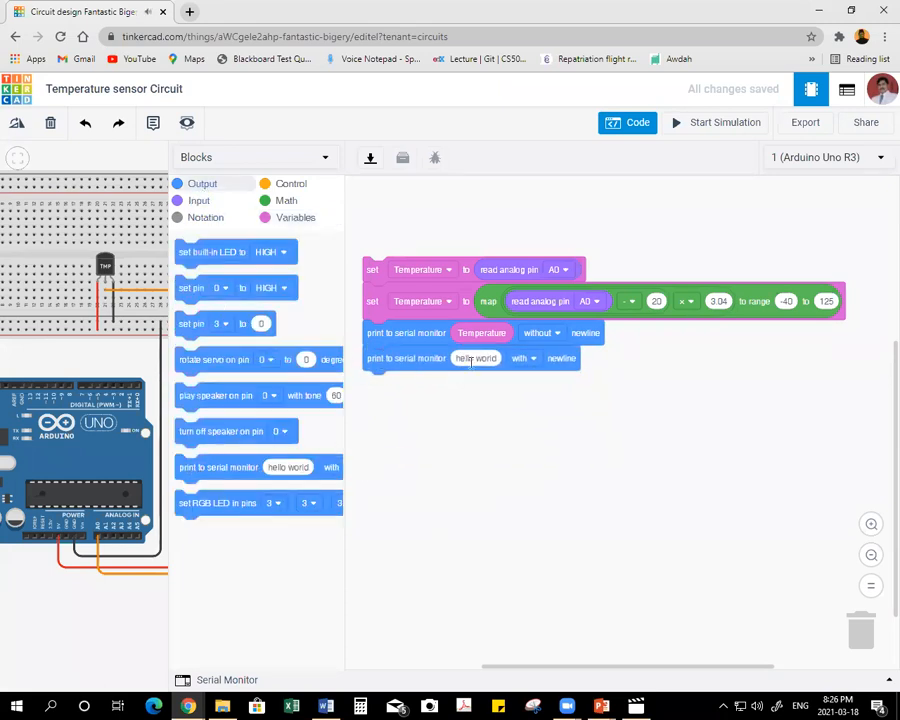
{"action": "left_click", "coordinate": [473, 359]}
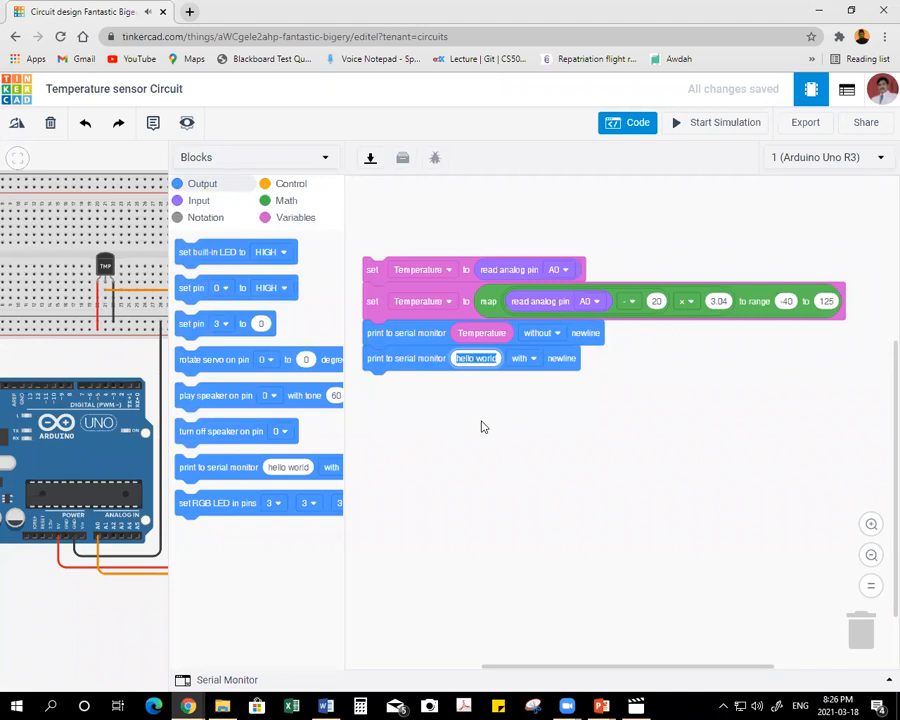
{"action": "type", "text": "Deg"}
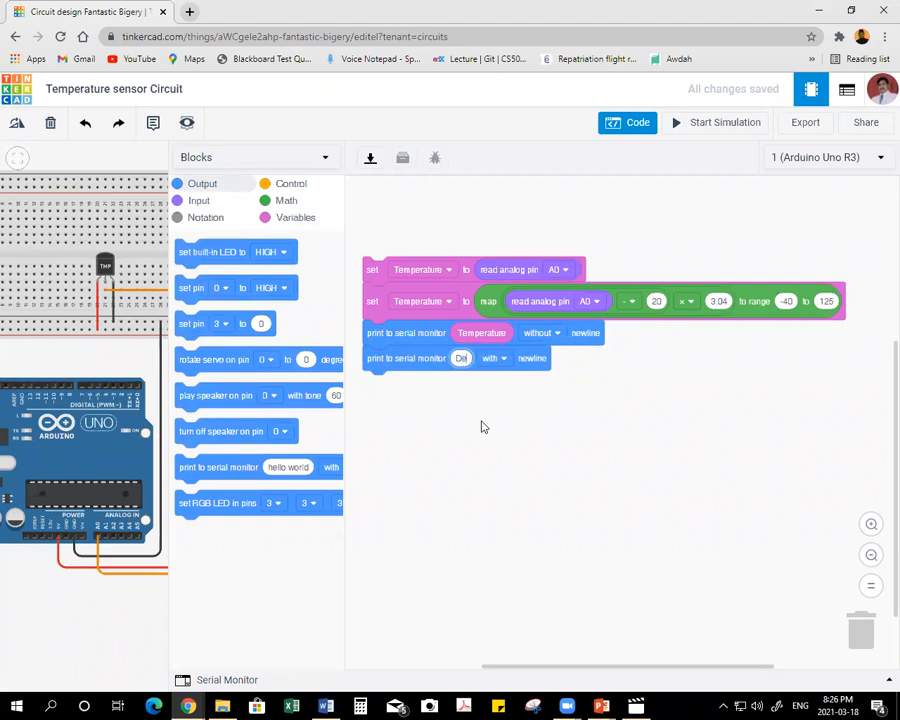
{"action": "type", "text": "ree C"}
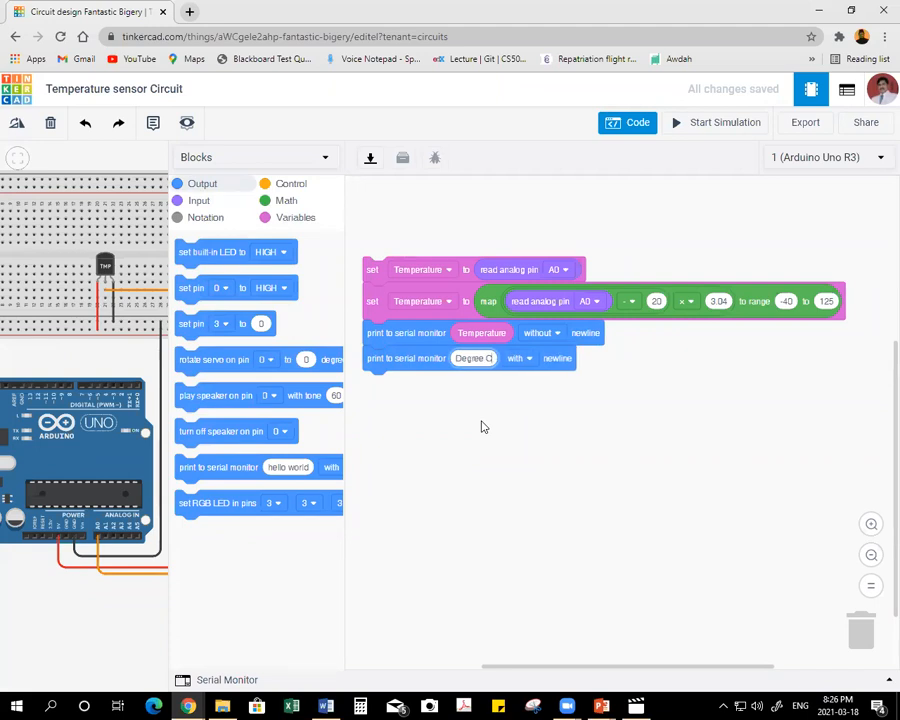
{"action": "type", "text": "elcius"}
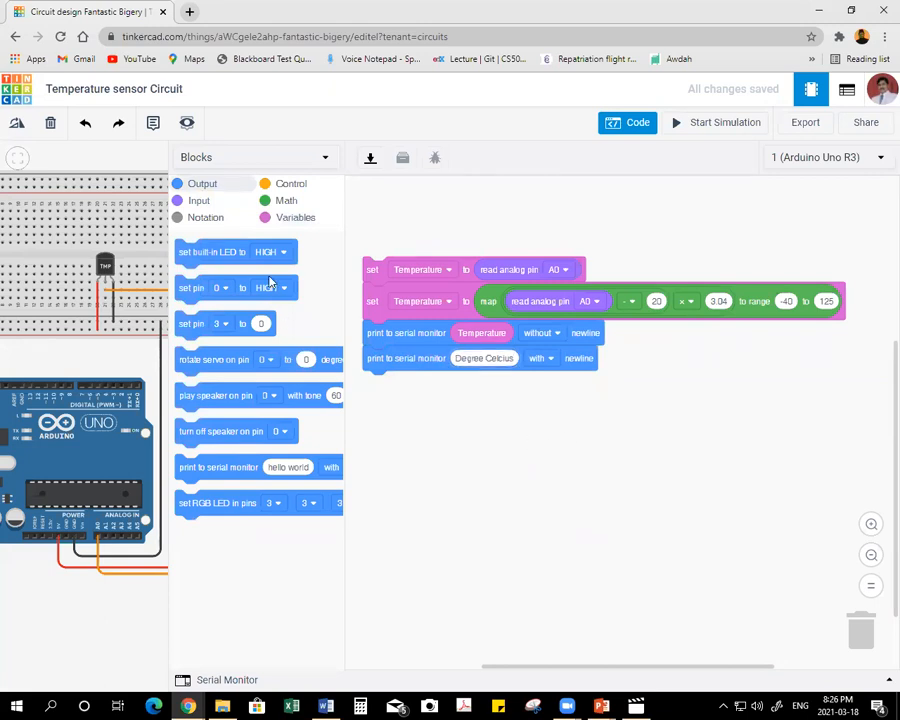
Append a wait block of 100 milliseconds to the end of the program.
{"action": "left_click", "coordinate": [279, 184]}
{"action": "left_click_drag", "start_coordinate": [185, 253], "coordinate": [370, 390]}
{"action": "left_click", "coordinate": [398, 384]}
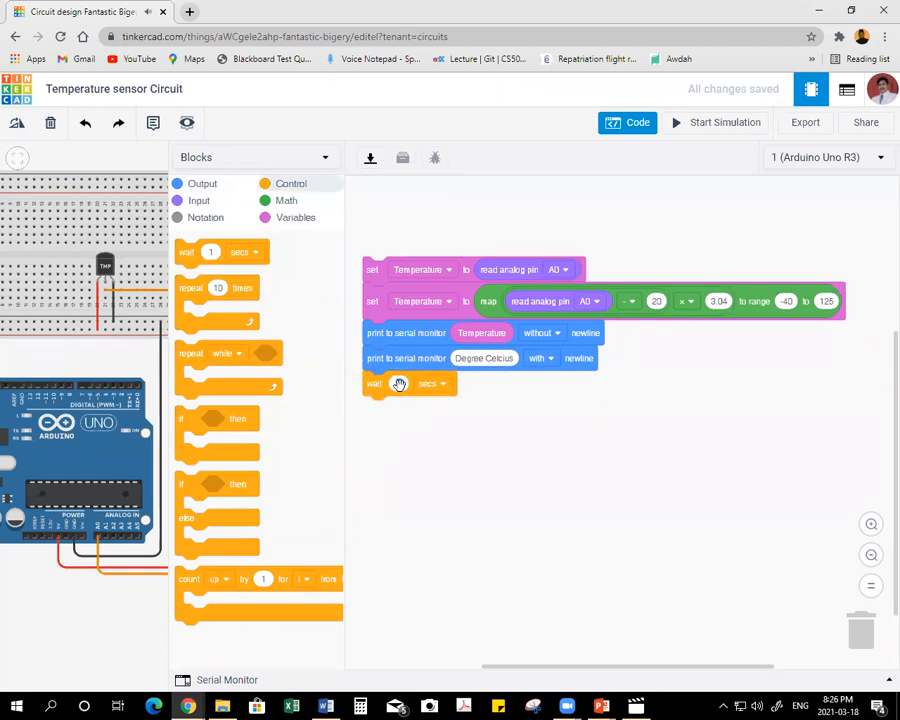
{"action": "type", "text": "100"}
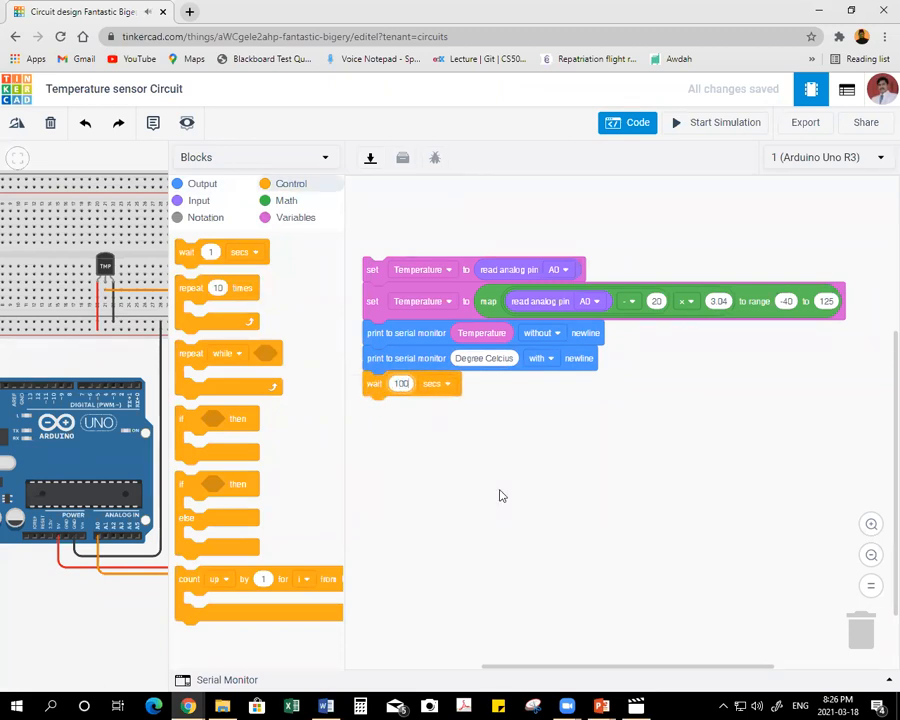
{"action": "left_click", "coordinate": [442, 385]}
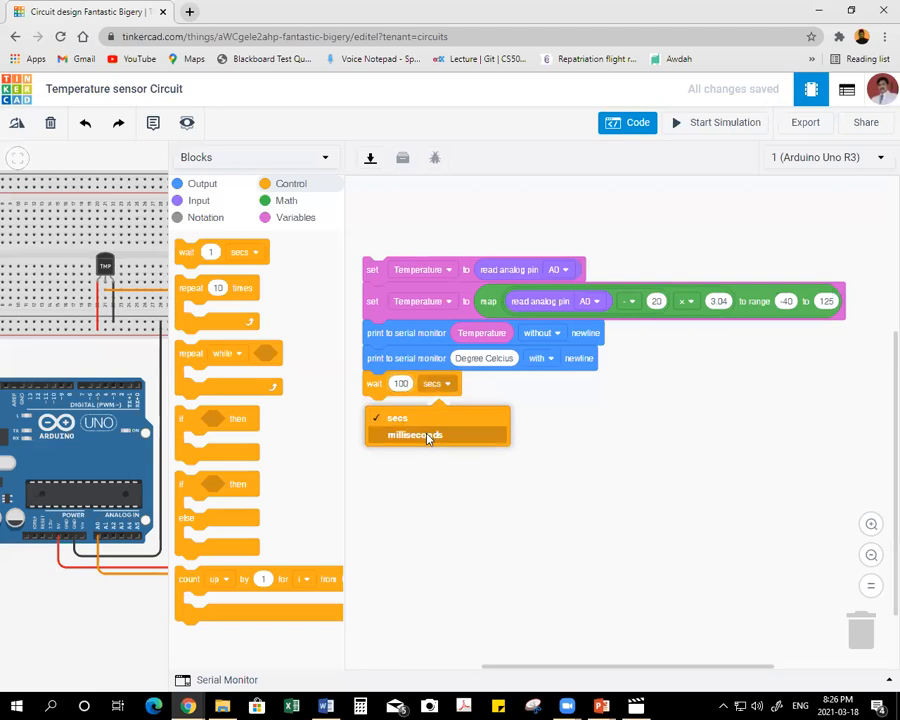
{"action": "left_click", "coordinate": [428, 436]}
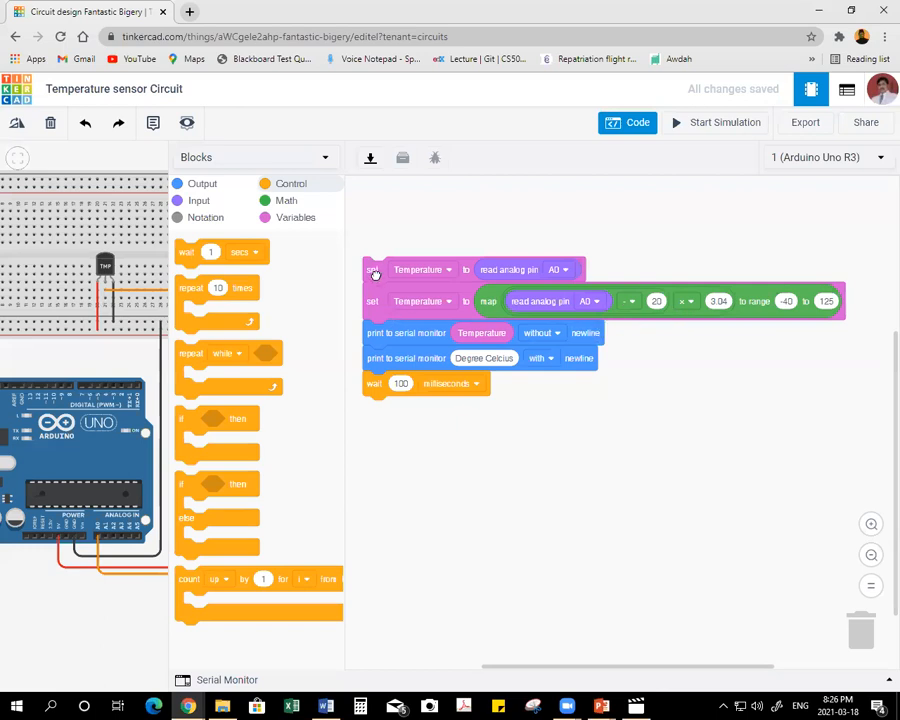
Move the block stack up, narrow the code editor, and run the simulation with the Serial Monitor open.
{"action": "left_click_drag", "start_coordinate": [373, 270], "coordinate": [374, 237]}
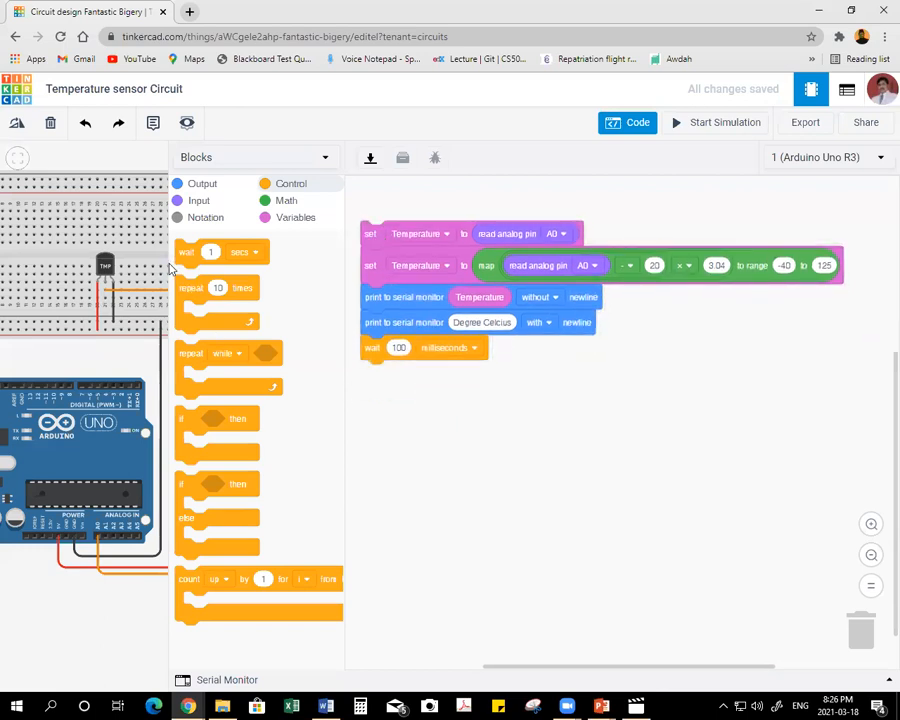
{"action": "left_click_drag", "start_coordinate": [200, 262], "coordinate": [238, 262]}
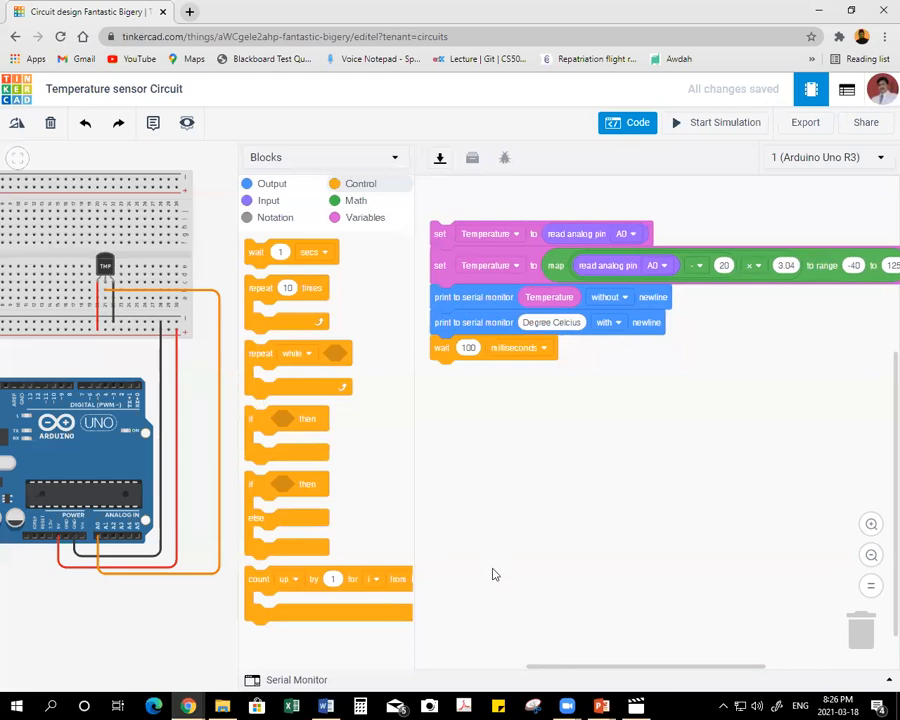
{"action": "left_click", "coordinate": [307, 679]}
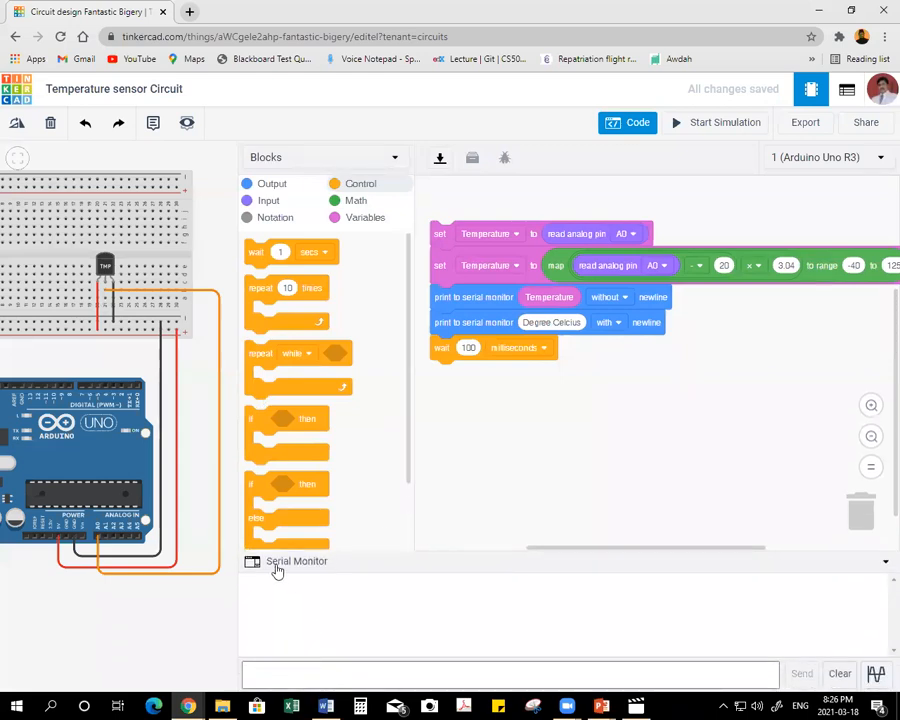
{"action": "left_click", "coordinate": [678, 122]}
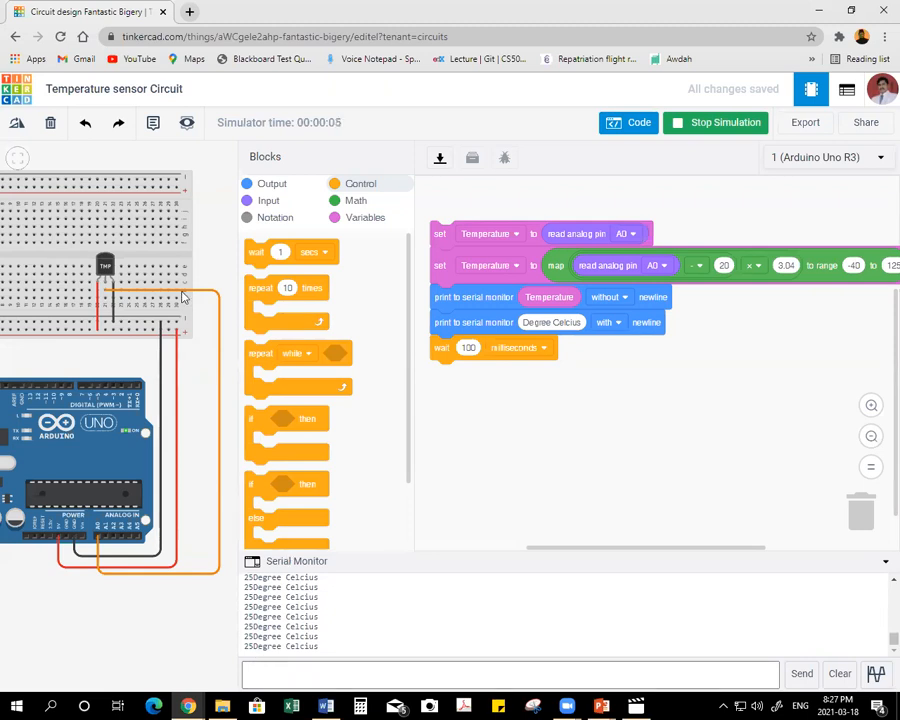
Test the serial output by setting the simulated TMP36 sensor to 3 °C, -40 °C and -31 °C.
{"action": "left_click", "coordinate": [106, 265]}
{"action": "left_click_drag", "start_coordinate": [105, 240], "coordinate": [95, 240]}
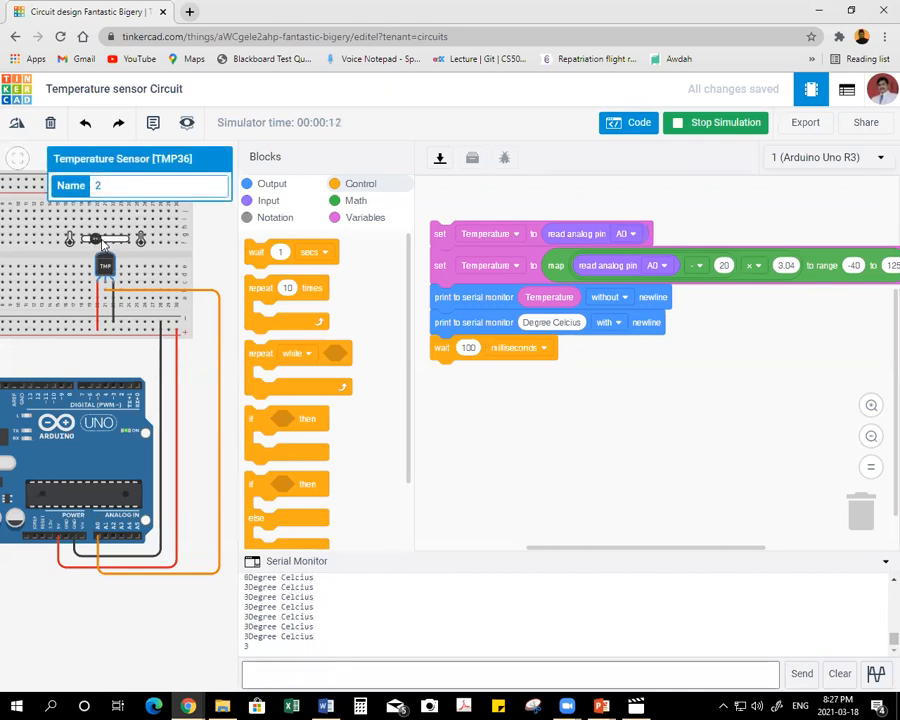
{"action": "scroll", "coordinate": [82, 243], "scroll_direction": "up", "scroll_amount": 5}
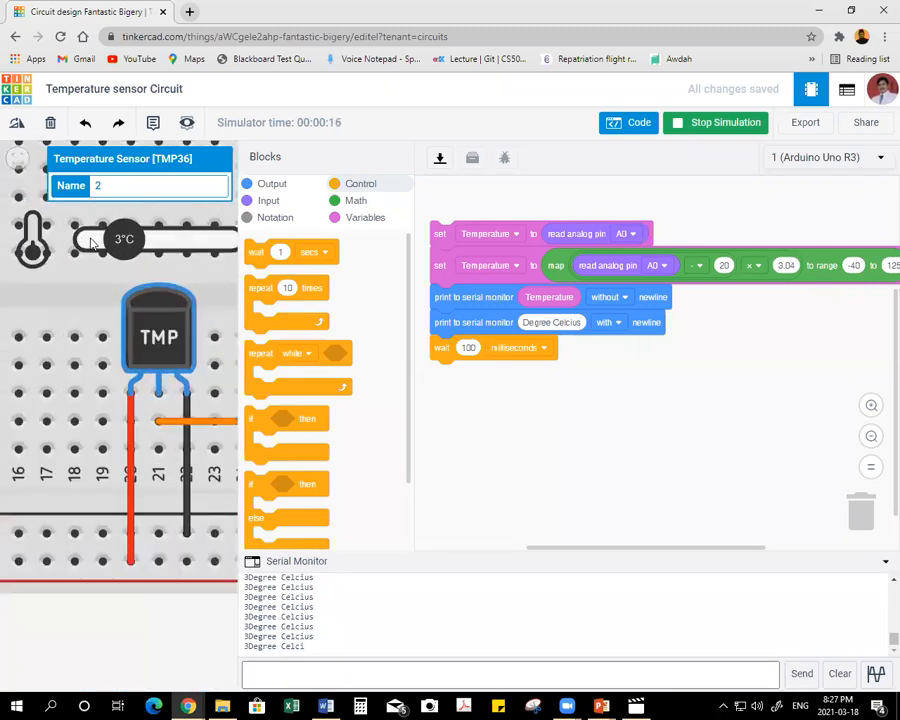
{"action": "left_click_drag", "start_coordinate": [124, 240], "coordinate": [88, 255]}
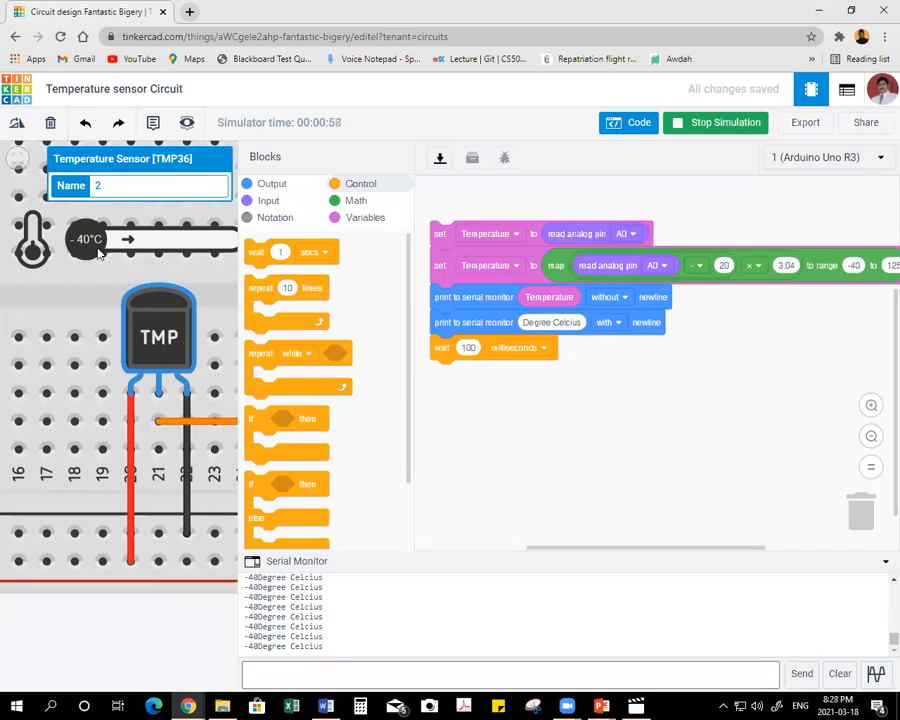
{"action": "left_click_drag", "start_coordinate": [97, 247], "coordinate": [78, 255]}
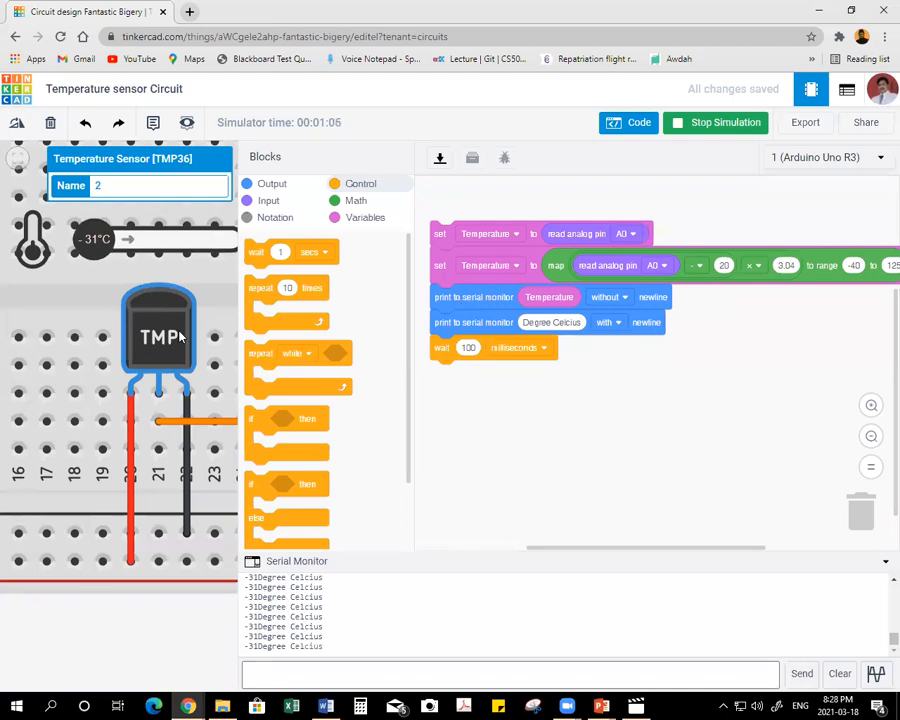
{"action": "scroll", "coordinate": [97, 388], "scroll_direction": "down", "scroll_amount": 4}
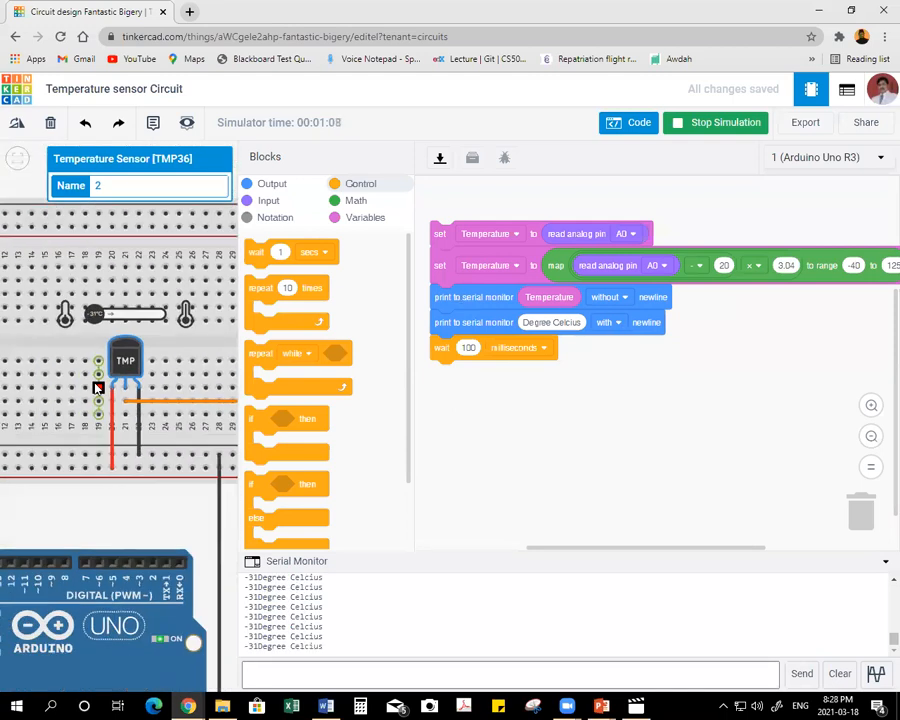
{"action": "scroll", "coordinate": [97, 388], "scroll_direction": "down", "scroll_amount": 3}
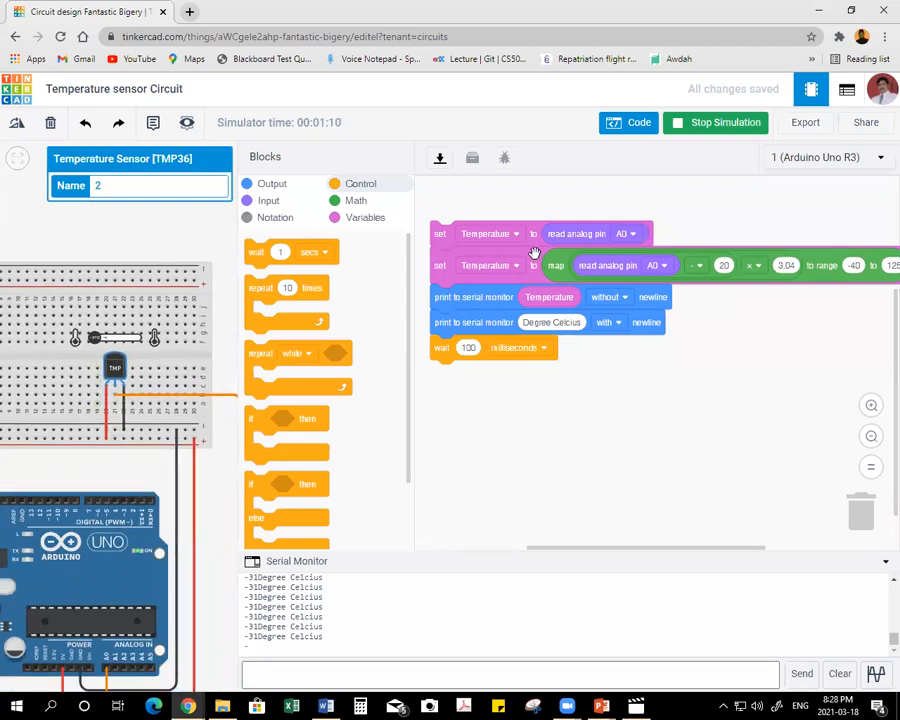
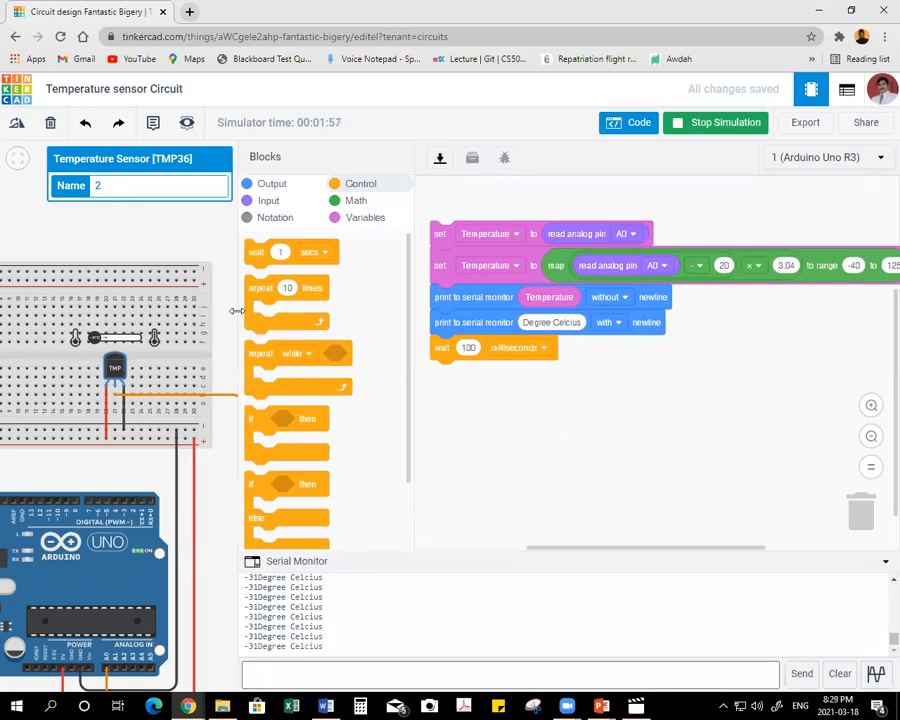
Stop the running temperature sensor simulation and create a new circuit from the dashboard.
{"action": "left_click_drag", "start_coordinate": [236, 311], "coordinate": [407, 313]}
{"action": "left_click_drag", "start_coordinate": [277, 346], "coordinate": [387, 285]}
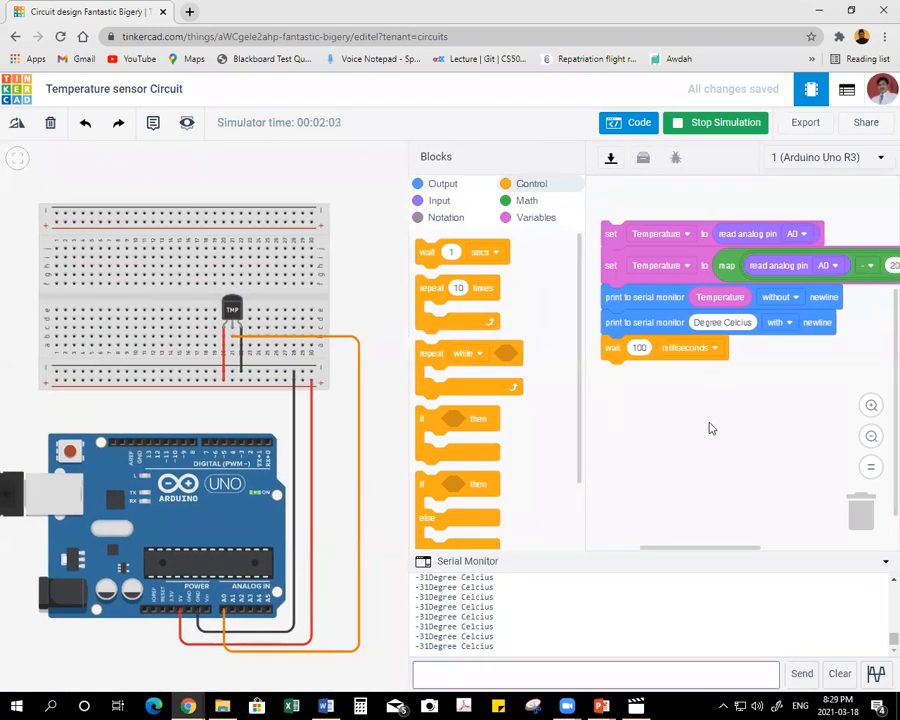
{"action": "left_click", "coordinate": [690, 124]}
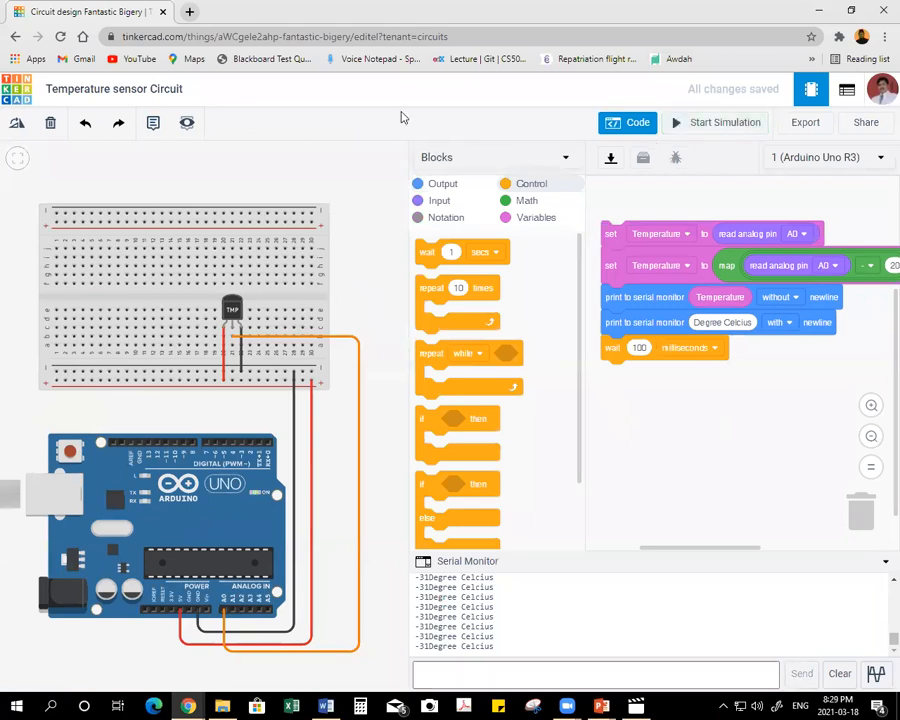
{"action": "left_click", "coordinate": [19, 91]}
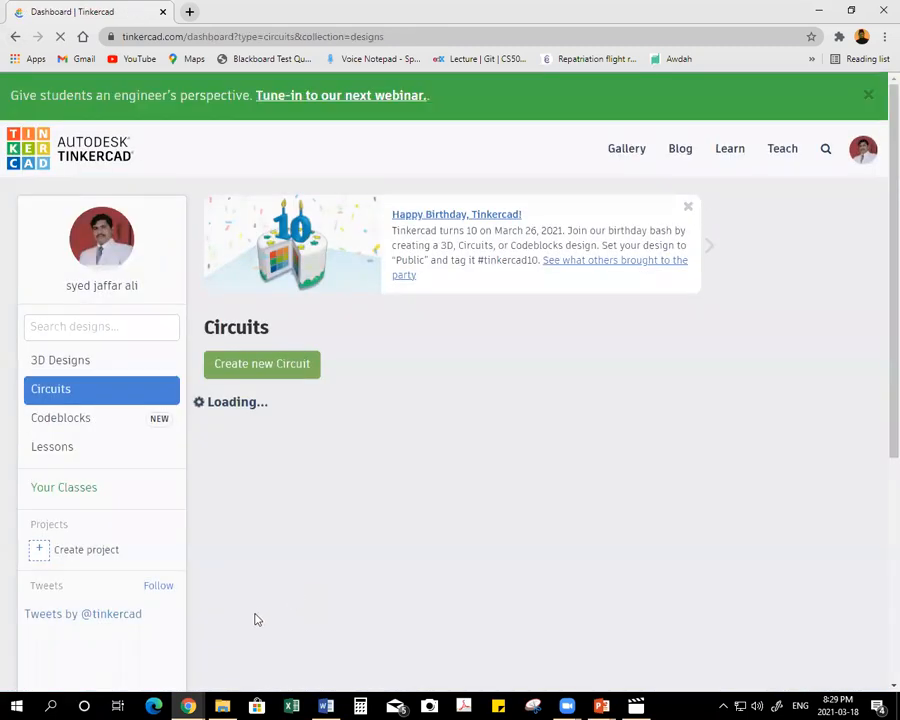
{"action": "left_click", "coordinate": [292, 365]}
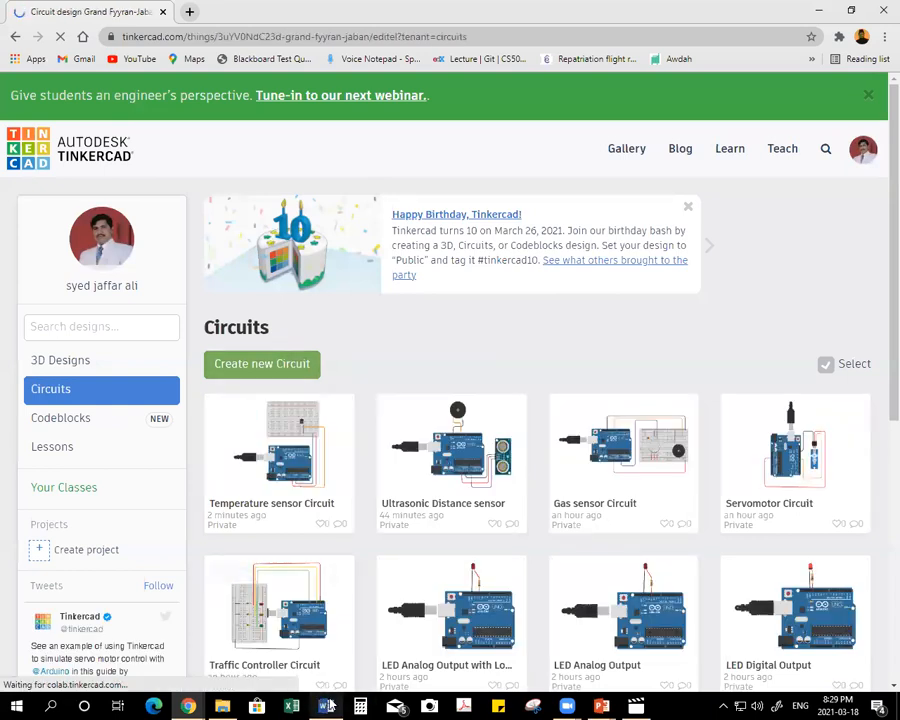
Switch to the Topics for Trainig document in Word and strike through item 13, the temperature sensor circuit topic.
{"action": "left_click", "coordinate": [327, 707]}
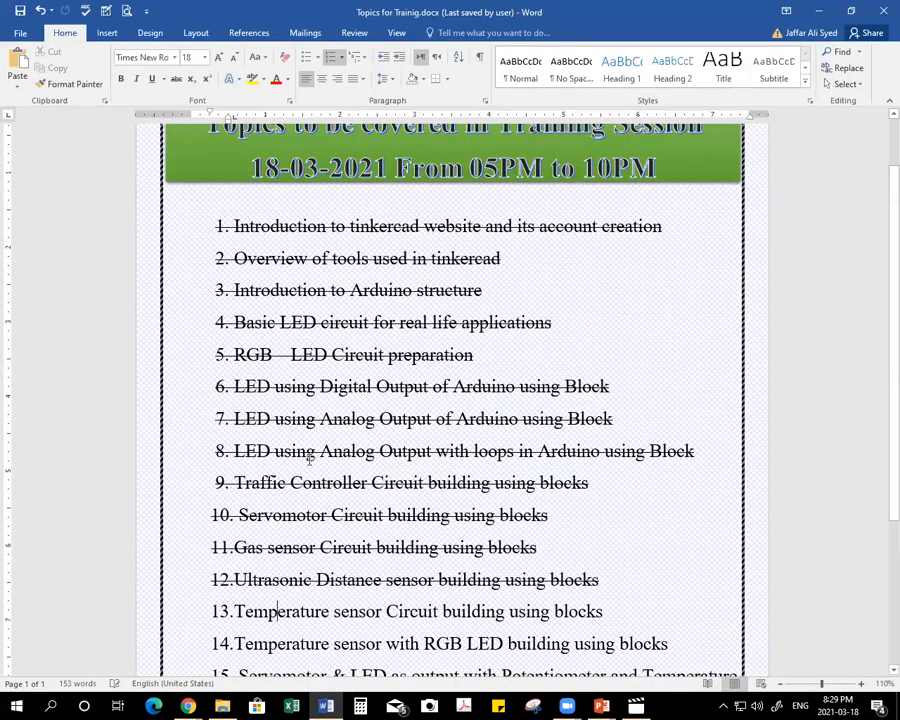
{"action": "left_click", "coordinate": [172, 620]}
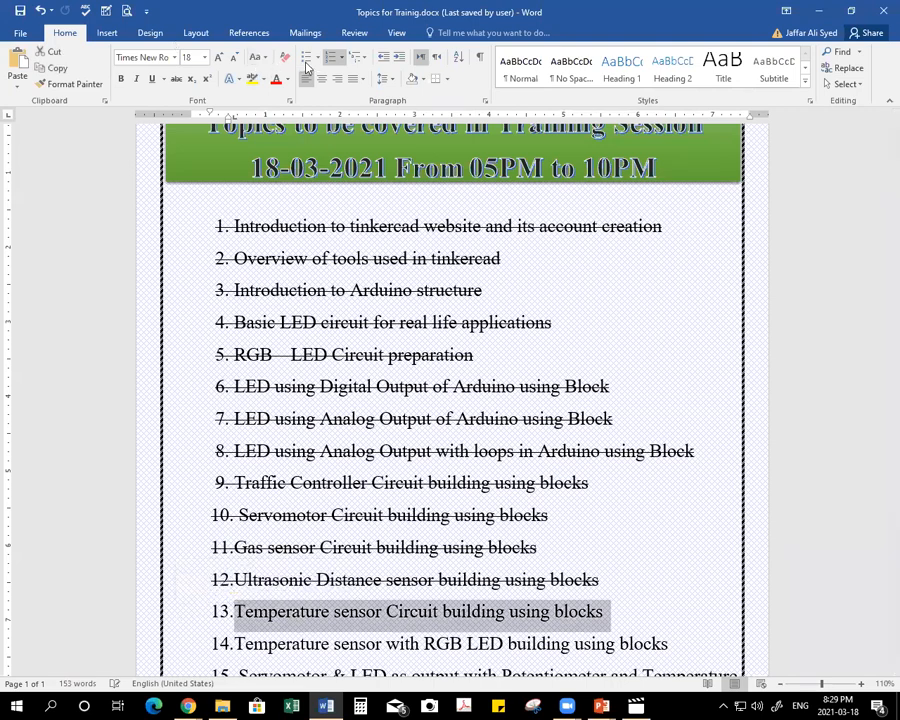
{"action": "left_click", "coordinate": [176, 79]}
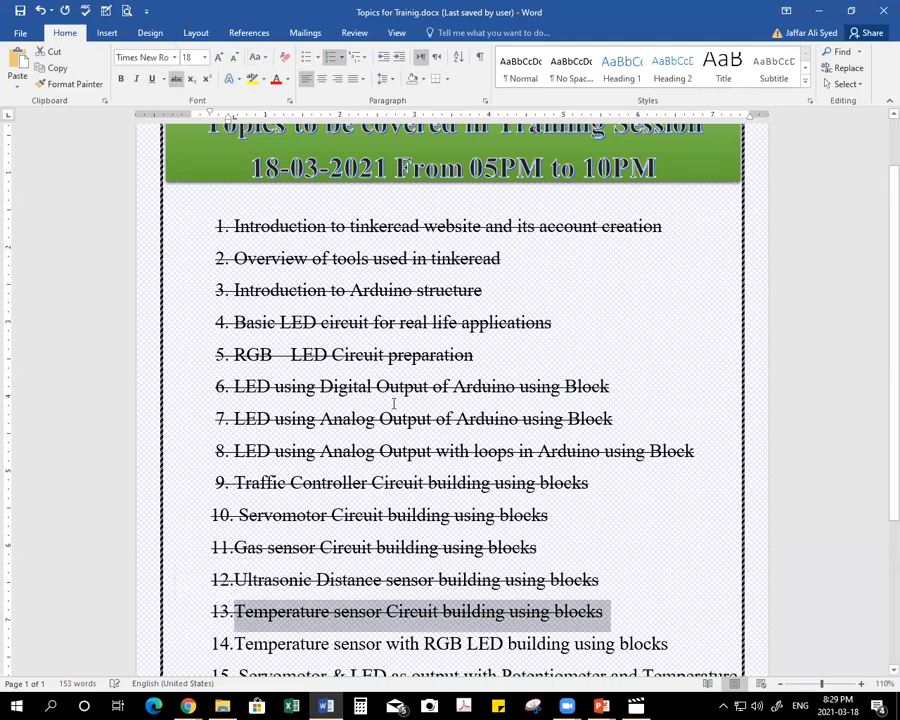
Copy the words "Temperature sensor with RGB LED" from item 14 of the topic list.
{"action": "scroll", "coordinate": [393, 403], "scroll_direction": "down", "scroll_amount": 1}
{"action": "left_click_drag", "start_coordinate": [235, 607], "coordinate": [308, 608]}
{"action": "key", "text": "ctrl+shift+Right"}
{"action": "key", "text": "ctrl+shift+Right"}
{"action": "key", "text": "ctrl+shift+Right"}
{"action": "key", "text": "ctrl+shift+Right"}
{"action": "key", "text": "ctrl+shift+Right"}
{"action": "key", "text": "ctrl+shift+Right"}
{"action": "key", "text": "ctrl+shift+Right"}
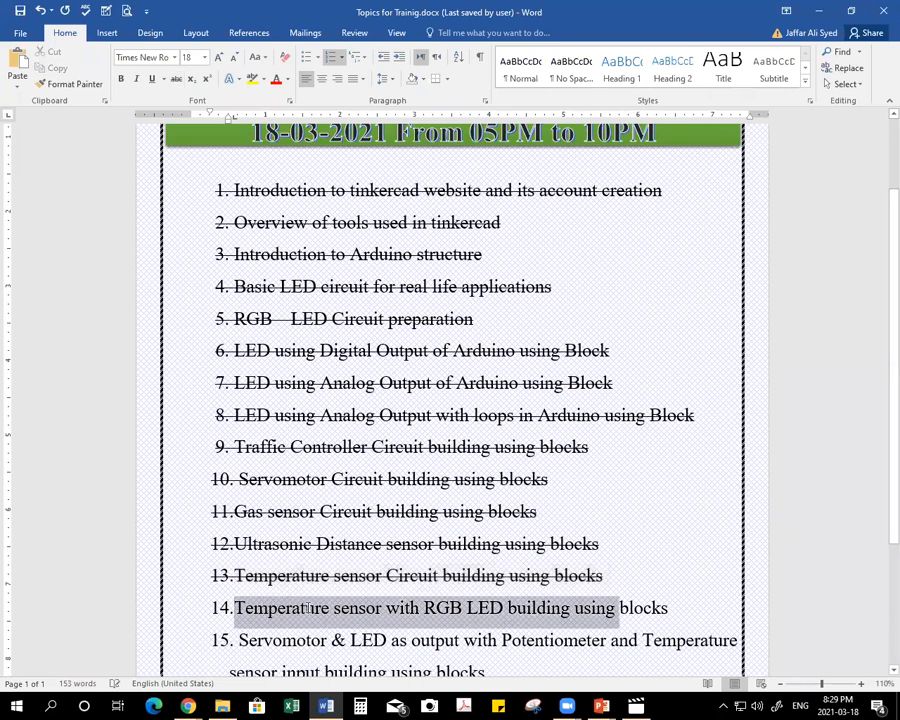
{"action": "key", "text": "ctrl+shift+Left"}
{"action": "key", "text": "ctrl+shift+Left"}
{"action": "key", "text": "ctrl+c"}
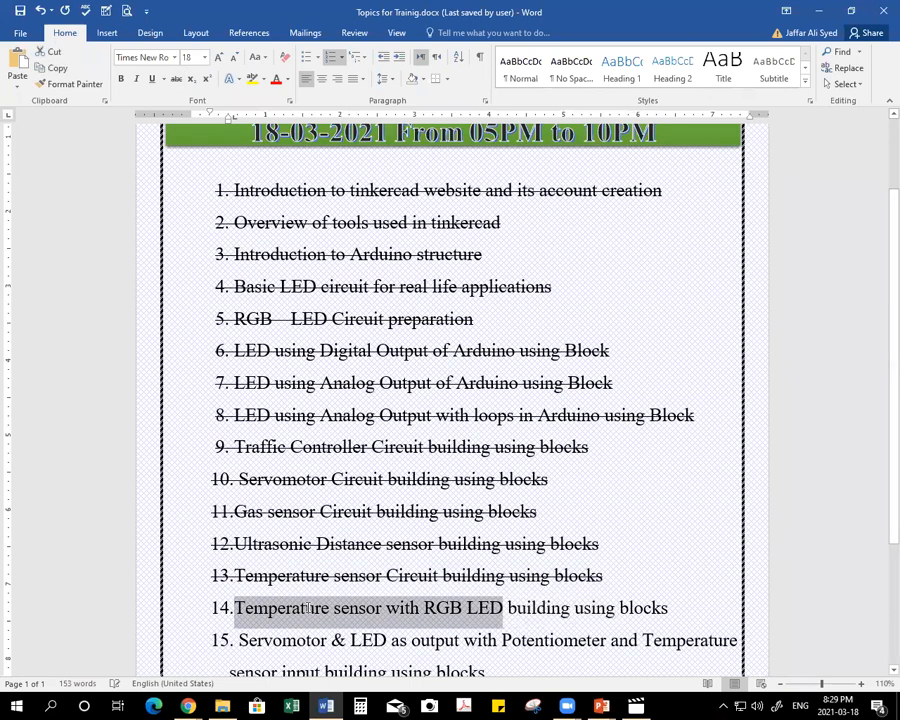
Switch back to Tinkercad and rename the new circuit "Temperature sensor with RGB LED", without the list number.
{"action": "key", "text": "alt+Tab"}
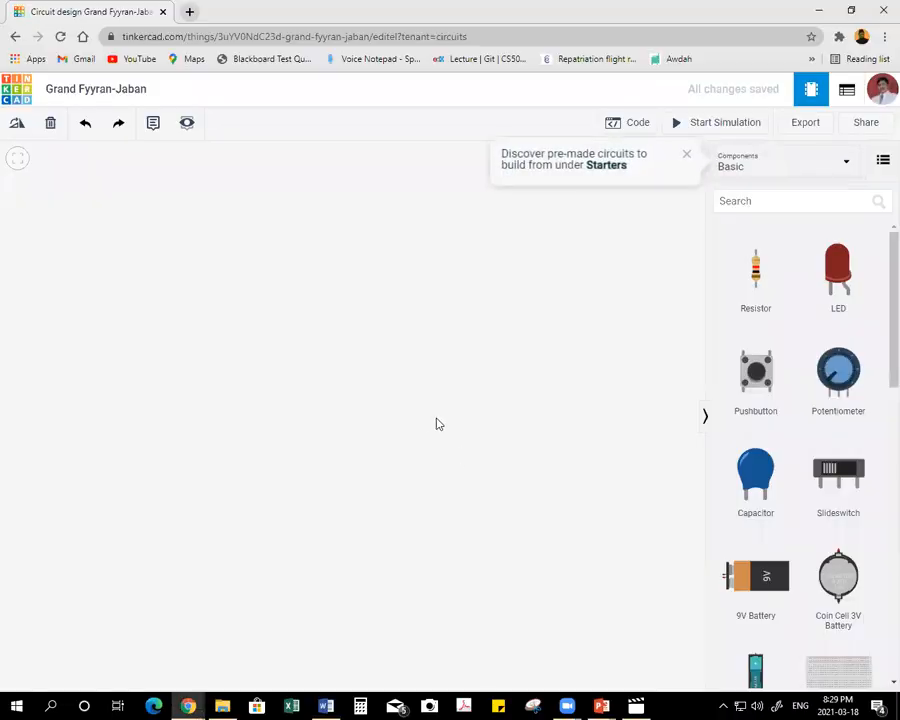
{"action": "left_click", "coordinate": [141, 92]}
{"action": "key", "text": "ctrl+v"}
{"action": "key", "text": "Home"}
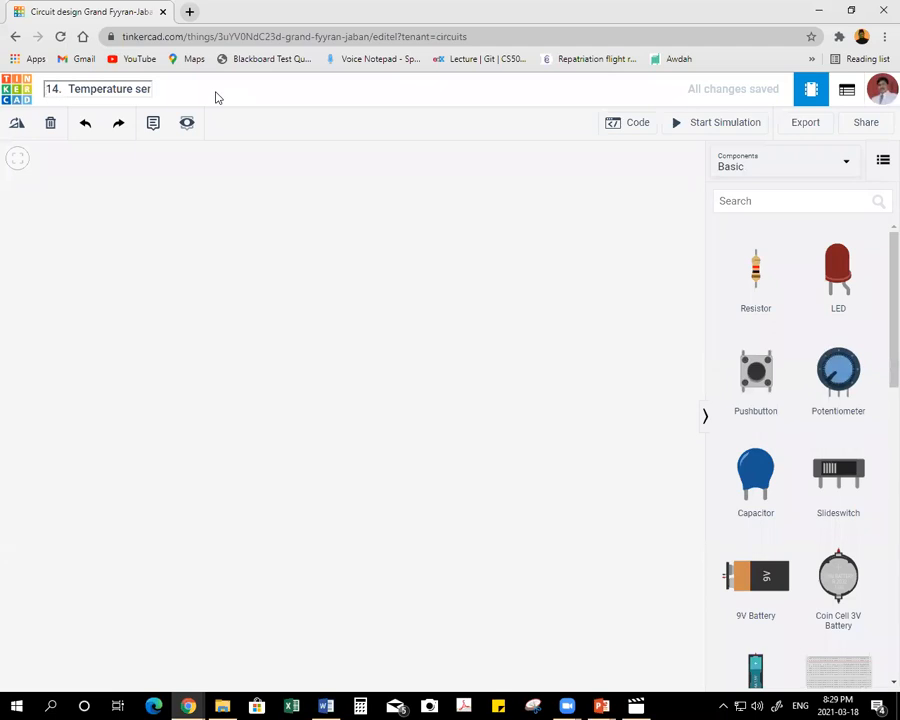
{"action": "key", "text": "Delete"}
{"action": "left_click", "coordinate": [224, 246]}
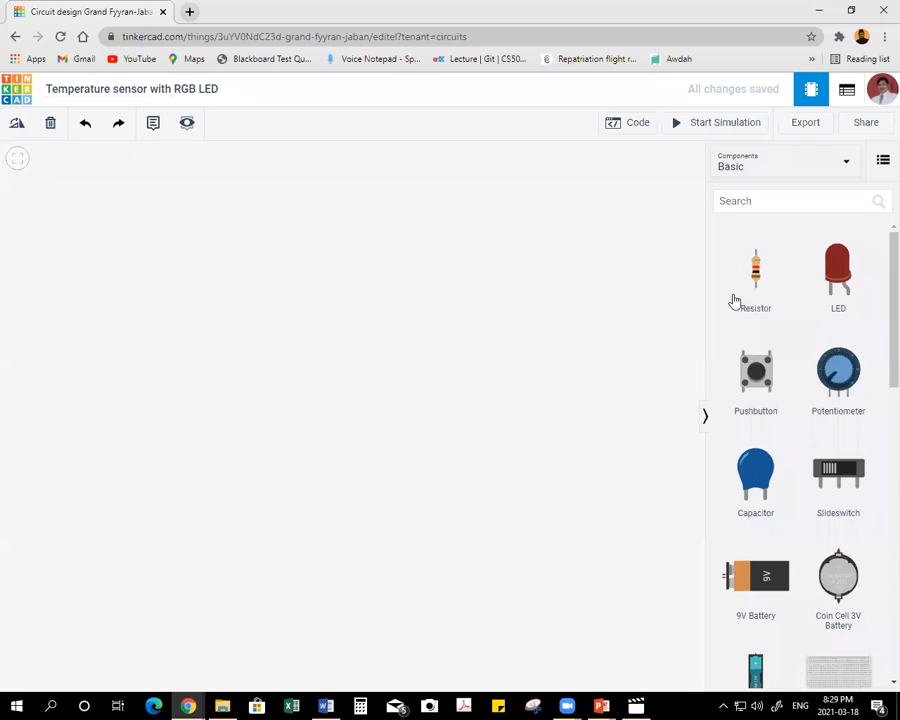
Place an Arduino Uno R3 in the workspace and a TMP36 temperature sensor just to its right.
{"action": "scroll", "coordinate": [815, 400], "scroll_direction": "down", "scroll_amount": 3}
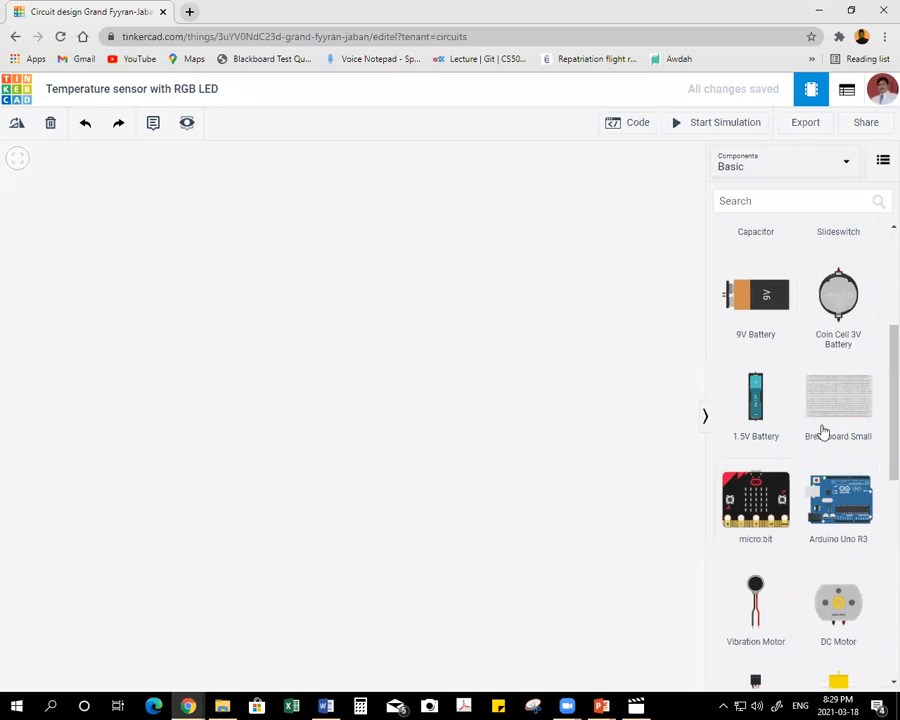
{"action": "left_click", "coordinate": [839, 503]}
{"action": "left_click_drag", "start_coordinate": [490, 421], "coordinate": [166, 396]}
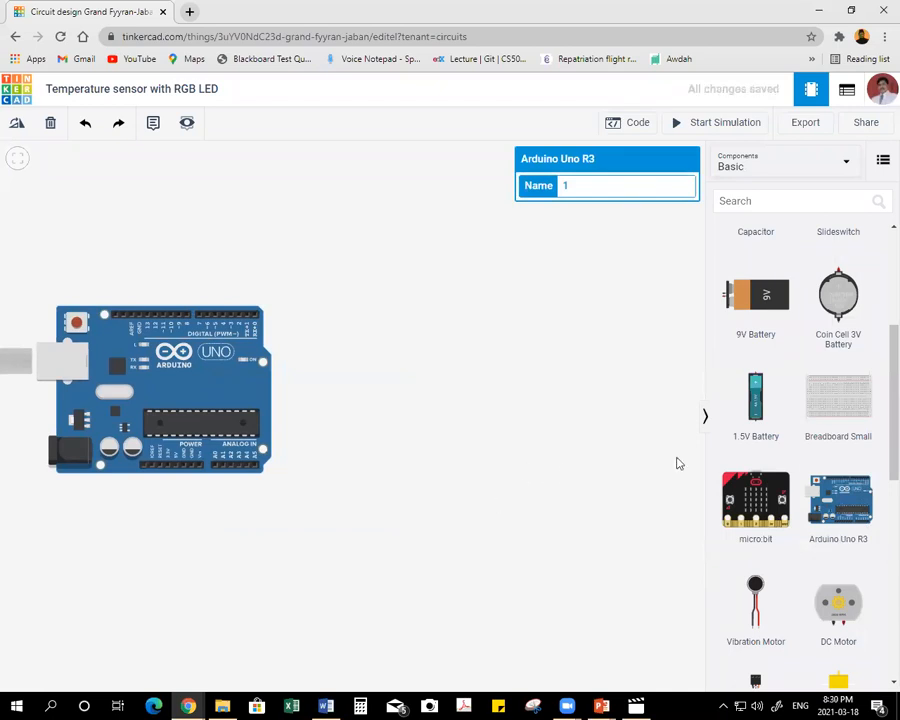
{"action": "scroll", "coordinate": [783, 490], "scroll_direction": "down", "scroll_amount": 5}
{"action": "left_click_drag", "start_coordinate": [866, 628], "coordinate": [311, 415]}
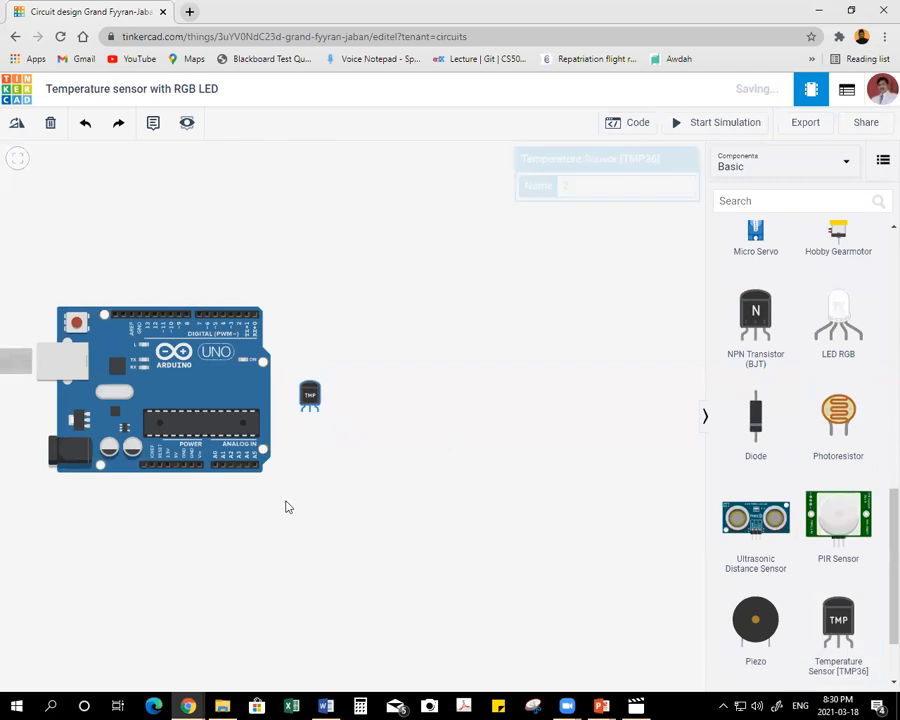
Wire the temperature sensor's left pin to the Arduino's 5V pin, routed below the board, and colour the wire red.
{"action": "left_click", "coordinate": [304, 414]}
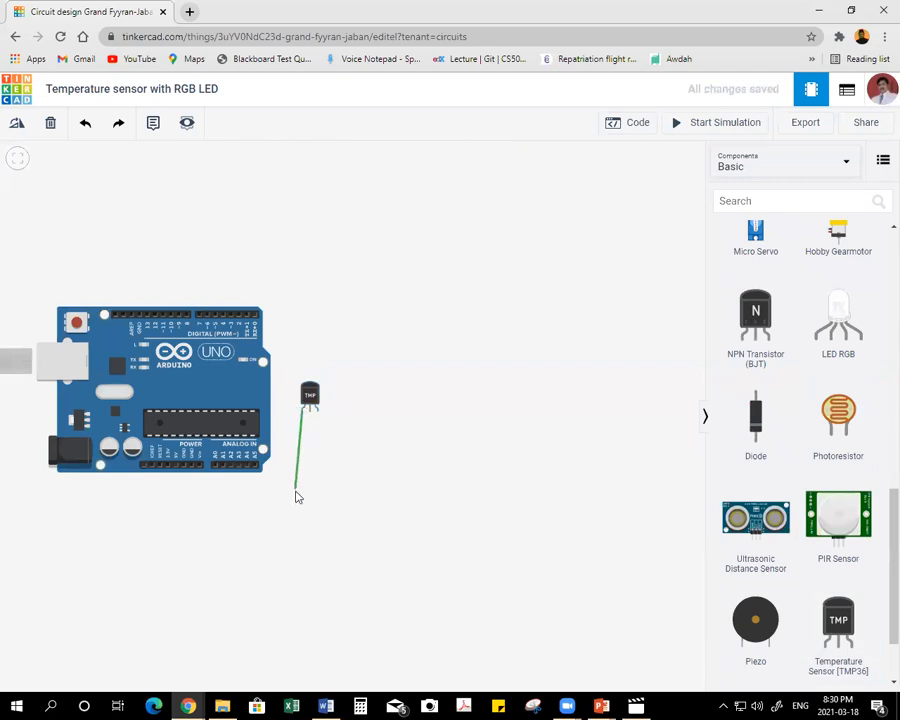
{"action": "left_click", "coordinate": [301, 494]}
{"action": "left_click", "coordinate": [167, 496]}
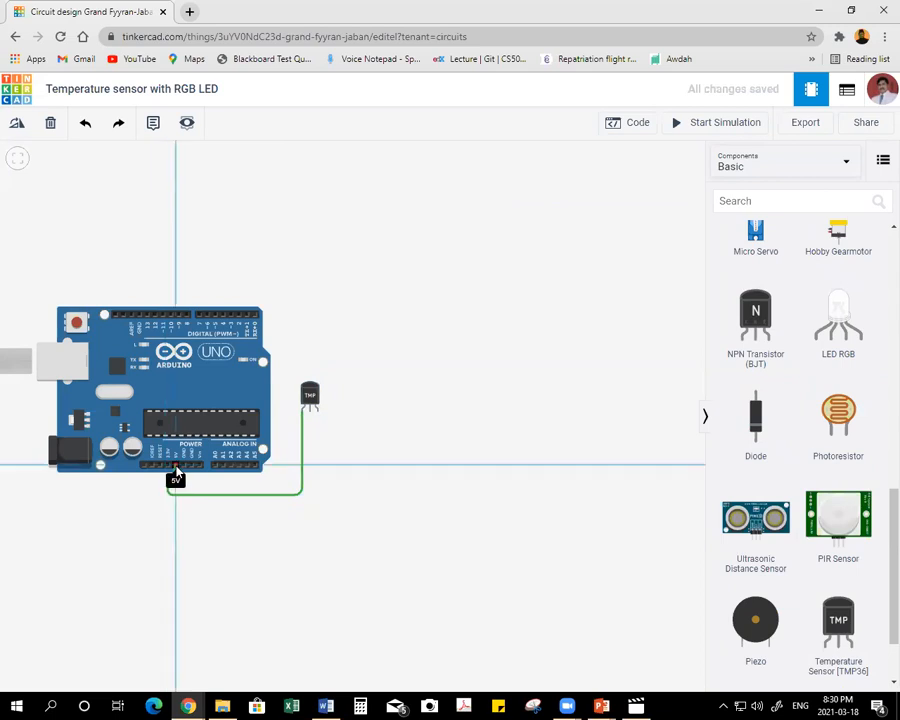
{"action": "left_click", "coordinate": [176, 471]}
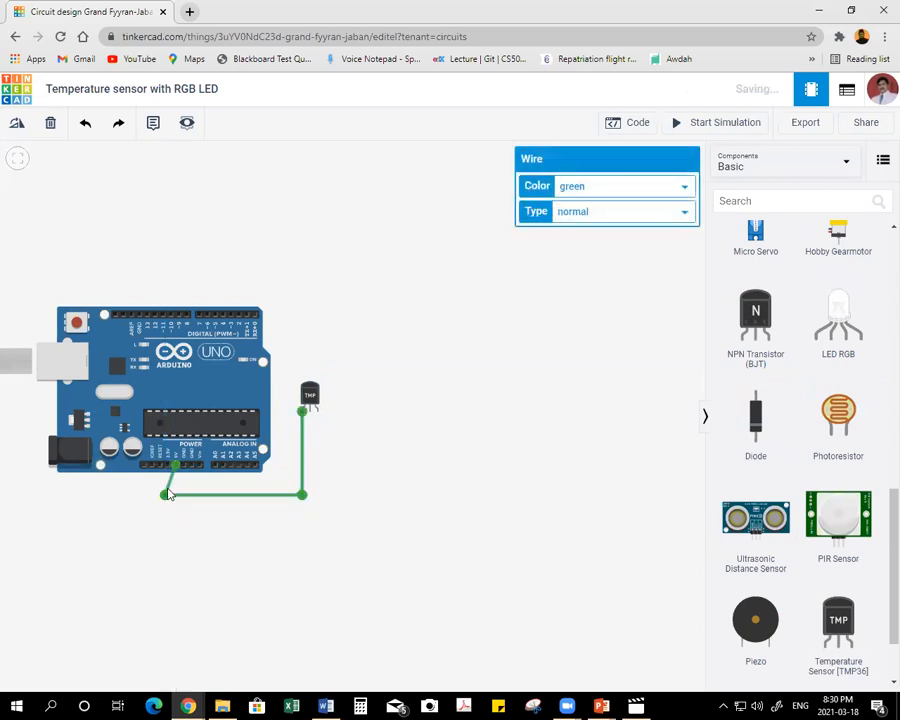
{"action": "left_click", "coordinate": [602, 188]}
{"action": "left_click", "coordinate": [592, 214]}
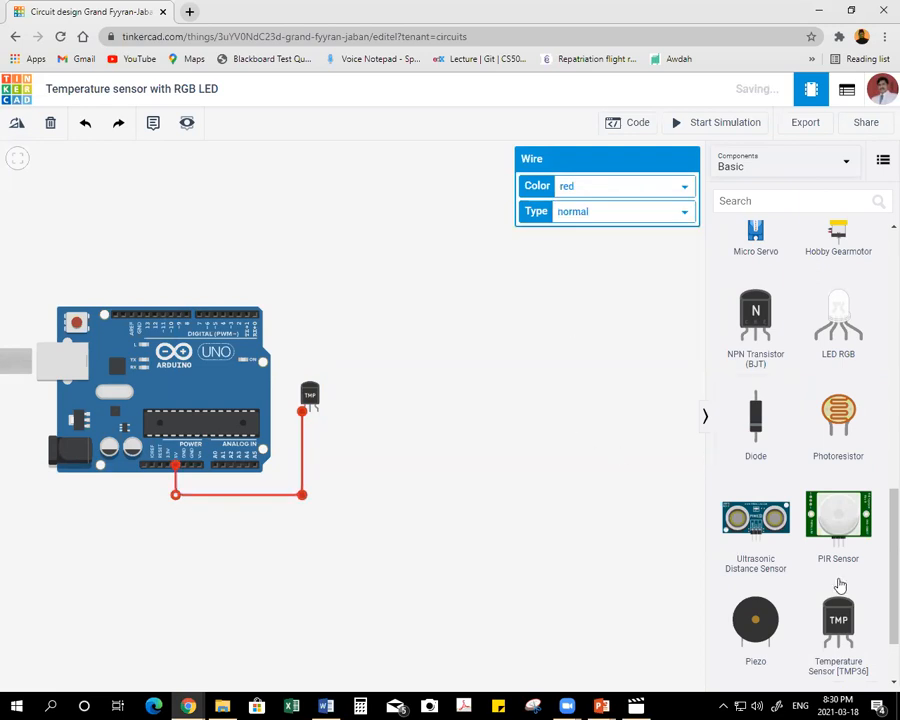
Wire the temperature sensor's right pin to the GND pin in the Arduino's power header and colour the wire orange.
{"action": "left_click", "coordinate": [311, 413]}
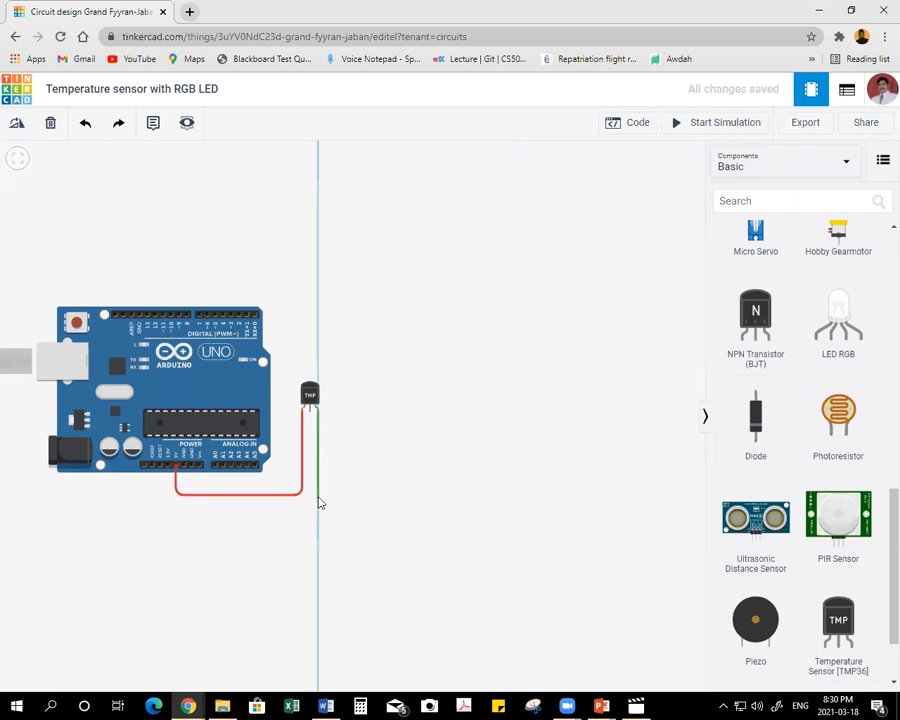
{"action": "left_click", "coordinate": [318, 485]}
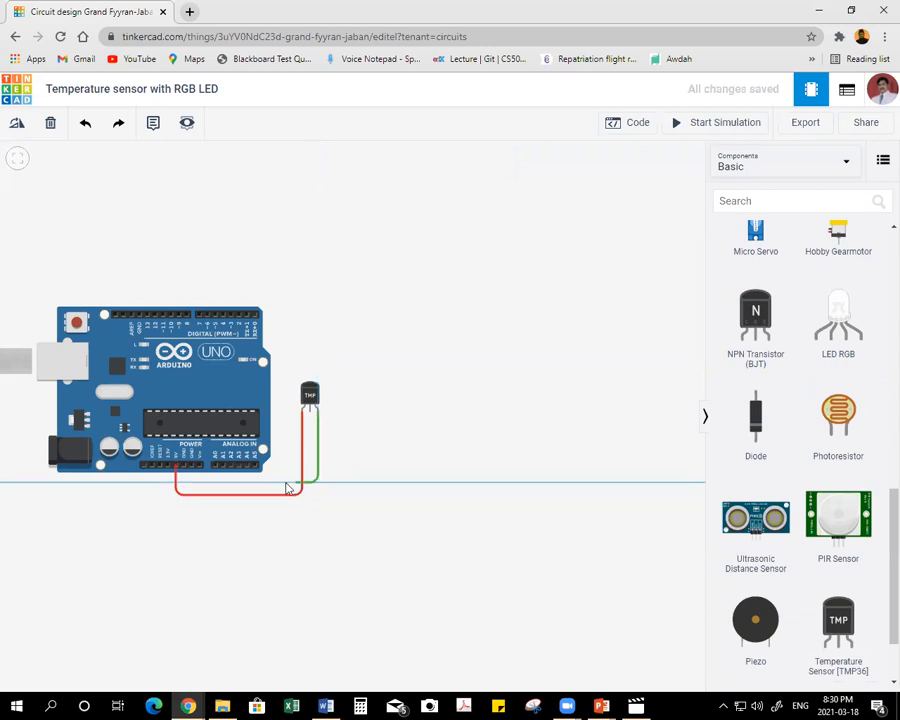
{"action": "left_click", "coordinate": [189, 468]}
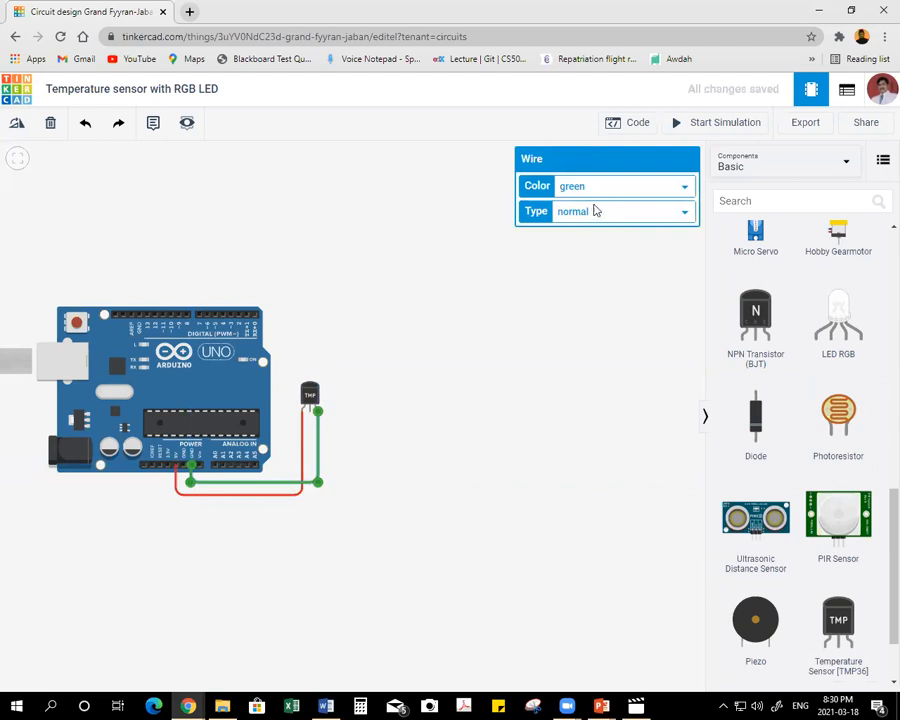
{"action": "left_click", "coordinate": [600, 192]}
{"action": "left_click", "coordinate": [595, 232]}
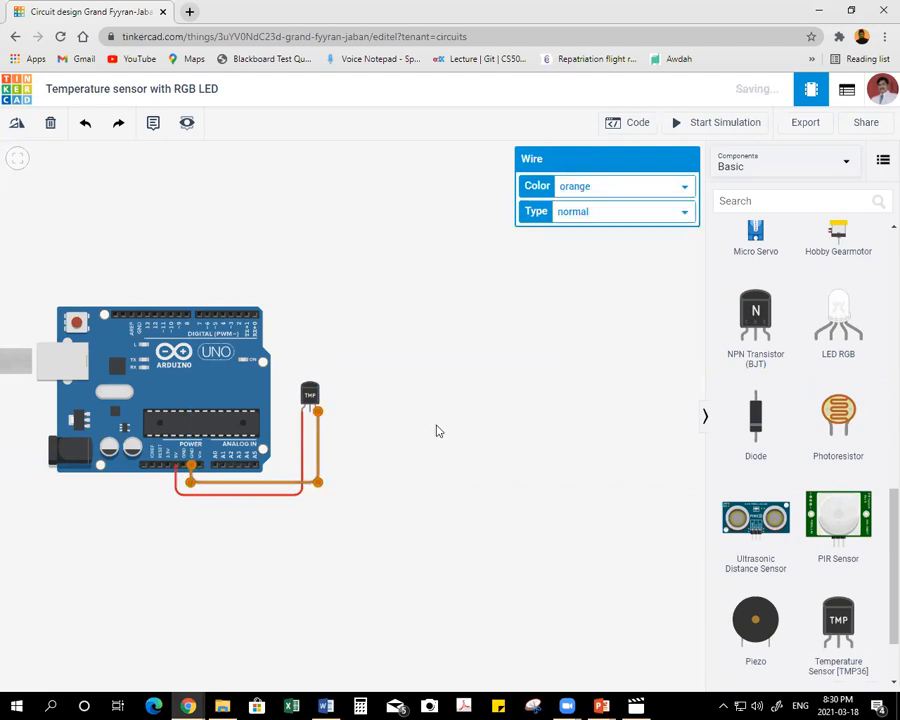
Wire the temperature sensor's Vout pin to the Arduino's A0 pin and colour the wire orange.
{"action": "left_click", "coordinate": [400, 418]}
{"action": "left_click", "coordinate": [310, 416]}
{"action": "left_click", "coordinate": [309, 472]}
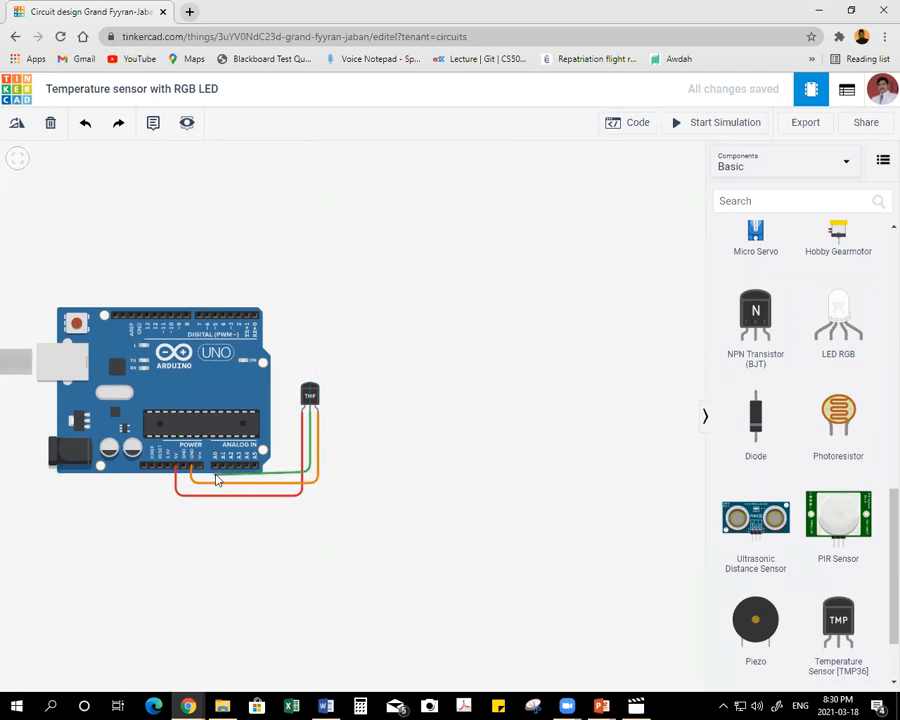
{"action": "left_click", "coordinate": [214, 468]}
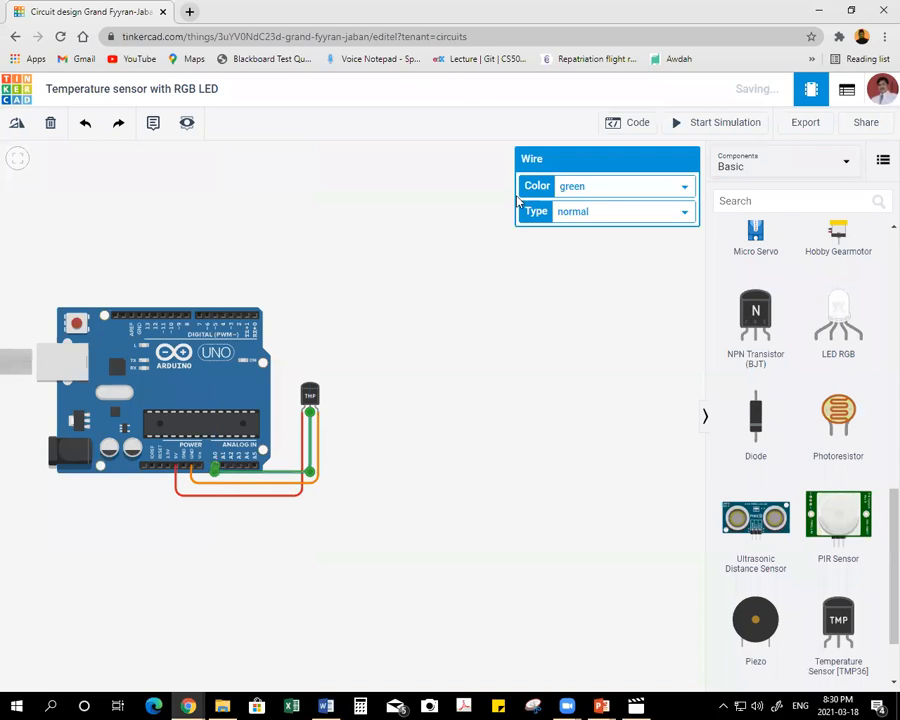
{"action": "left_click", "coordinate": [586, 188]}
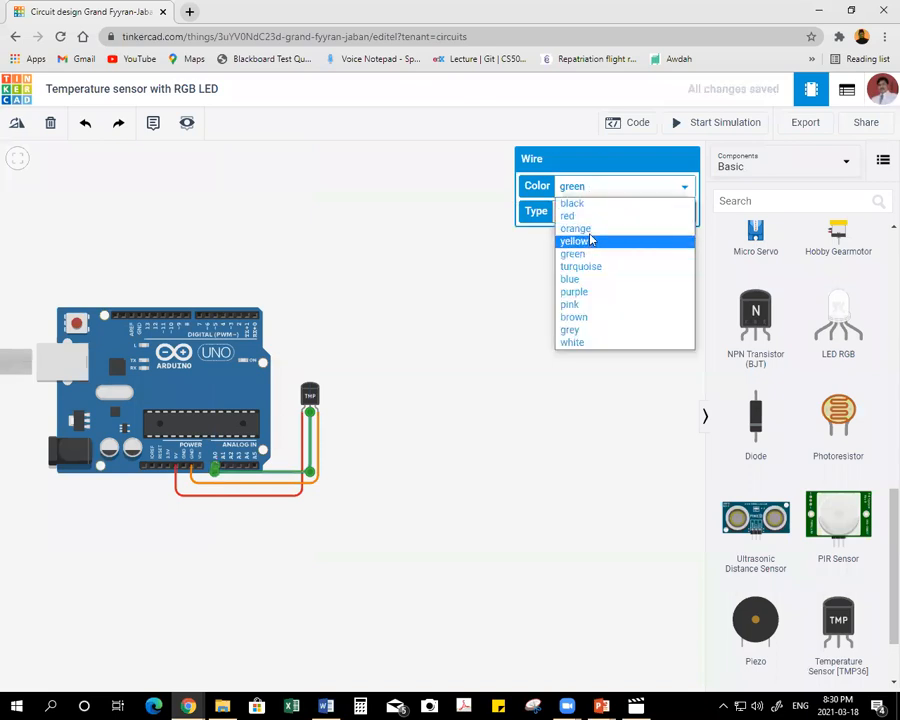
{"action": "left_click", "coordinate": [590, 227]}
Recolour the sensor's ground wire black and move the Arduino board slightly upward.
{"action": "left_click", "coordinate": [283, 484]}
{"action": "left_click", "coordinate": [600, 188]}
{"action": "left_click", "coordinate": [594, 203]}
{"action": "left_click", "coordinate": [520, 258]}
{"action": "left_click_drag", "start_coordinate": [181, 402], "coordinate": [177, 396]}
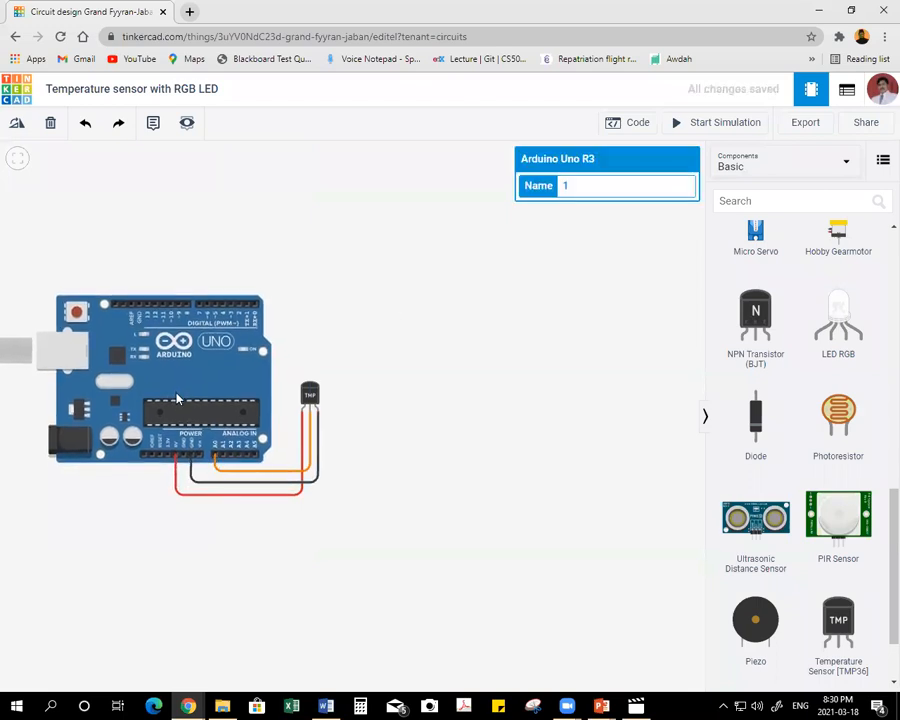
{"action": "left_click", "coordinate": [410, 373]}
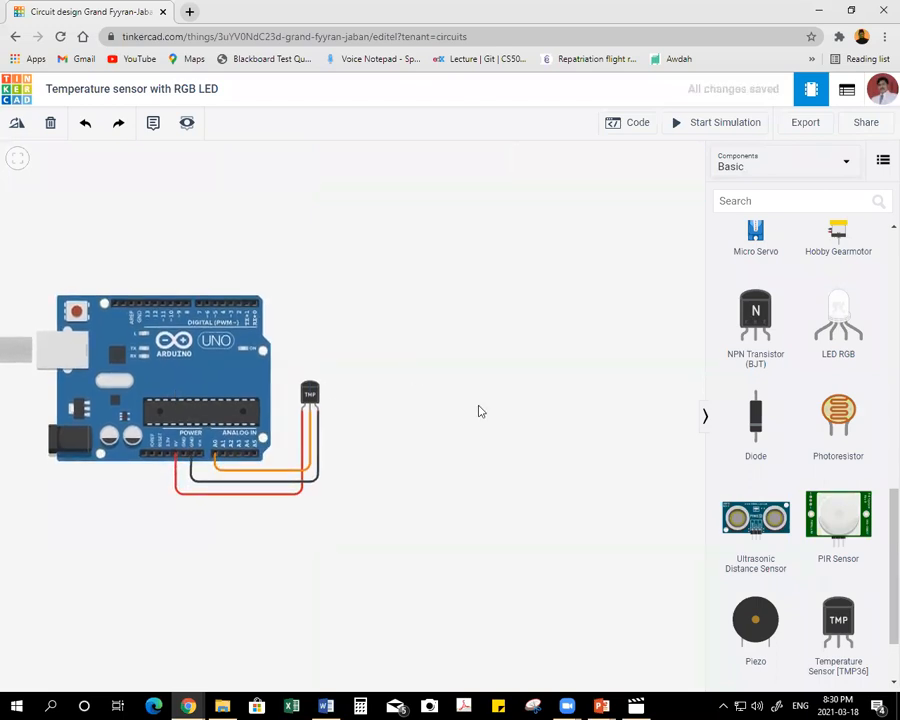
Place an RGB LED above the Arduino and wire its second leg from the left to the digital-side GND pin.
{"action": "left_click_drag", "start_coordinate": [850, 333], "coordinate": [135, 187]}
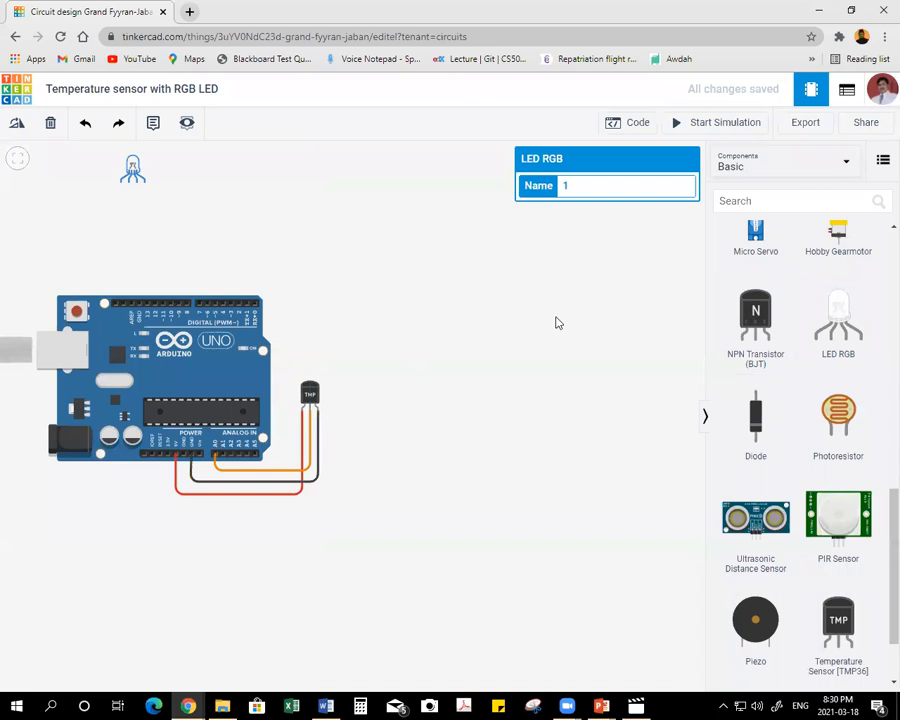
{"action": "left_click", "coordinate": [508, 313]}
{"action": "left_click", "coordinate": [128, 185]}
{"action": "left_click", "coordinate": [137, 303]}
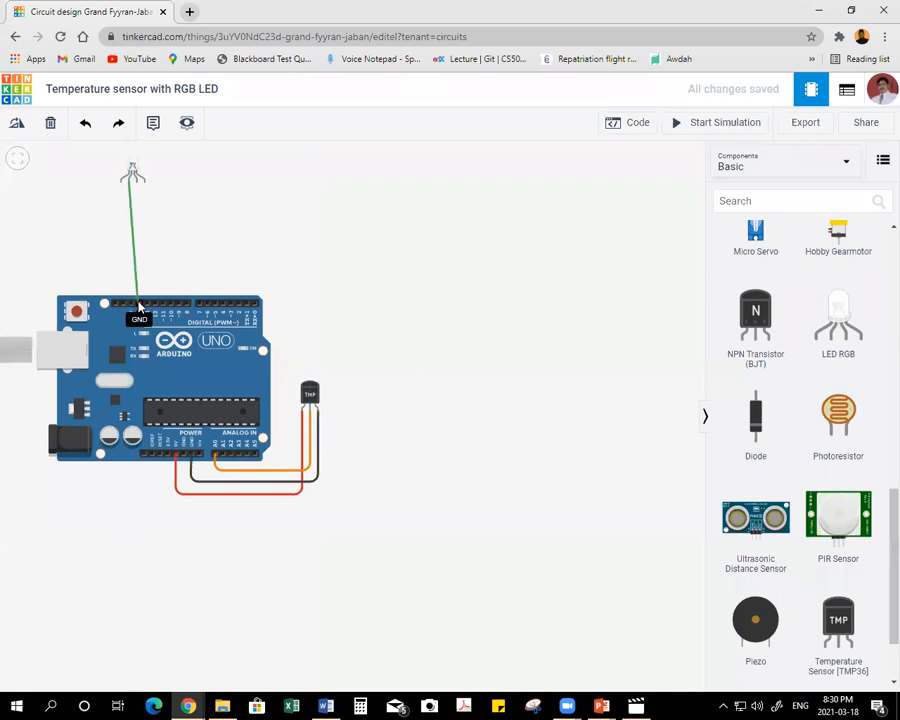
Shift the RGB LED slightly right so its ground wire runs straight down to the GND pin.
{"action": "left_click", "coordinate": [134, 172]}
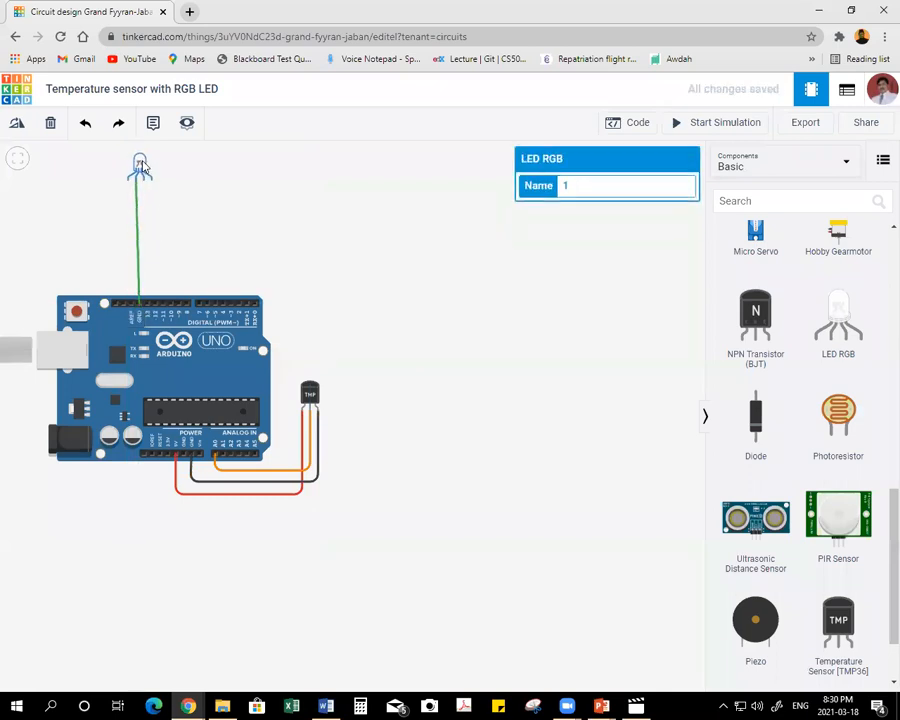
{"action": "mouse_move", "coordinate": [142, 168]}
{"action": "left_mouse_down"}
{"action": "mouse_move", "coordinate": [153, 169]}
{"action": "mouse_move", "coordinate": [142, 170]}
{"action": "left_mouse_up"}
{"action": "left_click", "coordinate": [571, 306]}
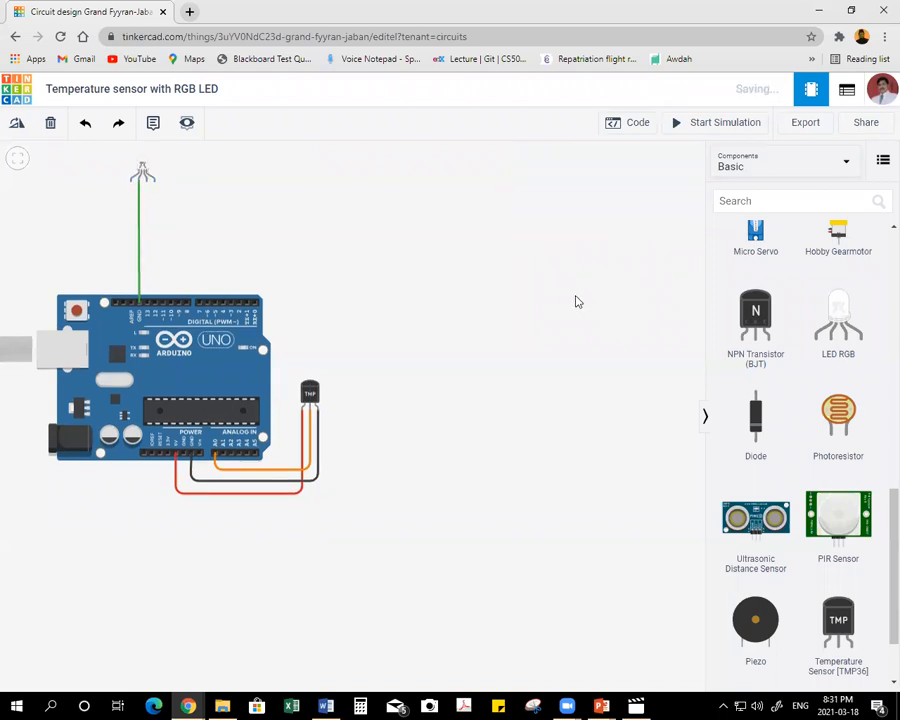
Add a resistor below the RGB LED, left of the ground wire, and set its resistance to 150 Ω.
{"action": "scroll", "coordinate": [785, 315], "scroll_direction": "up", "scroll_amount": 6}
{"action": "left_click_drag", "start_coordinate": [779, 299], "coordinate": [126, 222]}
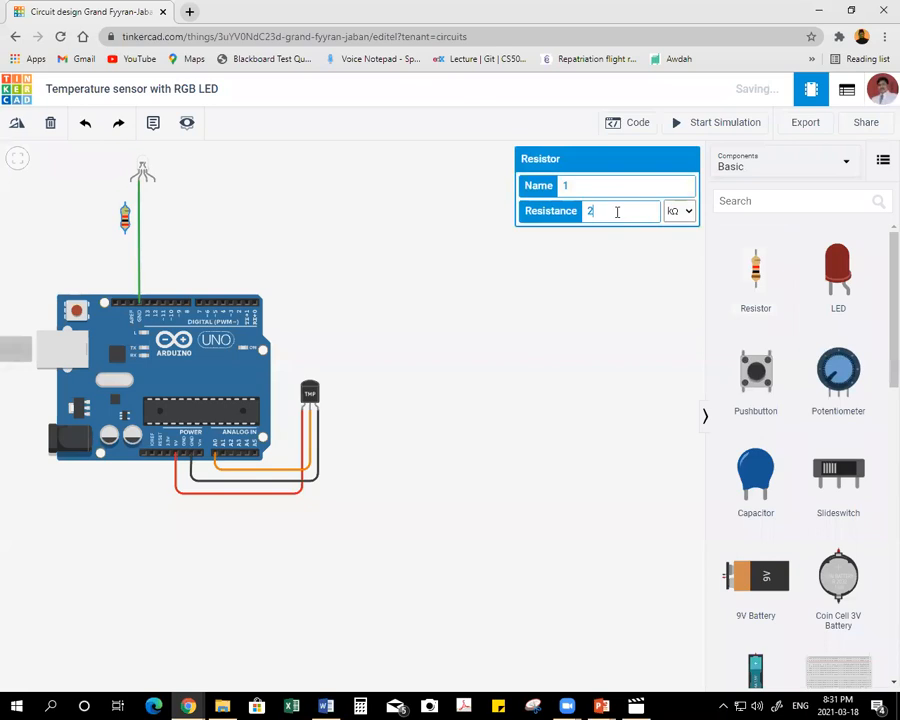
{"action": "type", "text": "150"}
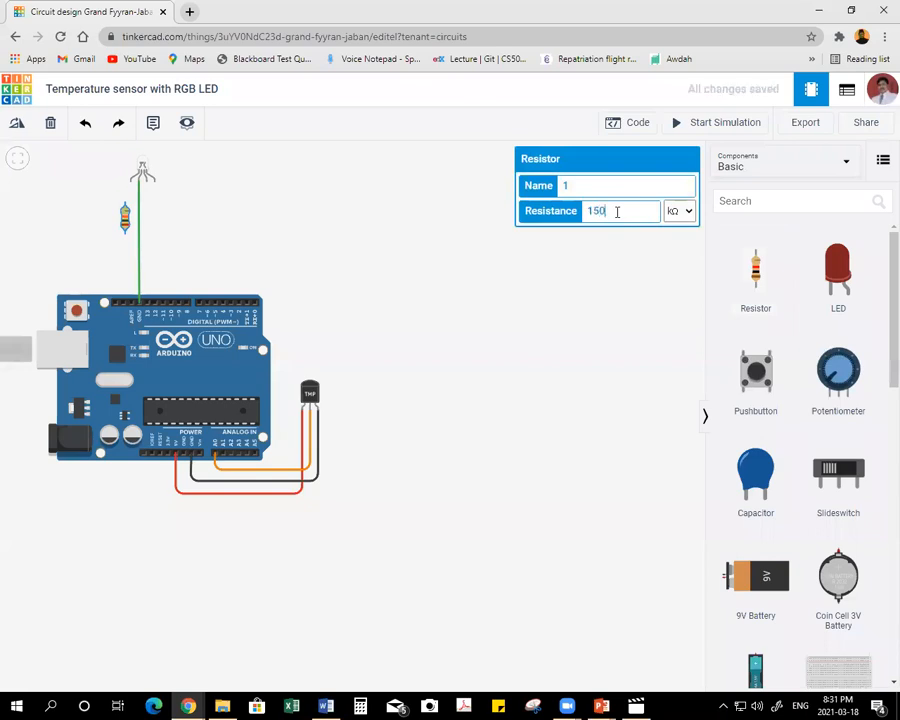
{"action": "left_click", "coordinate": [689, 212]}
{"action": "left_click", "coordinate": [678, 281]}
Add a second resistor below the RGB LED, just right of the ground wire, and set its resistance to 150 Ω.
{"action": "left_click", "coordinate": [756, 270]}
{"action": "left_click_drag", "start_coordinate": [756, 270], "coordinate": [153, 223]}
{"action": "left_click", "coordinate": [601, 211]}
{"action": "type", "text": "15"}
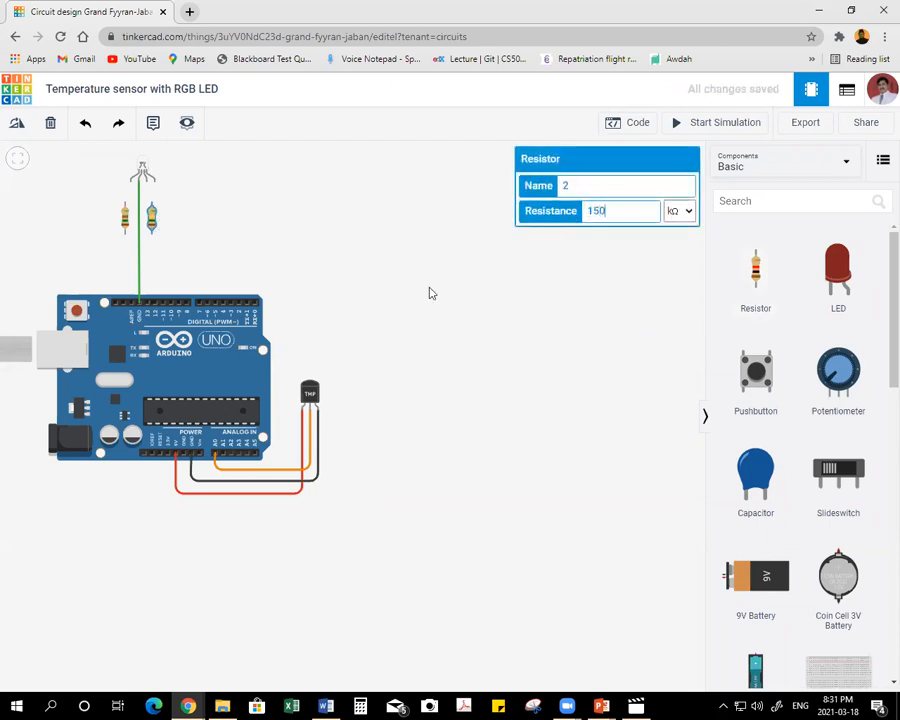
{"action": "left_click", "coordinate": [680, 210]}
{"action": "left_click", "coordinate": [674, 279]}
Add a third resistor to the right of the other two and set its resistance to 150 Ω.
{"action": "left_click_drag", "start_coordinate": [728, 262], "coordinate": [178, 224]}
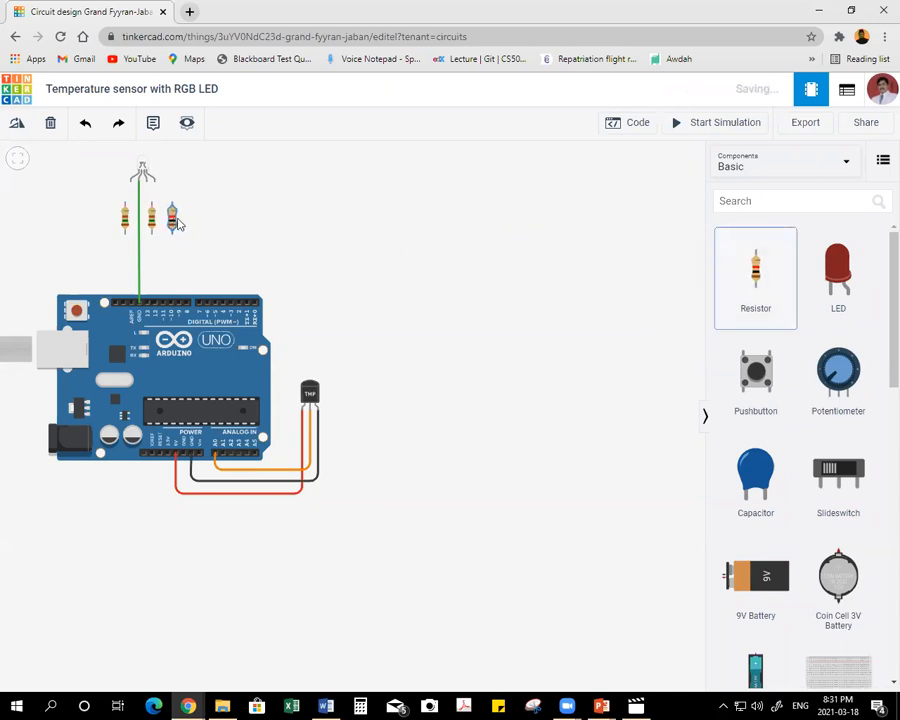
{"action": "key", "text": "Return"}
{"action": "left_click", "coordinate": [610, 264]}
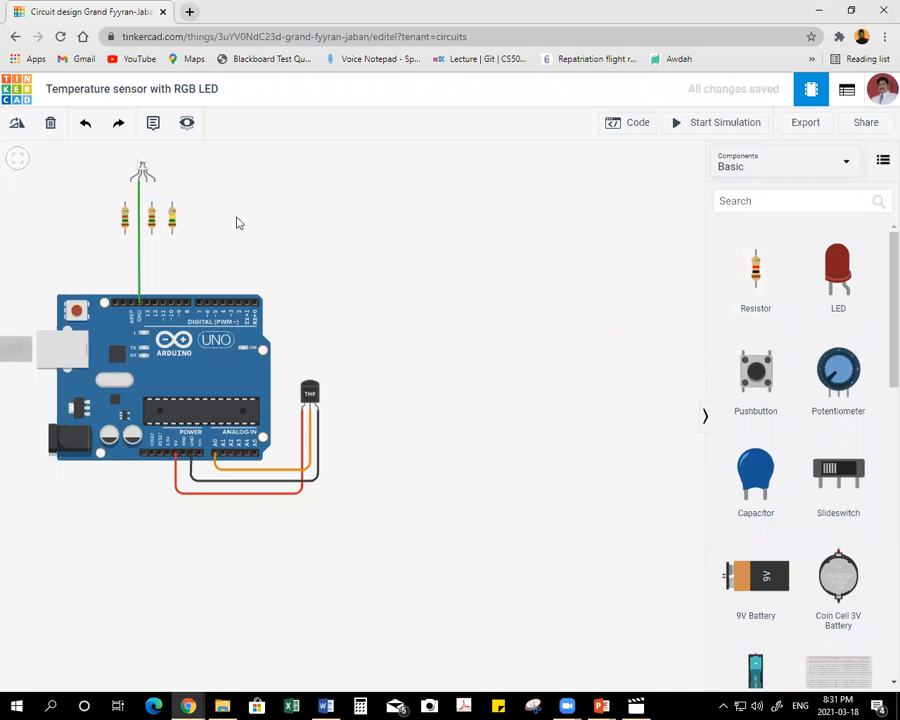
{"action": "left_click", "coordinate": [175, 219]}
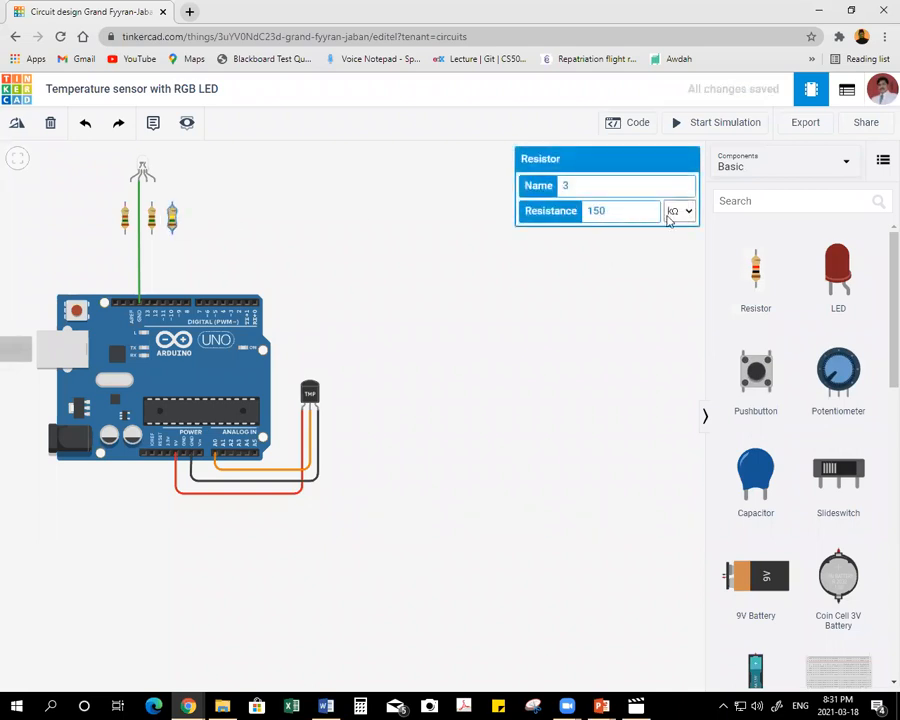
{"action": "left_click", "coordinate": [671, 212]}
{"action": "left_click", "coordinate": [673, 283]}
{"action": "left_click", "coordinate": [476, 286]}
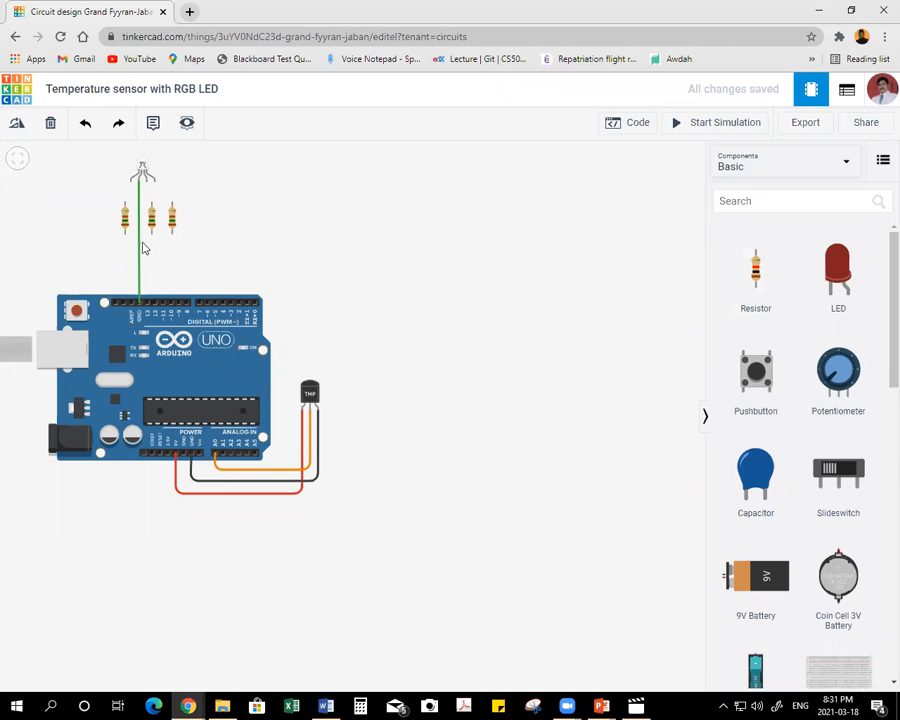
Wire digital pin 11 to the left resistor's lower terminal with a right-angled route, and align that resistor with the wire.
{"action": "left_click", "coordinate": [161, 306]}
{"action": "left_click", "coordinate": [163, 275]}
{"action": "left_click", "coordinate": [121, 274]}
{"action": "left_click", "coordinate": [125, 231]}
{"action": "left_click_drag", "start_coordinate": [127, 222], "coordinate": [124, 221]}
{"action": "left_click", "coordinate": [124, 204]}
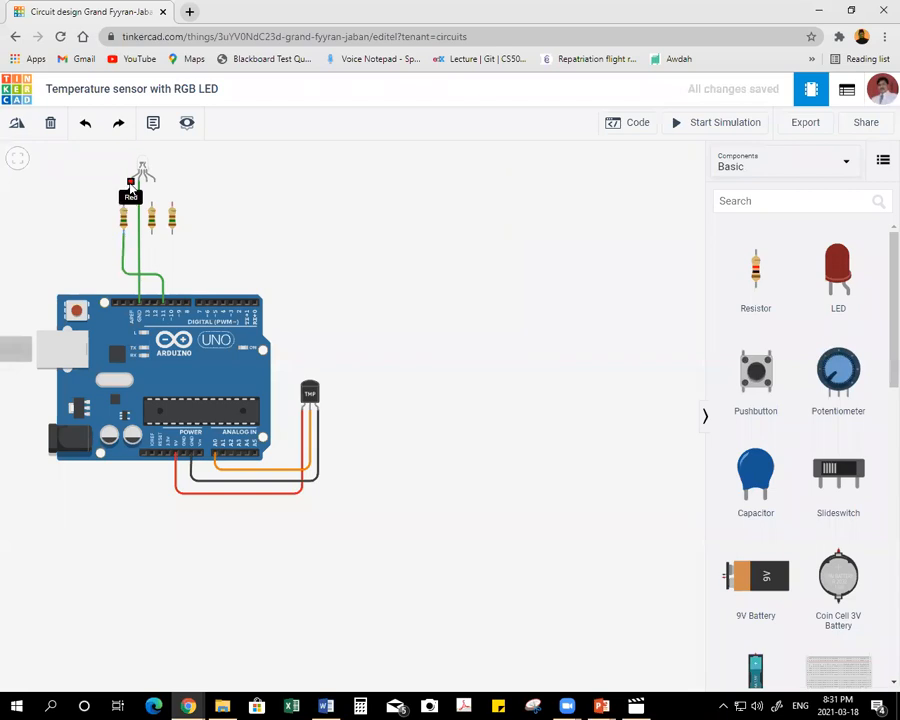
Wire the RGB LED's Red leg to the left resistor's upper terminal and colour the wire red.
{"action": "left_click", "coordinate": [130, 184]}
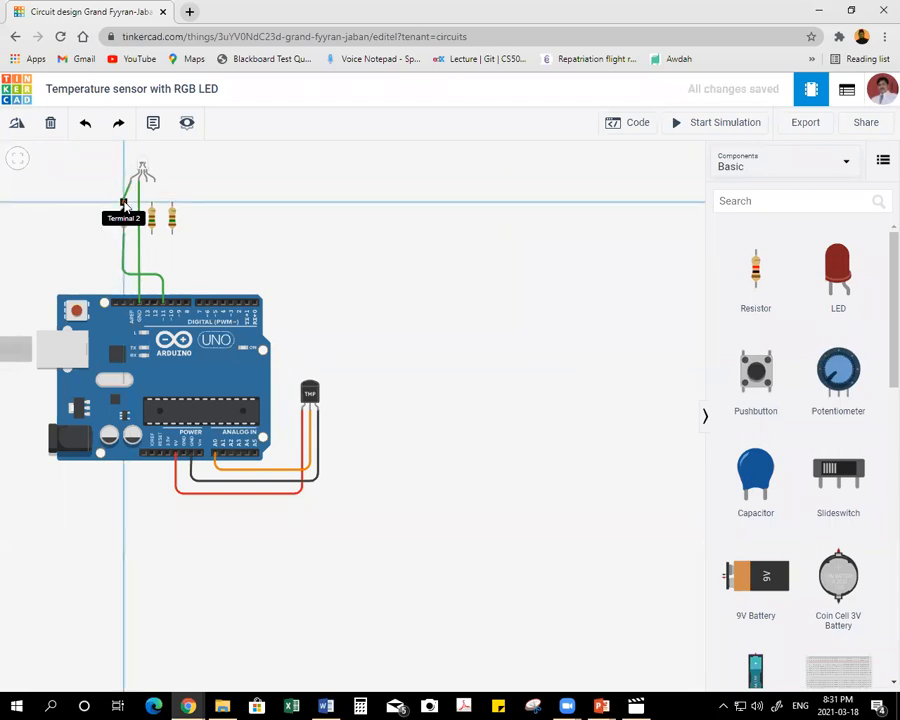
{"action": "left_click", "coordinate": [124, 208]}
{"action": "left_click", "coordinate": [588, 186]}
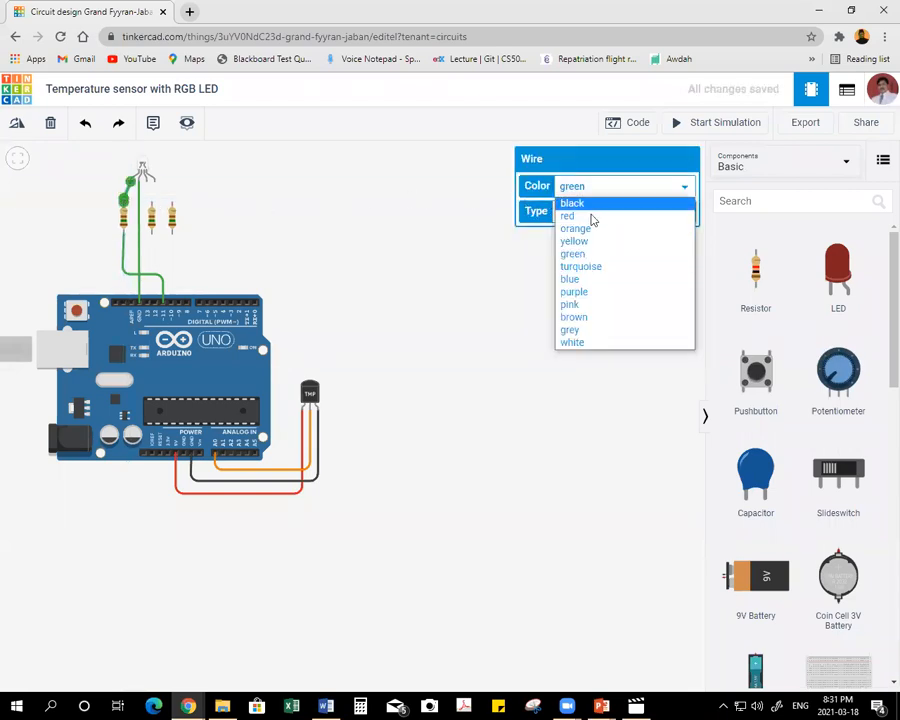
{"action": "left_click", "coordinate": [586, 216]}
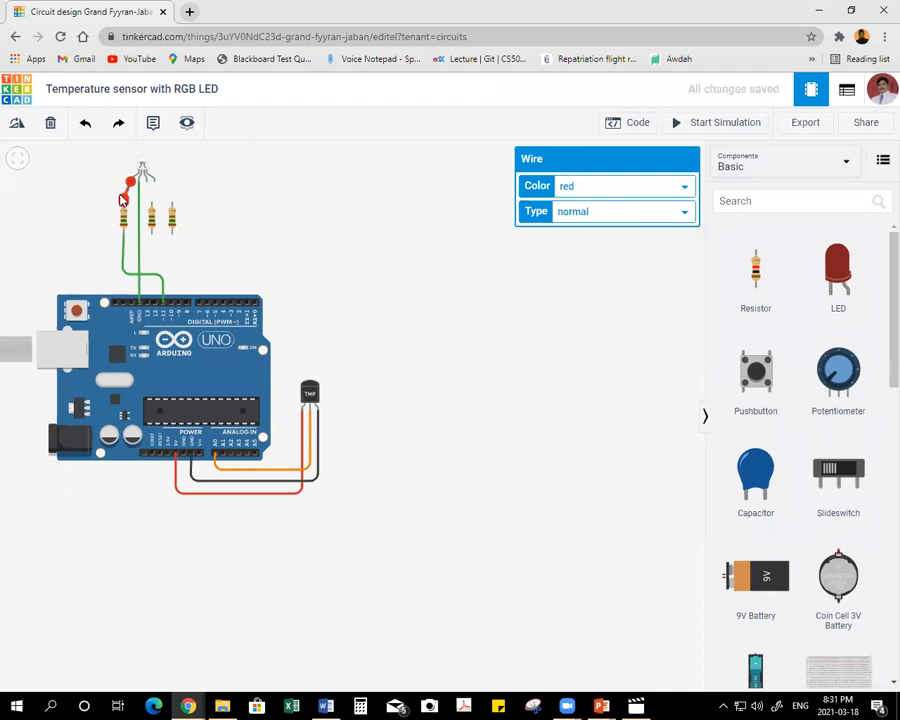
{"action": "left_click", "coordinate": [248, 248]}
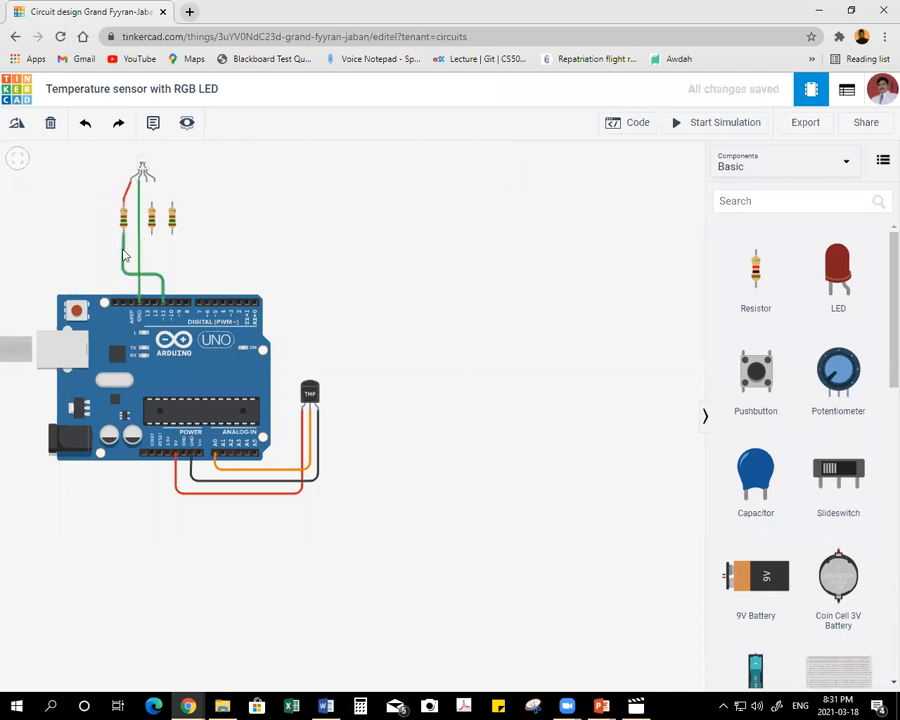
Recolour the wire between the left resistor and digital pin 11 red.
{"action": "left_click", "coordinate": [123, 251]}
{"action": "left_click", "coordinate": [578, 189]}
{"action": "left_click", "coordinate": [576, 217]}
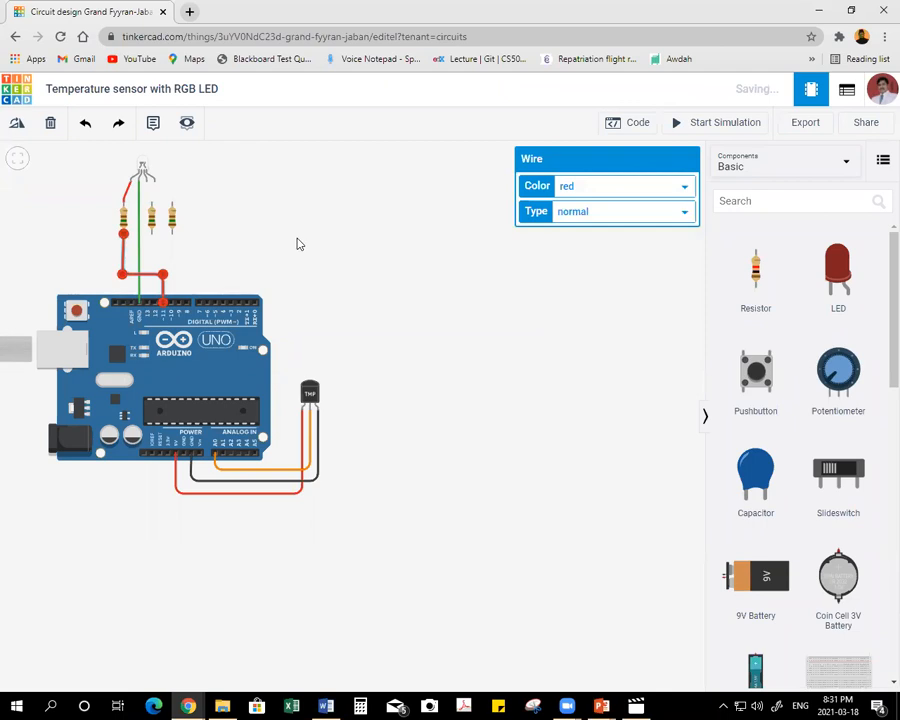
{"action": "left_click", "coordinate": [84, 186]}
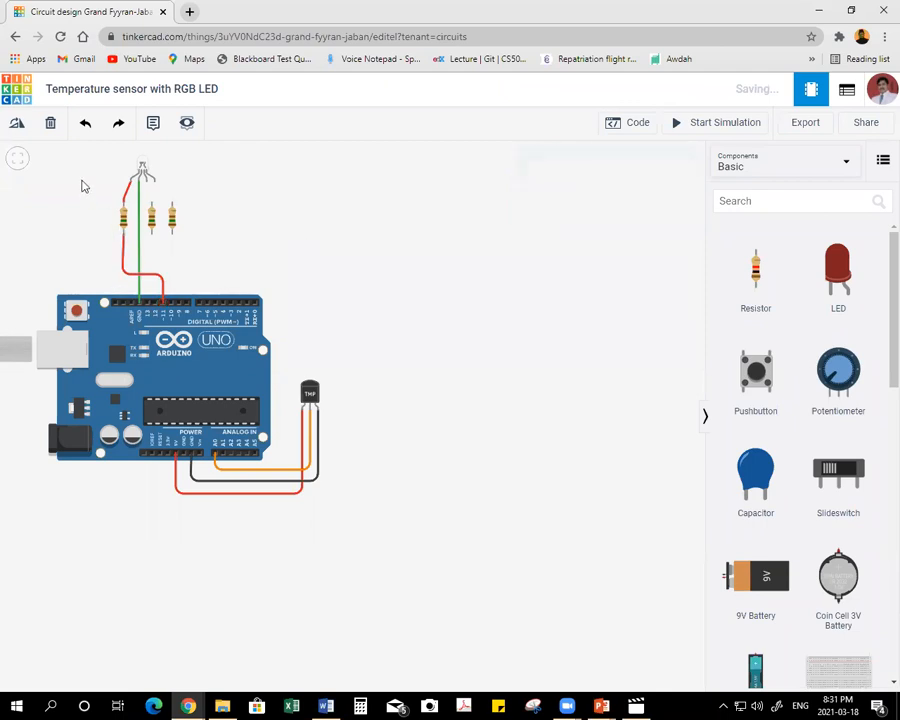
Wire the RGB LED's Blue leg to the middle resistor's upper terminal and colour the wire blue.
{"action": "left_click", "coordinate": [146, 183]}
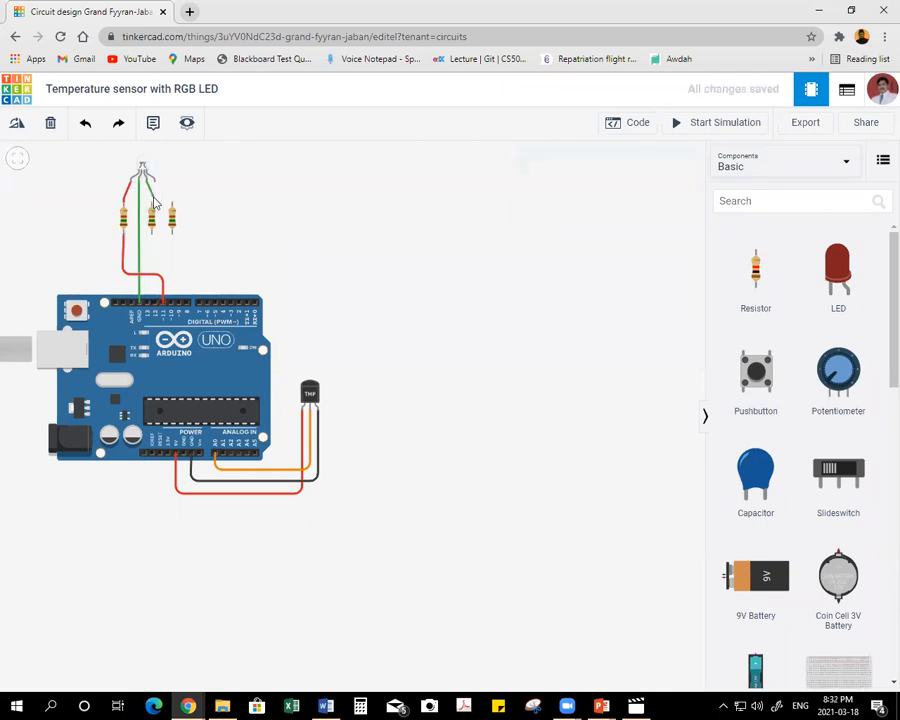
{"action": "left_click", "coordinate": [151, 204]}
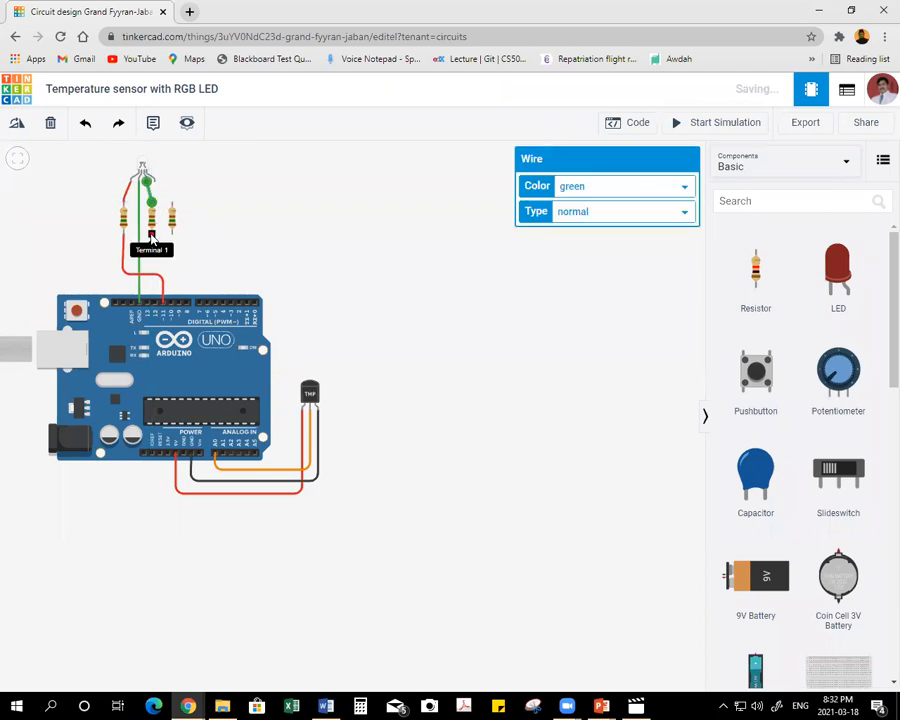
{"action": "left_click", "coordinate": [615, 187]}
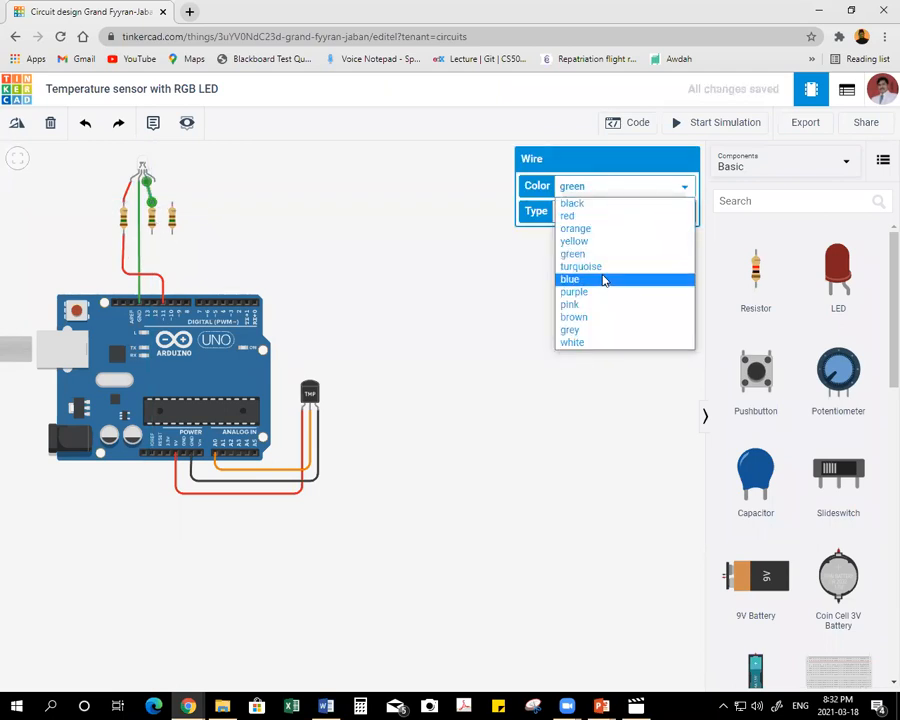
{"action": "left_click", "coordinate": [600, 279]}
Wire the middle resistor's lower terminal to digital pin 10 with one bend and colour the wire blue.
{"action": "left_click", "coordinate": [160, 252]}
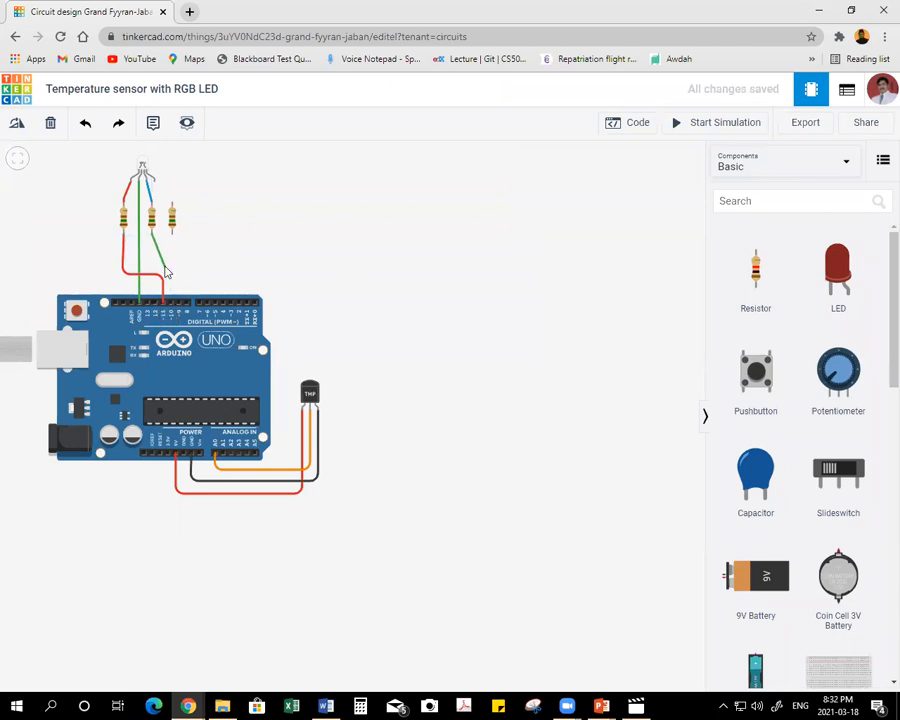
{"action": "left_click", "coordinate": [167, 268]}
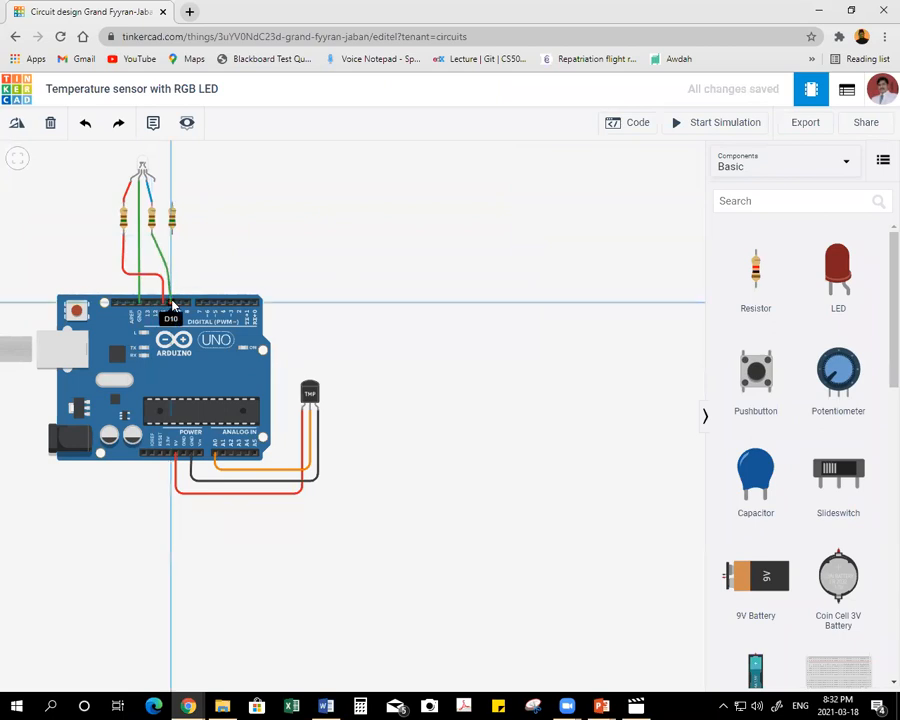
{"action": "left_click", "coordinate": [170, 300]}
{"action": "left_click", "coordinate": [603, 190]}
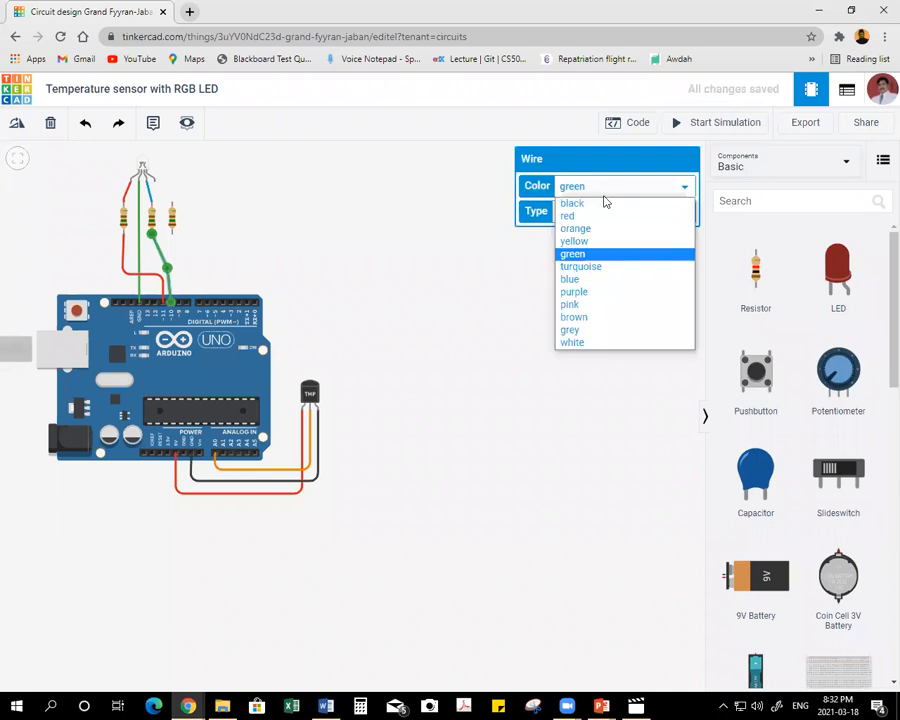
{"action": "left_click", "coordinate": [587, 280]}
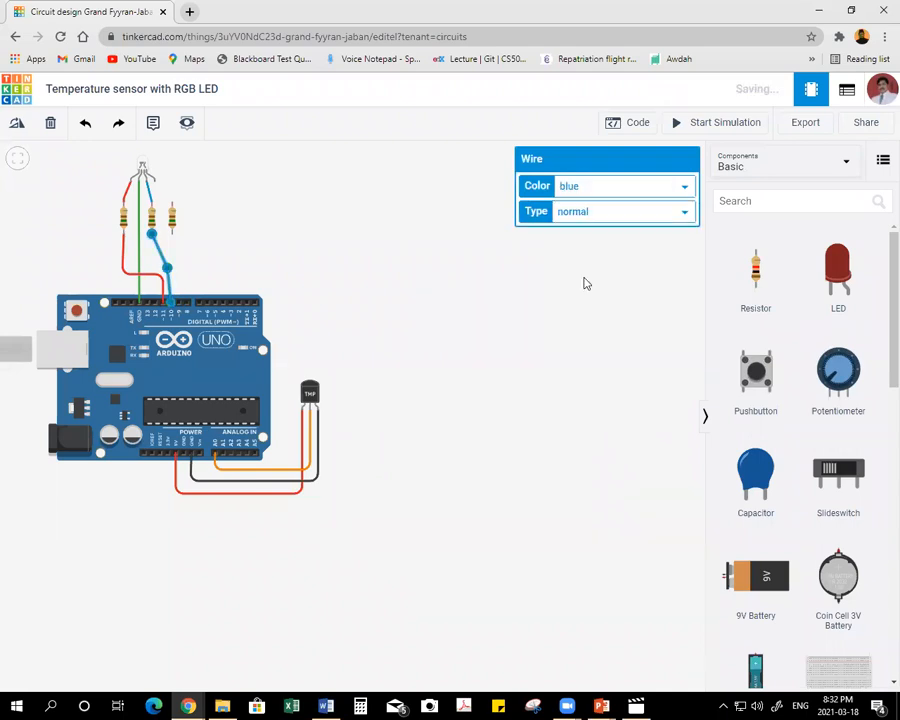
Connect the RGB LED's rightmost leg through the right resistor to digital pin 9, using green wires.
{"action": "left_click", "coordinate": [155, 183]}
{"action": "left_click", "coordinate": [172, 209]}
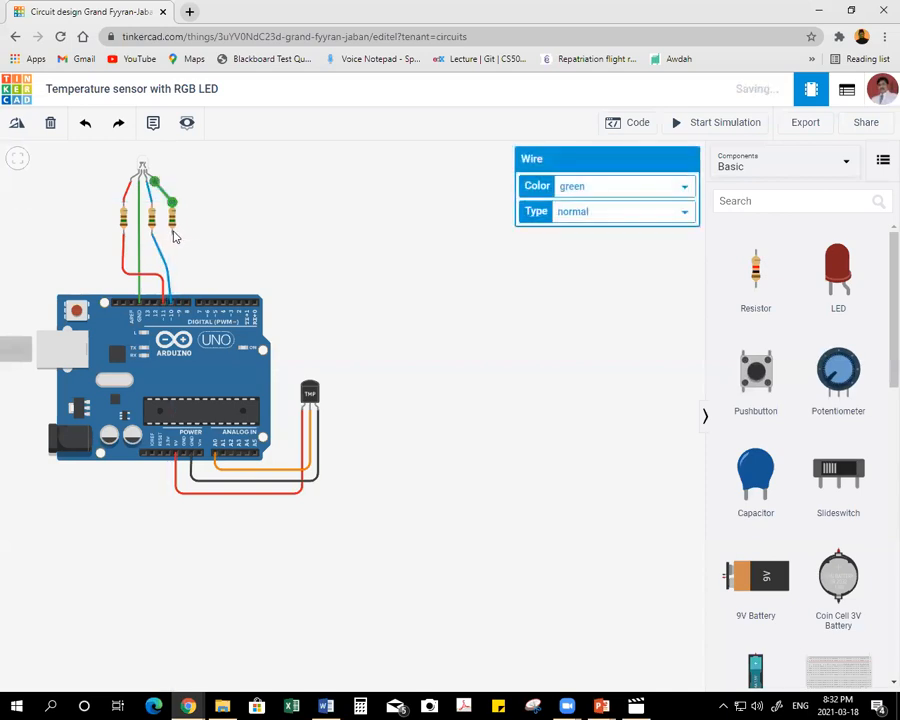
{"action": "left_click", "coordinate": [172, 236]}
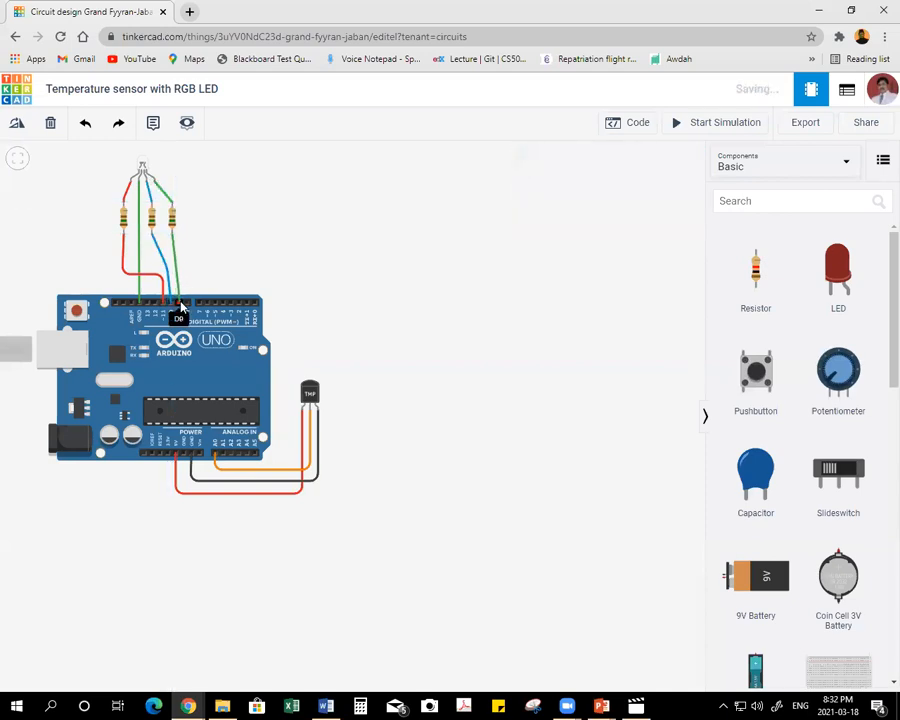
{"action": "left_click", "coordinate": [180, 306]}
{"action": "left_click", "coordinate": [603, 188]}
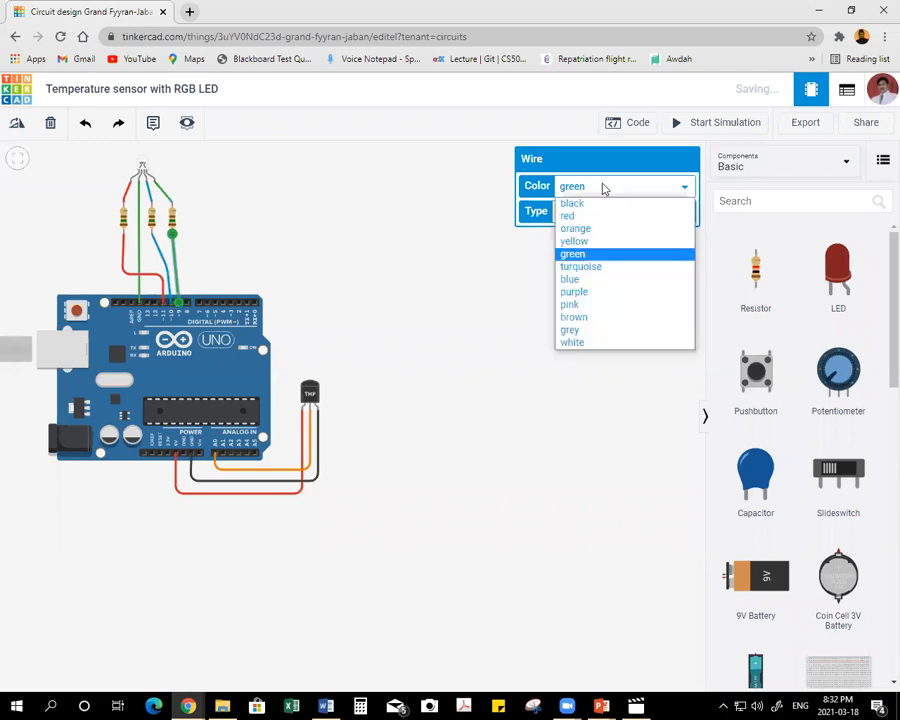
{"action": "left_click", "coordinate": [284, 218]}
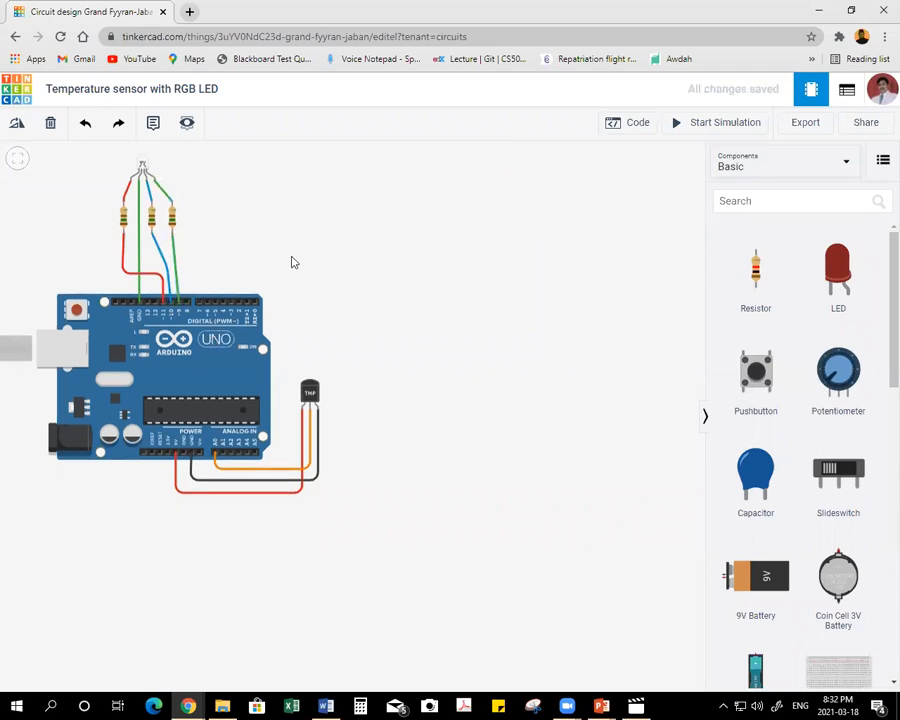
Open the block code editor, widen it, and delete all the default blinking-LED blocks.
{"action": "scroll", "coordinate": [312, 264], "scroll_direction": "up", "scroll_amount": 1}
{"action": "mouse_move", "coordinate": [215, 267]}
{"action": "left_mouse_down"}
{"action": "mouse_move", "coordinate": [214, 307]}
{"action": "mouse_move", "coordinate": [198, 275]}
{"action": "left_mouse_up"}
{"action": "scroll", "coordinate": [197, 336], "scroll_direction": "up", "scroll_amount": 2}
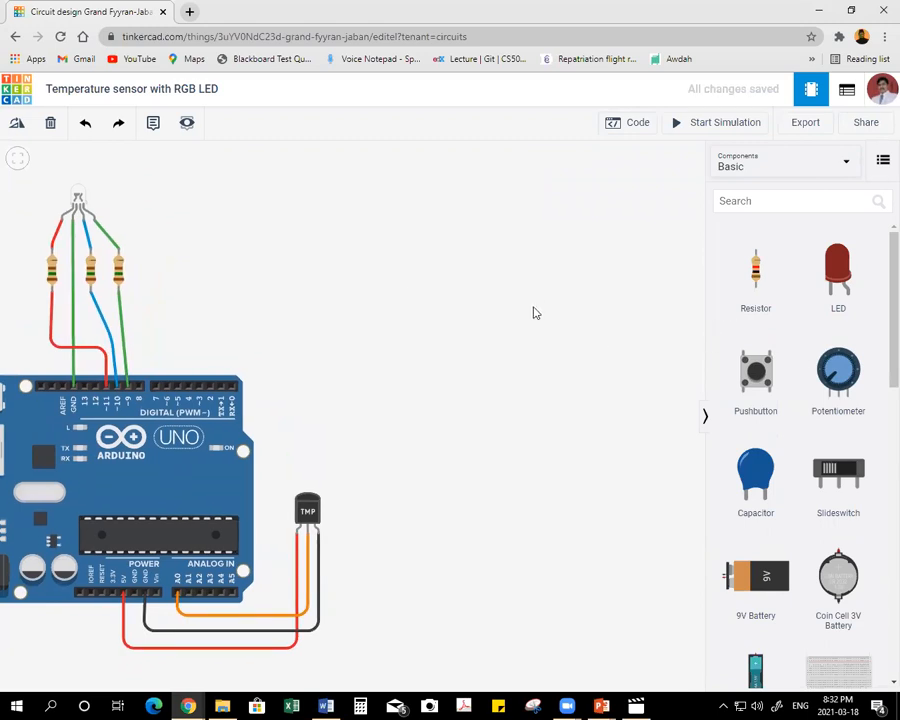
{"action": "left_click", "coordinate": [637, 125]}
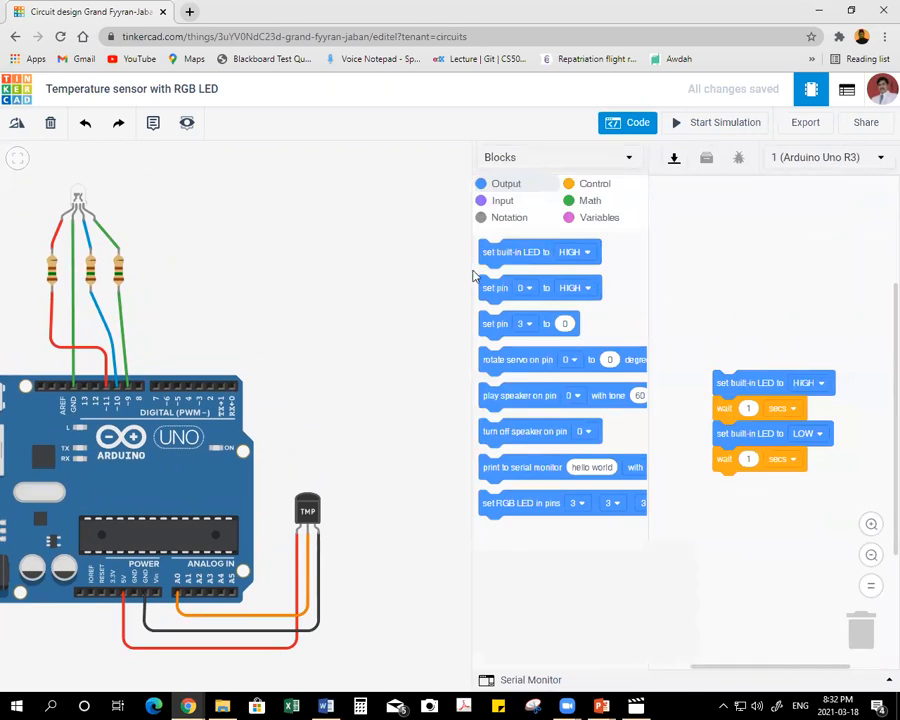
{"action": "left_click_drag", "start_coordinate": [470, 271], "coordinate": [332, 274]}
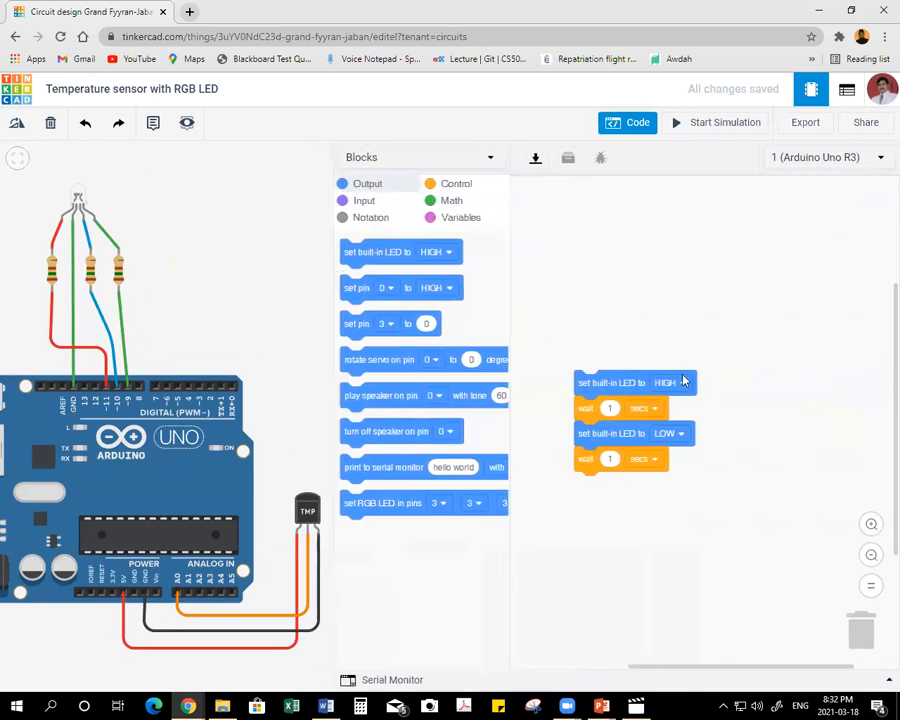
{"action": "left_click_drag", "start_coordinate": [684, 380], "coordinate": [860, 632]}
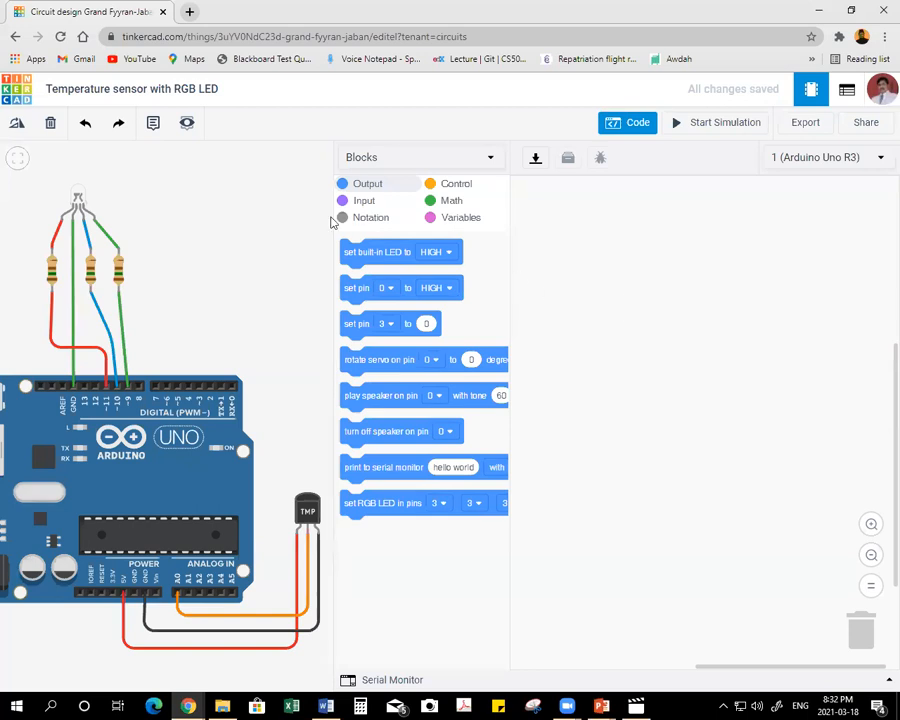
Create a code variable named Temperature.
{"action": "left_click", "coordinate": [457, 220]}
{"action": "left_click", "coordinate": [395, 250]}
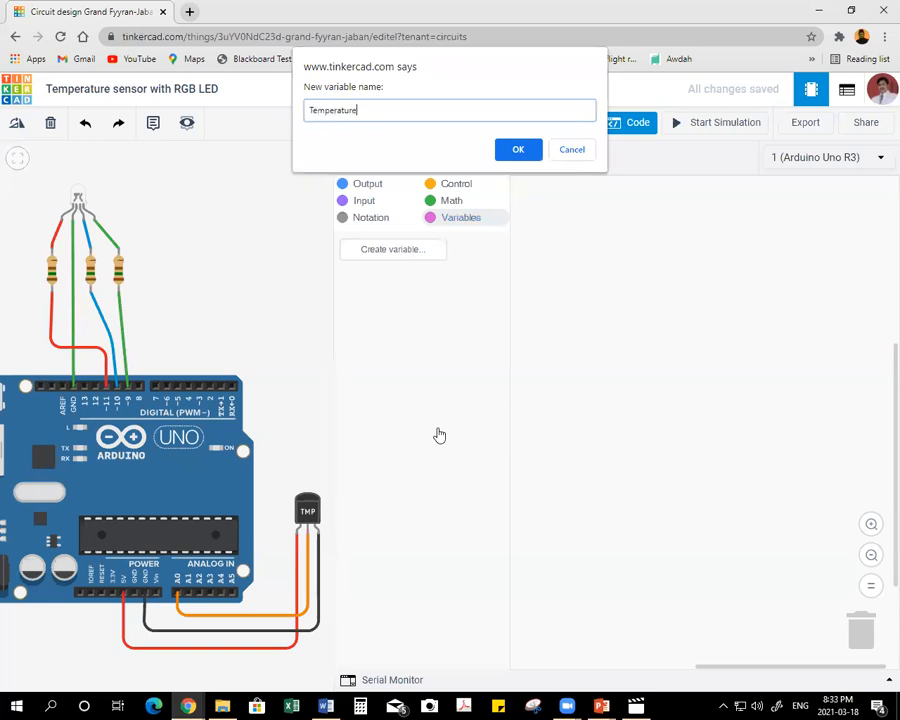
{"action": "left_click", "coordinate": [520, 151]}
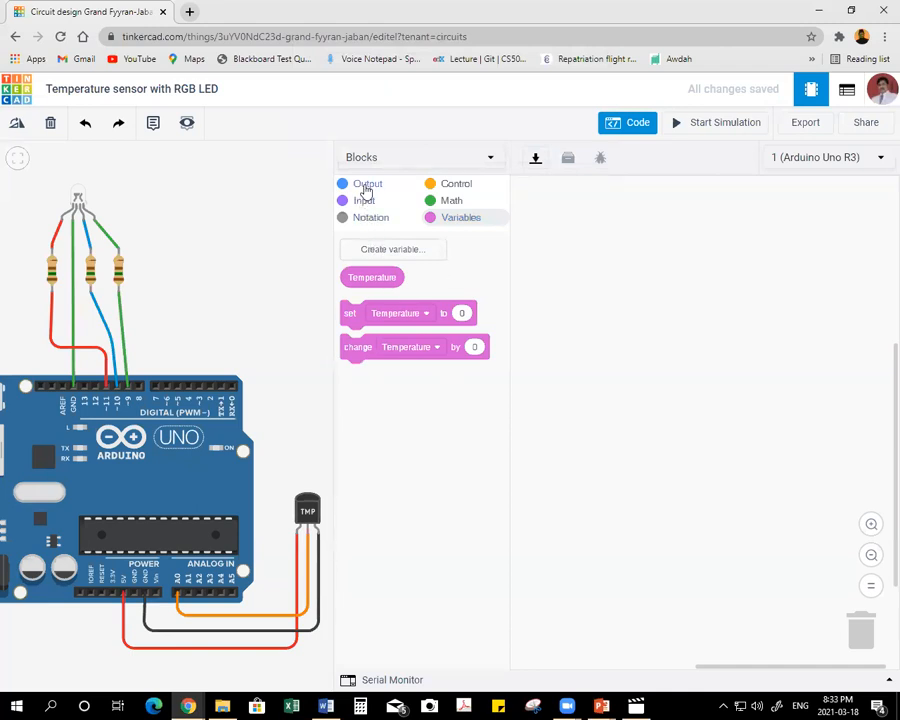
Add a block that sets the Temperature variable to the empty program workspace.
{"action": "left_click", "coordinate": [366, 187]}
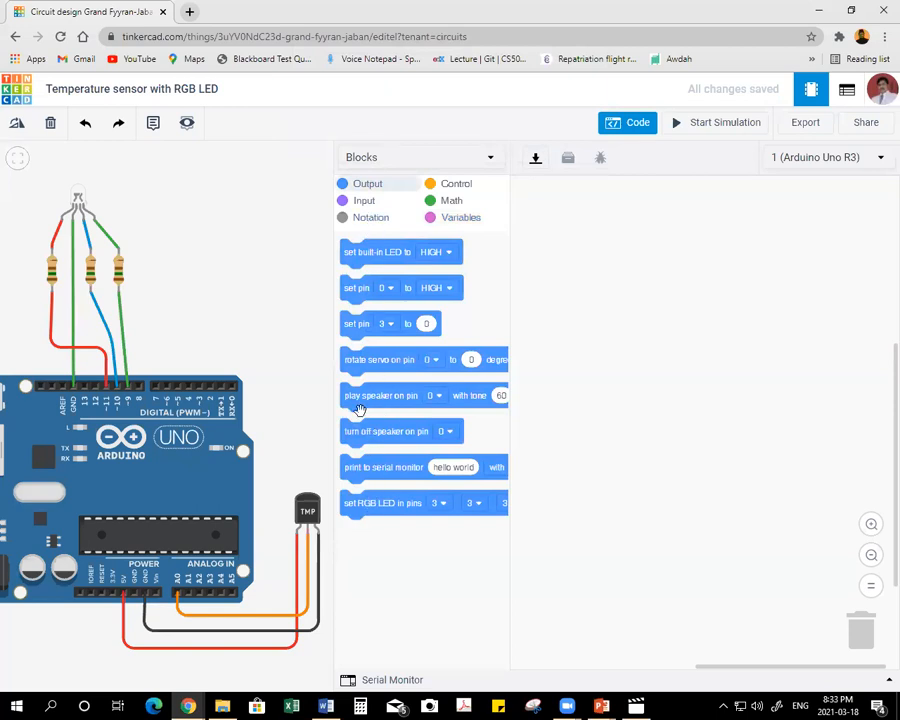
{"action": "left_click", "coordinate": [364, 203]}
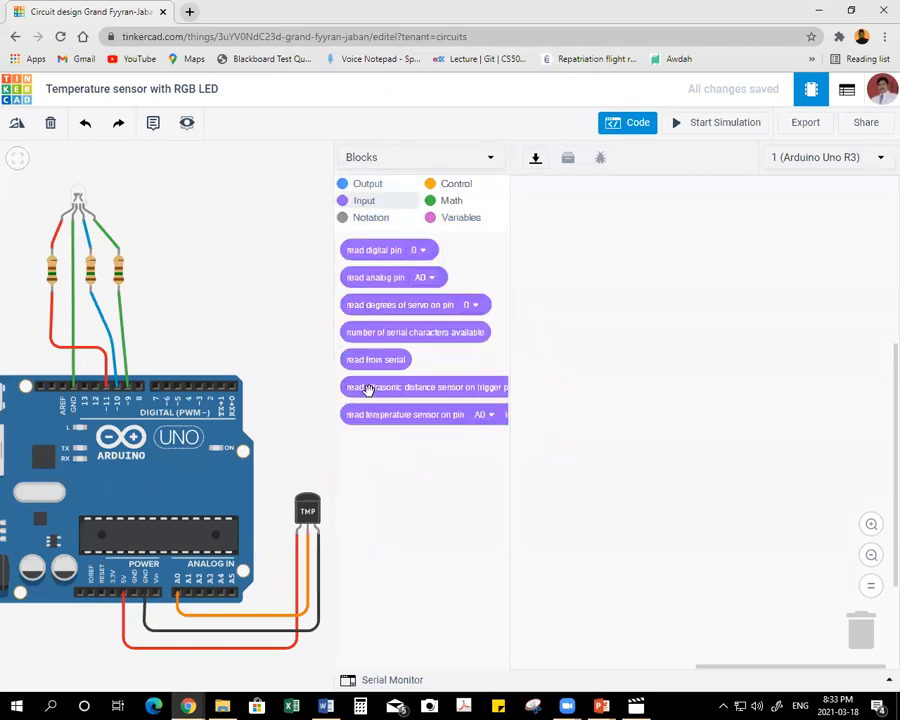
{"action": "left_click", "coordinate": [452, 220]}
{"action": "left_click_drag", "start_coordinate": [352, 316], "coordinate": [532, 265]}
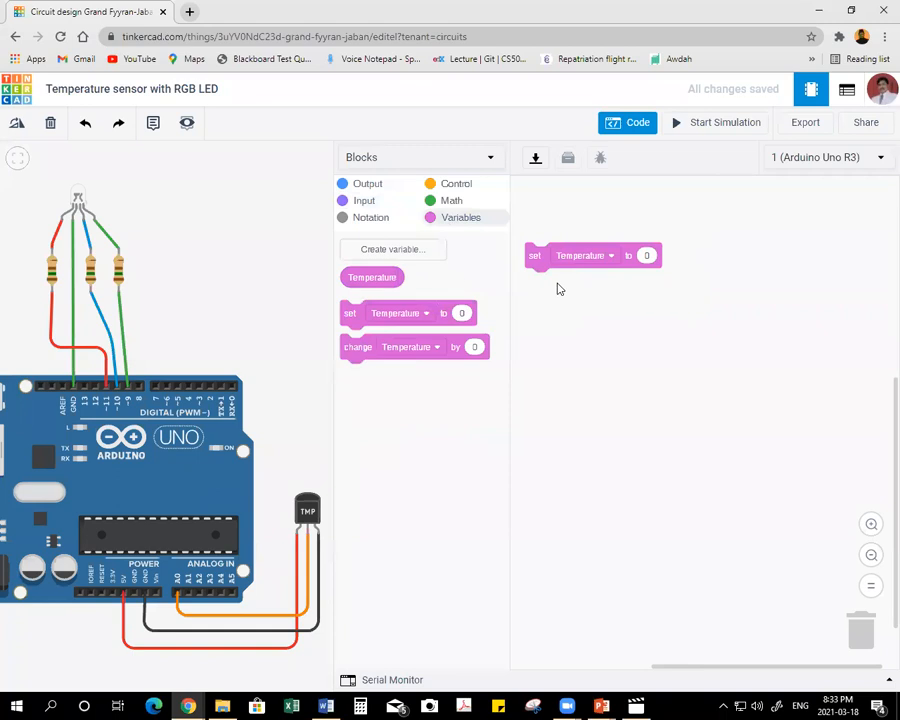
Set Temperature's value to the temperature sensor reading on pin A0 and check the unit choices, keeping °C.
{"action": "left_click", "coordinate": [364, 201]}
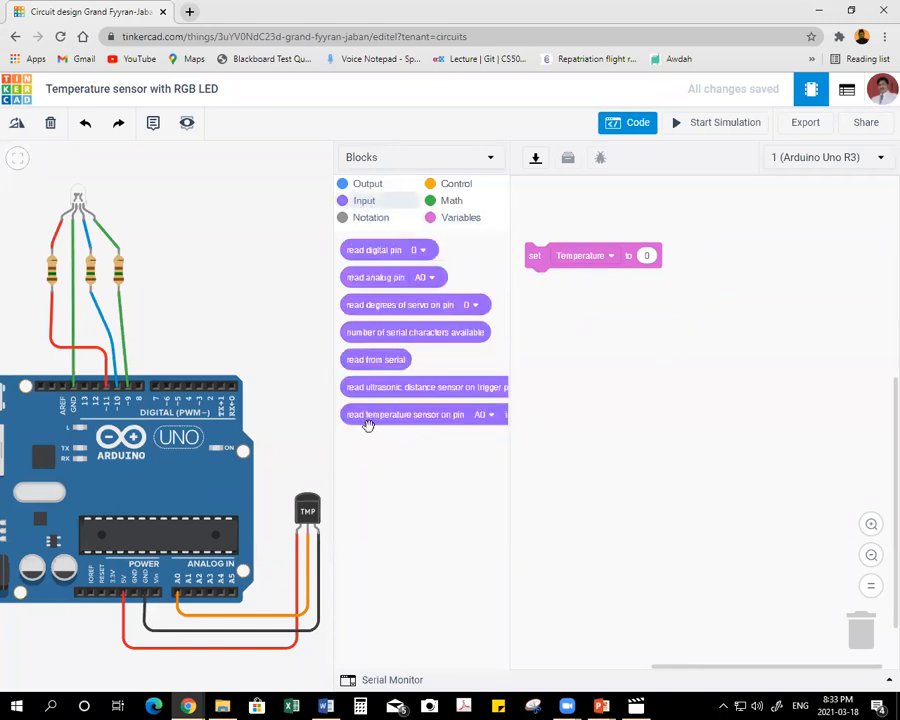
{"action": "left_click_drag", "start_coordinate": [369, 417], "coordinate": [661, 261]}
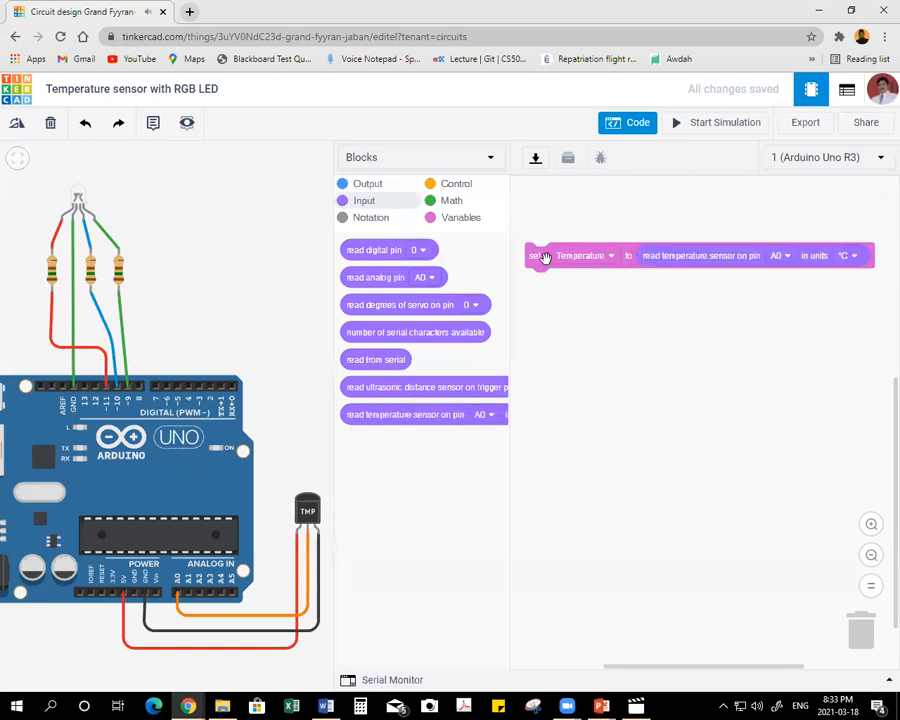
{"action": "left_click", "coordinate": [845, 242]}
{"action": "left_click", "coordinate": [758, 338]}
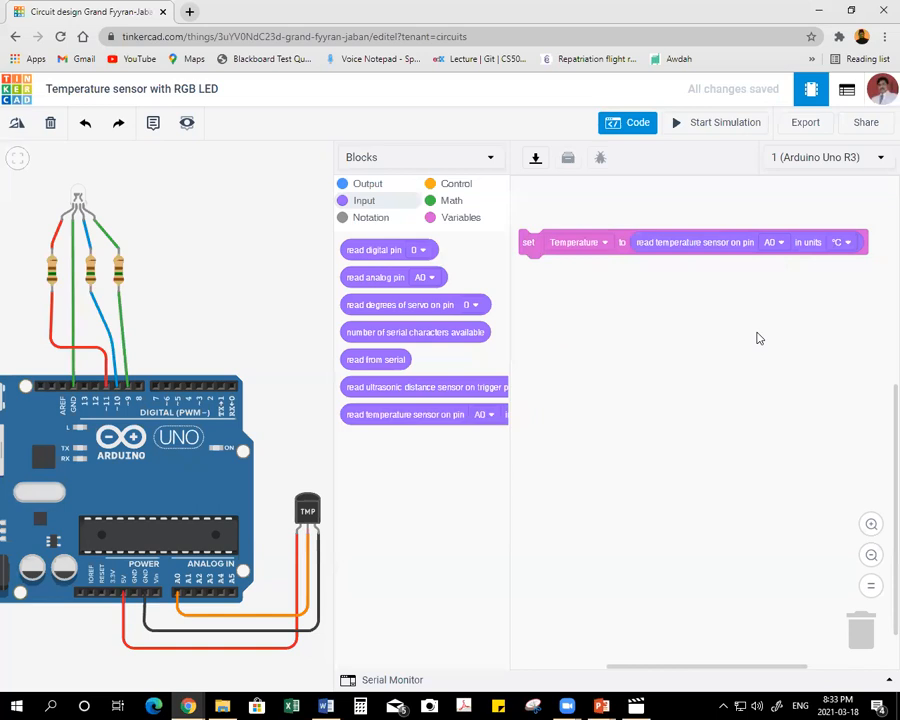
{"action": "left_click", "coordinate": [847, 243]}
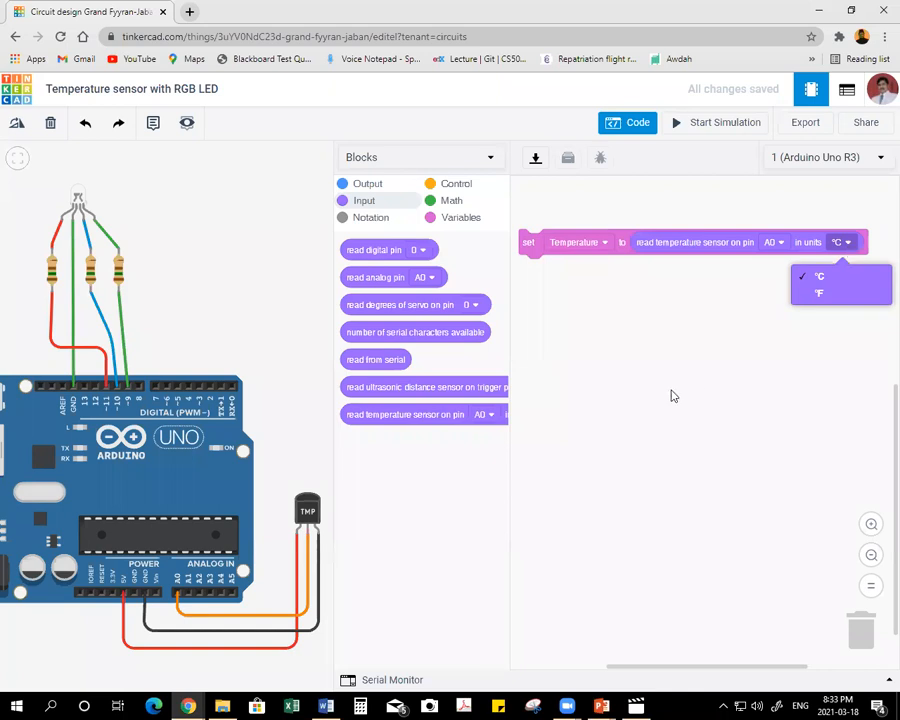
Attach an if-then block beneath the Temperature assignment and insert a number comparison as its condition.
{"action": "left_click", "coordinate": [742, 380]}
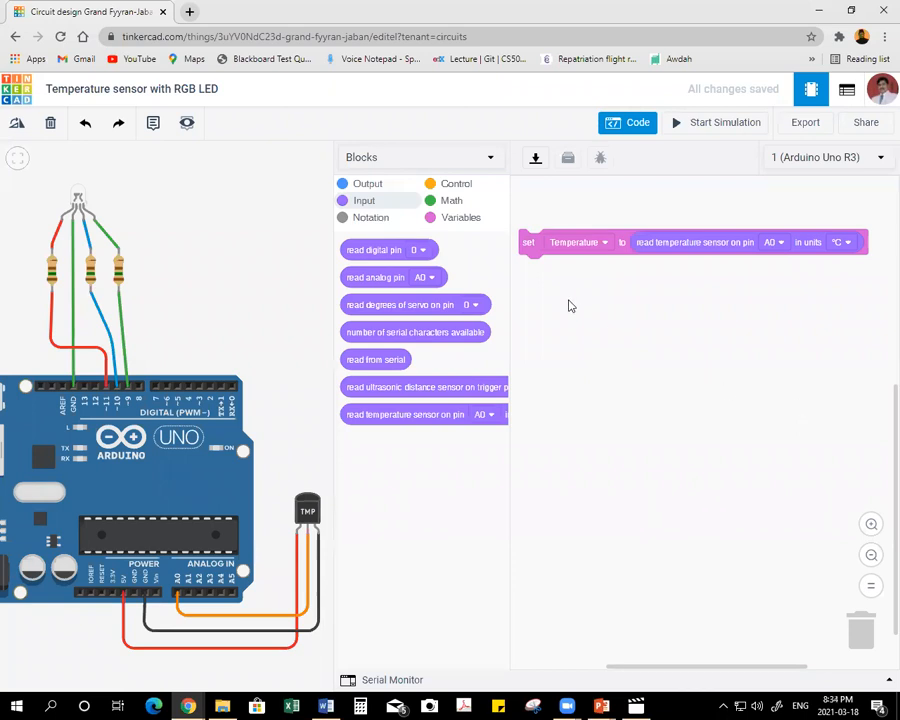
{"action": "left_click", "coordinate": [452, 184]}
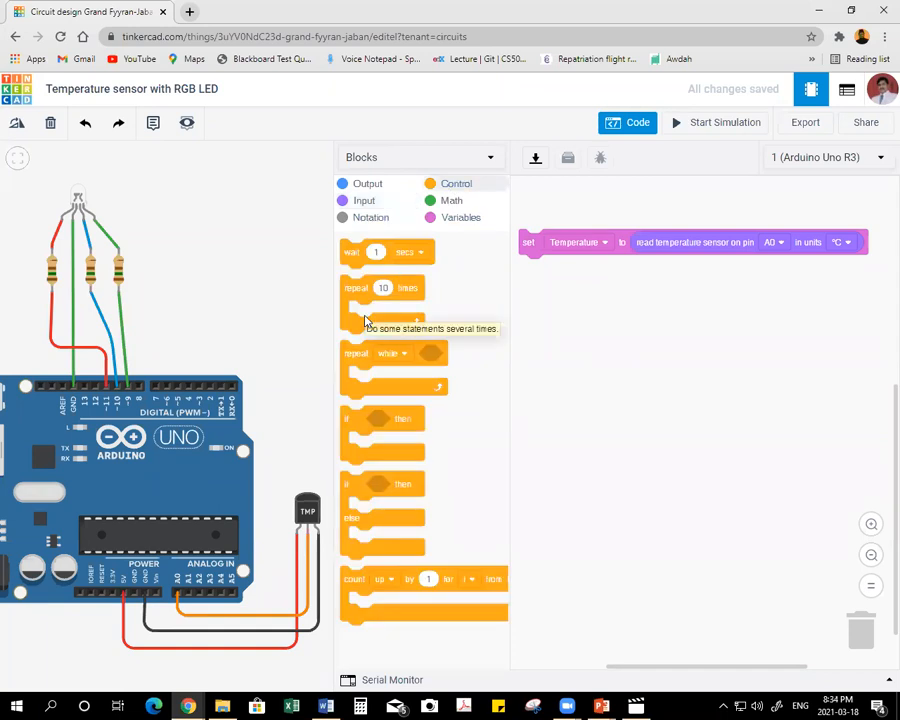
{"action": "left_click_drag", "start_coordinate": [354, 428], "coordinate": [531, 280]}
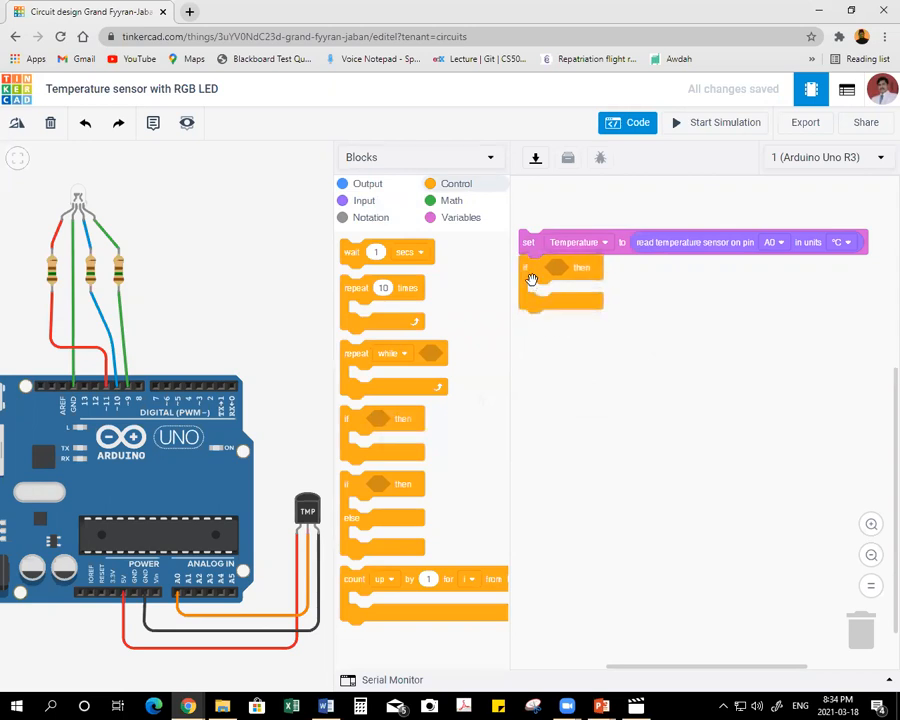
{"action": "left_click", "coordinate": [448, 203]}
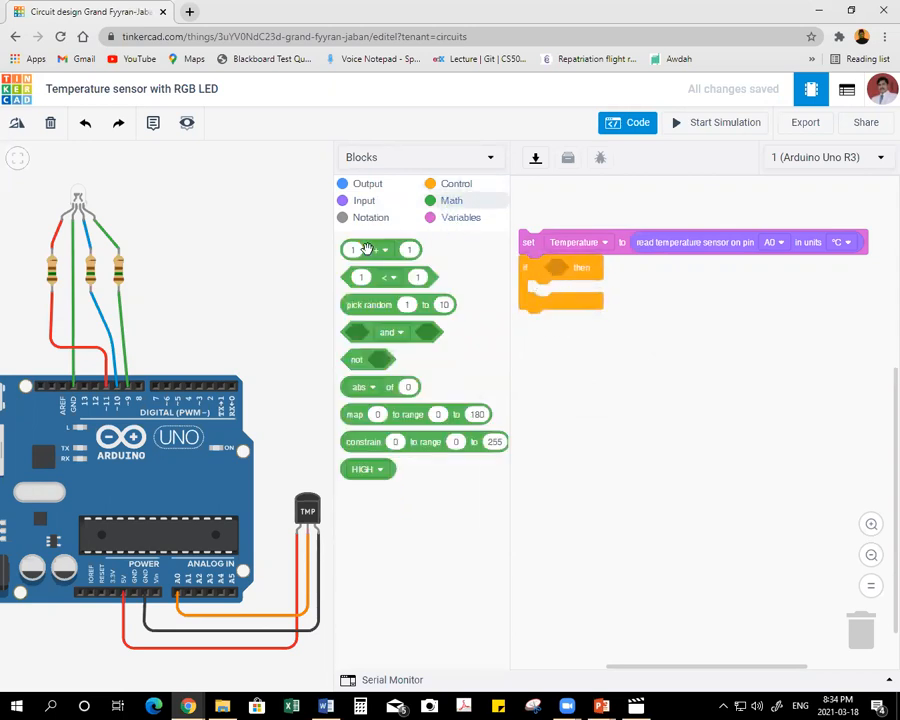
{"action": "left_click_drag", "start_coordinate": [347, 277], "coordinate": [556, 278]}
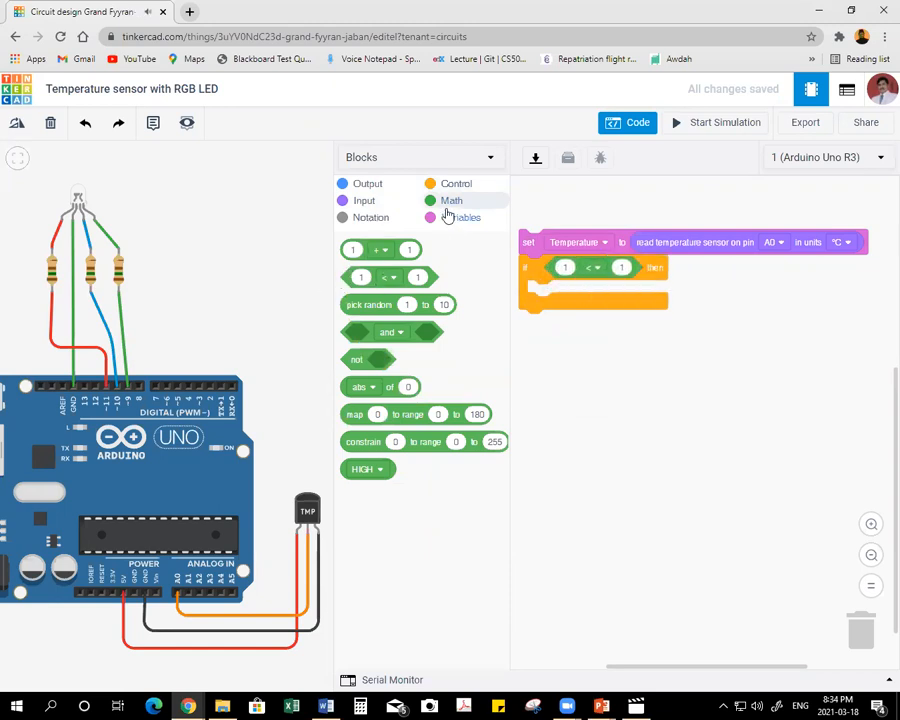
Complete the if condition as Temperature greater than 50, using the Temperature variable on the first side.
{"action": "left_click", "coordinate": [440, 219]}
{"action": "left_click_drag", "start_coordinate": [356, 277], "coordinate": [588, 270]}
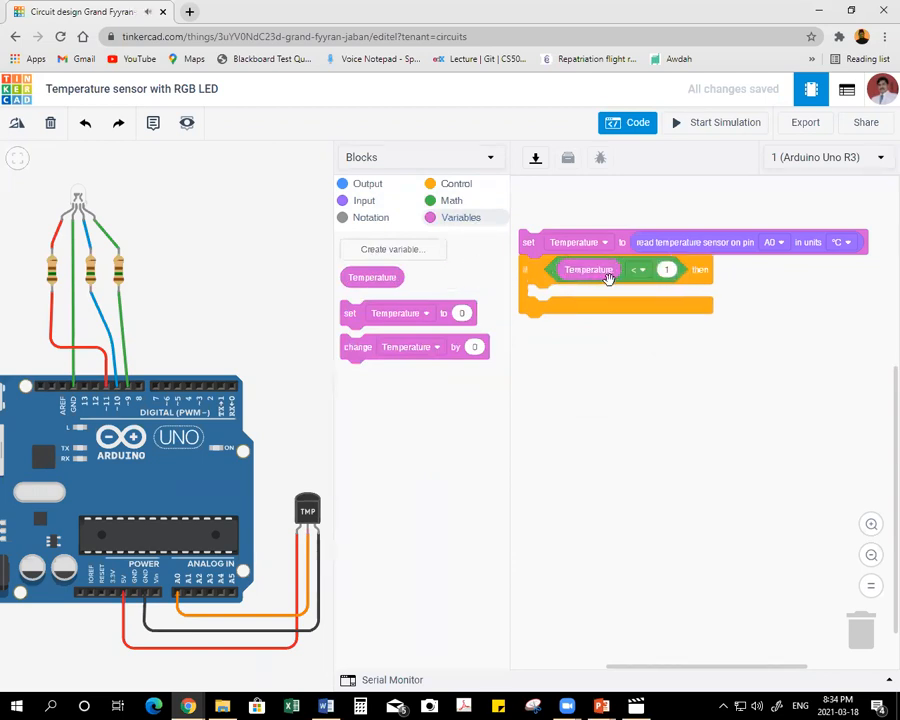
{"action": "left_click", "coordinate": [645, 272]}
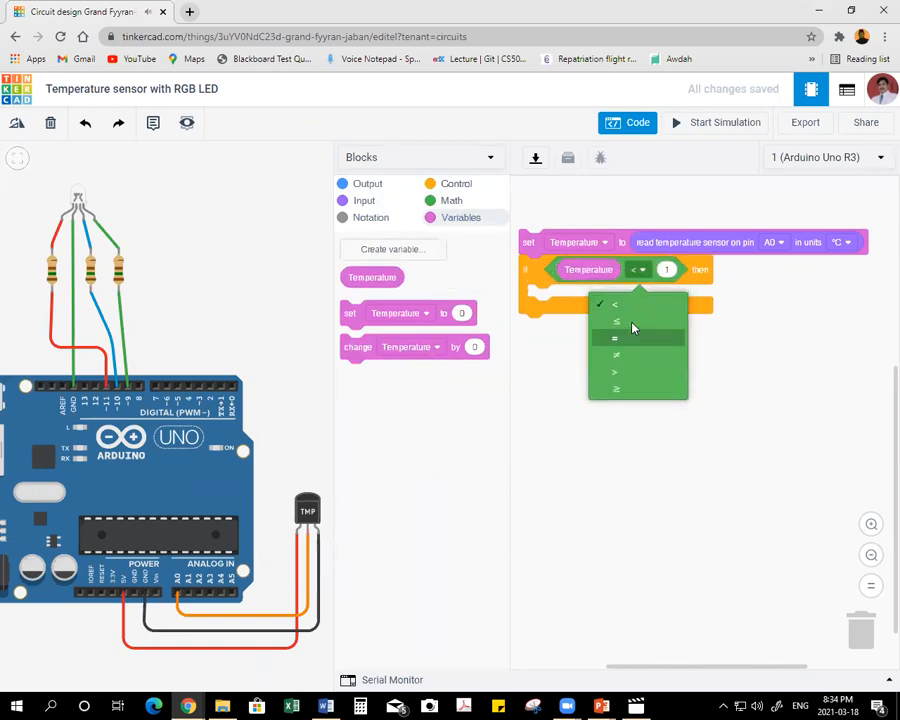
{"action": "left_click", "coordinate": [629, 372]}
{"action": "left_click", "coordinate": [666, 269]}
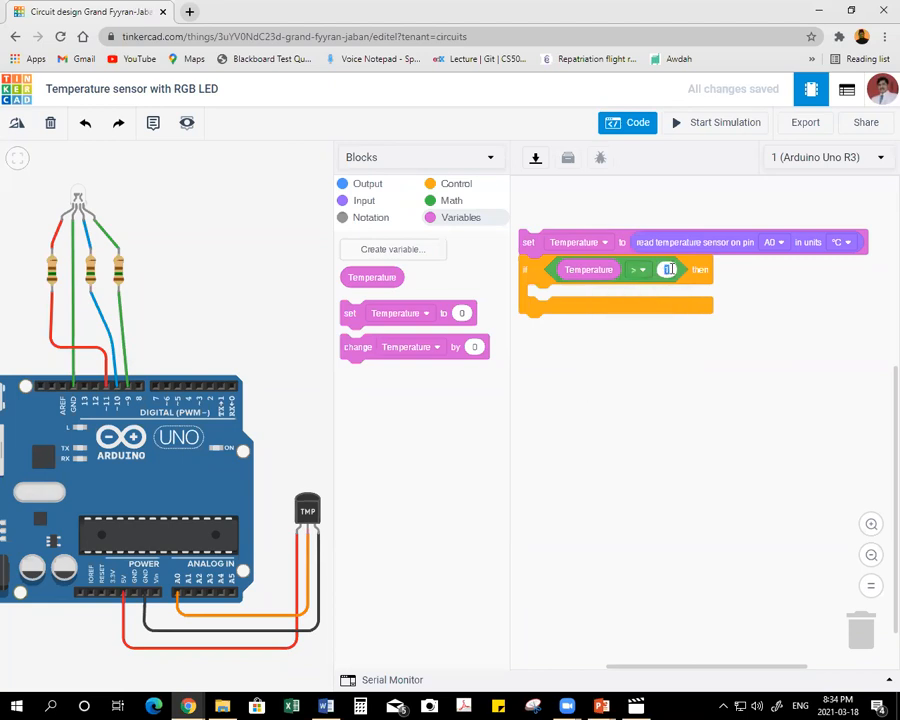
{"action": "left_click", "coordinate": [761, 364]}
Place a set RGB LED block inside the if block and set its first pin to 11.
{"action": "left_click", "coordinate": [368, 186]}
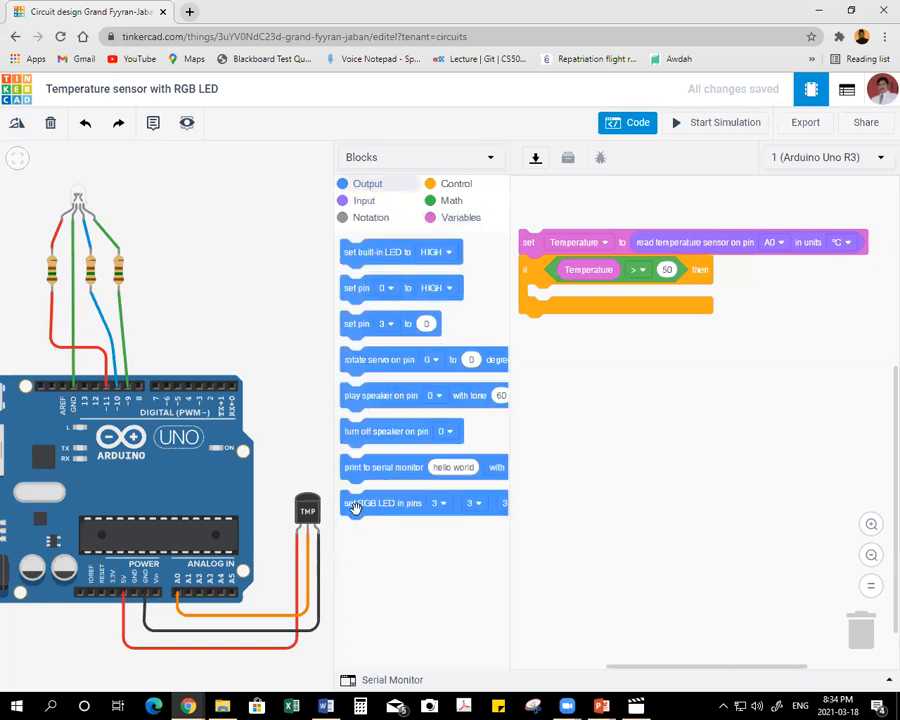
{"action": "left_click_drag", "start_coordinate": [352, 510], "coordinate": [542, 306]}
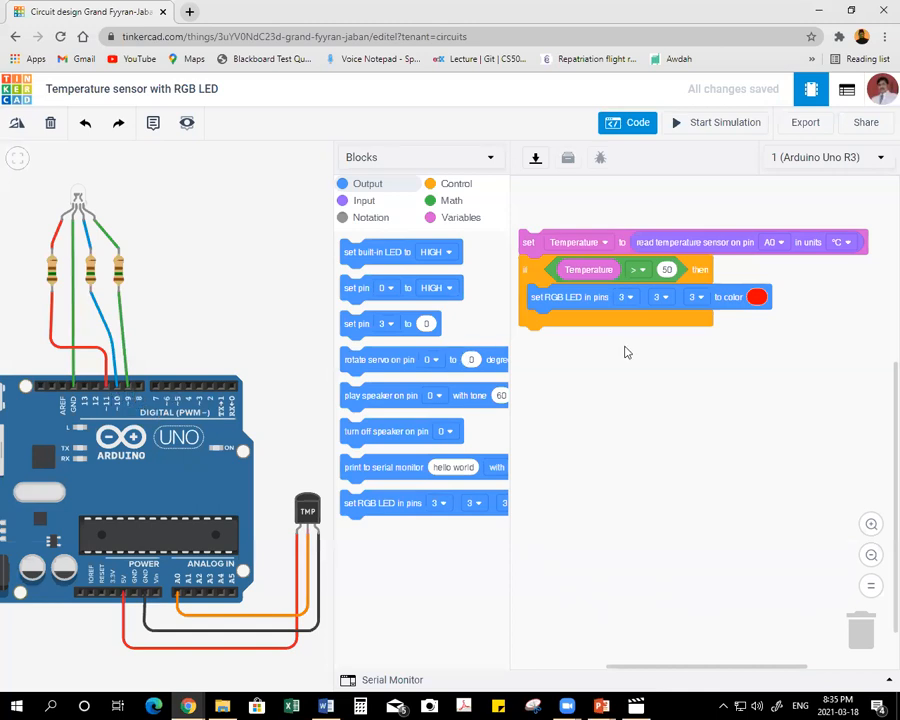
{"action": "left_click", "coordinate": [626, 297]}
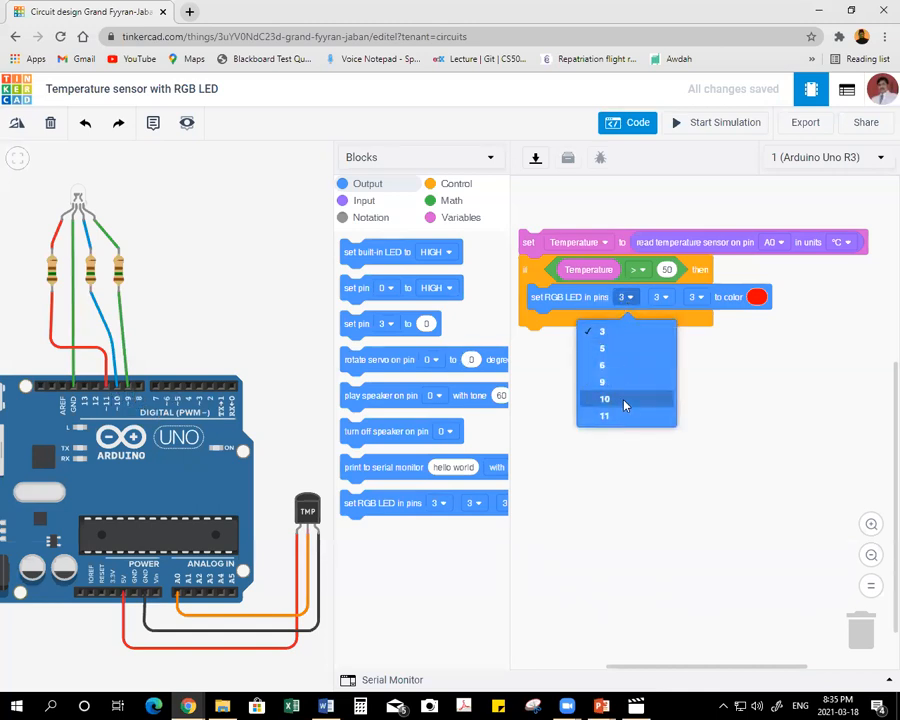
{"action": "left_click", "coordinate": [617, 400]}
{"action": "left_click", "coordinate": [662, 298]}
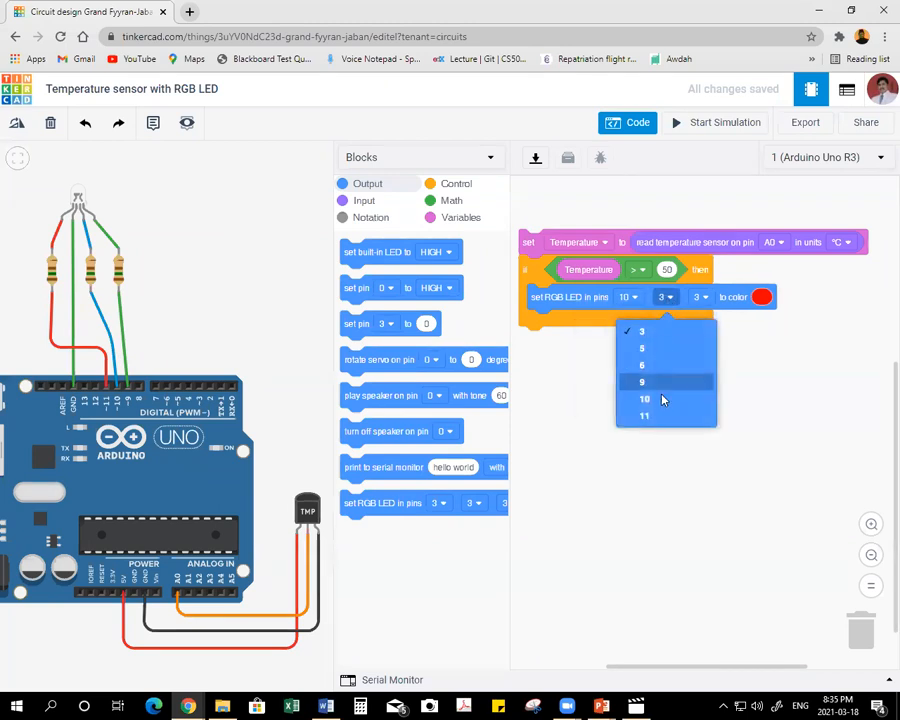
{"action": "left_click", "coordinate": [626, 297]}
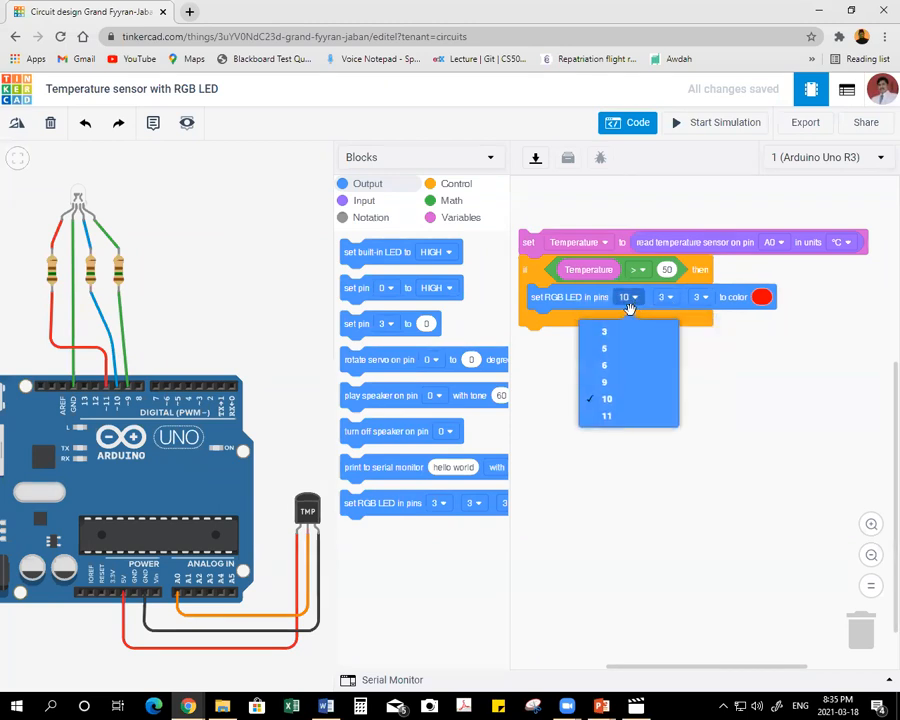
{"action": "left_click", "coordinate": [607, 416]}
Set the RGB LED block's second pin to 10 and third pin to 9, with red as the color.
{"action": "left_click", "coordinate": [662, 297]}
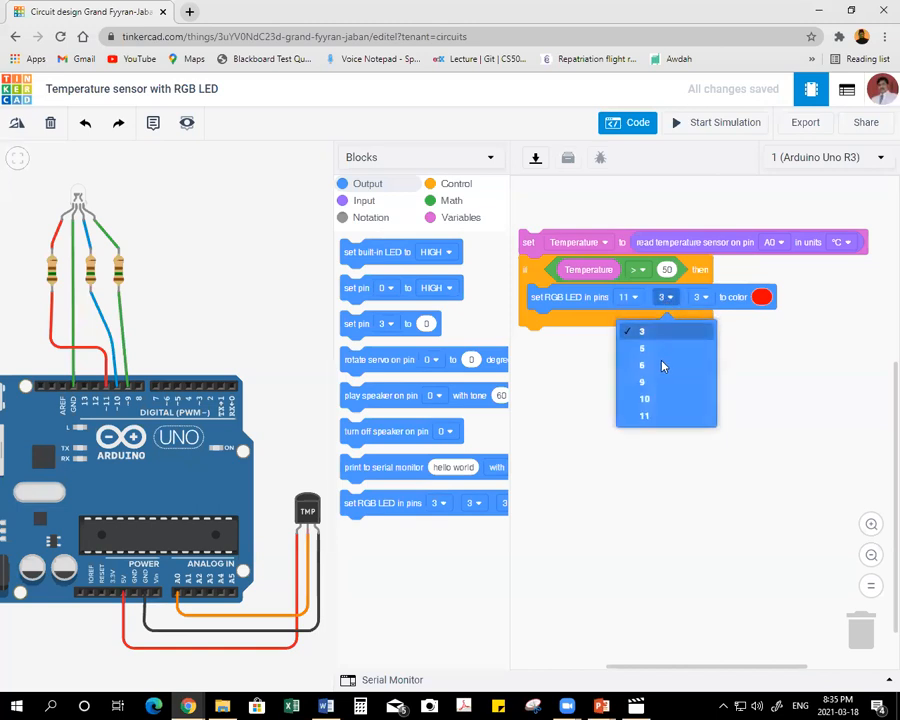
{"action": "left_click", "coordinate": [657, 389]}
{"action": "left_click", "coordinate": [662, 297]}
{"action": "left_click", "coordinate": [645, 398]}
{"action": "left_click", "coordinate": [702, 297]}
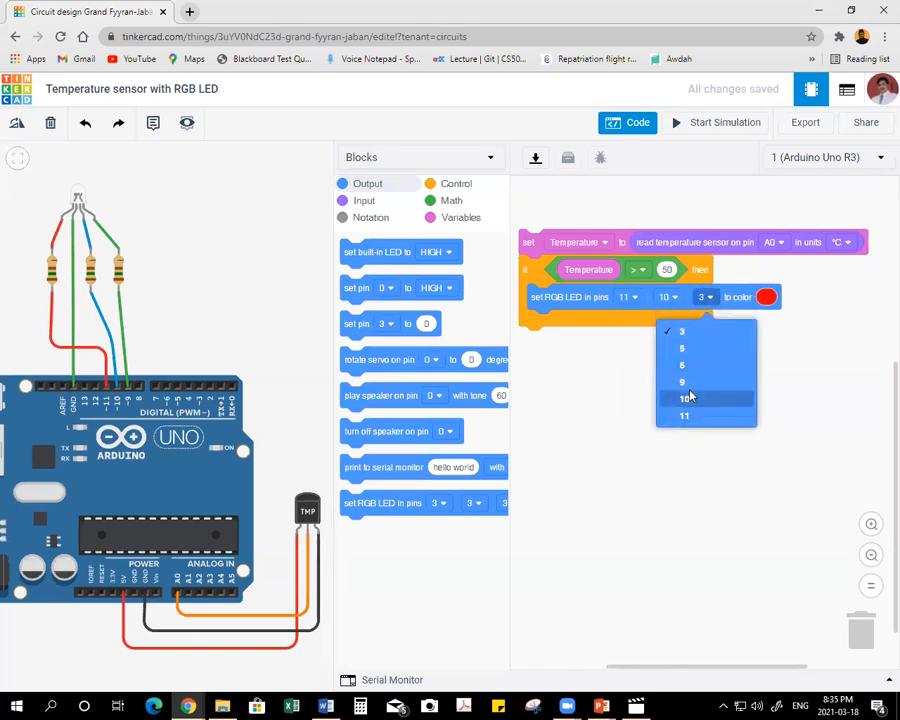
{"action": "left_click", "coordinate": [688, 388]}
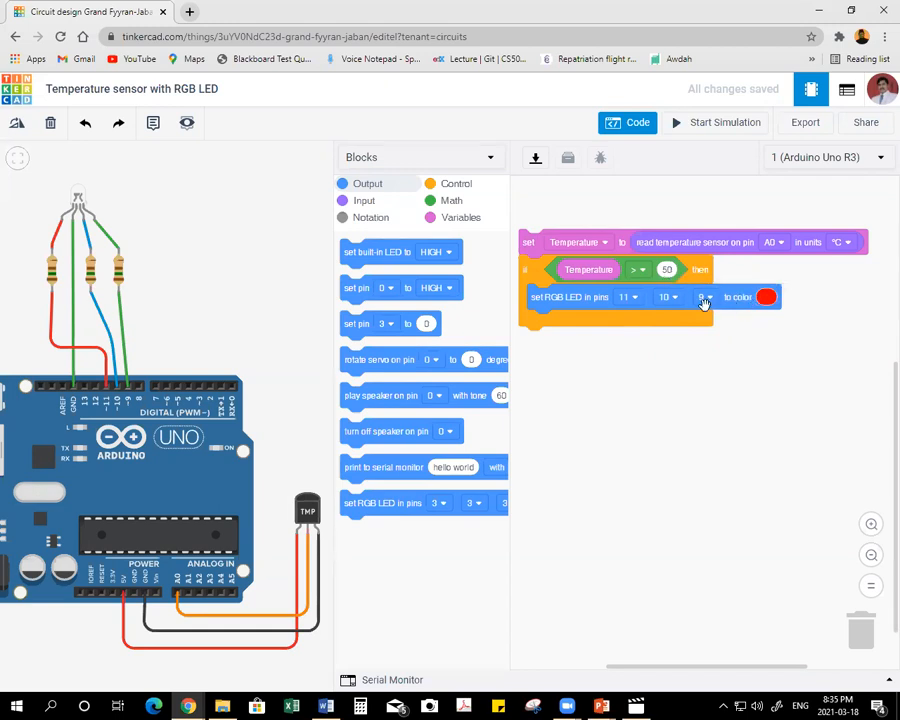
{"action": "left_click", "coordinate": [766, 297]}
{"action": "left_click", "coordinate": [782, 319]}
Pull the if block away from the Temperature assignment, duplicate it, and attach the copy directly beneath the original.
{"action": "left_click_drag", "start_coordinate": [527, 271], "coordinate": [548, 327]}
{"action": "right_click", "coordinate": [552, 334]}
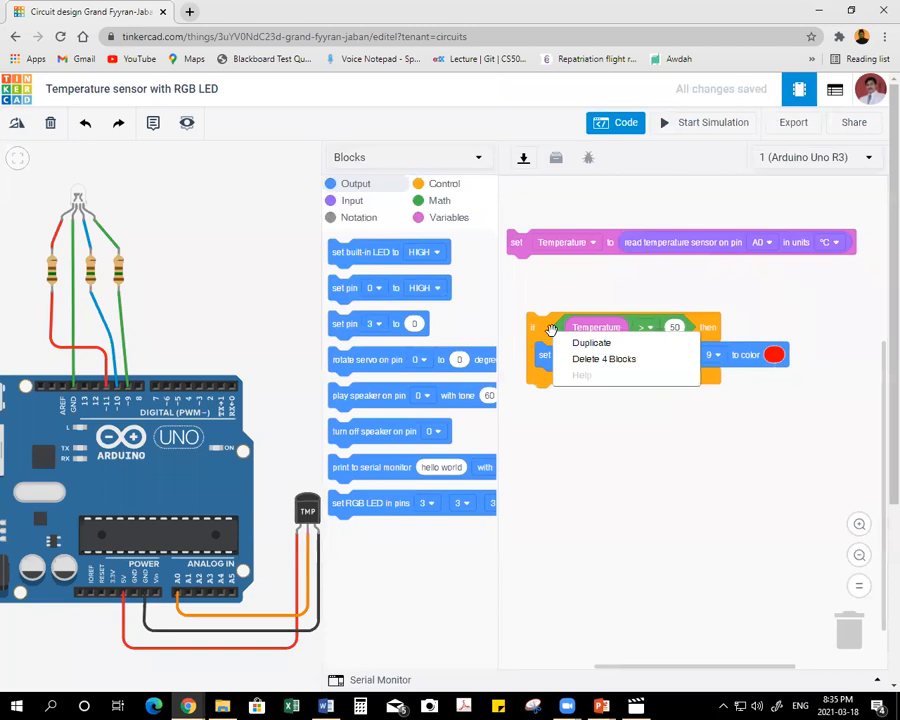
{"action": "left_click", "coordinate": [570, 342]}
{"action": "left_click", "coordinate": [544, 384]}
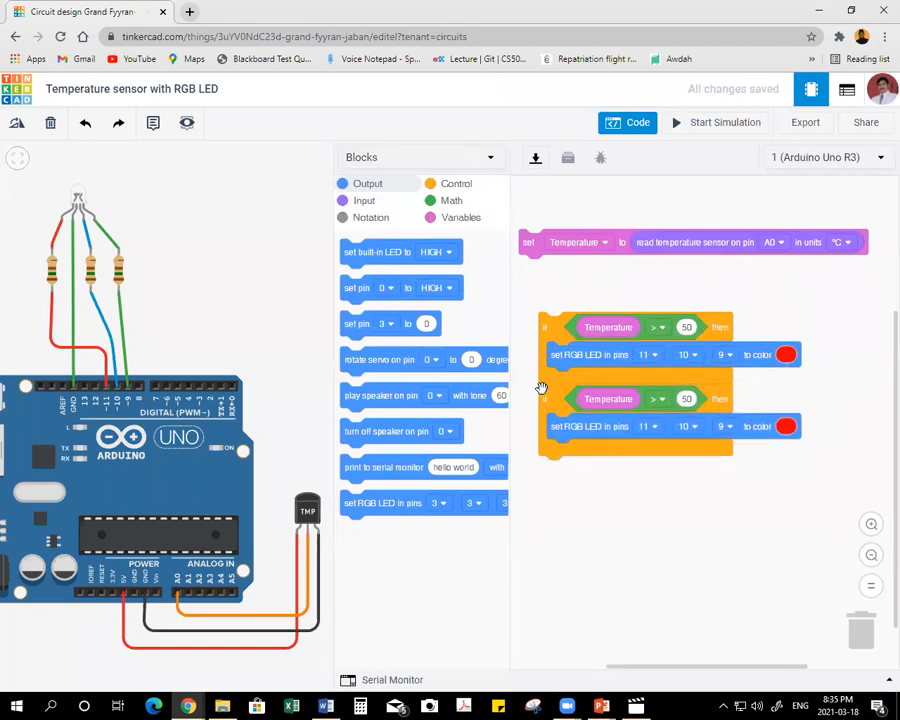
Change the second if block's comparison to less than and its RGB LED color to dark blue.
{"action": "left_click", "coordinate": [660, 403]}
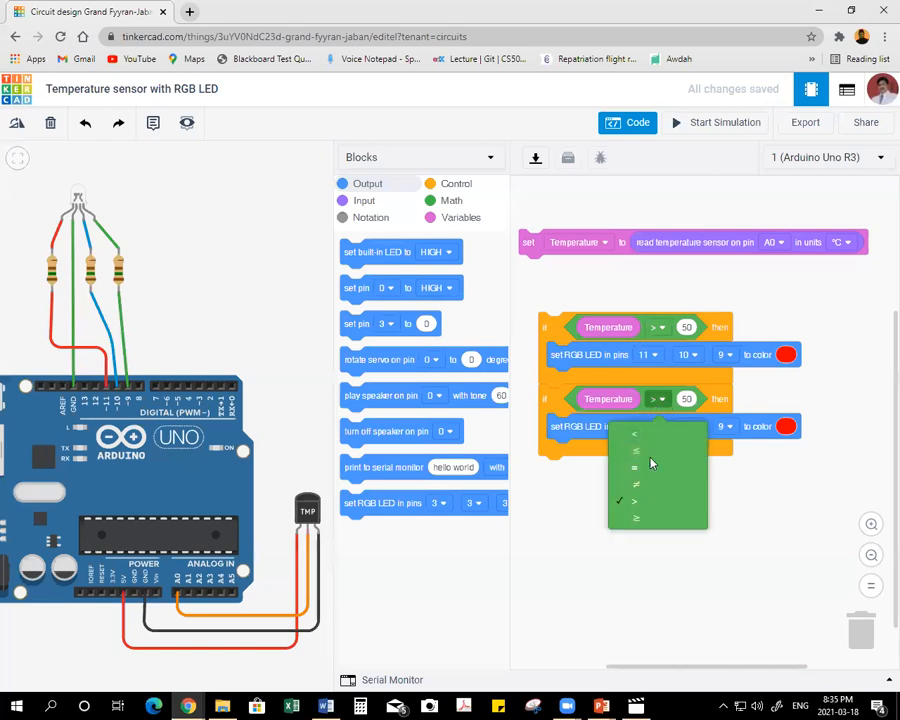
{"action": "left_click", "coordinate": [646, 433]}
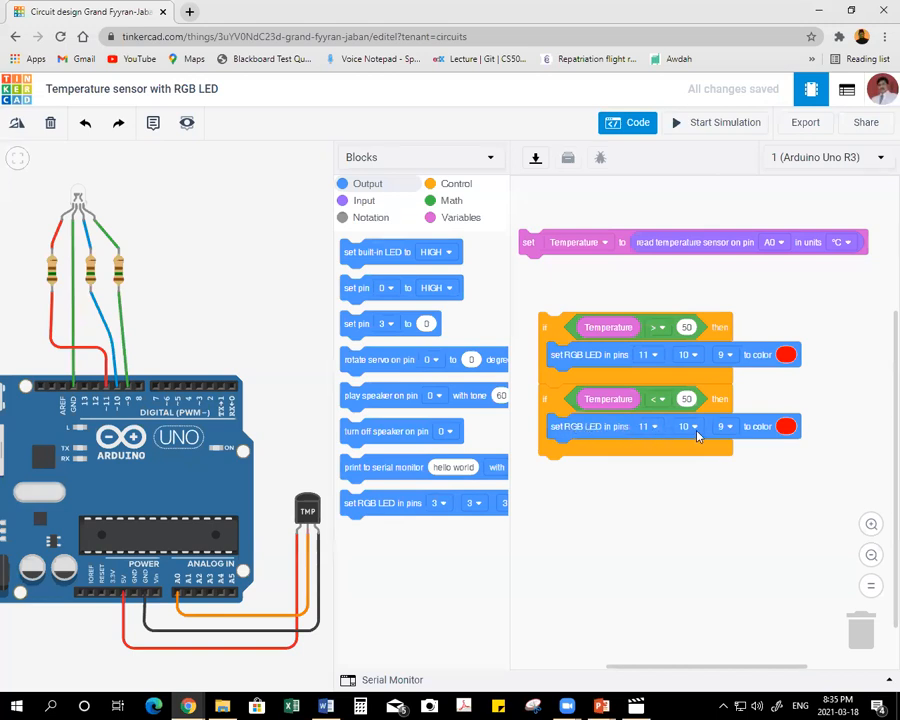
{"action": "left_click", "coordinate": [786, 428]}
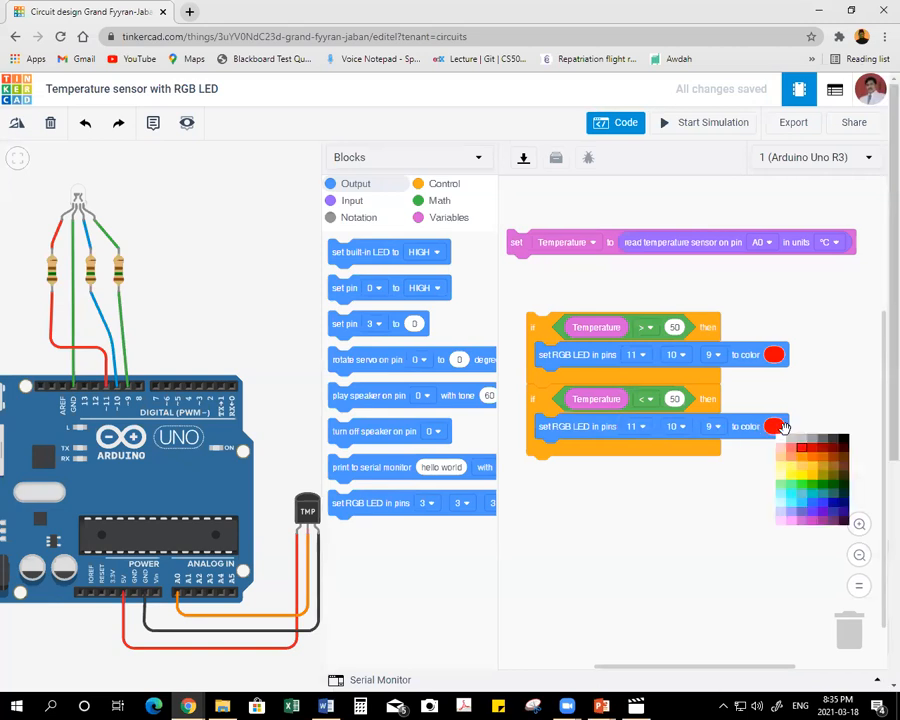
{"action": "left_click", "coordinate": [832, 505]}
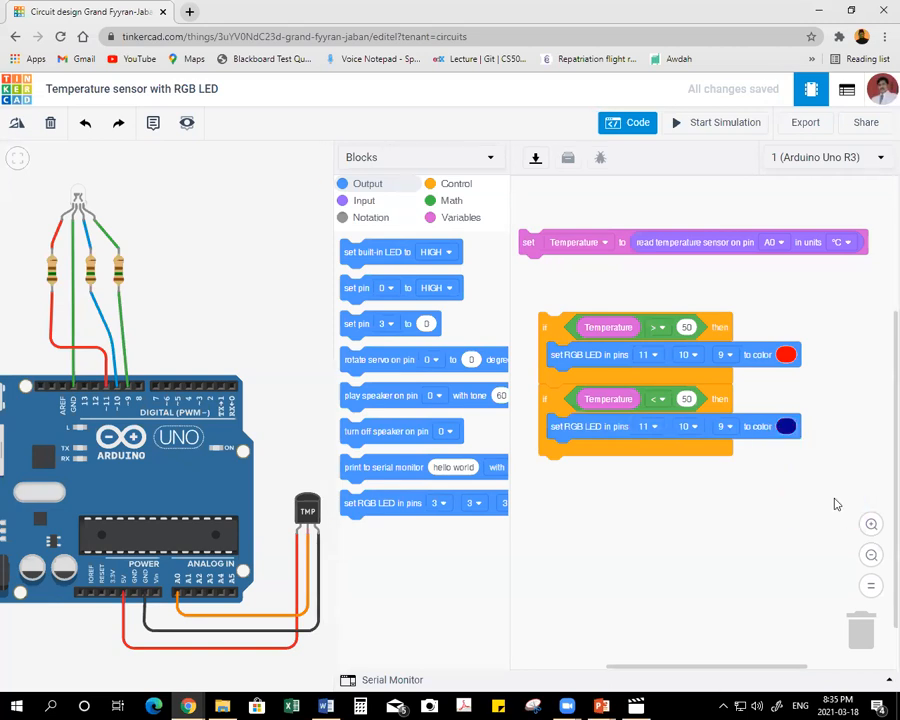
Duplicate the blue if block and reattach all three if blocks in sequence beneath the Temperature assignment.
{"action": "left_click_drag", "start_coordinate": [546, 410], "coordinate": [548, 469]}
{"action": "right_click", "coordinate": [548, 469]}
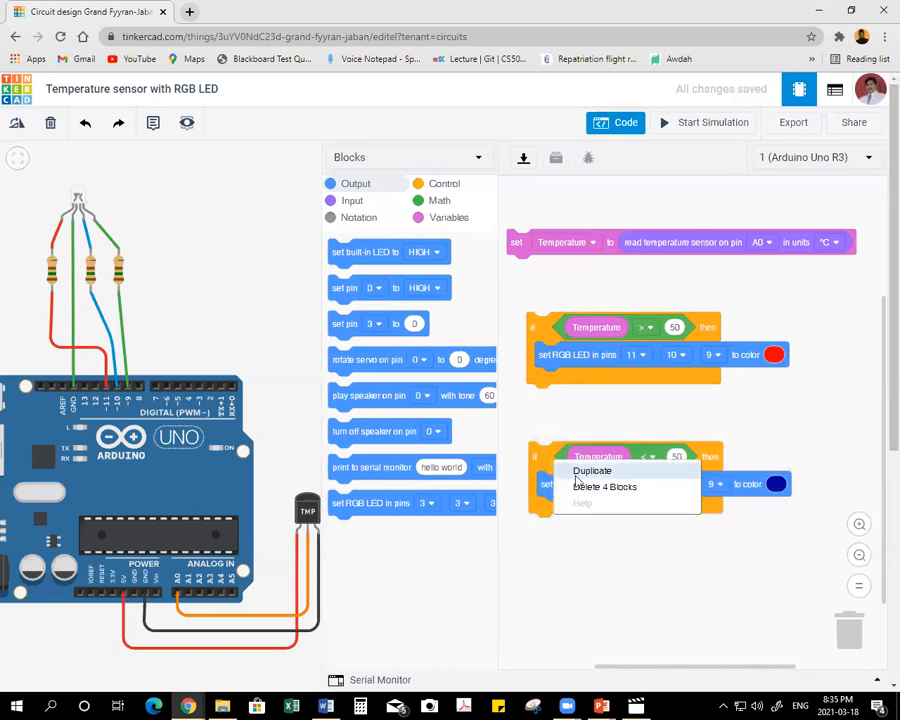
{"action": "left_click", "coordinate": [560, 468]}
{"action": "left_click_drag", "start_coordinate": [546, 524], "coordinate": [542, 514]}
{"action": "left_click_drag", "start_coordinate": [548, 458], "coordinate": [546, 402]}
{"action": "left_click_drag", "start_coordinate": [551, 339], "coordinate": [534, 282]}
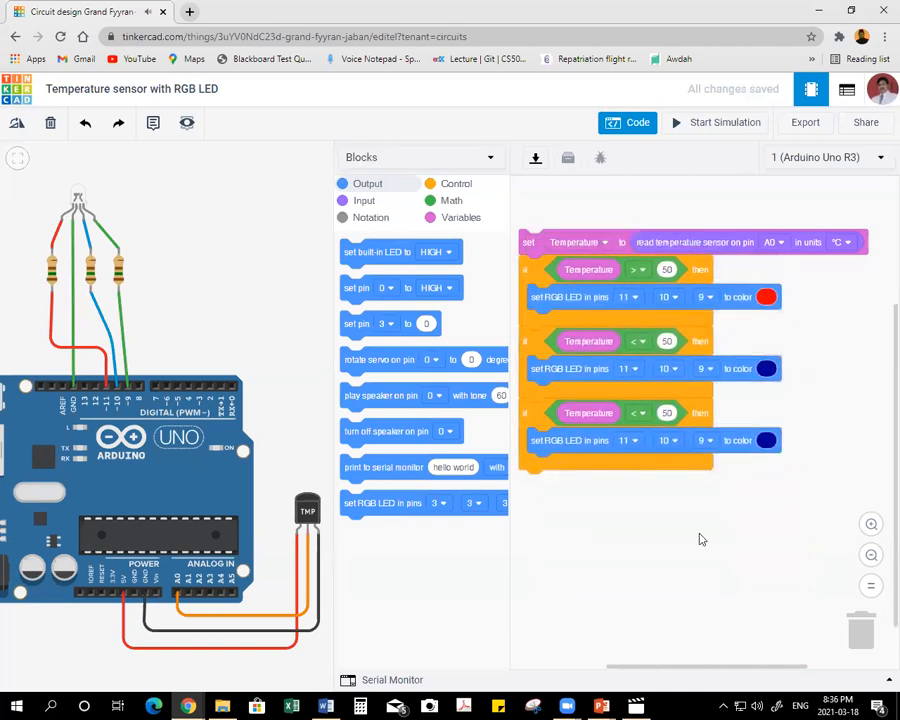
Set the third if block's temperature threshold to 10 and its RGB LED color to green.
{"action": "left_click", "coordinate": [672, 413]}
{"action": "left_click", "coordinate": [766, 440]}
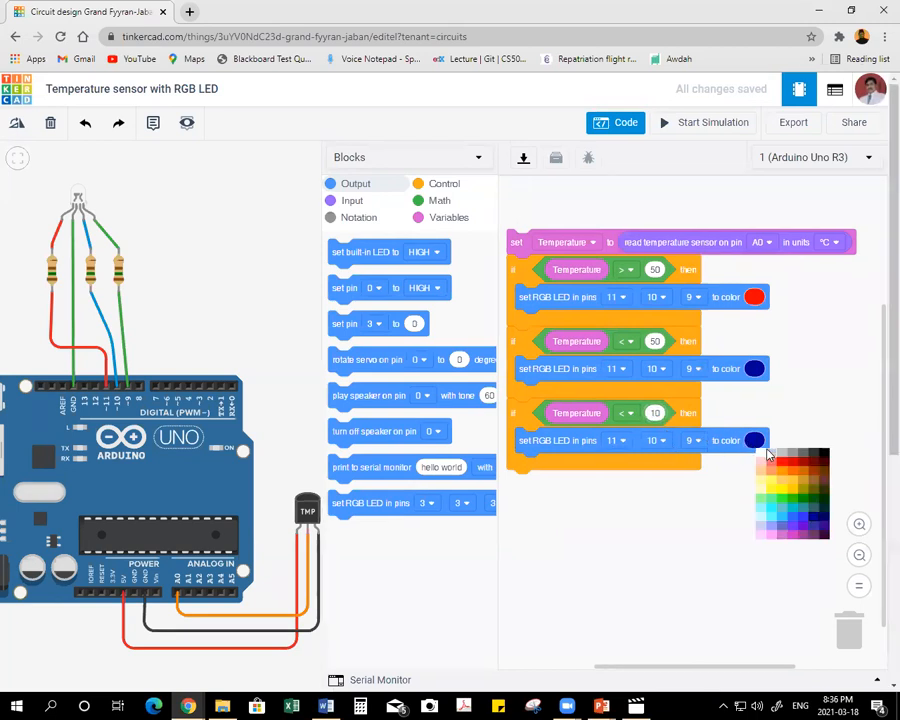
{"action": "left_click", "coordinate": [806, 502]}
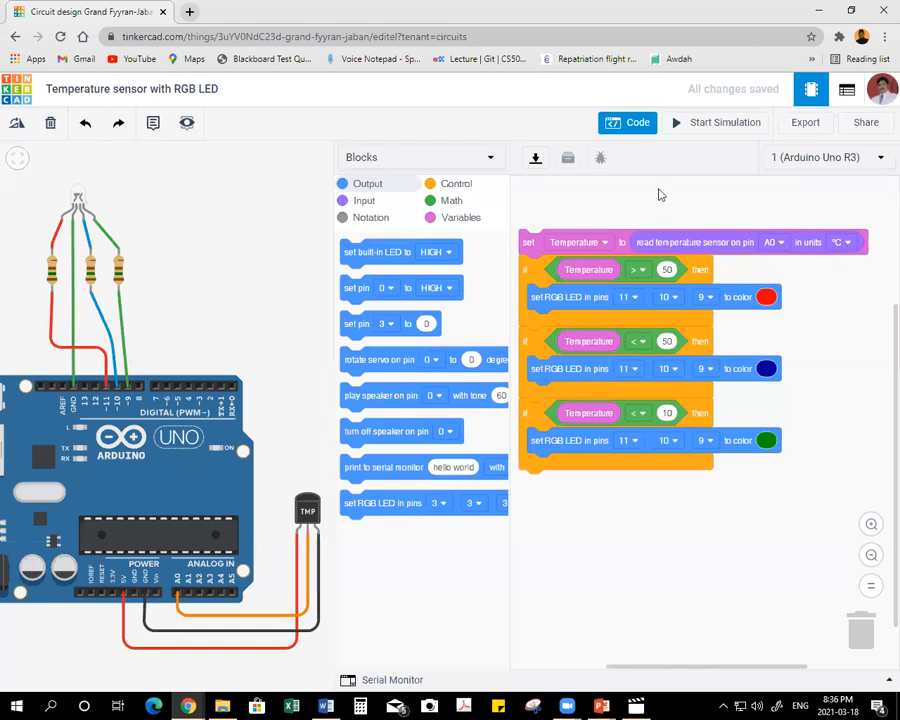
Run the simulation, test the TMP36 sensor at a low temperature and at one above 50 °C, and stop it.
{"action": "left_click", "coordinate": [712, 122]}
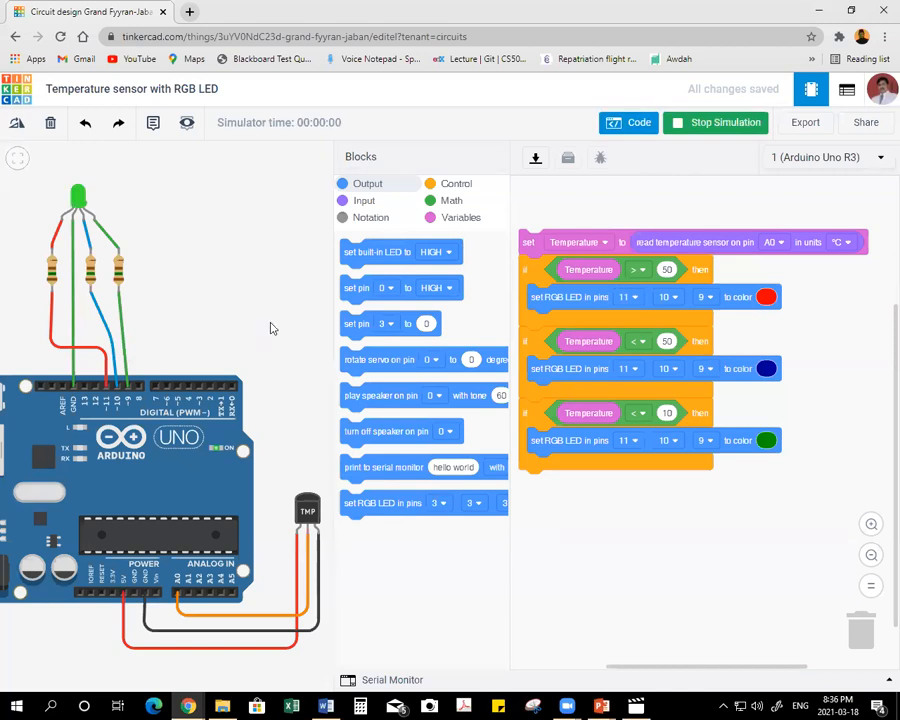
{"action": "left_click", "coordinate": [316, 516]}
{"action": "left_click_drag", "start_coordinate": [306, 480], "coordinate": [284, 479]}
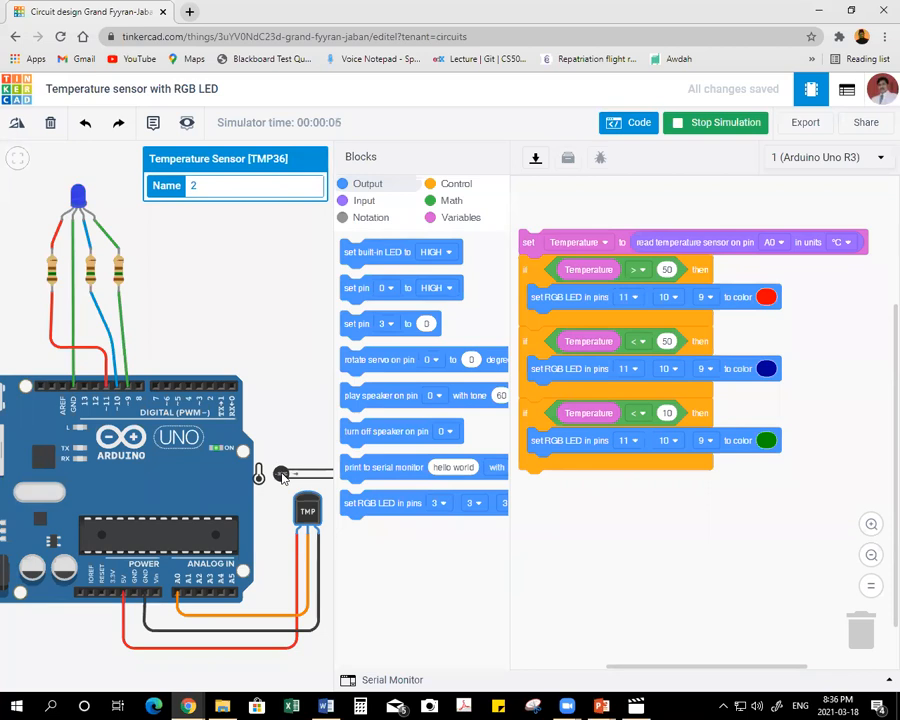
{"action": "left_click_drag", "start_coordinate": [282, 476], "coordinate": [318, 479]}
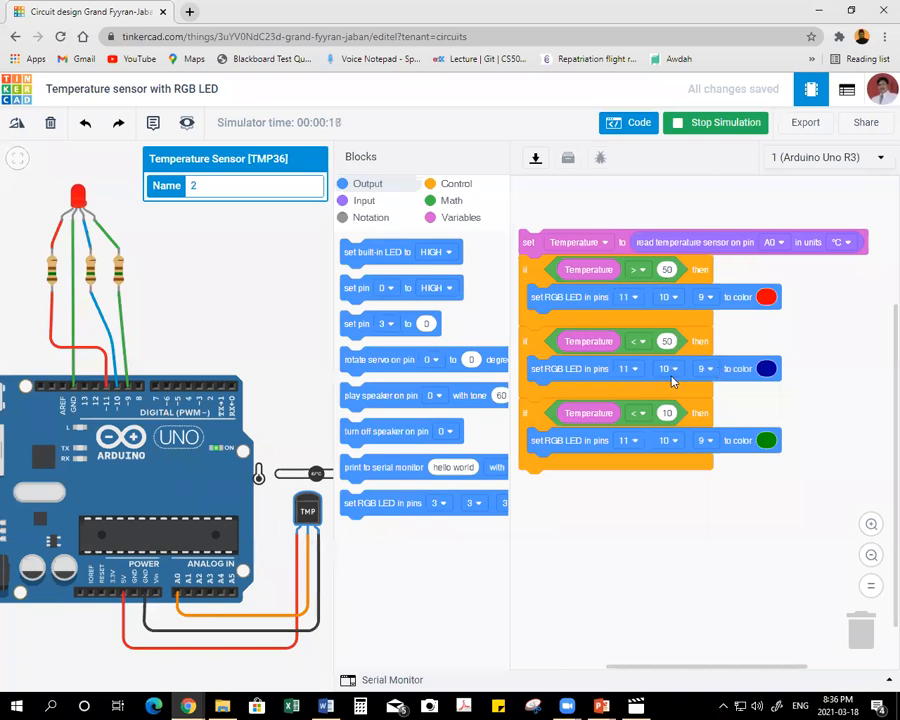
{"action": "left_click", "coordinate": [715, 122]}
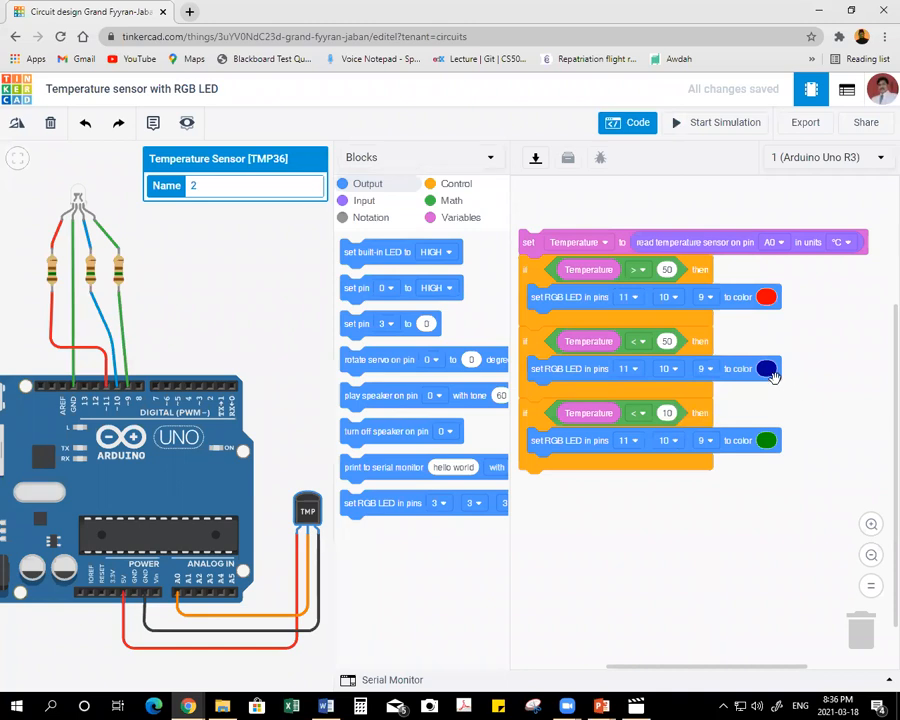
Rerun the simulation, test the sensor from about 100 °C down to 40 °C, and stop it.
{"action": "left_click", "coordinate": [672, 123]}
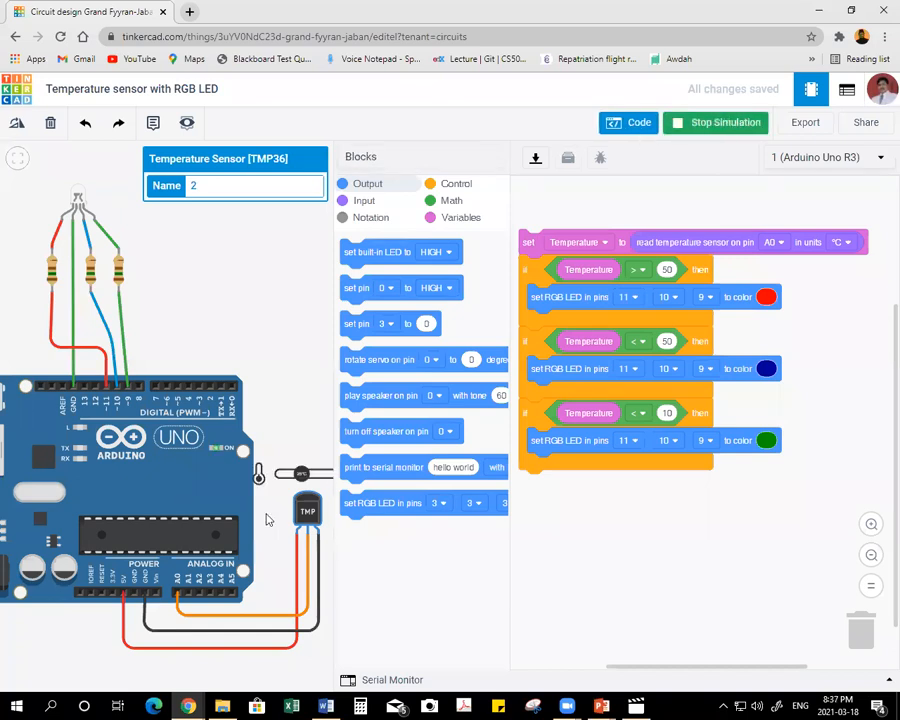
{"action": "left_click_drag", "start_coordinate": [307, 476], "coordinate": [329, 477]}
{"action": "scroll", "coordinate": [298, 475], "scroll_direction": "up", "scroll_amount": 2}
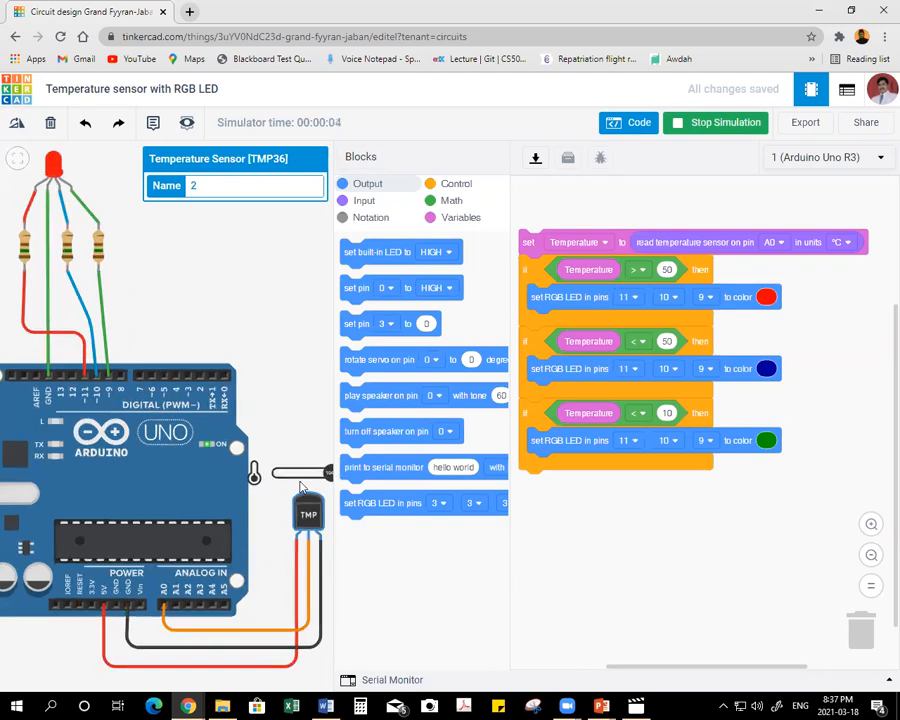
{"action": "scroll", "coordinate": [267, 435], "scroll_direction": "down", "scroll_amount": 1}
{"action": "left_click_drag", "start_coordinate": [259, 325], "coordinate": [232, 360]}
{"action": "left_click", "coordinate": [284, 553]}
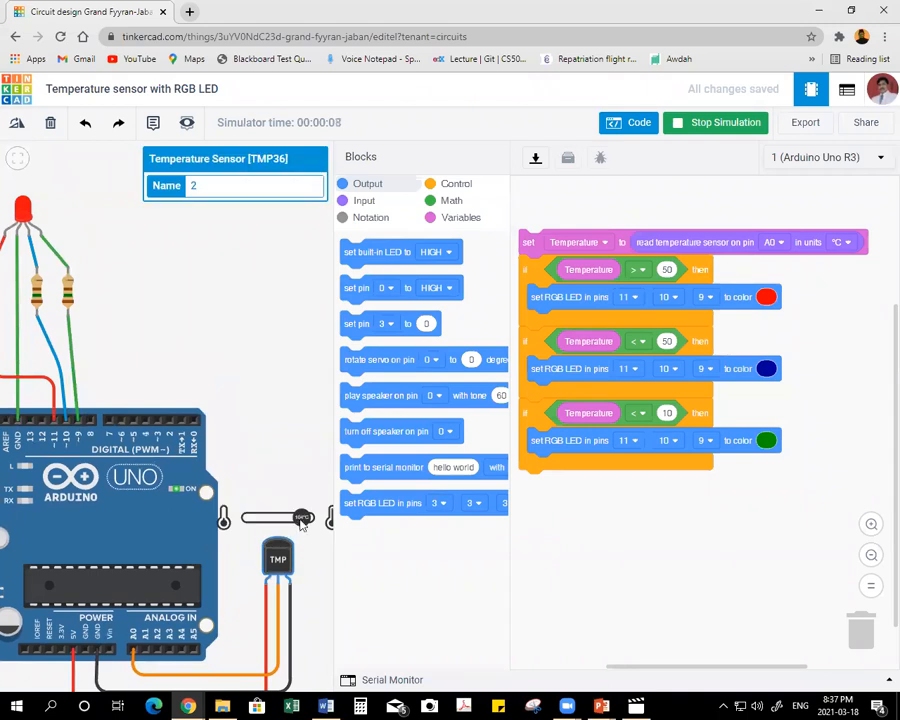
{"action": "left_click_drag", "start_coordinate": [292, 518], "coordinate": [280, 519]}
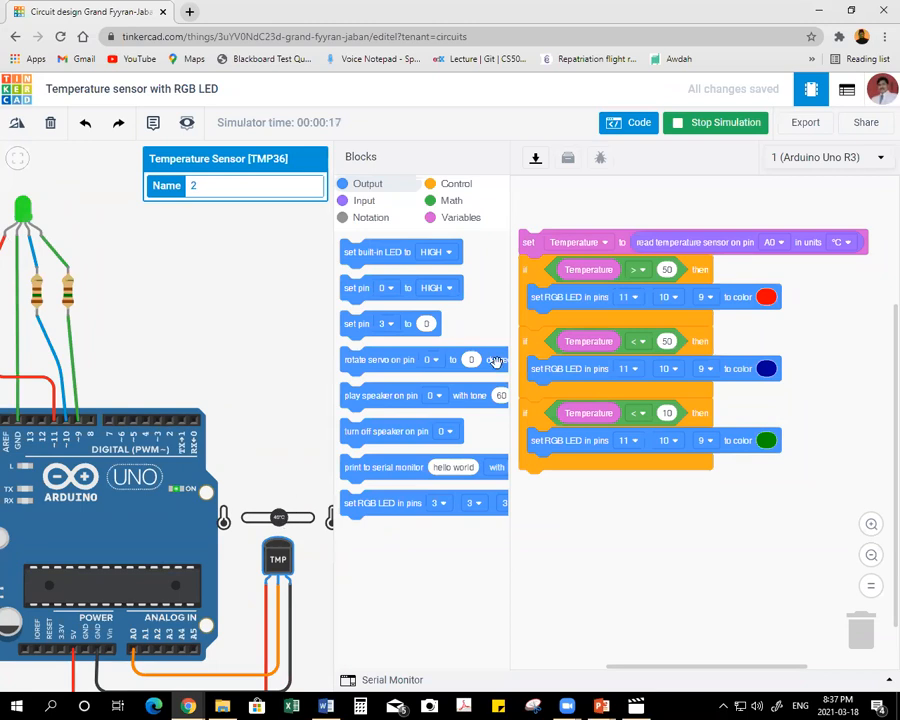
{"action": "left_click", "coordinate": [726, 123]}
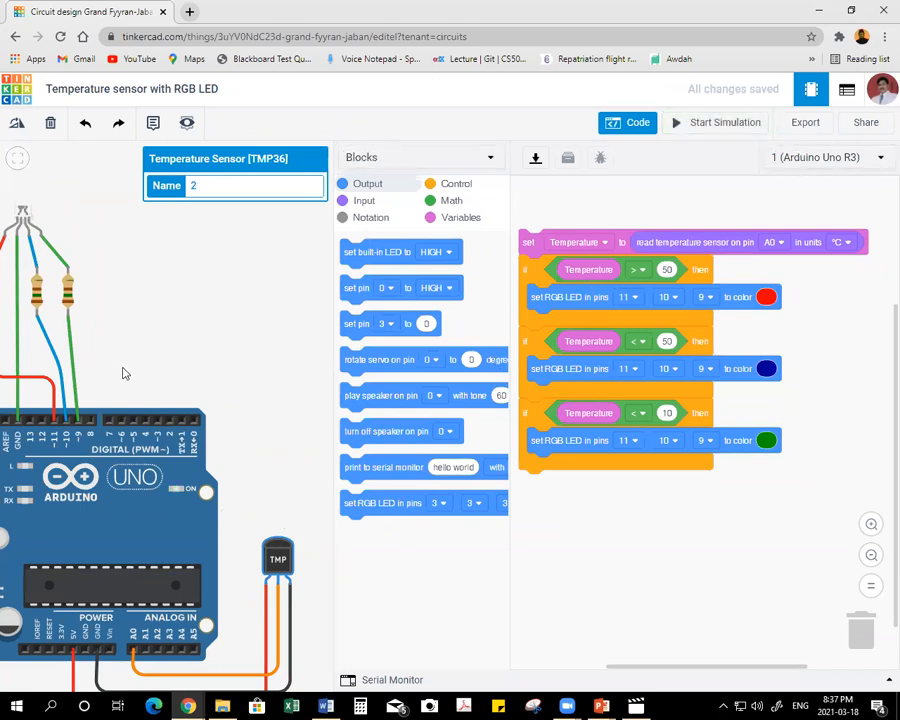
Swap the RGB LED resistor wires on the Arduino, connecting the right resistor to pin 10 and the left one to pin 9.
{"action": "left_click", "coordinate": [78, 407]}
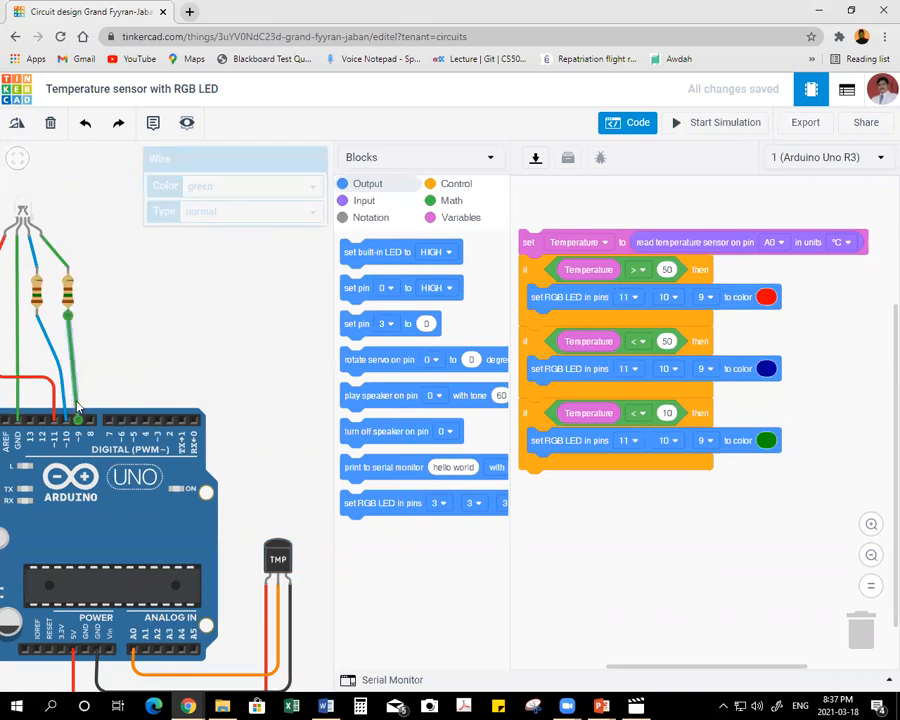
{"action": "left_click", "coordinate": [60, 378]}
{"action": "key", "text": "Delete"}
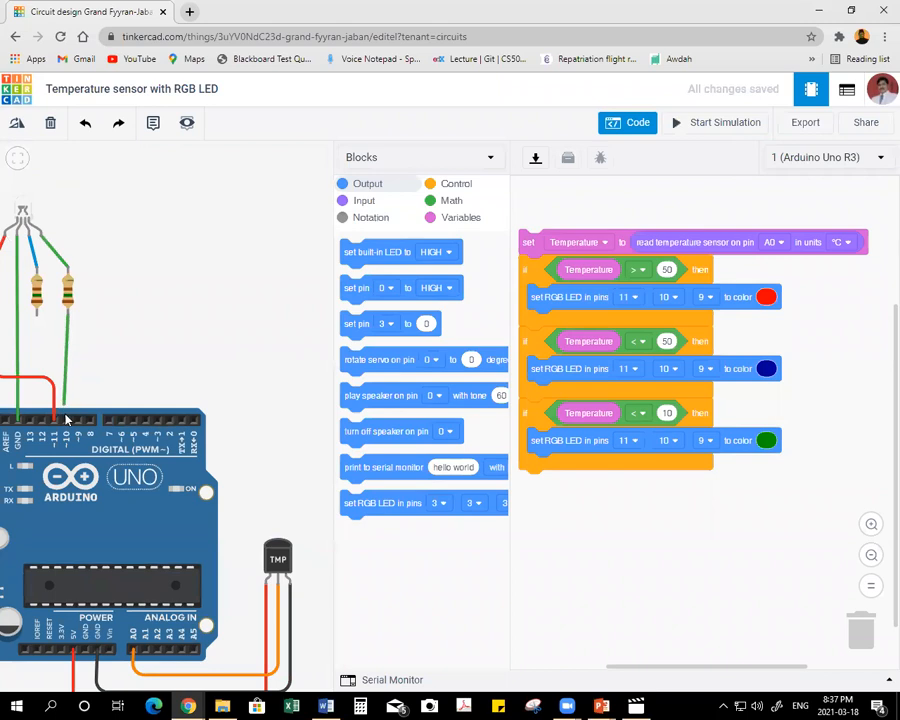
{"action": "left_click", "coordinate": [67, 420]}
{"action": "left_click", "coordinate": [38, 318]}
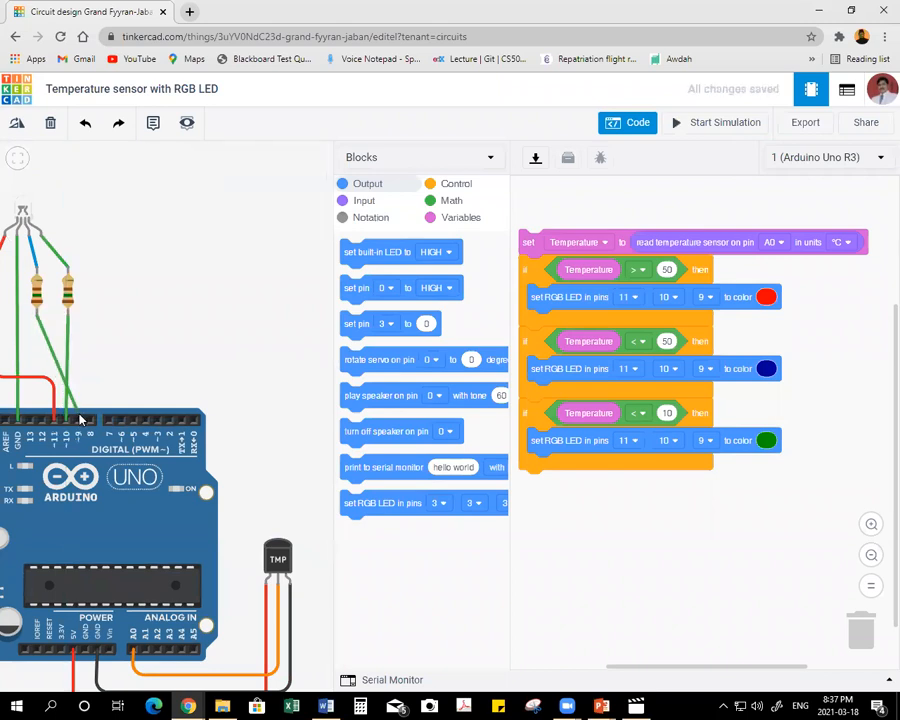
{"action": "left_click", "coordinate": [75, 420]}
{"action": "left_click", "coordinate": [73, 342]}
Run the simulation and test the TMP36 sensor at about 41 °C.
{"action": "left_click", "coordinate": [712, 122]}
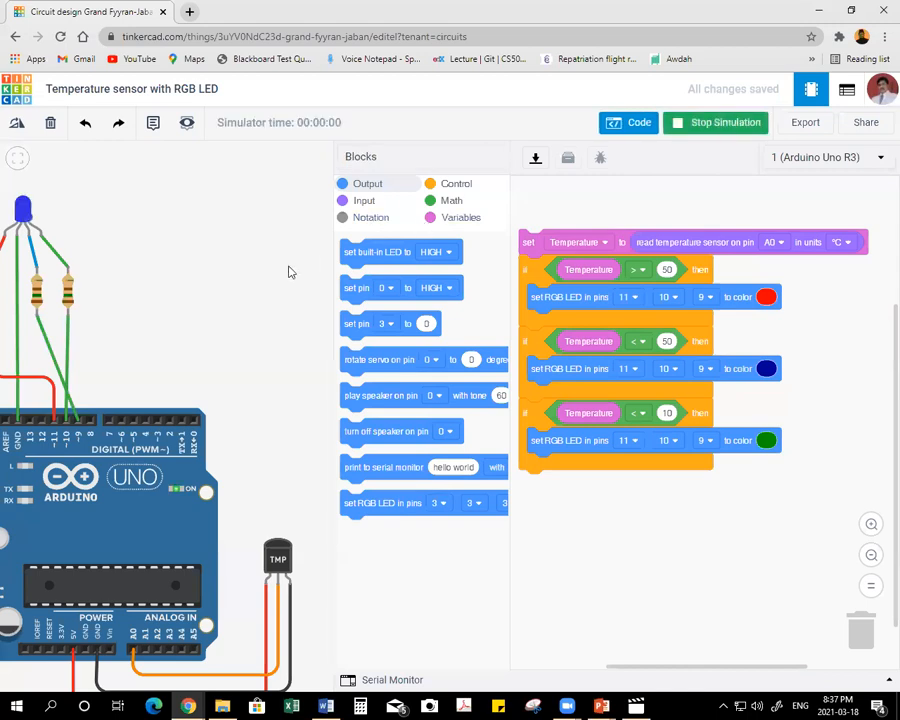
{"action": "left_click", "coordinate": [277, 556]}
{"action": "mouse_move", "coordinate": [270, 519]}
{"action": "left_mouse_down"}
{"action": "mouse_move", "coordinate": [288, 522]}
{"action": "mouse_move", "coordinate": [278, 518]}
{"action": "left_mouse_up"}
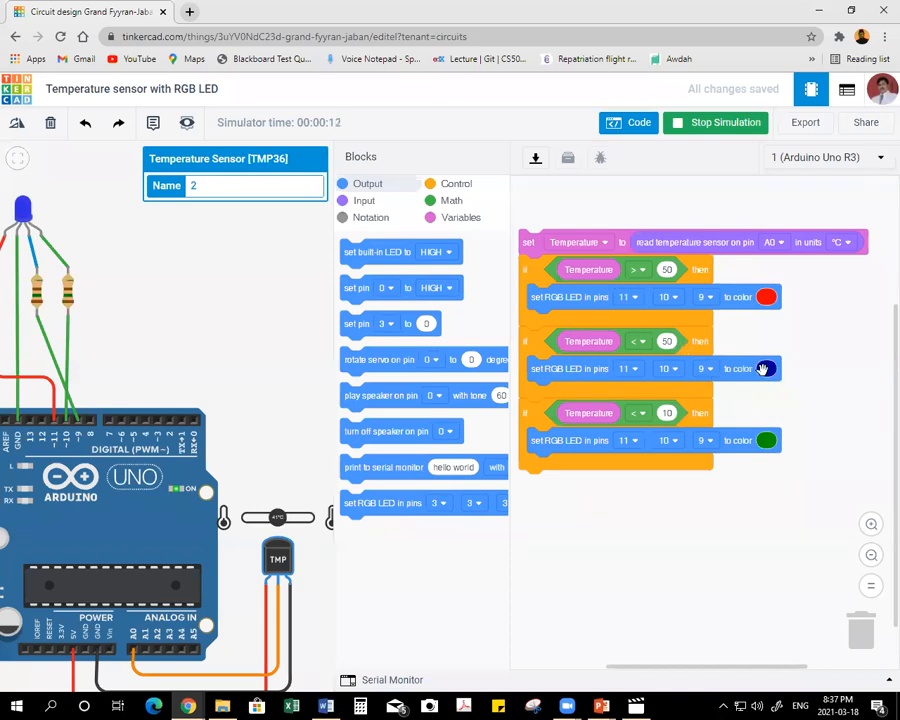
Set the RGB LED color to green in the second if block and to dark blue in the third.
{"action": "left_click", "coordinate": [763, 369]}
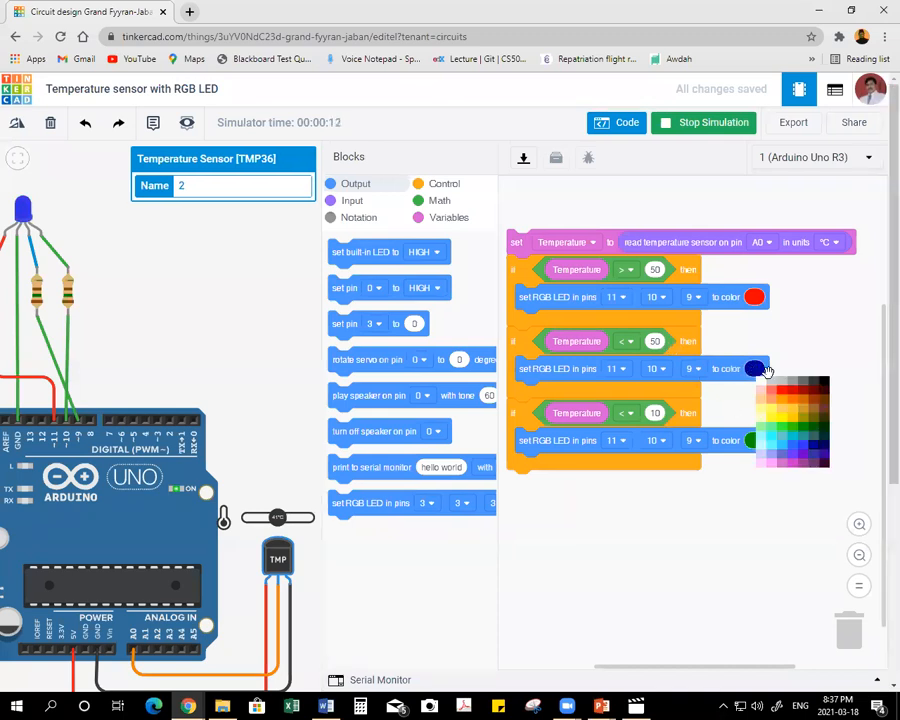
{"action": "left_click", "coordinate": [791, 430]}
{"action": "left_click", "coordinate": [770, 443]}
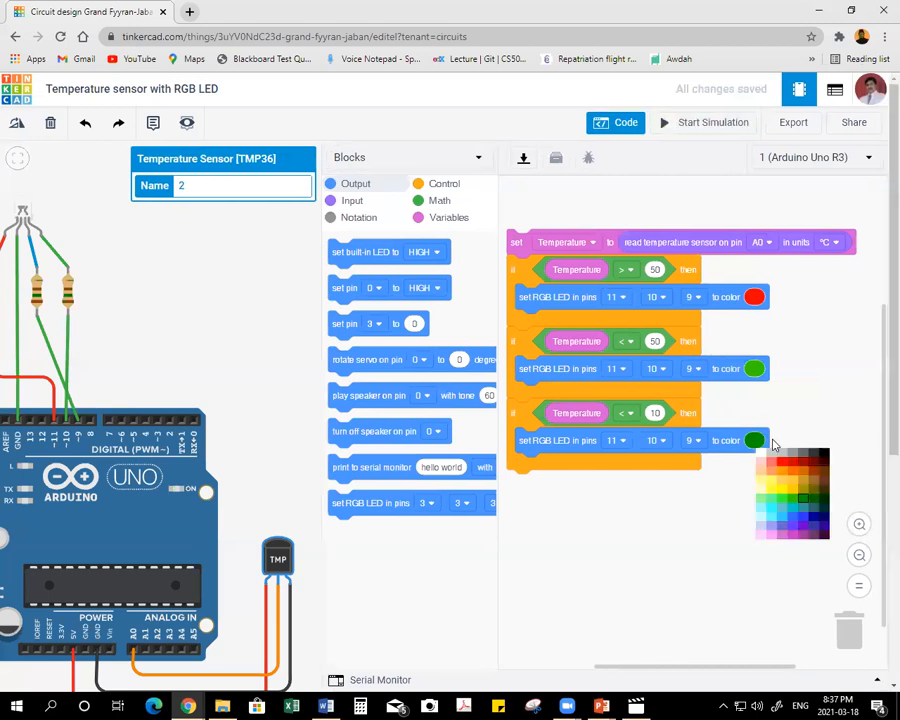
{"action": "left_click", "coordinate": [818, 517]}
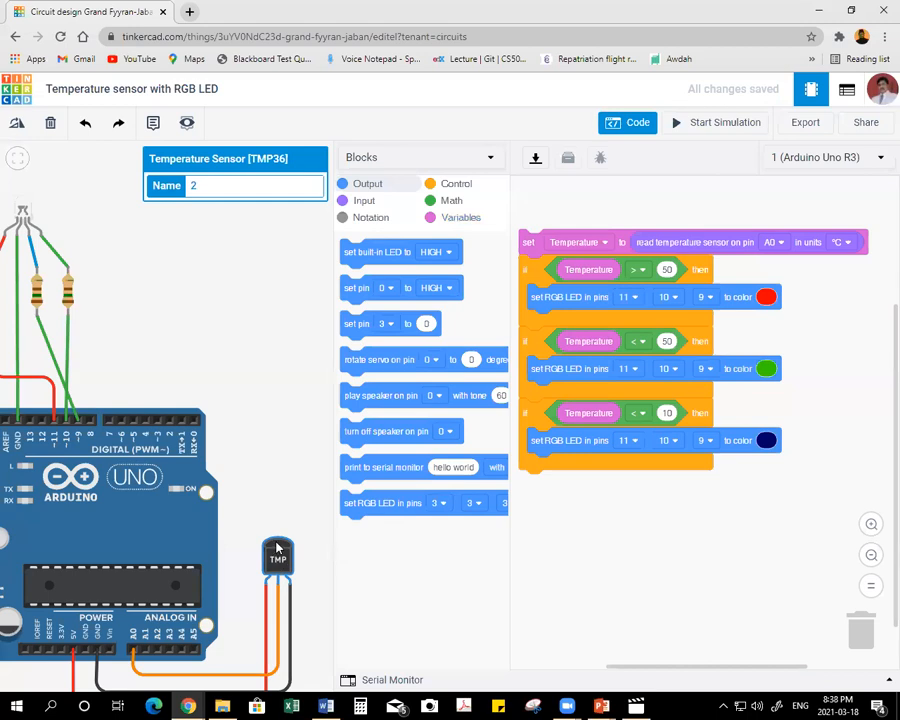
Rerun the simulation, test the TMP36 sensor at temperatures below 10 °C, between 10 and 50 °C and above 100 °C, and stop it.
{"action": "left_click", "coordinate": [716, 122]}
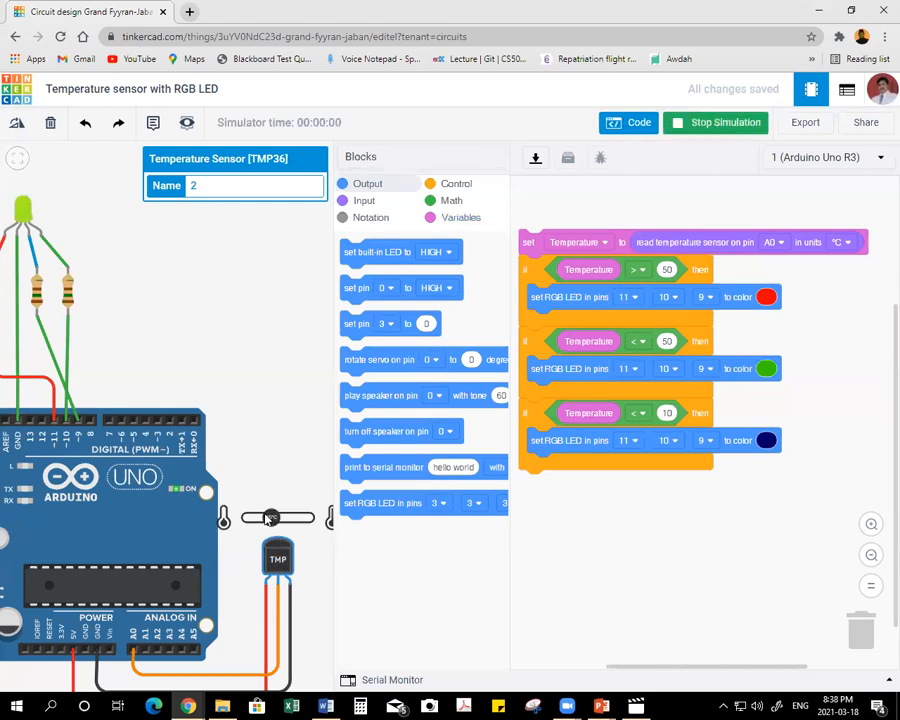
{"action": "left_click_drag", "start_coordinate": [270, 518], "coordinate": [258, 518]}
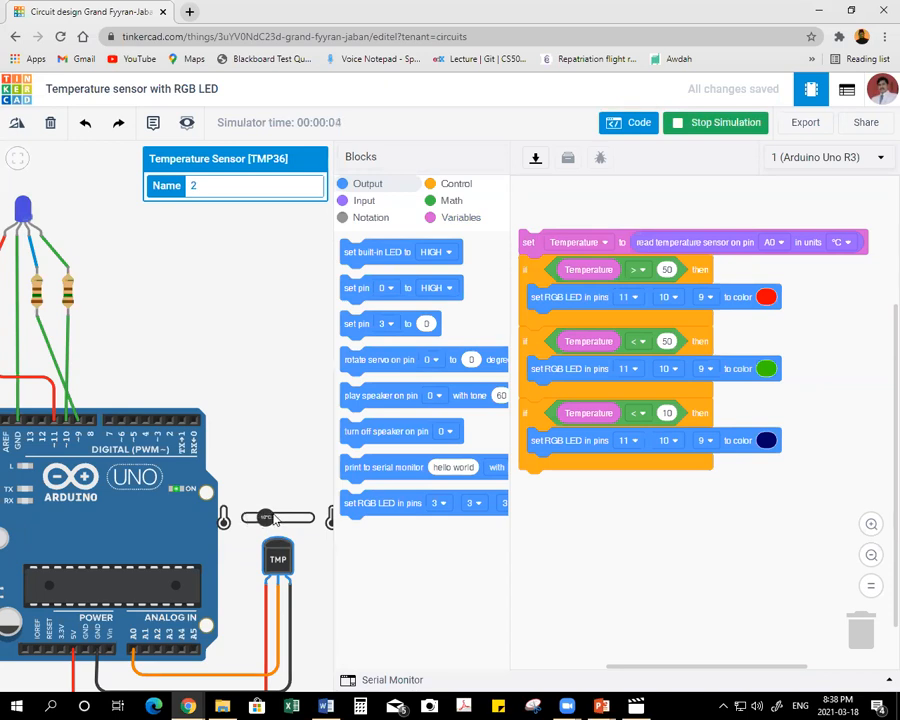
{"action": "left_click_drag", "start_coordinate": [258, 518], "coordinate": [275, 517]}
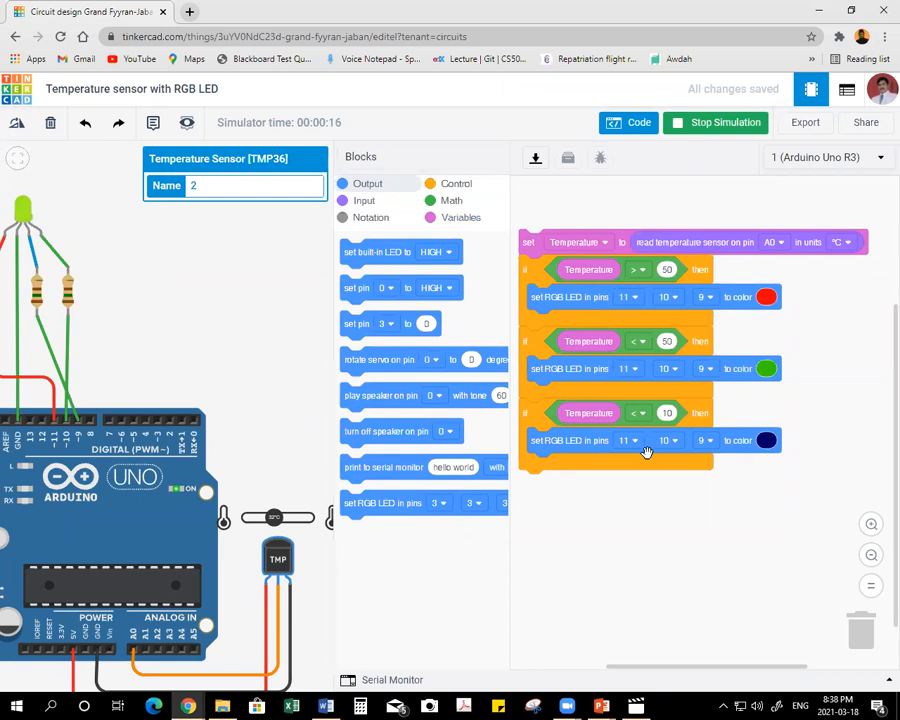
{"action": "left_click_drag", "start_coordinate": [268, 520], "coordinate": [250, 521]}
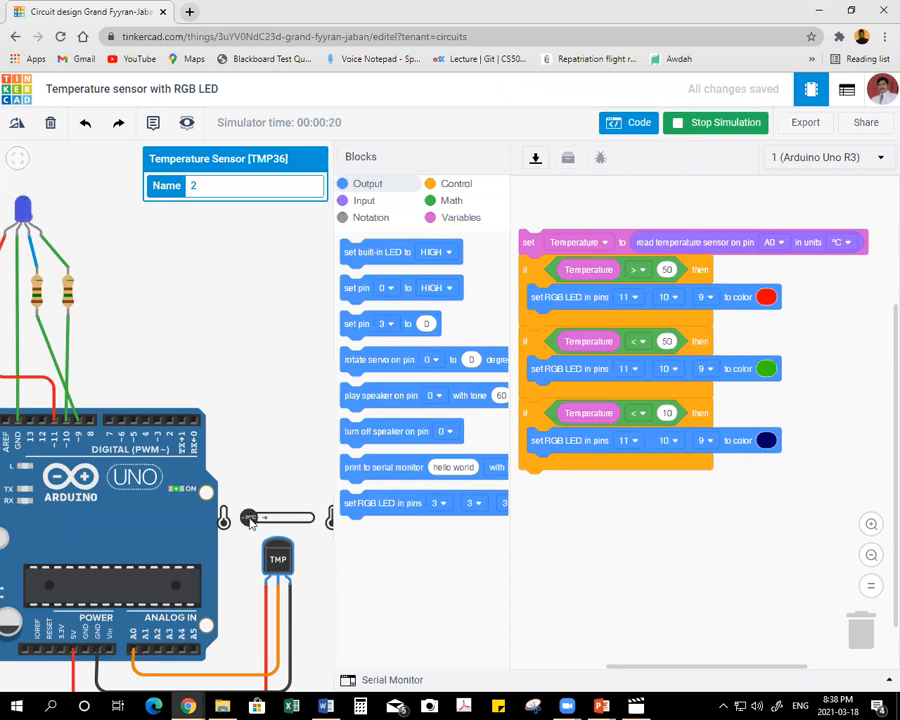
{"action": "left_click_drag", "start_coordinate": [250, 520], "coordinate": [272, 523]}
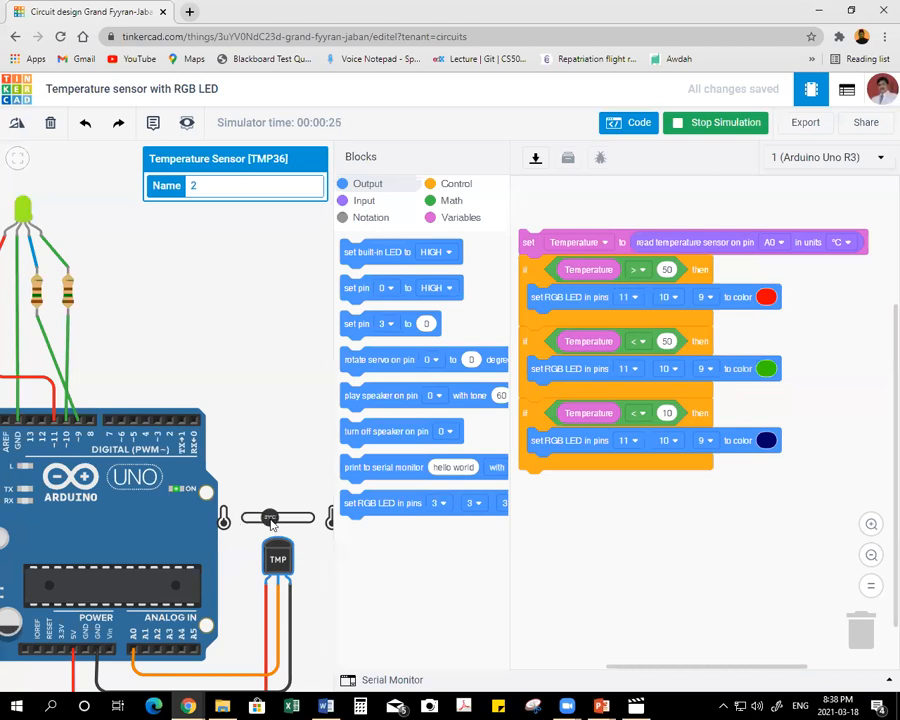
{"action": "left_click_drag", "start_coordinate": [272, 523], "coordinate": [304, 525]}
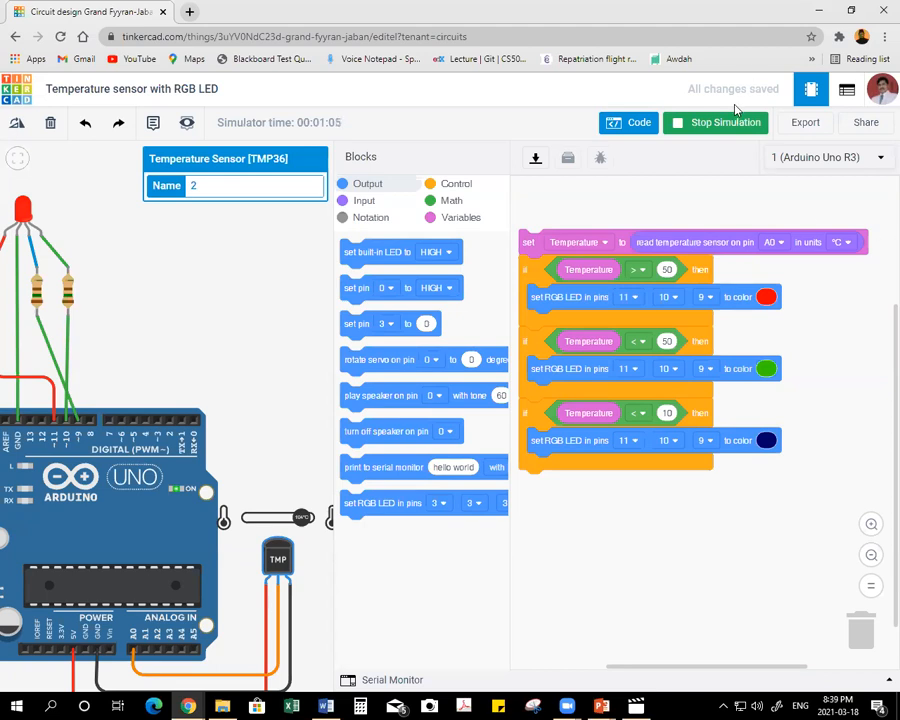
{"action": "left_click", "coordinate": [716, 123]}
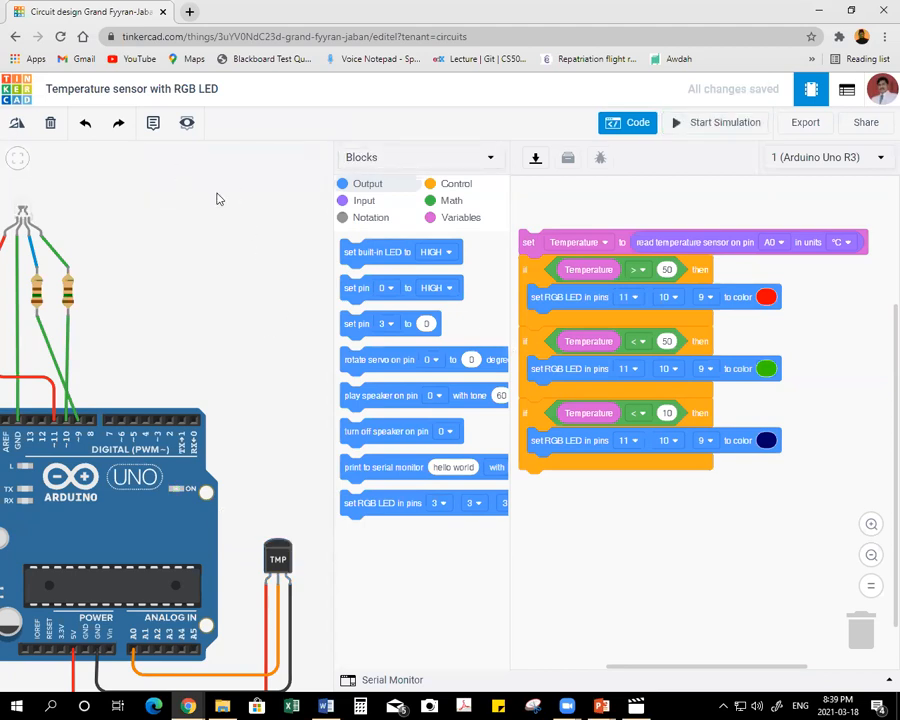
Switch to the Word training topics document, strike through topic 14, and copy the title of topic 15.
{"action": "left_click", "coordinate": [325, 706]}
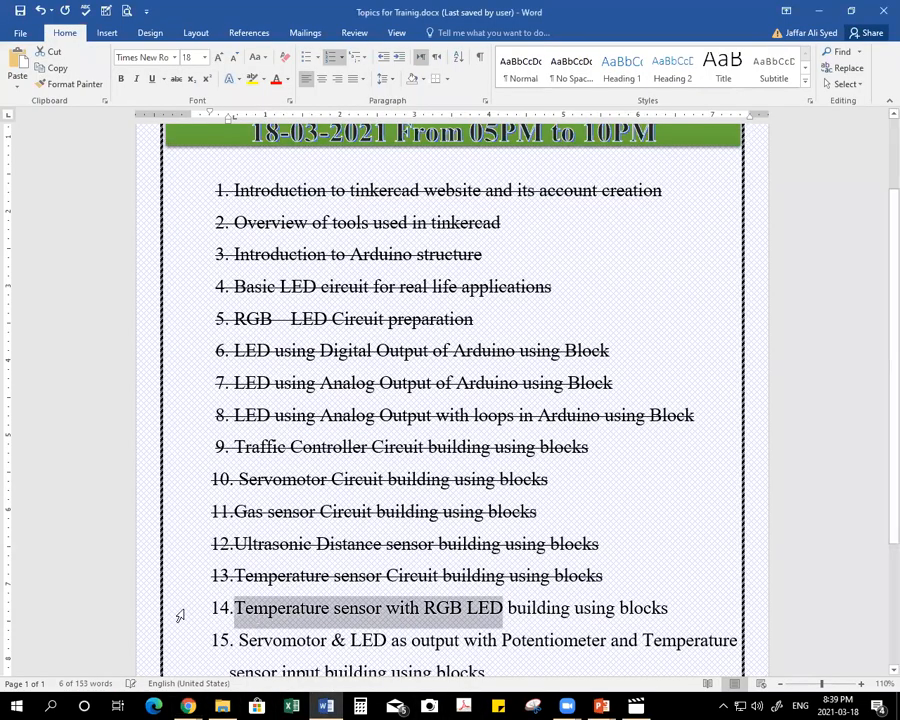
{"action": "left_click", "coordinate": [180, 615]}
{"action": "left_click", "coordinate": [177, 79]}
{"action": "scroll", "coordinate": [362, 585], "scroll_direction": "down", "scroll_amount": 1}
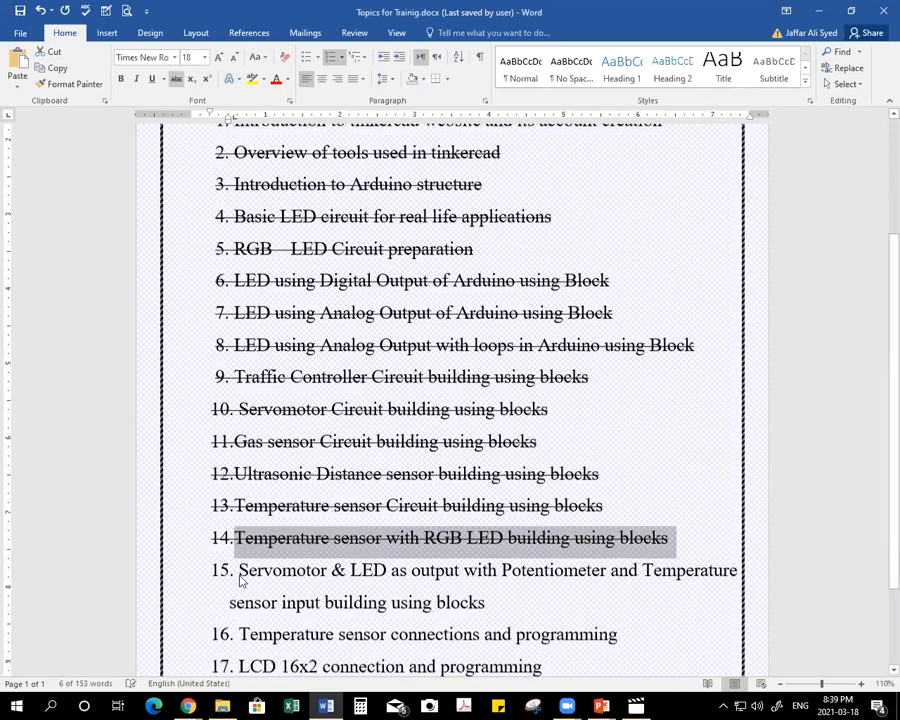
{"action": "left_click_drag", "start_coordinate": [240, 568], "coordinate": [452, 593]}
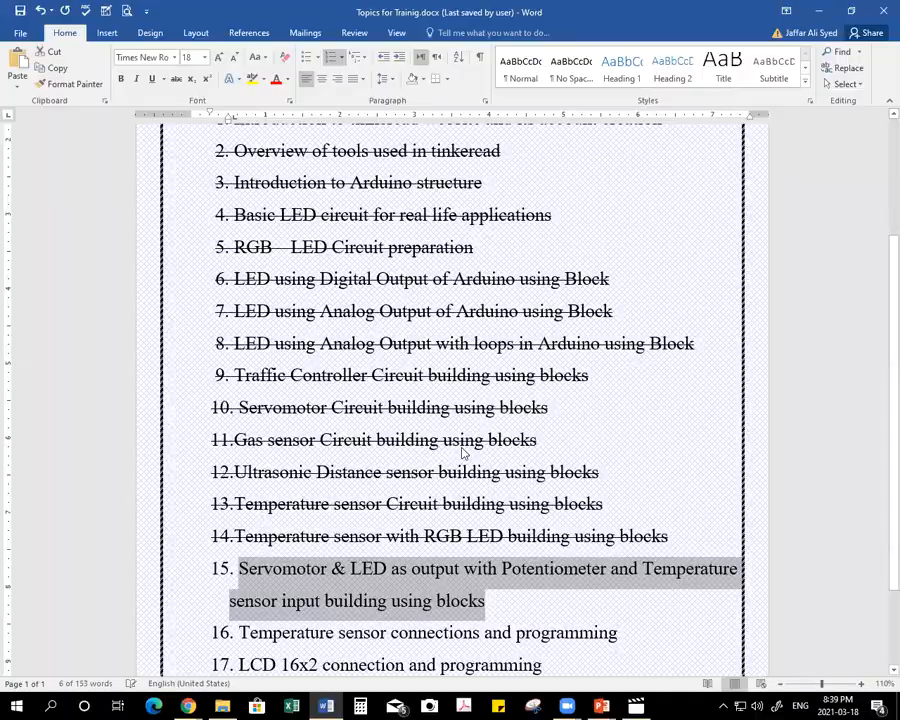
Switch back to Tinkercad in the browser and create a new circuit from the dashboard.
{"action": "key", "text": "alt+Tab"}
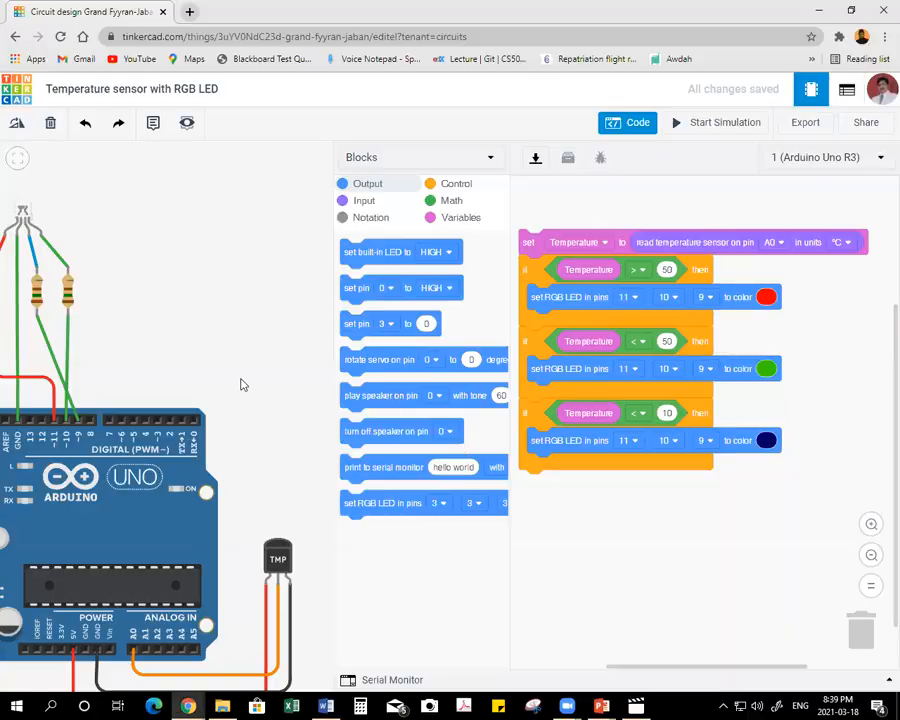
{"action": "left_click", "coordinate": [28, 96]}
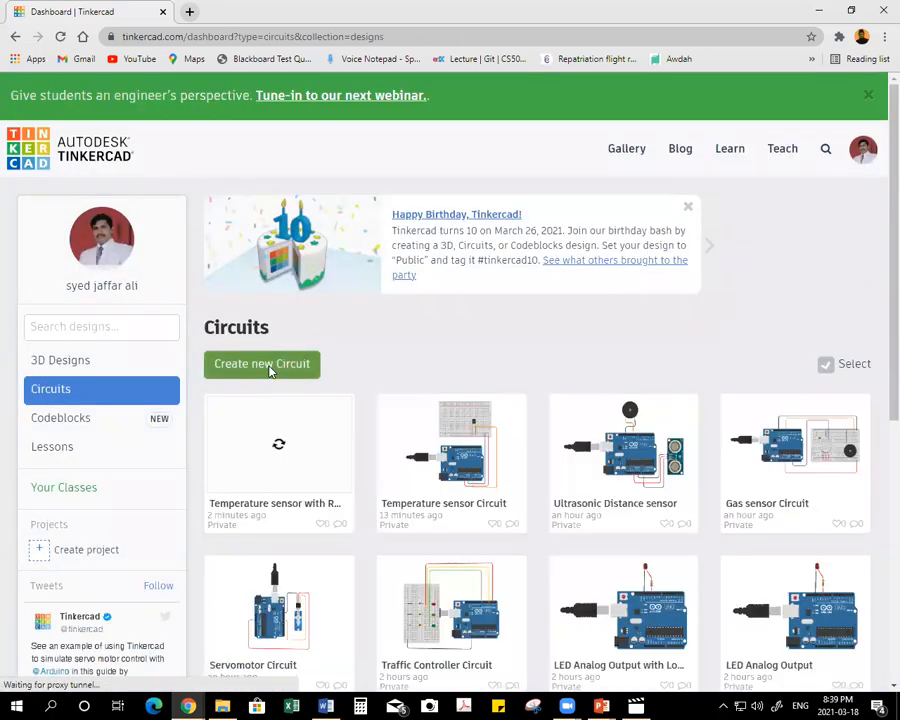
{"action": "left_click", "coordinate": [265, 365]}
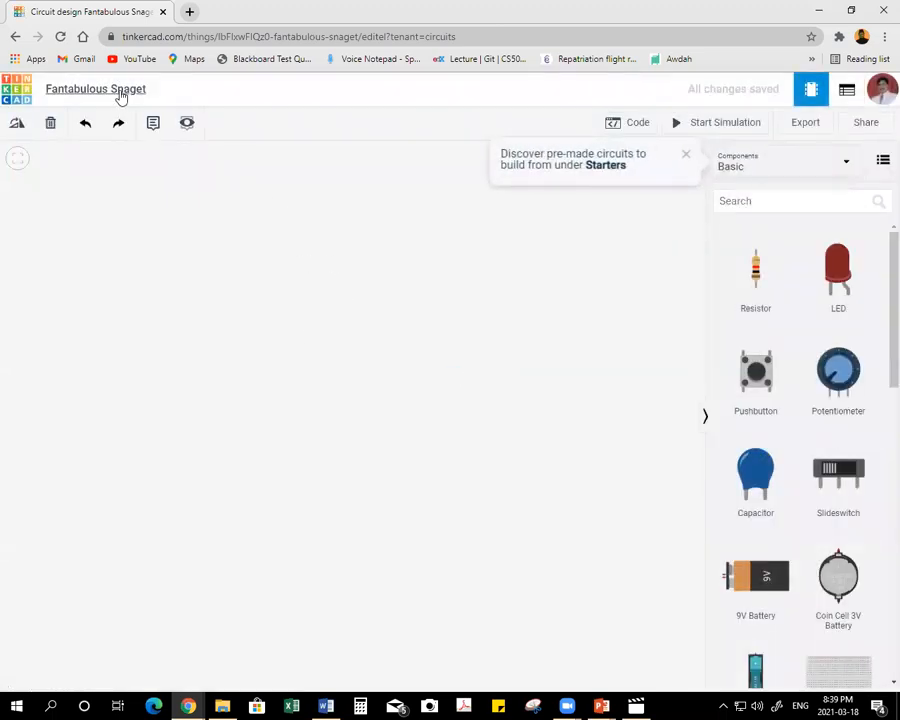
Rename the circuit "Servomotor & LED as output with Potentiometer and Temperature sensor input building using blocks".
{"action": "left_click", "coordinate": [120, 92]}
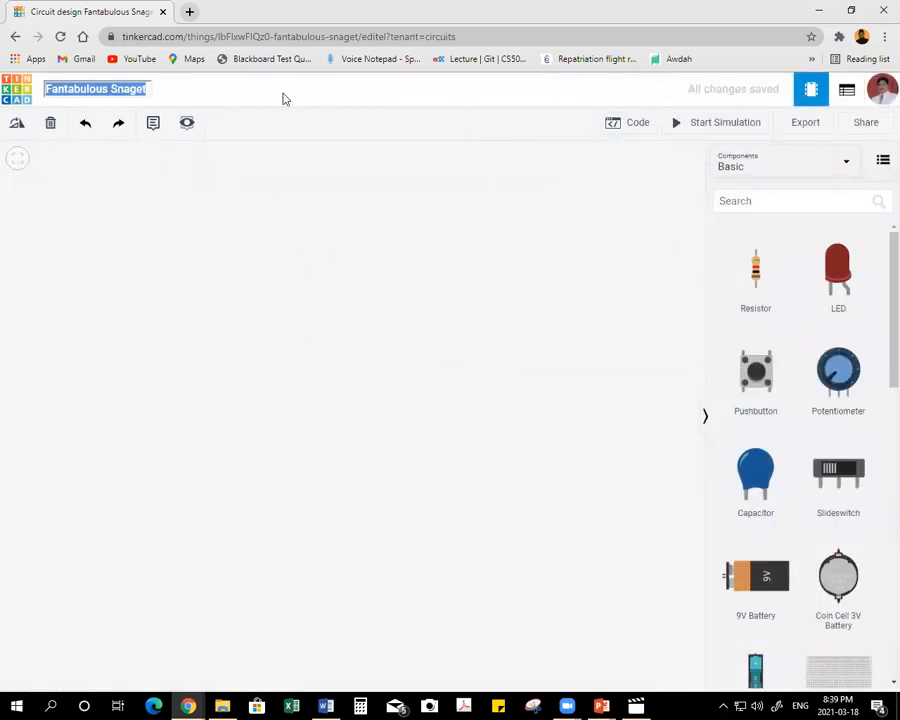
{"action": "key", "text": "ctrl+v"}
{"action": "key", "text": "Home"}
{"action": "key", "text": "Delete"}
{"action": "key", "text": "Delete"}
{"action": "type", "text": "S"}
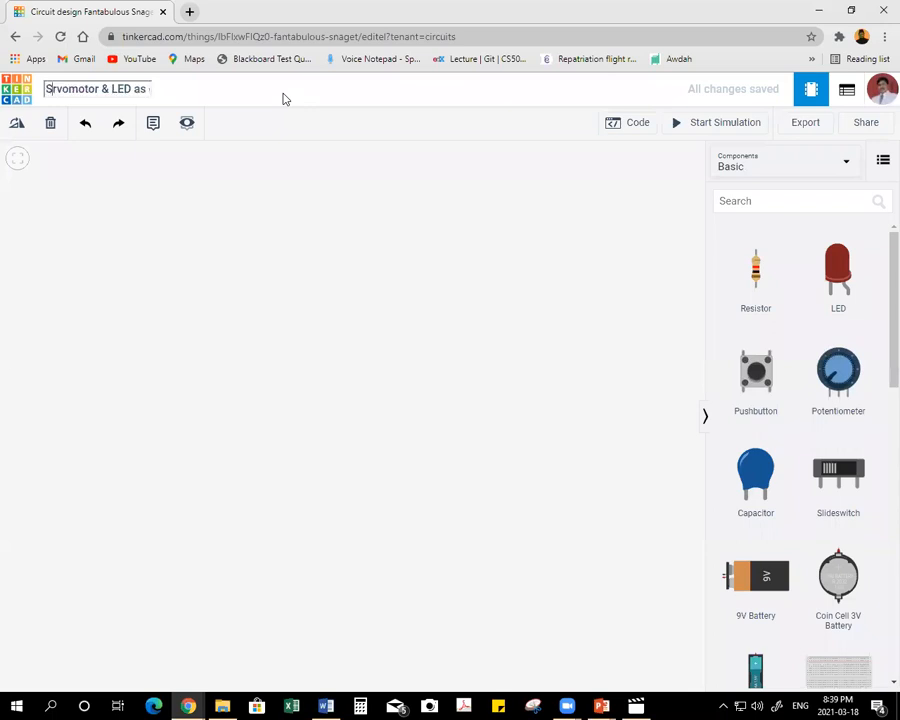
{"action": "type", "text": "e"}
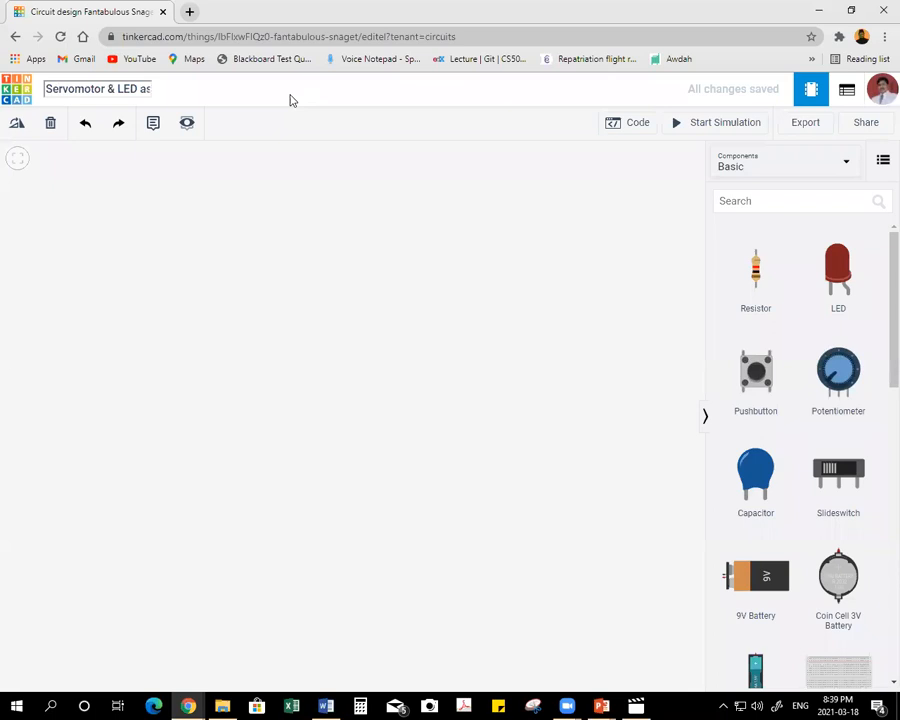
{"action": "key", "text": "Return"}
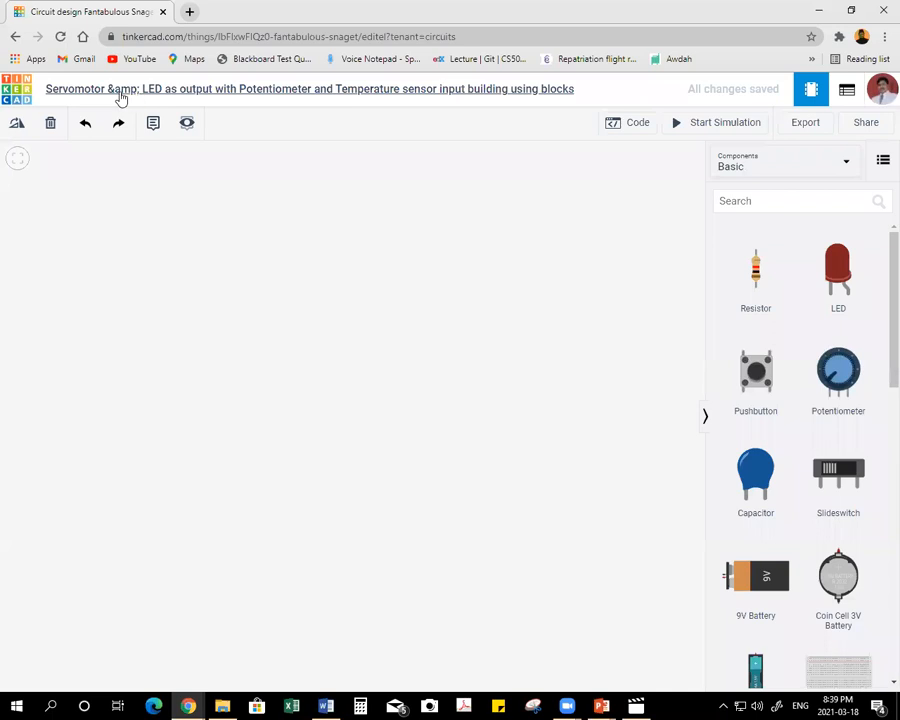
Replace the "&amp;" after "Servomotor" in the circuit name with a comma.
{"action": "left_click", "coordinate": [124, 91]}
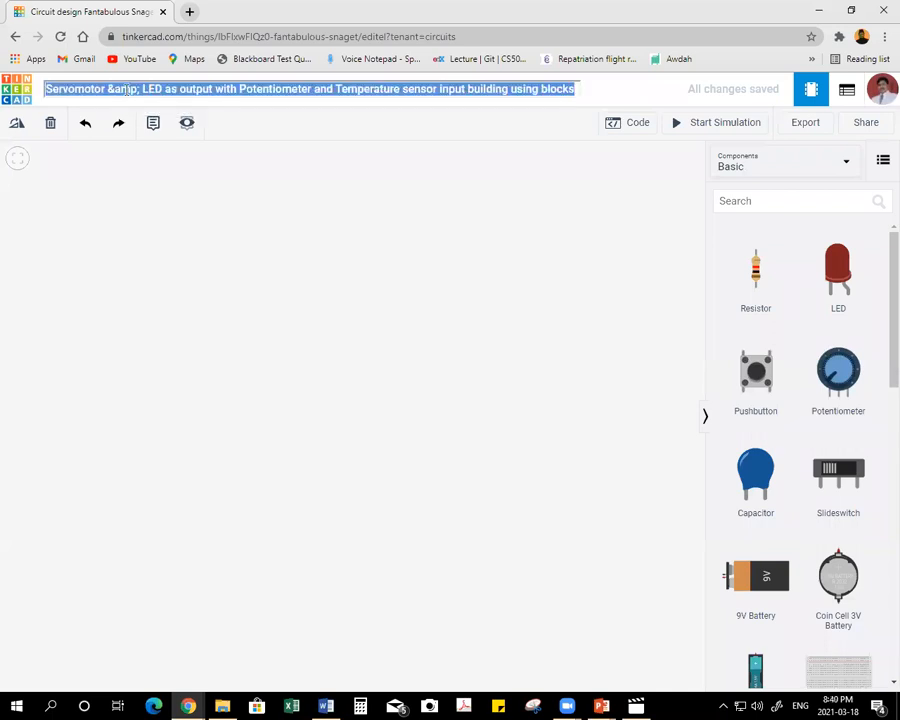
{"action": "left_click", "coordinate": [139, 89]}
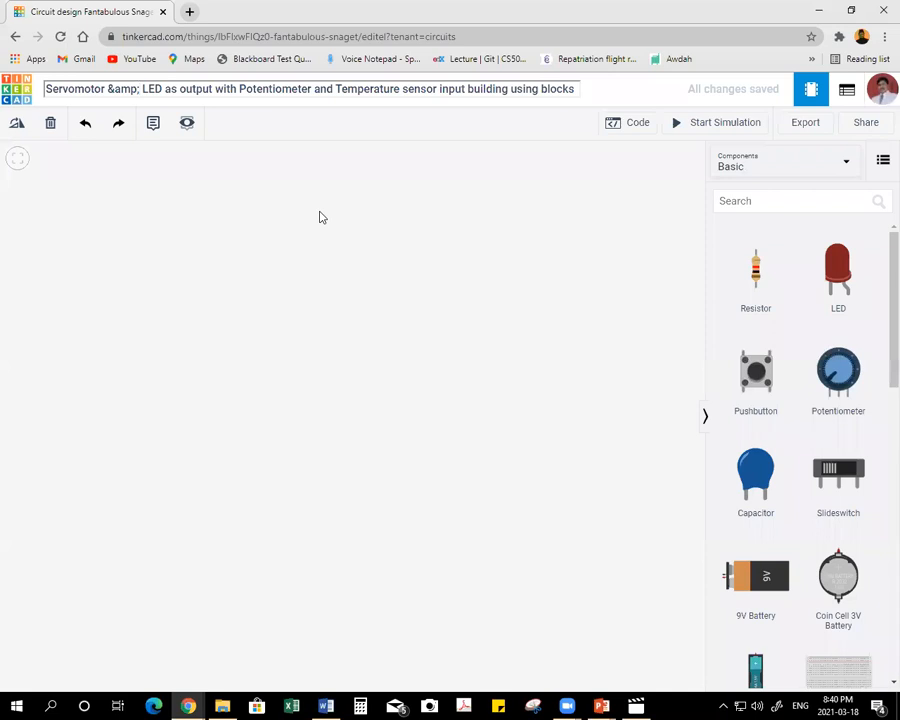
{"action": "key", "text": "BackSpace"}
{"action": "key", "text": "BackSpace"}
{"action": "key", "text": "BackSpace"}
{"action": "key", "text": "BackSpace"}
{"action": "key", "text": "BackSpace"}
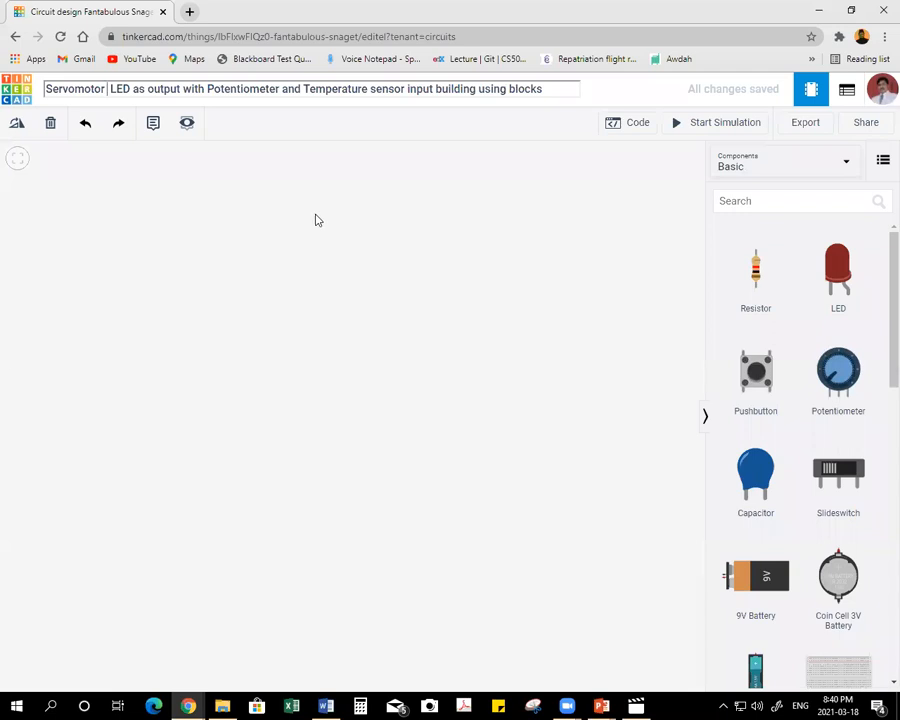
{"action": "type", "text": "|"}
{"action": "key", "text": "BackSpace"}
{"action": "key", "text": "BackSpace"}
{"action": "type", "text": ","}
{"action": "left_click", "coordinate": [287, 289]}
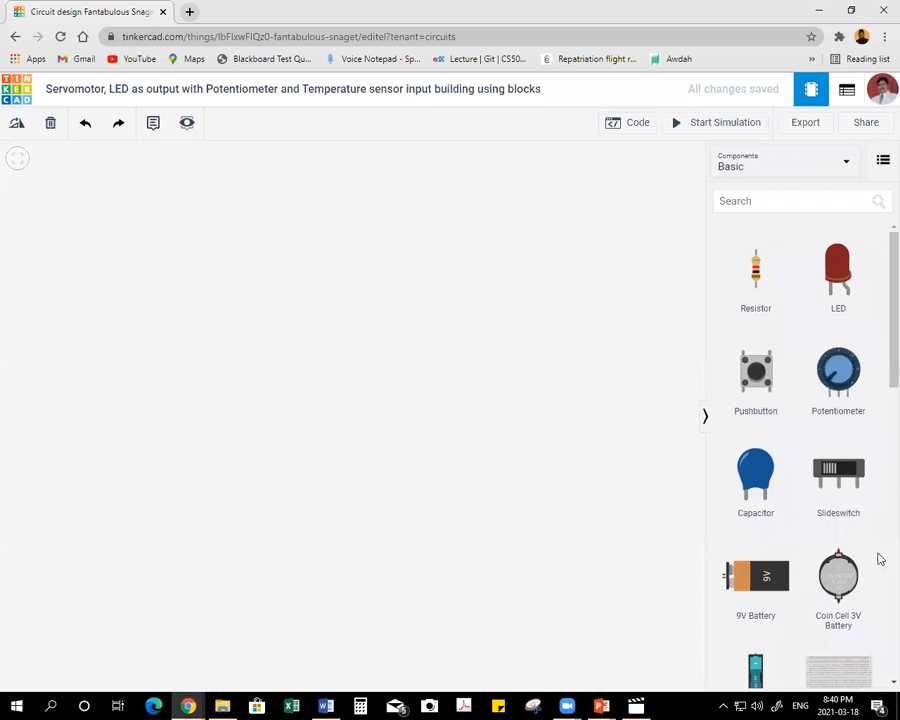
Place an Arduino Uno R3 in the workspace and a small breadboard below it.
{"action": "scroll", "coordinate": [852, 578], "scroll_direction": "down", "scroll_amount": 2}
{"action": "left_click_drag", "start_coordinate": [852, 578], "coordinate": [147, 296]}
{"action": "left_click_drag", "start_coordinate": [793, 486], "coordinate": [178, 508]}
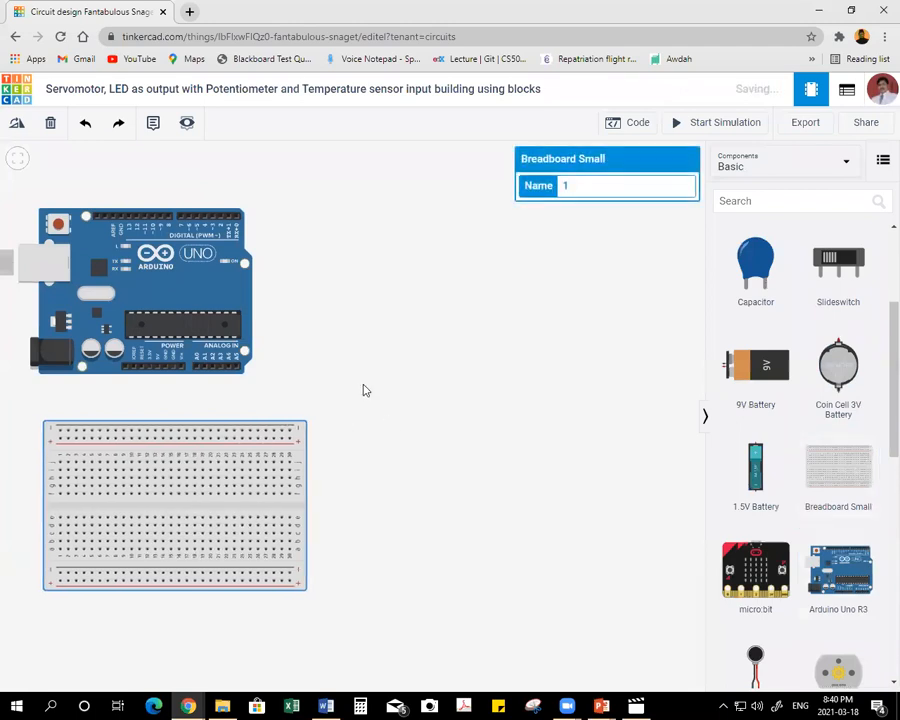
Place a TMP36 temperature sensor on the breadboard and a potentiometer beside the Arduino.
{"action": "scroll", "coordinate": [850, 500], "scroll_direction": "down", "scroll_amount": 5}
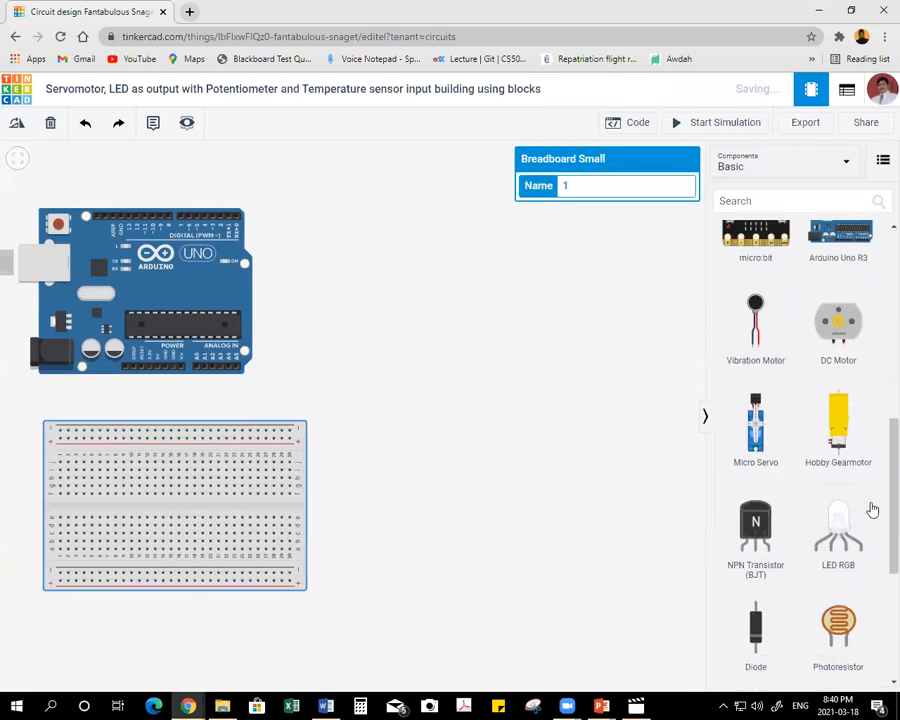
{"action": "left_click_drag", "start_coordinate": [838, 625], "coordinate": [202, 518]}
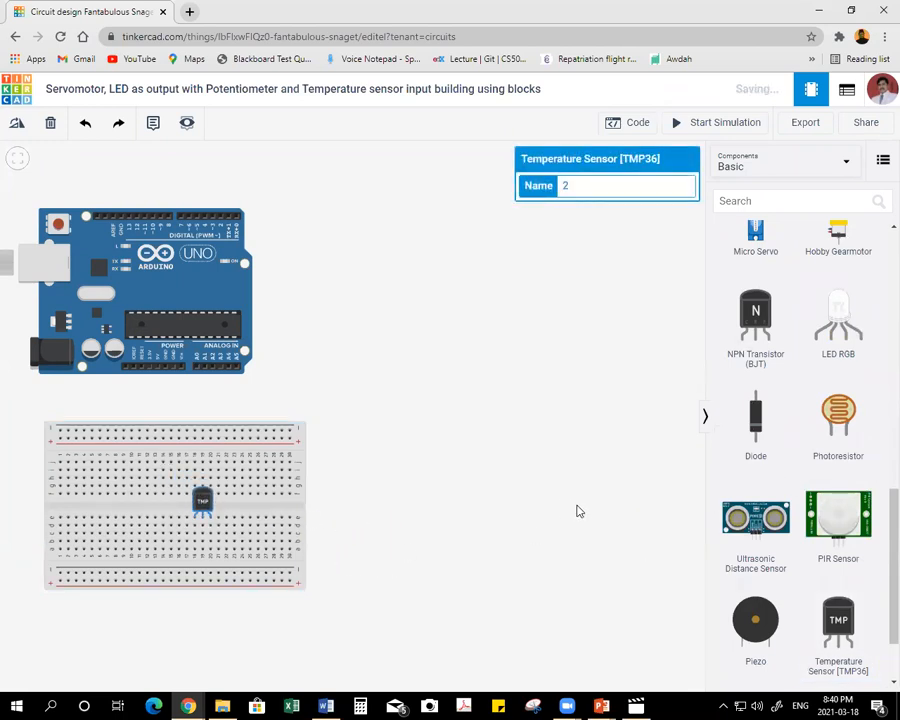
{"action": "scroll", "coordinate": [797, 483], "scroll_direction": "up", "scroll_amount": 2}
{"action": "scroll", "coordinate": [795, 482], "scroll_direction": "up", "scroll_amount": 6}
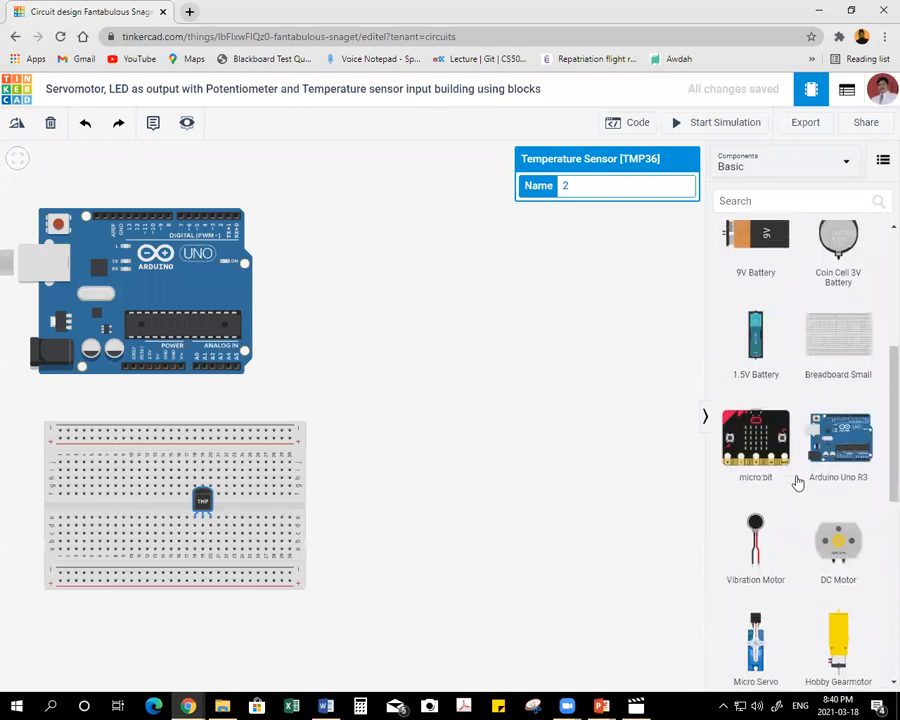
{"action": "left_click", "coordinate": [838, 373]}
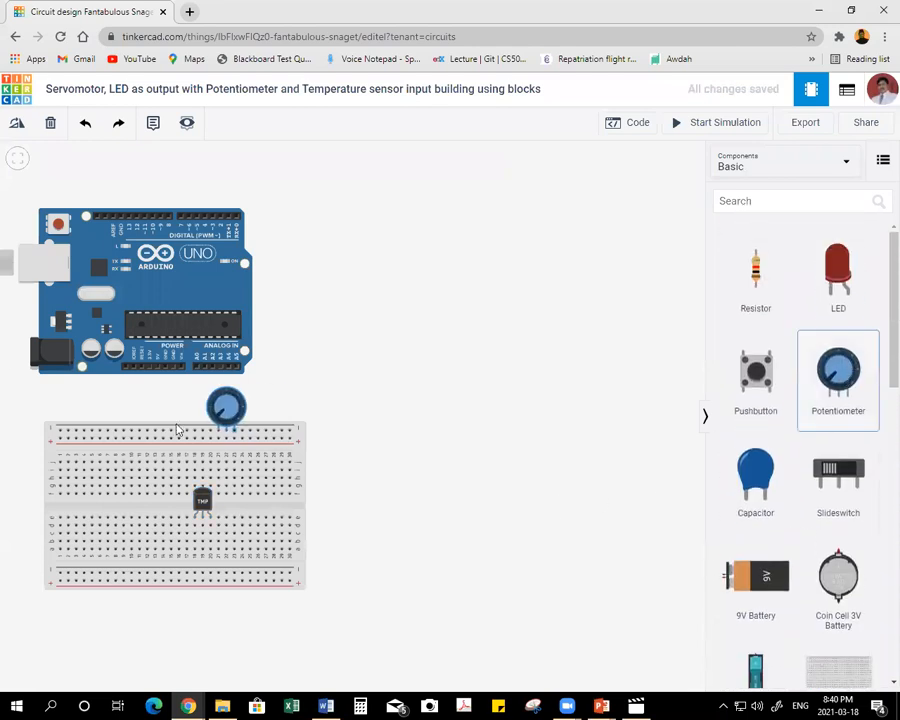
{"action": "left_click", "coordinate": [410, 312]}
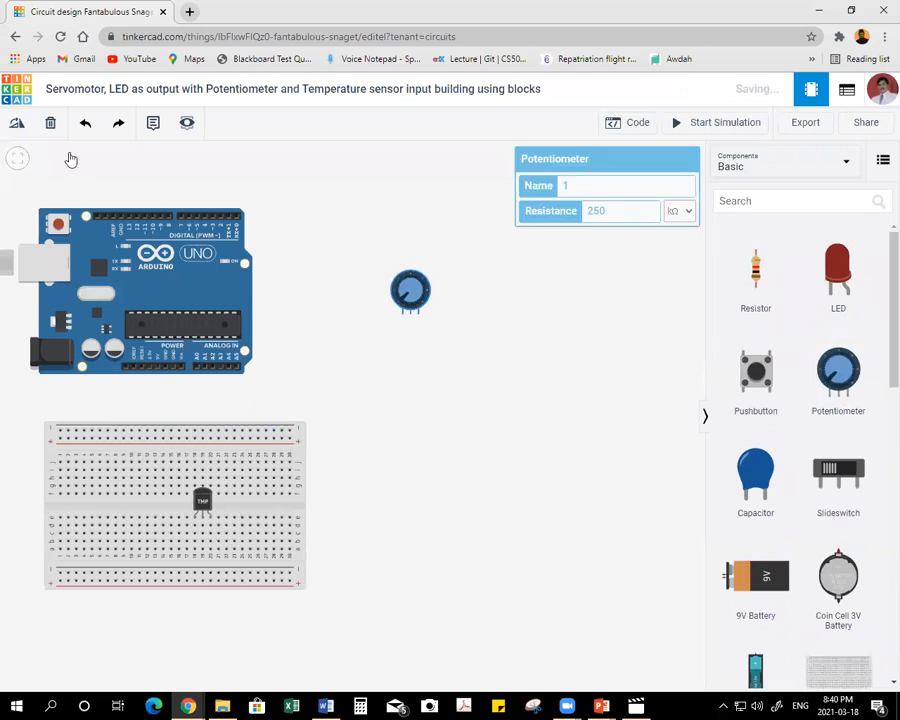
Turn the potentiometer upside down and place it over the breadboard's lower-left corner with its pins in the first columns.
{"action": "left_click", "coordinate": [16, 127]}
{"action": "left_click", "coordinate": [16, 127]}
{"action": "left_click", "coordinate": [16, 127]}
{"action": "left_click", "coordinate": [16, 127]}
{"action": "left_click", "coordinate": [16, 128]}
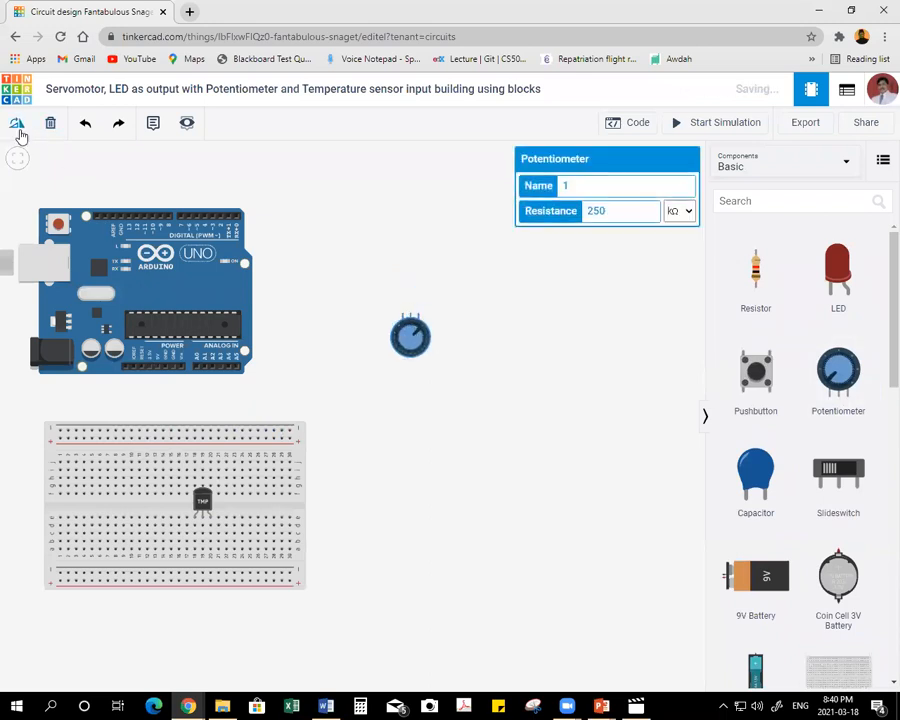
{"action": "left_click_drag", "start_coordinate": [409, 352], "coordinate": [72, 543]}
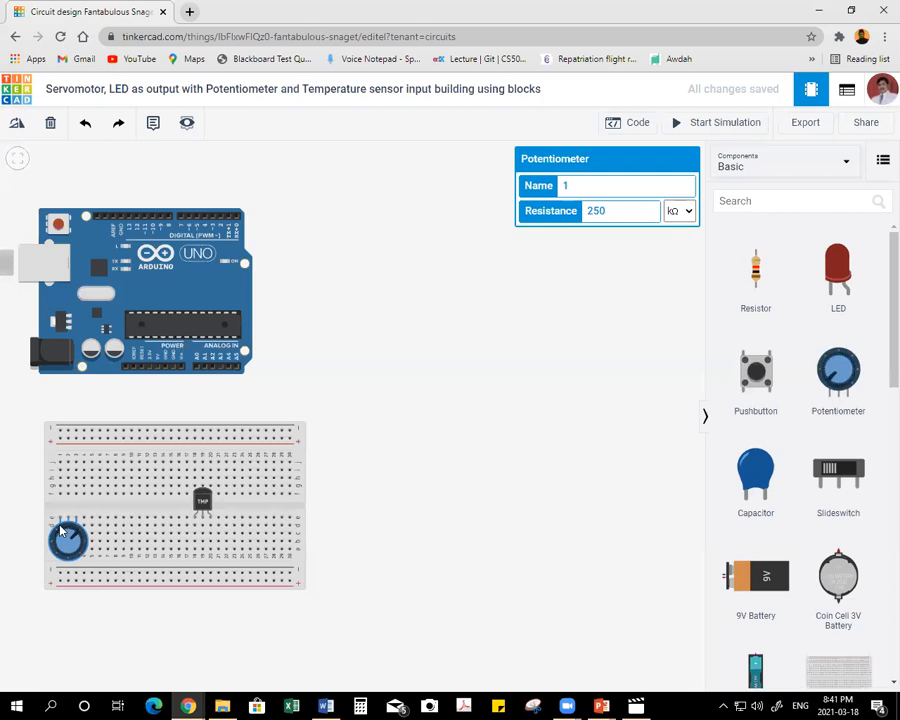
{"action": "left_click_drag", "start_coordinate": [81, 538], "coordinate": [74, 564]}
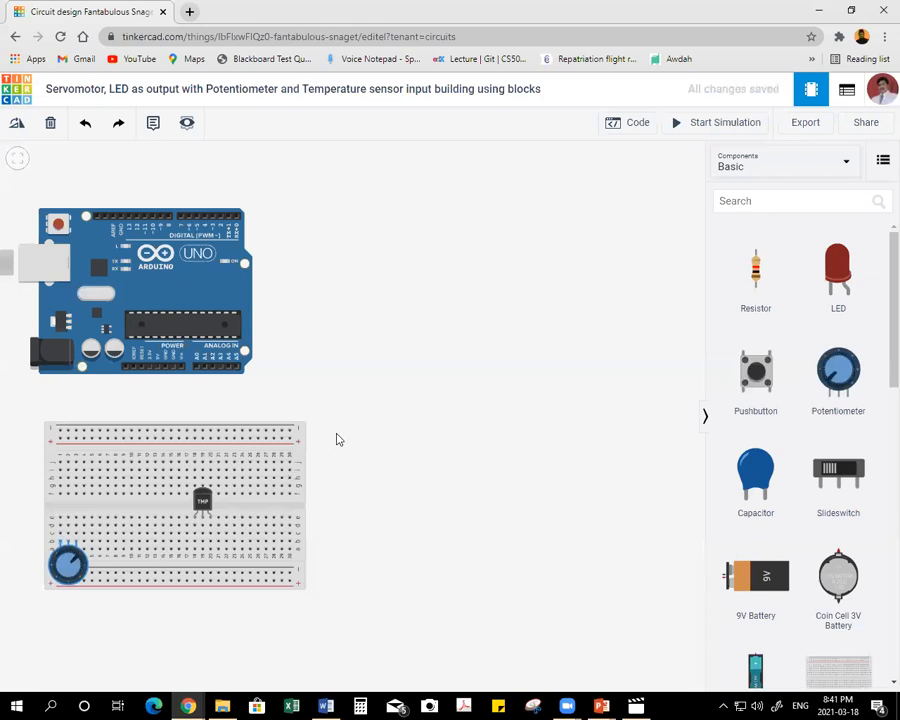
Place a slideswitch on the breadboard between the potentiometer and temperature sensor, and a servomotor beside the Arduino.
{"action": "left_click_drag", "start_coordinate": [843, 479], "coordinate": [133, 547]}
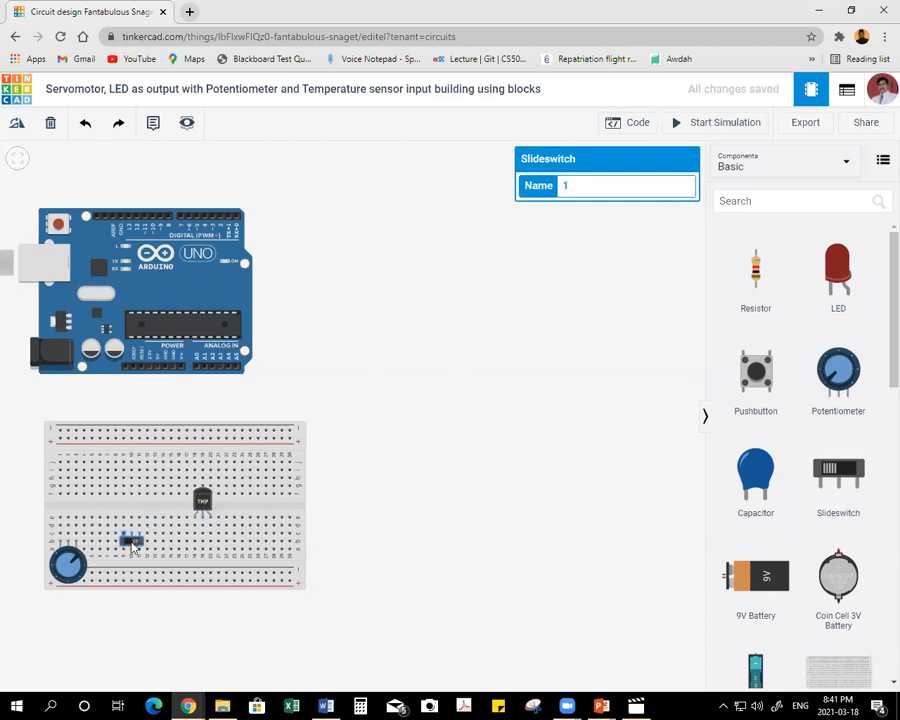
{"action": "left_click_drag", "start_coordinate": [133, 547], "coordinate": [135, 529]}
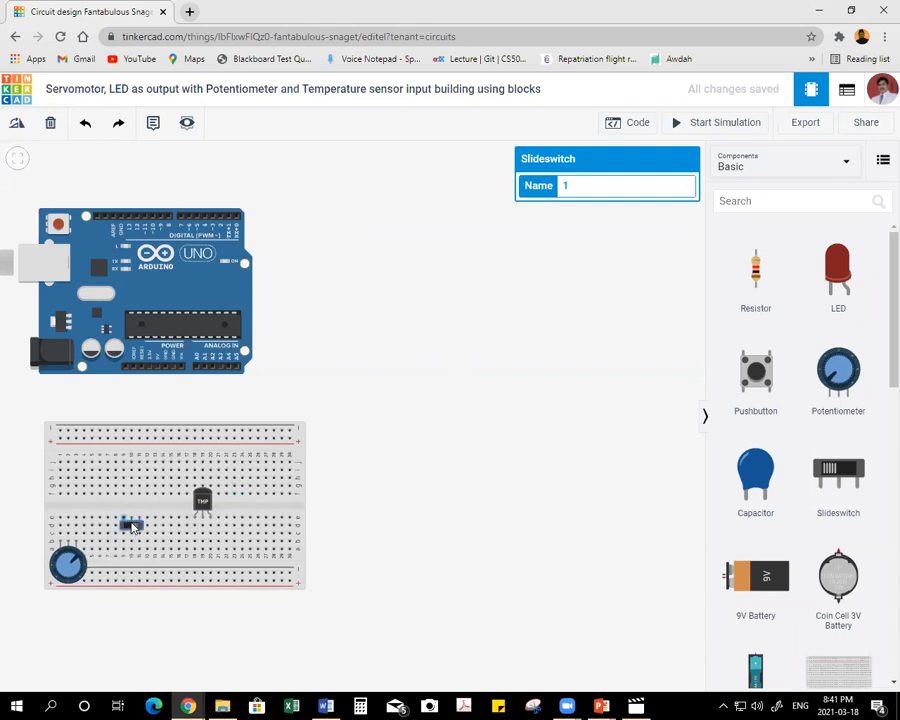
{"action": "left_click", "coordinate": [462, 425]}
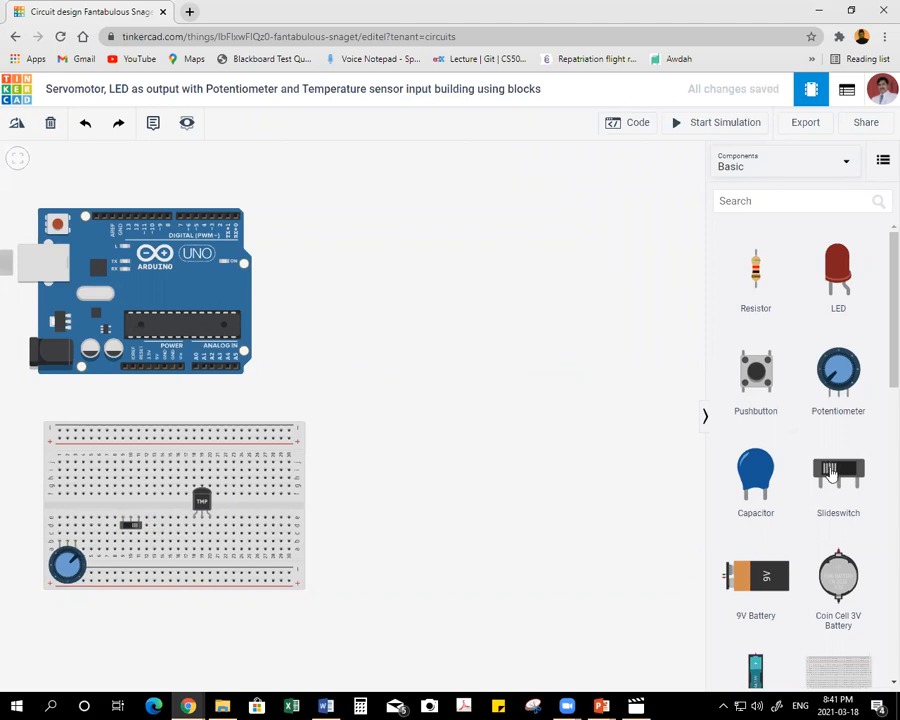
{"action": "scroll", "coordinate": [828, 464], "scroll_direction": "down", "scroll_amount": 5}
{"action": "left_click_drag", "start_coordinate": [757, 513], "coordinate": [312, 245]}
Place a red LED near the breadboard's upper-right end and a resistor across the center gap below it.
{"action": "scroll", "coordinate": [873, 357], "scroll_direction": "up", "scroll_amount": 5}
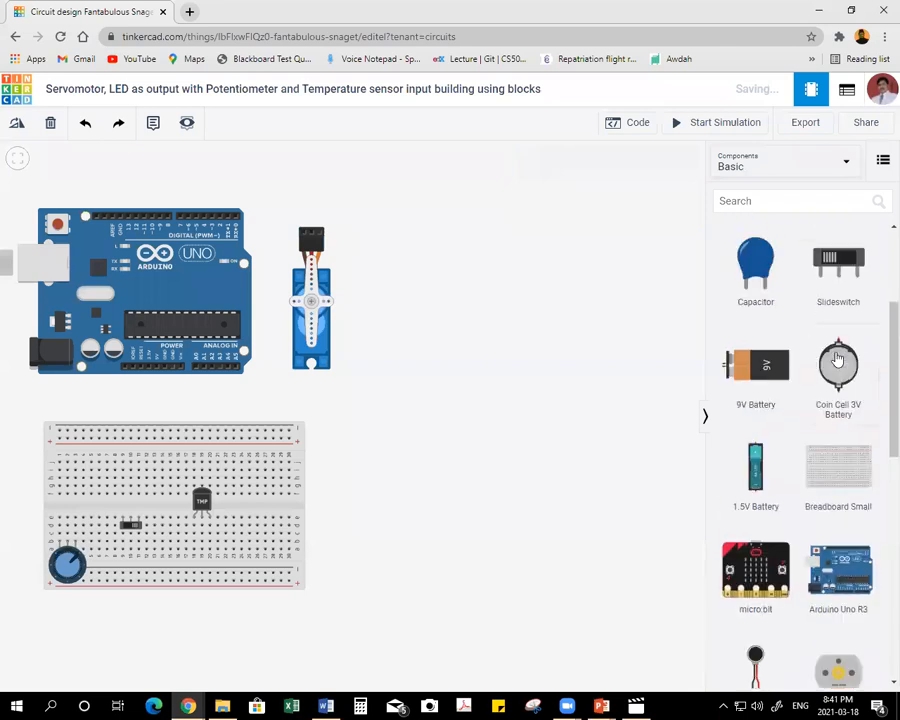
{"action": "left_click_drag", "start_coordinate": [838, 272], "coordinate": [265, 468]}
{"action": "left_click_drag", "start_coordinate": [765, 267], "coordinate": [402, 512]}
{"action": "left_click_drag", "start_coordinate": [473, 443], "coordinate": [266, 515]}
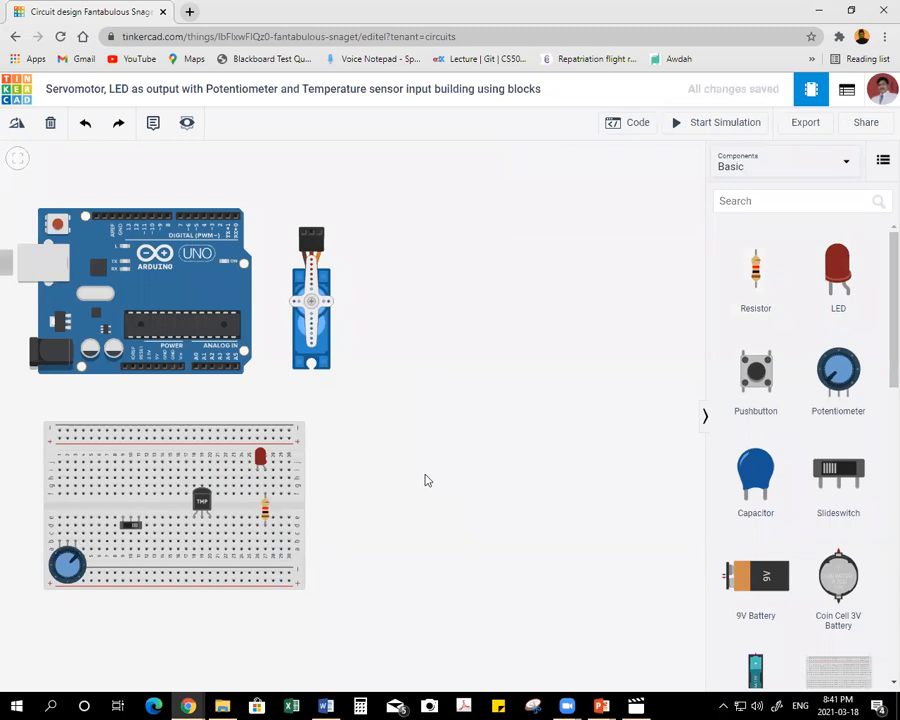
Wire the Arduino's 5V pin to the breadboard's upper positive rail, routing around the left end, and color the wire red.
{"action": "left_click", "coordinate": [156, 369]}
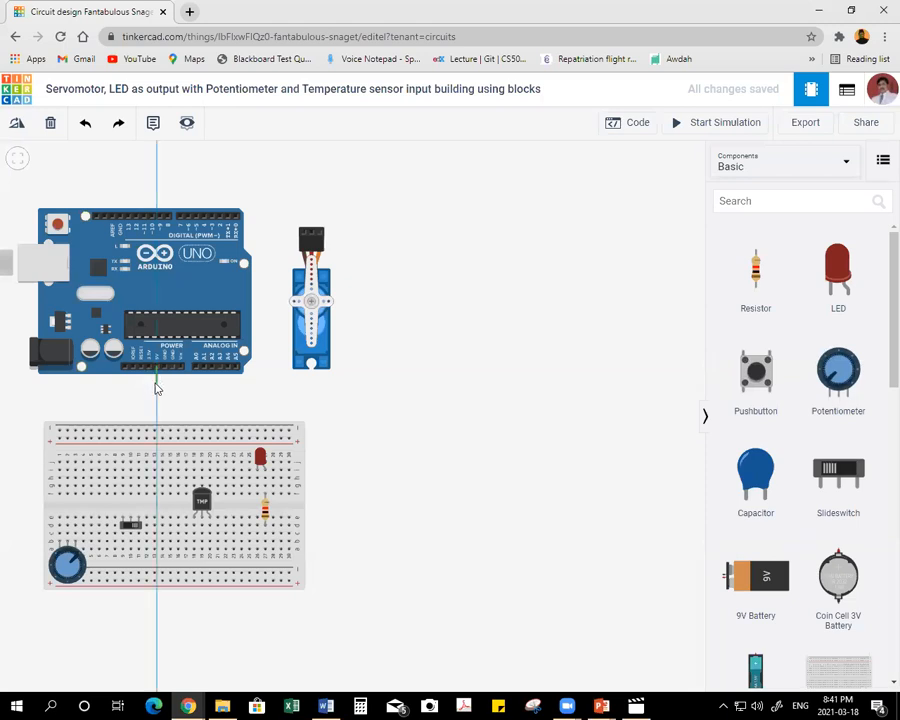
{"action": "left_click", "coordinate": [156, 385]}
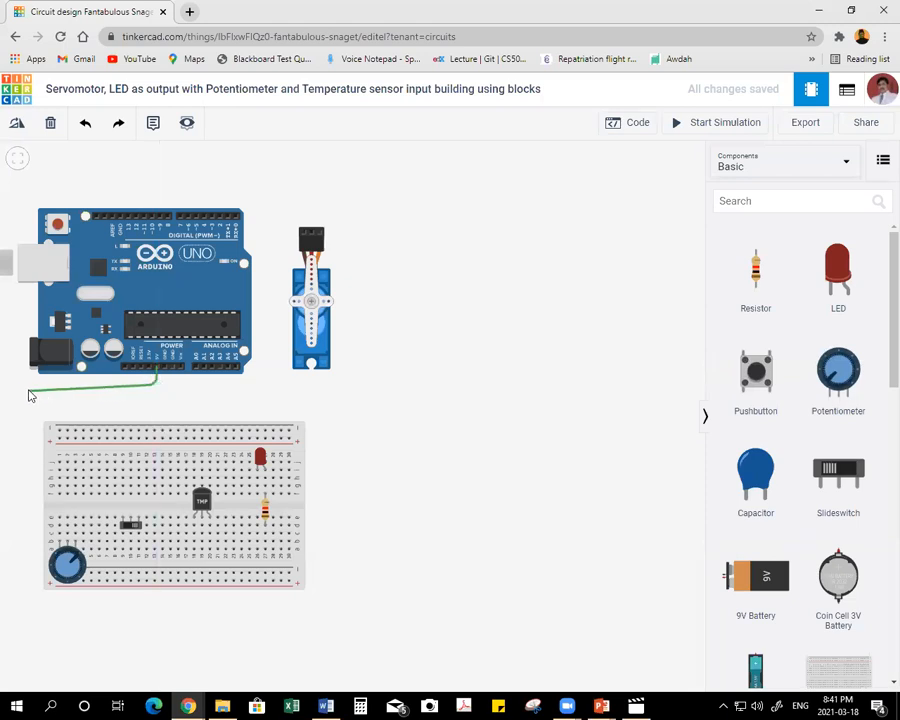
{"action": "left_click", "coordinate": [24, 385]}
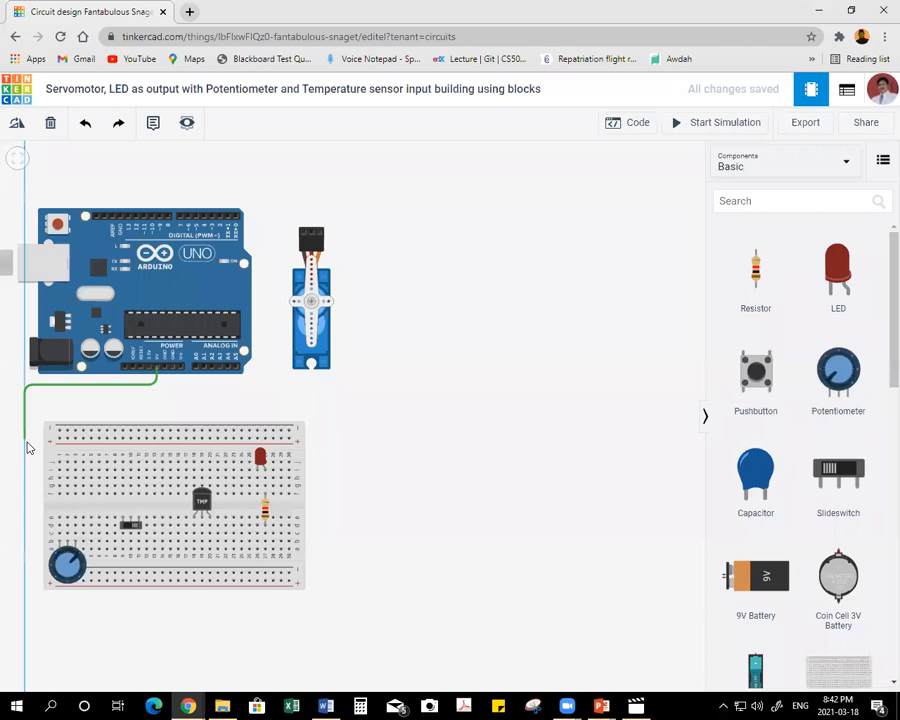
{"action": "left_click", "coordinate": [24, 438]}
{"action": "left_click", "coordinate": [60, 437]}
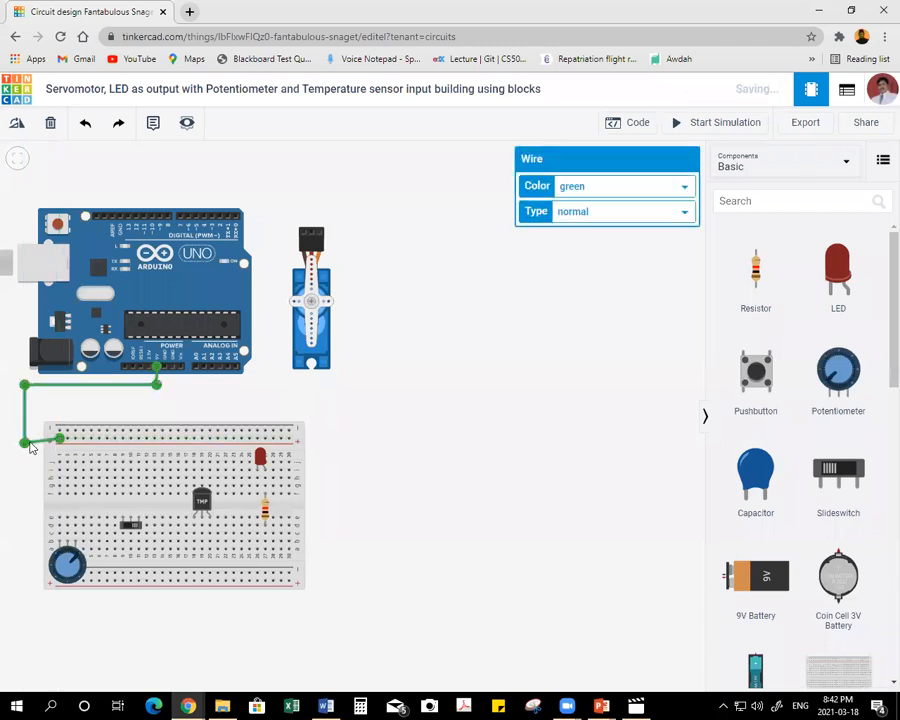
{"action": "left_click", "coordinate": [603, 188]}
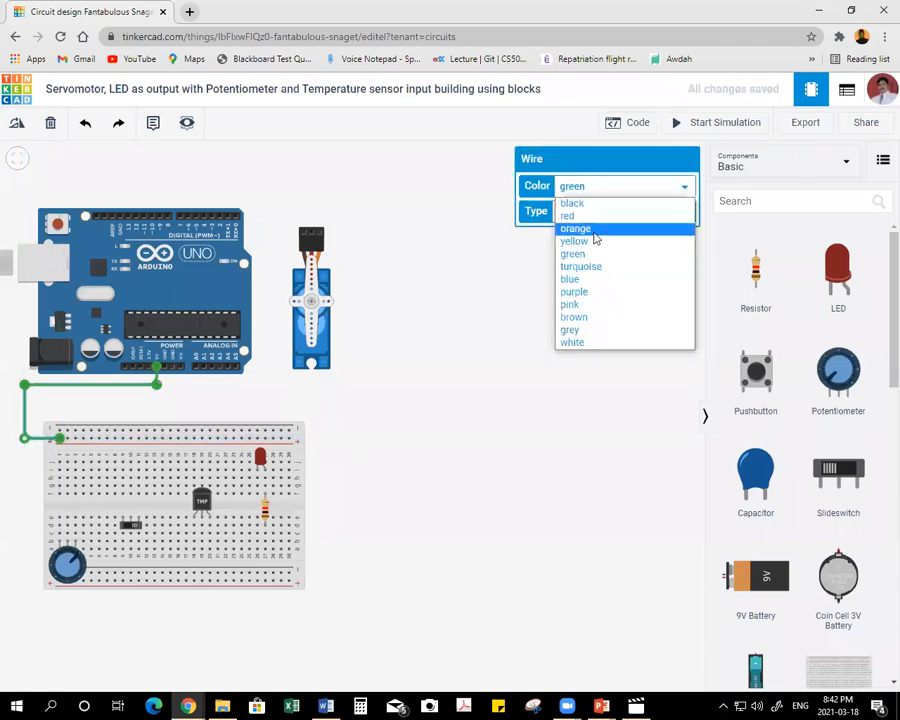
{"action": "left_click", "coordinate": [591, 216]}
{"action": "left_click", "coordinate": [351, 316]}
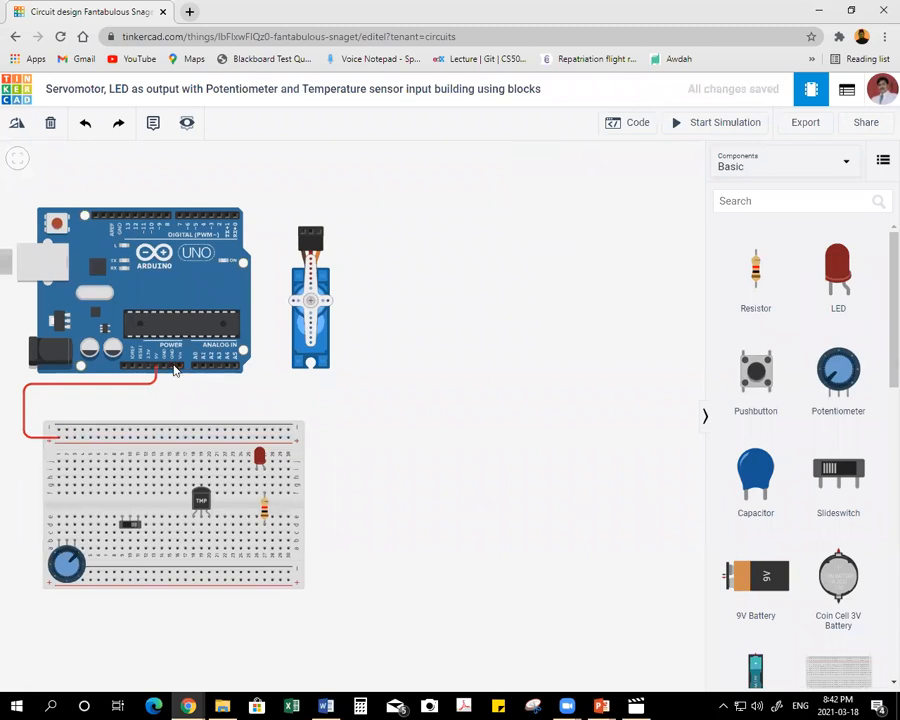
Wire an Arduino GND power pin to the breadboard's upper negative rail, color the wire black and straighten its bend.
{"action": "left_click", "coordinate": [172, 372]}
{"action": "left_click", "coordinate": [172, 398]}
{"action": "left_click", "coordinate": [31, 398]}
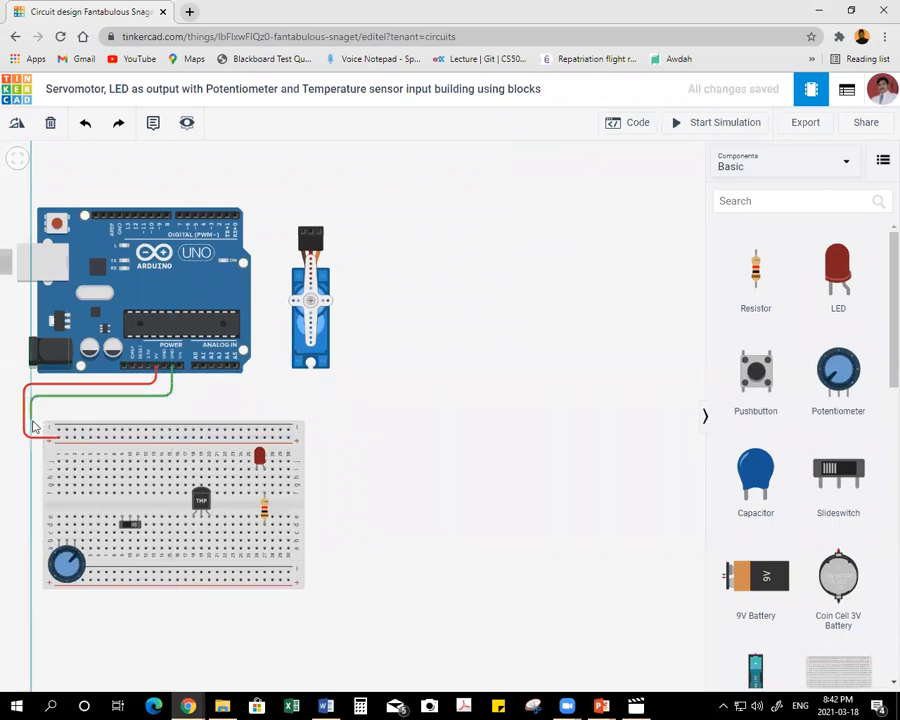
{"action": "left_click", "coordinate": [31, 428]}
{"action": "left_click", "coordinate": [58, 428]}
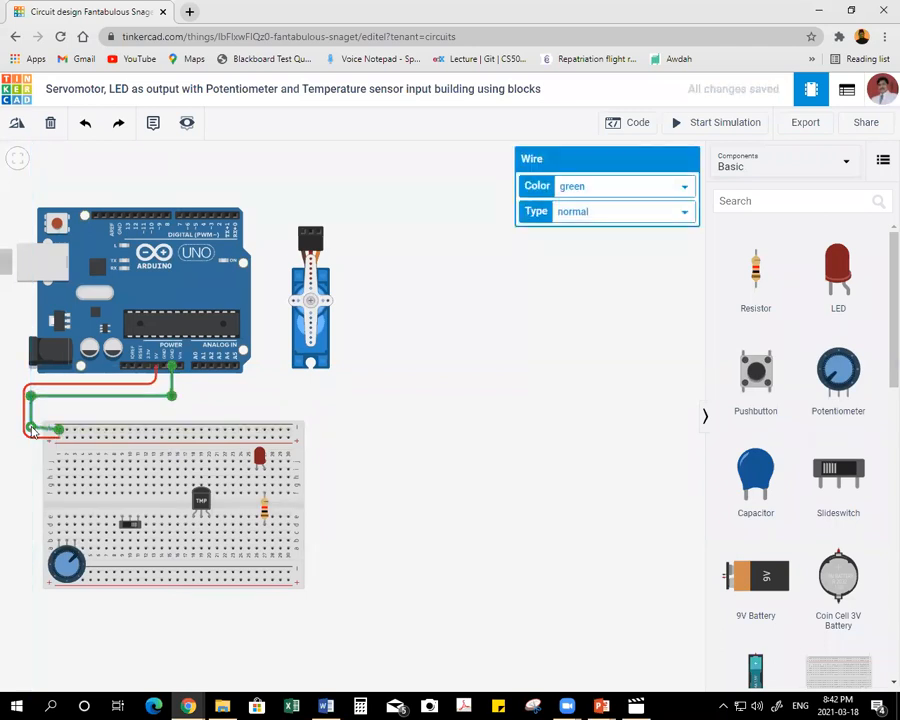
{"action": "left_click", "coordinate": [593, 189]}
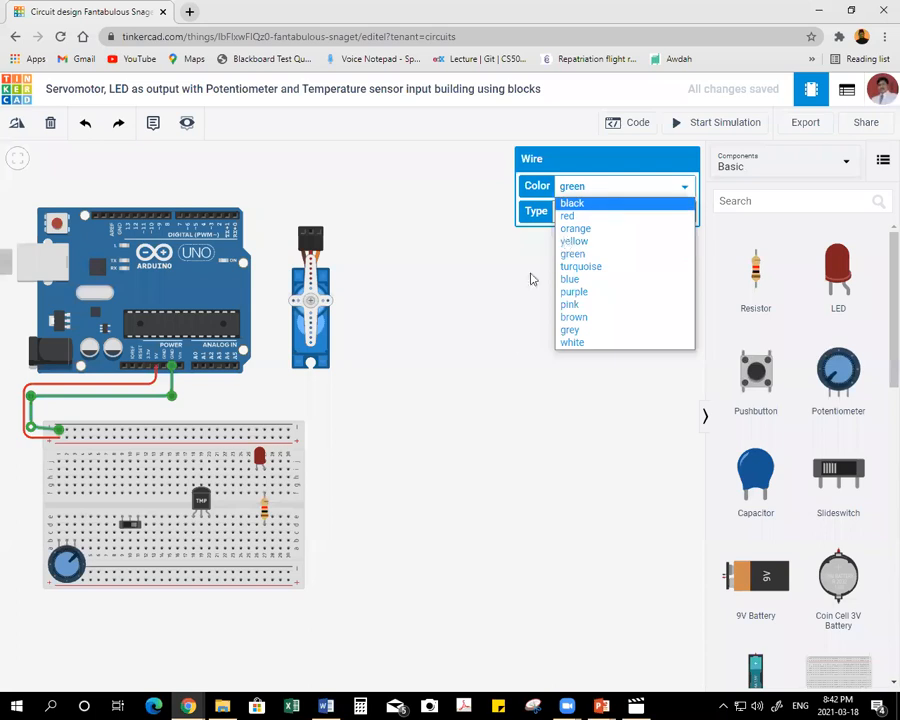
{"action": "left_click", "coordinate": [572, 203]}
{"action": "left_click", "coordinate": [30, 428]}
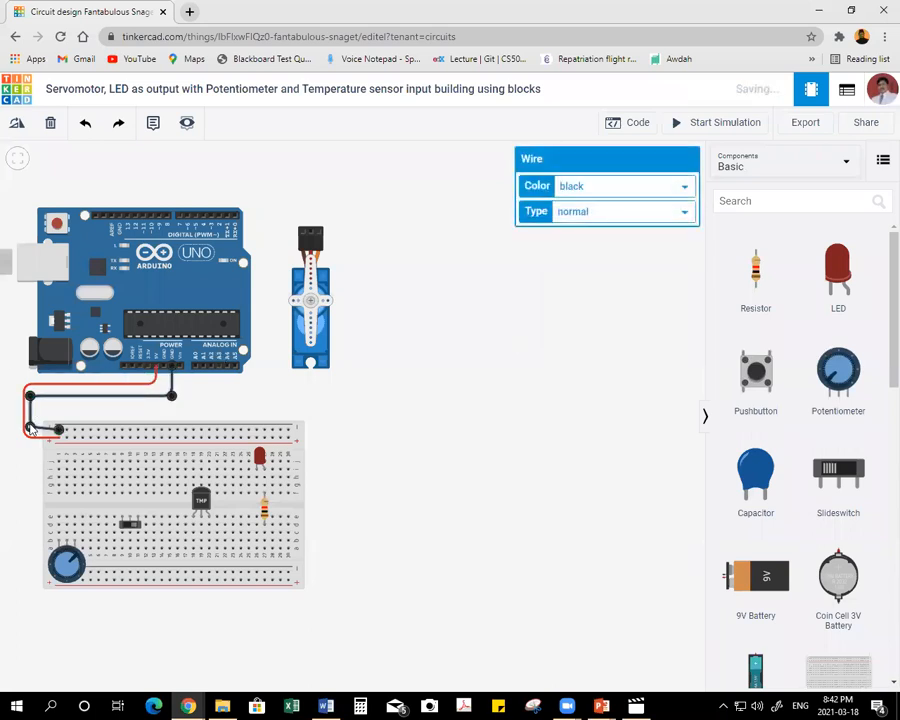
{"action": "left_click", "coordinate": [438, 428]}
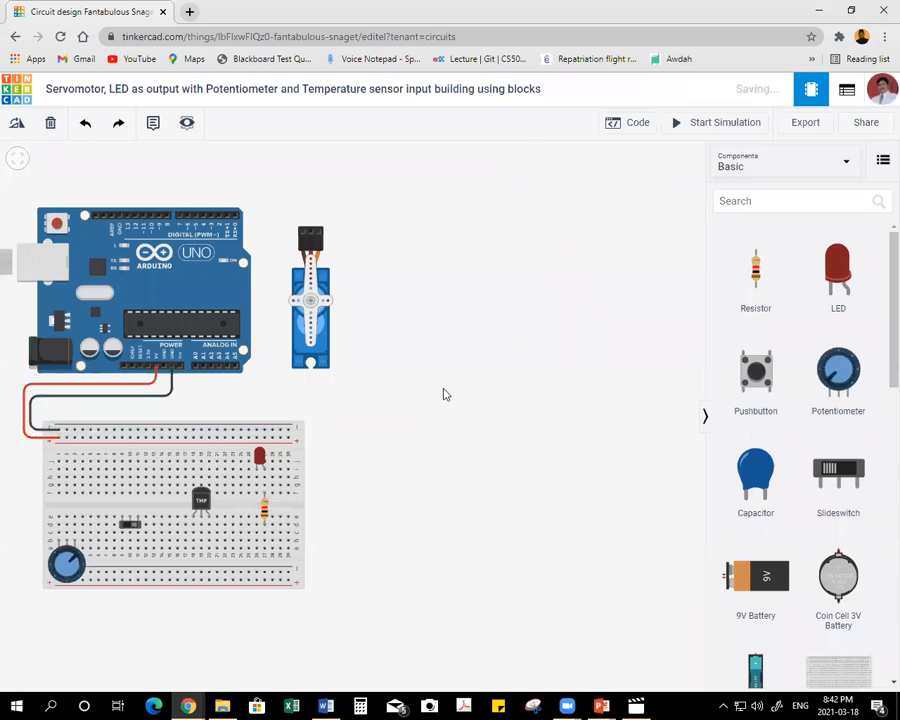
{"action": "left_click", "coordinate": [288, 440]}
{"action": "left_click", "coordinate": [317, 442]}
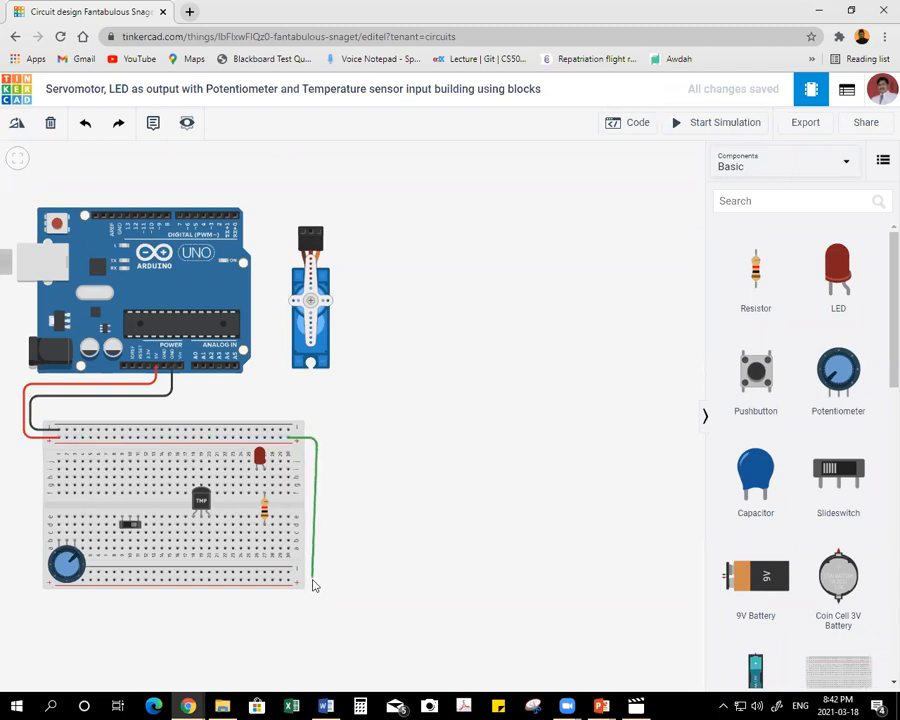
{"action": "left_click", "coordinate": [316, 580]}
{"action": "left_click", "coordinate": [288, 579]}
{"action": "key", "text": "Escape"}
Connect the breadboard's upper and lower positive rails with a squared wire around the right end and color it red.
{"action": "left_click", "coordinate": [298, 438]}
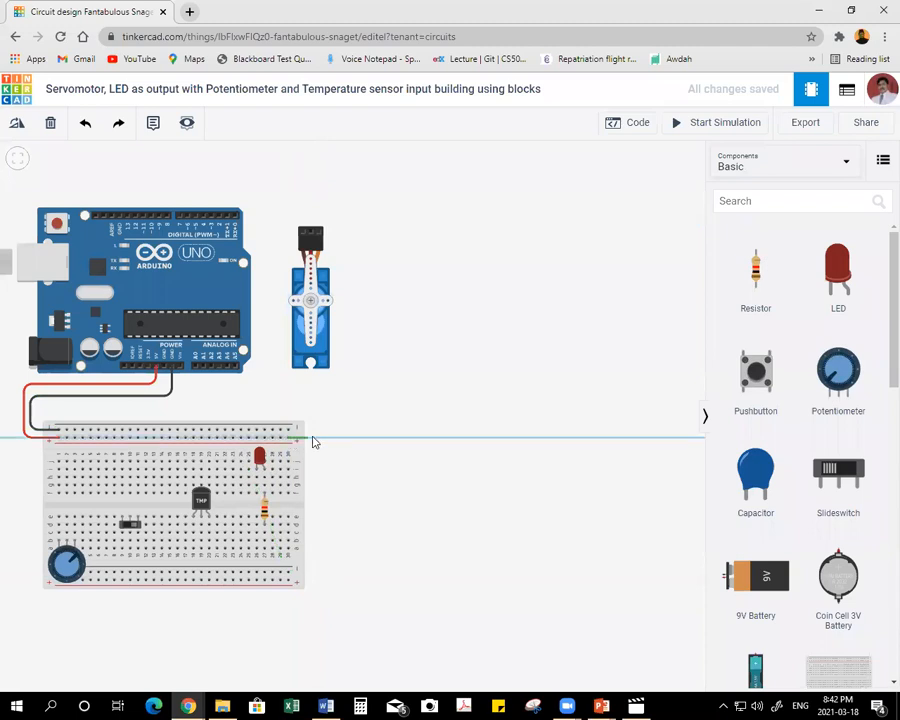
{"action": "left_click", "coordinate": [319, 441]}
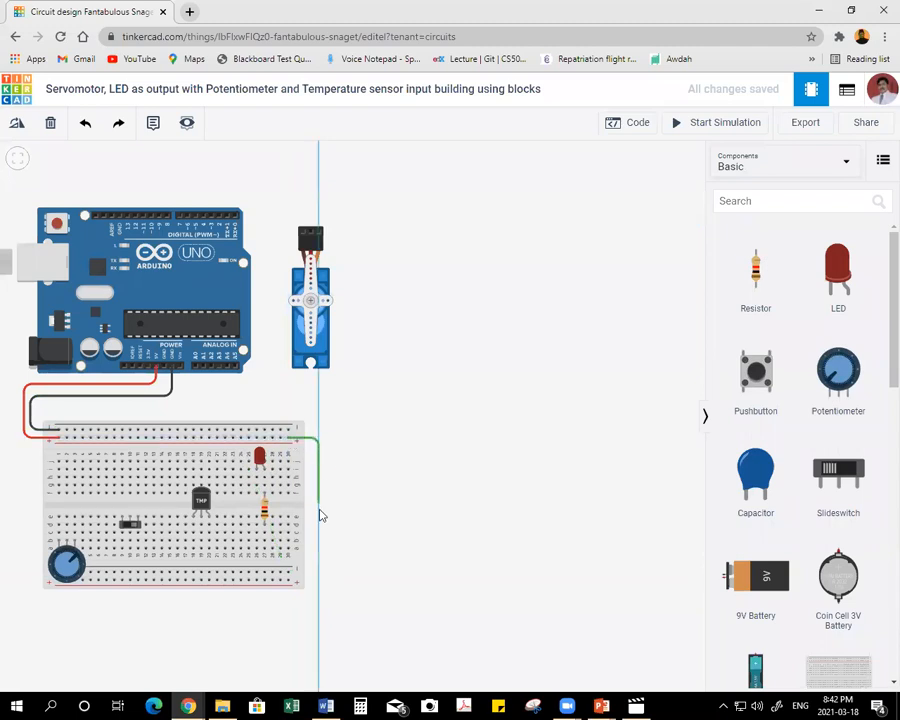
{"action": "left_click", "coordinate": [317, 577]}
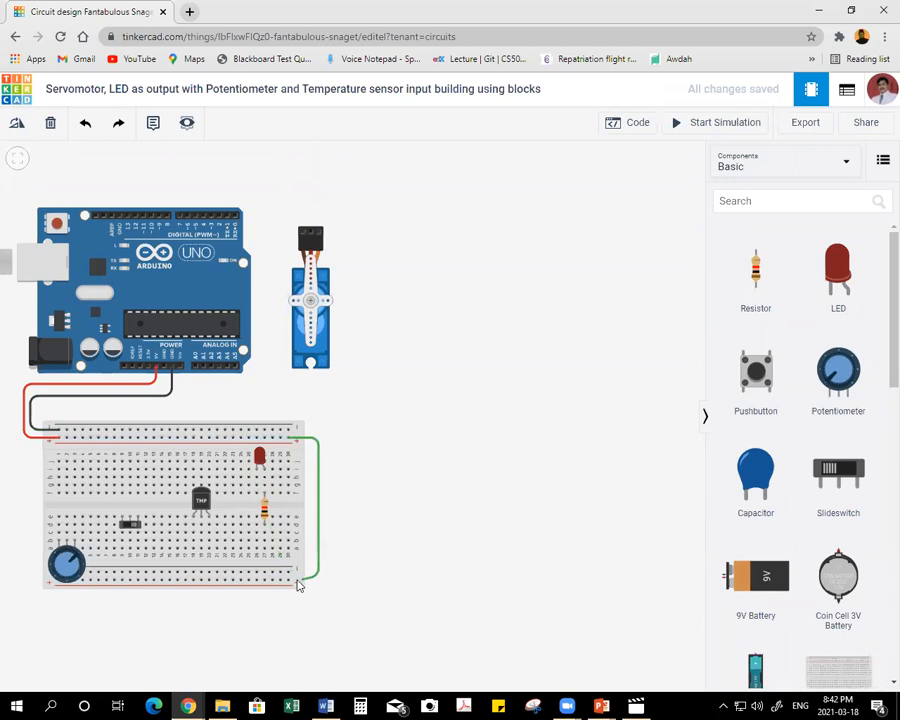
{"action": "left_click", "coordinate": [289, 578]}
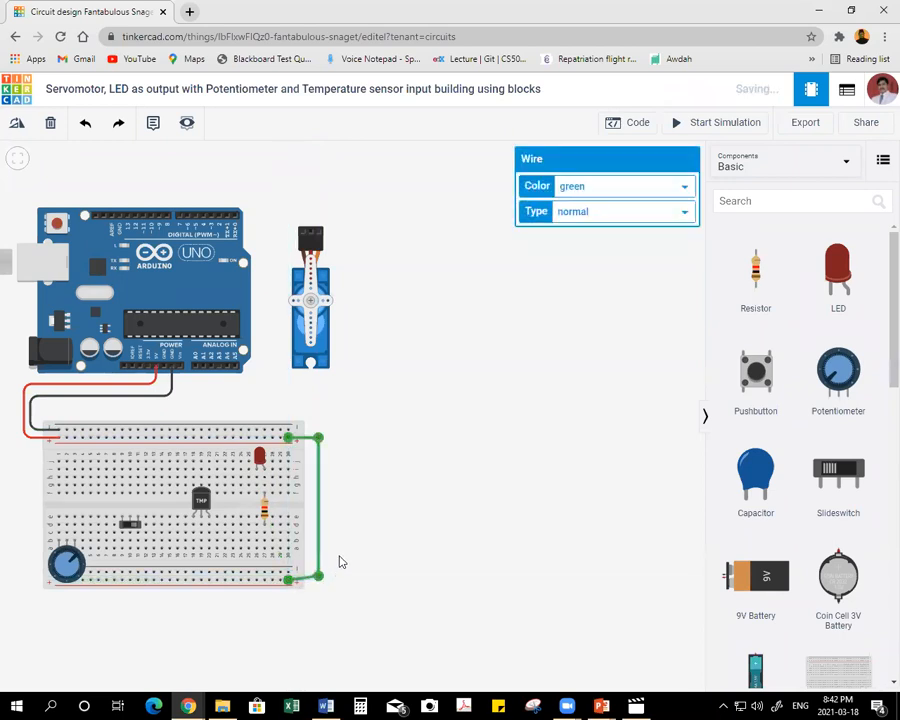
{"action": "left_click_drag", "start_coordinate": [320, 575], "coordinate": [319, 580]}
{"action": "left_click", "coordinate": [363, 519]}
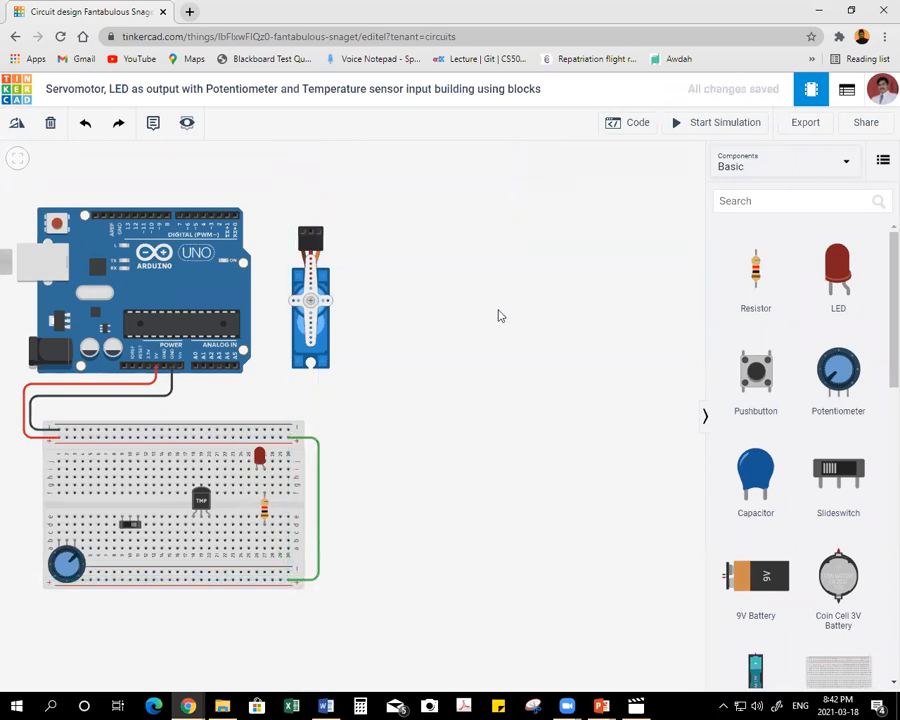
{"action": "left_click", "coordinate": [319, 472]}
{"action": "left_click", "coordinate": [603, 186]}
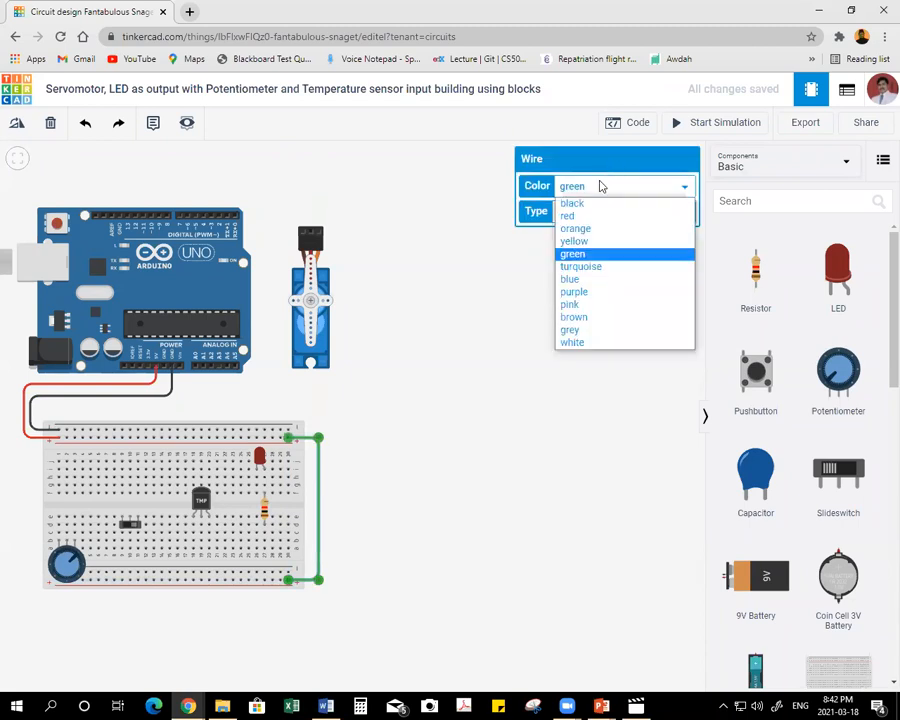
{"action": "left_click", "coordinate": [600, 216]}
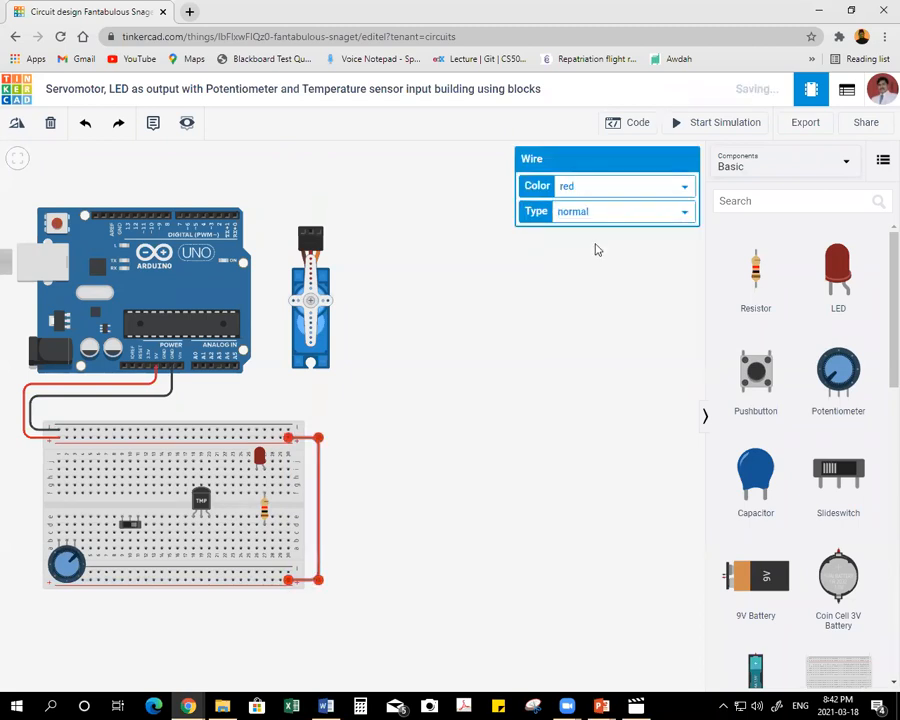
{"action": "left_click", "coordinate": [350, 422]}
Connect the breadboard's upper and lower negative rails with a wire outside the red one and color it black.
{"action": "left_click", "coordinate": [292, 432]}
{"action": "left_click", "coordinate": [329, 432]}
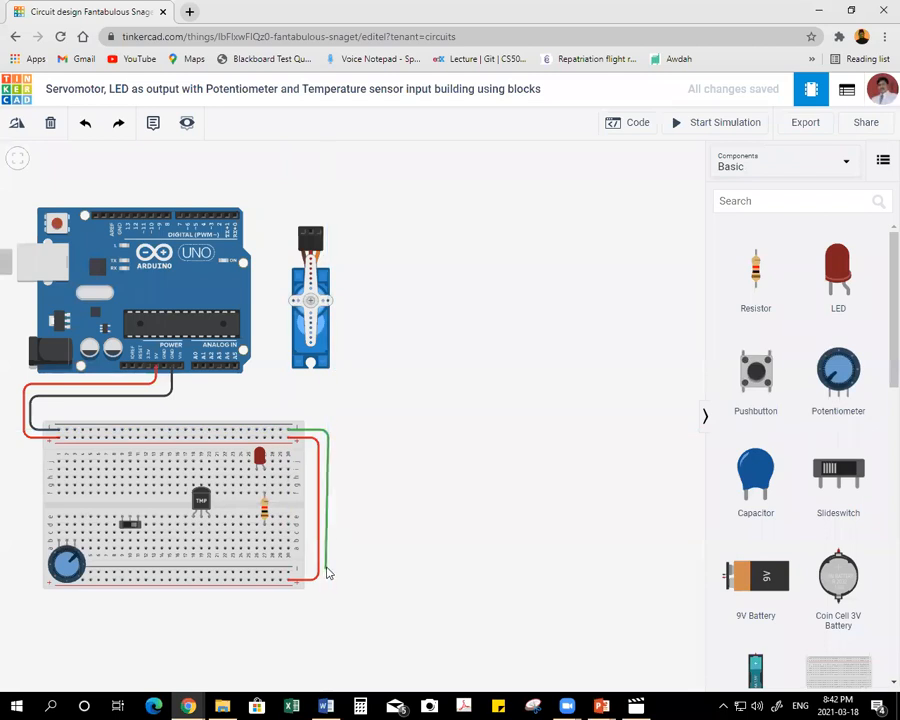
{"action": "left_click", "coordinate": [327, 567]}
{"action": "left_click", "coordinate": [289, 575]}
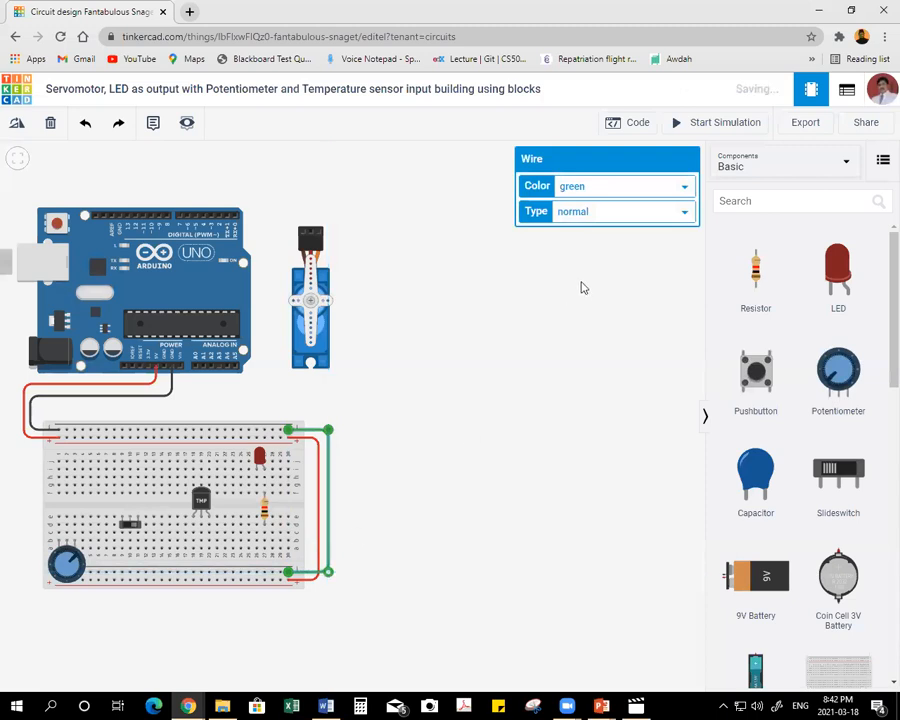
{"action": "left_click", "coordinate": [602, 186]}
{"action": "left_click", "coordinate": [572, 202]}
{"action": "left_click", "coordinate": [457, 384]}
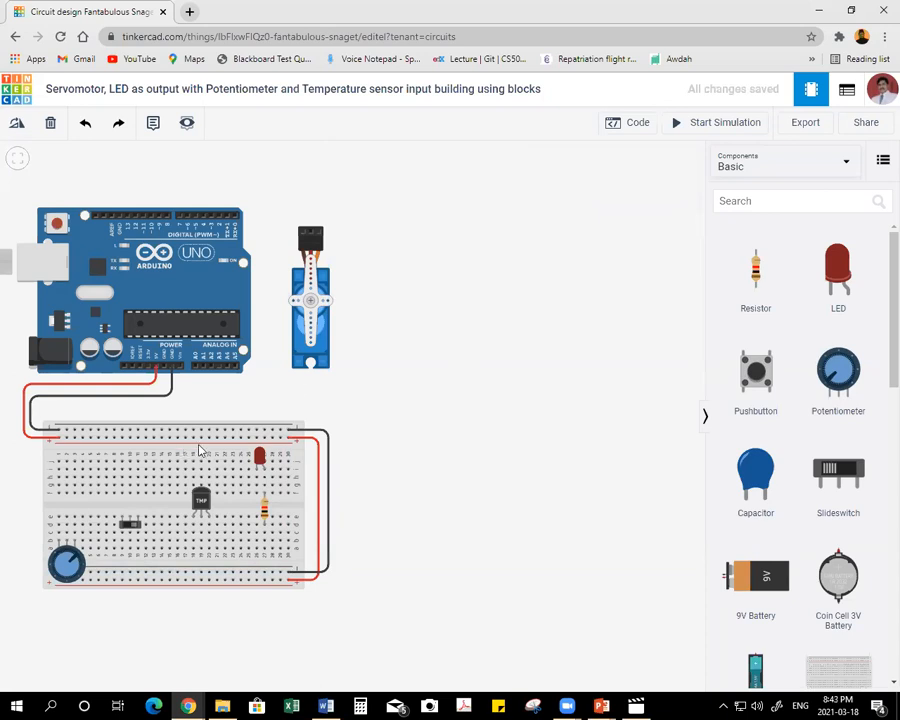
Wire the servomotor's Ground pin to the breadboard's upper negative rail and color the wire black.
{"action": "left_click", "coordinate": [303, 236]}
{"action": "left_click", "coordinate": [283, 215]}
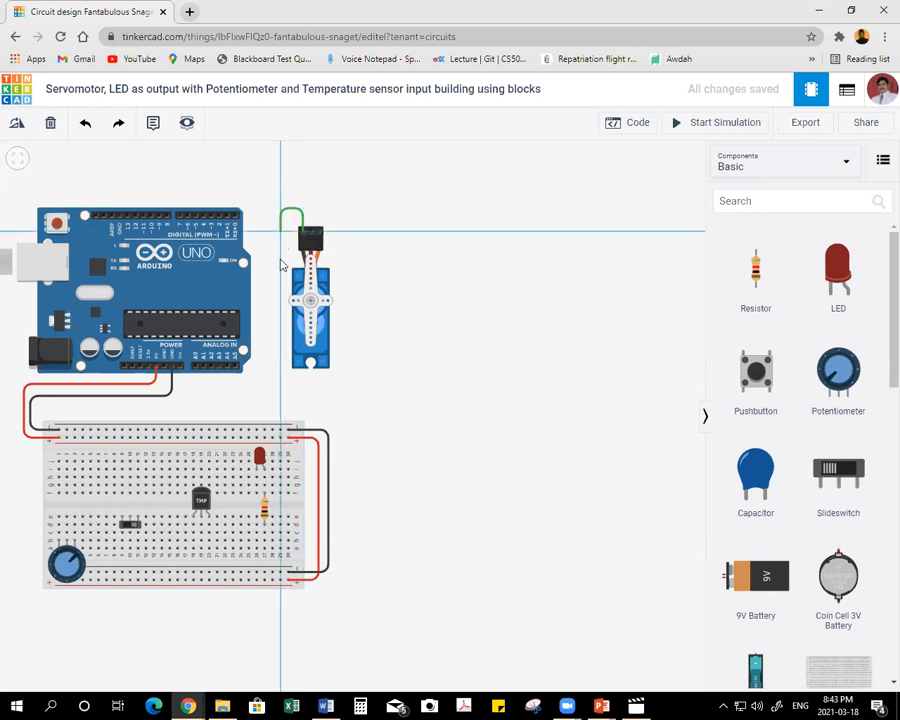
{"action": "left_click", "coordinate": [281, 432]}
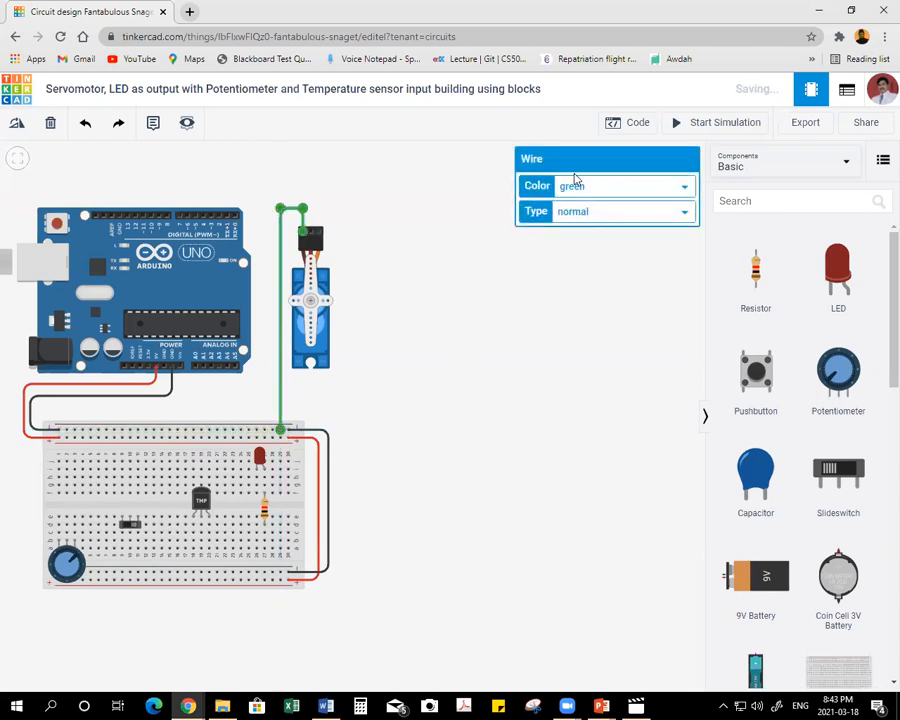
{"action": "left_click", "coordinate": [578, 186]}
{"action": "left_click", "coordinate": [572, 203]}
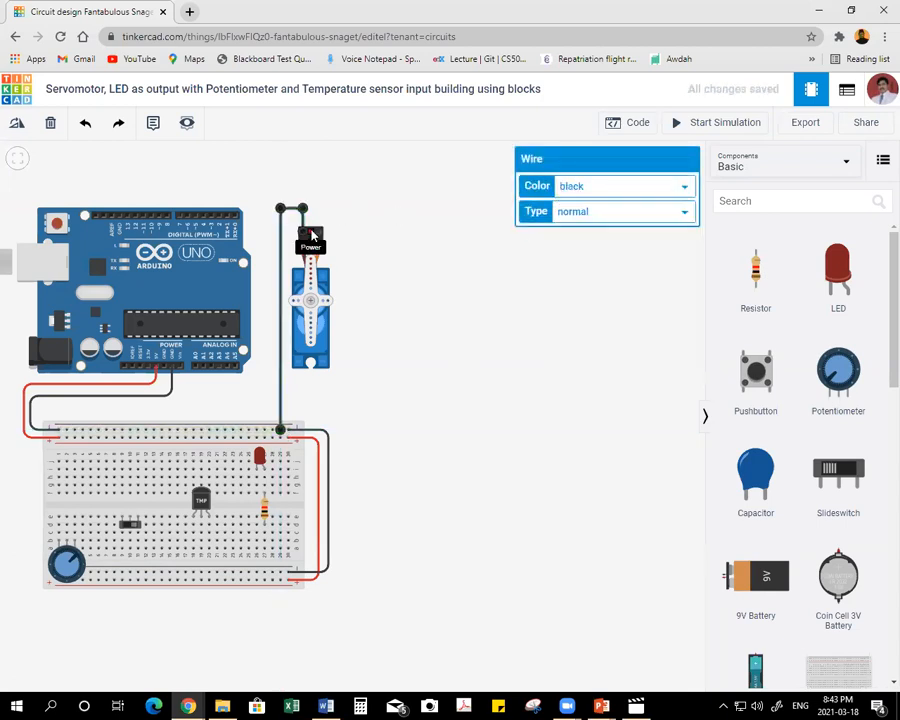
Wire the servomotor's Power pin to the breadboard's upper positive rail and color the wire red.
{"action": "left_click", "coordinate": [313, 235]}
{"action": "left_click", "coordinate": [310, 199]}
{"action": "left_click", "coordinate": [271, 199]}
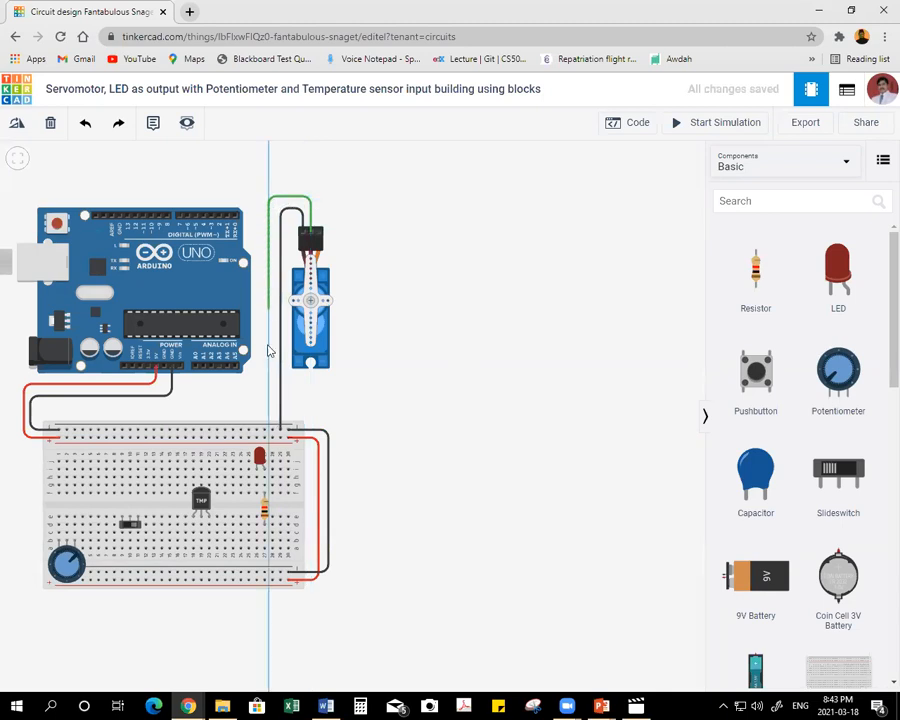
{"action": "left_click", "coordinate": [272, 436]}
{"action": "left_click", "coordinate": [593, 190]}
{"action": "left_click", "coordinate": [578, 215]}
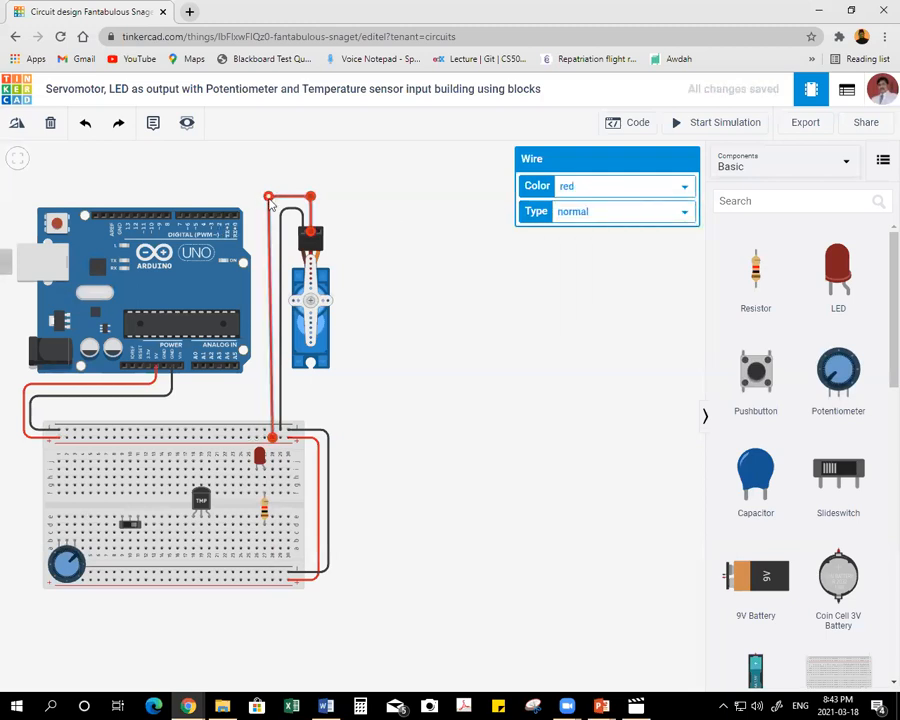
Wire the servomotor's Signal pin to Arduino digital pin 11 with a squared route above the board and color it orange.
{"action": "left_click", "coordinate": [394, 258]}
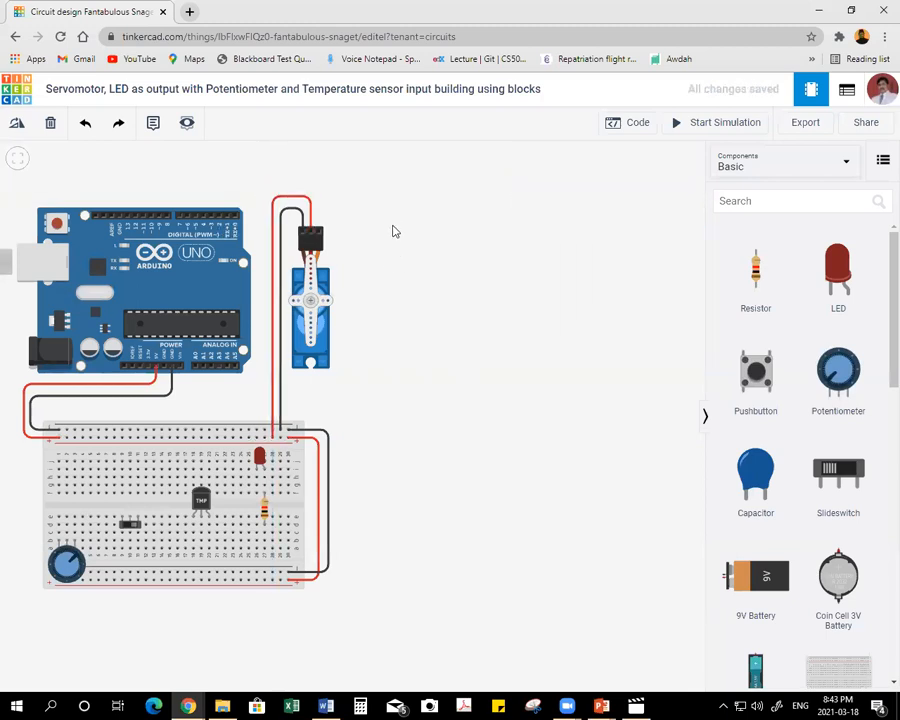
{"action": "left_click", "coordinate": [317, 236]}
{"action": "left_click_drag", "start_coordinate": [322, 236], "coordinate": [322, 230]}
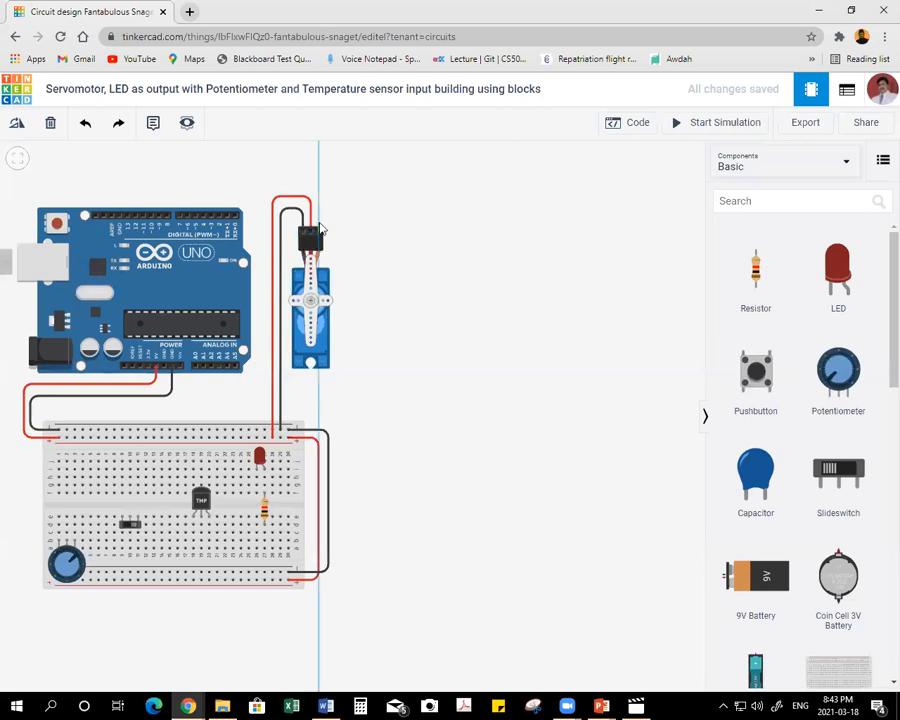
{"action": "left_click_drag", "start_coordinate": [322, 230], "coordinate": [318, 181]}
{"action": "left_click", "coordinate": [317, 166]}
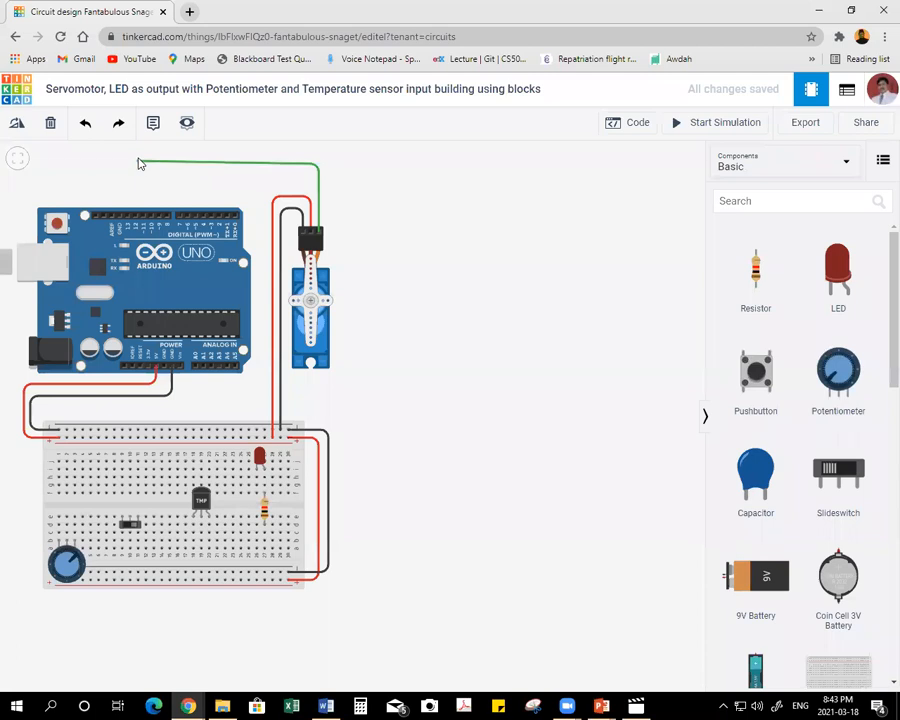
{"action": "left_click", "coordinate": [140, 167]}
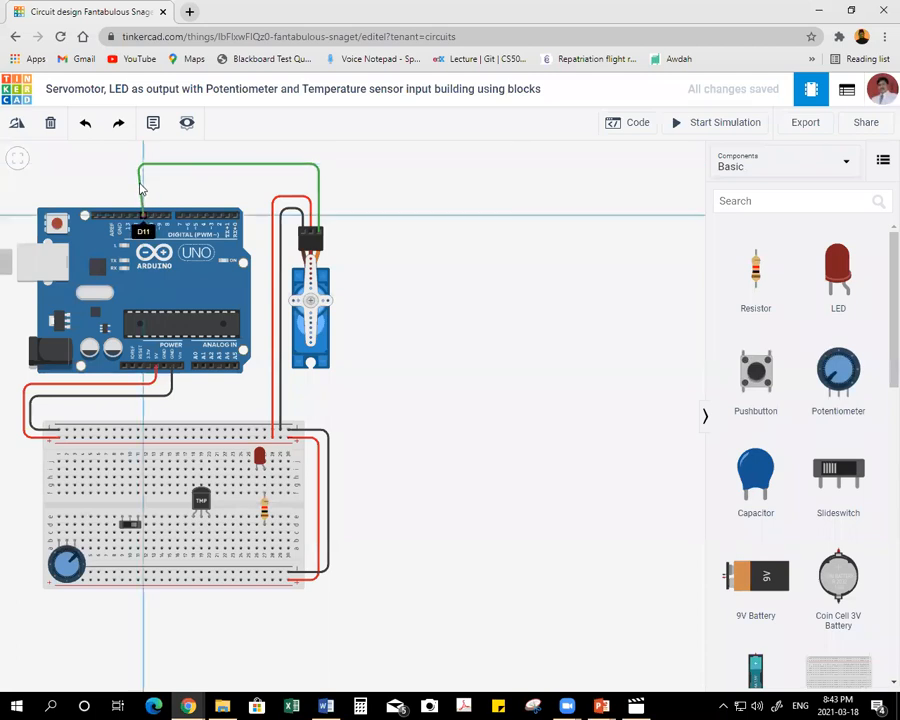
{"action": "left_click", "coordinate": [142, 212]}
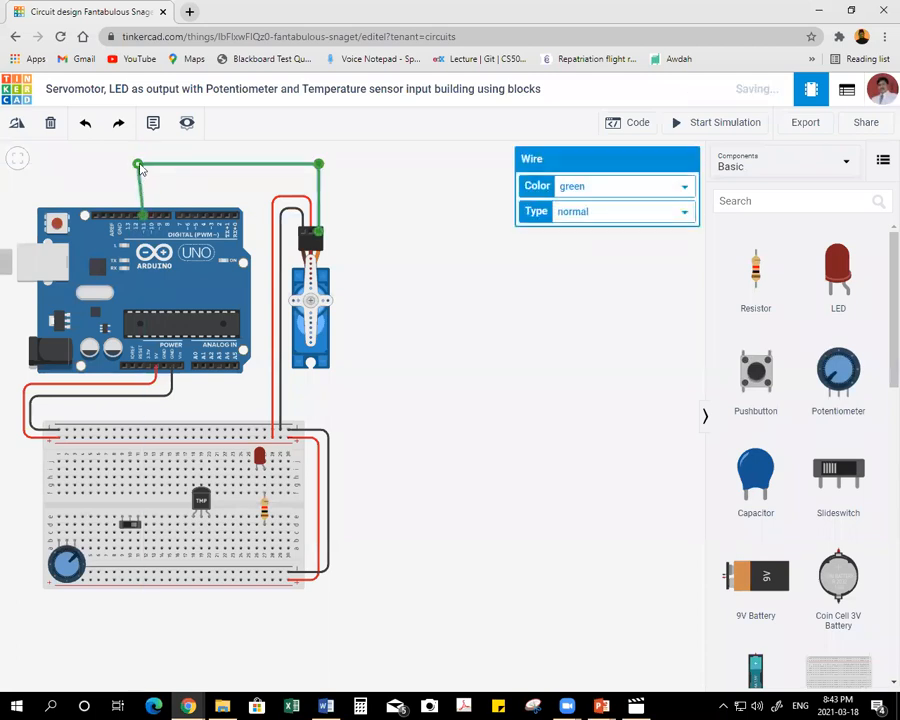
{"action": "left_click", "coordinate": [615, 189]}
{"action": "left_click", "coordinate": [585, 228]}
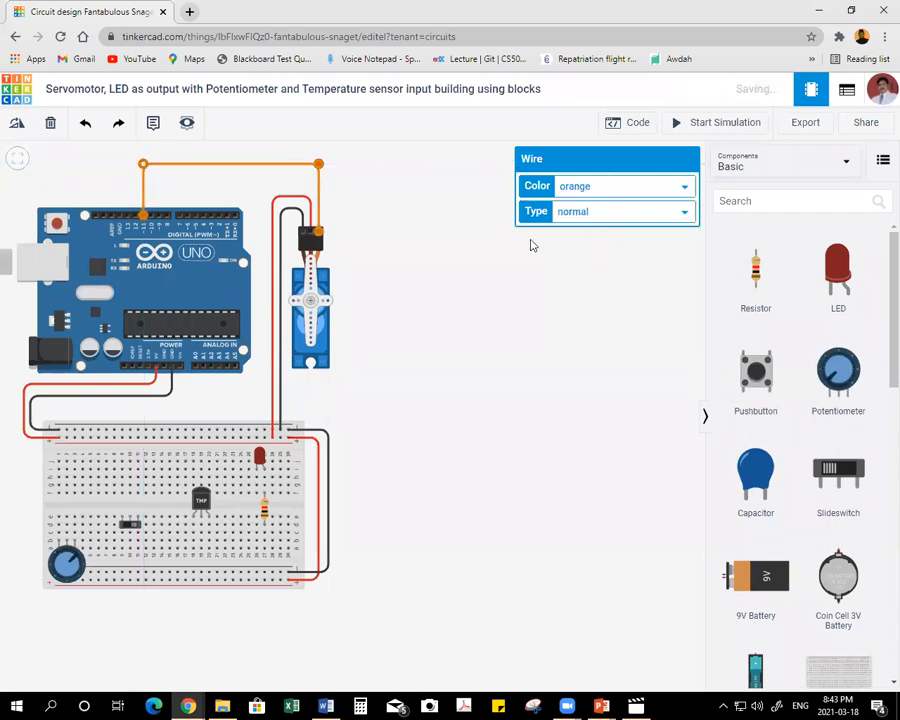
{"action": "left_click", "coordinate": [410, 260]}
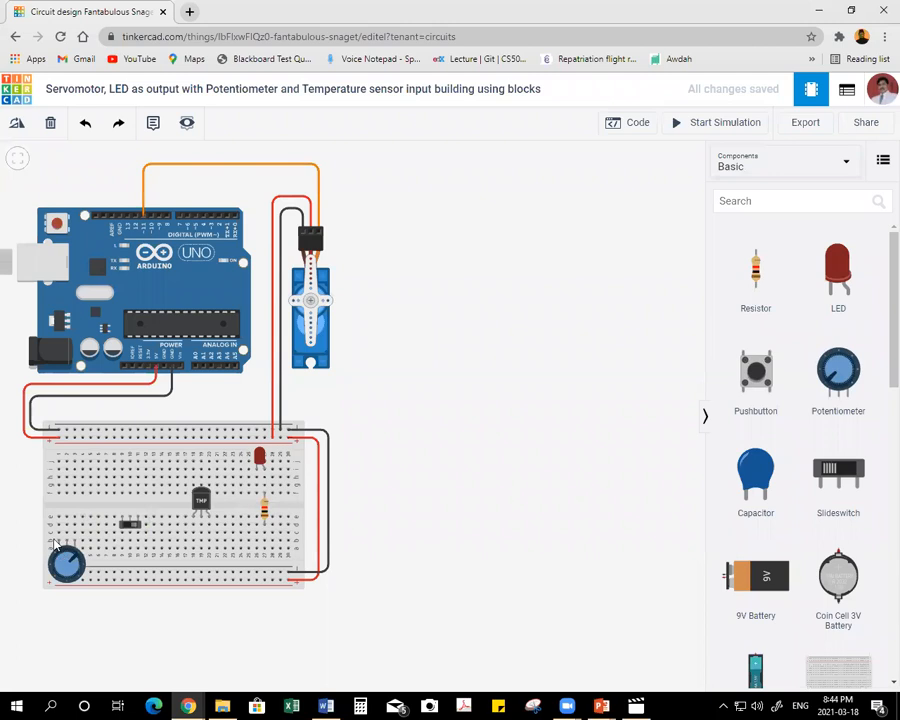
Wire the temperature sensor's Power pin straight down to the breadboard's lower positive rail and color the wire red.
{"action": "left_click", "coordinate": [193, 520]}
{"action": "left_click", "coordinate": [193, 578]}
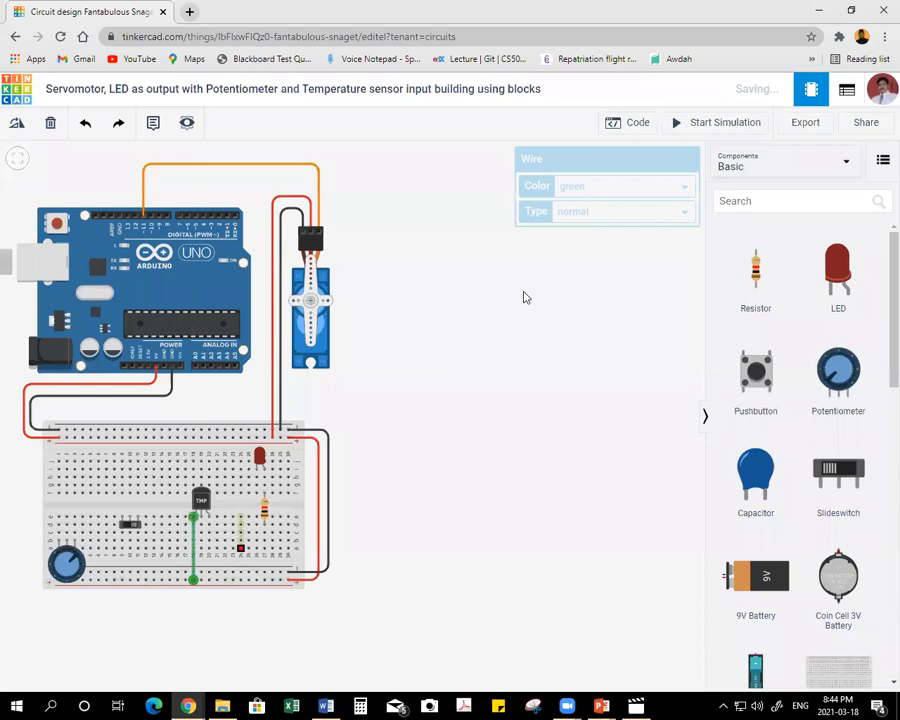
{"action": "left_click", "coordinate": [575, 190]}
{"action": "left_click", "coordinate": [566, 221]}
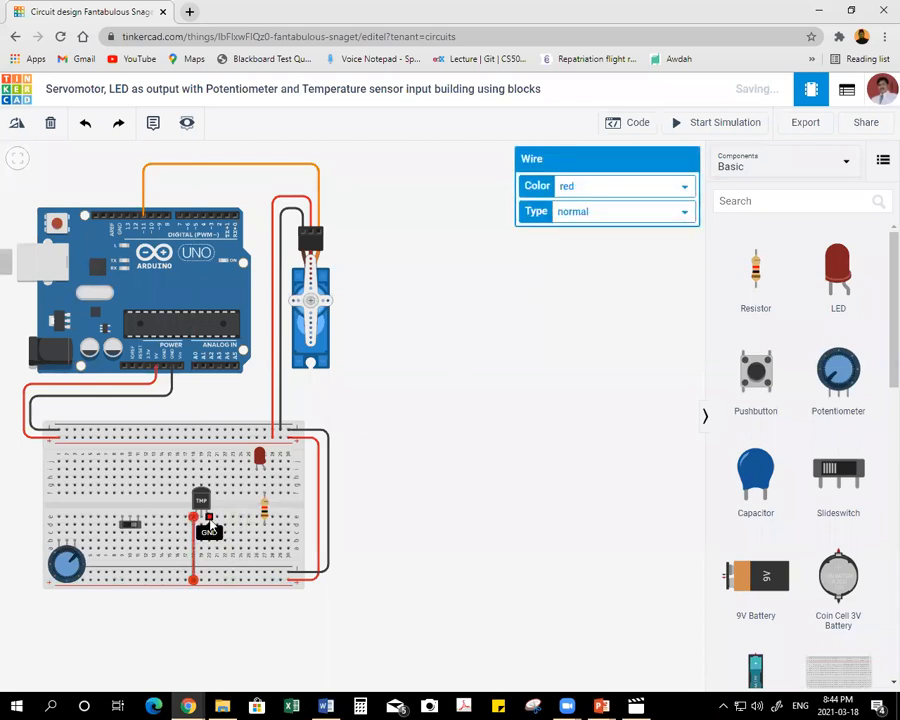
Wire the temperature sensor's GND pin straight down to the breadboard's lower negative rail and color the wire black.
{"action": "left_click", "coordinate": [209, 521]}
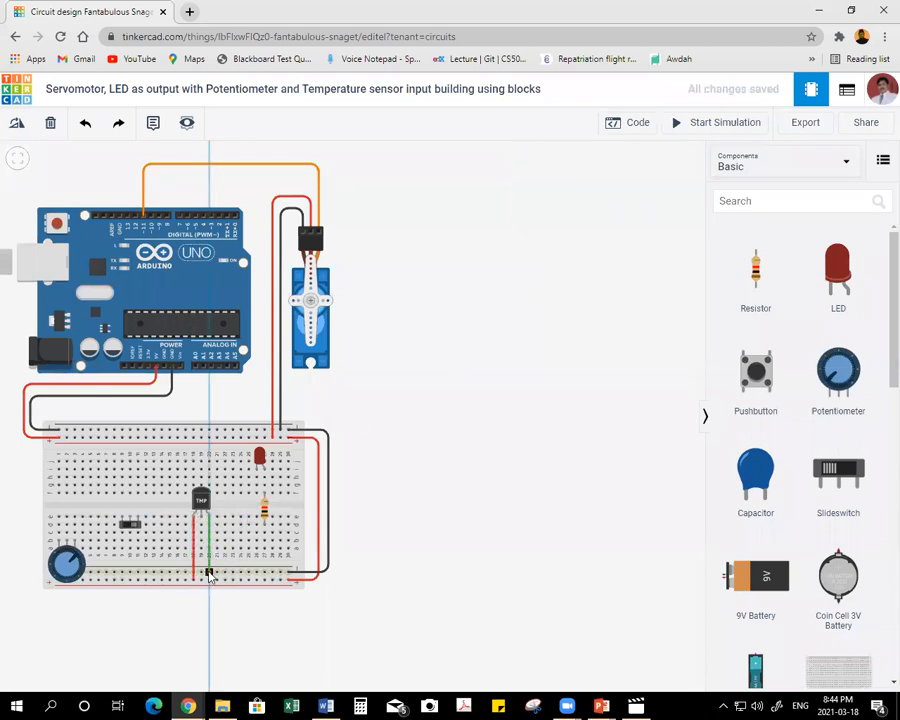
{"action": "left_click", "coordinate": [209, 573]}
{"action": "left_click", "coordinate": [605, 186]}
{"action": "left_click", "coordinate": [572, 250]}
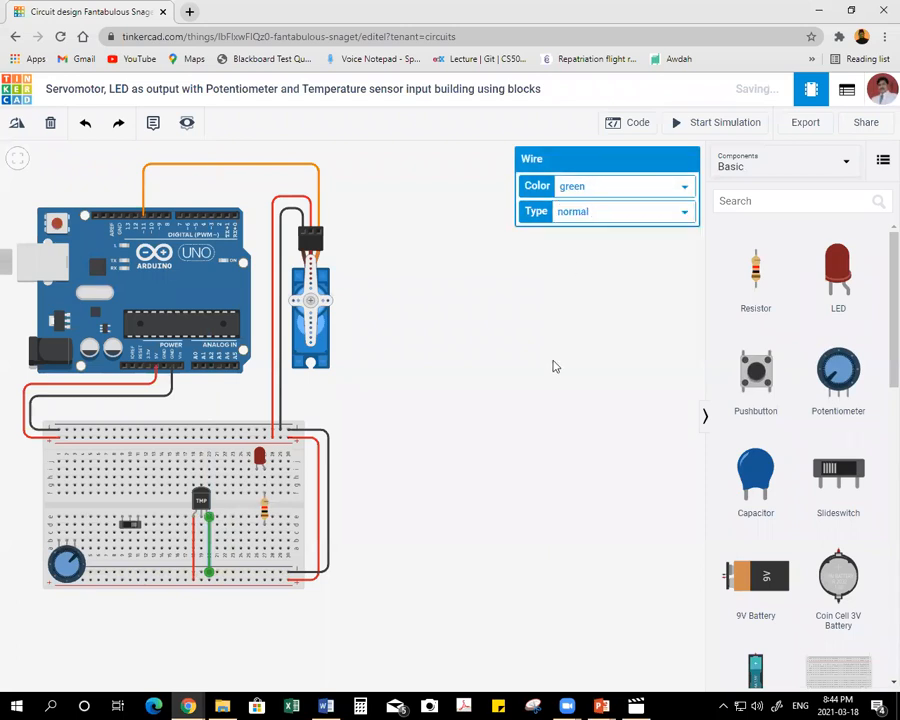
{"action": "left_click", "coordinate": [555, 366]}
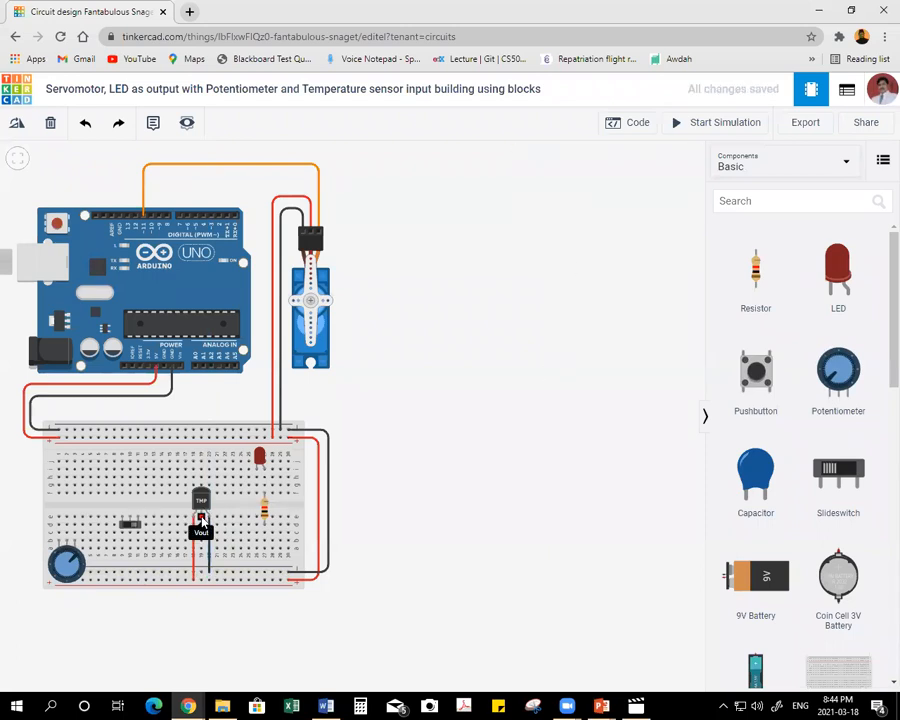
Wire the temperature sensor's Vout to Arduino analog pin A0, looping below the breadboard and back up, and color it purple.
{"action": "left_click", "coordinate": [200, 530]}
{"action": "left_click", "coordinate": [201, 604]}
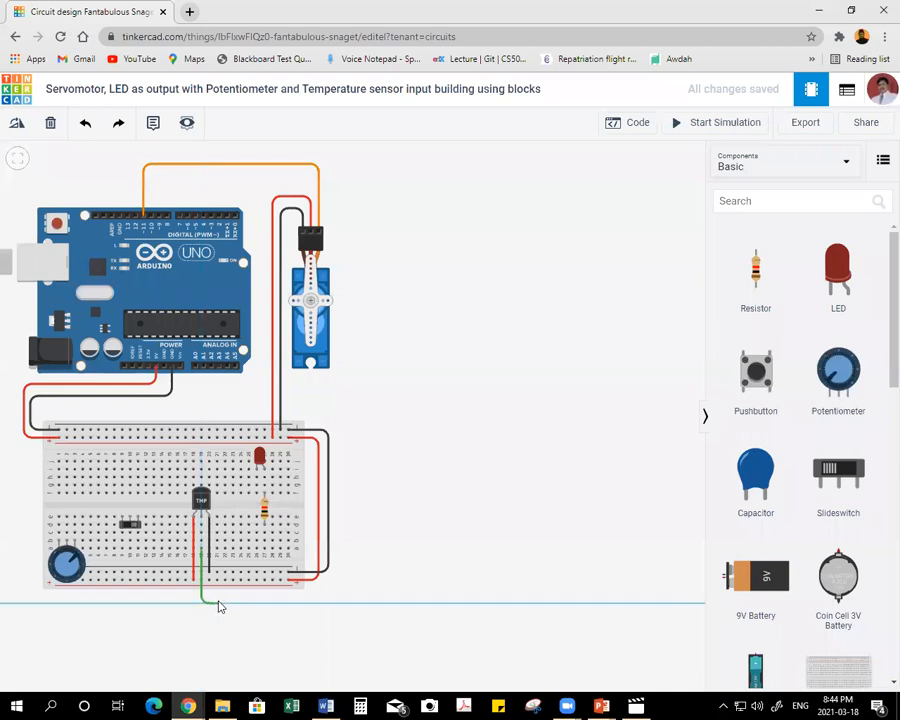
{"action": "left_click", "coordinate": [221, 605]}
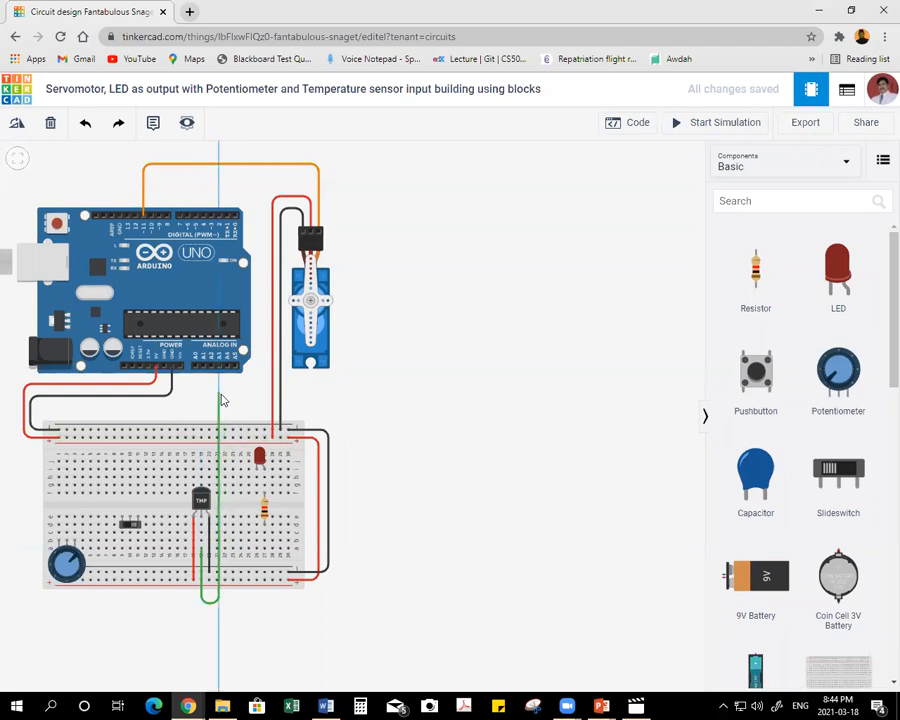
{"action": "left_click", "coordinate": [220, 396]}
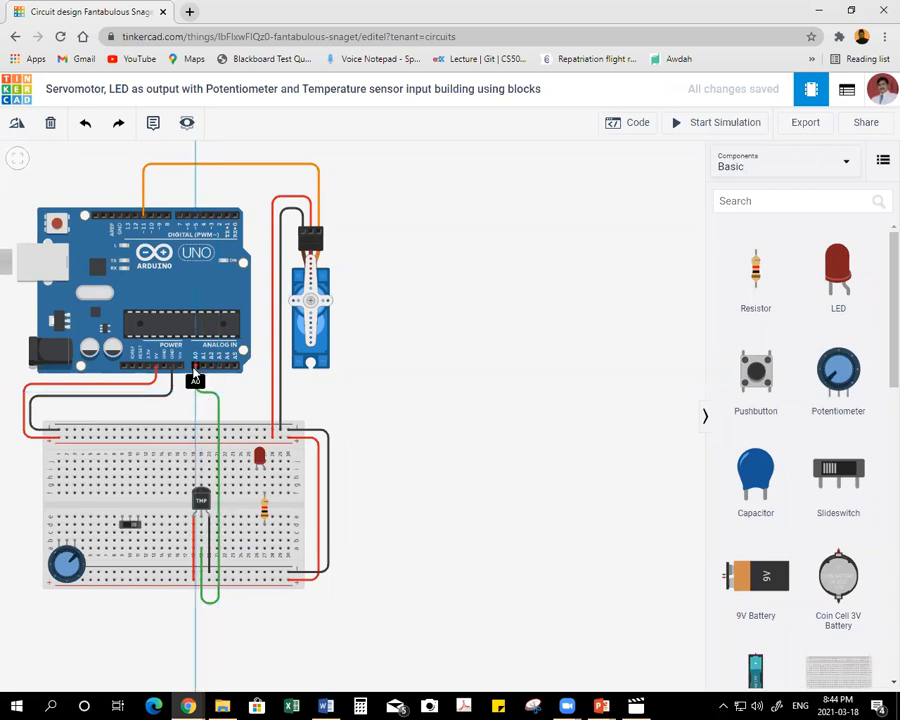
{"action": "left_click", "coordinate": [195, 368]}
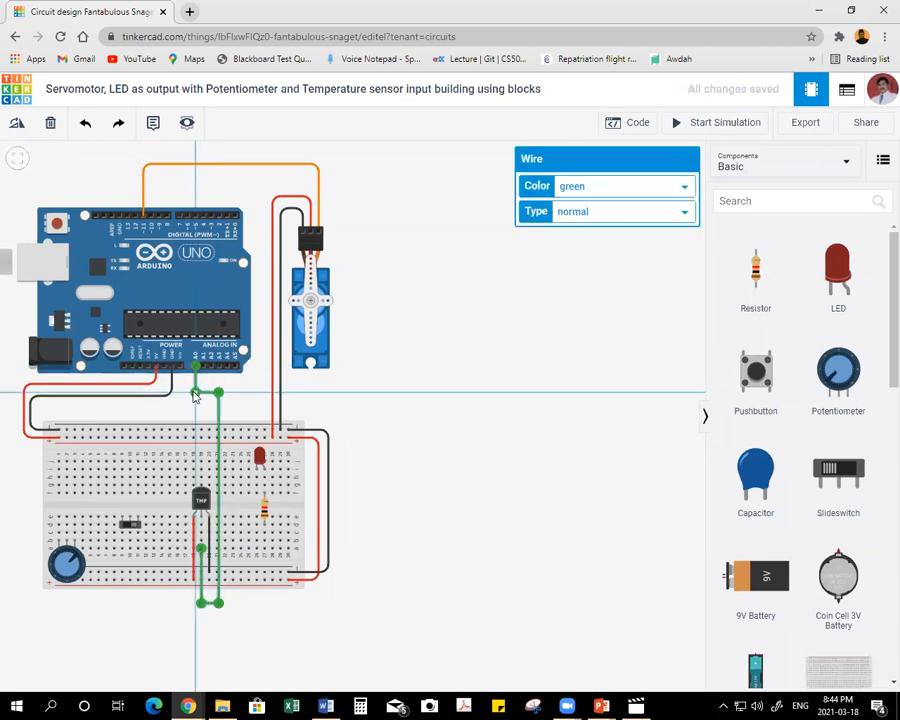
{"action": "left_click", "coordinate": [604, 184]}
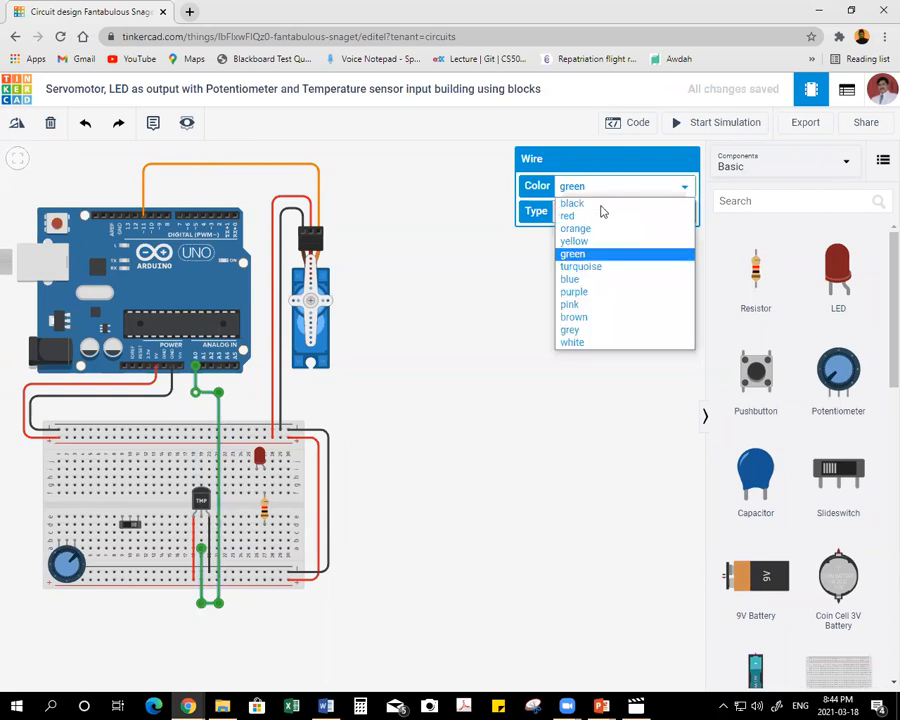
{"action": "left_click", "coordinate": [590, 291]}
{"action": "left_click", "coordinate": [521, 345]}
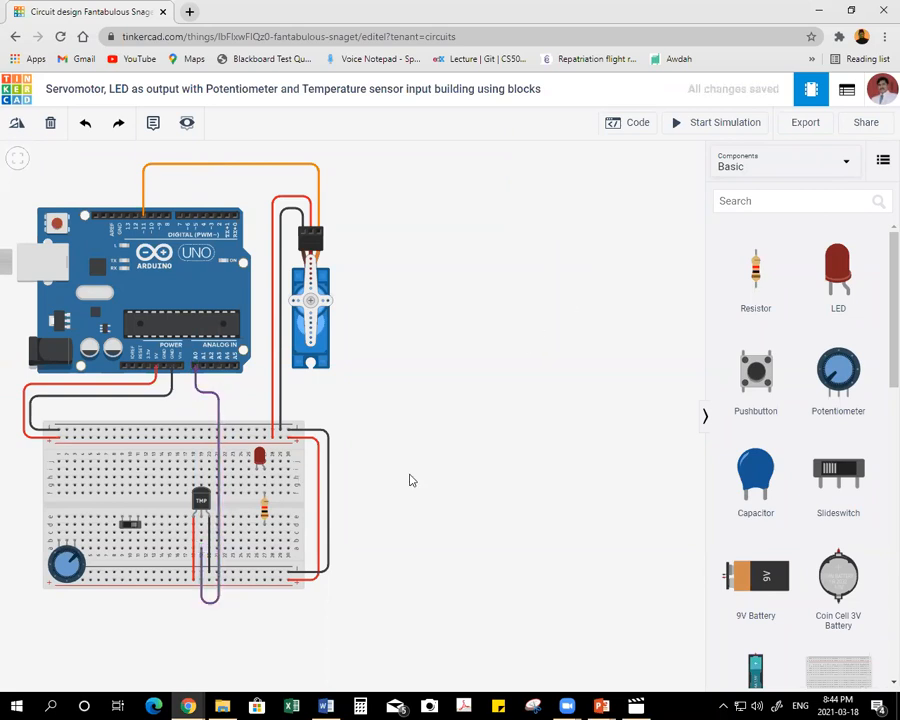
Wire the slideswitch's left terminal column to the breadboard's lower negative rail and color the wire black.
{"action": "left_click", "coordinate": [122, 553]}
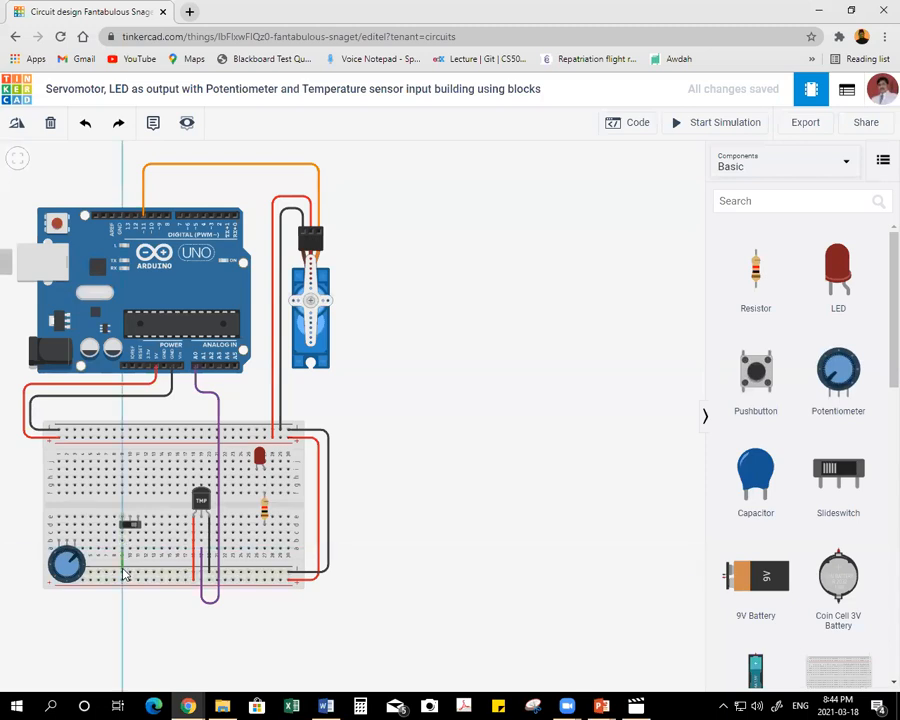
{"action": "left_click", "coordinate": [122, 572]}
{"action": "left_click", "coordinate": [590, 187]}
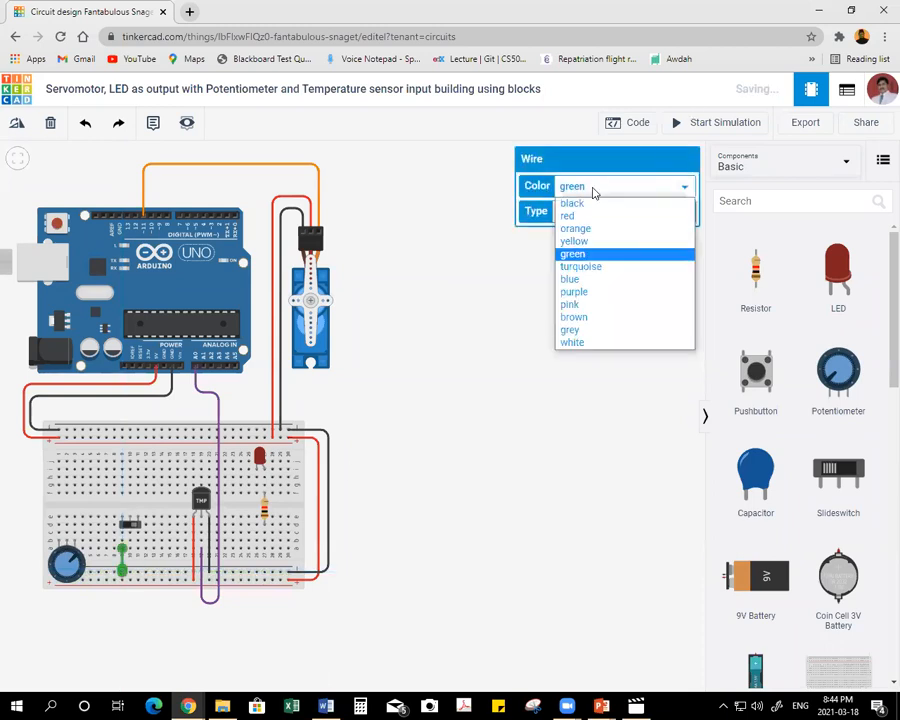
{"action": "left_click", "coordinate": [571, 203]}
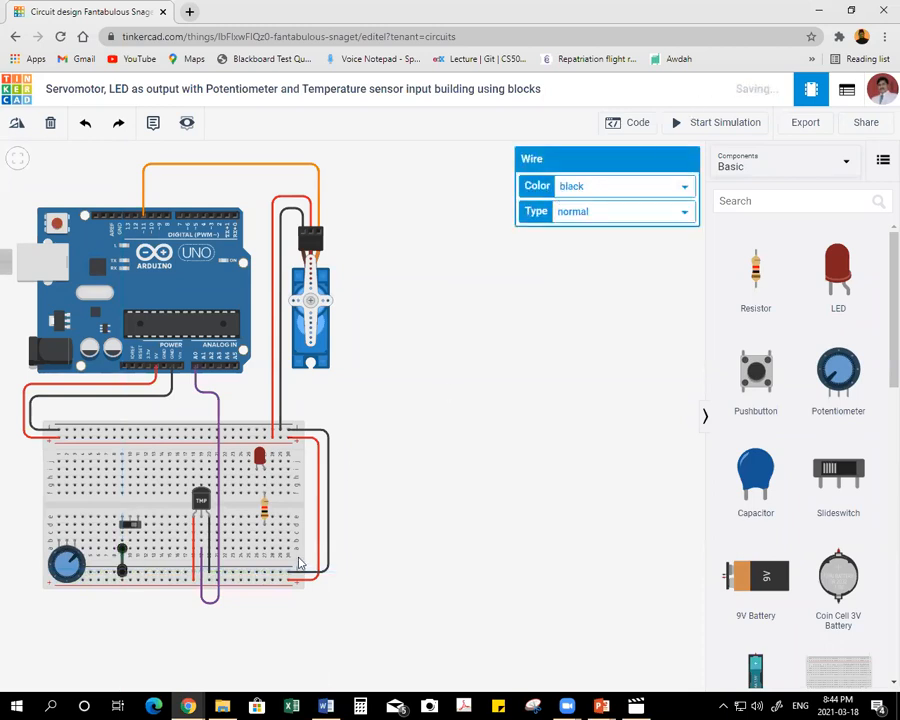
{"action": "left_click", "coordinate": [140, 593]}
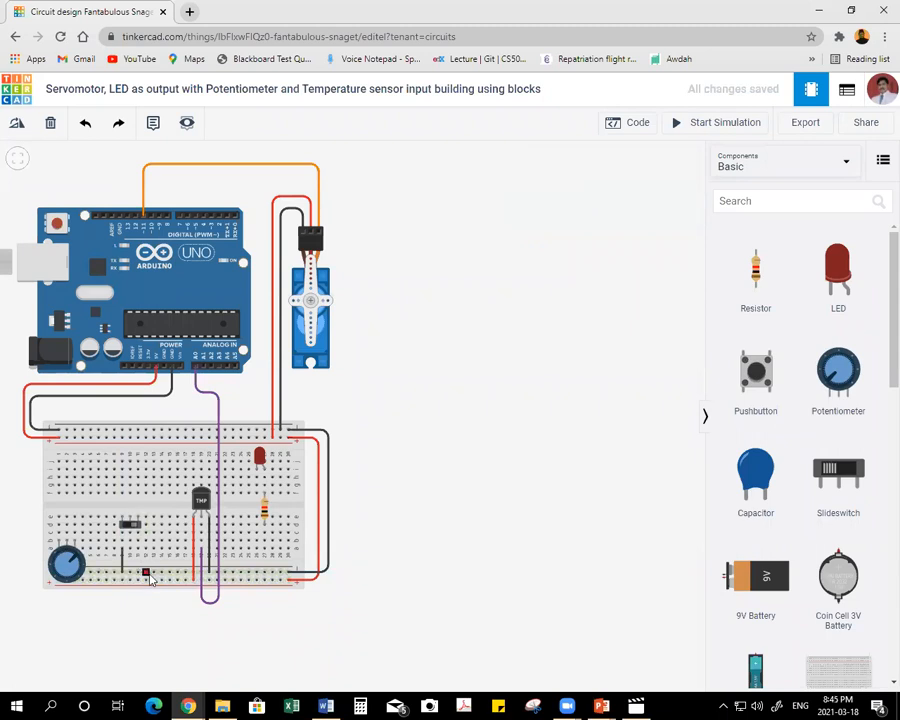
Wire the slideswitch's right terminal column to the breadboard's lower positive rail and color the wire red.
{"action": "left_click", "coordinate": [138, 550]}
{"action": "left_click", "coordinate": [137, 580]}
{"action": "left_click", "coordinate": [579, 187]}
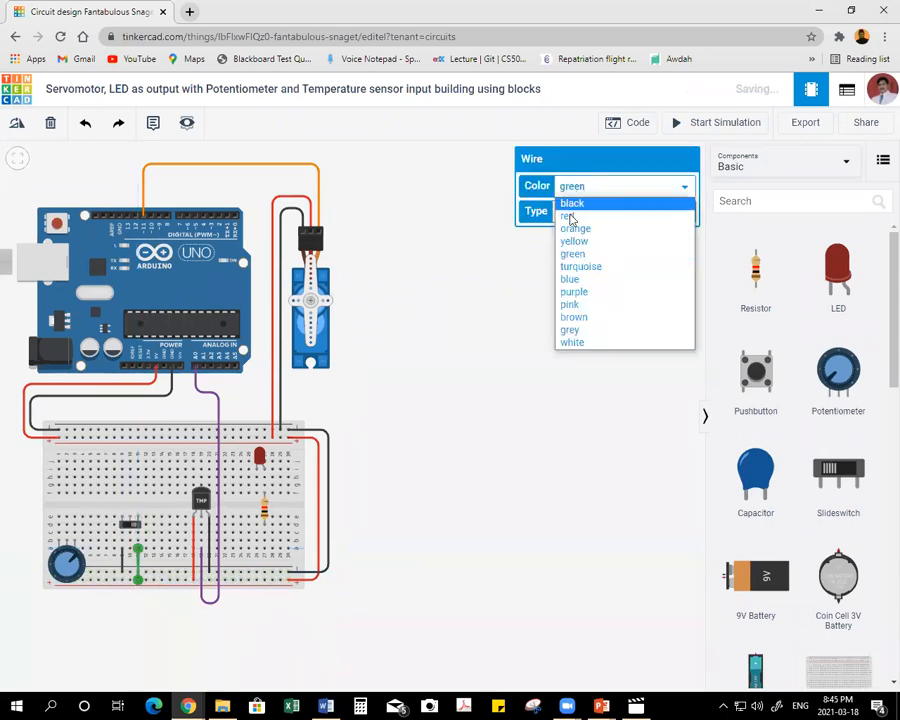
{"action": "left_click", "coordinate": [573, 215]}
{"action": "left_click", "coordinate": [560, 322]}
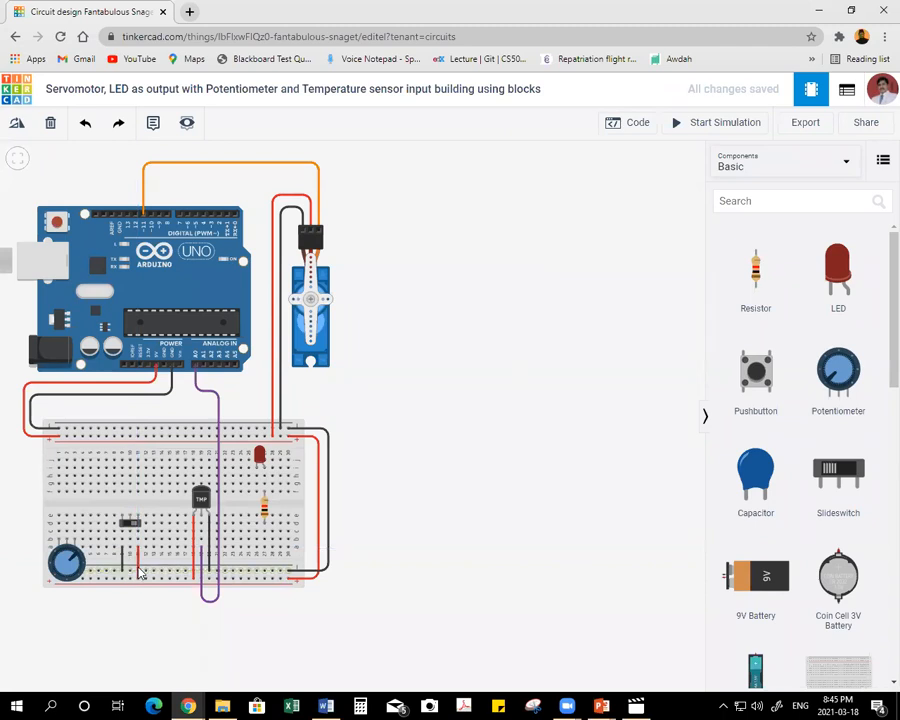
Wire the slideswitch's middle terminal to Arduino digital pin 12, routed around the left side of both boards, and color it brown.
{"action": "left_click", "coordinate": [130, 550]}
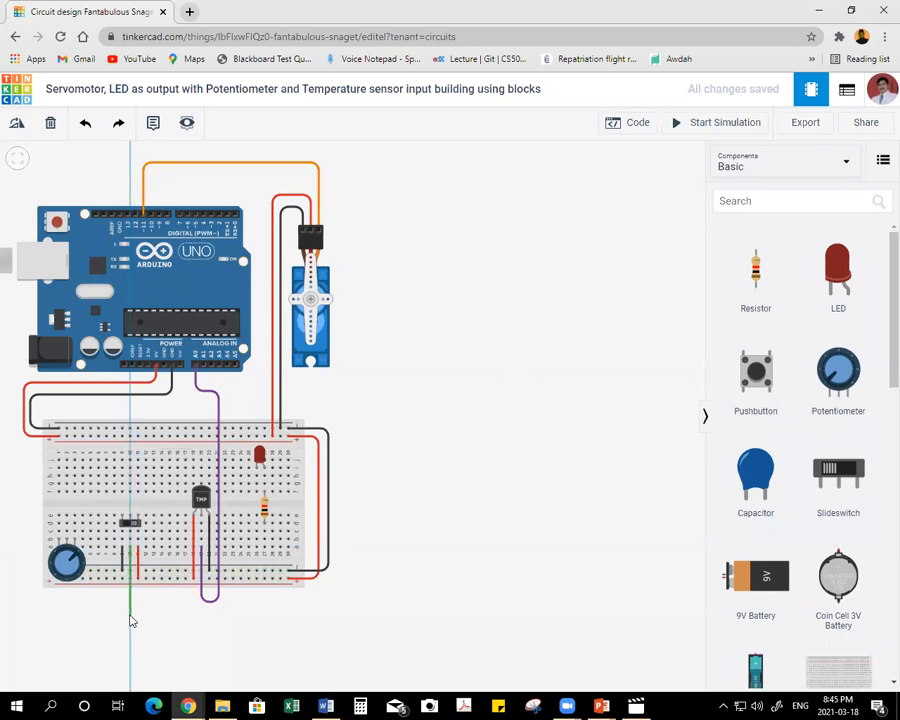
{"action": "left_click", "coordinate": [130, 614]}
{"action": "left_click", "coordinate": [14, 613]}
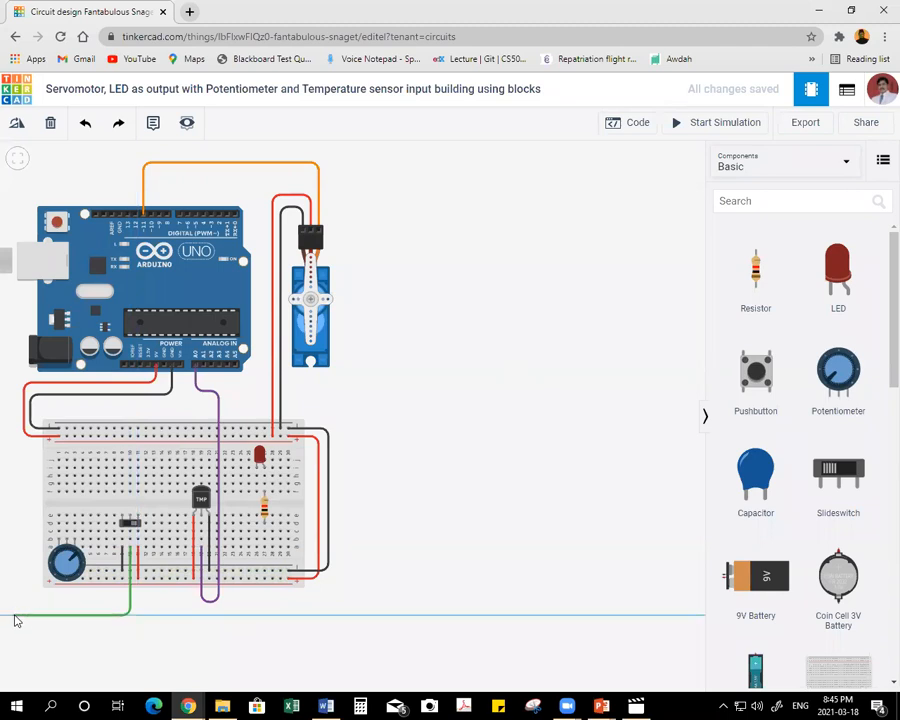
{"action": "left_click", "coordinate": [18, 177]}
{"action": "left_click", "coordinate": [134, 176]}
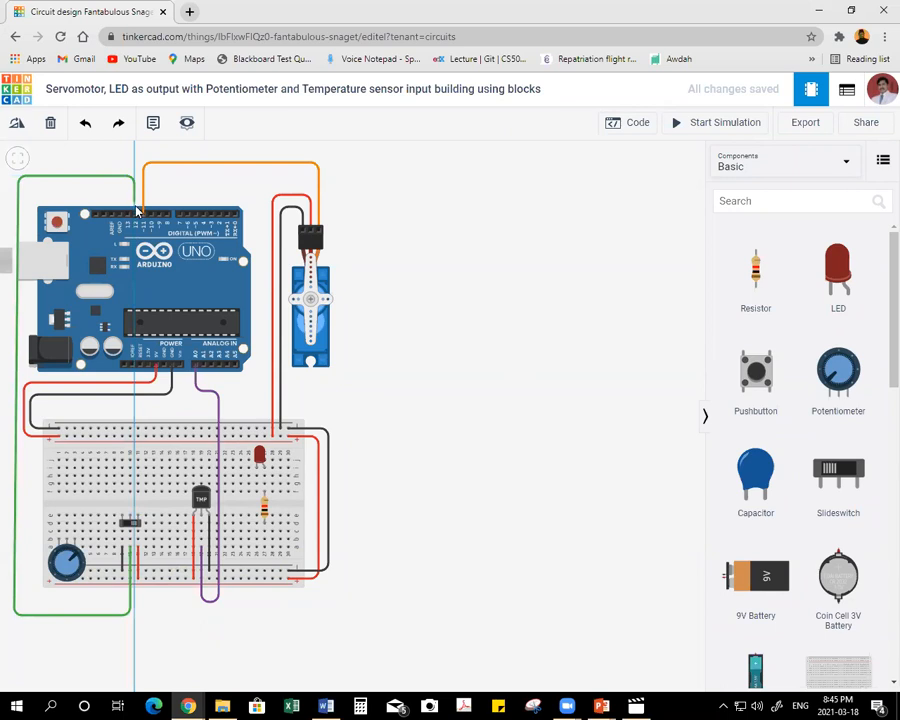
{"action": "left_click", "coordinate": [136, 212]}
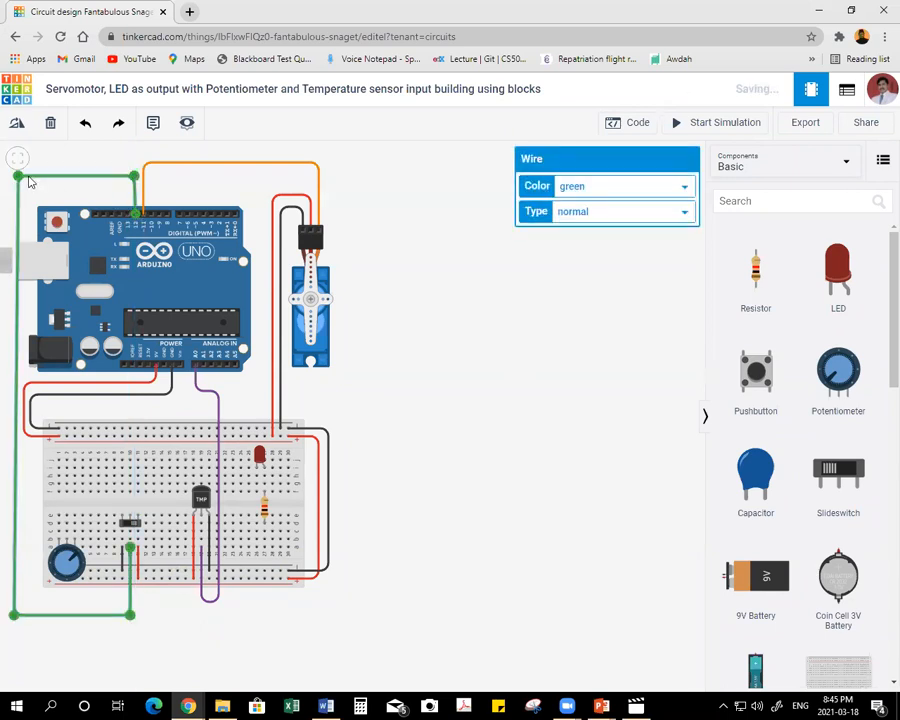
{"action": "left_click_drag", "start_coordinate": [18, 176], "coordinate": [18, 172]}
{"action": "left_click_drag", "start_coordinate": [135, 174], "coordinate": [135, 172]}
{"action": "left_click", "coordinate": [600, 187]}
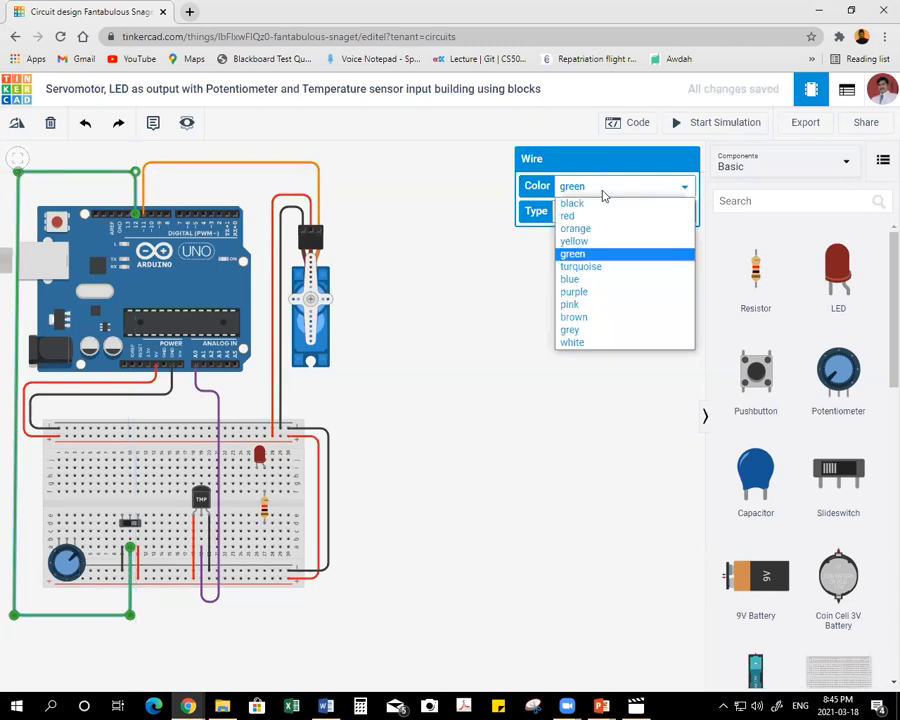
{"action": "left_click", "coordinate": [584, 318]}
{"action": "left_click", "coordinate": [486, 318]}
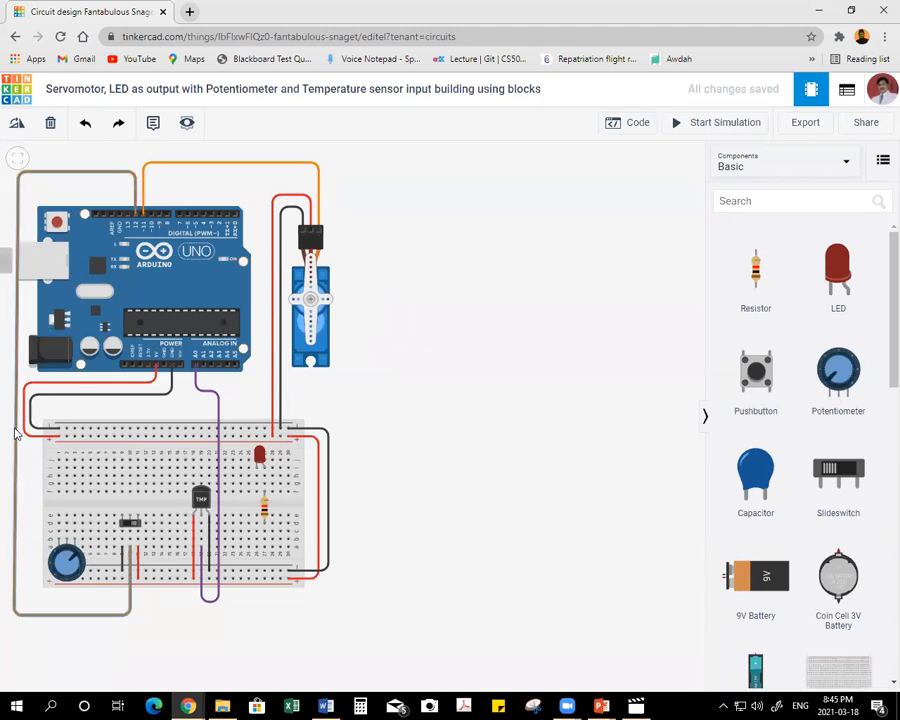
Wire the potentiometer's right terminal to the upper positive rail and its left terminal to the upper negative rail, coloring the left wire black.
{"action": "left_click", "coordinate": [74, 517]}
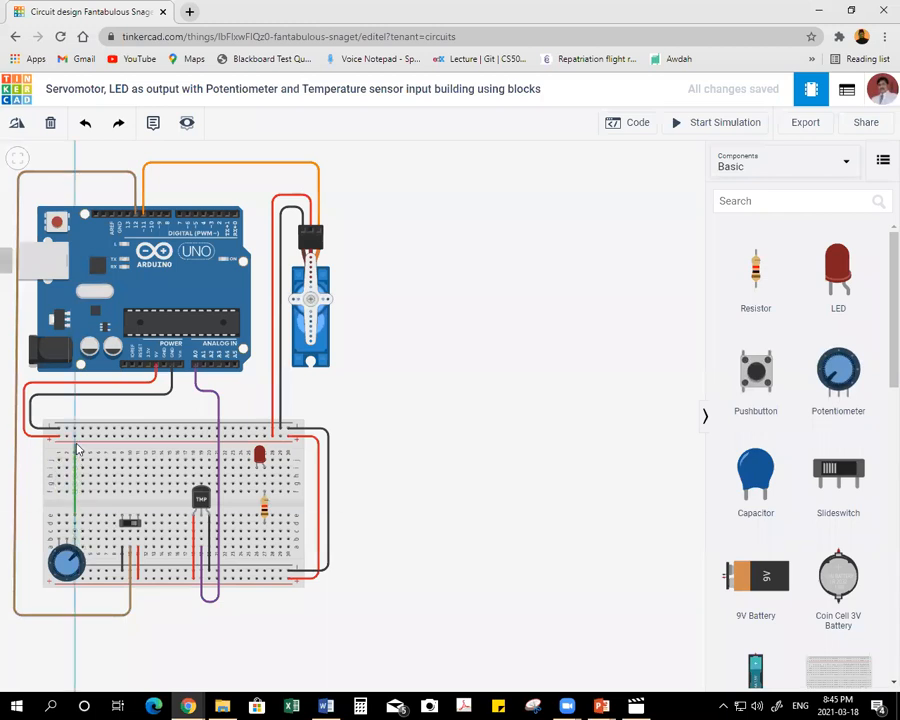
{"action": "left_click", "coordinate": [74, 436]}
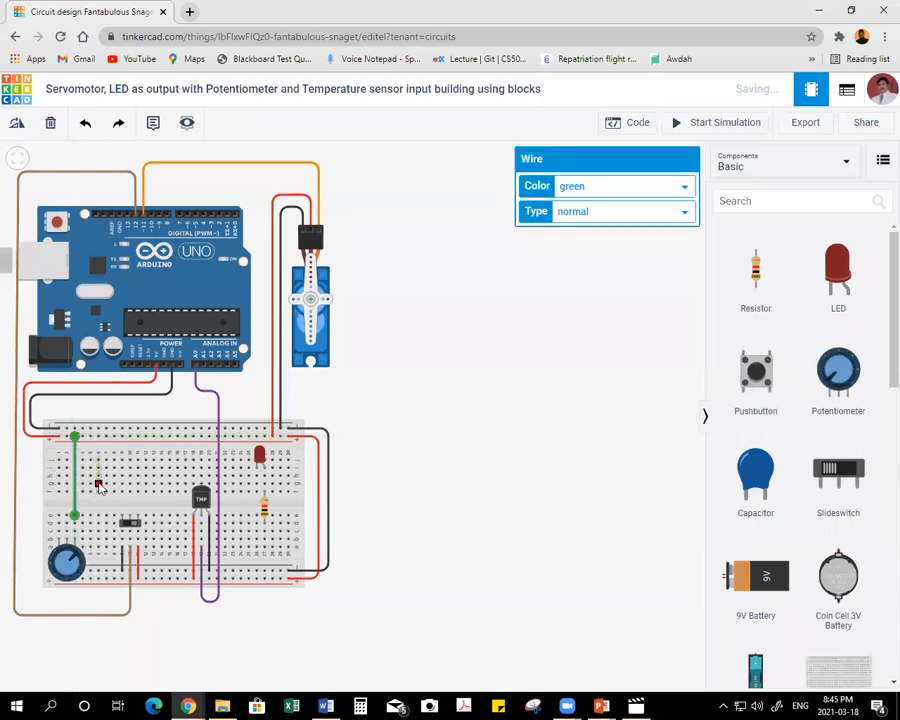
{"action": "left_click", "coordinate": [67, 431]}
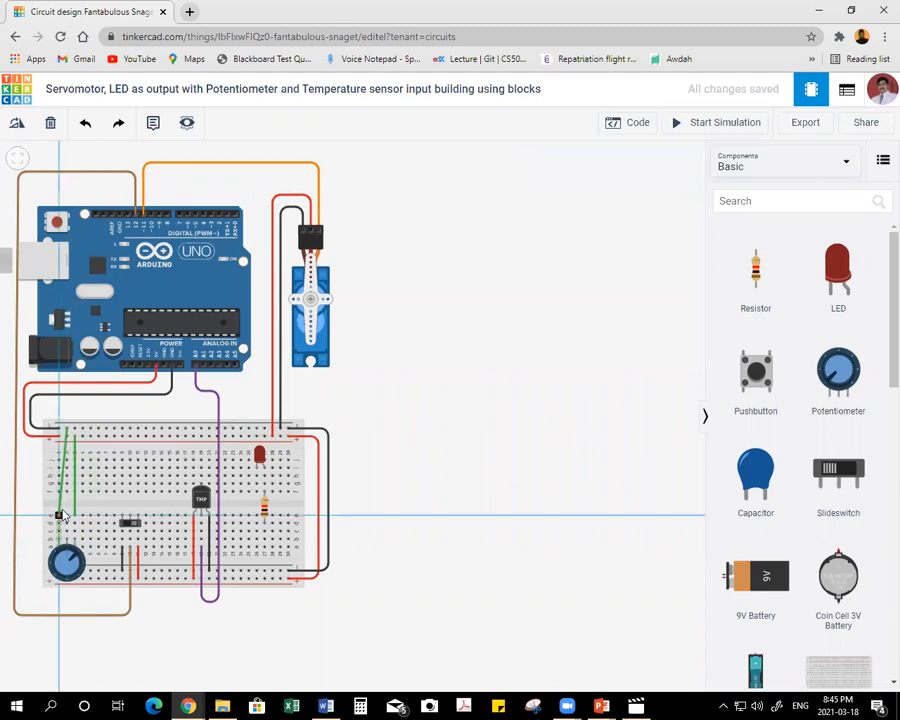
{"action": "left_click", "coordinate": [59, 515]}
{"action": "left_click", "coordinate": [585, 186]}
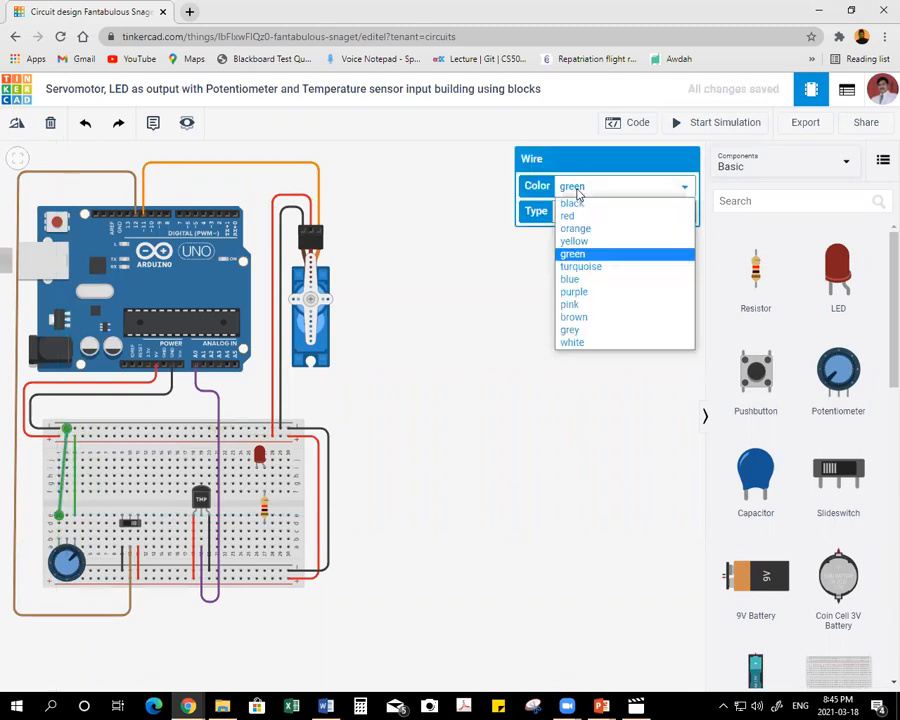
{"action": "left_click", "coordinate": [570, 203]}
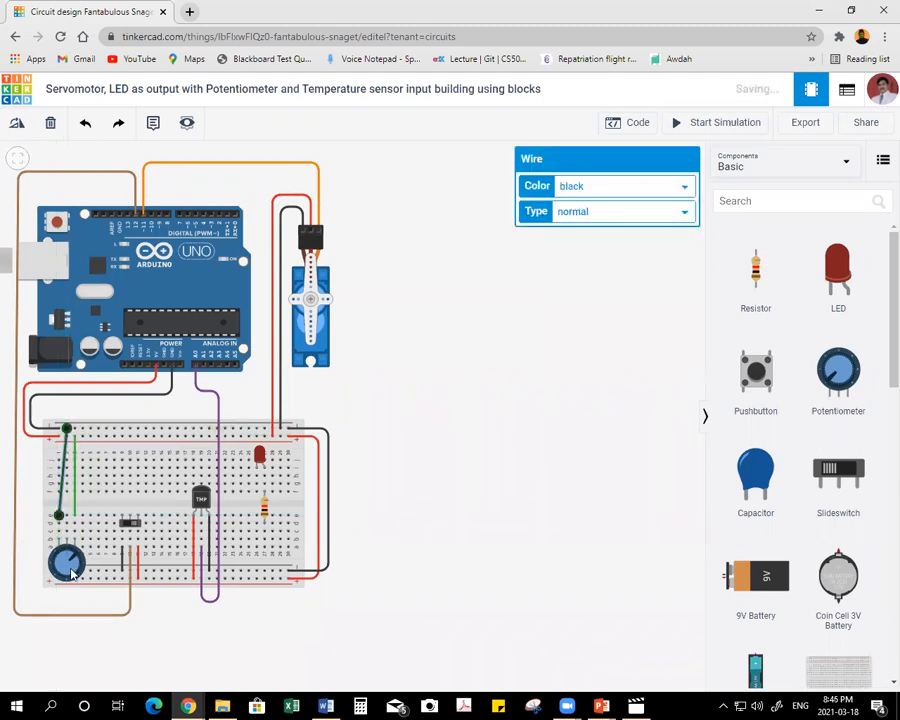
Color the wire from the potentiometer's right terminal to the upper positive rail red.
{"action": "left_click", "coordinate": [75, 483]}
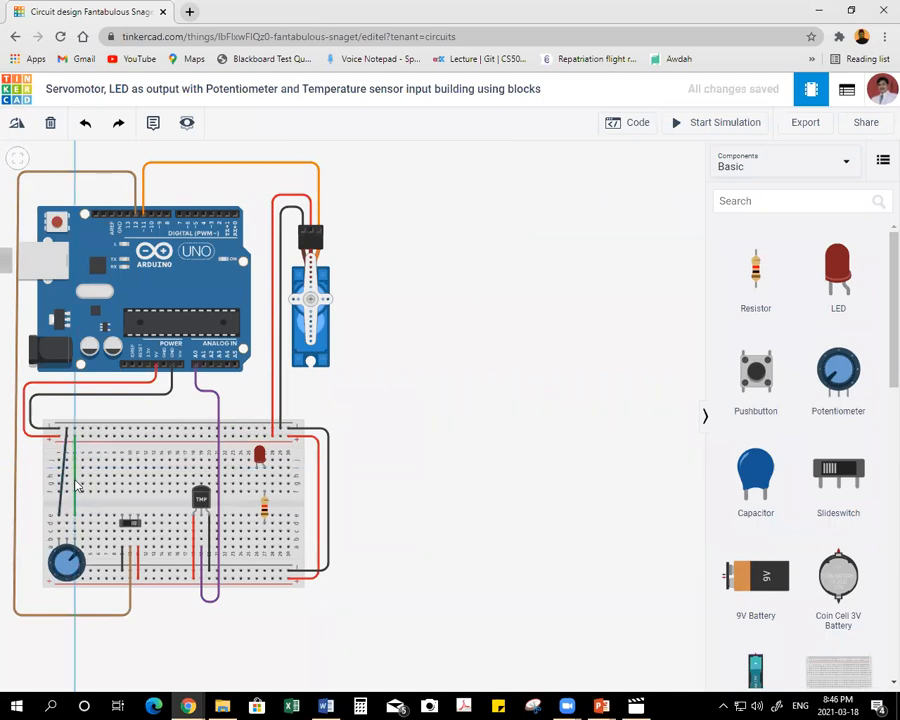
{"action": "key", "text": "Escape"}
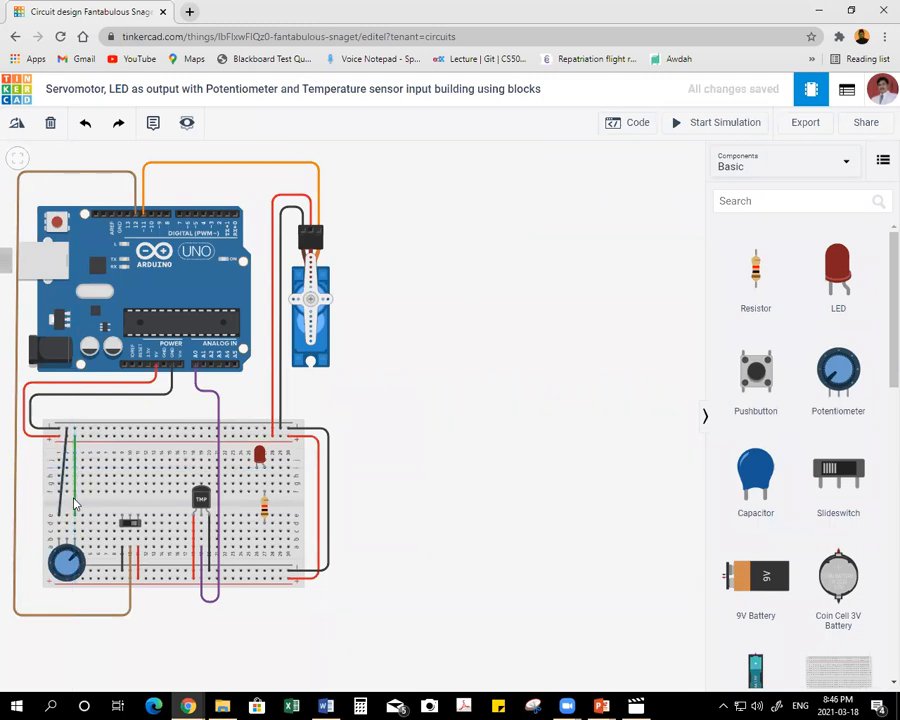
{"action": "left_click", "coordinate": [75, 508]}
{"action": "left_click", "coordinate": [600, 186]}
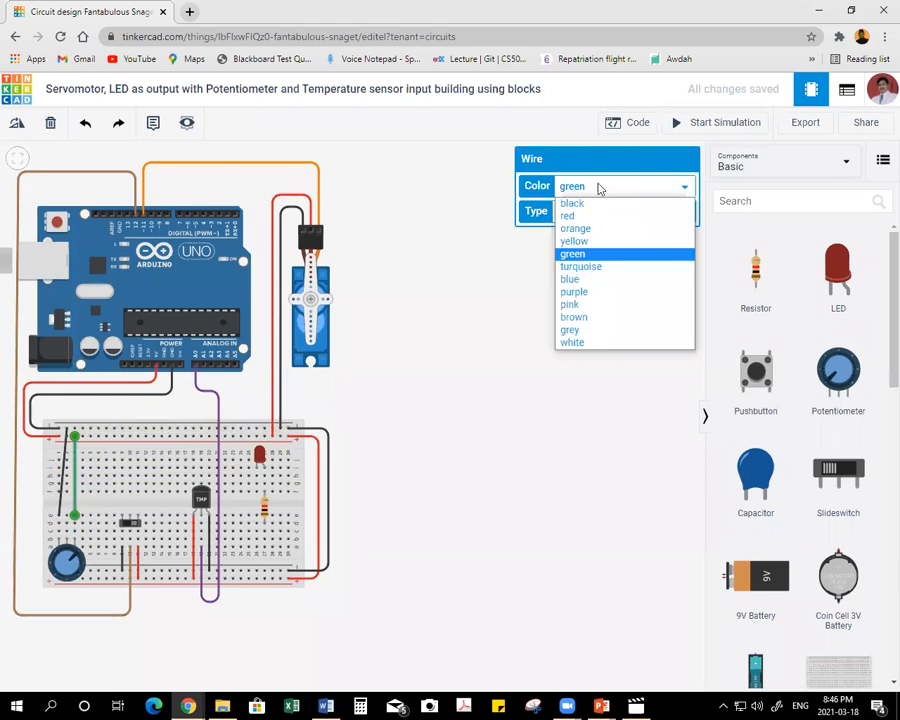
{"action": "left_click", "coordinate": [588, 216]}
{"action": "left_click", "coordinate": [500, 424]}
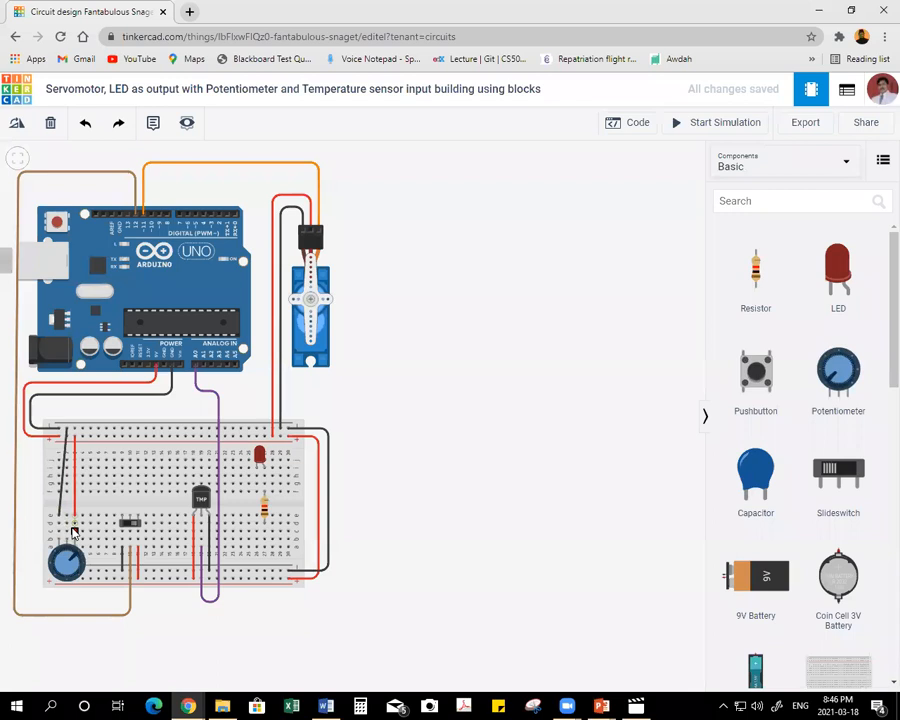
Wire the potentiometer's middle terminal to Arduino analog pin A1, routed along the breadboard's center gap and up between the boards, and color it blue.
{"action": "left_click", "coordinate": [66, 532]}
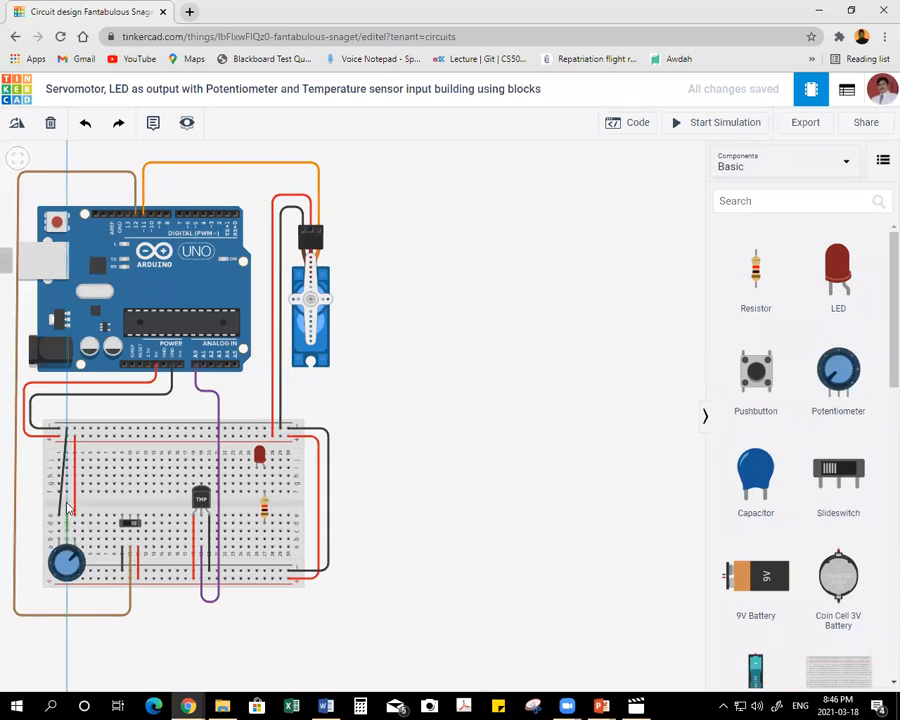
{"action": "left_click", "coordinate": [66, 504]}
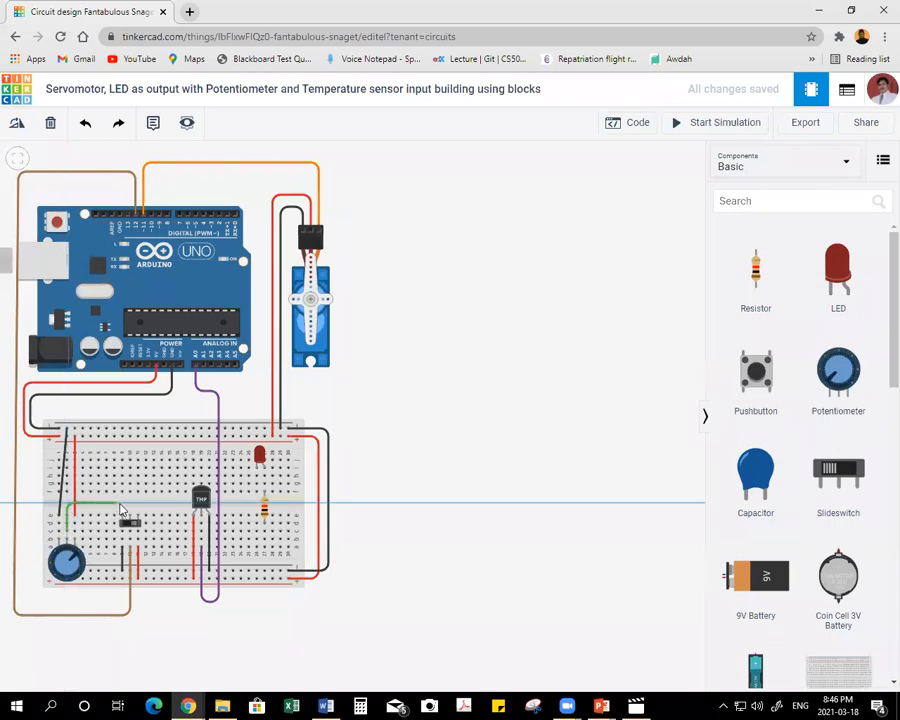
{"action": "left_click", "coordinate": [158, 504]}
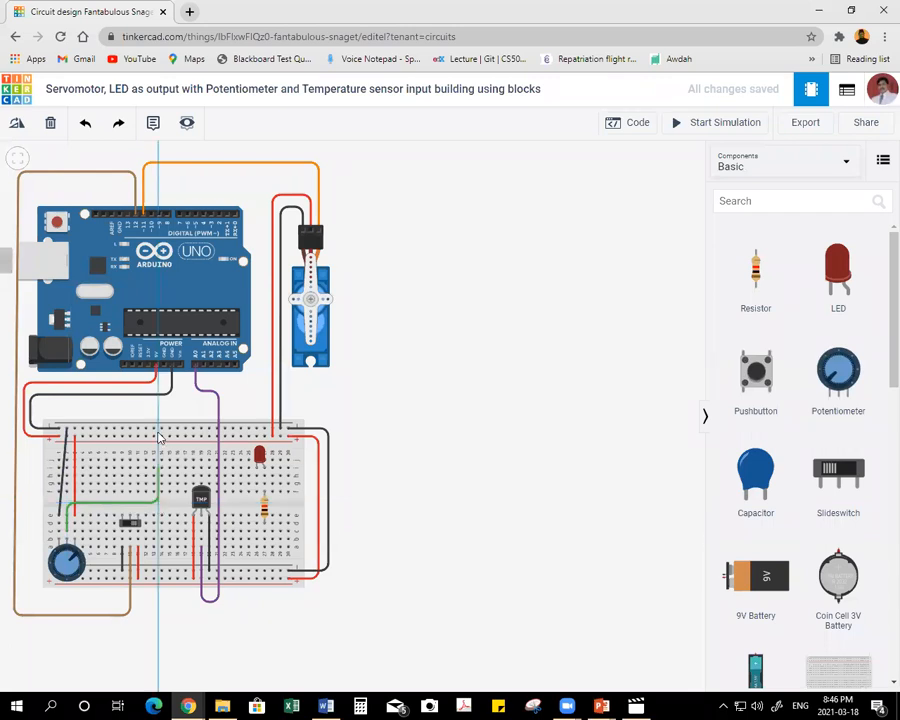
{"action": "left_click", "coordinate": [159, 411]}
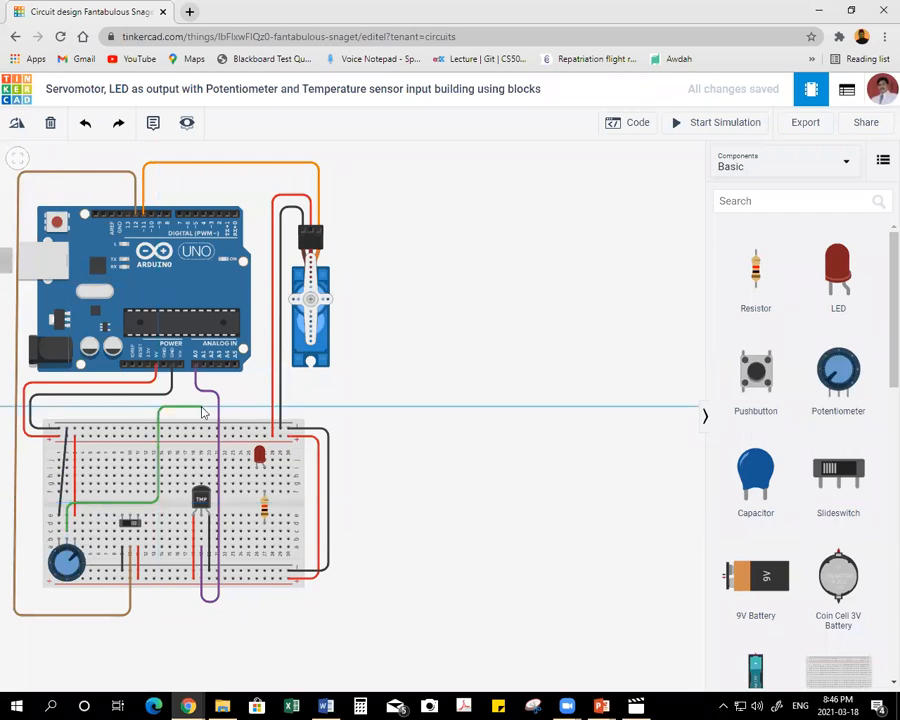
{"action": "left_click", "coordinate": [203, 411]}
{"action": "left_click", "coordinate": [203, 368]}
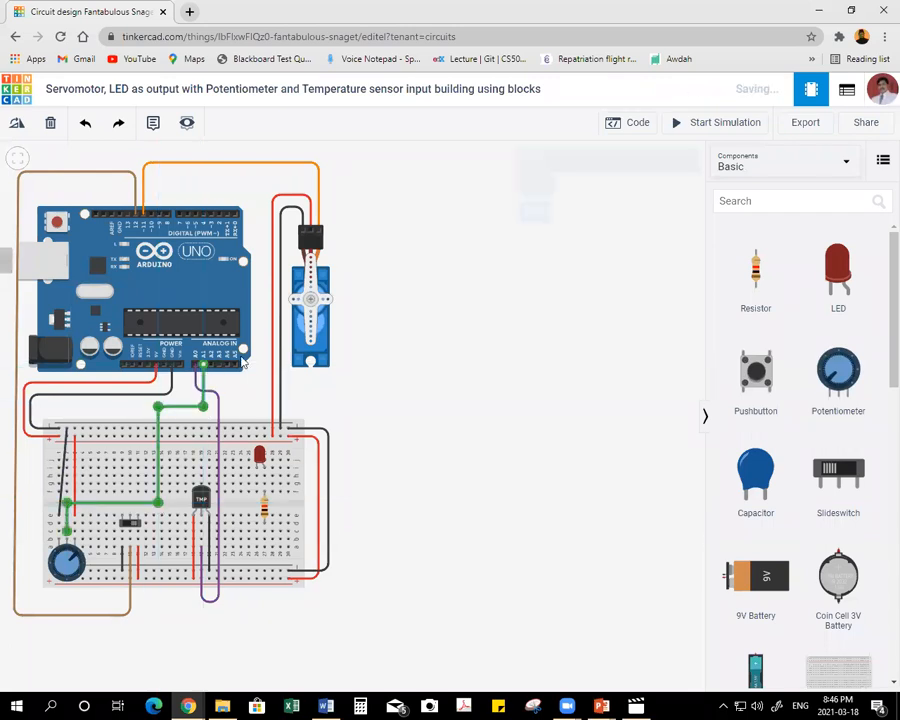
{"action": "left_click", "coordinate": [601, 187]}
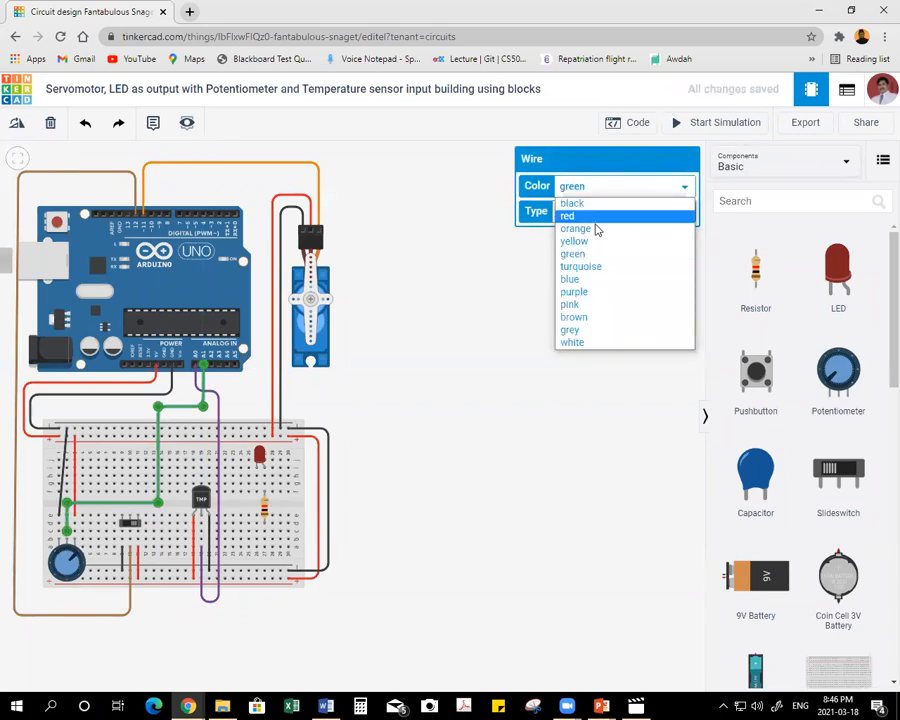
{"action": "left_click", "coordinate": [582, 280]}
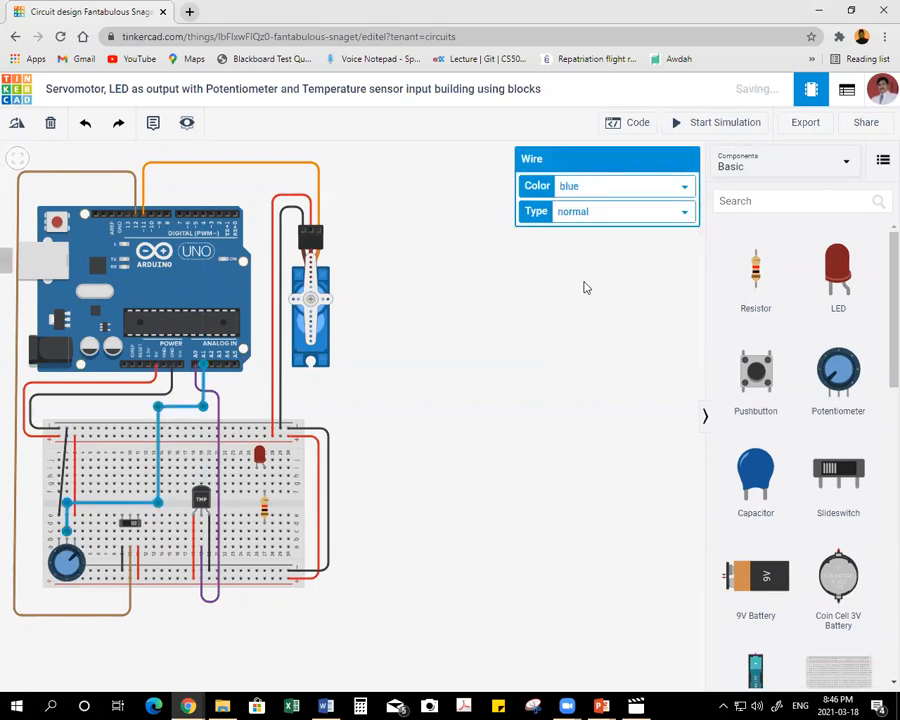
{"action": "left_click", "coordinate": [472, 299]}
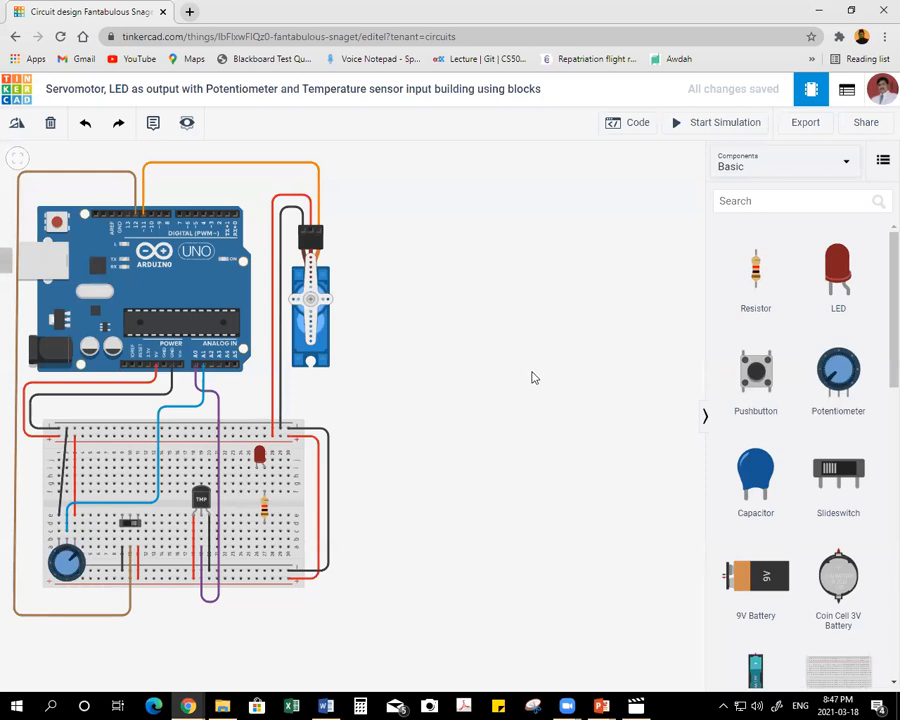
Set the breadboard resistor's resistance to 150 Ω.
{"action": "left_click", "coordinate": [264, 507]}
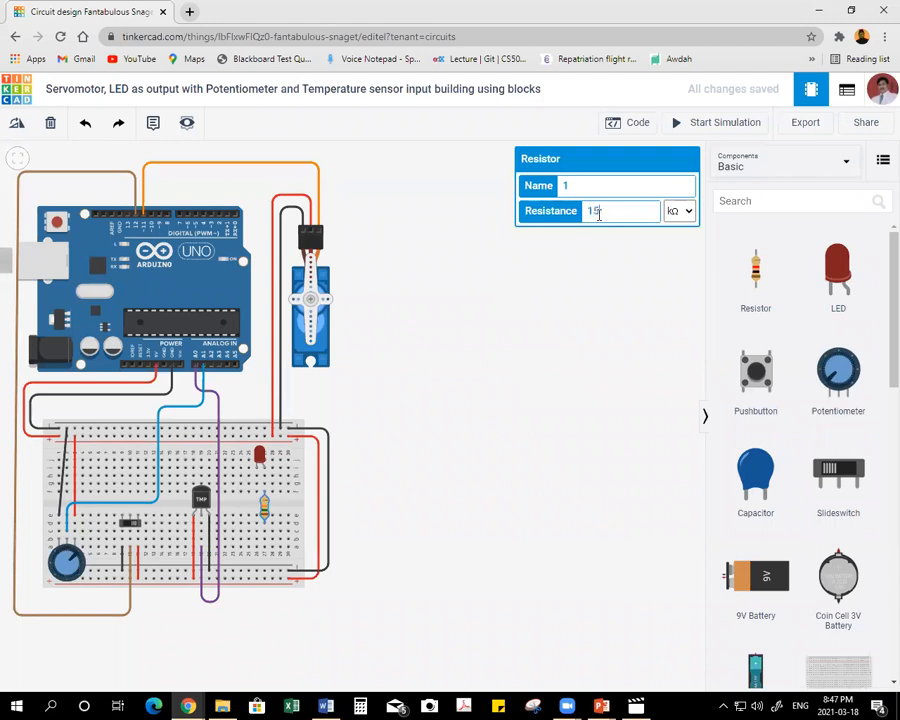
{"action": "left_click", "coordinate": [679, 211]}
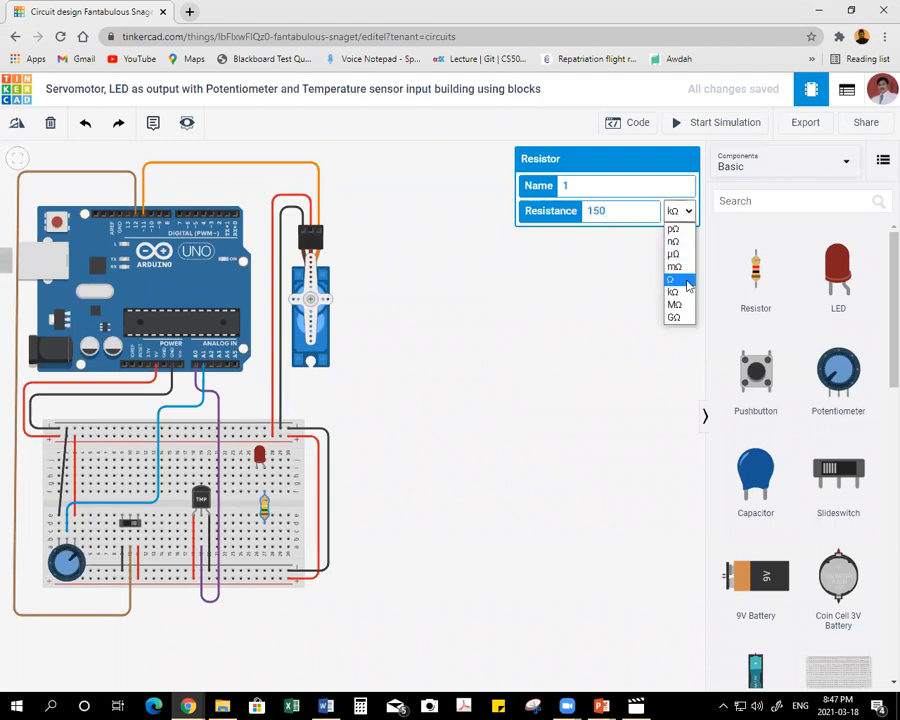
{"action": "left_click", "coordinate": [673, 283]}
{"action": "left_click", "coordinate": [452, 422]}
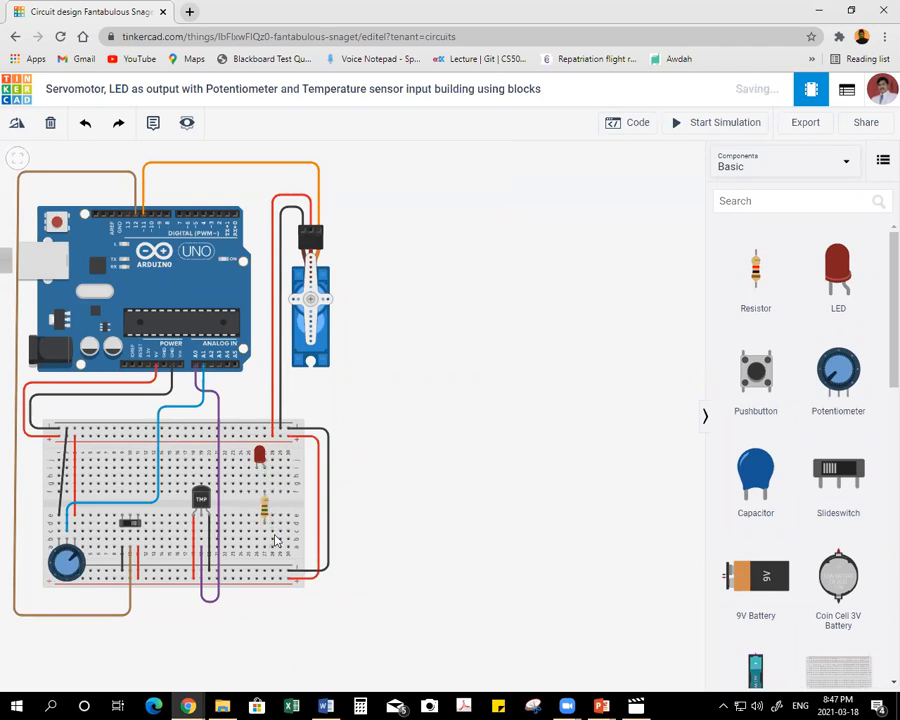
Wire the LED's left leg column straight down to the lower negative rail and color the wire black.
{"action": "left_click", "coordinate": [258, 494]}
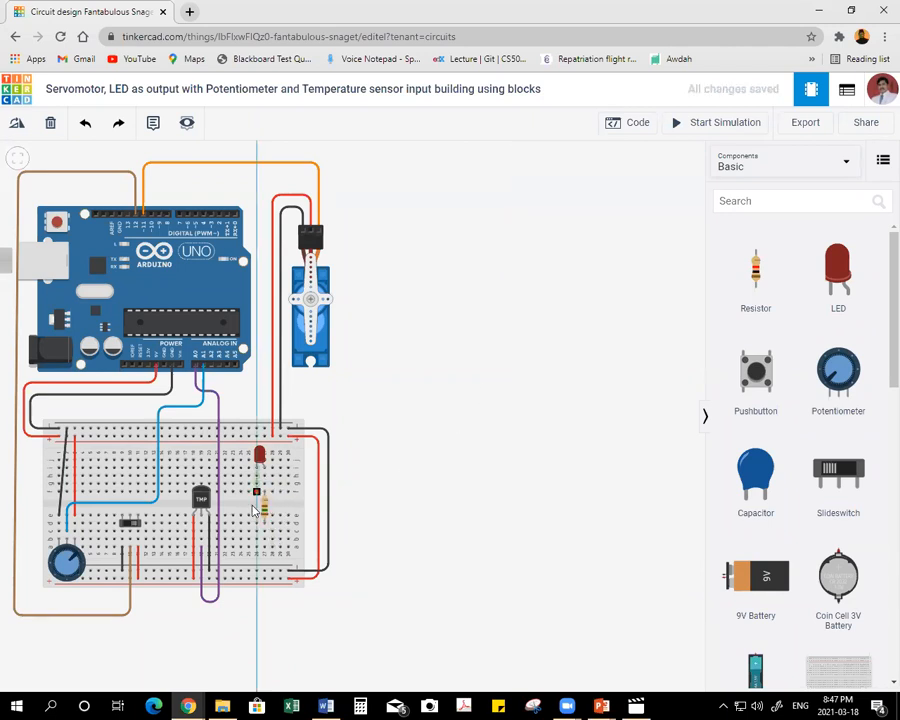
{"action": "left_click", "coordinate": [258, 572]}
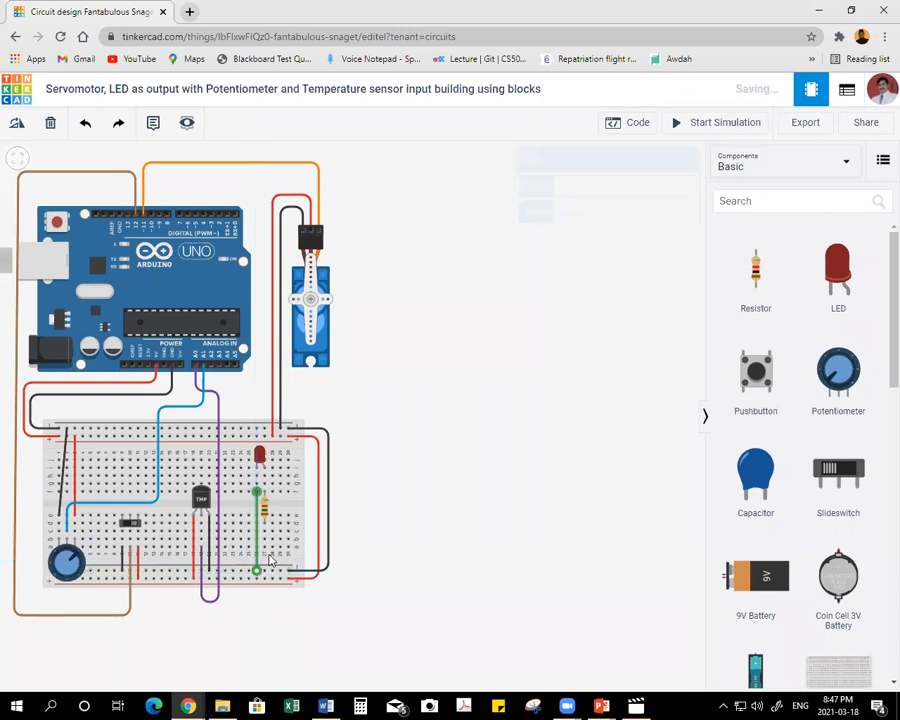
{"action": "left_click", "coordinate": [649, 192]}
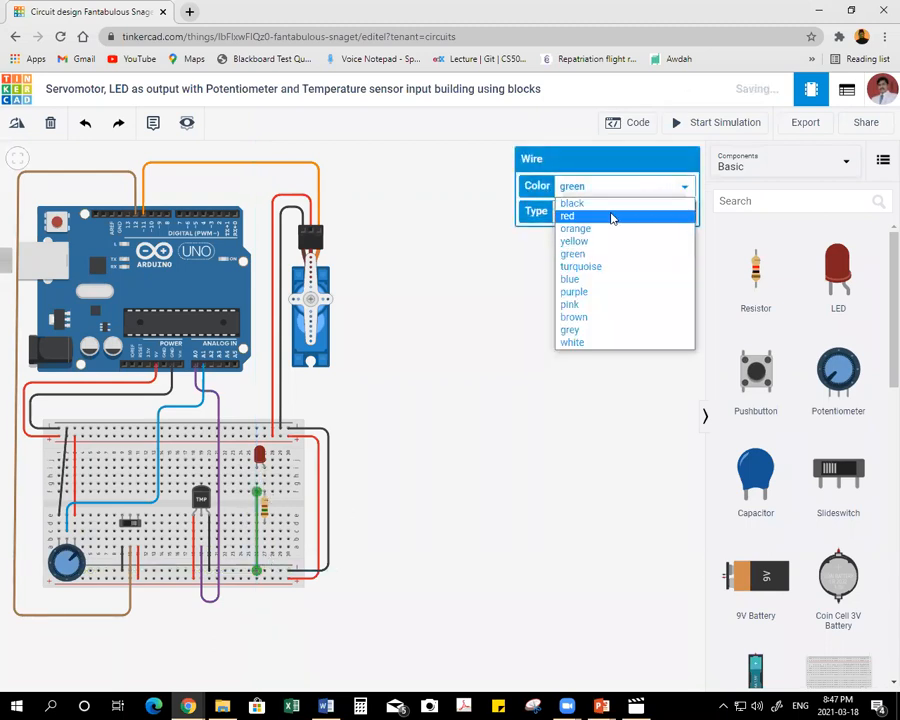
{"action": "left_click", "coordinate": [612, 203]}
{"action": "left_click", "coordinate": [392, 431]}
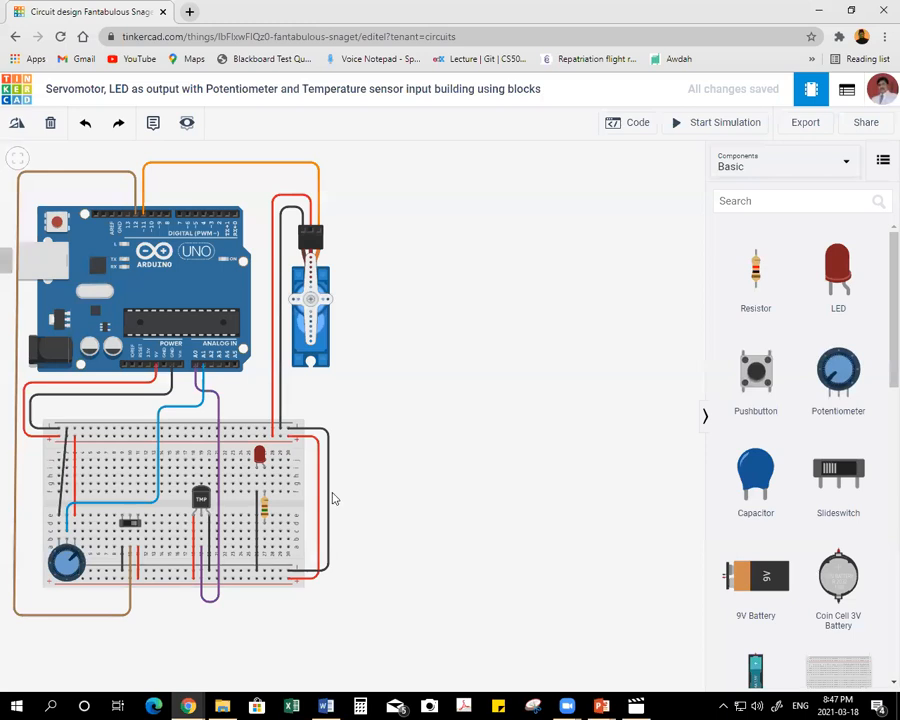
Wire the resistor's lower terminal to Arduino digital pin 10, routed around the right of the servomotor and above the Arduino, and color it grey.
{"action": "left_click", "coordinate": [264, 548]}
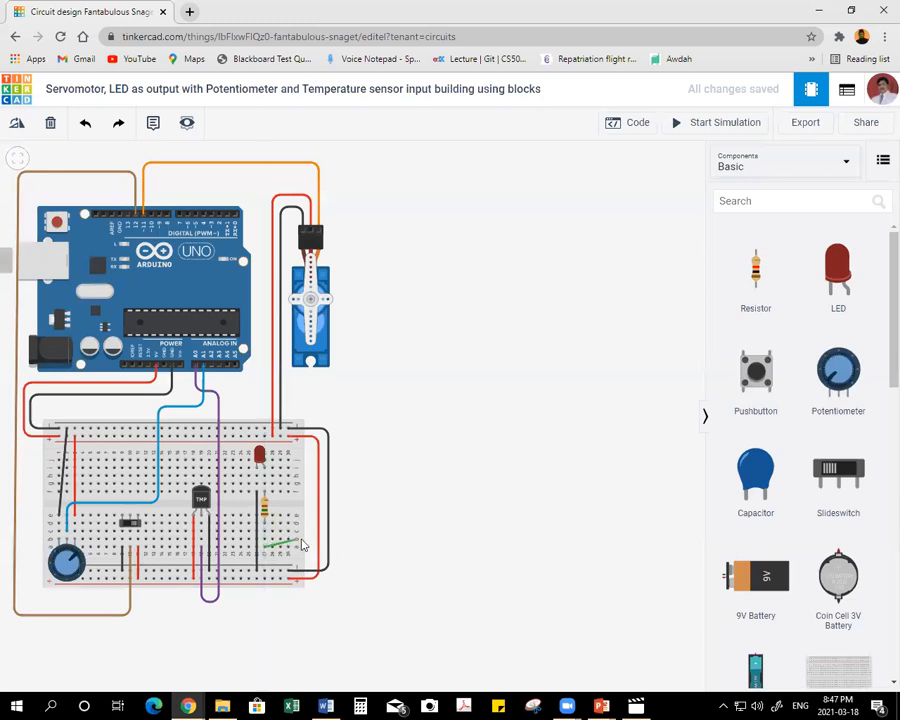
{"action": "left_click", "coordinate": [357, 549]}
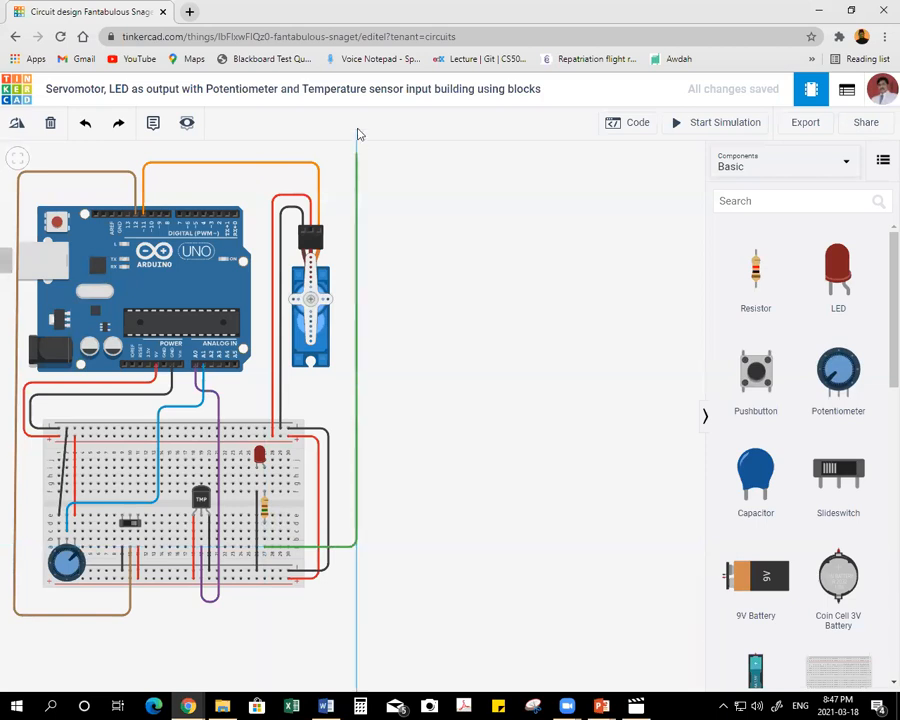
{"action": "left_click", "coordinate": [356, 179]}
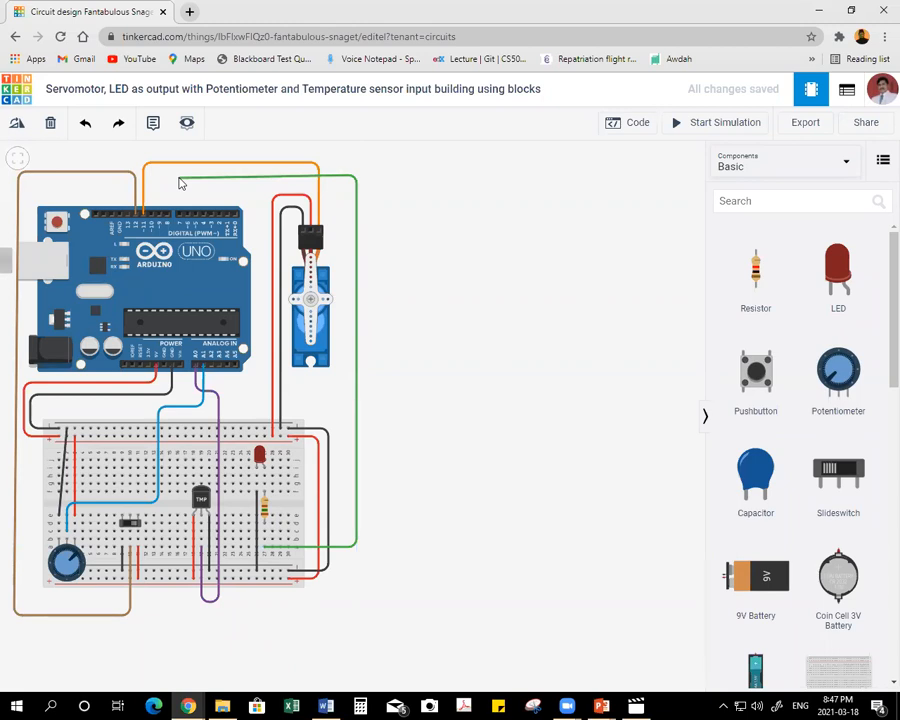
{"action": "left_click", "coordinate": [152, 177]}
{"action": "left_click", "coordinate": [150, 214]}
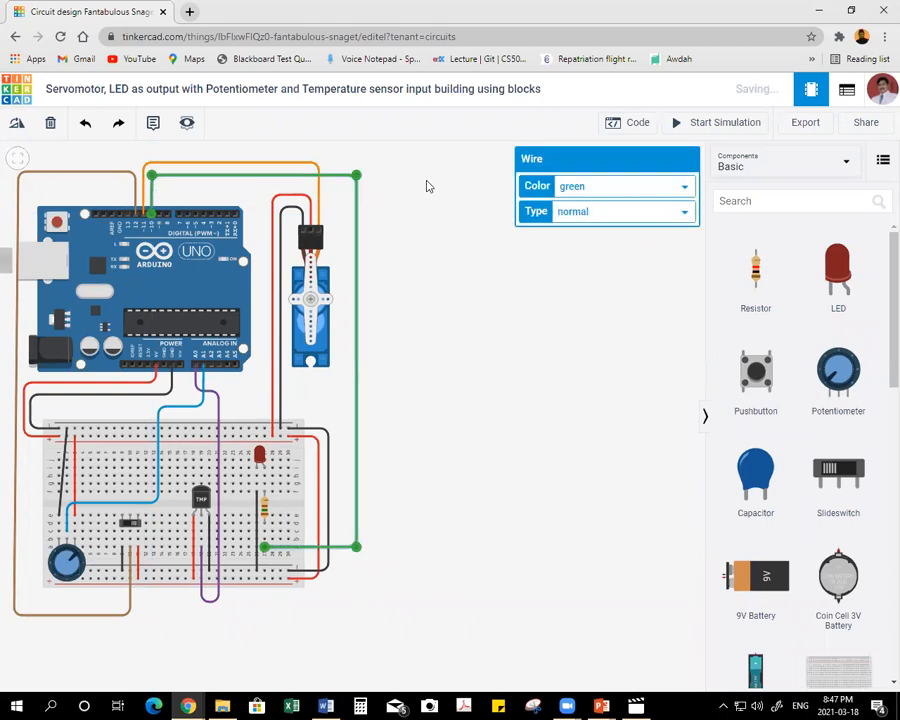
{"action": "left_click", "coordinate": [585, 210]}
{"action": "left_click", "coordinate": [600, 190]}
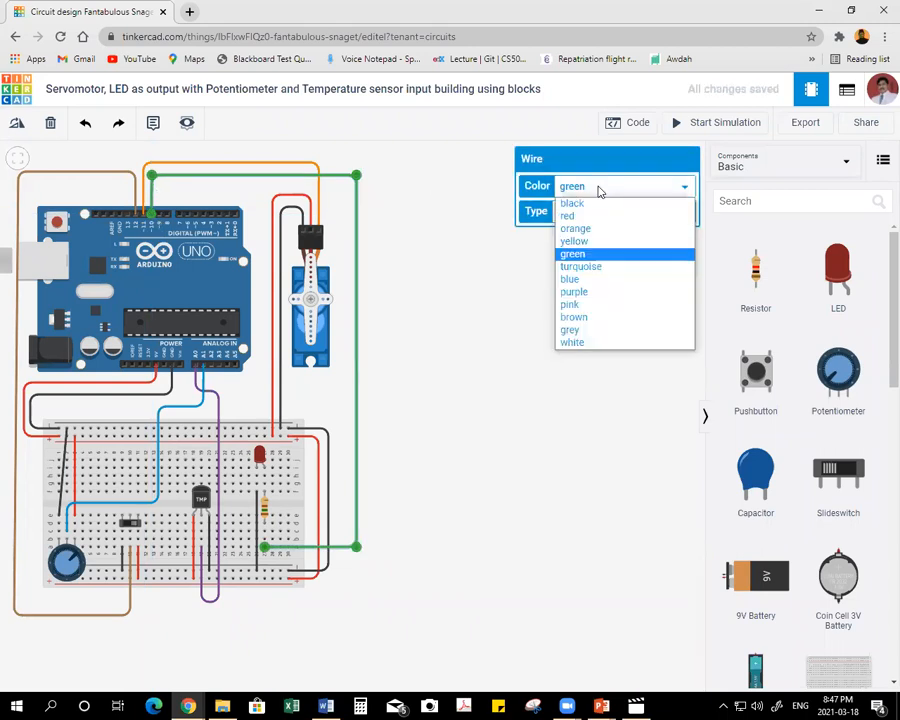
{"action": "left_click", "coordinate": [587, 332]}
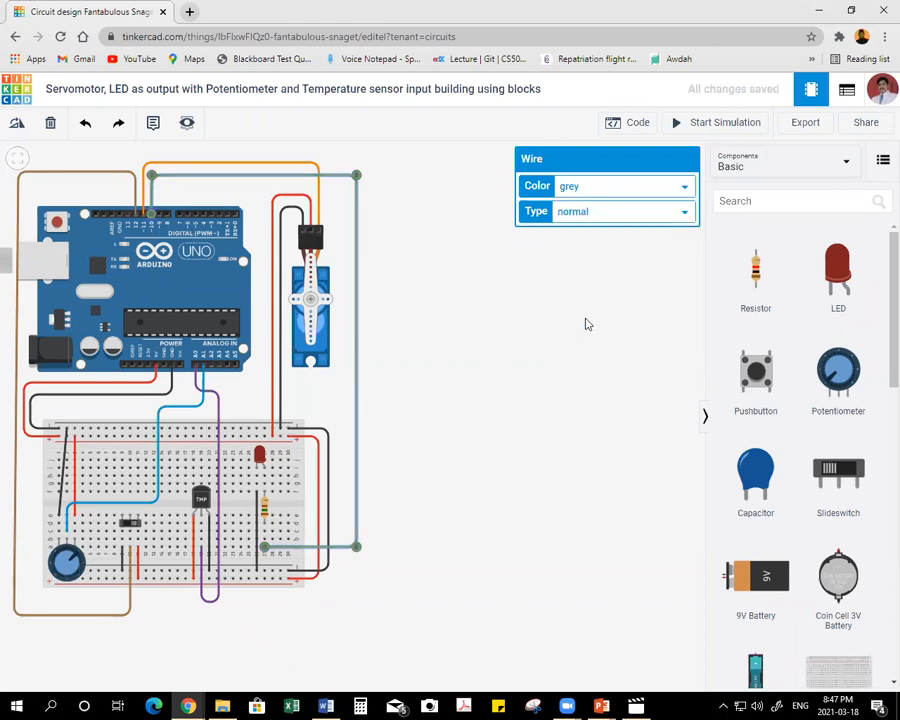
{"action": "left_click", "coordinate": [588, 324]}
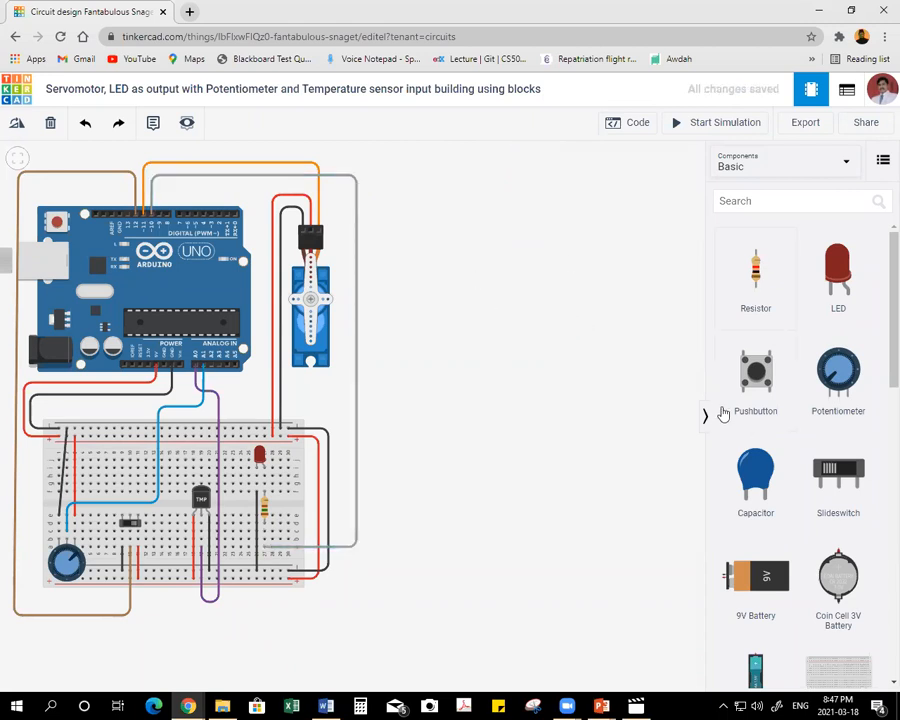
Open the block code editor with a wider workspace and delete the default built-in LED blink blocks.
{"action": "left_click", "coordinate": [622, 122]}
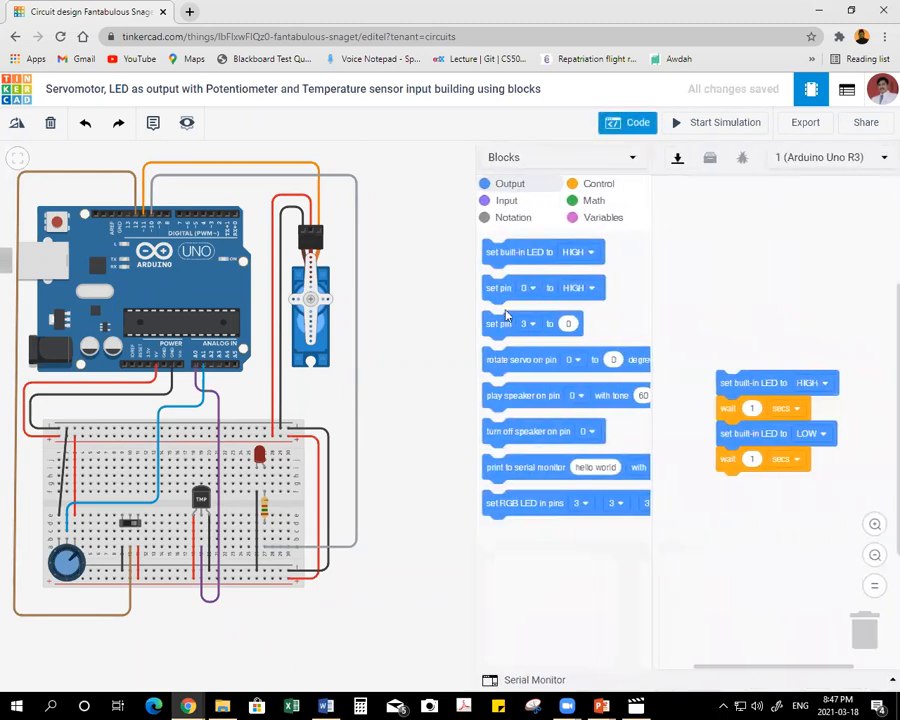
{"action": "left_click_drag", "start_coordinate": [471, 326], "coordinate": [375, 326]}
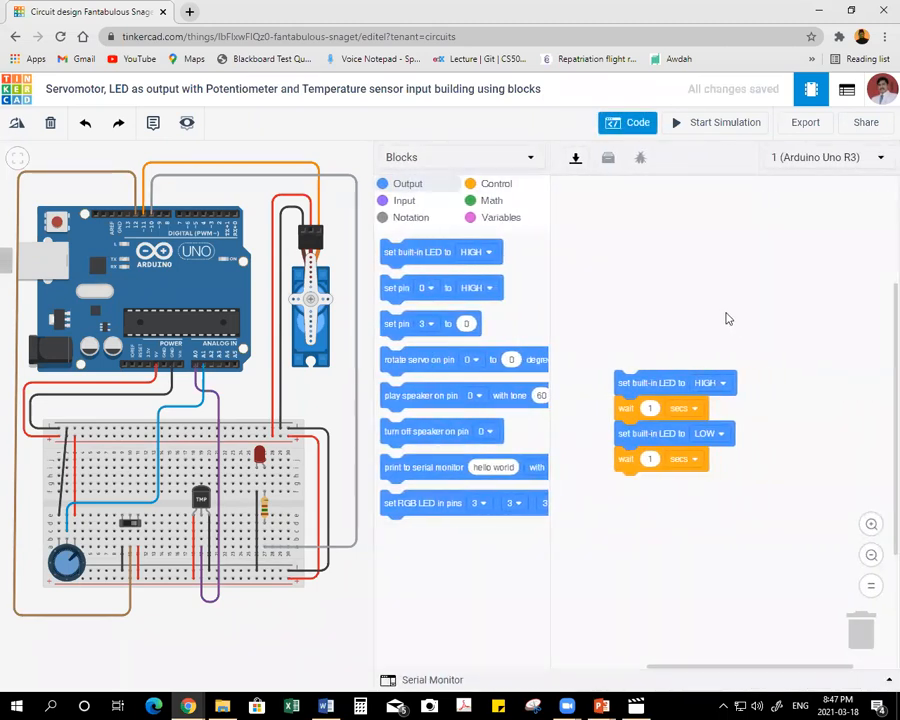
{"action": "left_click_drag", "start_coordinate": [626, 383], "coordinate": [866, 638]}
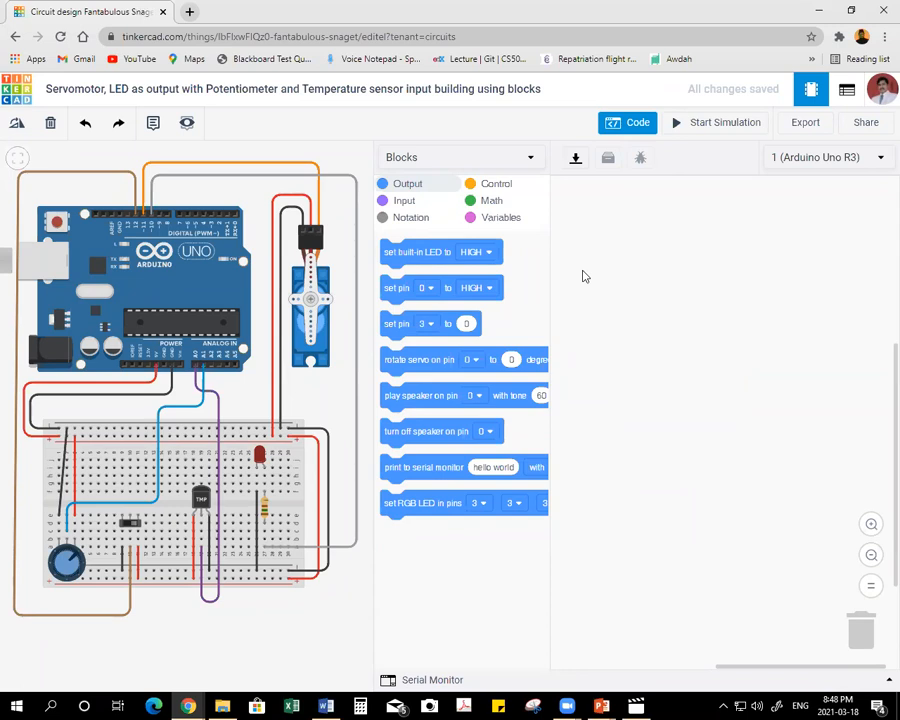
Create a variable named Readvalue and add a block setting it to the reading of analog pin A0.
{"action": "left_click", "coordinate": [502, 220]}
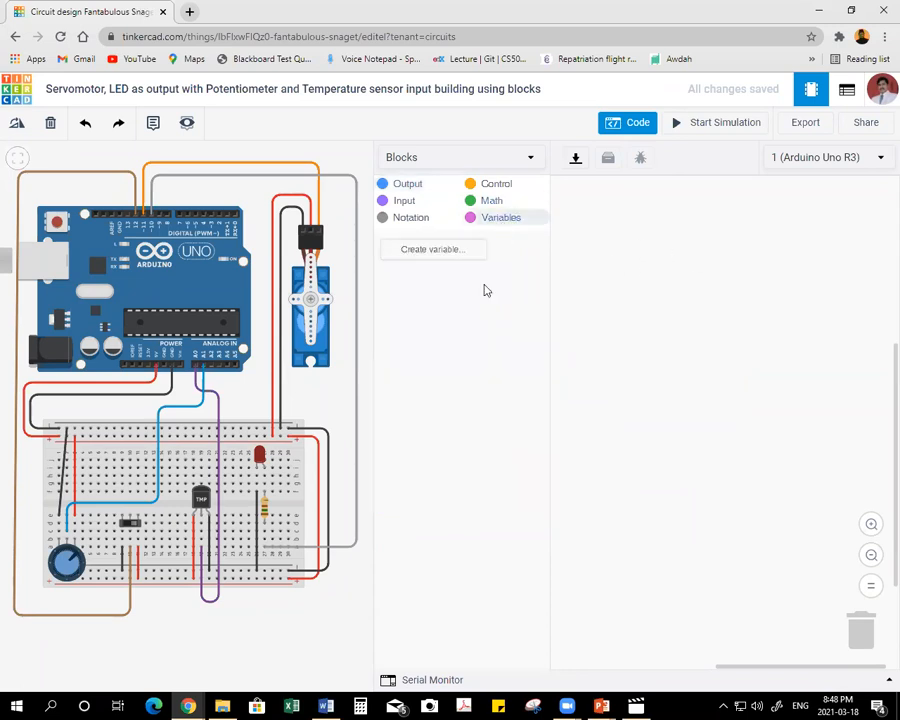
{"action": "left_click", "coordinate": [452, 251]}
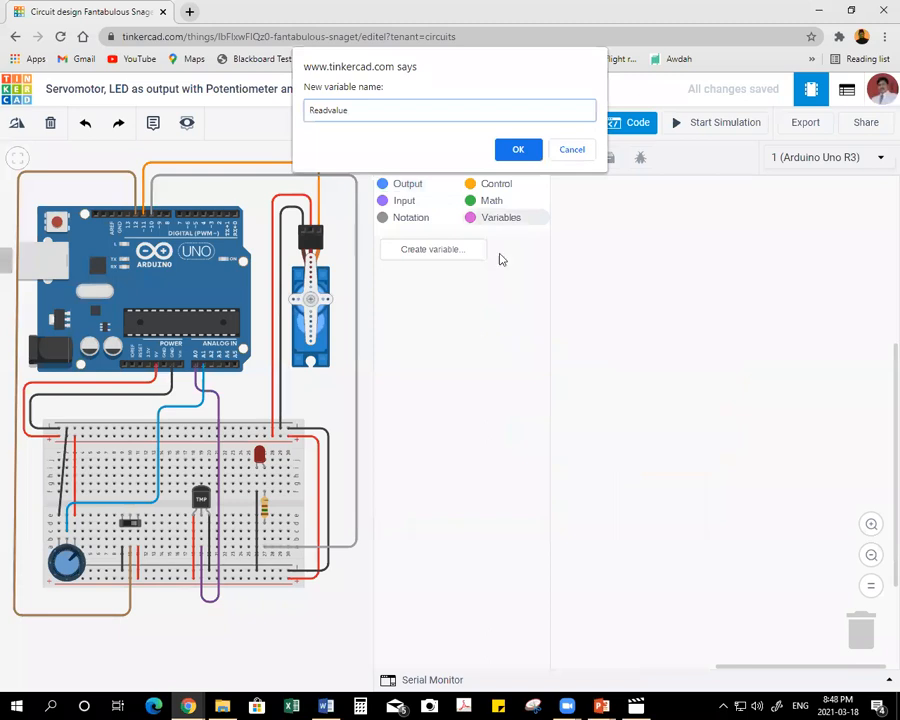
{"action": "left_click", "coordinate": [503, 150]}
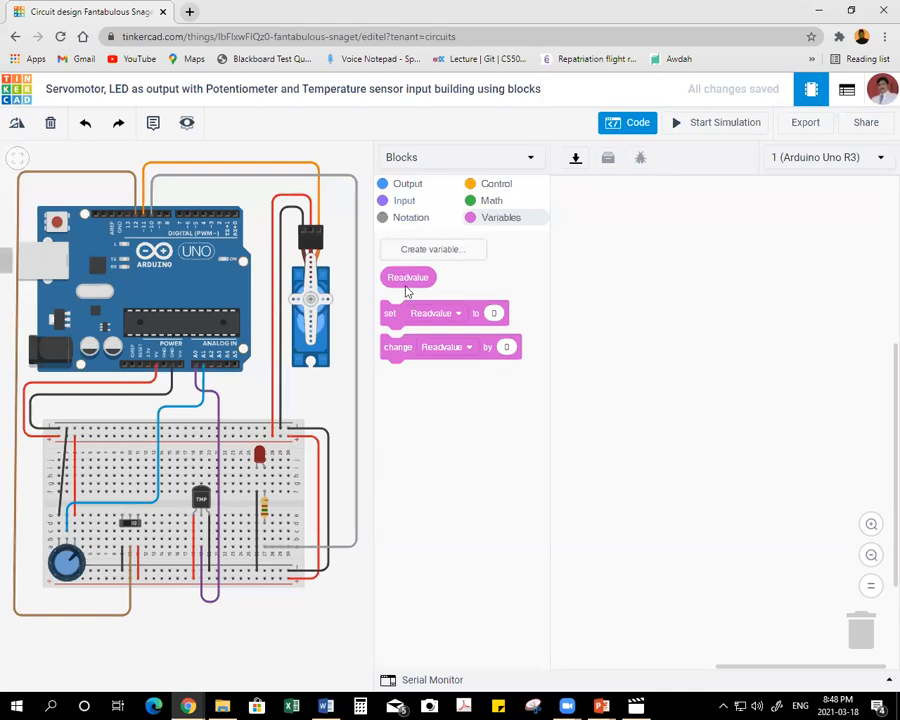
{"action": "left_click_drag", "start_coordinate": [390, 313], "coordinate": [613, 287]}
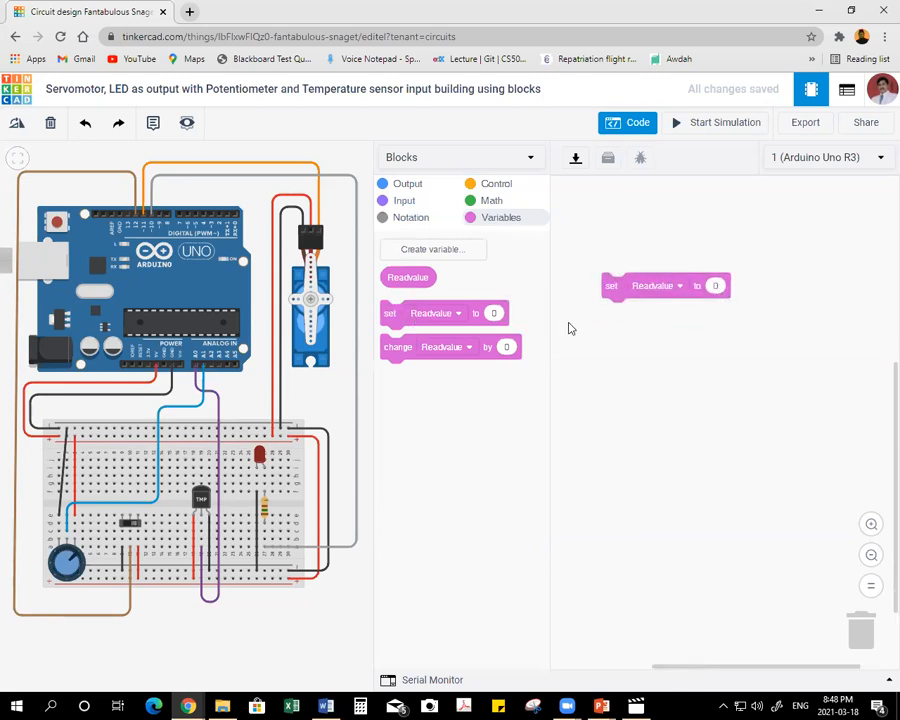
{"action": "left_click", "coordinate": [405, 203]}
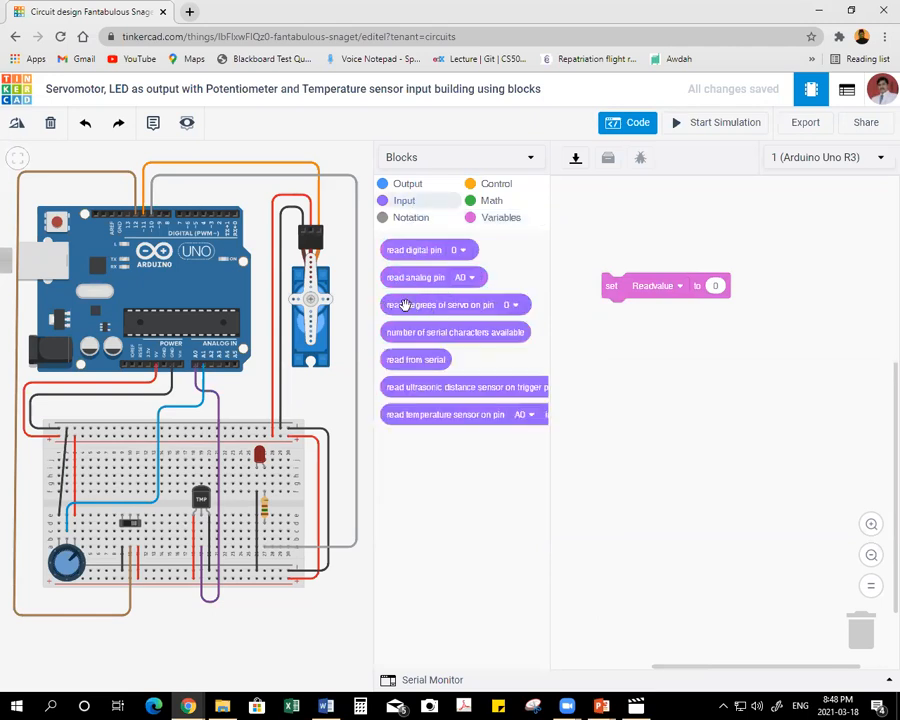
{"action": "left_click_drag", "start_coordinate": [394, 280], "coordinate": [719, 291]}
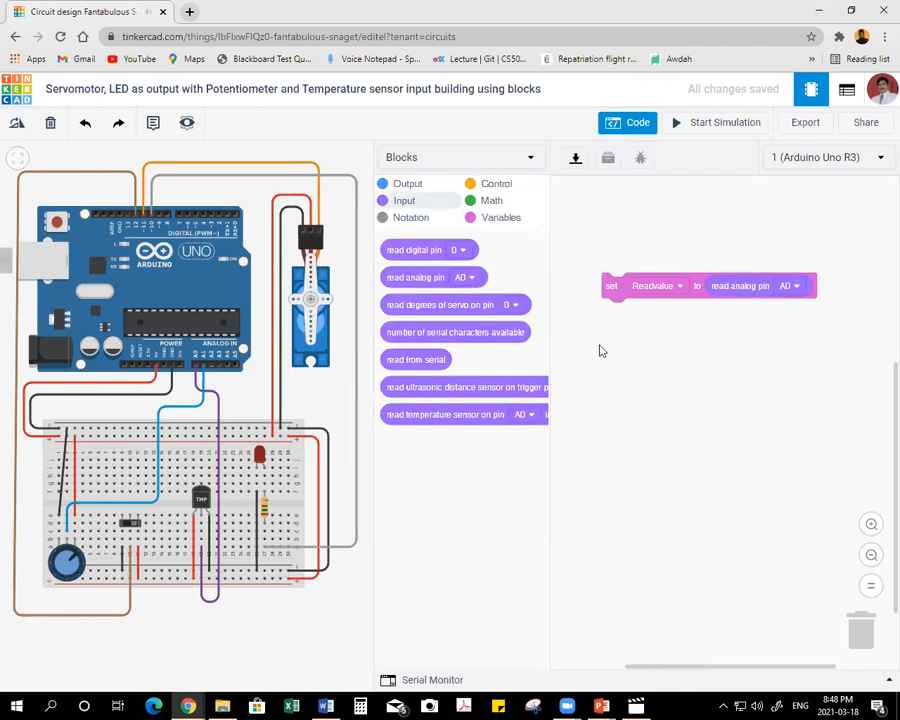
Duplicate the set Readvalue block, place the copy lower in the workspace and make it read analog pin A1.
{"action": "right_click", "coordinate": [605, 285]}
{"action": "left_click", "coordinate": [629, 295]}
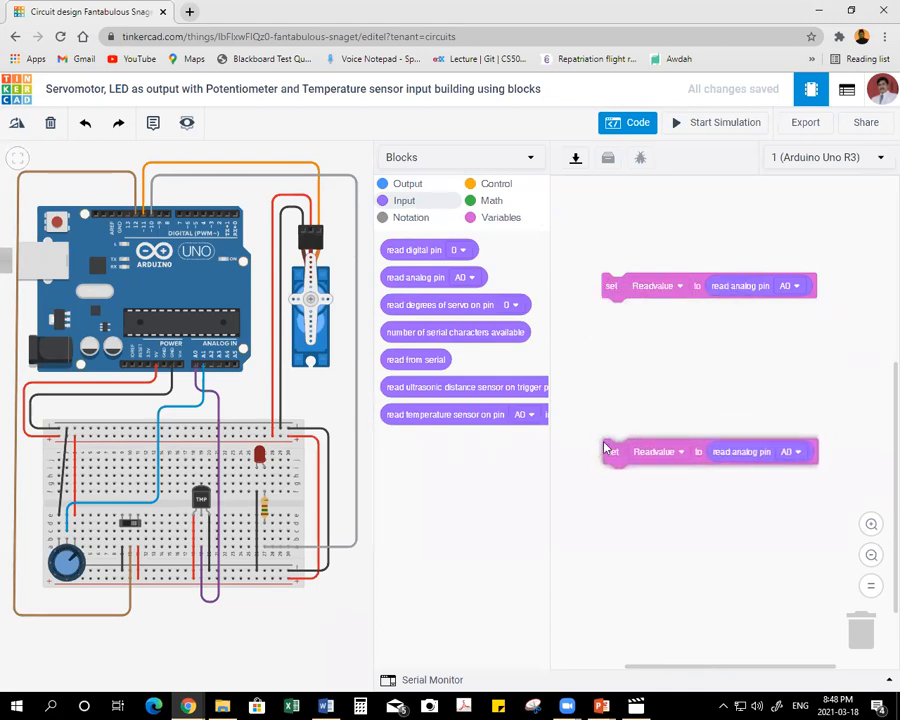
{"action": "left_click", "coordinate": [594, 496]}
{"action": "left_click", "coordinate": [791, 481]}
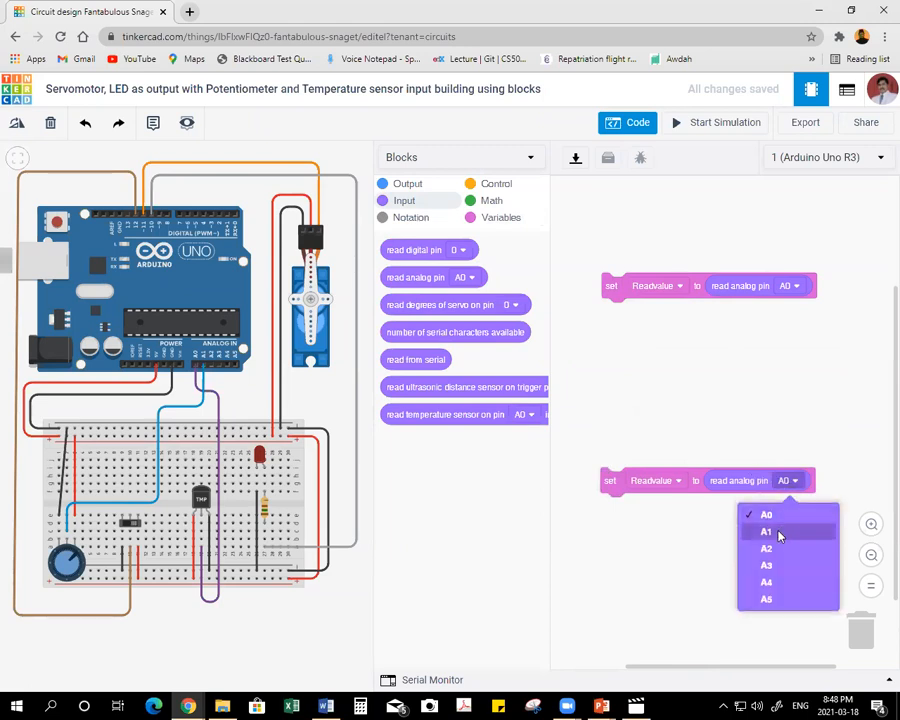
{"action": "left_click", "coordinate": [776, 531]}
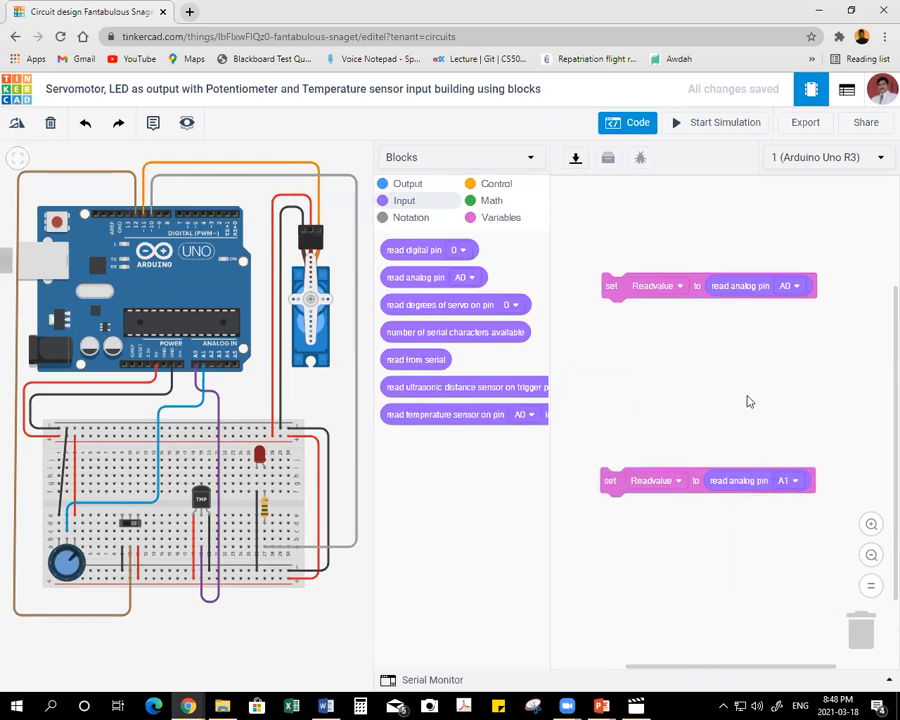
Attach a comment block reading "Read the value from Potentiometer" beneath the A0 set Readvalue block.
{"action": "left_click", "coordinate": [410, 217]}
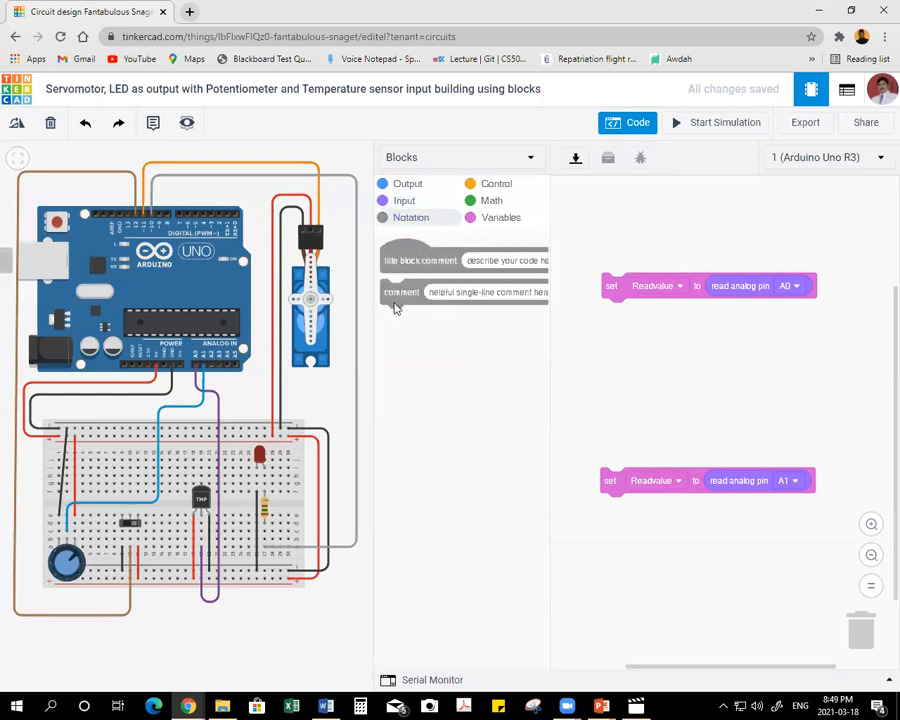
{"action": "mouse_move", "coordinate": [402, 292]}
{"action": "left_mouse_down"}
{"action": "mouse_move", "coordinate": [602, 332]}
{"action": "mouse_move", "coordinate": [613, 317]}
{"action": "left_mouse_up"}
{"action": "left_click", "coordinate": [682, 312]}
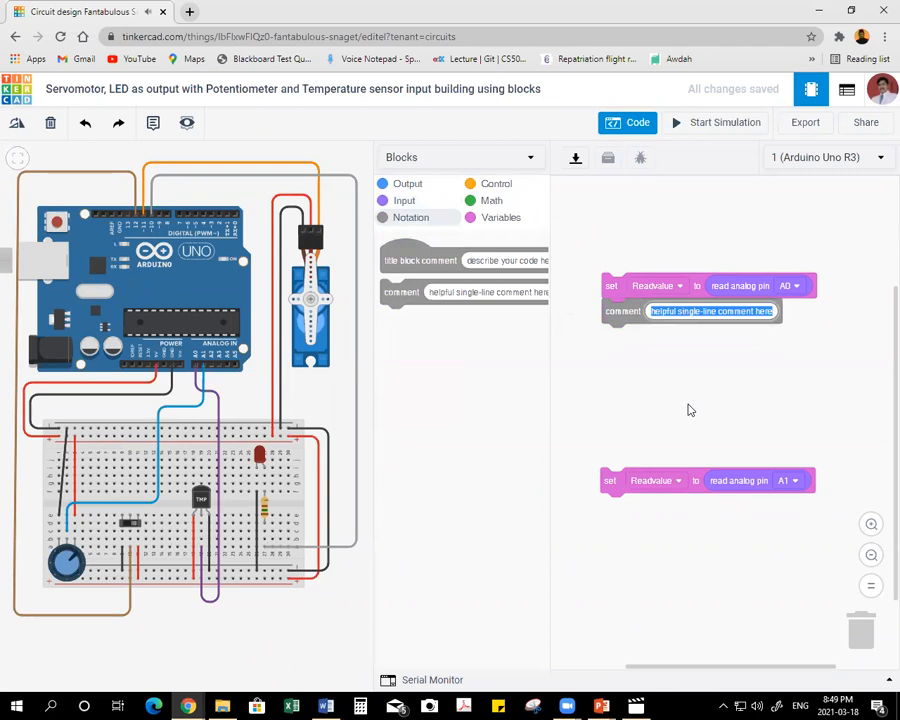
{"action": "type", "text": "Read"}
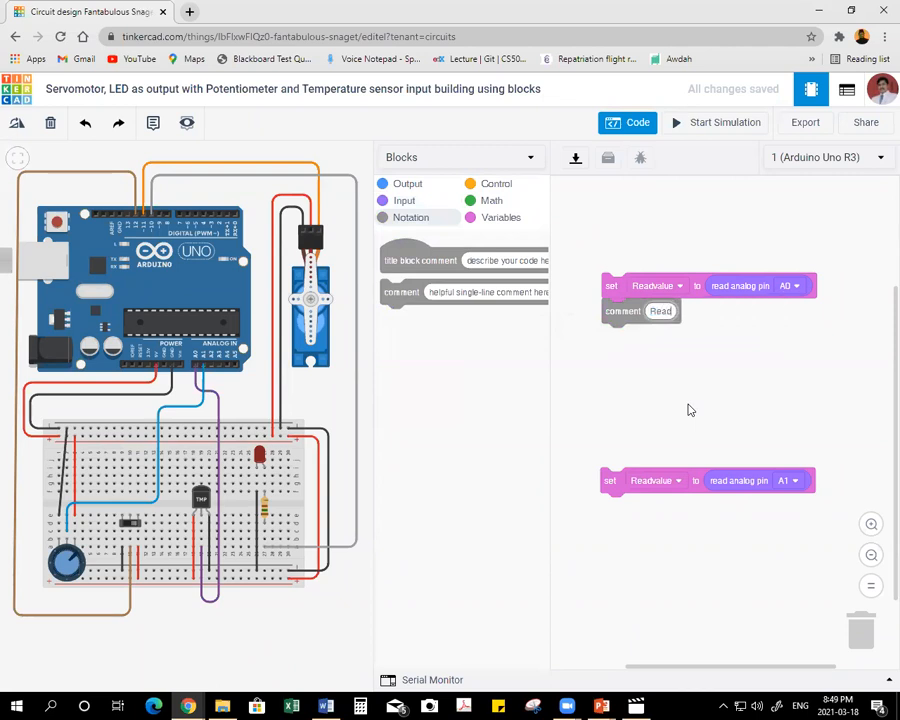
{"action": "type", "text": " the value"}
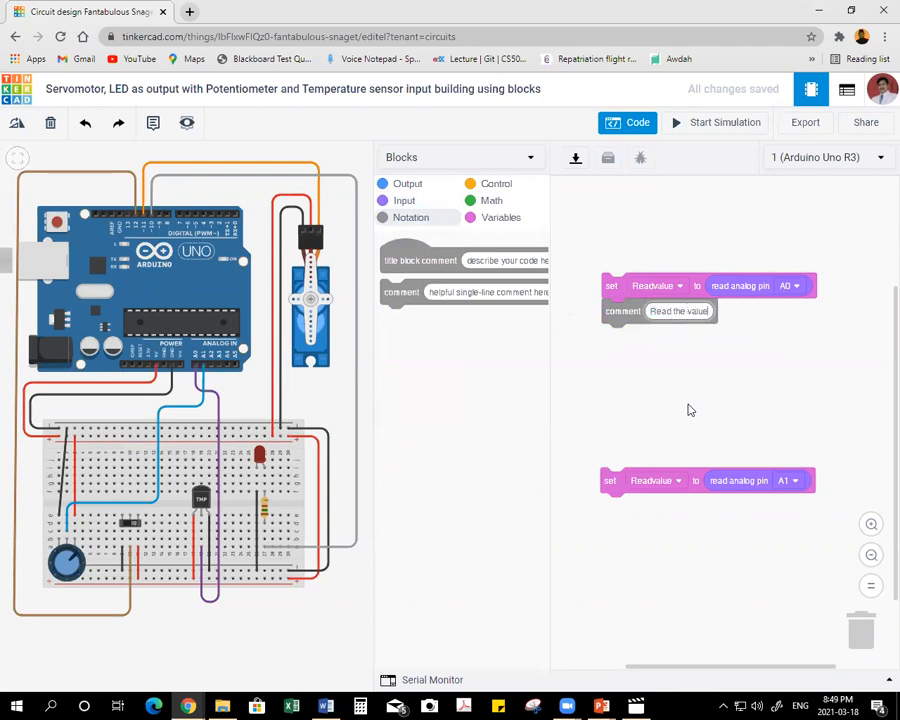
{"action": "type", "text": " from "}
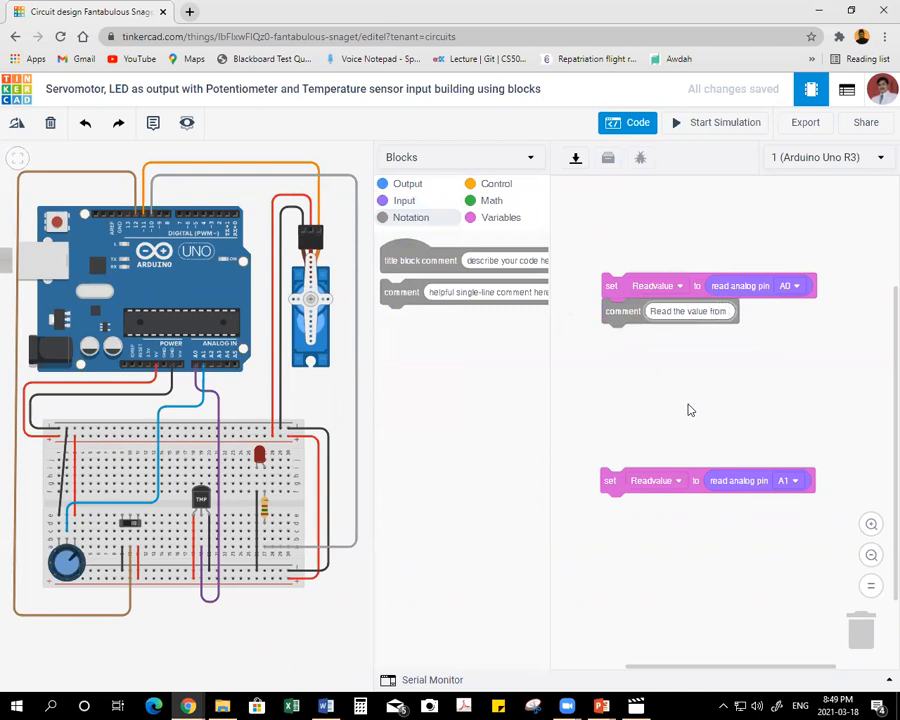
{"action": "type", "text": "Potenti"}
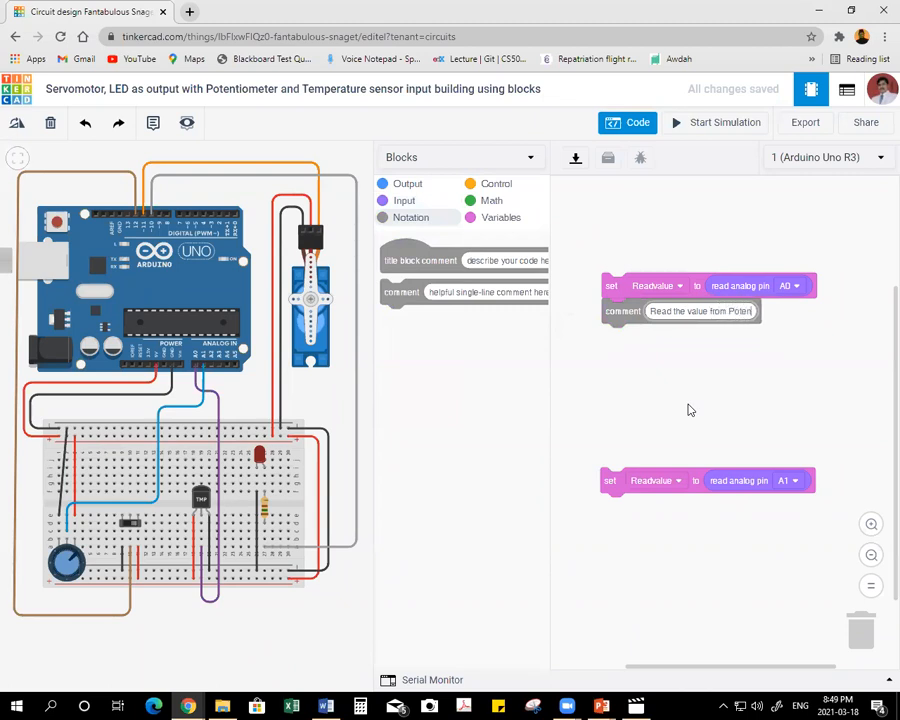
{"action": "type", "text": "ometer"}
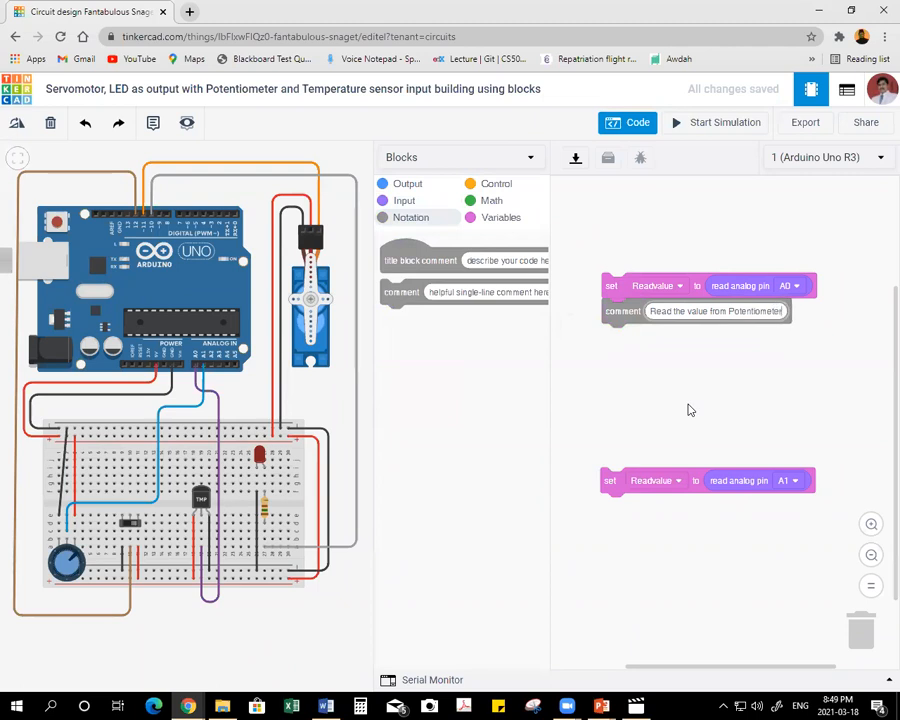
{"action": "left_click_drag", "start_coordinate": [622, 314], "coordinate": [622, 340]}
Attach a comment block reading "Read the value from Teperature sensor" beneath the A1 set Readvalue block.
{"action": "left_click_drag", "start_coordinate": [401, 293], "coordinate": [614, 518]}
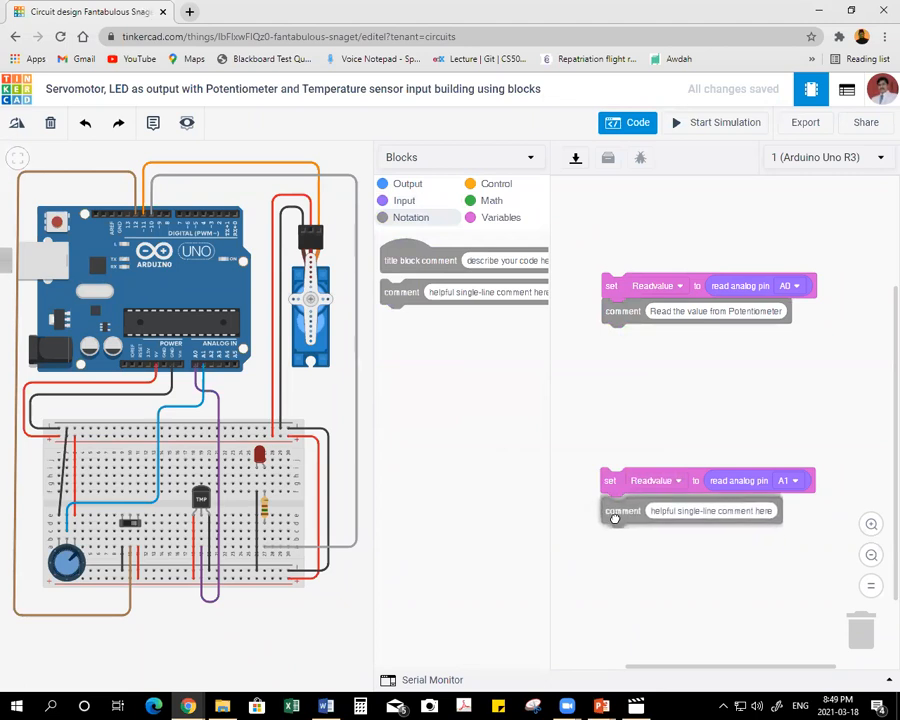
{"action": "left_click", "coordinate": [667, 507]}
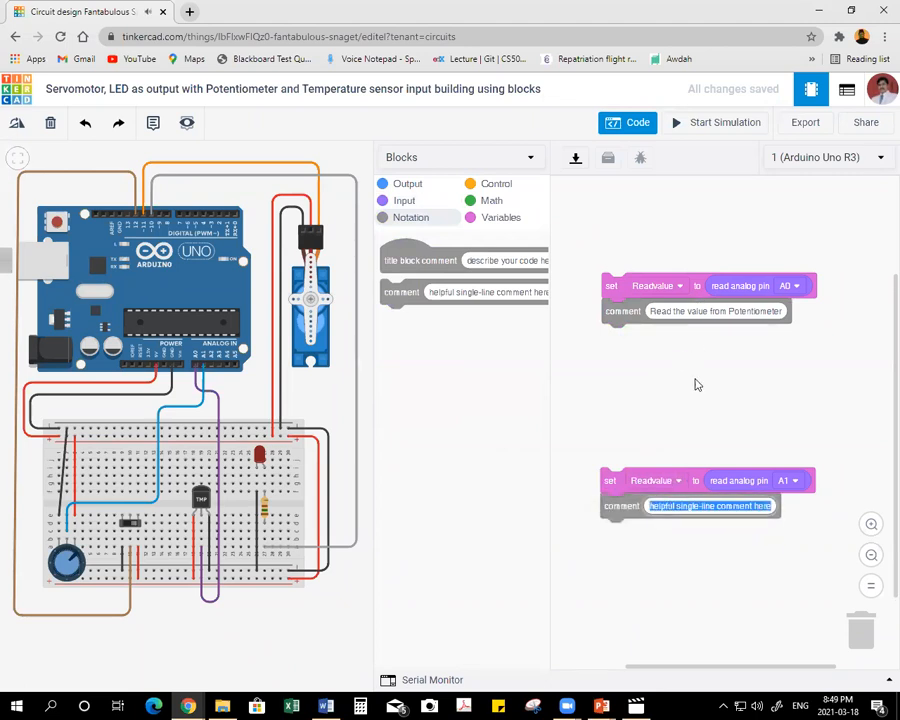
{"action": "type", "text": "Read"}
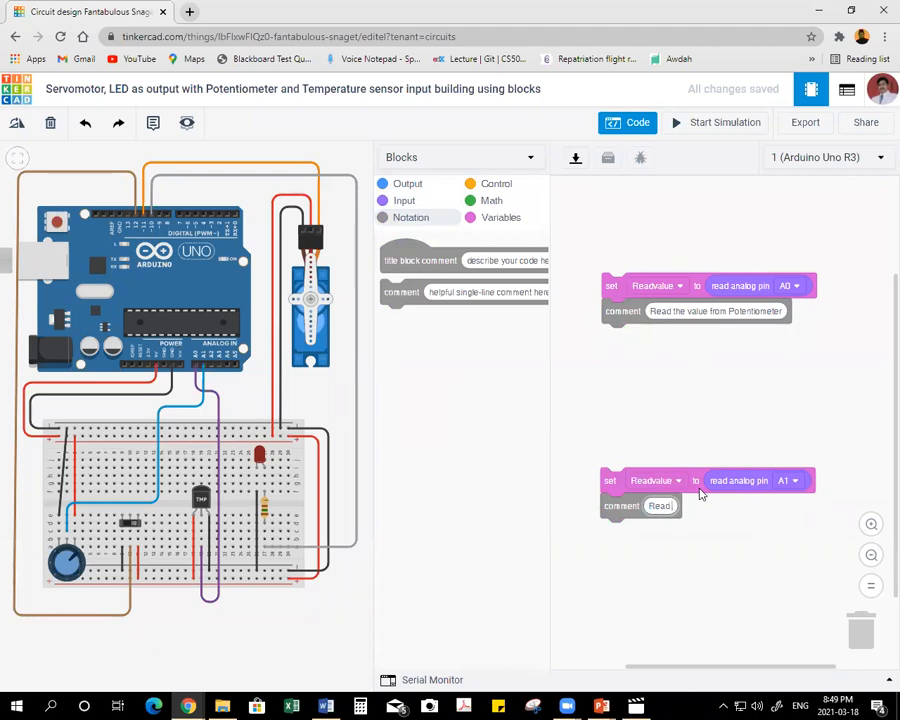
{"action": "type", "text": " the value from Teperature"}
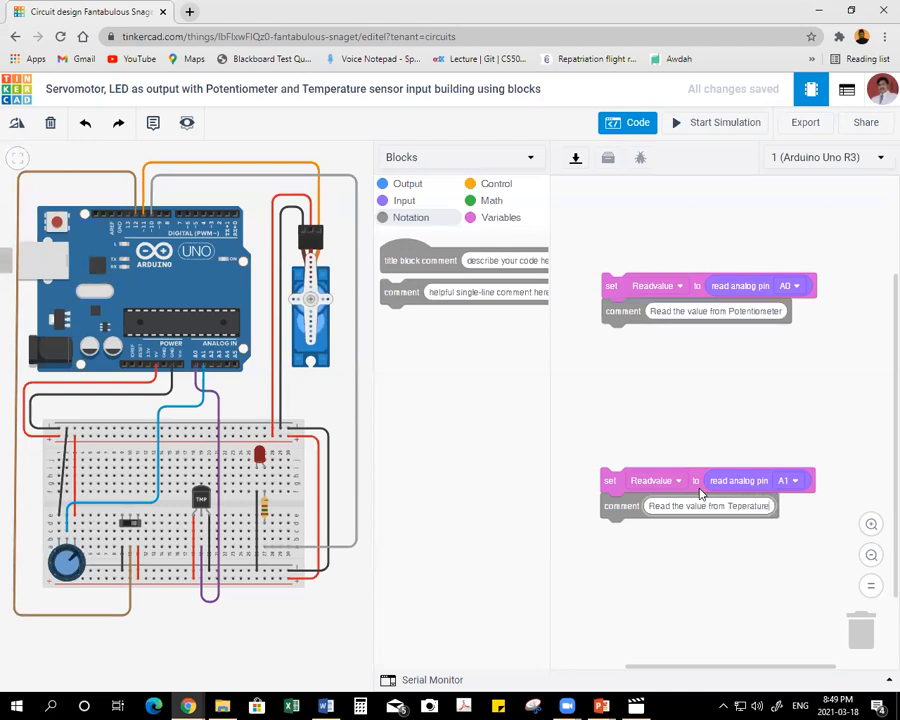
{"action": "type", "text": " sensor"}
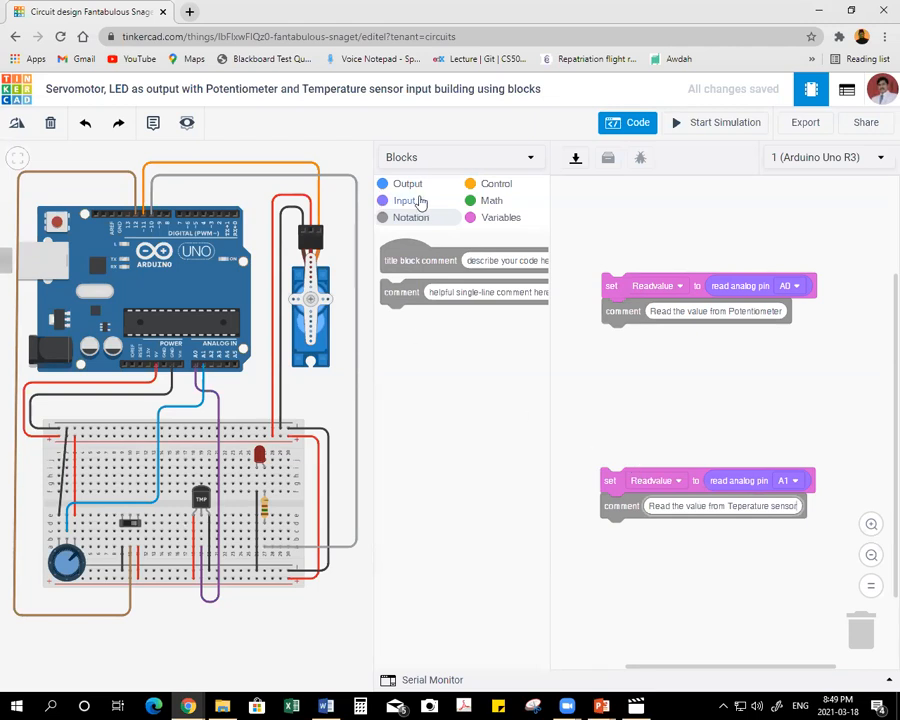
Add an analog set pin block beneath the Potentiometer comment and assign it to pin 10.
{"action": "left_click", "coordinate": [496, 218]}
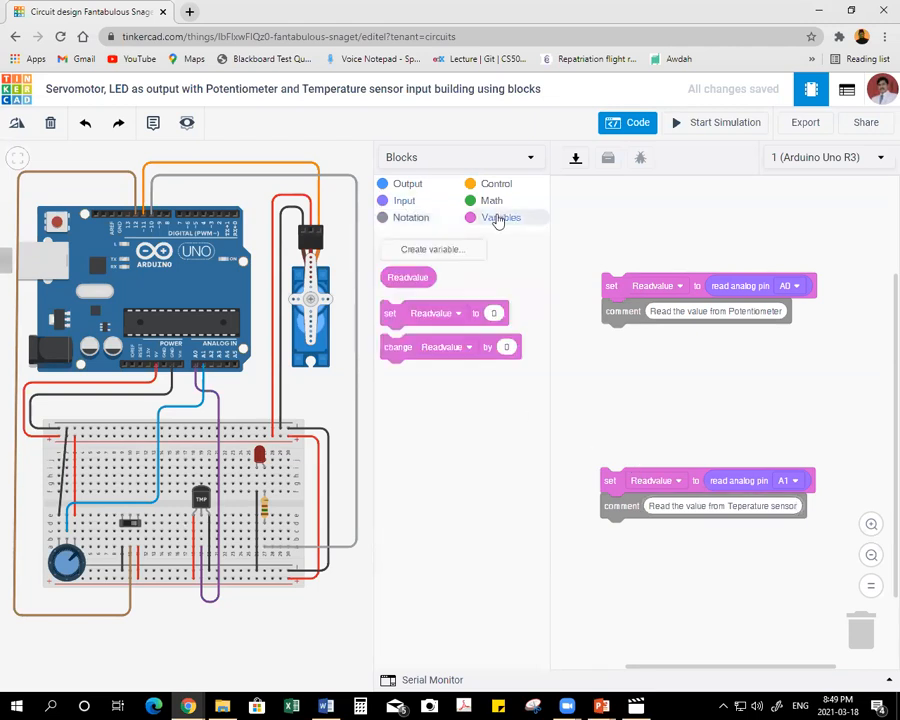
{"action": "left_click", "coordinate": [404, 200]}
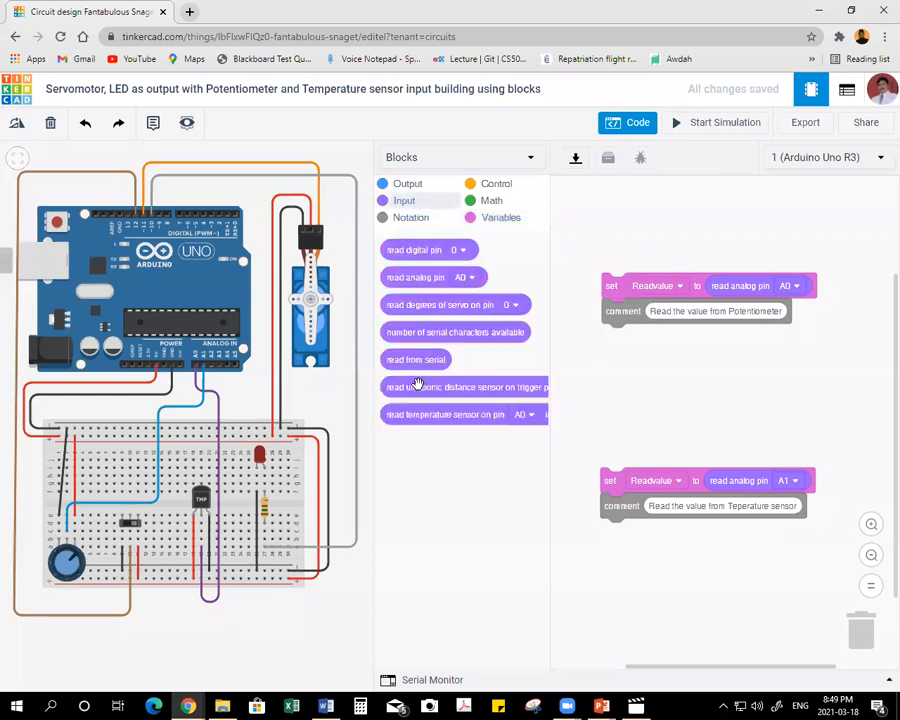
{"action": "left_click", "coordinate": [411, 185]}
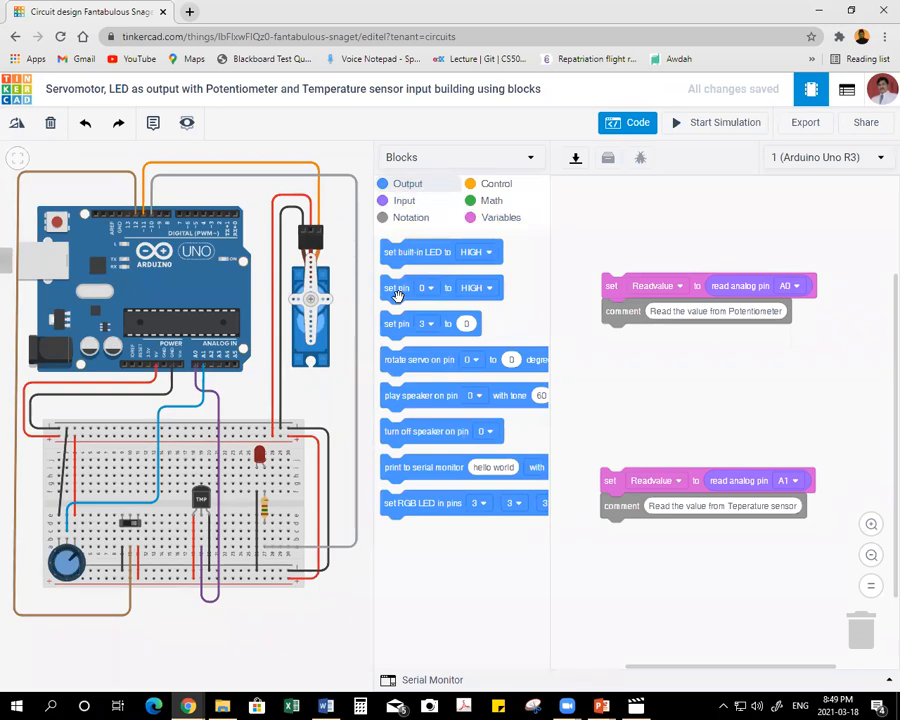
{"action": "left_click_drag", "start_coordinate": [398, 298], "coordinate": [857, 660]}
{"action": "left_click_drag", "start_coordinate": [398, 325], "coordinate": [620, 340]}
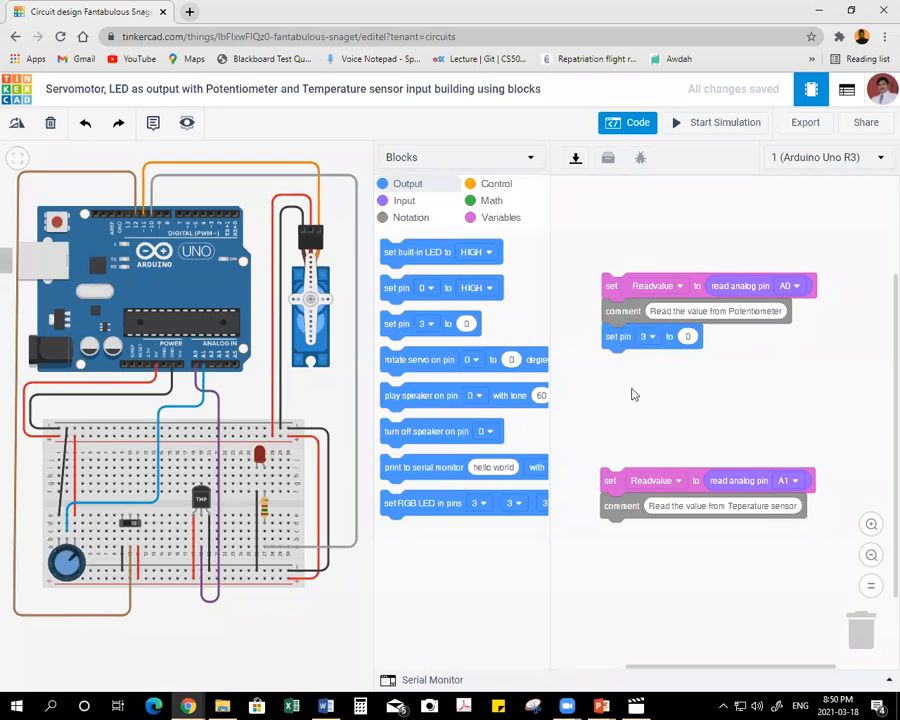
{"action": "left_click", "coordinate": [648, 337]}
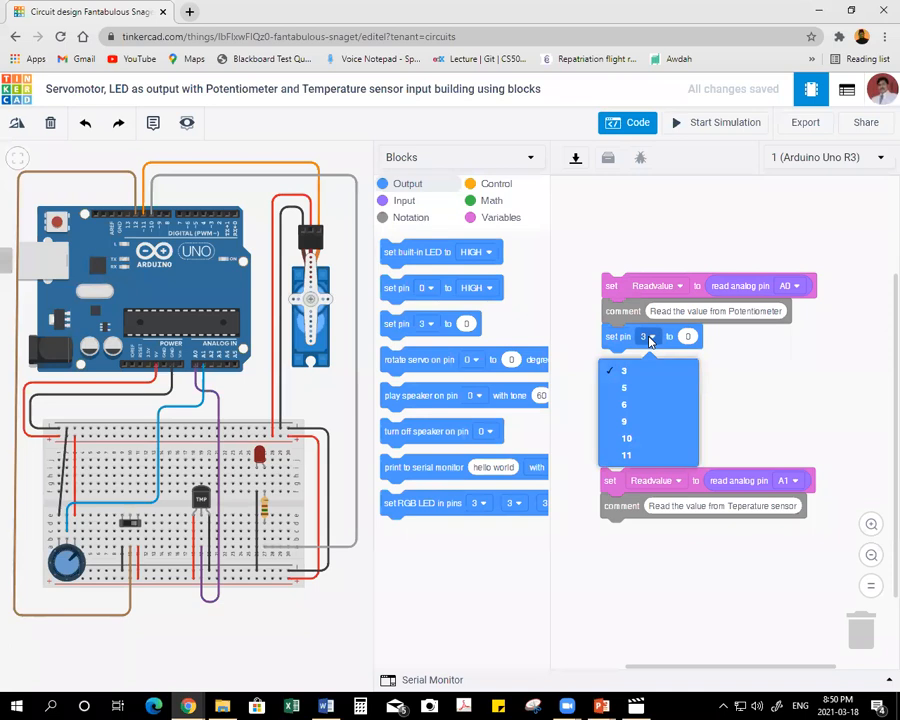
{"action": "left_click", "coordinate": [638, 437]}
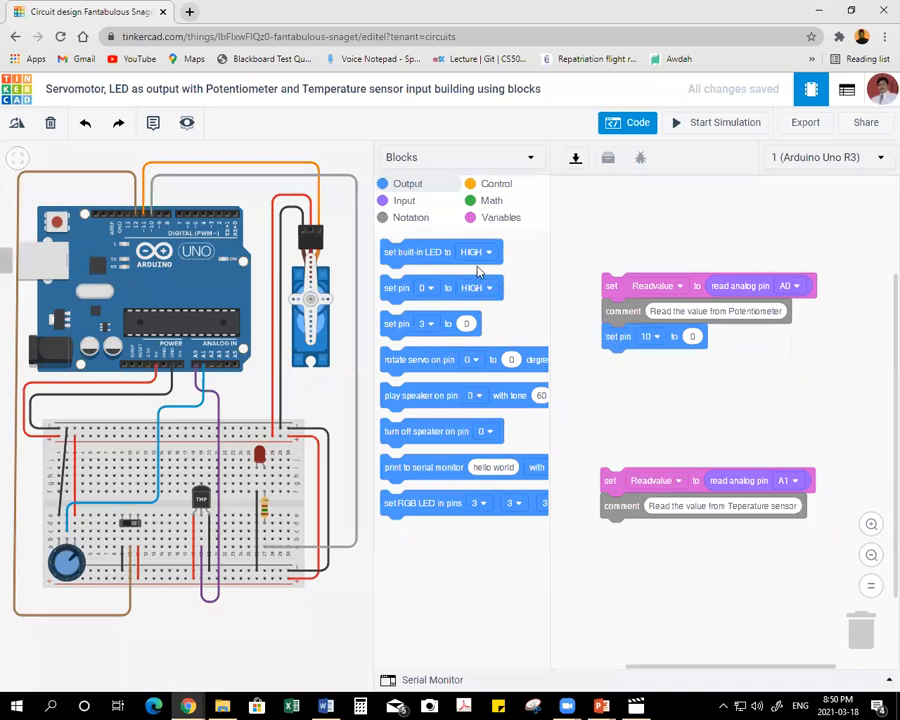
Build a math block multiplying Readvalue by 0.25 and insert it as the value of the set pin 10 block.
{"action": "left_click", "coordinate": [488, 202]}
{"action": "left_click_drag", "start_coordinate": [408, 253], "coordinate": [757, 380]}
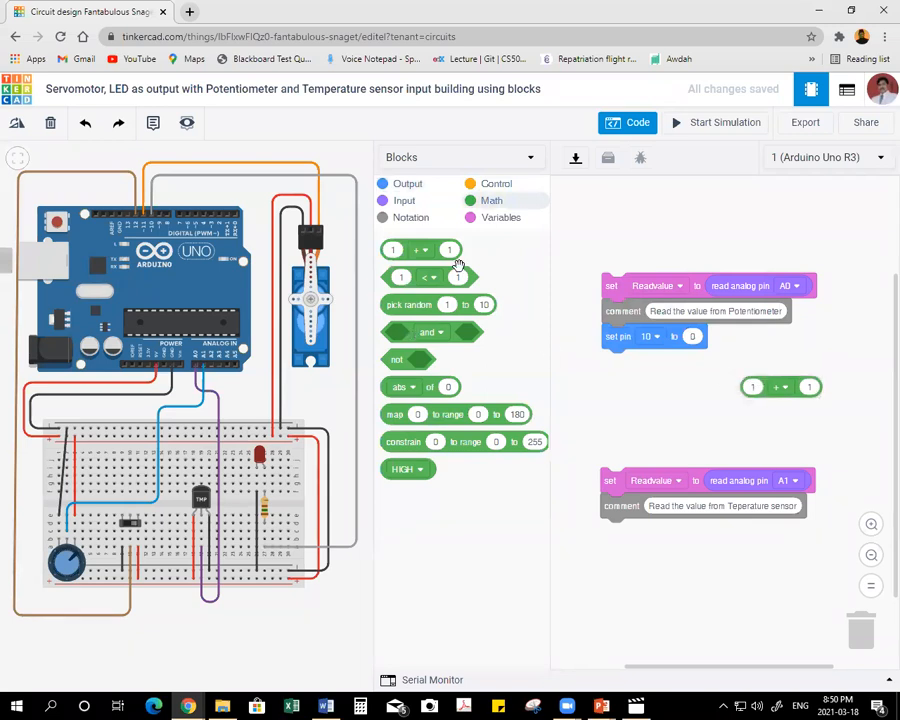
{"action": "left_click", "coordinate": [500, 217]}
{"action": "left_click_drag", "start_coordinate": [407, 279], "coordinate": [748, 388]}
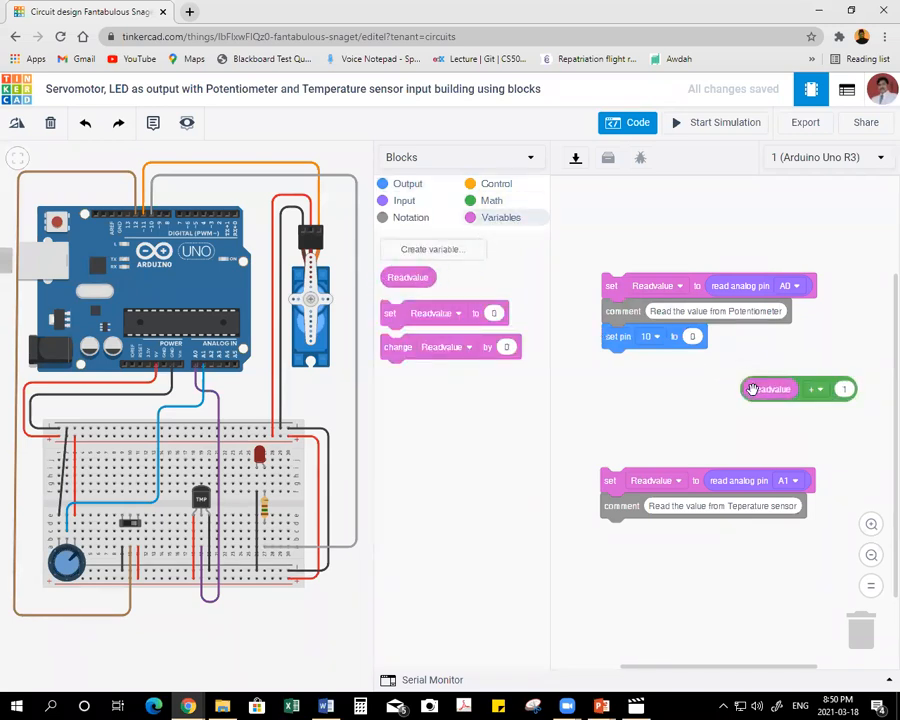
{"action": "left_click", "coordinate": [817, 389]}
{"action": "left_click", "coordinate": [810, 462]}
{"action": "left_click", "coordinate": [844, 389]}
{"action": "type", "text": "0.25"}
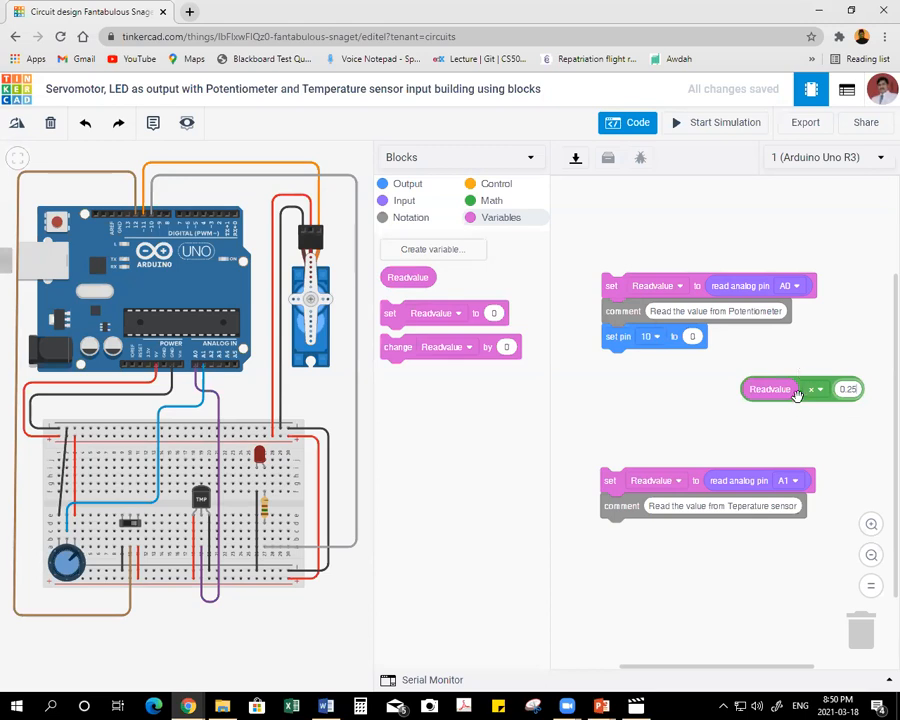
{"action": "left_click_drag", "start_coordinate": [797, 391], "coordinate": [724, 340]}
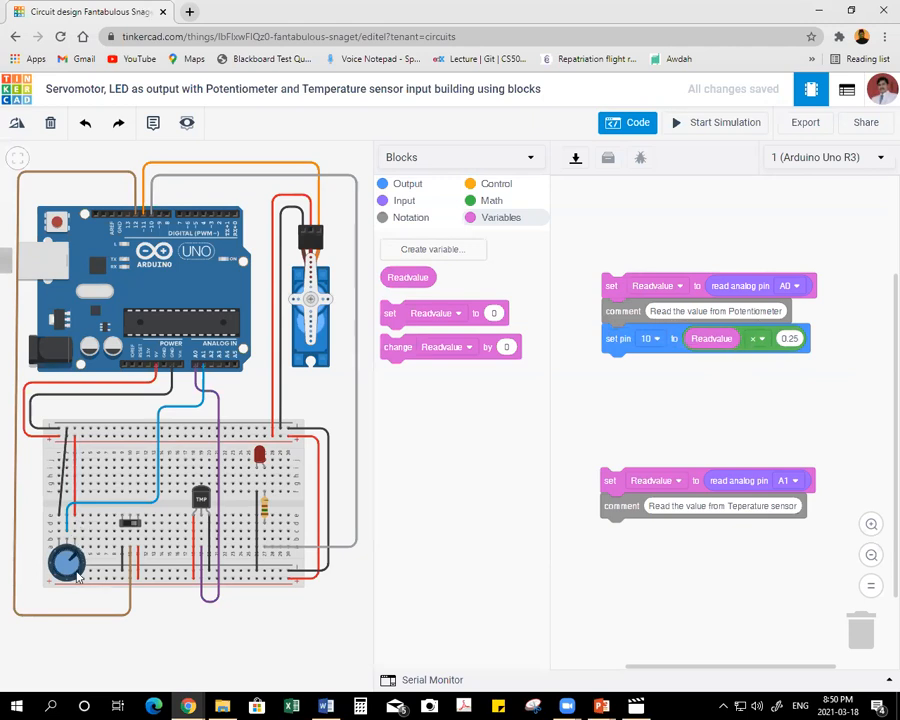
Set the potentiometer's resistance to 10 kΩ.
{"action": "left_click", "coordinate": [71, 566]}
{"action": "double_click", "coordinate": [260, 212]}
{"action": "type", "text": "10"}
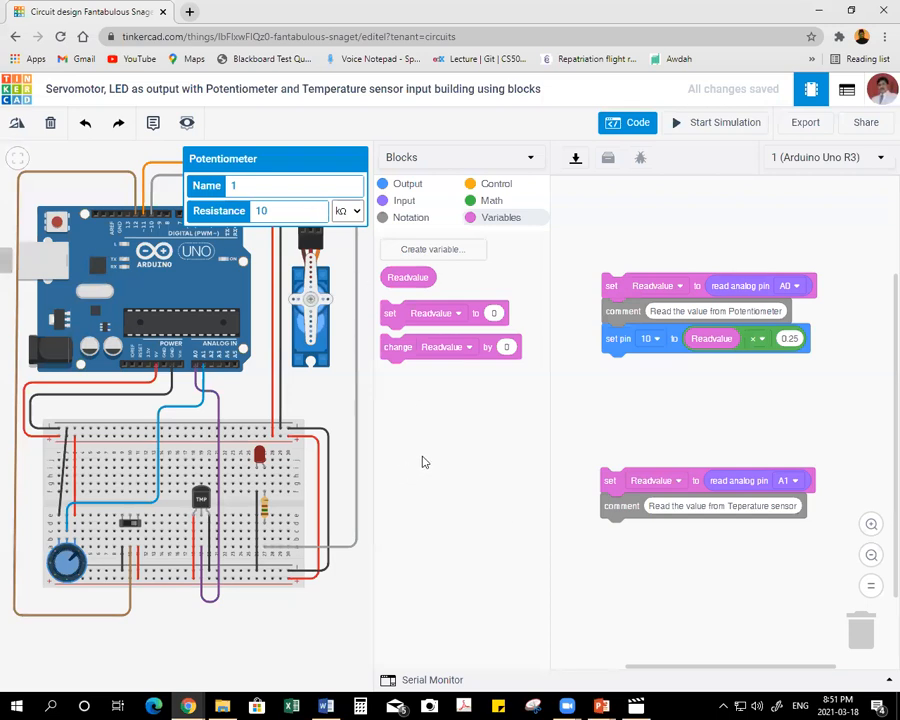
{"action": "left_click", "coordinate": [338, 403]}
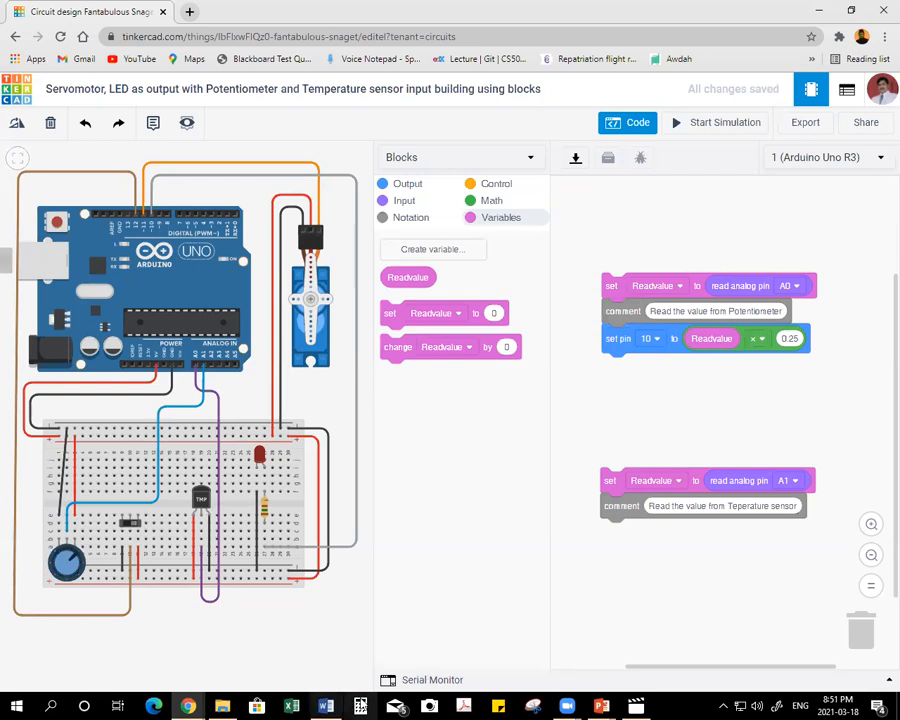
Enter 1023 in Calculator, and trace the grey LED wire in the Tinkercad circuit to its Arduino pin.
{"action": "left_click", "coordinate": [360, 706]}
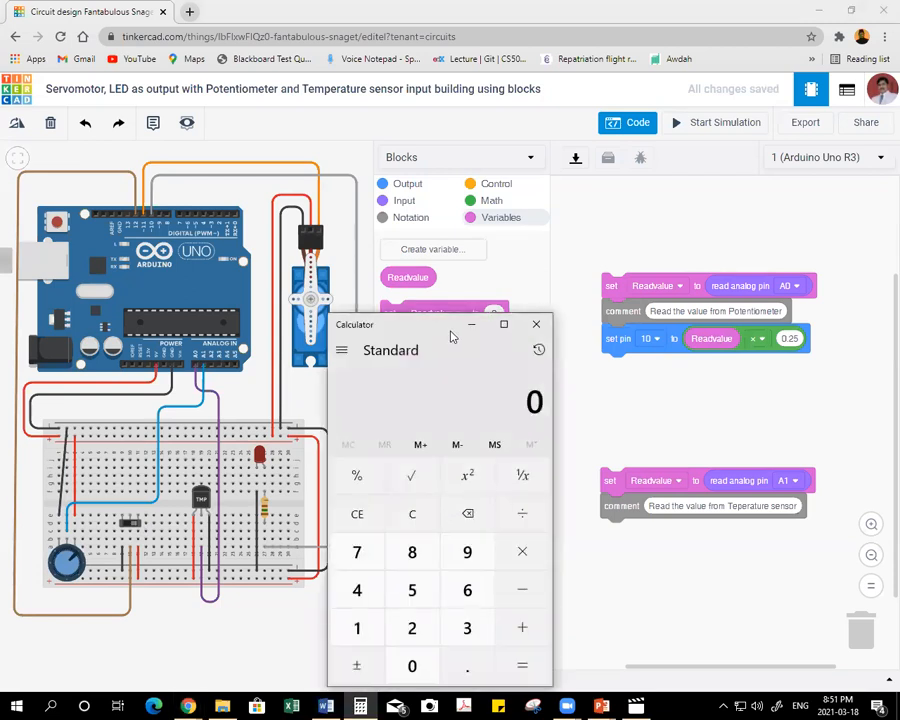
{"action": "left_click_drag", "start_coordinate": [441, 328], "coordinate": [404, 242]}
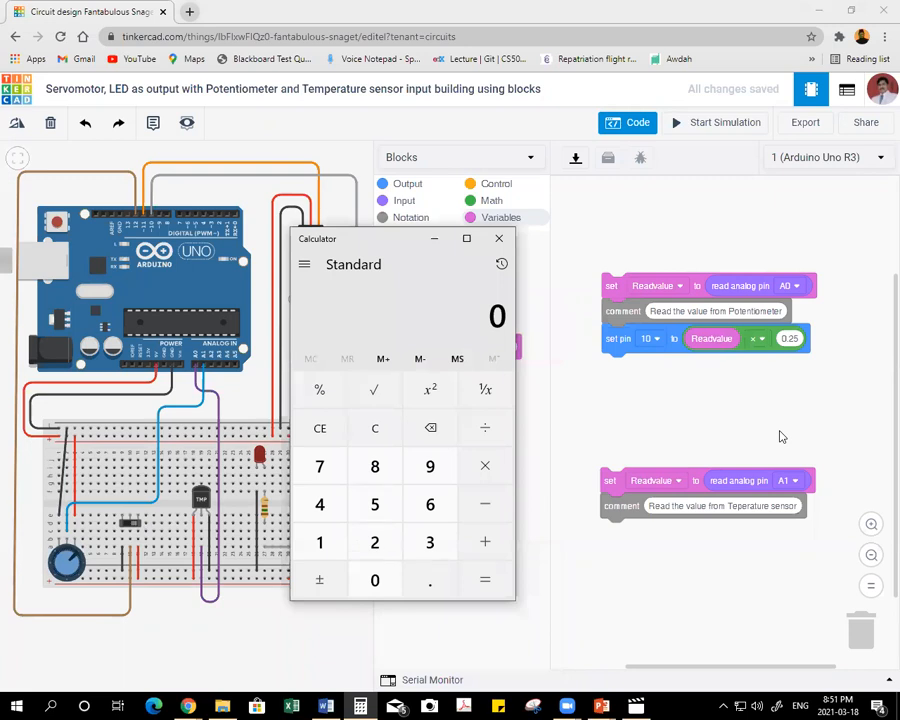
{"action": "type", "text": "1023"}
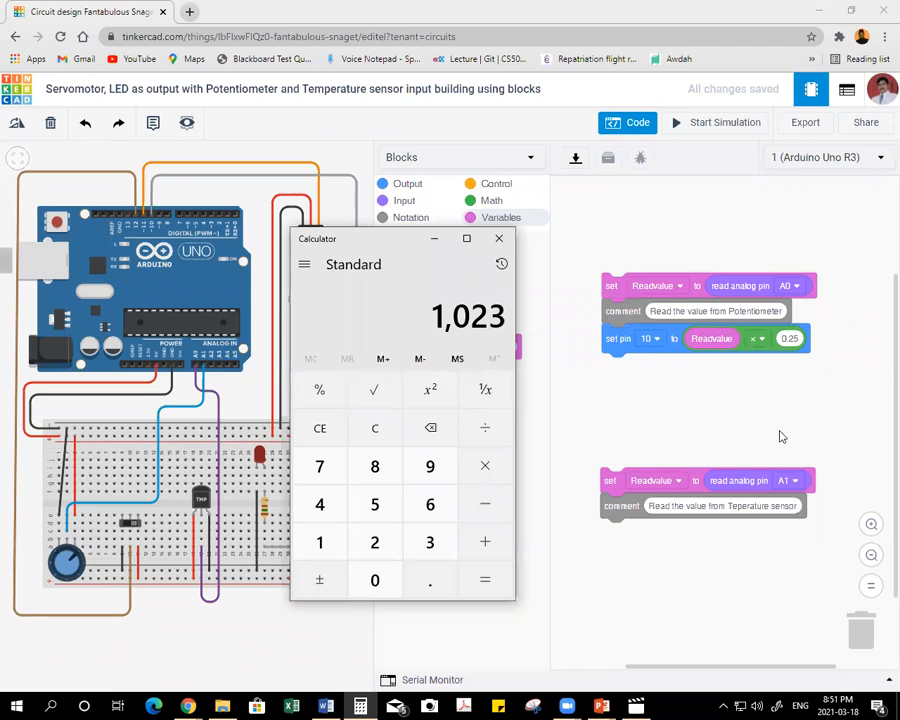
{"action": "left_click_drag", "start_coordinate": [400, 237], "coordinate": [450, 219]}
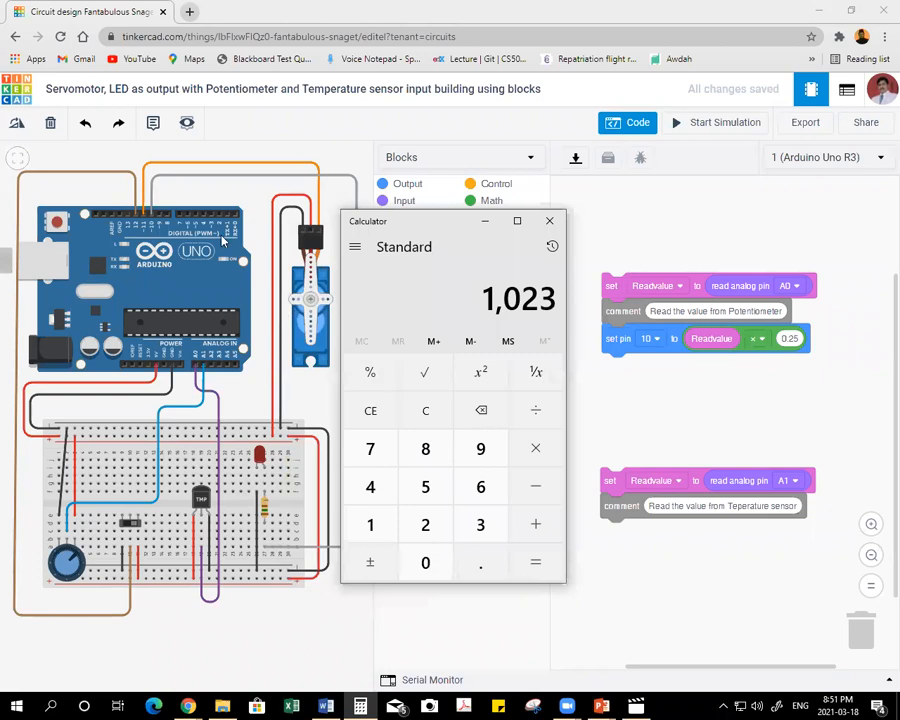
{"action": "left_click", "coordinate": [282, 548]}
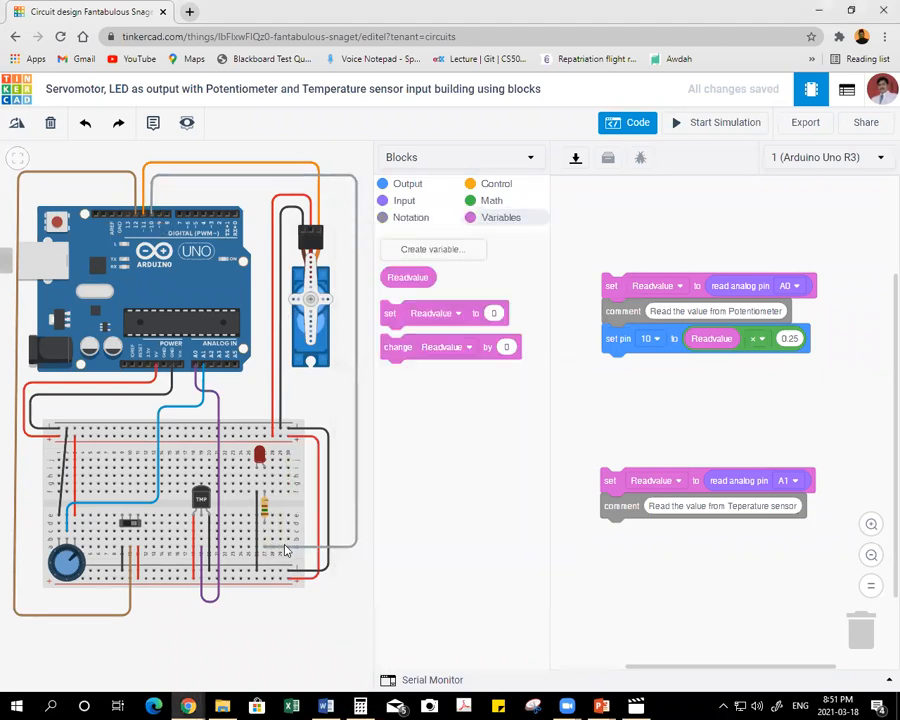
{"action": "left_click", "coordinate": [343, 548]}
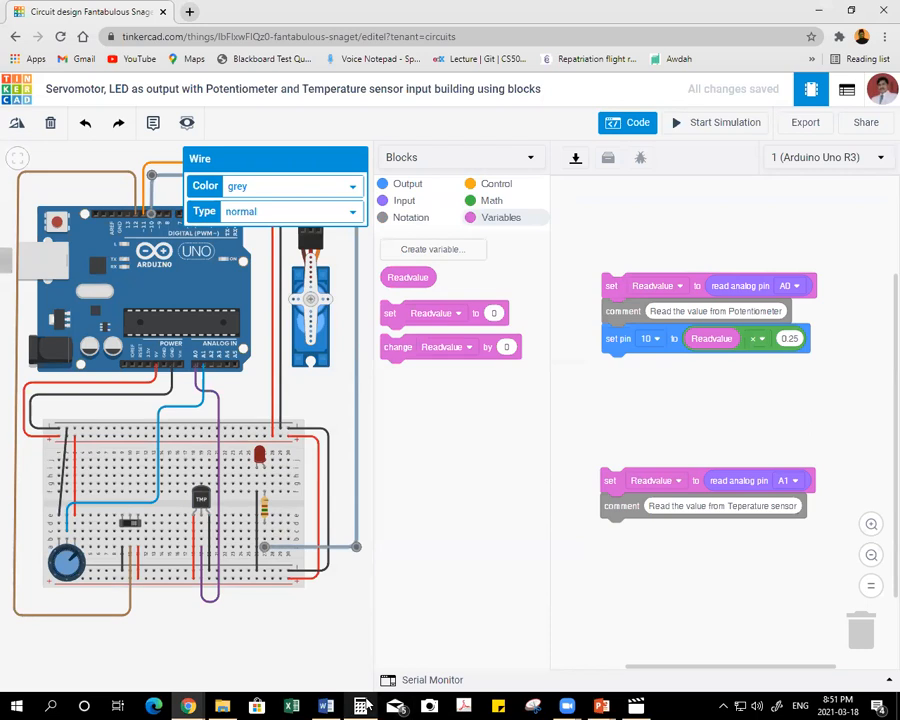
Switch to Calculator, multiply 1023 by 0.25 and close it.
{"action": "key", "text": "alt+Tab"}
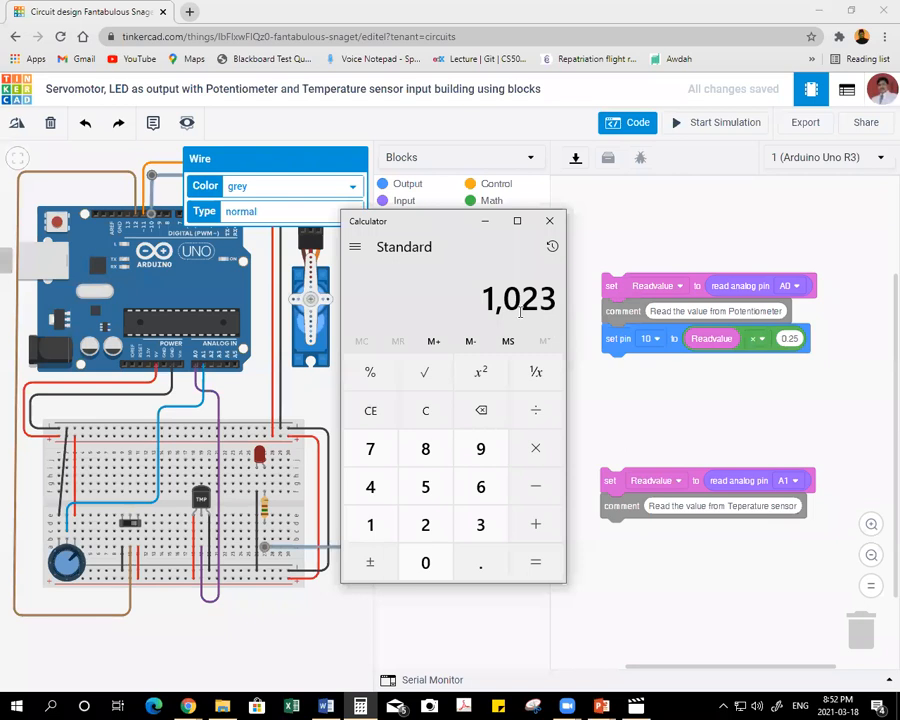
{"action": "key", "text": "Escape"}
{"action": "type", "text": "1023"}
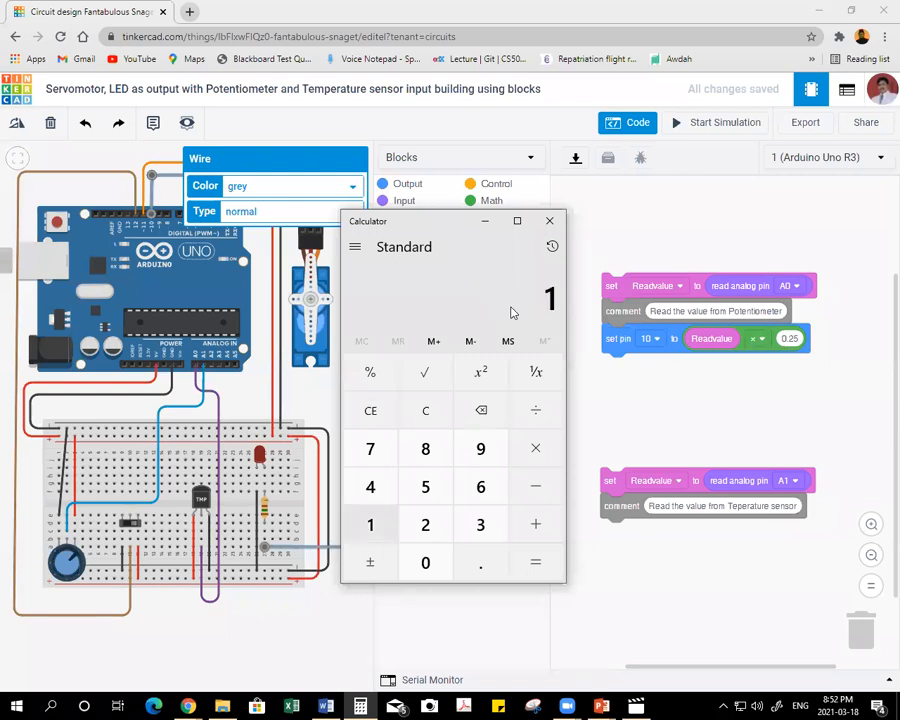
{"action": "key", "text": "asterisk"}
{"action": "type", "text": "0.25"}
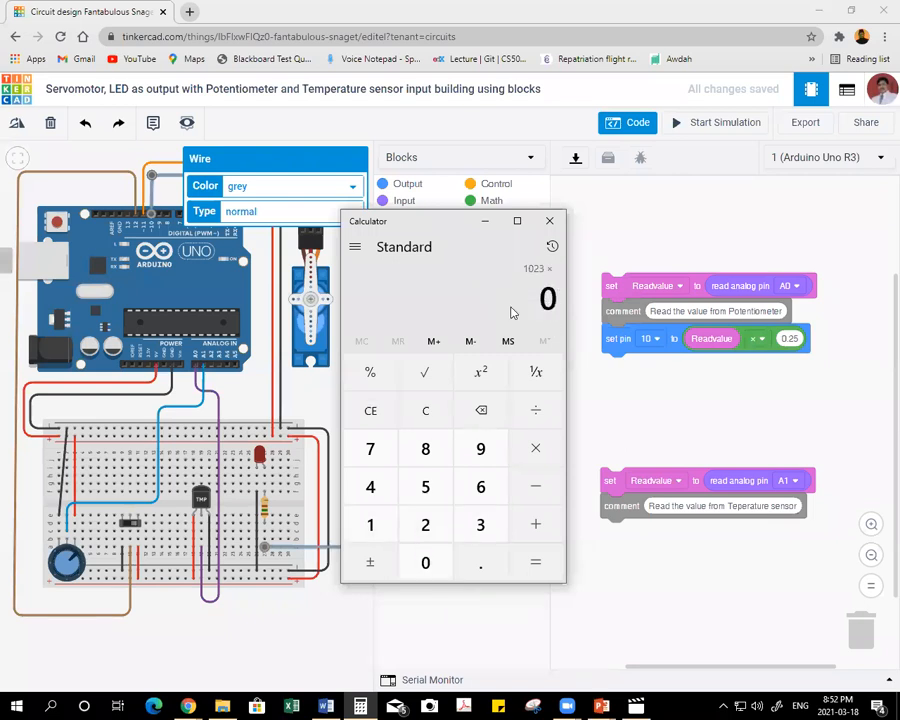
{"action": "key", "text": "Return"}
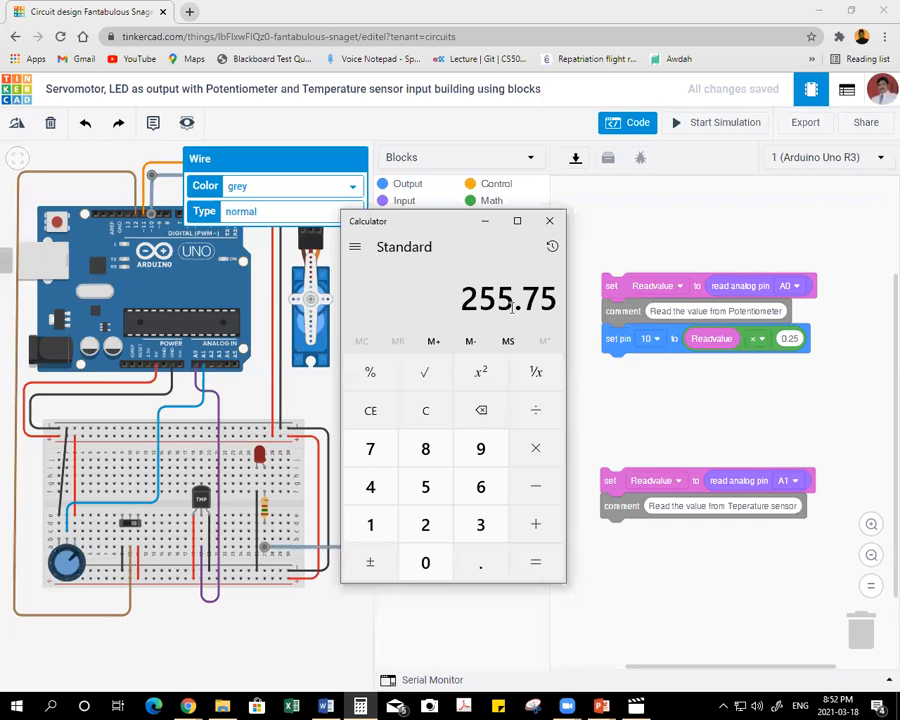
{"action": "left_click", "coordinate": [546, 221]}
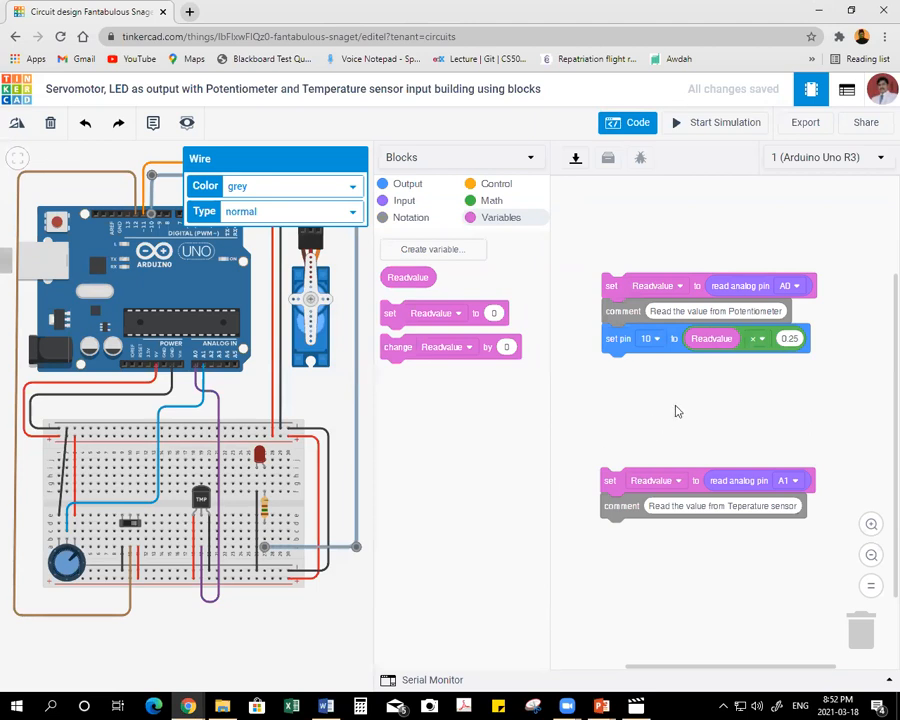
Add a rotate servo block beneath the set pin 10 block and assign it to pin 11.
{"action": "left_click", "coordinate": [410, 187]}
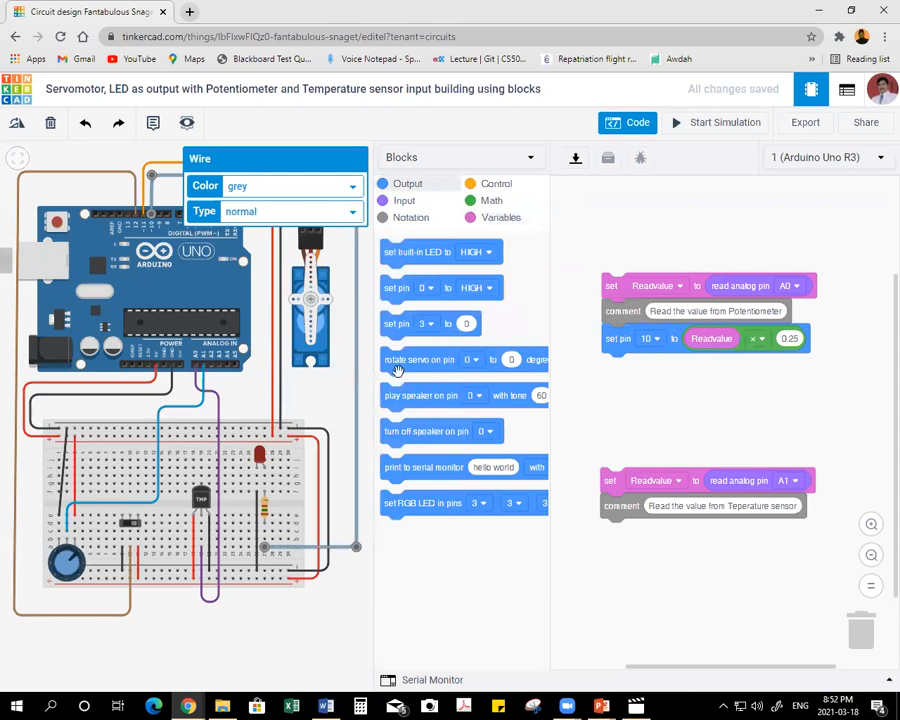
{"action": "left_click_drag", "start_coordinate": [406, 360], "coordinate": [612, 372]}
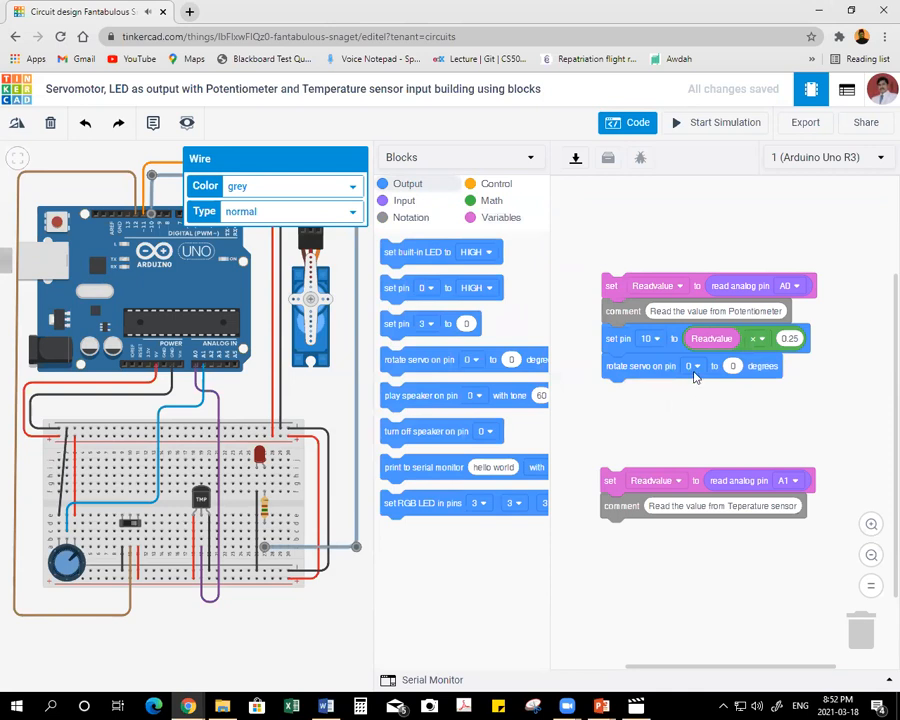
{"action": "left_click", "coordinate": [337, 277]}
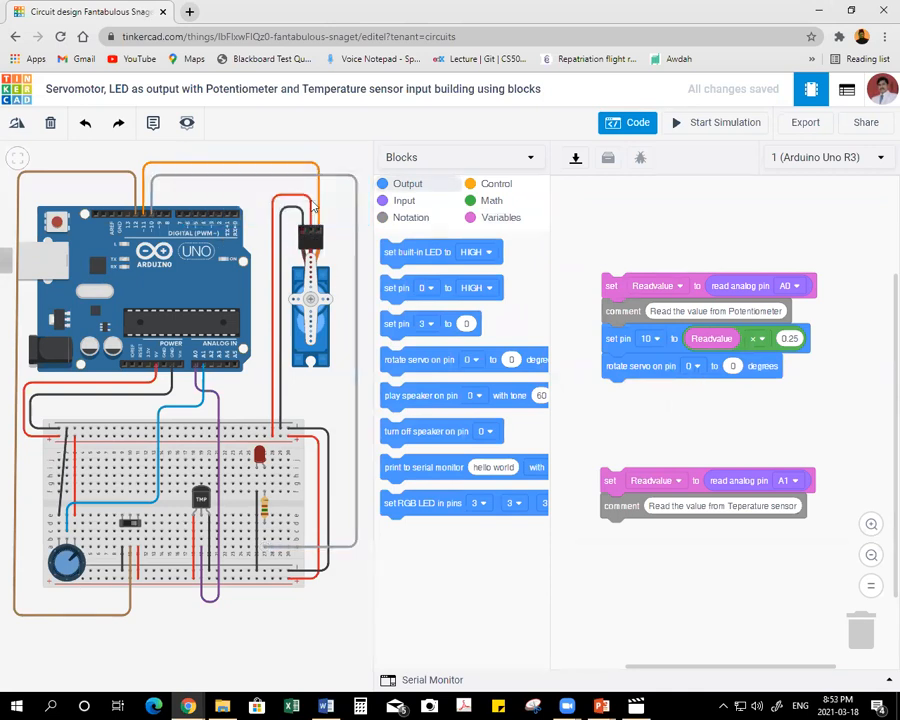
{"action": "left_click", "coordinate": [694, 368]}
{"action": "left_click", "coordinate": [668, 582]}
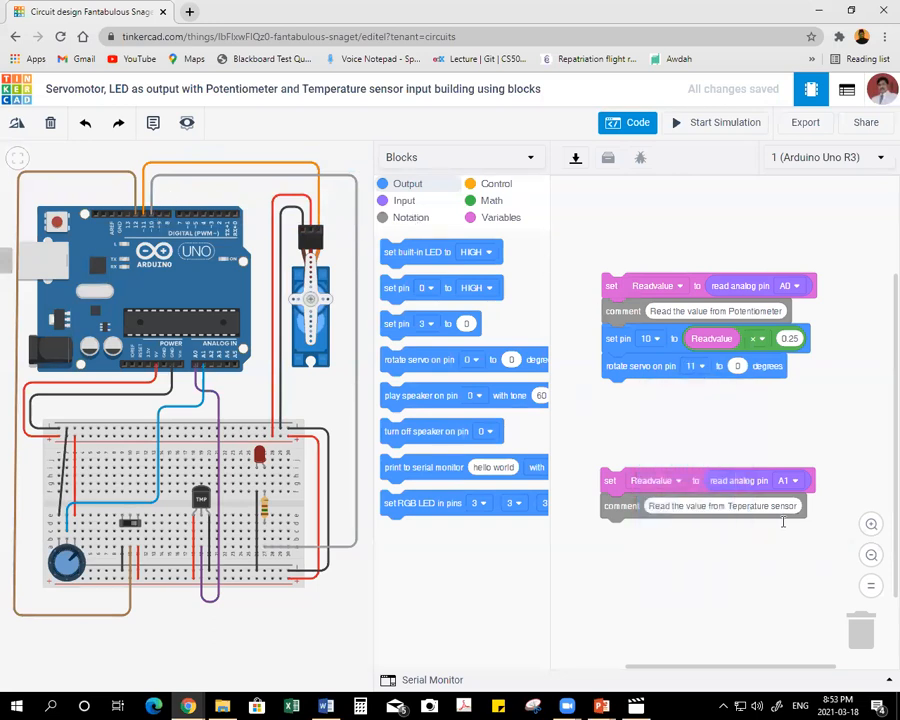
{"action": "scroll", "coordinate": [683, 448], "scroll_direction": "right", "scroll_amount": 2}
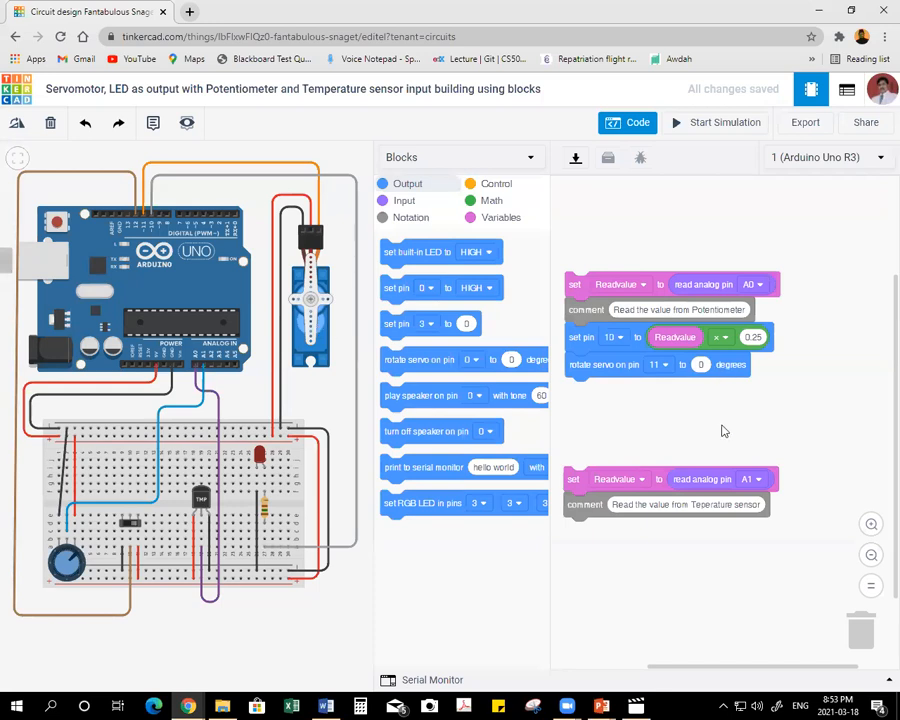
Switch to Calculator, multiply 1023 by 0.175 and return to the Tinkercad circuit.
{"action": "left_click", "coordinate": [362, 706]}
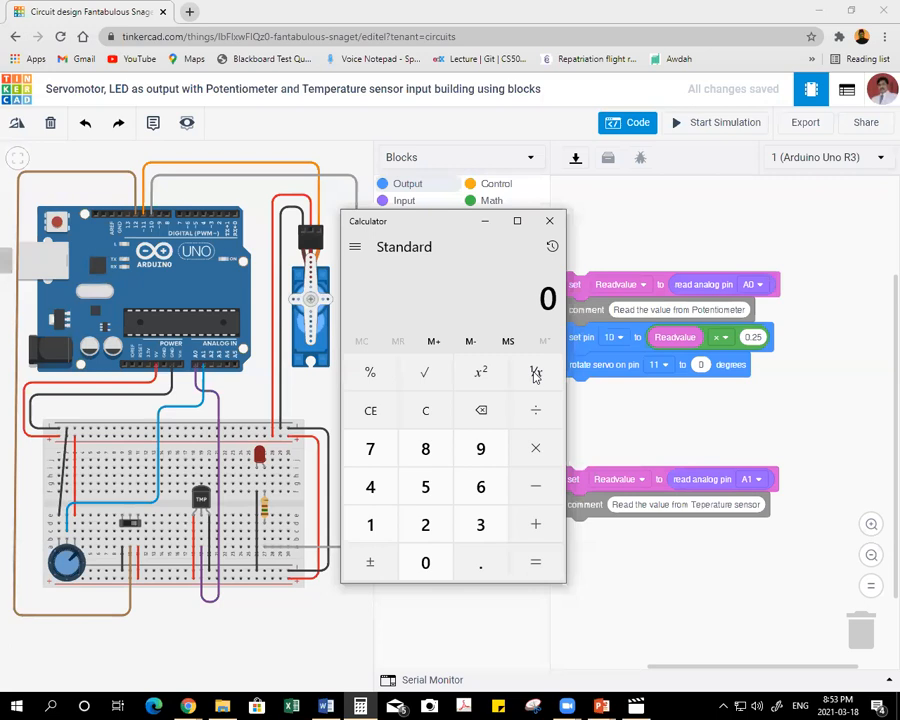
{"action": "type", "text": "1,0"}
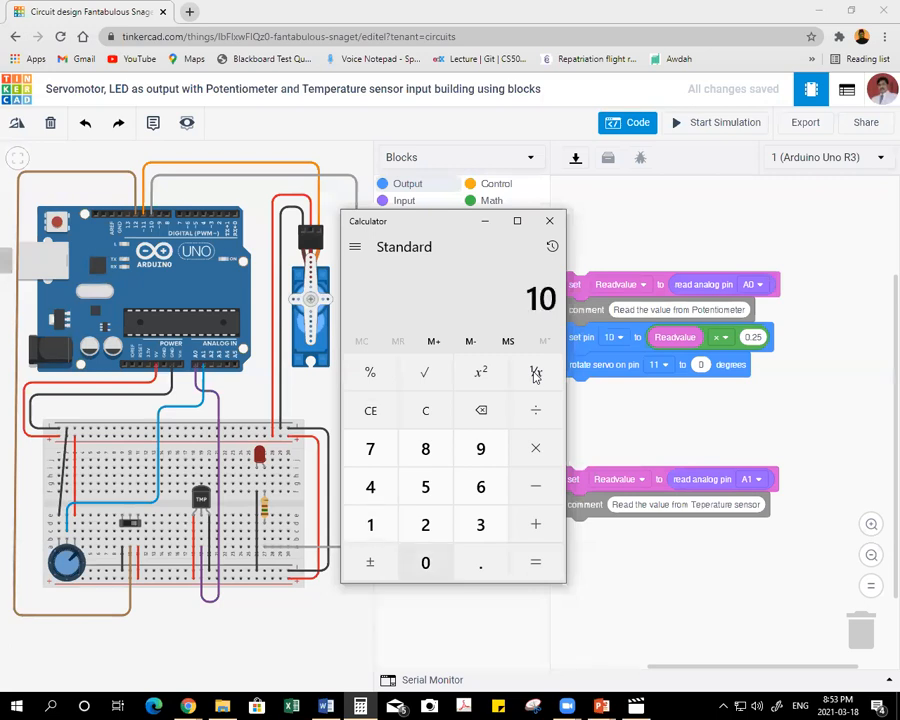
{"action": "type", "text": "23"}
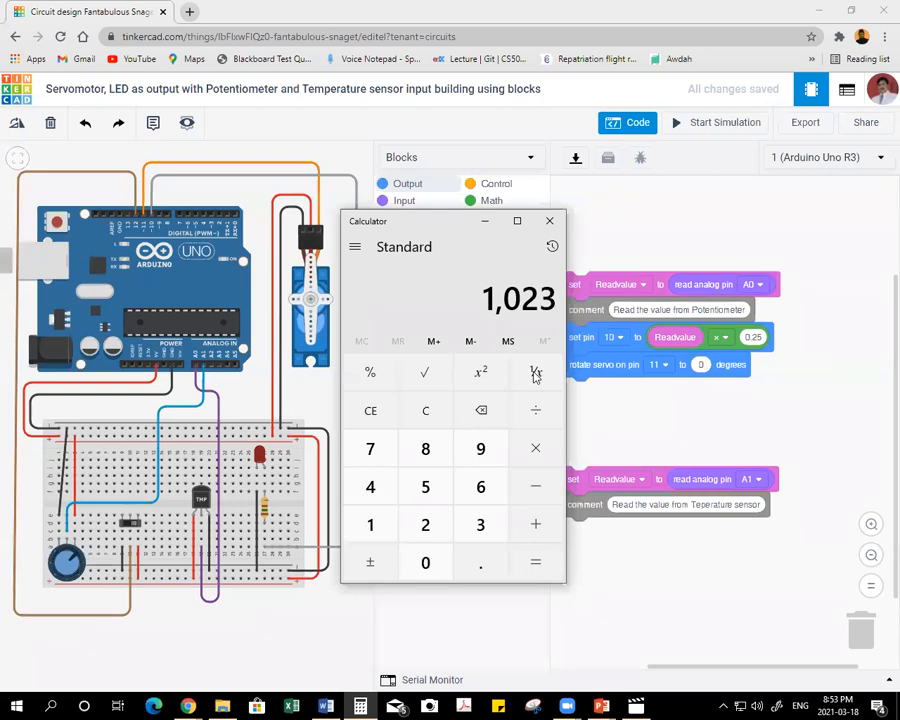
{"action": "type", "text": "*0"}
{"action": "type", "text": "."}
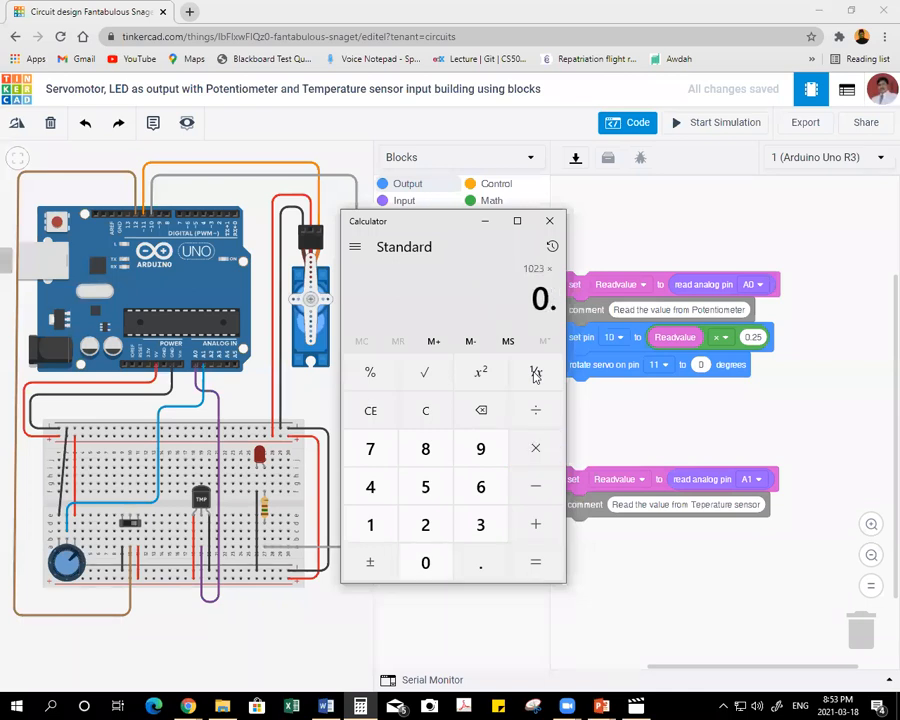
{"action": "type", "text": "175"}
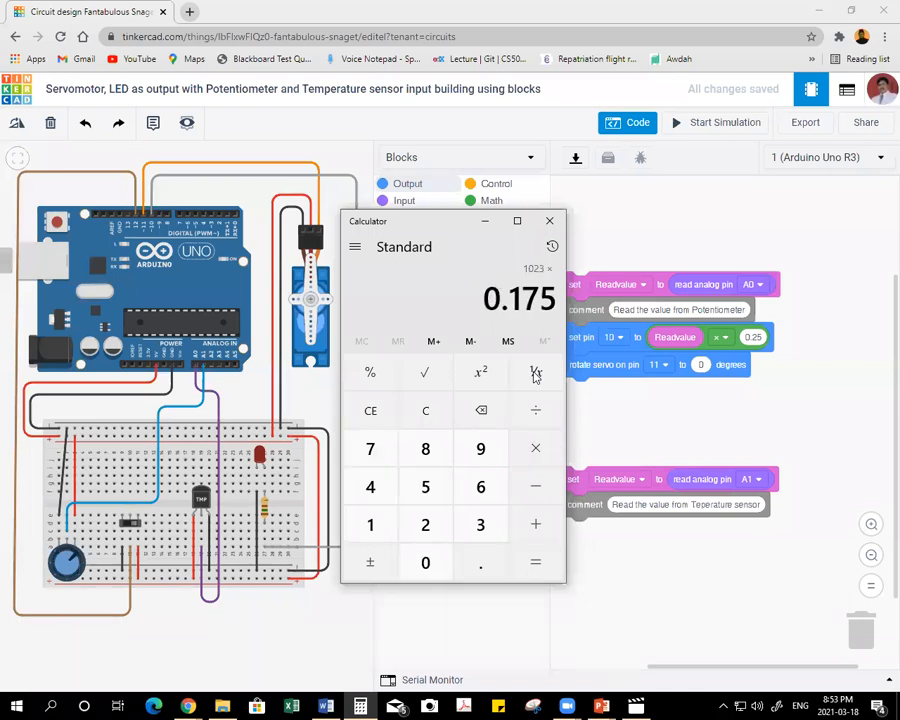
{"action": "key", "text": "Return"}
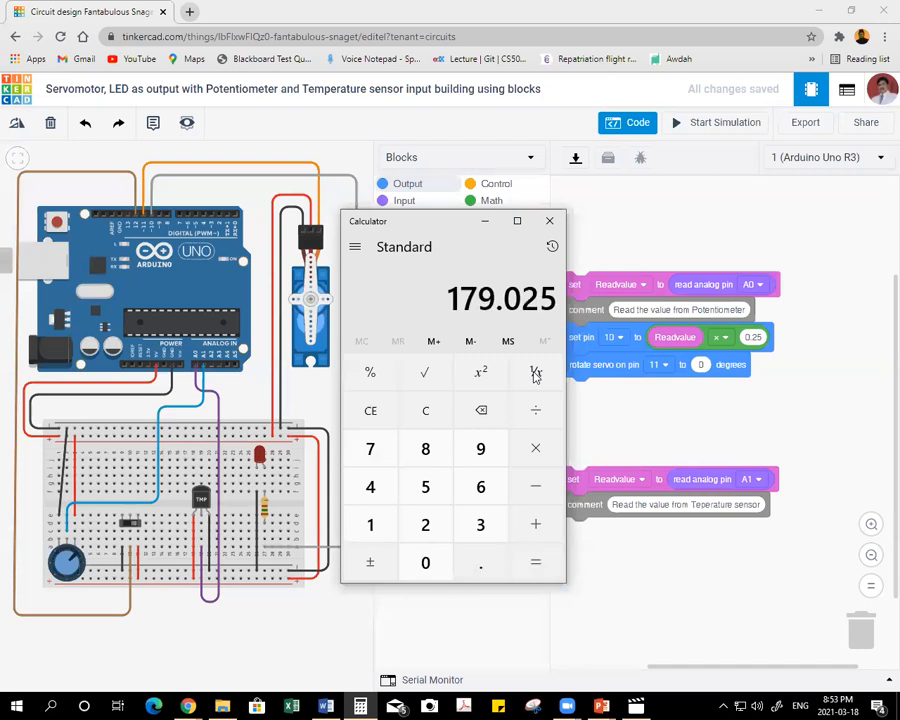
{"action": "left_click", "coordinate": [685, 416]}
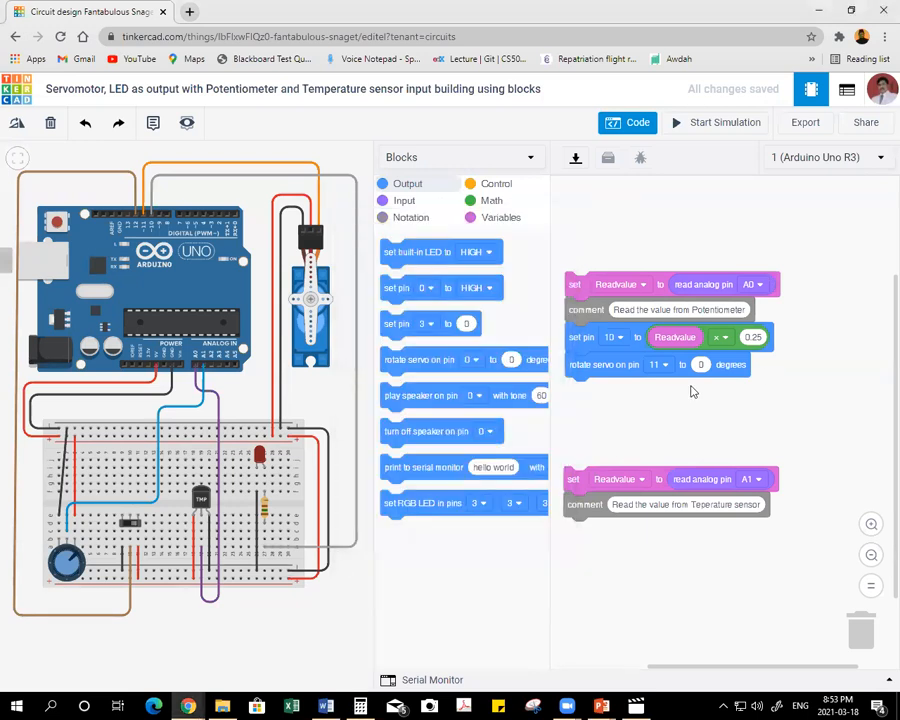
Build a Readvalue × 0.175 math block and insert it as the degrees value of the pin 11 servo block.
{"action": "left_click", "coordinate": [489, 201]}
{"action": "left_click_drag", "start_coordinate": [405, 252], "coordinate": [708, 414]}
{"action": "left_click", "coordinate": [484, 226]}
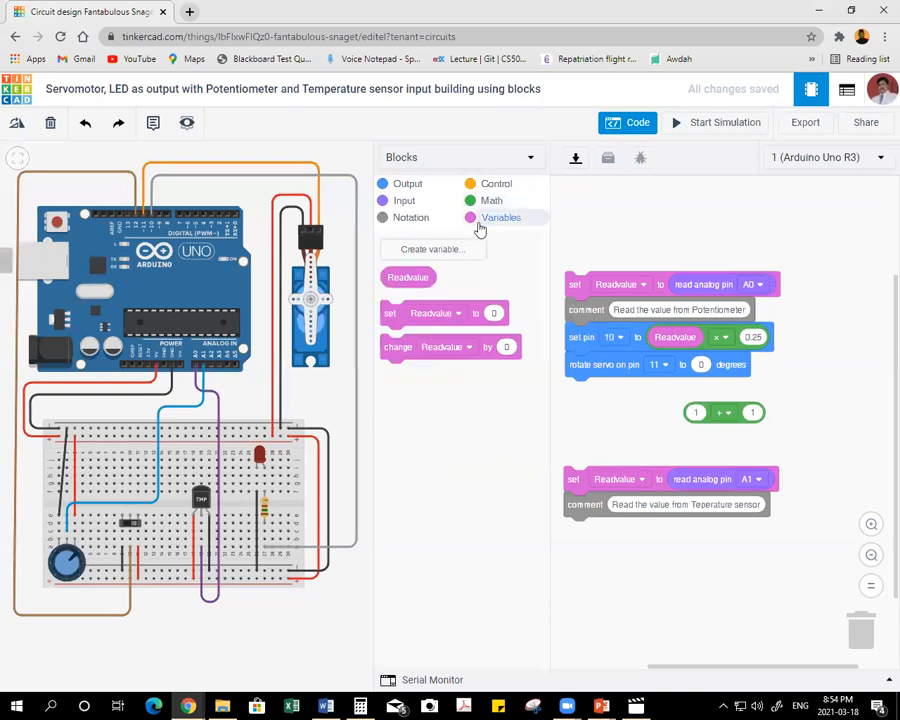
{"action": "left_click_drag", "start_coordinate": [396, 276], "coordinate": [697, 411]}
{"action": "left_click", "coordinate": [785, 415]}
{"action": "left_click", "coordinate": [757, 418]}
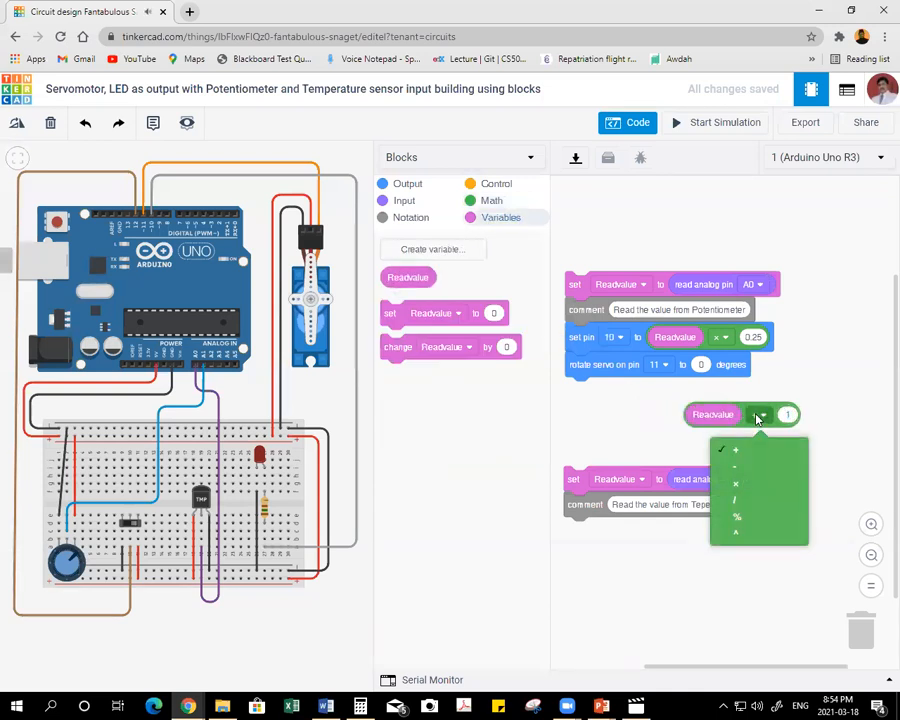
{"action": "left_click", "coordinate": [745, 483]}
{"action": "left_click", "coordinate": [786, 415]}
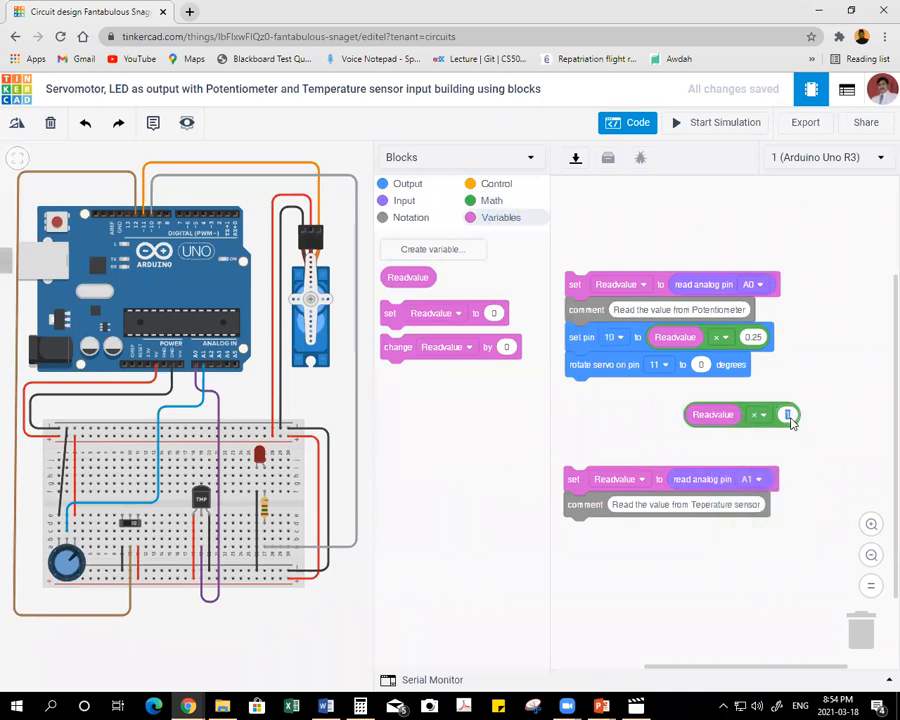
{"action": "type", "text": "0.175"}
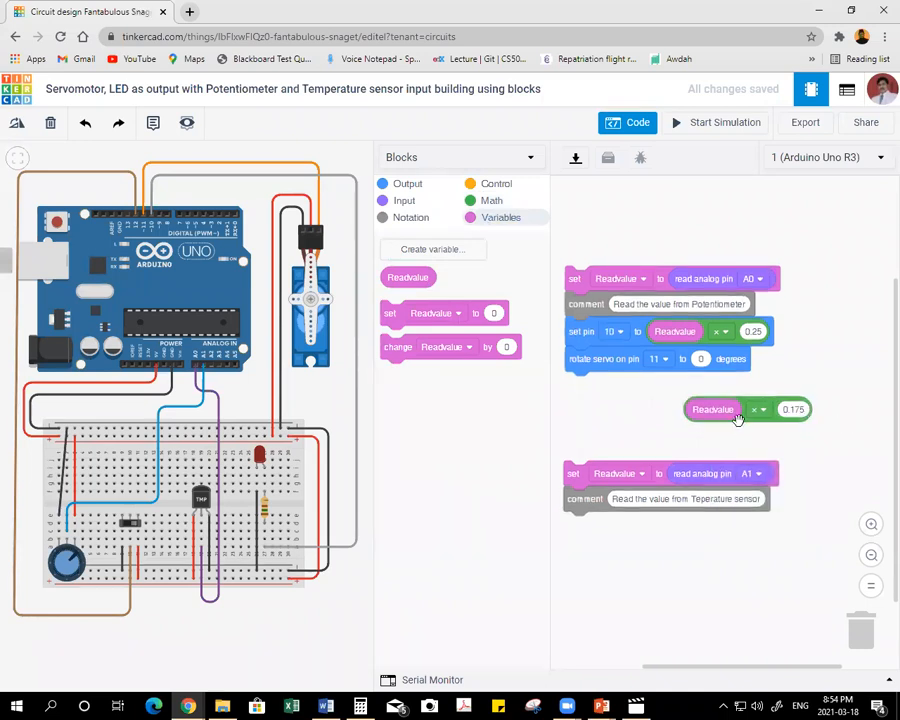
{"action": "left_click_drag", "start_coordinate": [741, 417], "coordinate": [733, 371]}
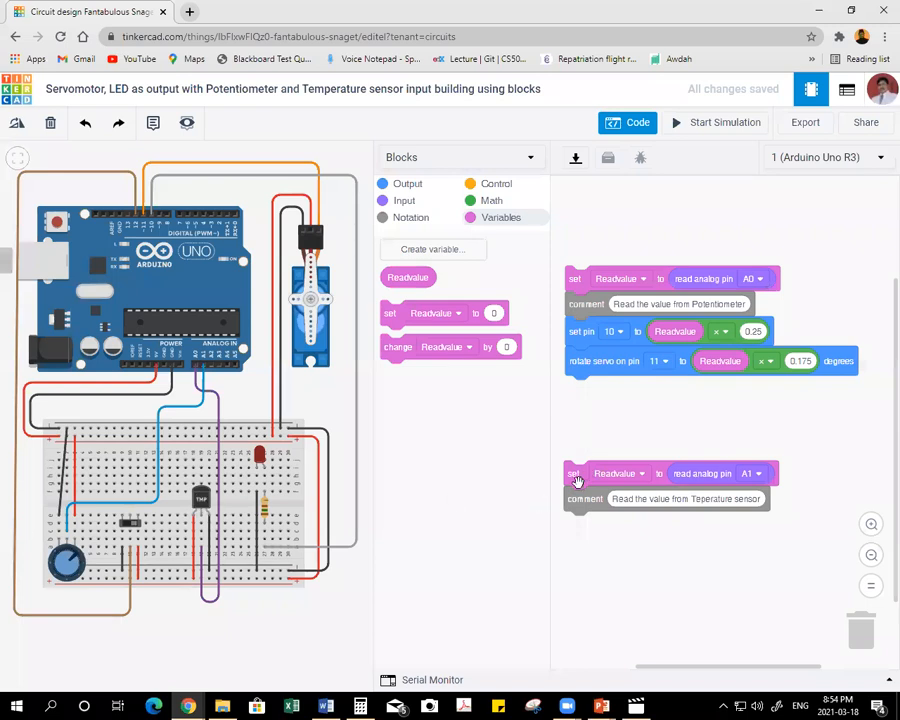
Move the A1 temperature sensor stack closer to the servo block and add a numeric set pin block for pin 10 beneath its comment.
{"action": "left_click_drag", "start_coordinate": [581, 494], "coordinate": [591, 446]}
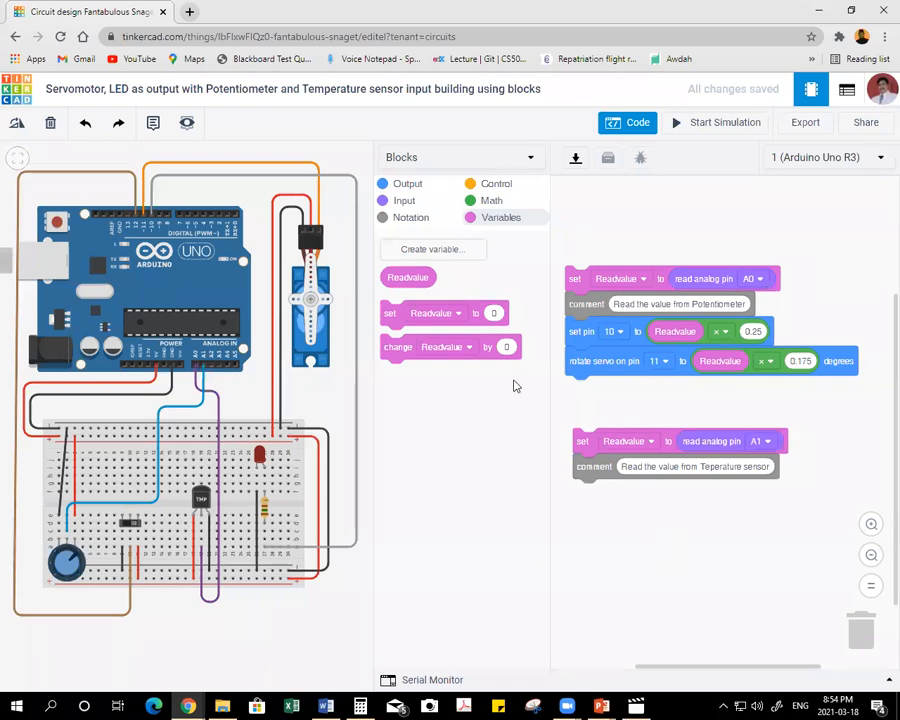
{"action": "left_click", "coordinate": [403, 202]}
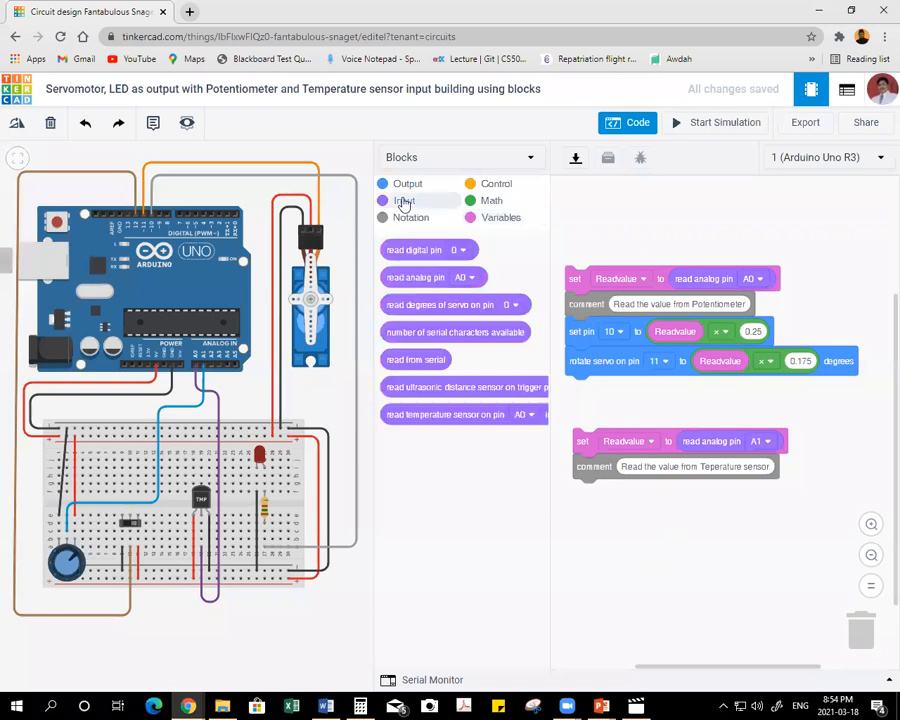
{"action": "left_click", "coordinate": [407, 186]}
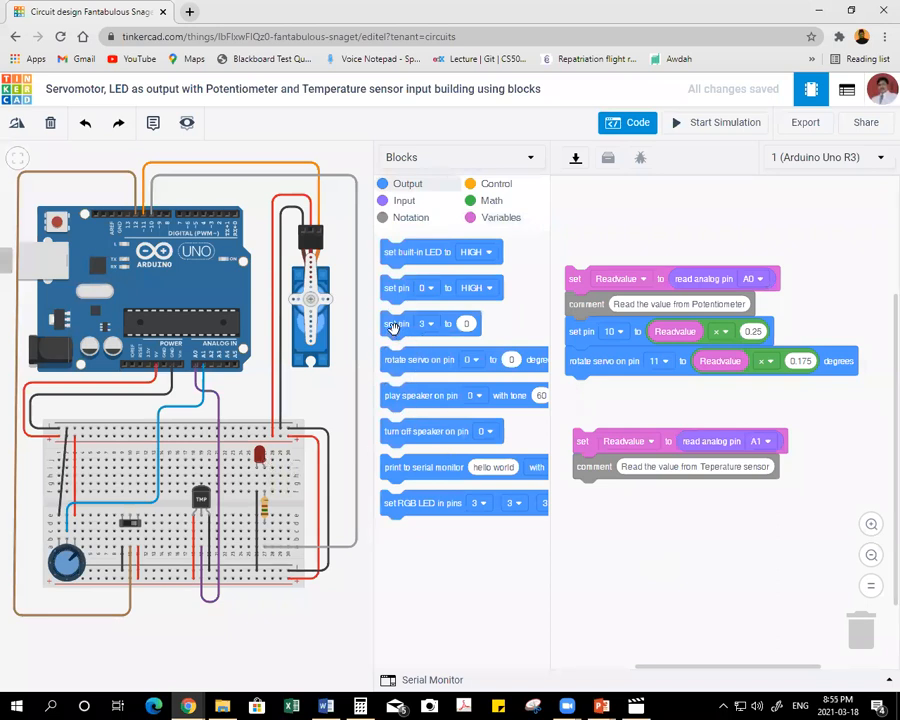
{"action": "left_click_drag", "start_coordinate": [393, 326], "coordinate": [591, 500]}
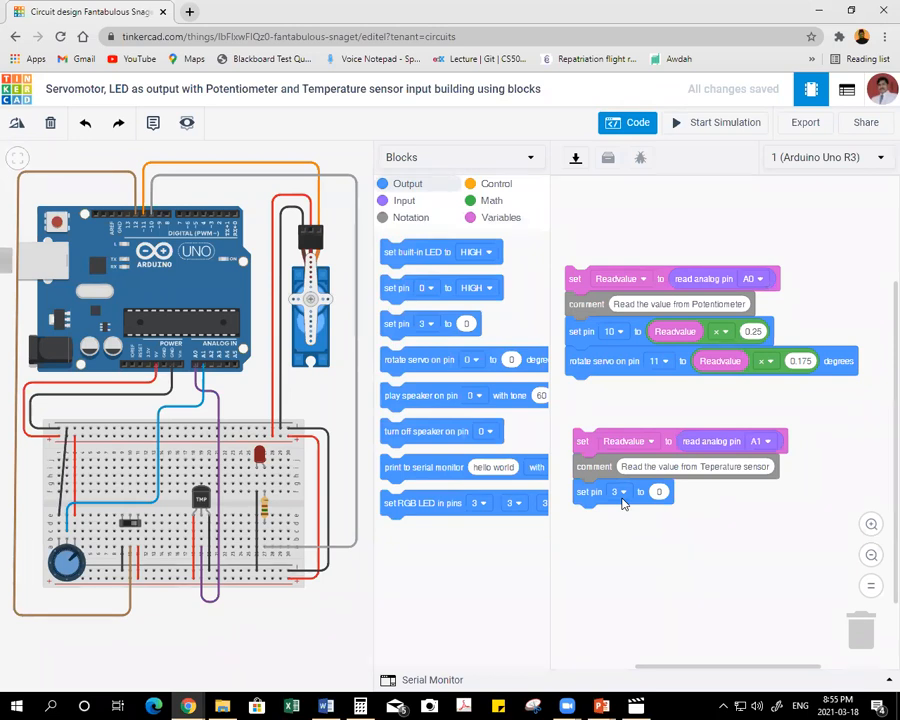
{"action": "left_click", "coordinate": [621, 495]}
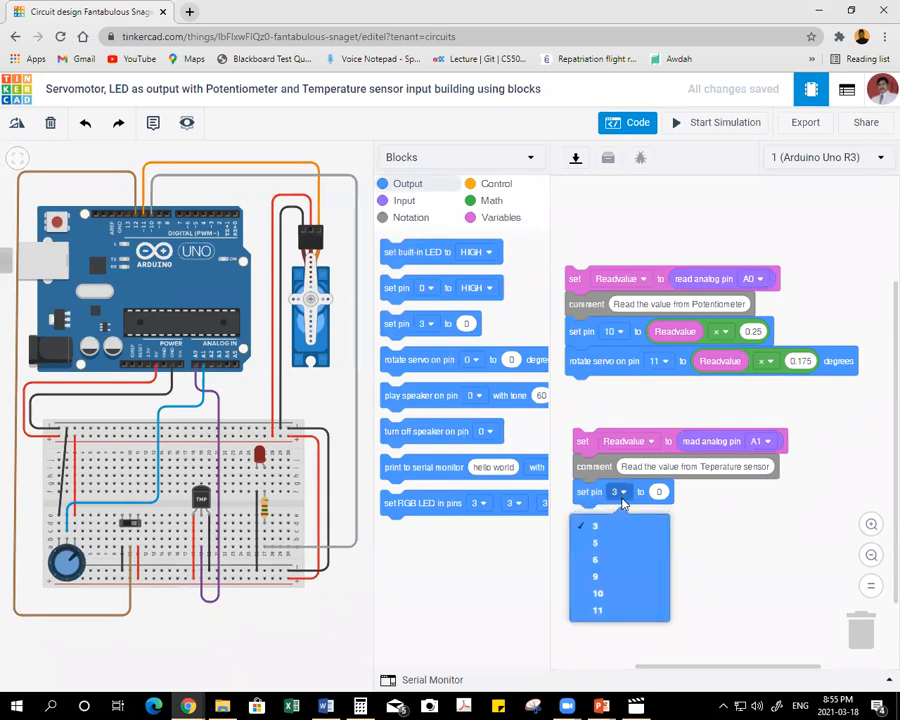
{"action": "left_click", "coordinate": [604, 594]}
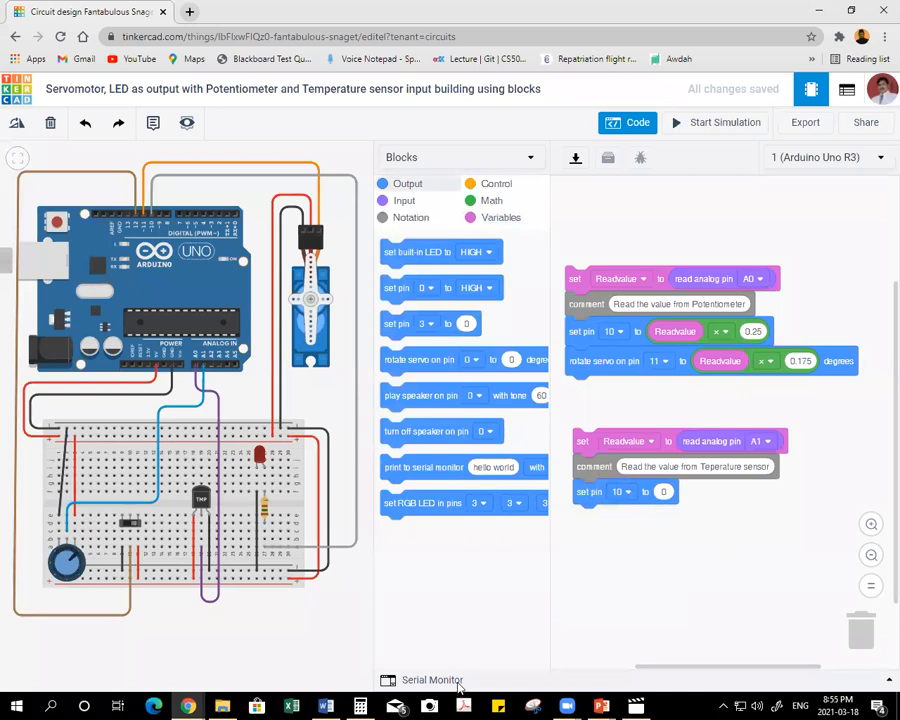
{"action": "mouse_move", "coordinate": [326, 706]}
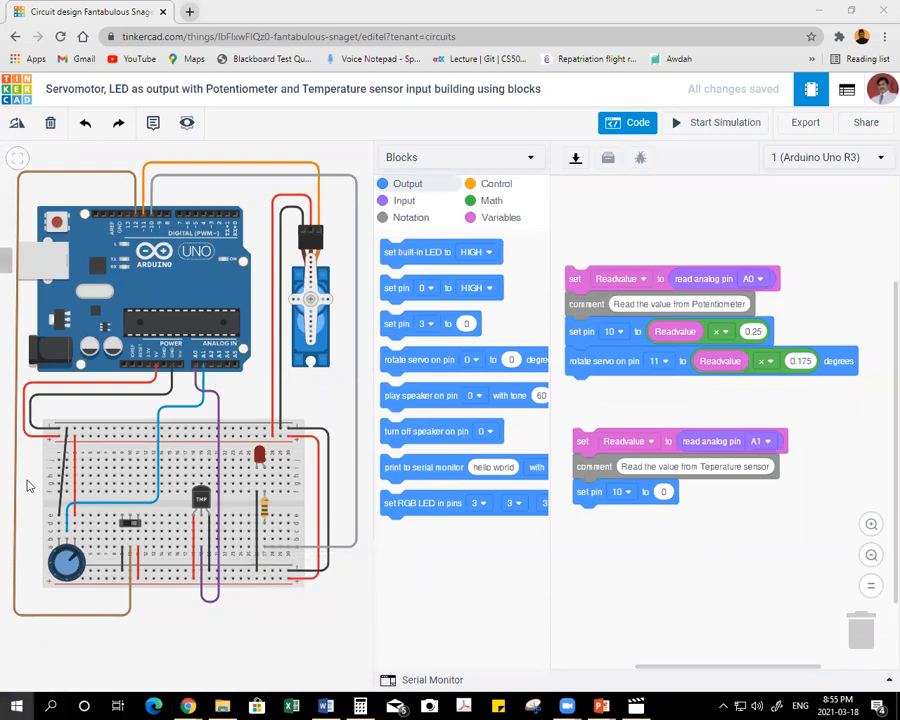
{"action": "key", "text": "super"}
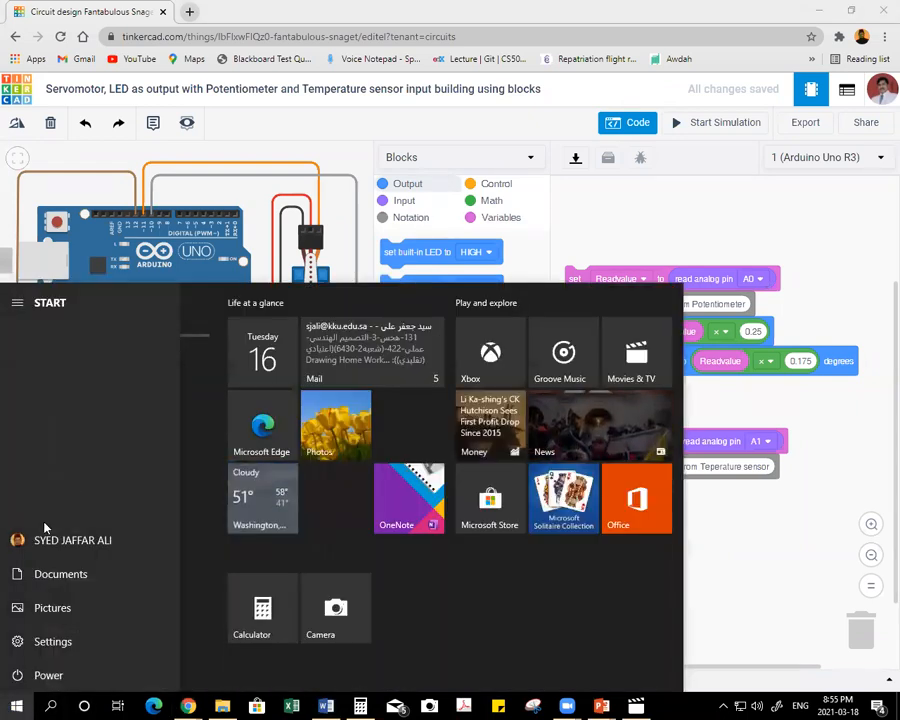
{"action": "left_click", "coordinate": [834, 554]}
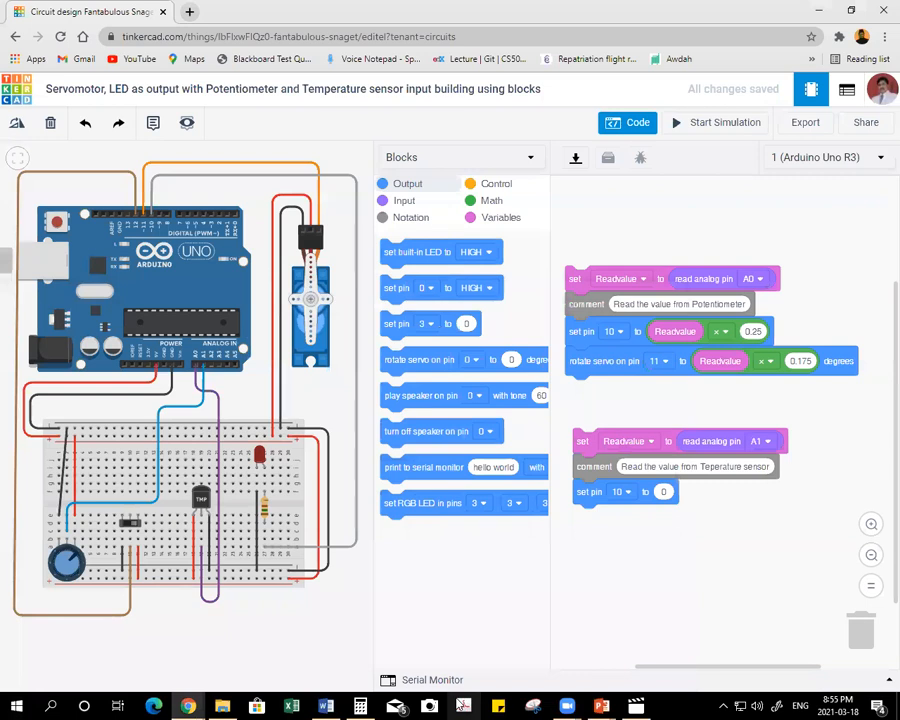
{"action": "left_click", "coordinate": [498, 706]}
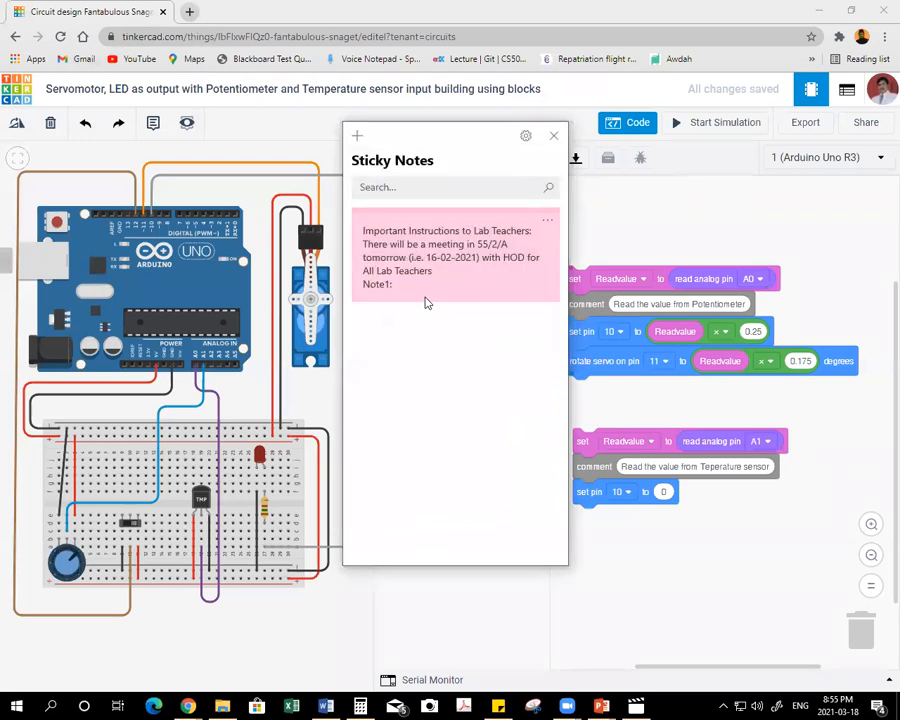
{"action": "left_click", "coordinate": [446, 186]}
{"action": "left_click", "coordinate": [555, 137]}
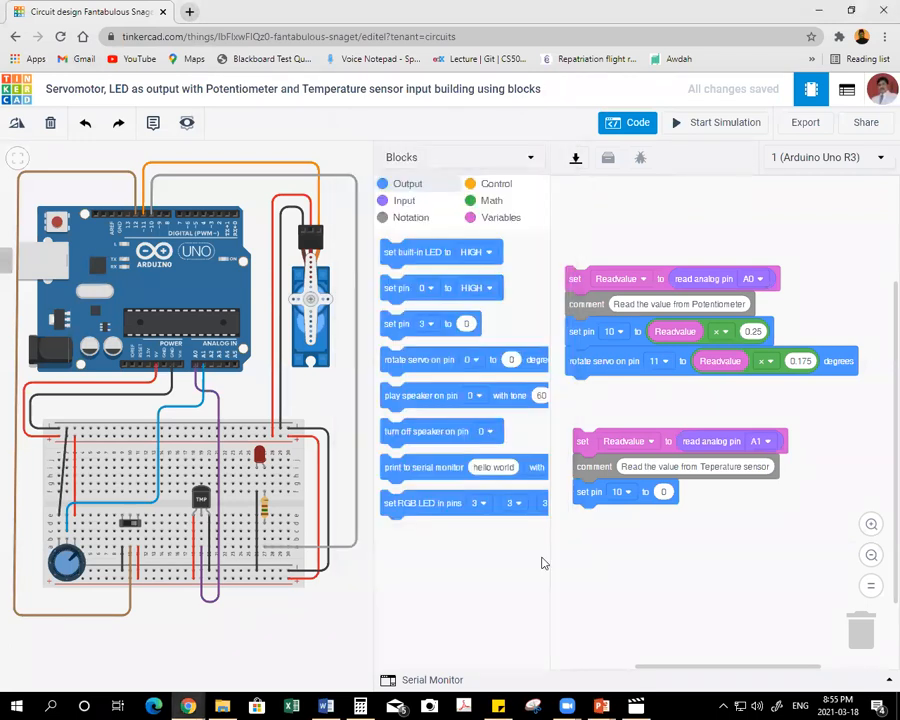
Switch to Sticky Notes, delete the lab teachers' instructions note, create a blank note and close the notes list.
{"action": "left_click", "coordinate": [498, 706]}
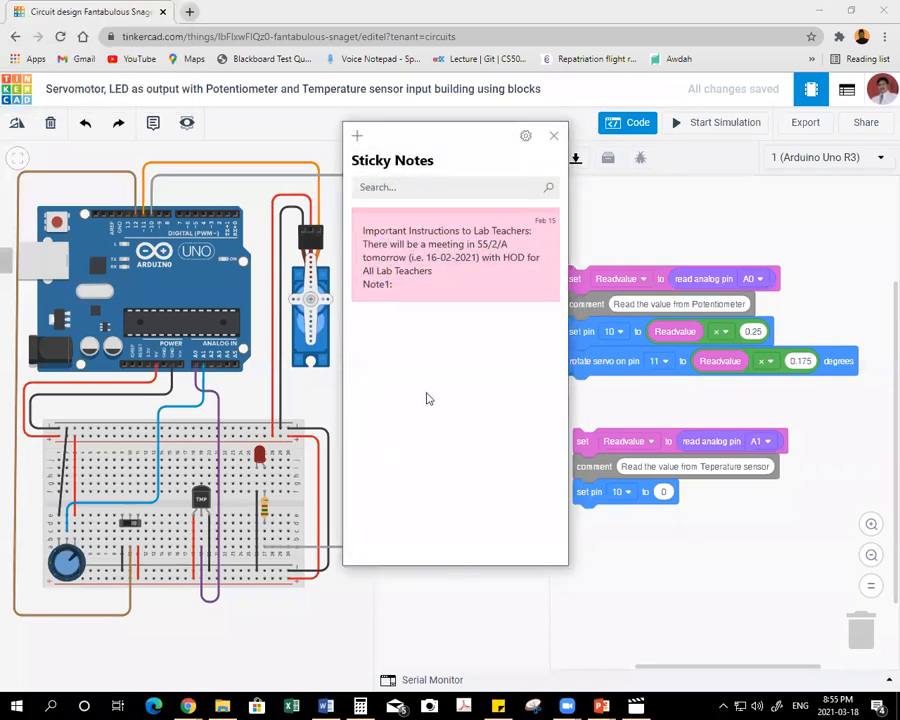
{"action": "right_click", "coordinate": [515, 253]}
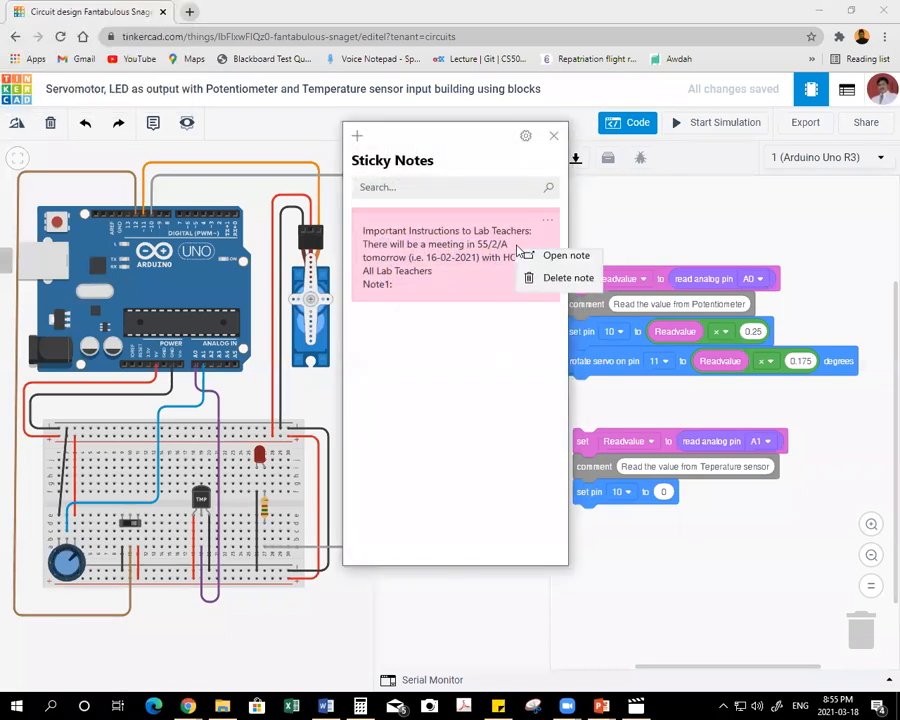
{"action": "left_click", "coordinate": [550, 285]}
{"action": "left_click", "coordinate": [446, 384]}
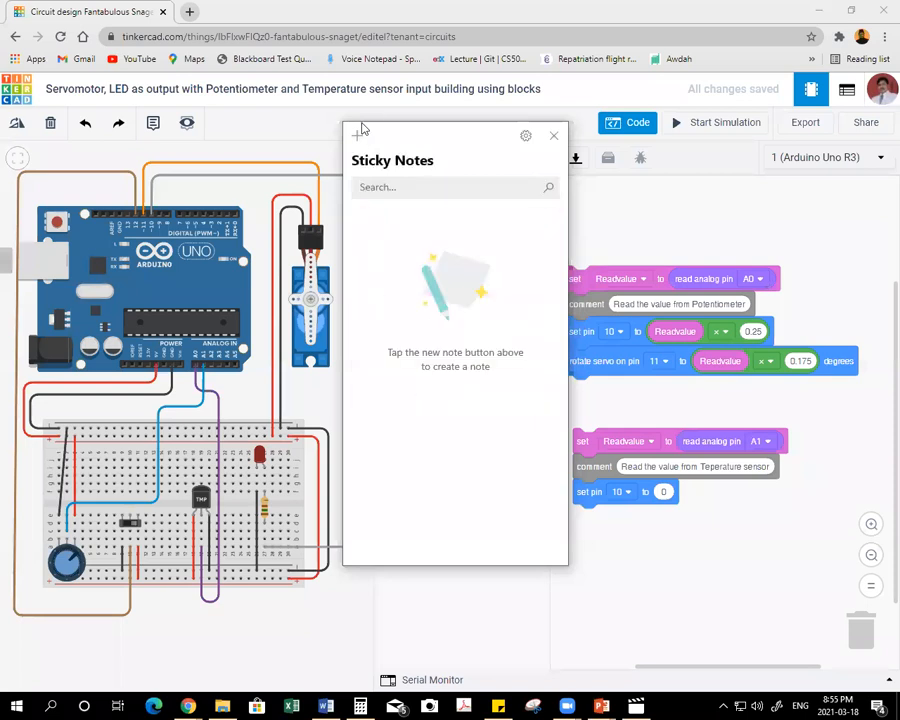
{"action": "key", "text": "ctrl+n"}
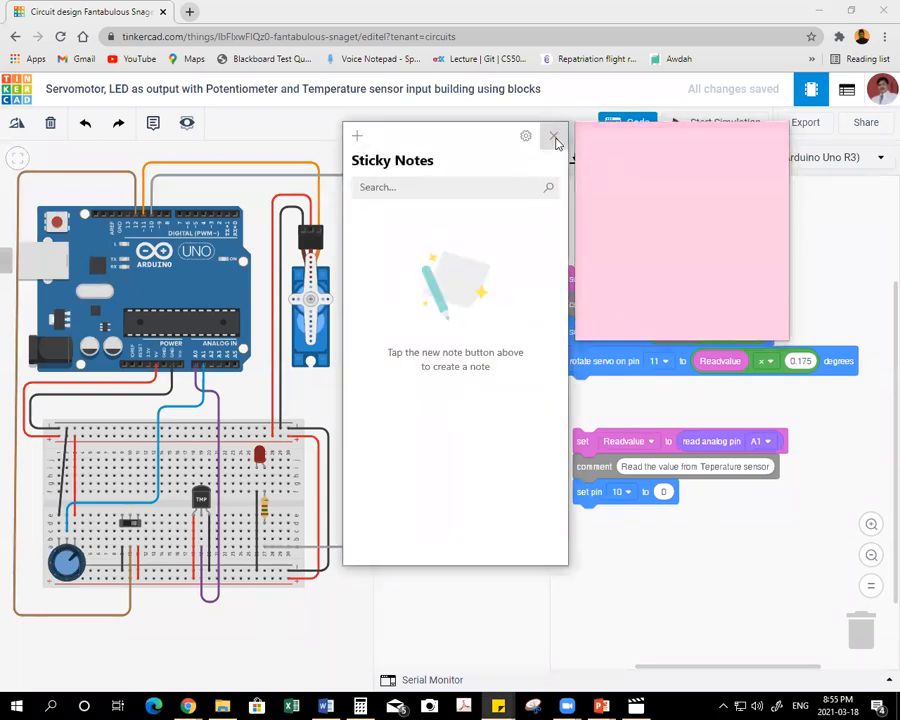
{"action": "left_click", "coordinate": [554, 135]}
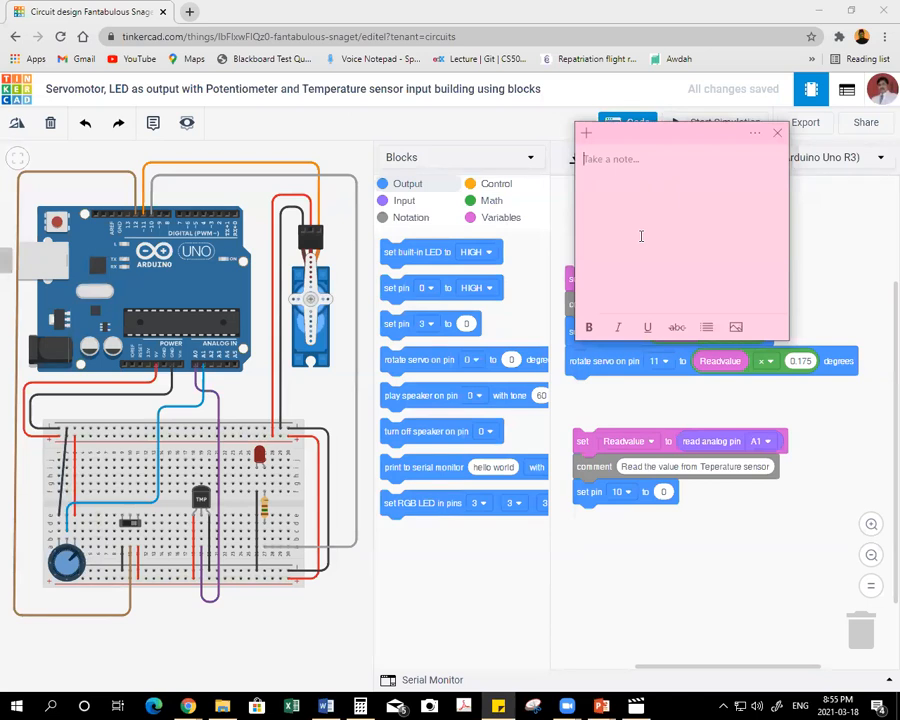
Write "Potentiometer 0 to 1023" and "Temp 20 to 359" on separate lines of the new note.
{"action": "type", "text": "Po"}
{"action": "type", "text": "tentiometer 0 to 1023"}
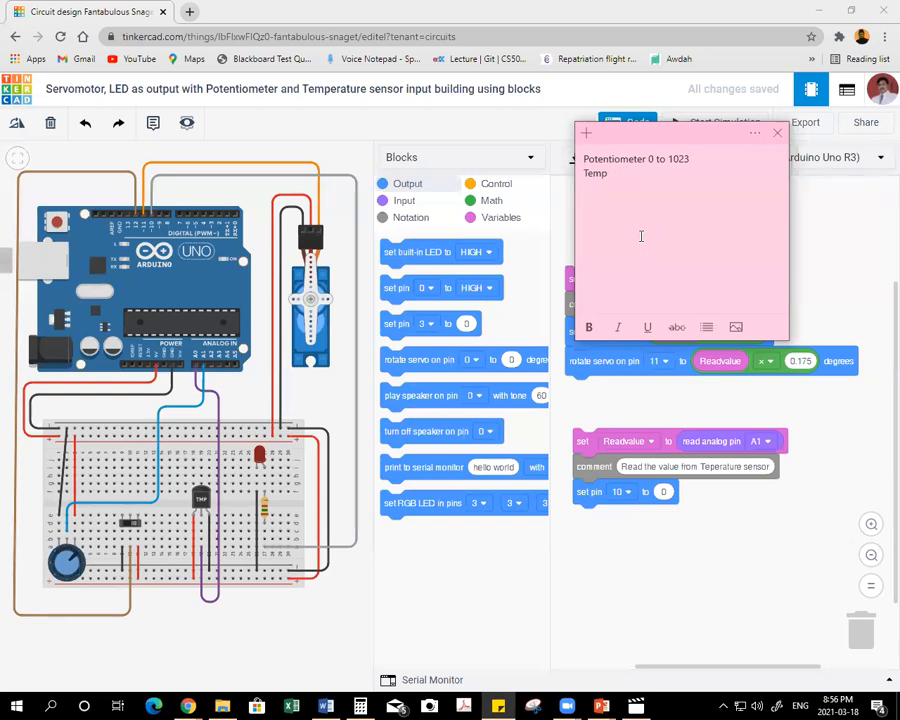
{"action": "type", "text": "20 to 359"}
Highlight the lower and upper temperature limits in the note, shift the note slightly, and return to Tinkercad.
{"action": "double_click", "coordinate": [632, 173]}
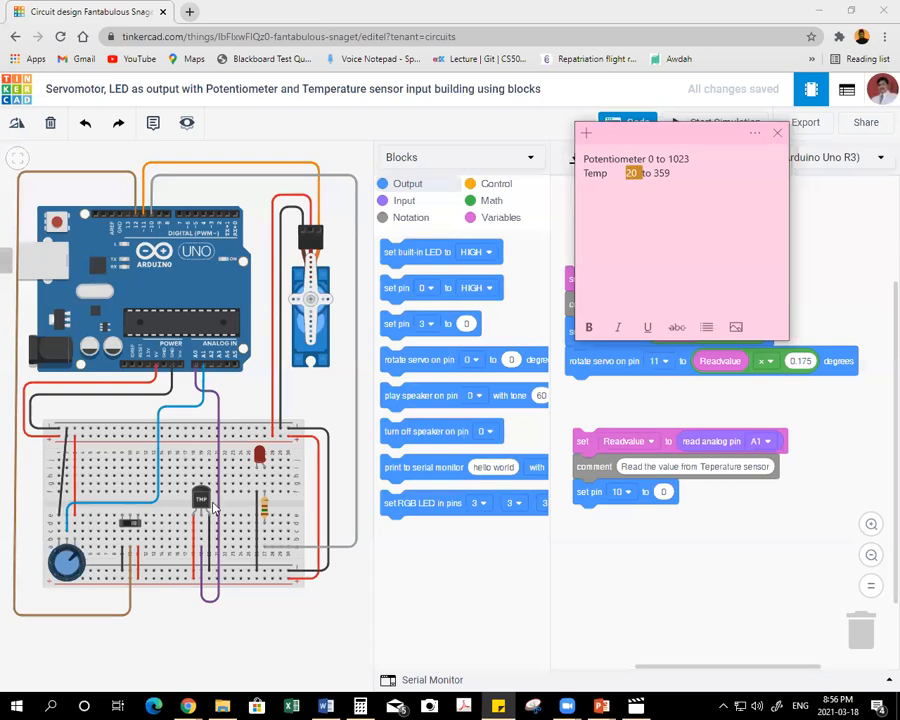
{"action": "double_click", "coordinate": [661, 173]}
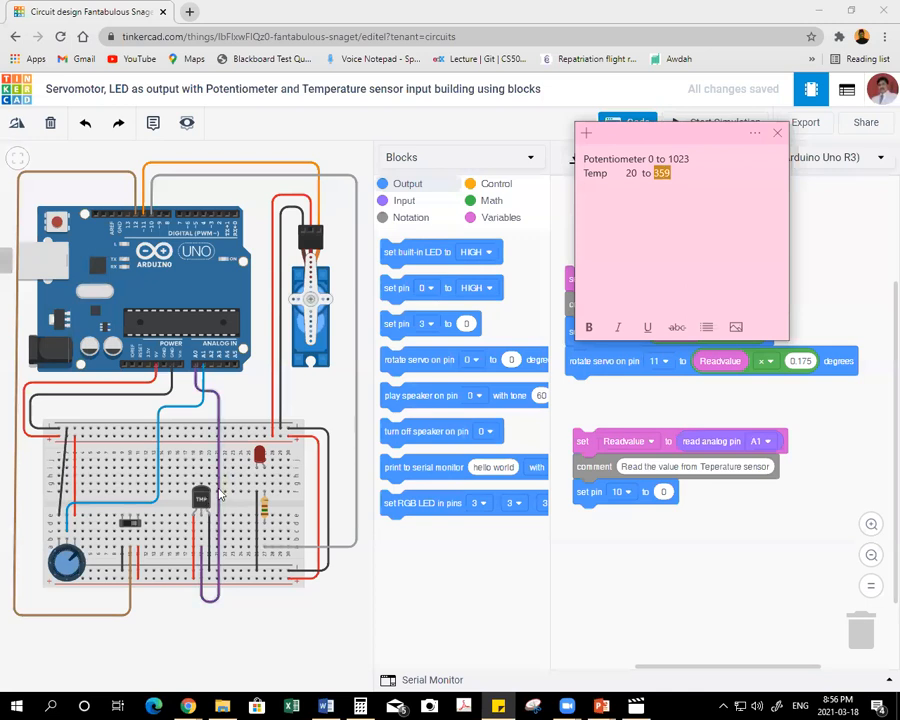
{"action": "left_click_drag", "start_coordinate": [646, 140], "coordinate": [608, 118]}
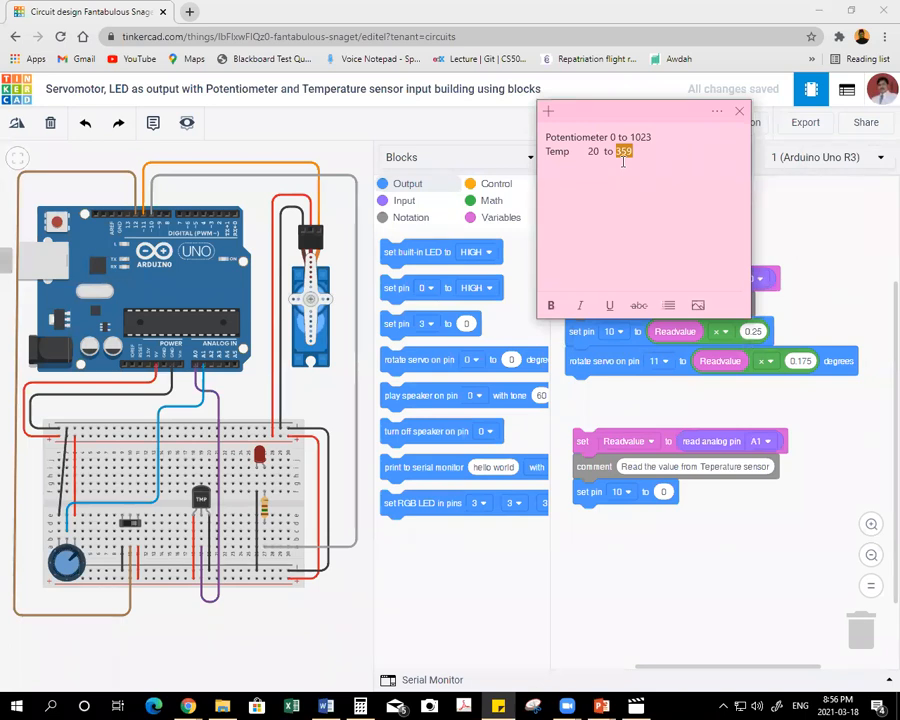
{"action": "left_click_drag", "start_coordinate": [589, 152], "coordinate": [644, 154]}
{"action": "left_click", "coordinate": [601, 152]}
{"action": "left_click_drag", "start_coordinate": [616, 151], "coordinate": [641, 150]}
{"action": "double_click", "coordinate": [624, 155]}
{"action": "left_click", "coordinate": [641, 155]}
{"action": "left_click", "coordinate": [675, 552]}
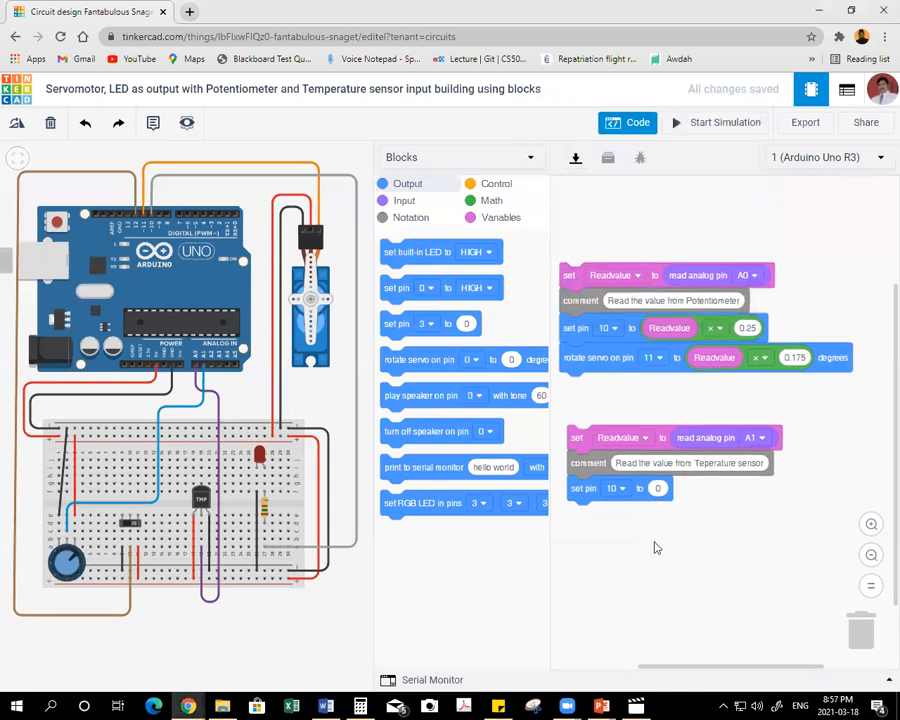
Build a loose Readvalue × 0.75 expression below the temperature sensor stack and place a second arithmetic block beside it.
{"action": "left_click", "coordinate": [489, 203]}
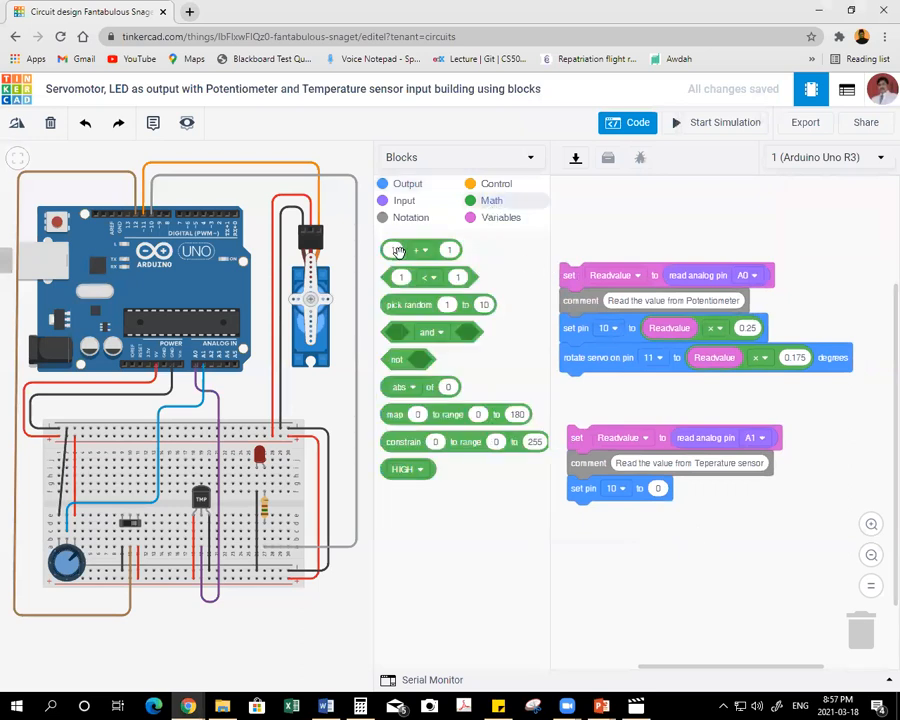
{"action": "left_click_drag", "start_coordinate": [393, 249], "coordinate": [686, 547]}
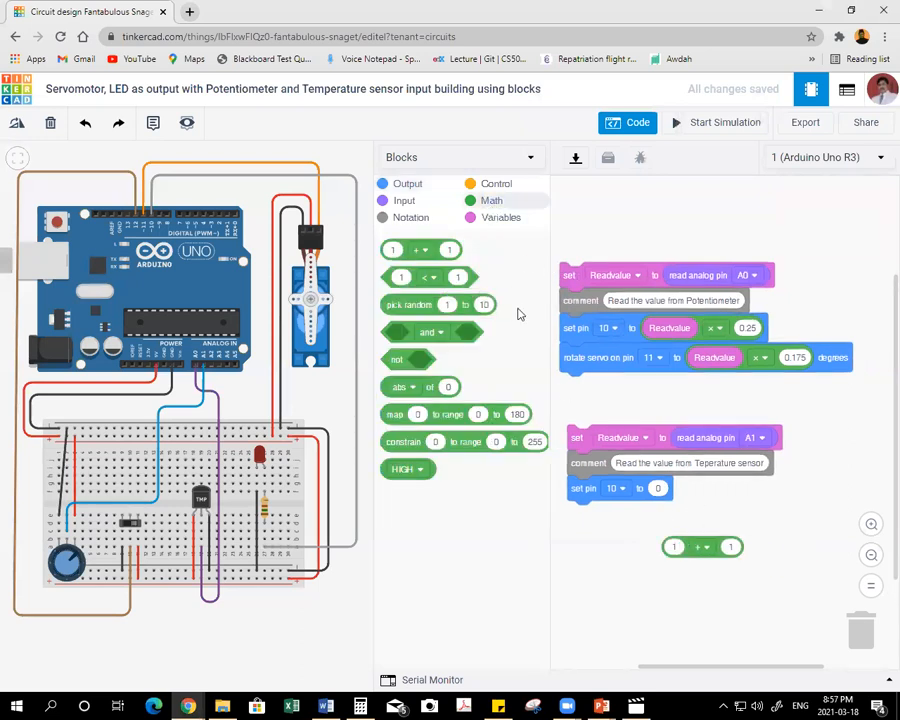
{"action": "left_click", "coordinate": [503, 218]}
{"action": "left_click_drag", "start_coordinate": [407, 272], "coordinate": [692, 553]}
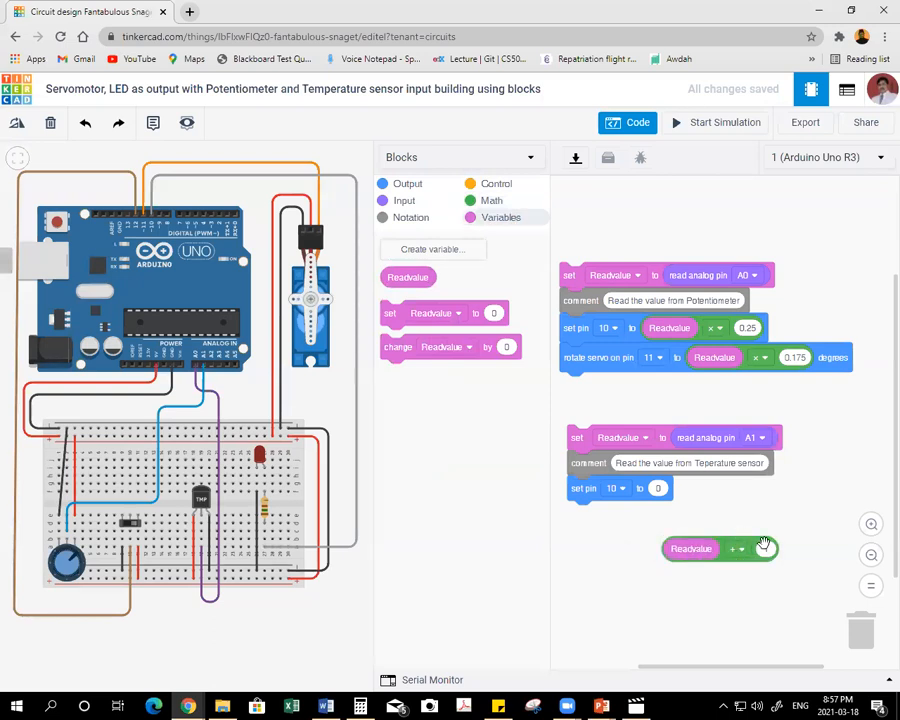
{"action": "left_click", "coordinate": [740, 549]}
{"action": "left_click", "coordinate": [730, 618]}
{"action": "type", "text": ".75"}
{"action": "left_click", "coordinate": [492, 203]}
{"action": "left_click_drag", "start_coordinate": [392, 249], "coordinate": [778, 493]}
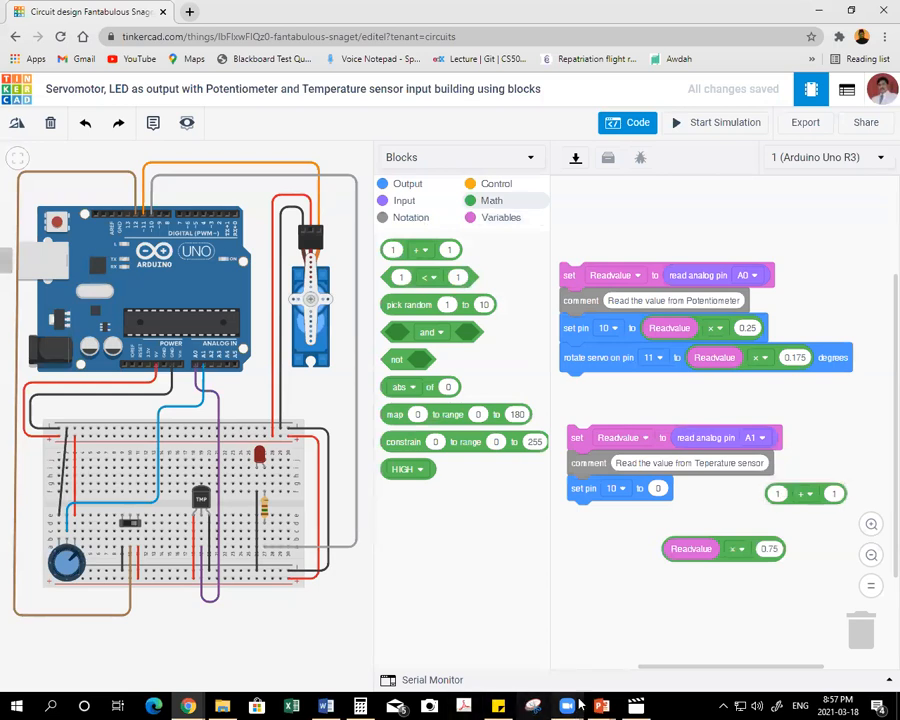
Switch to Calculator, clear it, multiply 359 by 0.75 and subtract 255 from the product.
{"action": "left_click", "coordinate": [361, 707]}
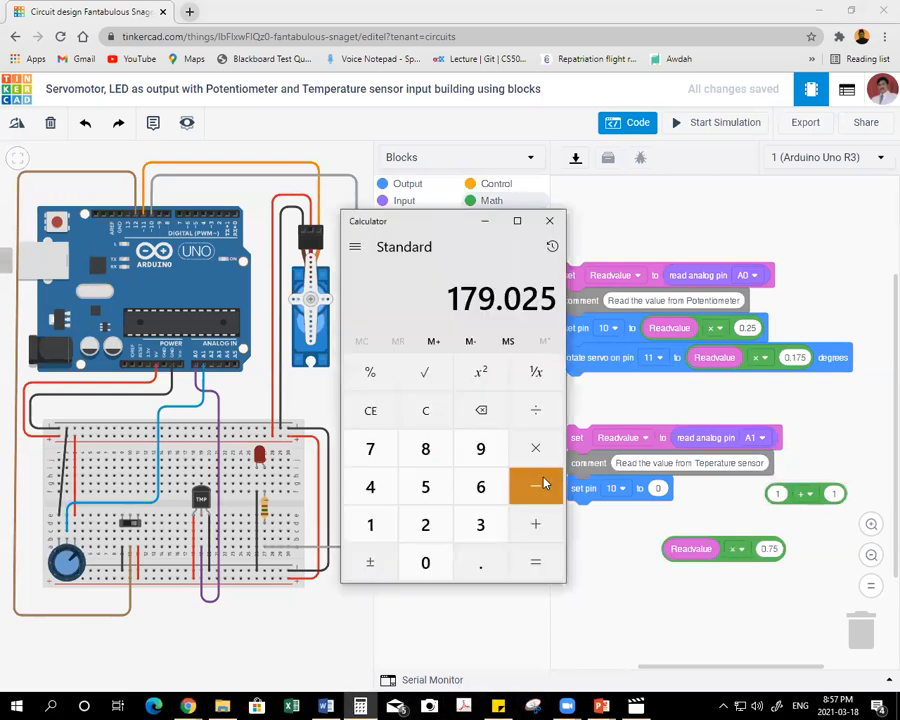
{"action": "key", "text": "Escape"}
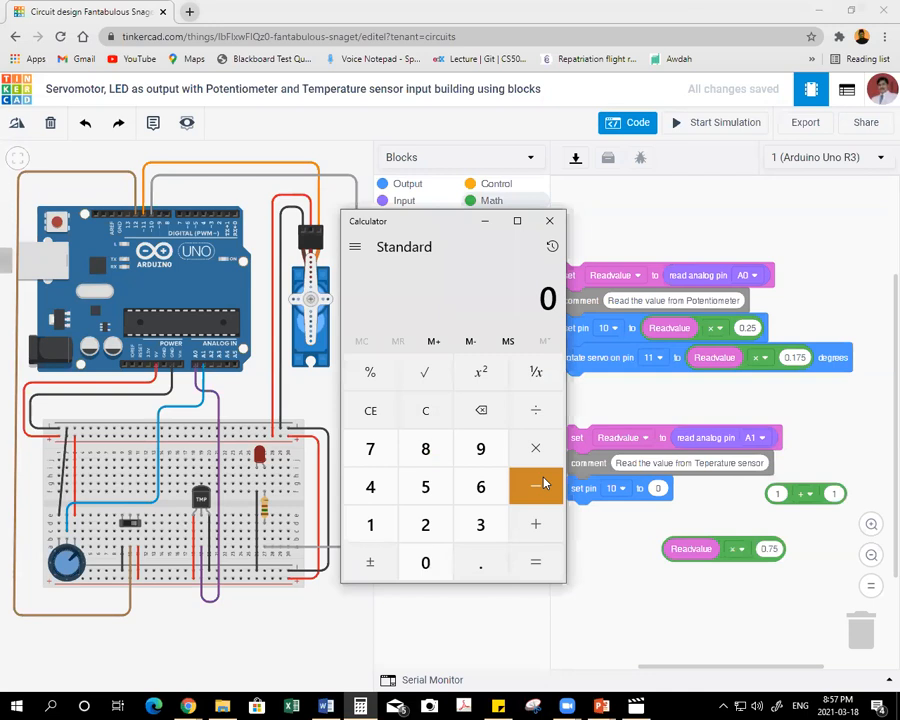
{"action": "type", "text": "359*0.75"}
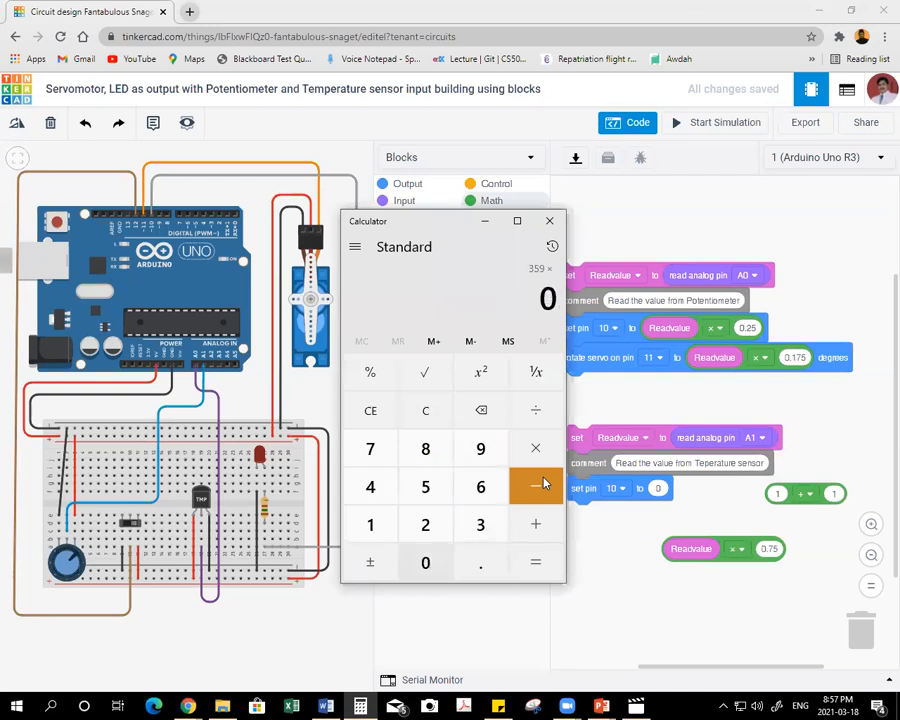
{"action": "key", "text": "Return"}
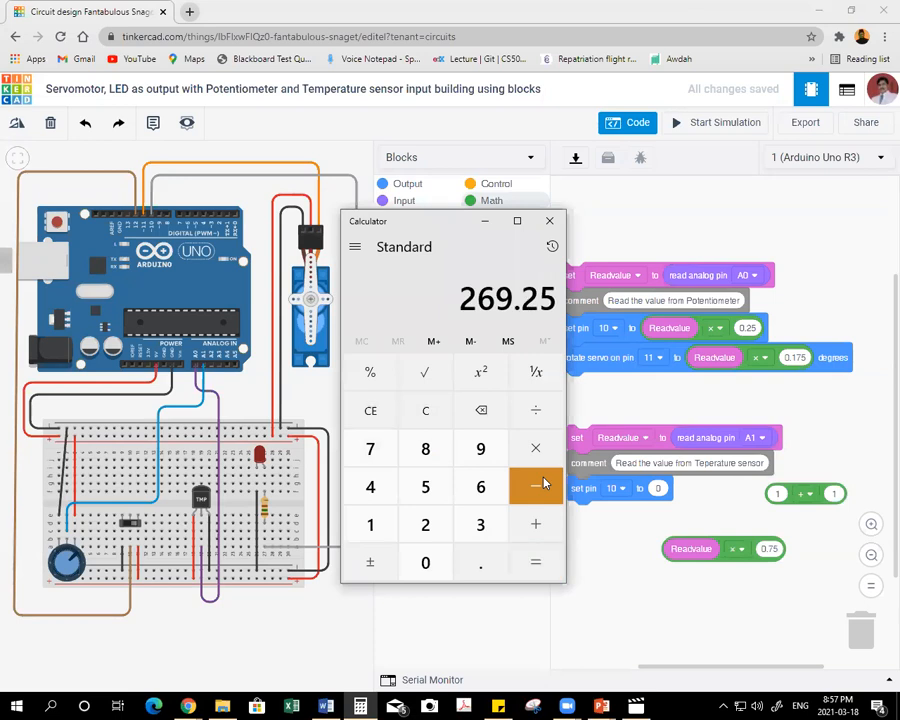
{"action": "type", "text": "-25"}
{"action": "type", "text": "55"}
{"action": "key", "text": "Return"}
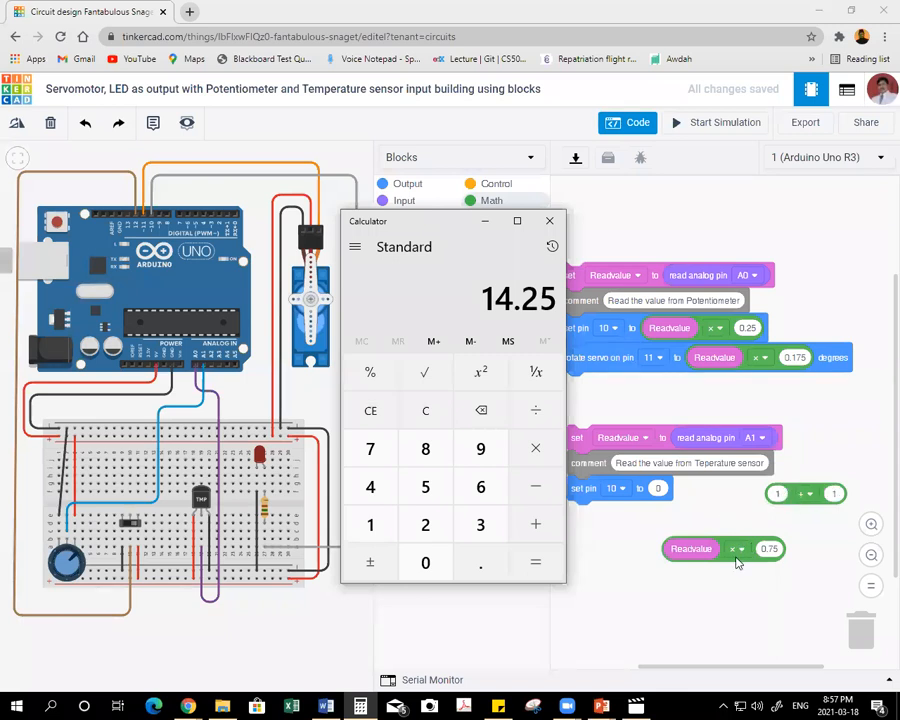
Return to Tinkercad, nest Readvalue × 0.75 as the second arithmetic block's first operand, and move the expression below the temperature sensor stack.
{"action": "left_click_drag", "start_coordinate": [737, 558], "coordinate": [860, 516]}
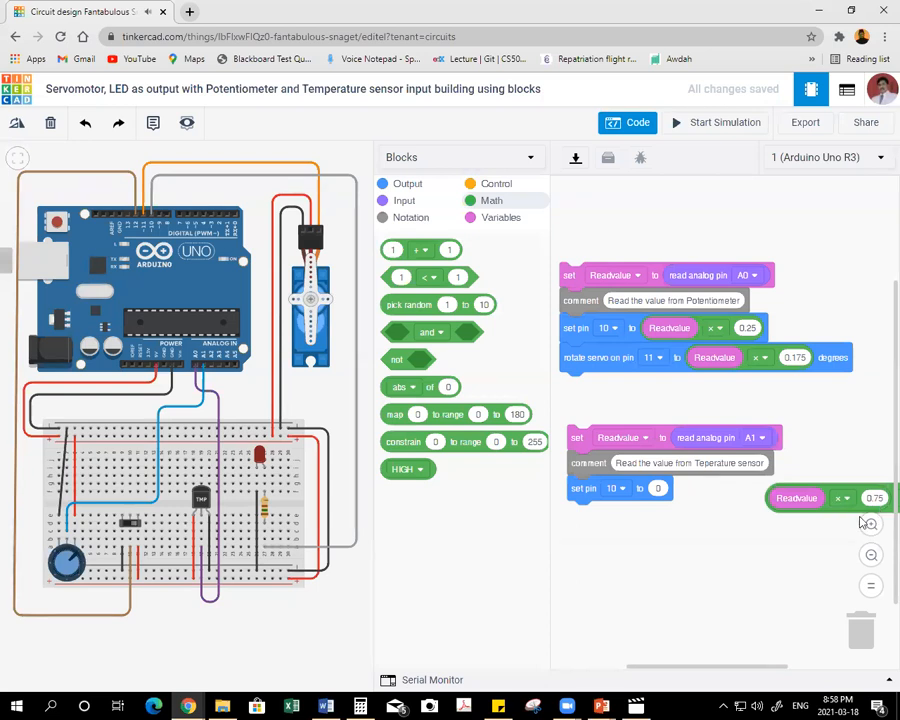
{"action": "scroll", "coordinate": [775, 560], "scroll_direction": "down", "scroll_amount": 2}
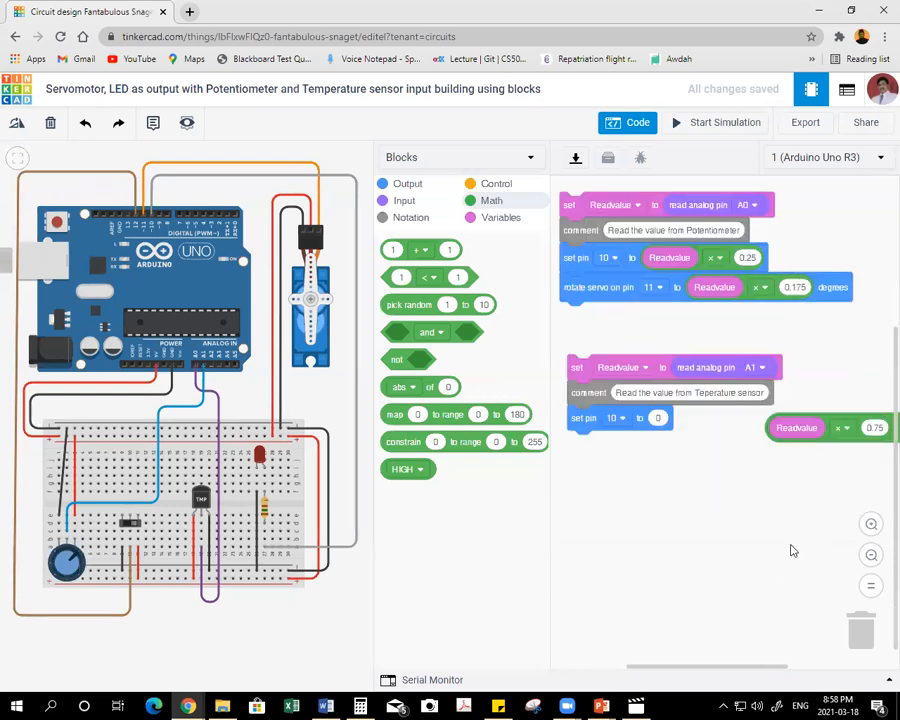
{"action": "left_click", "coordinate": [871, 556]}
{"action": "left_click", "coordinate": [871, 556]}
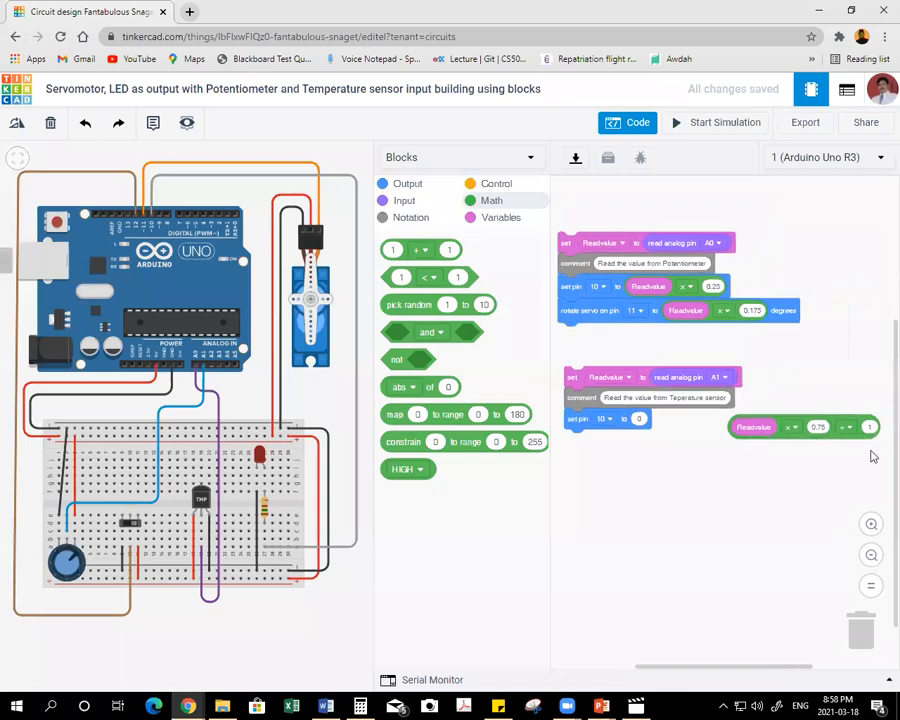
{"action": "left_click_drag", "start_coordinate": [856, 438], "coordinate": [692, 515]}
{"action": "scroll", "coordinate": [808, 490], "scroll_direction": "up", "scroll_amount": 4}
{"action": "scroll", "coordinate": [816, 492], "scroll_direction": "down", "scroll_amount": 4}
{"action": "left_click", "coordinate": [871, 524]}
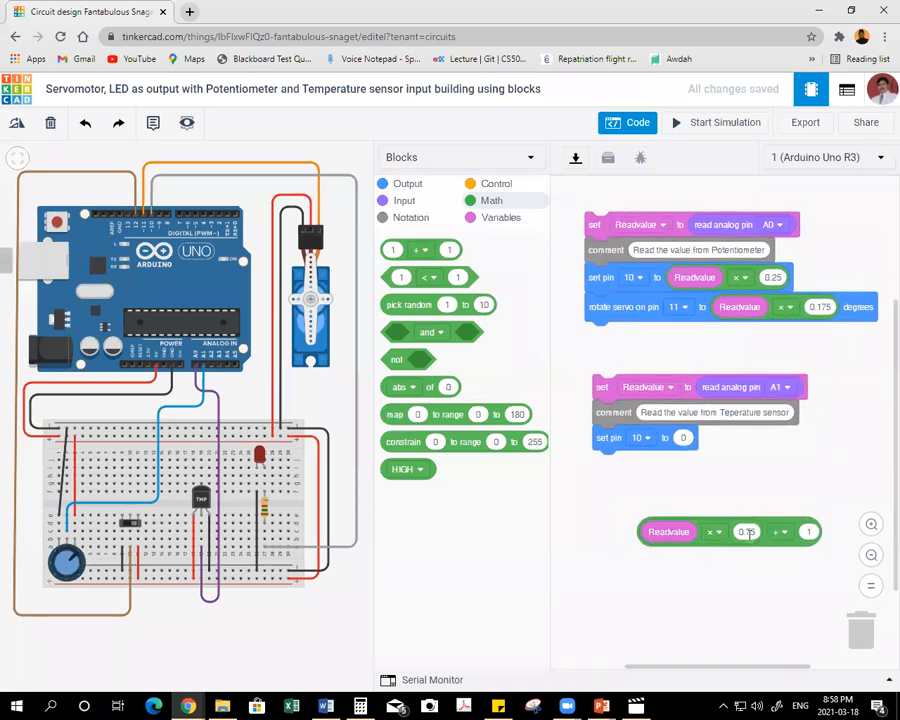
Make the outer operation subtract 14.25 and insert the whole expression as the temperature stack's pin 10 value.
{"action": "left_click", "coordinate": [780, 531]}
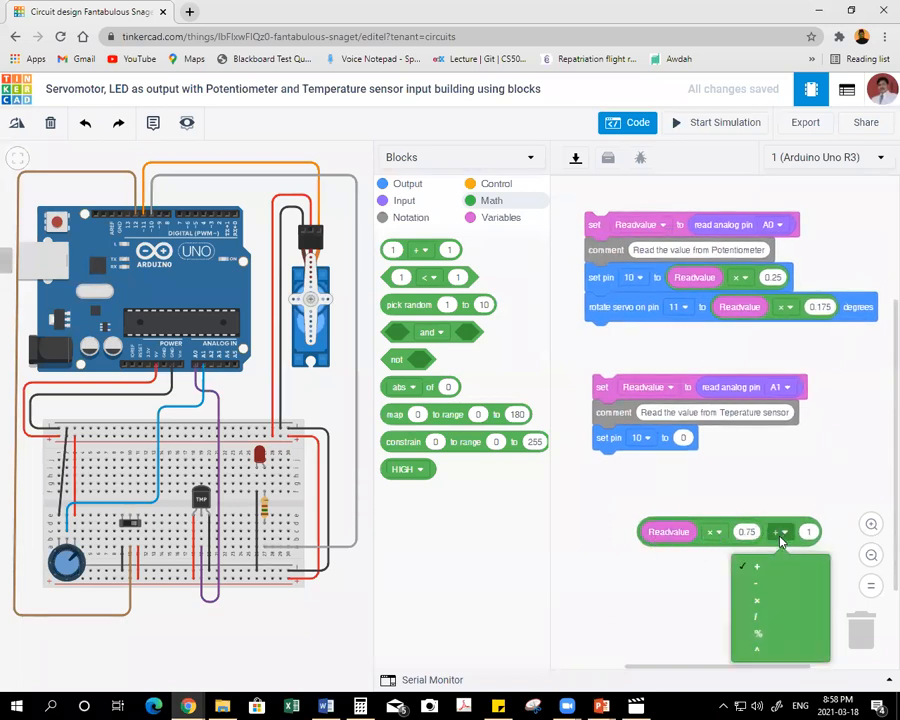
{"action": "left_click", "coordinate": [762, 586]}
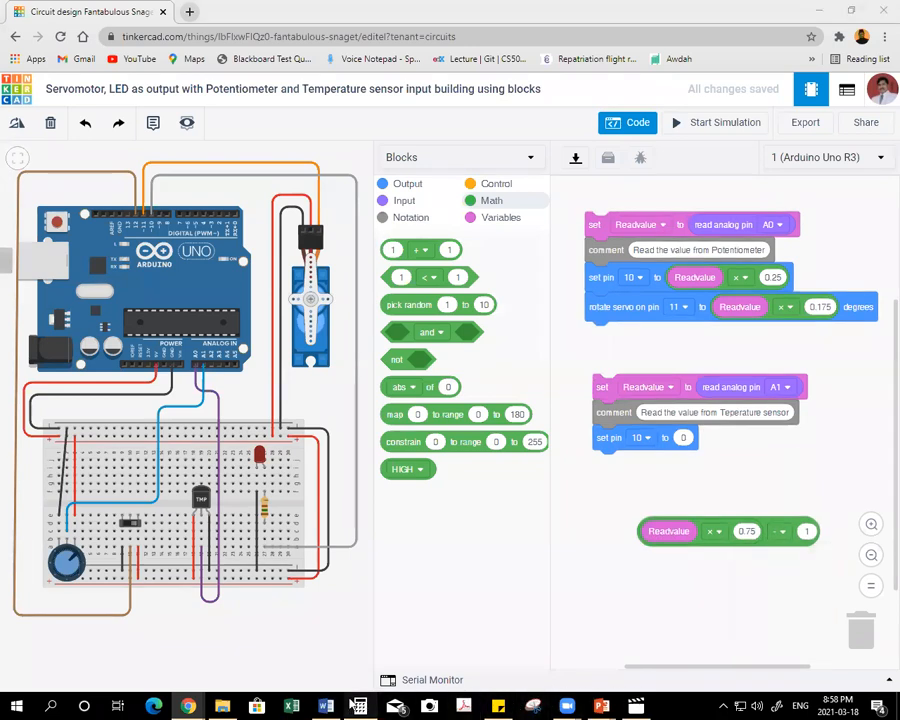
{"action": "left_click", "coordinate": [357, 705]}
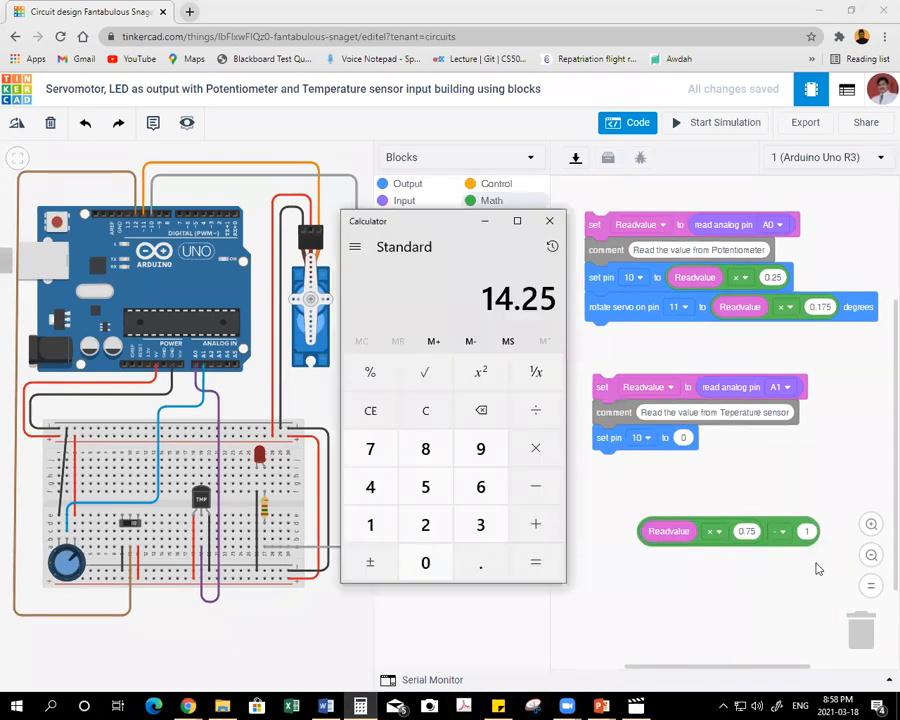
{"action": "left_click", "coordinate": [808, 532]}
{"action": "type", "text": "14.25"}
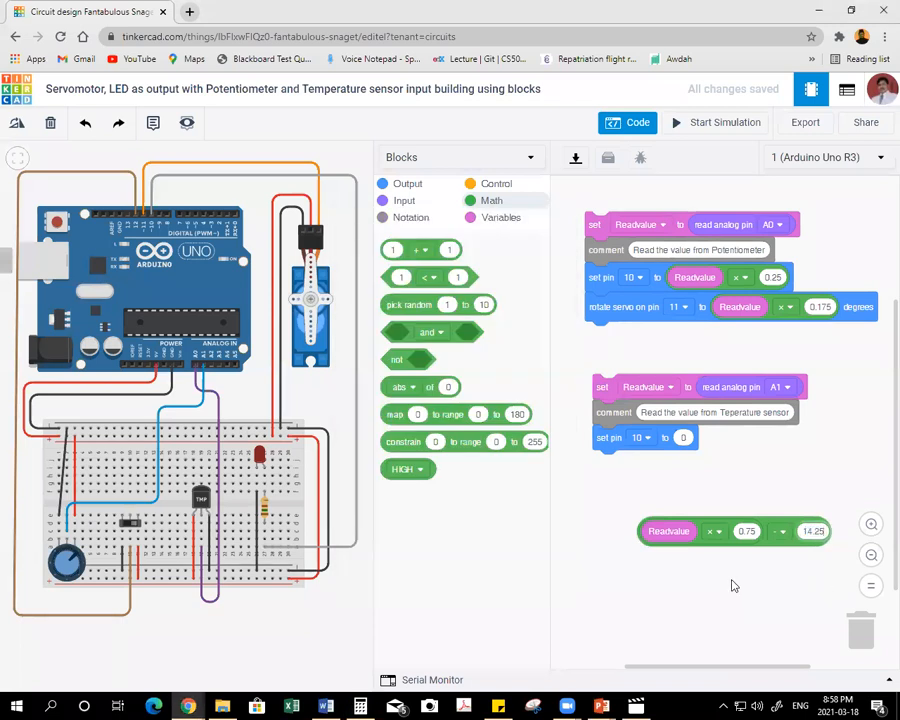
{"action": "left_click_drag", "start_coordinate": [767, 540], "coordinate": [789, 471]}
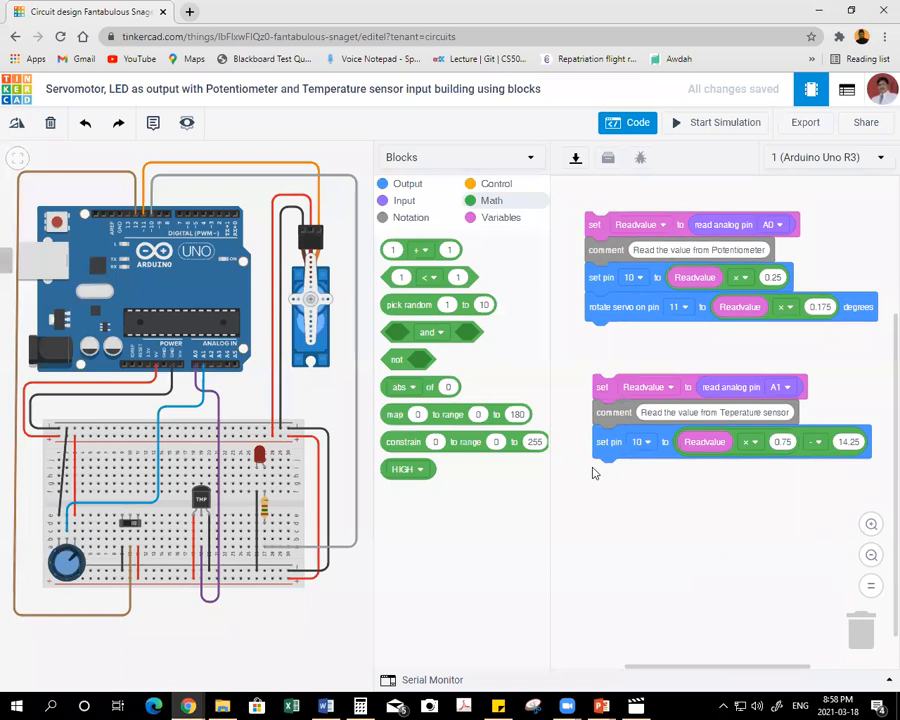
Add a rotate servo block for pin 11 beneath the temperature stack's set pin 10 block.
{"action": "left_click", "coordinate": [408, 185]}
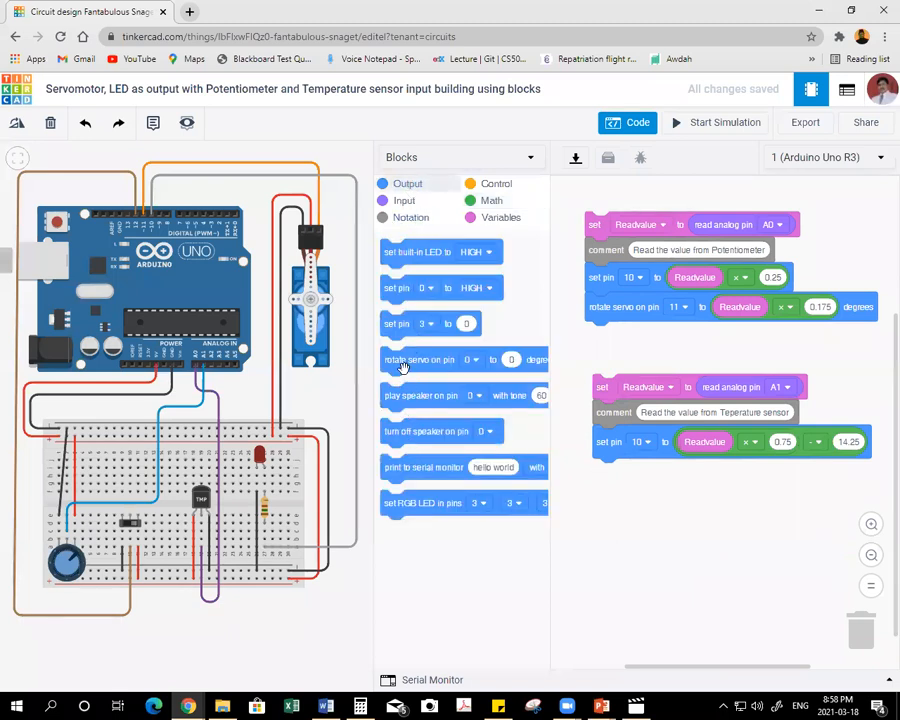
{"action": "left_click_drag", "start_coordinate": [410, 372], "coordinate": [615, 485]}
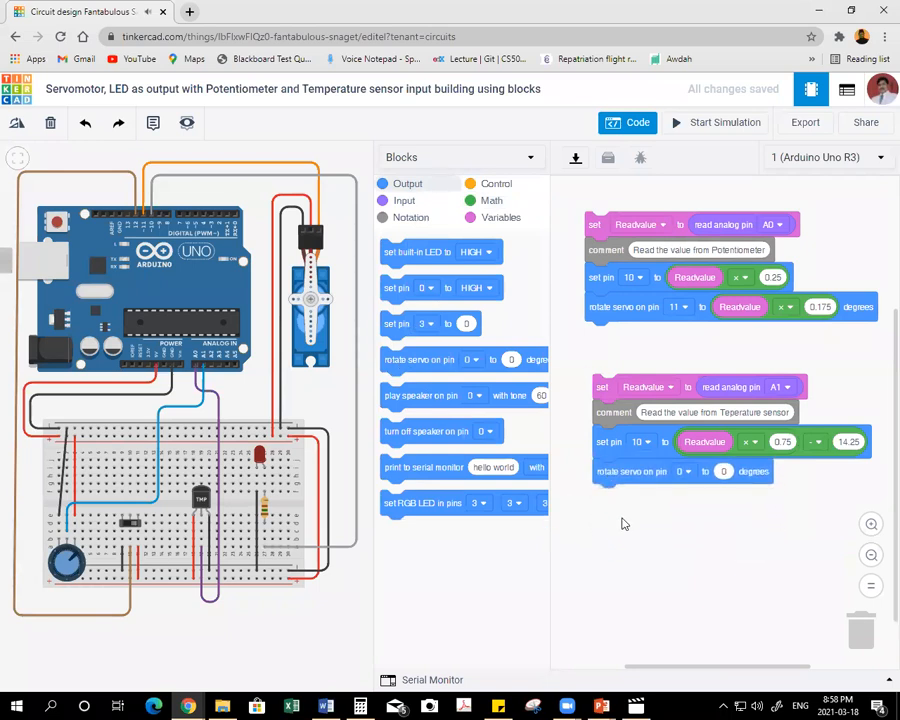
{"action": "left_click", "coordinate": [685, 472]}
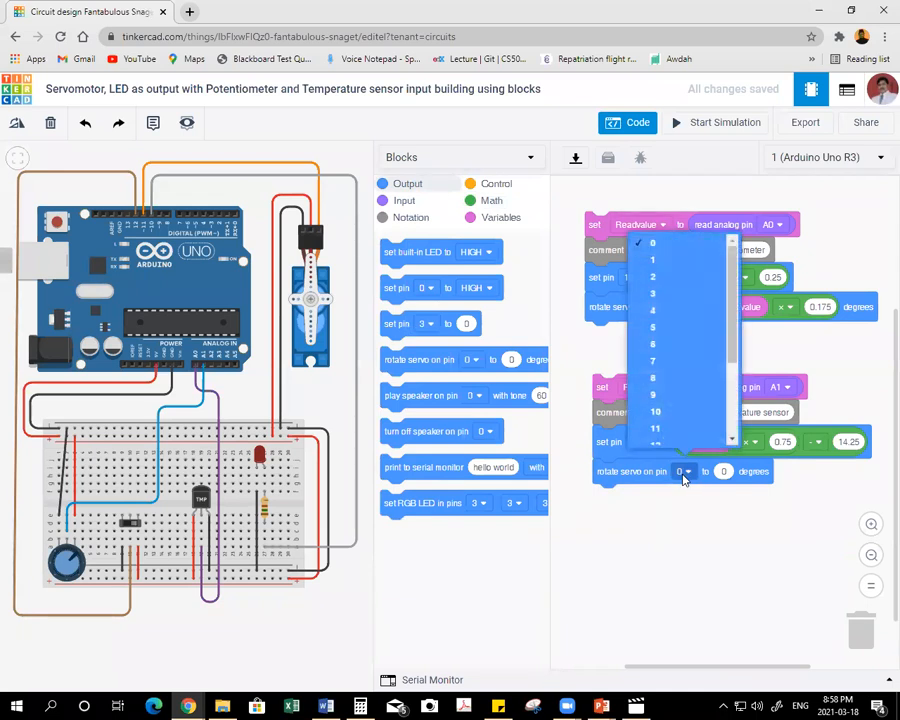
{"action": "left_click", "coordinate": [658, 429]}
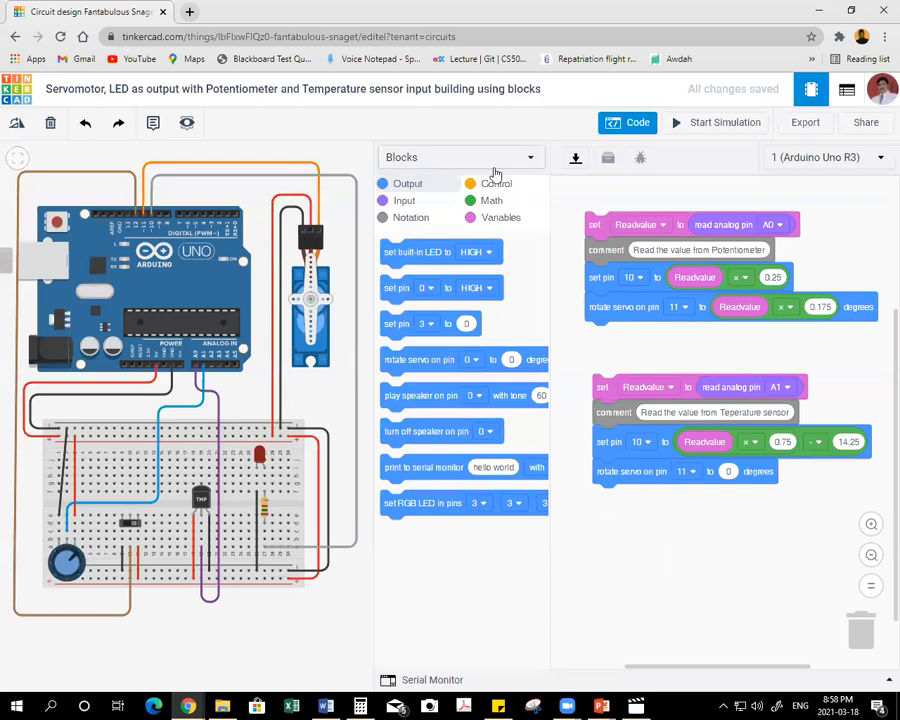
Build a loose Readvalue × 0.53 expression below the temperature stack and shift it aside.
{"action": "left_click", "coordinate": [491, 201]}
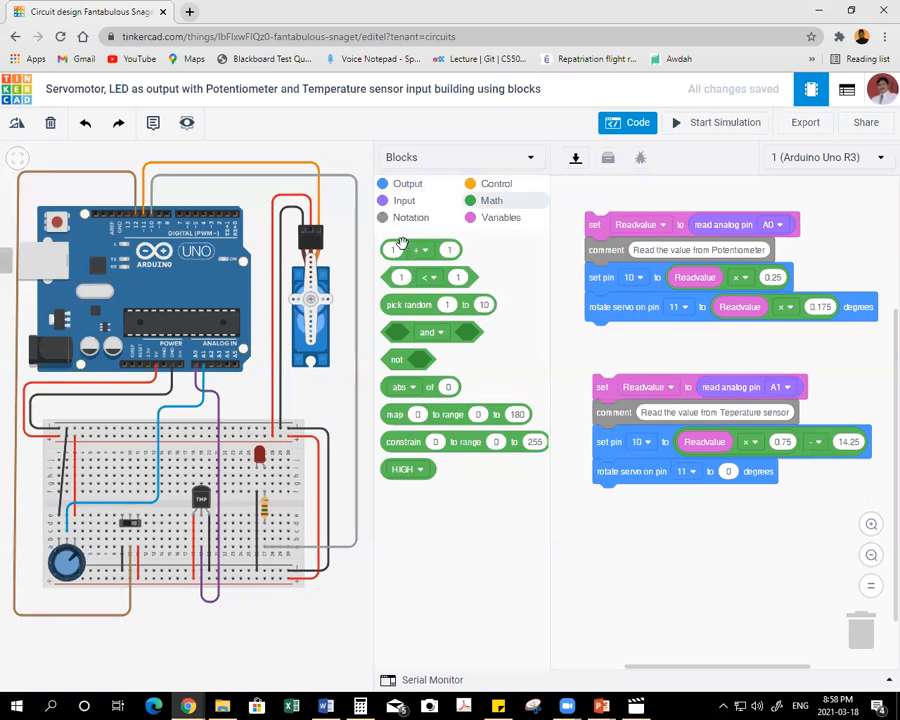
{"action": "left_click_drag", "start_coordinate": [409, 251], "coordinate": [661, 528]}
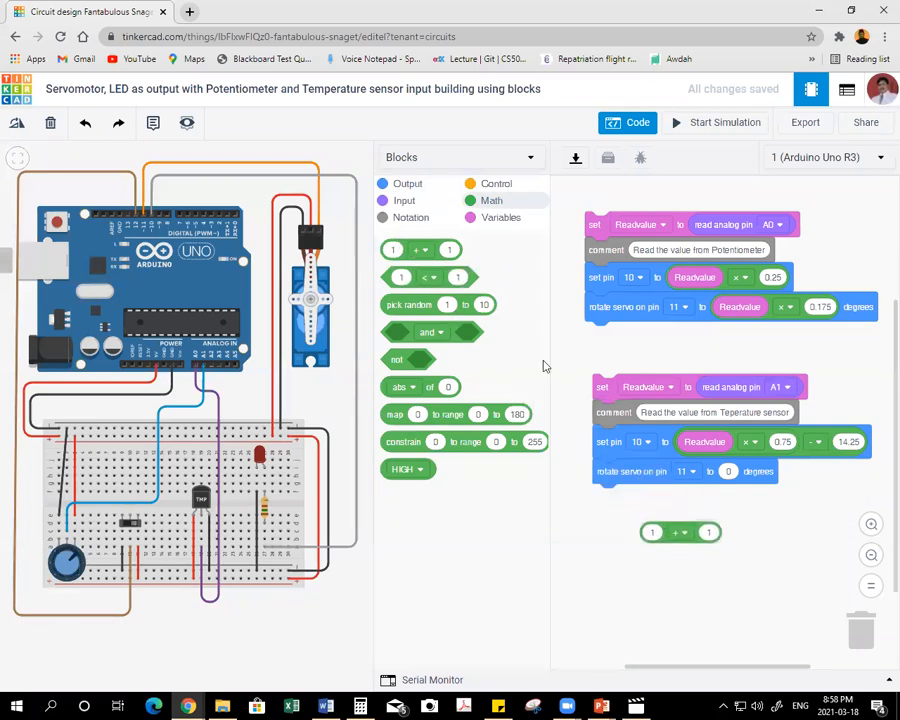
{"action": "left_click", "coordinate": [500, 218]}
{"action": "left_click_drag", "start_coordinate": [424, 281], "coordinate": [664, 532]}
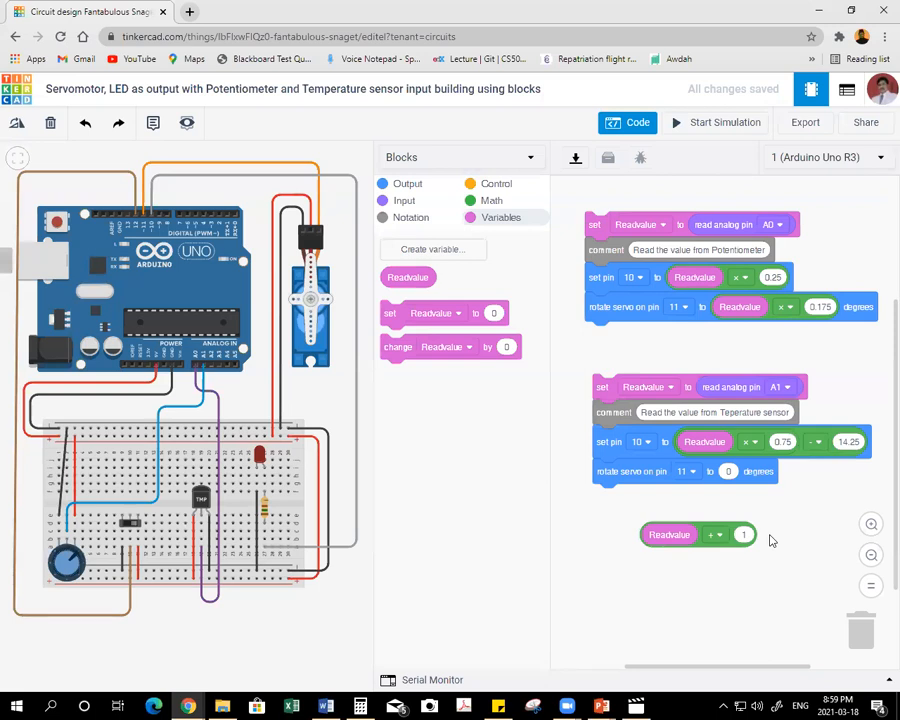
{"action": "left_click", "coordinate": [720, 537]}
{"action": "left_click", "coordinate": [707, 593]}
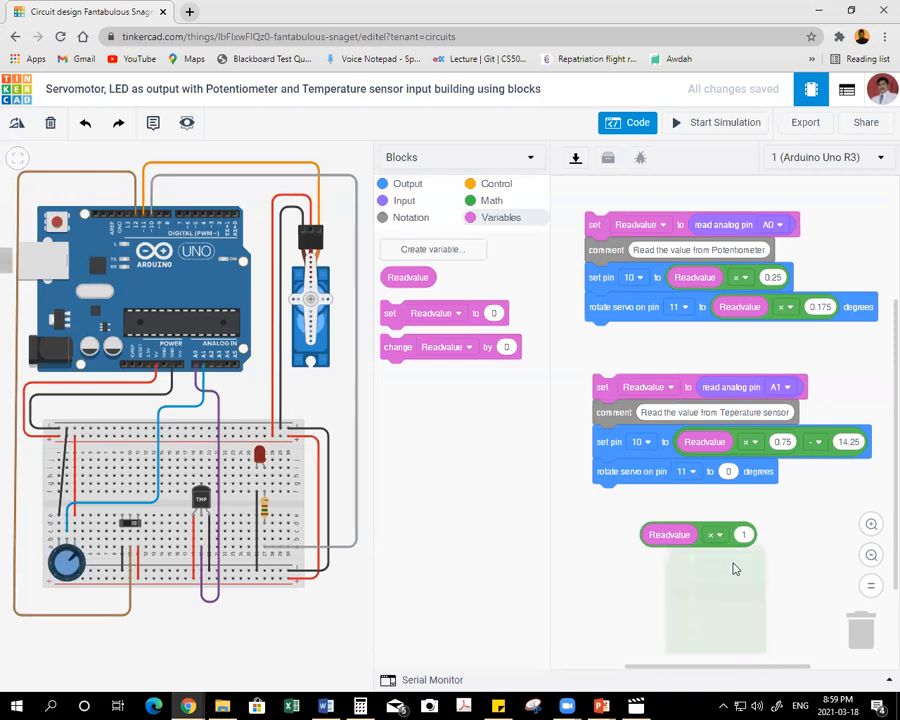
{"action": "left_click", "coordinate": [745, 535]}
{"action": "type", "text": "0.53"}
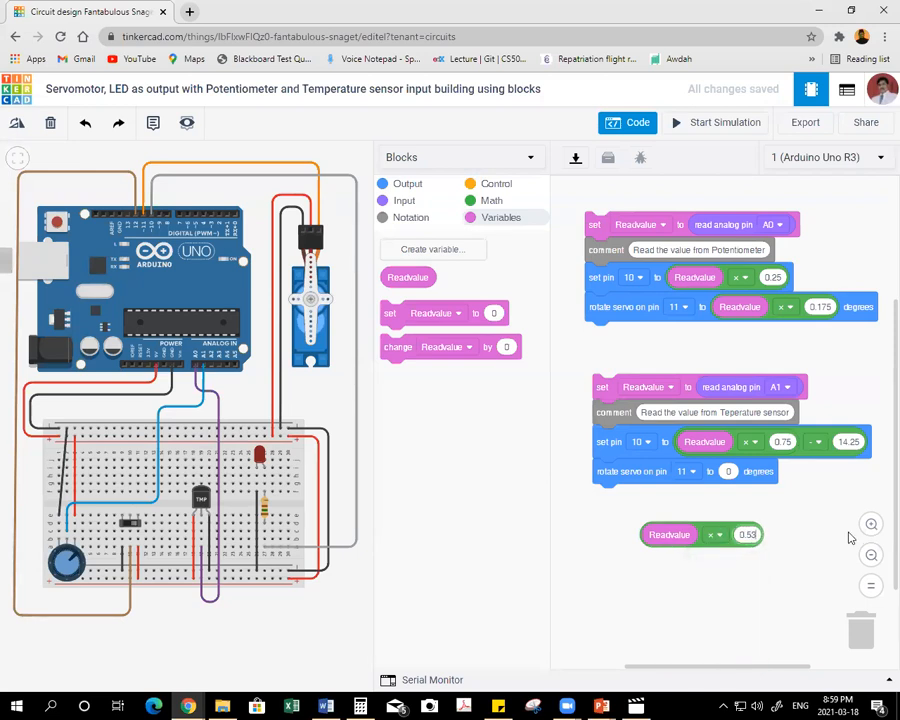
{"action": "left_click_drag", "start_coordinate": [736, 544], "coordinate": [654, 542]}
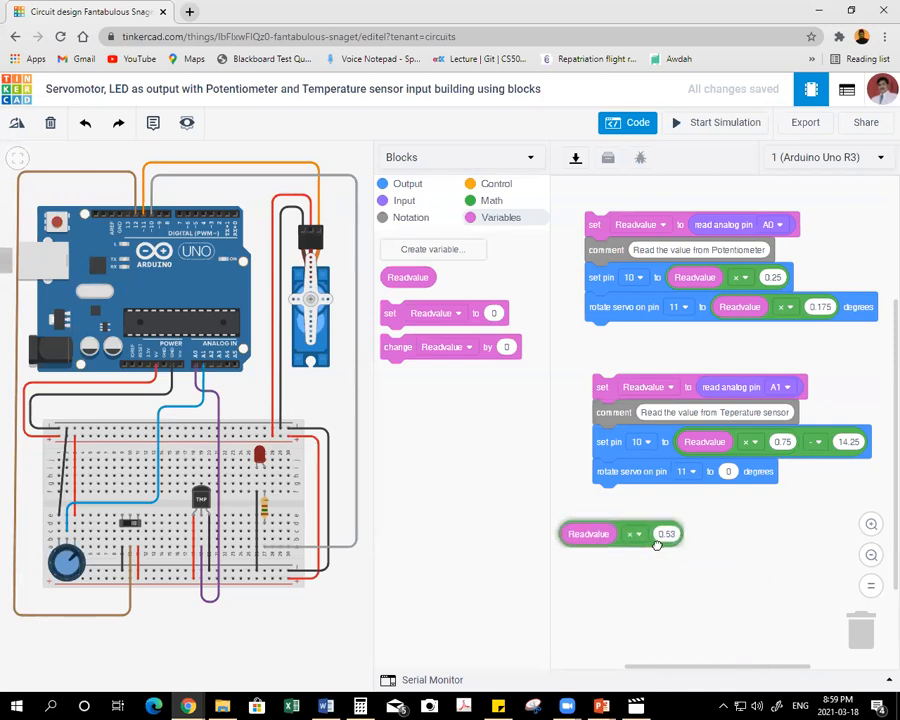
Nest Readvalue × 0.53 as the first operand of a new arithmetic block that subtracts 10.65.
{"action": "left_click", "coordinate": [490, 201]}
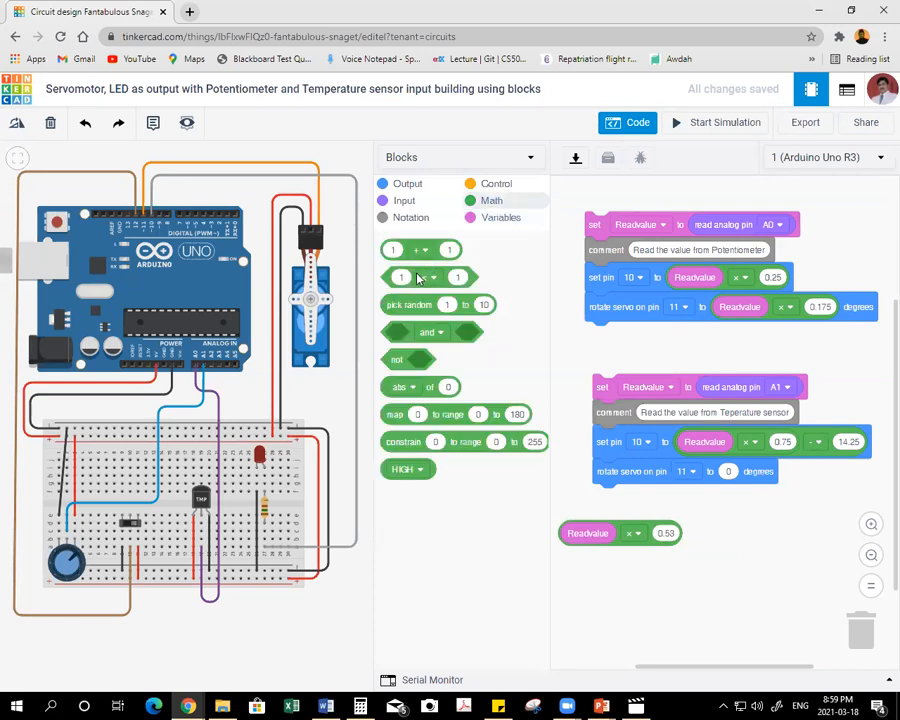
{"action": "left_click_drag", "start_coordinate": [411, 250], "coordinate": [751, 529]}
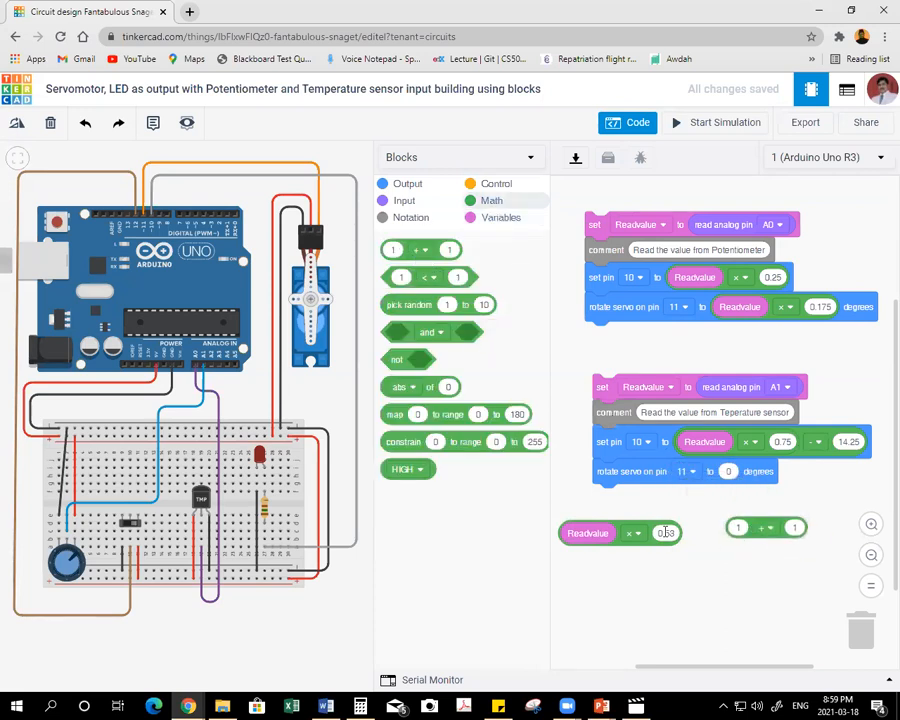
{"action": "left_click_drag", "start_coordinate": [672, 532], "coordinate": [757, 537]}
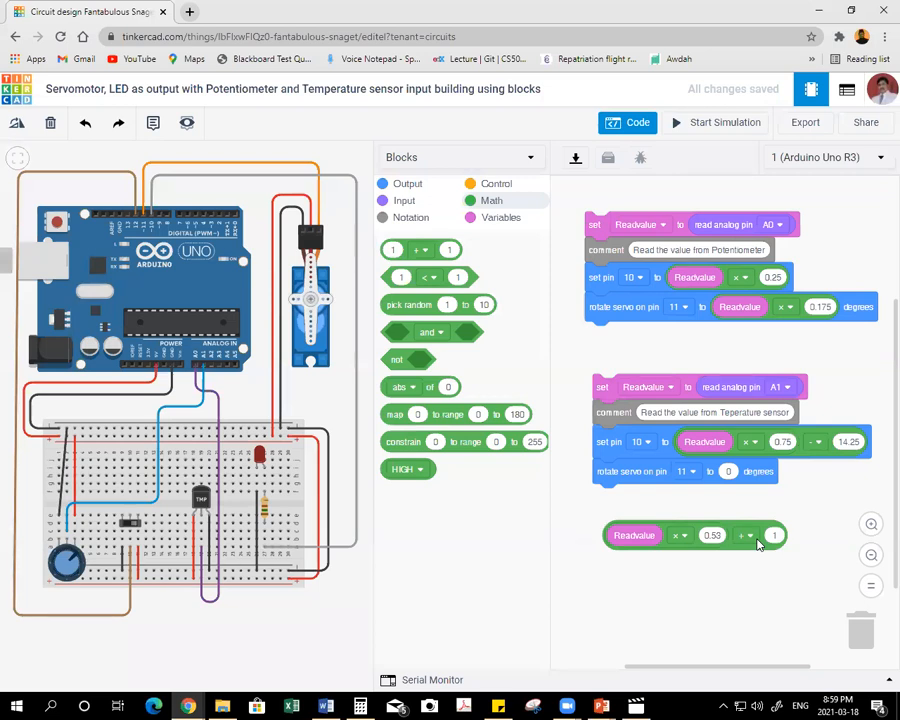
{"action": "left_click", "coordinate": [752, 537]}
{"action": "left_click", "coordinate": [734, 584]}
{"action": "left_click", "coordinate": [770, 536]}
{"action": "type", "text": "10.65"}
{"action": "left_click", "coordinate": [635, 537]}
Check the recorded temperature sensor range in the sticky note, focusing on its upper value.
{"action": "left_click", "coordinate": [504, 706]}
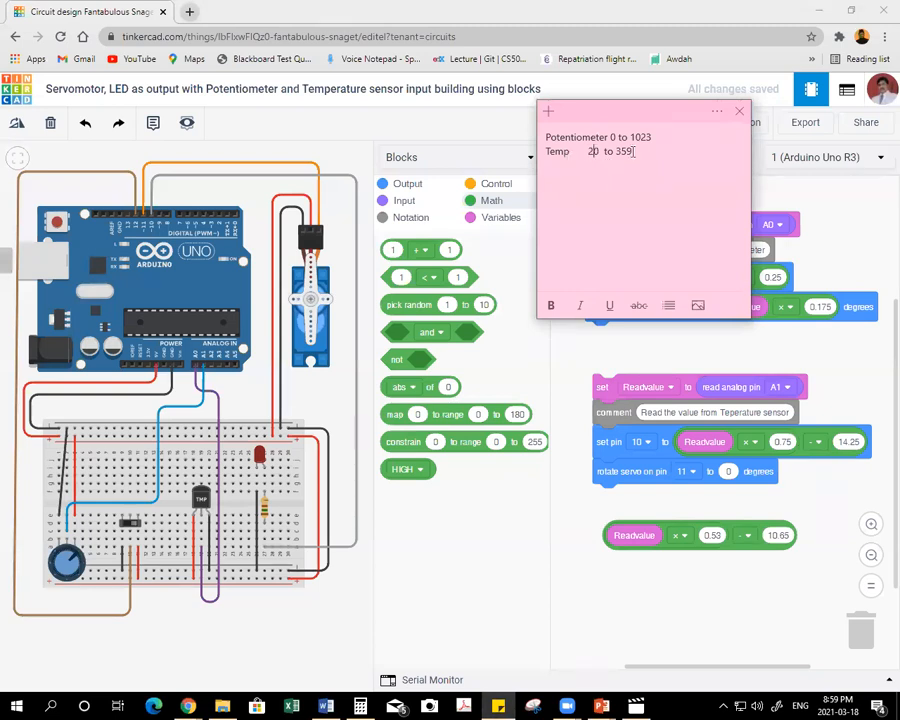
{"action": "left_click_drag", "start_coordinate": [617, 151], "coordinate": [636, 152]}
{"action": "left_click", "coordinate": [683, 586]}
In Calculator, multiply 359 by 0.53 and subtract 180 to work out the servo offset.
{"action": "left_click", "coordinate": [366, 705]}
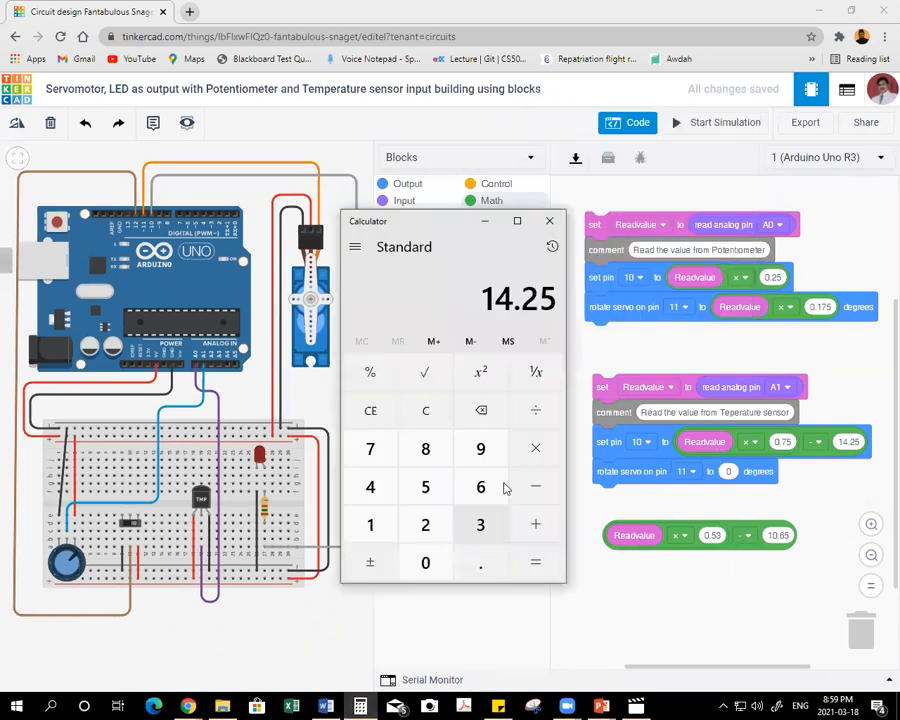
{"action": "key", "text": "Escape"}
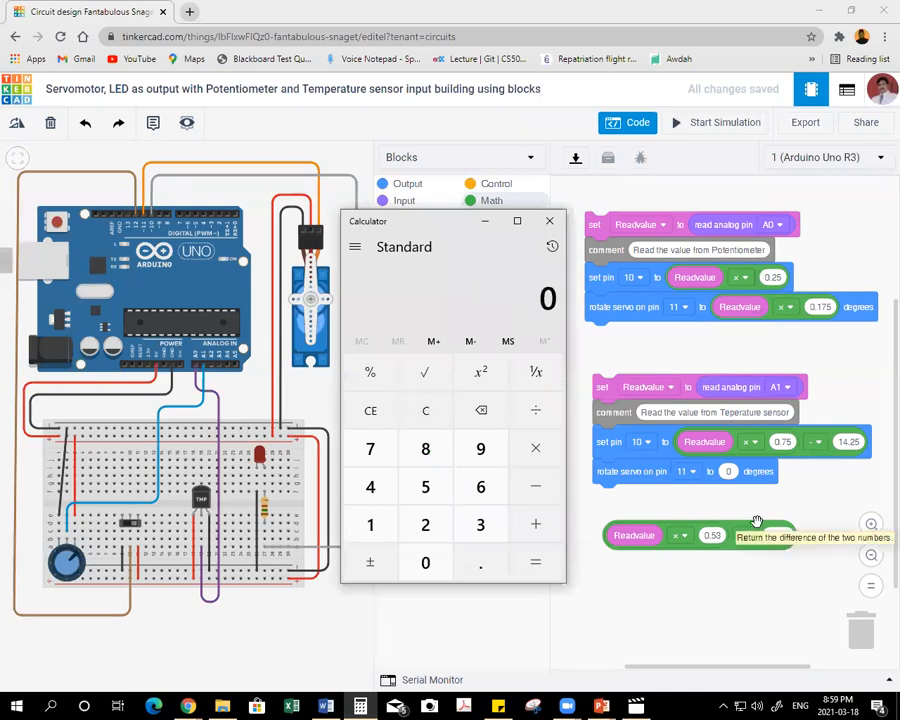
{"action": "type", "text": ".532"}
{"action": "key", "text": "Escape"}
{"action": "type", "text": "3"}
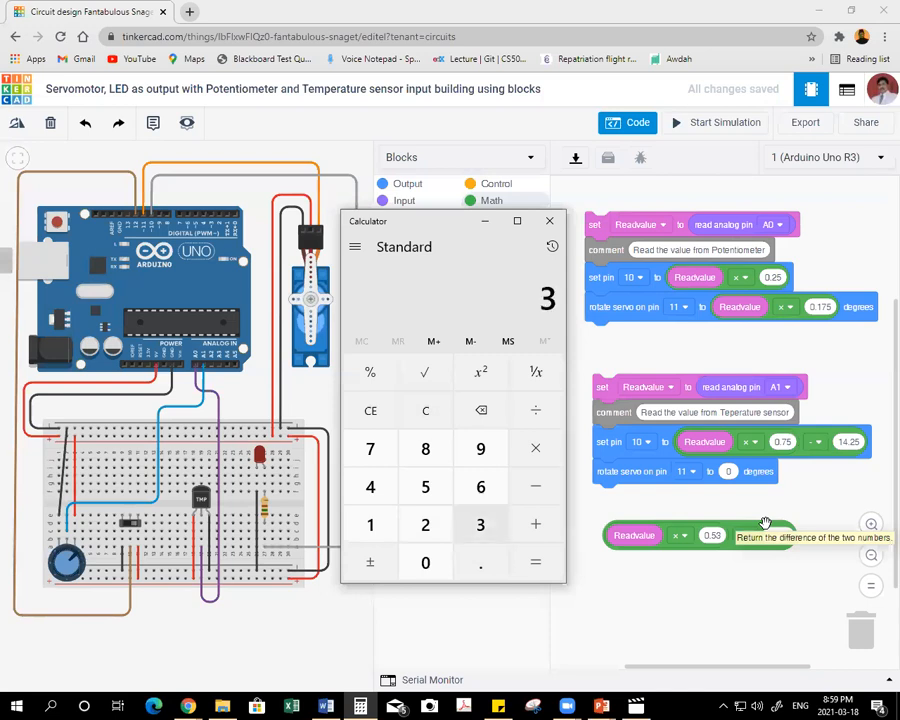
{"action": "type", "text": "590.53"}
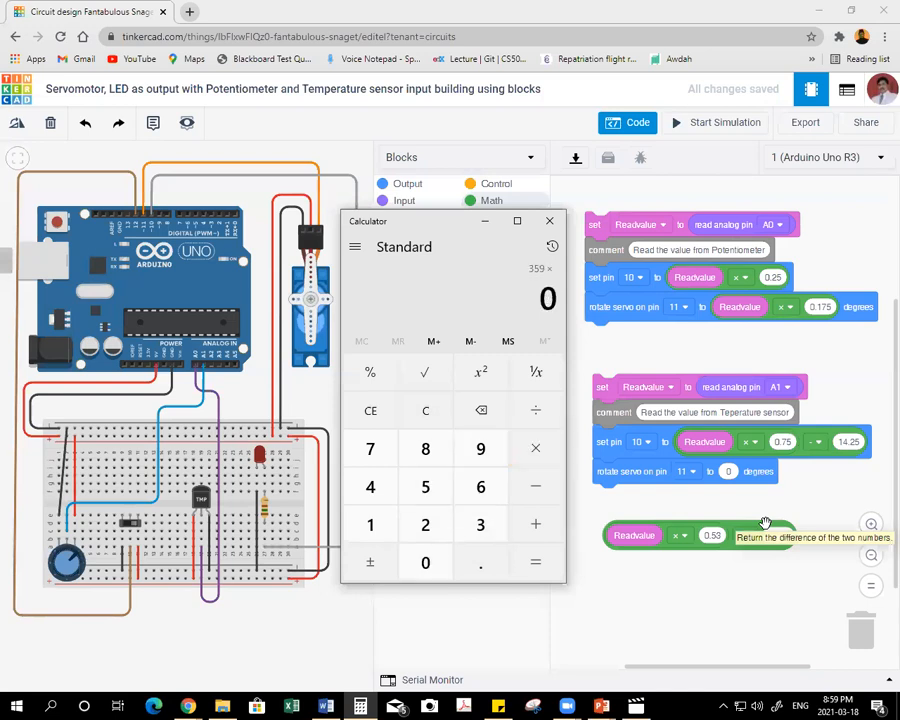
{"action": "key", "text": "Return"}
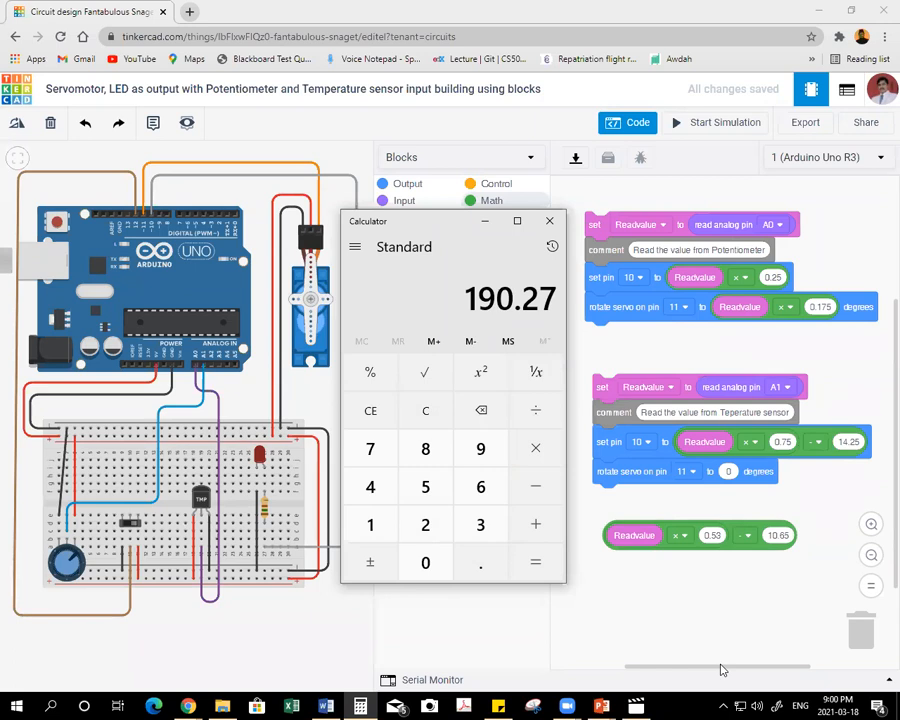
{"action": "type", "text": "-180"}
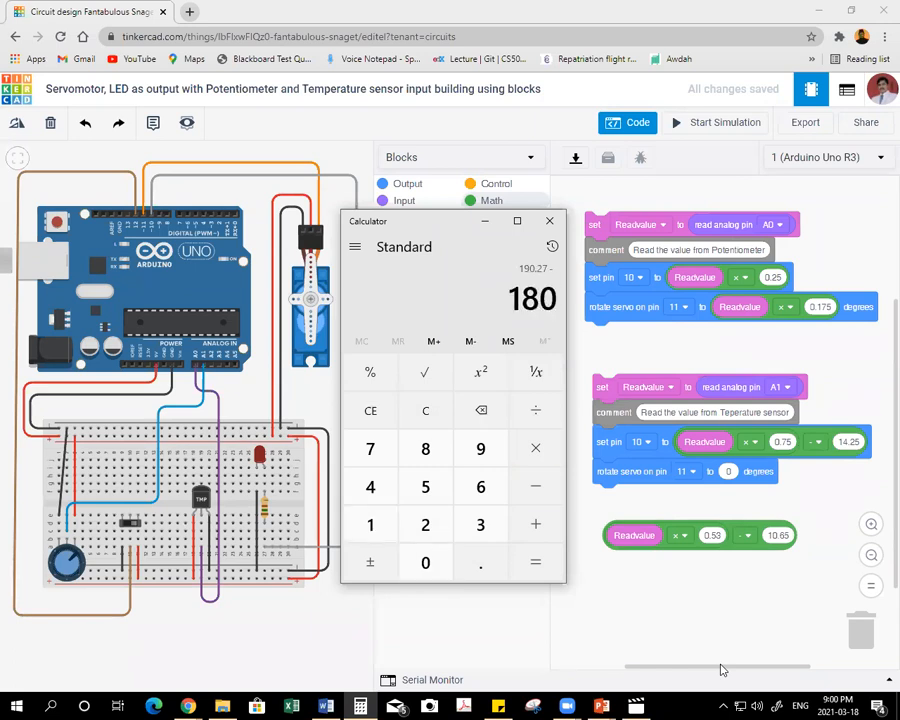
{"action": "key", "text": "Return"}
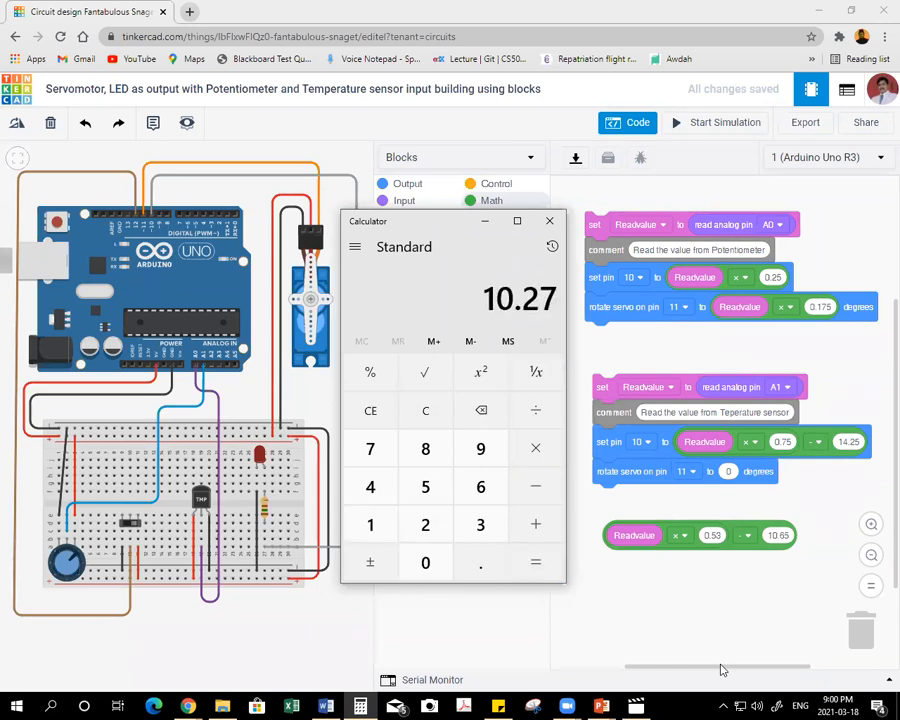
Change the loose expression's subtracted value to 10.27 and insert the expression as the temperature stack's servo angle.
{"action": "left_click", "coordinate": [787, 537]}
{"action": "left_click", "coordinate": [822, 560]}
{"action": "key", "text": "BackSpace"}
{"action": "key", "text": "BackSpace"}
{"action": "type", "text": "27"}
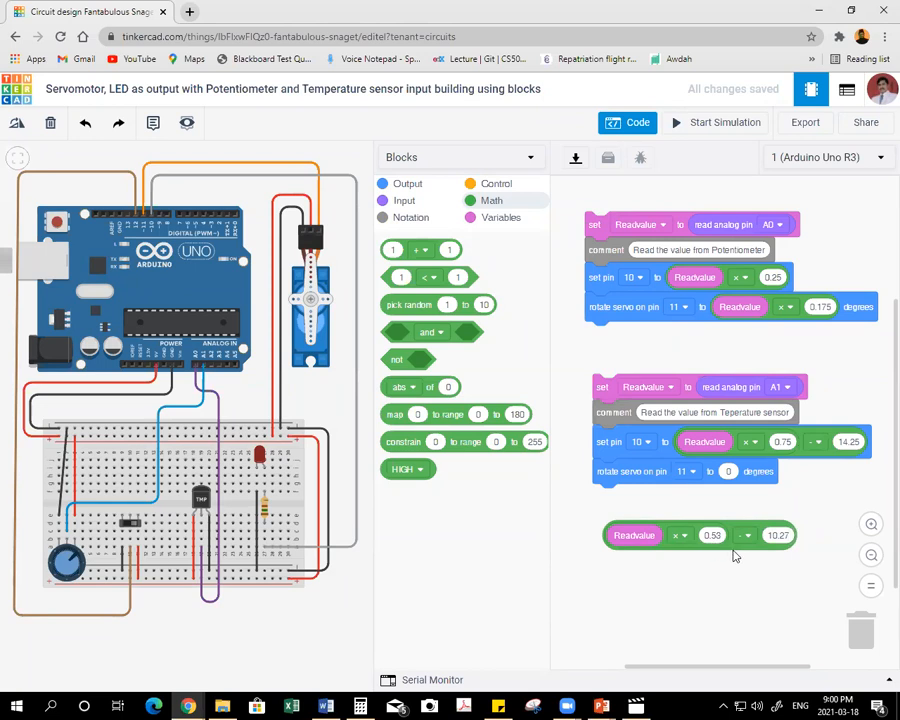
{"action": "left_click_drag", "start_coordinate": [732, 547], "coordinate": [843, 484]}
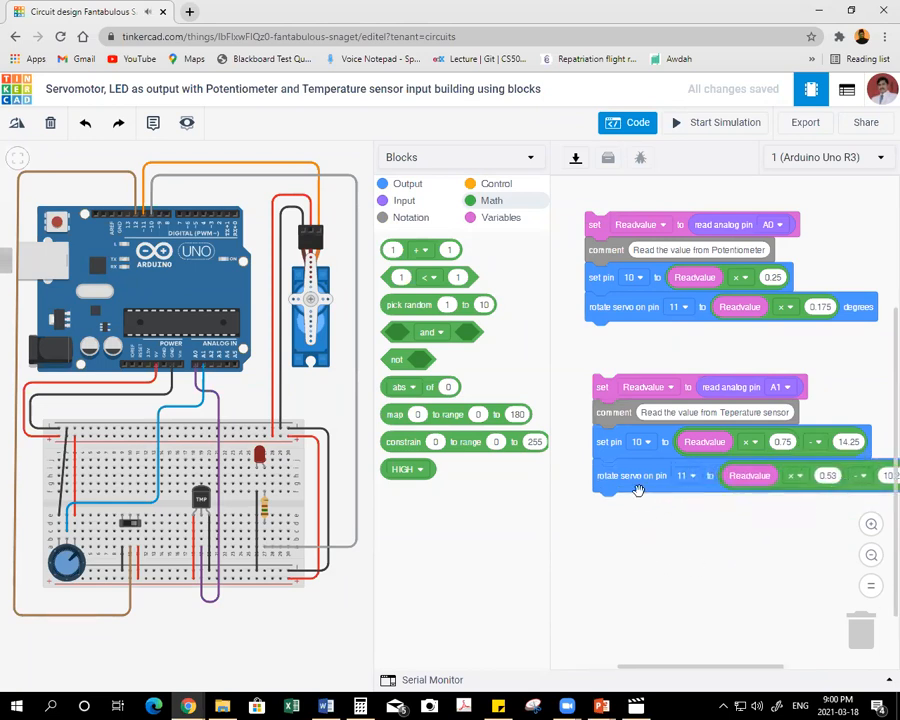
{"action": "mouse_move", "coordinate": [598, 465]}
{"action": "left_mouse_down"}
{"action": "mouse_move", "coordinate": [595, 442]}
{"action": "mouse_move", "coordinate": [598, 470]}
{"action": "left_mouse_up"}
{"action": "left_click_drag", "start_coordinate": [597, 390], "coordinate": [587, 368]}
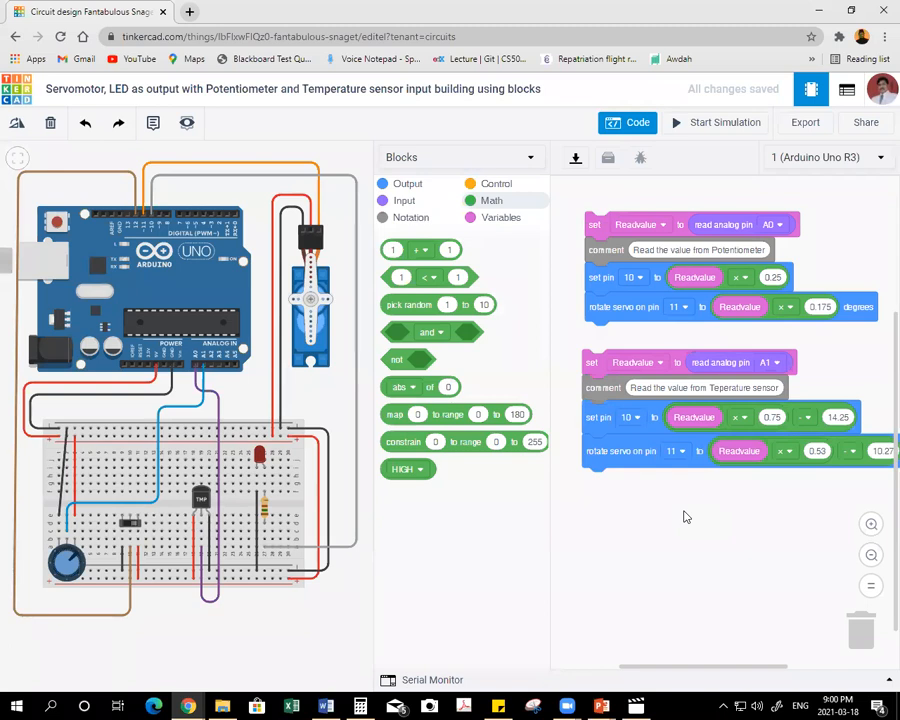
Add an if-then-else block with the potentiometer stack in the then branch and the temperature stack in the else branch.
{"action": "left_click", "coordinate": [490, 184]}
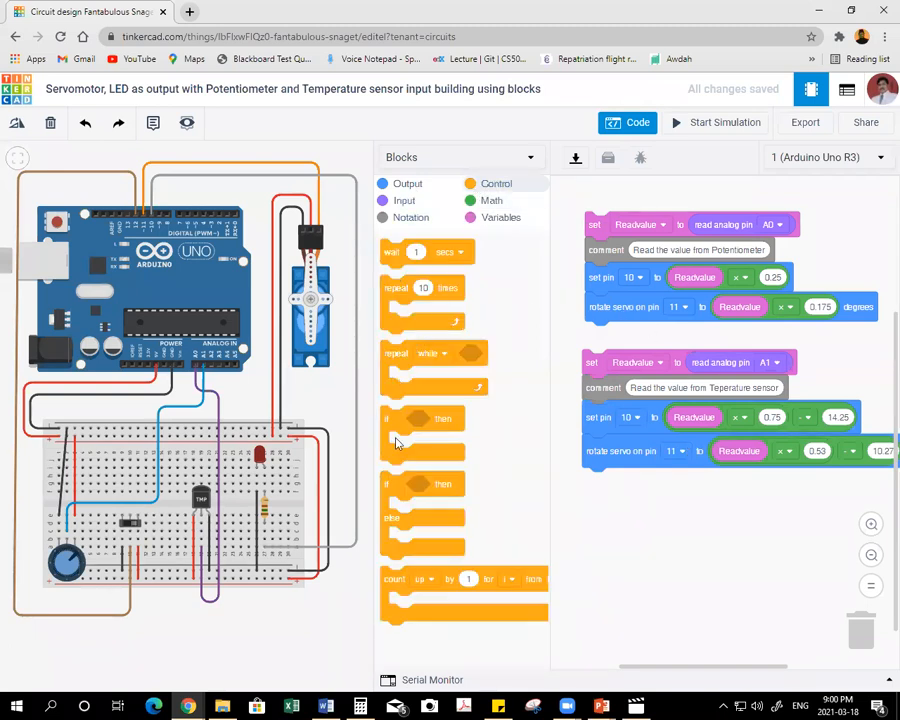
{"action": "left_click_drag", "start_coordinate": [400, 482], "coordinate": [575, 212]}
{"action": "left_click_drag", "start_coordinate": [575, 212], "coordinate": [573, 206]}
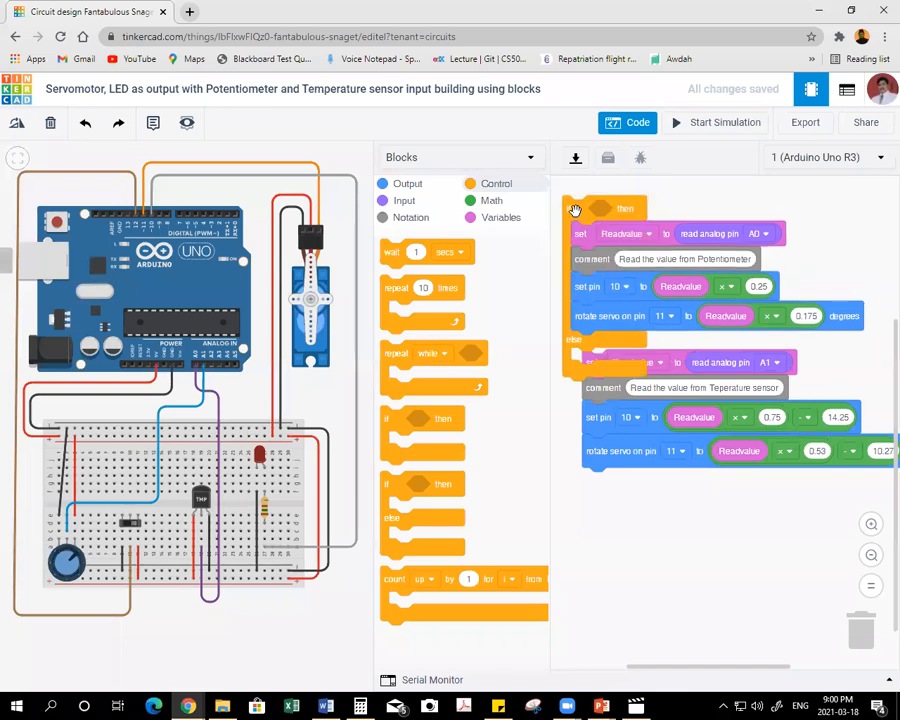
{"action": "left_click_drag", "start_coordinate": [595, 364], "coordinate": [606, 330]}
{"action": "left_click_drag", "start_coordinate": [576, 242], "coordinate": [565, 346]}
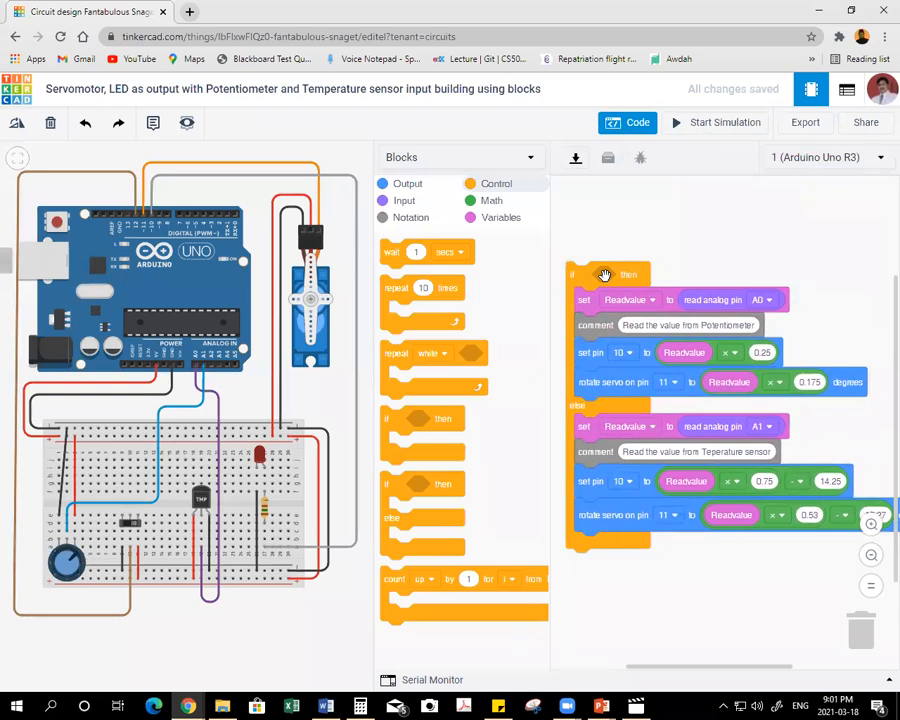
Build a loose comparison block above the if block with read digital pin 12 as its first operand.
{"action": "left_click", "coordinate": [487, 200]}
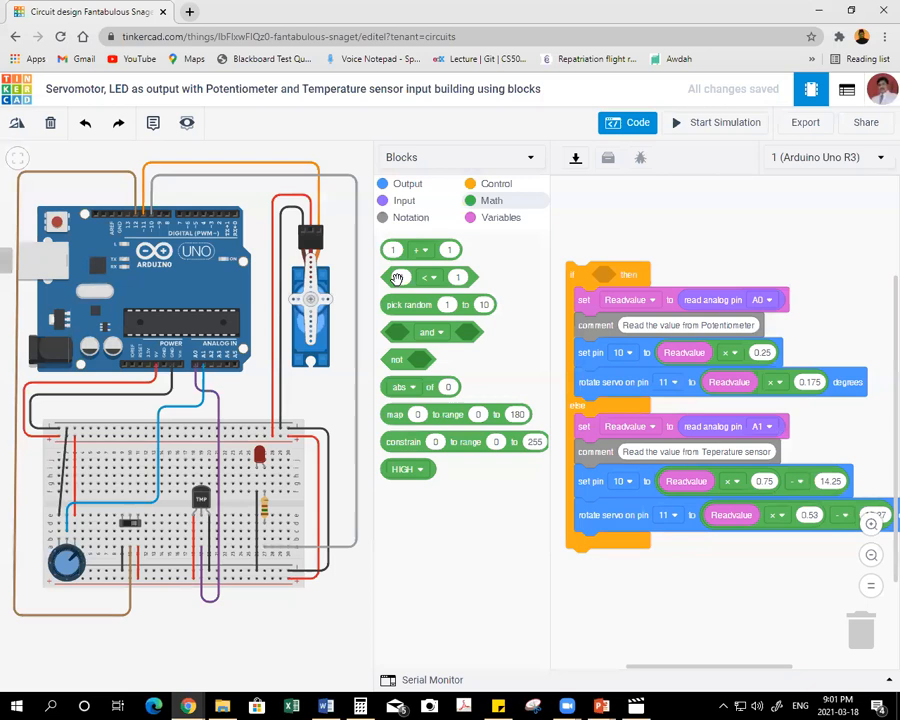
{"action": "left_click_drag", "start_coordinate": [397, 278], "coordinate": [709, 218]}
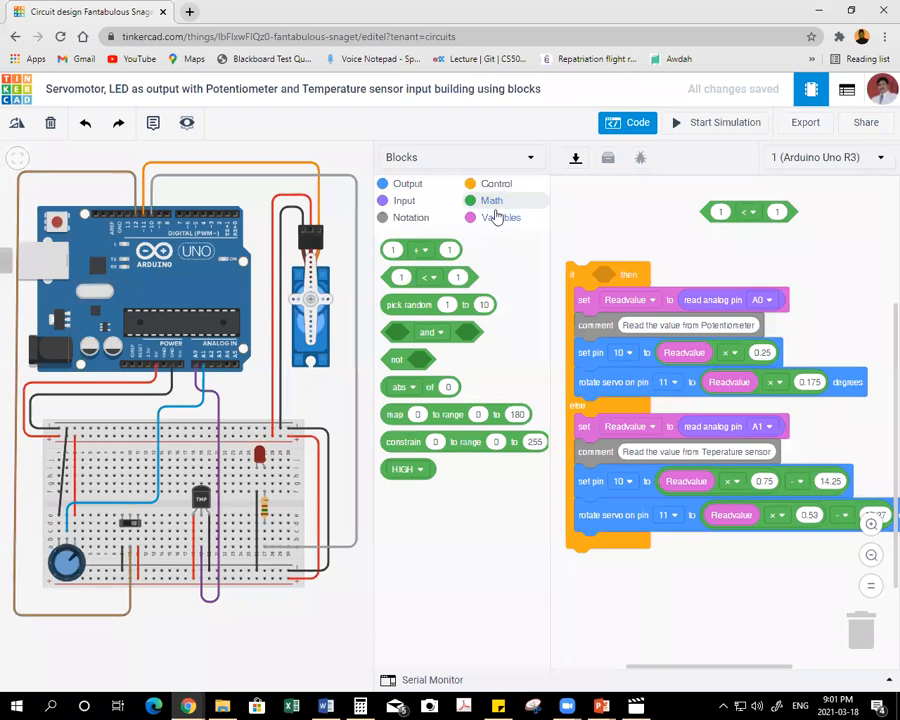
{"action": "left_click", "coordinate": [404, 202]}
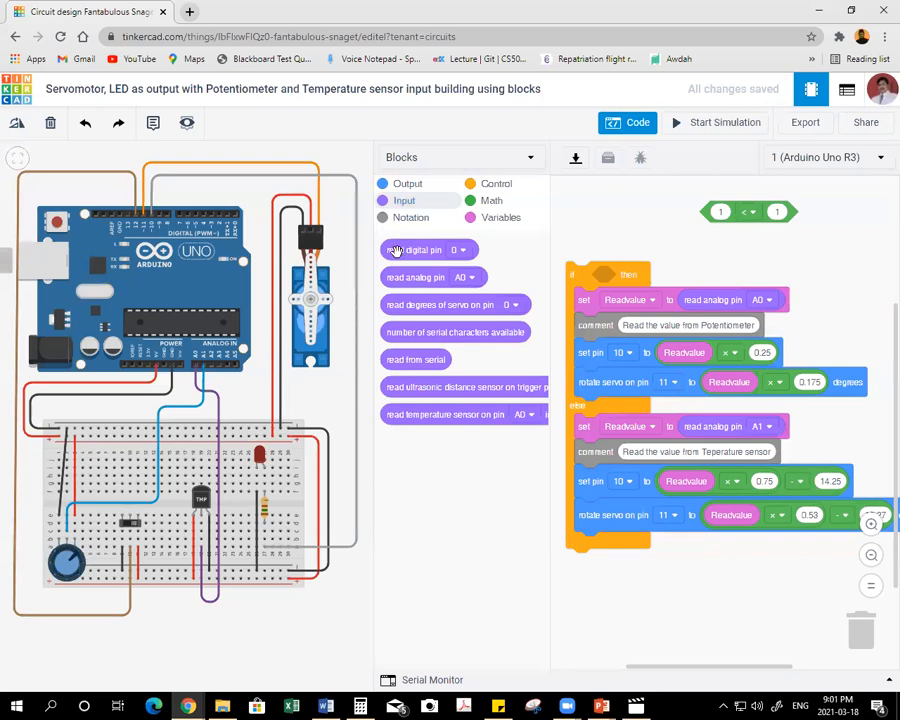
{"action": "left_click_drag", "start_coordinate": [396, 252], "coordinate": [735, 218]}
{"action": "left_click", "coordinate": [790, 214]}
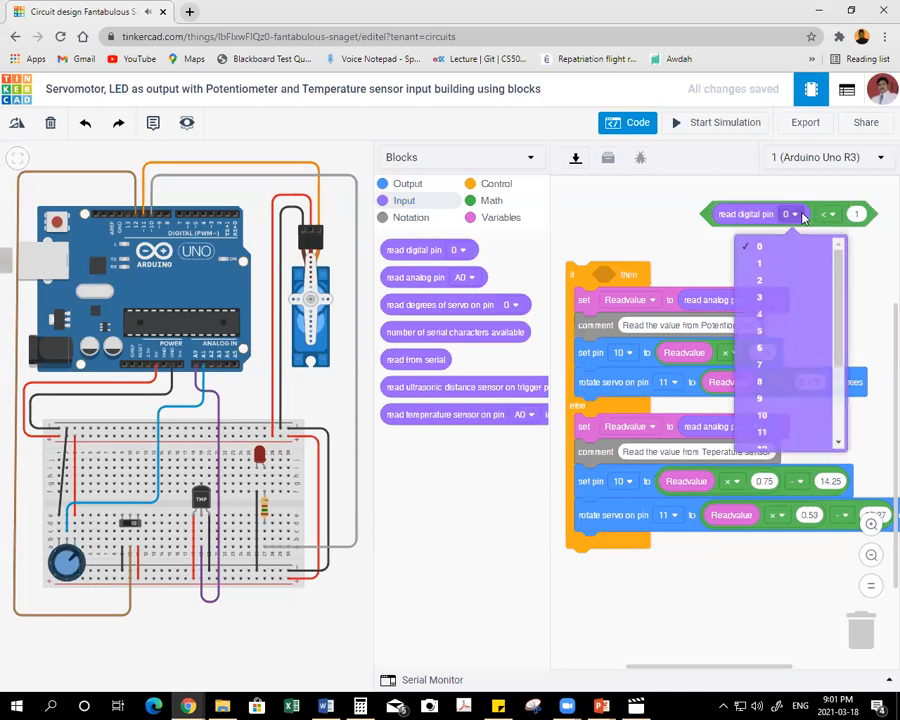
{"action": "left_click", "coordinate": [770, 447]}
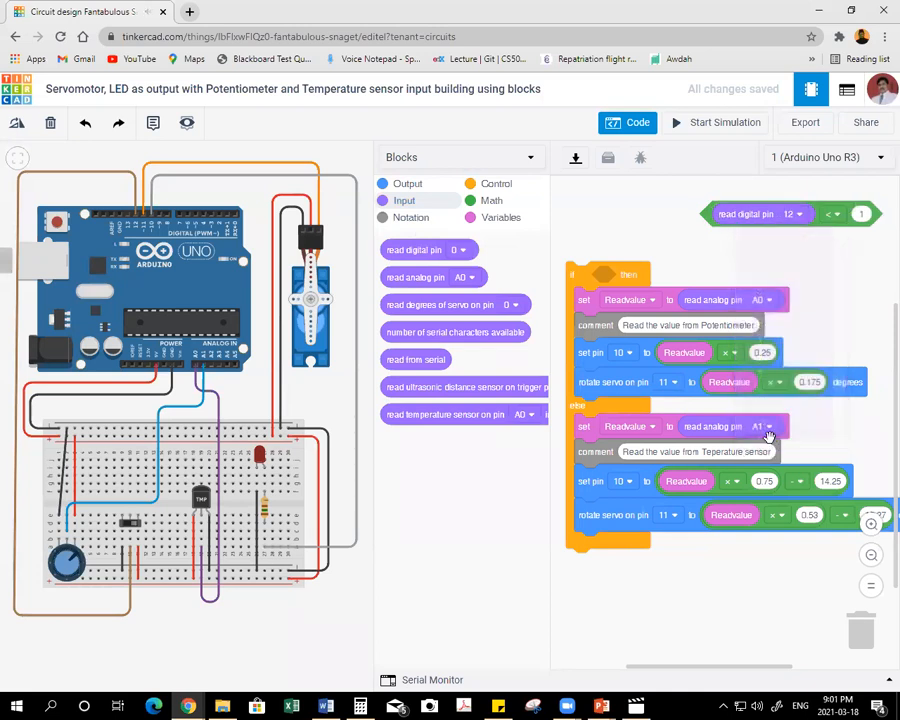
{"action": "left_click_drag", "start_coordinate": [706, 214], "coordinate": [651, 214]}
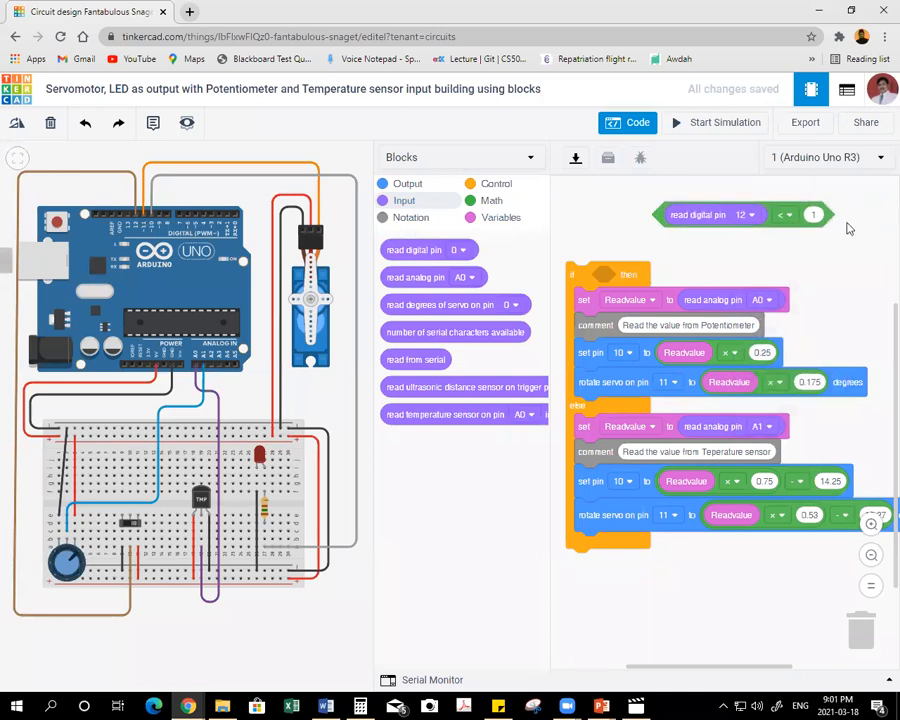
Make the comparison test for equal to 0 and insert it as the if block's condition.
{"action": "left_click", "coordinate": [785, 214]}
{"action": "left_click", "coordinate": [775, 286]}
{"action": "left_click_drag", "start_coordinate": [662, 214], "coordinate": [600, 272]}
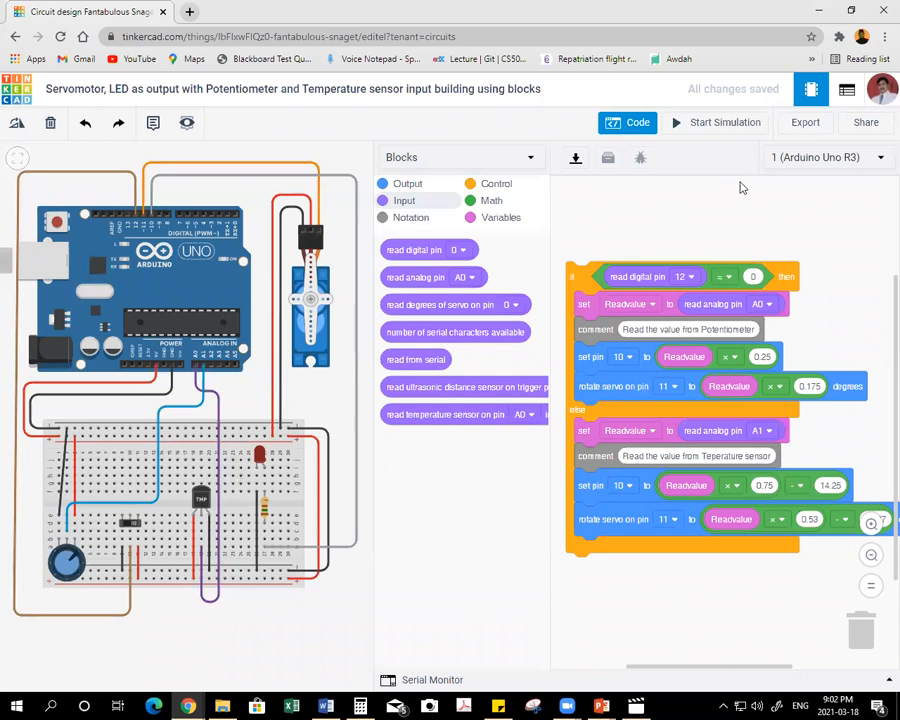
{"action": "left_click_drag", "start_coordinate": [585, 278], "coordinate": [578, 221]}
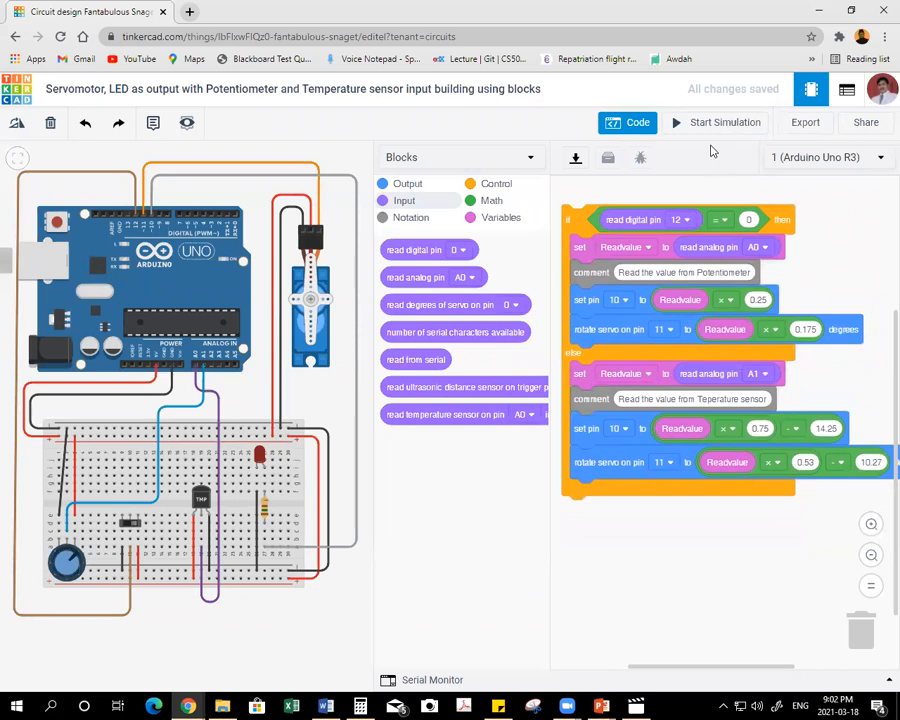
Start the simulation and test the servo and LED by flipping the slideswitch and varying the potentiometer and temperature.
{"action": "left_click", "coordinate": [710, 130]}
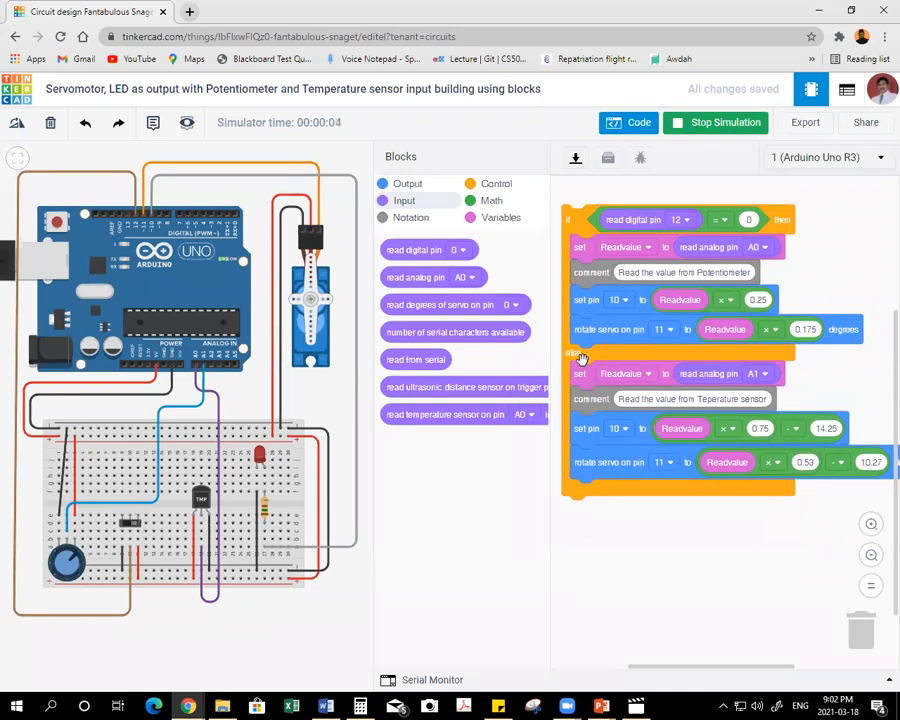
{"action": "left_click", "coordinate": [204, 496]}
{"action": "mouse_move", "coordinate": [197, 472]}
{"action": "left_mouse_down"}
{"action": "mouse_move", "coordinate": [216, 478]}
{"action": "mouse_move", "coordinate": [187, 478]}
{"action": "left_mouse_up"}
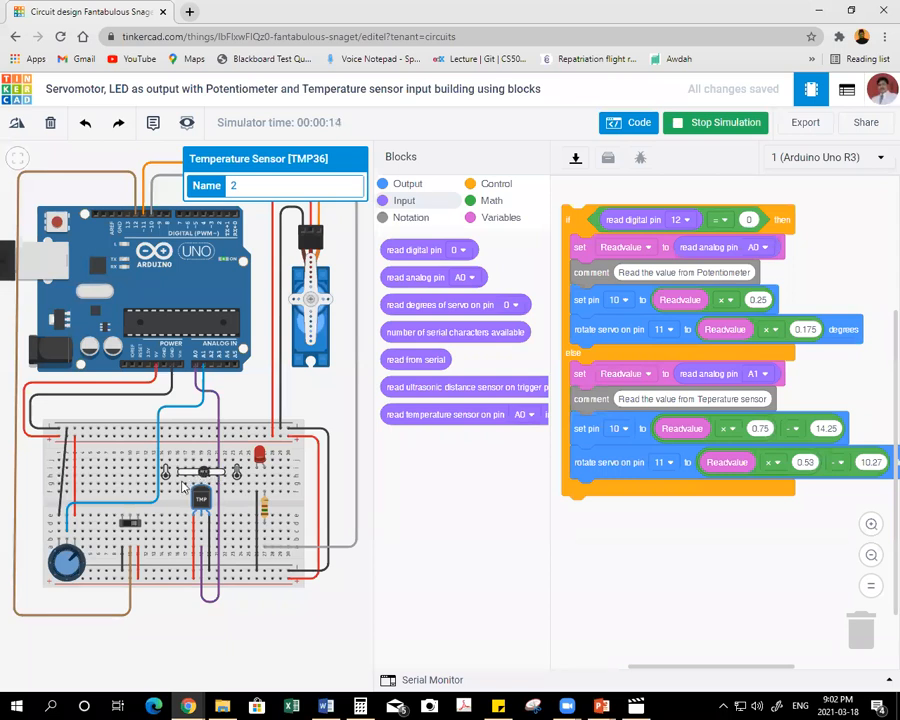
{"action": "left_click", "coordinate": [131, 524]}
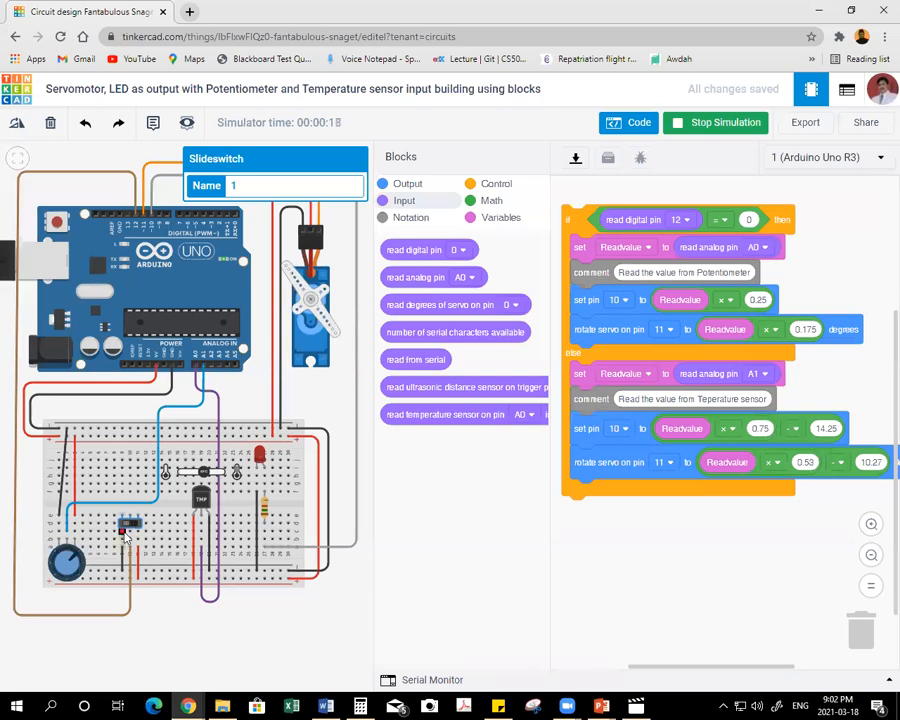
{"action": "mouse_move", "coordinate": [72, 556]}
{"action": "left_mouse_down"}
{"action": "mouse_move", "coordinate": [76, 573]}
{"action": "mouse_move", "coordinate": [58, 573]}
{"action": "mouse_move", "coordinate": [57, 551]}
{"action": "mouse_move", "coordinate": [55, 572]}
{"action": "mouse_move", "coordinate": [78, 570]}
{"action": "mouse_move", "coordinate": [58, 555]}
{"action": "left_mouse_up"}
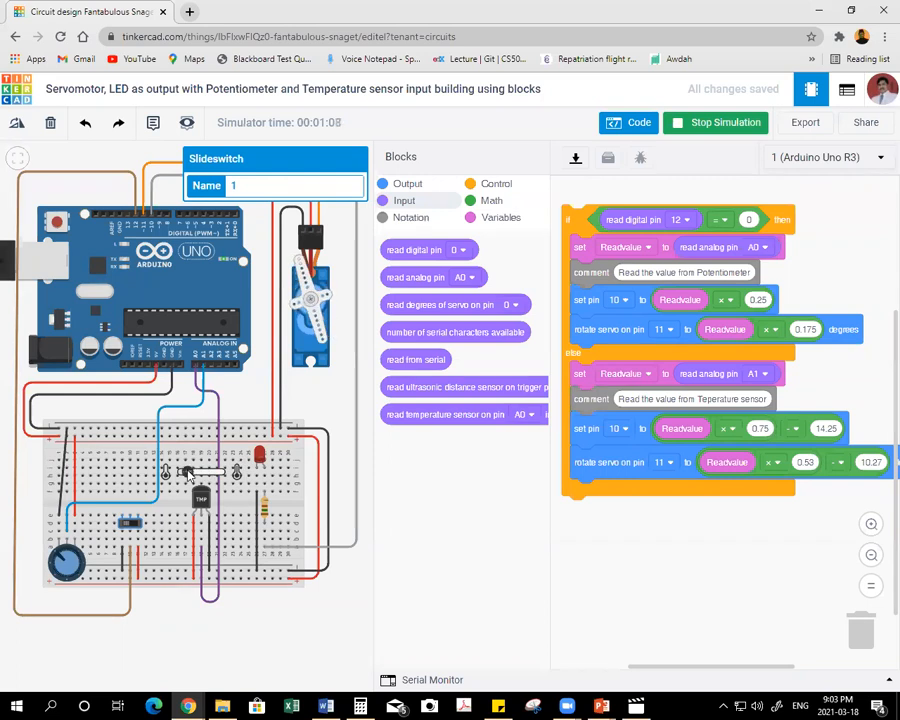
{"action": "left_click", "coordinate": [217, 477]}
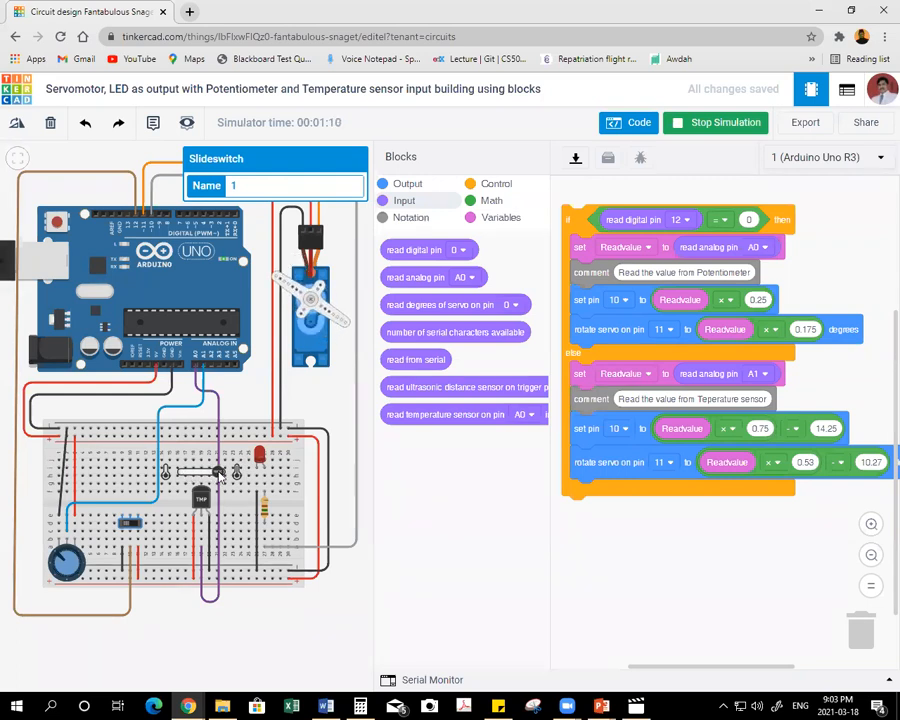
{"action": "left_click", "coordinate": [197, 475]}
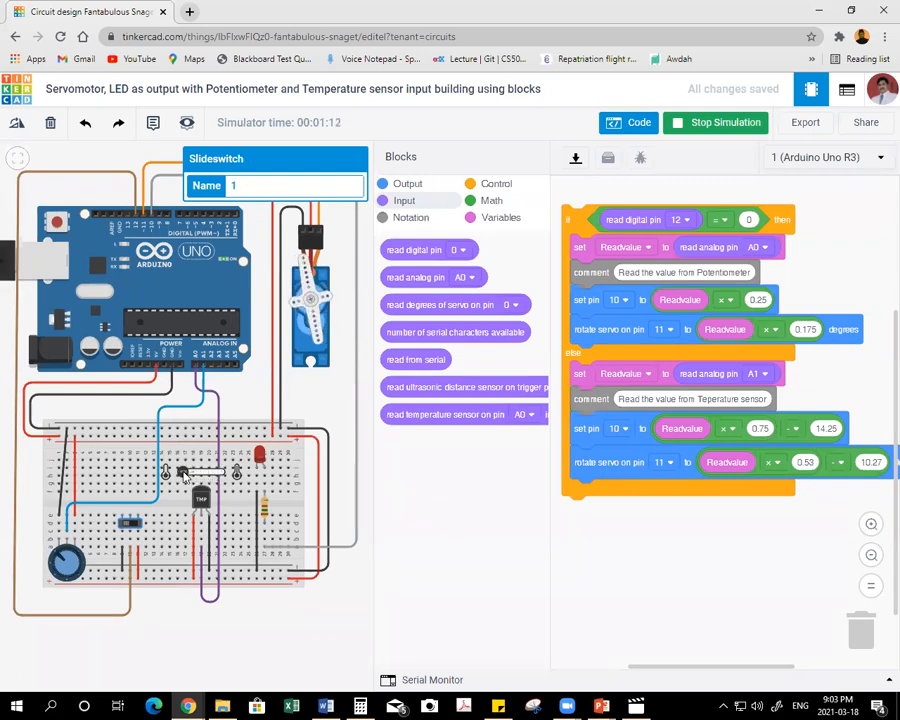
{"action": "left_click", "coordinate": [211, 477]}
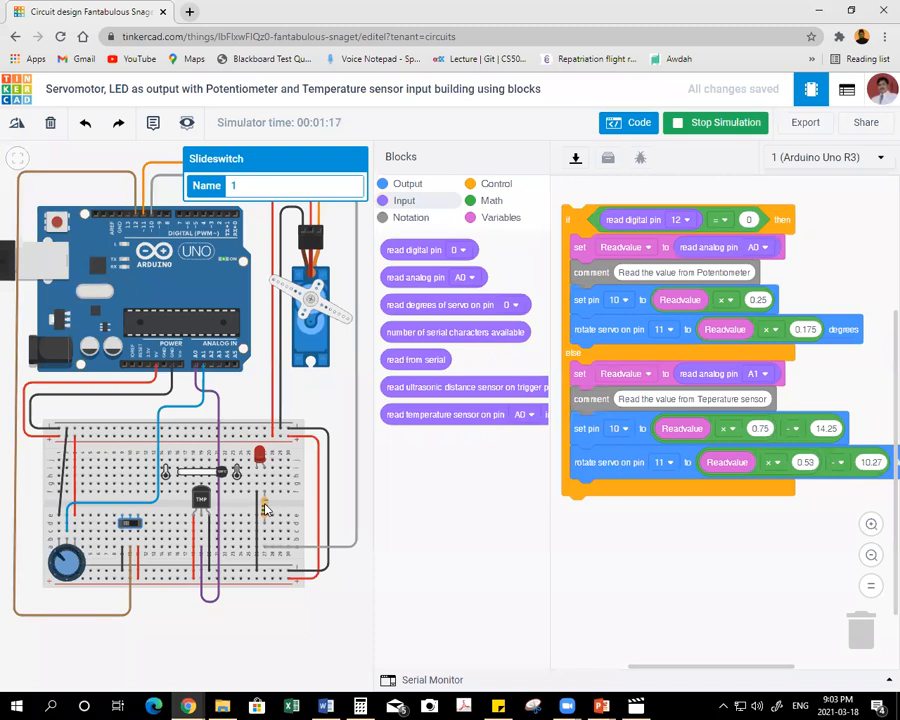
Set the resistance of the resistor beside the LED to 100 Ω.
{"action": "left_click", "coordinate": [265, 509]}
{"action": "double_click", "coordinate": [285, 208]}
{"action": "type", "text": "100"}
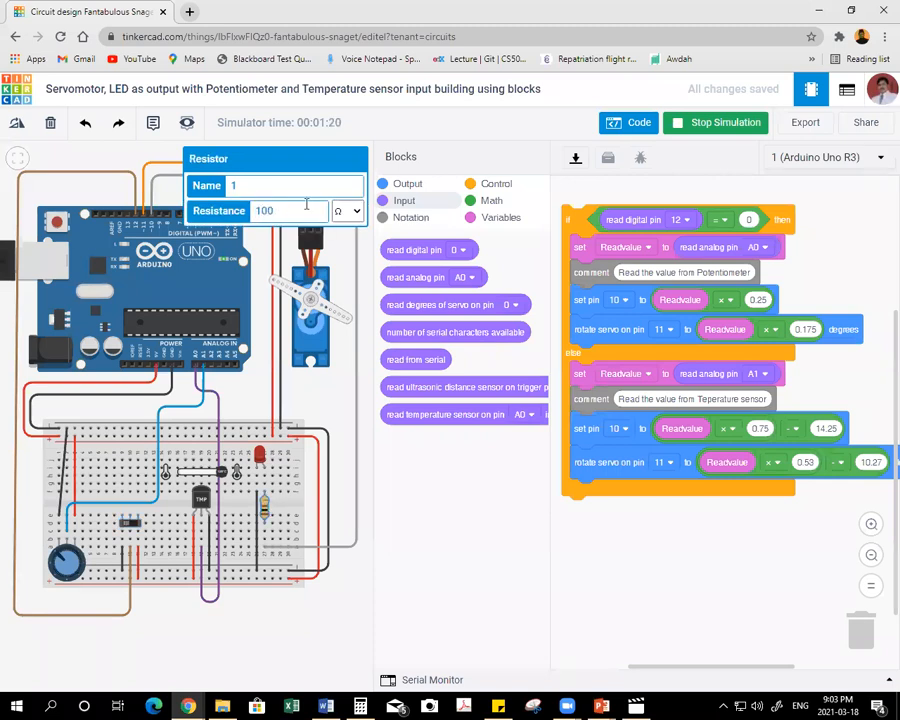
{"action": "left_click", "coordinate": [321, 402]}
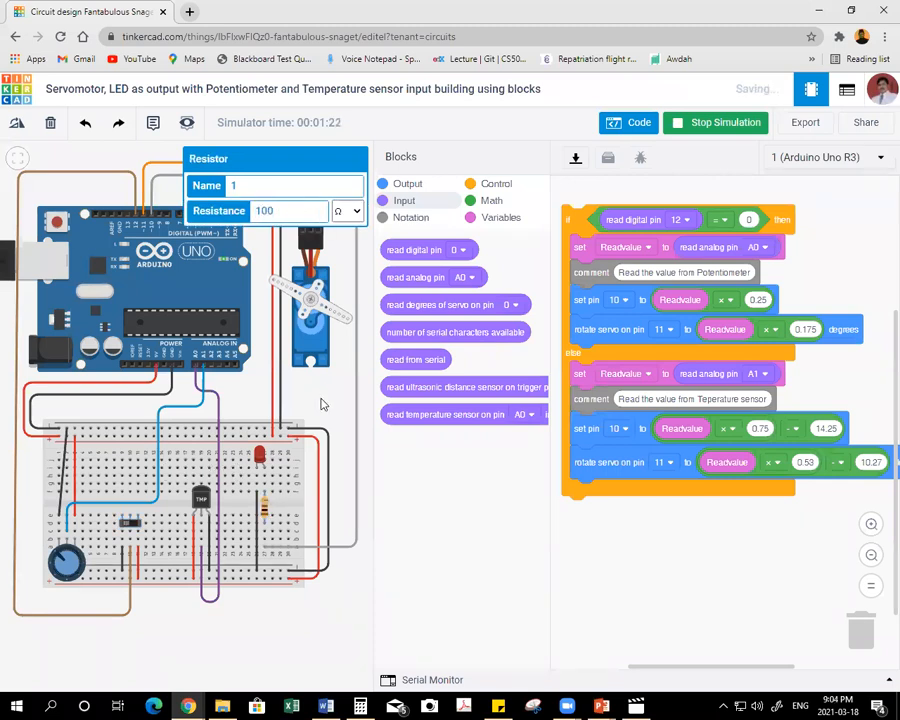
Retest the LED and servo with the new resistor by varying the temperature, slideswitch position and potentiometer in the running simulation.
{"action": "left_click", "coordinate": [216, 490]}
{"action": "left_click_drag", "start_coordinate": [224, 476], "coordinate": [181, 482]}
{"action": "left_click", "coordinate": [131, 527]}
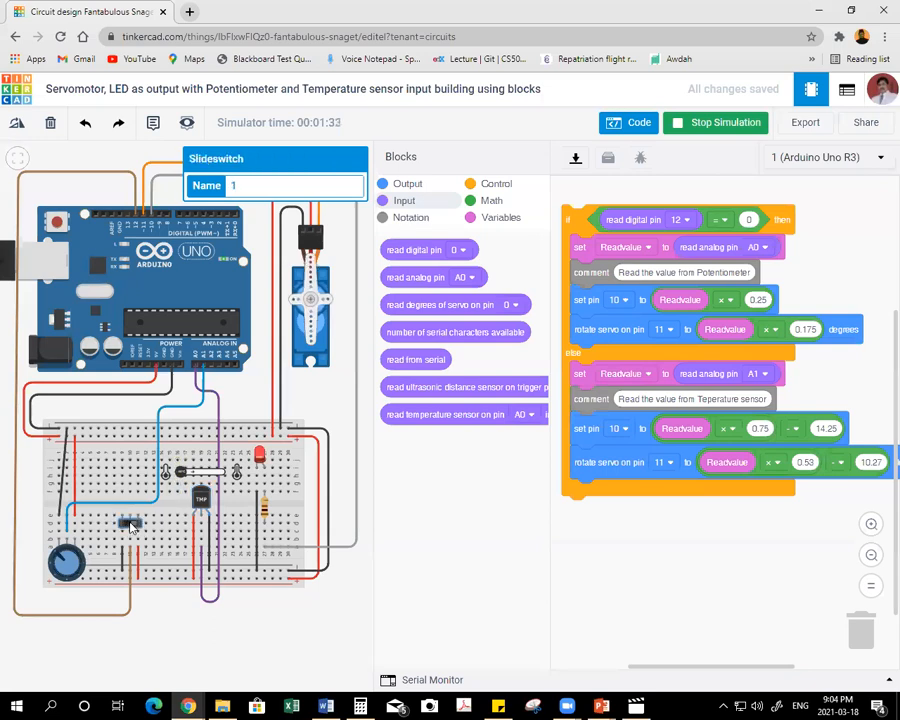
{"action": "left_click", "coordinate": [62, 560]}
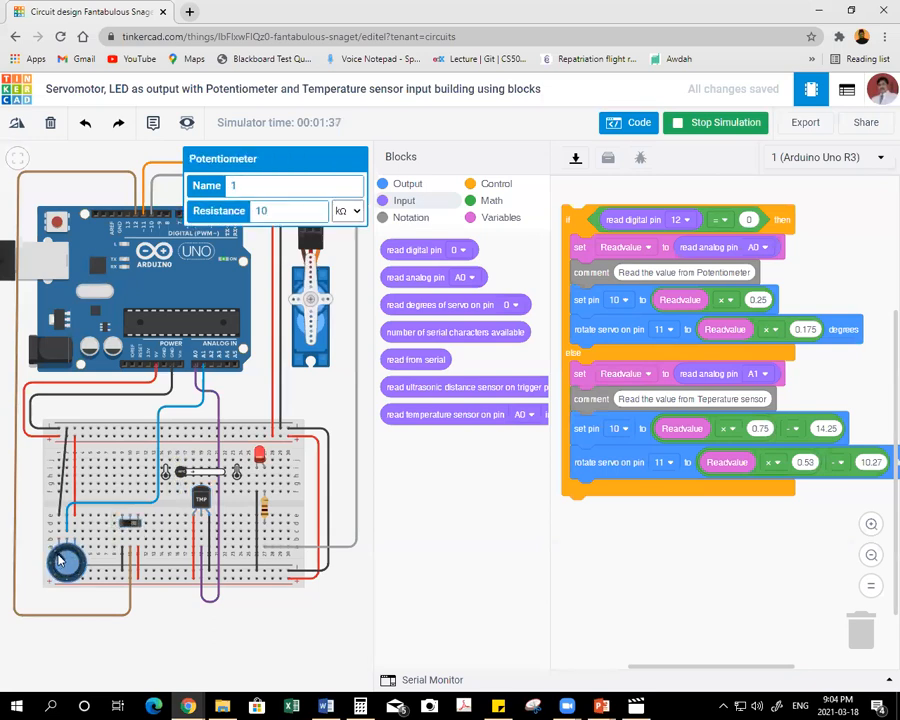
{"action": "mouse_move", "coordinate": [57, 563]}
{"action": "left_mouse_down"}
{"action": "mouse_move", "coordinate": [67, 571]}
{"action": "mouse_move", "coordinate": [75, 557]}
{"action": "mouse_move", "coordinate": [60, 562]}
{"action": "mouse_move", "coordinate": [52, 551]}
{"action": "mouse_move", "coordinate": [70, 556]}
{"action": "mouse_move", "coordinate": [80, 580]}
{"action": "mouse_move", "coordinate": [60, 560]}
{"action": "mouse_move", "coordinate": [67, 547]}
{"action": "mouse_move", "coordinate": [57, 549]}
{"action": "left_mouse_up"}
{"action": "left_click", "coordinate": [181, 475]}
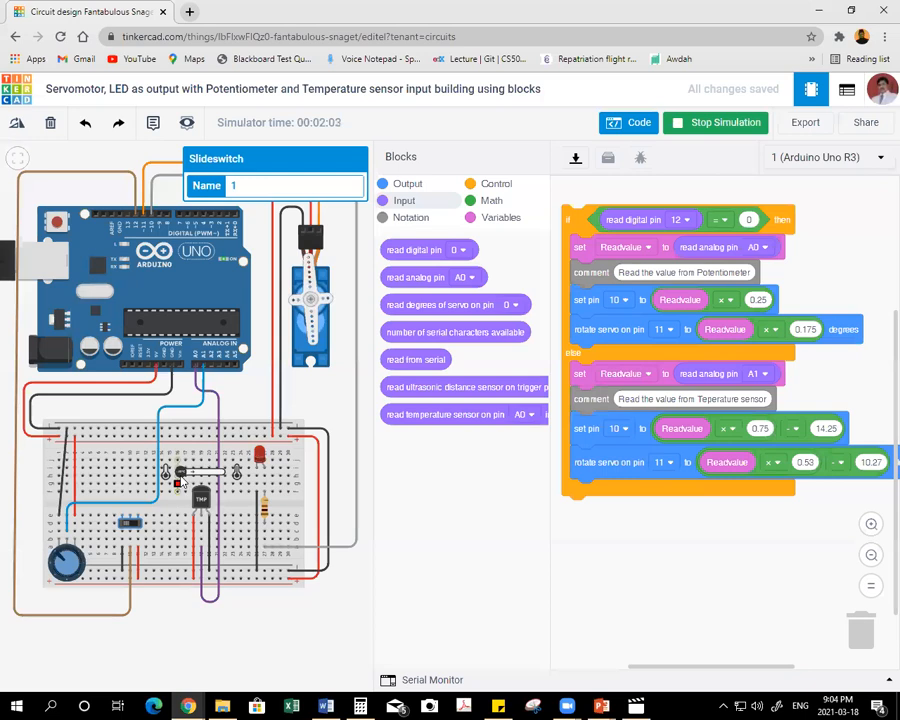
{"action": "left_click", "coordinate": [195, 474]}
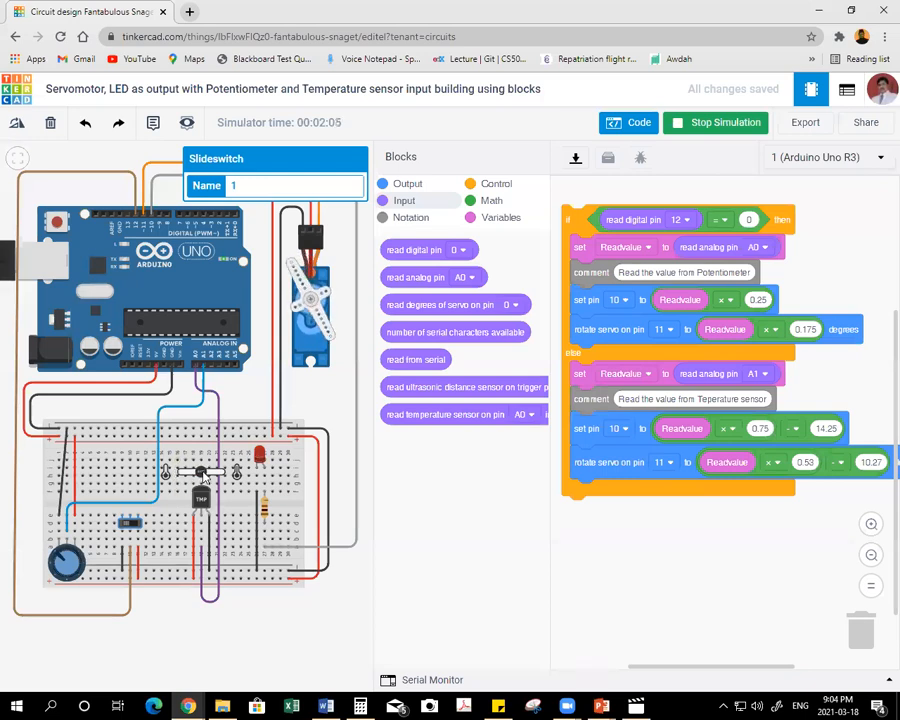
Vary the temperature sensor's reading in the running simulation to check the servo and LED, and stop the simulation.
{"action": "left_click", "coordinate": [193, 475]}
{"action": "left_click", "coordinate": [195, 474]}
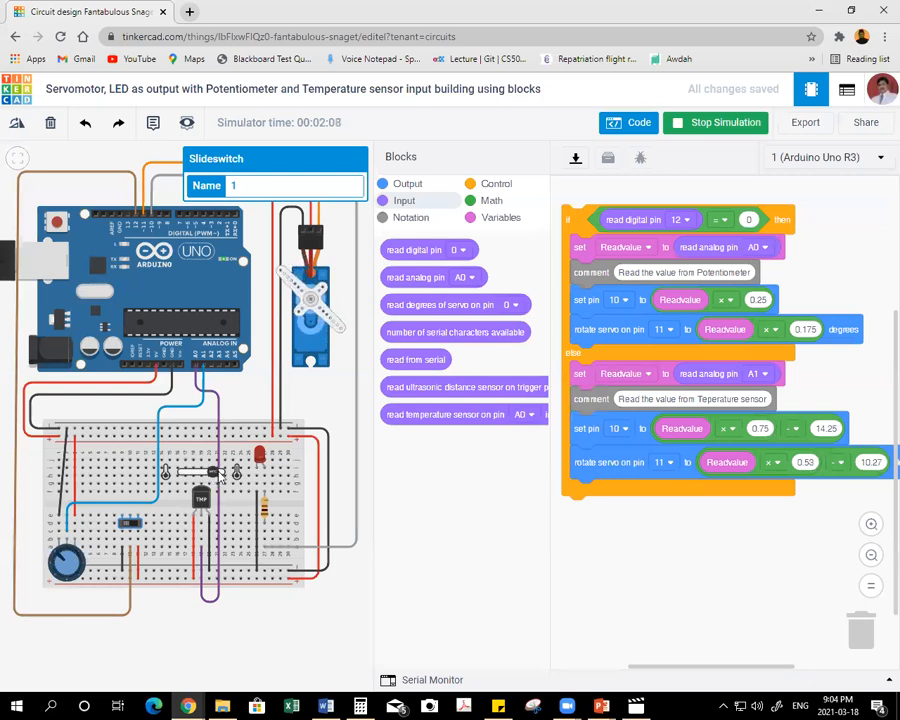
{"action": "left_click", "coordinate": [228, 478]}
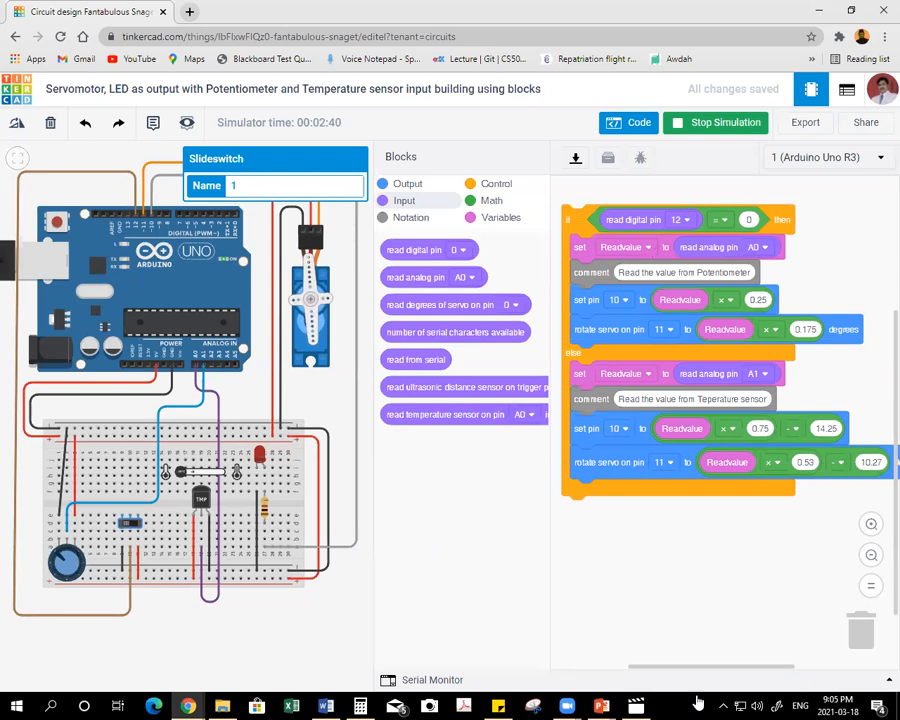
{"action": "mouse_move", "coordinate": [567, 705]}
{"action": "left_click", "coordinate": [697, 122]}
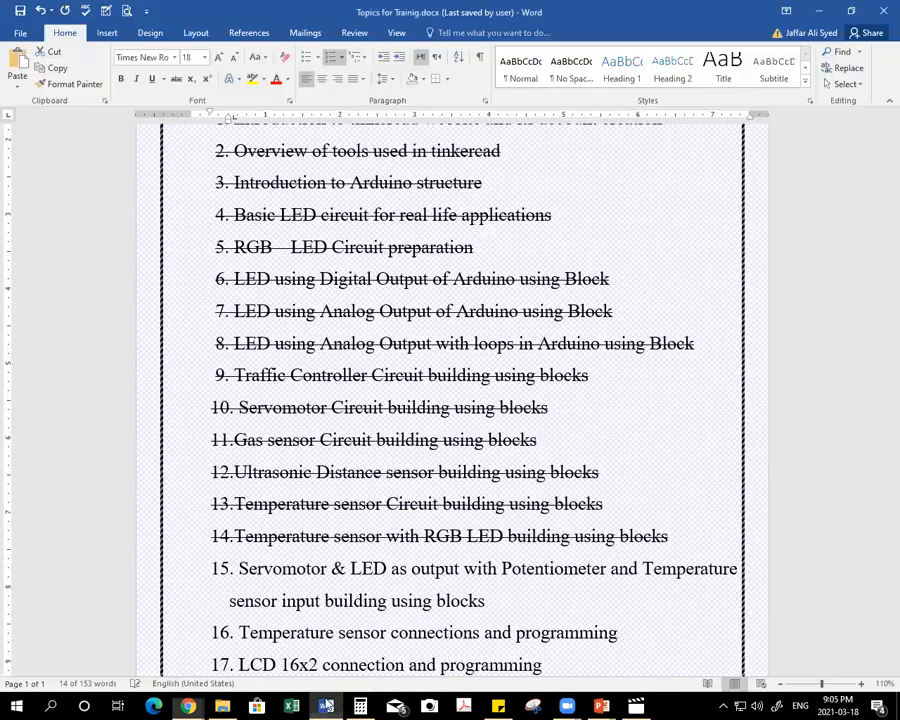
Switch to the training topics document in Word and strike through both lines of topic 15.
{"action": "key", "text": "alt+Tab"}
{"action": "left_click", "coordinate": [168, 573]}
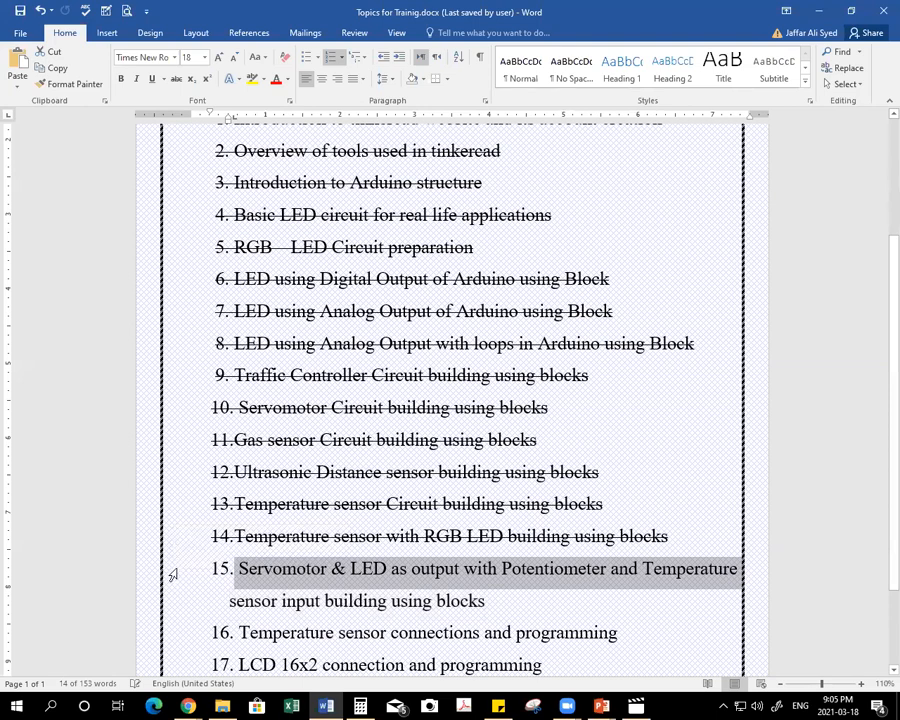
{"action": "left_click_drag", "start_coordinate": [172, 575], "coordinate": [172, 608]}
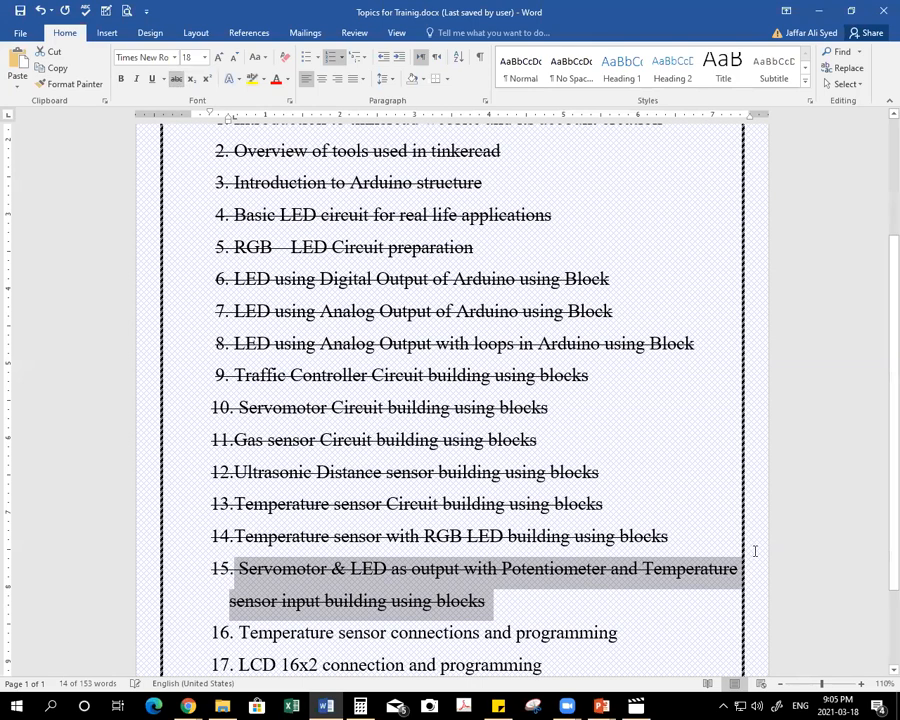
{"action": "left_click", "coordinate": [684, 541]}
Copy the topic 17 title, "LCD 16x2 connection and programming", from the topics list.
{"action": "scroll", "coordinate": [530, 534], "scroll_direction": "down", "scroll_amount": 1}
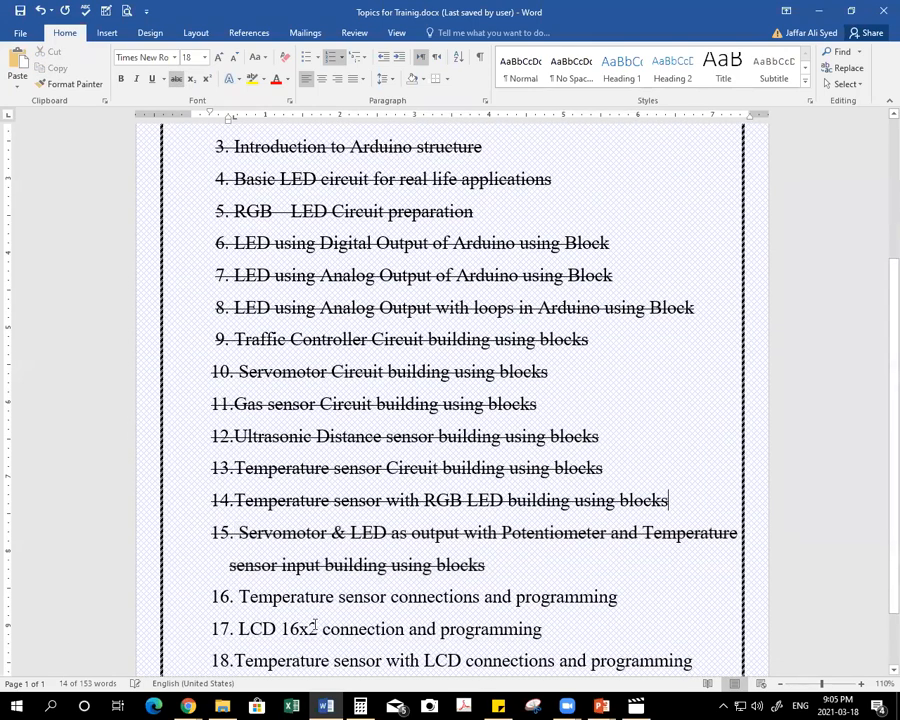
{"action": "scroll", "coordinate": [300, 615], "scroll_direction": "down", "scroll_amount": 1}
{"action": "left_click_drag", "start_coordinate": [241, 593], "coordinate": [545, 594]}
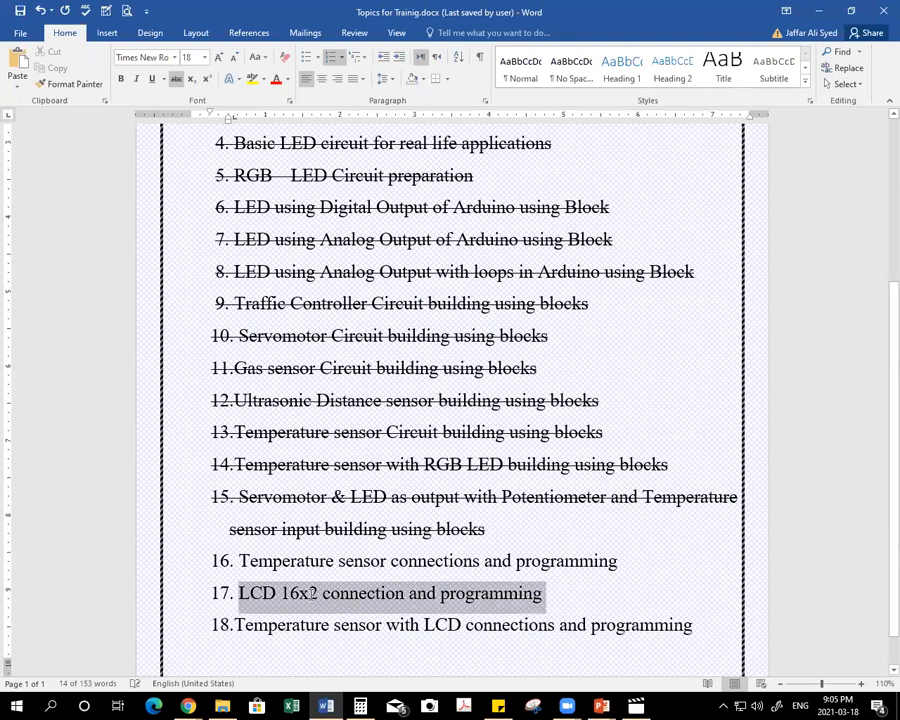
{"action": "left_click", "coordinate": [622, 588]}
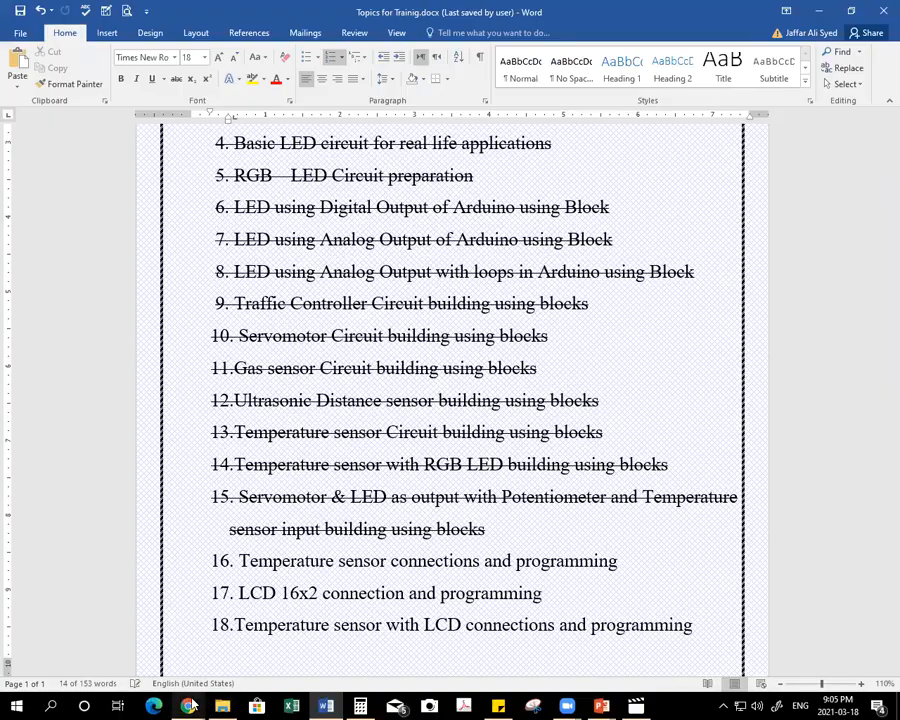
Switch back to Tinkercad in the browser and create a new circuit from the circuits dashboard.
{"action": "left_click", "coordinate": [185, 445]}
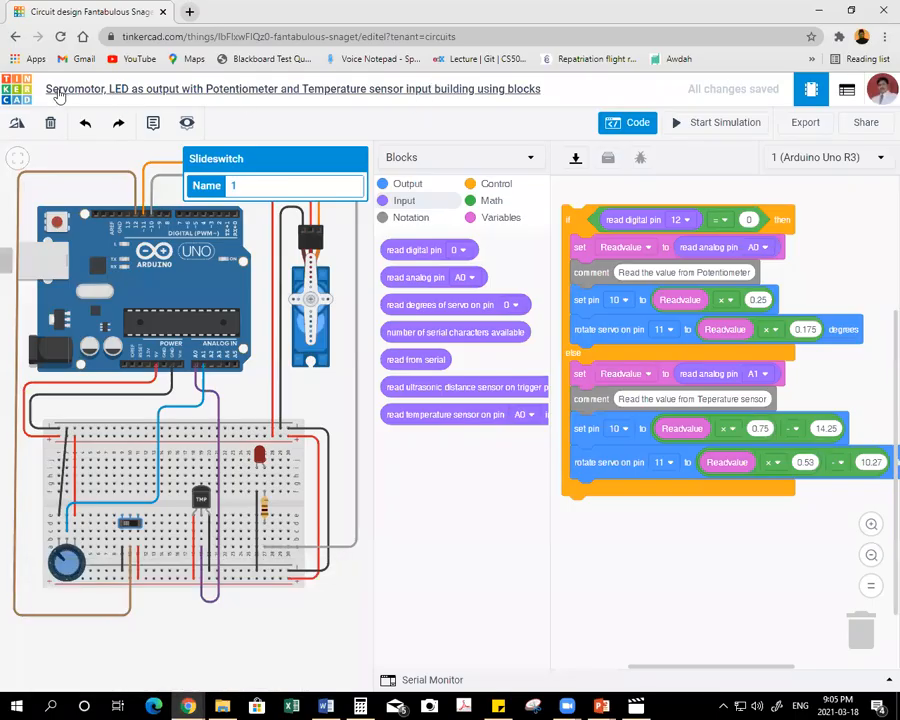
{"action": "left_click", "coordinate": [8, 95]}
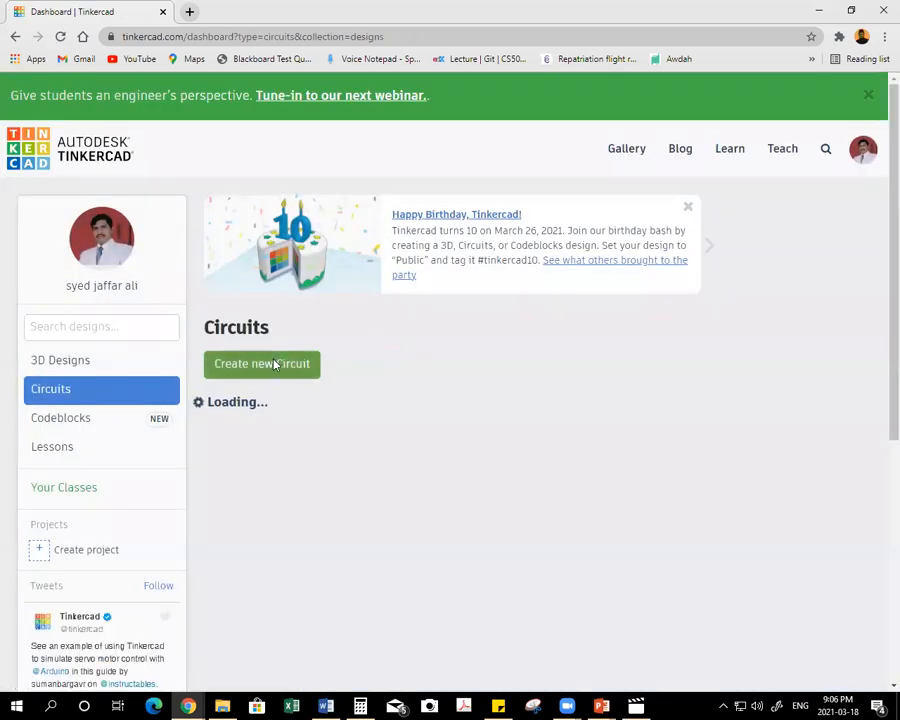
{"action": "left_click", "coordinate": [280, 371]}
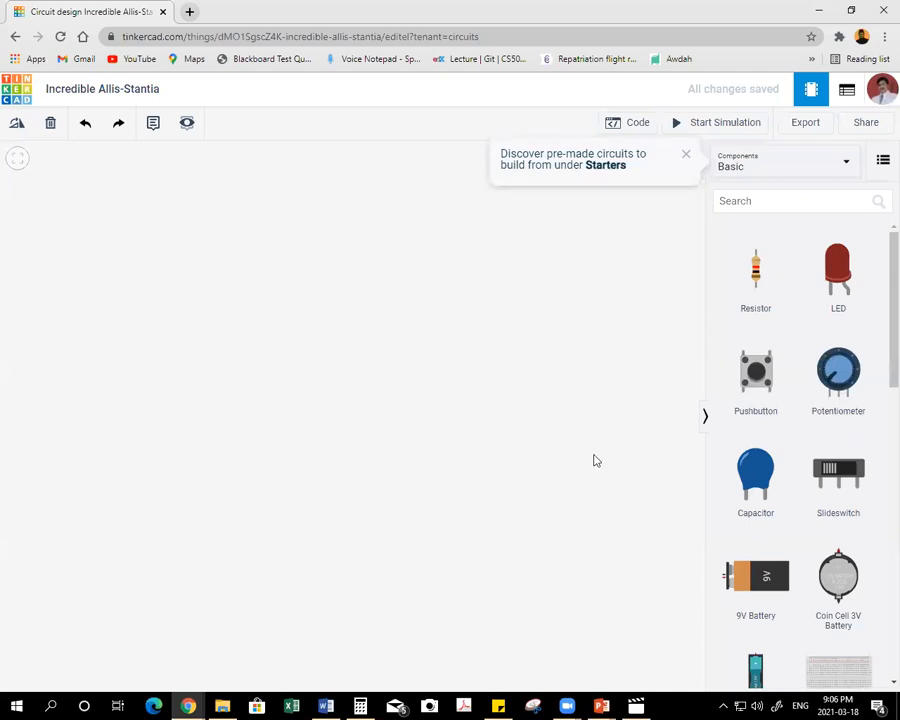
Rename the new circuit with the copied title "LCD 16x2 connection and programming".
{"action": "left_click", "coordinate": [155, 90]}
{"action": "key", "text": "ctrl+v"}
{"action": "key", "text": "Home"}
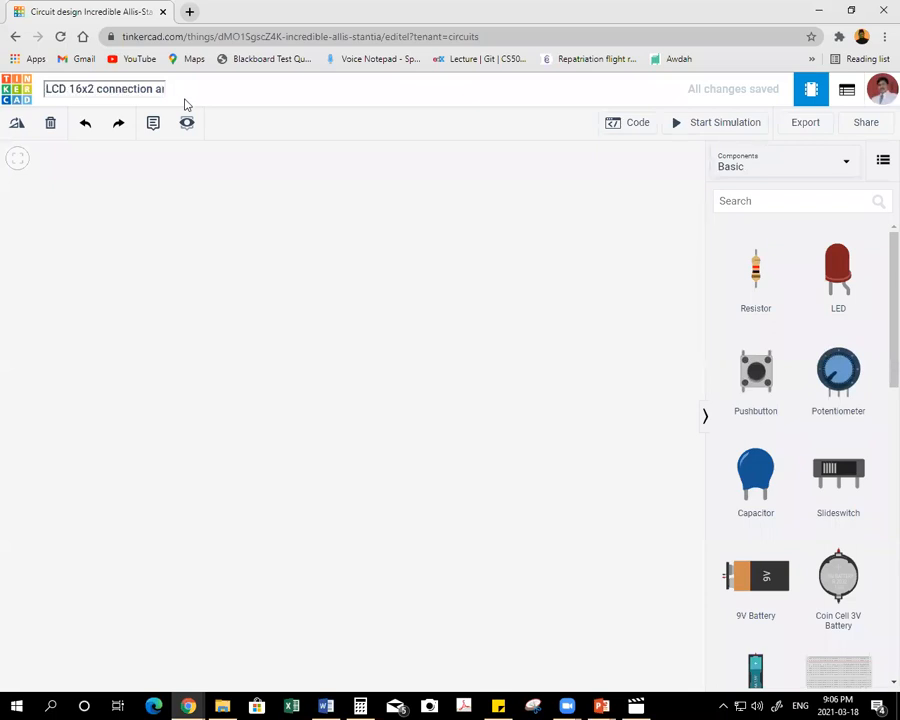
{"action": "left_click", "coordinate": [127, 204]}
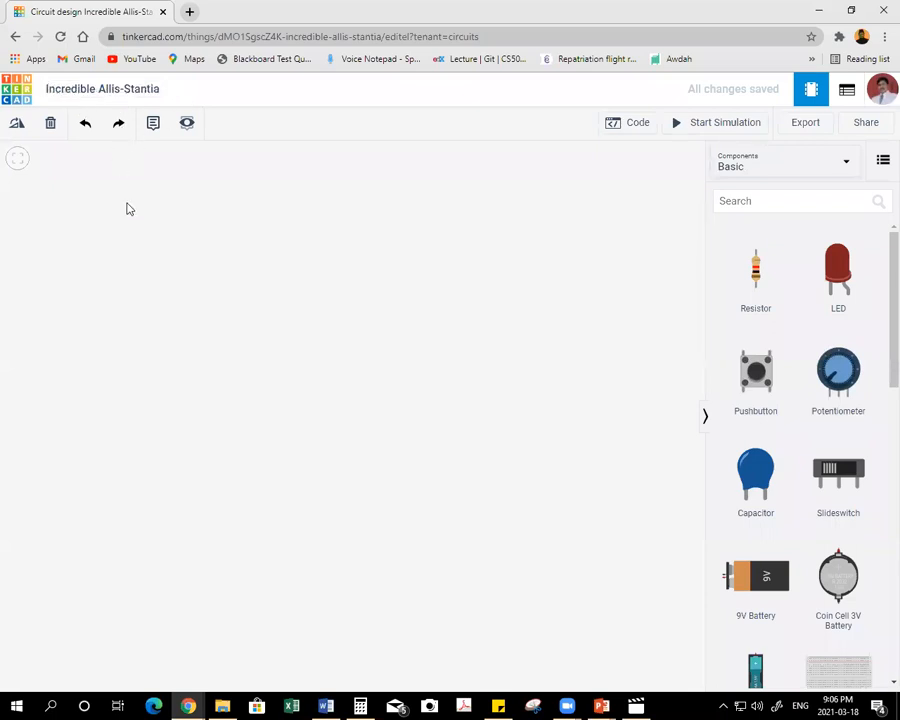
Place an Arduino Uno R3 in the upper middle of the empty workplane.
{"action": "scroll", "coordinate": [815, 380], "scroll_direction": "down", "scroll_amount": 2}
{"action": "scroll", "coordinate": [810, 380], "scroll_direction": "down", "scroll_amount": 2}
{"action": "left_click_drag", "start_coordinate": [130, 327], "coordinate": [412, 309]}
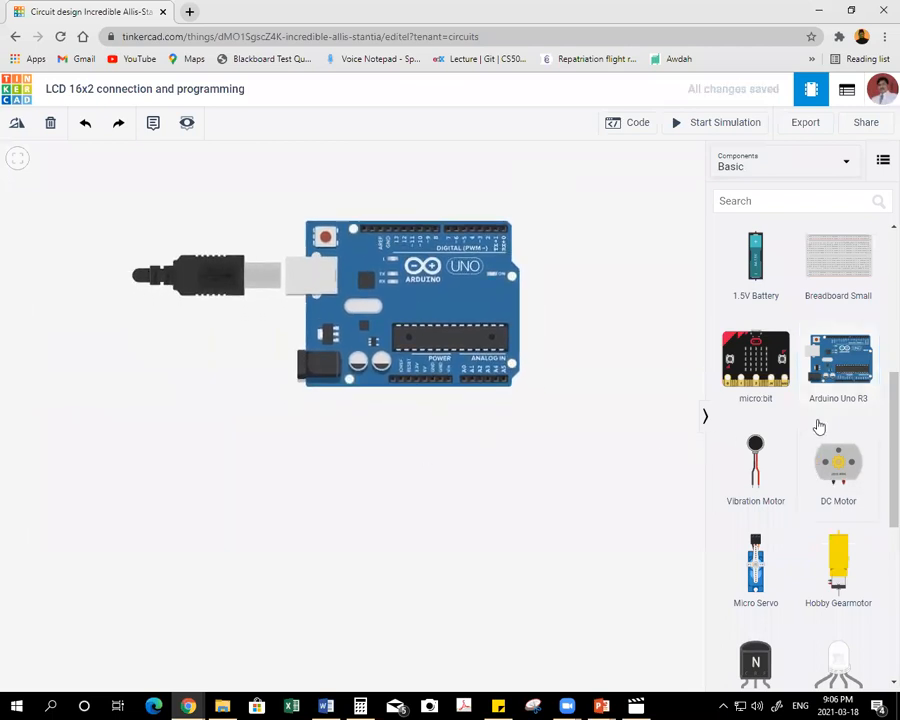
Show all available components and place an LCD 16 x 2 below the Arduino.
{"action": "scroll", "coordinate": [815, 380], "scroll_direction": "up", "scroll_amount": 3}
{"action": "left_click", "coordinate": [772, 164]}
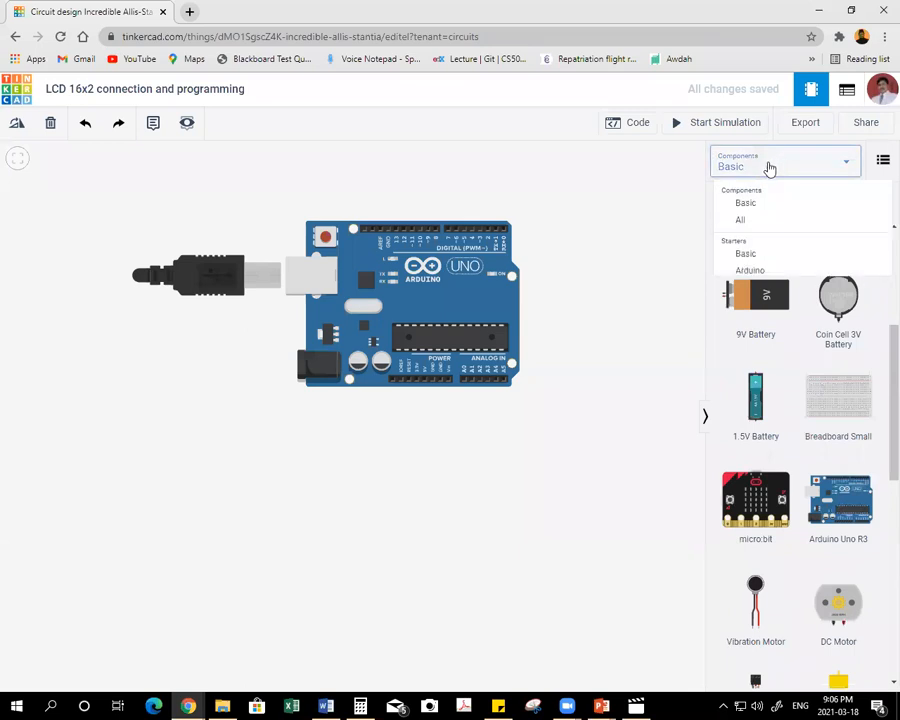
{"action": "left_click", "coordinate": [758, 222]}
{"action": "scroll", "coordinate": [826, 455], "scroll_direction": "down", "scroll_amount": 1}
{"action": "scroll", "coordinate": [828, 459], "scroll_direction": "down", "scroll_amount": 8}
{"action": "scroll", "coordinate": [828, 459], "scroll_direction": "down", "scroll_amount": 8}
{"action": "scroll", "coordinate": [828, 459], "scroll_direction": "down", "scroll_amount": 5}
{"action": "scroll", "coordinate": [828, 459], "scroll_direction": "up", "scroll_amount": 12}
{"action": "scroll", "coordinate": [828, 459], "scroll_direction": "up", "scroll_amount": 10}
{"action": "scroll", "coordinate": [828, 459], "scroll_direction": "down", "scroll_amount": 10}
{"action": "scroll", "coordinate": [828, 459], "scroll_direction": "down", "scroll_amount": 12}
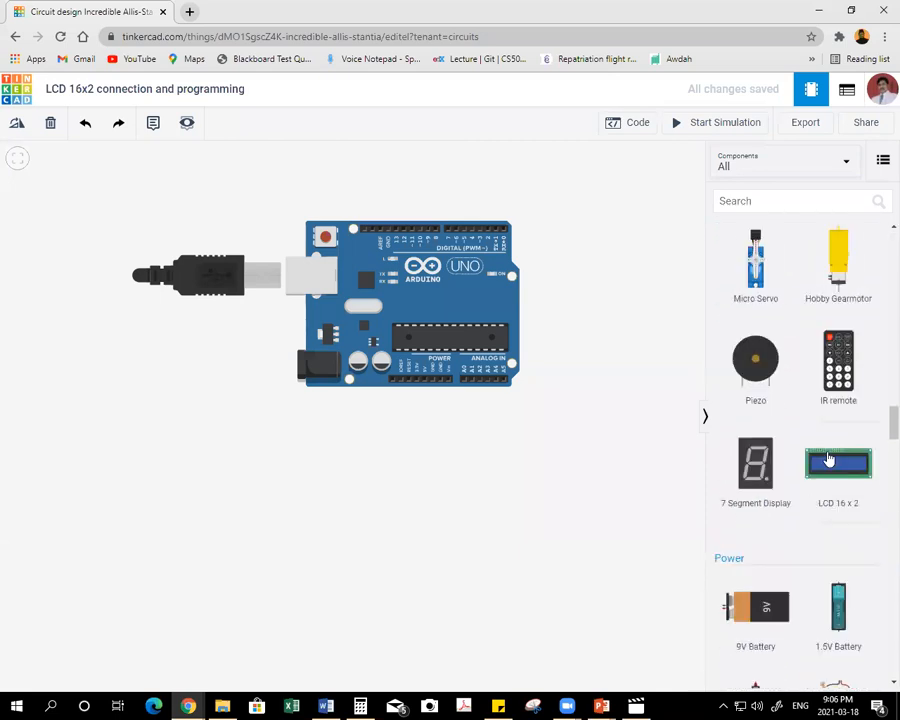
{"action": "scroll", "coordinate": [828, 459], "scroll_direction": "down", "scroll_amount": 4}
{"action": "scroll", "coordinate": [826, 420], "scroll_direction": "up", "scroll_amount": 3}
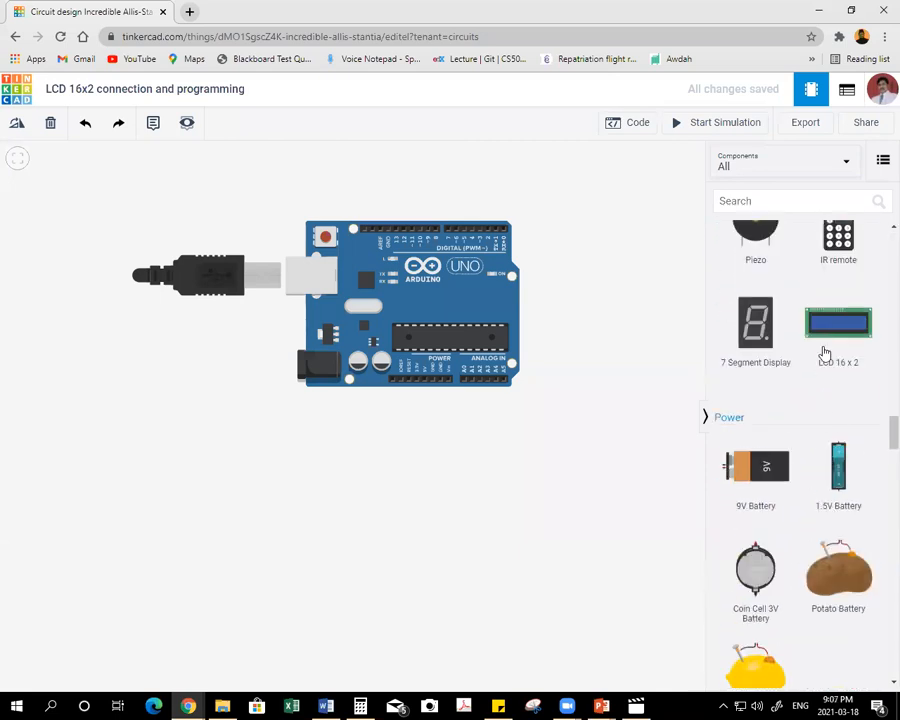
{"action": "left_click", "coordinate": [233, 515]}
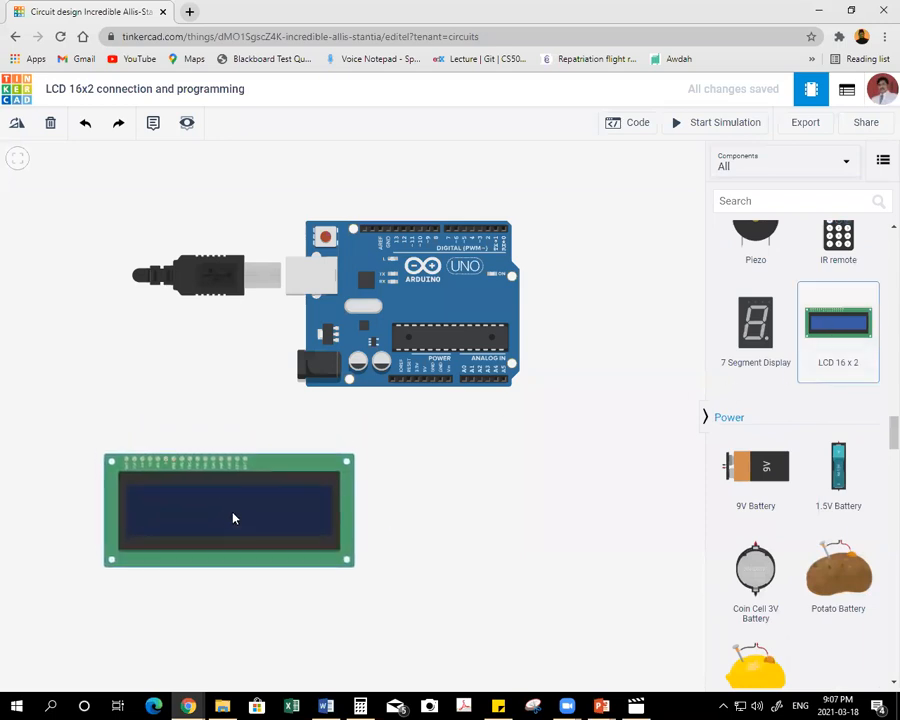
Place a Breadboard Mini beside the Arduino, above the LCD.
{"action": "scroll", "coordinate": [788, 500], "scroll_direction": "down", "scroll_amount": 1}
{"action": "scroll", "coordinate": [790, 498], "scroll_direction": "down", "scroll_amount": 1}
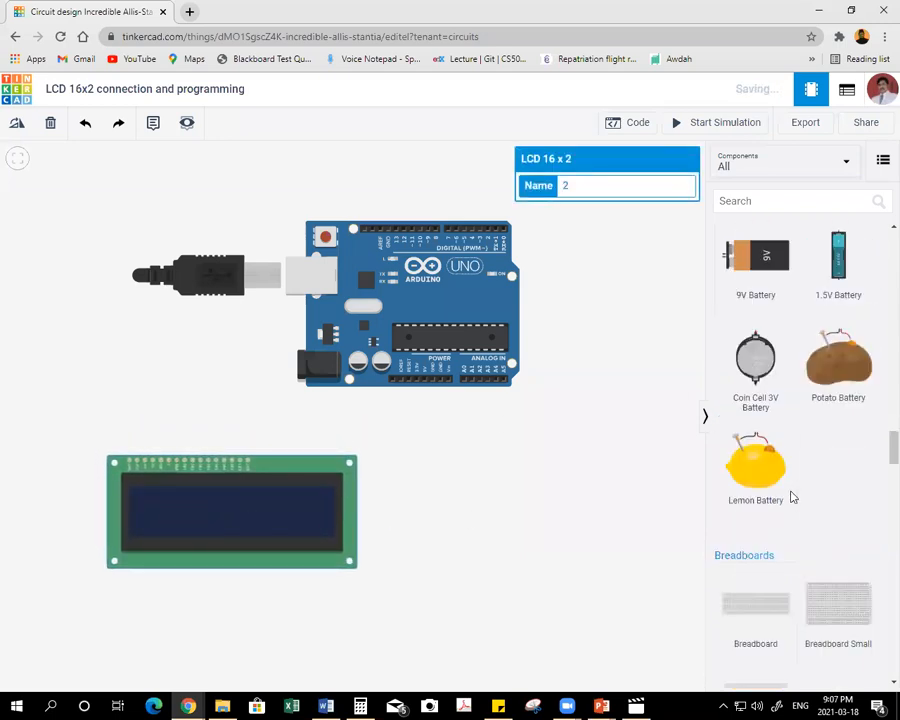
{"action": "scroll", "coordinate": [792, 497], "scroll_direction": "down", "scroll_amount": 1}
{"action": "left_click", "coordinate": [755, 635]}
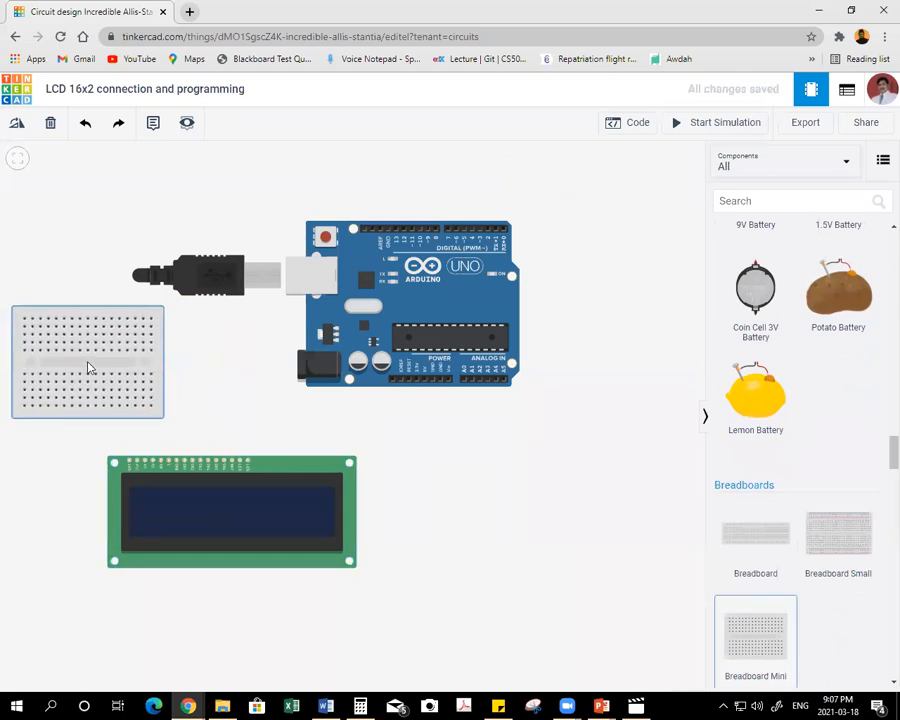
{"action": "left_click", "coordinate": [100, 368]}
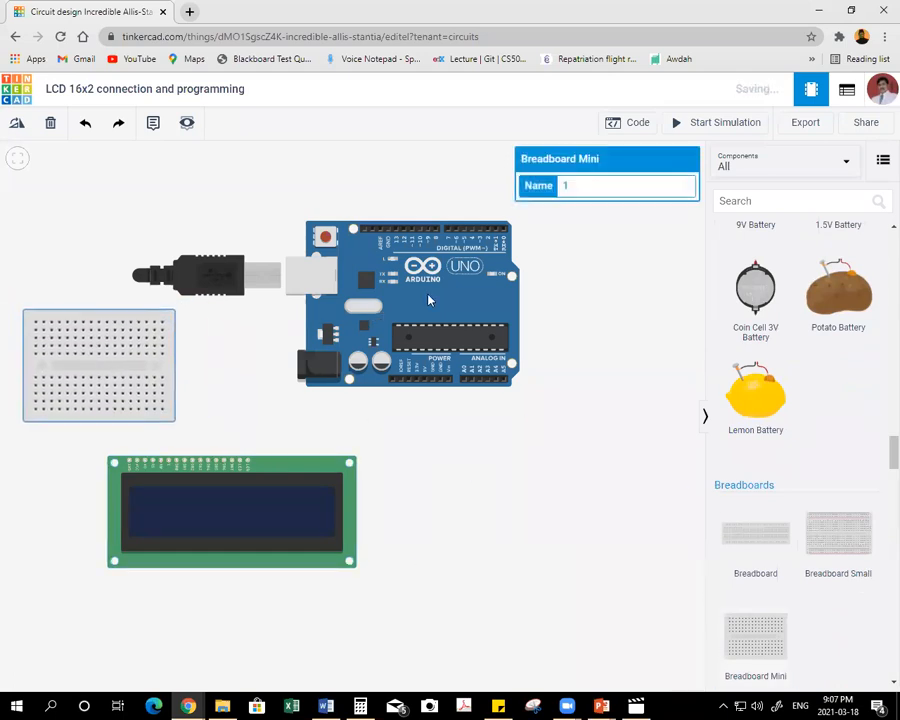
Rotate the Arduino Uno R3 by 180° and align the Breadboard Mini and LCD so the breadboard sits directly above the LCD.
{"action": "left_click", "coordinate": [17, 123]}
{"action": "left_click", "coordinate": [17, 123]}
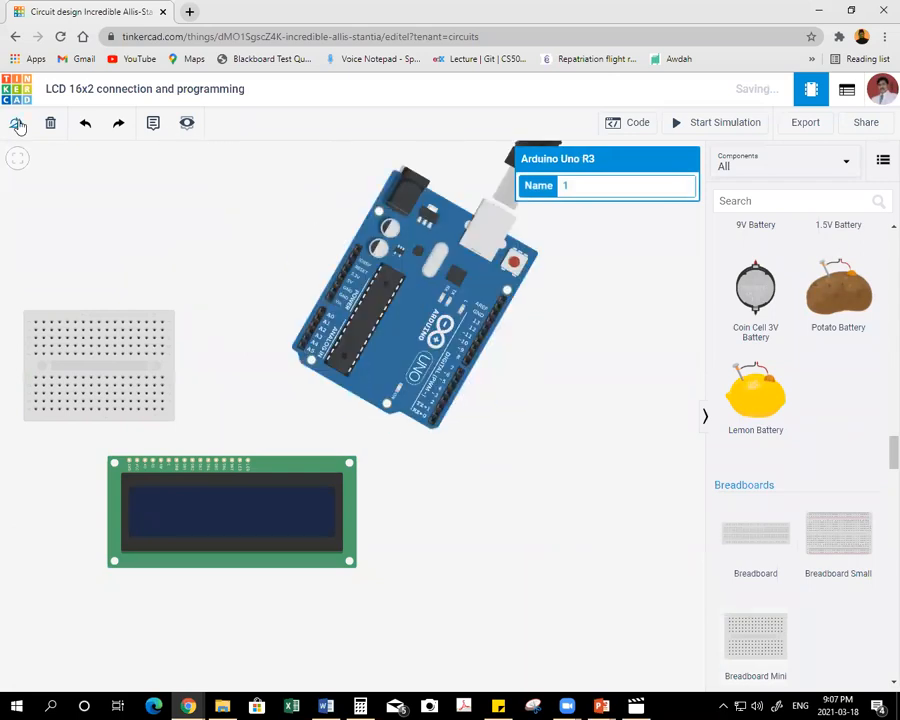
{"action": "left_click", "coordinate": [17, 123]}
{"action": "left_click", "coordinate": [17, 123]}
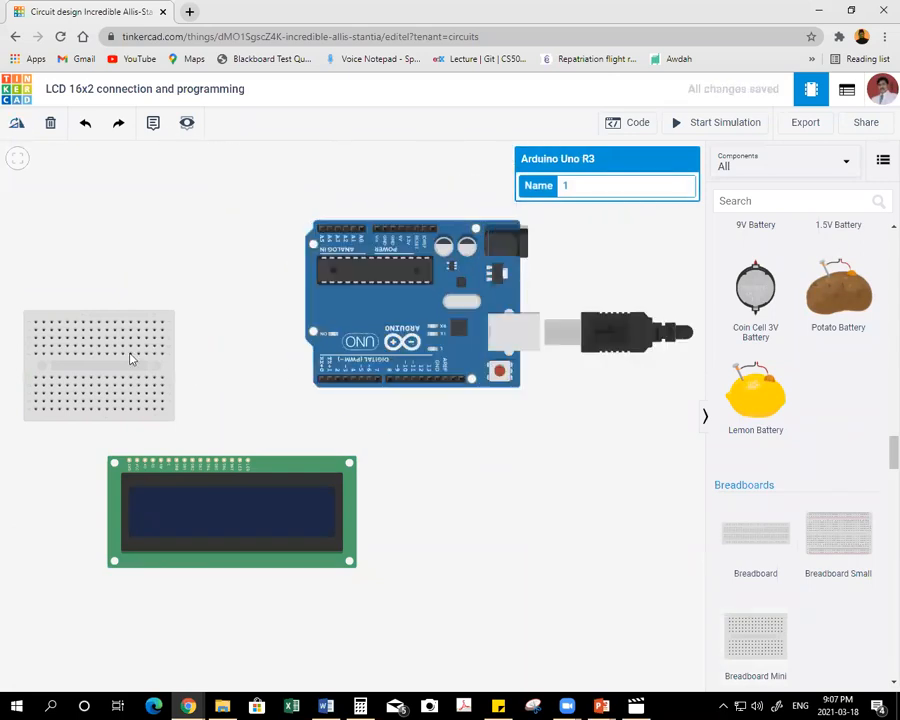
{"action": "left_click_drag", "start_coordinate": [132, 356], "coordinate": [196, 343]}
{"action": "left_click_drag", "start_coordinate": [256, 458], "coordinate": [243, 444]}
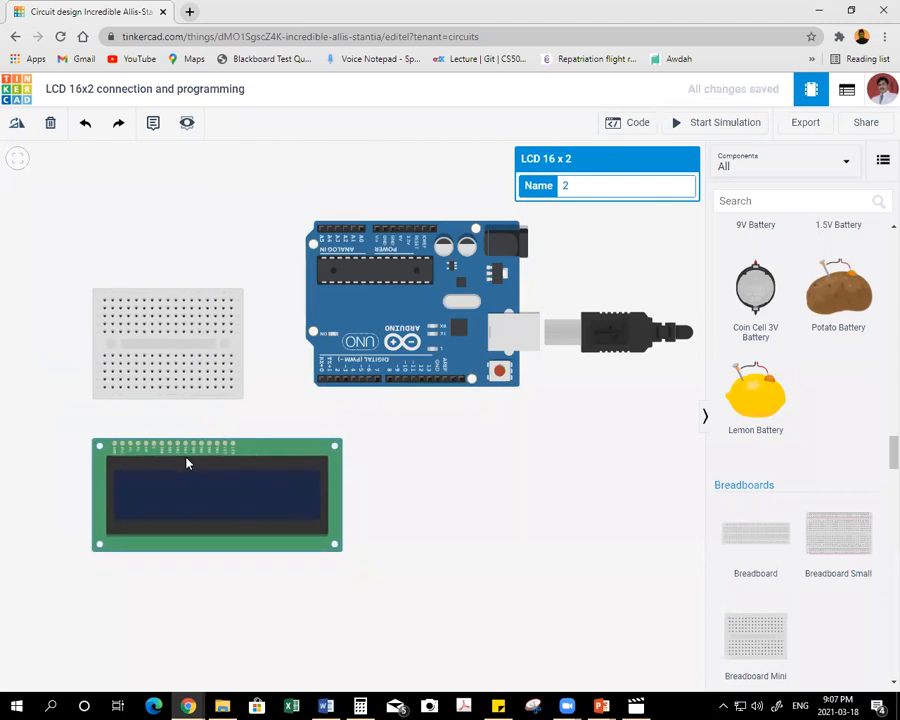
Examine the LCD's pin row and labels, from GND and VCC through the data pins to the LED pins.
{"action": "scroll", "coordinate": [96, 456], "scroll_direction": "up", "scroll_amount": 5}
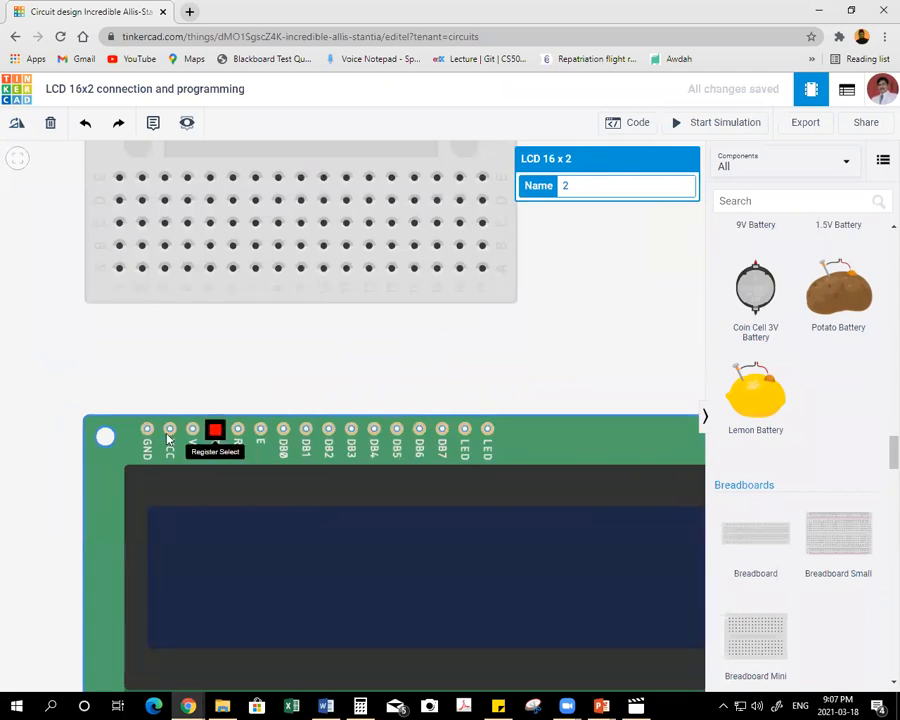
{"action": "scroll", "coordinate": [322, 365], "scroll_direction": "up", "scroll_amount": 1}
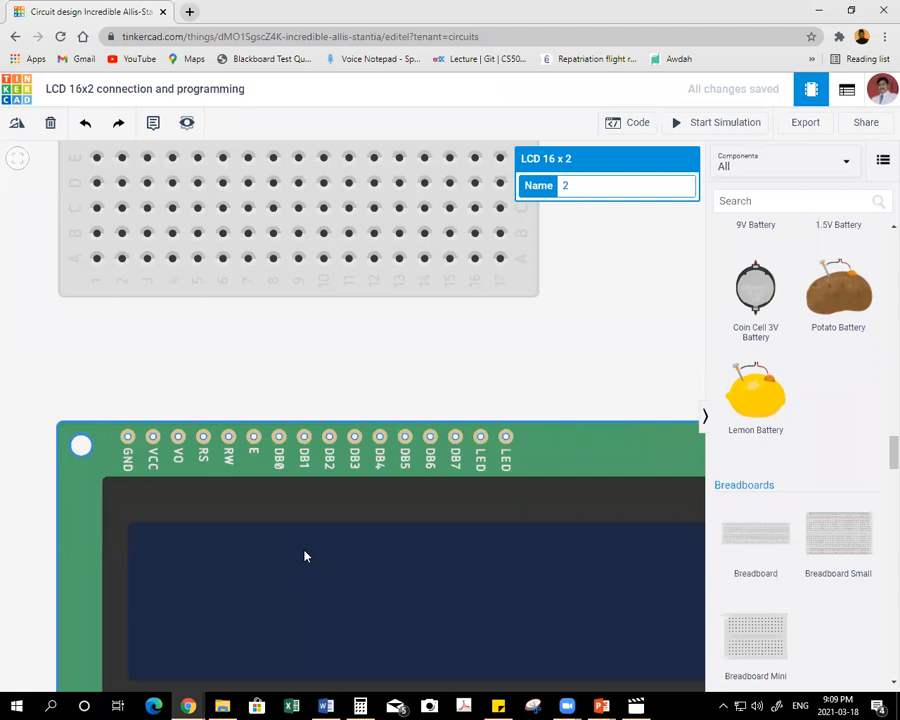
{"action": "mouse_move", "coordinate": [467, 389]}
{"action": "left_mouse_down"}
{"action": "mouse_move", "coordinate": [483, 412]}
{"action": "mouse_move", "coordinate": [451, 378]}
{"action": "left_mouse_up"}
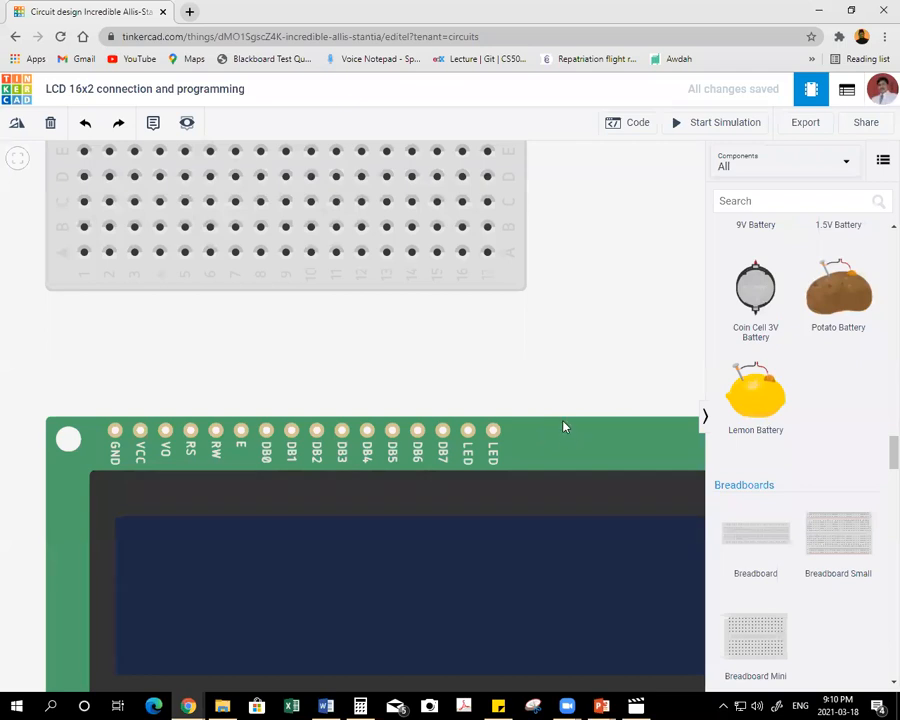
{"action": "scroll", "coordinate": [531, 376], "scroll_direction": "down", "scroll_amount": 1}
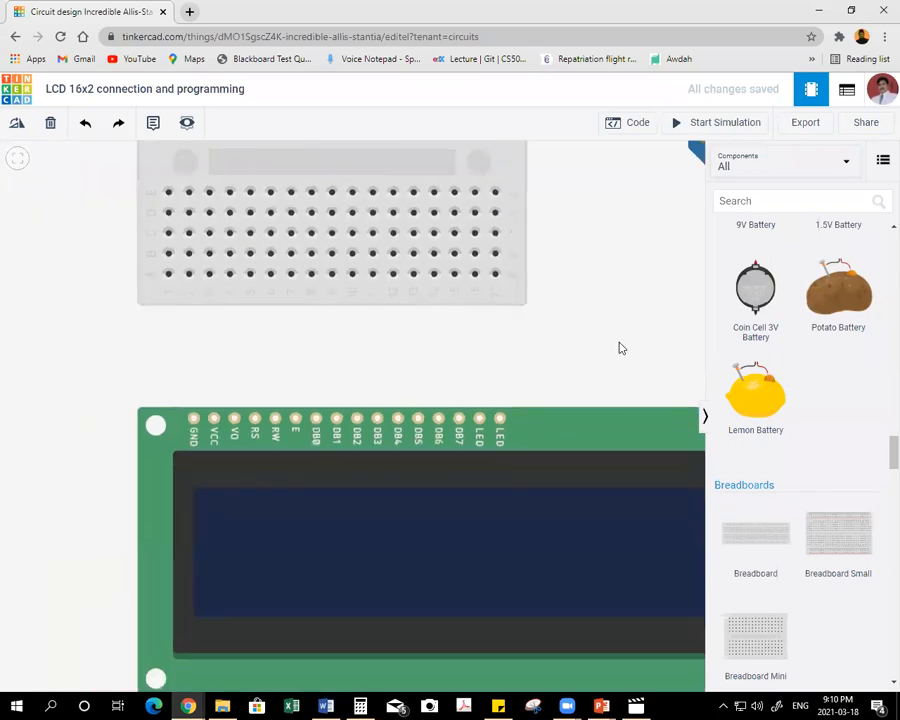
{"action": "scroll", "coordinate": [542, 370], "scroll_direction": "down", "scroll_amount": 2}
{"action": "scroll", "coordinate": [547, 372], "scroll_direction": "down", "scroll_amount": 2}
Wire the Arduino's 5V pin to the top hole of the breadboard's fifth column and colour the wire red.
{"action": "left_click_drag", "start_coordinate": [558, 360], "coordinate": [385, 428]}
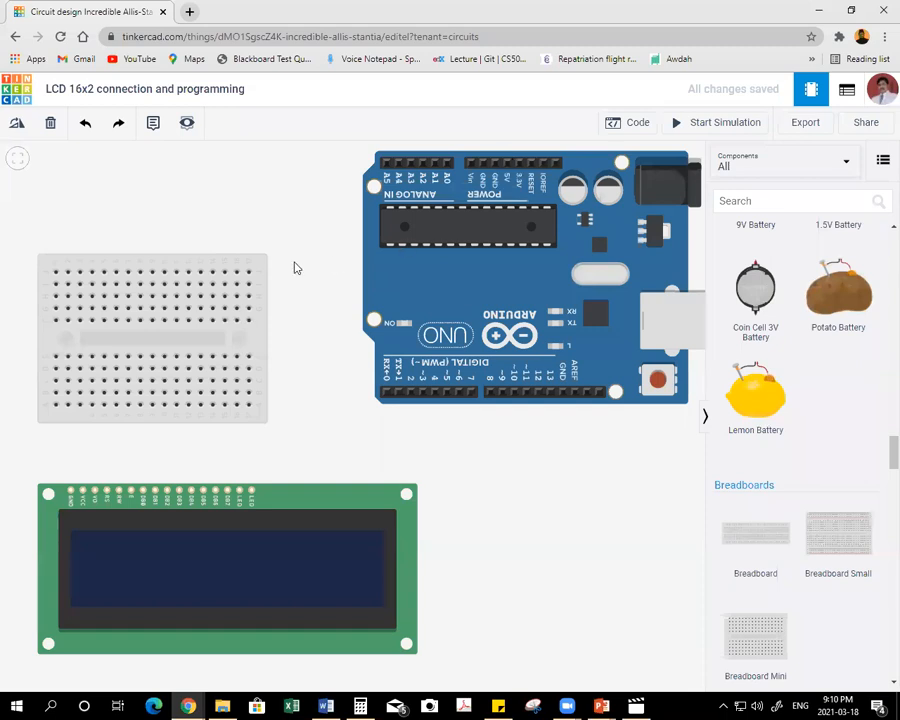
{"action": "left_click_drag", "start_coordinate": [294, 267], "coordinate": [295, 308]}
{"action": "left_click", "coordinate": [508, 198]}
{"action": "left_click", "coordinate": [510, 201]}
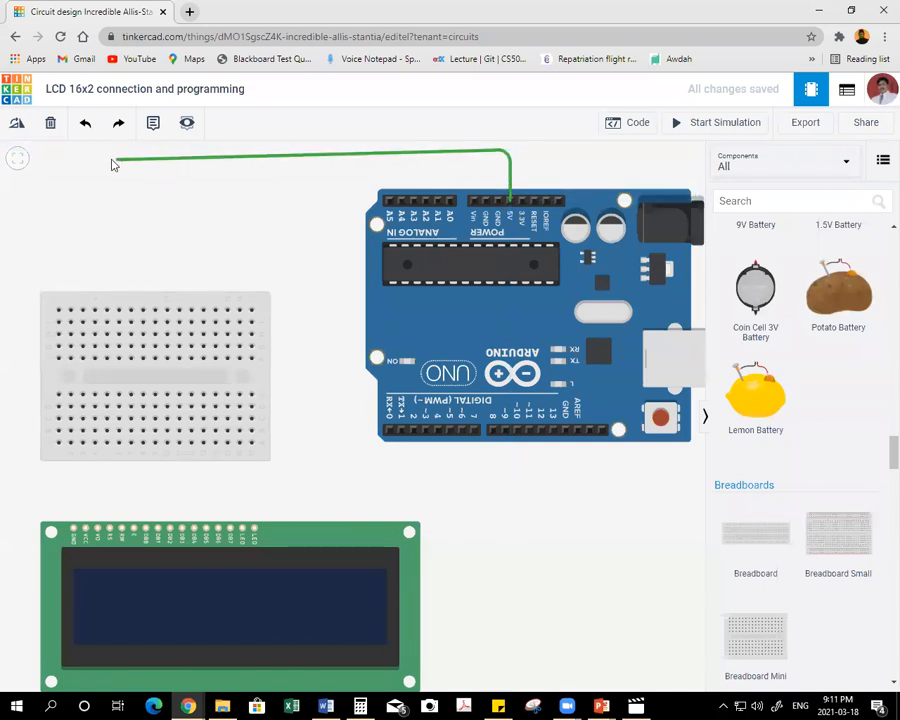
{"action": "left_click", "coordinate": [111, 158]}
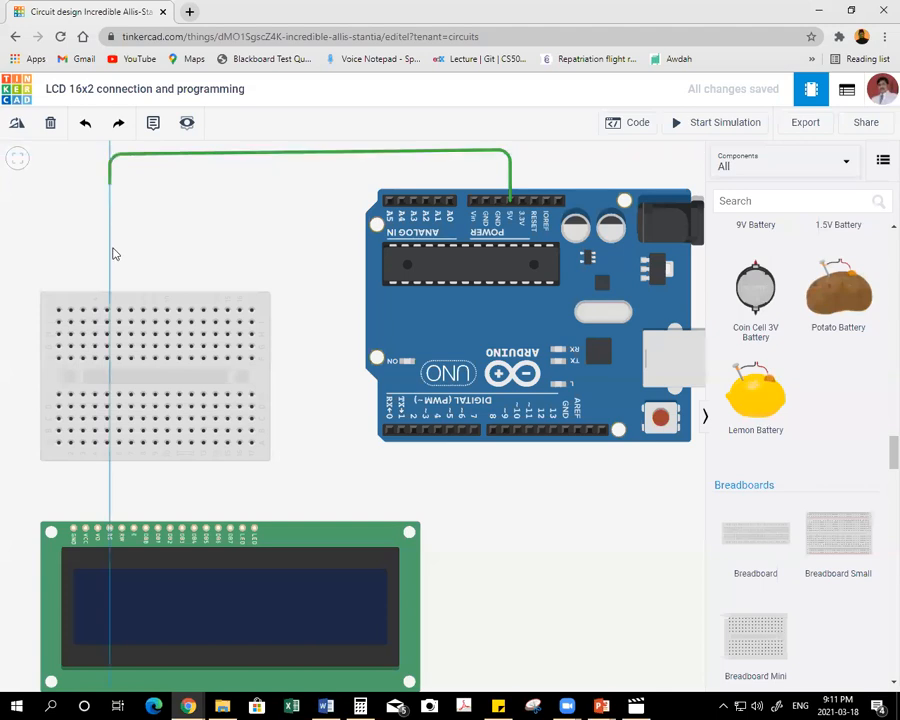
{"action": "left_click", "coordinate": [107, 308]}
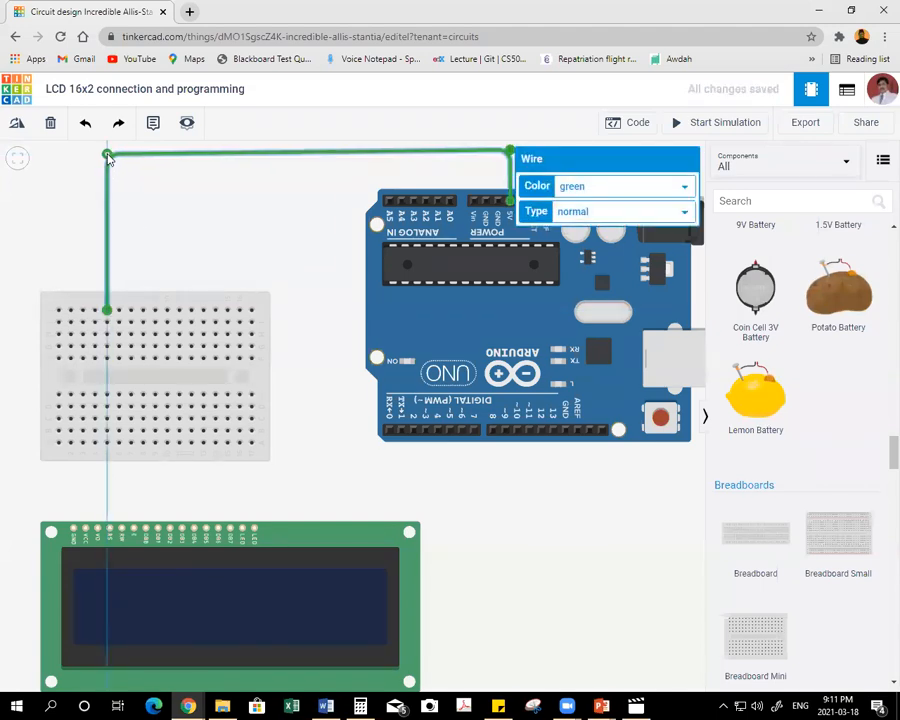
{"action": "left_click", "coordinate": [585, 190]}
{"action": "left_click", "coordinate": [568, 216]}
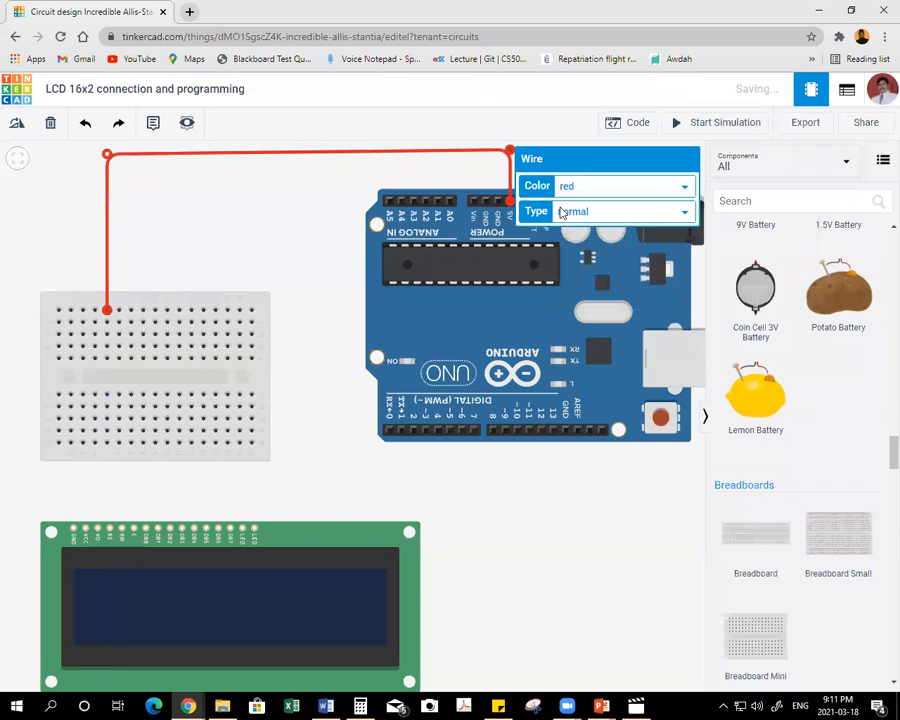
Wire the Arduino's GND pin to the top hole of the breadboard's eighth column and colour the wire black.
{"action": "left_click", "coordinate": [496, 203]}
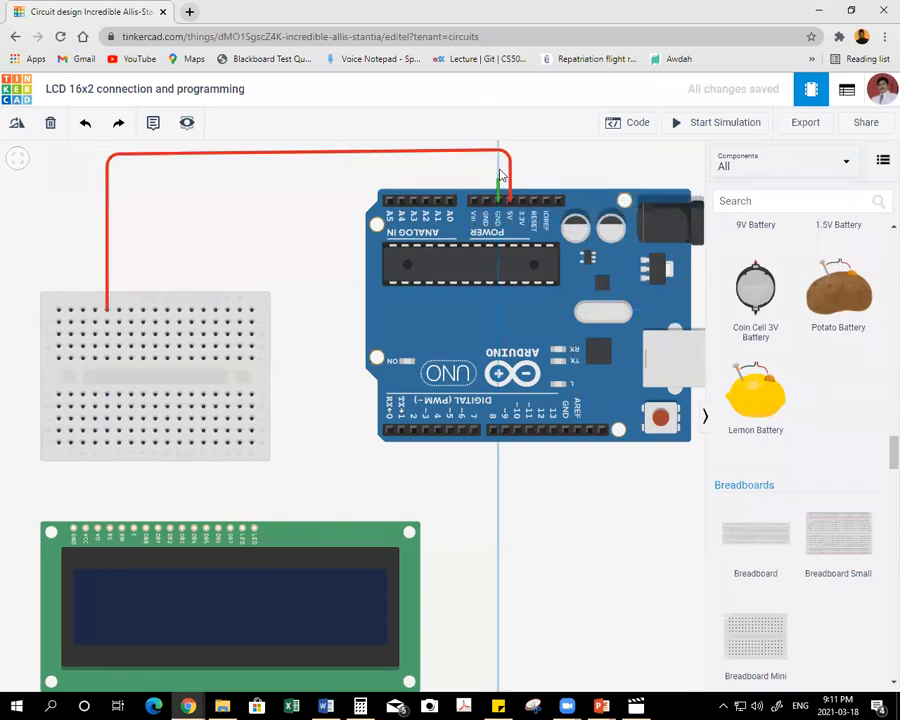
{"action": "left_click", "coordinate": [496, 166]}
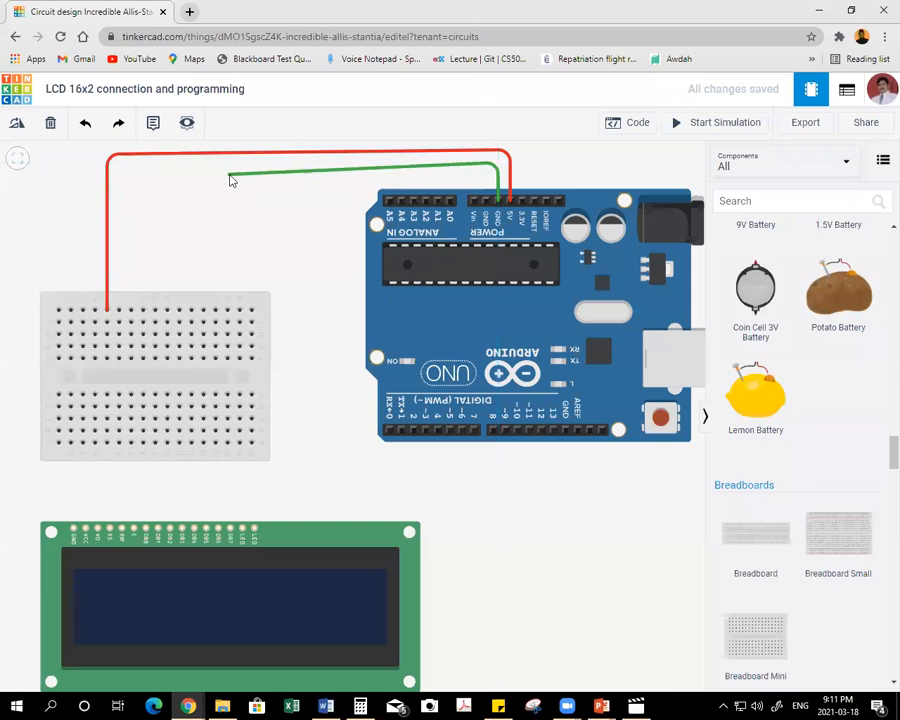
{"action": "left_click", "coordinate": [140, 169]}
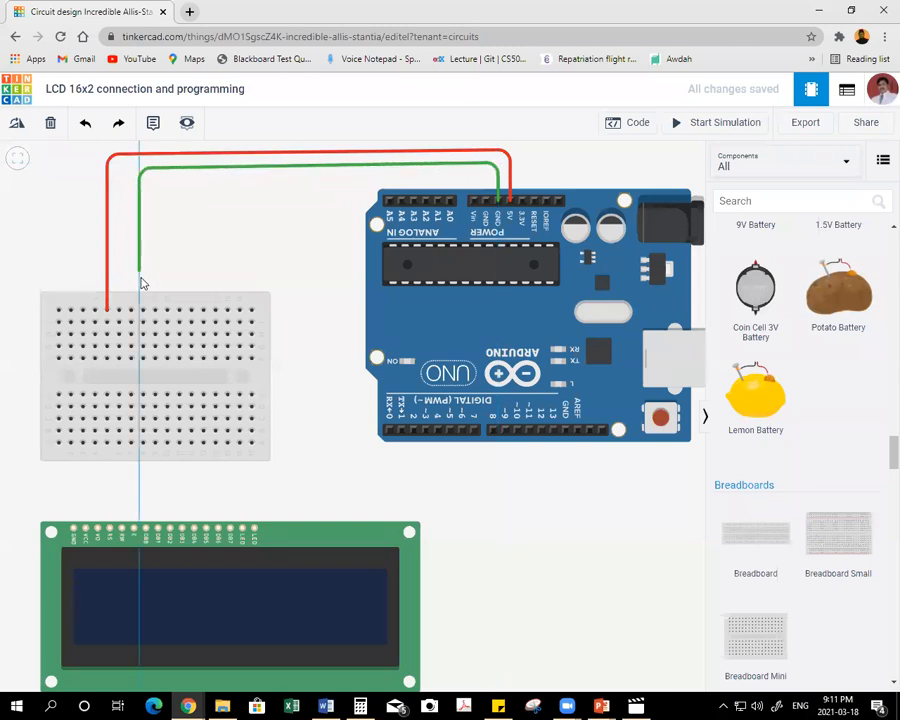
{"action": "left_click", "coordinate": [143, 308]}
{"action": "left_click_drag", "start_coordinate": [144, 174], "coordinate": [147, 172]}
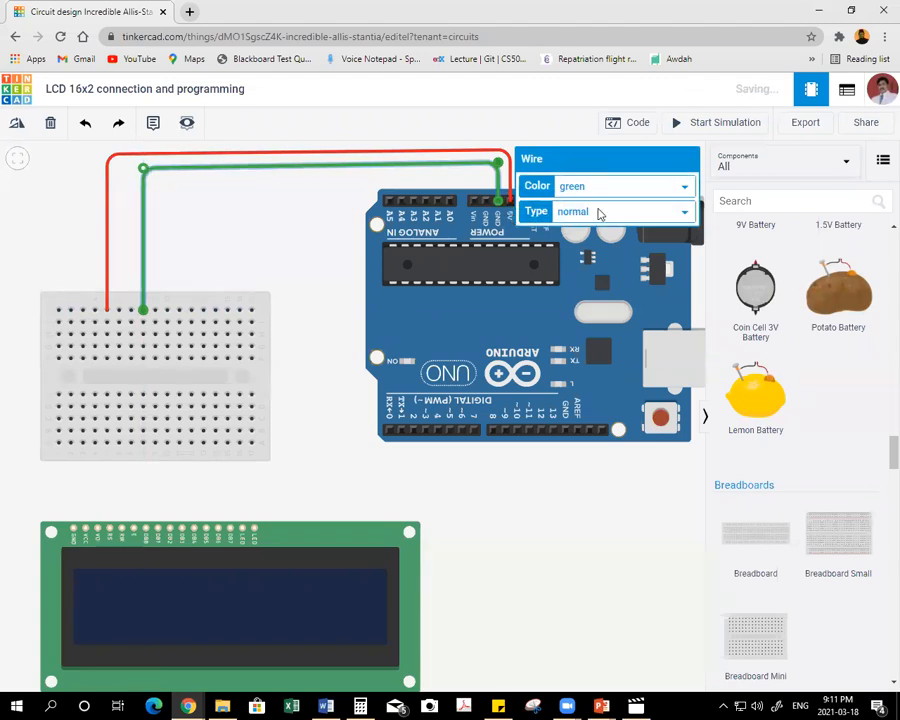
{"action": "left_click", "coordinate": [628, 190]}
{"action": "left_click", "coordinate": [610, 214]}
{"action": "left_click", "coordinate": [600, 188]}
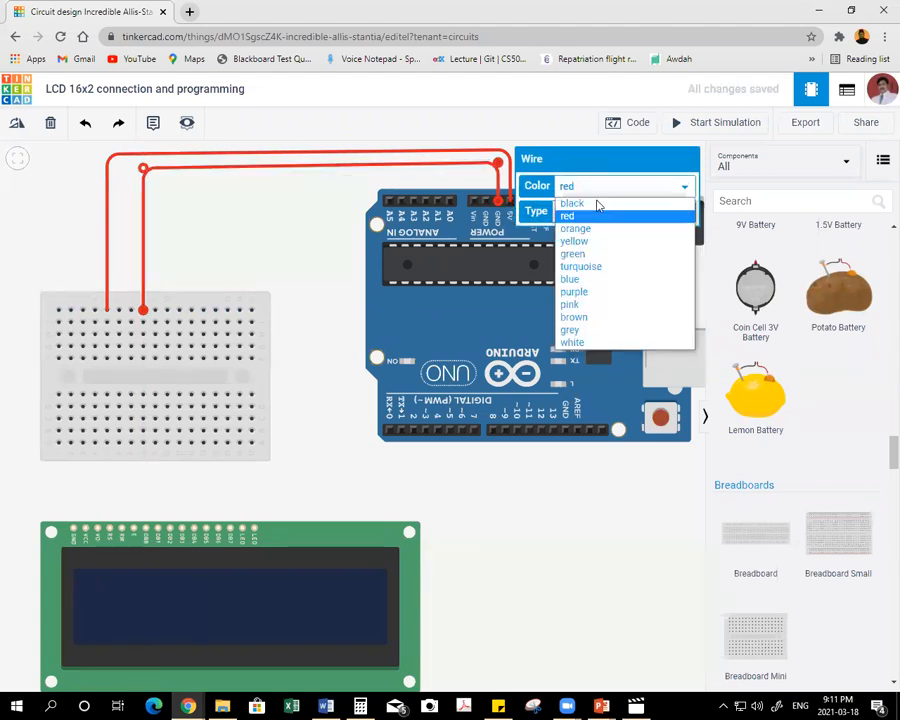
{"action": "left_click", "coordinate": [572, 200]}
{"action": "left_click", "coordinate": [200, 224]}
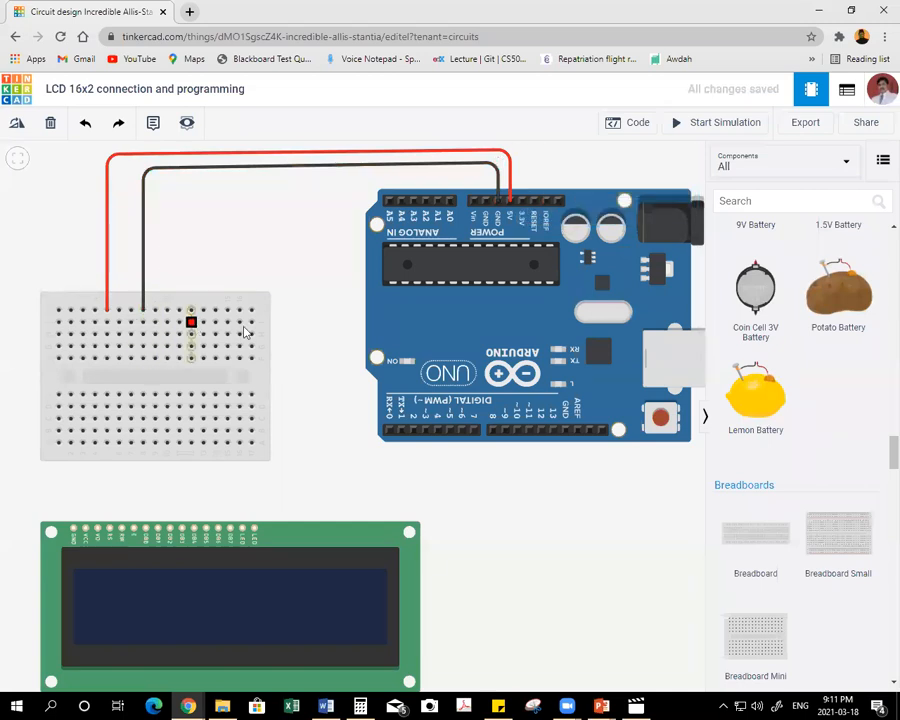
Place a potentiometer from the Basic components with its three terminals in the top holes of breadboard columns 13 to 15.
{"action": "scroll", "coordinate": [864, 368], "scroll_direction": "down", "scroll_amount": 10}
{"action": "scroll", "coordinate": [858, 372], "scroll_direction": "up", "scroll_amount": 2}
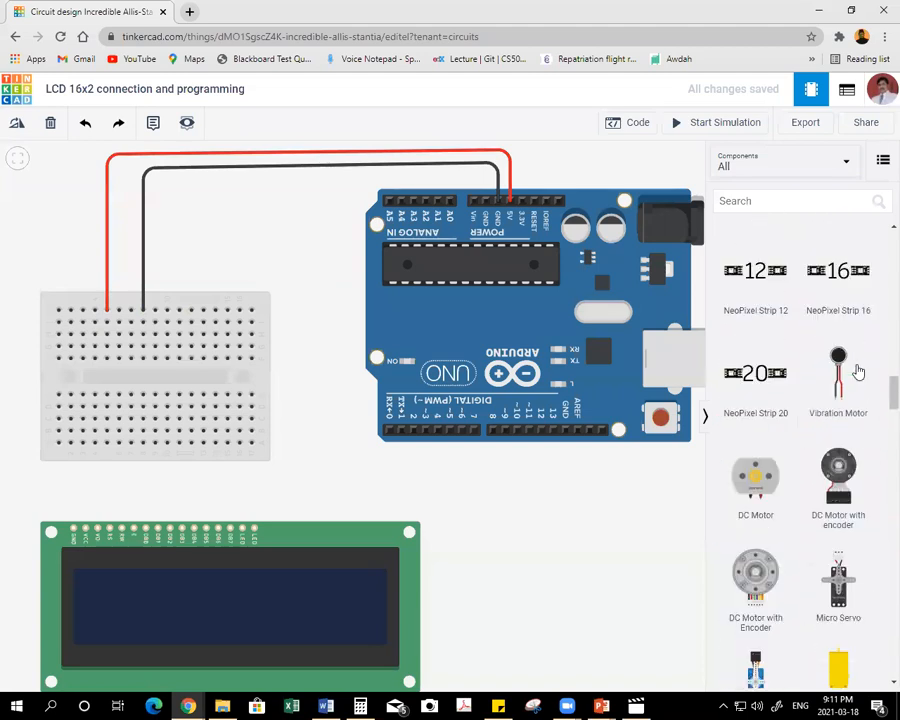
{"action": "scroll", "coordinate": [858, 372], "scroll_direction": "up", "scroll_amount": 5}
{"action": "left_click", "coordinate": [750, 160]}
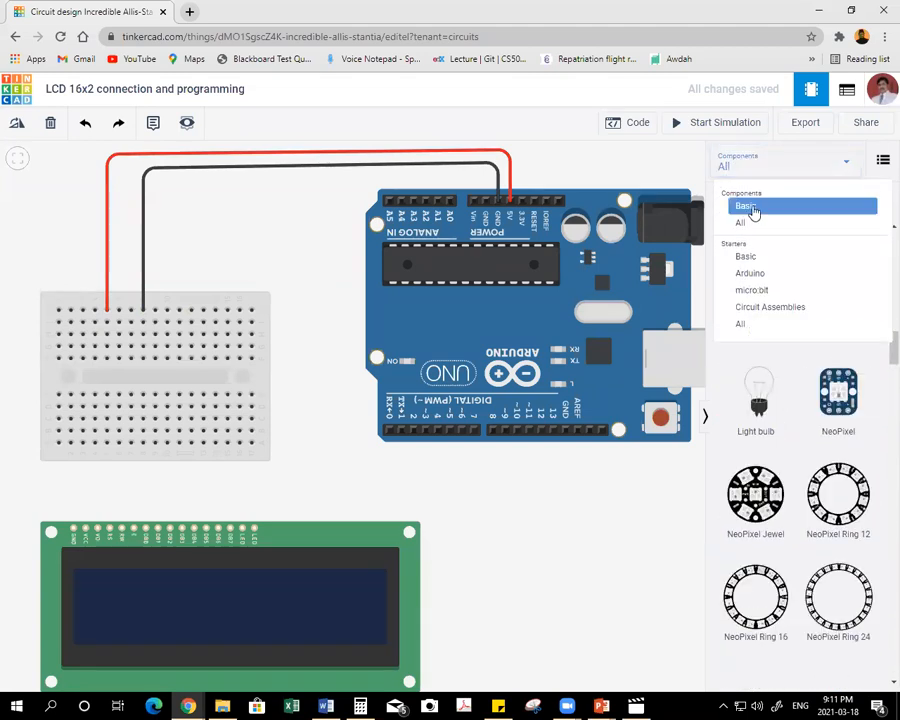
{"action": "left_click", "coordinate": [753, 207]}
{"action": "left_click_drag", "start_coordinate": [834, 368], "coordinate": [214, 312]}
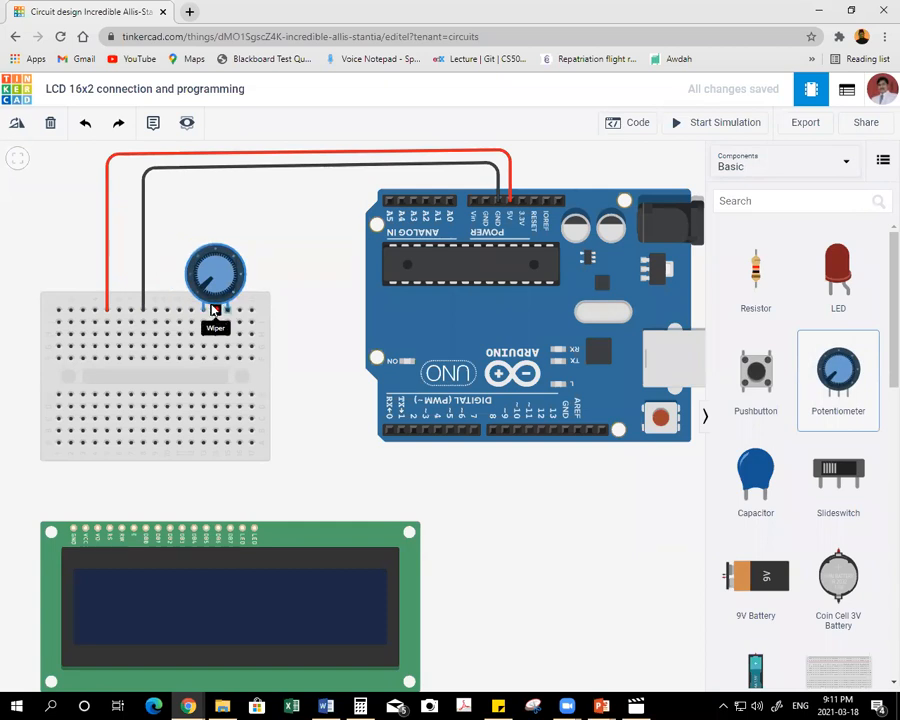
{"action": "left_click", "coordinate": [214, 313]}
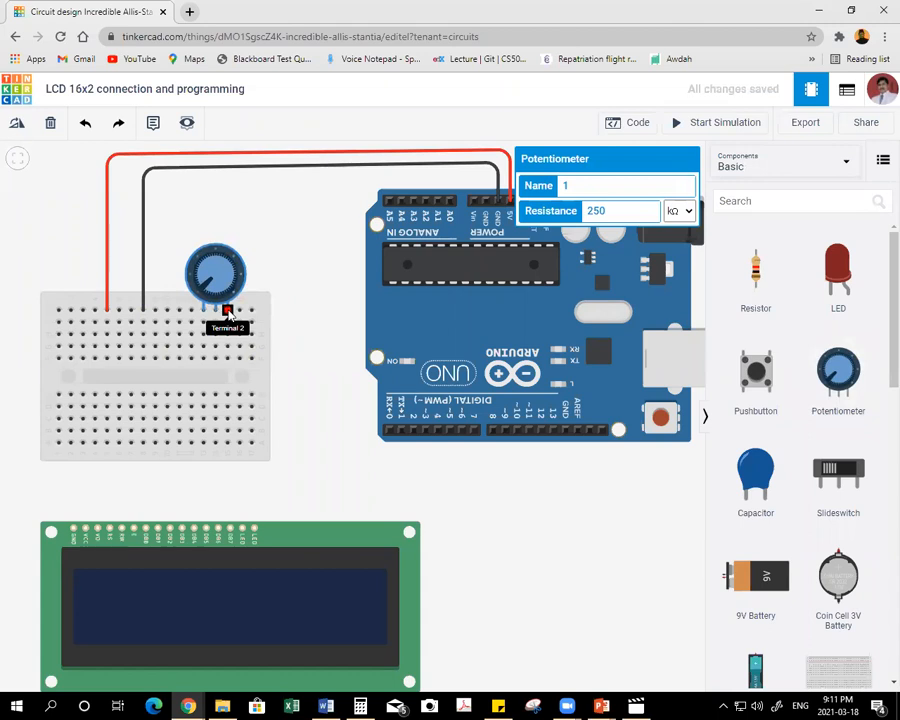
Wire the 5V column to the potentiometer's column-13 terminal, and the GND column to its column-15 terminal with a black wire.
{"action": "left_click", "coordinate": [106, 324]}
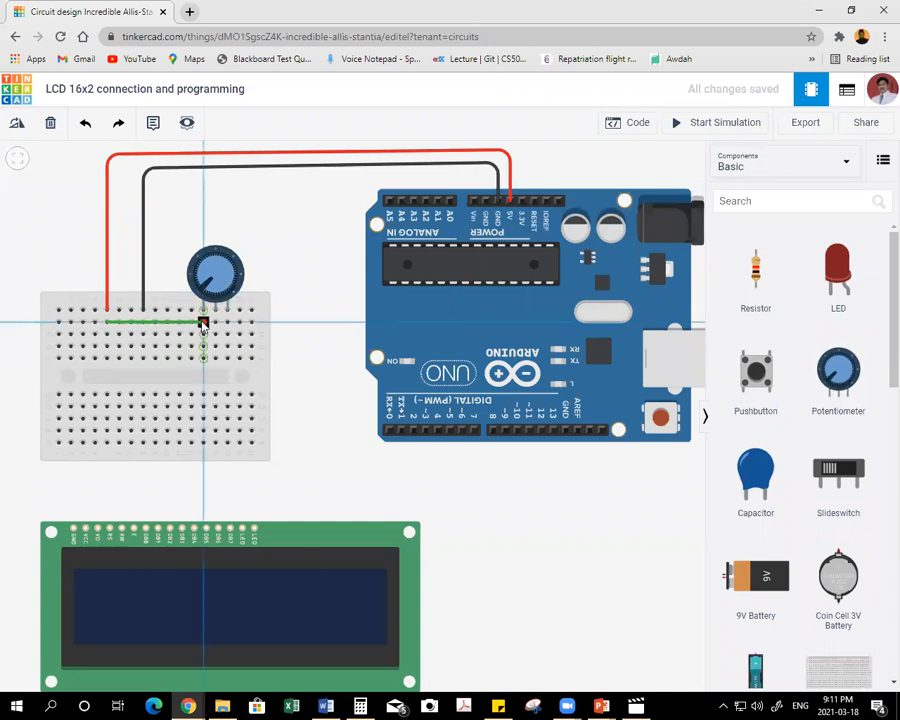
{"action": "left_click", "coordinate": [203, 323]}
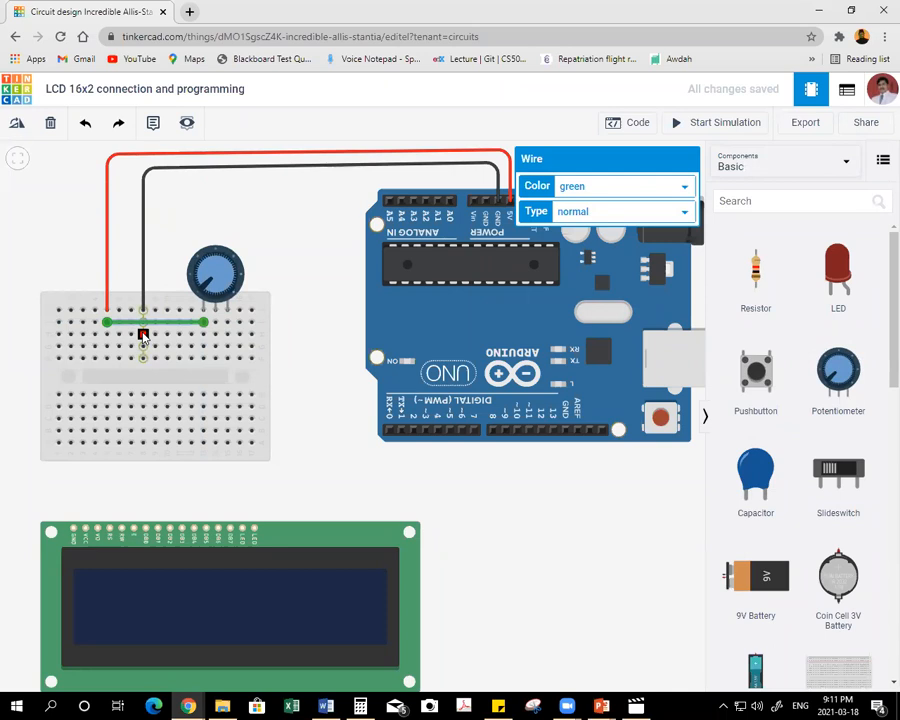
{"action": "left_click", "coordinate": [143, 335]}
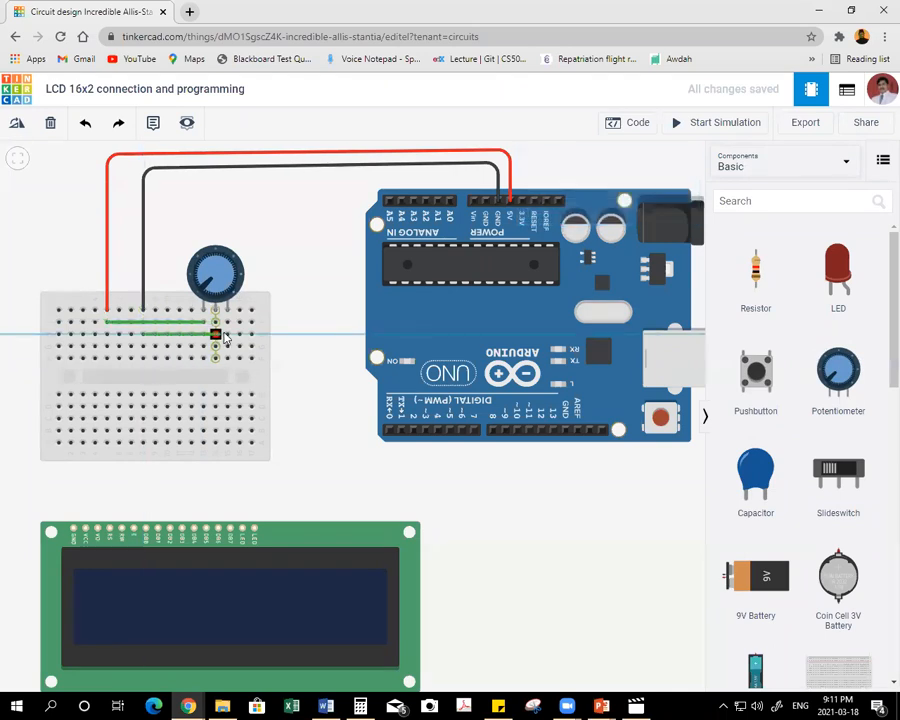
{"action": "left_click", "coordinate": [228, 336]}
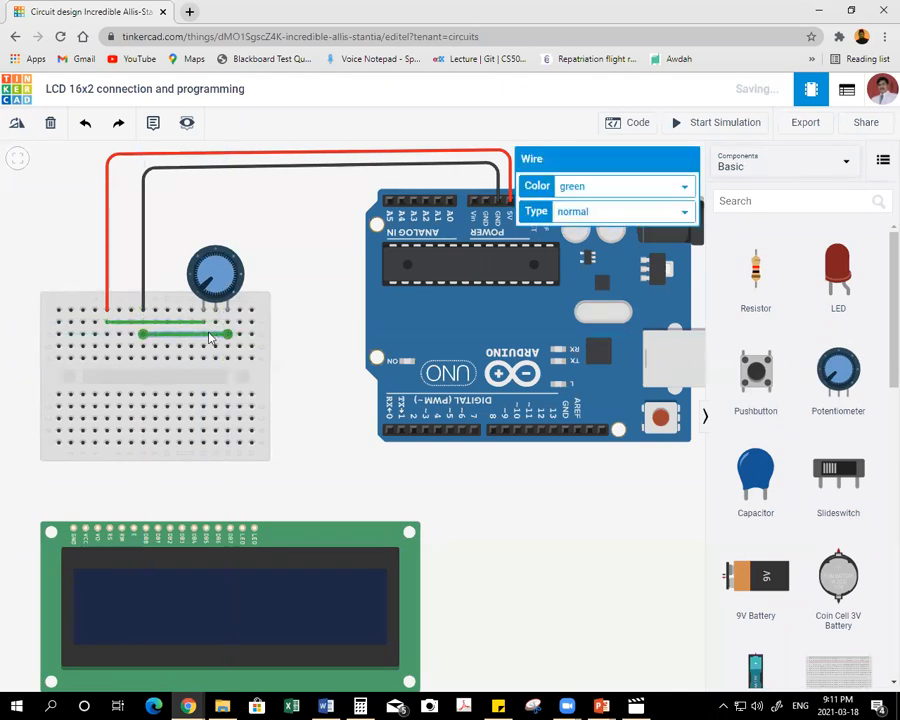
{"action": "left_click", "coordinate": [590, 190]}
{"action": "left_click", "coordinate": [571, 203]}
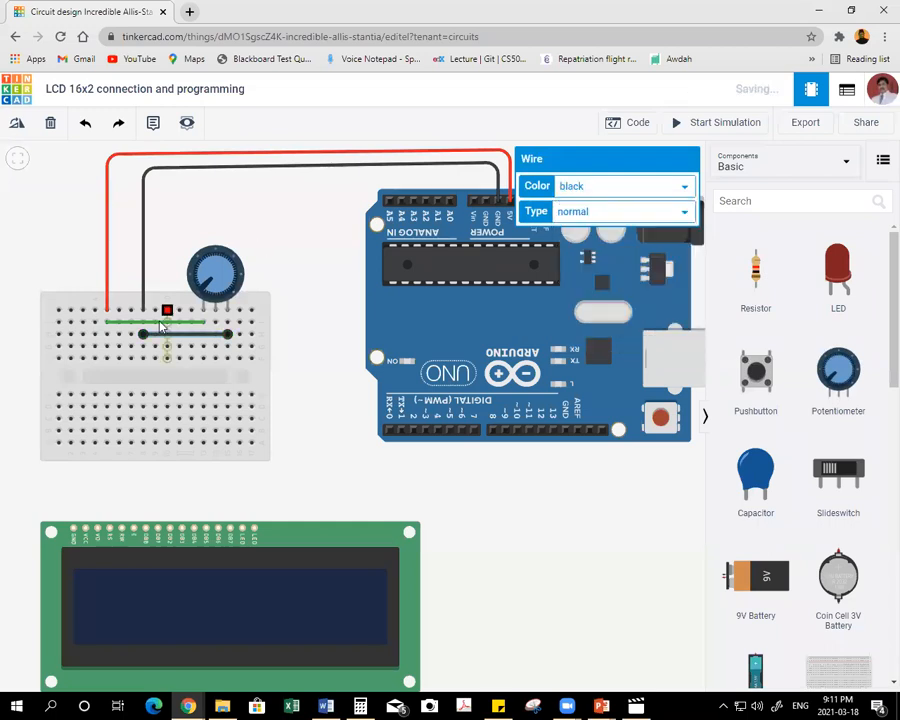
Colour the wire between the 5V column and the potentiometer red.
{"action": "left_click", "coordinate": [150, 326]}
{"action": "mouse_move", "coordinate": [148, 326]}
{"action": "left_mouse_down"}
{"action": "mouse_move", "coordinate": [141, 321]}
{"action": "mouse_move", "coordinate": [165, 328]}
{"action": "left_mouse_up"}
{"action": "left_click", "coordinate": [163, 322]}
{"action": "key", "text": "Escape"}
{"action": "left_click", "coordinate": [176, 323]}
{"action": "left_click", "coordinate": [593, 190]}
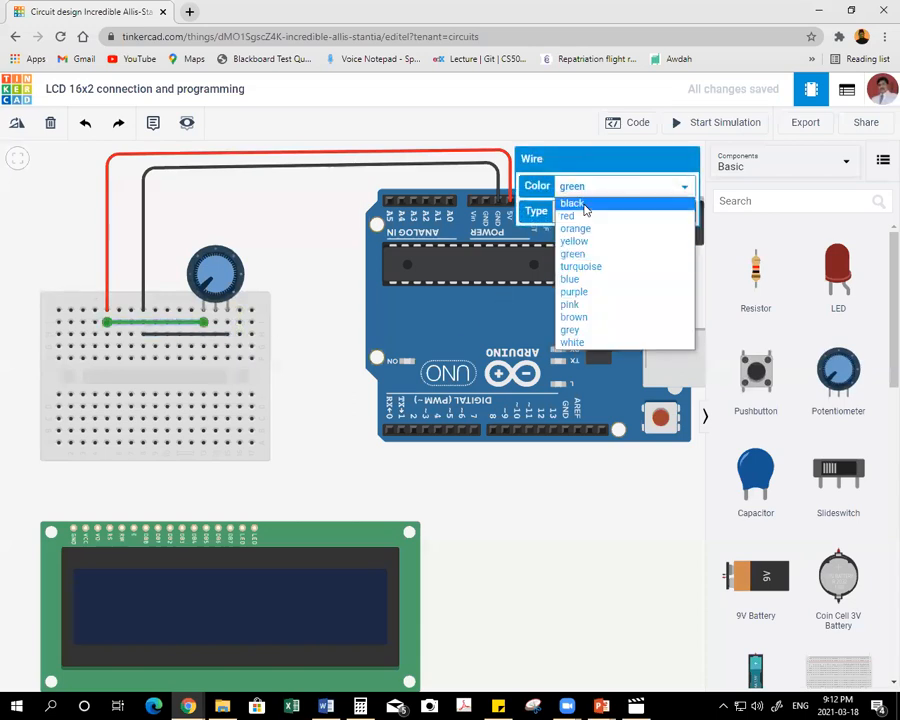
{"action": "left_click", "coordinate": [567, 215]}
{"action": "left_click", "coordinate": [298, 323]}
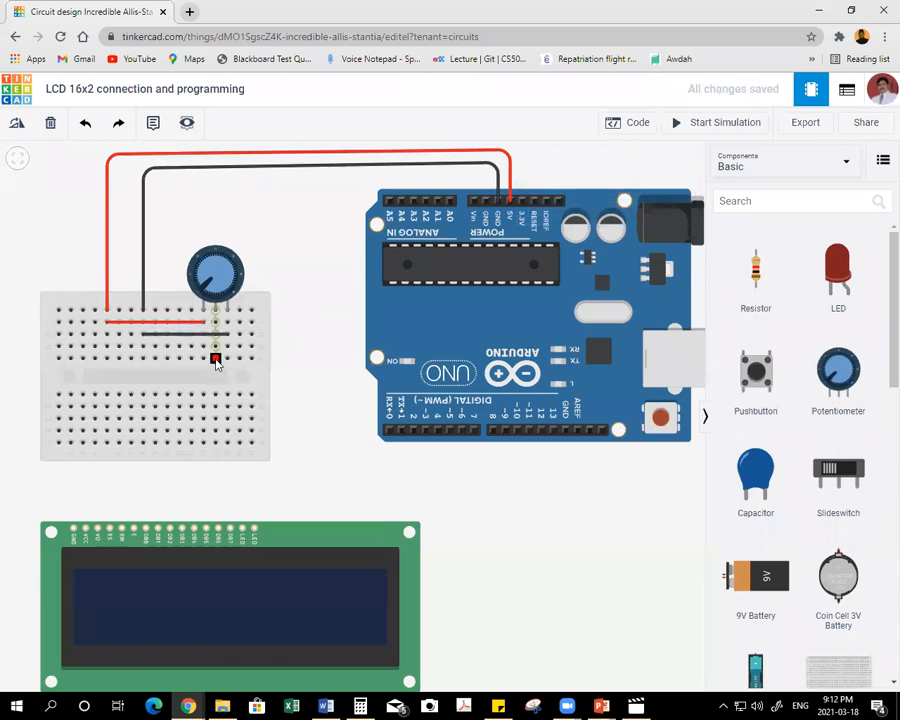
Wire the potentiometer's wiper column to the LCD's V0 contrast pin and colour the wire grey.
{"action": "left_click", "coordinate": [215, 358]}
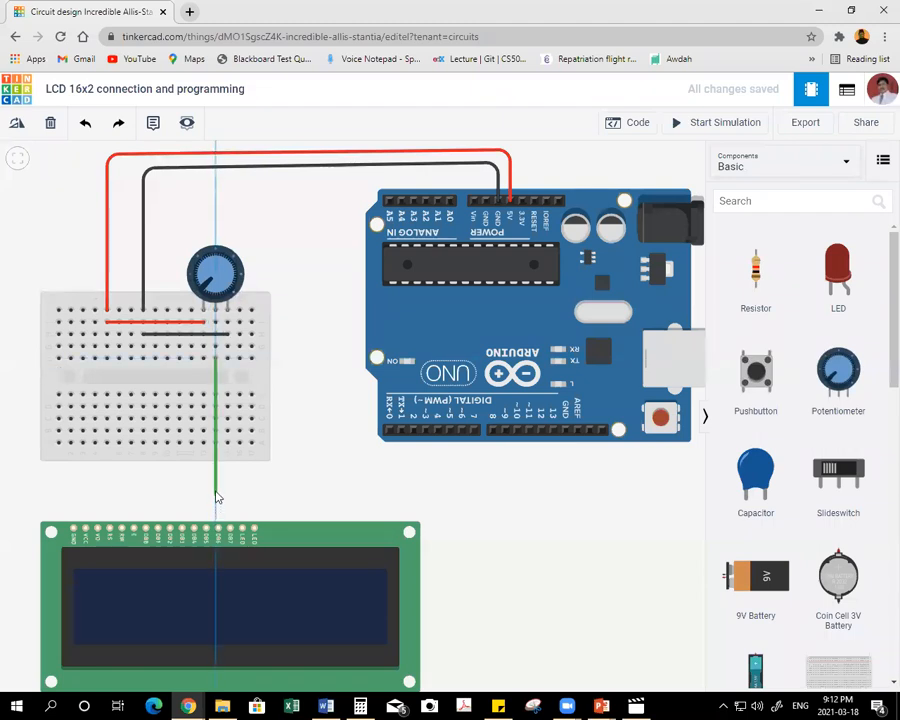
{"action": "left_click", "coordinate": [215, 467]}
{"action": "left_click", "coordinate": [95, 468]}
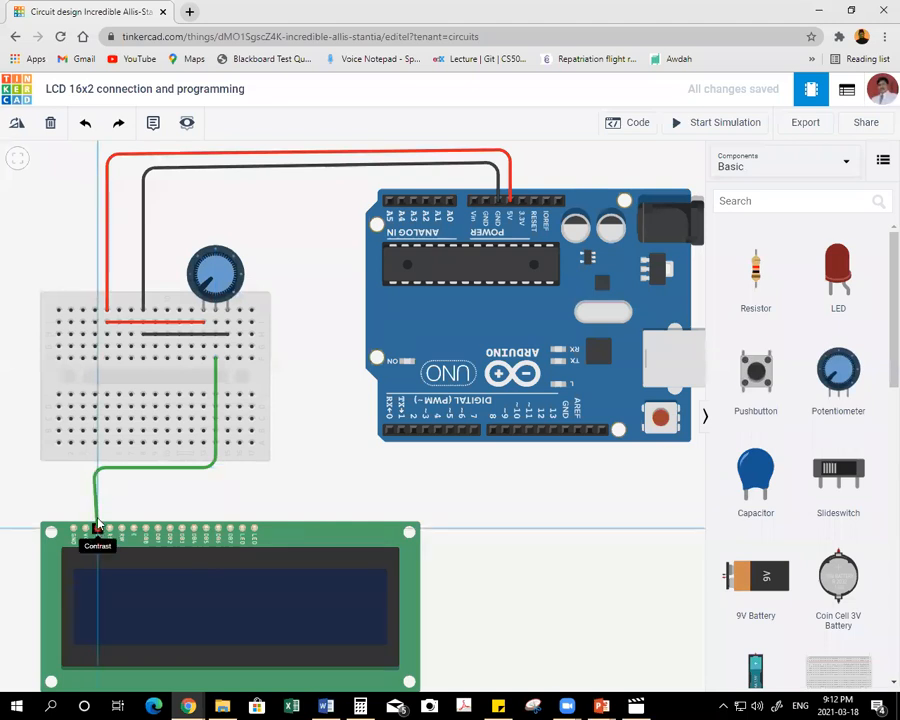
{"action": "left_click", "coordinate": [97, 530]}
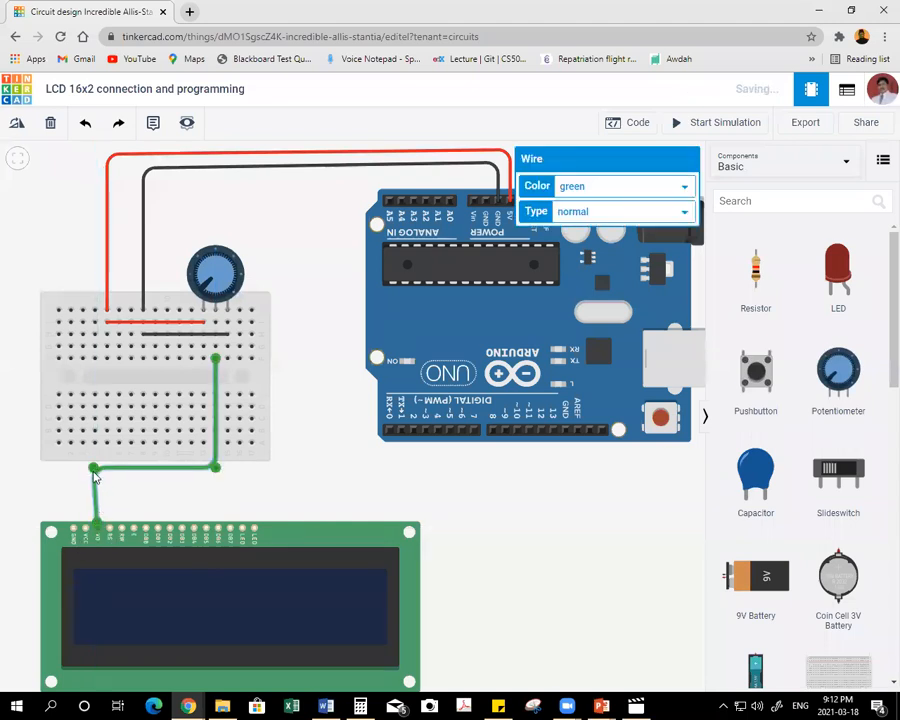
{"action": "left_click", "coordinate": [617, 193]}
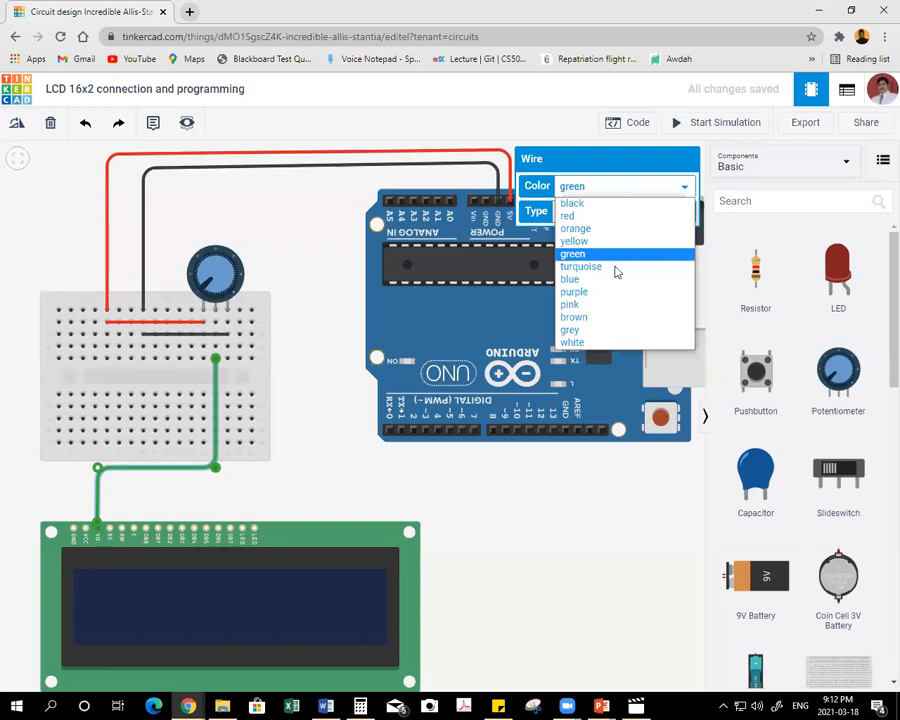
{"action": "left_click", "coordinate": [590, 330]}
{"action": "left_click", "coordinate": [312, 424]}
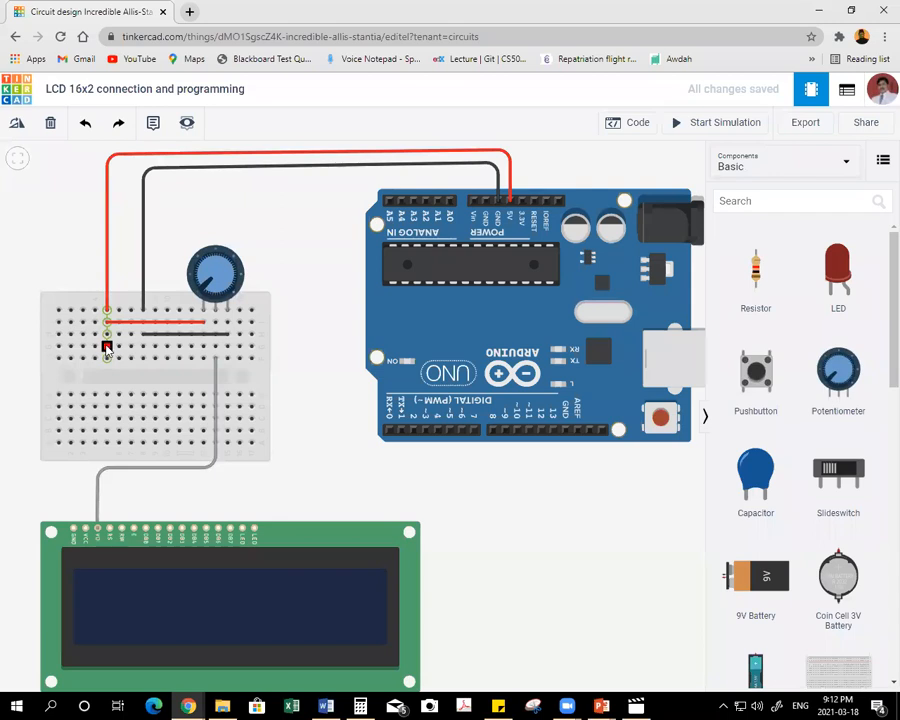
Wire the bottom hole of the upper 5V column to the LCD's VCC pin and colour the wire red.
{"action": "left_click", "coordinate": [107, 347]}
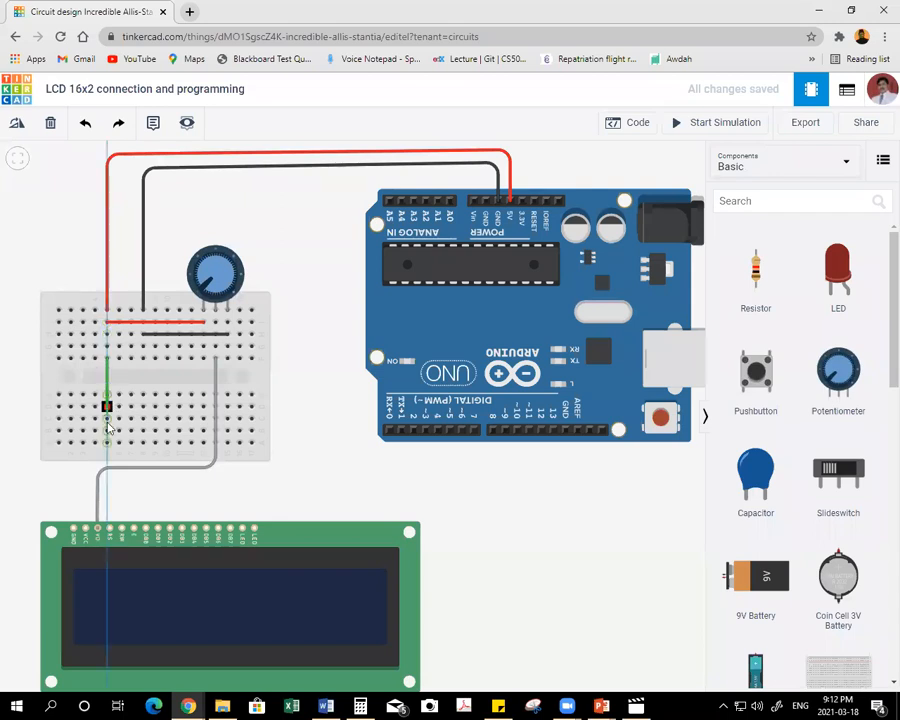
{"action": "left_click", "coordinate": [107, 498]}
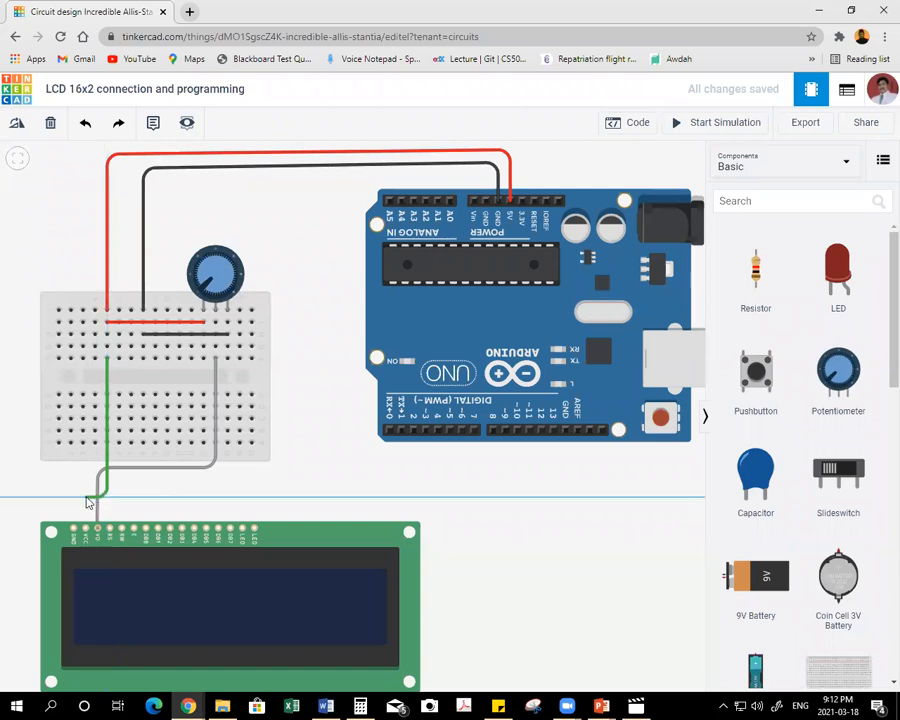
{"action": "left_click", "coordinate": [85, 498]}
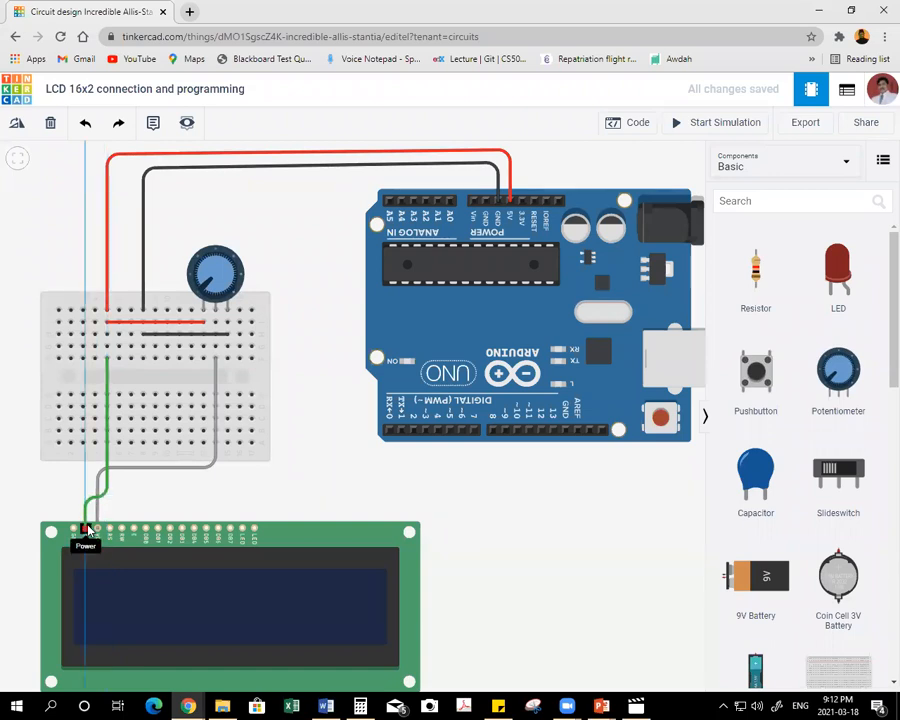
{"action": "left_click", "coordinate": [86, 529]}
{"action": "left_click", "coordinate": [600, 187]}
{"action": "left_click", "coordinate": [565, 214]}
{"action": "left_click", "coordinate": [153, 505]}
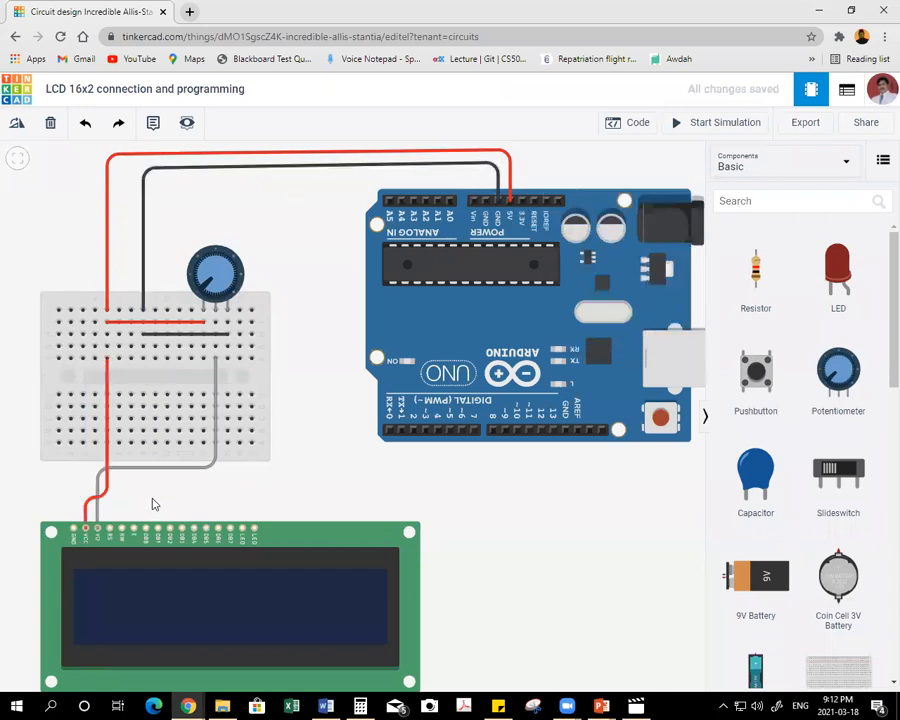
Wire the bottom hole of the upper GND column to the LCD's GND pin and colour the wire black.
{"action": "left_click", "coordinate": [143, 358]}
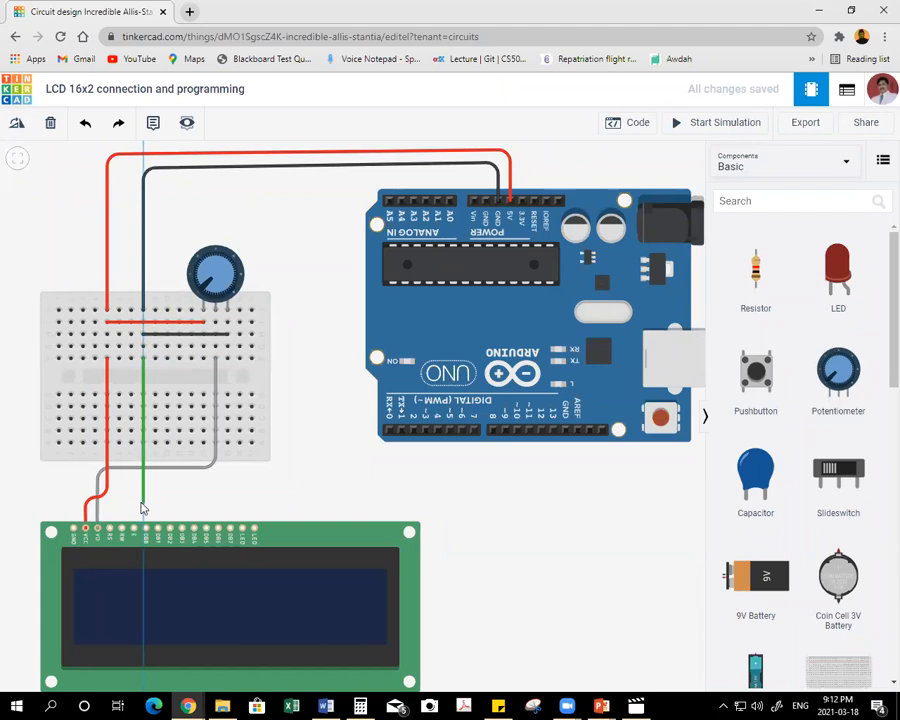
{"action": "left_click", "coordinate": [143, 500]}
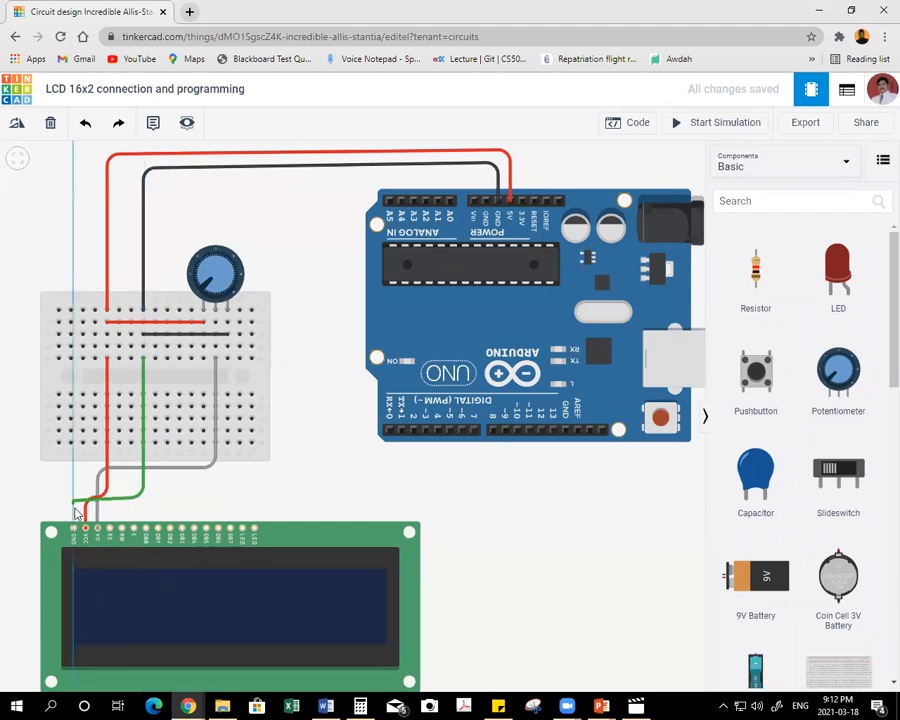
{"action": "left_click", "coordinate": [73, 501]}
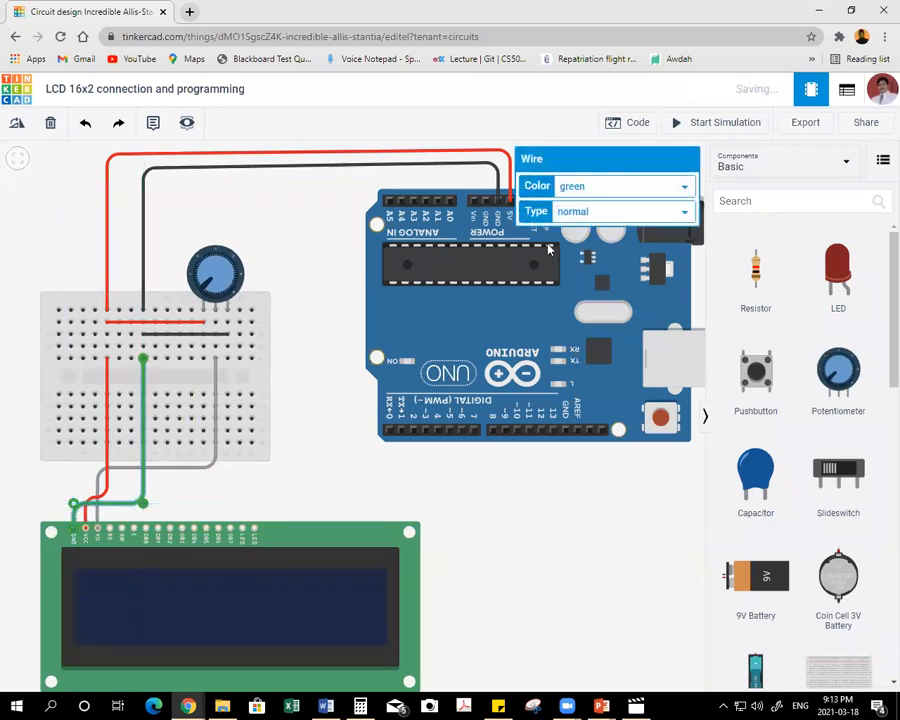
{"action": "left_click", "coordinate": [603, 189]}
{"action": "left_click", "coordinate": [574, 215]}
{"action": "left_click", "coordinate": [582, 188]}
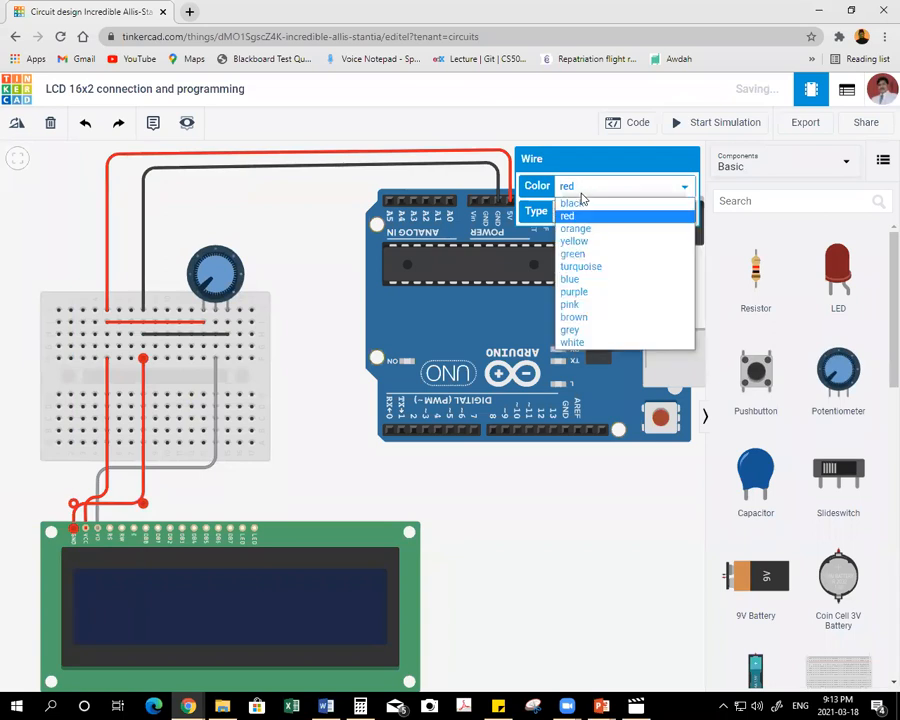
{"action": "left_click", "coordinate": [580, 198]}
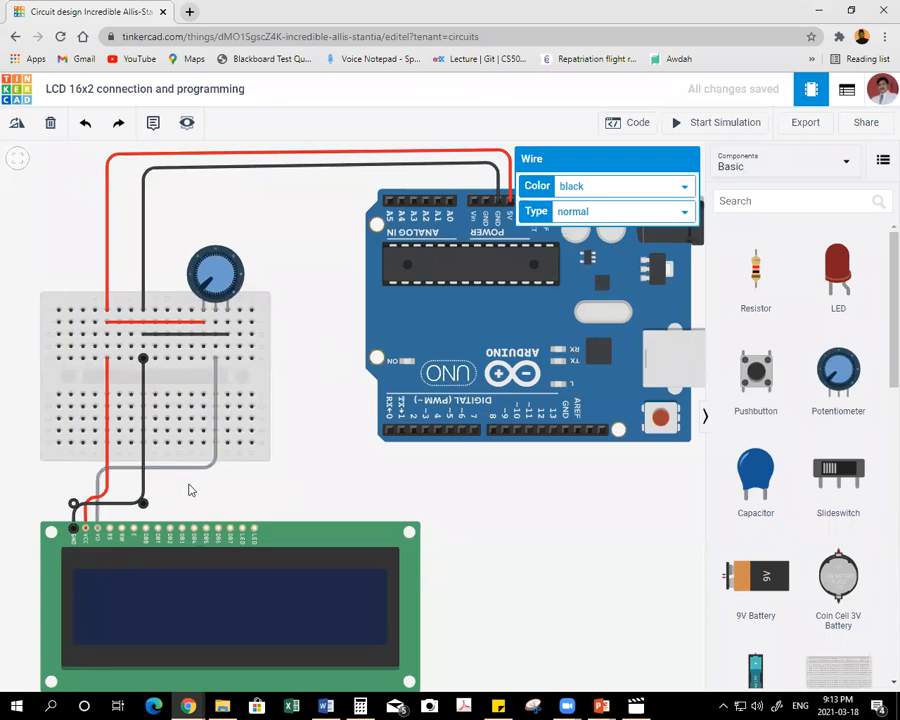
{"action": "left_click", "coordinate": [240, 495]}
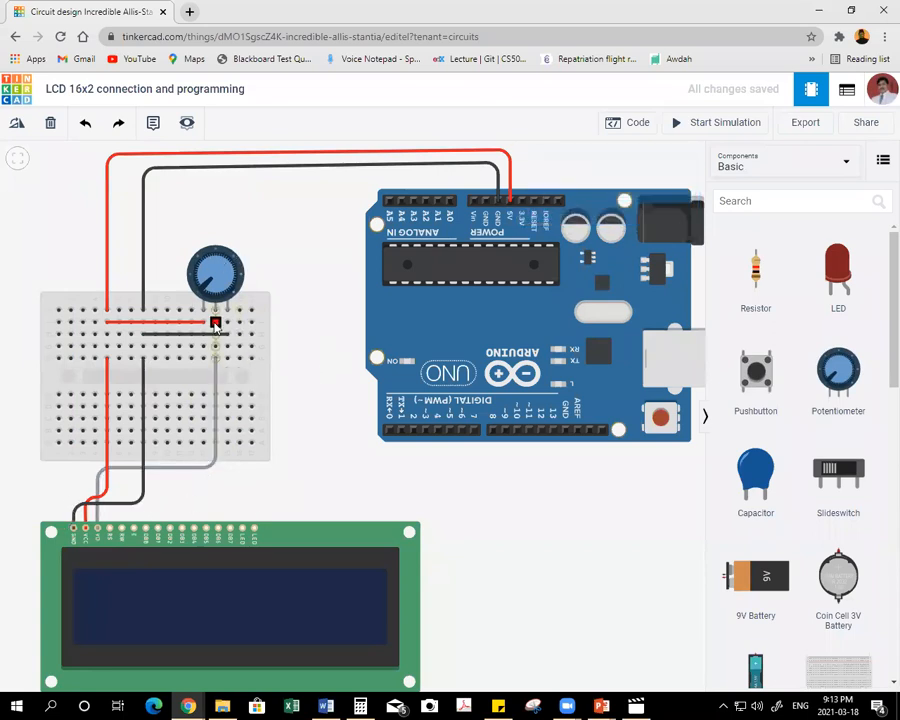
Place a resistor between the breadboard and the Arduino and rotate it to lie horizontally.
{"action": "left_click", "coordinate": [755, 277]}
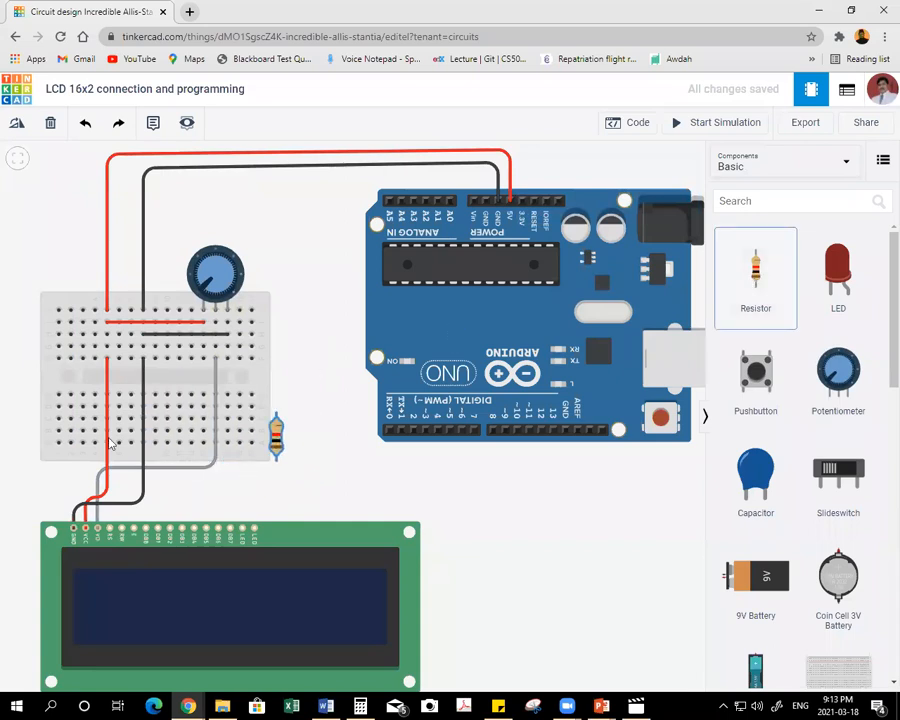
{"action": "left_click", "coordinate": [313, 437]}
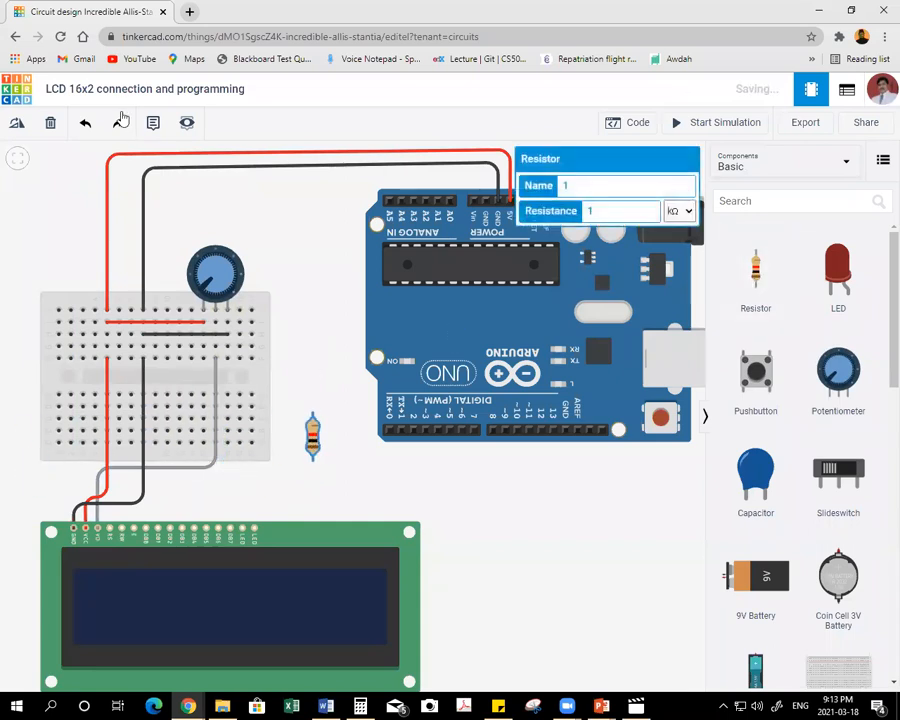
{"action": "left_click", "coordinate": [17, 124]}
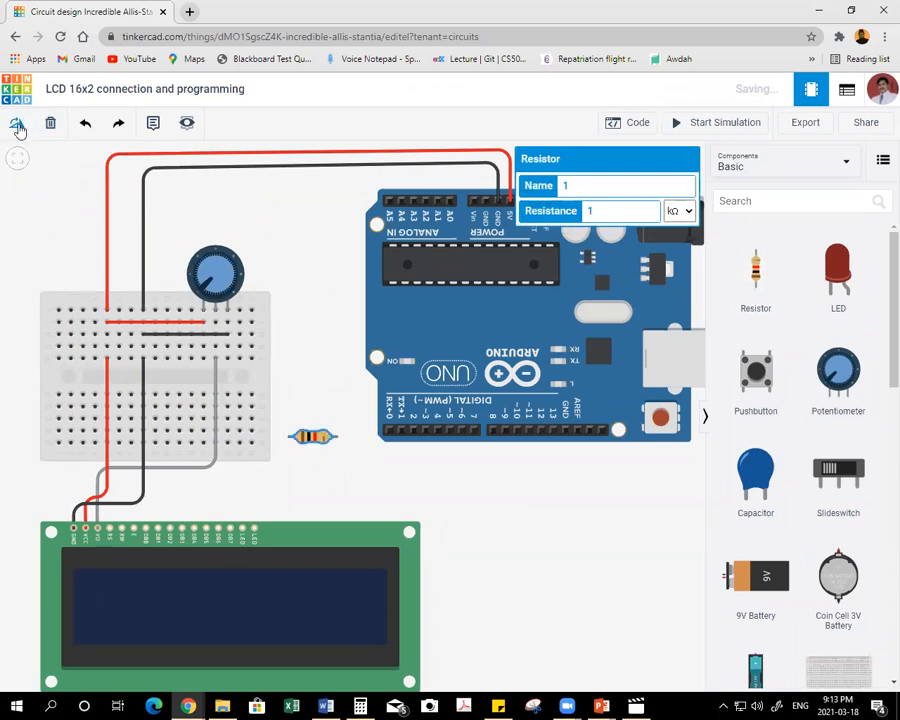
Move the resistor to just above the LCD's upper-left corner and set its resistance to 150 Ω.
{"action": "left_click_drag", "start_coordinate": [320, 440], "coordinate": [42, 492]}
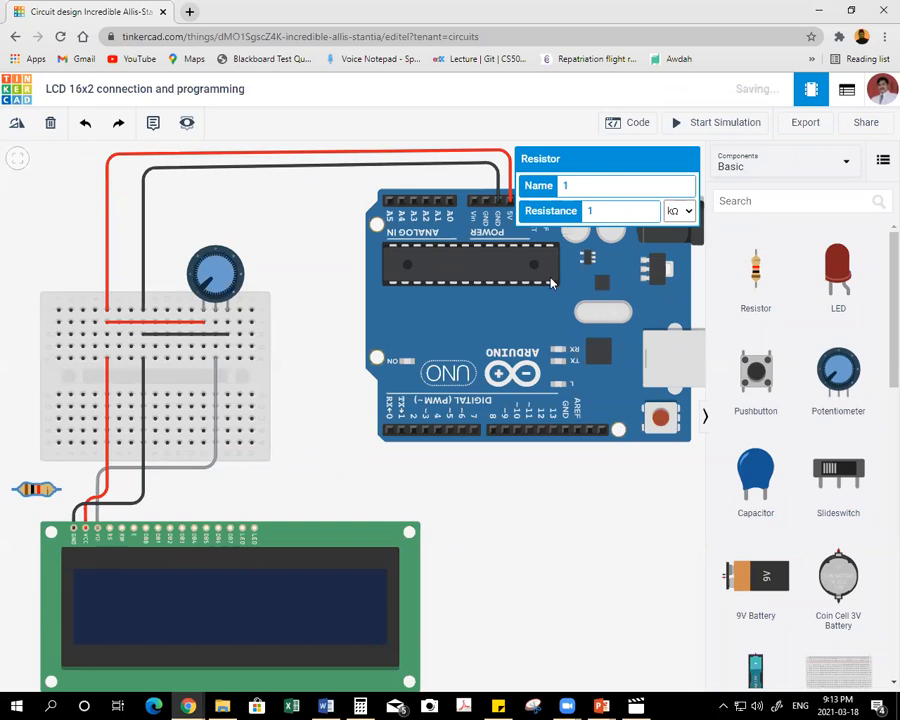
{"action": "left_click", "coordinate": [598, 210]}
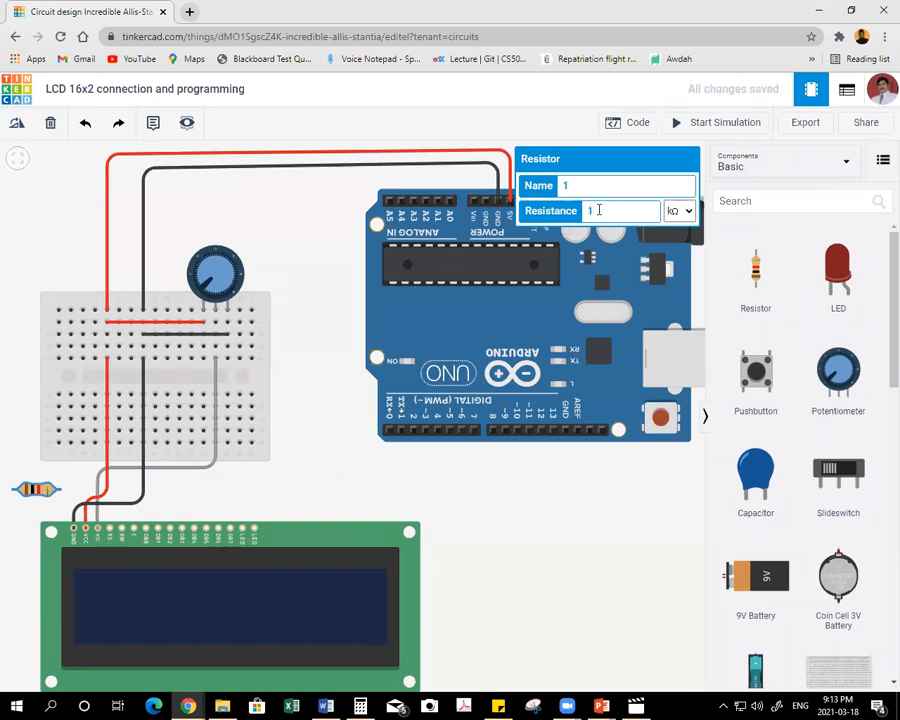
{"action": "left_click", "coordinate": [675, 210]}
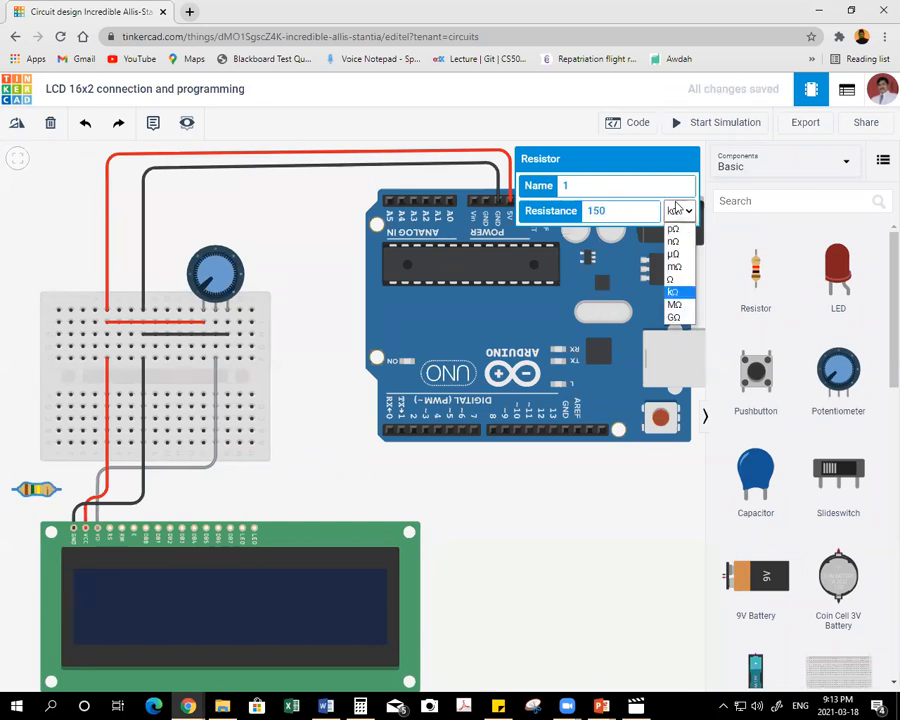
{"action": "left_click", "coordinate": [672, 279]}
{"action": "left_click", "coordinate": [459, 542]}
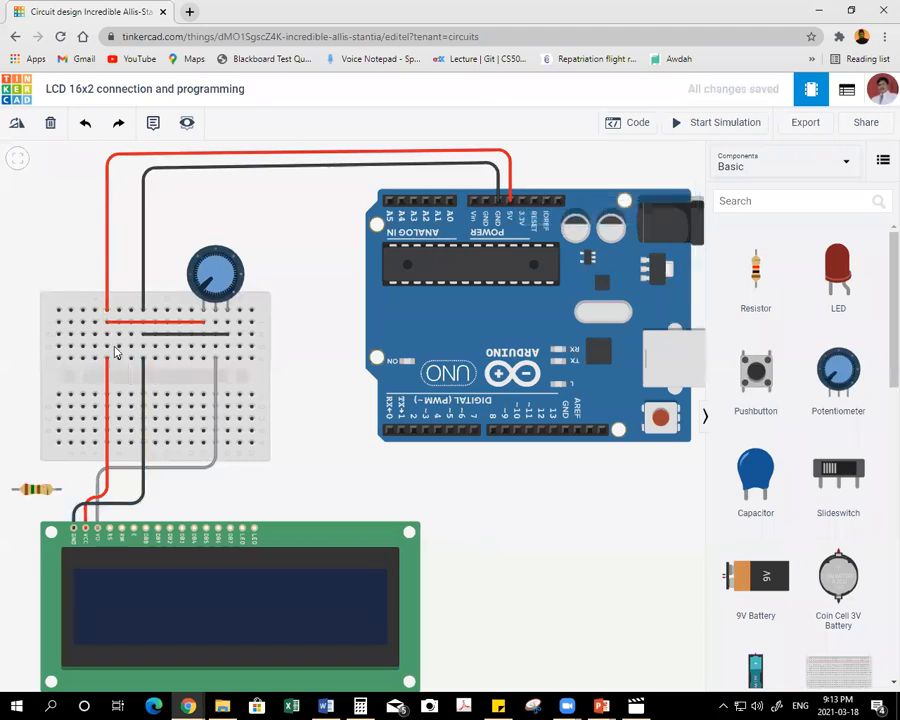
Wire the breadboard's upper 5V column to the resistor's left terminal, square off the wire's bend and colour it red.
{"action": "left_click", "coordinate": [106, 348]}
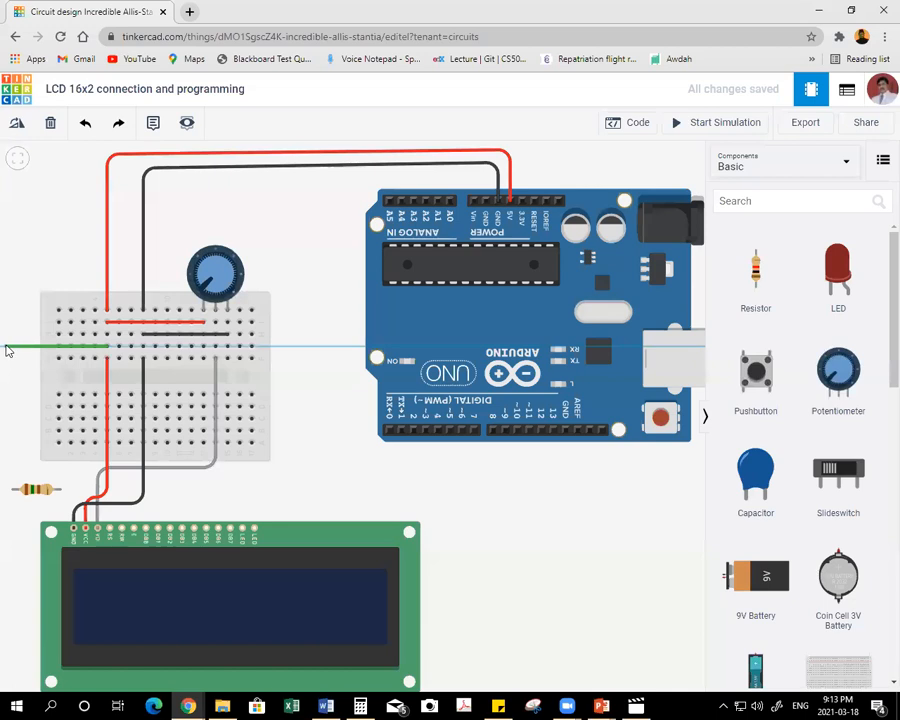
{"action": "left_click", "coordinate": [12, 489]}
{"action": "left_click_drag", "start_coordinate": [8, 347], "coordinate": [12, 347]}
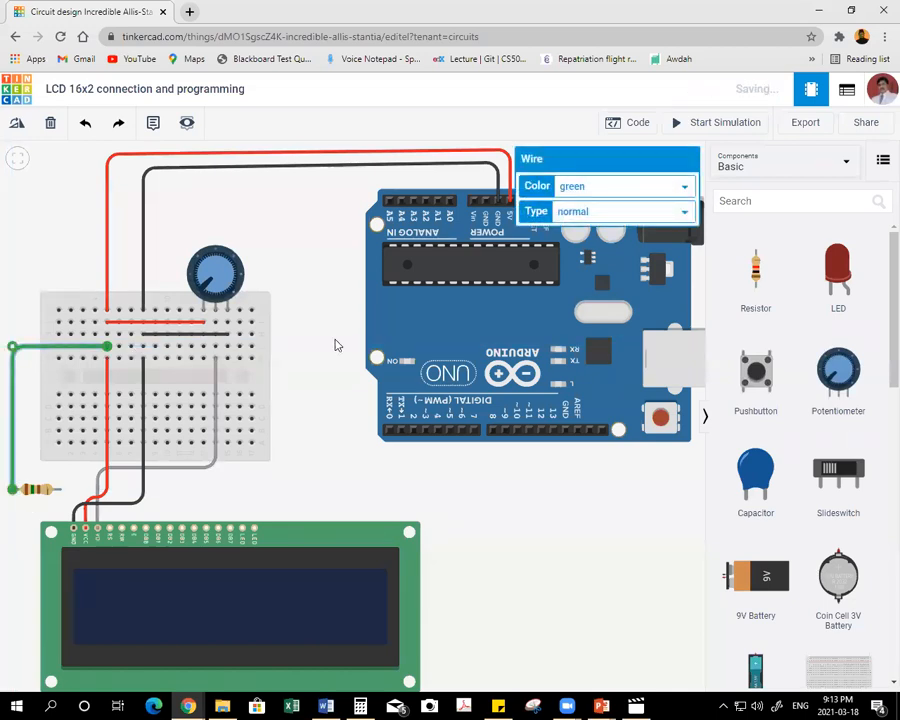
{"action": "left_click", "coordinate": [630, 190]}
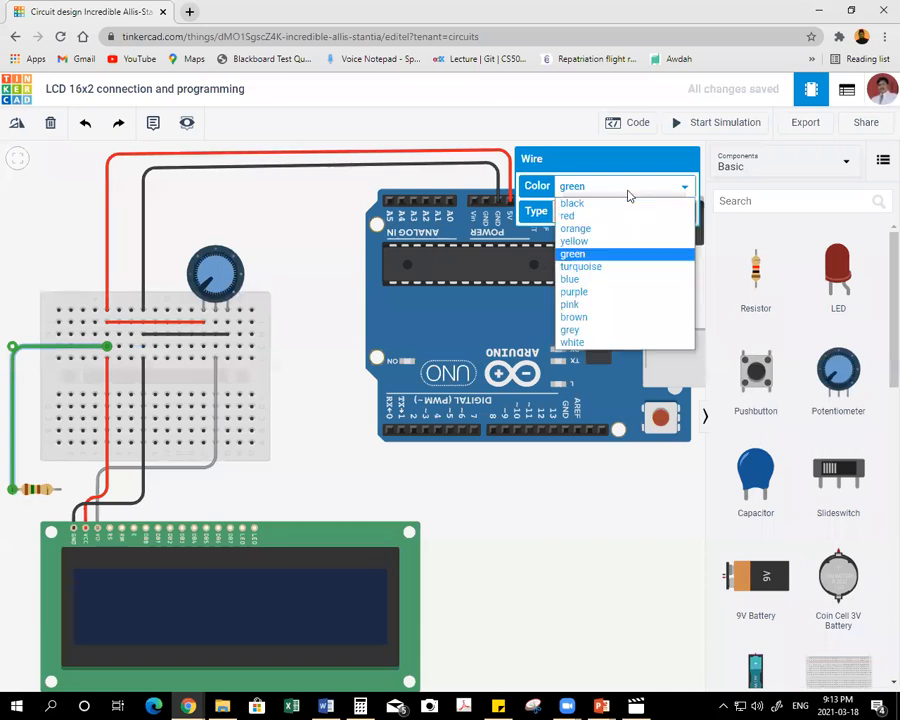
{"action": "left_click", "coordinate": [572, 213]}
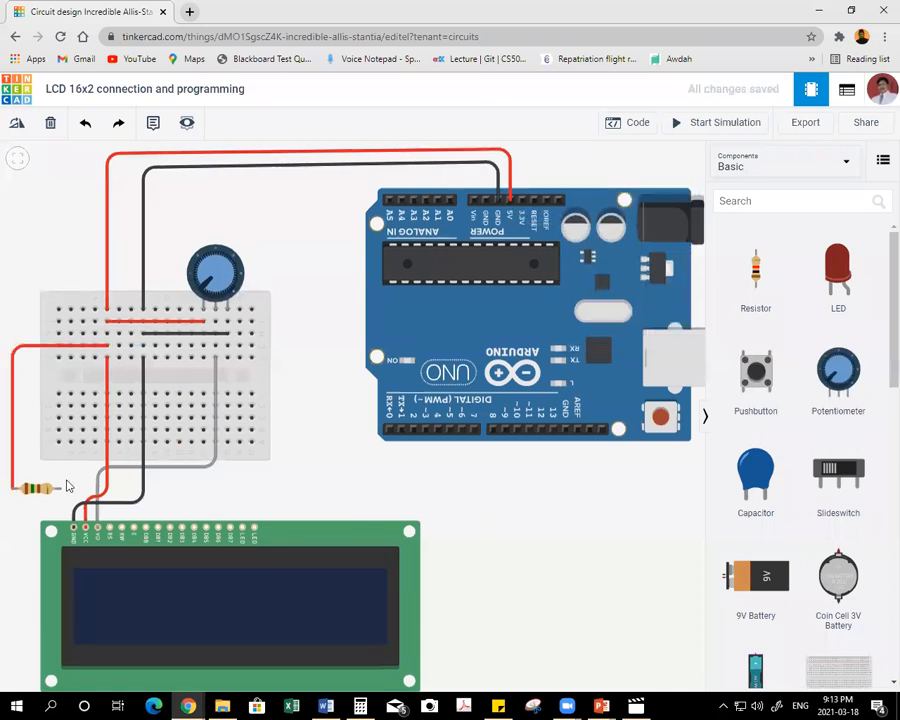
Wire the resistor's right terminal to the left one of the LCD's two LED pins with one bend and colour it red.
{"action": "left_click", "coordinate": [58, 489]}
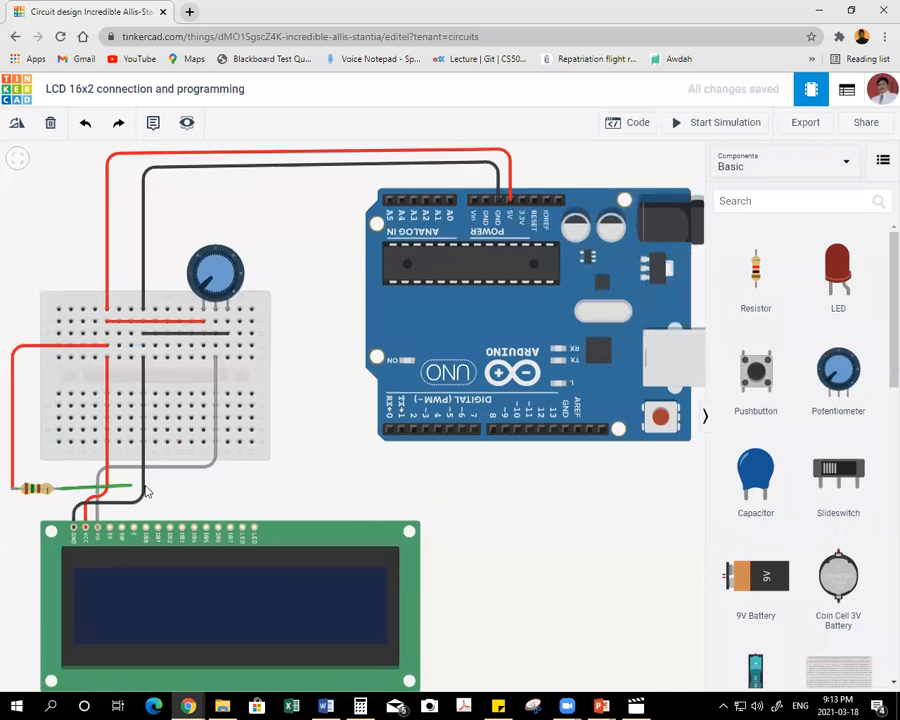
{"action": "left_click", "coordinate": [241, 489]}
{"action": "left_click", "coordinate": [242, 529]}
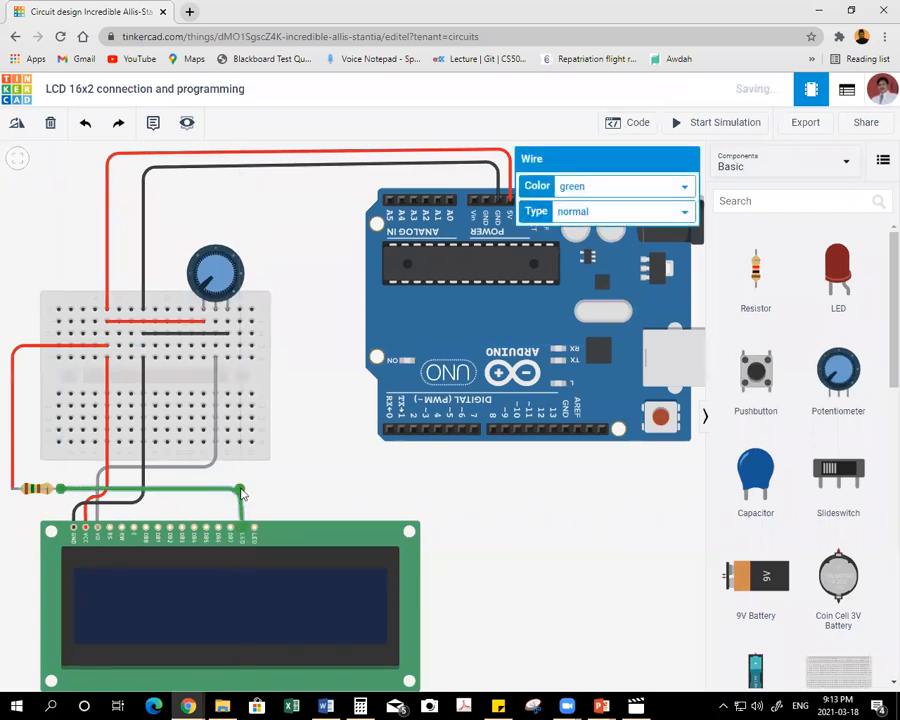
{"action": "left_click", "coordinate": [604, 186]}
{"action": "left_click", "coordinate": [641, 214]}
{"action": "left_click", "coordinate": [400, 476]}
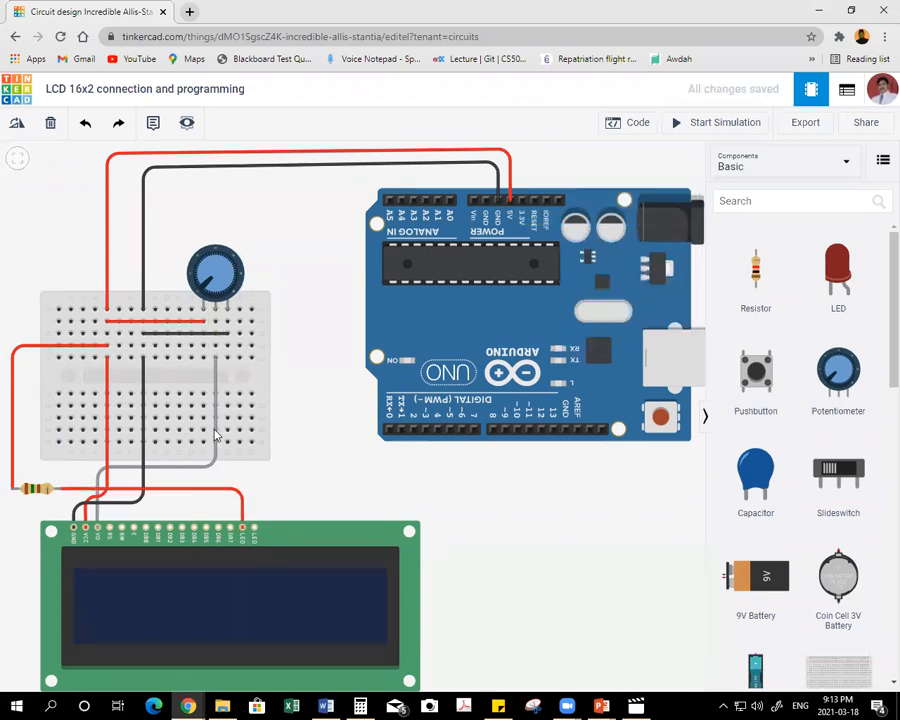
Wire the breadboard's upper GND column to the LCD's LED Cathode pin, straighten the first bend and colour the wire black.
{"action": "left_click", "coordinate": [143, 347]}
{"action": "left_click", "coordinate": [165, 367]}
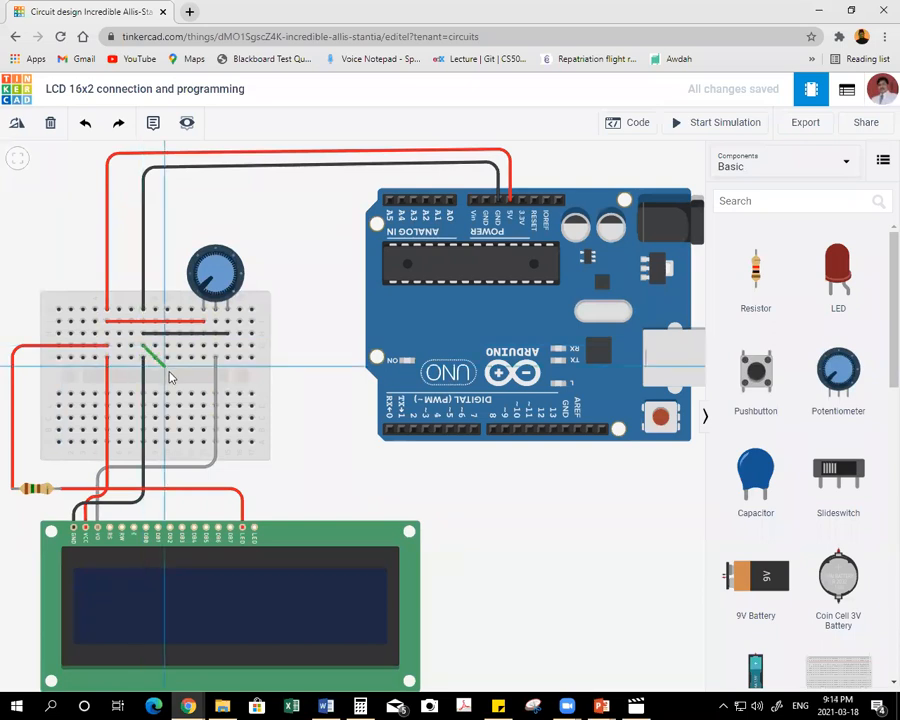
{"action": "left_click", "coordinate": [165, 472]}
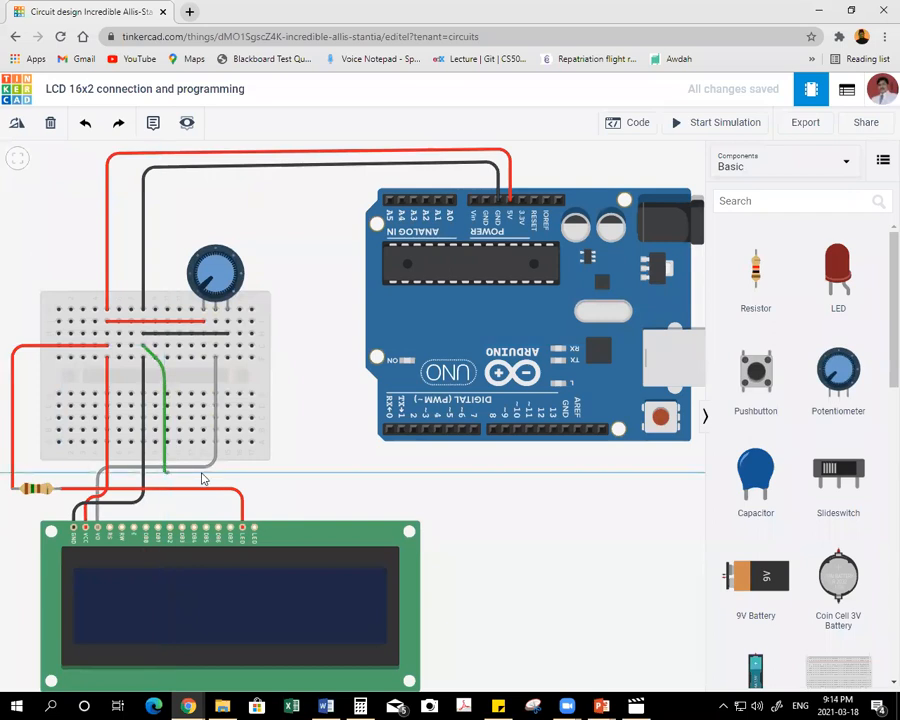
{"action": "left_click", "coordinate": [253, 476]}
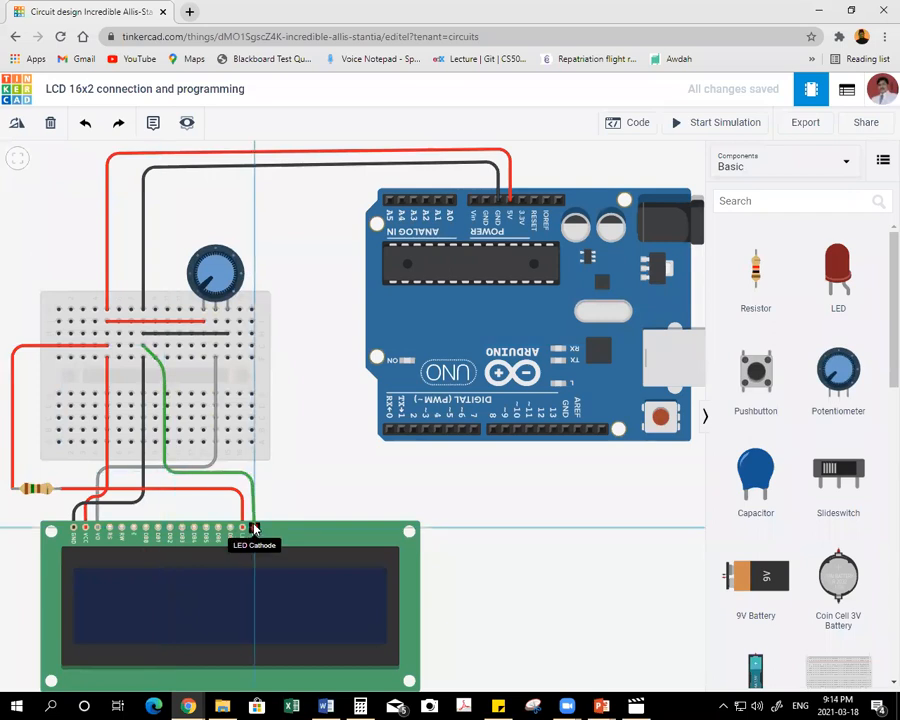
{"action": "left_click", "coordinate": [253, 527]}
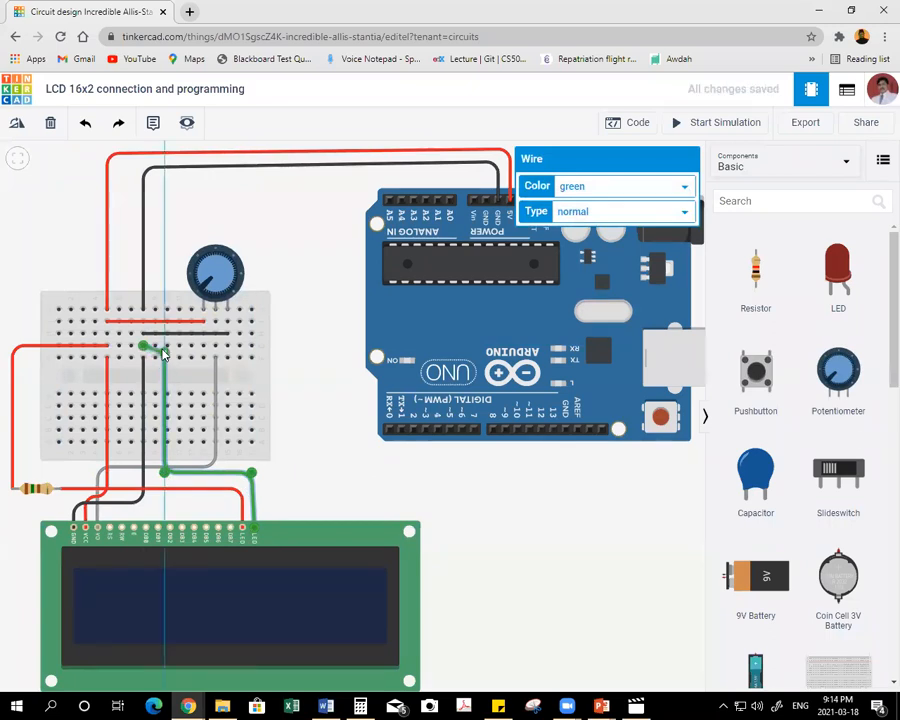
{"action": "left_click", "coordinate": [164, 347]}
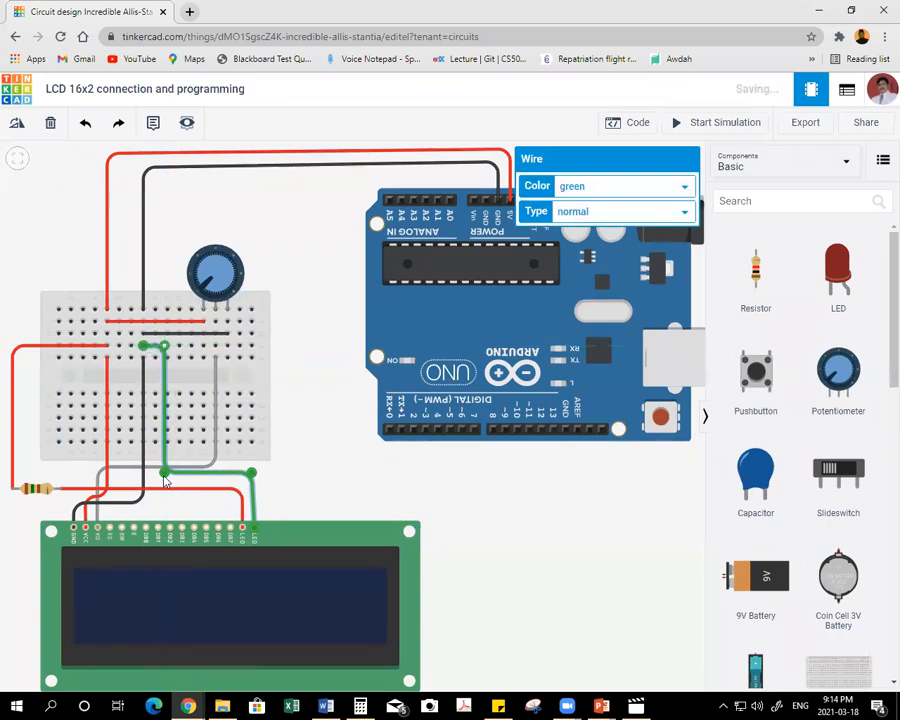
{"action": "left_click", "coordinate": [620, 188]}
{"action": "left_click", "coordinate": [592, 203]}
{"action": "left_click", "coordinate": [323, 300]}
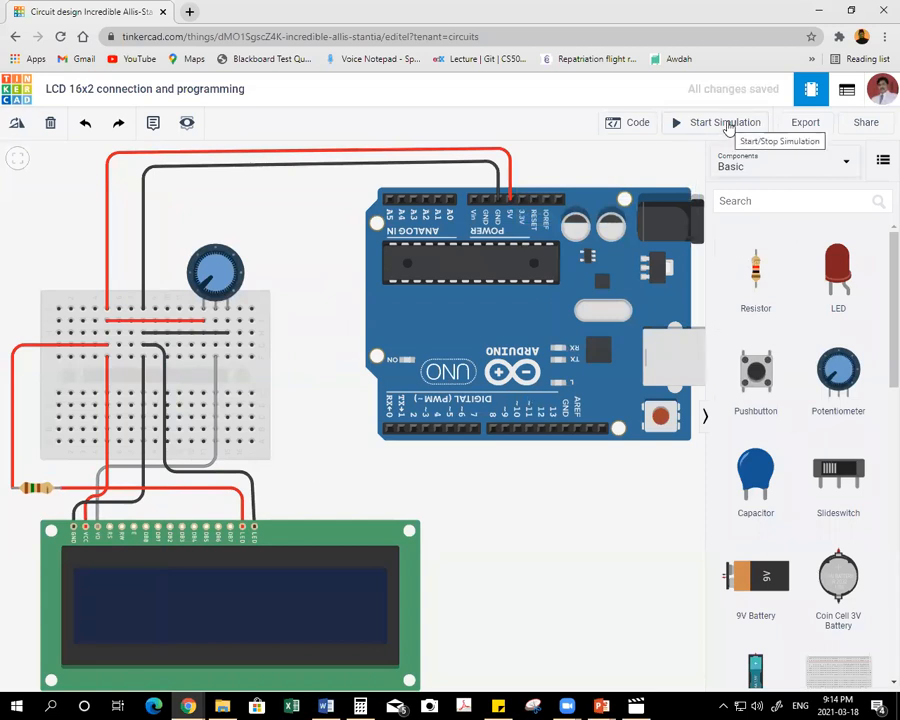
Test the circuit in a brief simulation and set the potentiometer's resistance to 10 kΩ.
{"action": "left_click", "coordinate": [727, 124]}
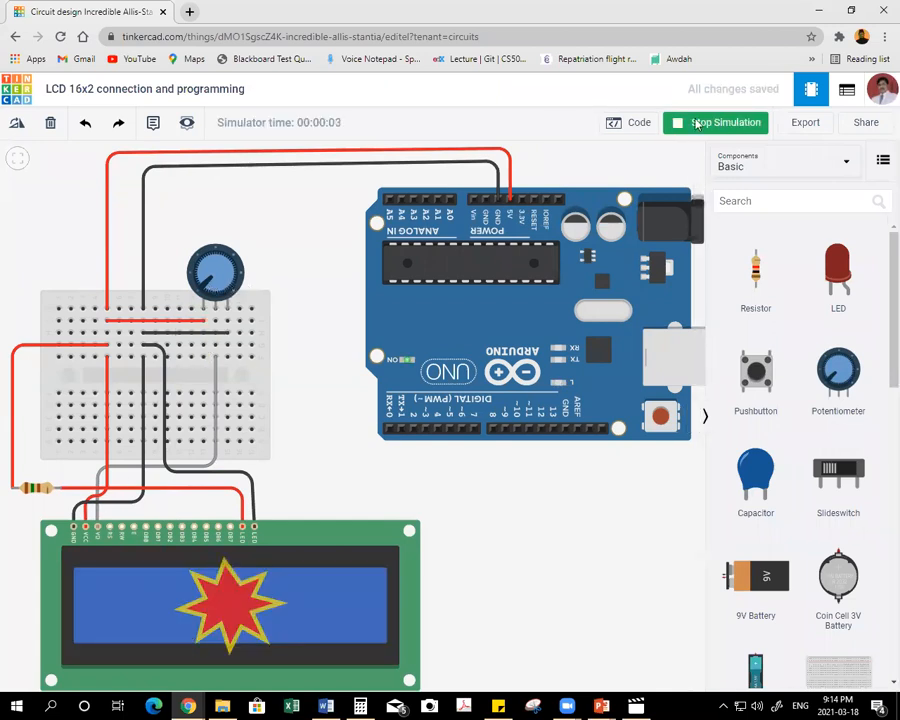
{"action": "left_click", "coordinate": [697, 123]}
{"action": "left_click", "coordinate": [216, 278]}
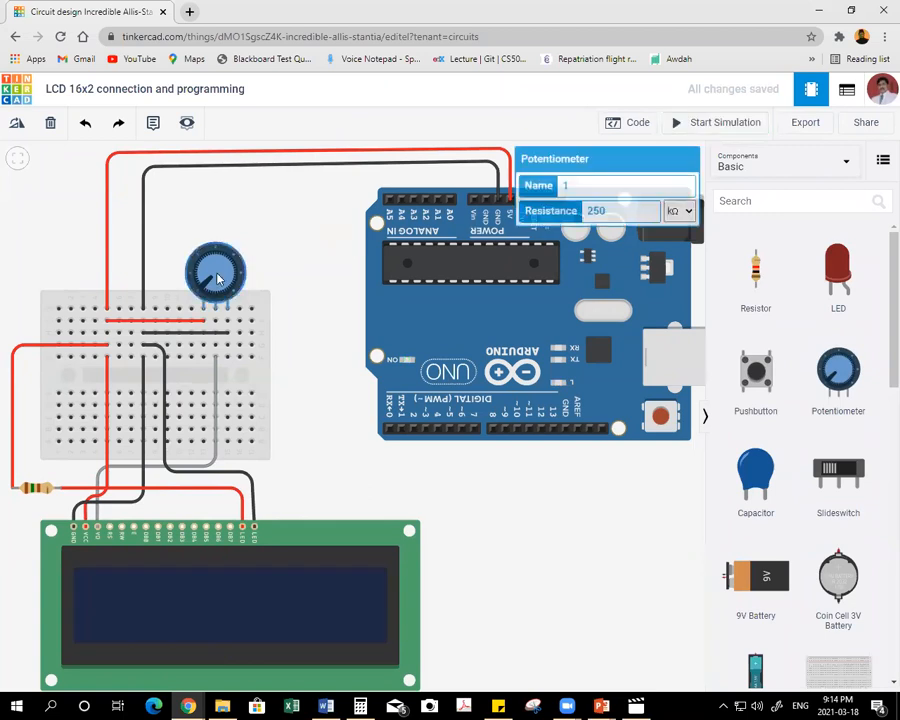
{"action": "double_click", "coordinate": [603, 211]}
{"action": "type", "text": "10"}
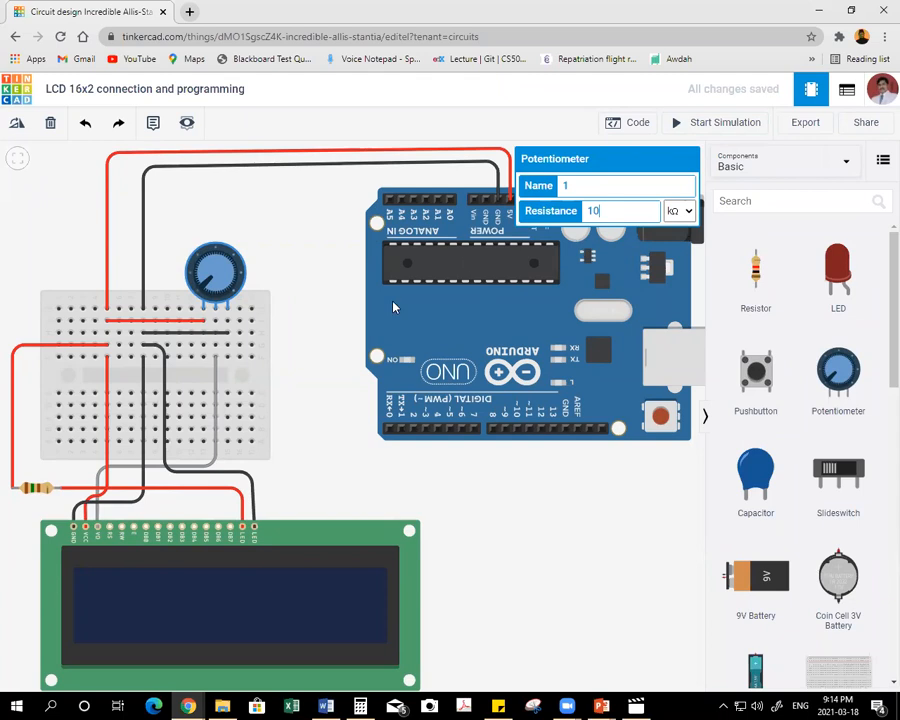
{"action": "left_click", "coordinate": [341, 344]}
Set the backlight resistor's resistance to 1 kΩ and start the simulation again.
{"action": "left_click", "coordinate": [36, 486]}
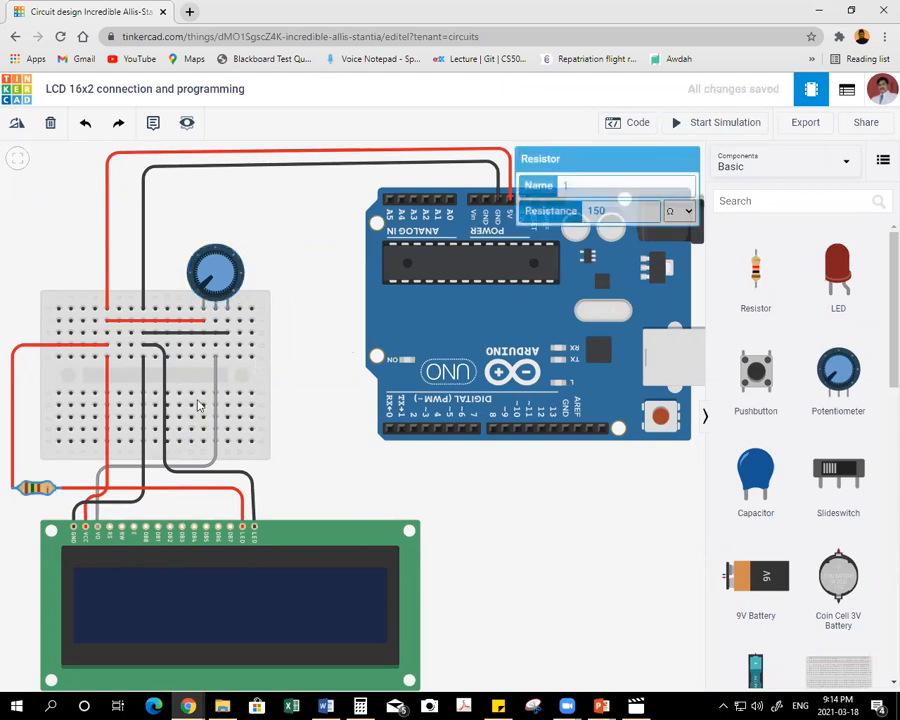
{"action": "double_click", "coordinate": [603, 211]}
{"action": "type", "text": "1"}
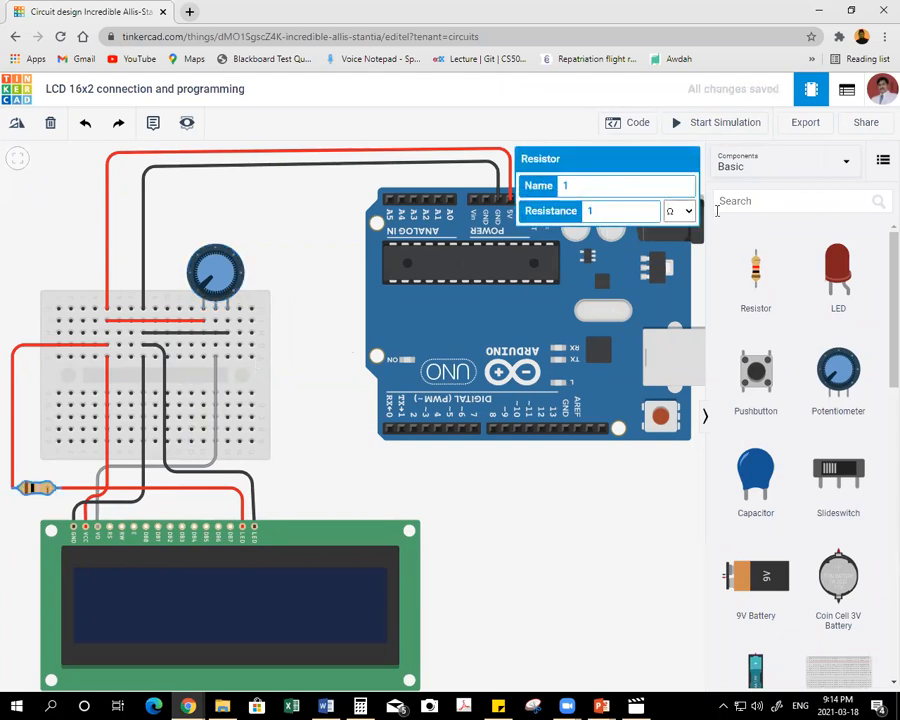
{"action": "left_click", "coordinate": [678, 211]}
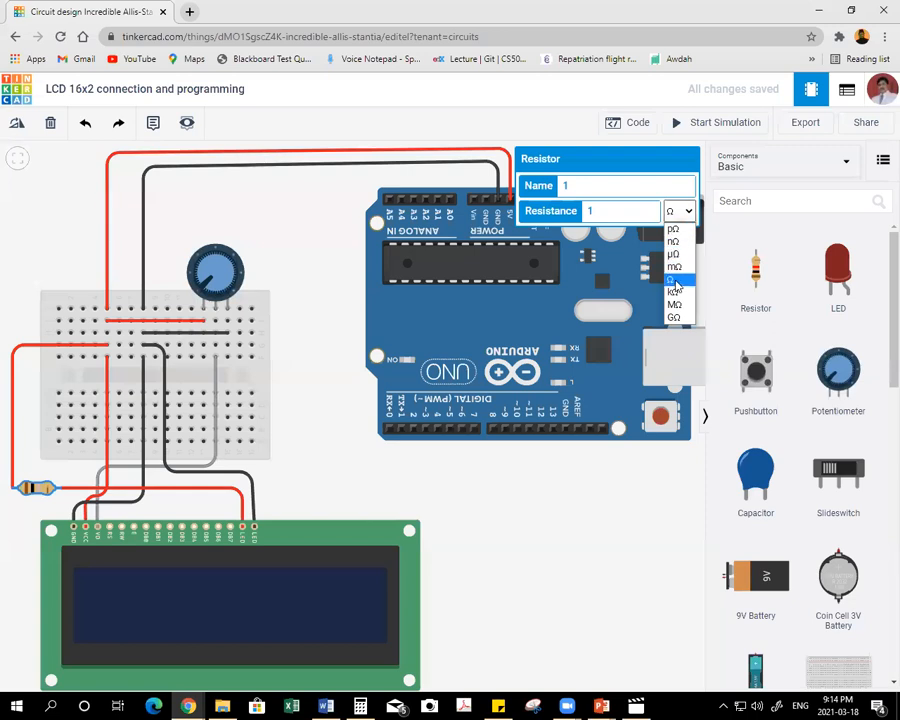
{"action": "left_click", "coordinate": [674, 291]}
{"action": "left_click", "coordinate": [573, 457]}
{"action": "left_click", "coordinate": [701, 124]}
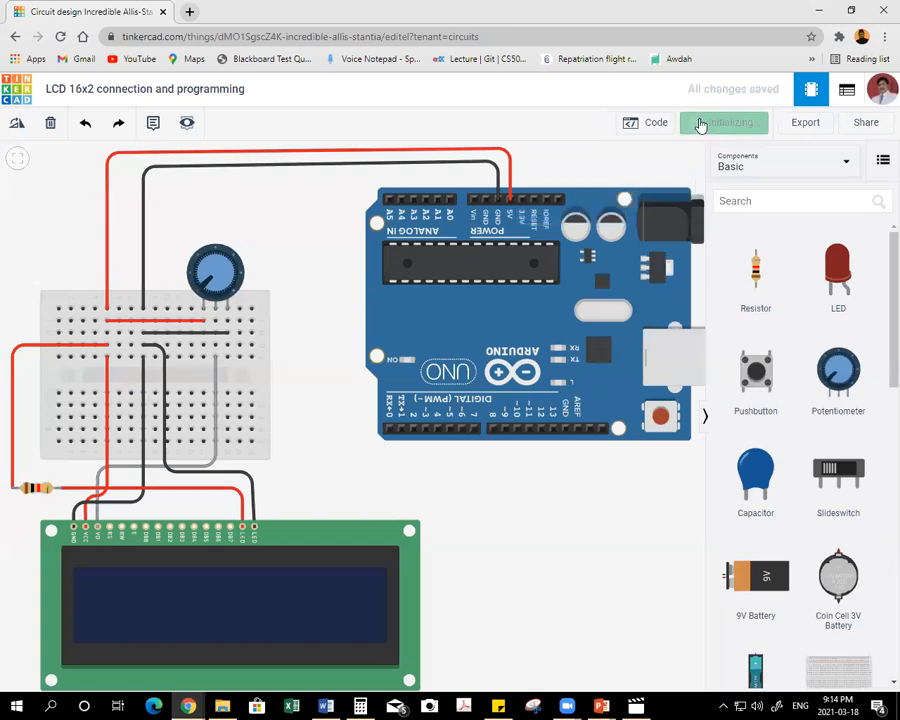
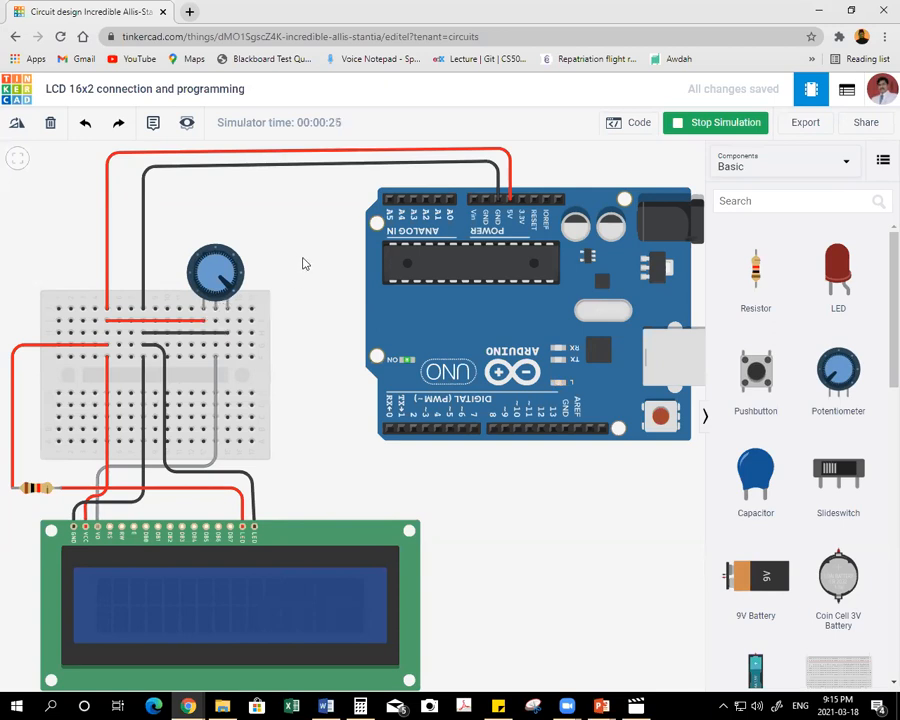
Turn the potentiometer's knob in the running simulation to test the LCD contrast and stop the simulation.
{"action": "left_click_drag", "start_coordinate": [214, 262], "coordinate": [235, 293]}
{"action": "left_click", "coordinate": [708, 122]}
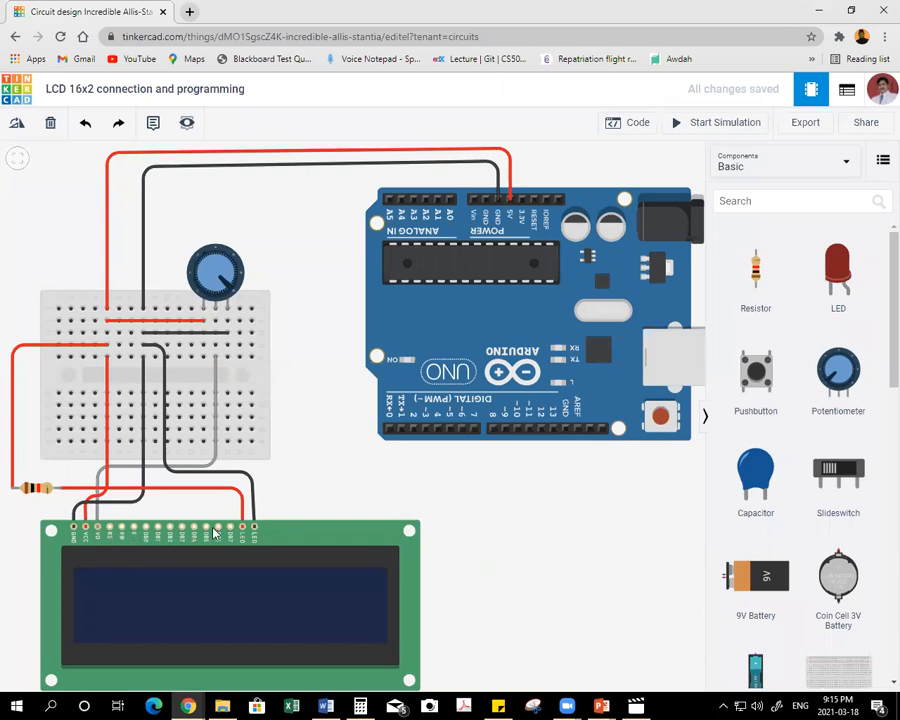
Wire the LCD's RW pin to the Arduino GND pin beside pin 13 with two bends and colour the wire black.
{"action": "left_click", "coordinate": [121, 528]}
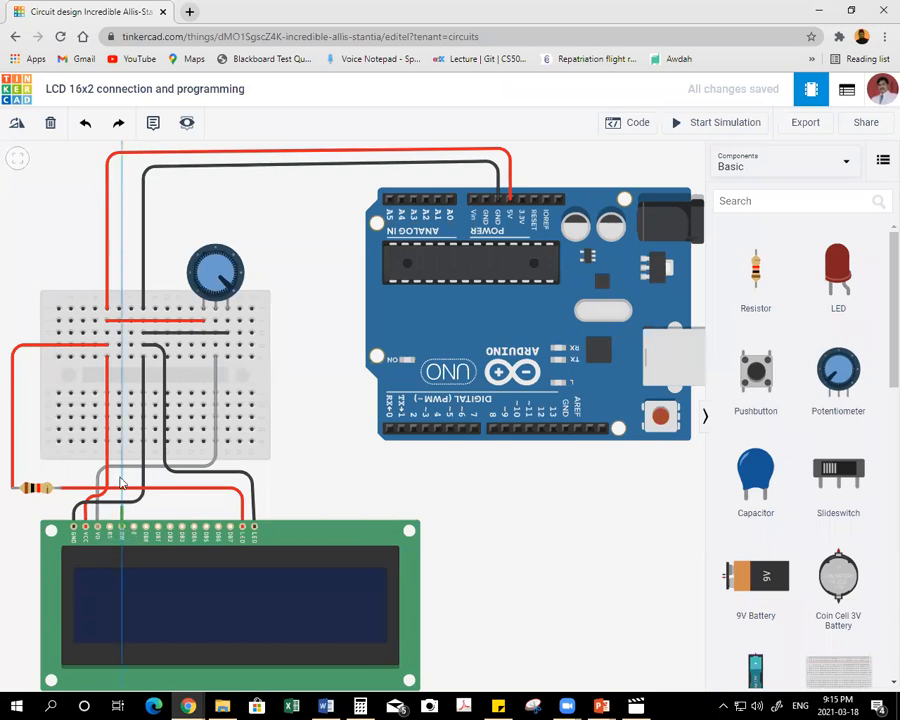
{"action": "left_click", "coordinate": [131, 358]}
{"action": "left_click", "coordinate": [124, 481]}
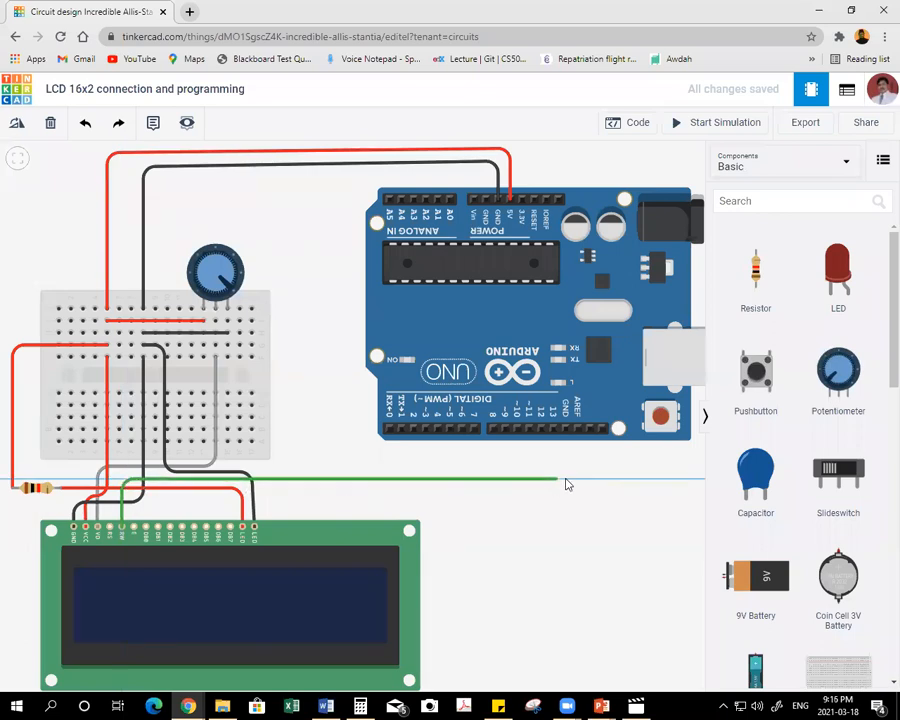
{"action": "left_click", "coordinate": [563, 472]}
{"action": "left_click", "coordinate": [565, 430]}
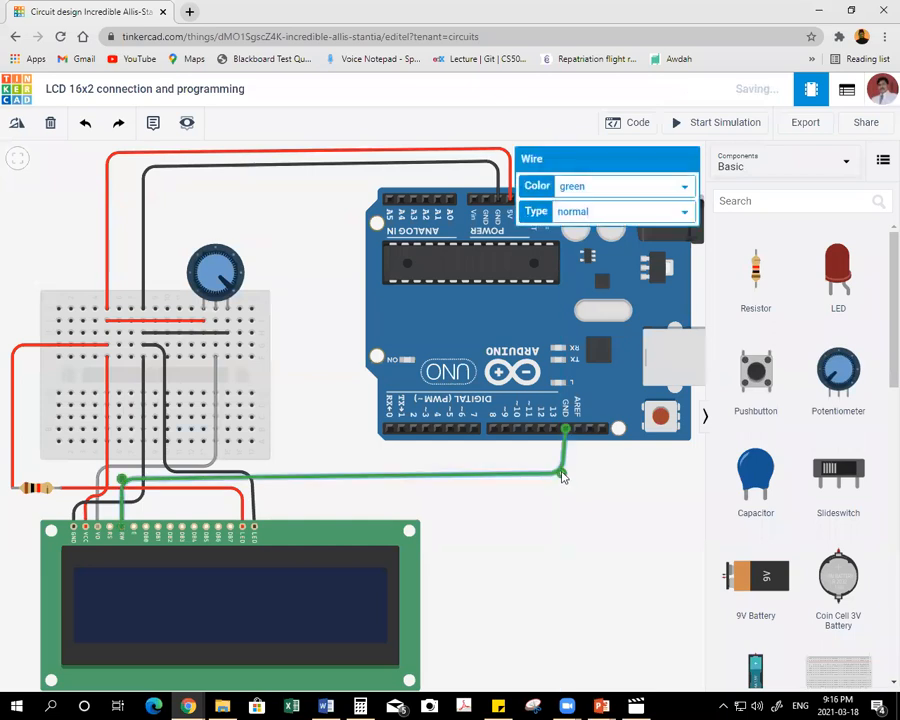
{"action": "left_click", "coordinate": [600, 186]}
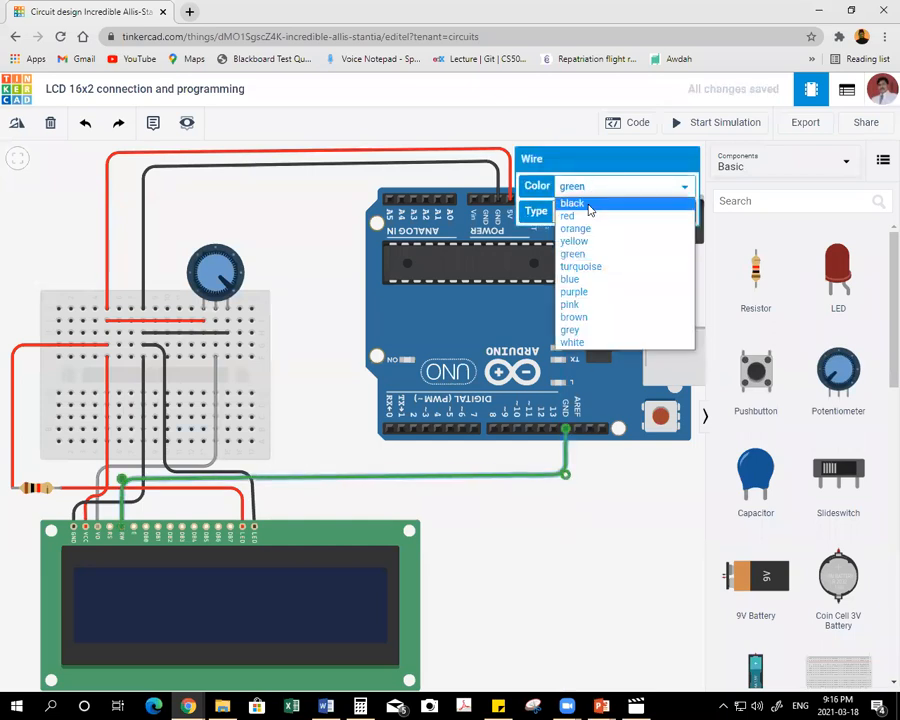
{"action": "left_click", "coordinate": [572, 201]}
{"action": "left_click", "coordinate": [519, 516]}
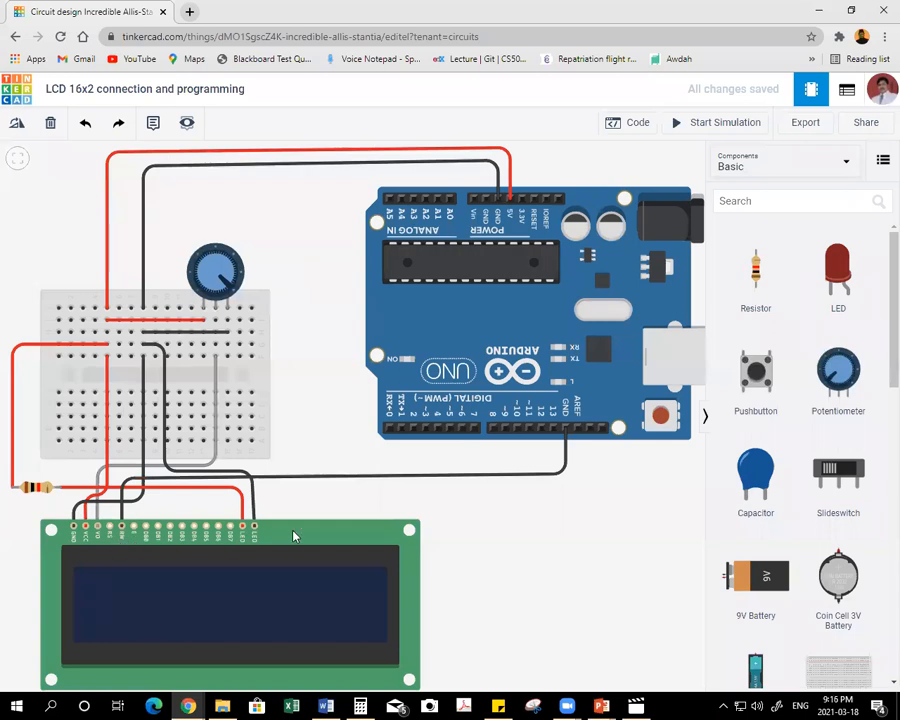
Wire Arduino pin 12 to the LCD's RS pin with two bends, straighten the bends and leave the wire green.
{"action": "left_click", "coordinate": [540, 429]}
{"action": "left_click", "coordinate": [540, 463]}
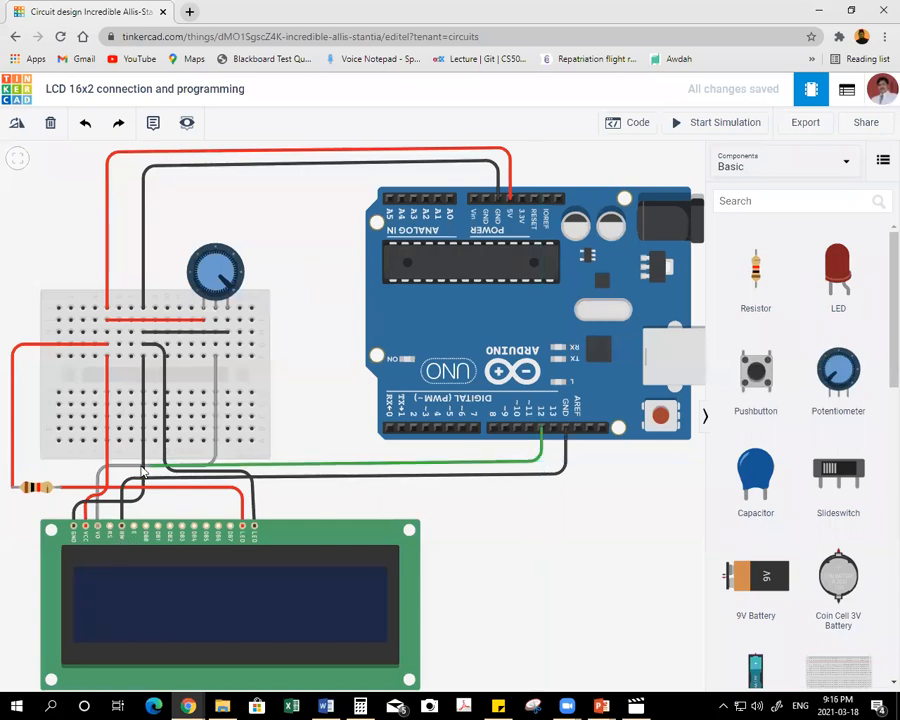
{"action": "left_click", "coordinate": [114, 474]}
{"action": "left_click", "coordinate": [109, 524]}
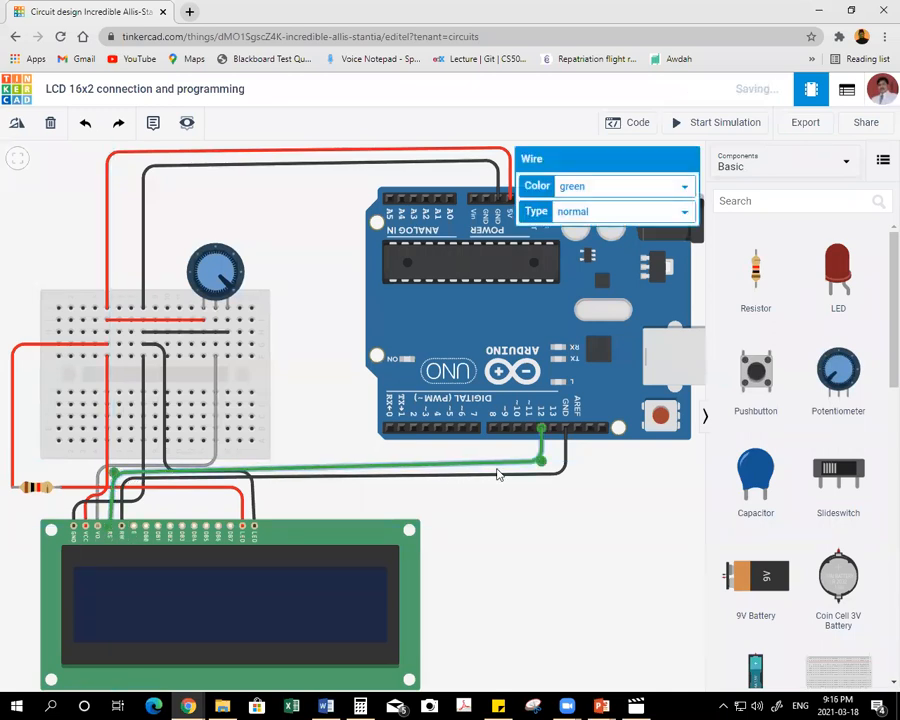
{"action": "left_click_drag", "start_coordinate": [541, 461], "coordinate": [541, 465]}
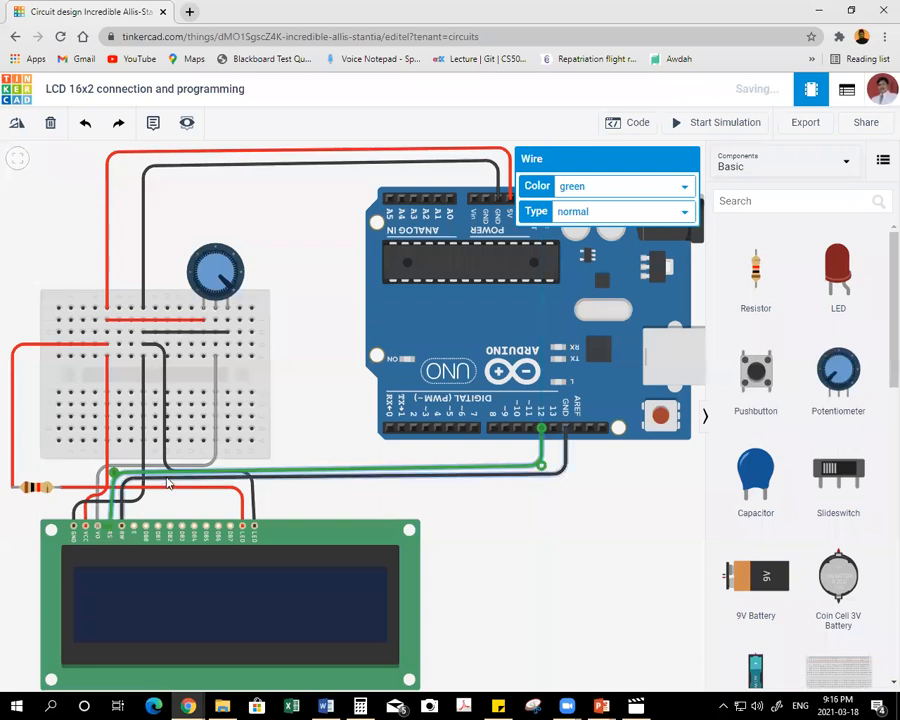
{"action": "left_click_drag", "start_coordinate": [111, 472], "coordinate": [110, 473]}
{"action": "left_click", "coordinate": [106, 488]}
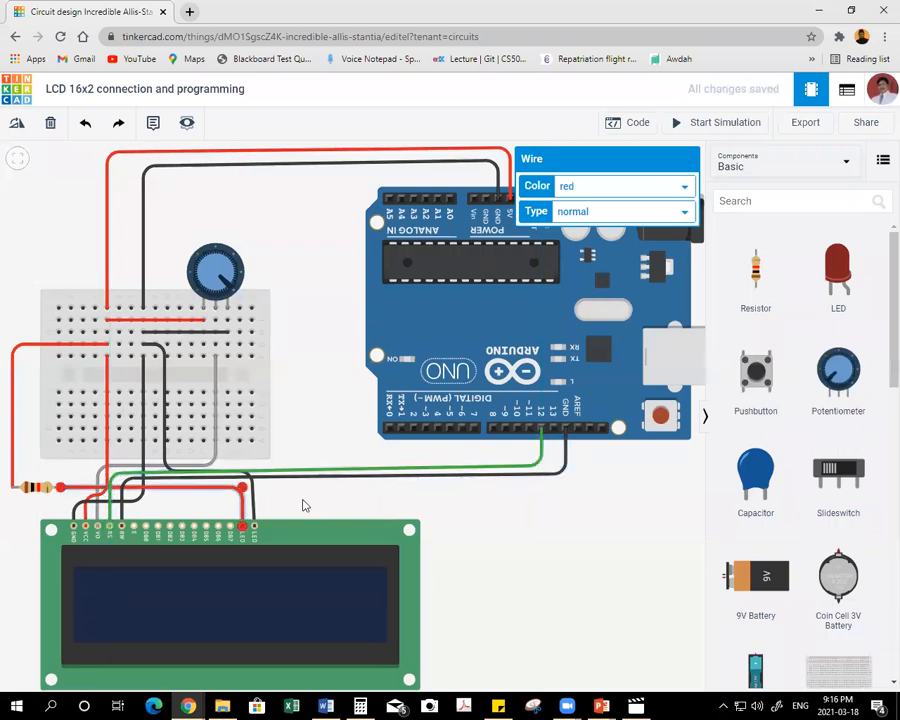
{"action": "left_click", "coordinate": [327, 498]}
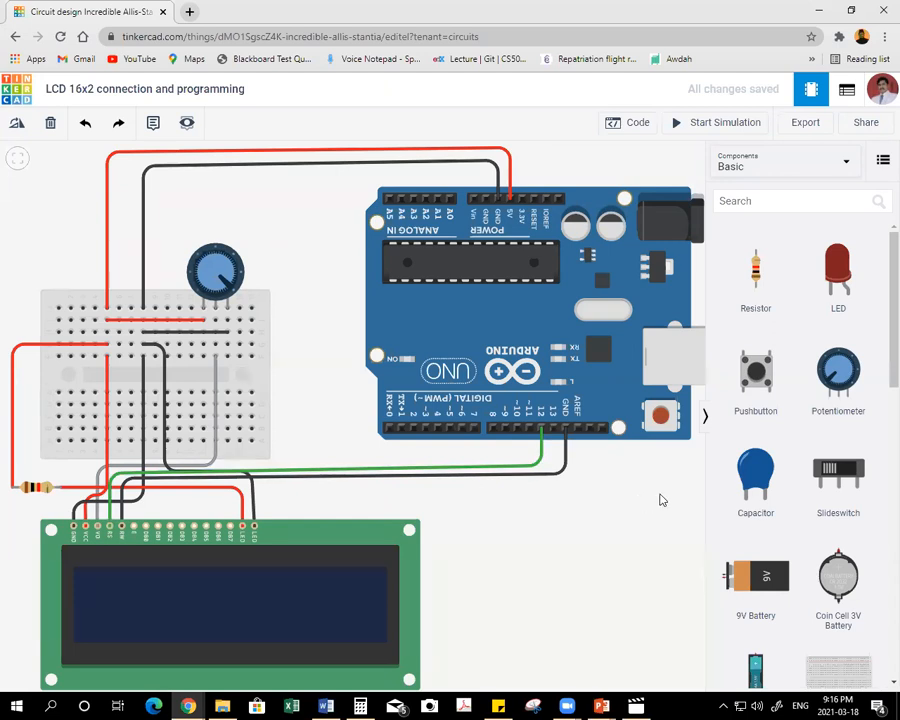
Wire Arduino pin 11 to the LCD's Enable pin with two bends and move both bends to separate it from the neighbouring wires.
{"action": "left_click", "coordinate": [531, 429]}
{"action": "left_click", "coordinate": [532, 457]}
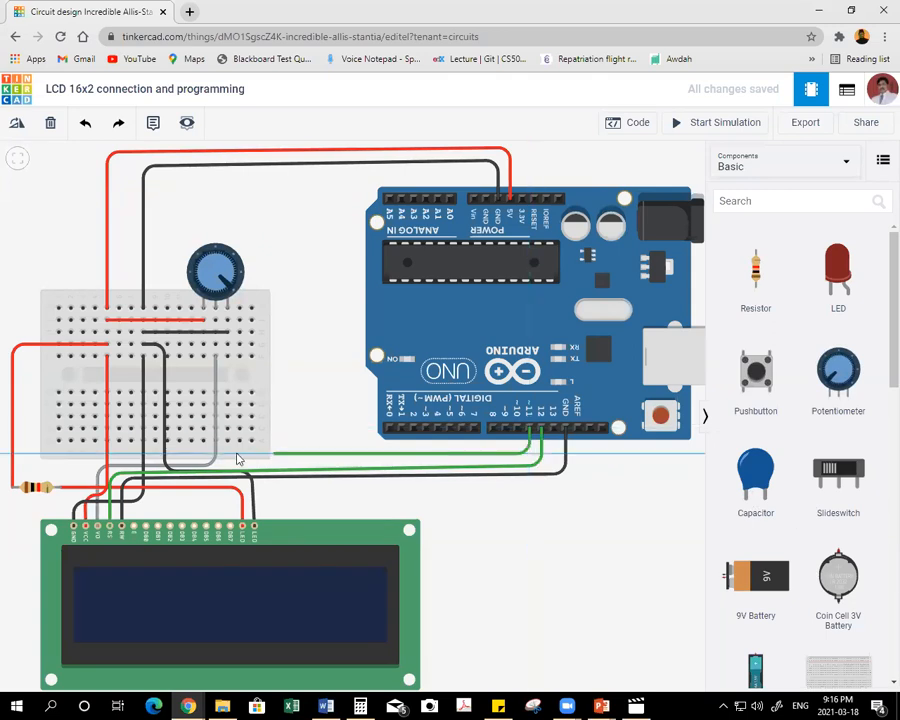
{"action": "left_click", "coordinate": [133, 506]}
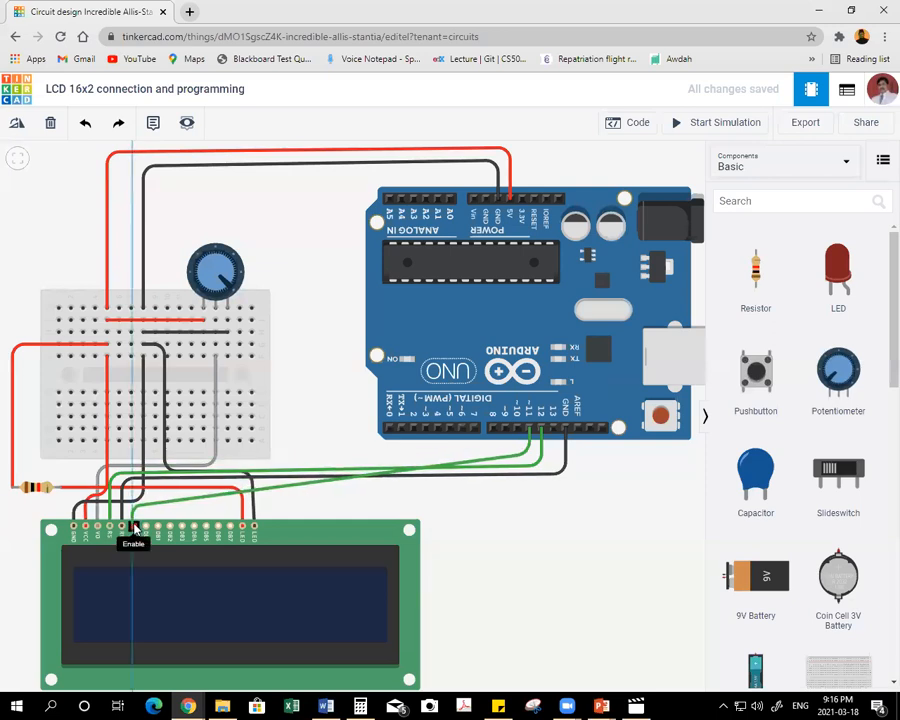
{"action": "left_click", "coordinate": [133, 527]}
{"action": "left_click_drag", "start_coordinate": [531, 475], "coordinate": [531, 482]}
{"action": "left_click_drag", "start_coordinate": [133, 505], "coordinate": [133, 491]}
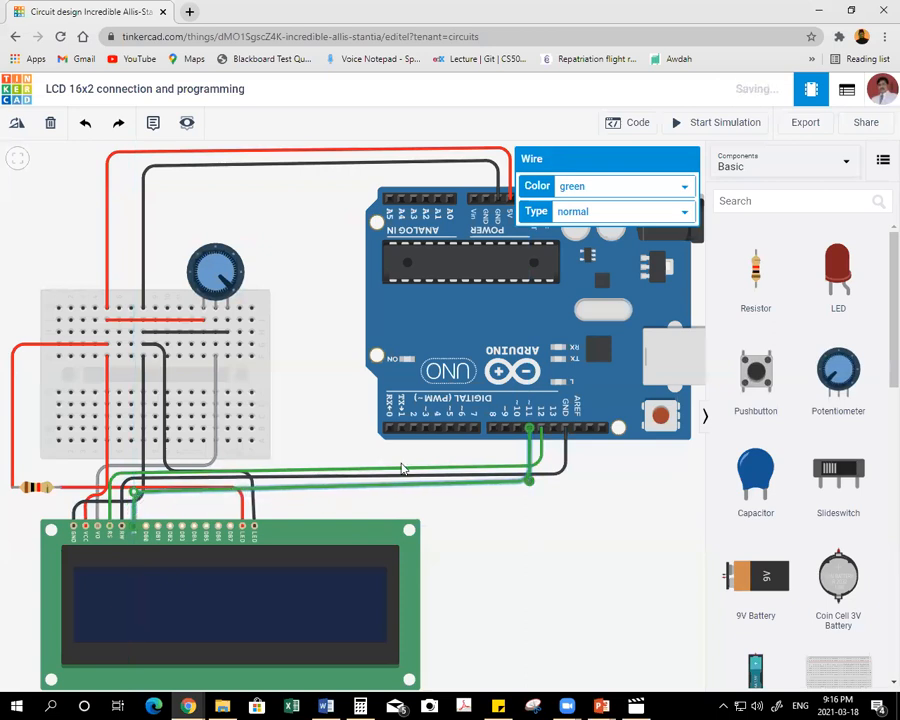
Colour the Enable wire orange and adjust its two bends so its long run lies level below the black RW wire.
{"action": "left_click", "coordinate": [600, 189]}
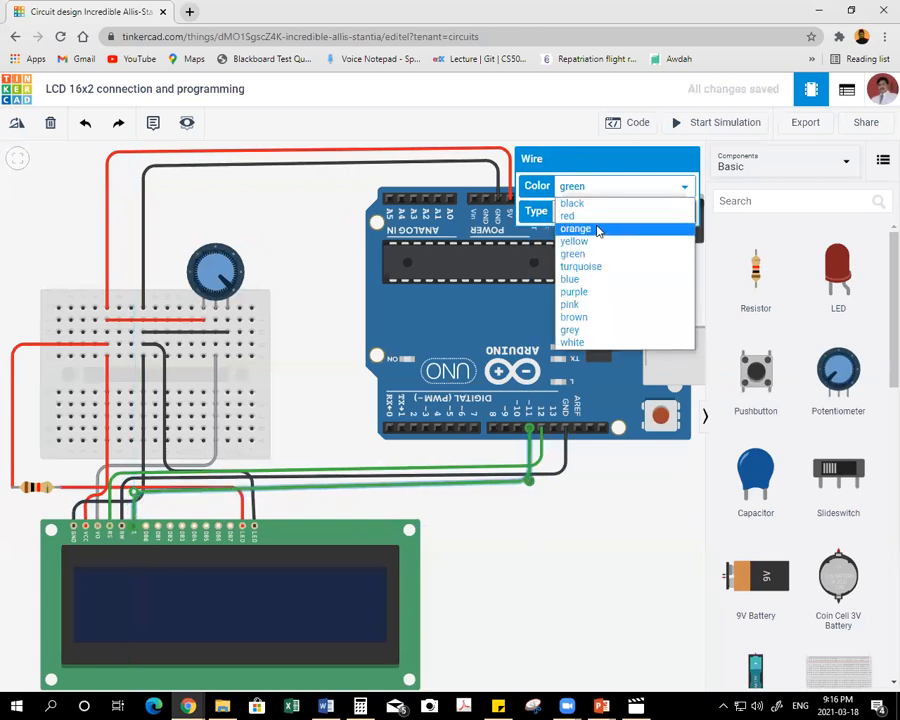
{"action": "left_click", "coordinate": [597, 231]}
{"action": "left_click", "coordinate": [572, 444]}
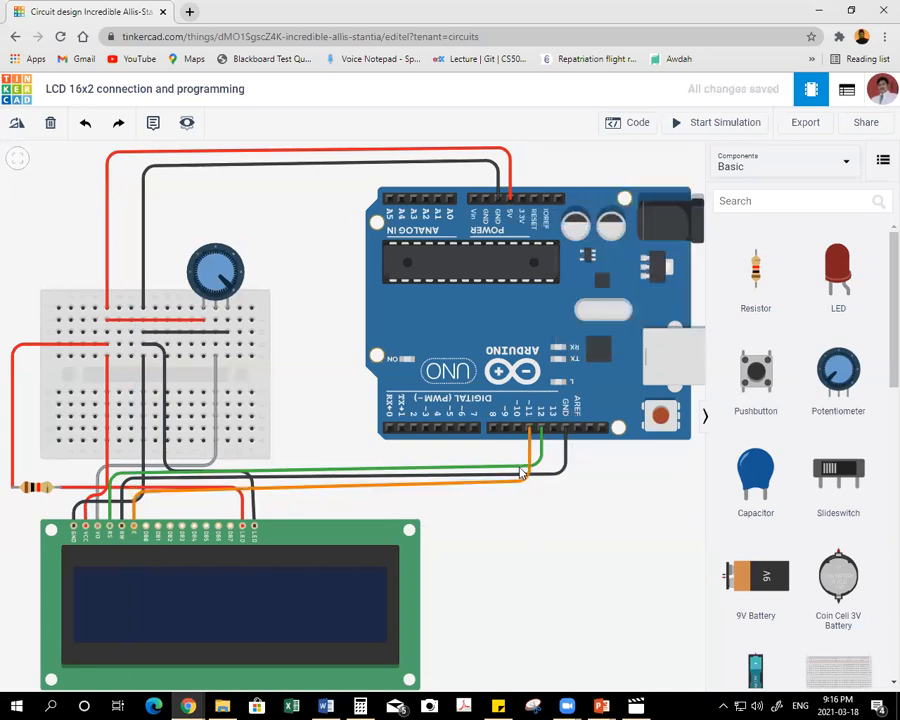
{"action": "left_click_drag", "start_coordinate": [521, 483], "coordinate": [529, 490]}
{"action": "left_click_drag", "start_coordinate": [133, 491], "coordinate": [133, 493]}
{"action": "left_click", "coordinate": [480, 517]}
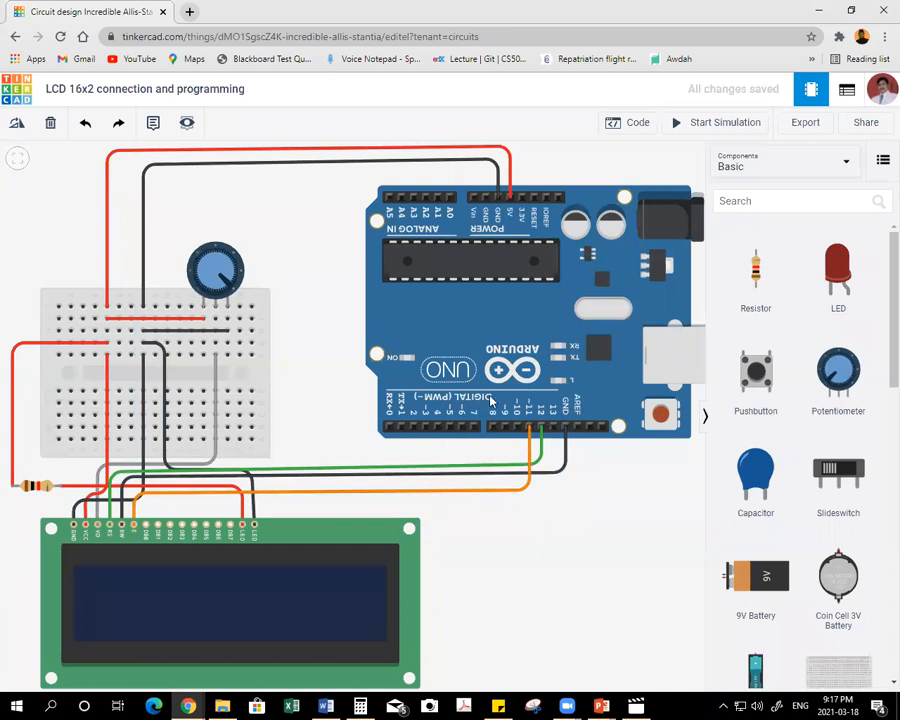
Shift the Arduino Uno board slightly to the left and deselect it.
{"action": "left_click_drag", "start_coordinate": [482, 370], "coordinate": [503, 372]}
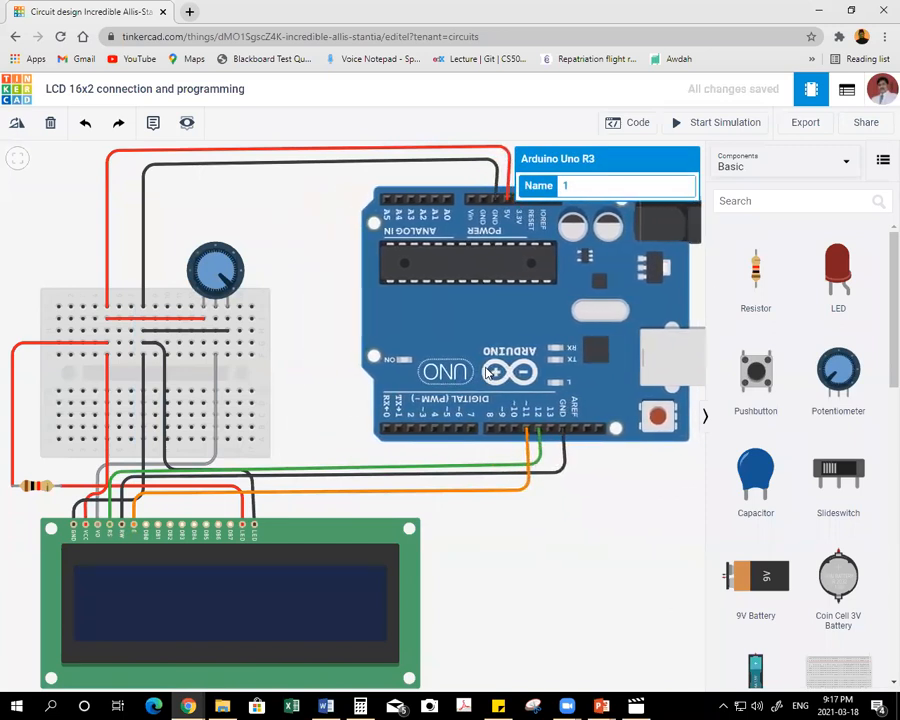
{"action": "left_click", "coordinate": [490, 552]}
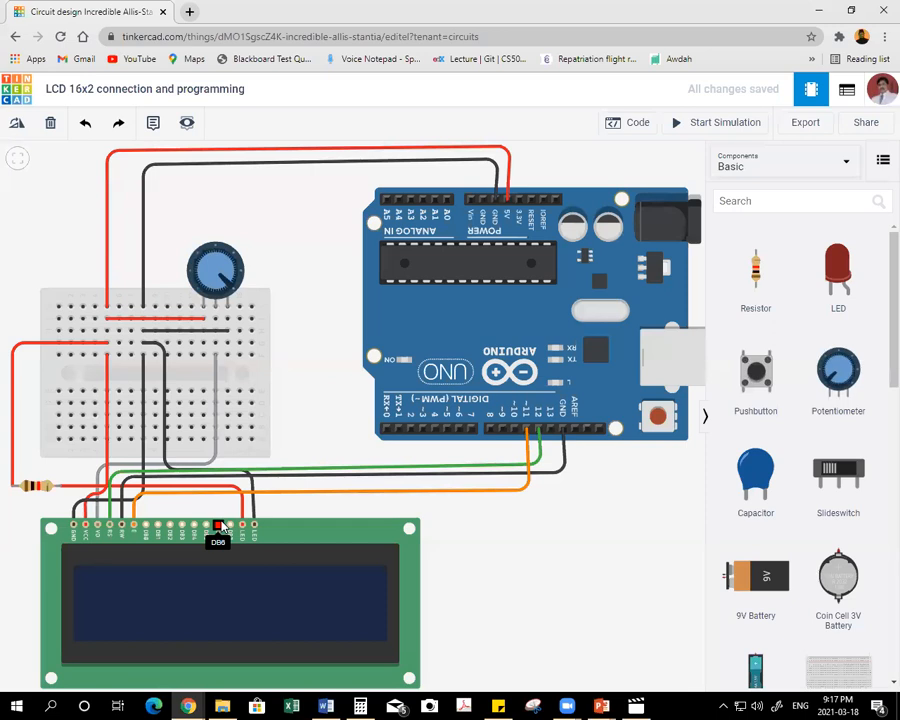
Wire the LCD's DB7 pin to Arduino pin 5 with two bends and colour the wire turquoise.
{"action": "left_click", "coordinate": [231, 527]}
{"action": "left_click", "coordinate": [232, 508]}
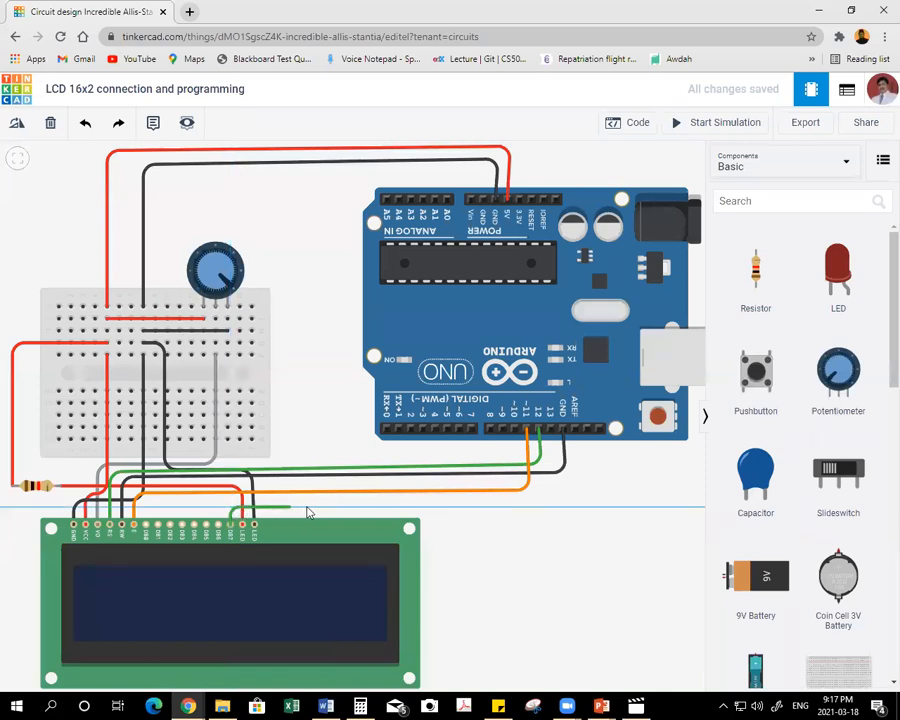
{"action": "left_click", "coordinate": [442, 508]}
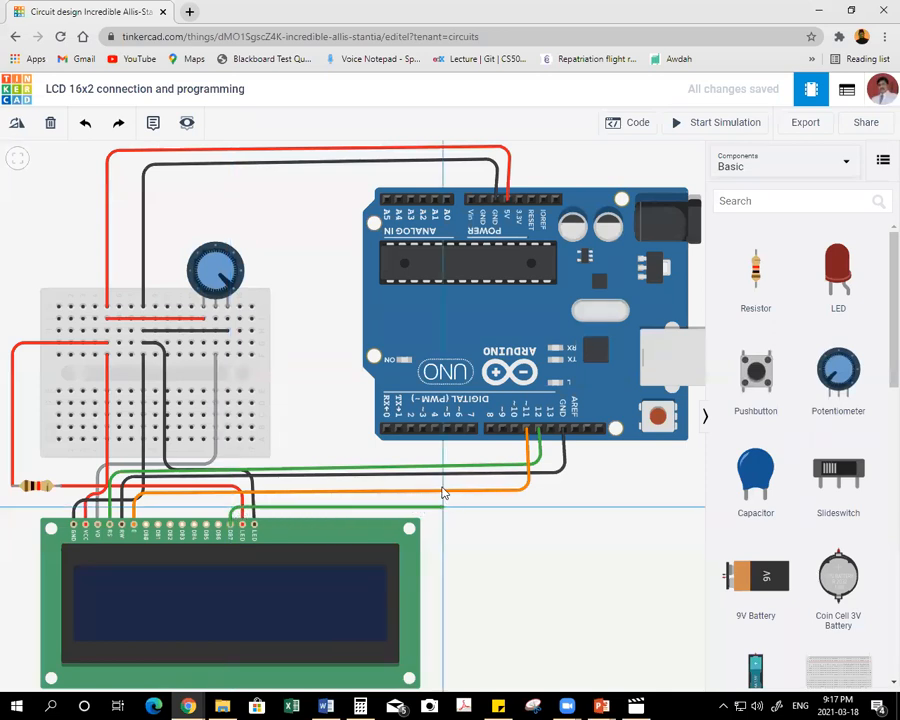
{"action": "left_click", "coordinate": [446, 429]}
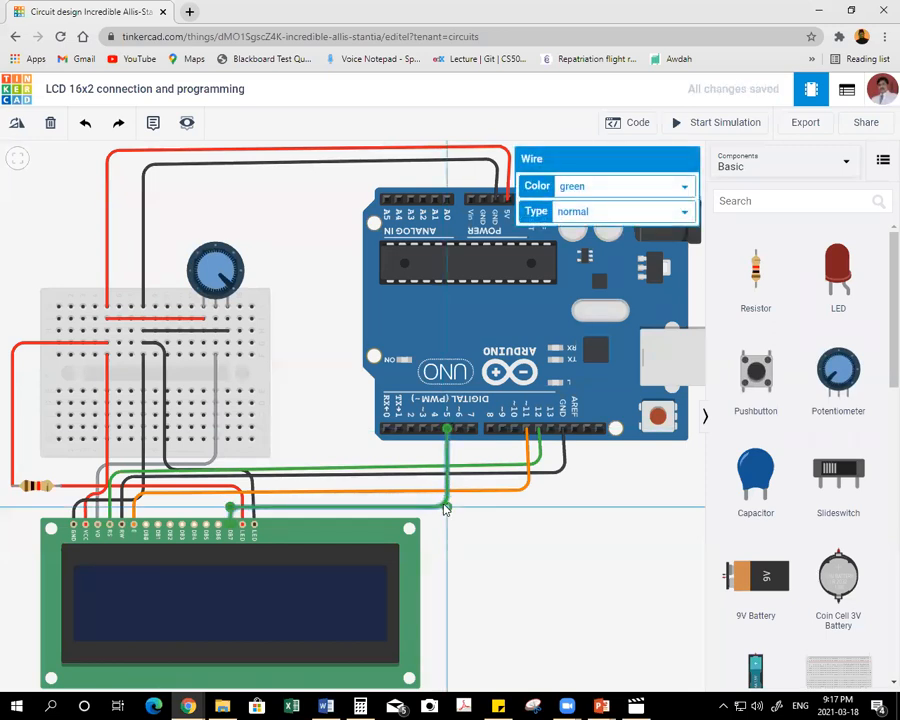
{"action": "left_click", "coordinate": [594, 188]}
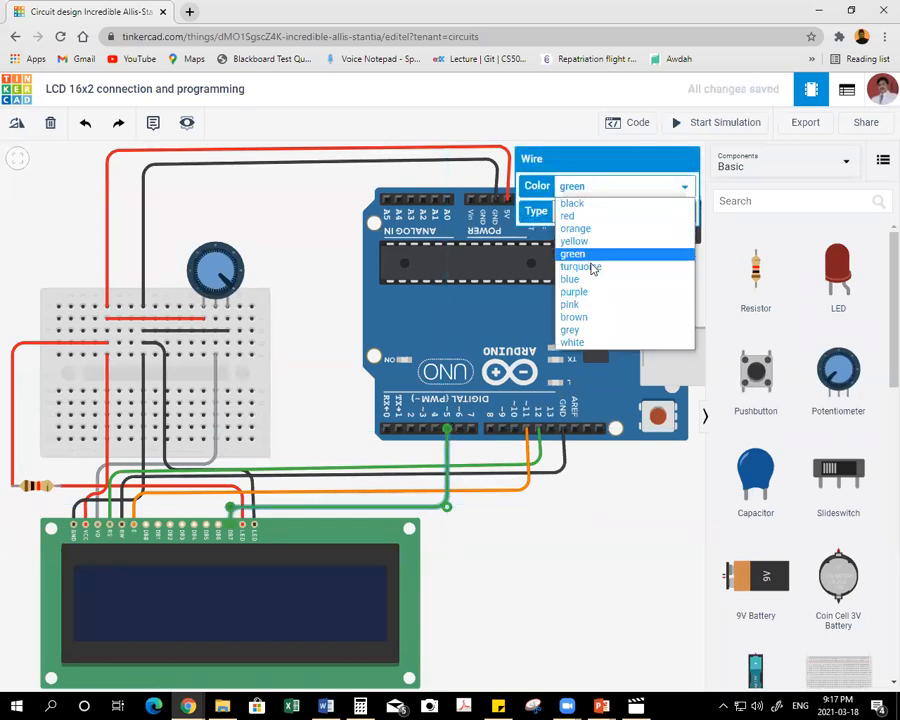
{"action": "left_click", "coordinate": [597, 266]}
{"action": "left_click", "coordinate": [490, 521]}
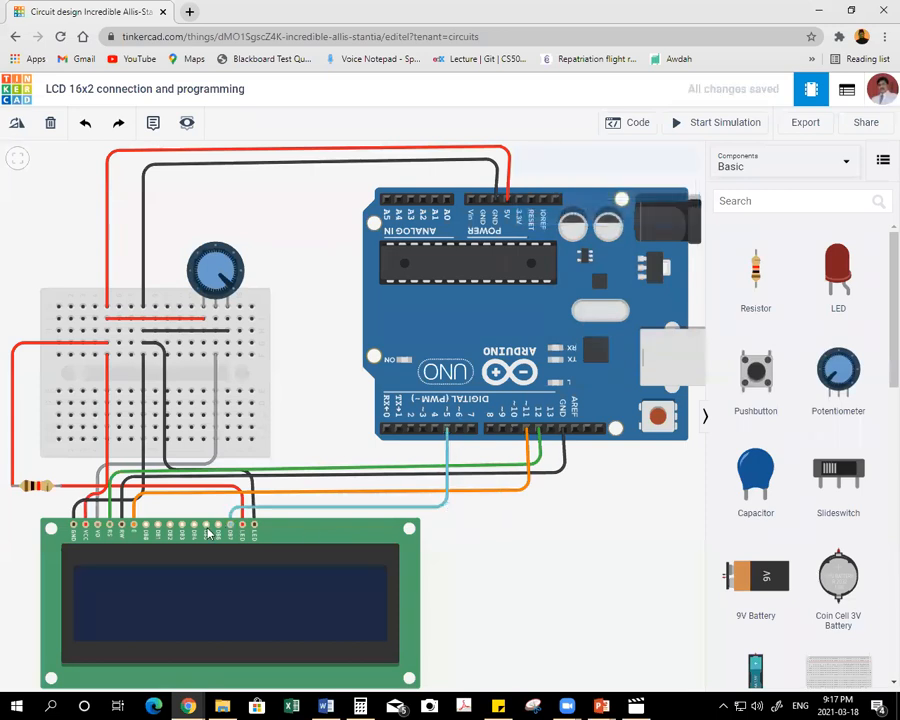
Wire the LCD's DB6 pin to Arduino pin 4 with two bends and colour the wire pink.
{"action": "left_click", "coordinate": [218, 524]}
{"action": "left_click", "coordinate": [218, 501]}
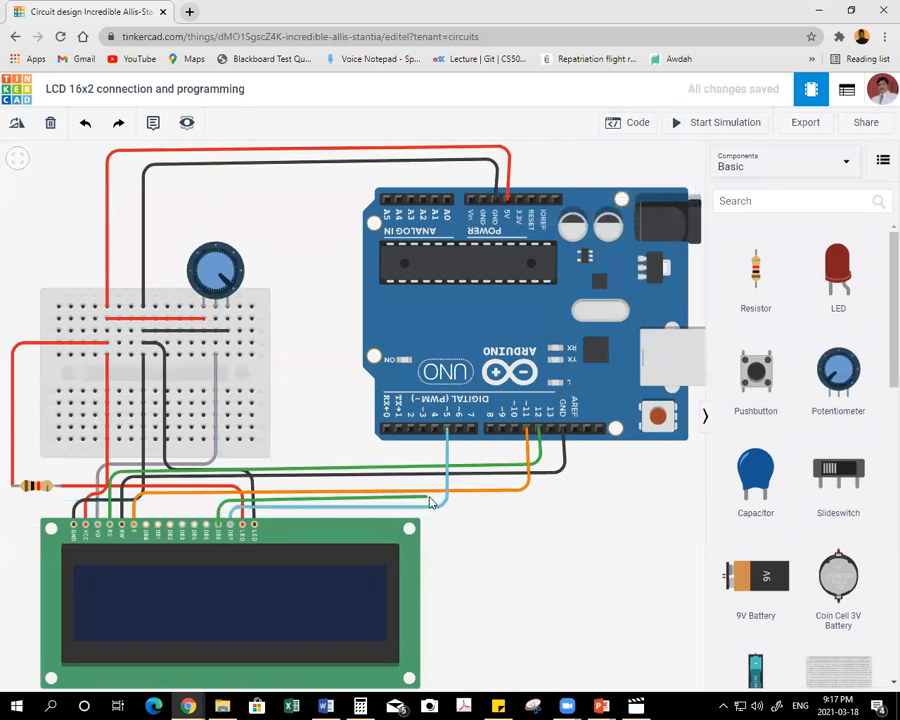
{"action": "left_click", "coordinate": [434, 430]}
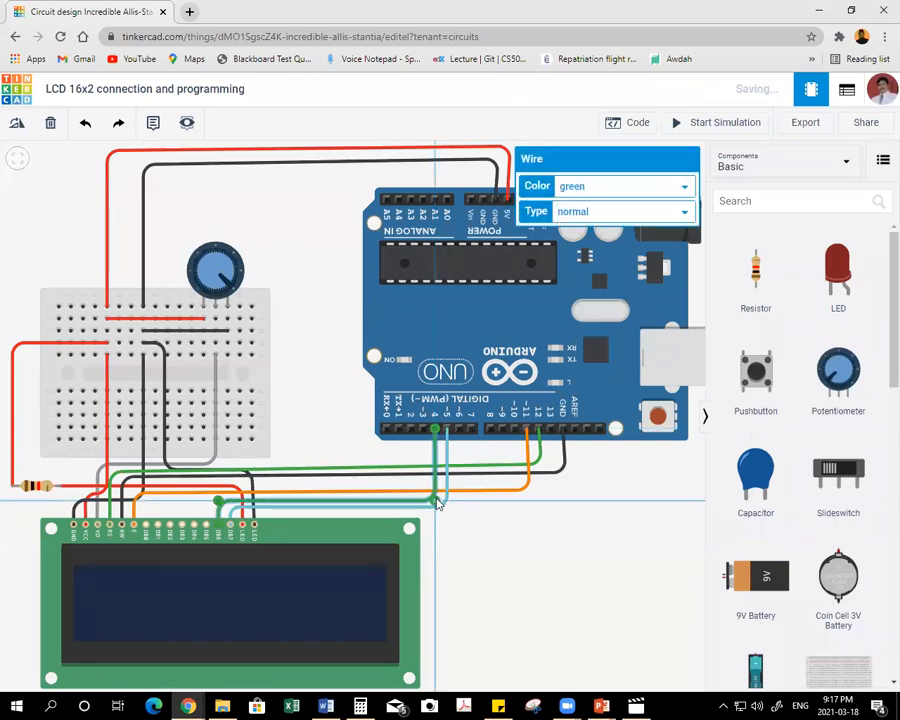
{"action": "left_click", "coordinate": [588, 188]}
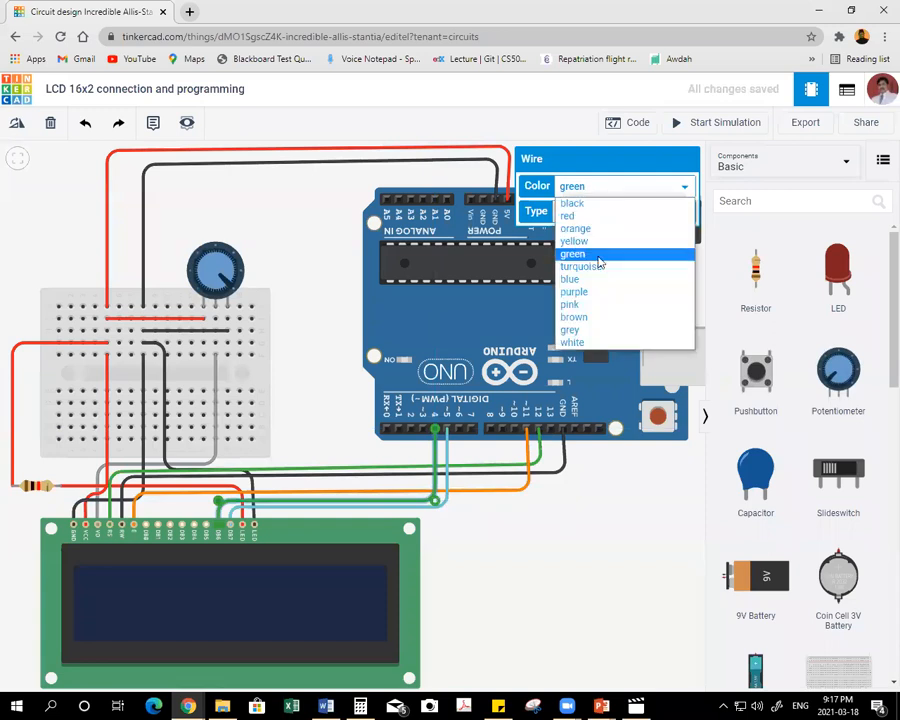
{"action": "left_click", "coordinate": [599, 282]}
{"action": "left_click", "coordinate": [586, 196]}
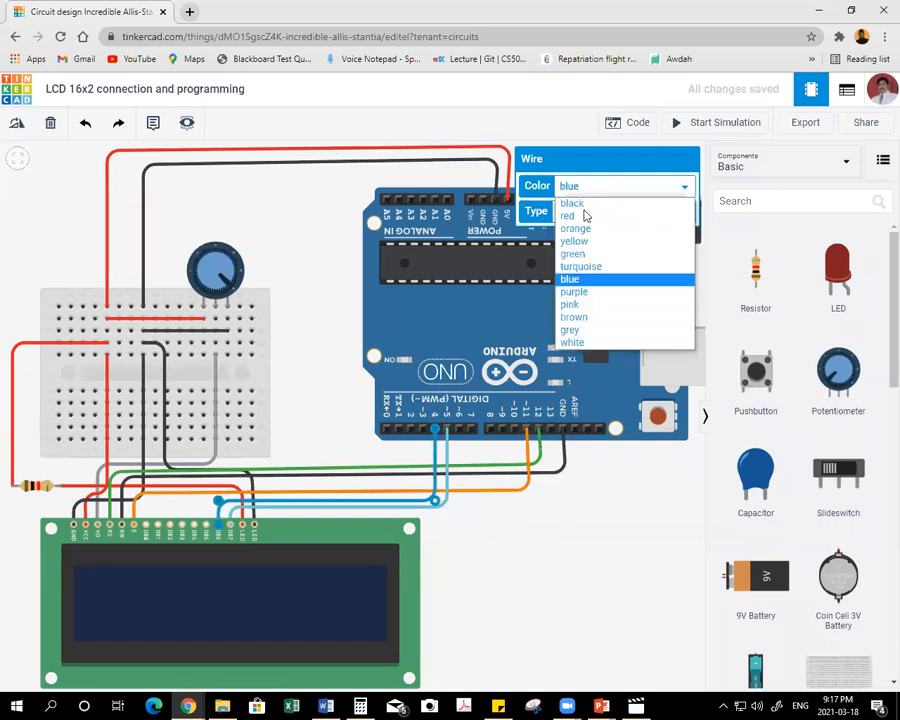
{"action": "left_click", "coordinate": [569, 305]}
{"action": "left_click", "coordinate": [542, 516]}
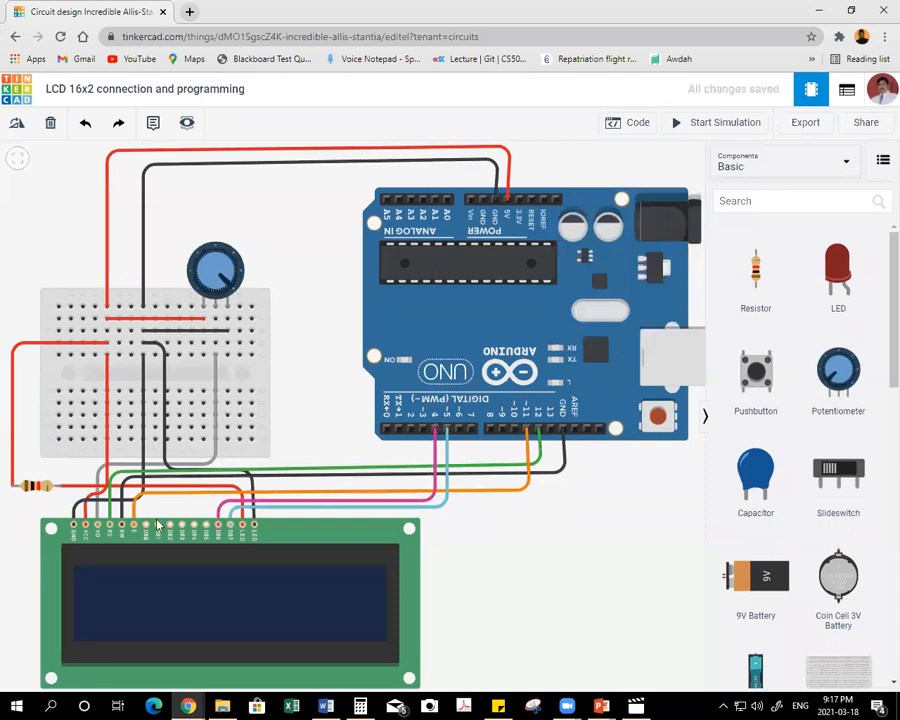
Wire the LCD's DB5 pin to Arduino pin 3 with two bends and colour the wire purple.
{"action": "left_click", "coordinate": [206, 525]}
{"action": "left_click", "coordinate": [208, 496]}
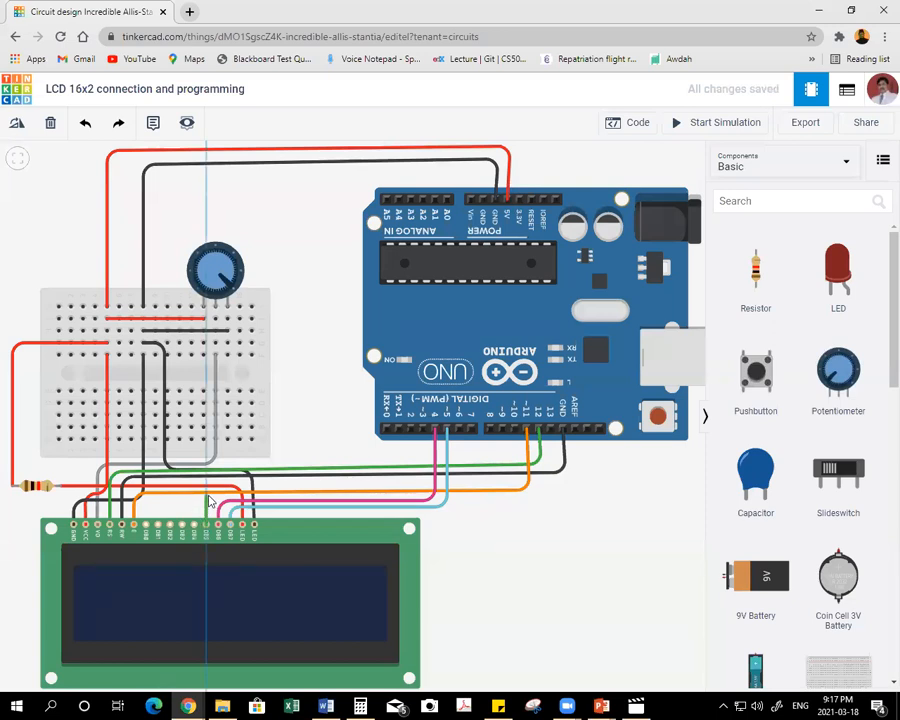
{"action": "left_click", "coordinate": [422, 497]}
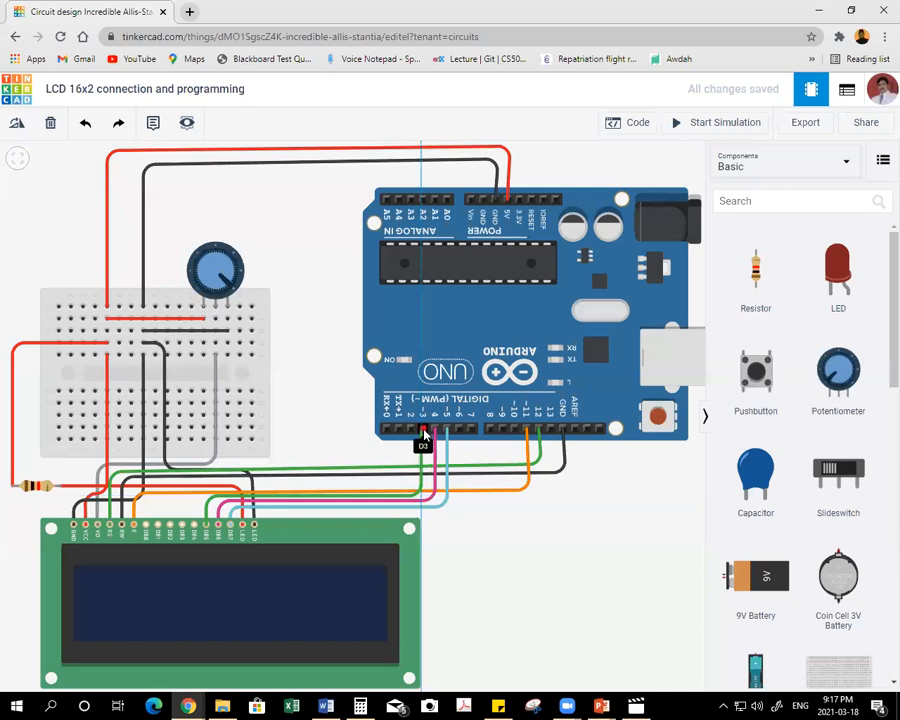
{"action": "left_click", "coordinate": [422, 431]}
{"action": "left_click", "coordinate": [600, 186]}
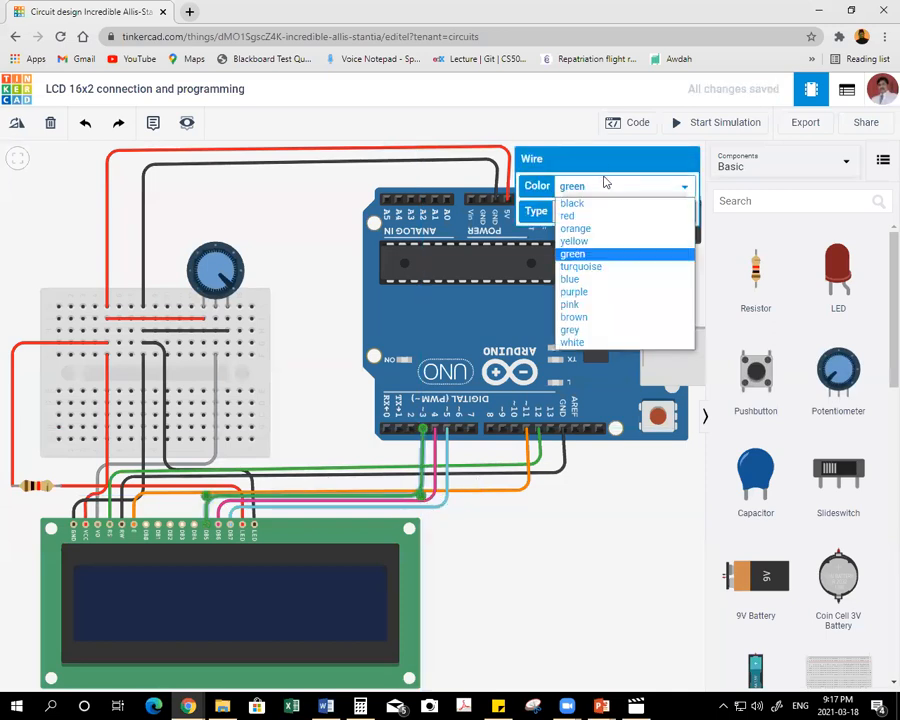
{"action": "left_click", "coordinate": [587, 293]}
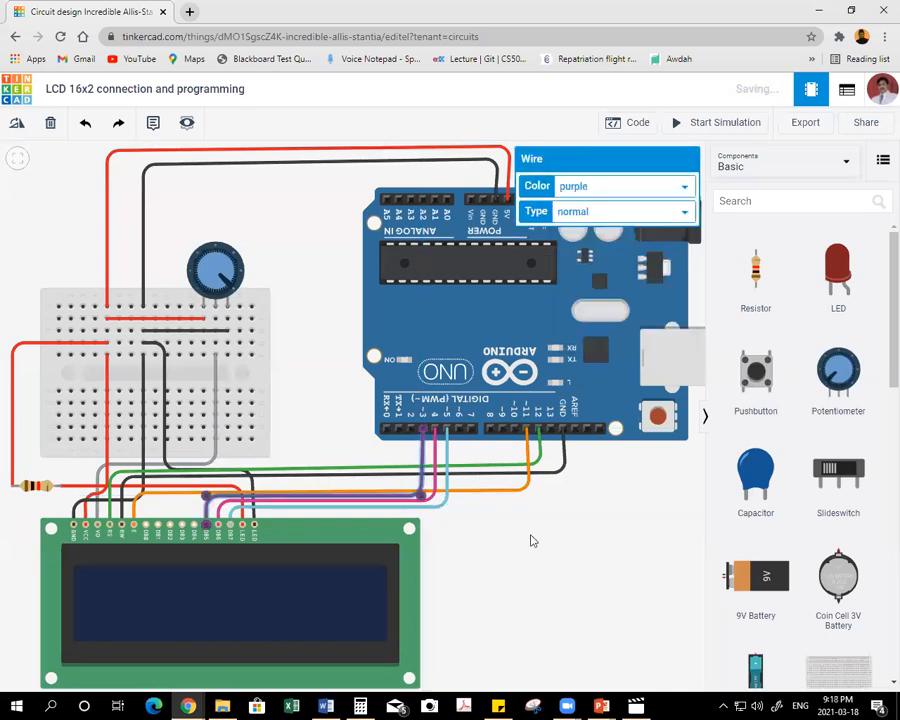
Wire the LCD's DB4 pin to Arduino pin 2 with two bends and colour the wire brown.
{"action": "left_click", "coordinate": [195, 526]}
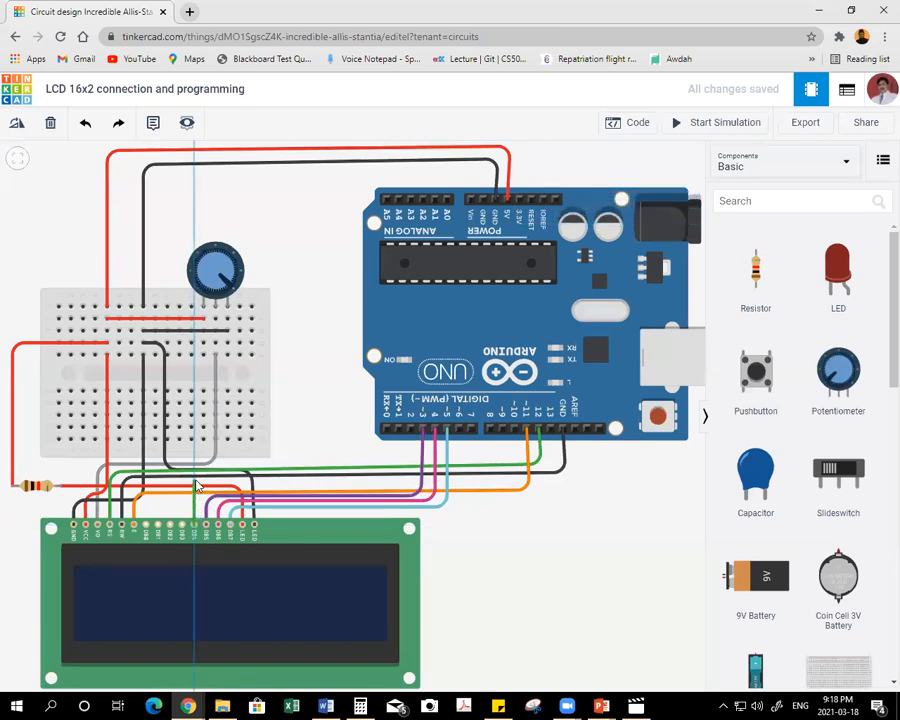
{"action": "left_click", "coordinate": [411, 478]}
{"action": "left_click", "coordinate": [411, 430]}
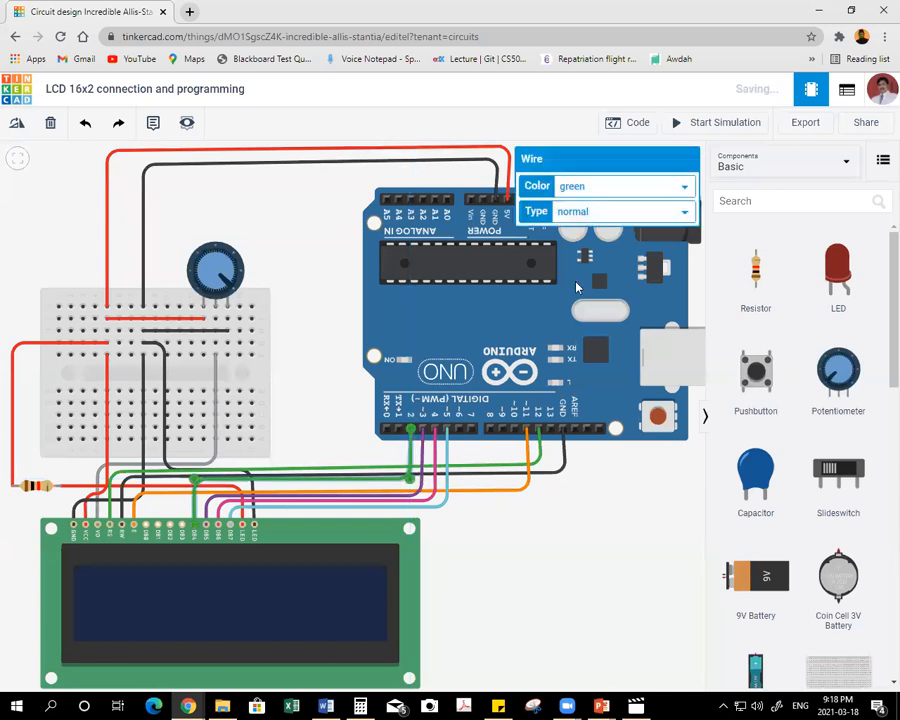
{"action": "left_click", "coordinate": [620, 186]}
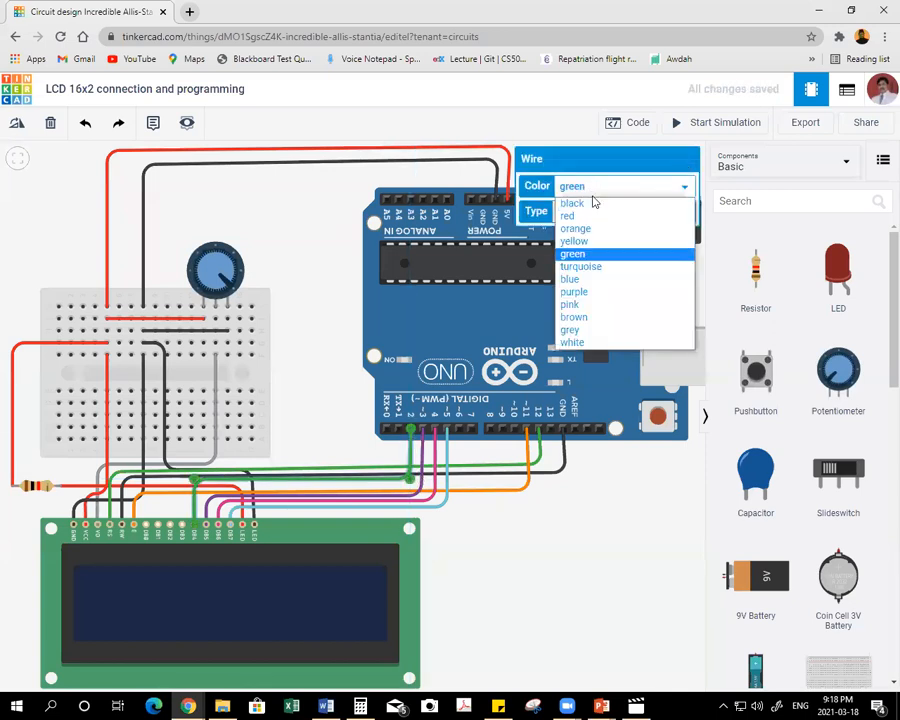
{"action": "left_click", "coordinate": [597, 311]}
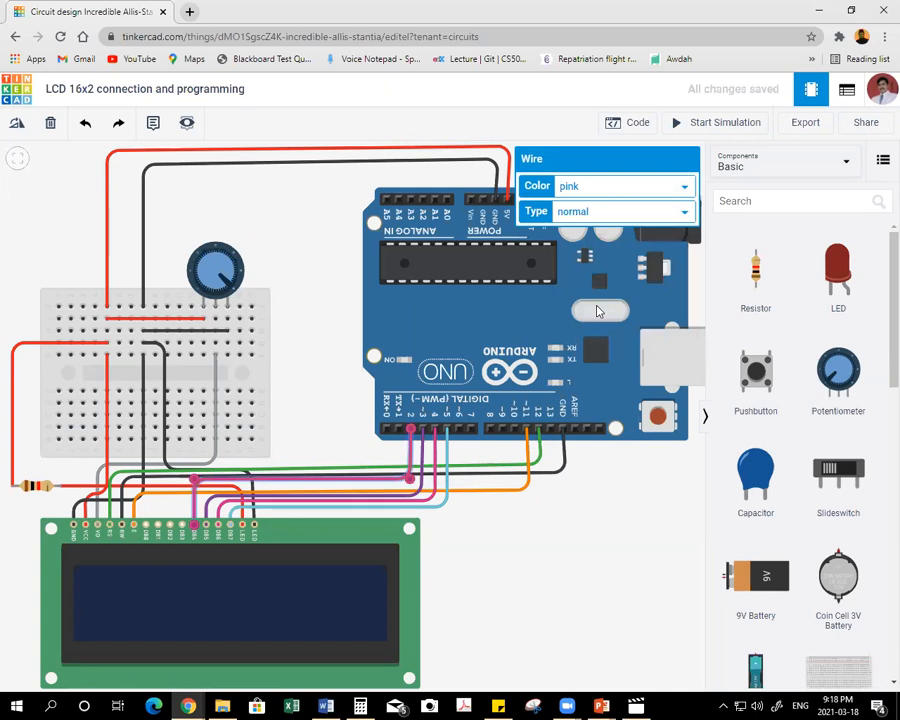
{"action": "left_click", "coordinate": [598, 186]}
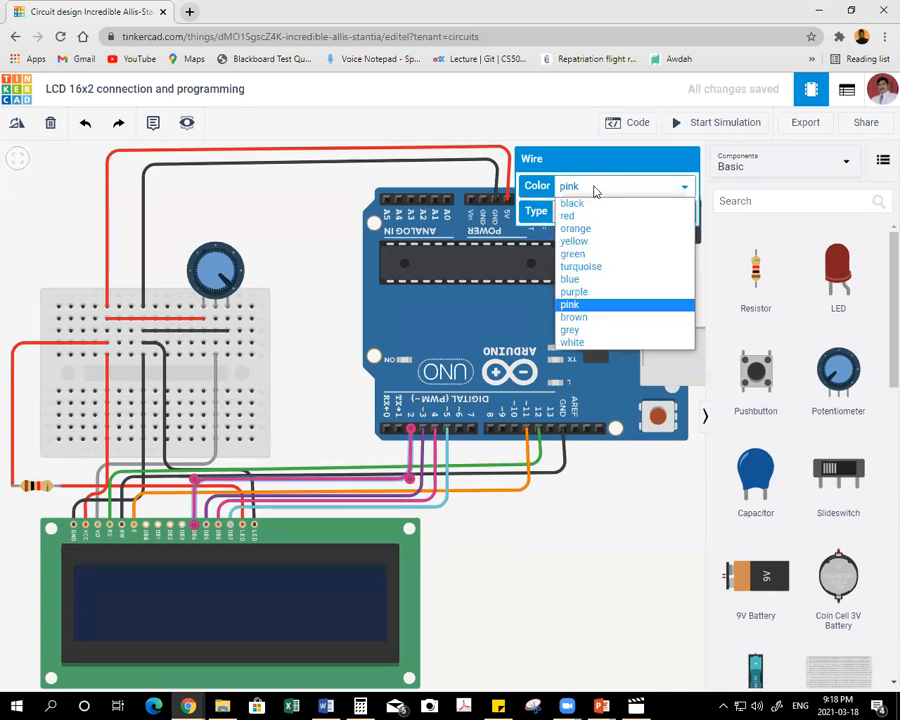
{"action": "left_click", "coordinate": [590, 318]}
{"action": "left_click", "coordinate": [576, 516]}
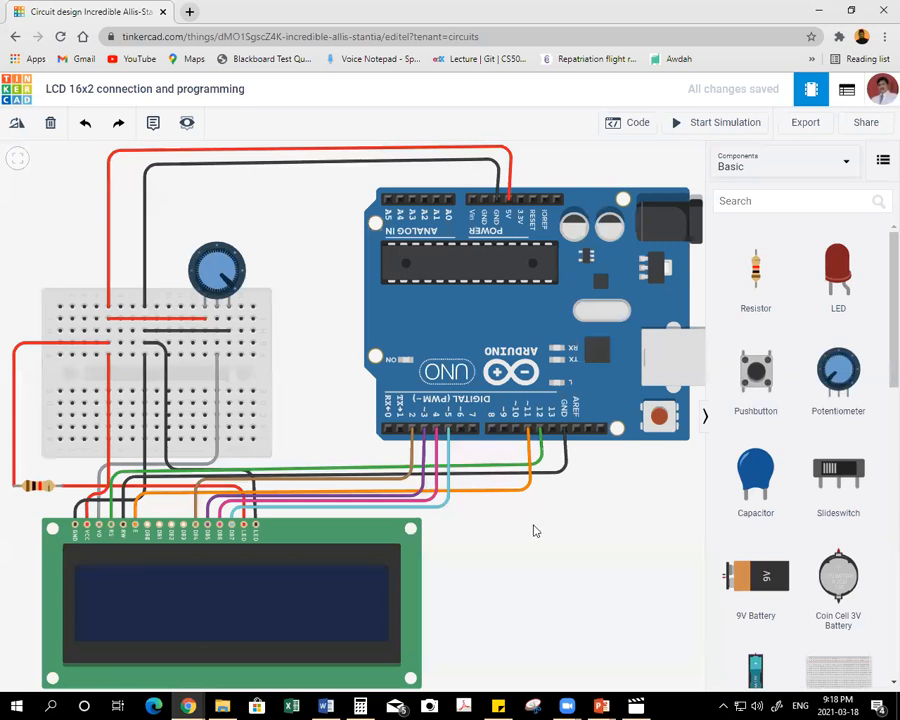
Shift the backlight resistor and the vertical section of its red wire slightly to the right, closer to the breadboard.
{"action": "scroll", "coordinate": [528, 536], "scroll_direction": "down", "scroll_amount": 1}
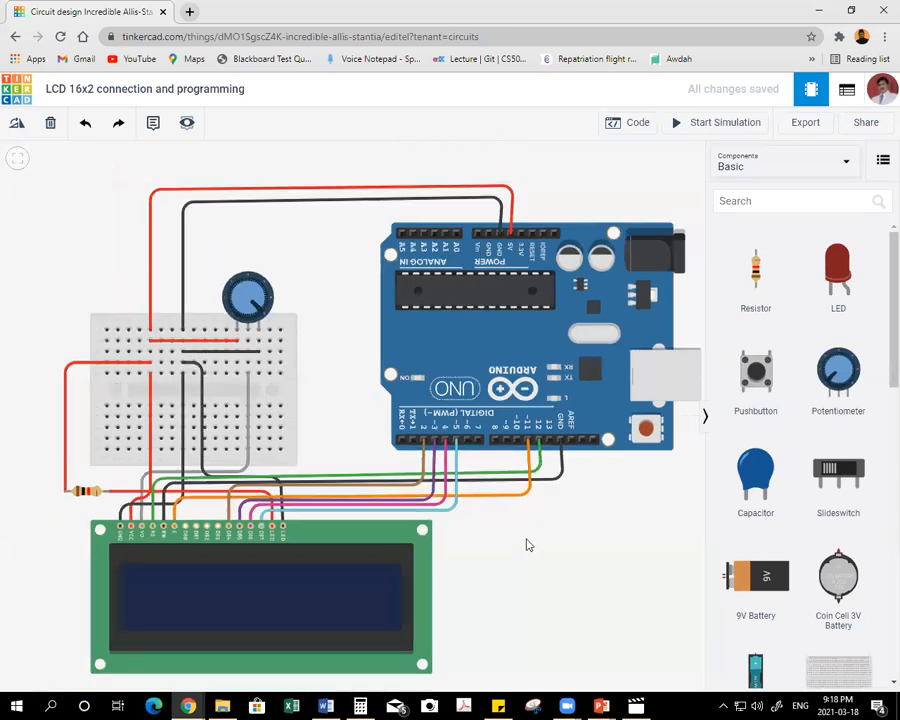
{"action": "left_click_drag", "start_coordinate": [558, 536], "coordinate": [507, 478]}
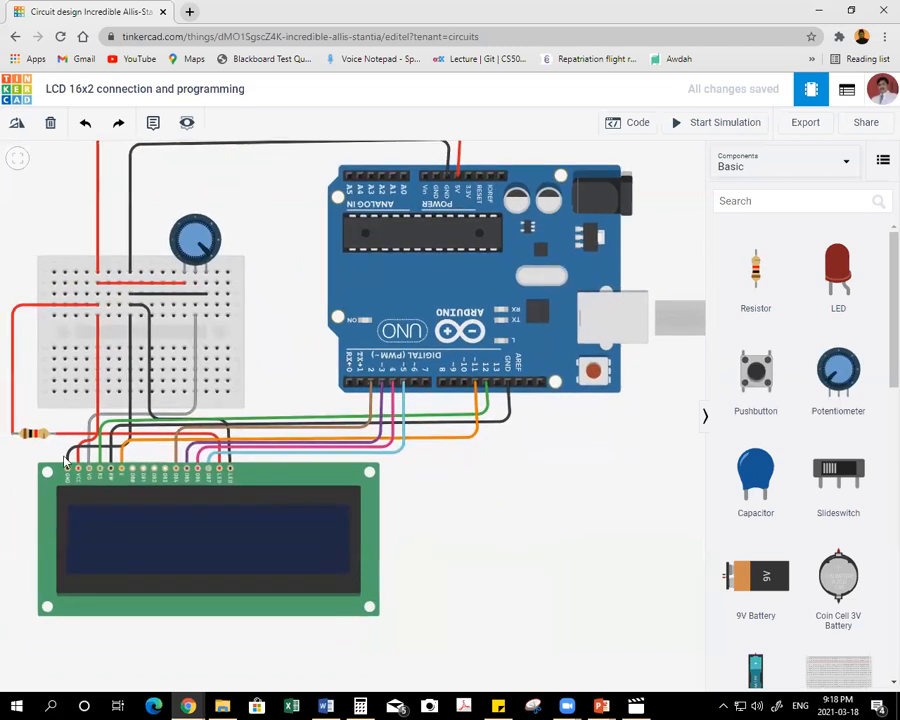
{"action": "left_click_drag", "start_coordinate": [36, 429], "coordinate": [71, 433]}
{"action": "left_click_drag", "start_coordinate": [30, 305], "coordinate": [50, 311]}
{"action": "left_click_drag", "start_coordinate": [603, 516], "coordinate": [566, 531]}
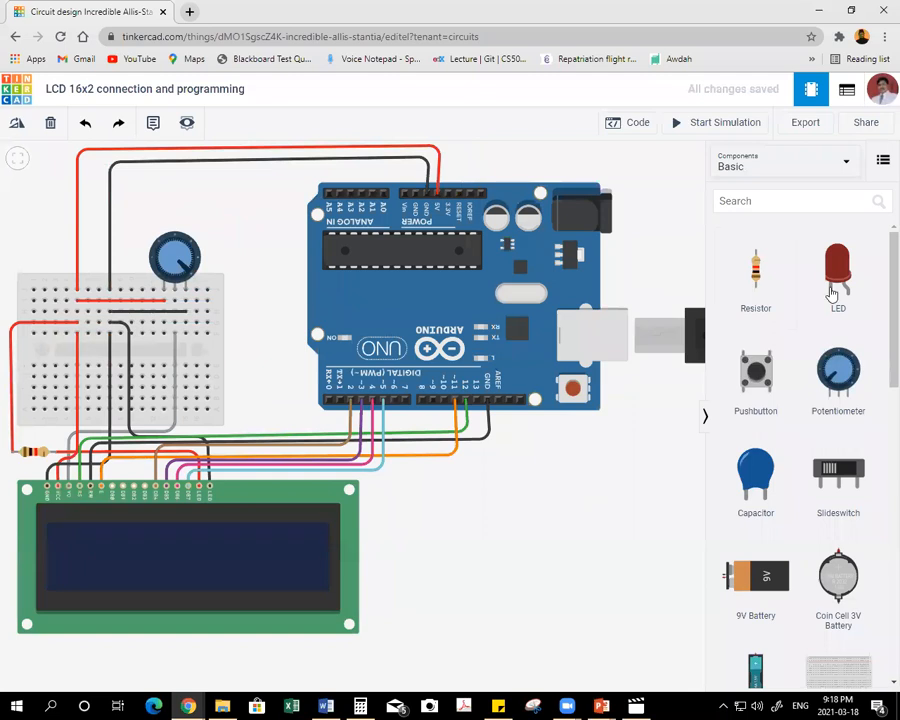
Delete the default blocks from the Arduino's code and switch the code editor to Text mode.
{"action": "left_click", "coordinate": [640, 122]}
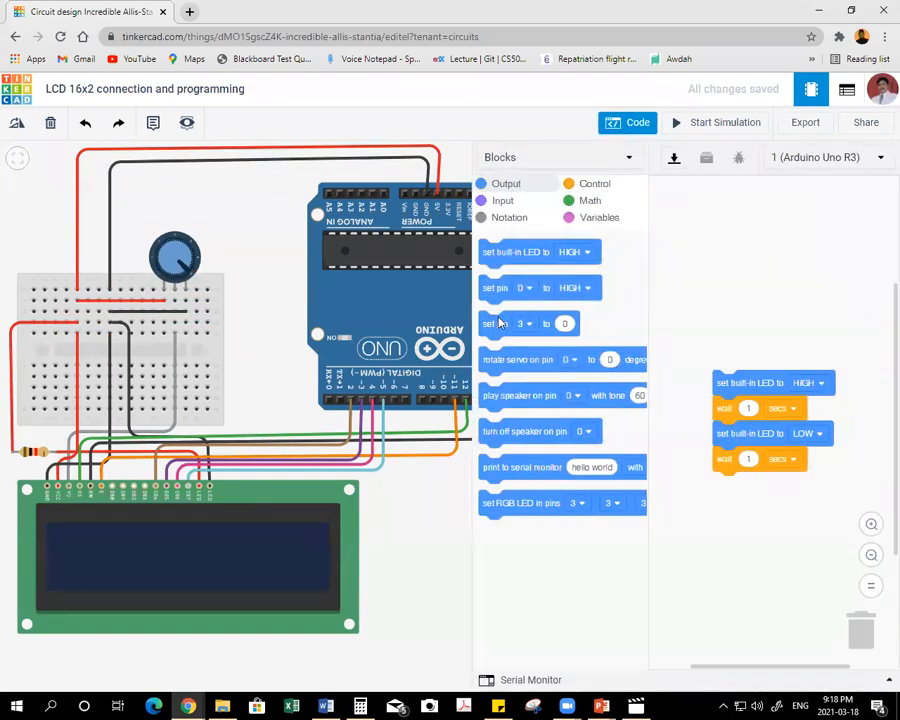
{"action": "left_click_drag", "start_coordinate": [714, 374], "coordinate": [860, 630]}
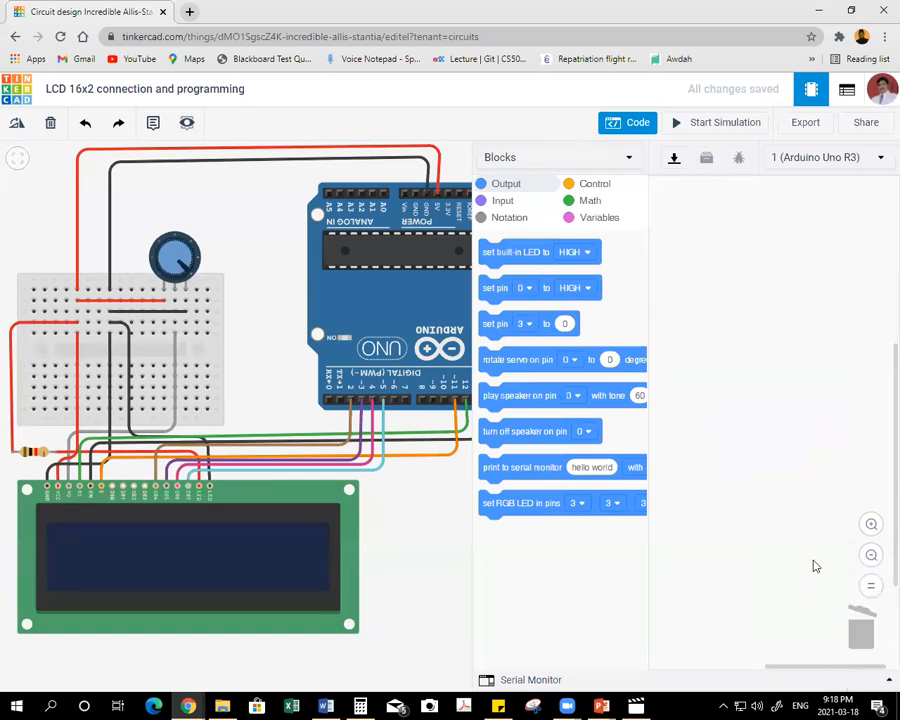
{"action": "left_click", "coordinate": [528, 162]}
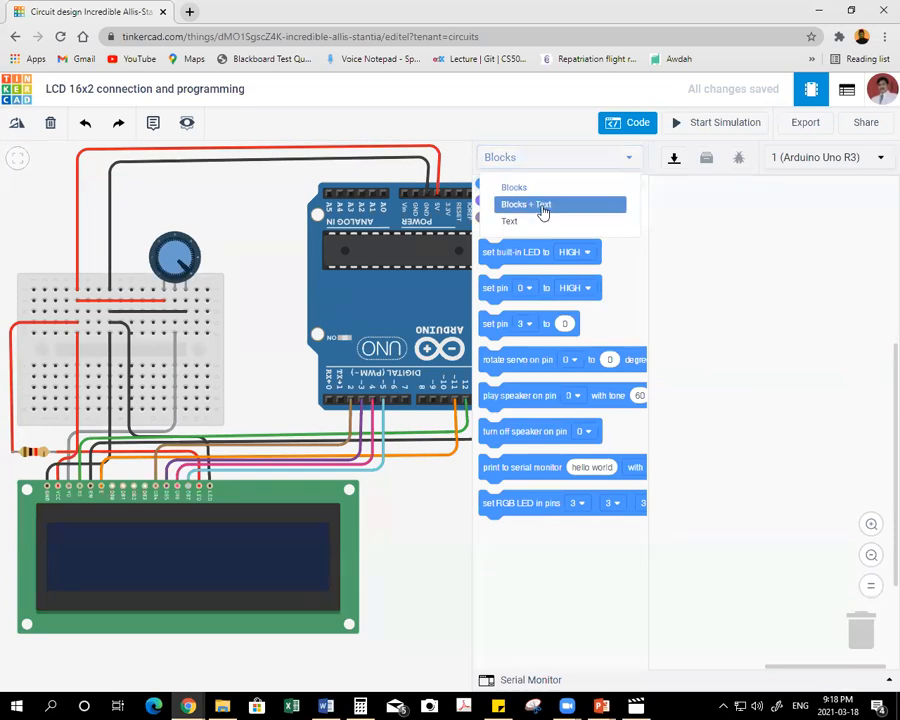
{"action": "left_click", "coordinate": [516, 224]}
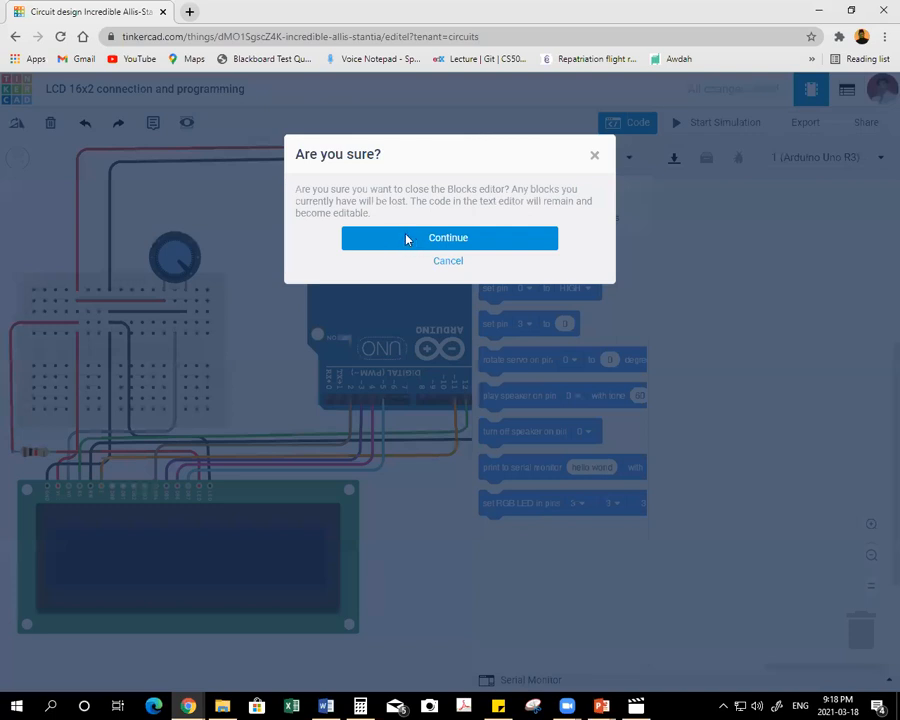
{"action": "left_click", "coordinate": [408, 239]}
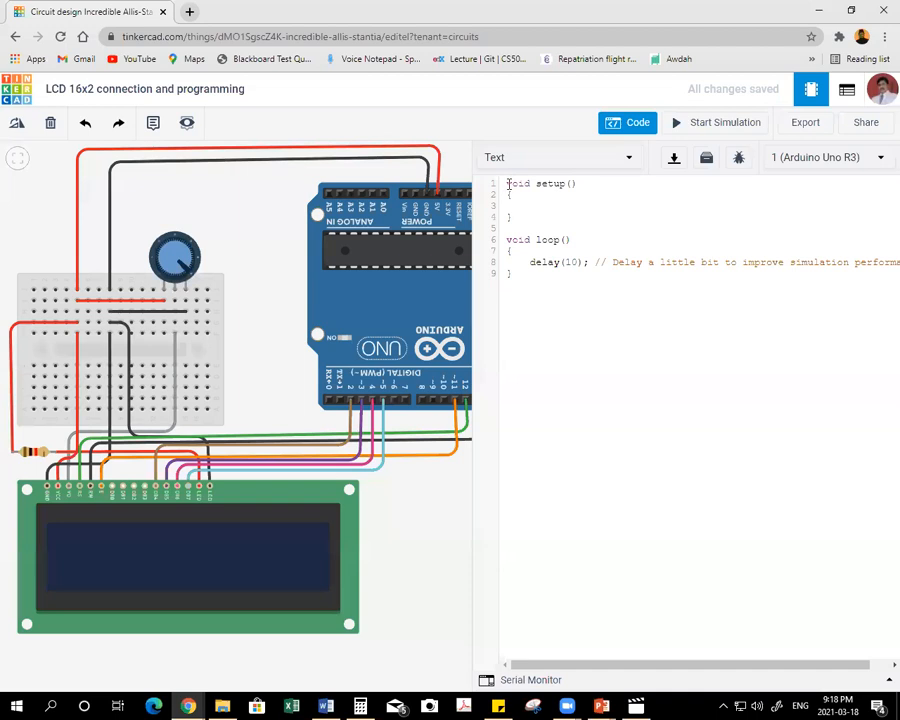
Add the line #include<LiquidCrystal.h> at the very beginning of the sketch, above setup().
{"action": "key", "text": "Return"}
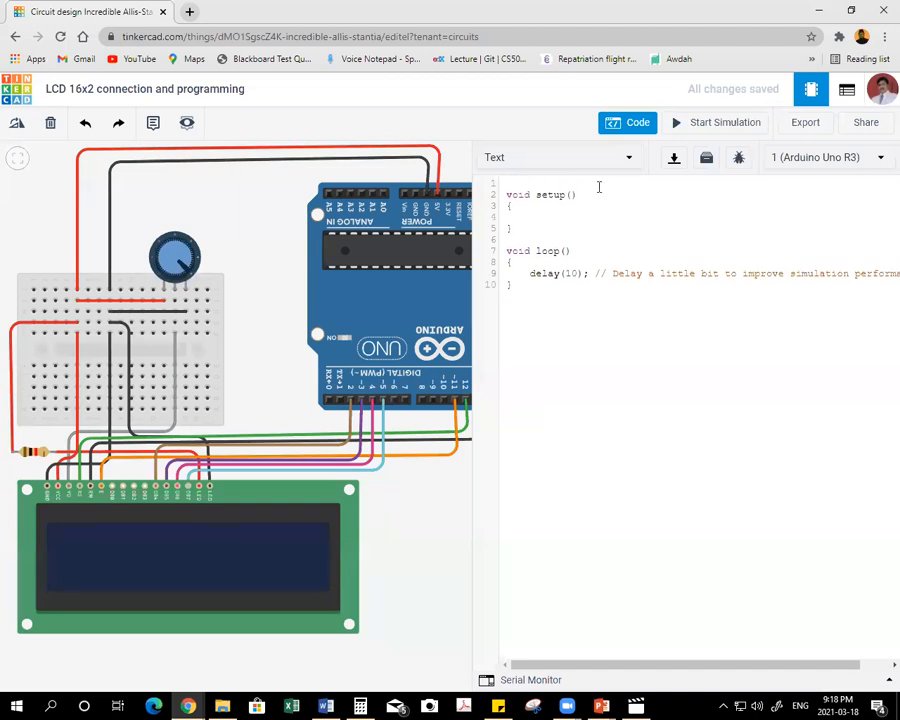
{"action": "key", "text": "Up"}
{"action": "type", "text": "#include<Liquid"}
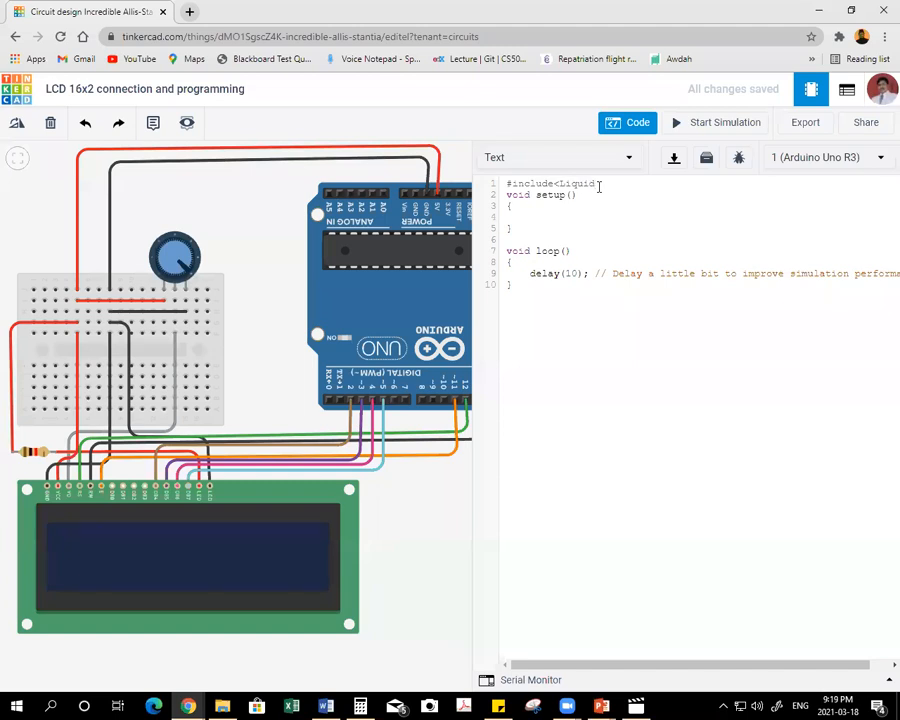
{"action": "type", "text": "Crystal.h>"}
{"action": "key", "text": "Return"}
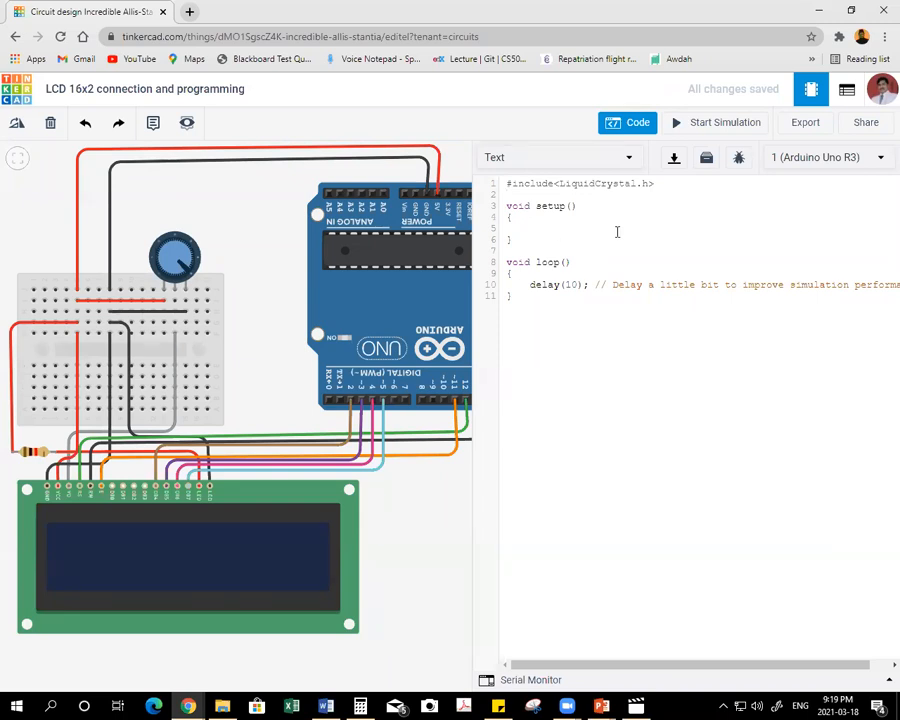
Declare the display above setup() with the statement LiquidCrystal lcd(12, 11, 2, 3, 4, 5);.
{"action": "key", "text": "Return"}
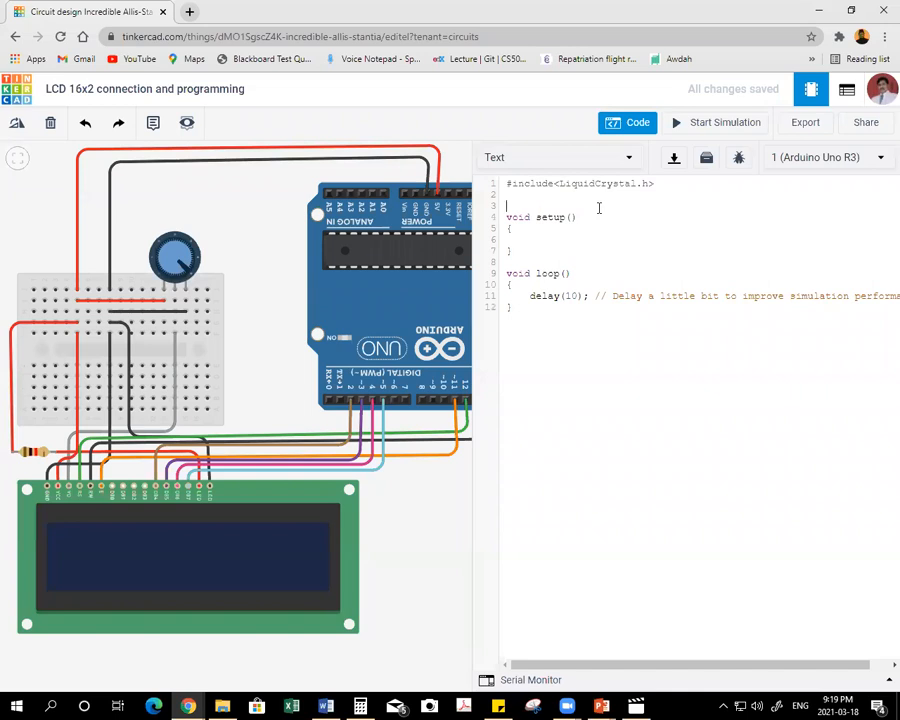
{"action": "type", "text": "LiquidCry"}
{"action": "type", "text": "stal lcd("}
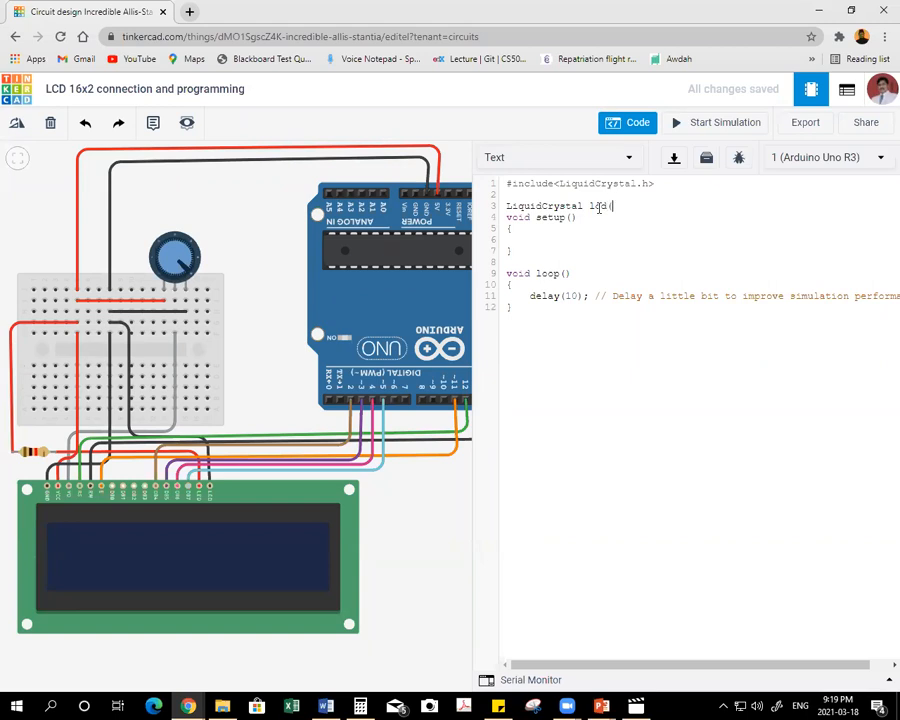
{"action": "type", "text": "12, 11, 2, 3,"}
{"action": "key", "text": "BackSpace"}
{"action": "type", "text": "4, 5);"}
{"action": "key", "text": "Return"}
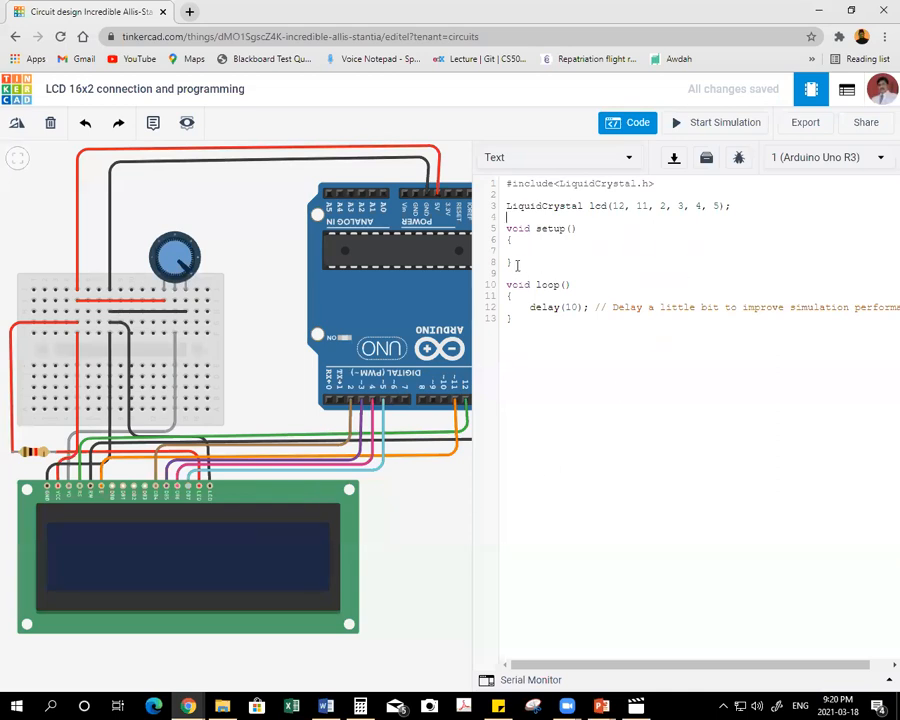
Start serial communication inside setup() with the statement Serial.begin(9600);.
{"action": "left_click", "coordinate": [562, 249]}
{"action": "type", "text": "Serial.begin(9600)"}
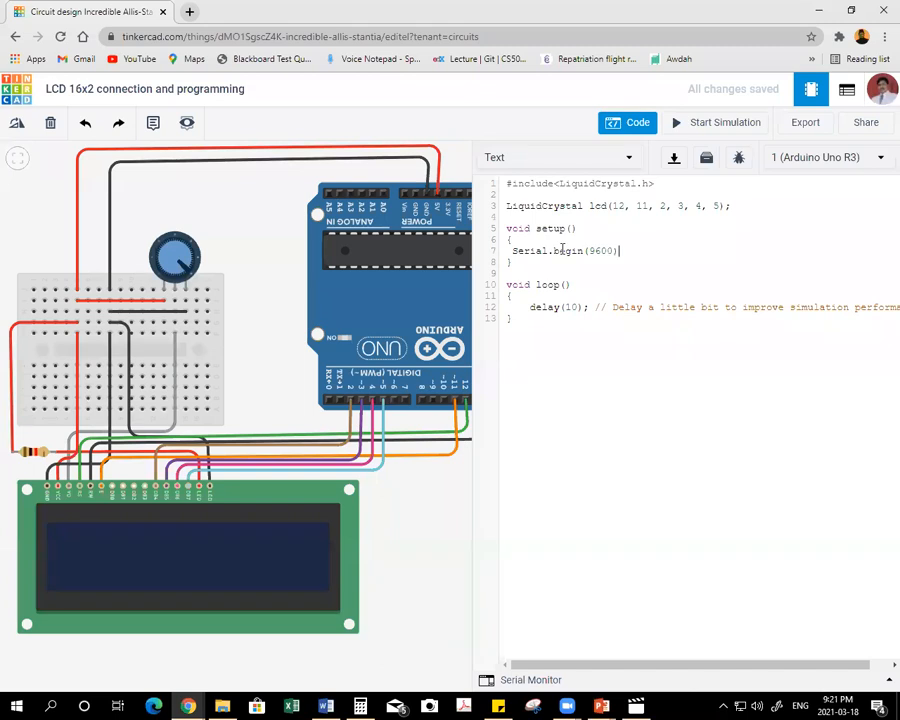
{"action": "type", "text": ";"}
Replace the default delay line and its comment in loop() with the statement lcd.begin(16,2);.
{"action": "left_click_drag", "start_coordinate": [530, 307], "coordinate": [884, 308]}
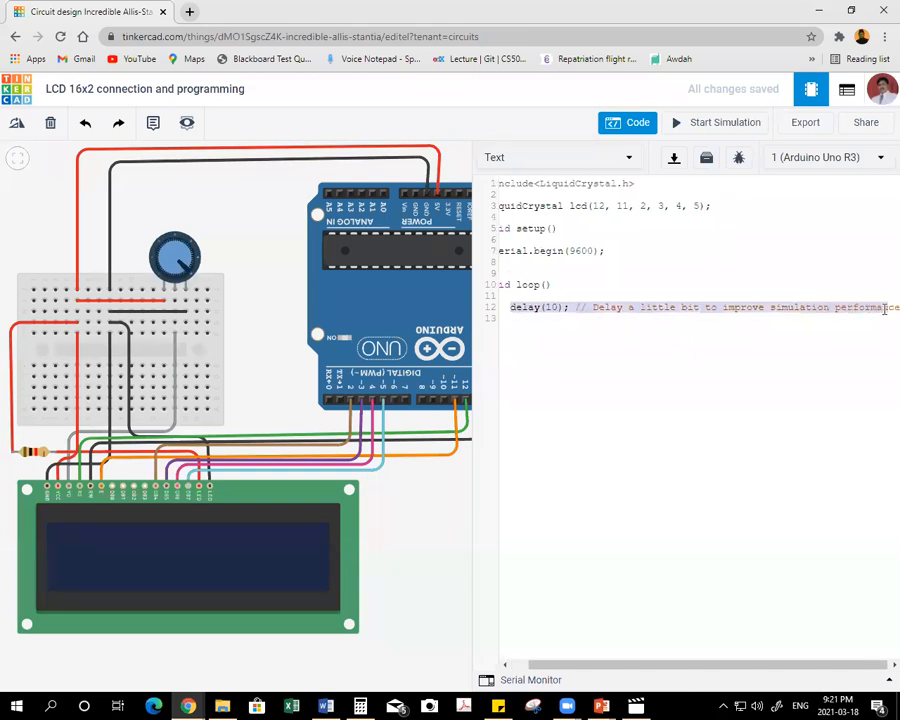
{"action": "key", "text": "BackSpace"}
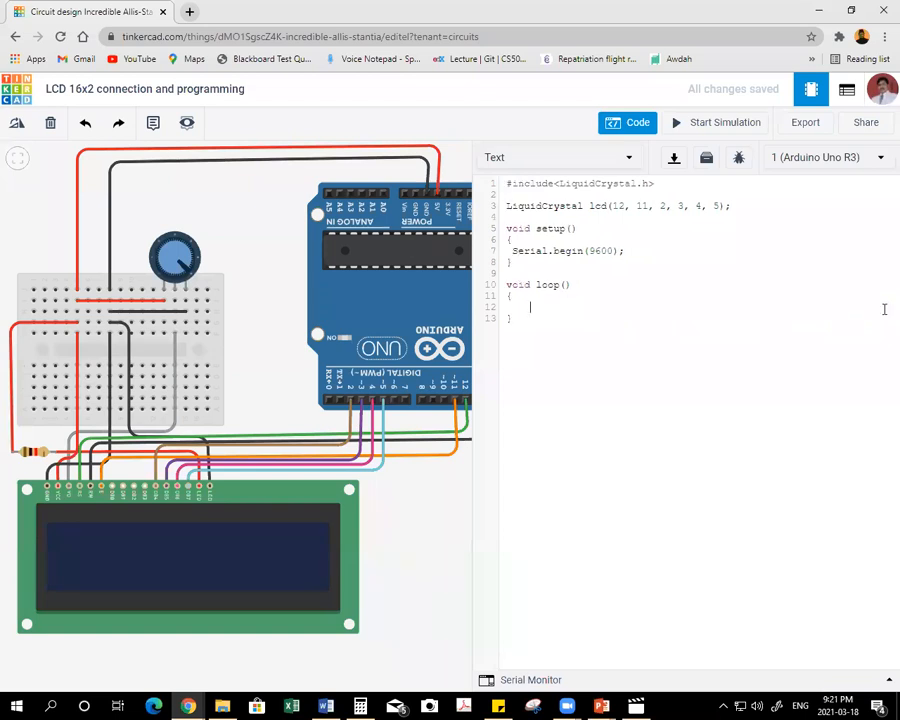
{"action": "key", "text": "Return"}
{"action": "type", "text": "lcd.begin(16,2);"}
Add lcd.setCursor(0,0); on a new line below the lcd.begin statement in loop().
{"action": "key", "text": "Return"}
{"action": "type", "text": "lcd.set"}
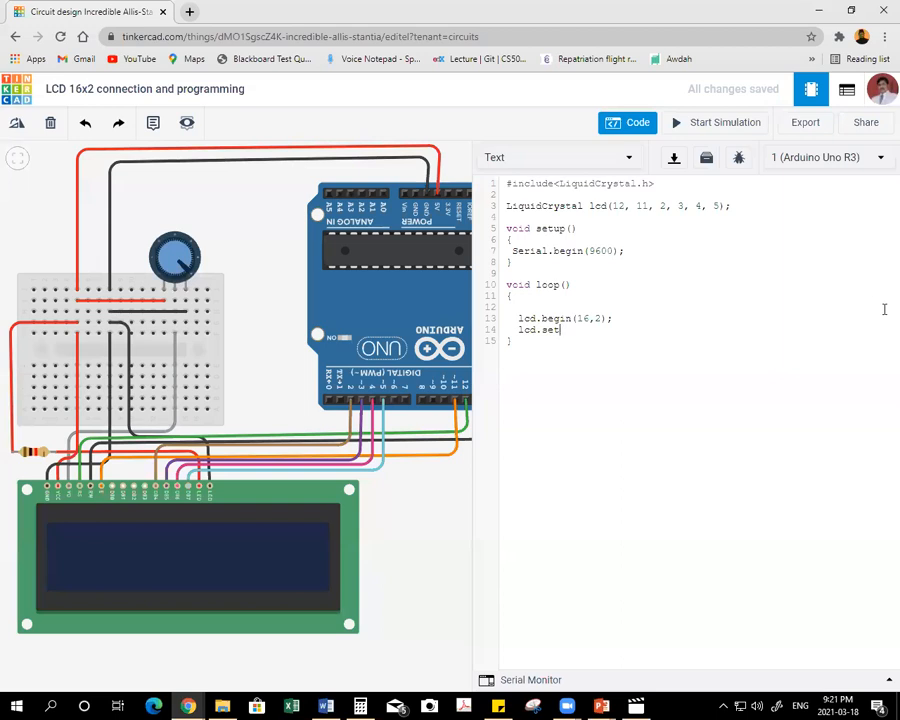
{"action": "type", "text": "Cursor(0,0);"}
{"action": "left_click_drag", "start_coordinate": [603, 328], "coordinate": [619, 329]}
Print the greeting on the display's first row by adding lcd.print("Assalamu Alaikum"); on the following line.
{"action": "key", "text": "Return"}
{"action": "type", "text": "lcd.print(\""}
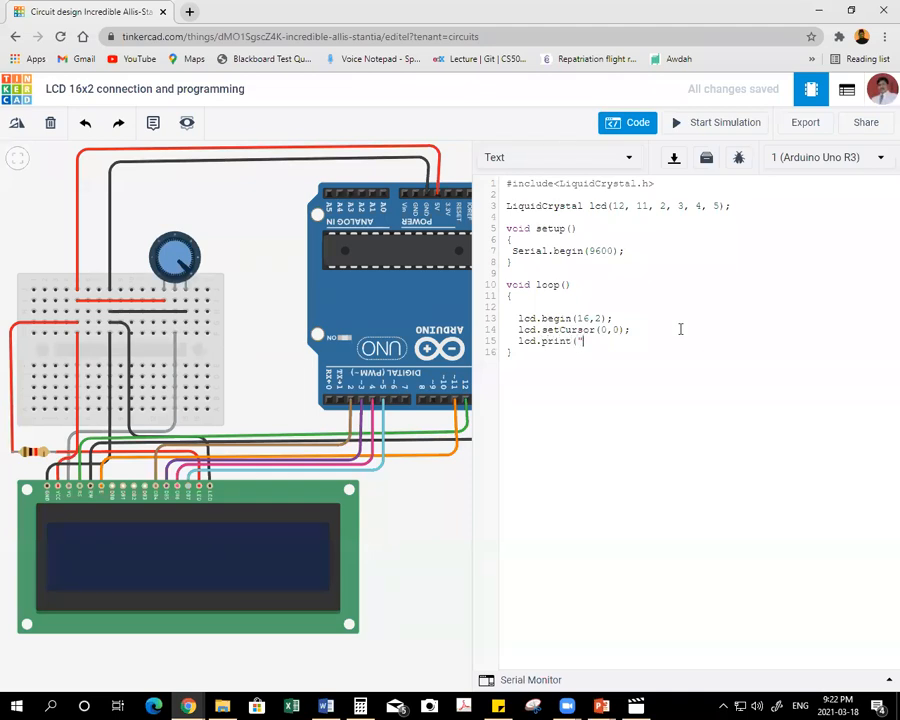
{"action": "type", "text": "Assalamu Alaikum\");"}
Move the cursor to the display's second row by adding lcd.setCursor(0,1); below the greeting line.
{"action": "key", "text": "Return"}
{"action": "type", "text": "lcd.setCursor("}
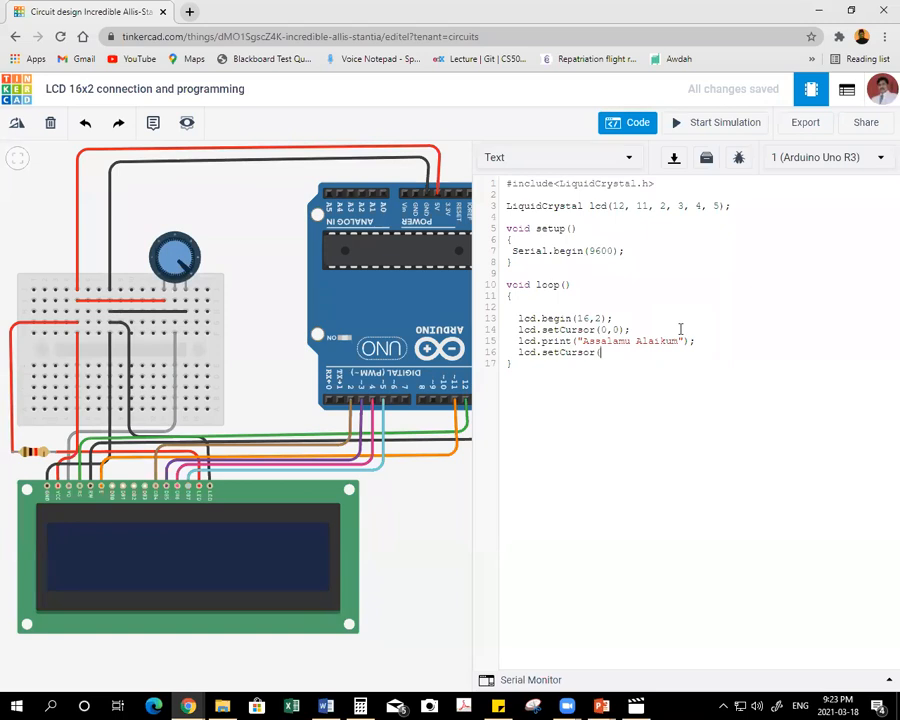
{"action": "type", "text": "0,1);"}
Add lcd.print("Students of KKU"); for the second row, enclosing the text in double quotes.
{"action": "key", "text": "Return"}
{"action": "type", "text": "lcd.print('Students o"}
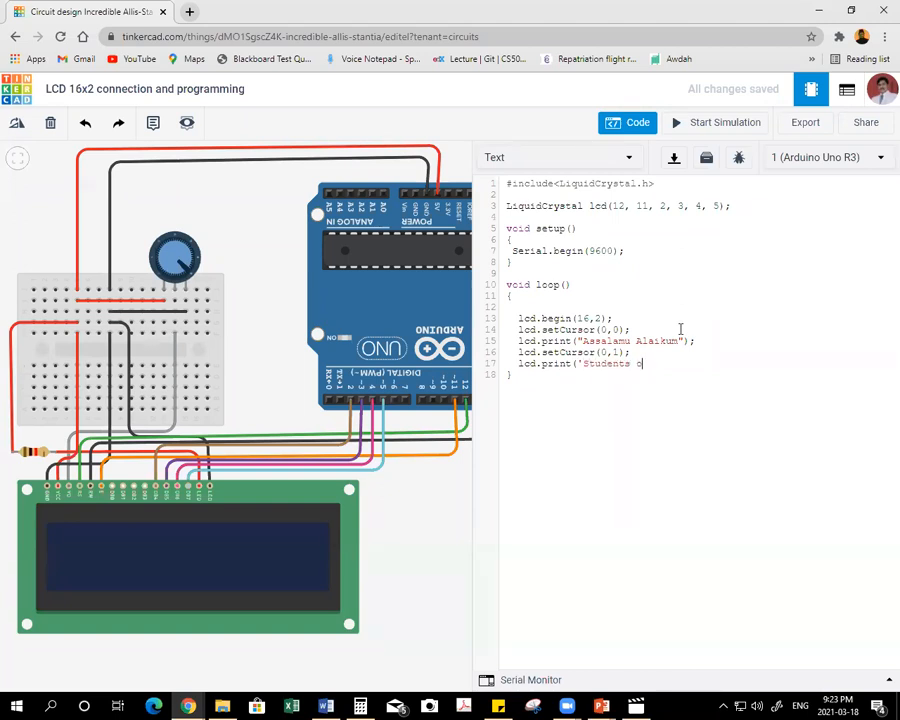
{"action": "type", "text": "f PKU\");"}
{"action": "key", "text": "Return"}
{"action": "key", "text": "BackSpace"}
{"action": "type", "text": "\""}
{"action": "left_click", "coordinate": [697, 364]}
Send the full message to the serial monitor by adding Serial.println("Assalamu Alaikum Students of KKU"); in loop().
{"action": "key", "text": "Return"}
{"action": "type", "text": "Serial.print"}
{"action": "type", "text": "ln"}
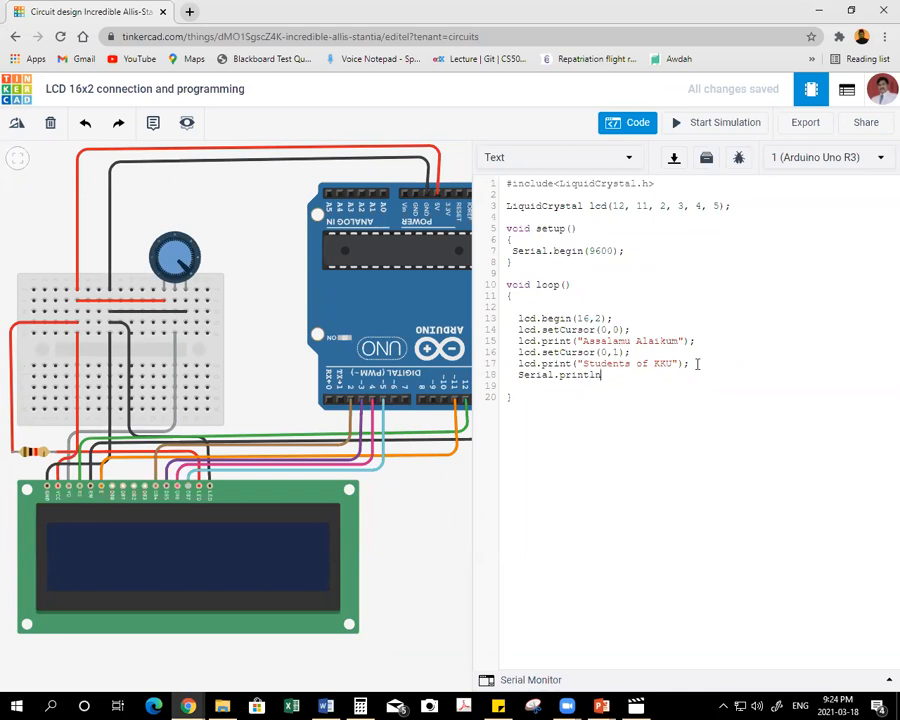
{"action": "type", "text": "("}
{"action": "type", "text": "\"Assalamu Alaikum Stude"}
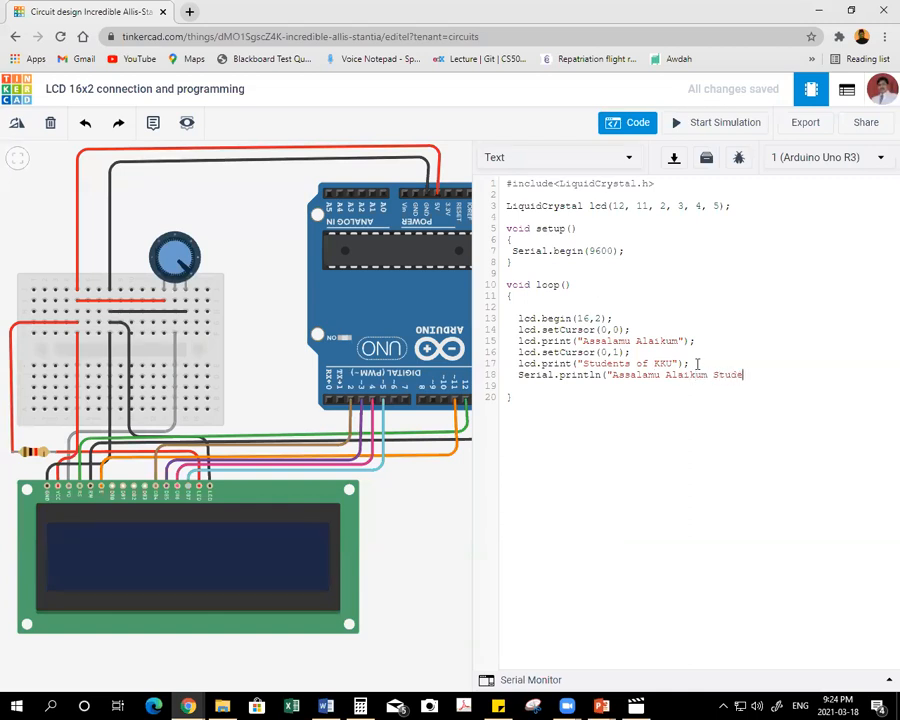
{"action": "type", "text": "nts of KKU\")"}
{"action": "type", "text": ";"}
{"action": "key", "text": "BackSpace"}
{"action": "key", "text": "BackSpace"}
{"action": "key", "text": "BackSpace"}
{"action": "type", "text": "\");"}
Add delay(1000); on a new line below the Serial.println statement.
{"action": "key", "text": "Return"}
{"action": "type", "text": "delay(1000"}
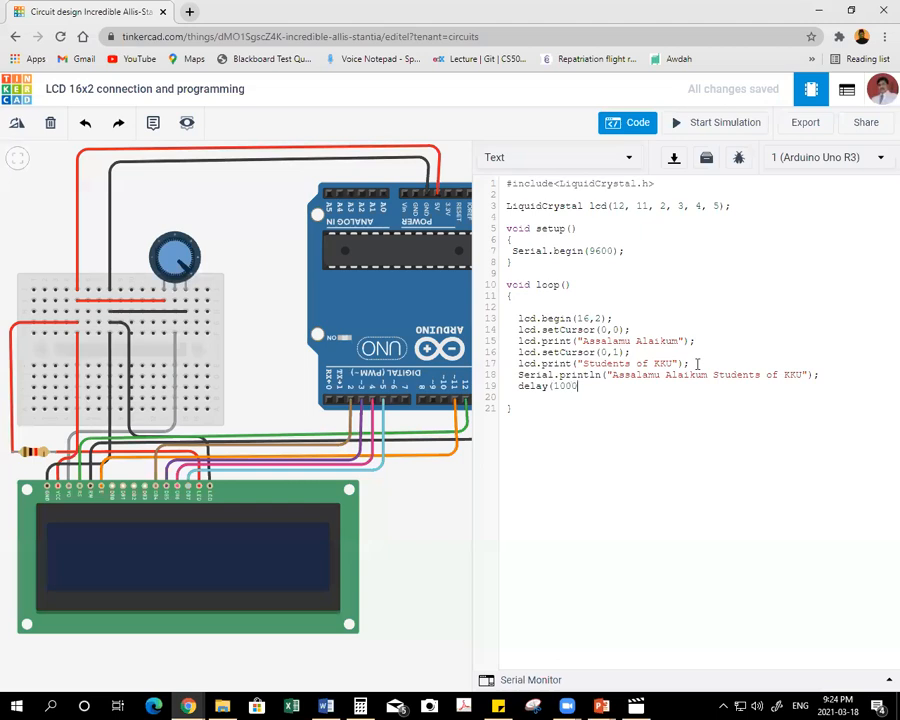
{"action": "type", "text": ");"}
Clear the display at the end of loop() by adding lcd.clear(); below the delay.
{"action": "key", "text": "Return"}
{"action": "type", "text": "lcd.clear();"}
{"action": "left_click_drag", "start_coordinate": [649, 183], "coordinate": [561, 184]}
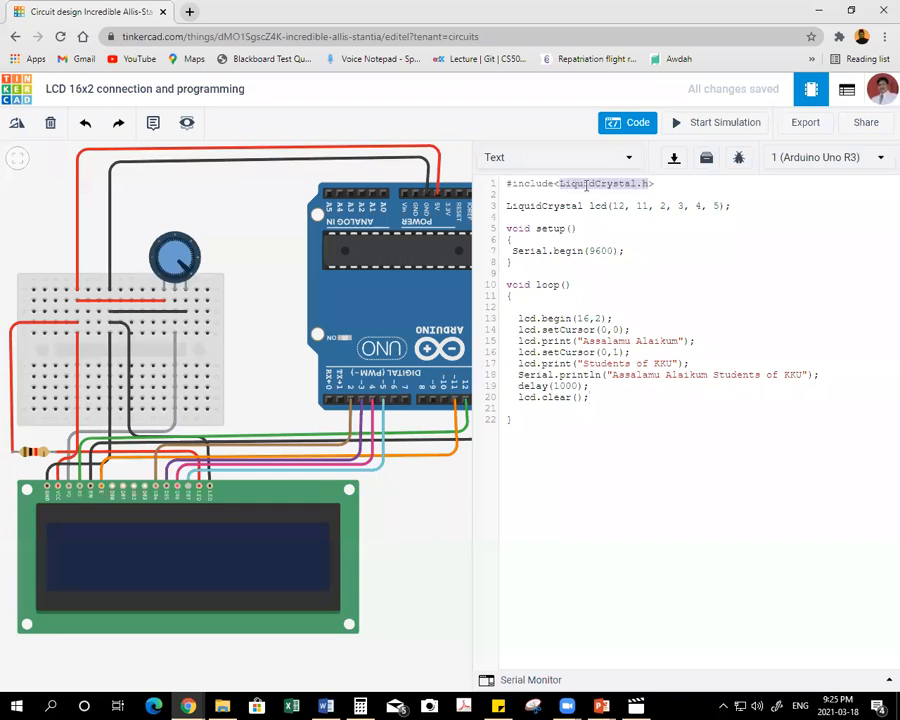
{"action": "left_click_drag", "start_coordinate": [520, 398], "coordinate": [592, 397]}
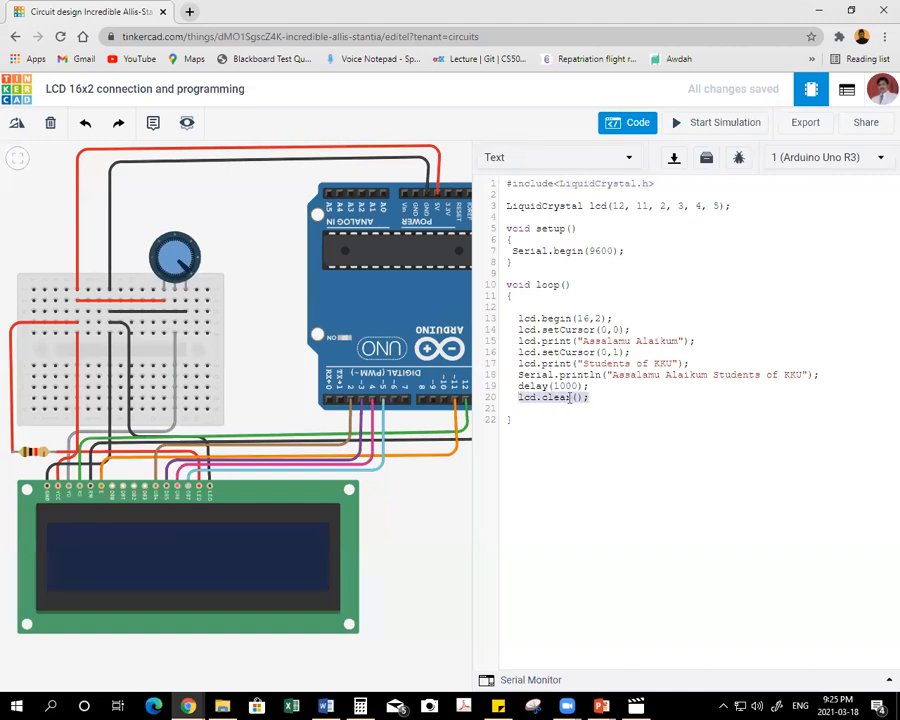
{"action": "left_click_drag", "start_coordinate": [559, 183], "coordinate": [651, 183]}
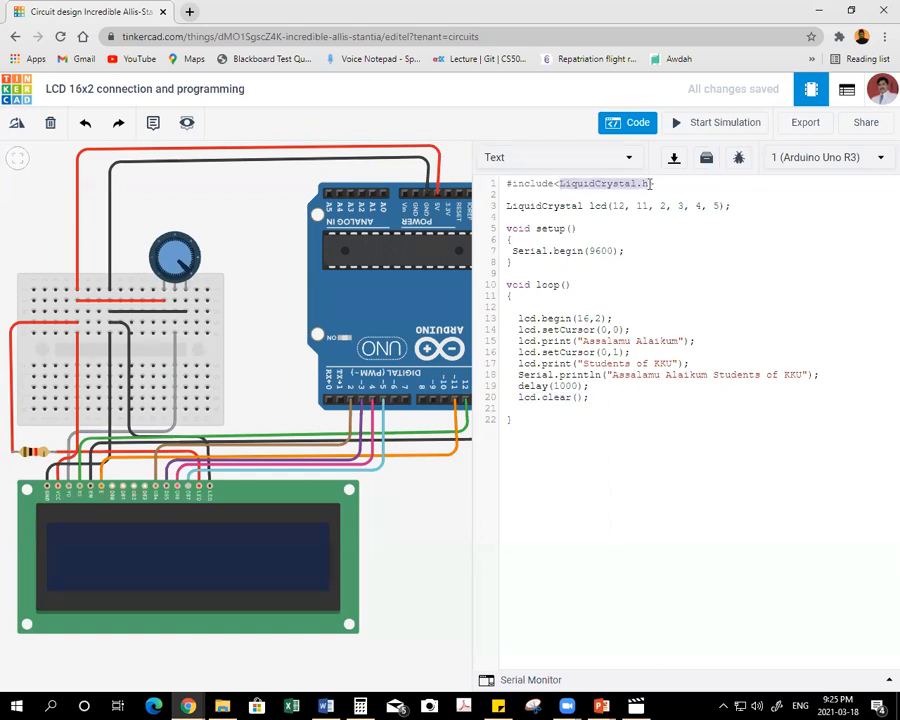
{"action": "left_click_drag", "start_coordinate": [519, 318], "coordinate": [574, 319]}
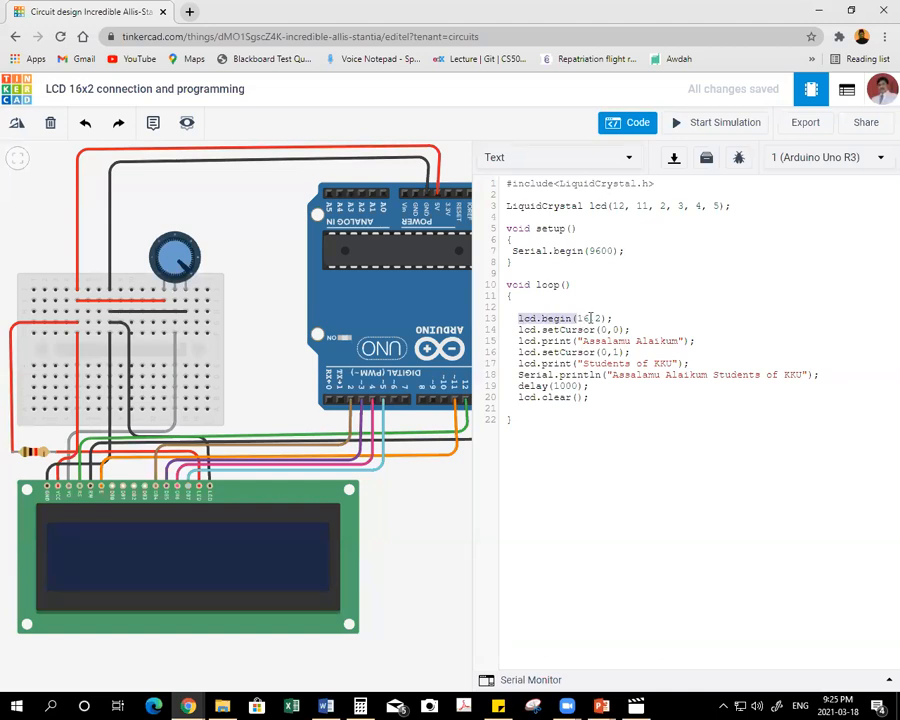
{"action": "left_click", "coordinate": [604, 473]}
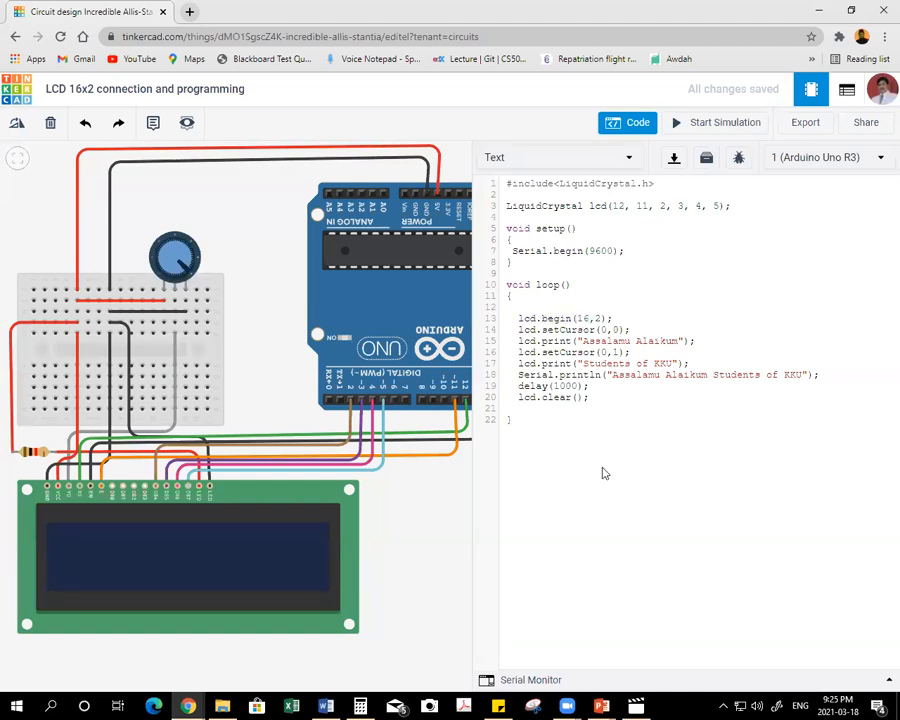
Run the simulation with the serial monitor open to check the greeting output, and stop it.
{"action": "left_click", "coordinate": [527, 679]}
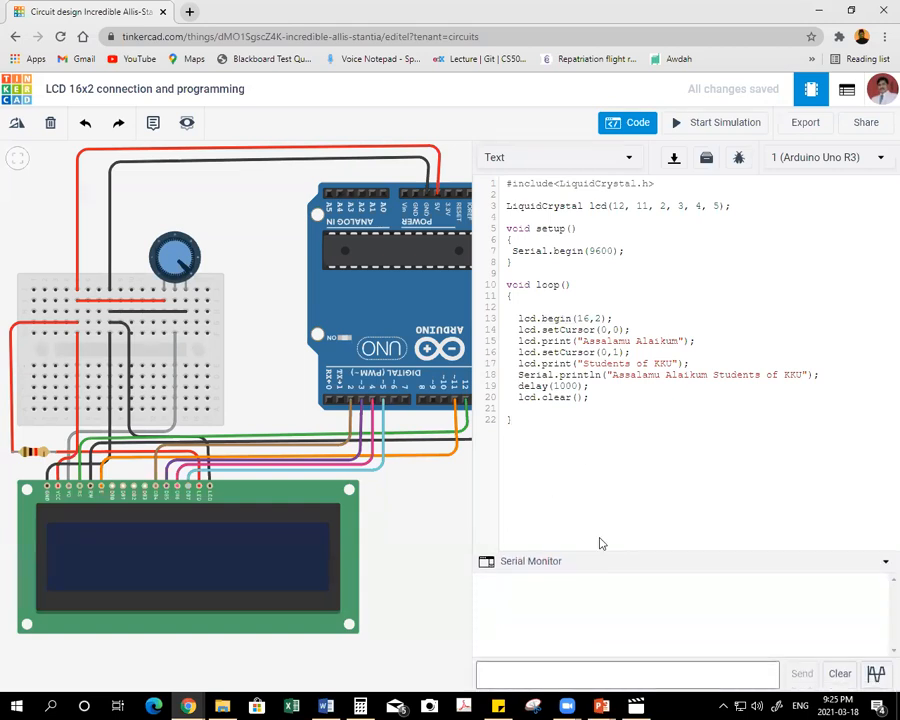
{"action": "left_click", "coordinate": [709, 124]}
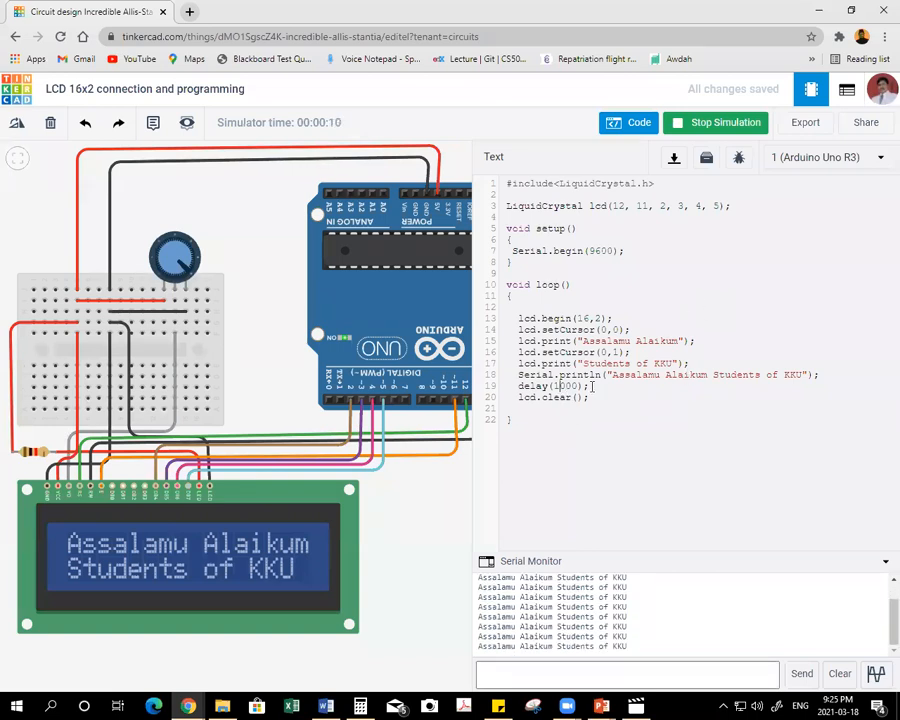
{"action": "left_click", "coordinate": [705, 126]}
Change the delay value in loop() to 2000.
{"action": "left_click", "coordinate": [559, 390]}
{"action": "key", "text": "BackSpace"}
{"action": "type", "text": "2"}
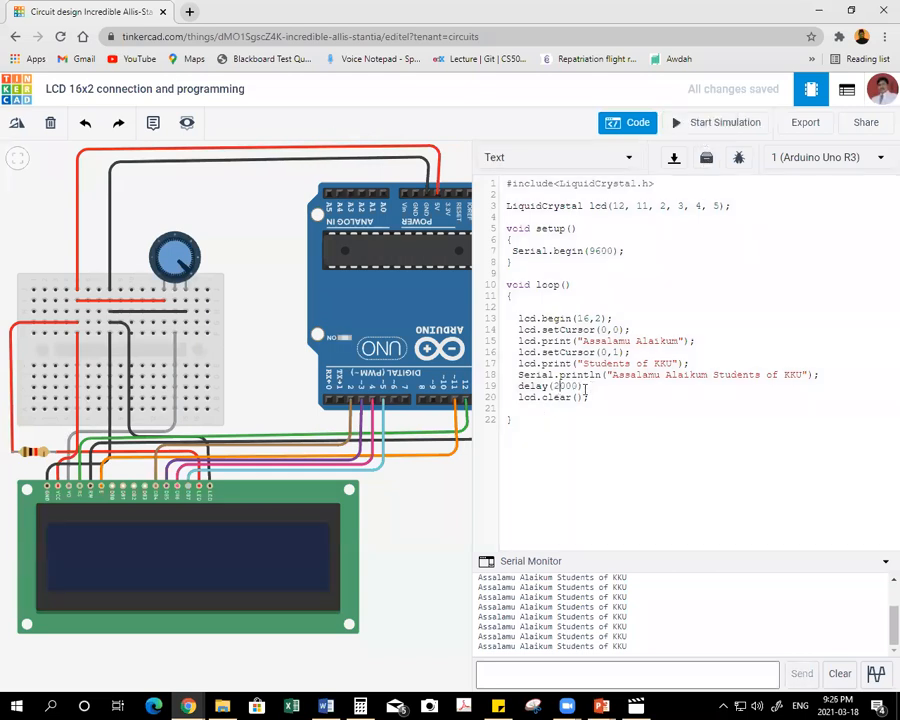
Run the simulation and turn the potentiometer knob to adjust the LCD contrast.
{"action": "left_click", "coordinate": [714, 123]}
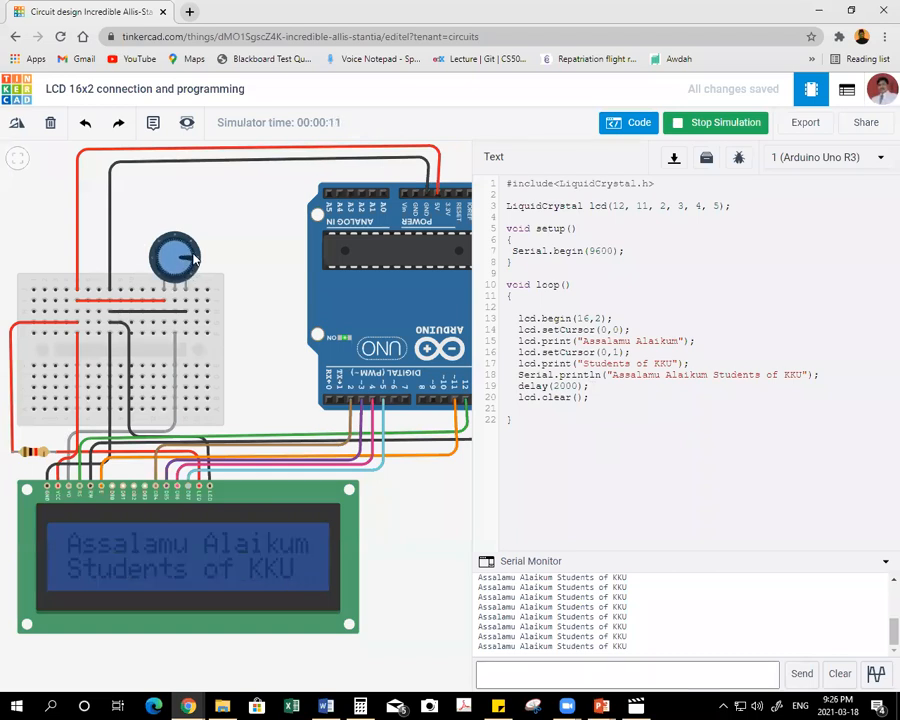
{"action": "mouse_move", "coordinate": [196, 262]}
{"action": "left_mouse_down"}
{"action": "mouse_move", "coordinate": [186, 243]}
{"action": "mouse_move", "coordinate": [168, 247]}
{"action": "mouse_move", "coordinate": [185, 280]}
{"action": "left_mouse_up"}
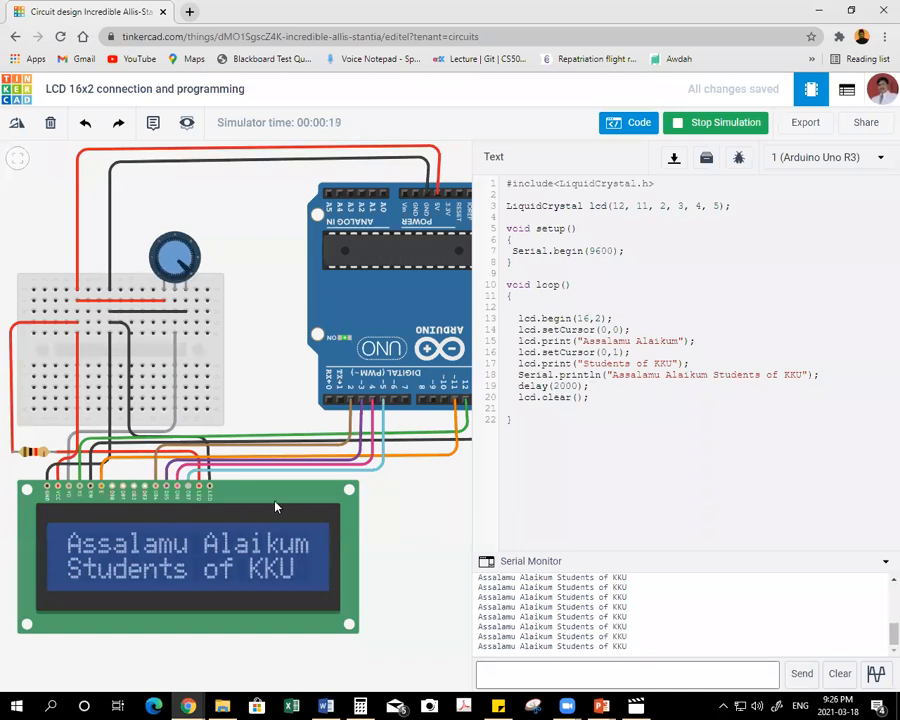
Try larger values for the LCD backlight resistor, raising it to 100000 kΩ and cutting it back to 1000 kΩ.
{"action": "left_click", "coordinate": [31, 455]}
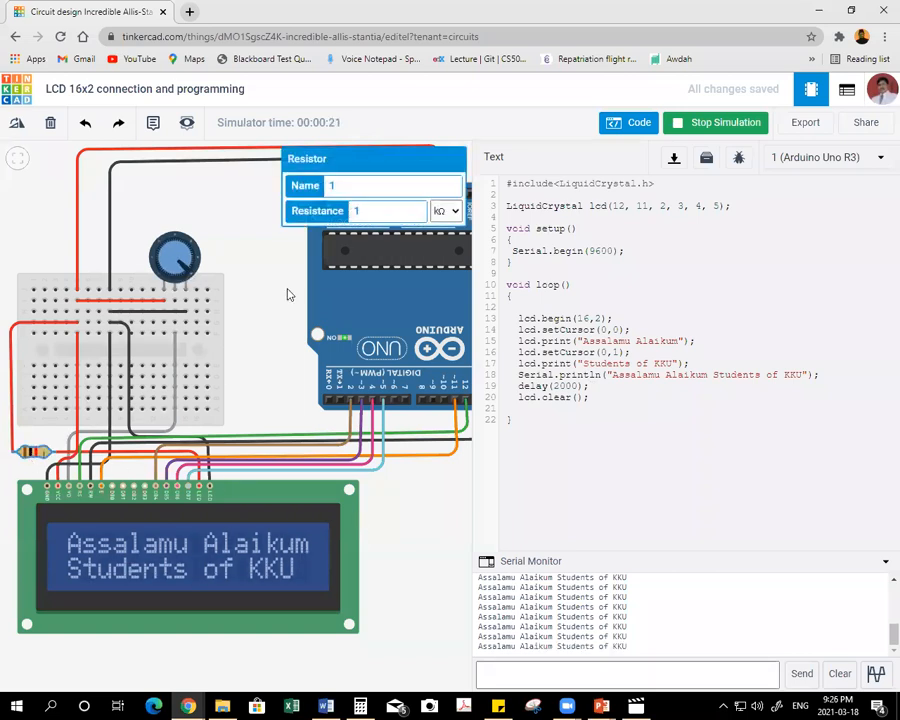
{"action": "left_click", "coordinate": [375, 210]}
{"action": "type", "text": "0"}
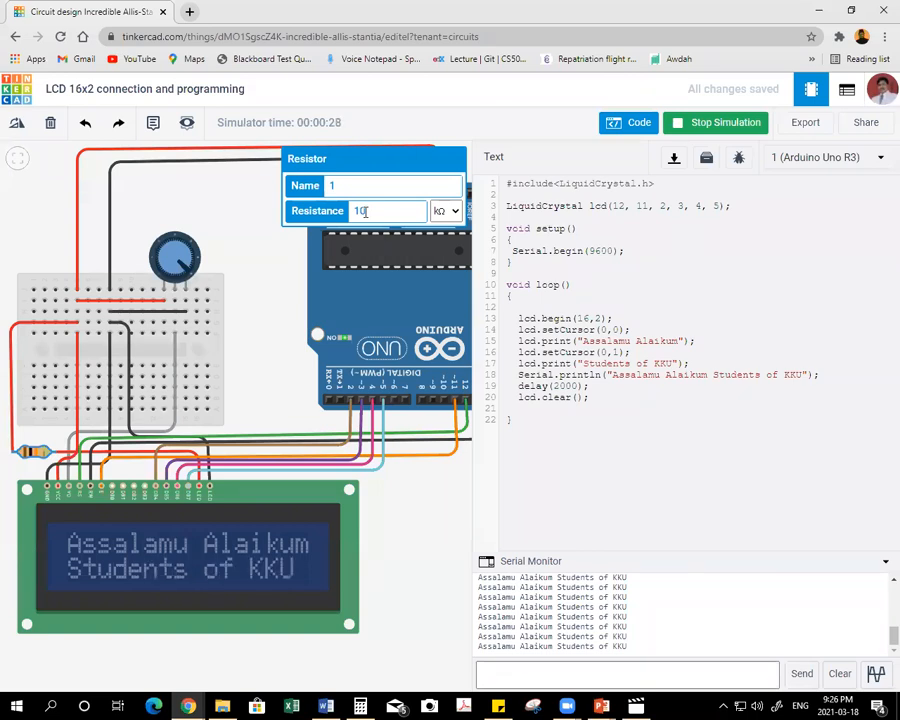
{"action": "type", "text": "00"}
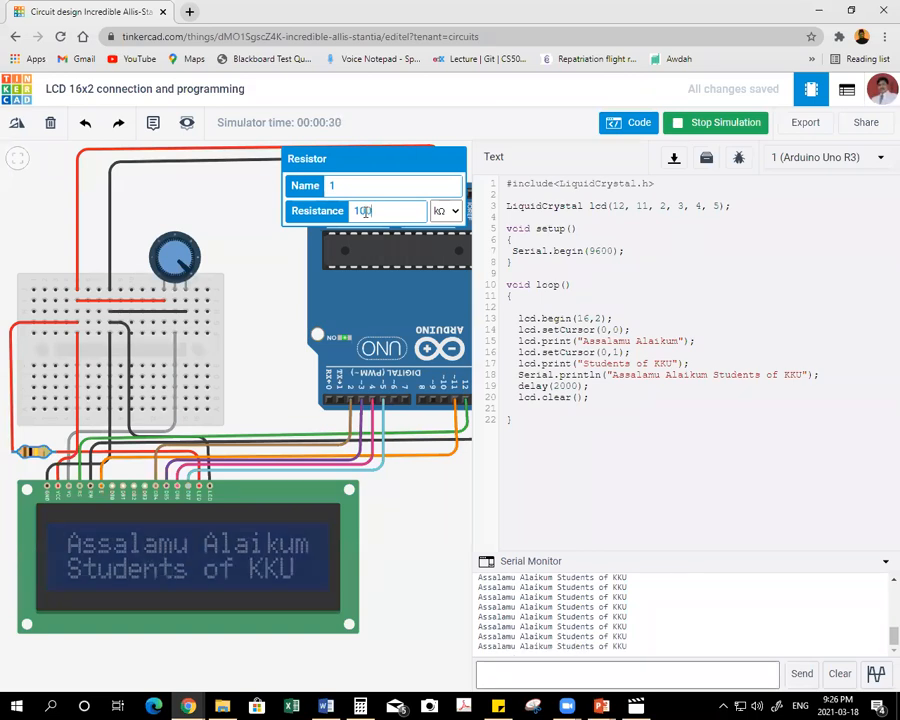
{"action": "type", "text": "00"}
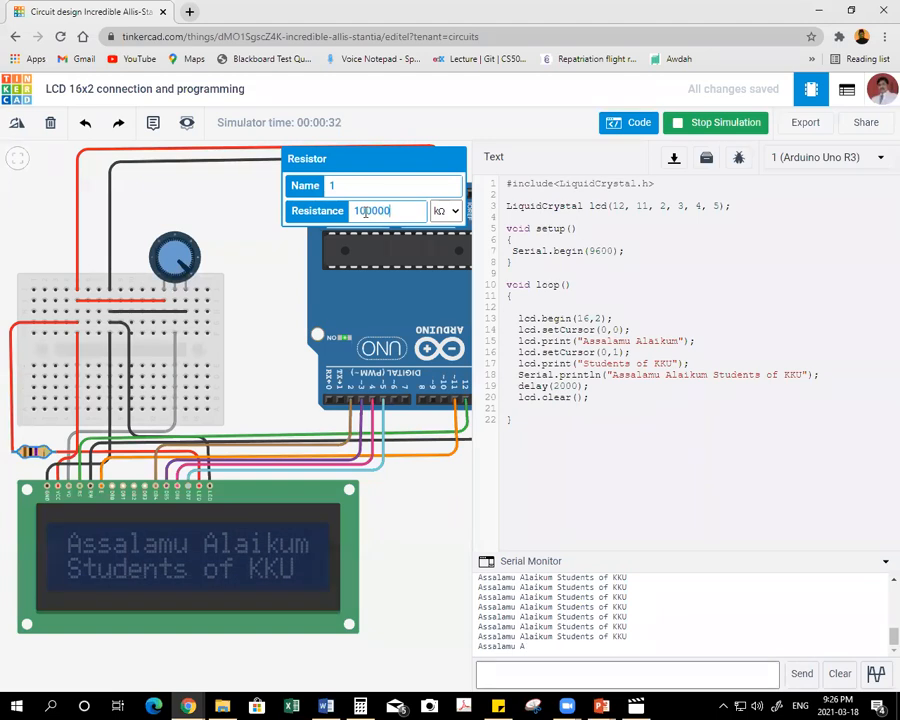
{"action": "key", "text": "BackSpace"}
{"action": "key", "text": "BackSpace"}
{"action": "key", "text": "BackSpace"}
{"action": "key", "text": "BackSpace"}
{"action": "key", "text": "BackSpace"}
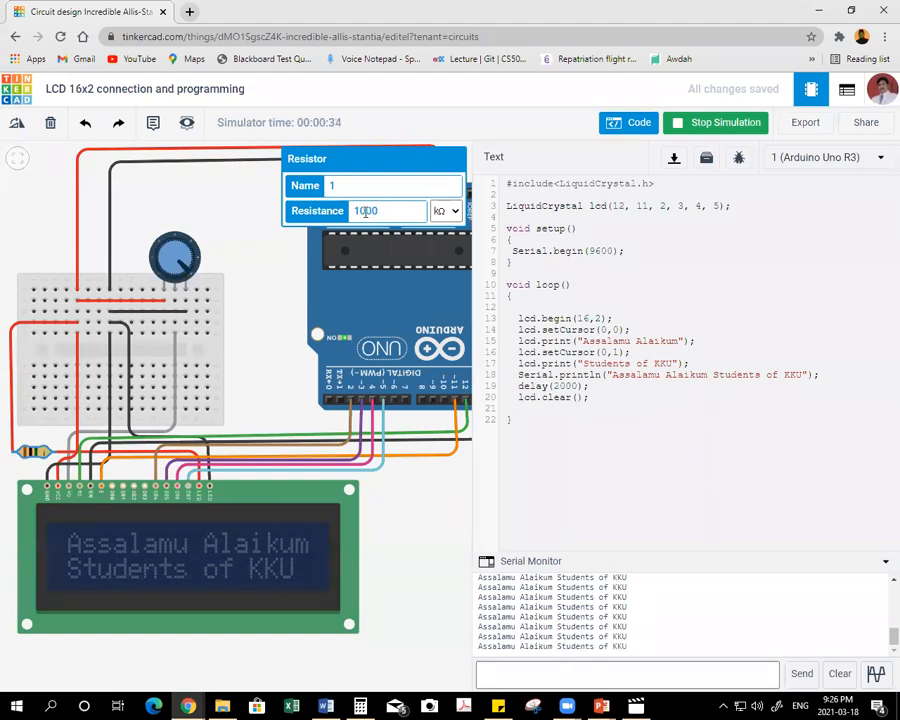
Set the LCD backlight resistor to 500 Ω.
{"action": "double_click", "coordinate": [362, 213]}
{"action": "type", "text": "500"}
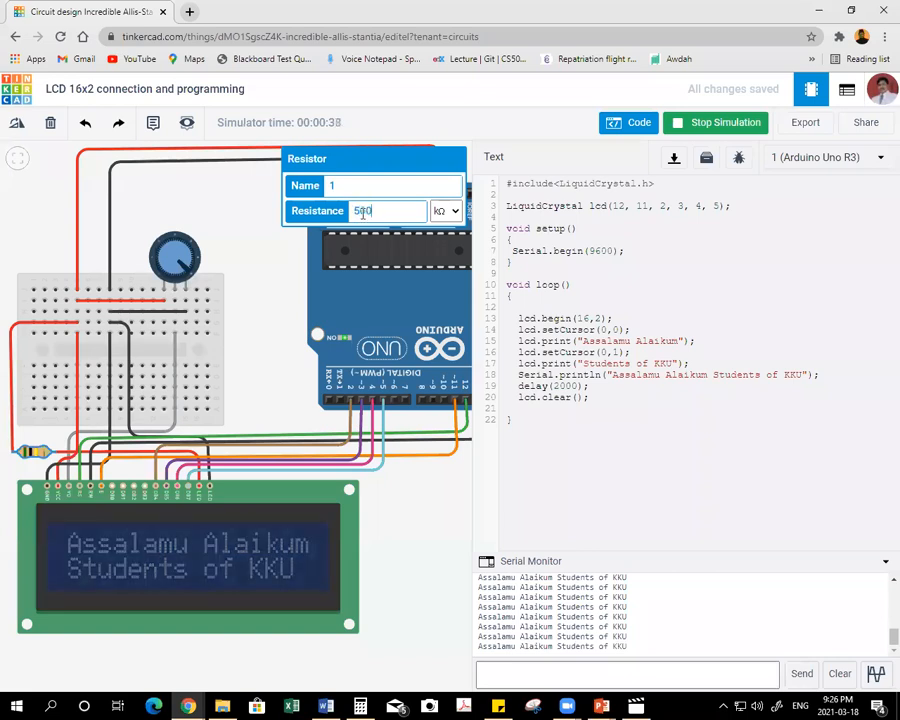
{"action": "left_click", "coordinate": [446, 211]}
{"action": "left_click", "coordinate": [446, 280]}
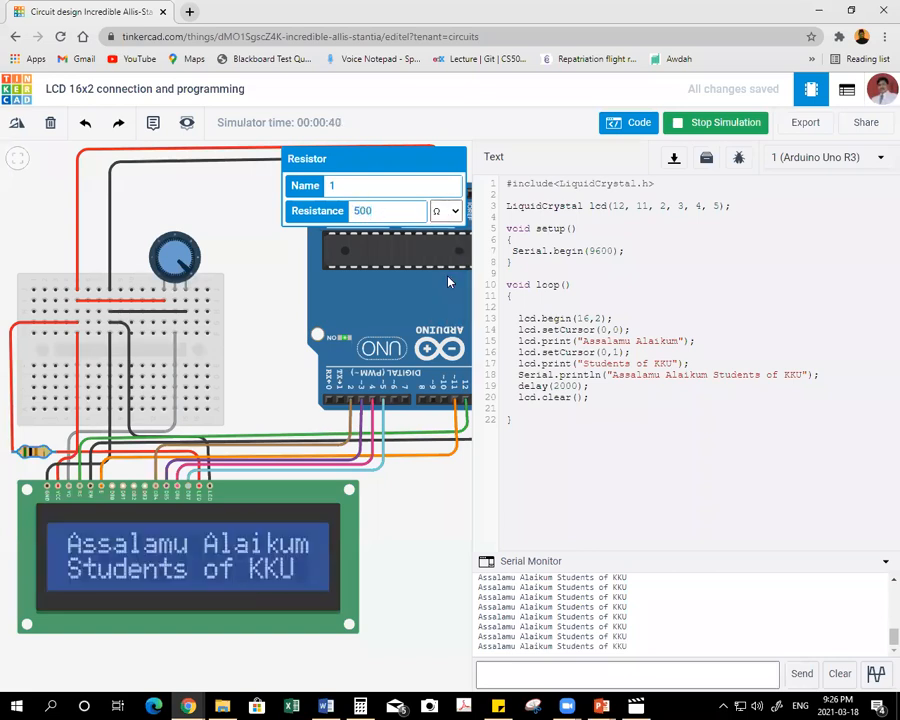
Test lower values for the backlight resistor, trying 400, 300 and 100 Ω in turn.
{"action": "left_click", "coordinate": [358, 211]}
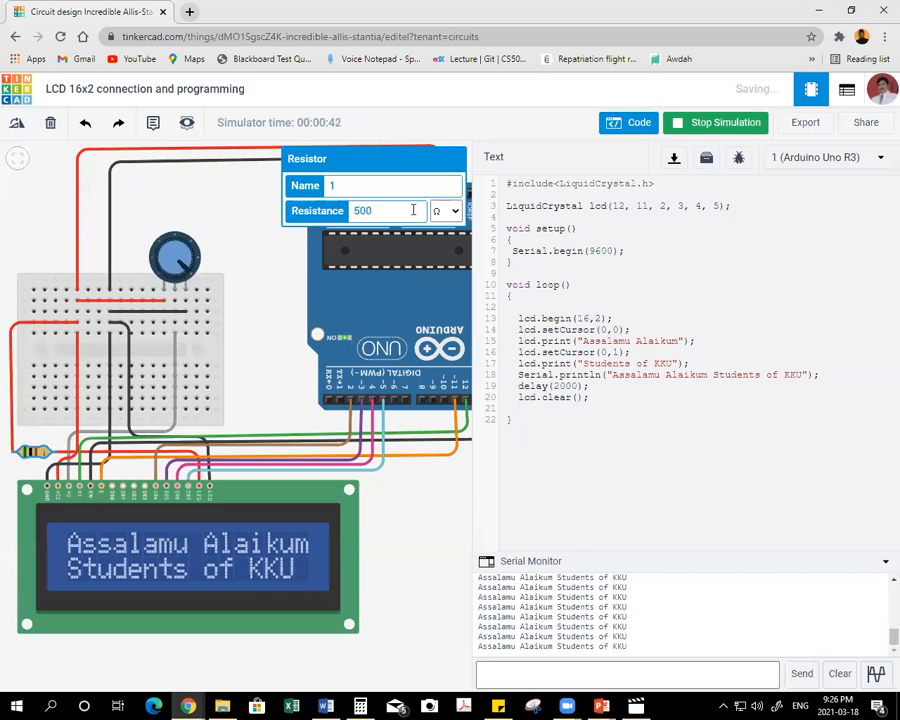
{"action": "key", "text": "BackSpace"}
{"action": "type", "text": "4"}
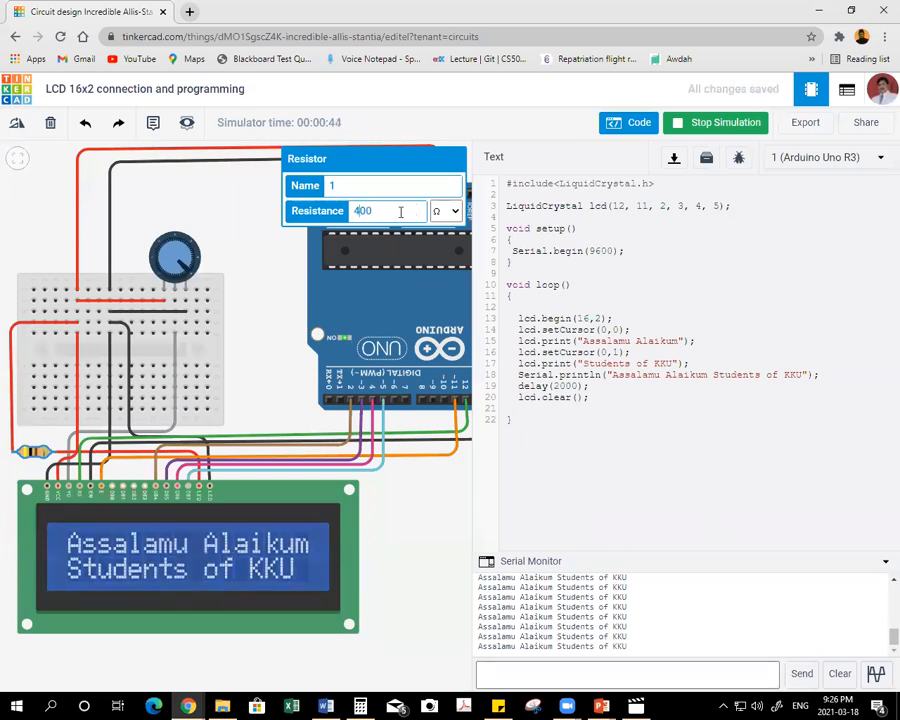
{"action": "key", "text": "BackSpace"}
{"action": "type", "text": "3"}
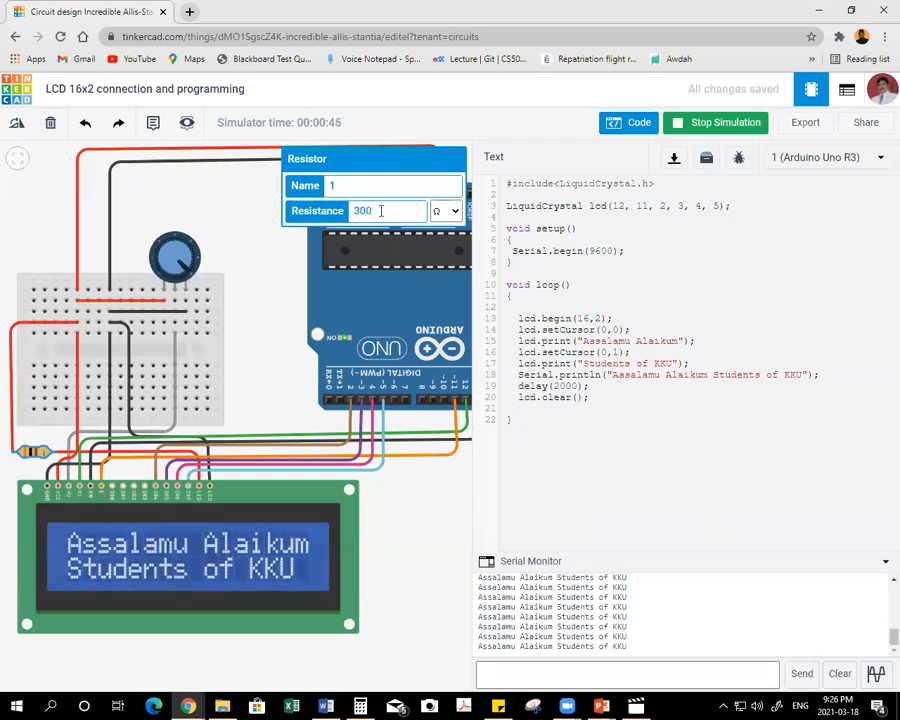
{"action": "key", "text": "BackSpace"}
{"action": "type", "text": "1"}
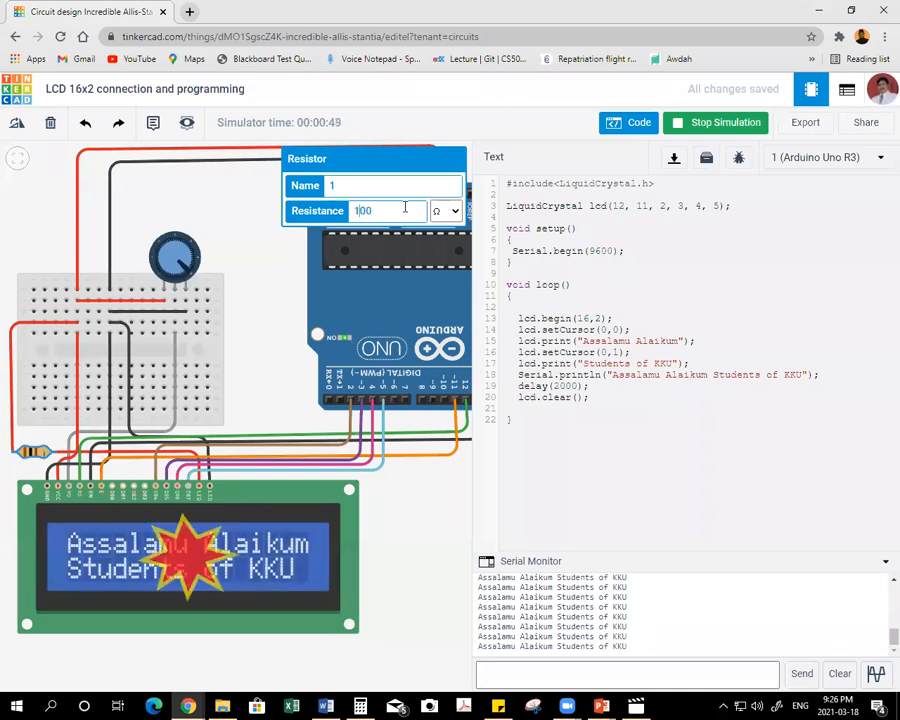
Set the backlight resistor to 200 Ω and deselect it.
{"action": "key", "text": "Delete"}
{"action": "type", "text": "5"}
{"action": "key", "text": "BackSpace"}
{"action": "key", "text": "BackSpace"}
{"action": "type", "text": "20"}
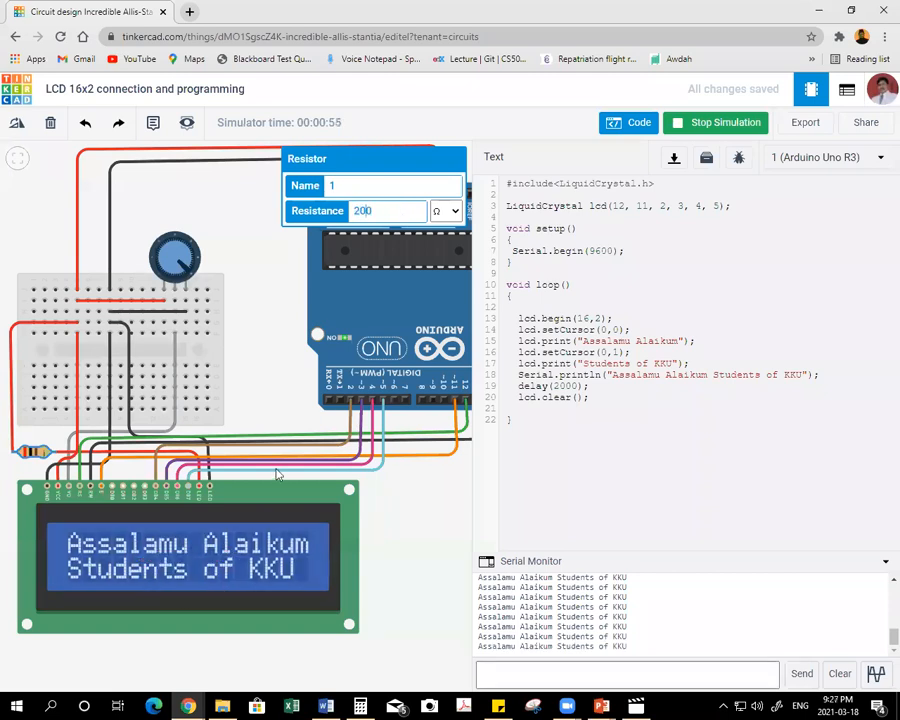
{"action": "left_click", "coordinate": [256, 282]}
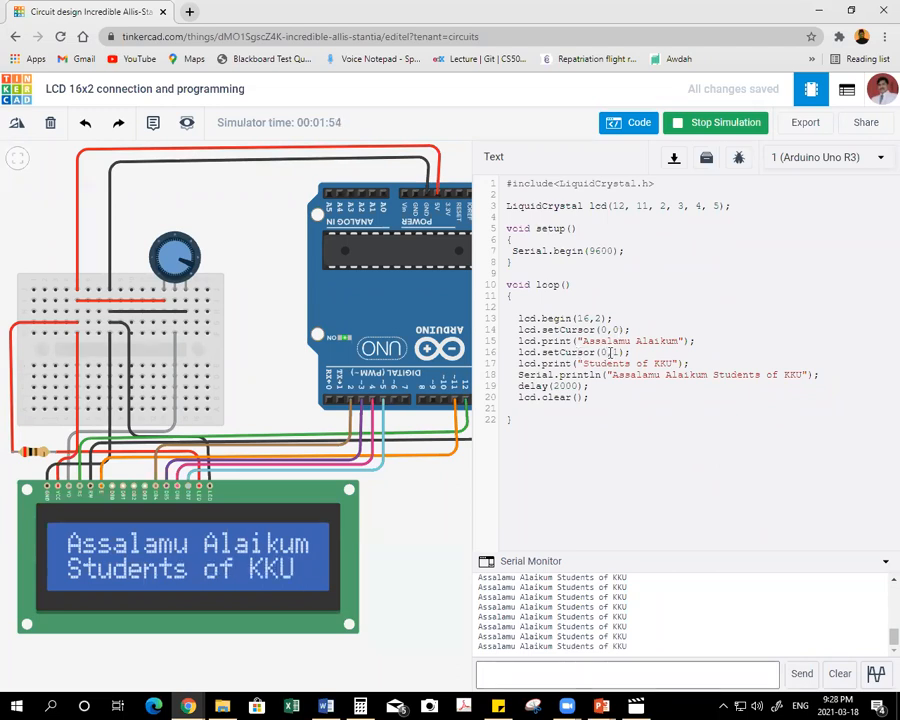
Stop the running circuit simulation.
{"action": "left_click", "coordinate": [607, 352]}
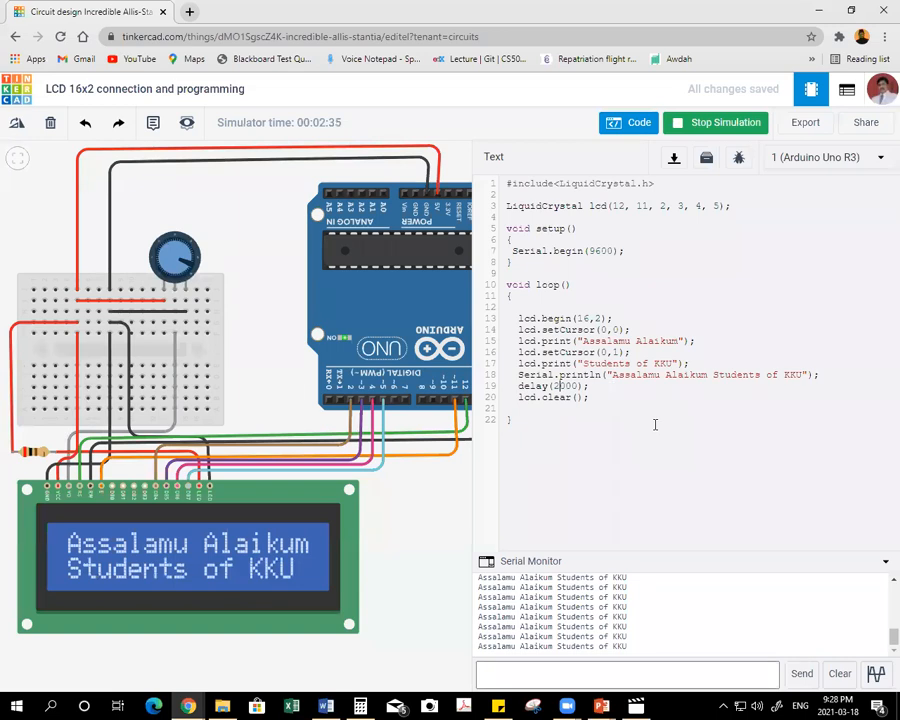
{"action": "left_click", "coordinate": [712, 123]}
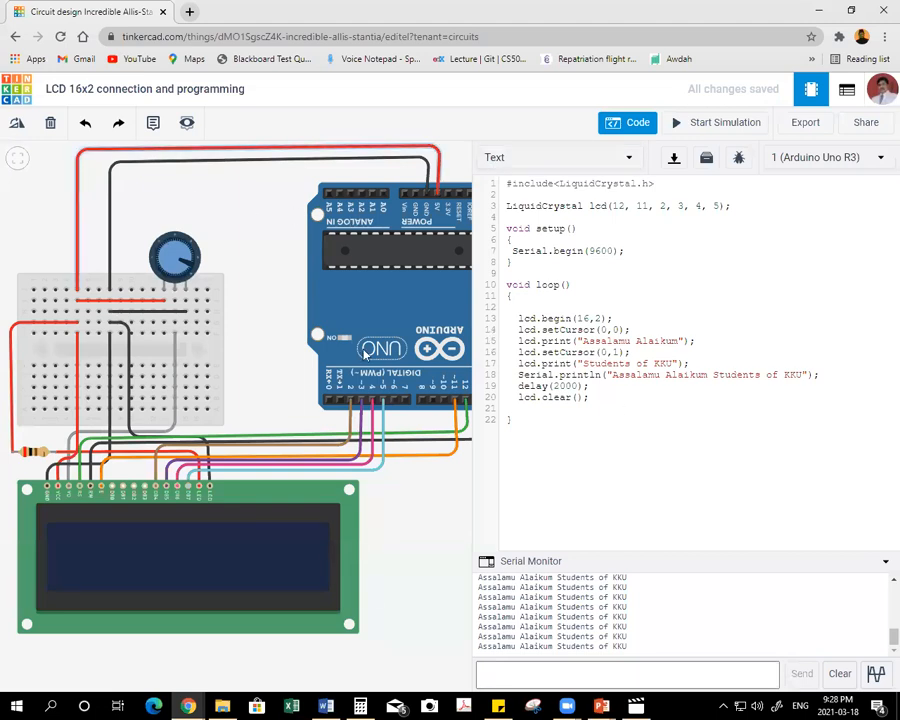
{"action": "mouse_move", "coordinate": [187, 705]}
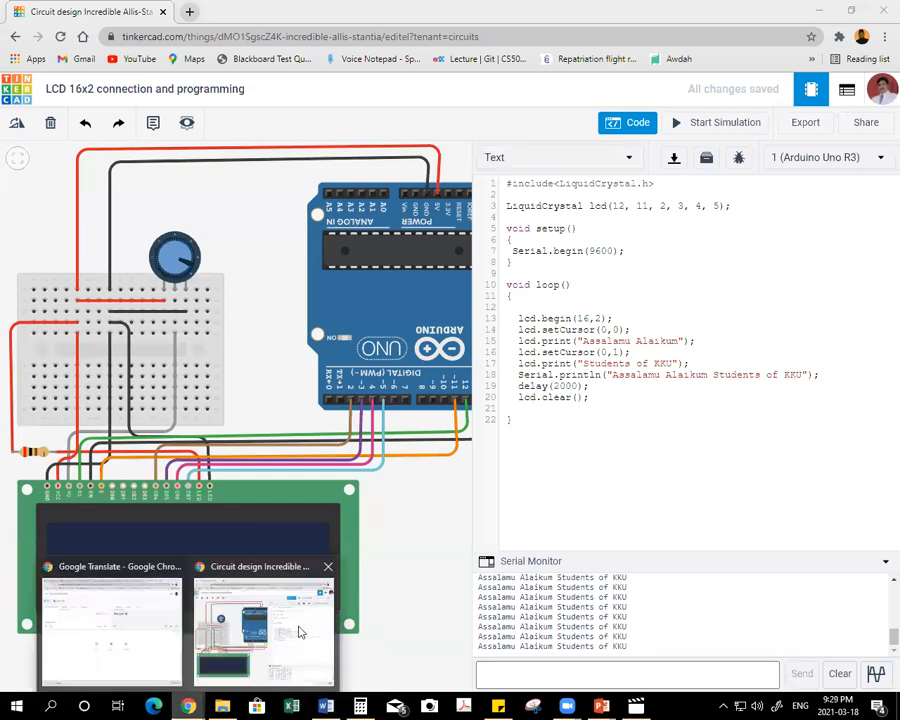
{"action": "left_click", "coordinate": [265, 578]}
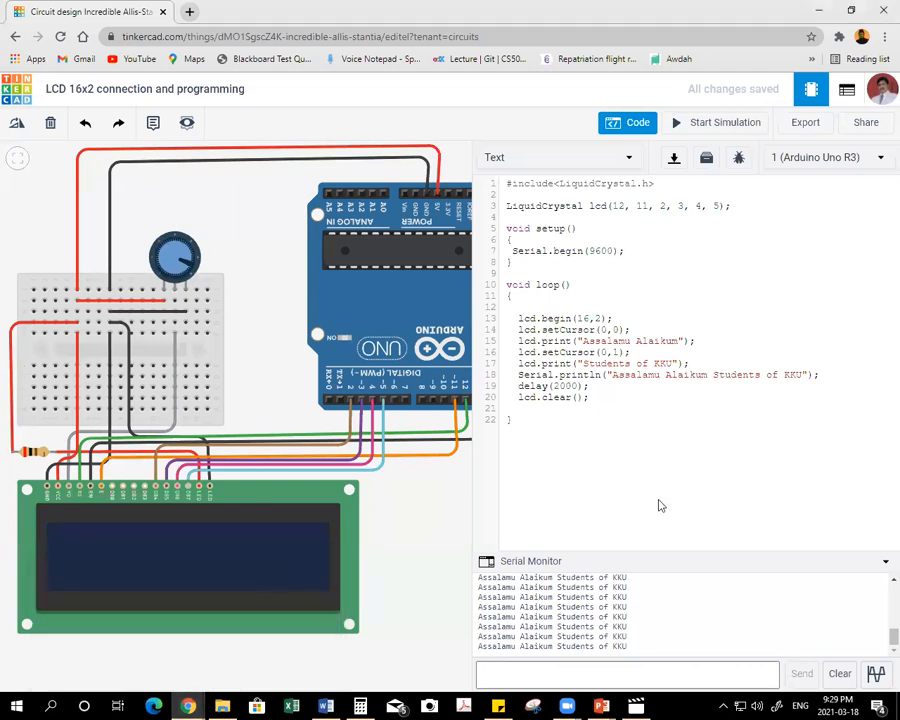
Switch to the training topics document in Word and strike through item 17, "LCD 16x2 connection and programming".
{"action": "left_click", "coordinate": [326, 706]}
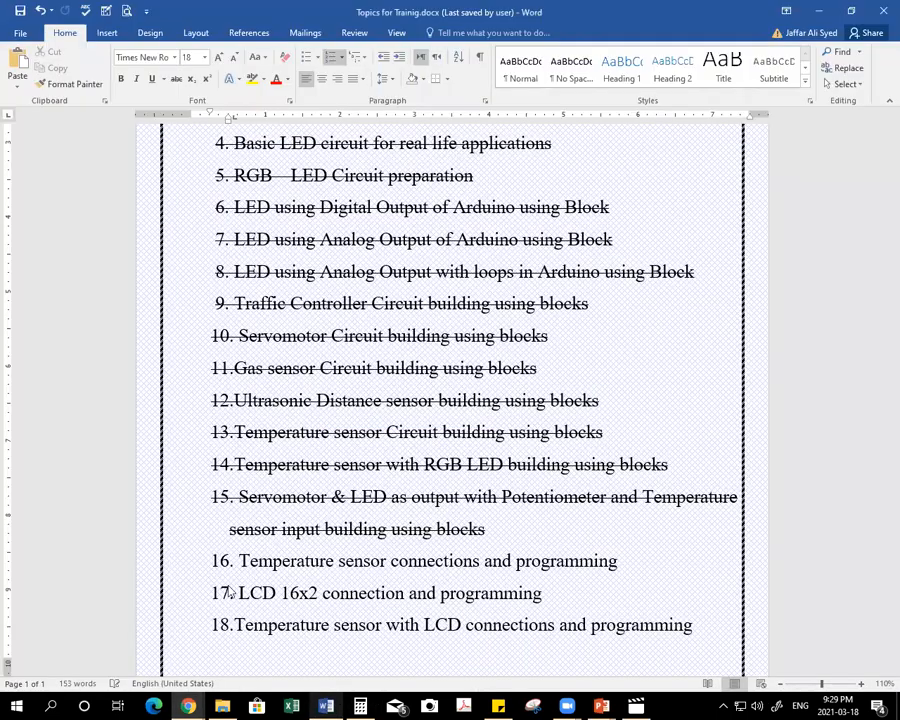
{"action": "left_click", "coordinate": [172, 601]}
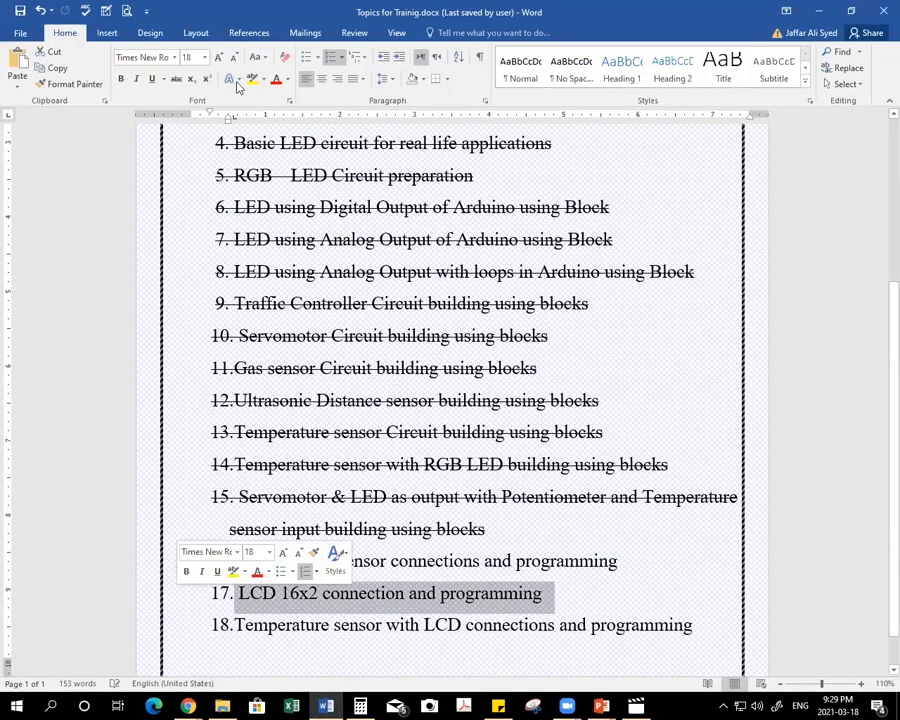
{"action": "left_click", "coordinate": [176, 78]}
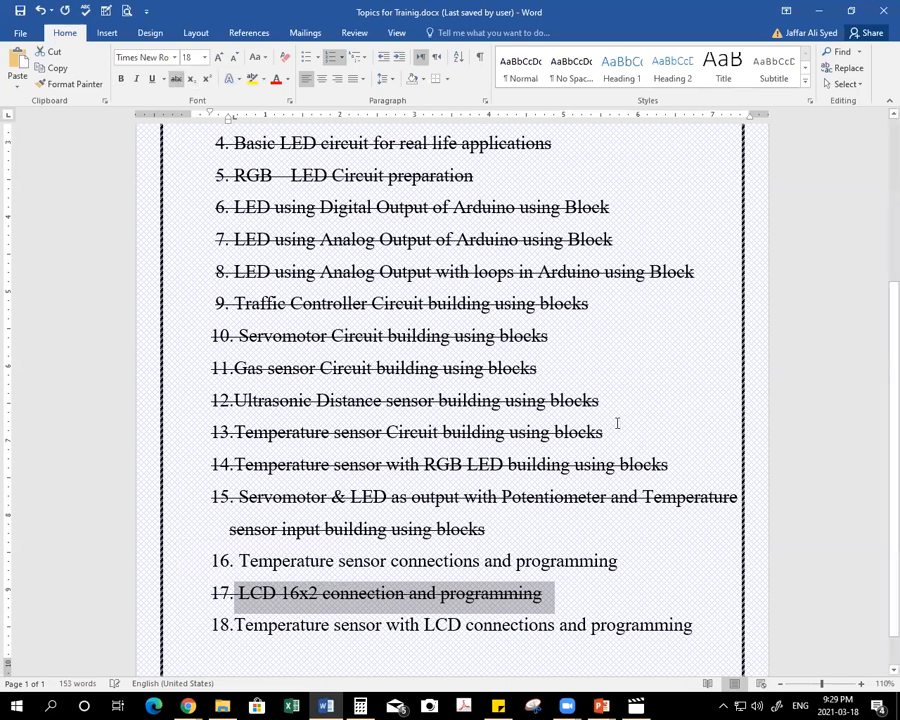
{"action": "left_click", "coordinate": [479, 533]}
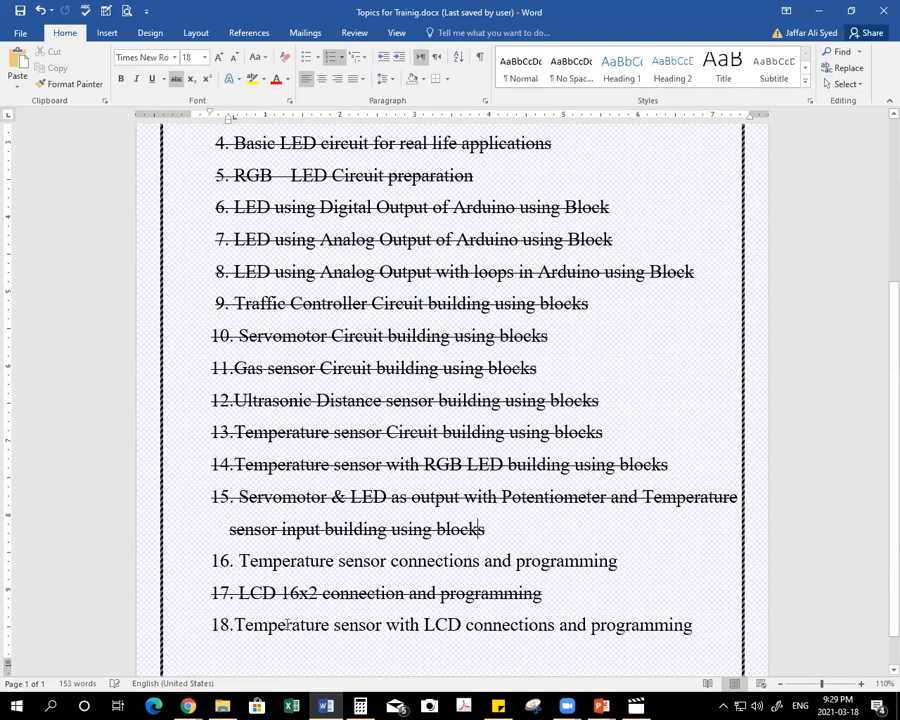
Copy the words "Temperature sensor with LCD" from item 18 of the topics list.
{"action": "left_click_drag", "start_coordinate": [235, 624], "coordinate": [320, 622]}
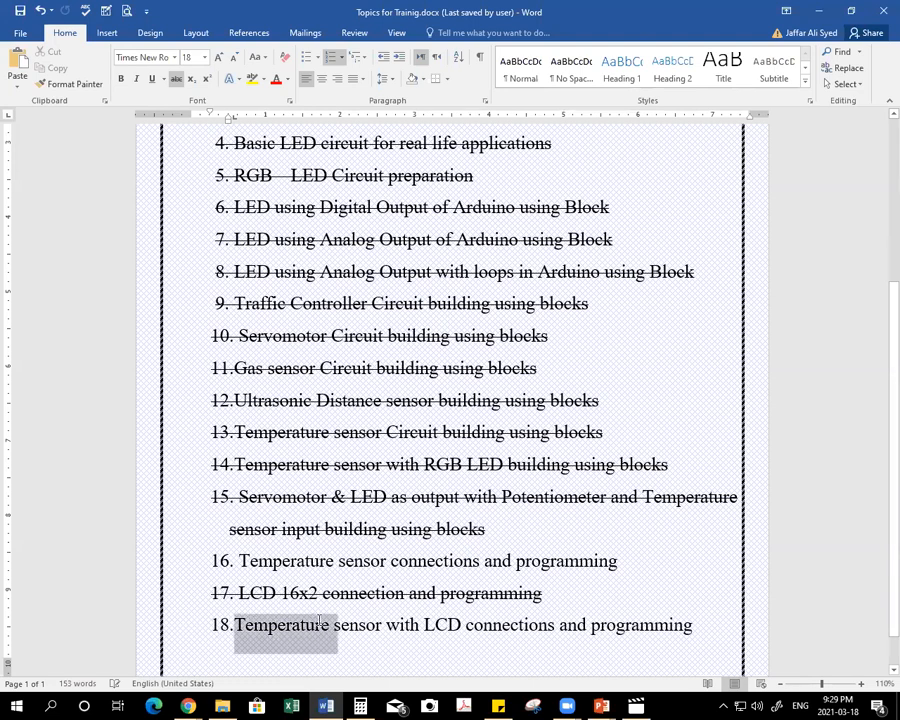
{"action": "key", "text": "ctrl+shift+Right"}
{"action": "key", "text": "ctrl+shift+Right"}
{"action": "key", "text": "ctrl+shift+Right"}
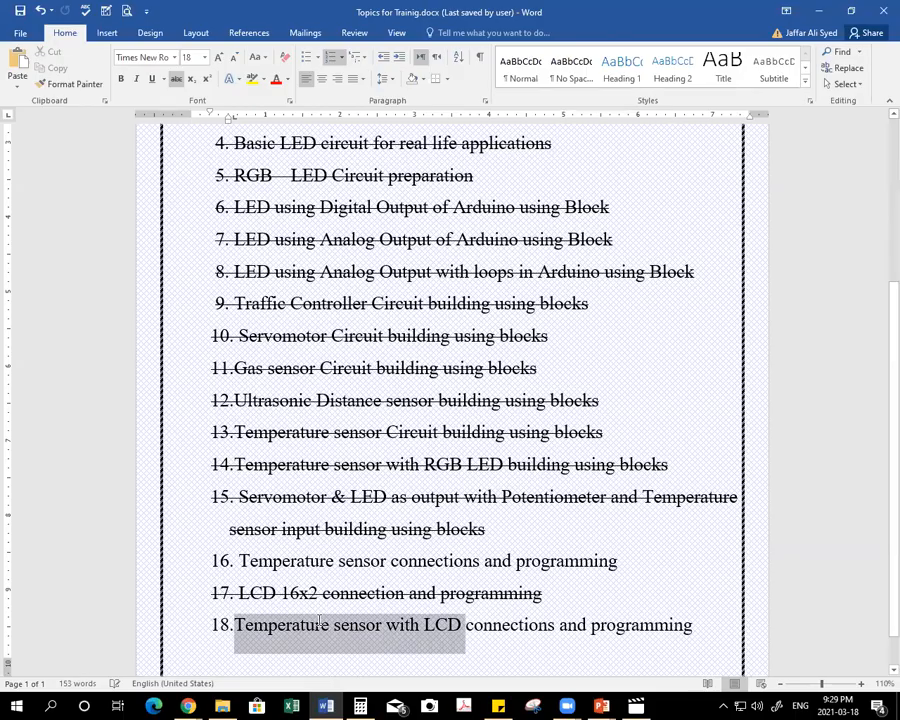
Switch back to Tinkercad and duplicate the "LCD 16x2 connection and programming" circuit from the Circuits dashboard.
{"action": "key", "text": "alt+Tab"}
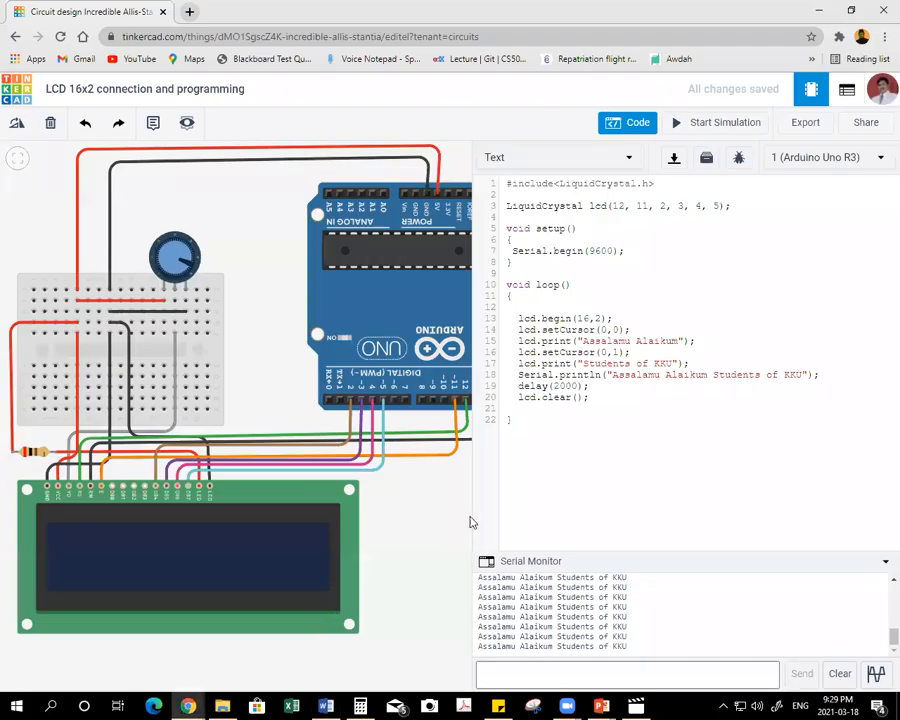
{"action": "left_click", "coordinate": [17, 90]}
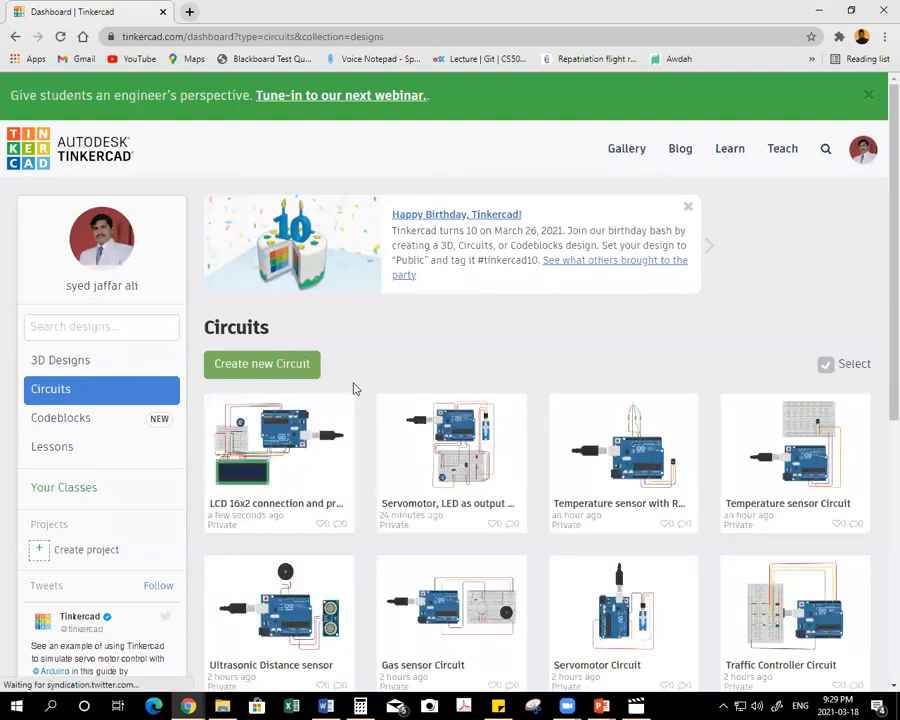
{"action": "left_click", "coordinate": [338, 412]}
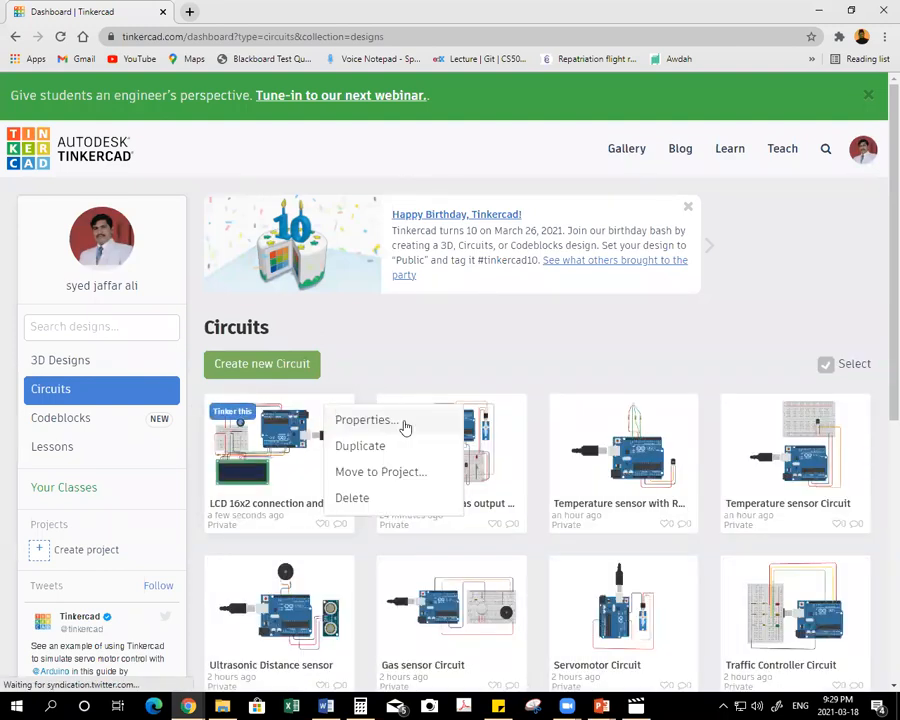
{"action": "left_click", "coordinate": [367, 447]}
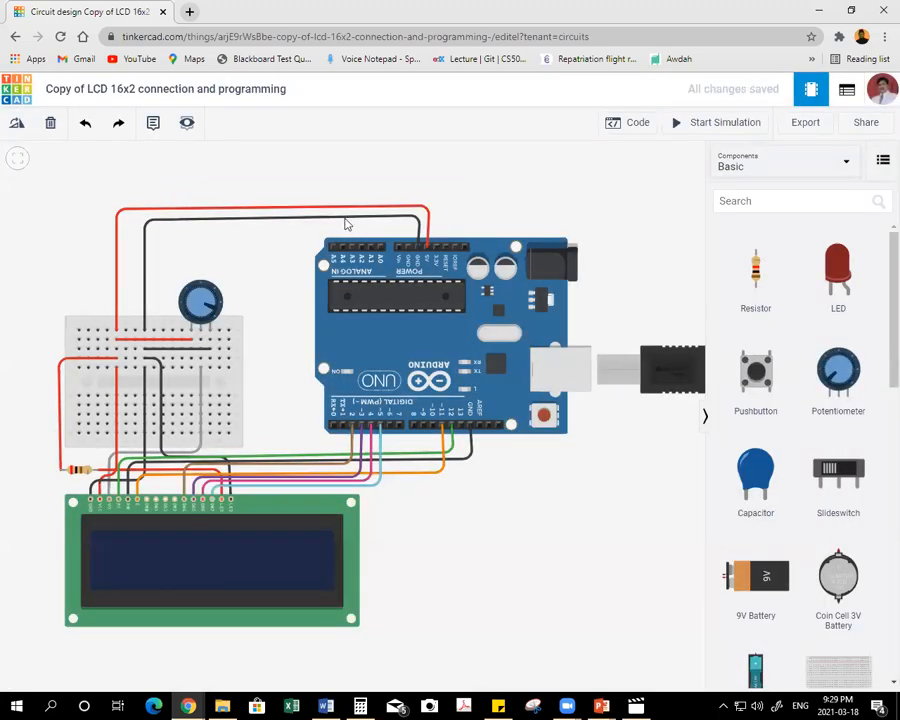
Rename the duplicated circuit "Temperature sensor with LCD Programming", using the copied title without its list number.
{"action": "left_click", "coordinate": [207, 86]}
{"action": "type", "text": "18.  Temperature sensor with LCD"}
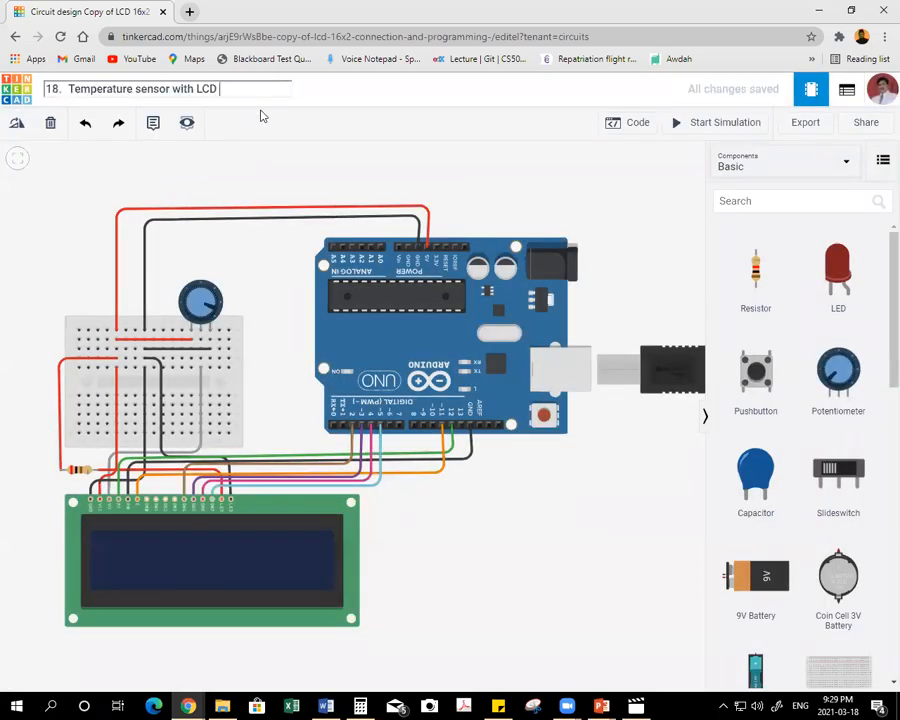
{"action": "left_click", "coordinate": [68, 88]}
{"action": "key", "text": "BackSpace"}
{"action": "key", "text": "BackSpace"}
{"action": "key", "text": "BackSpace"}
{"action": "key", "text": "BackSpace"}
{"action": "key", "text": "BackSpace"}
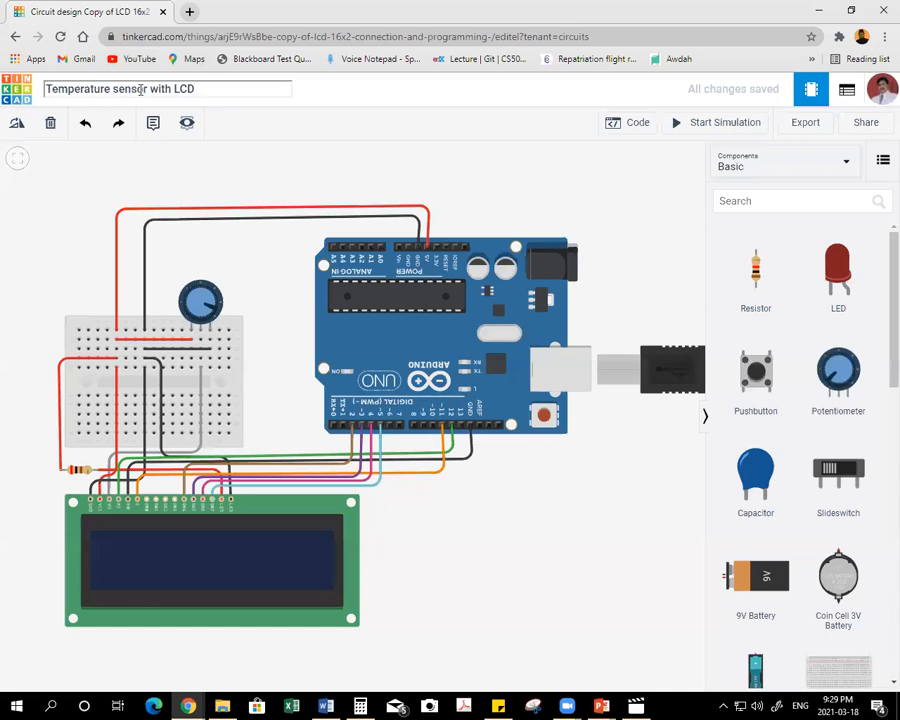
{"action": "left_click", "coordinate": [250, 88]}
{"action": "type", "text": "Programming"}
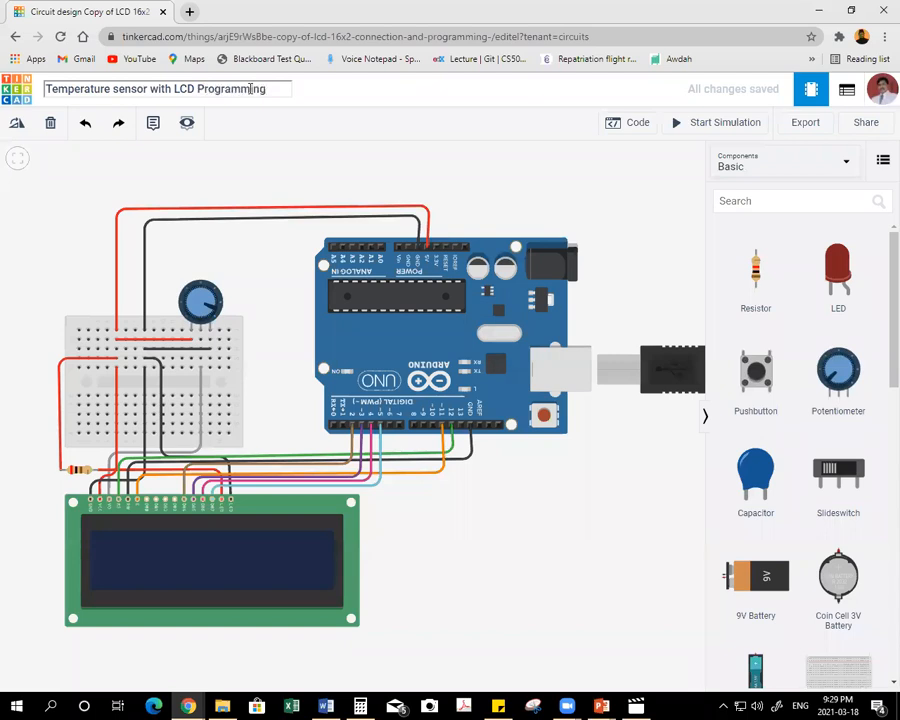
Place a TMP36 temperature sensor on the lower half of the breadboard, below the potentiometer.
{"action": "key", "text": "Escape"}
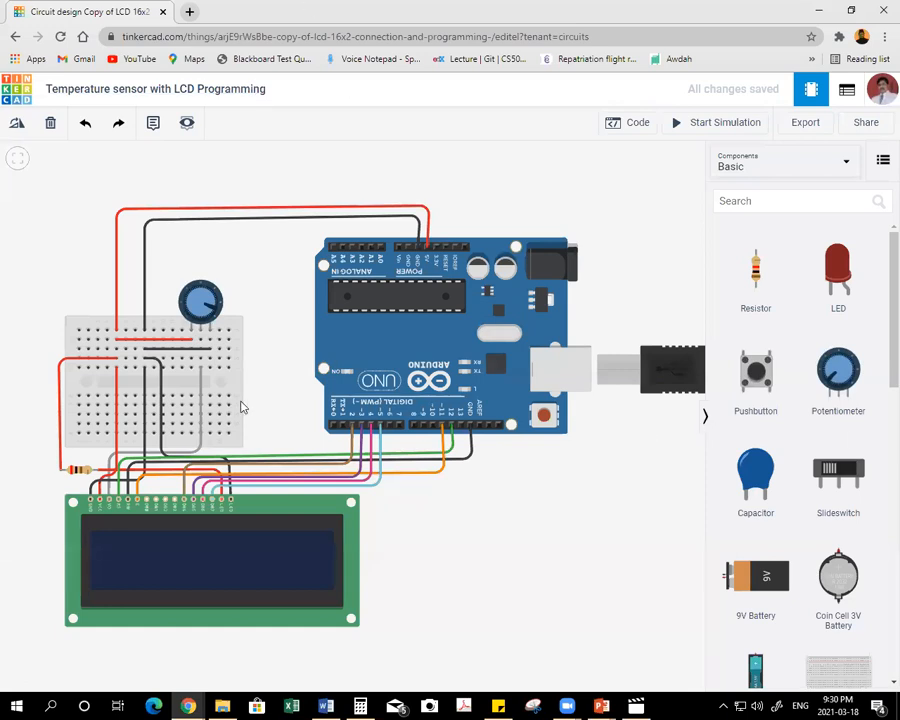
{"action": "scroll", "coordinate": [829, 465], "scroll_direction": "down", "scroll_amount": 2}
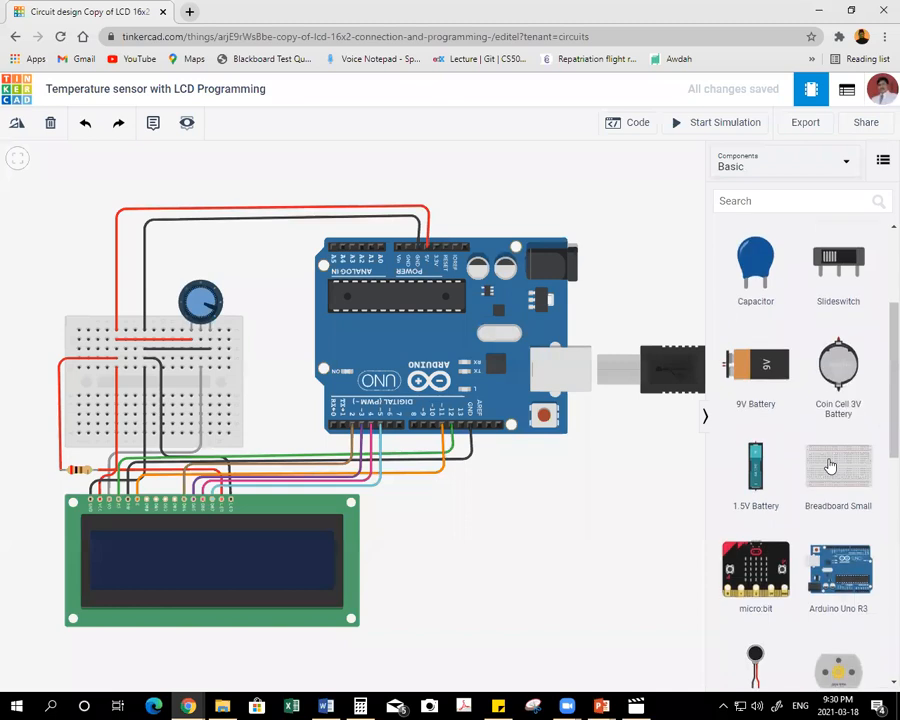
{"action": "scroll", "coordinate": [829, 465], "scroll_direction": "down", "scroll_amount": 10}
{"action": "left_click_drag", "start_coordinate": [840, 560], "coordinate": [224, 410]}
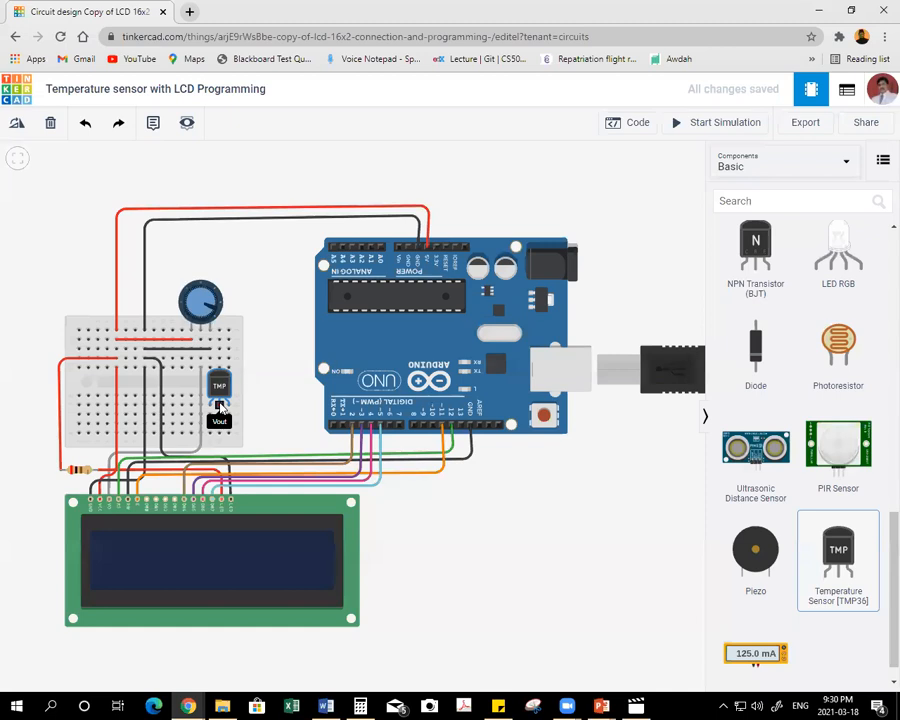
{"action": "left_click", "coordinate": [220, 404]}
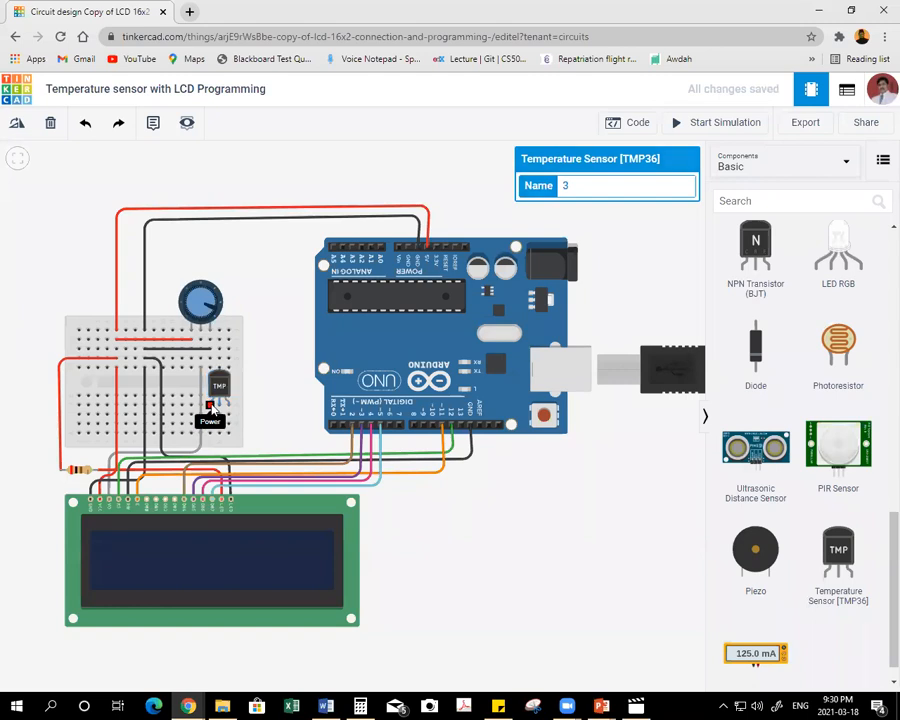
Wire the temperature sensor's Power pin around the breadboard's outer edge to the column carrying the Arduino's 5V, and color the wire red.
{"action": "left_click", "coordinate": [210, 408]}
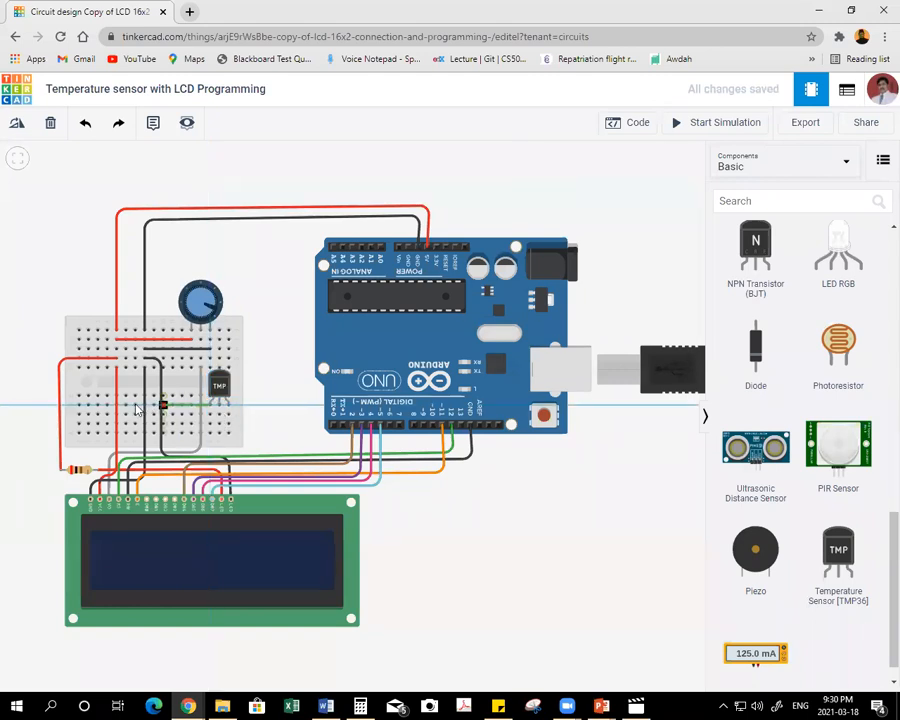
{"action": "left_click", "coordinate": [45, 406]}
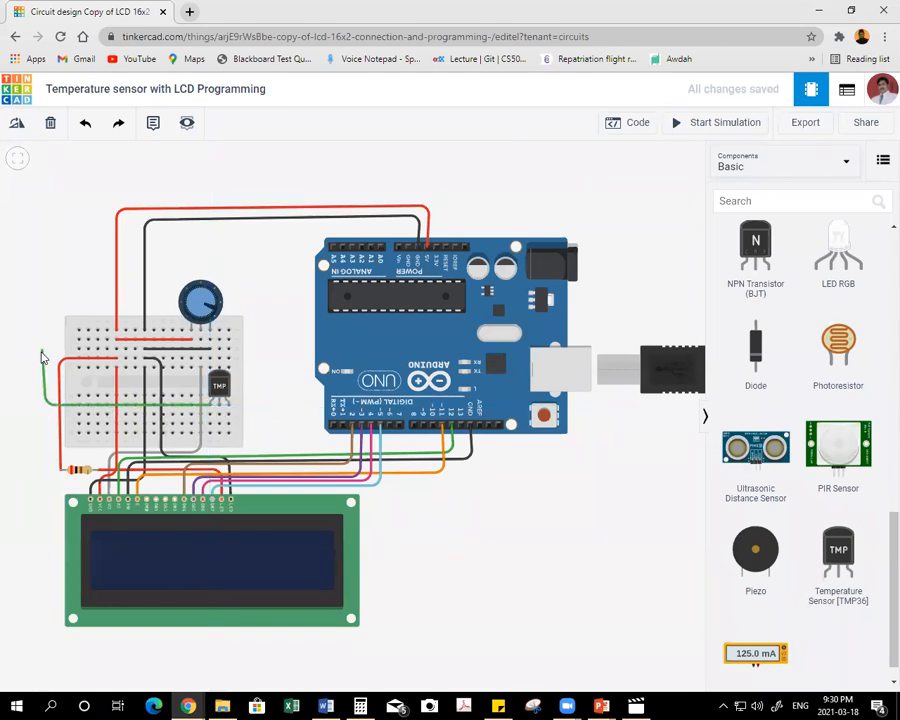
{"action": "left_click", "coordinate": [44, 352]}
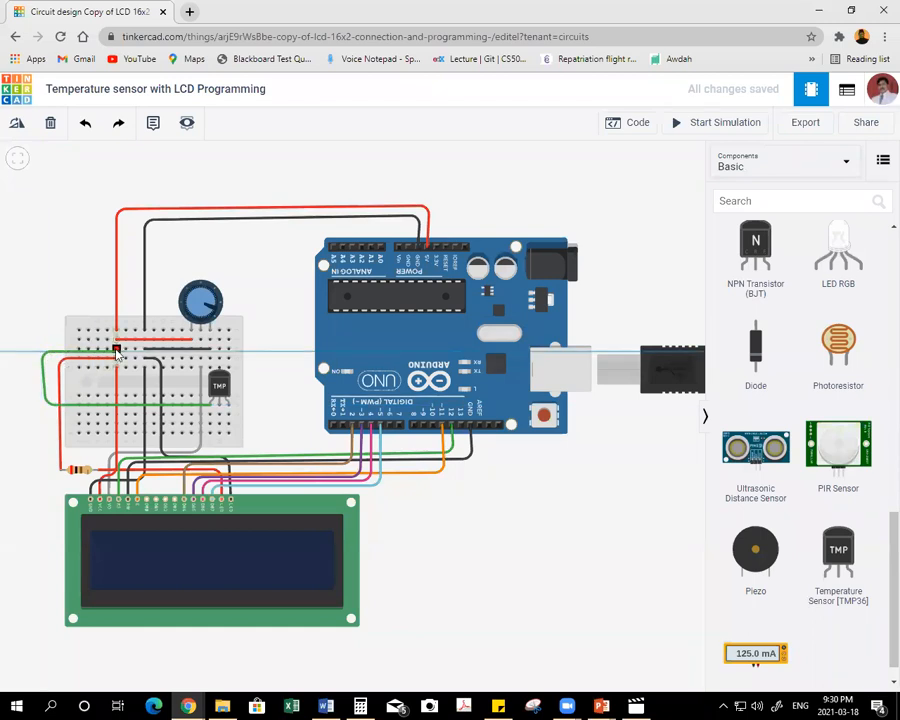
{"action": "left_click", "coordinate": [117, 350]}
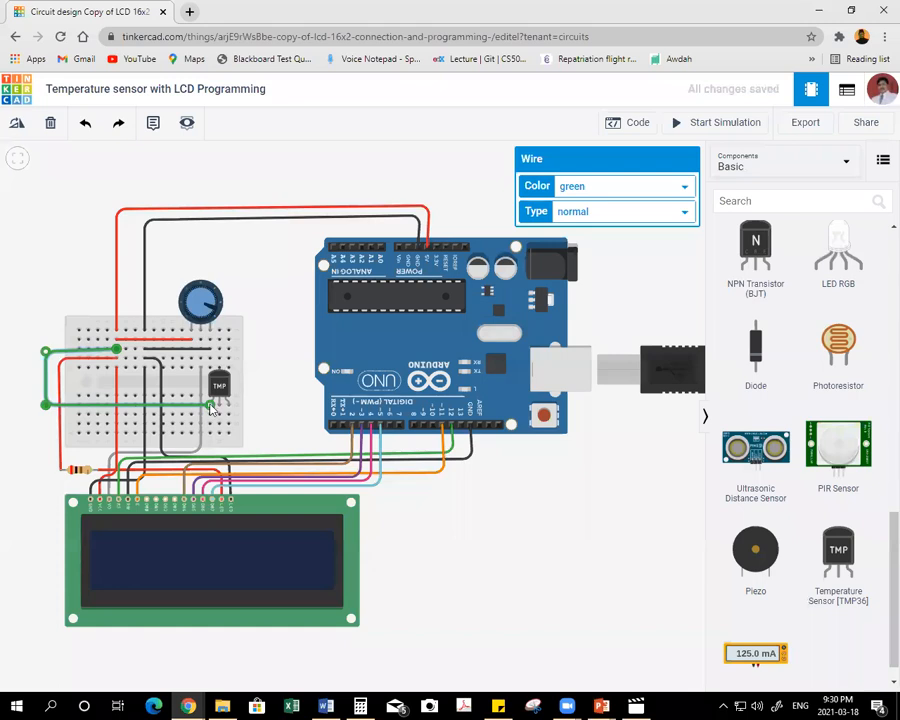
{"action": "left_click", "coordinate": [577, 189]}
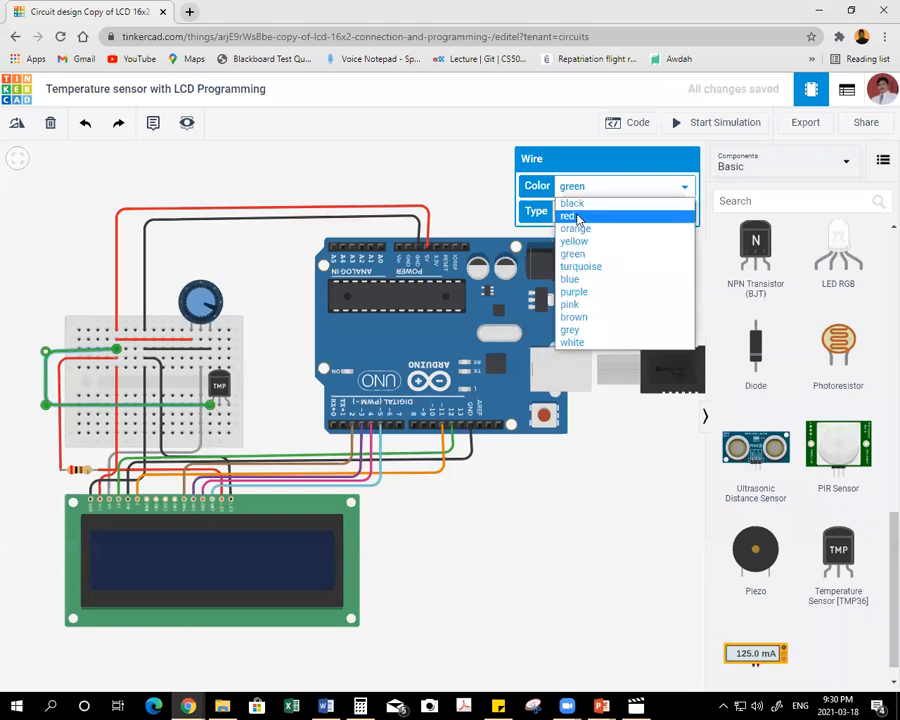
{"action": "left_click", "coordinate": [577, 217]}
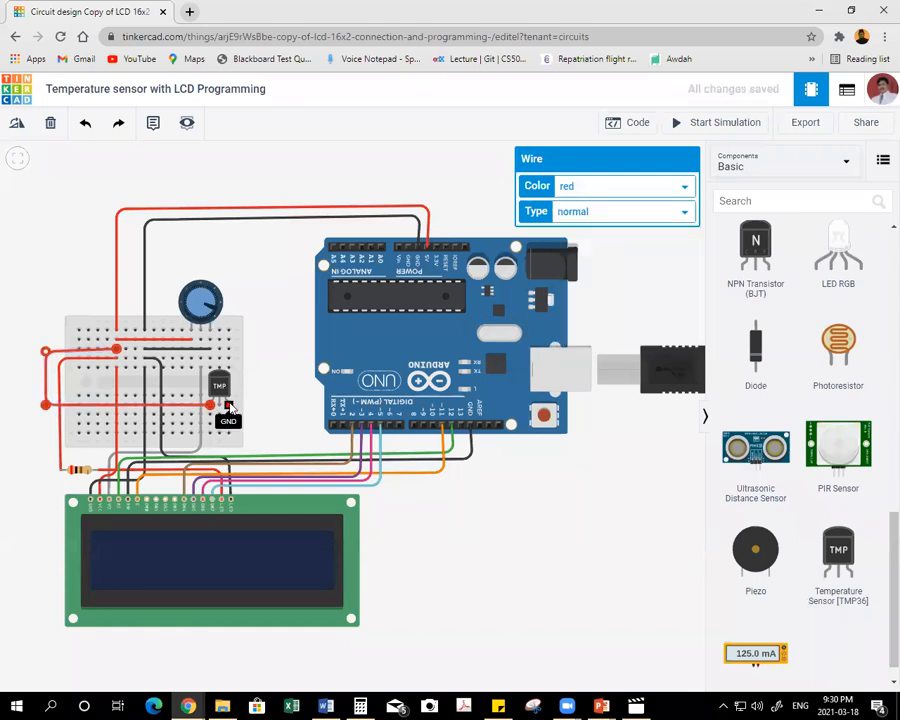
Wire the temperature sensor's GND pin to the Arduino's free power-side GND pin and color the wire black.
{"action": "left_click", "coordinate": [228, 407]}
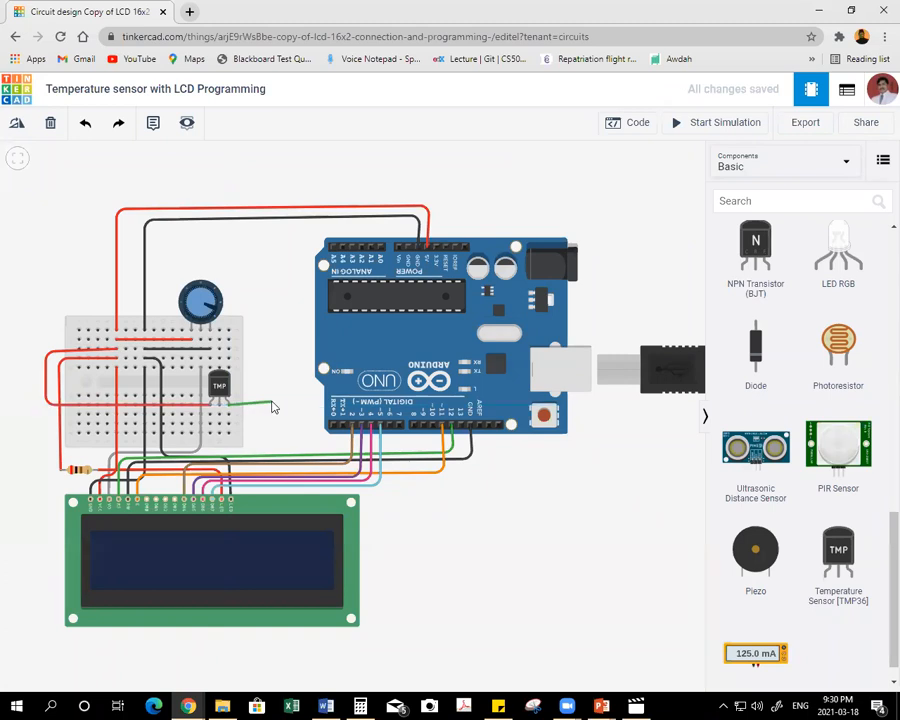
{"action": "left_click", "coordinate": [271, 406]}
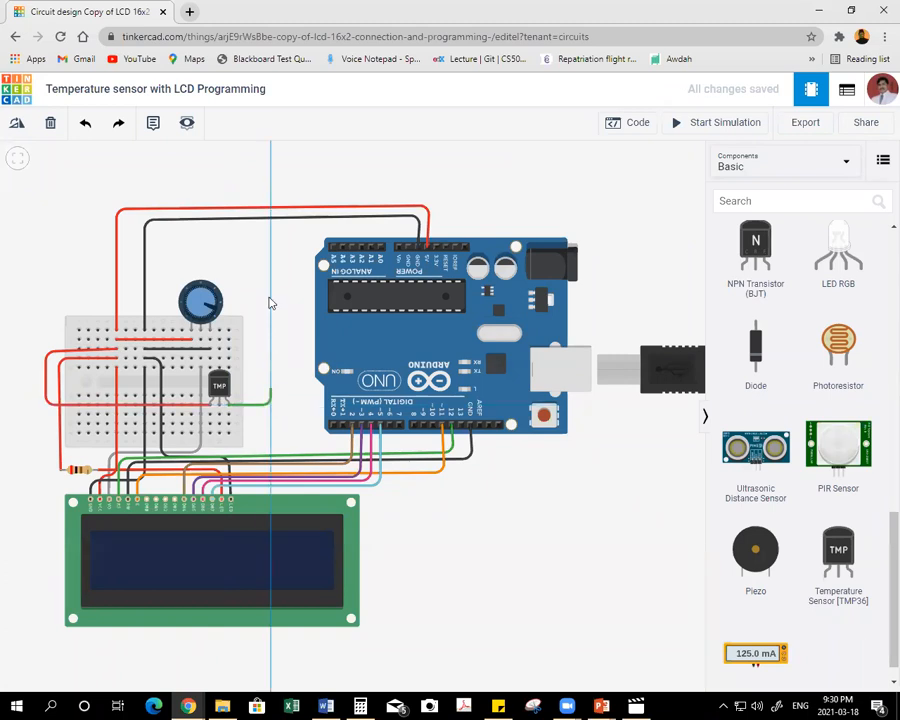
{"action": "left_click", "coordinate": [271, 229]}
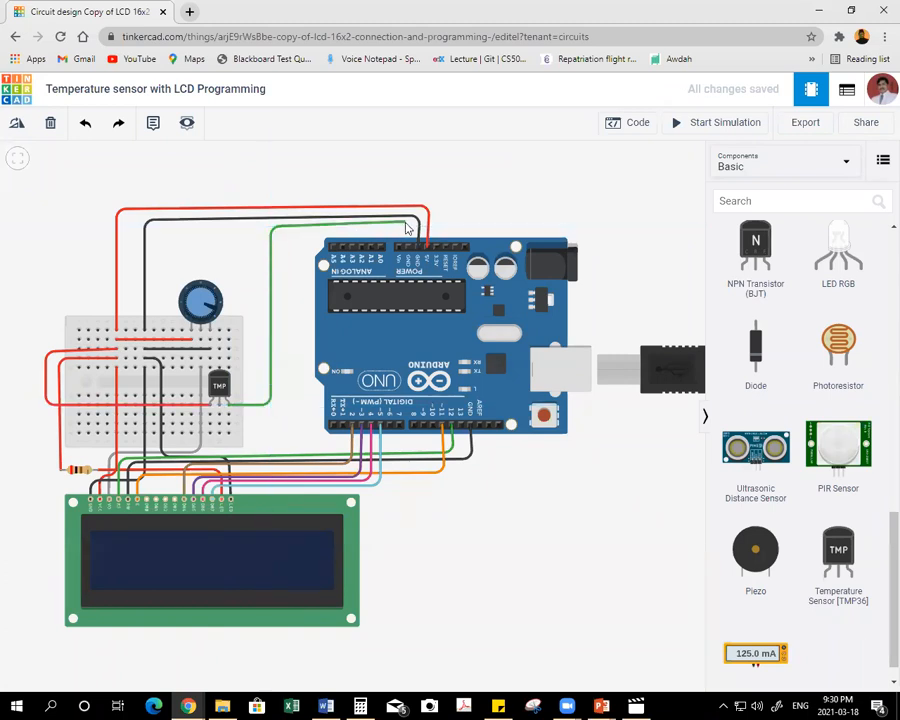
{"action": "left_click", "coordinate": [409, 242]}
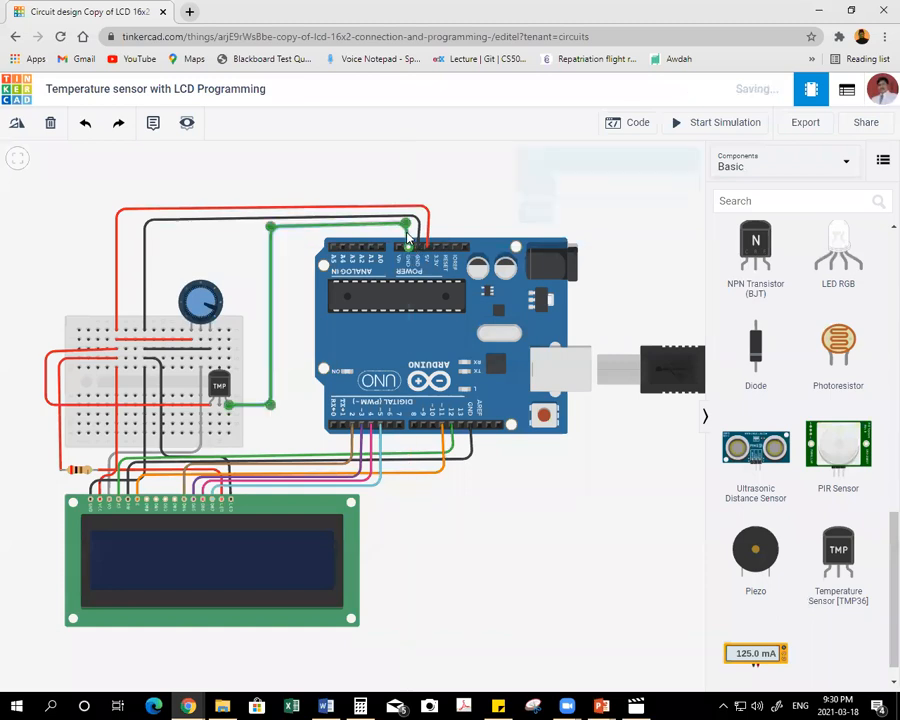
{"action": "left_click", "coordinate": [590, 186]}
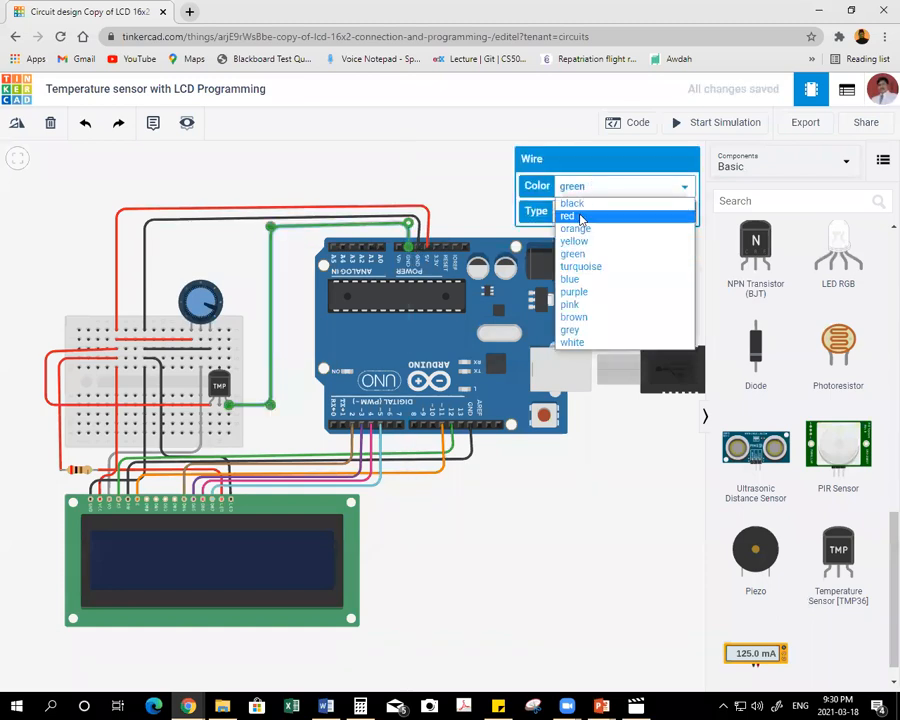
{"action": "left_click", "coordinate": [572, 200]}
{"action": "left_click", "coordinate": [249, 293]}
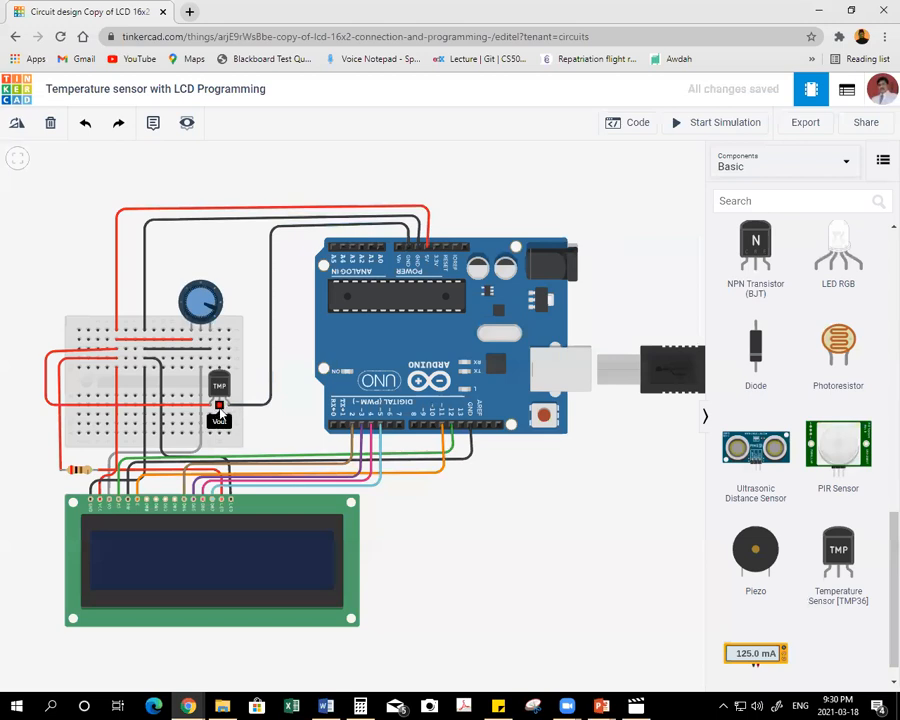
{"action": "left_click", "coordinate": [220, 410]}
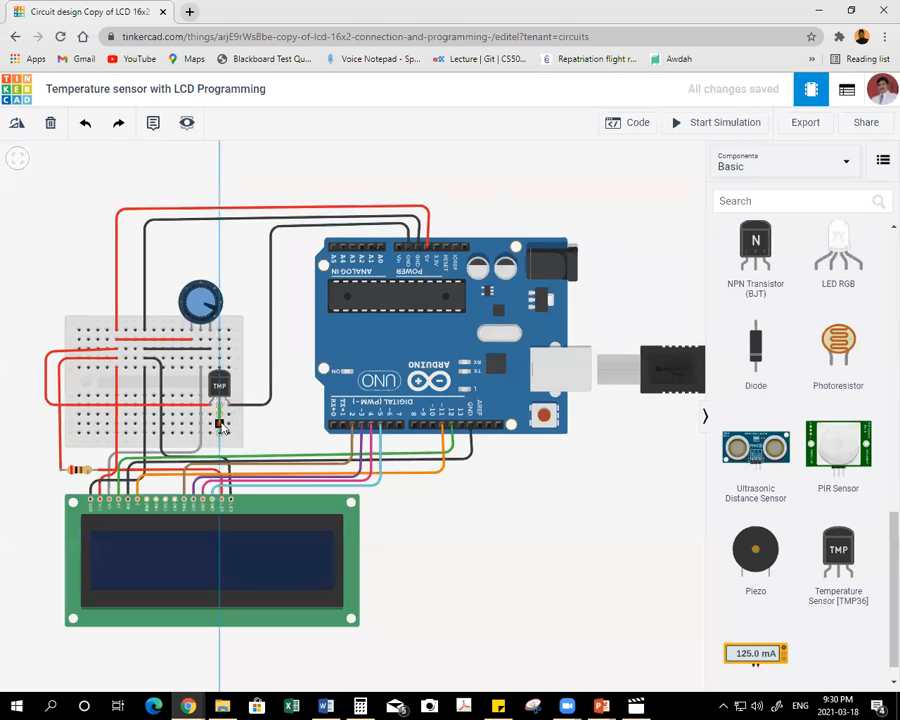
{"action": "left_click", "coordinate": [220, 424]}
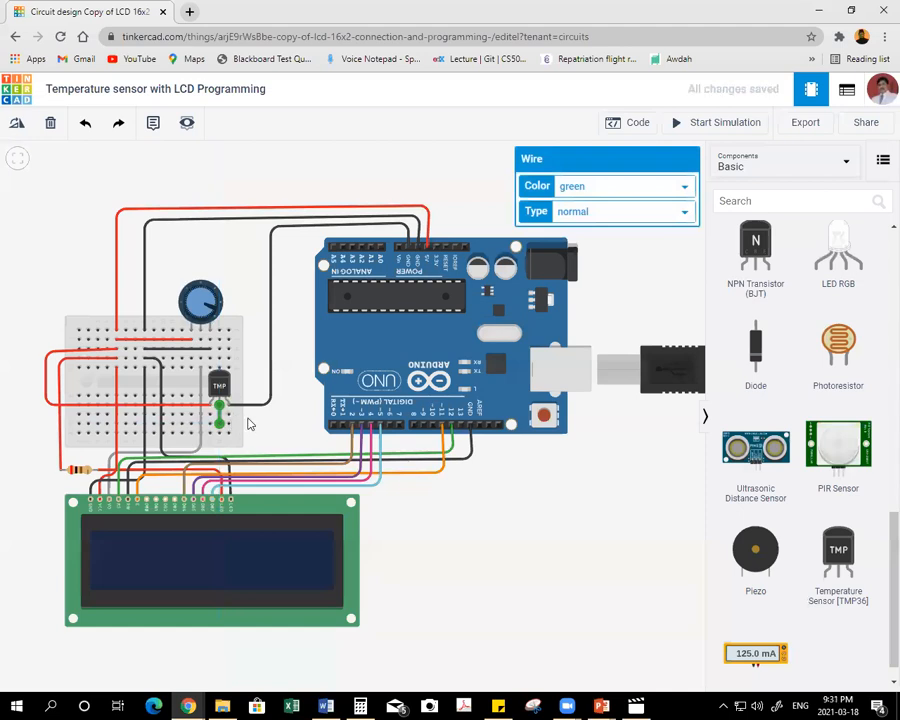
{"action": "key", "text": "Delete"}
Wire the temperature sensor's Vout pin to the Arduino's analog pin A0 and color the wire white.
{"action": "left_click", "coordinate": [222, 416]}
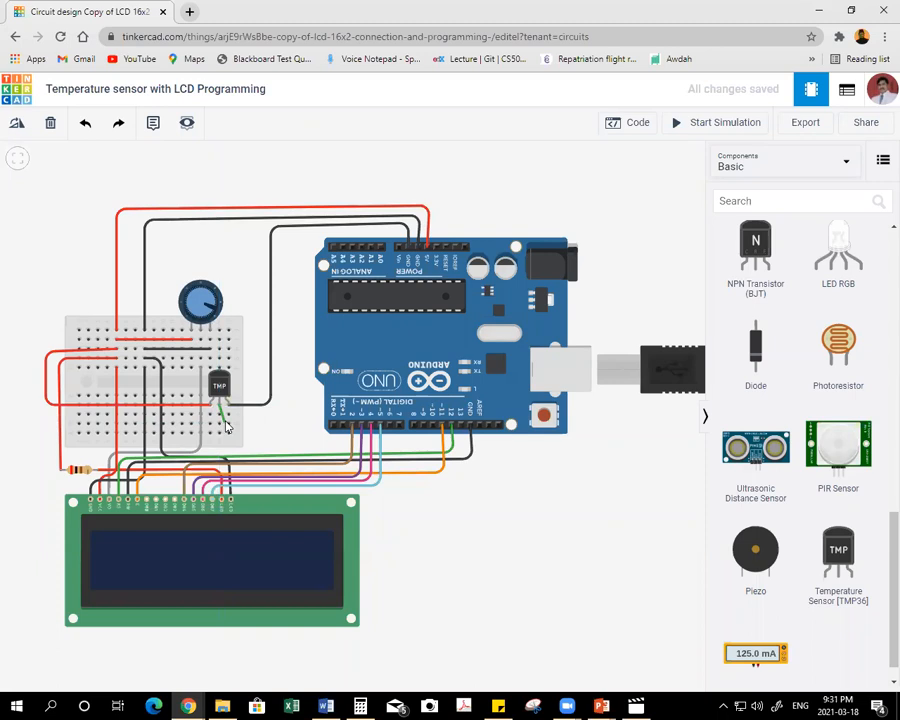
{"action": "left_click", "coordinate": [288, 416]}
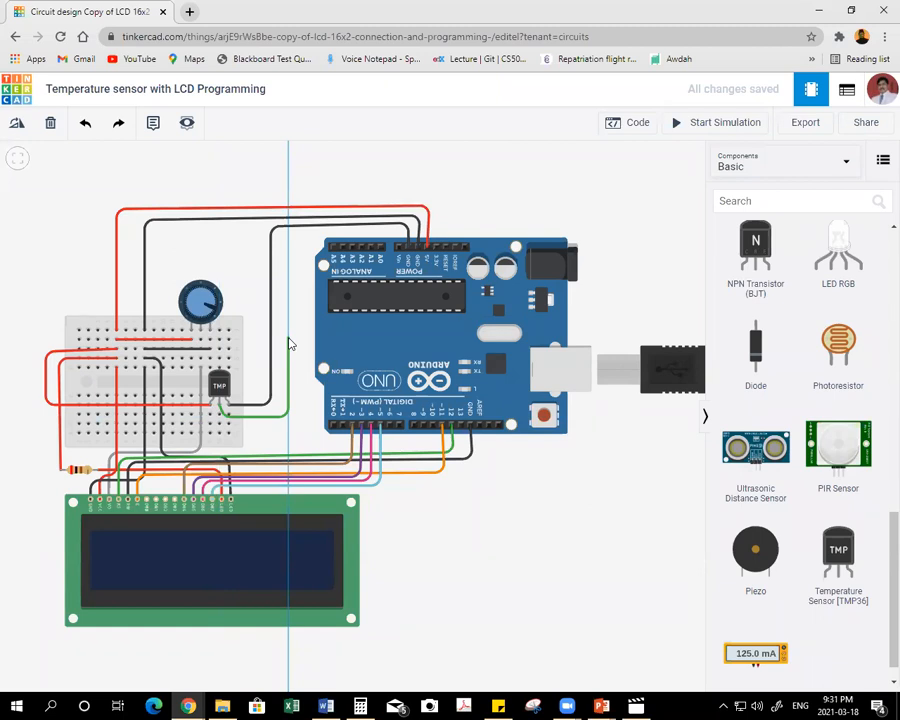
{"action": "left_click", "coordinate": [288, 233]}
{"action": "left_click", "coordinate": [380, 233]}
{"action": "left_click", "coordinate": [608, 189]}
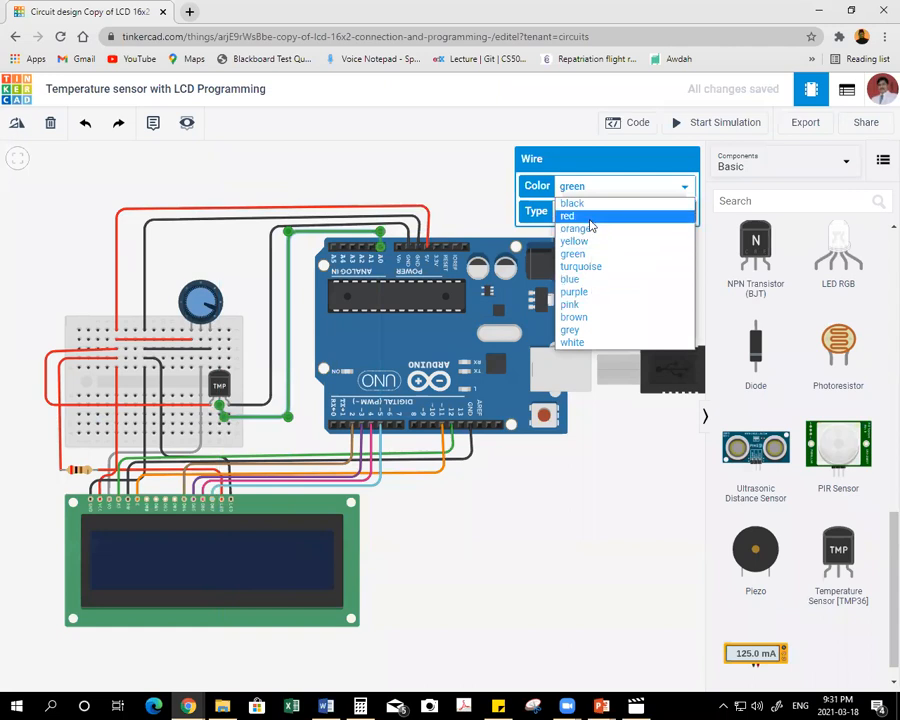
{"action": "left_click", "coordinate": [580, 342]}
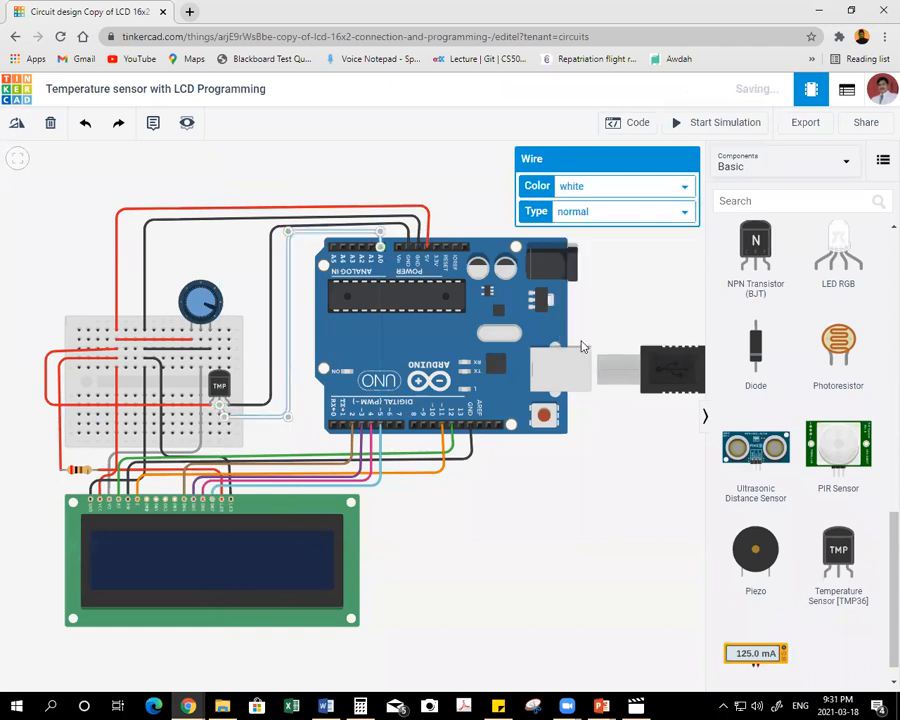
{"action": "left_click", "coordinate": [369, 167]}
Change the Vout wire's color to yellow and align its first bend directly beneath the Vout pin.
{"action": "left_click", "coordinate": [296, 234]}
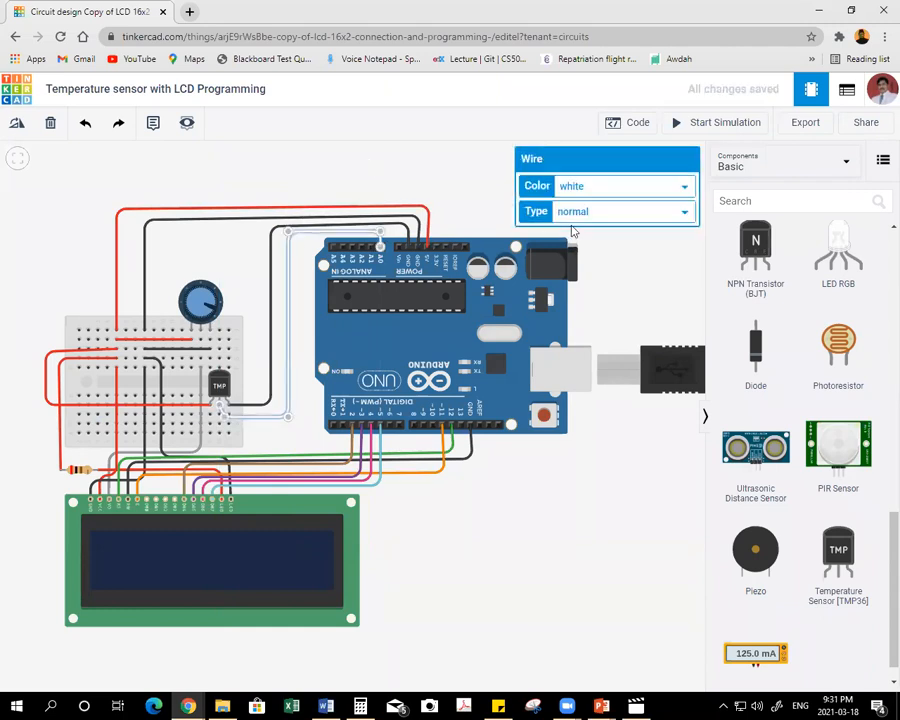
{"action": "left_click", "coordinate": [590, 190]}
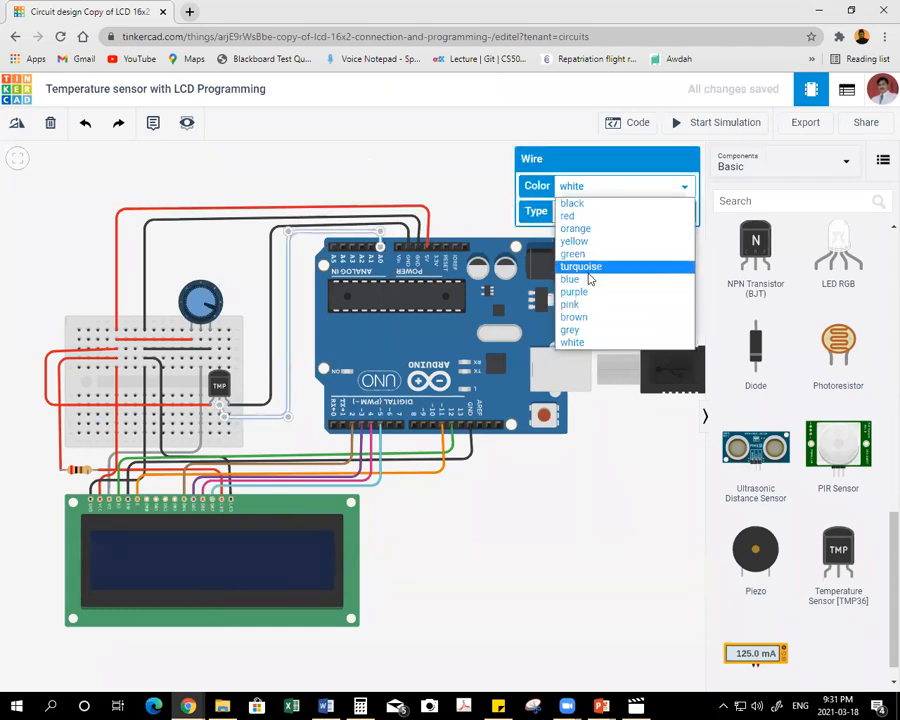
{"action": "left_click", "coordinate": [574, 241]}
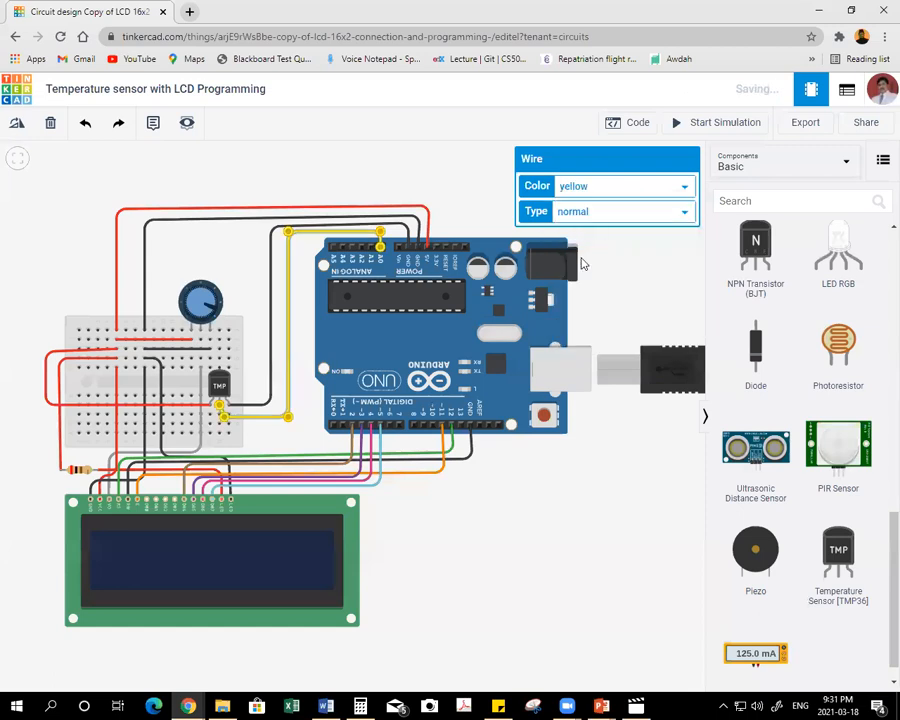
{"action": "left_click", "coordinate": [439, 189]}
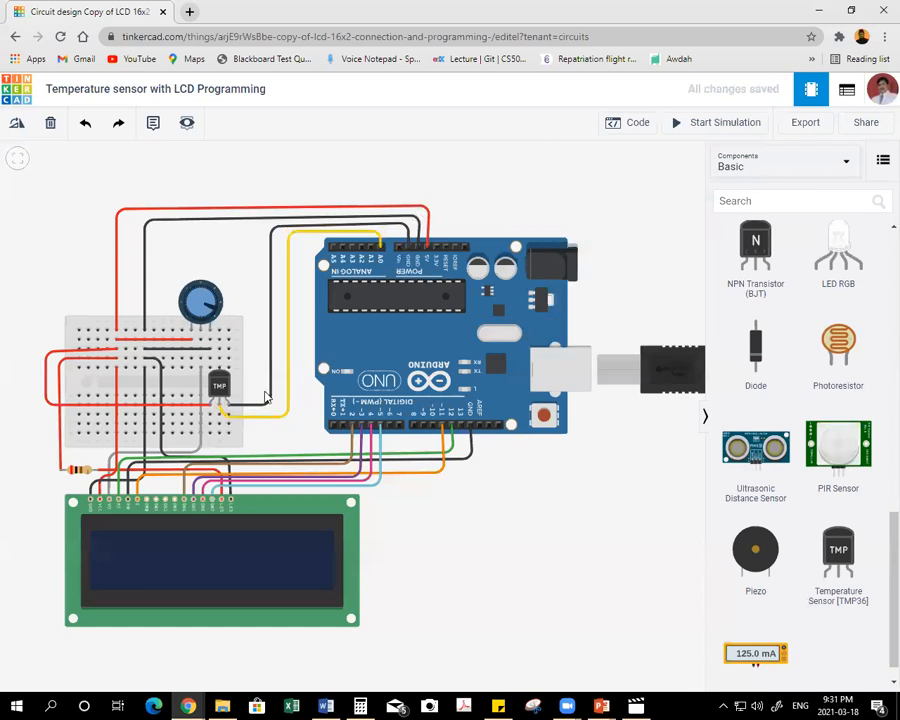
{"action": "left_click", "coordinate": [236, 416]}
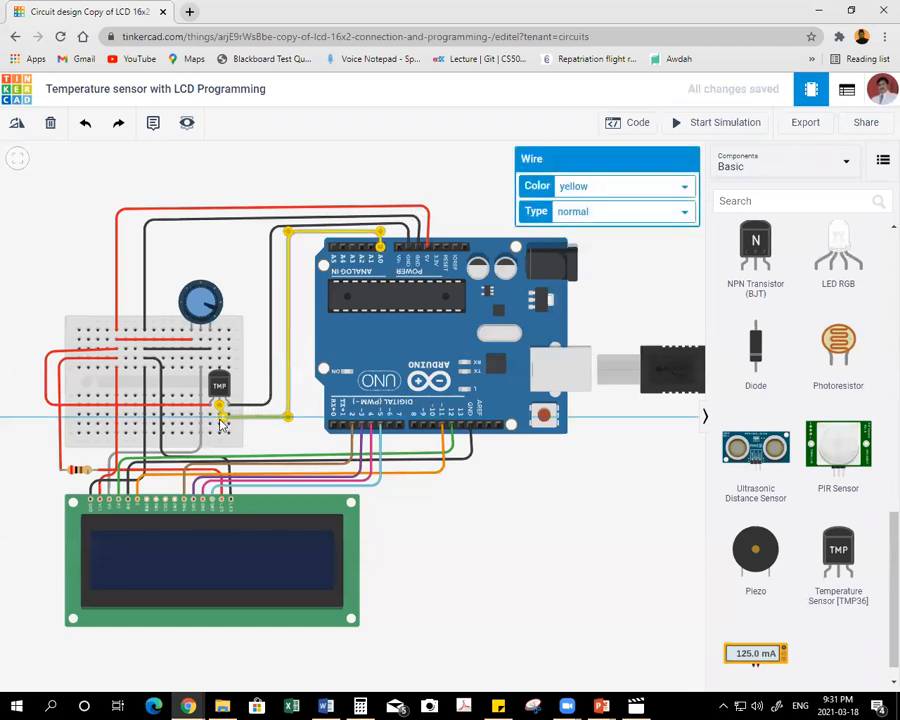
{"action": "left_click", "coordinate": [258, 433]}
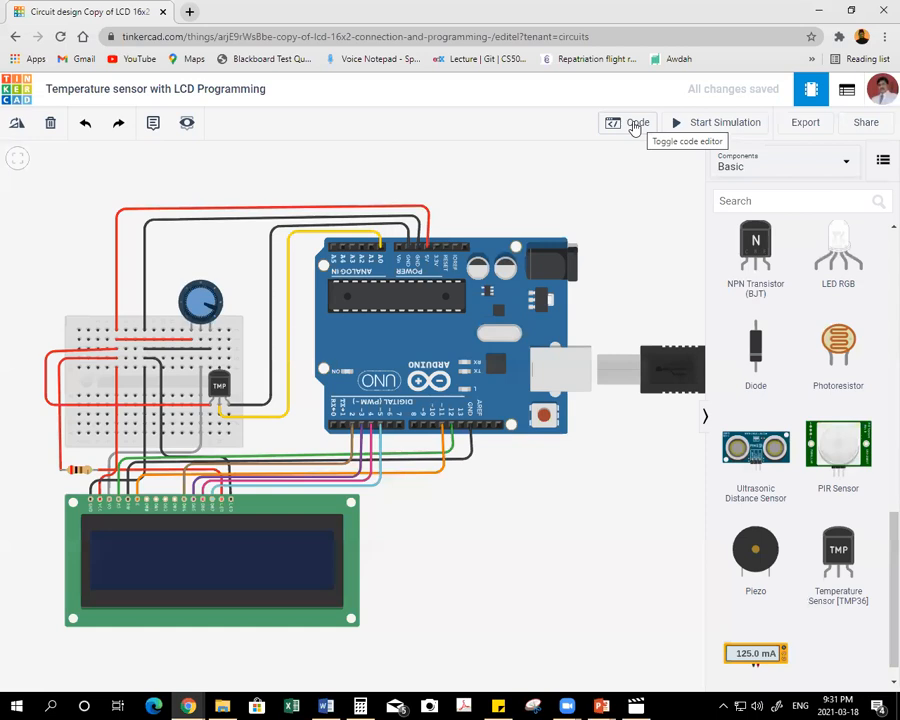
Open the Arduino code and add pinMode(tmp, INPUT); after Serial.begin(9600) in setup().
{"action": "left_click", "coordinate": [634, 124]}
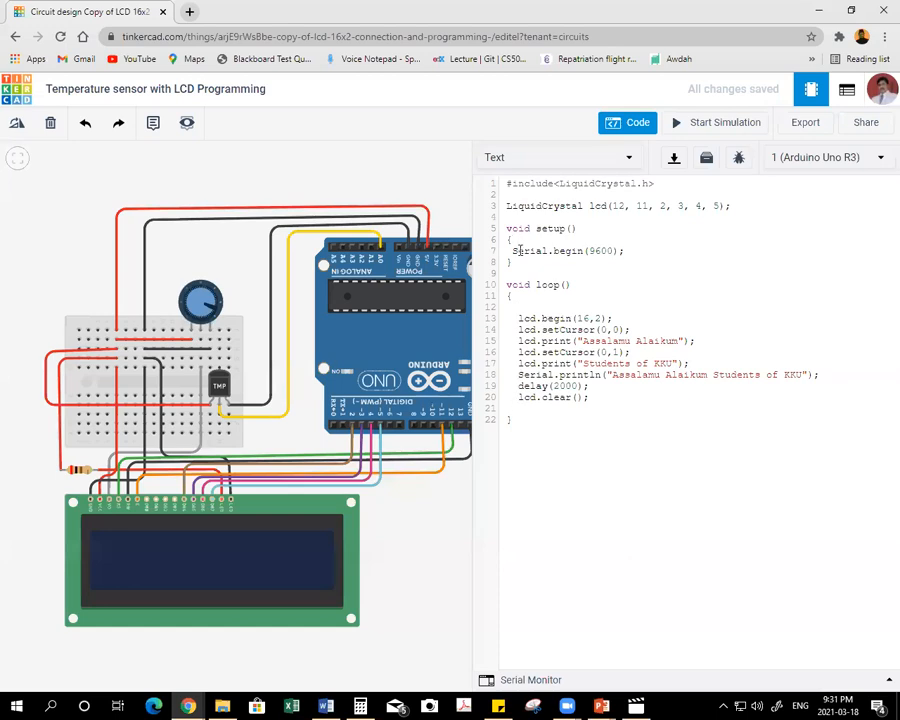
{"action": "left_click", "coordinate": [625, 250]}
{"action": "key", "text": "Return"}
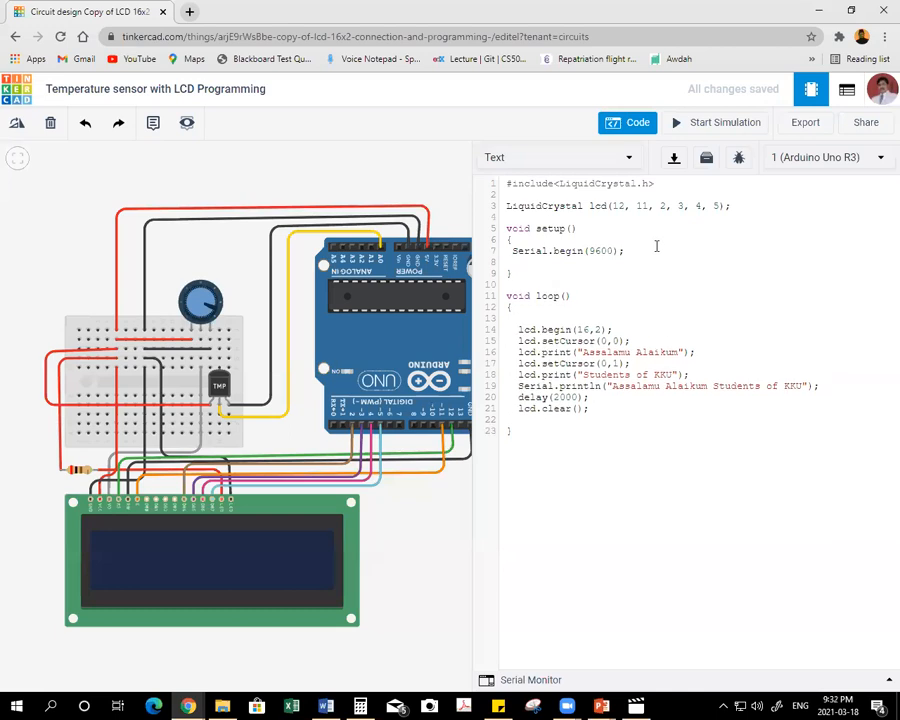
{"action": "type", "text": "pinMode(tmp, INPUT);"}
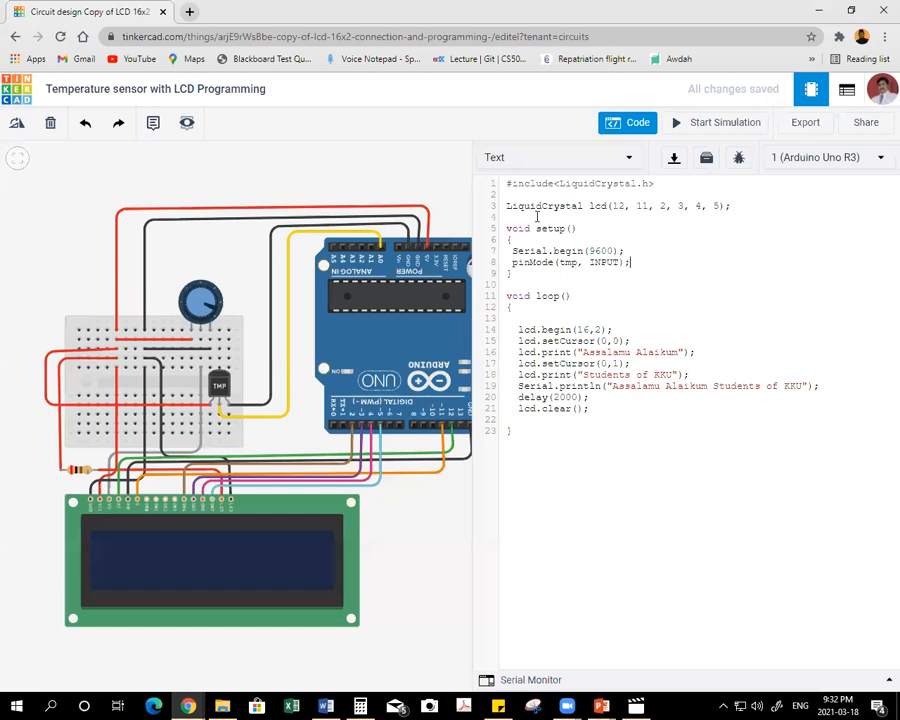
Declare int tmp = A0; on its own line between the LiquidCrystal lcd declaration and setup().
{"action": "left_click", "coordinate": [537, 216]}
{"action": "key", "text": "Return"}
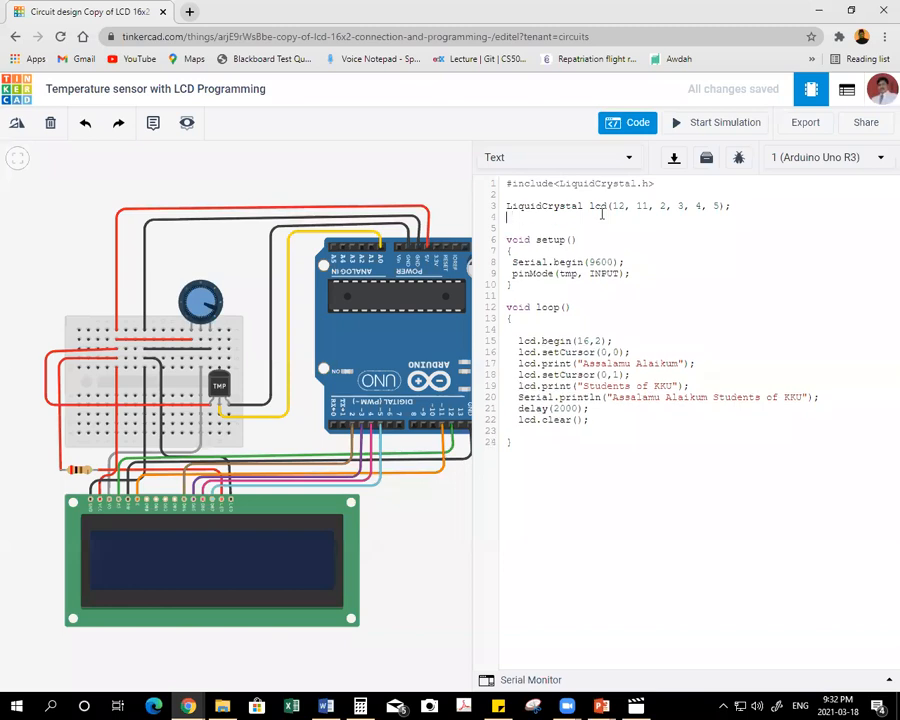
{"action": "key", "text": "Return"}
{"action": "type", "text": "i"}
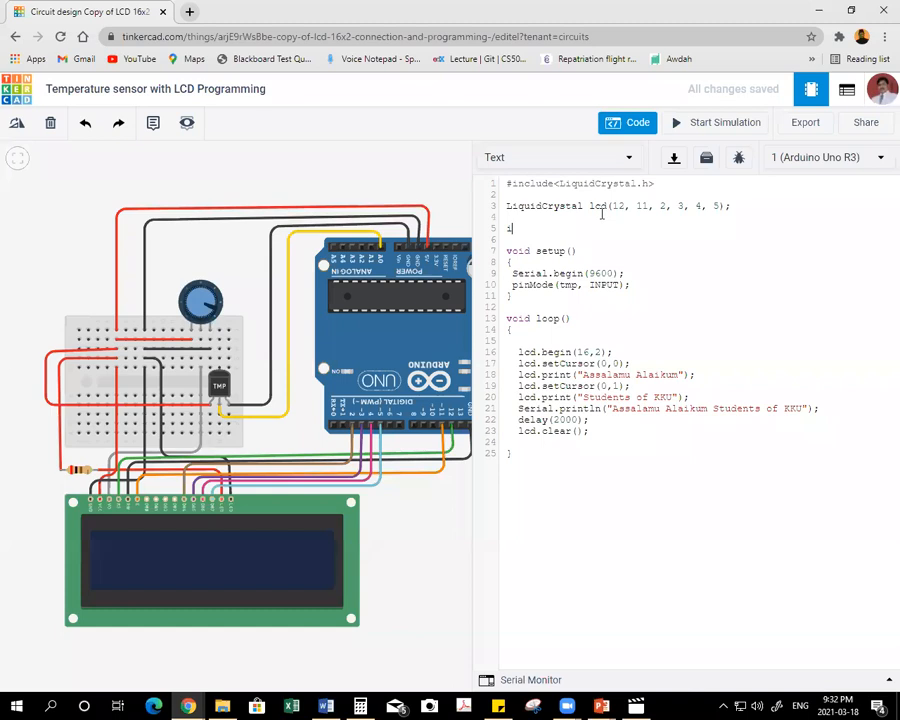
{"action": "type", "text": "nt tmp = A0;"}
{"action": "left_click_drag", "start_coordinate": [512, 285], "coordinate": [628, 285]}
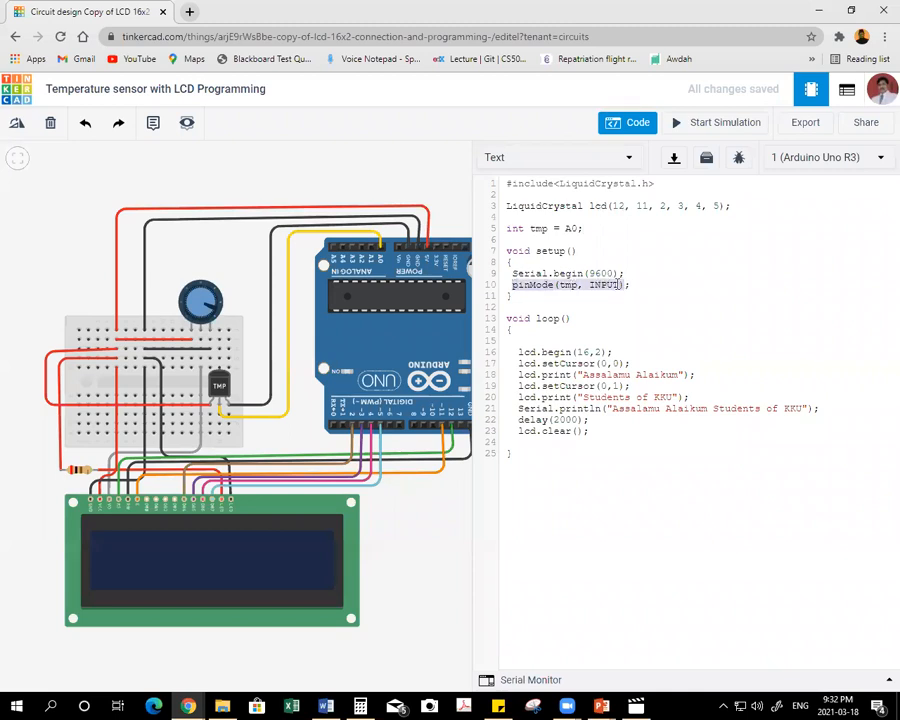
{"action": "left_click", "coordinate": [565, 285]}
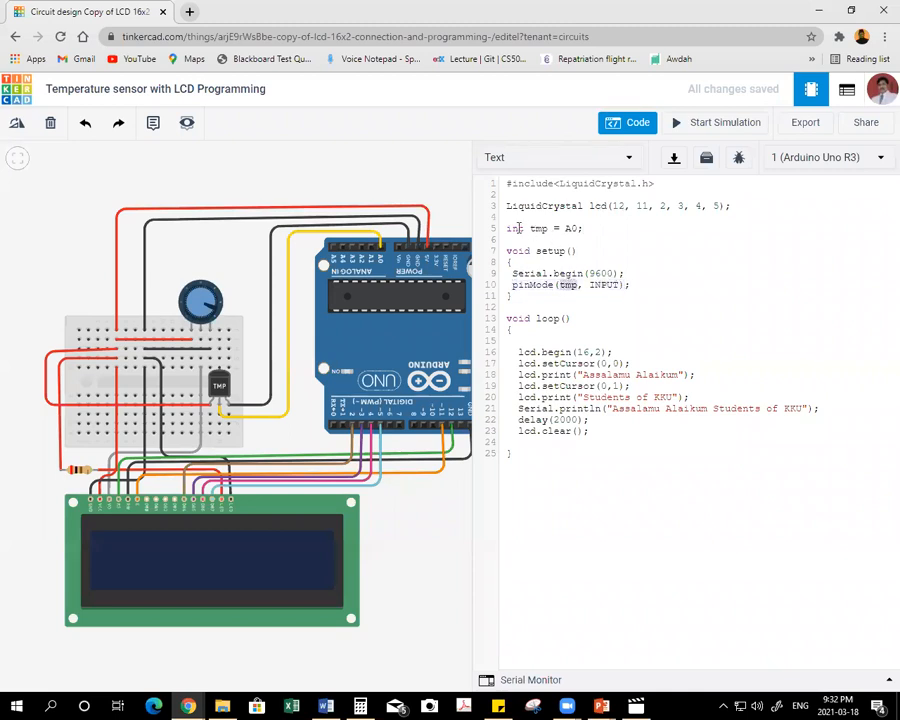
{"action": "left_click_drag", "start_coordinate": [505, 228], "coordinate": [580, 228]}
{"action": "left_click", "coordinate": [673, 262]}
Declare float value; on the empty line directly above the int tmp declaration.
{"action": "left_click", "coordinate": [507, 217]}
{"action": "type", "text": "float value;"}
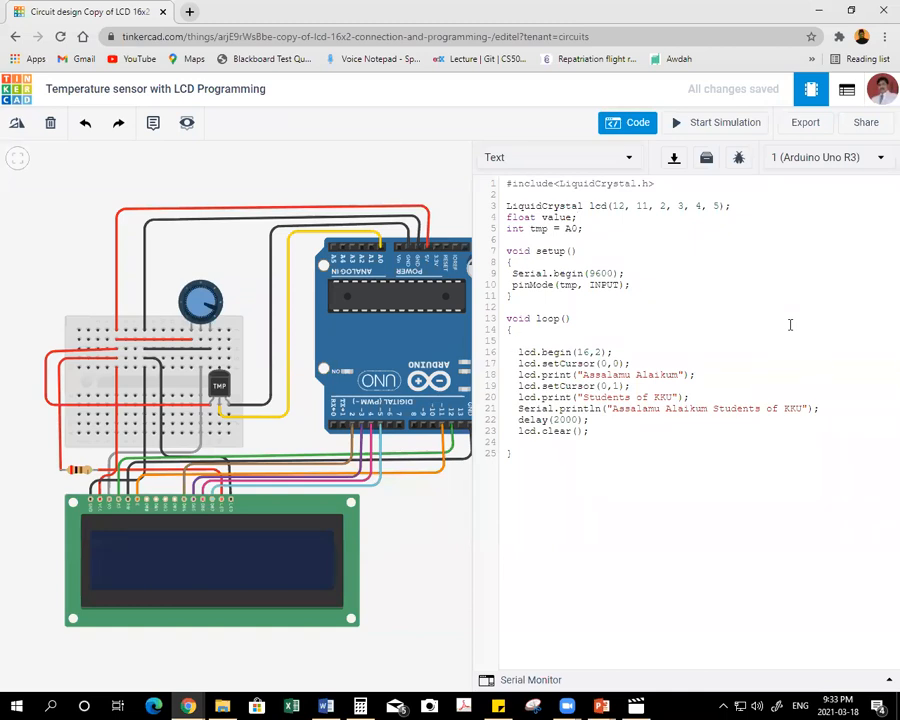
Add float Voltage = analogRead(tmp)*5; on a new line above lcd.begin(16,2) in loop().
{"action": "key", "text": "Return"}
{"action": "key", "text": "Left"}
{"action": "key", "text": "Left"}
{"action": "key", "text": "Left"}
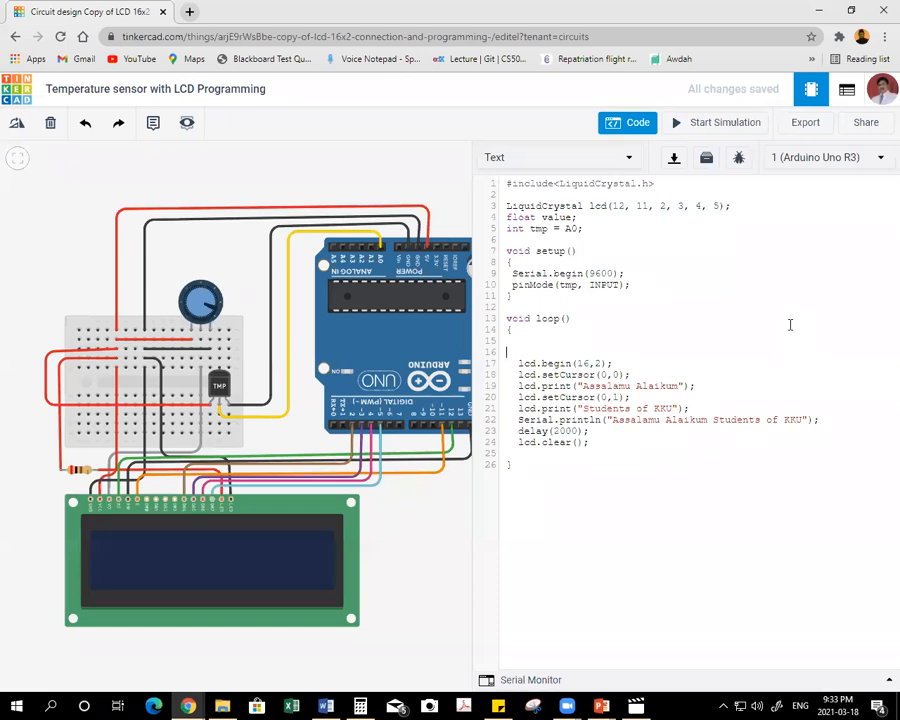
{"action": "type", "text": "float Voltage = analogRead"}
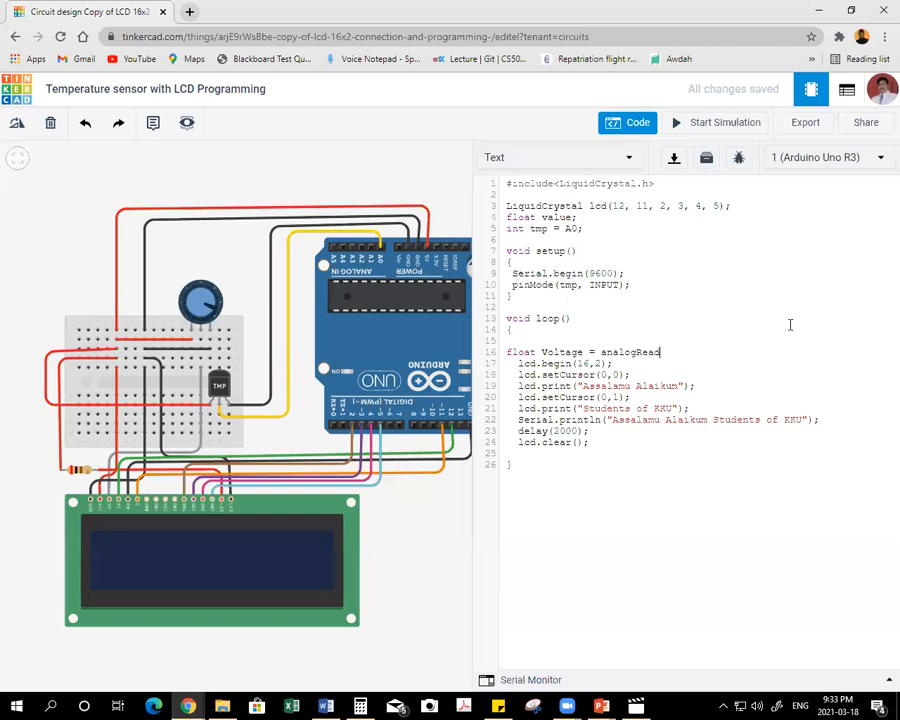
{"action": "type", "text": "(tmp)*5;"}
{"action": "key", "text": "Return"}
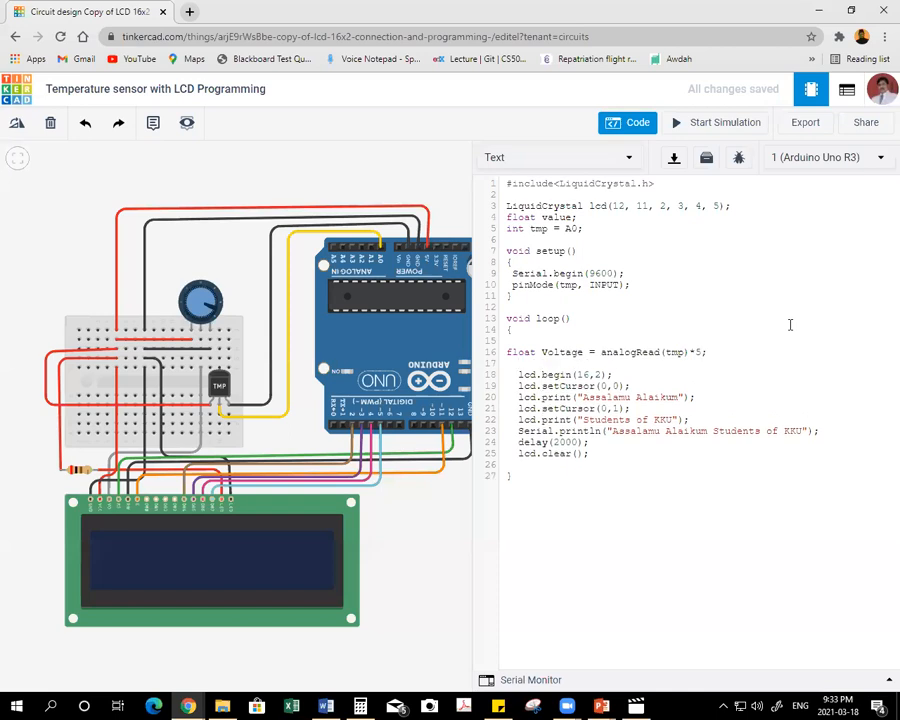
Add Voltage /=1024; on the line below the Voltage declaration.
{"action": "type", "text": "Voltage /=1024;"}
{"action": "key", "text": "Return"}
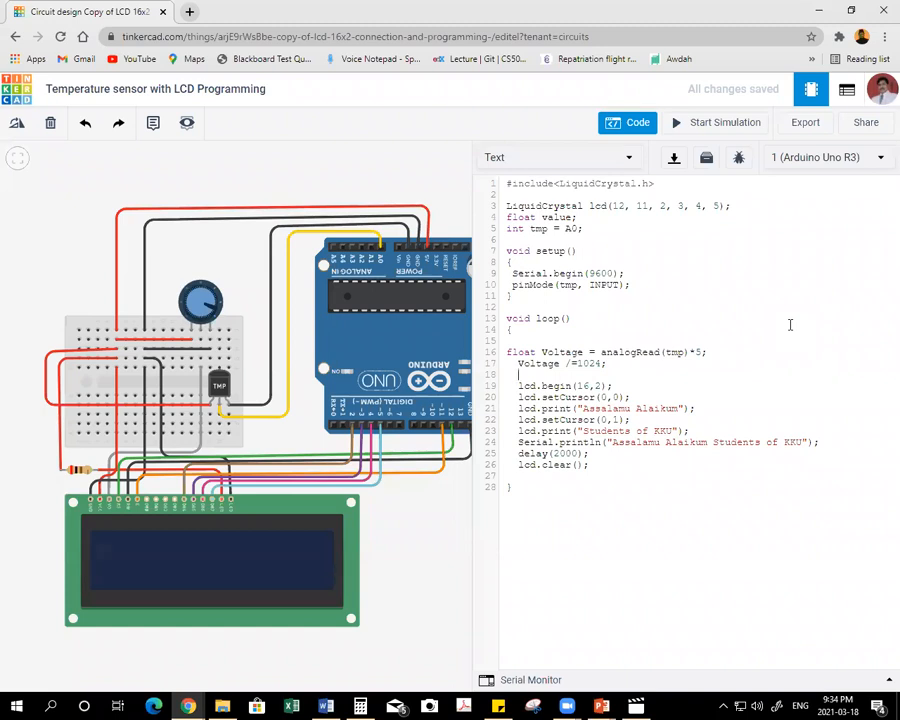
Declare float TemparatureC = (Voltage -0.5)*100; on an unindented line below the Voltage division.
{"action": "key", "text": "BackSpace"}
{"action": "key", "text": "BackSpace"}
{"action": "type", "text": "float Tempara"}
{"action": "key", "text": "BackSpace"}
{"action": "key", "text": "BackSpace"}
{"action": "type", "text": "ratureC = (Voltage"}
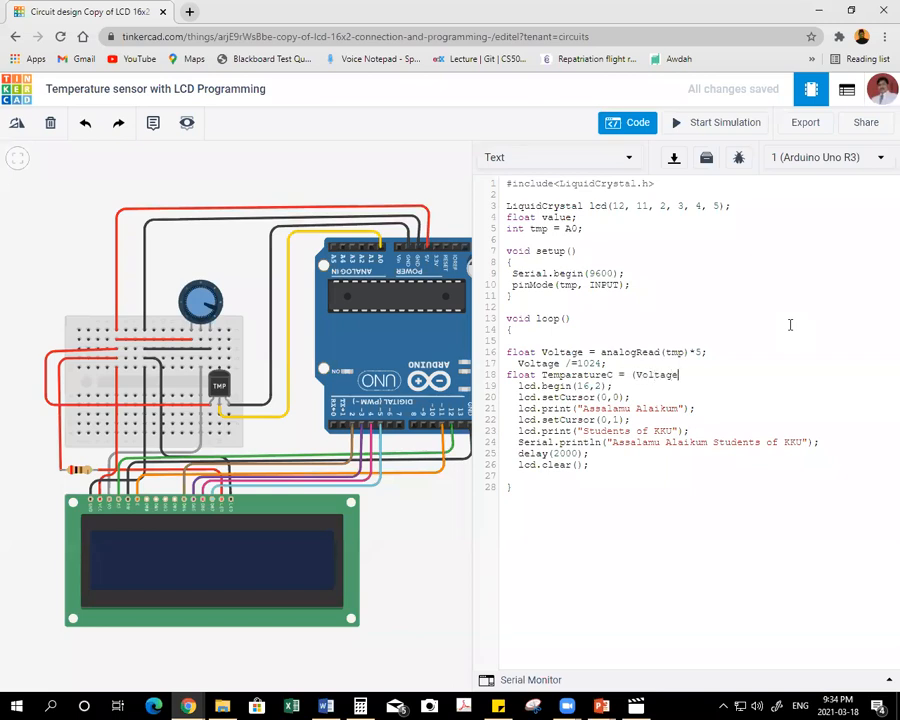
{"action": "type", "text": " -0.5)100;"}
{"action": "key", "text": "Left"}
{"action": "key", "text": "Left"}
{"action": "key", "text": "Left"}
{"action": "key", "text": "Left"}
{"action": "type", "text": "*"}
{"action": "key", "text": "End"}
{"action": "key", "text": "Return"}
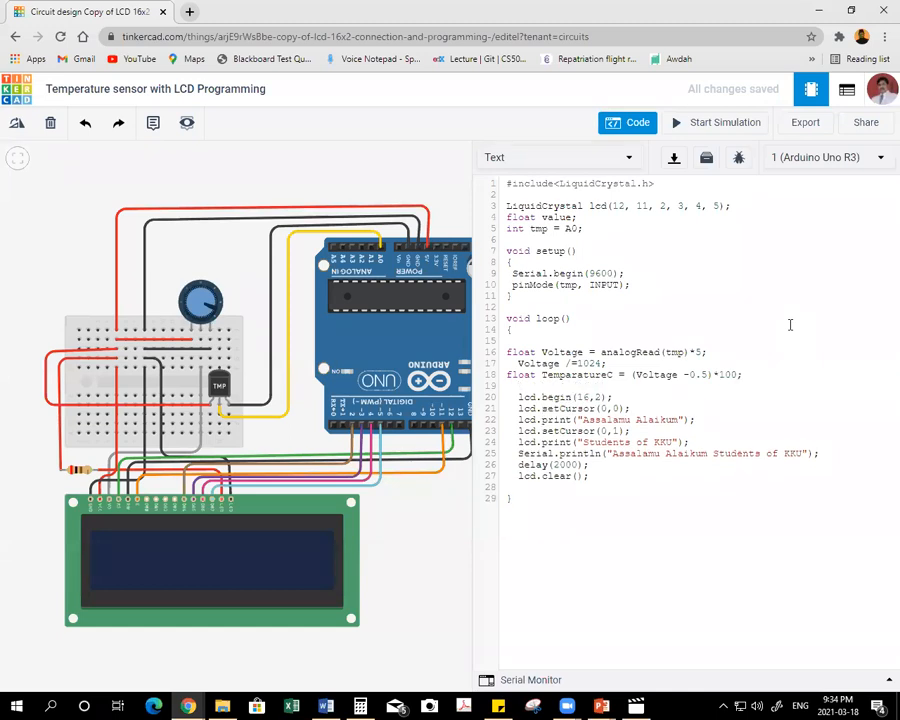
Indent the lcd lines from lcd.begin through lcd.setCursor(0,1) further and replace the "Assalamu Alaikum" LCD text with "Temparature: ".
{"action": "key", "text": "Delete"}
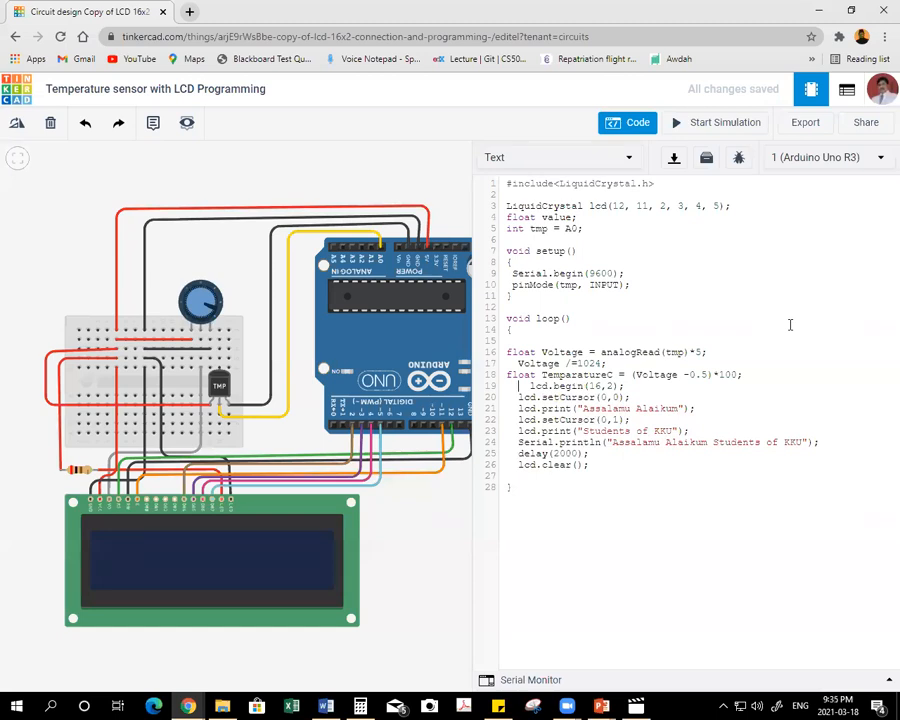
{"action": "key", "text": "Down"}
{"action": "key", "text": "Home"}
{"action": "left_click_drag", "start_coordinate": [597, 408], "coordinate": [692, 408]}
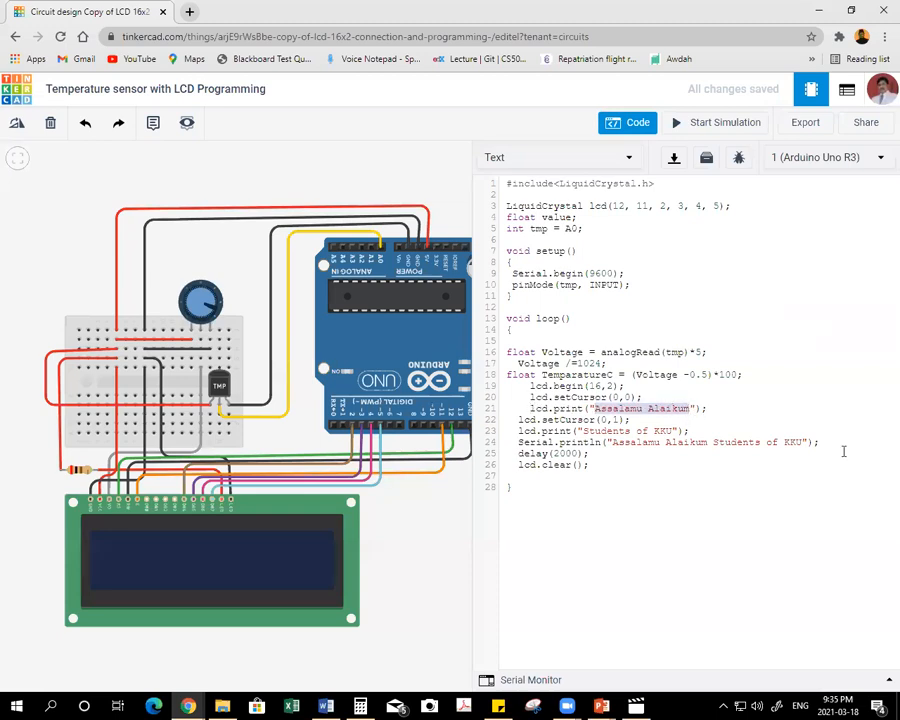
{"action": "type", "text": "Temparature:"}
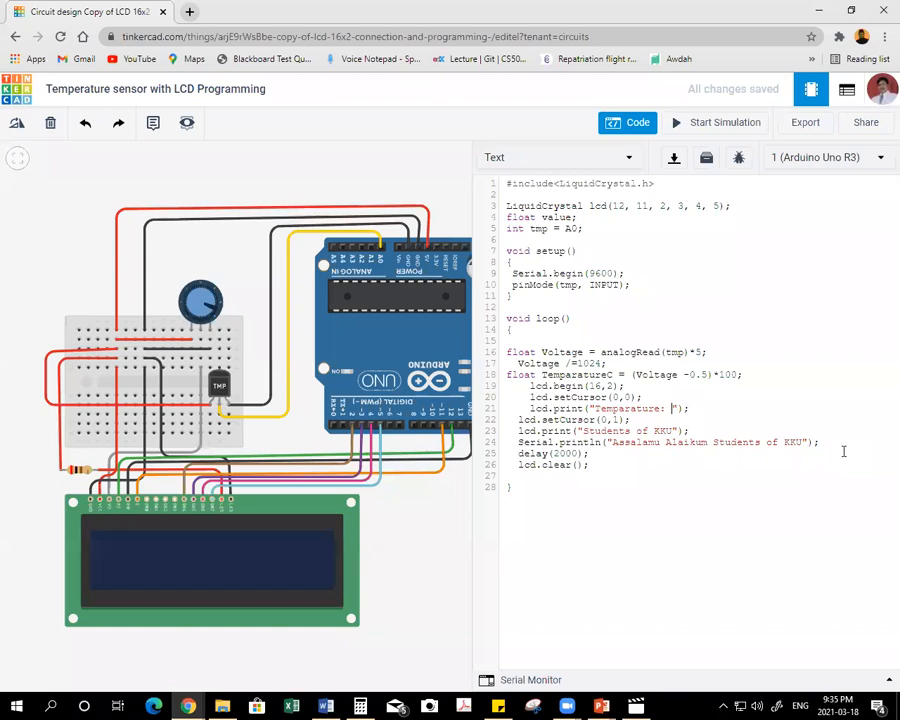
{"action": "left_click", "coordinate": [518, 420]}
{"action": "key", "text": "BackSpace"}
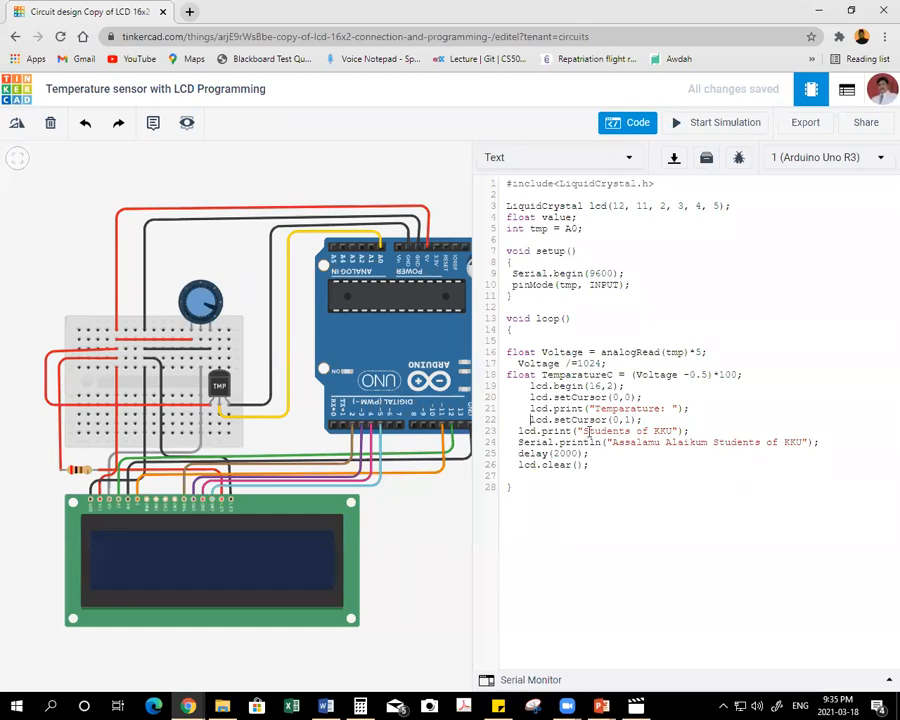
Add lcd.print(TemparatureC); on a new line below the "Temparature: " LCD print.
{"action": "left_click", "coordinate": [707, 407]}
{"action": "key", "text": "Return"}
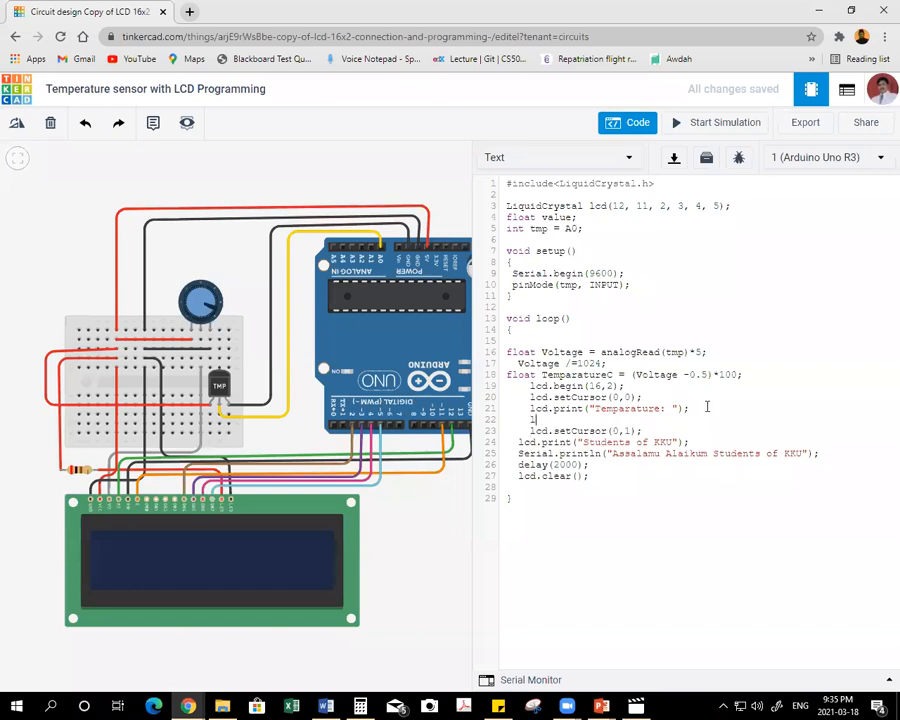
{"action": "type", "text": "lcd.print("}
{"action": "type", "text": "Temparature"}
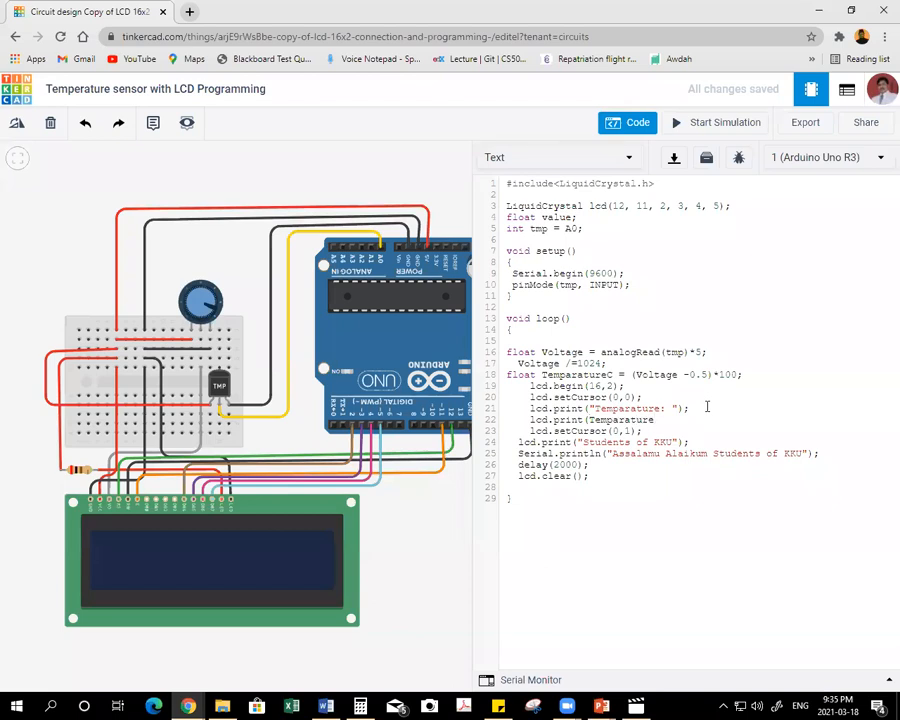
{"action": "type", "text": "C);"}
{"action": "key", "text": "Return"}
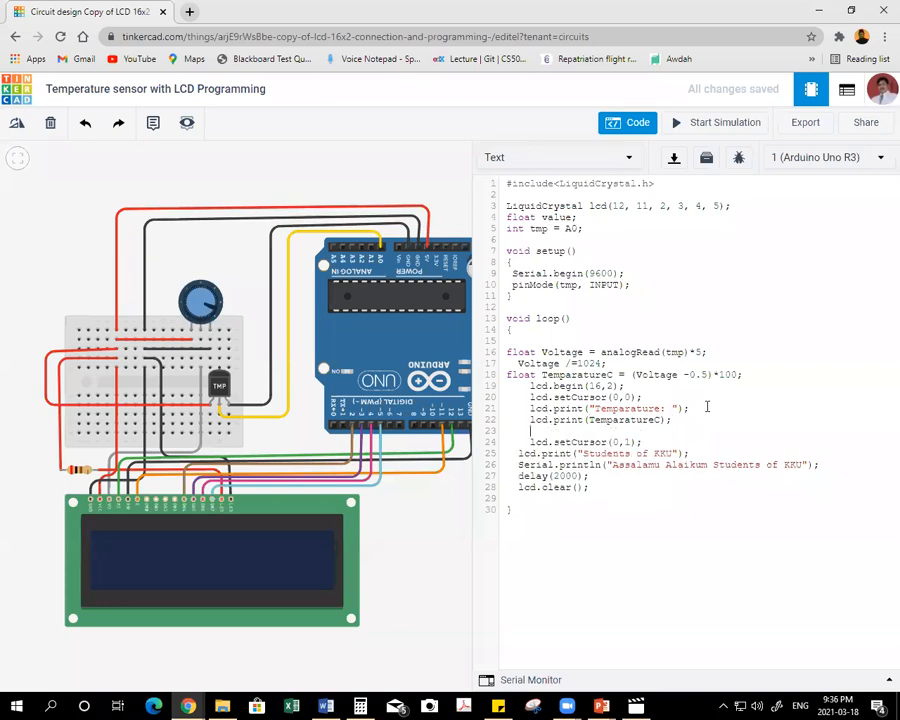
Add lcd.print("C") without a semicolon on the line below lcd.print(TemparatureC).
{"action": "type", "text": "lcd.print(\"C\")"}
{"action": "key", "text": "Return"}
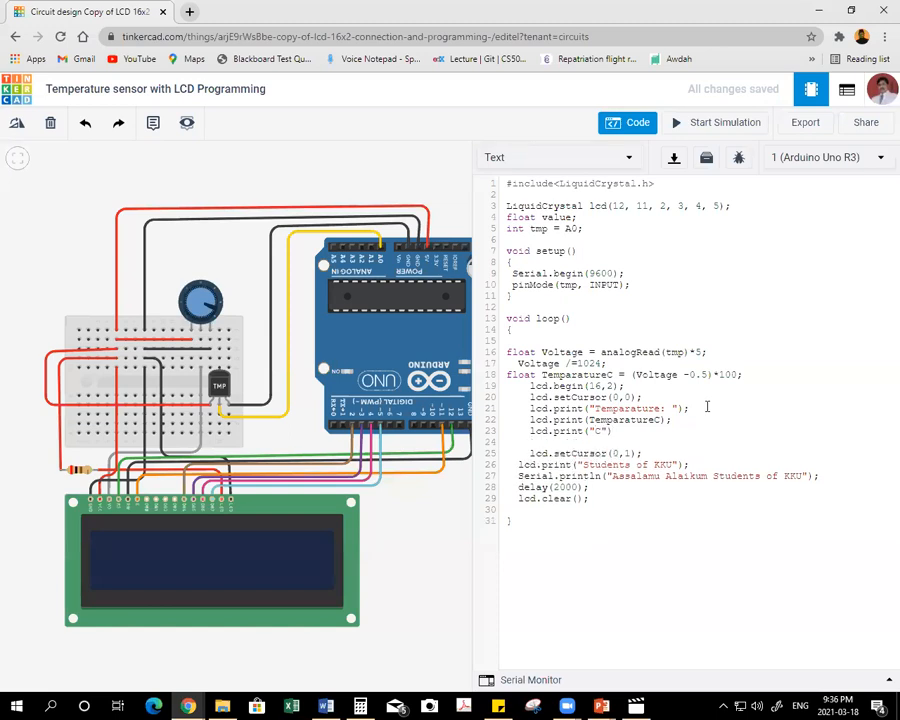
Add lcd.print(" ** "); on the line below the "C" print.
{"action": "type", "text": "lcd.print(\" *\" \");"}
{"action": "key", "text": "Return"}
{"action": "key", "text": "Up"}
{"action": "key", "text": "Delete"}
{"action": "key", "text": "Delete"}
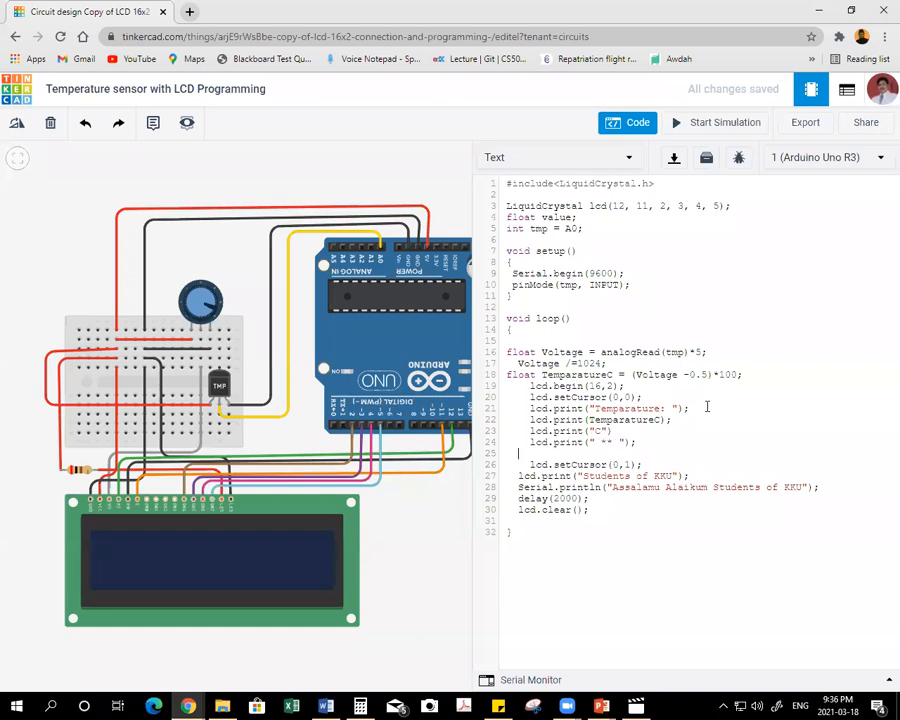
Add Serial.print("Temparature: \n"); on the line below the " ** " LCD print.
{"action": "type", "text": "Serial.print("}
{"action": "type", "text": "\"Temparature"}
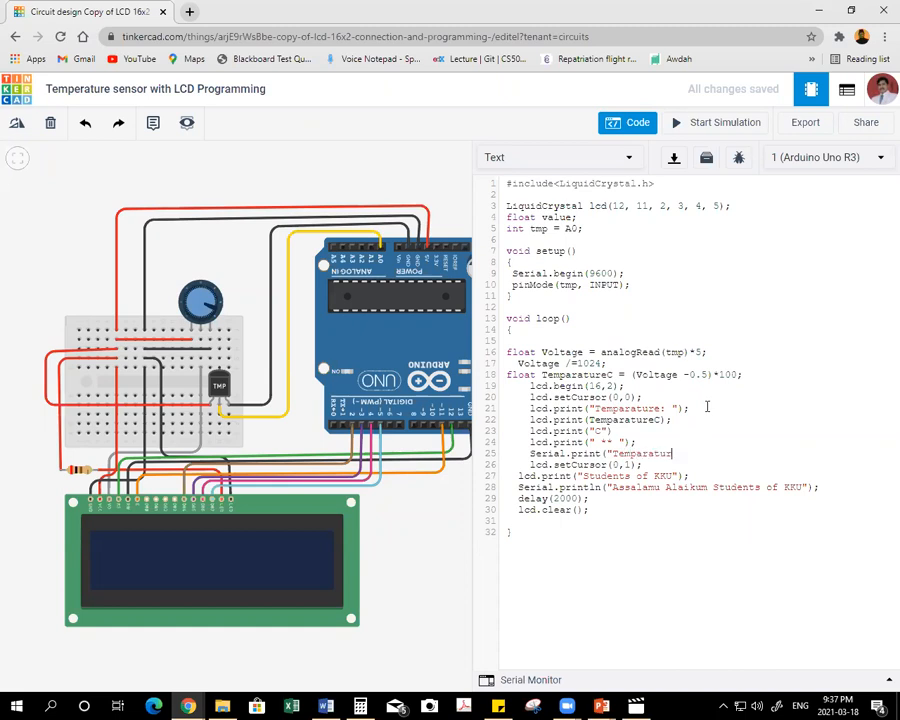
{"action": "type", "text": ": \\n\");"}
{"action": "key", "text": "Return"}
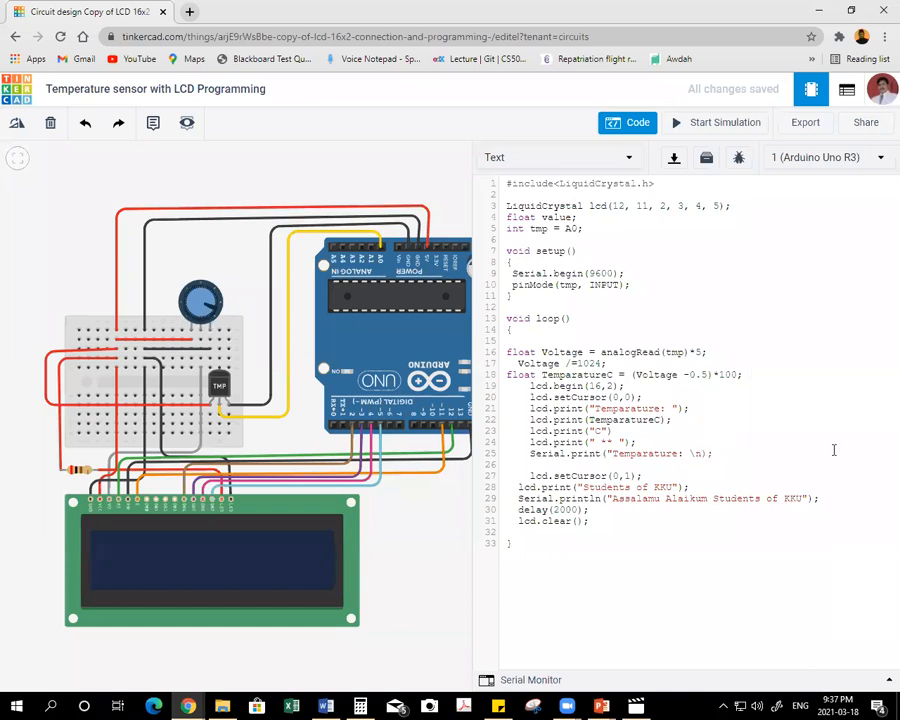
{"action": "type", "text": "\""}
Add Serial.print(temparature); on the line above lcd.setCursor(0,1).
{"action": "left_click", "coordinate": [531, 465]}
{"action": "type", "text": "Serial"}
{"action": "key", "text": "BackSpace"}
{"action": "type", "text": ".print(temparatur"}
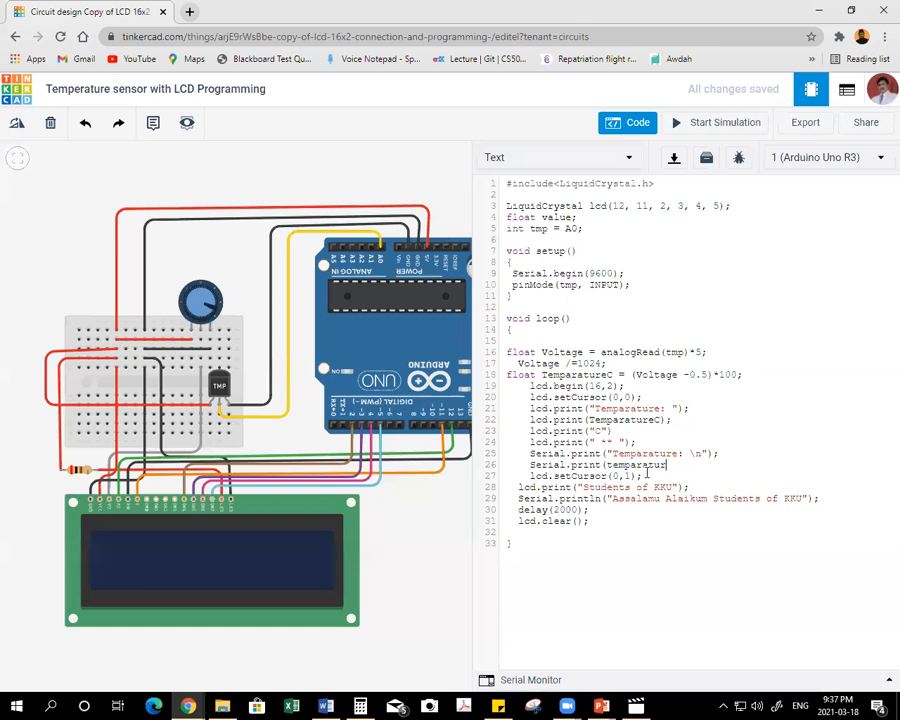
{"action": "type", "text": "e);"}
Indent the "Students of KKU" print, Serial.println, delay and lcd.clear lines to match the lines above.
{"action": "left_click", "coordinate": [518, 487]}
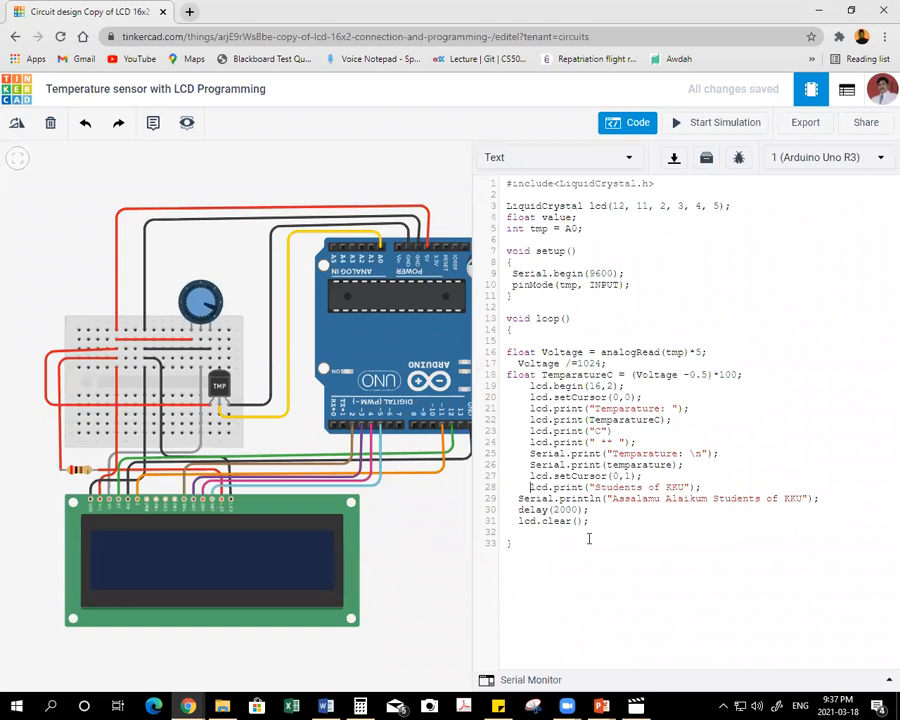
{"action": "left_click", "coordinate": [518, 498]}
{"action": "left_click", "coordinate": [518, 510]}
{"action": "left_click", "coordinate": [518, 521]}
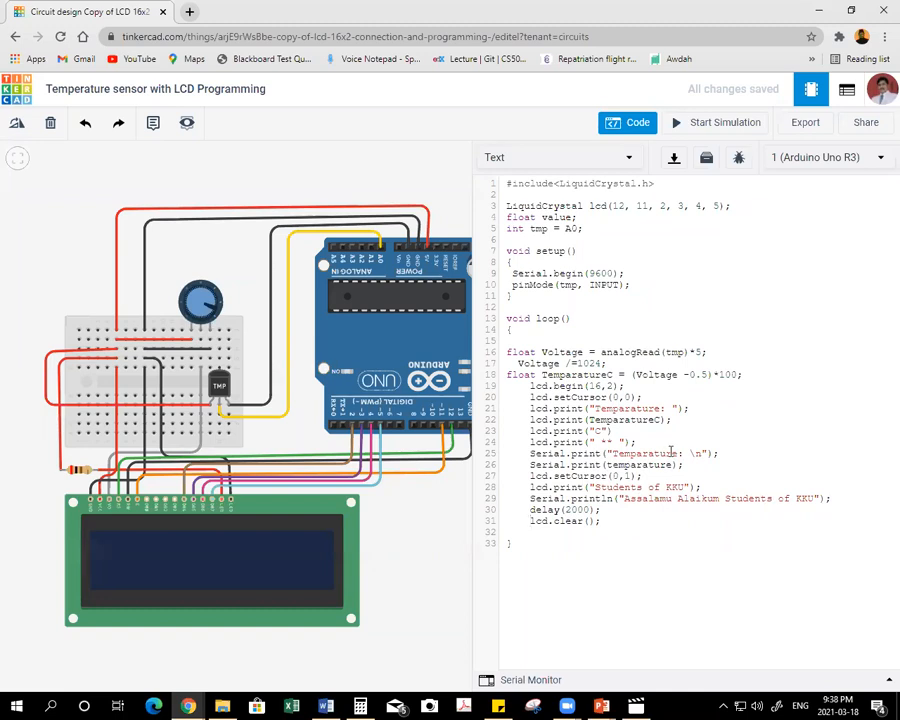
Move lcd.setCursor(0,1); to its own indented line between the "Temparature: " print and lcd.print(TemparatureC).
{"action": "left_click_drag", "start_coordinate": [643, 476], "coordinate": [531, 477]}
{"action": "key", "text": "ctrl+c"}
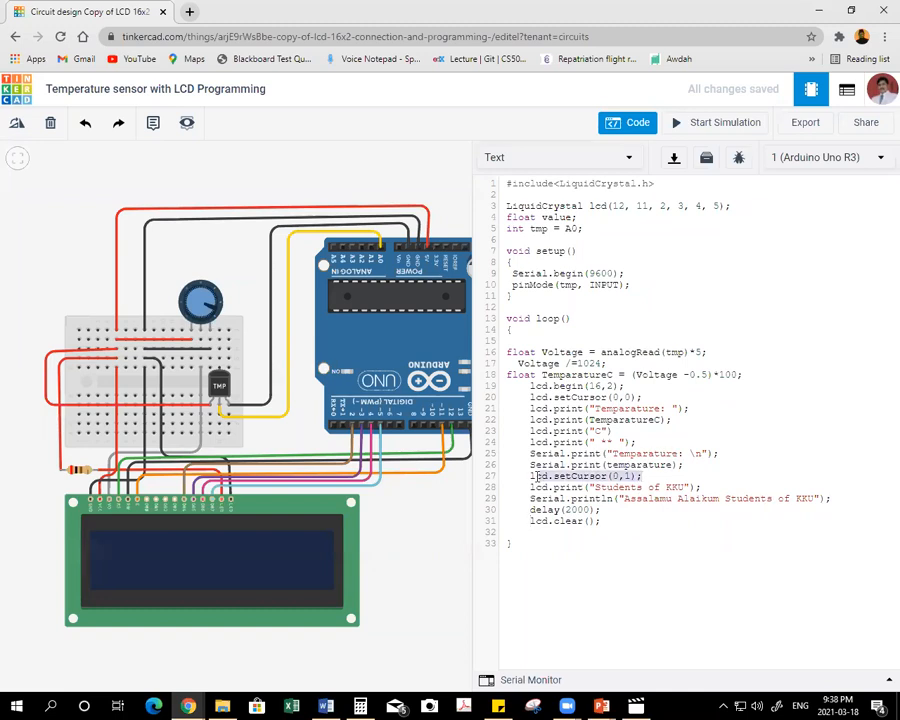
{"action": "right_click", "coordinate": [531, 477]}
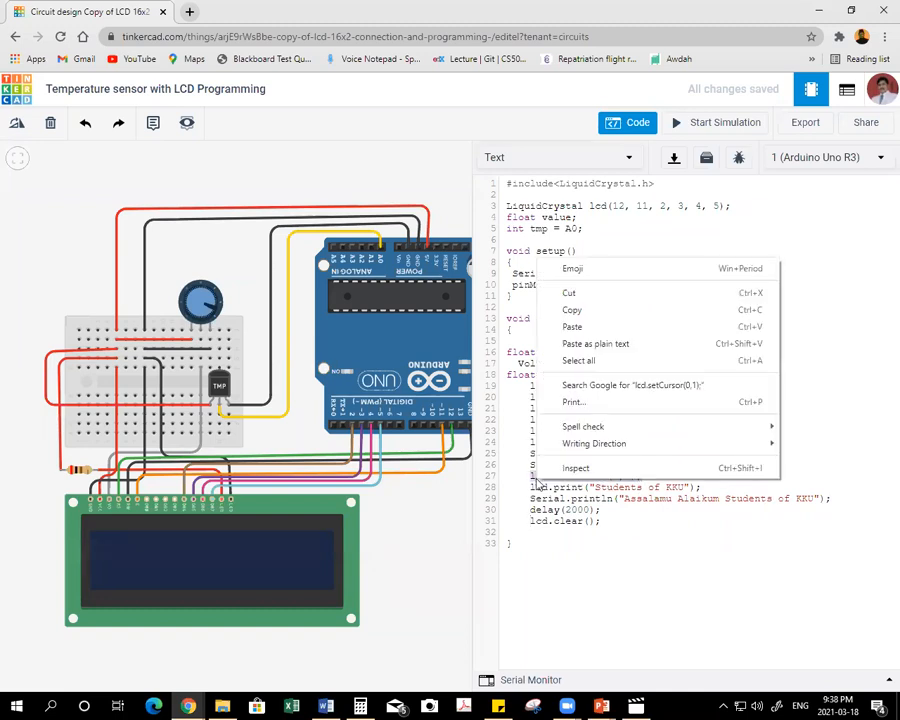
{"action": "left_click", "coordinate": [588, 294]}
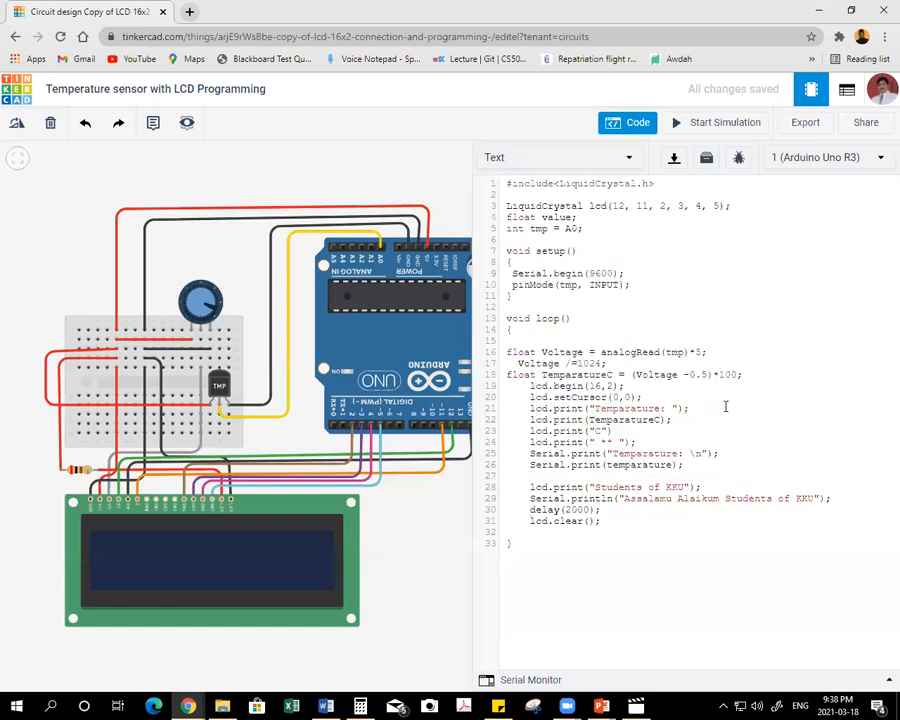
{"action": "key", "text": "Return"}
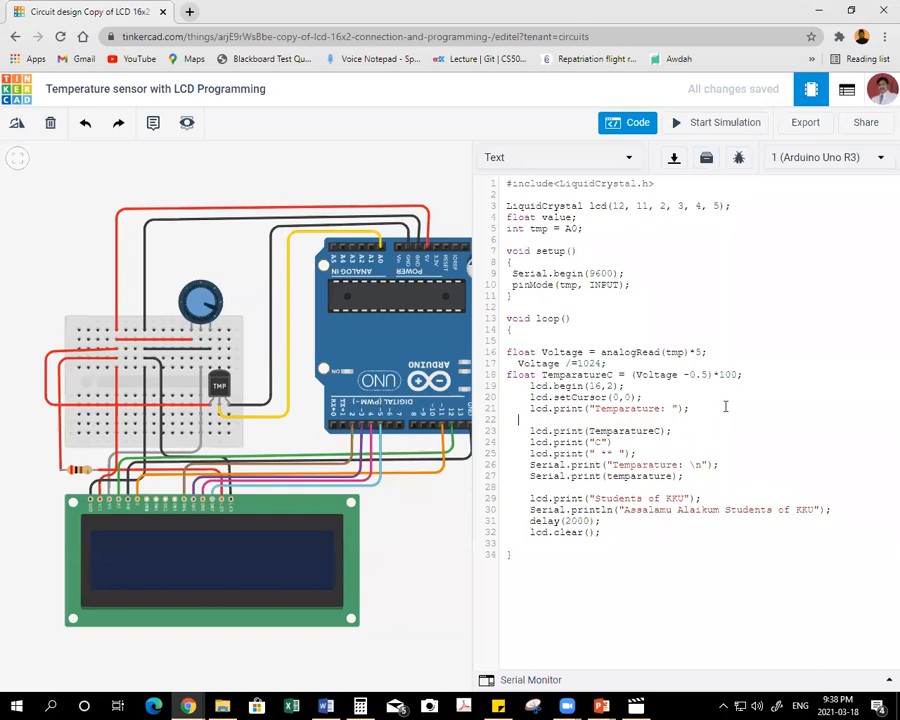
{"action": "key", "text": "ctrl+v"}
{"action": "left_click", "coordinate": [518, 420]}
{"action": "key", "text": "Tab"}
Comment out the lcd.print("Students of KKU") and Serial.println("Assalamu Alaikum Students of KKU") lines.
{"action": "left_click", "coordinate": [519, 496]}
{"action": "type", "text": "//"}
{"action": "left_click", "coordinate": [509, 510]}
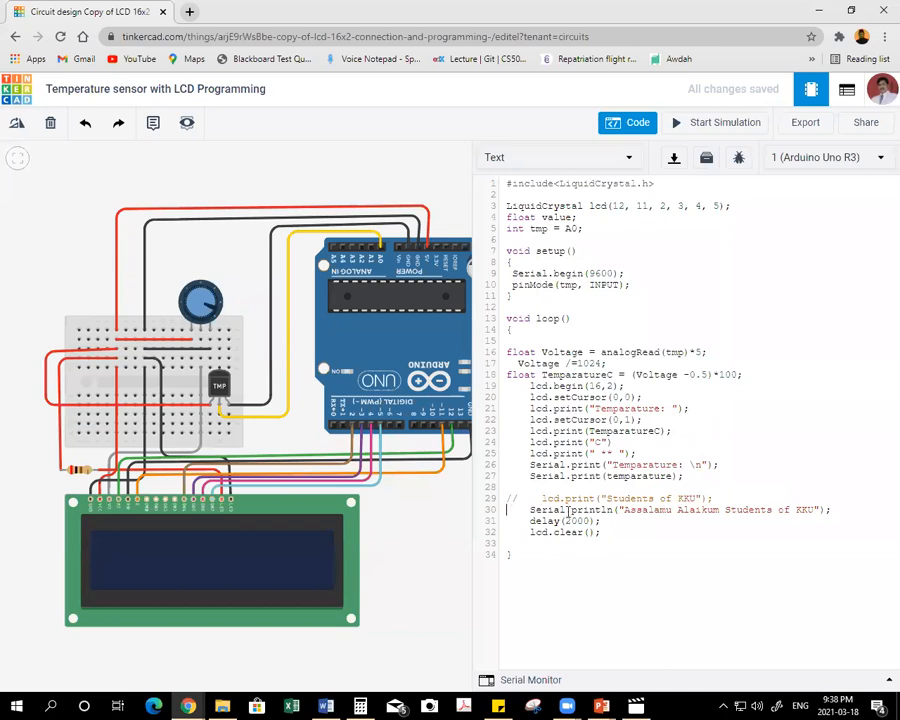
{"action": "type", "text": "//"}
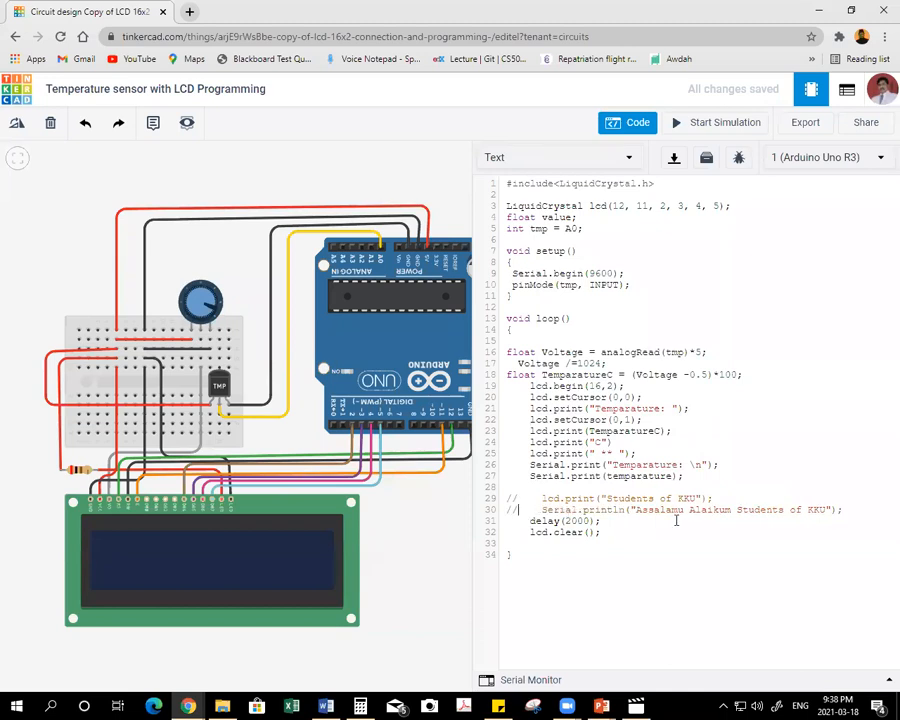
Try to run the simulation and correct the variable in the last Serial.print to TemparatureC.
{"action": "left_click", "coordinate": [703, 123]}
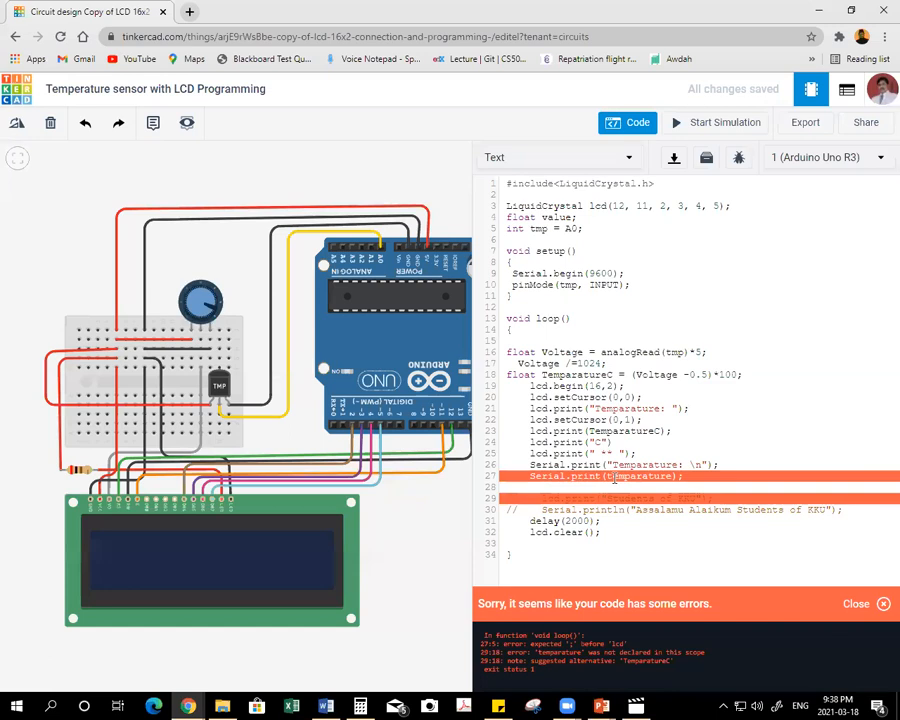
{"action": "left_click", "coordinate": [614, 477]}
{"action": "key", "text": "BackSpace"}
{"action": "type", "text": "T"}
{"action": "left_click", "coordinate": [669, 477]}
{"action": "type", "text": "C"}
Retry the simulation, add the missing semicolon after lcd.print("C"), and start the simulation again.
{"action": "left_click", "coordinate": [710, 124]}
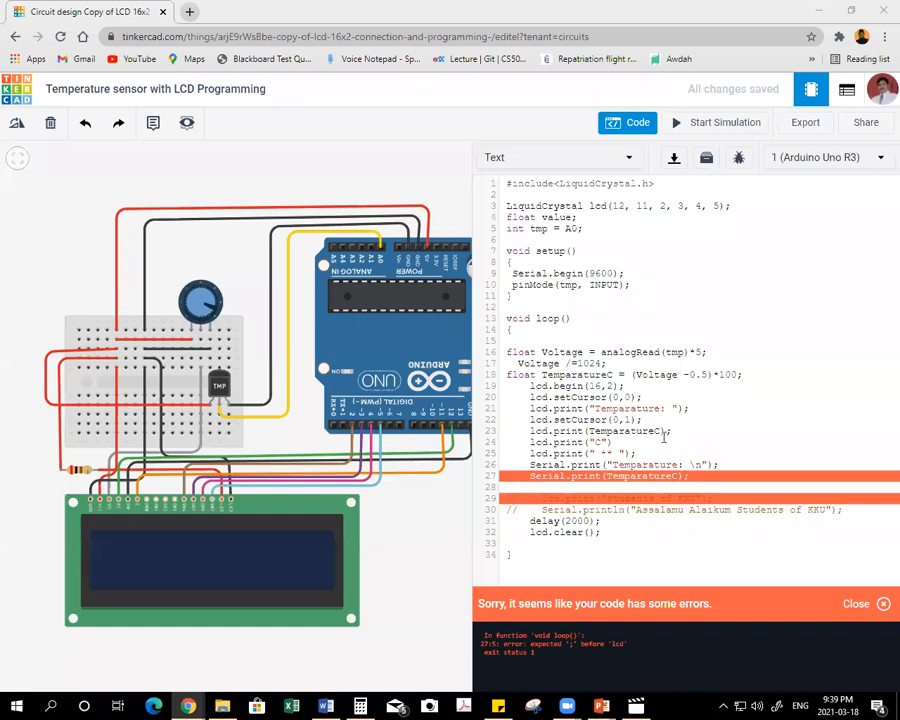
{"action": "type", "text": ";"}
{"action": "left_click", "coordinate": [724, 128]}
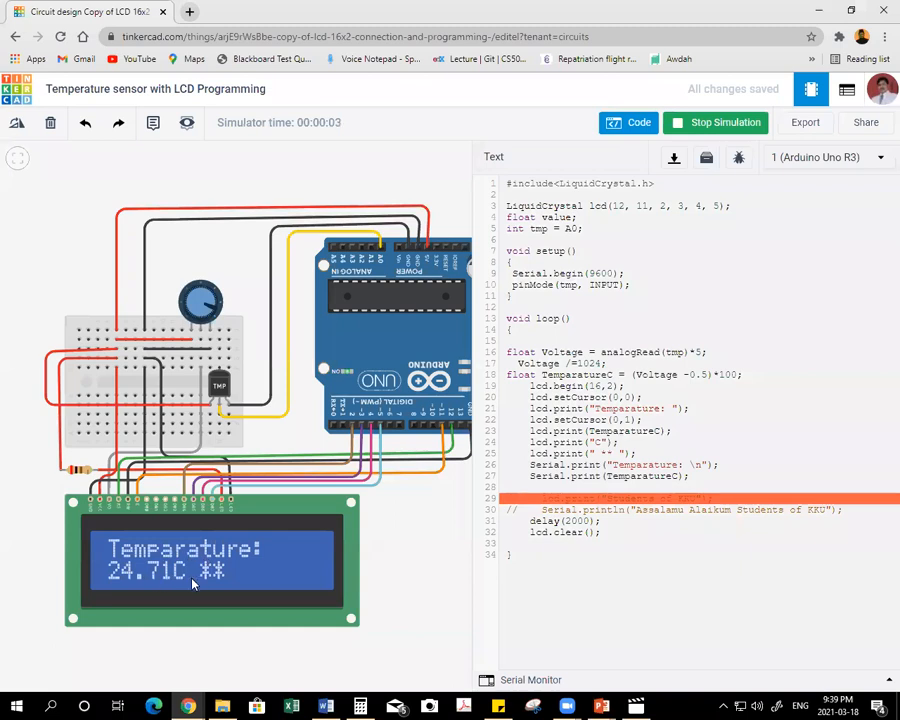
Test the TMP36 in the simulation by raising its temperature to the maximum and lowering it back toward room temperature.
{"action": "left_click", "coordinate": [220, 388]}
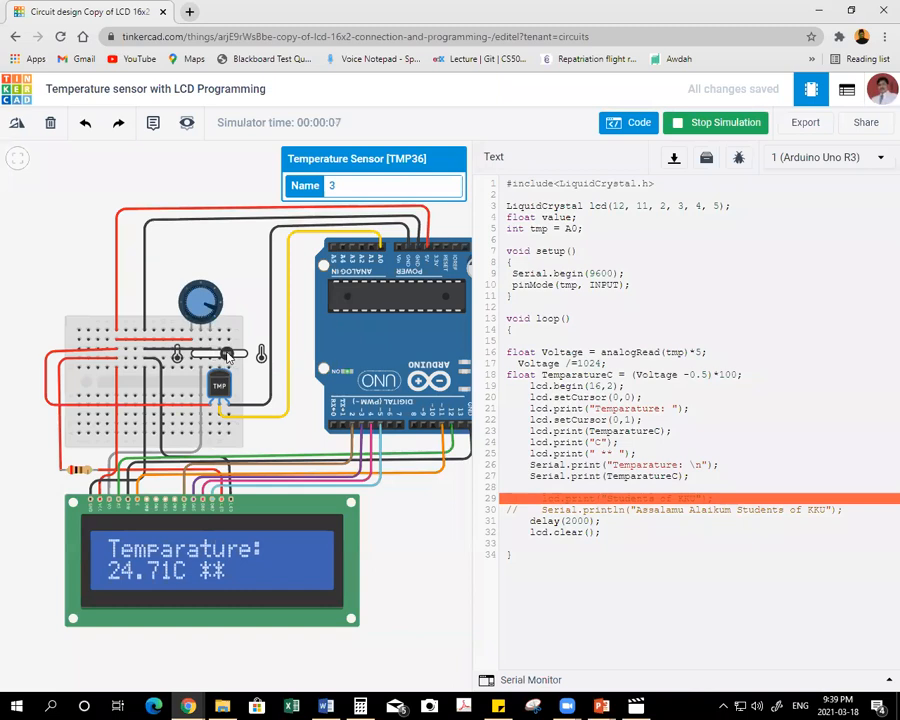
{"action": "left_click_drag", "start_coordinate": [229, 354], "coordinate": [245, 358]}
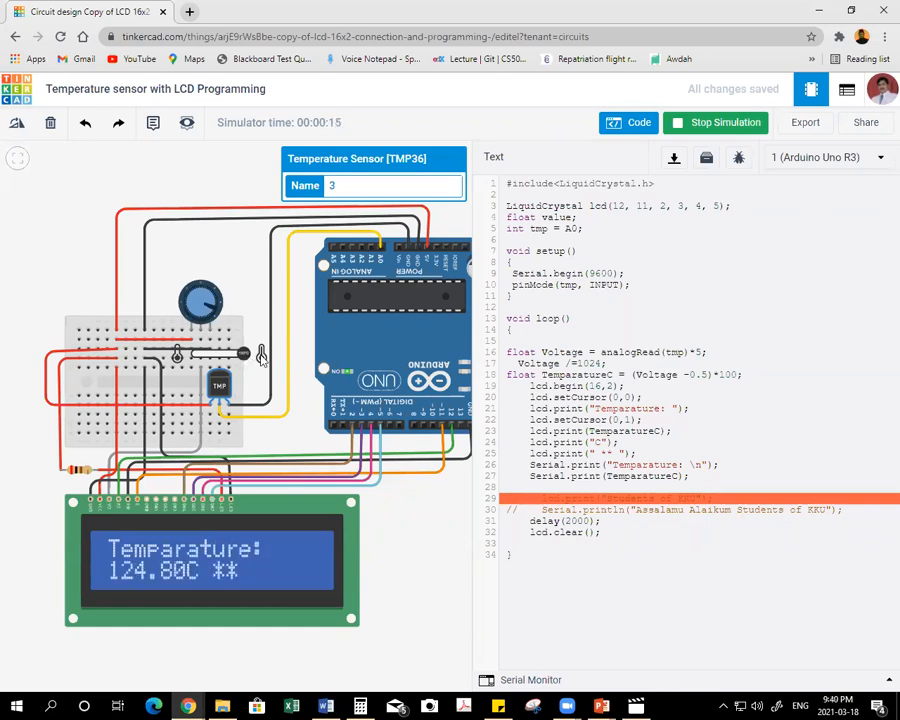
{"action": "left_click_drag", "start_coordinate": [244, 355], "coordinate": [212, 355]}
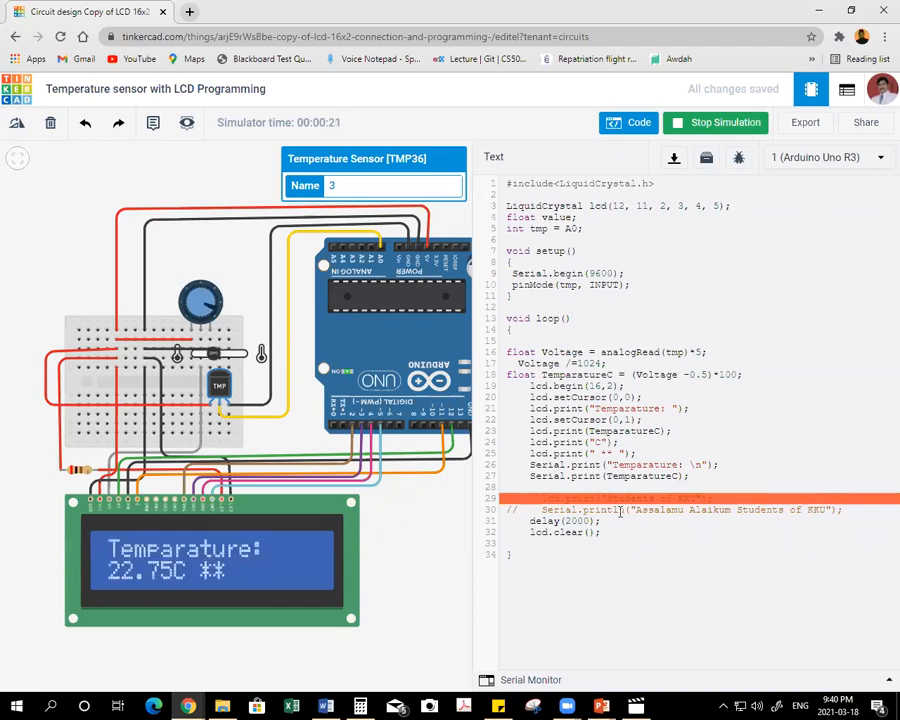
Stop the simulation and open the Serial Monitor to check the logged temperature output.
{"action": "left_click", "coordinate": [547, 488]}
{"action": "left_click", "coordinate": [727, 128]}
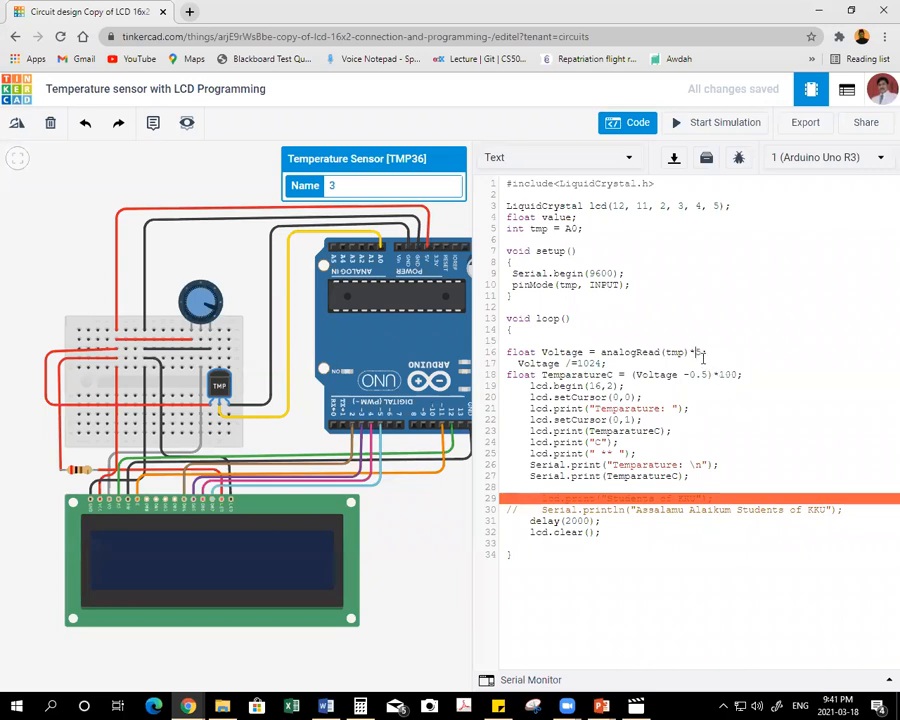
{"action": "type", "text": ";"}
{"action": "left_click", "coordinate": [527, 679]}
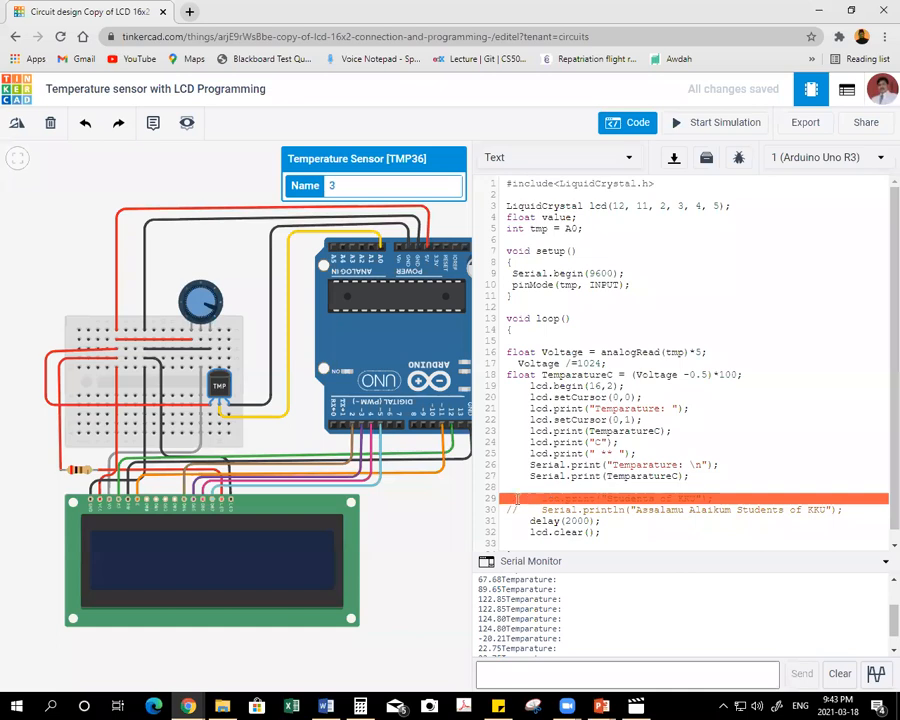
Delete the two commented-out "Students of KKU" print lines above delay(2000).
{"action": "left_click_drag", "start_coordinate": [510, 498], "coordinate": [847, 510]}
{"action": "key", "text": "BackSpace"}
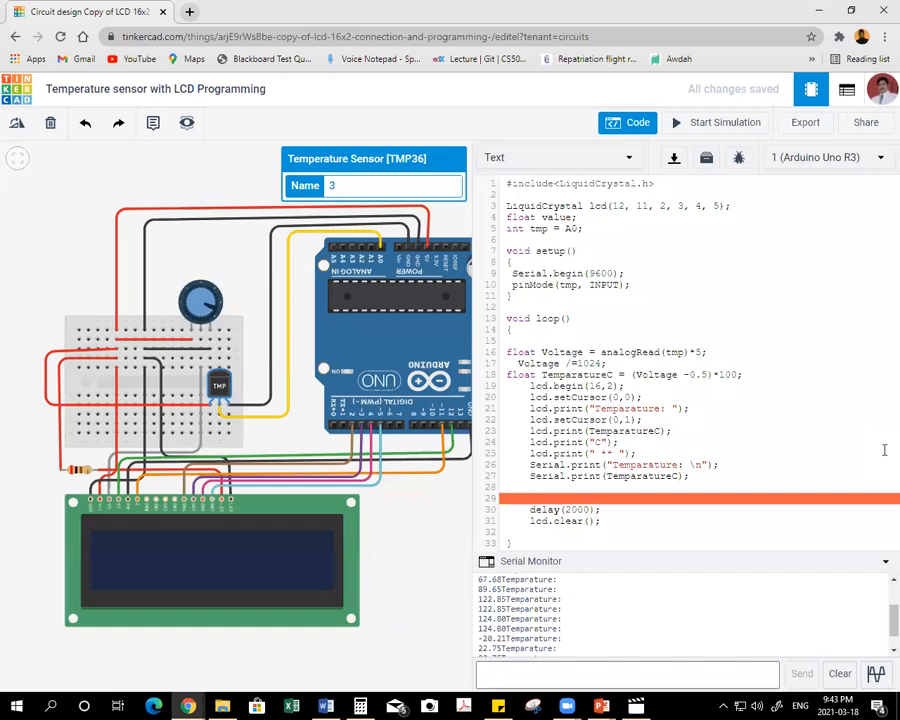
Add the line Serial.print("C"); below Serial.print(TemparatureC); in the loop.
{"action": "type", "text": "Serial"}
{"action": "type", "text": ".print(\"C\");"}
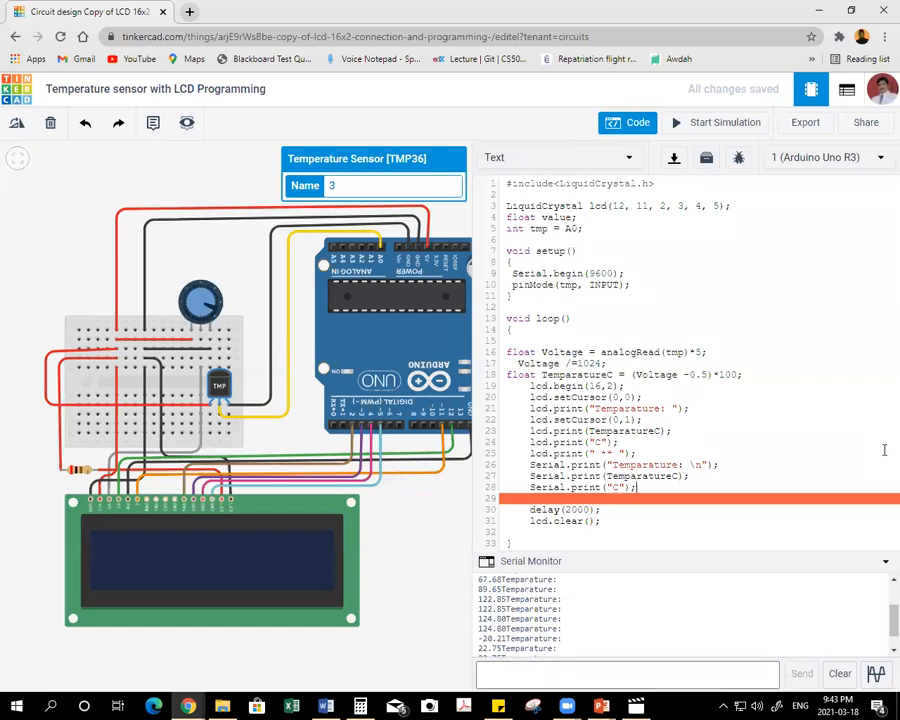
{"action": "key", "text": "Return"}
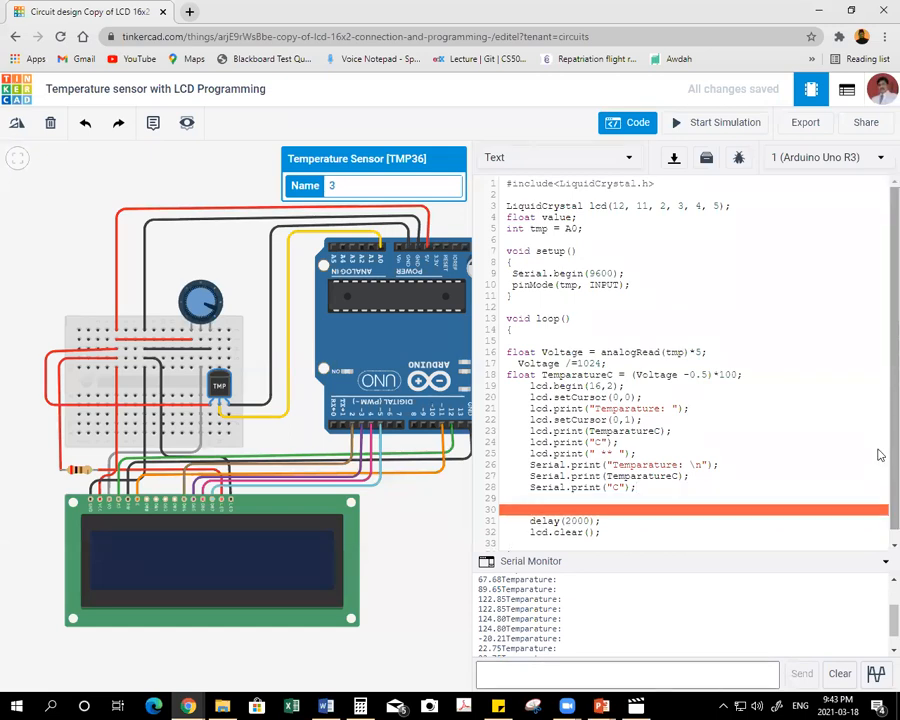
Add the Fahrenheit conversion line float TemparatureF = (TemparatureC*1.8) +32; below Serial.print("C");.
{"action": "key", "text": "BackSpace"}
{"action": "key", "text": "BackSpace"}
{"action": "type", "text": "float TemparatureF"}
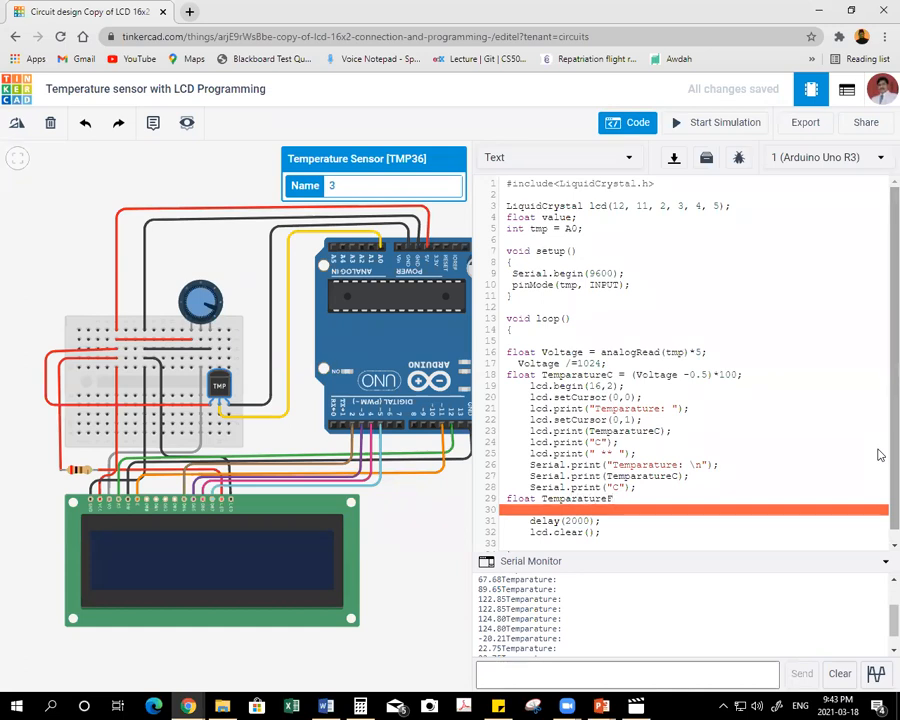
{"action": "type", "text": " ="}
{"action": "type", "text": " ("}
{"action": "type", "text": "Tempara"}
{"action": "type", "text": "ture"}
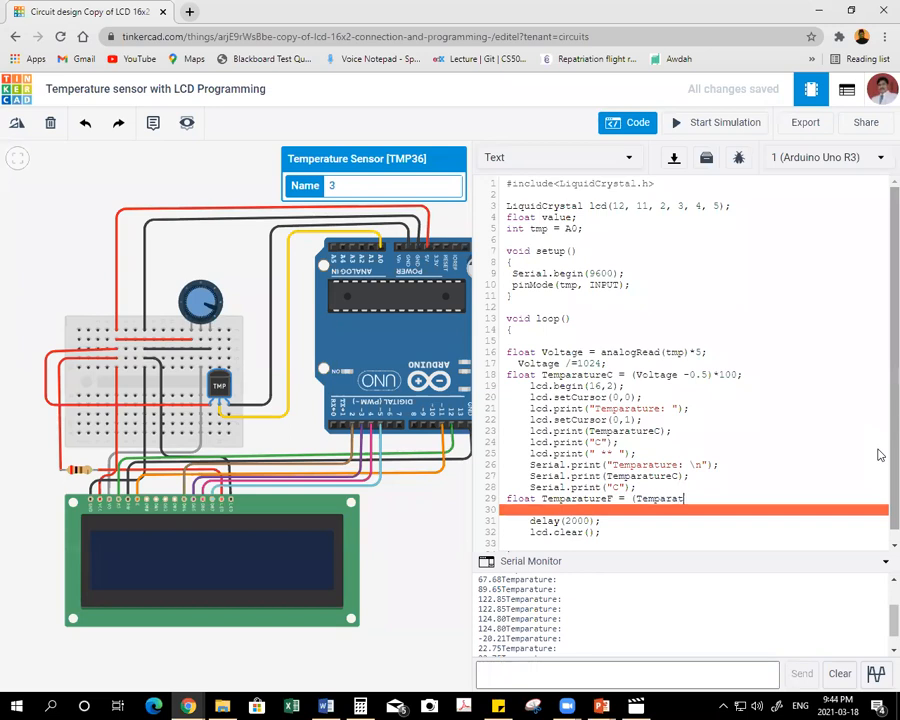
{"action": "type", "text": "C*1.8"}
{"action": "type", "text": ") +32;"}
{"action": "key", "text": "Return"}
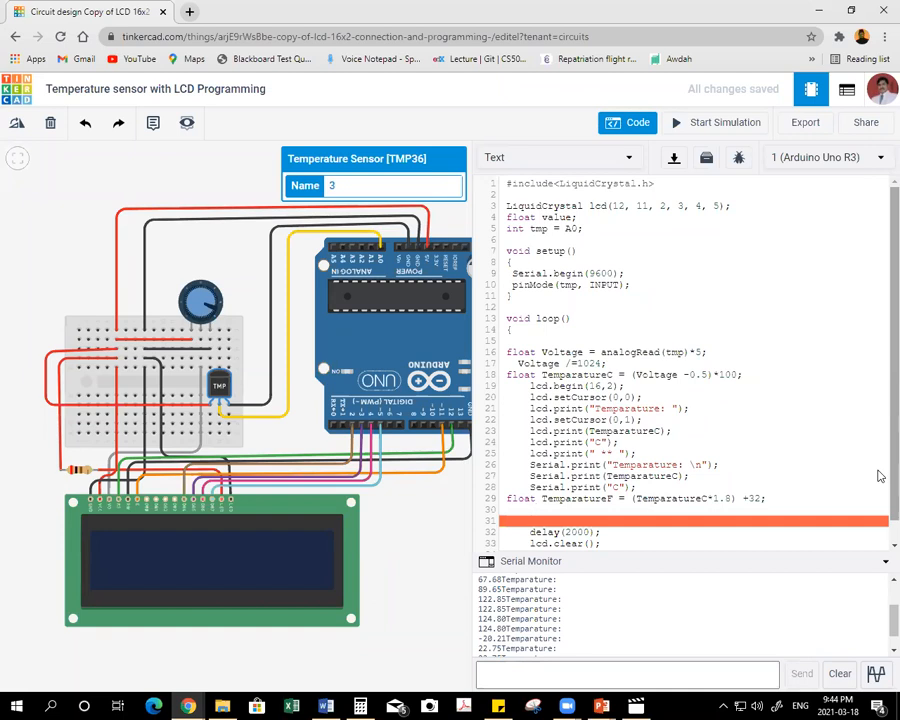
Add the line lcd.print (TemparatureF); below the Fahrenheit conversion.
{"action": "type", "text": "lcd"}
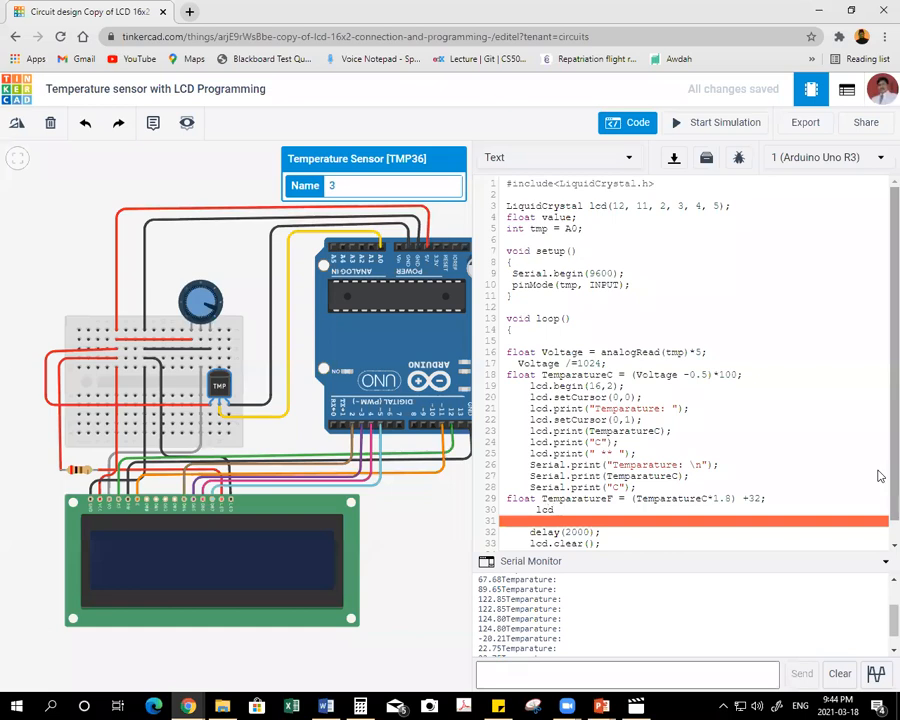
{"action": "type", "text": ".print (TemparatureF)"}
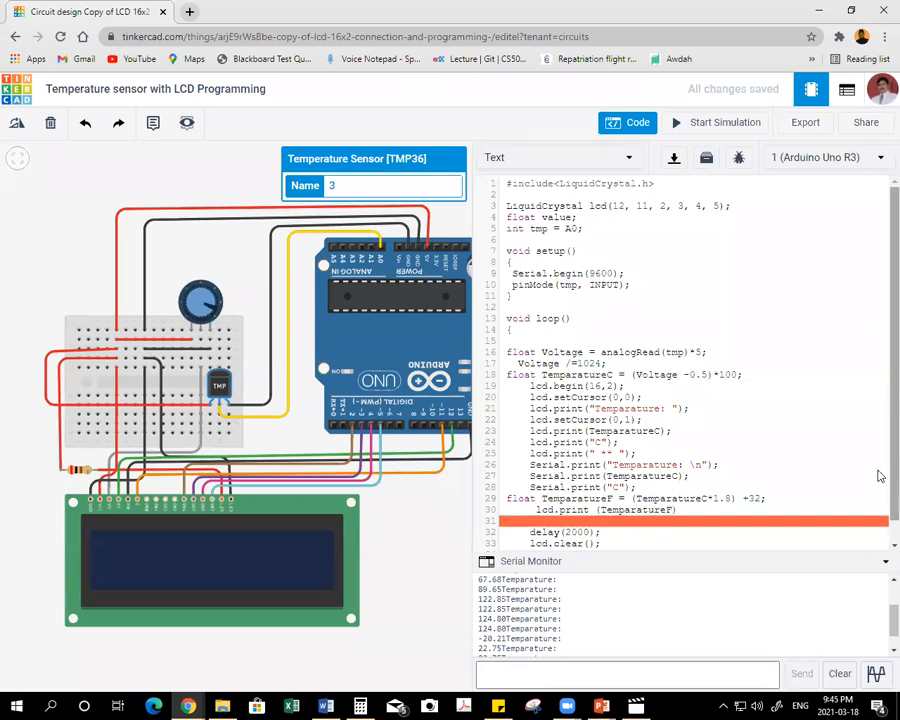
{"action": "type", "text": ";"}
{"action": "key", "text": "Return"}
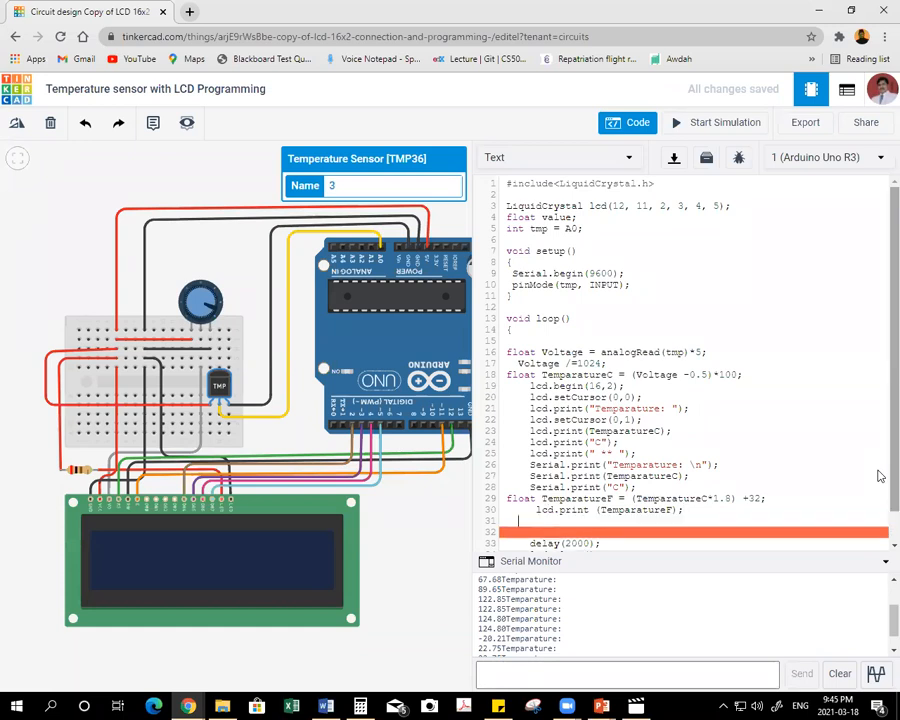
Add the line lcd.print("C"); below lcd.print (TemparatureF); with both quotation marks in place.
{"action": "type", "text": "lcd.print(\"C\");"}
{"action": "key", "text": "Return"}
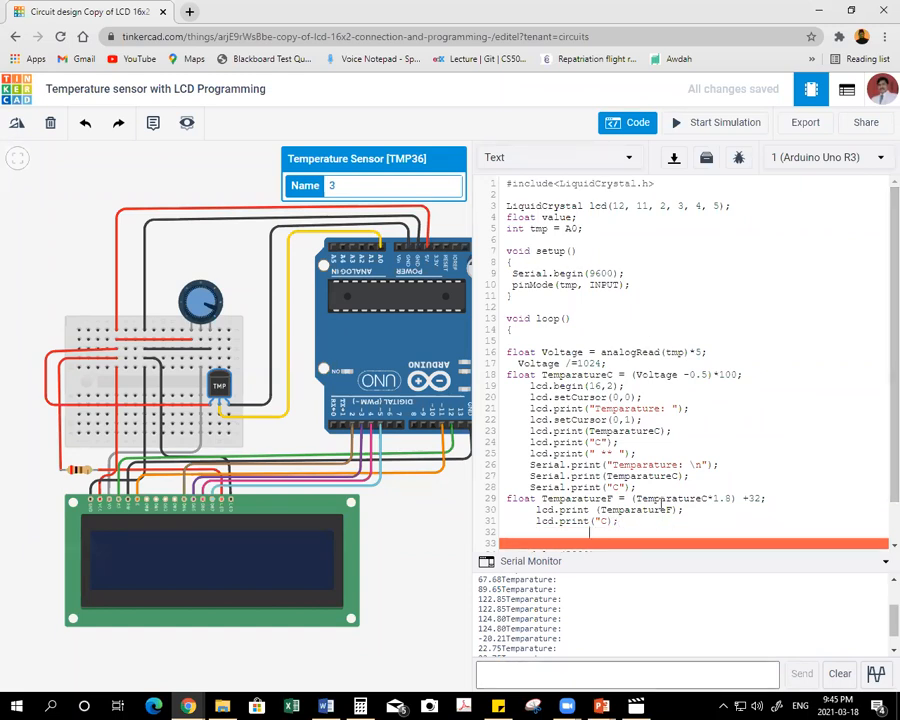
{"action": "type", "text": "\""}
{"action": "left_click", "coordinate": [630, 521]}
{"action": "key", "text": "Return"}
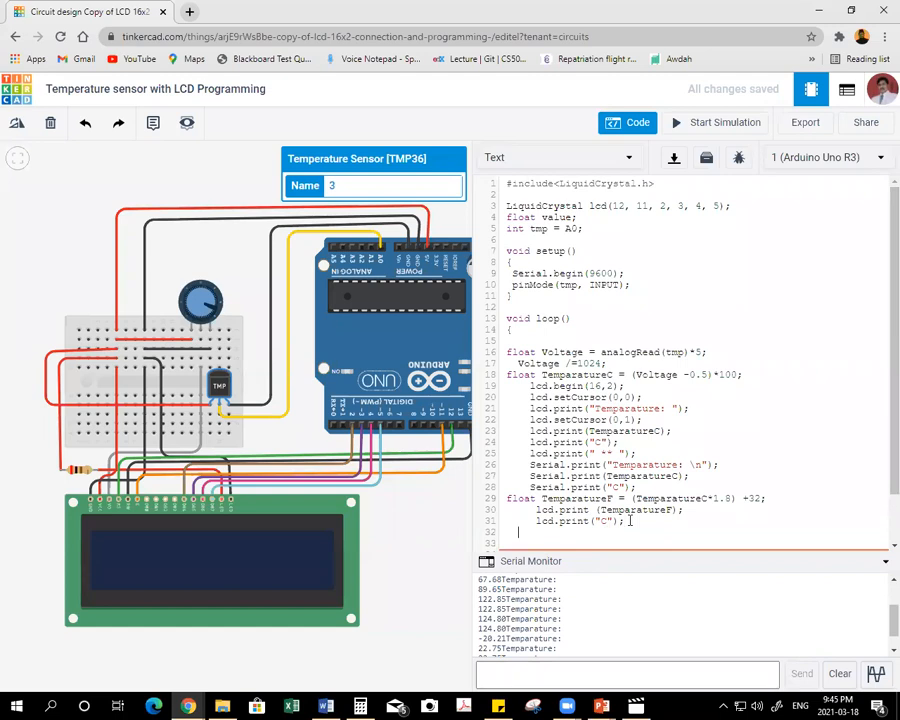
Add the separator line Serial.print(" ** "); below the last LCD print line.
{"action": "type", "text": "Serial.print(\" ** \");"}
{"action": "key", "text": "Return"}
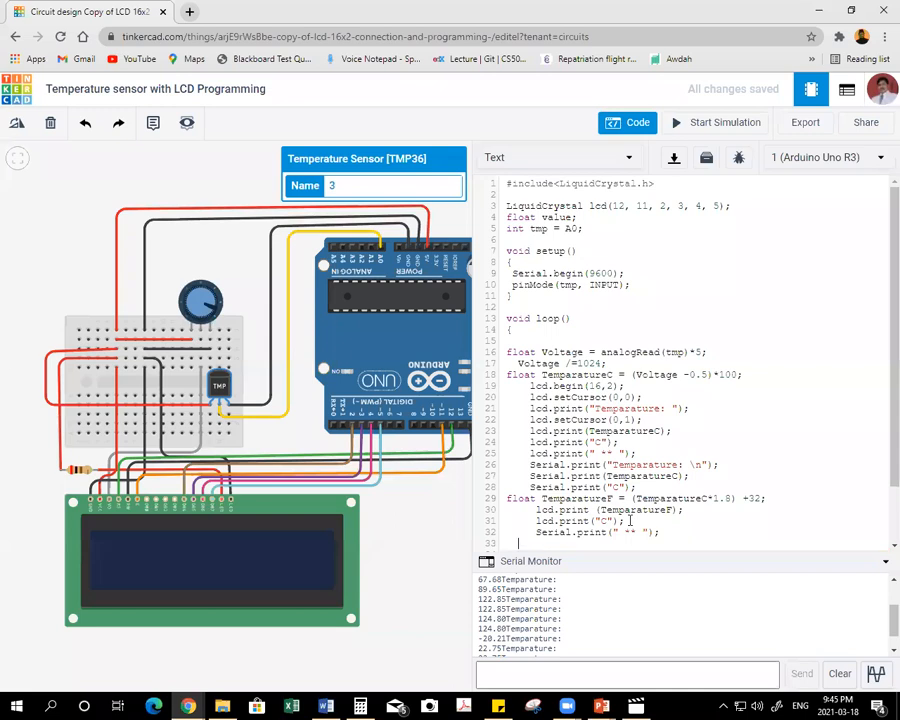
Add the line Serial.print(TemparatureF); below the Serial separator line.
{"action": "type", "text": "Serial.print(Temparatu"}
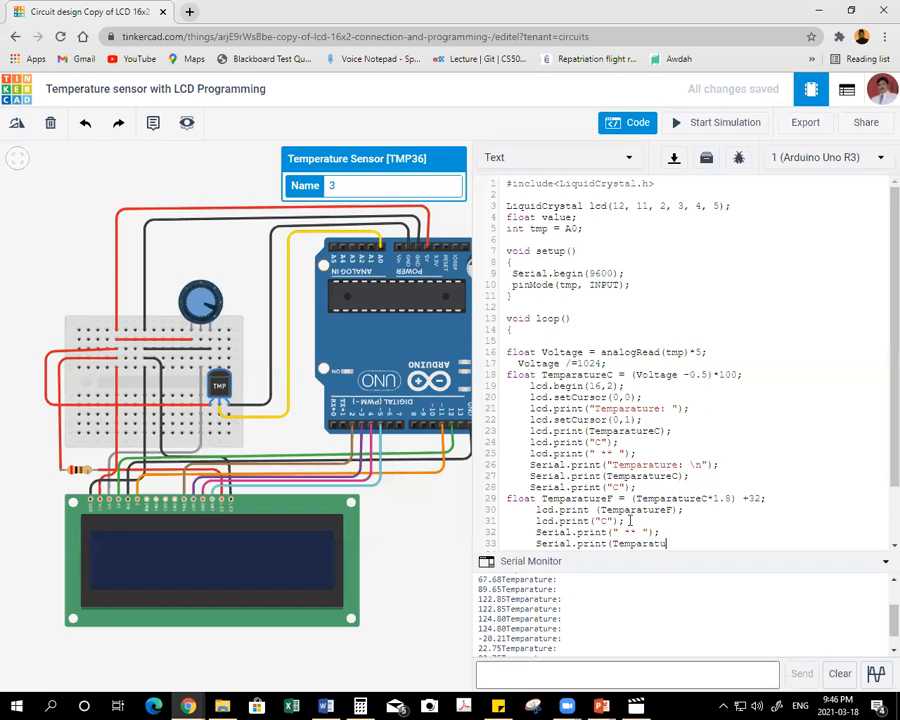
{"action": "type", "text": "reF);"}
Remove the empty line above delay(2000); and align lcd.clear(); with the delay line.
{"action": "scroll", "coordinate": [631, 425], "scroll_direction": "down", "scroll_amount": 3}
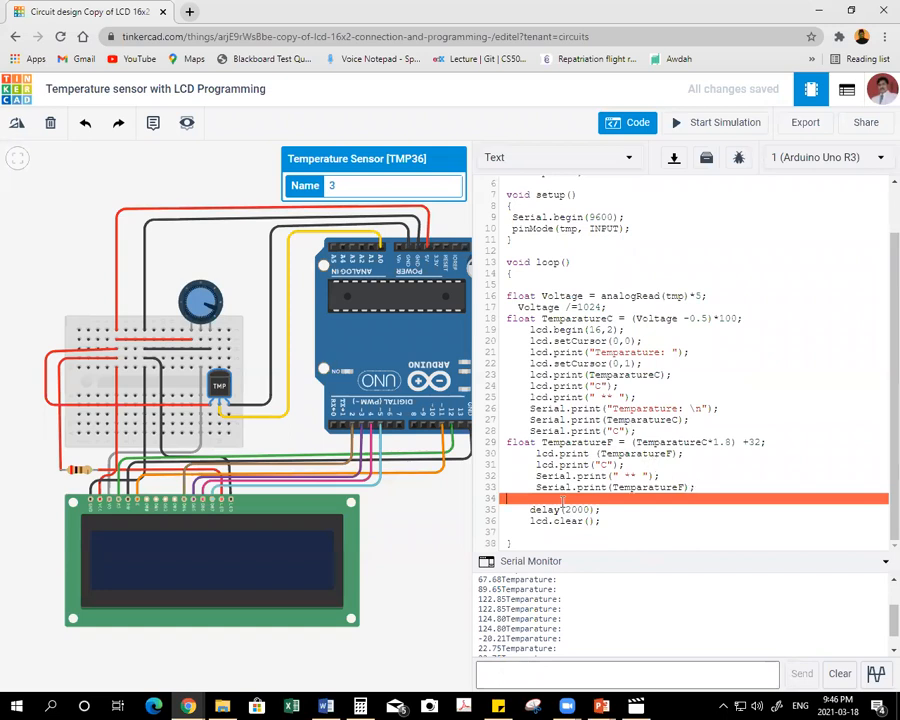
{"action": "left_click", "coordinate": [491, 499]}
{"action": "left_click", "coordinate": [506, 497]}
{"action": "key", "text": "Delete"}
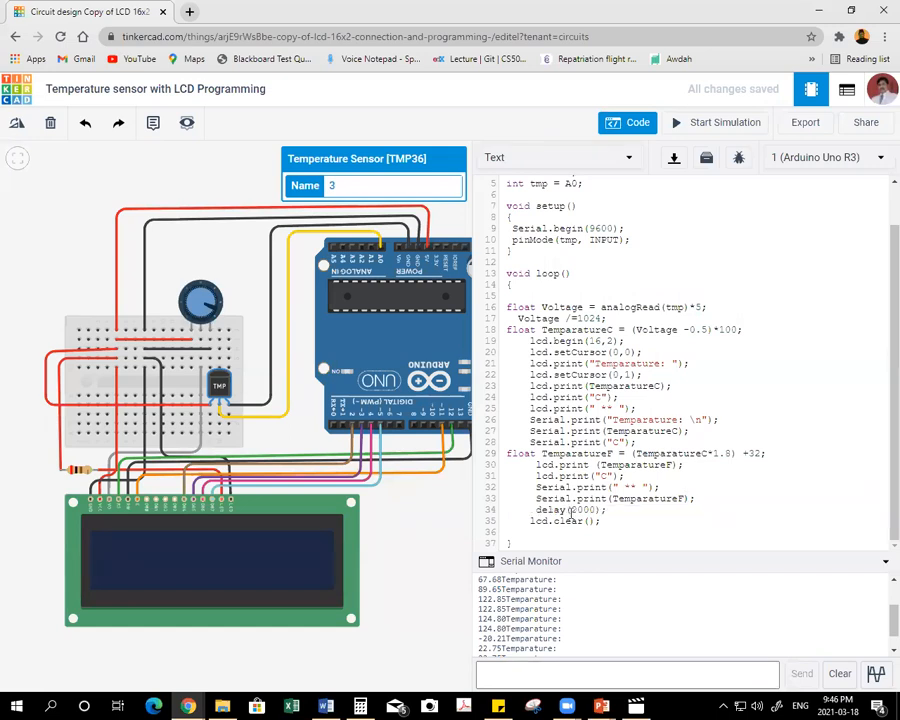
{"action": "left_click", "coordinate": [530, 522]}
Run the simulation to check the Celsius and Fahrenheit output on the LCD and Serial Monitor, and stop it.
{"action": "left_click", "coordinate": [700, 124]}
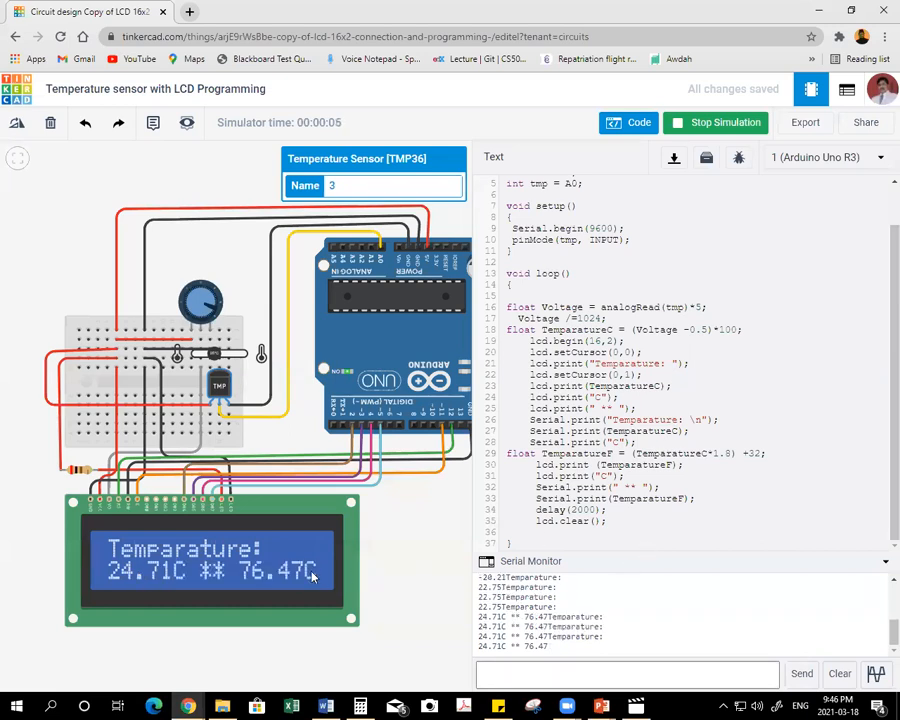
{"action": "left_click", "coordinate": [727, 123]}
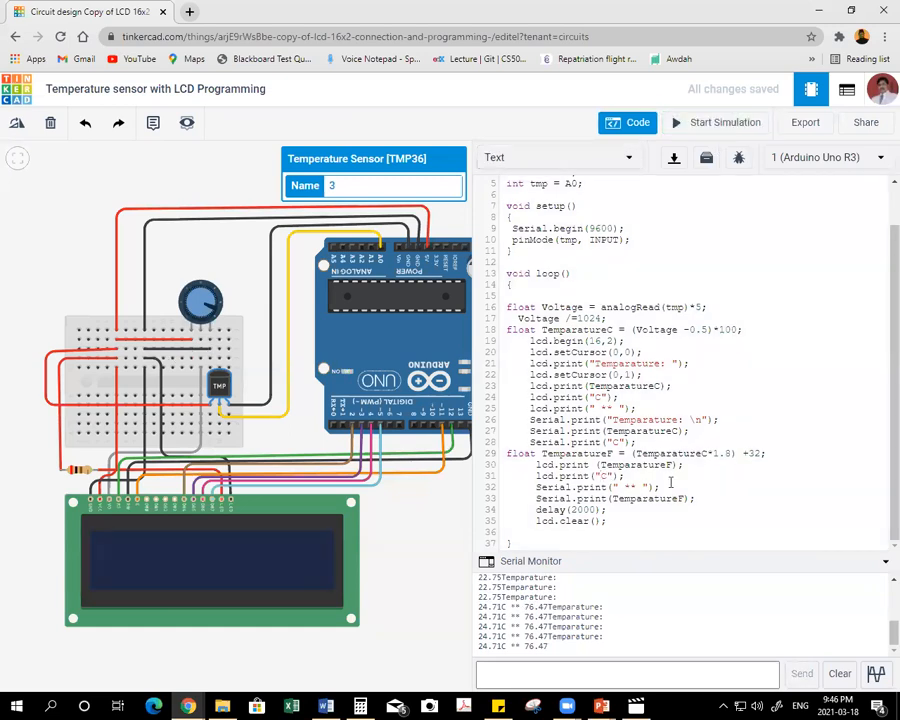
Change the LCD unit label after TemparatureF to "F" and add Serial.print("F \n"); below Serial.print(TemparatureF);.
{"action": "type", "text": "F"}
{"action": "left_click", "coordinate": [704, 497]}
{"action": "key", "text": "Return"}
{"action": "type", "text": "Serial"}
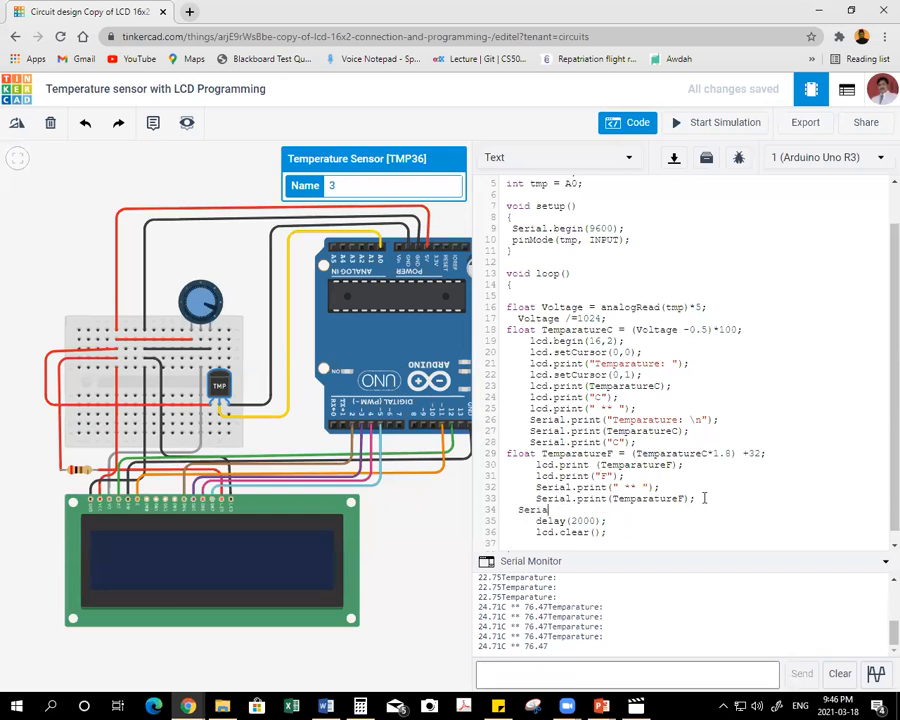
{"action": "type", "text": ".print(\"F \\n);"}
{"action": "key", "text": "Left"}
{"action": "key", "text": "Left"}
{"action": "type", "text": "\""}
{"action": "key", "text": "Home"}
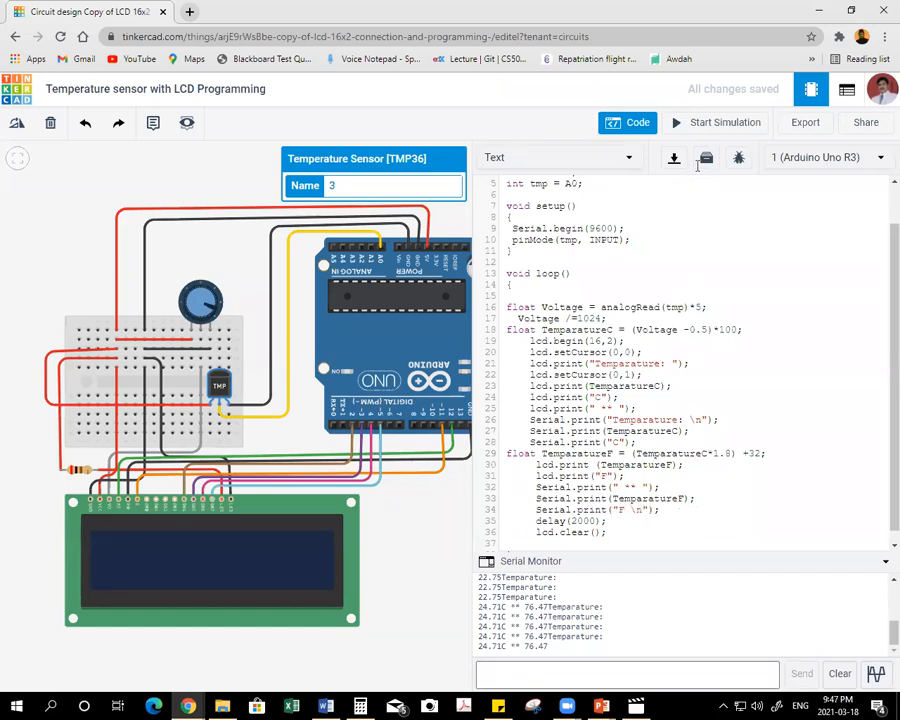
Simulate the circuit, raising and lowering the TMP36 temperature and returning it near room temperature, and stop the simulation.
{"action": "left_click", "coordinate": [704, 121]}
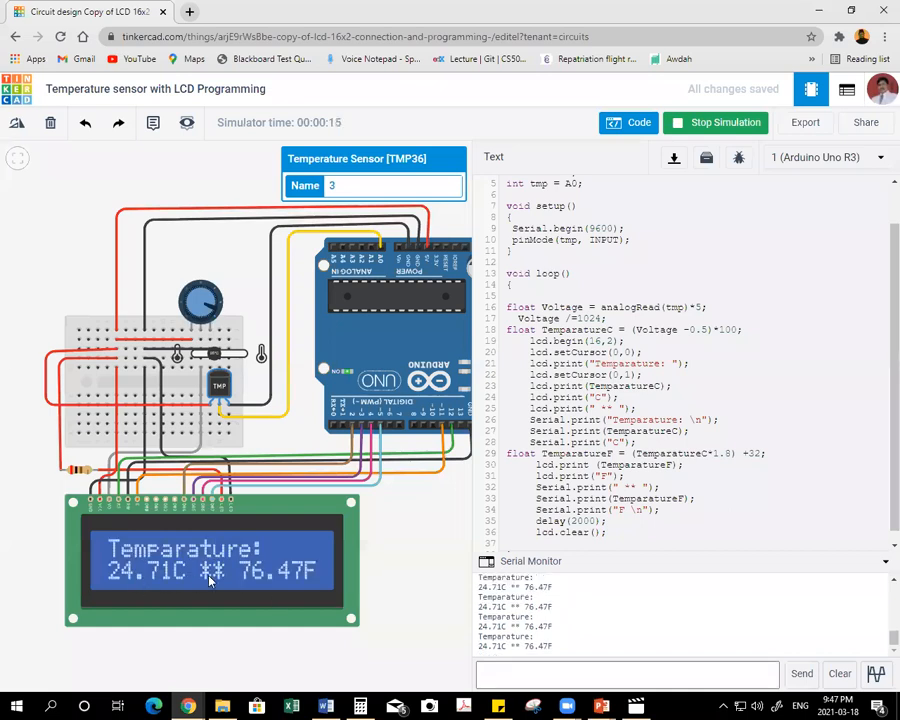
{"action": "left_click_drag", "start_coordinate": [210, 354], "coordinate": [229, 356]}
{"action": "left_click_drag", "start_coordinate": [229, 354], "coordinate": [198, 356]}
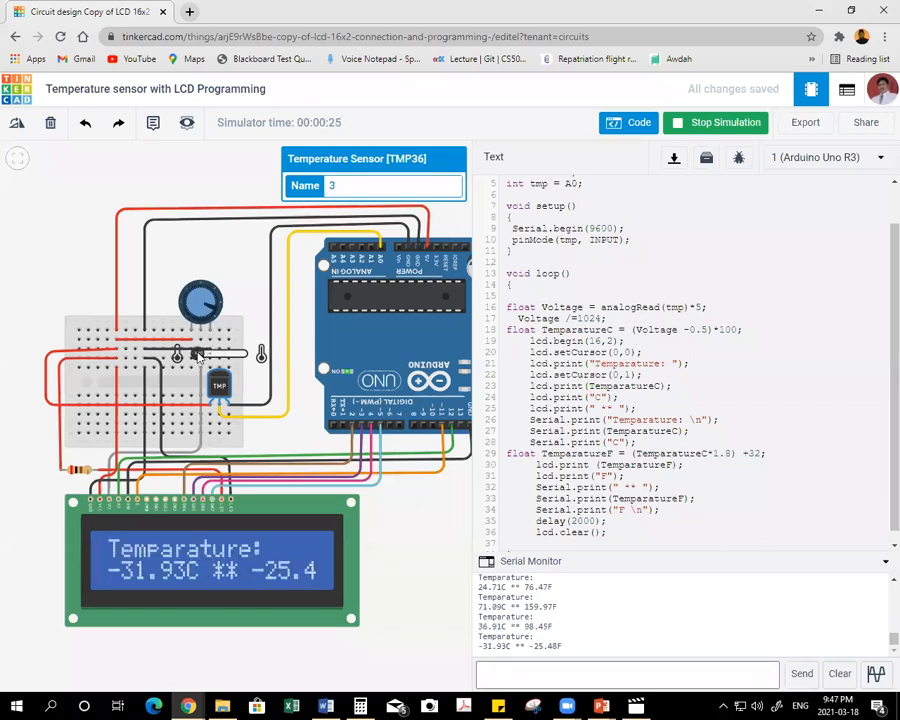
{"action": "left_click_drag", "start_coordinate": [203, 357], "coordinate": [207, 360]}
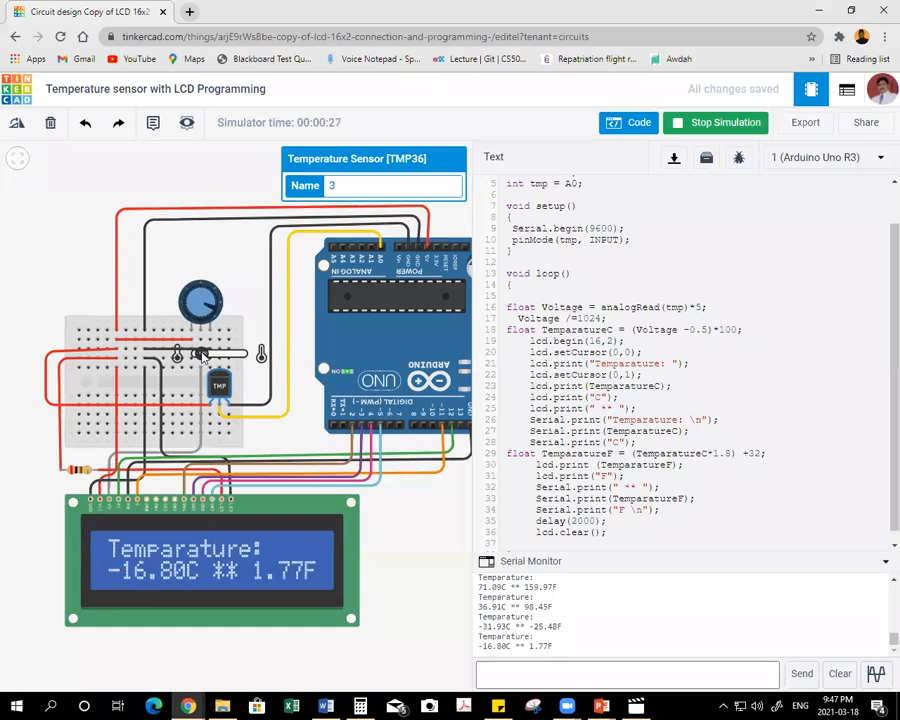
{"action": "left_click_drag", "start_coordinate": [206, 354], "coordinate": [215, 358]}
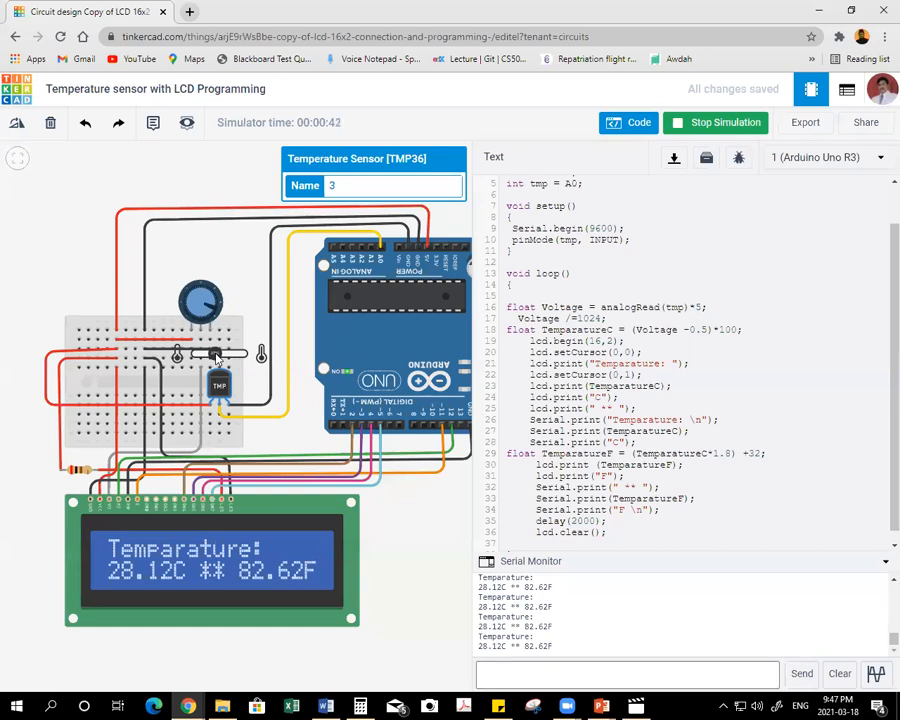
{"action": "left_click", "coordinate": [726, 123]}
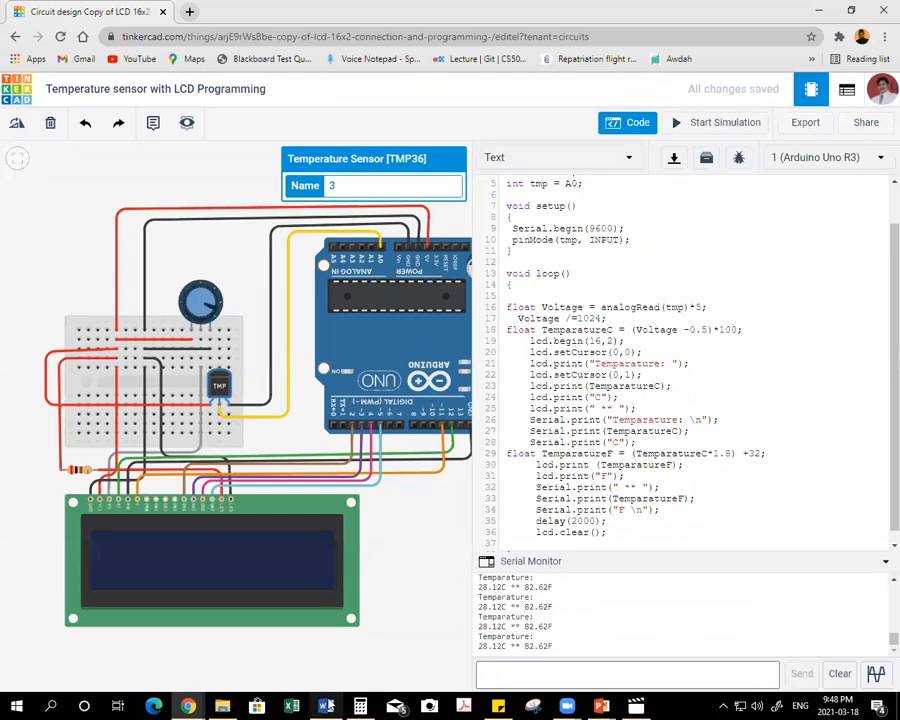
Switch to the training topics list in Word and strike through items 18 and 16.
{"action": "key", "text": "alt+Tab"}
{"action": "left_click", "coordinate": [174, 634]}
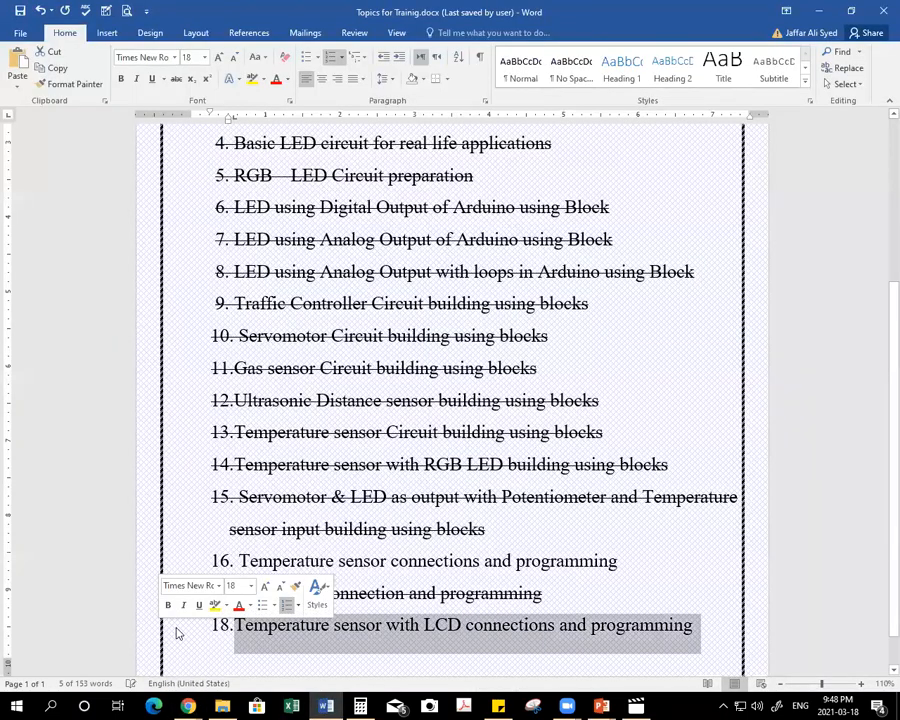
{"action": "left_click", "coordinate": [176, 79]}
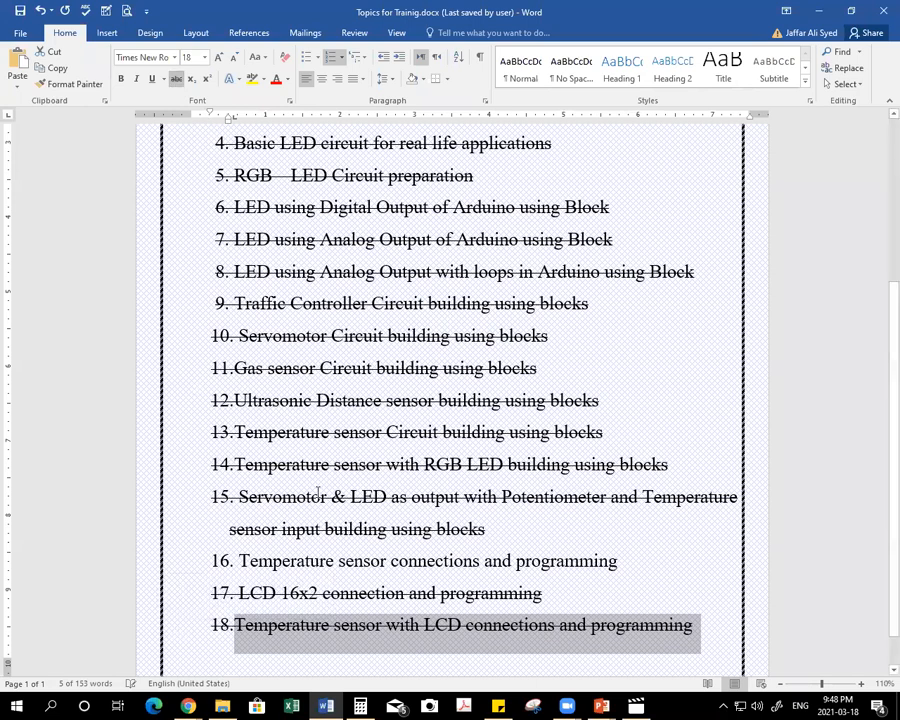
{"action": "left_click", "coordinate": [273, 561]}
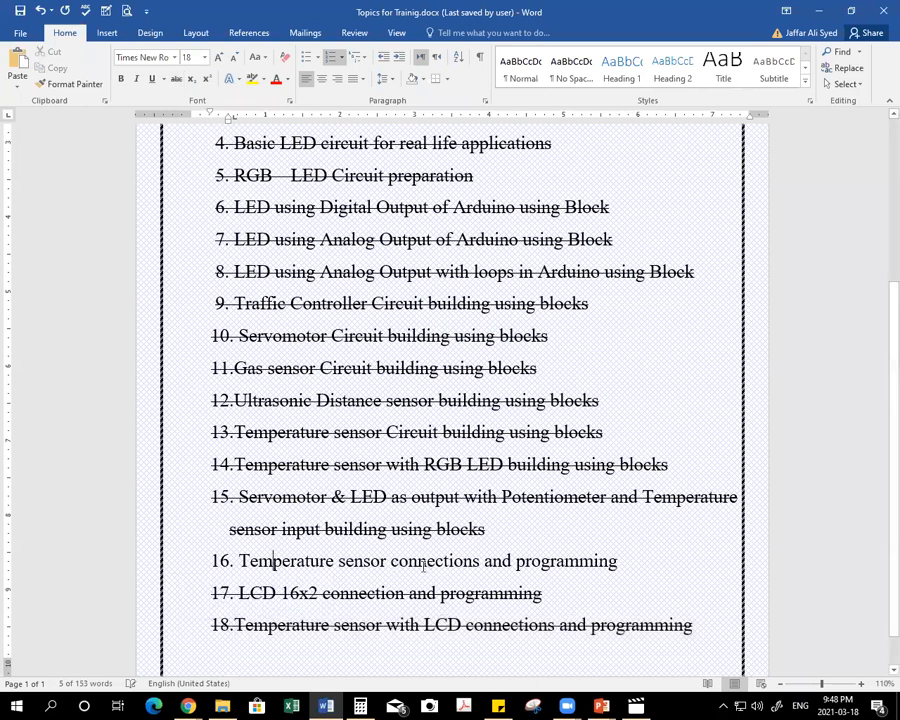
{"action": "left_click", "coordinate": [177, 572]}
{"action": "left_click", "coordinate": [178, 82]}
{"action": "left_click", "coordinate": [452, 562]}
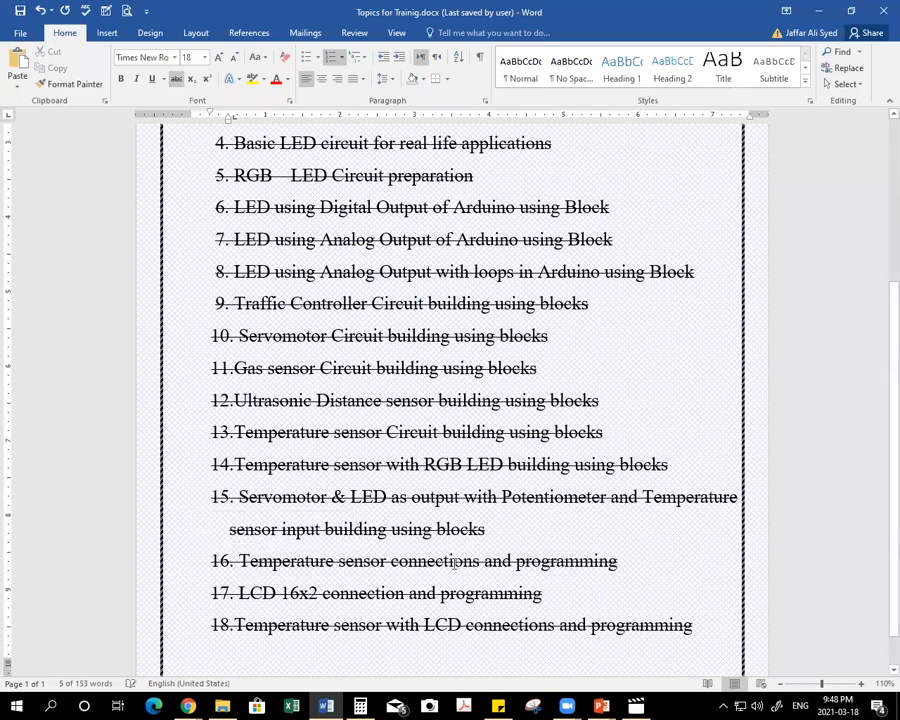
Deselect the temperature sensor back in Tinkercad, and switch to the PowerPoint slide show to display the Feedback QR code slide.
{"action": "key", "text": "alt+Tab"}
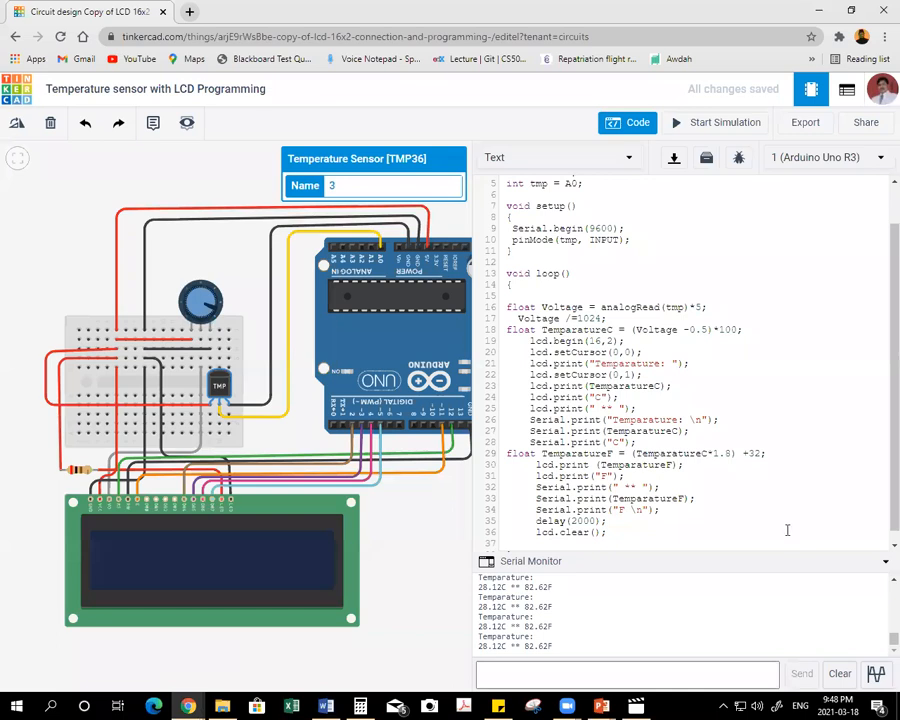
{"action": "left_click", "coordinate": [446, 567]}
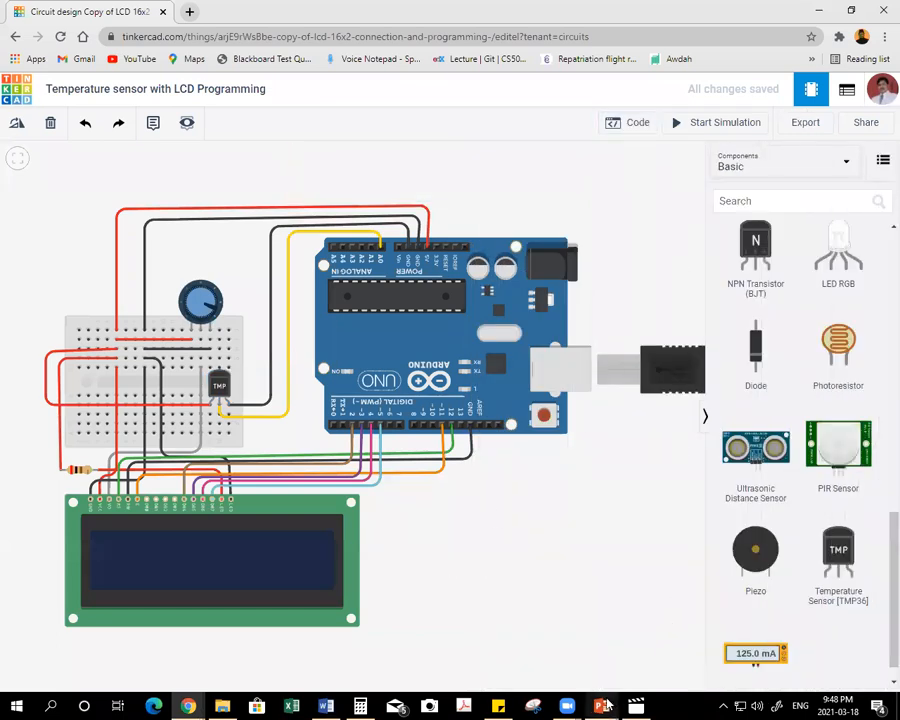
{"action": "mouse_move", "coordinate": [603, 706]}
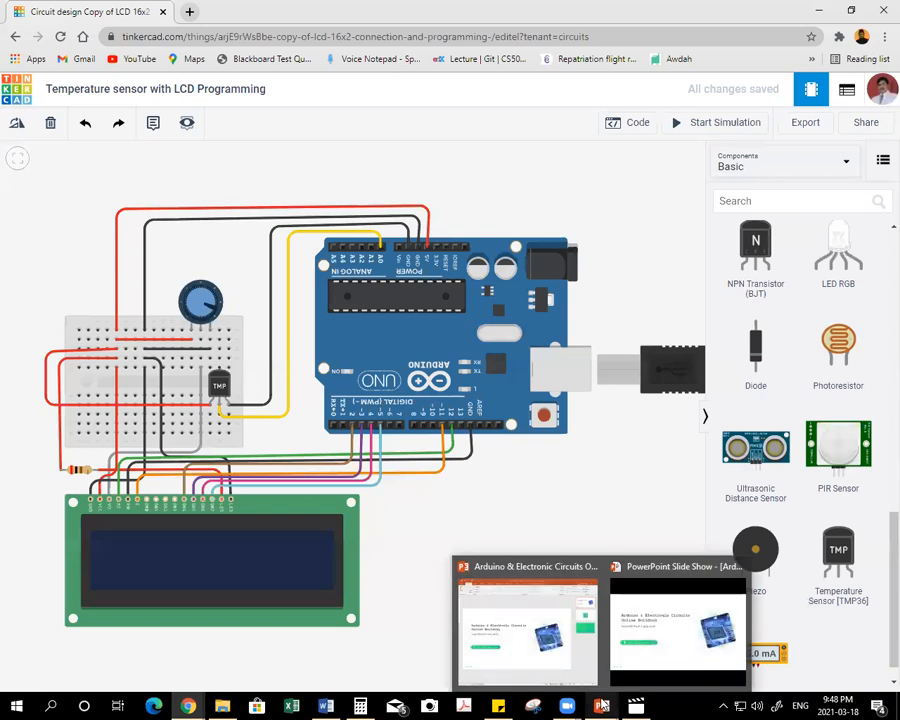
{"action": "left_click", "coordinate": [553, 645]}
{"action": "key", "text": "Right"}
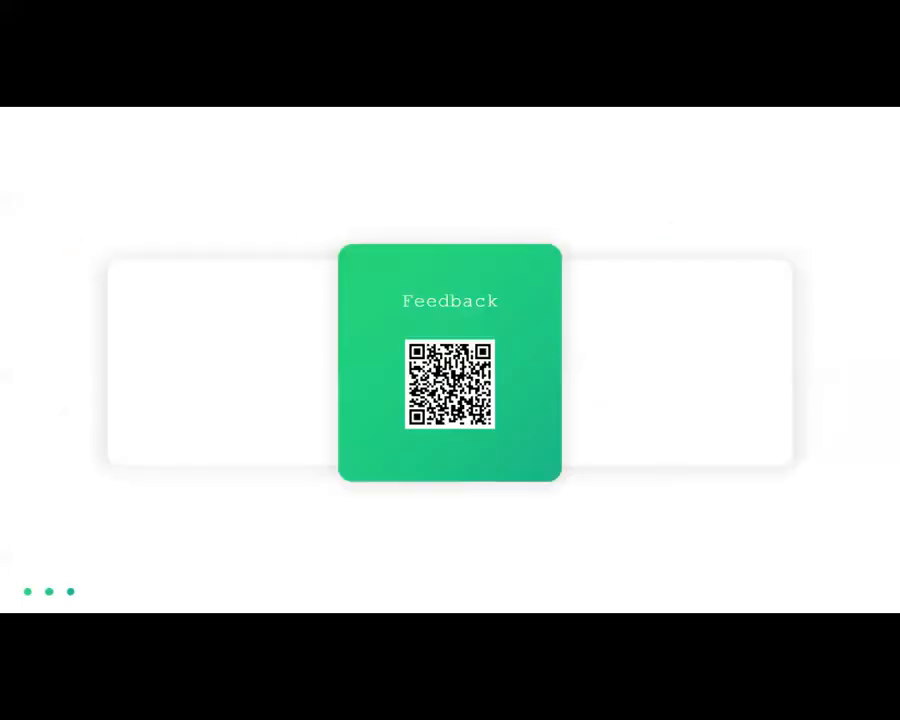